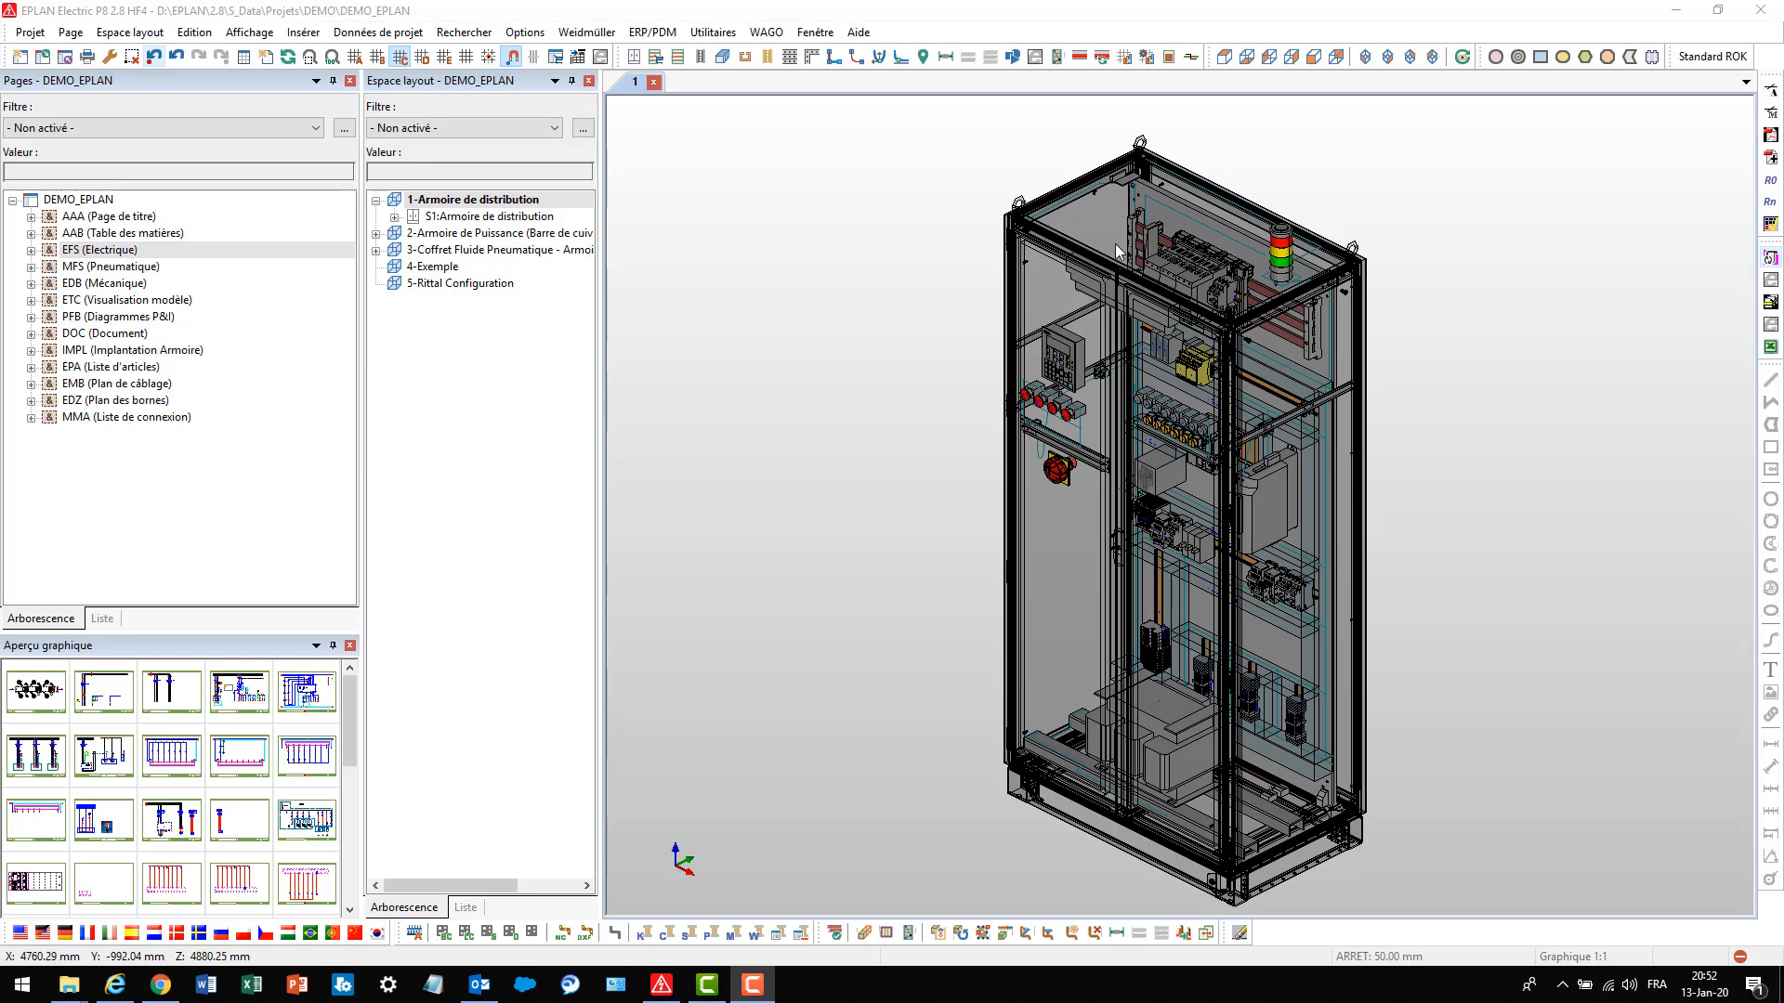
Open the layout space 4-Exemple and place one distribution enclosure RIT.8886000 in it
left_click(71, 250)
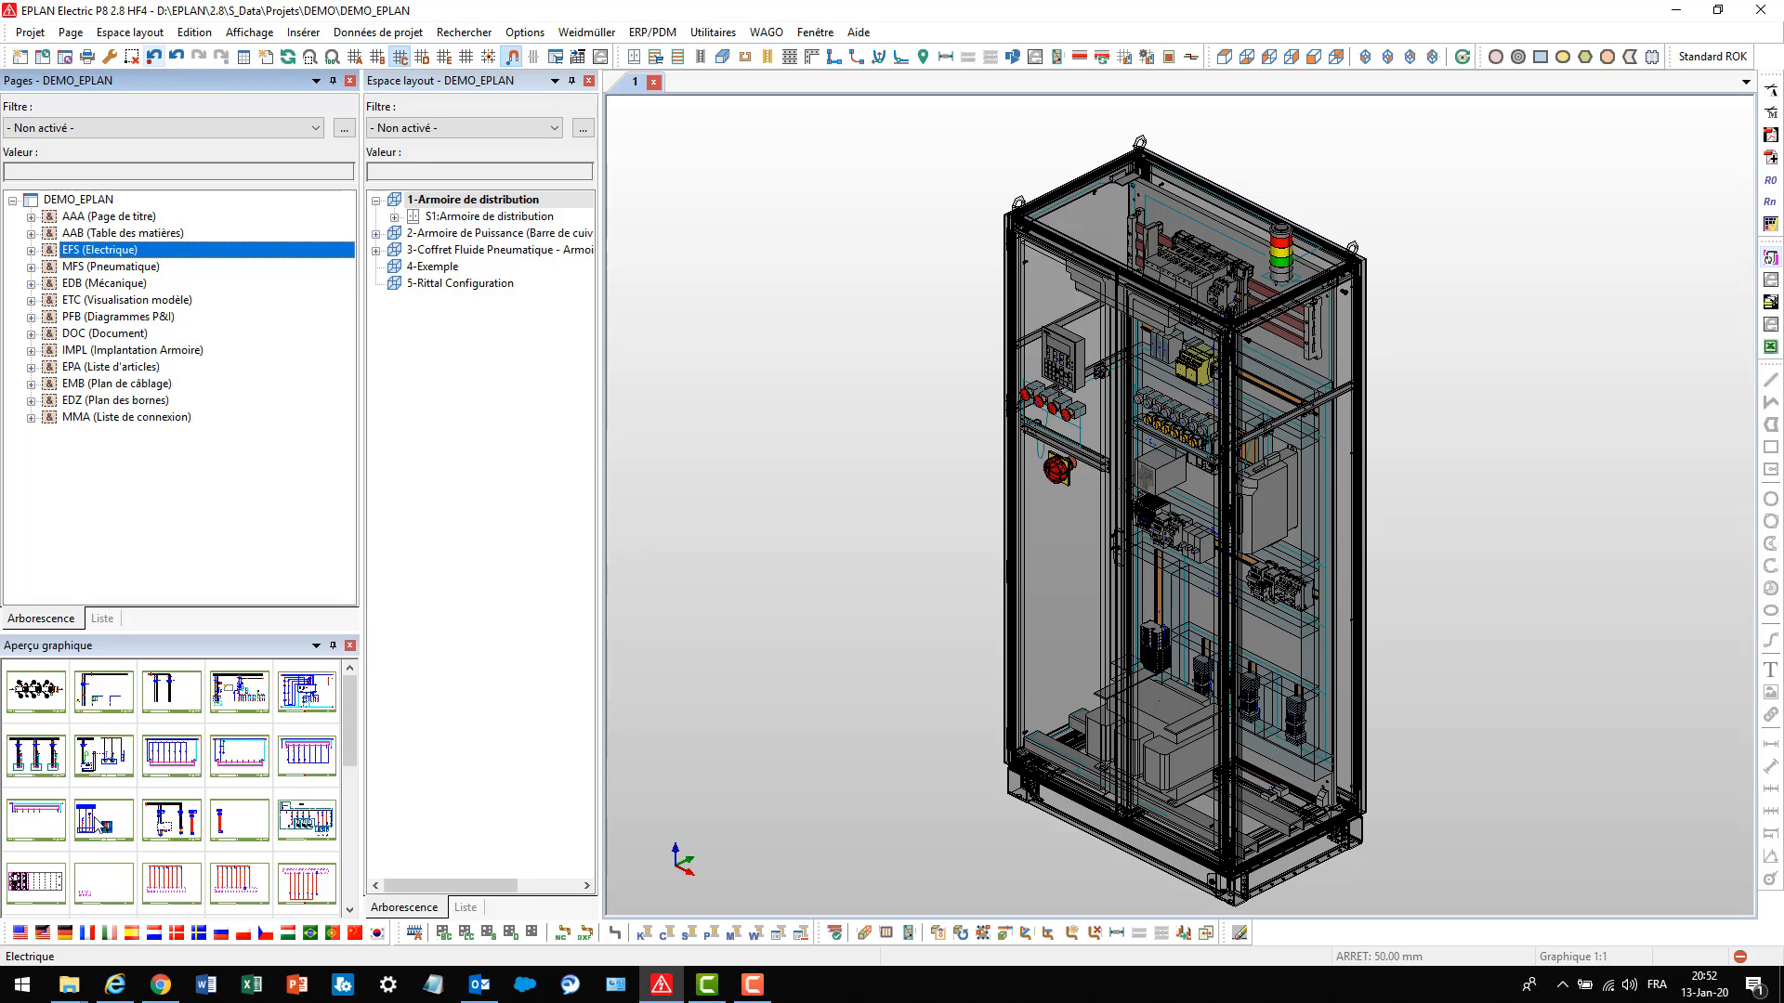
double_click(423, 267)
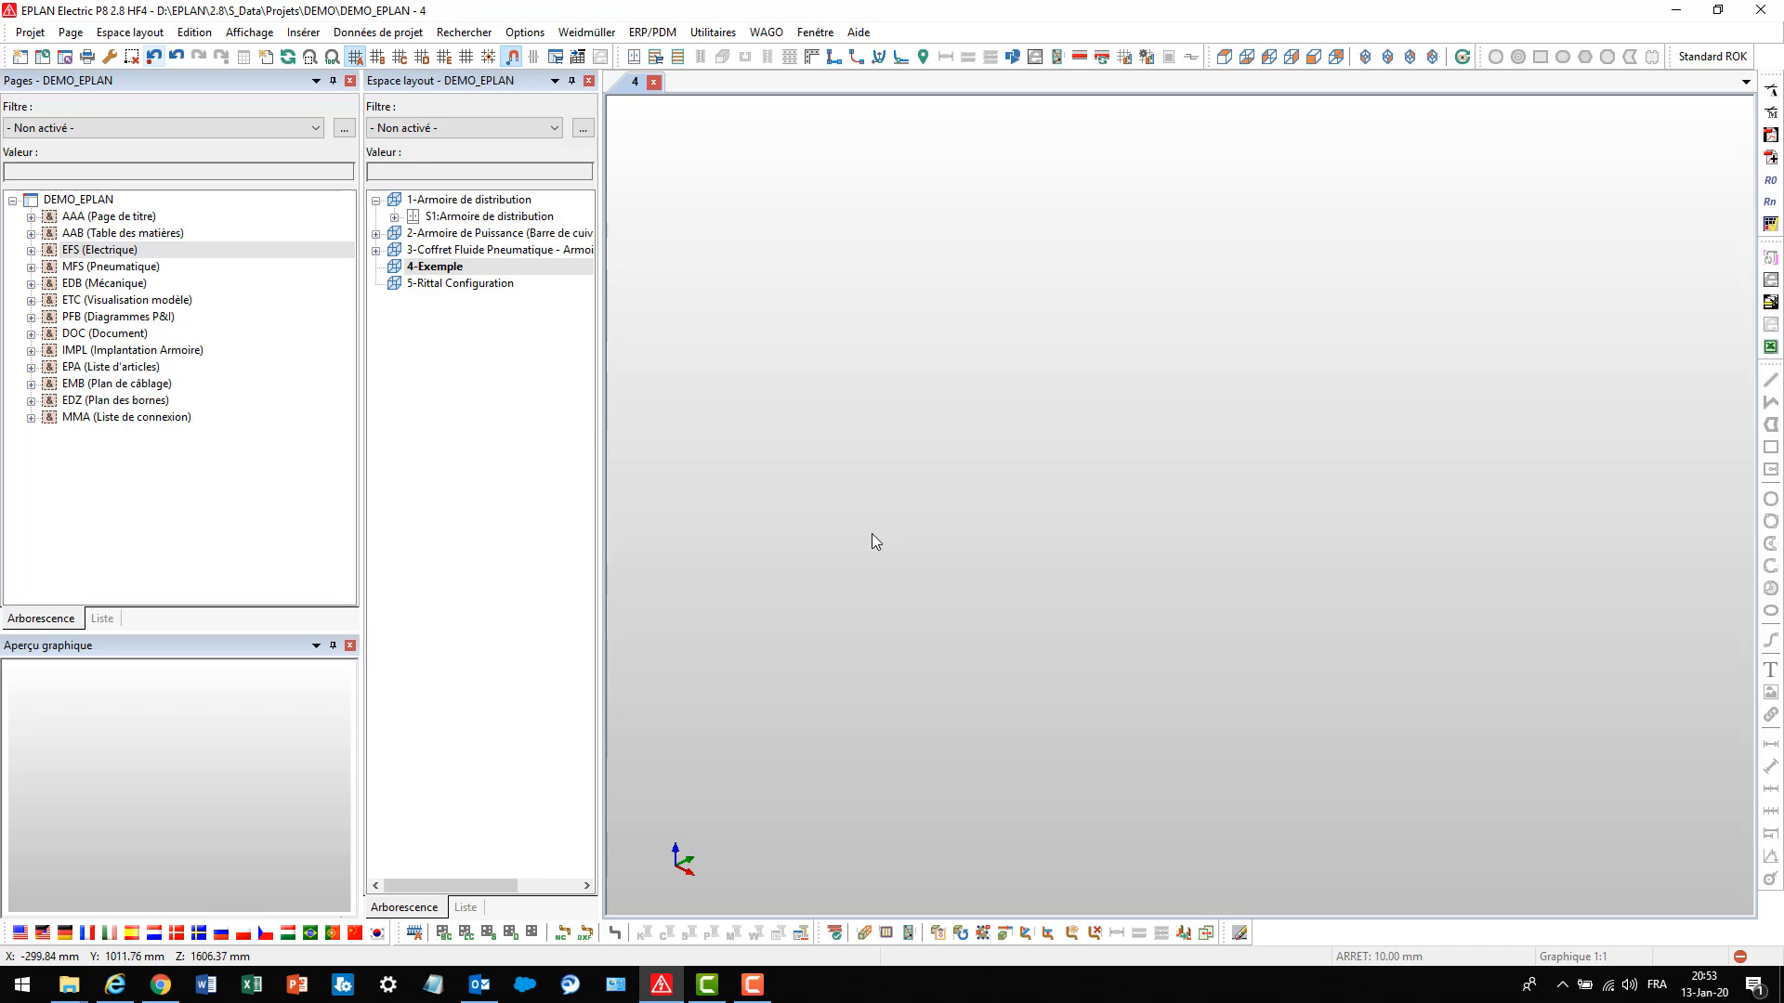
left_click(295, 34)
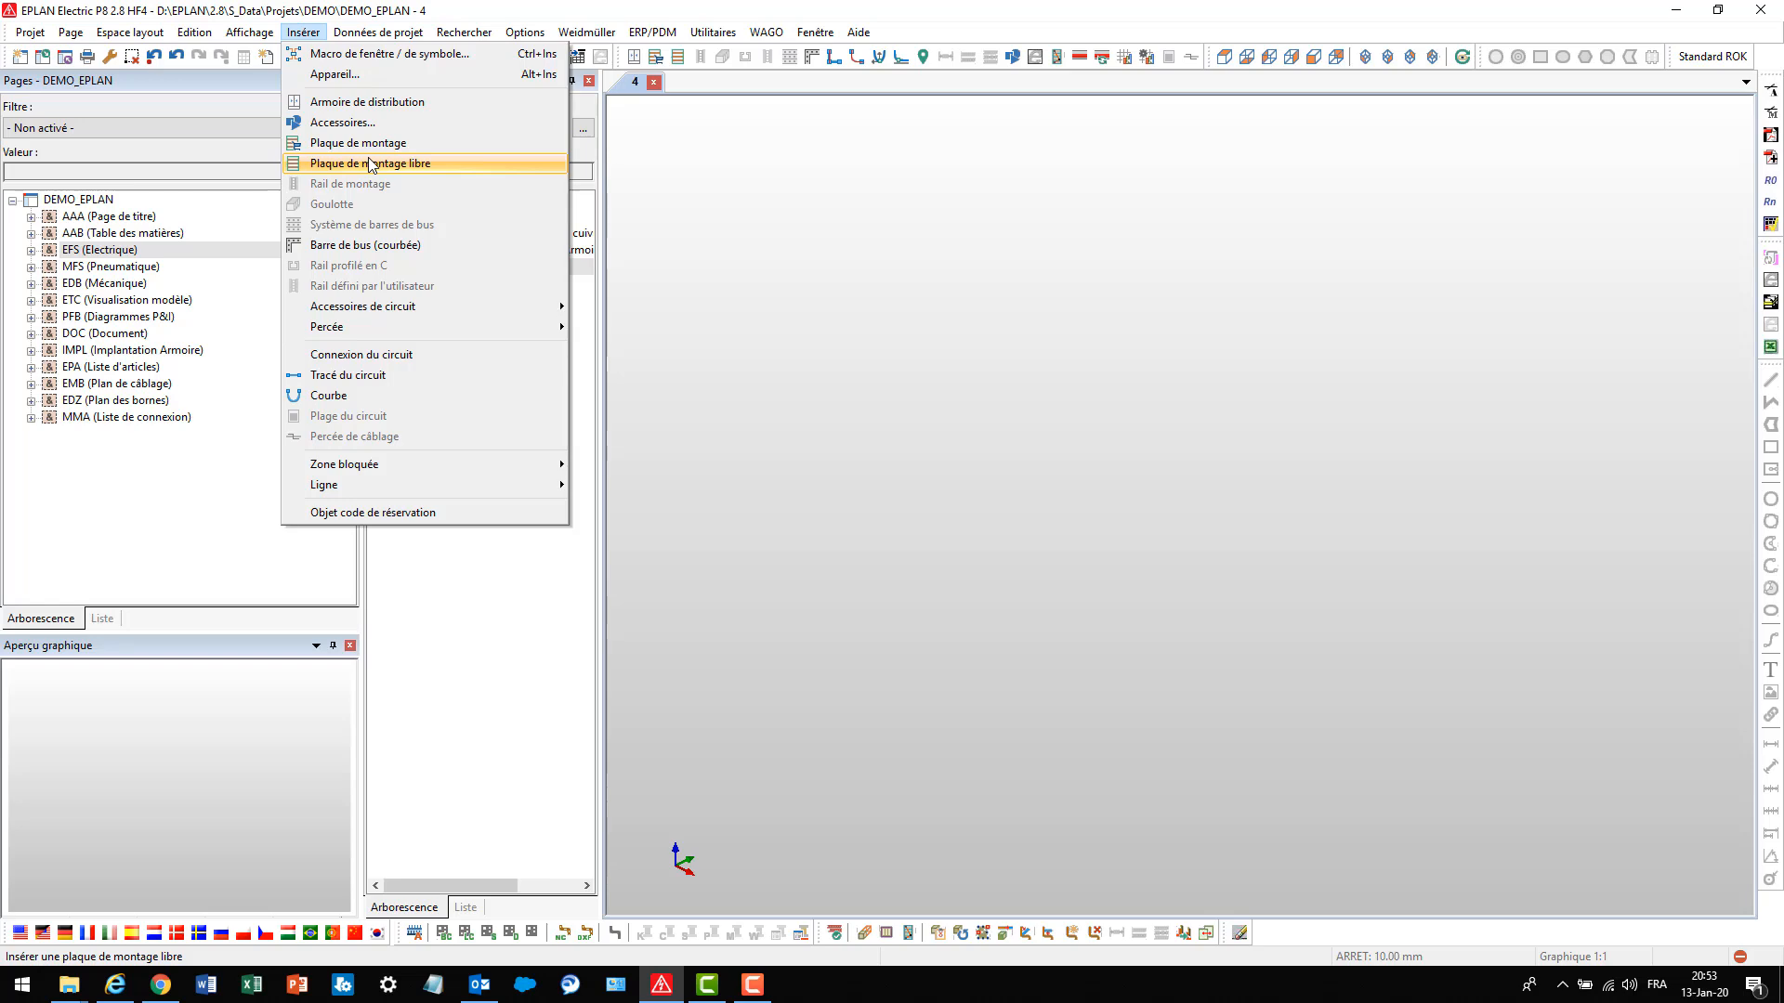
left_click(358, 101)
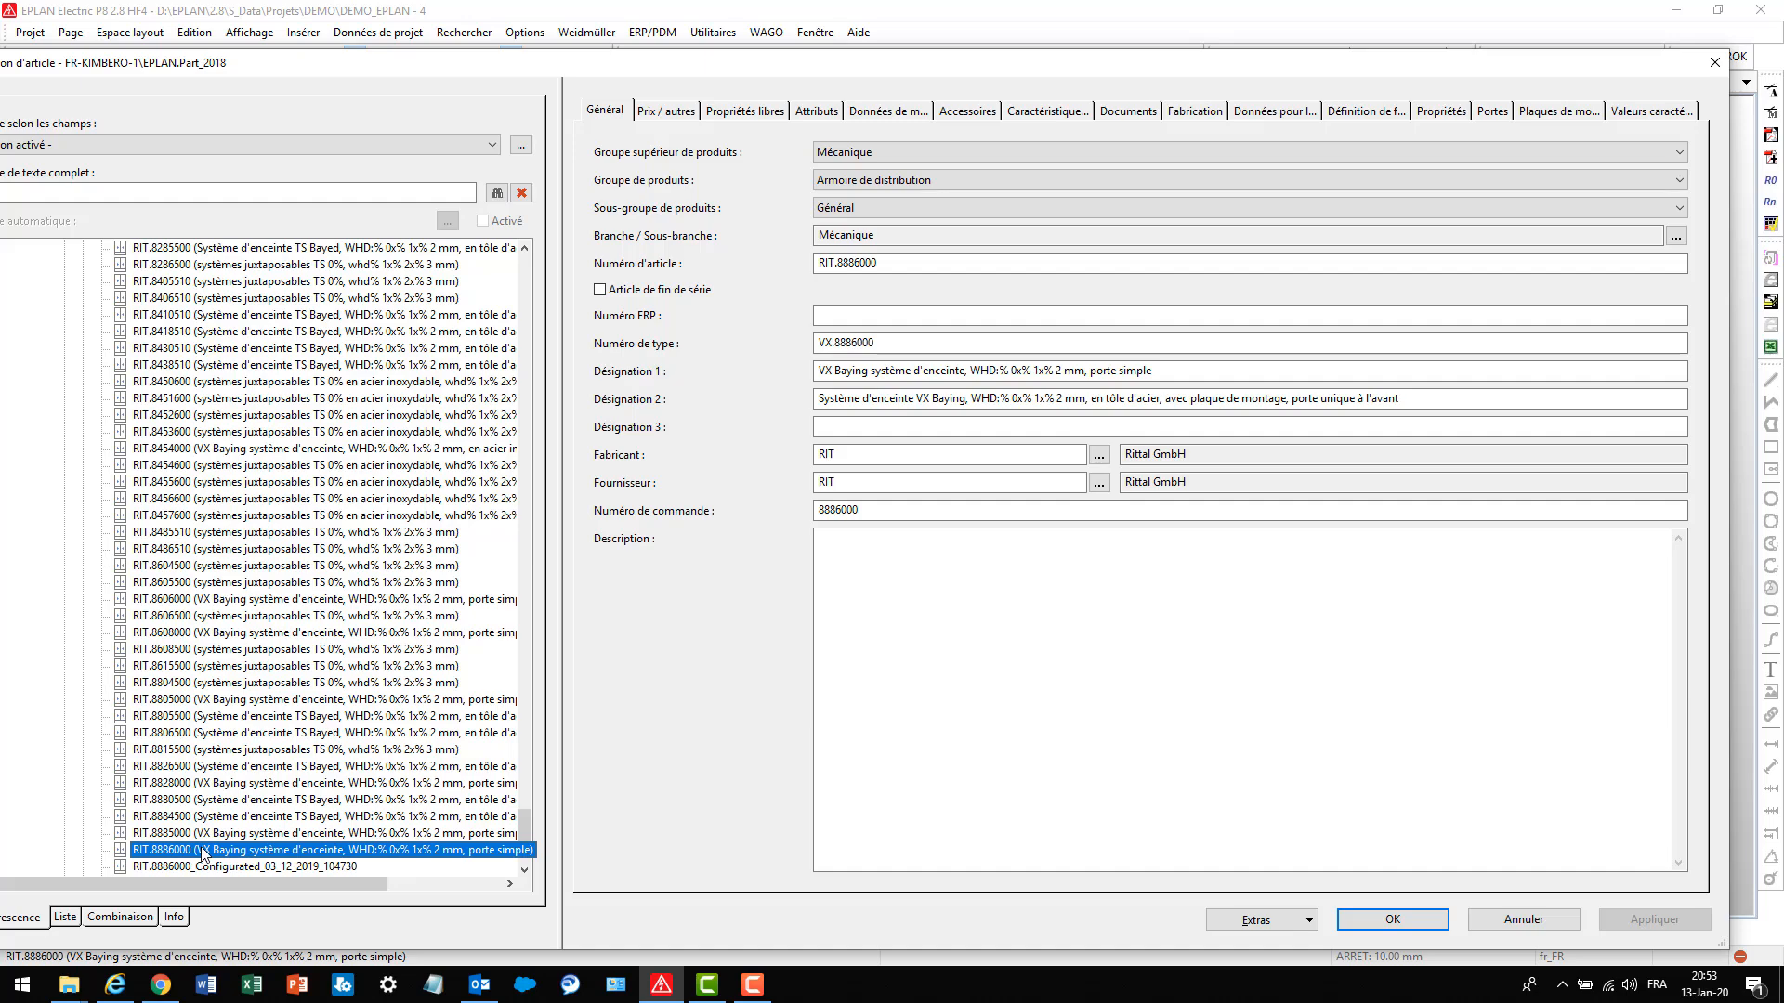
left_click(1359, 927)
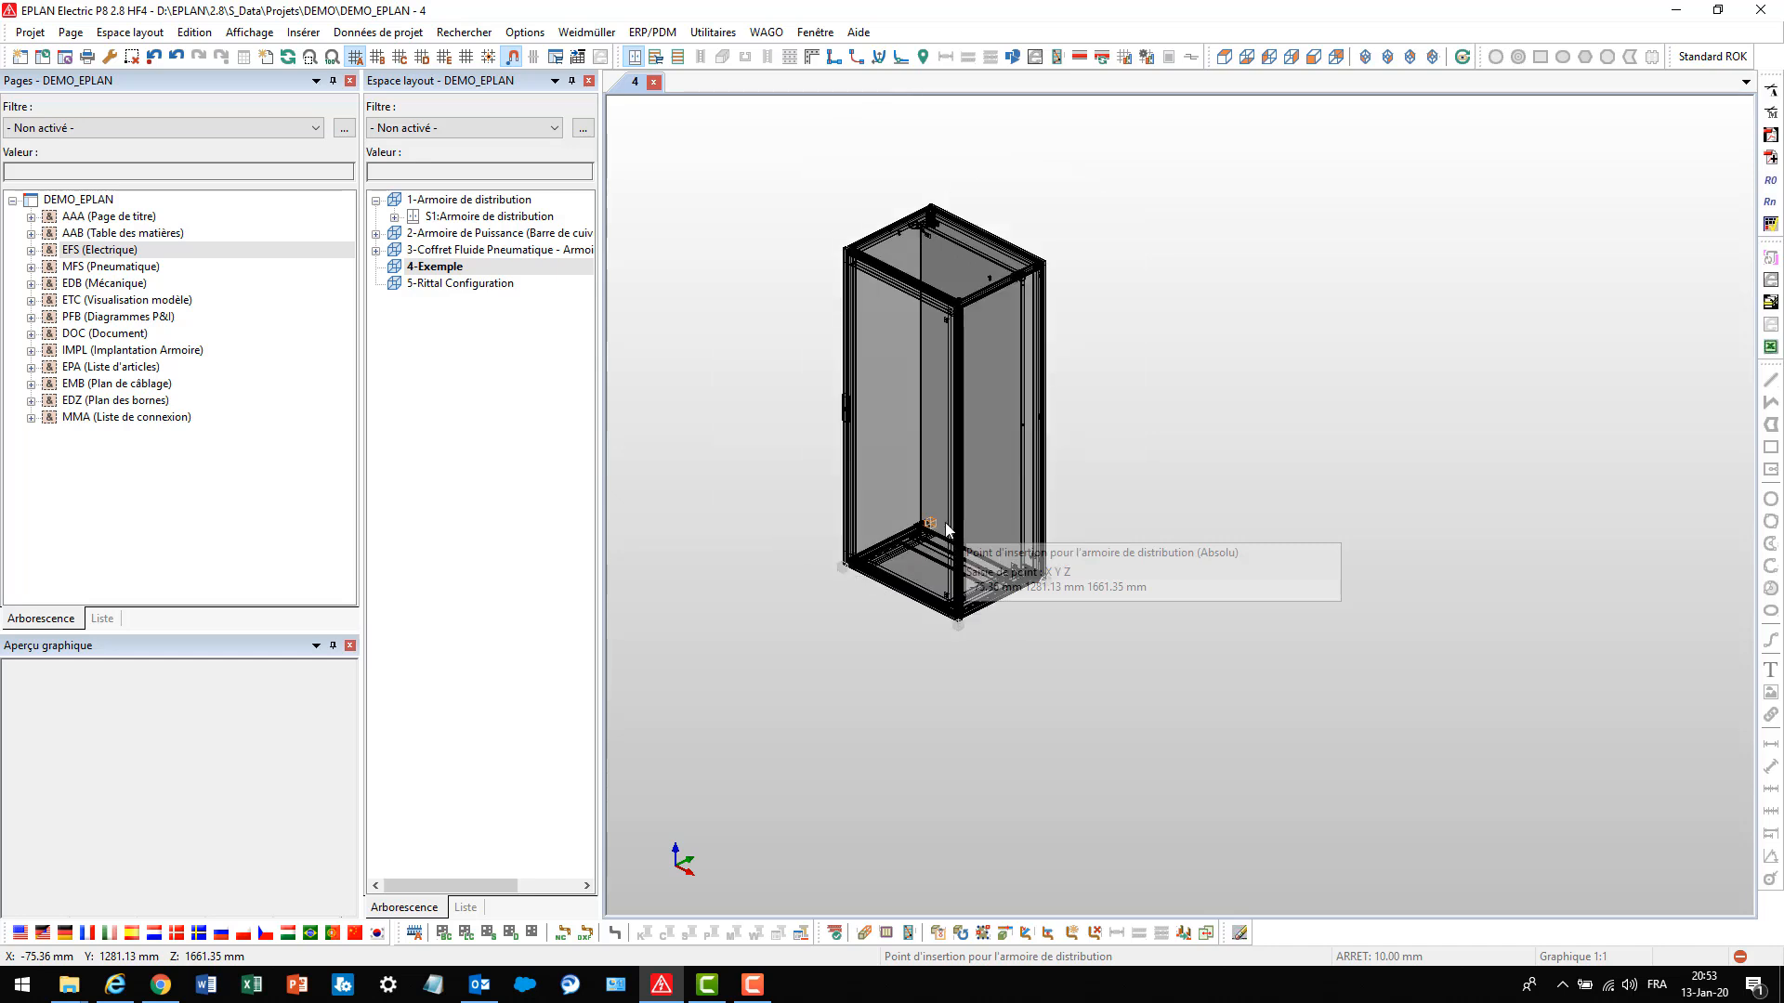
left_click(945, 528)
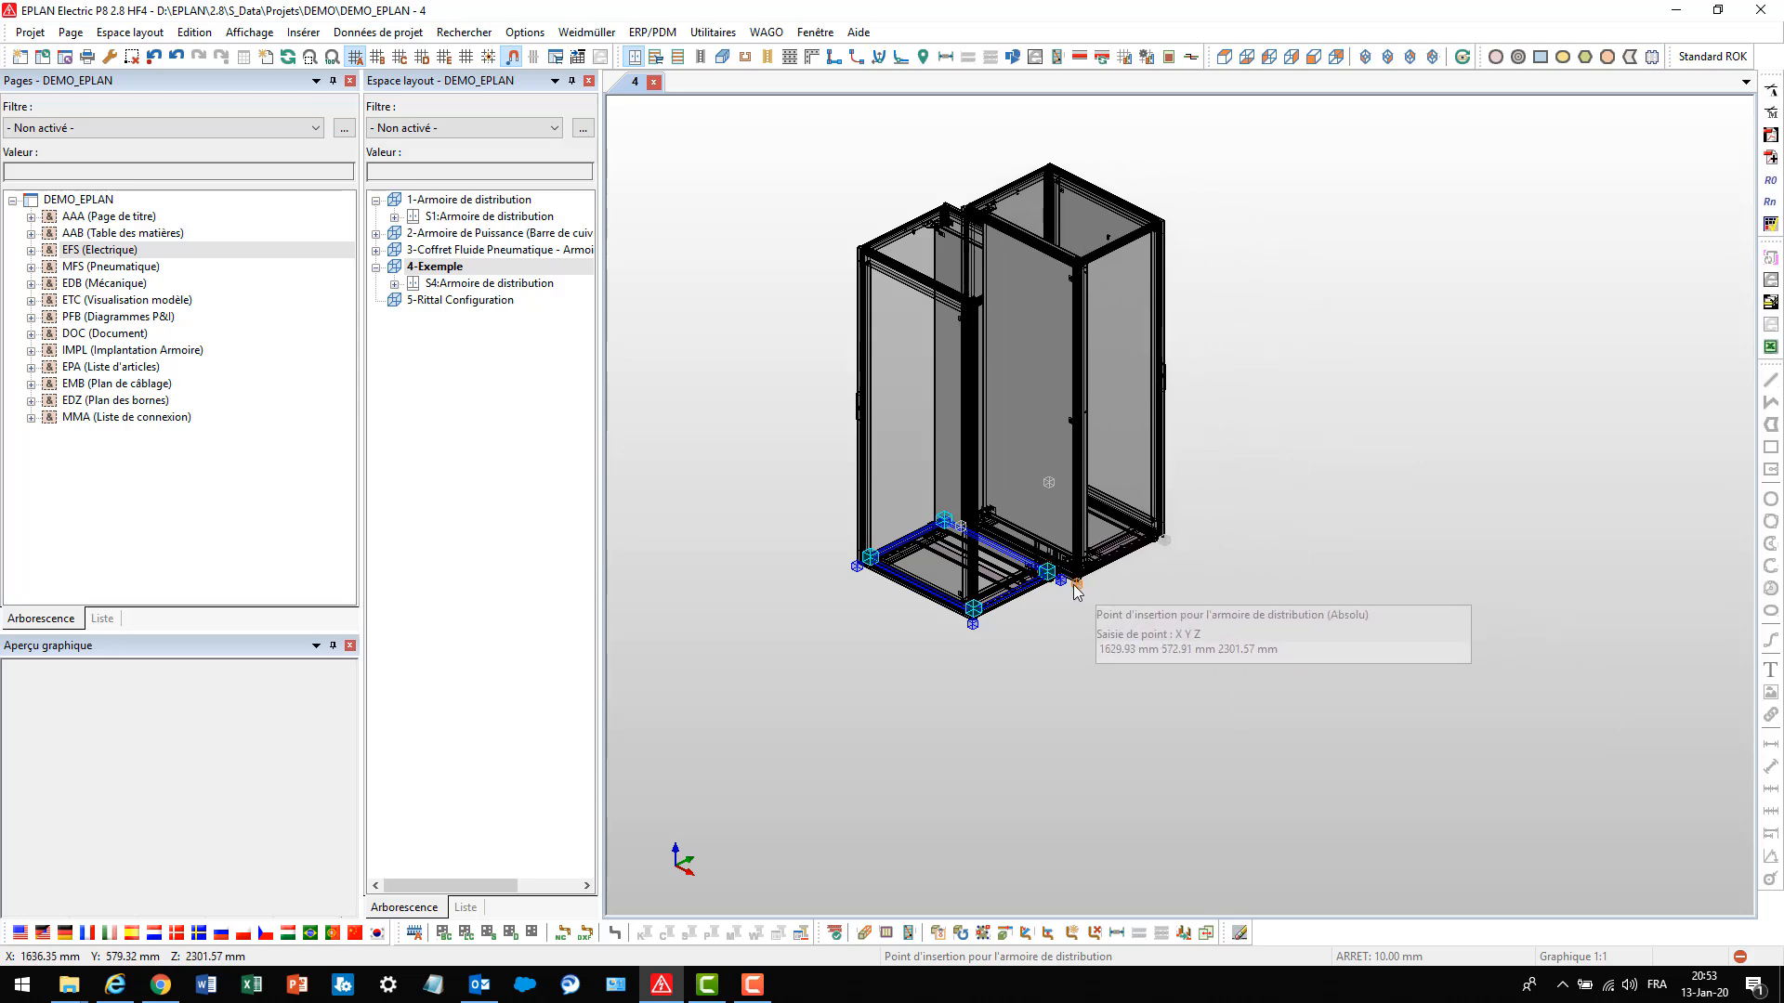
key("Escape")
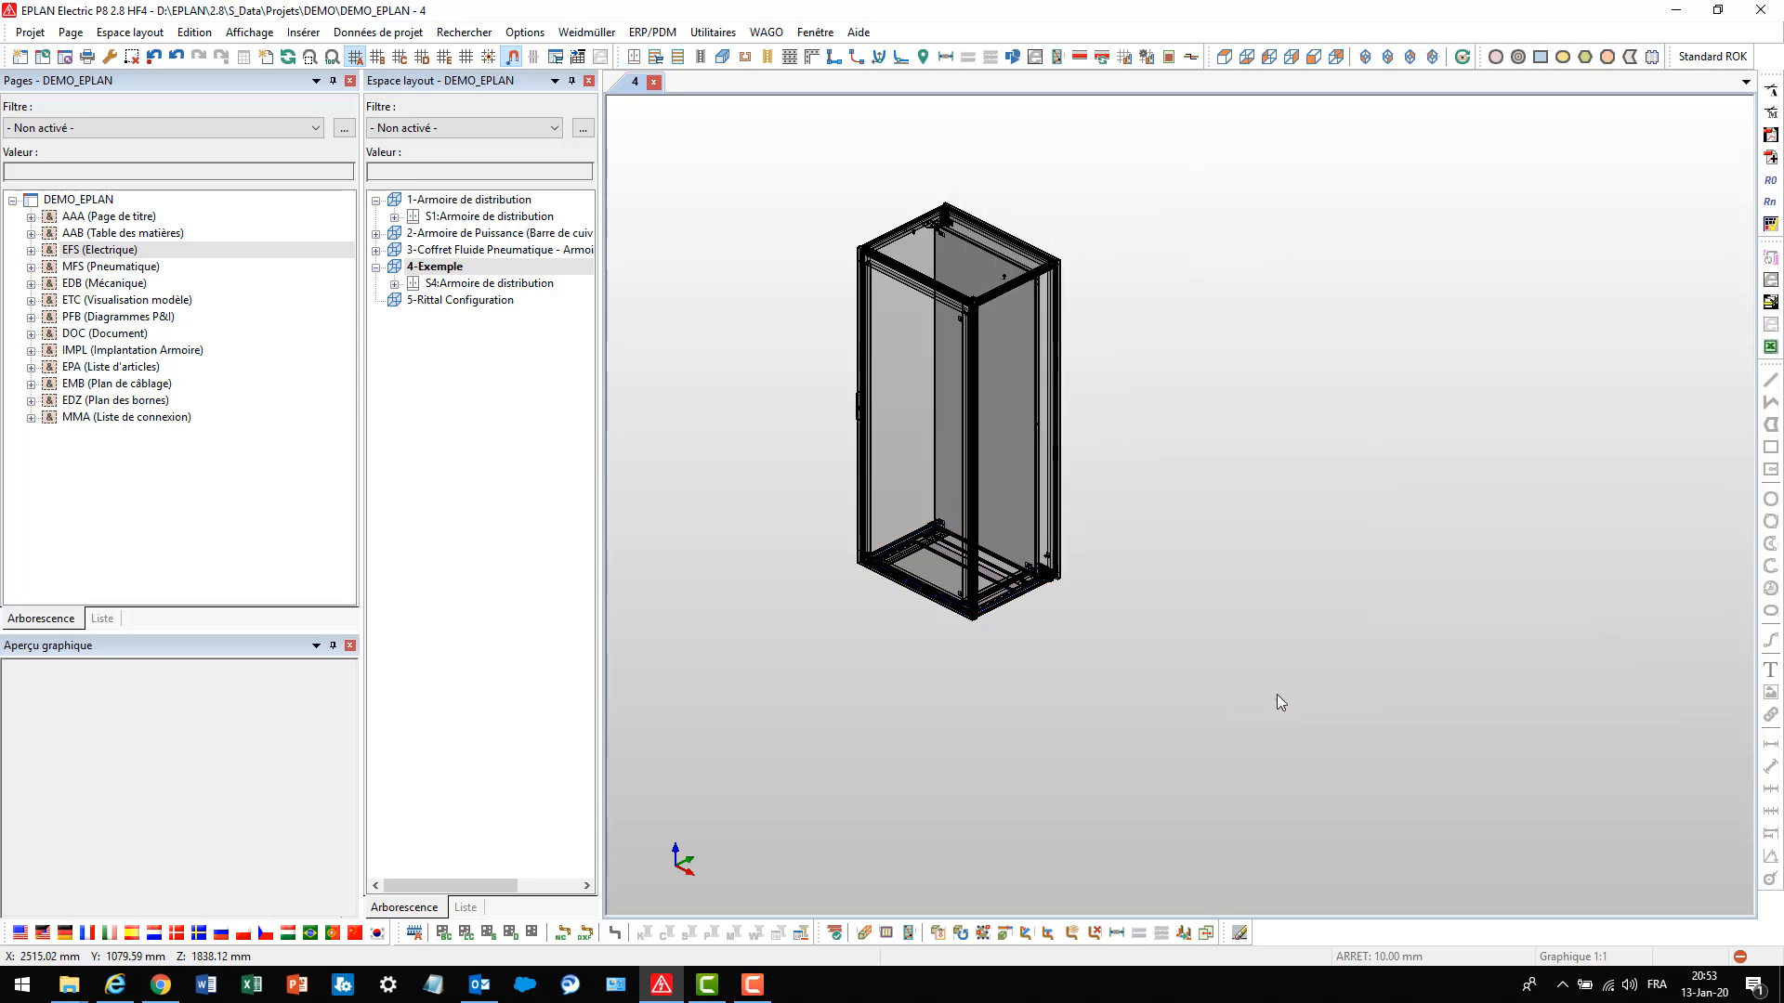
Start accessory selection for the placed enclosure and add the base RIT.VX_base_RAL_9005_200_800x600
middle_click_drag(1258, 677, 1389, 767)
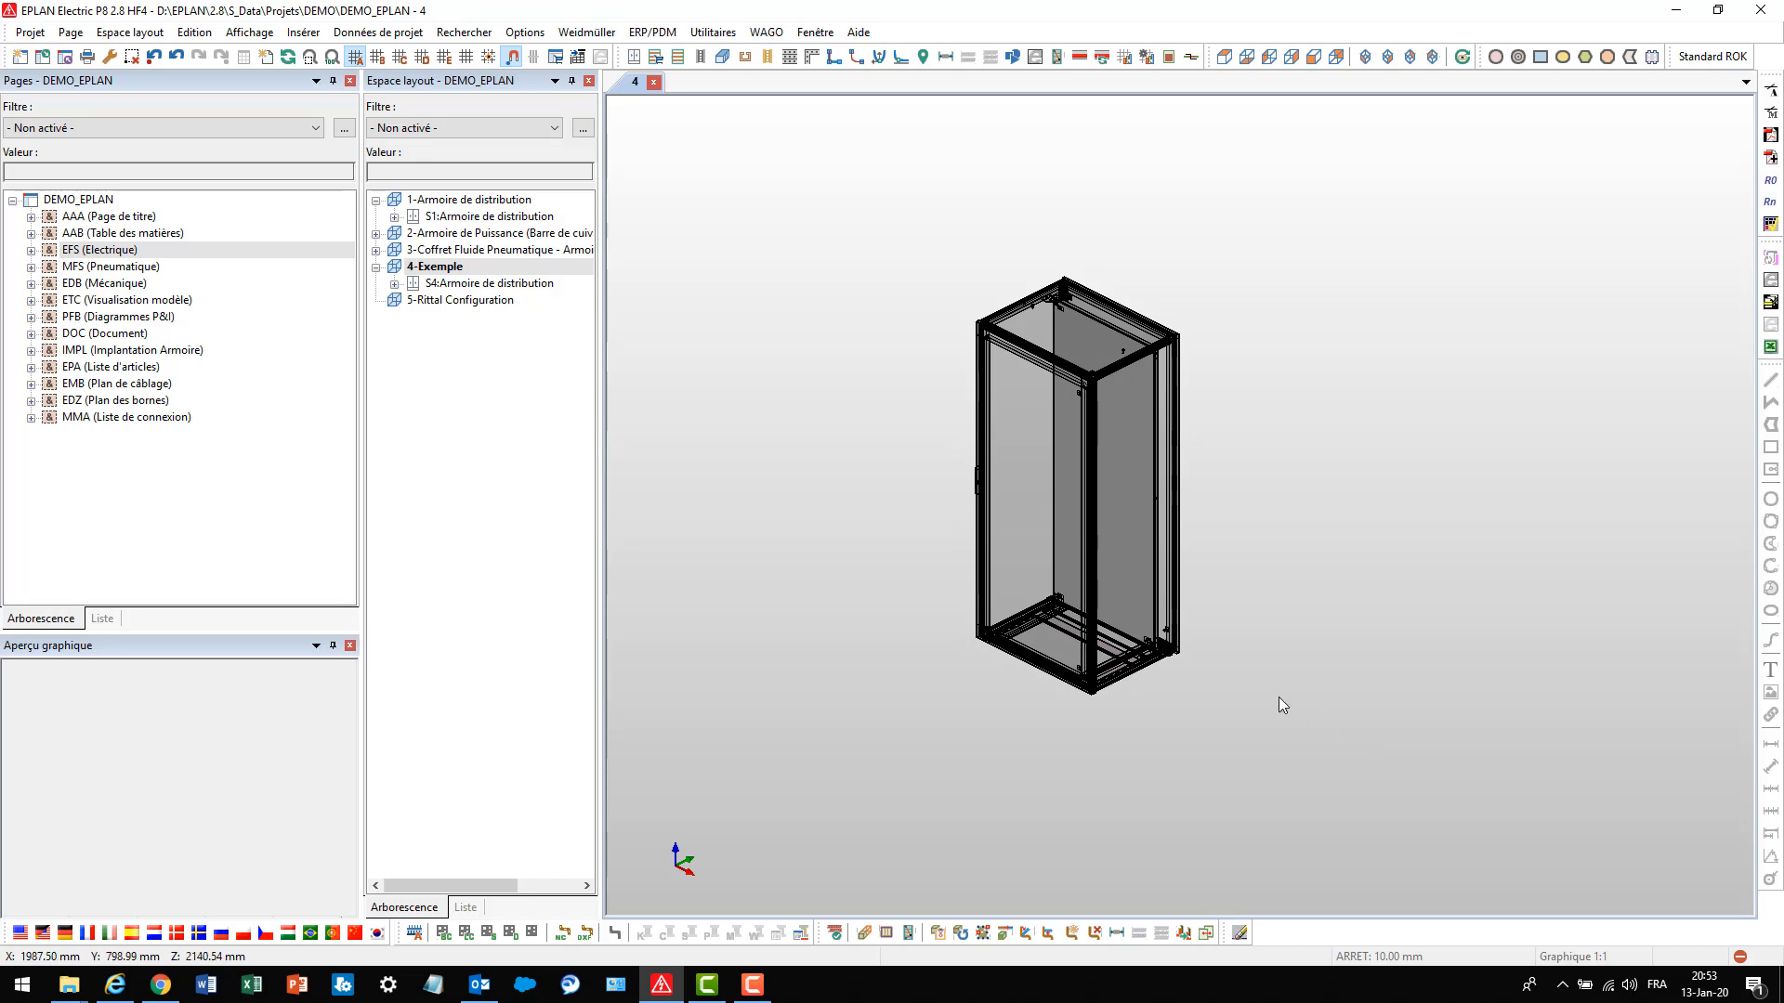
scroll(1280, 698, "up", 1)
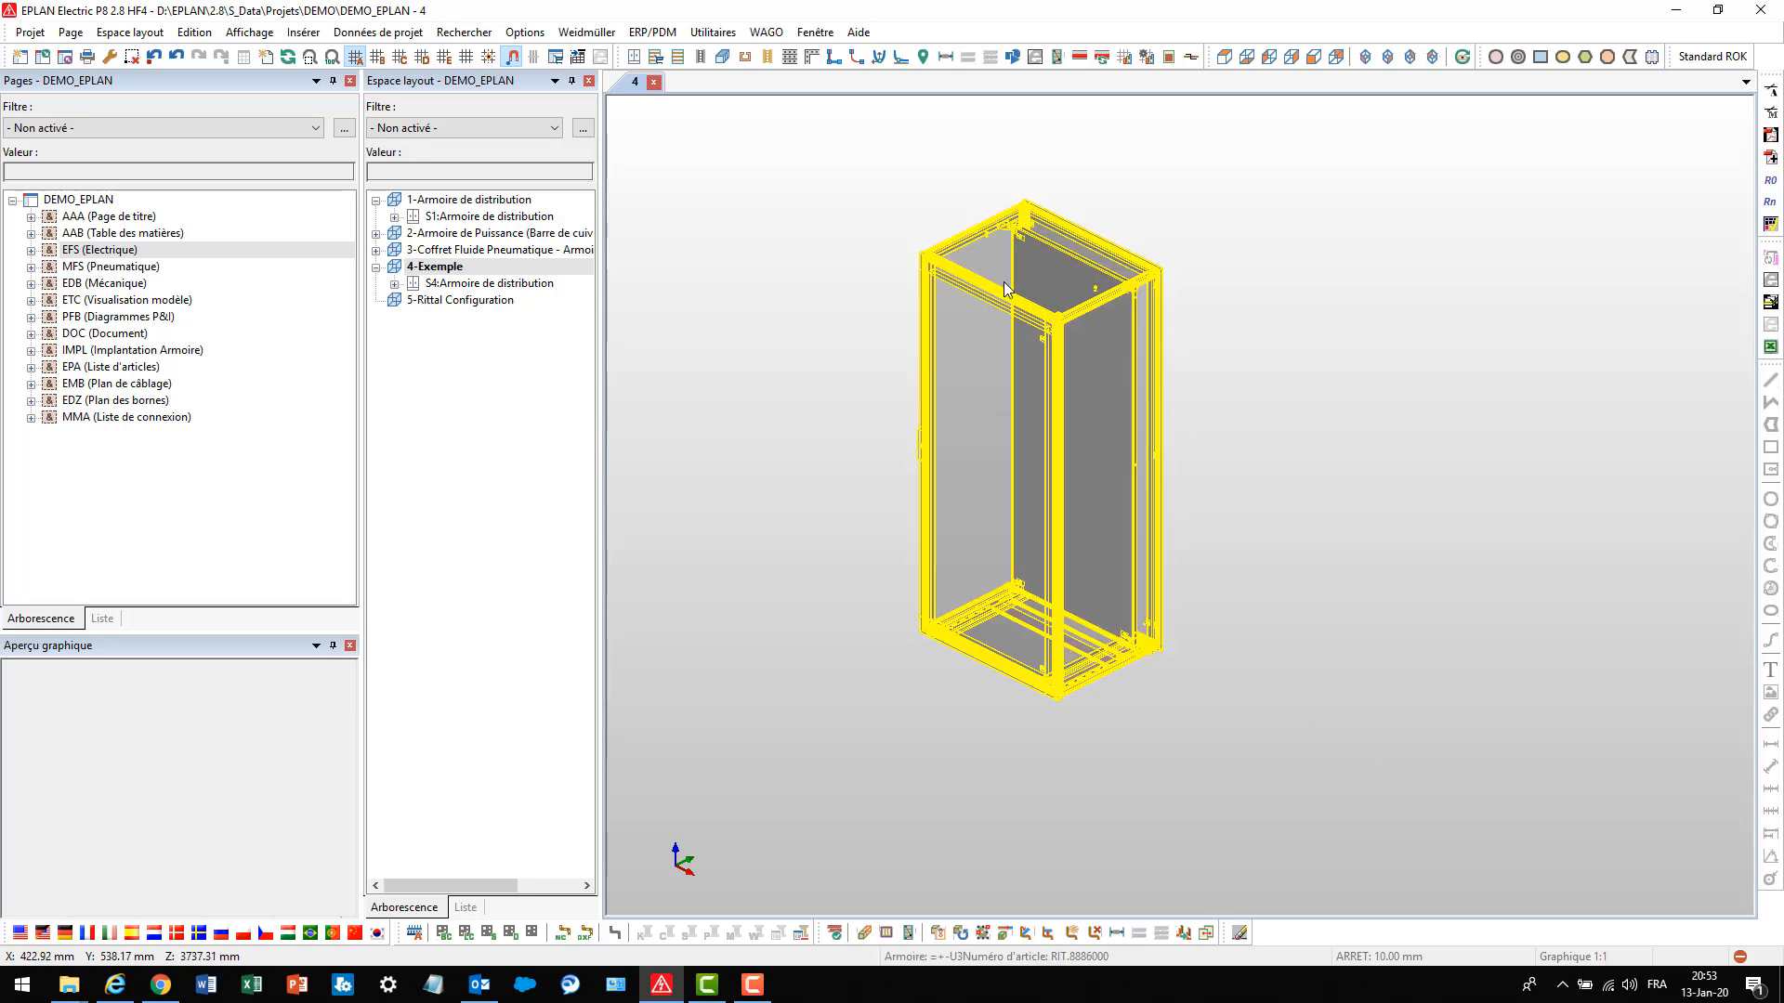
left_click(1232, 413)
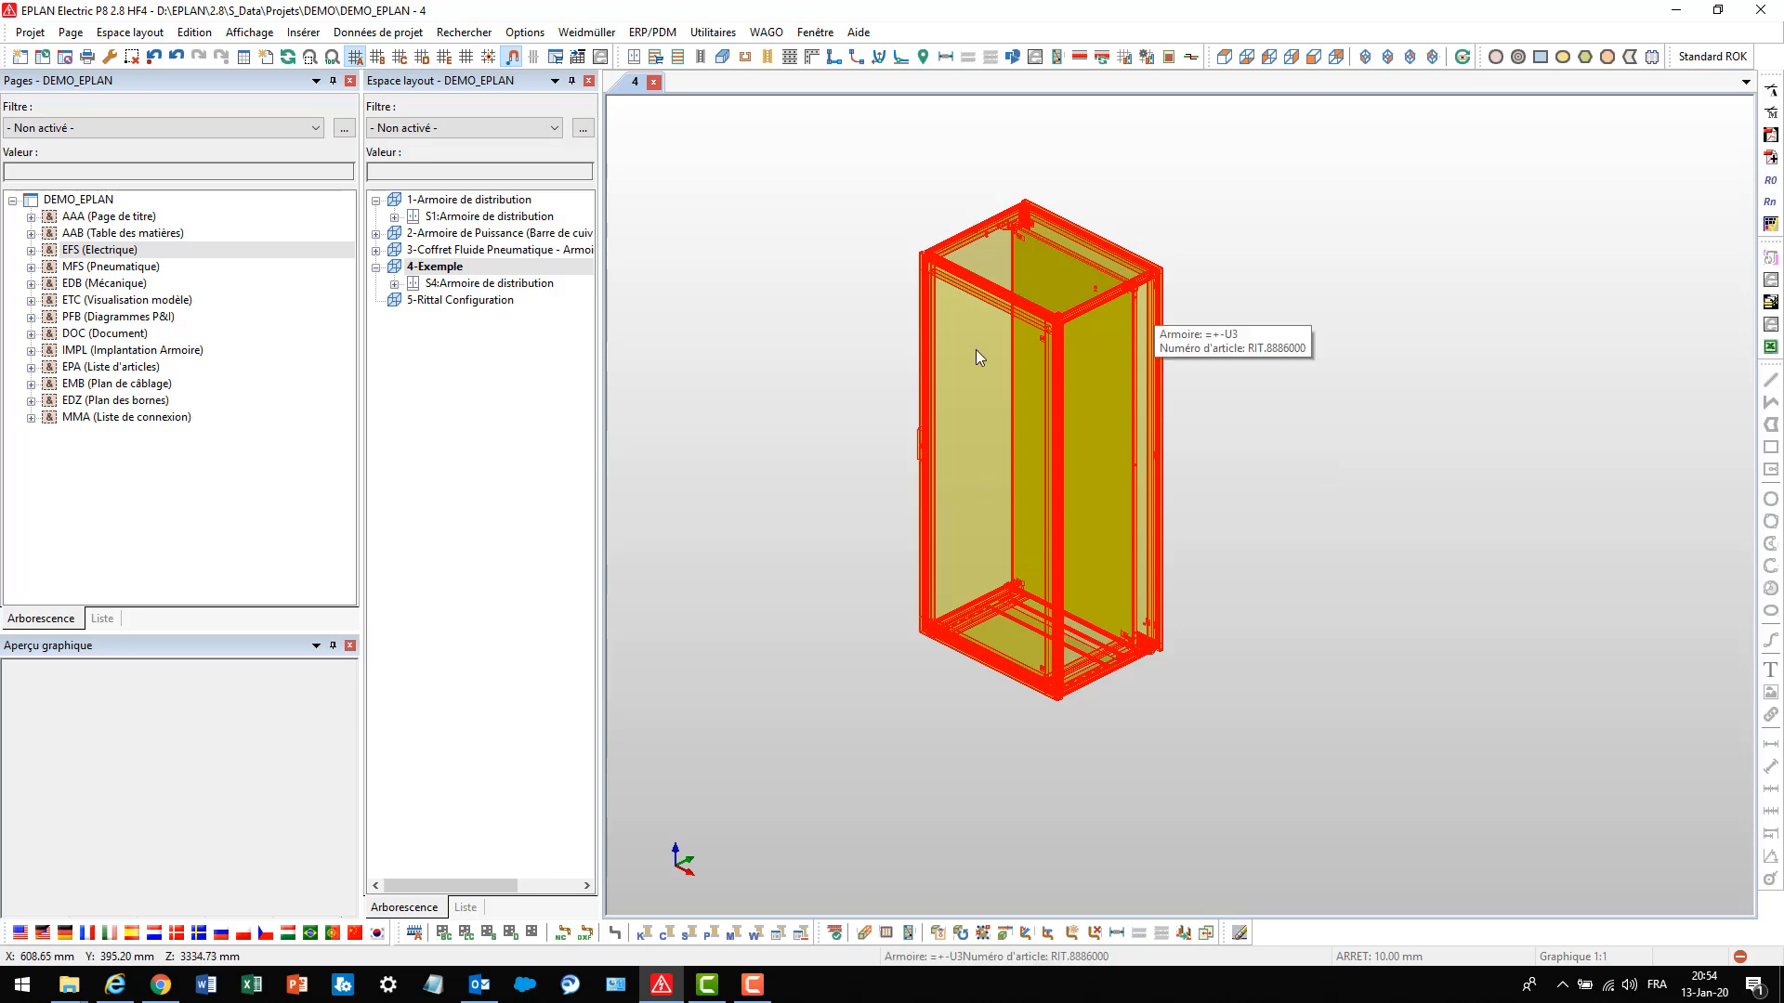
left_click(1013, 55)
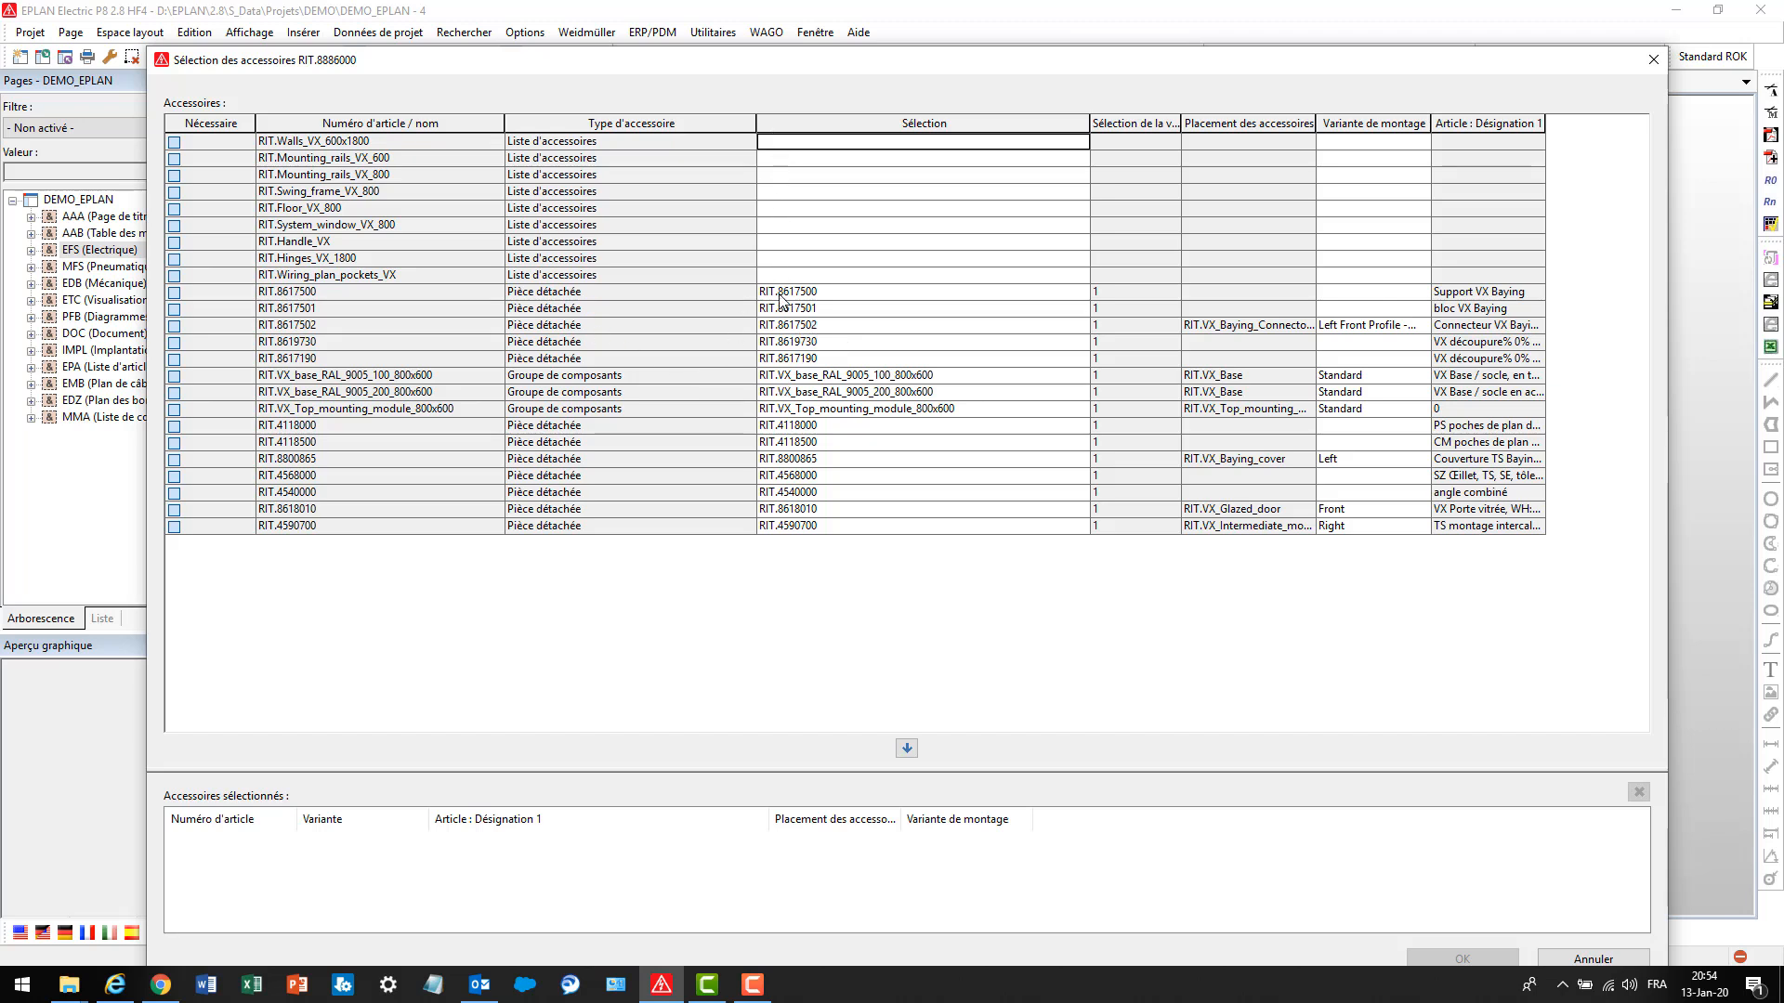
left_click(889, 394)
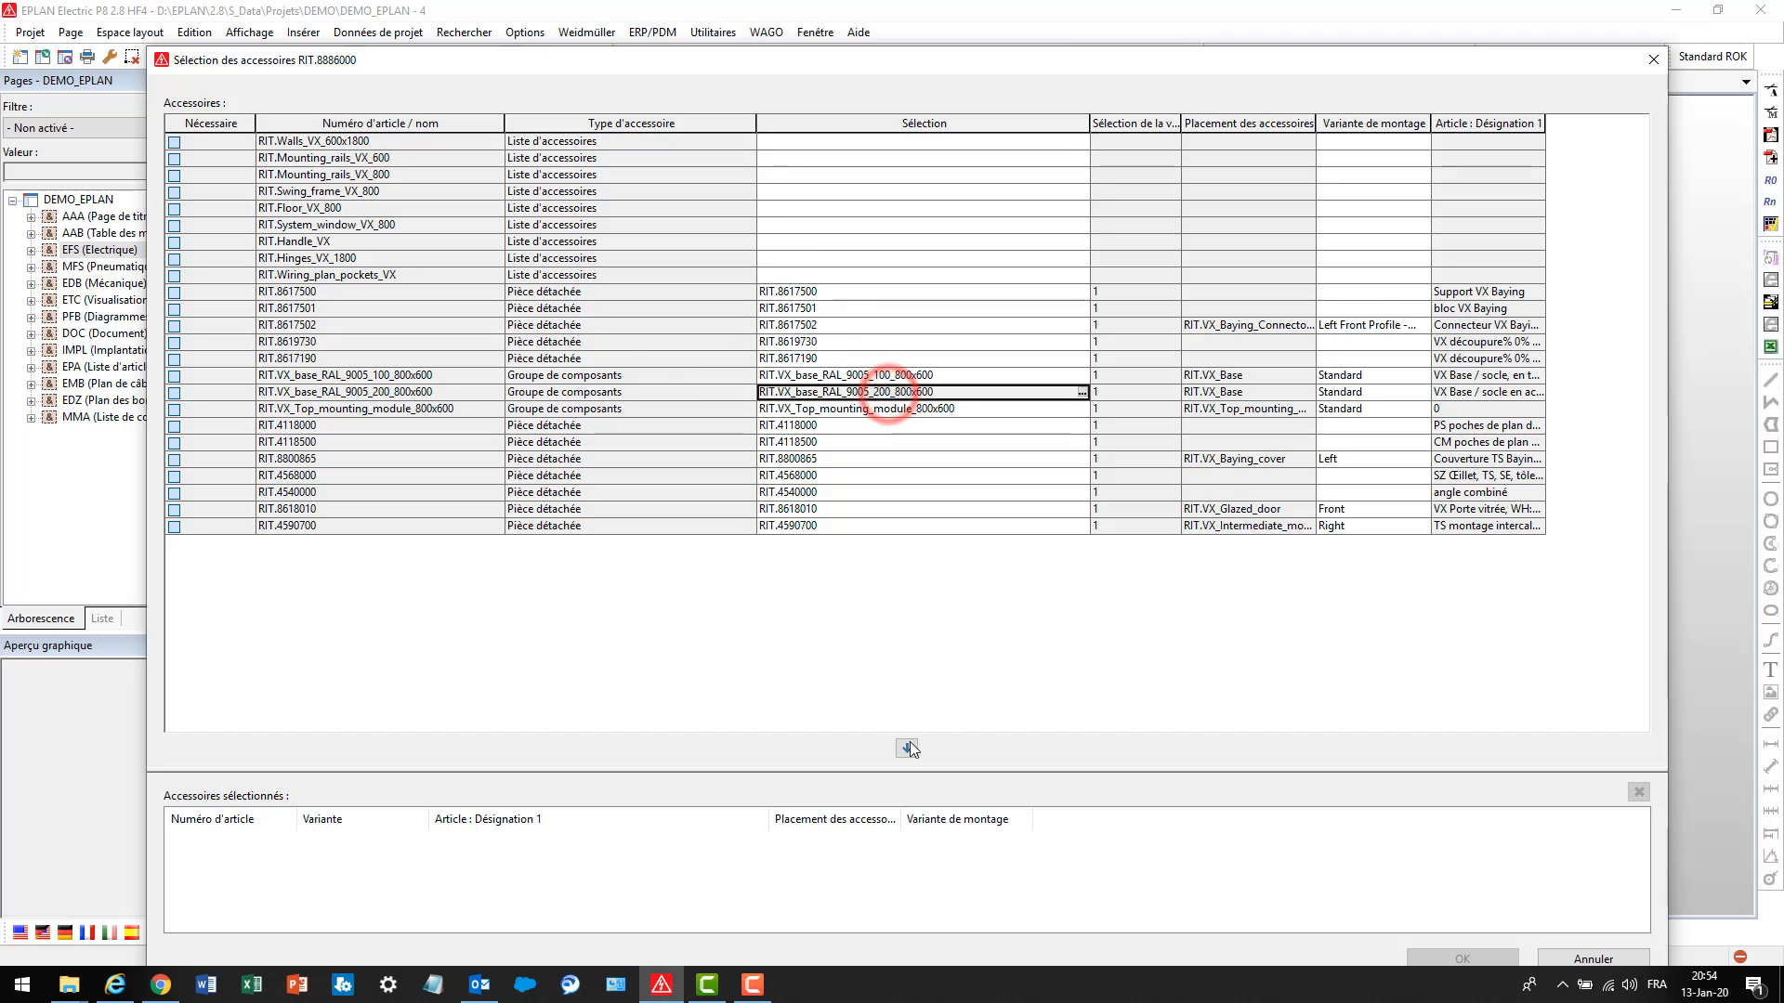
left_click(907, 747)
Choose the side panel RIT.8186245 with placement RIT.VX_Side_panels_left from RIT.Walls_VX_600x1800 and add it to the selected accessories
left_click(966, 142)
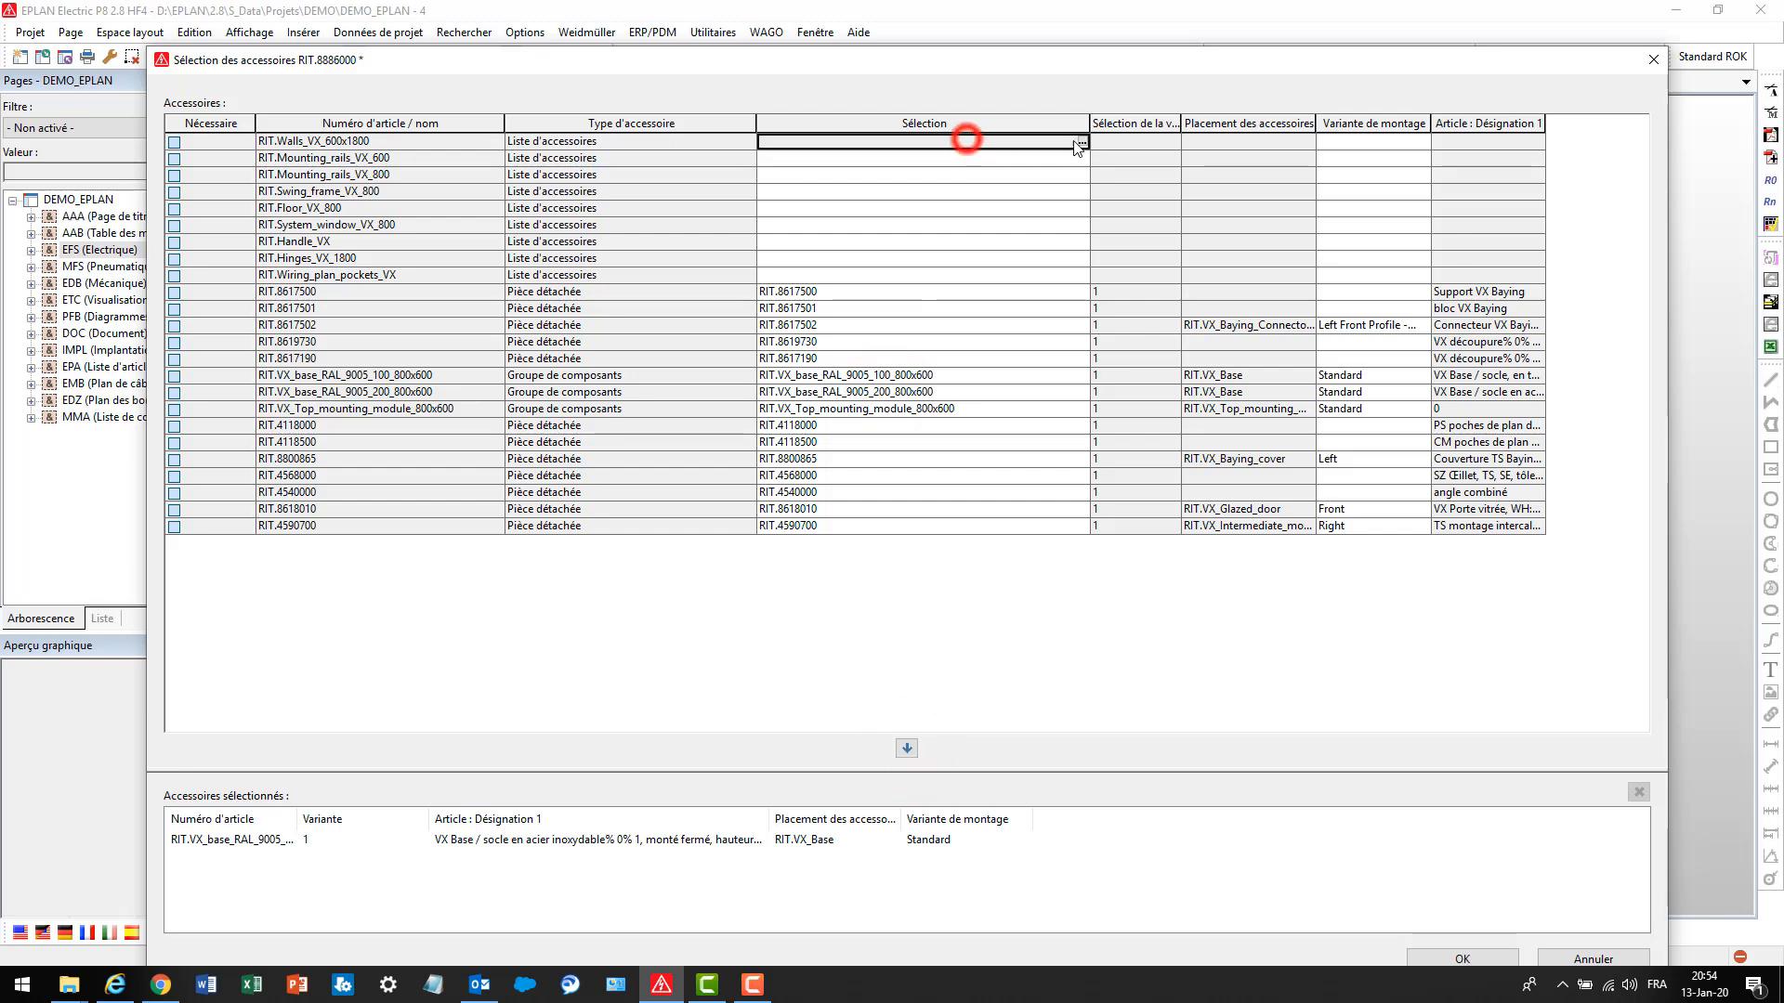
left_click(1079, 141)
left_click(822, 280)
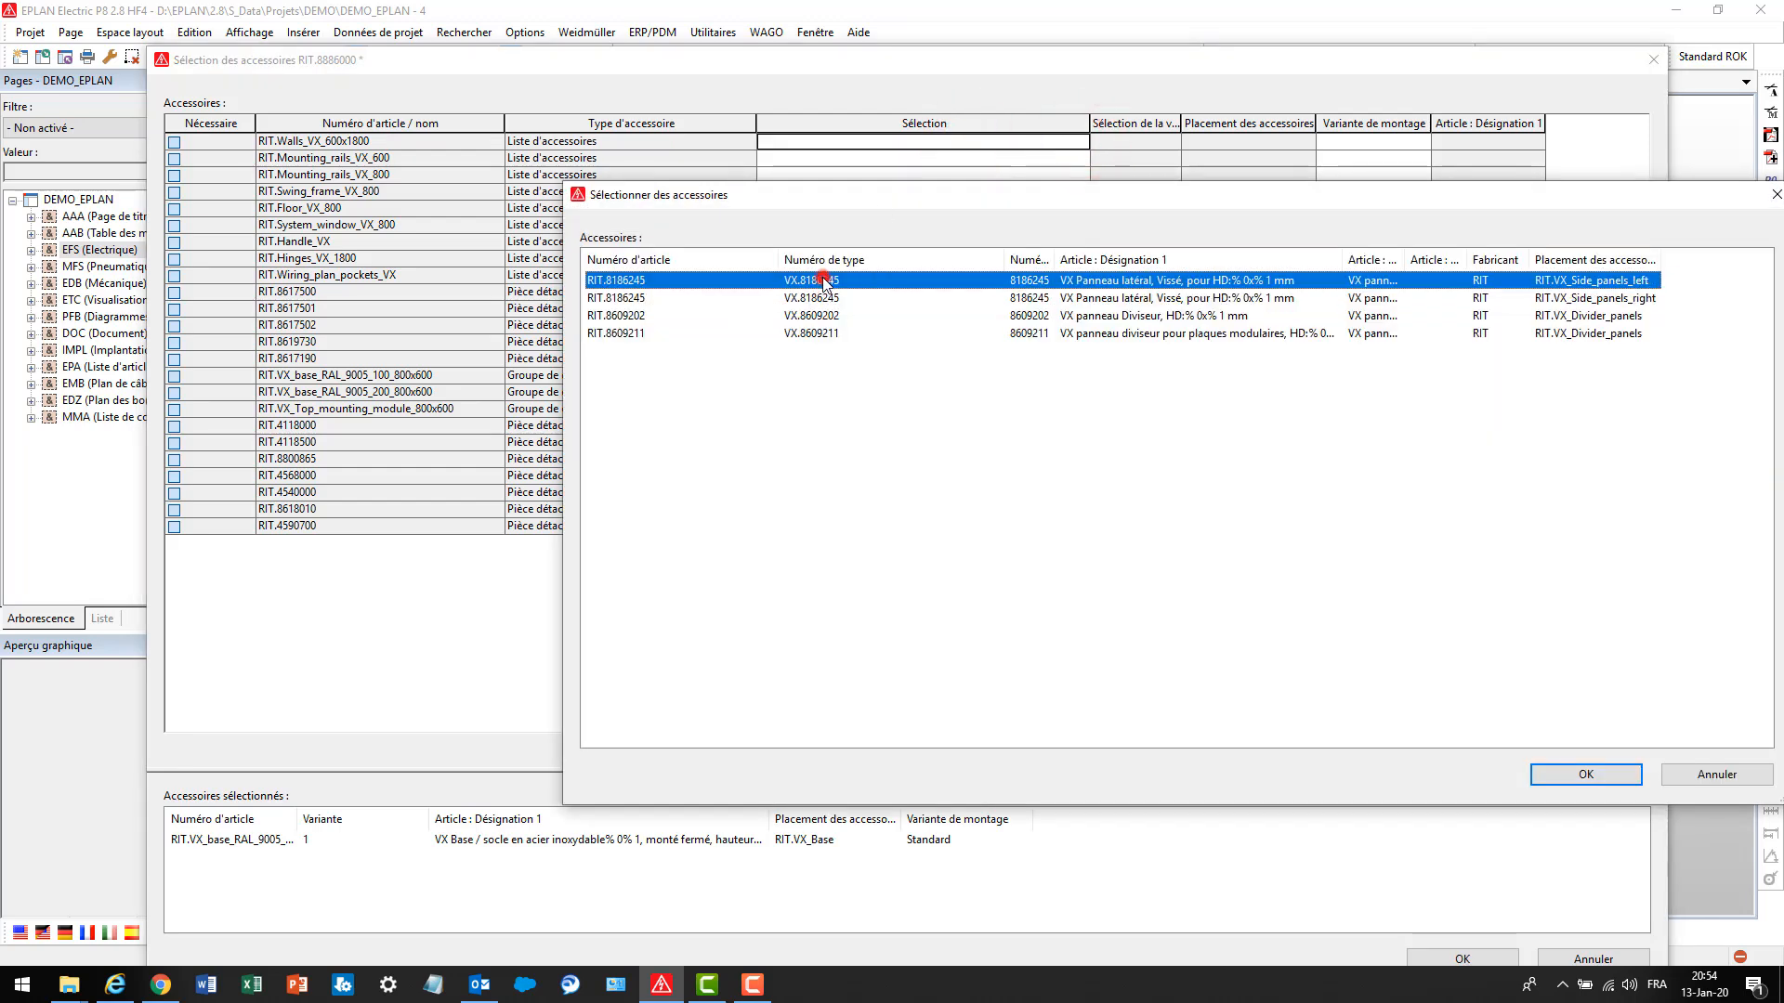
left_click(1581, 774)
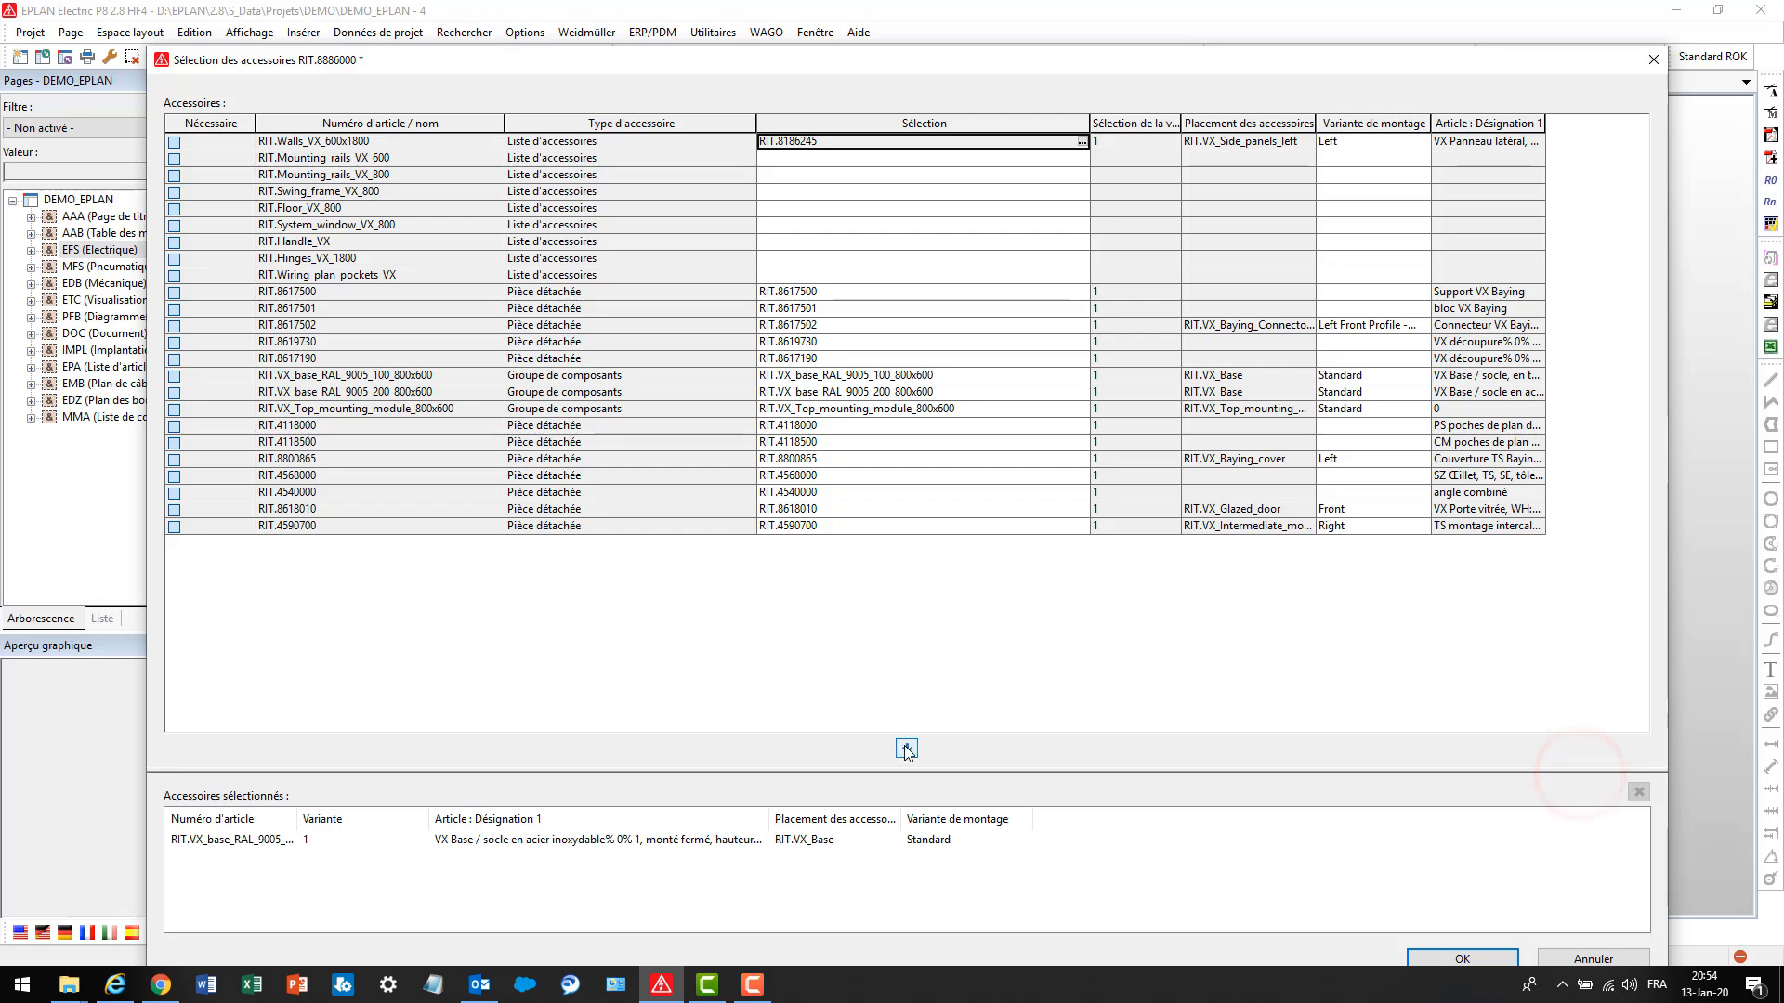
left_click(907, 748)
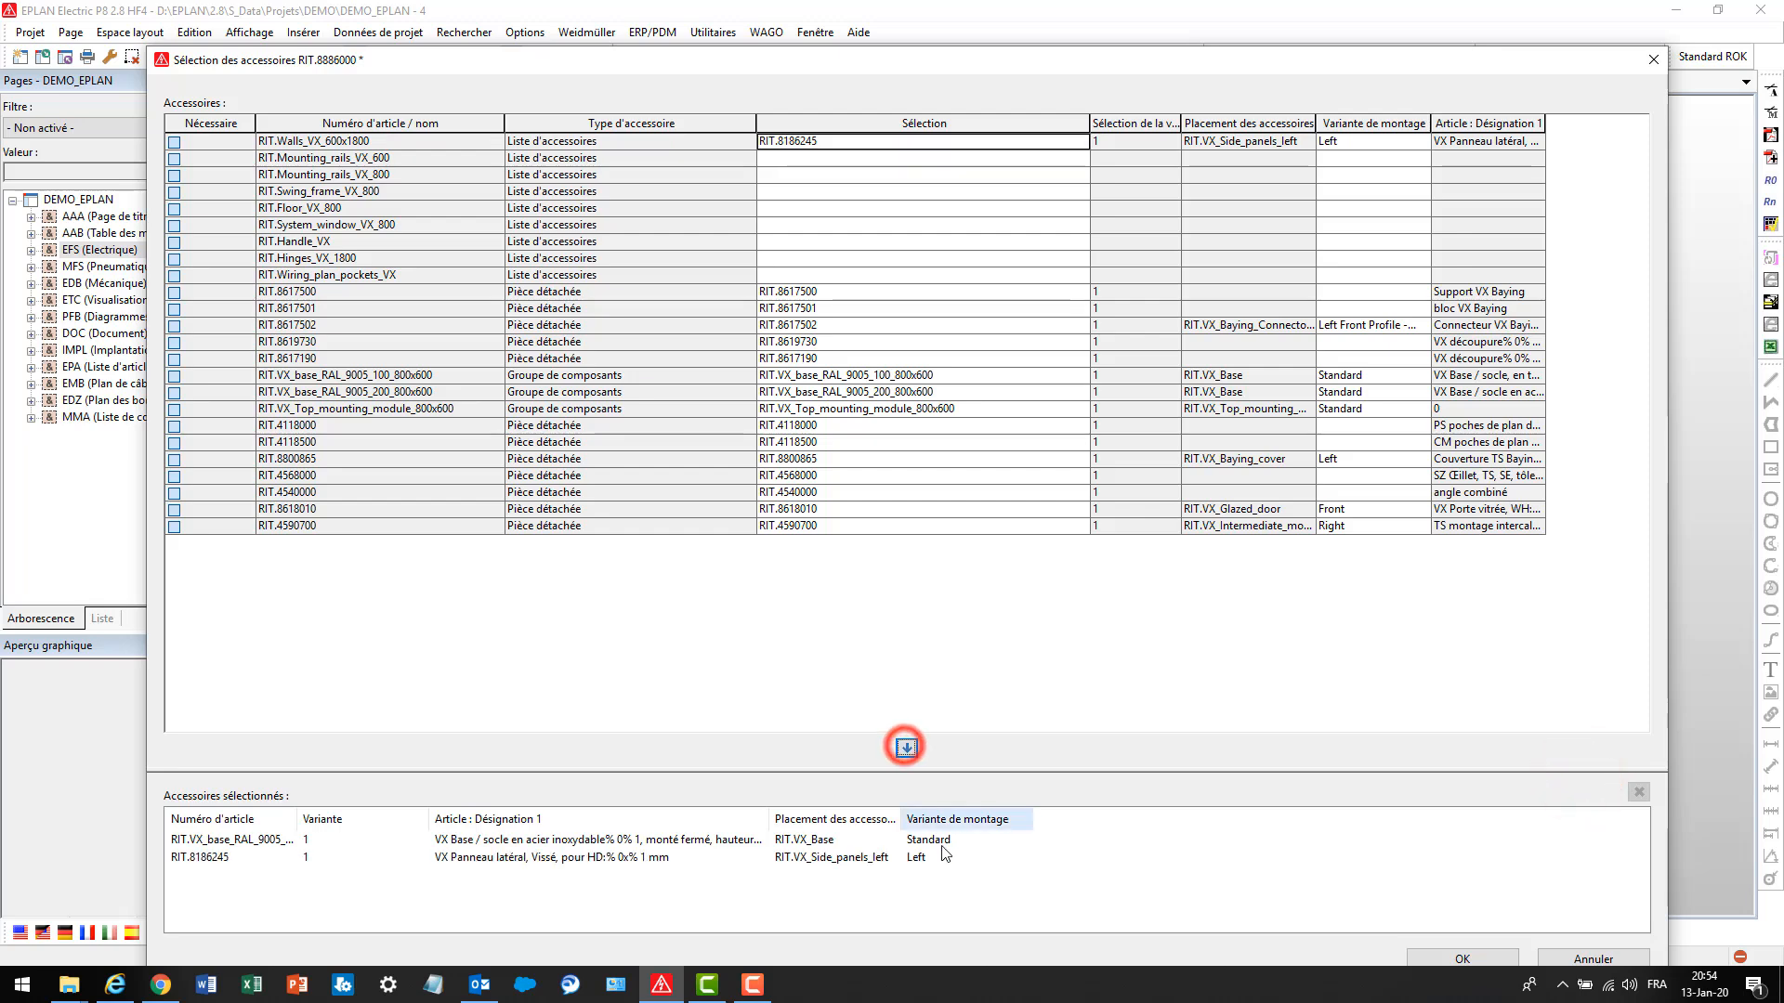
Add the side panel RIT.8186245 with placement RIT.VX_Side_panels_right to the selected accessories
left_click(1081, 142)
left_click(780, 297)
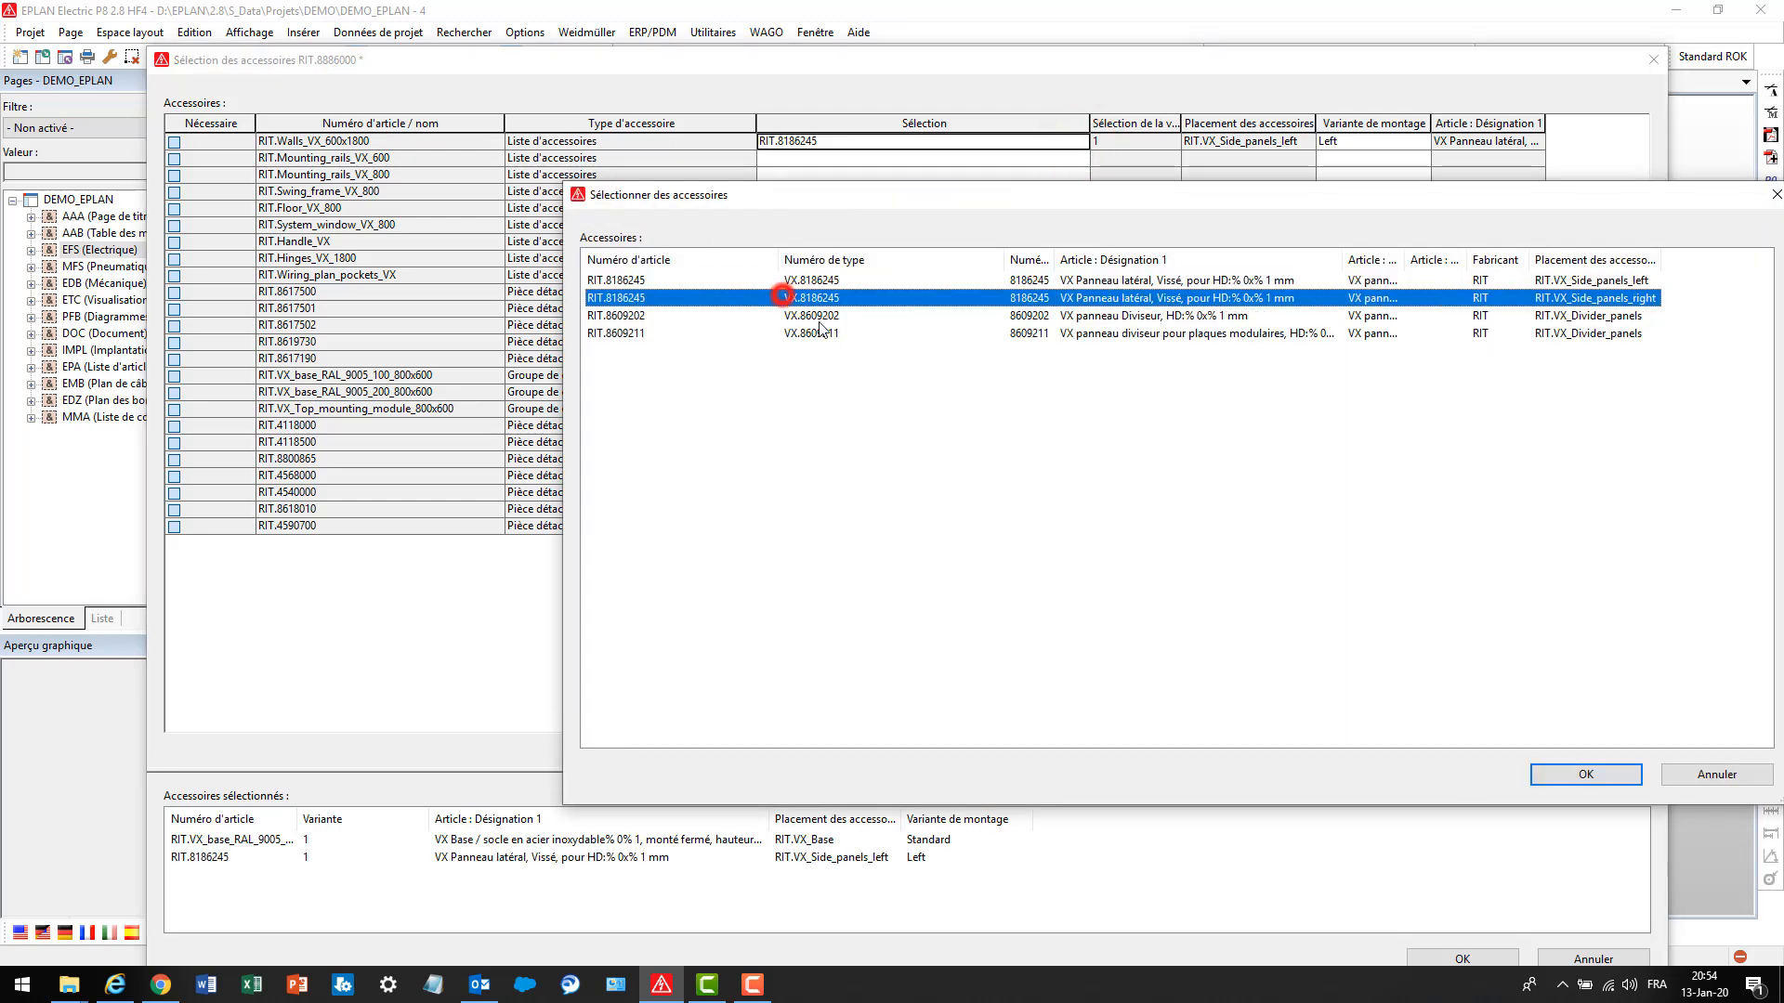
left_click(1568, 774)
left_click(907, 748)
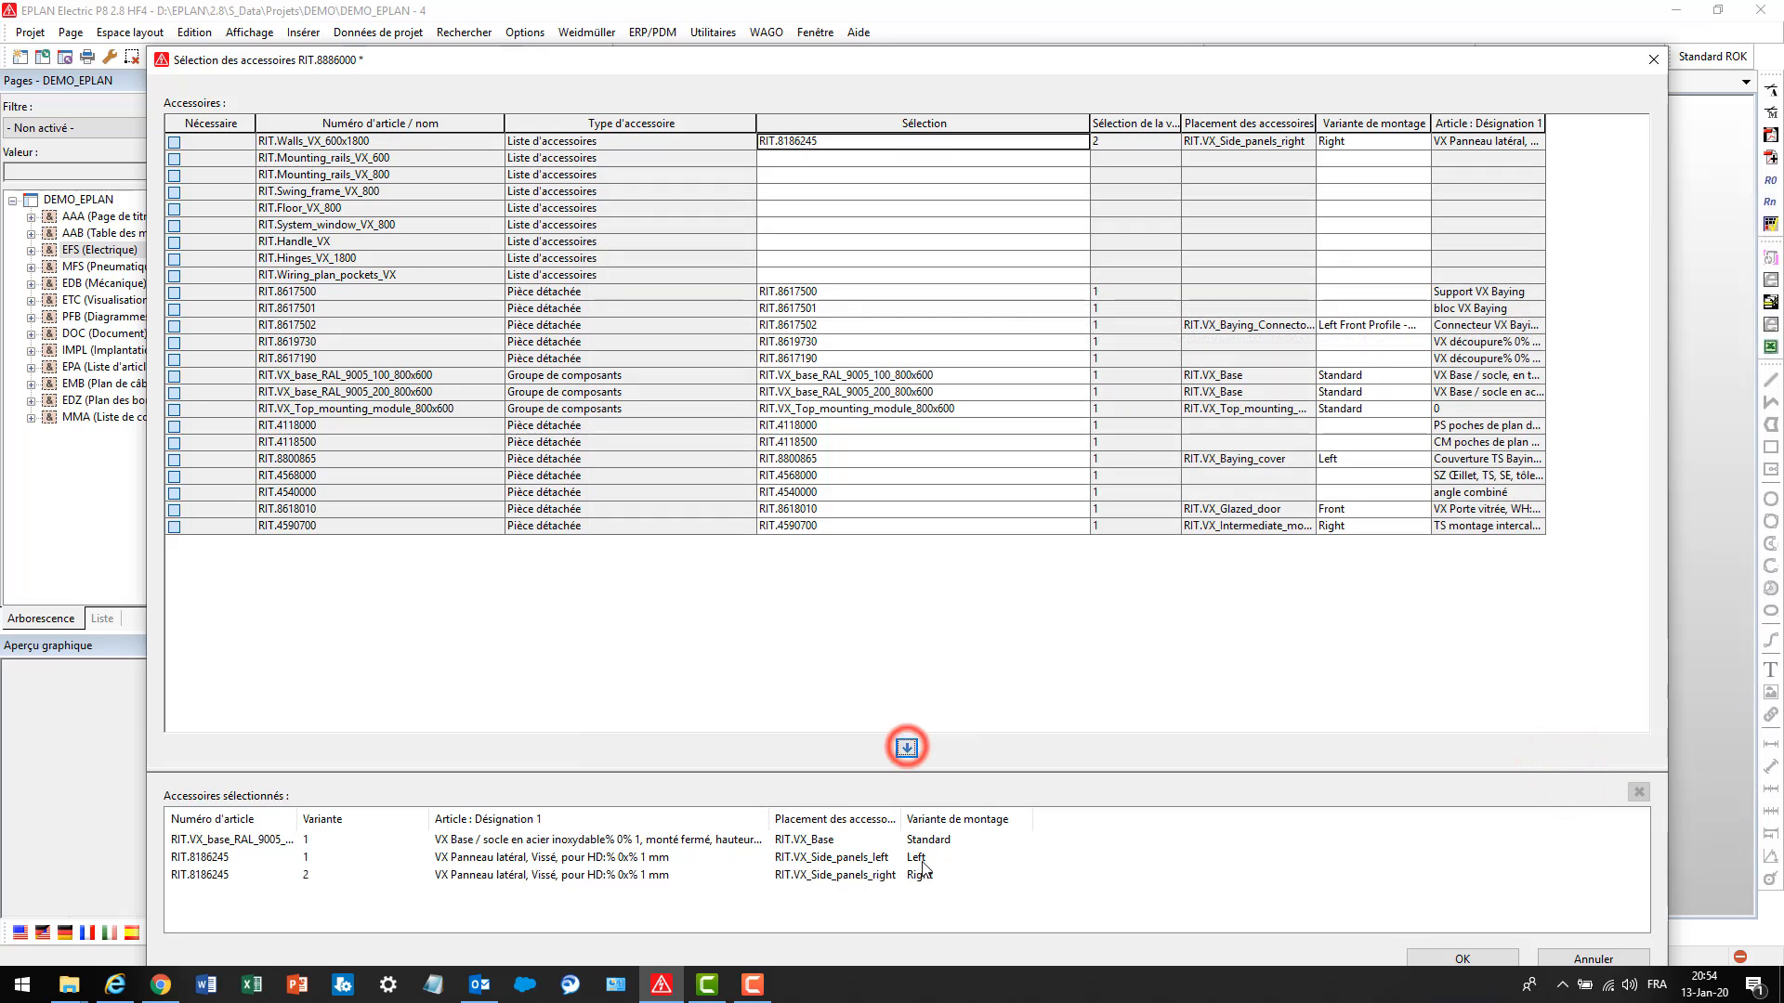
Widen the accessory placement column, check the selected base and side panels, and apply them to the enclosure
double_click(901, 821)
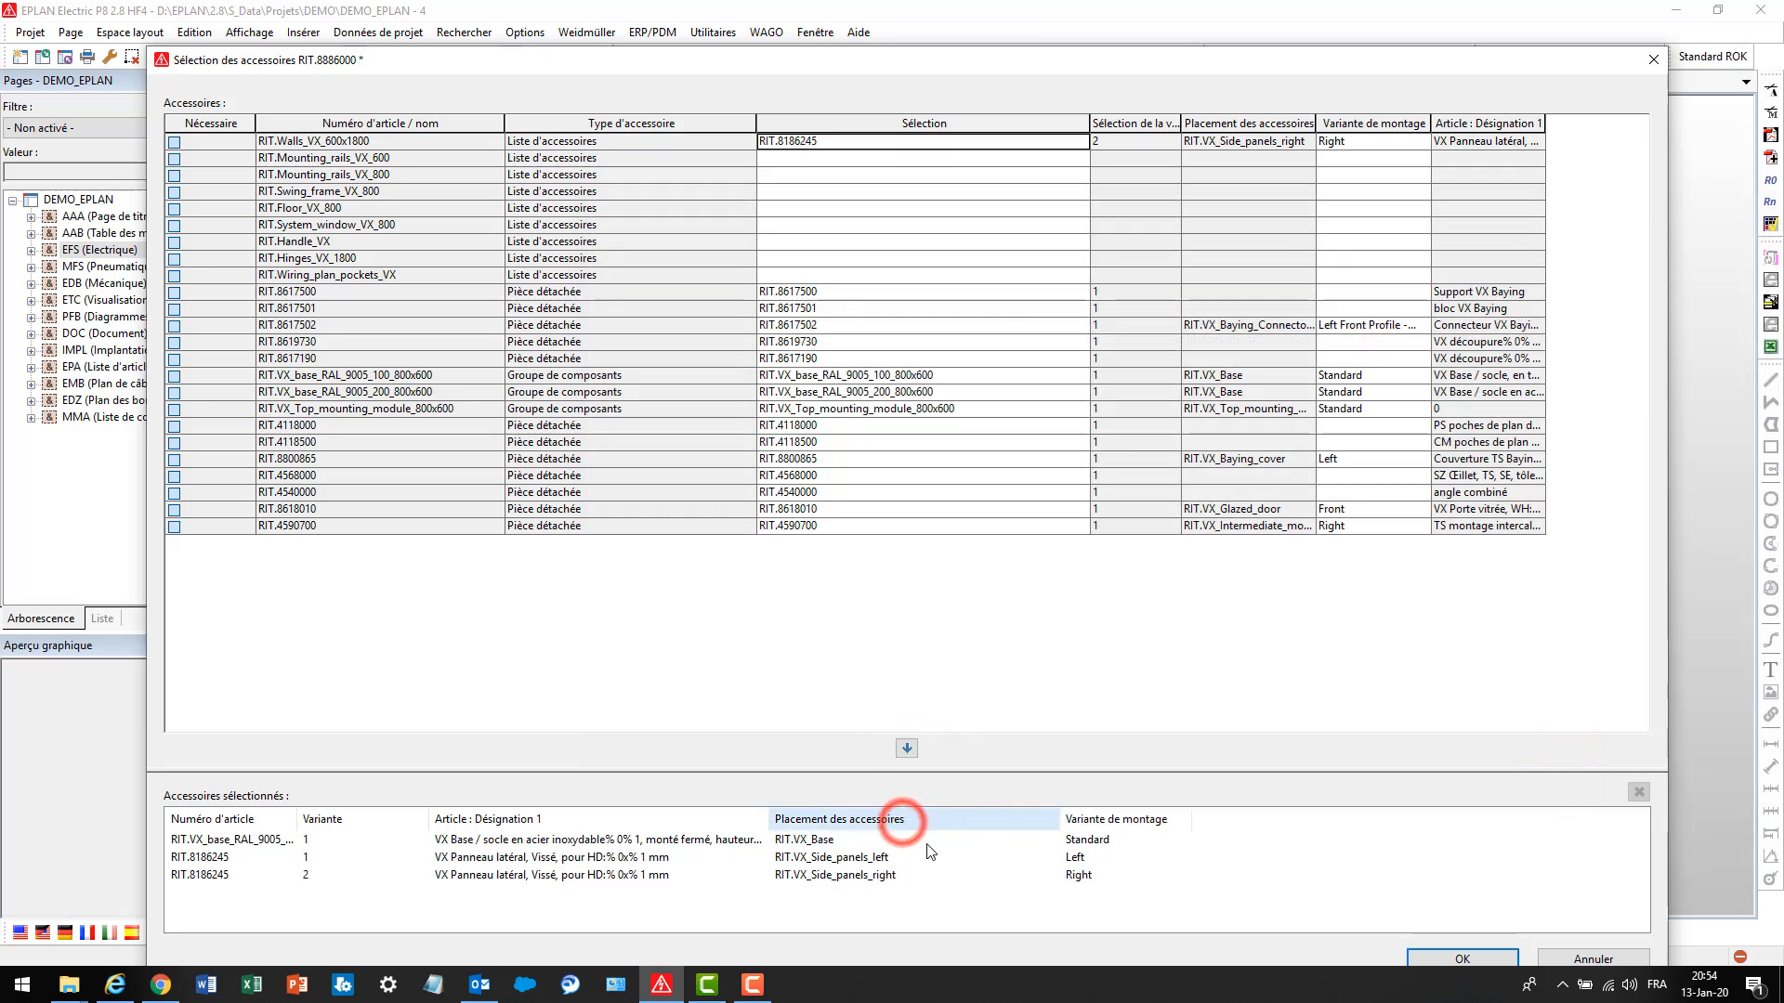
left_click(749, 840)
left_click(802, 859)
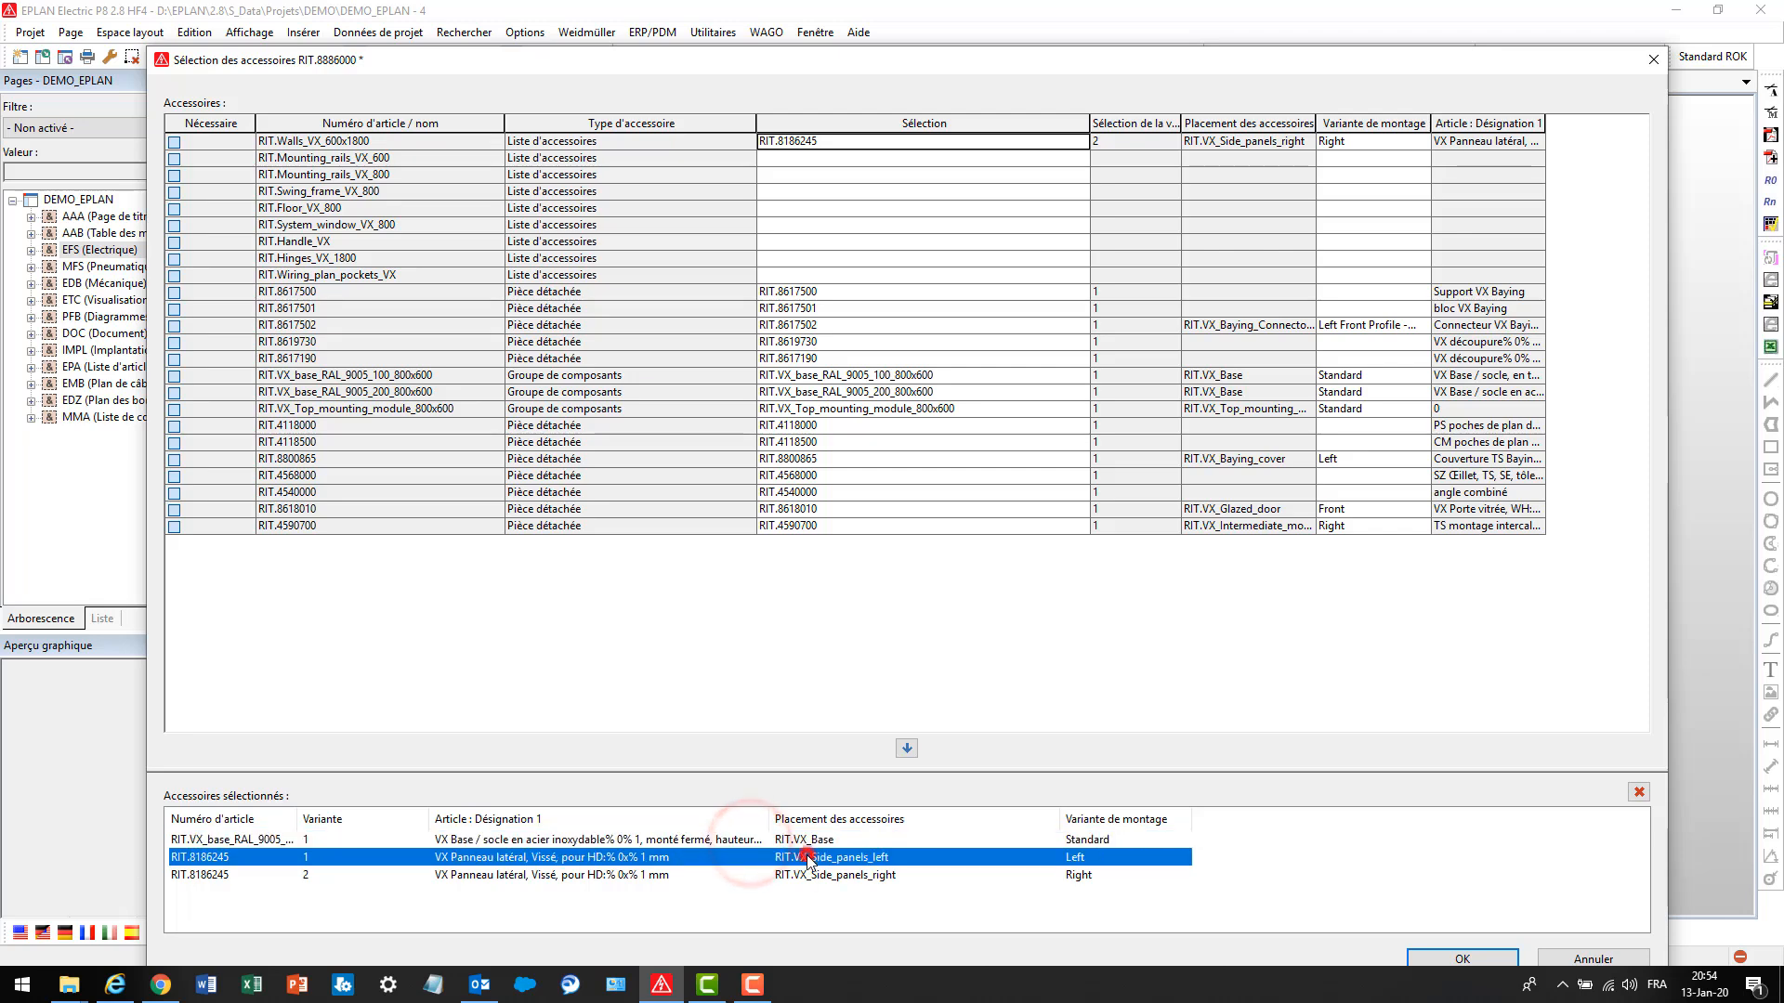
left_click(806, 874)
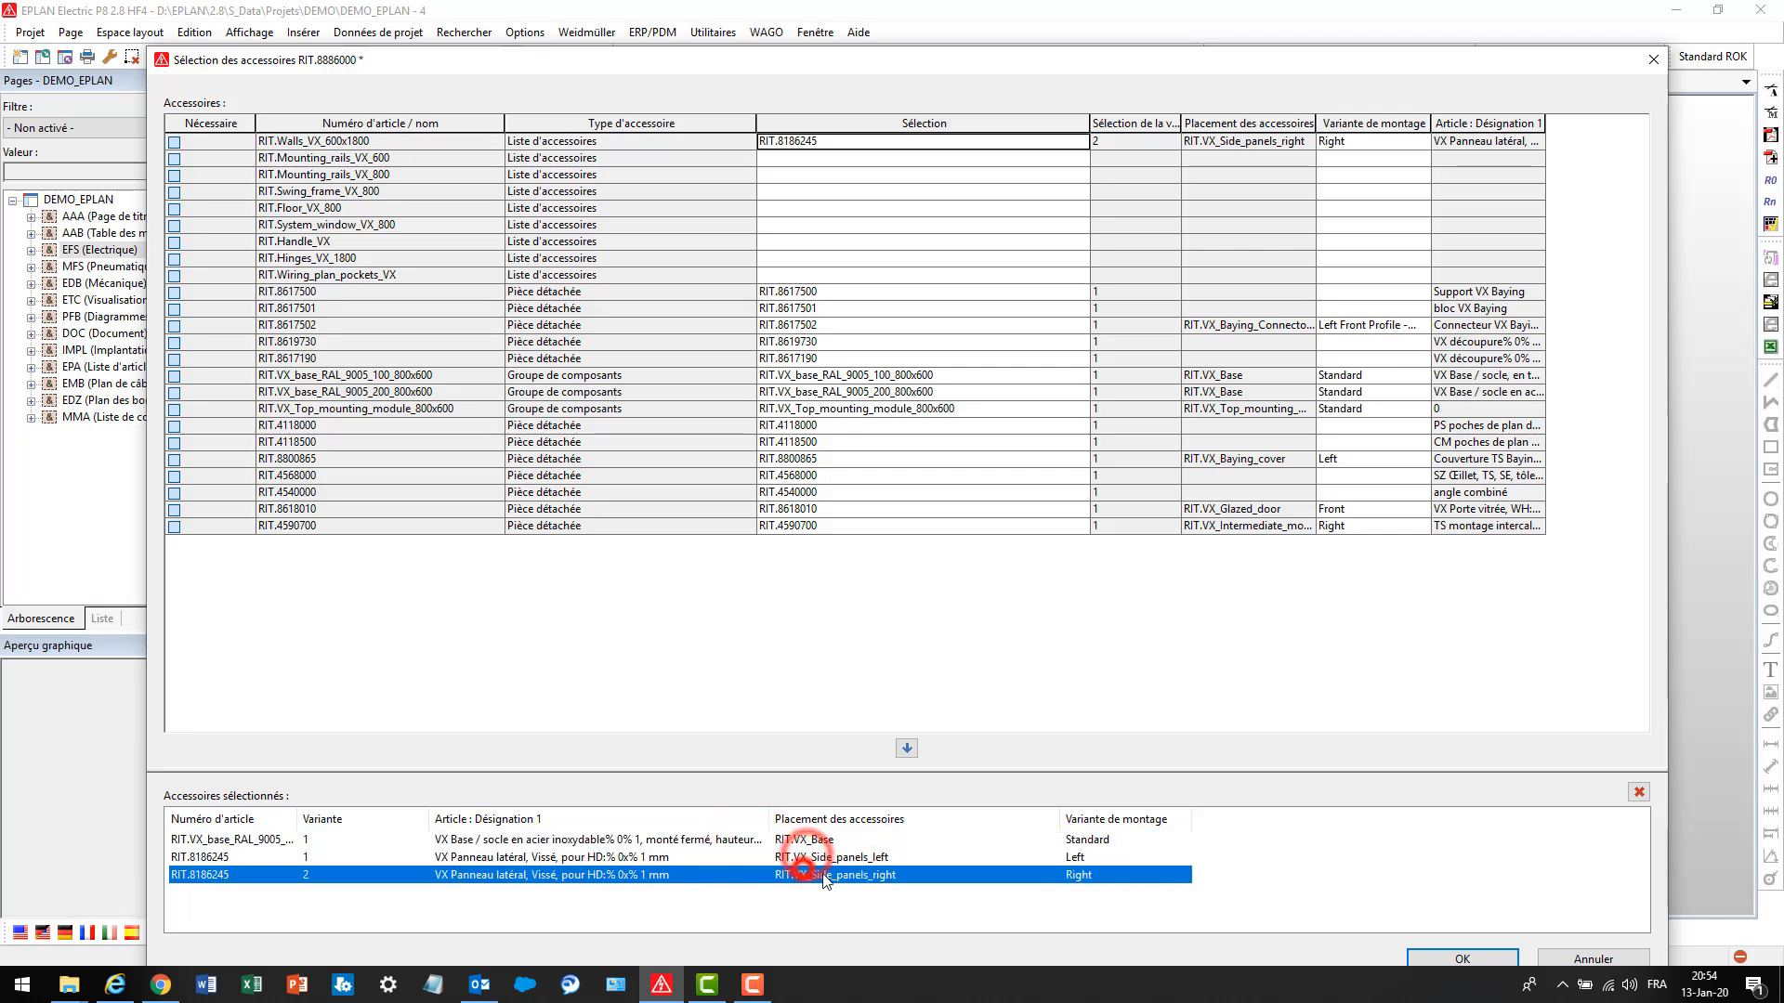
left_click(1461, 960)
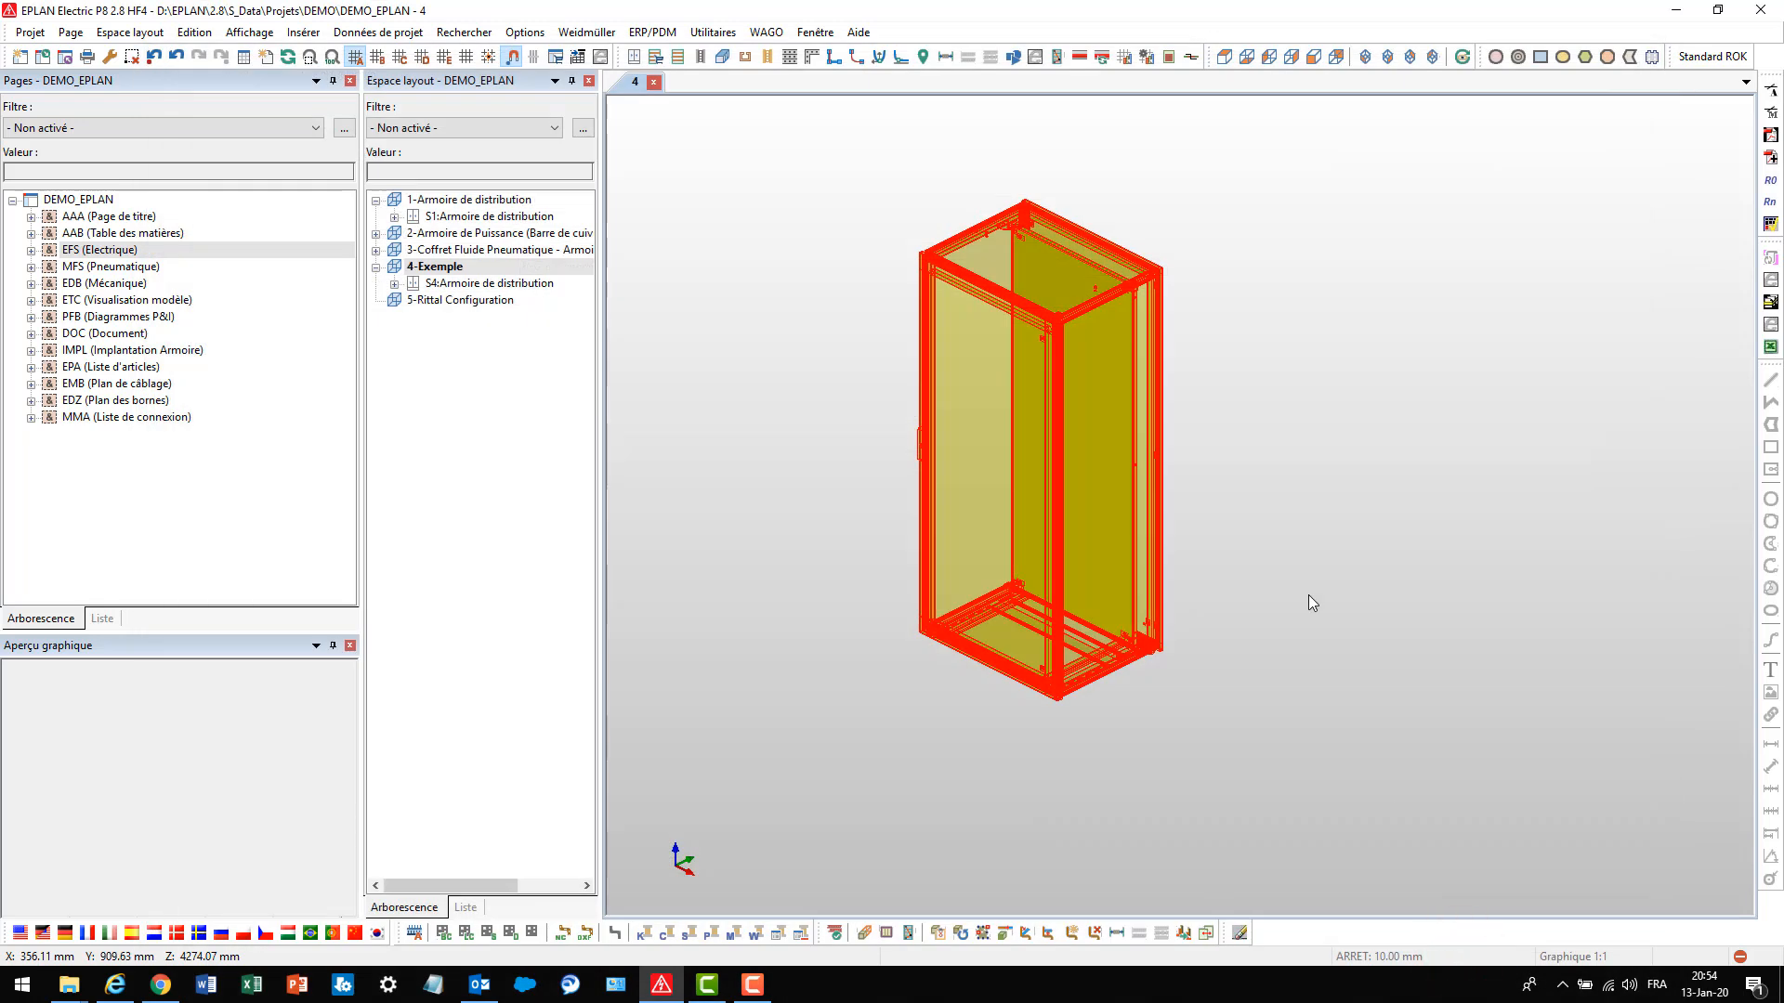
left_click(1270, 714)
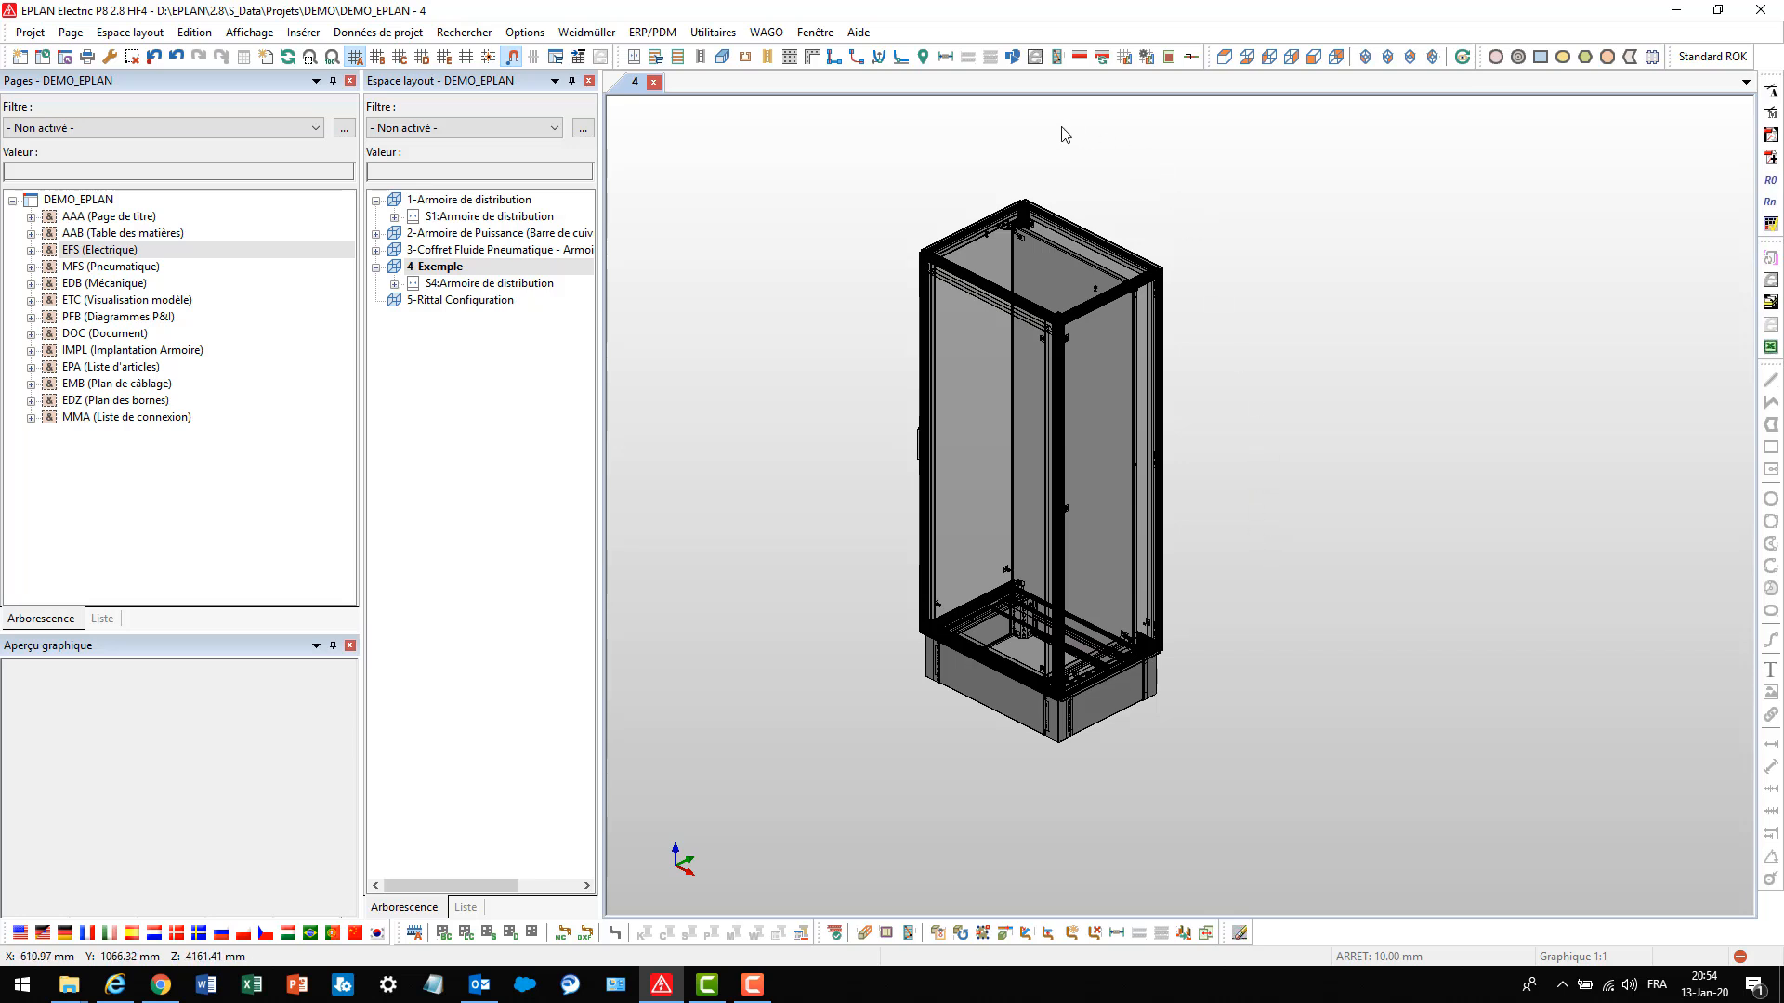
Examine the enclosure's component structure in 4-Exemple, including the base panel, frame profiles, mounting plate and door
left_click(394, 284)
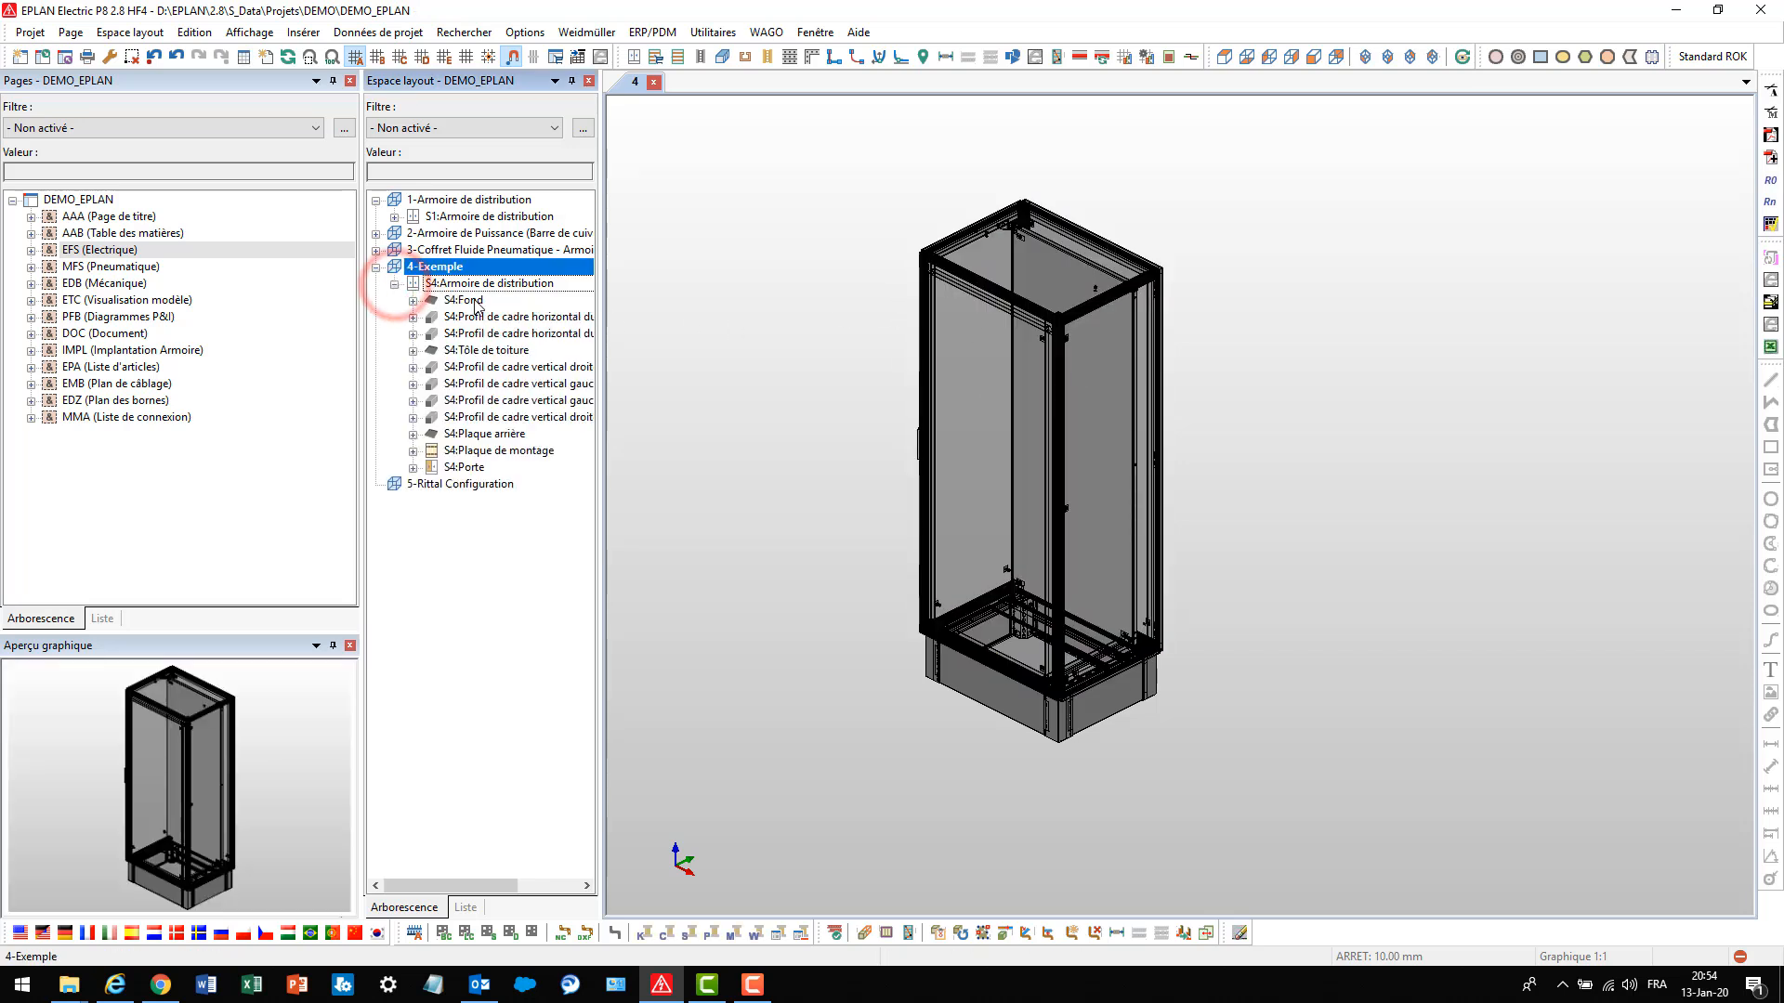
left_click(462, 299)
left_click(458, 317)
left_click(457, 333)
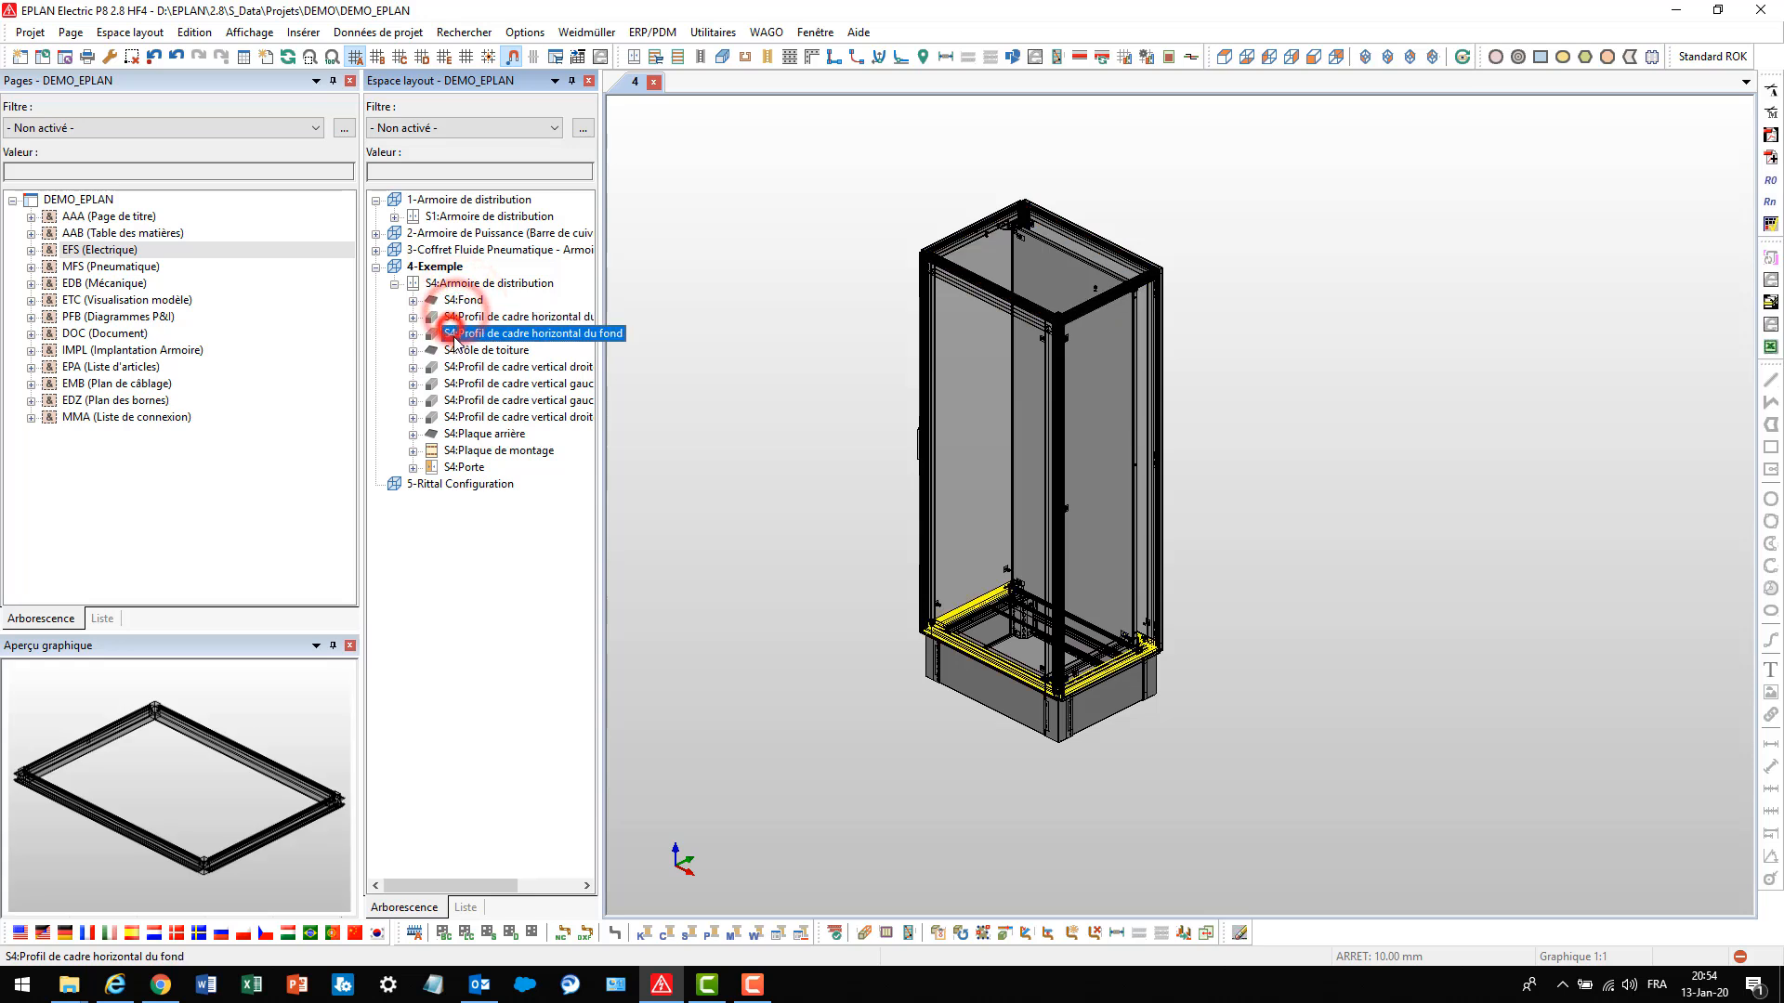
left_click(462, 451)
left_click(468, 467)
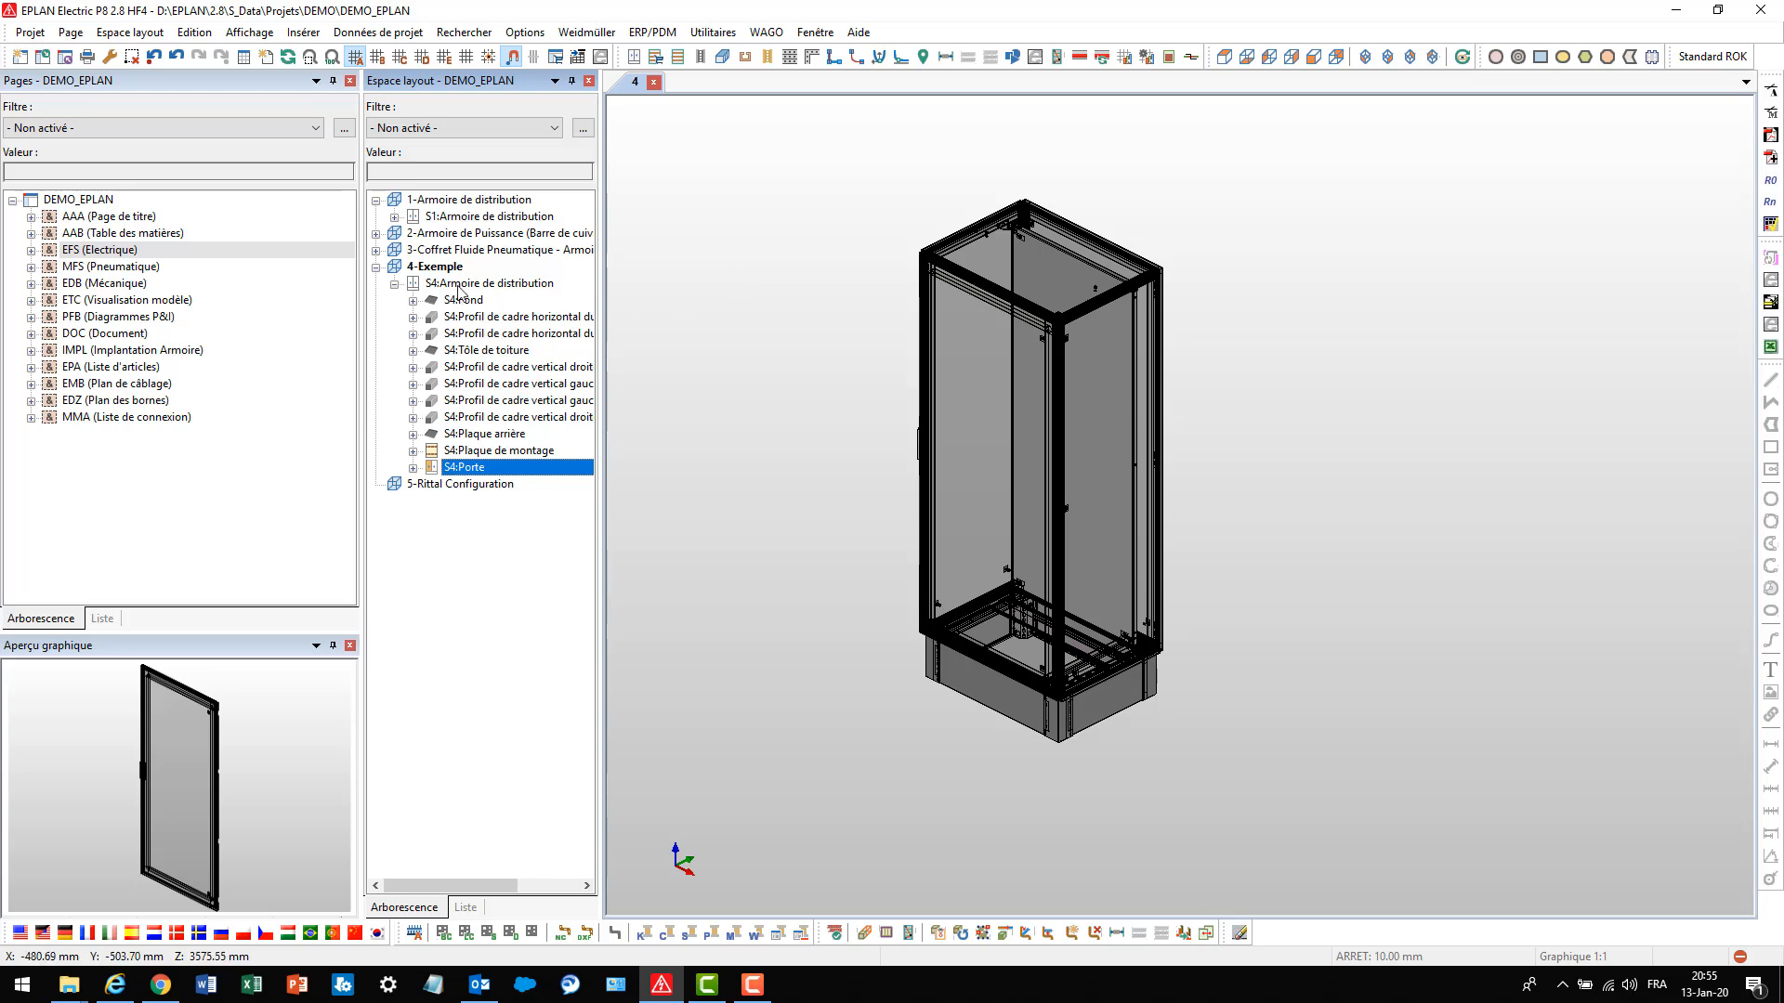
Collapse the 4-Exemple structure and open the layout space 5-Rittal Configuration
left_click(377, 268)
left_click(410, 284)
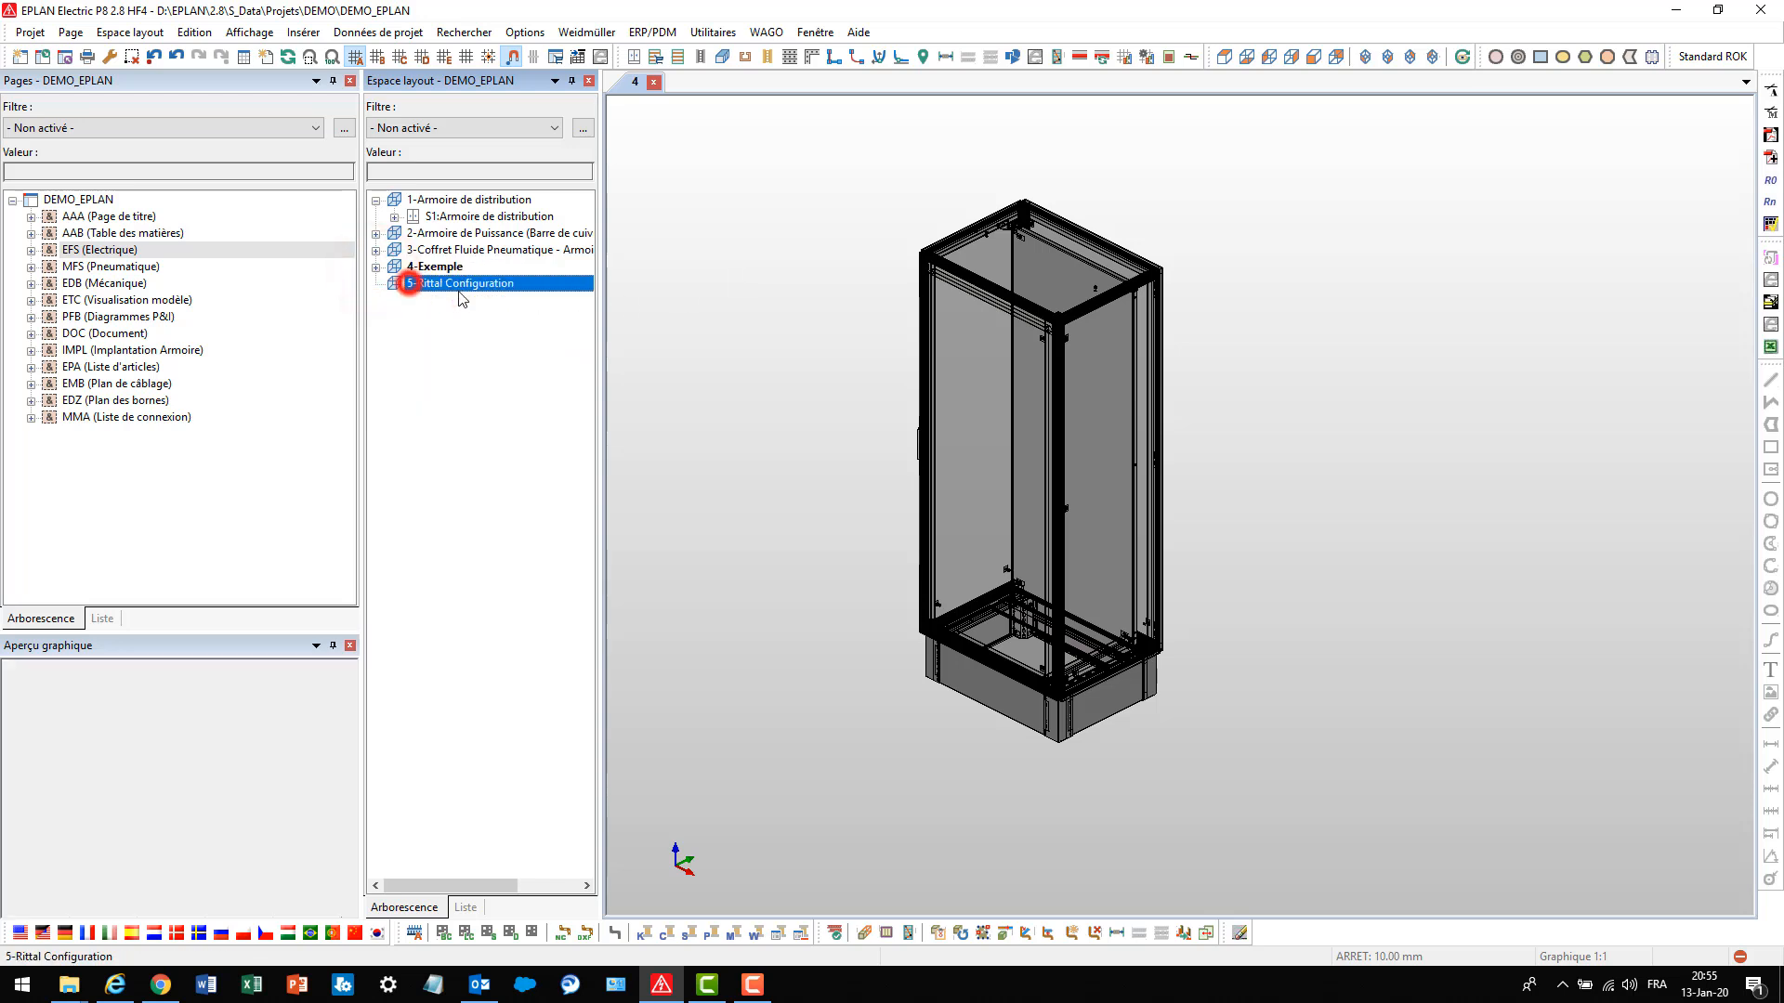
double_click(451, 286)
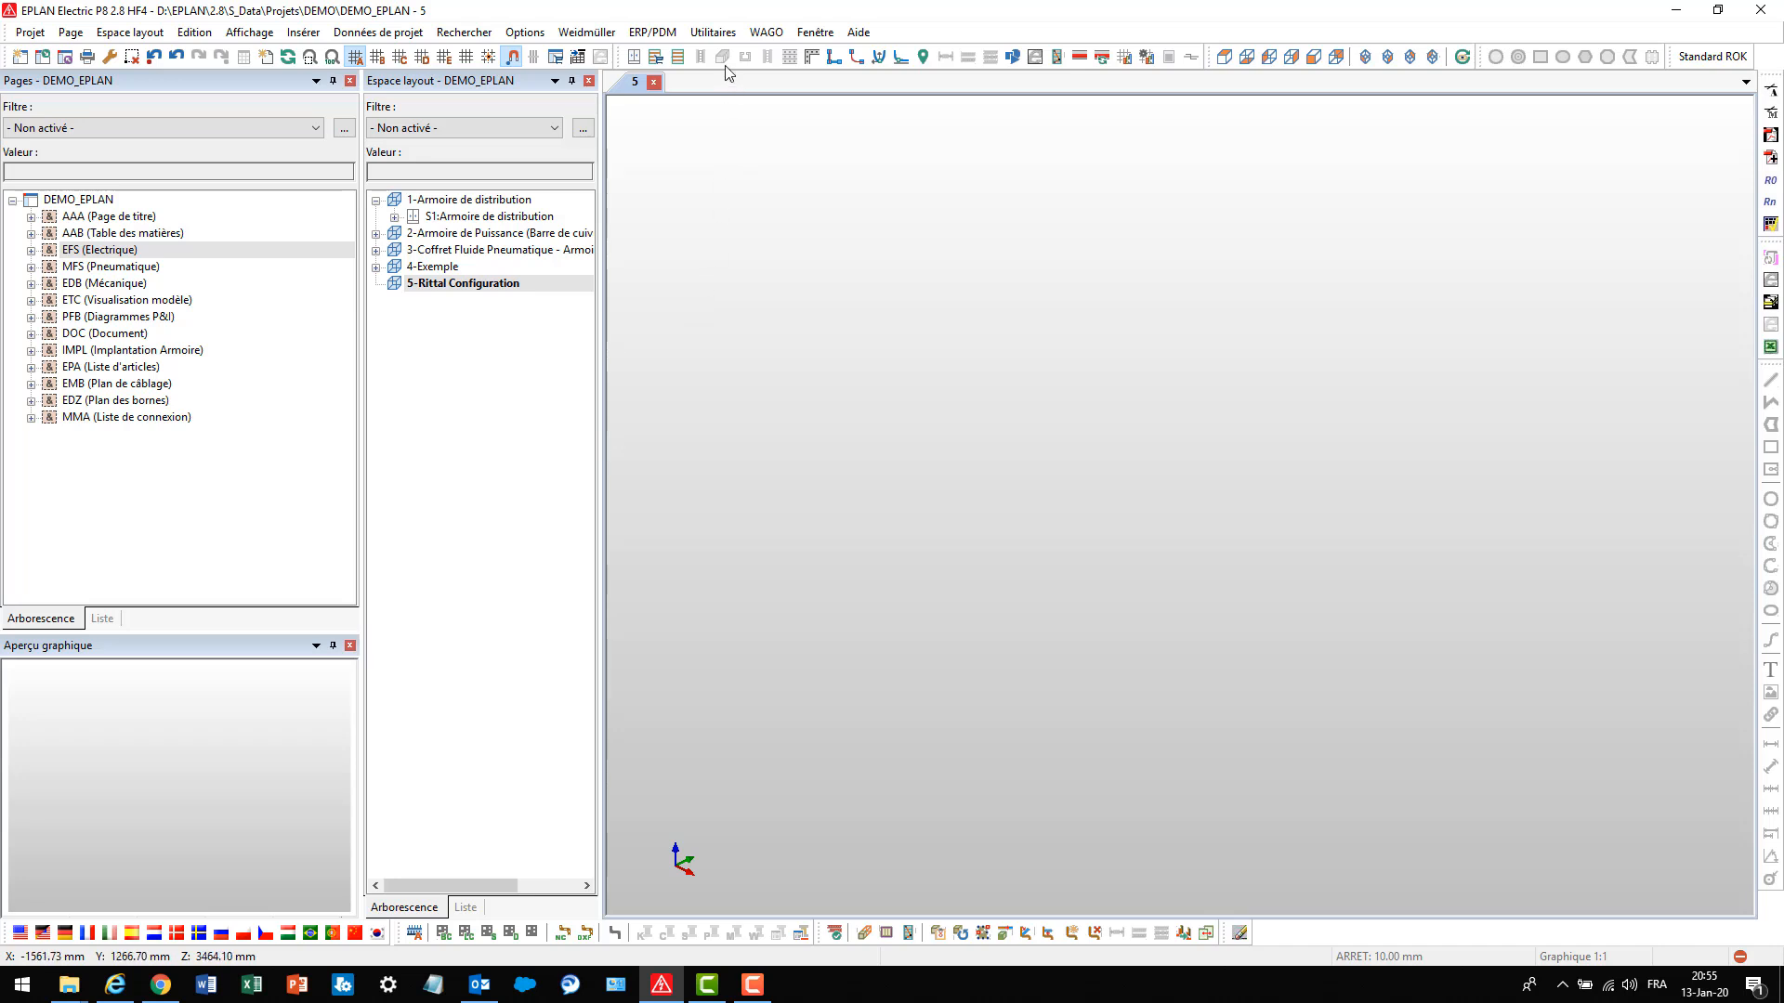
Show the EPLAN Data Portal and widen its pane
left_click(714, 32)
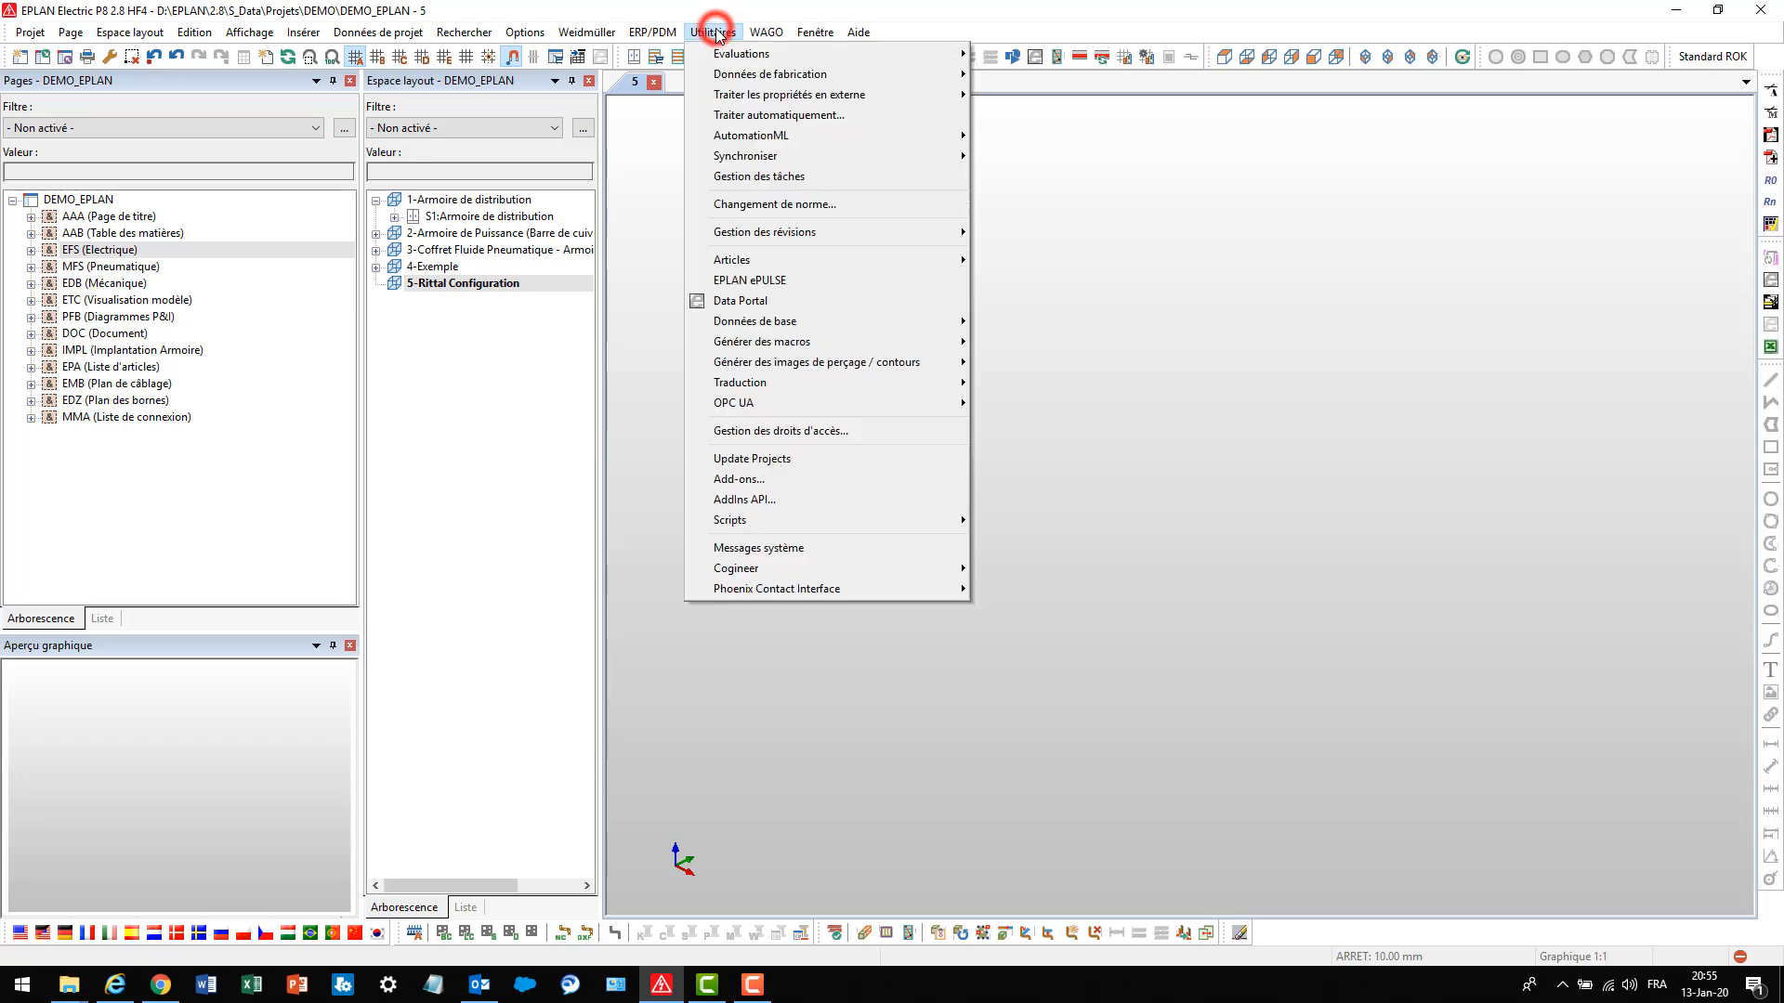
left_click(749, 302)
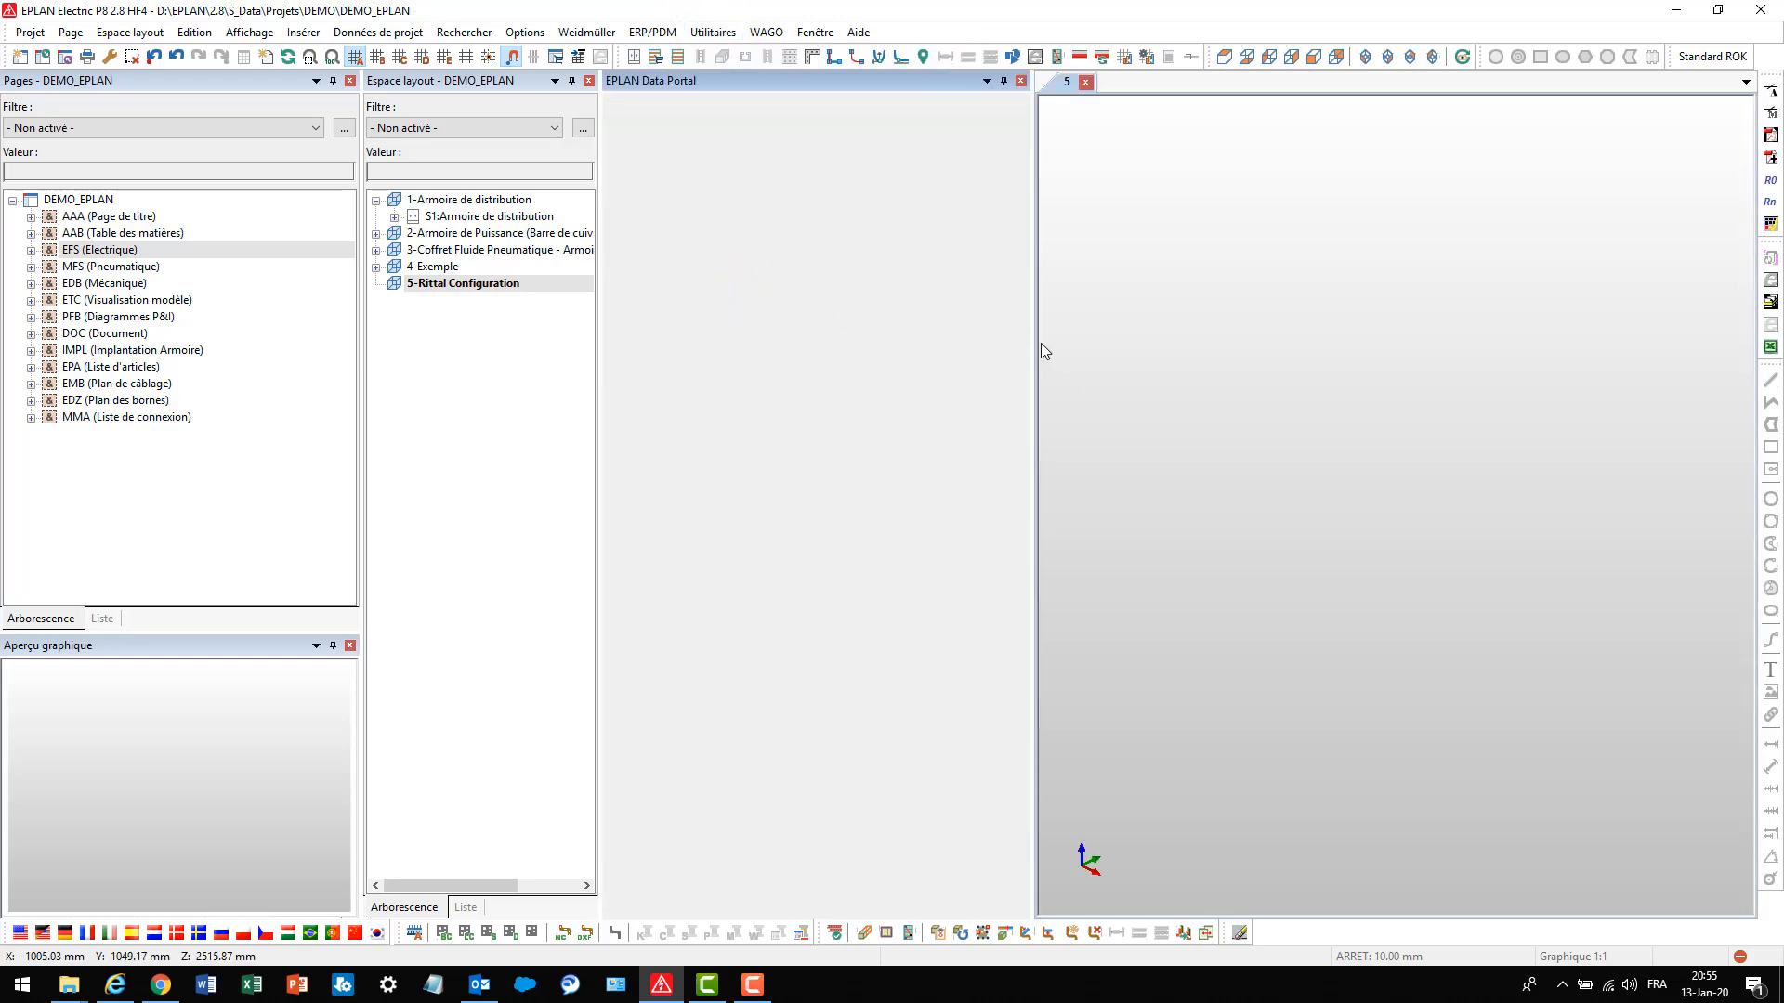
left_click_drag(1032, 347, 1406, 345)
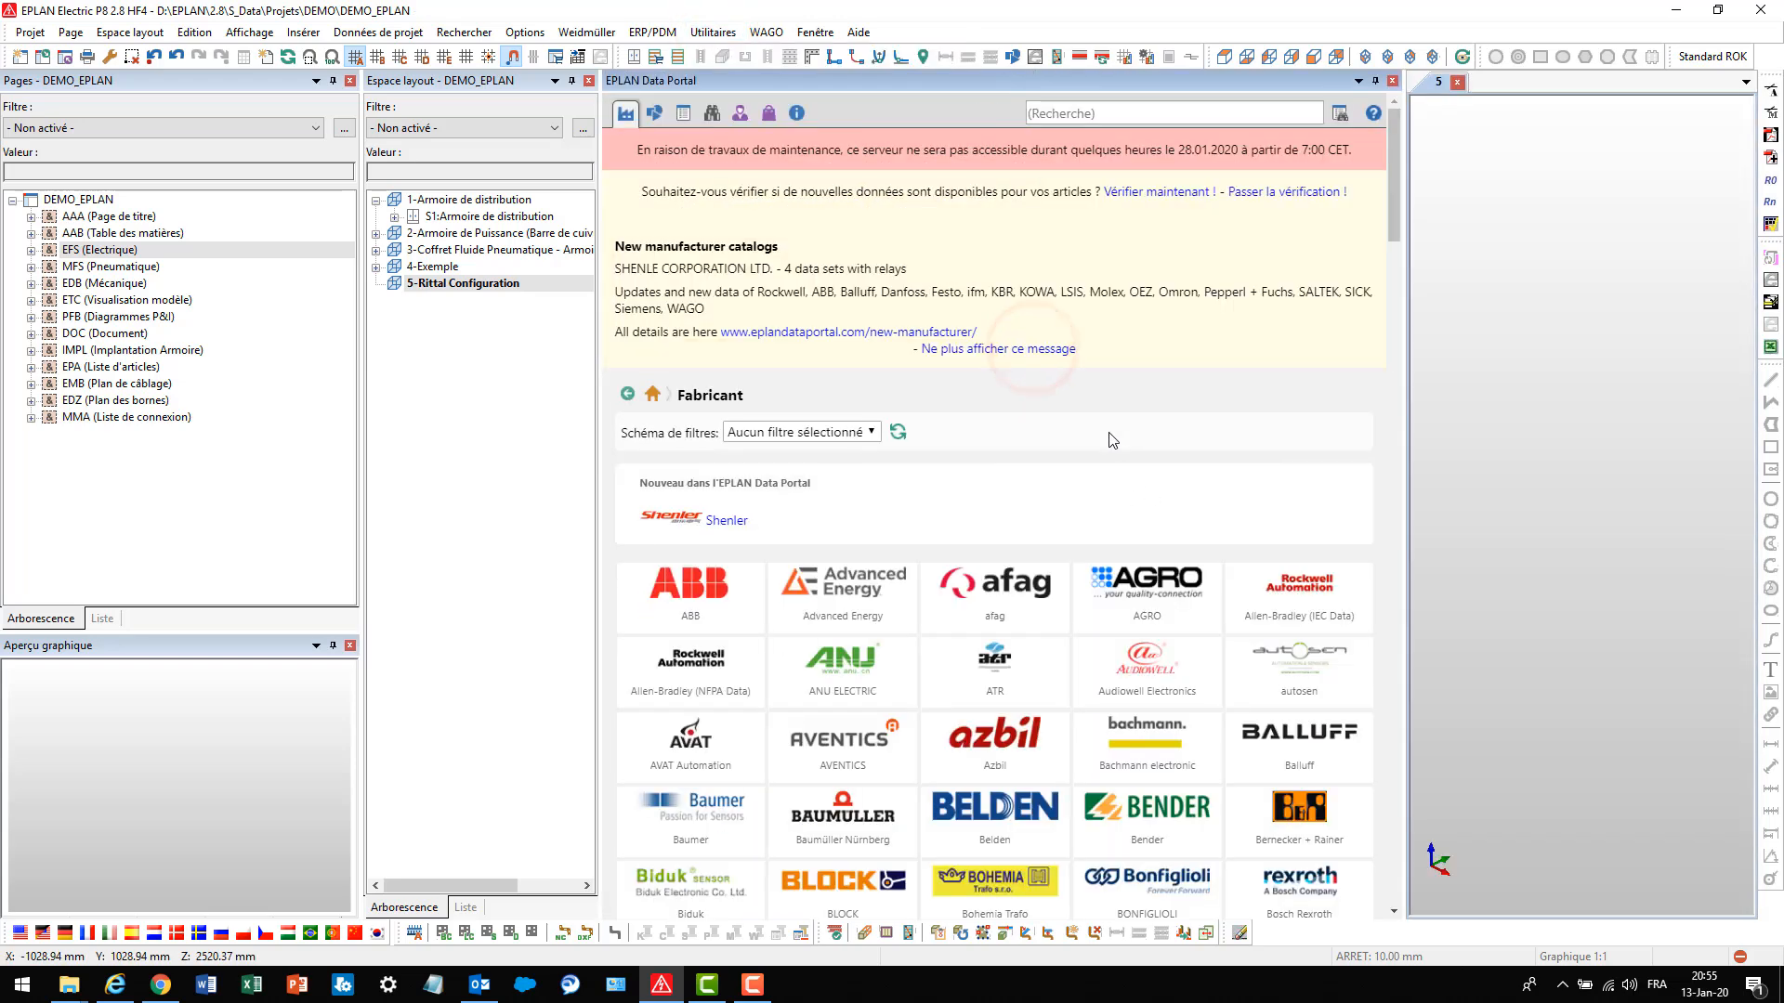
Search the Data Portal for 8886000 and locate the Rittal enclosure entry RIT.8886000
left_click(1083, 113)
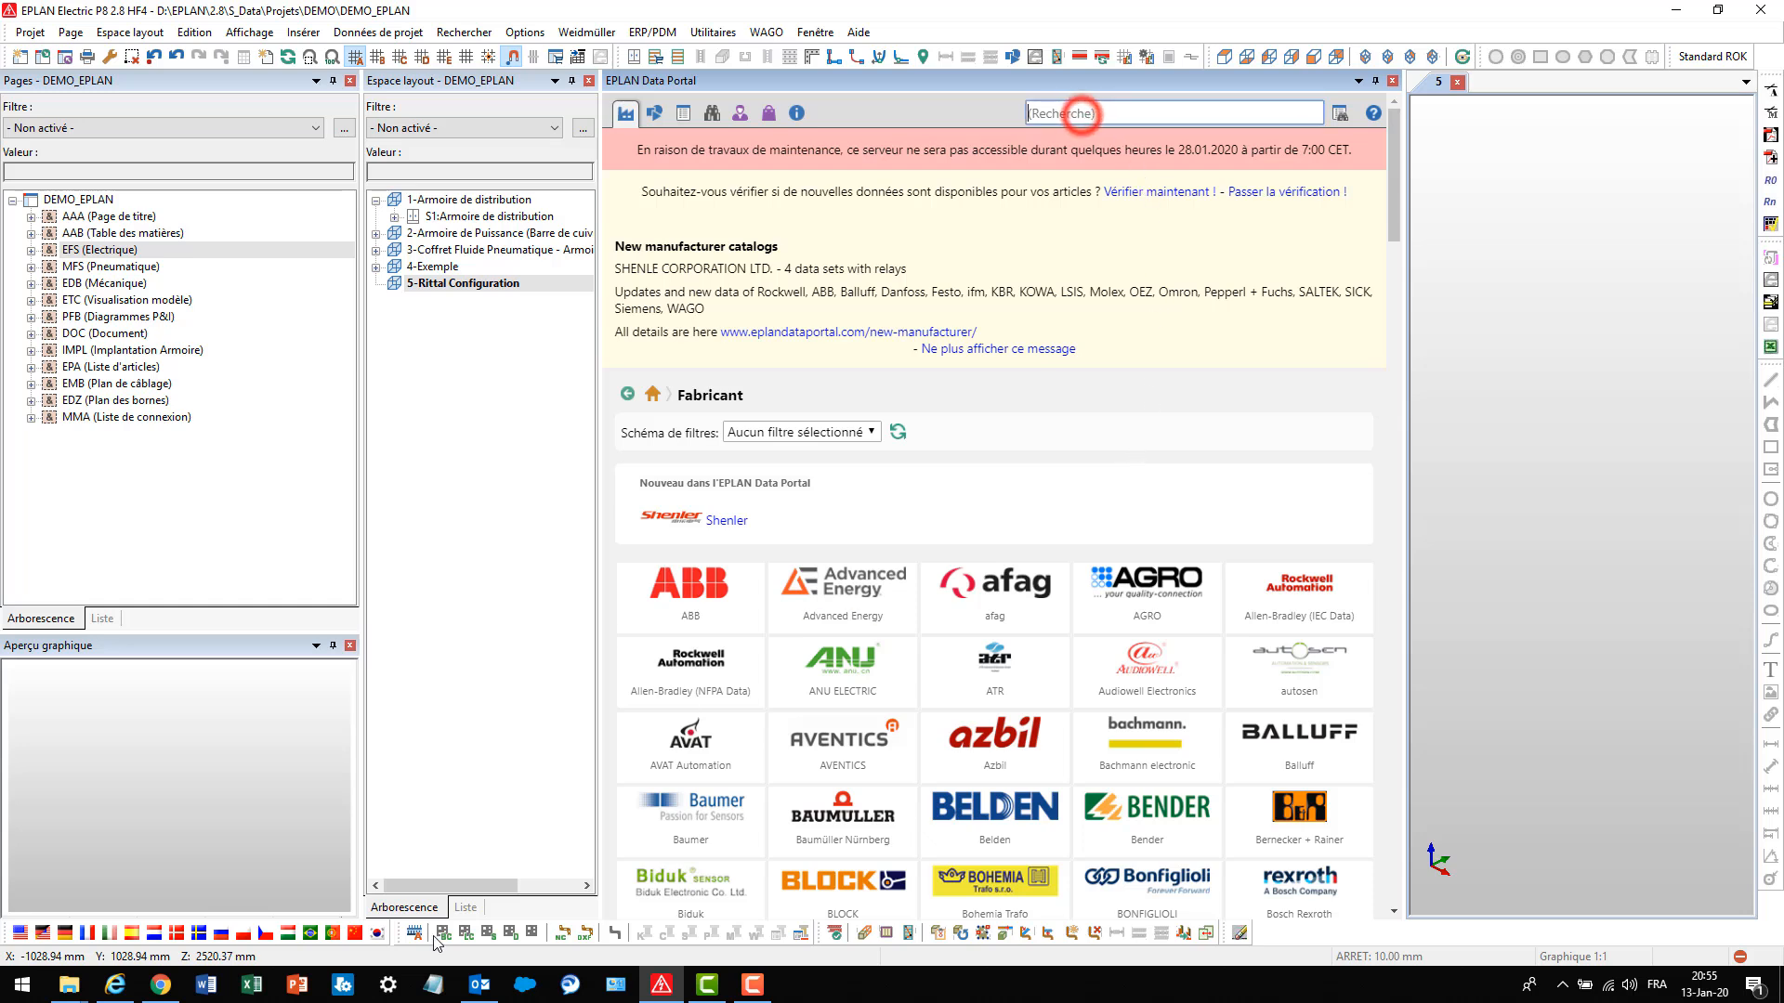
type("888")
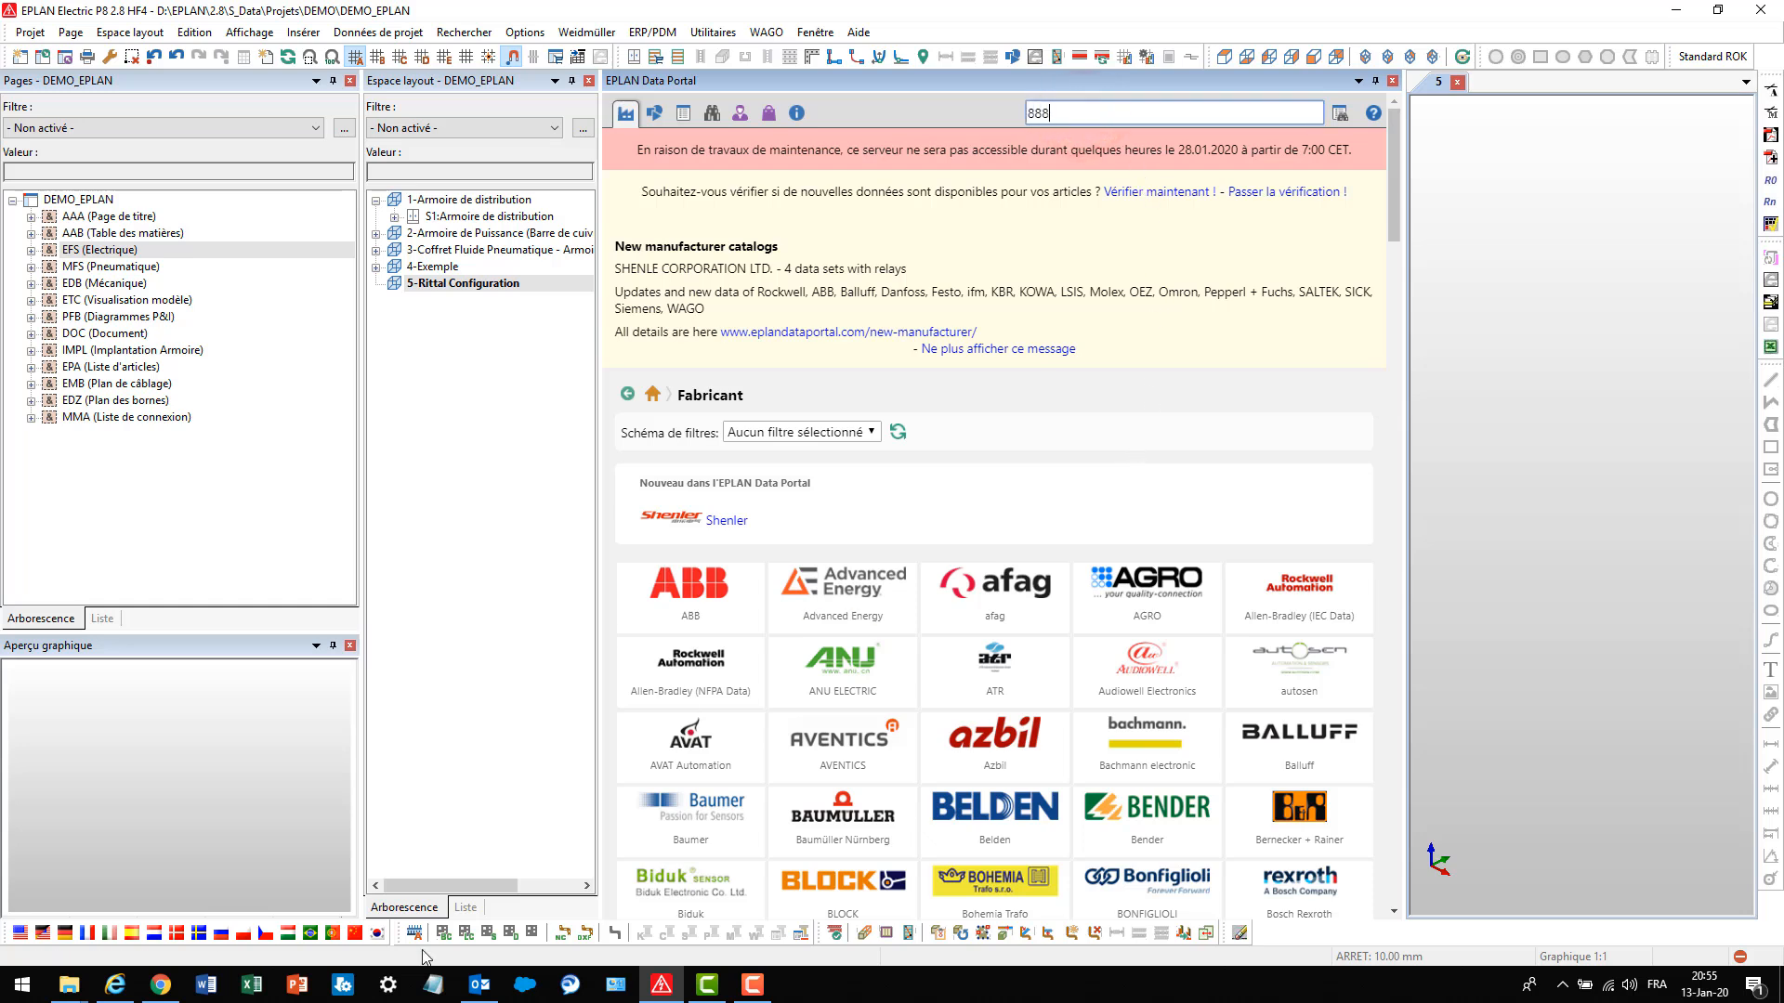
type("6000")
left_click(1340, 113)
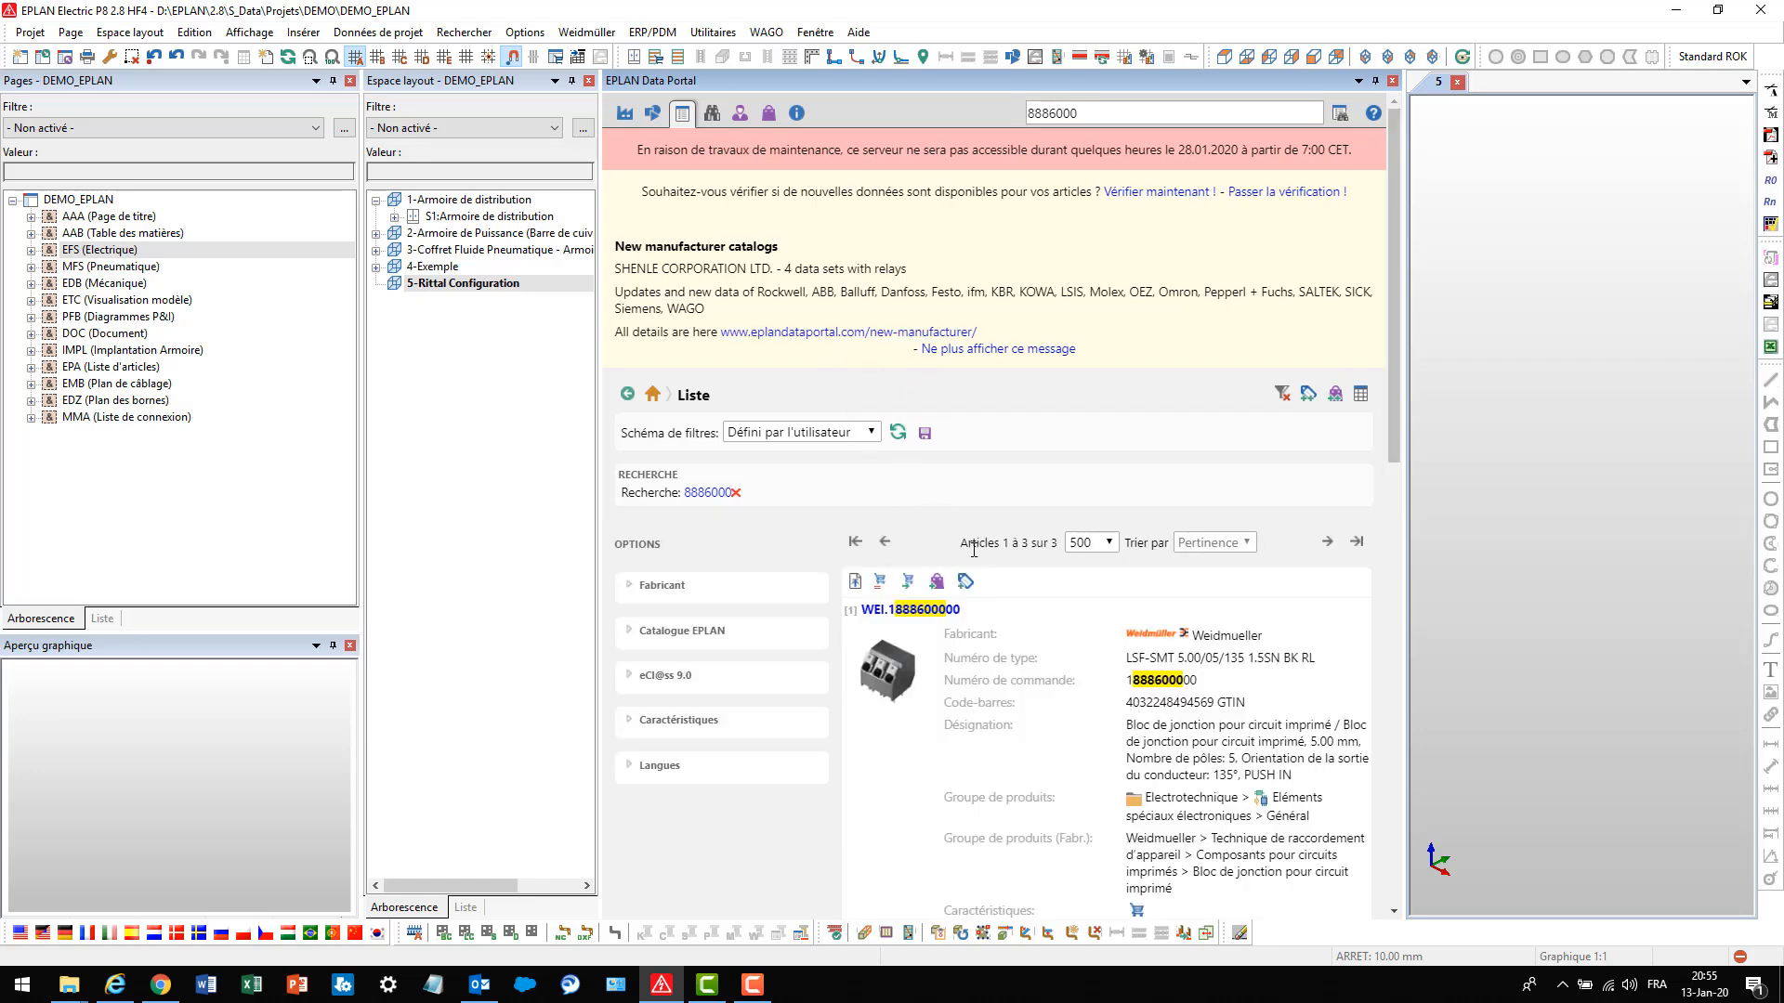
scroll(974, 548, "down", 10)
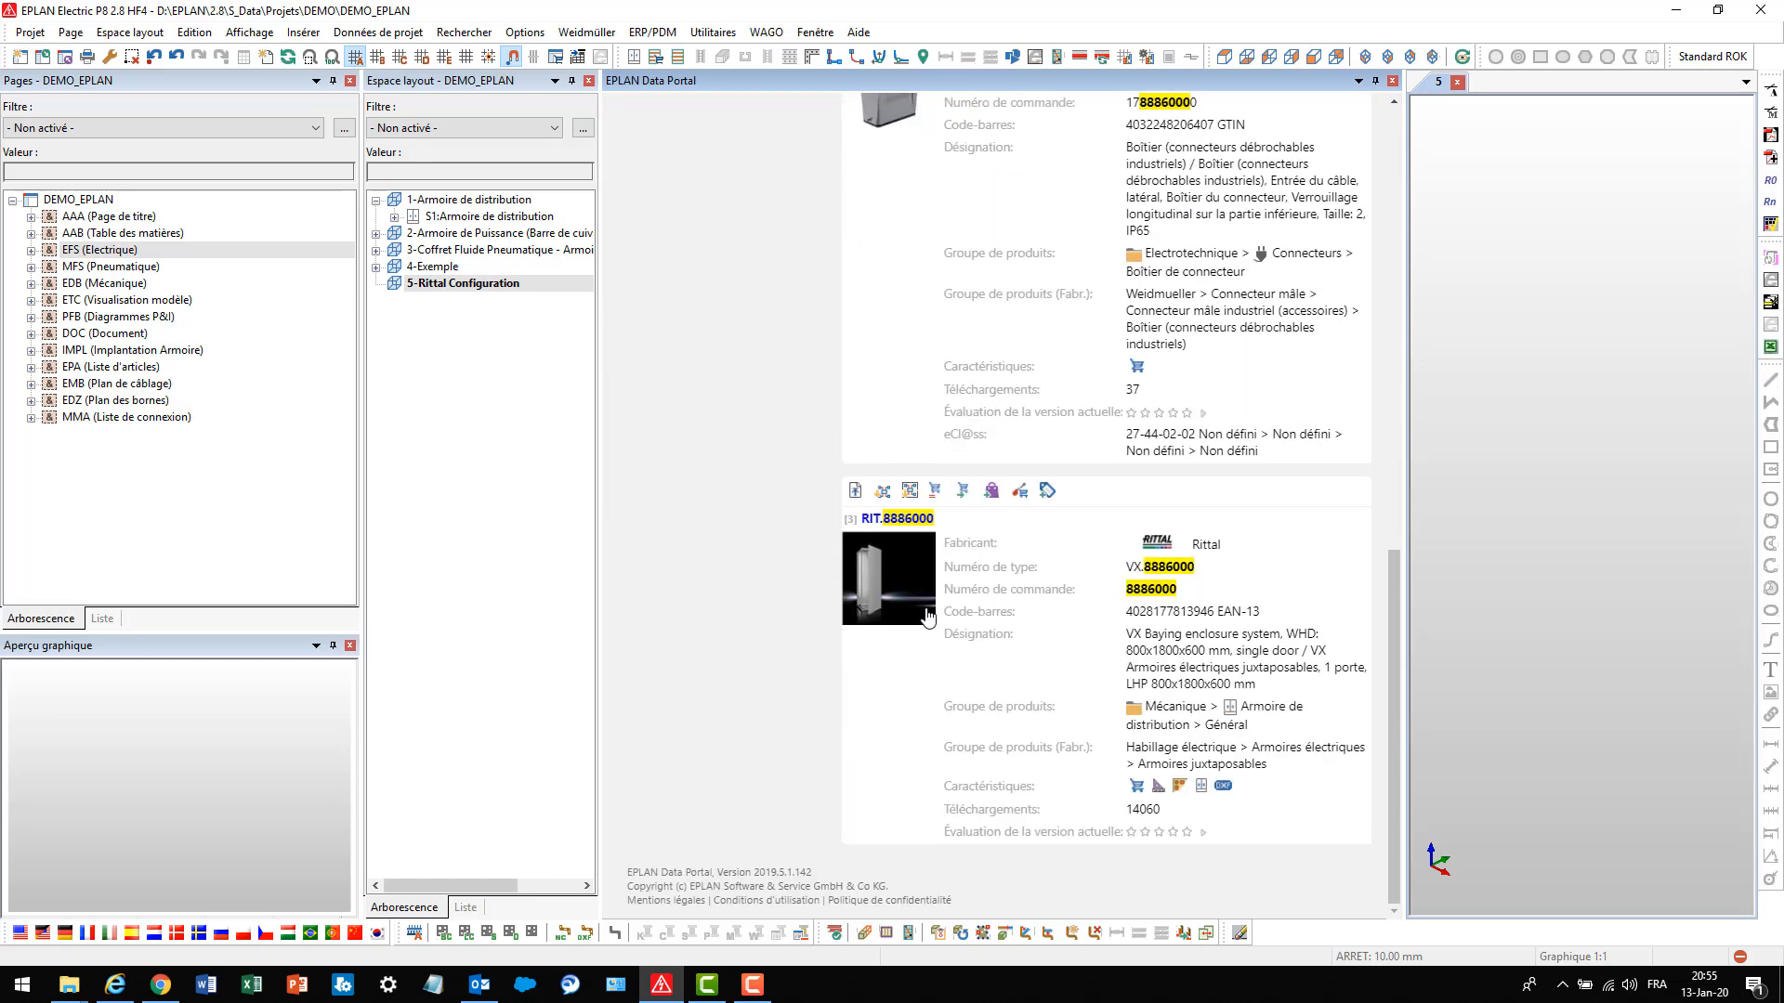
Open the Rittal configurator for RIT.8886000 and widen the Data Portal pane around it
left_click(1022, 491)
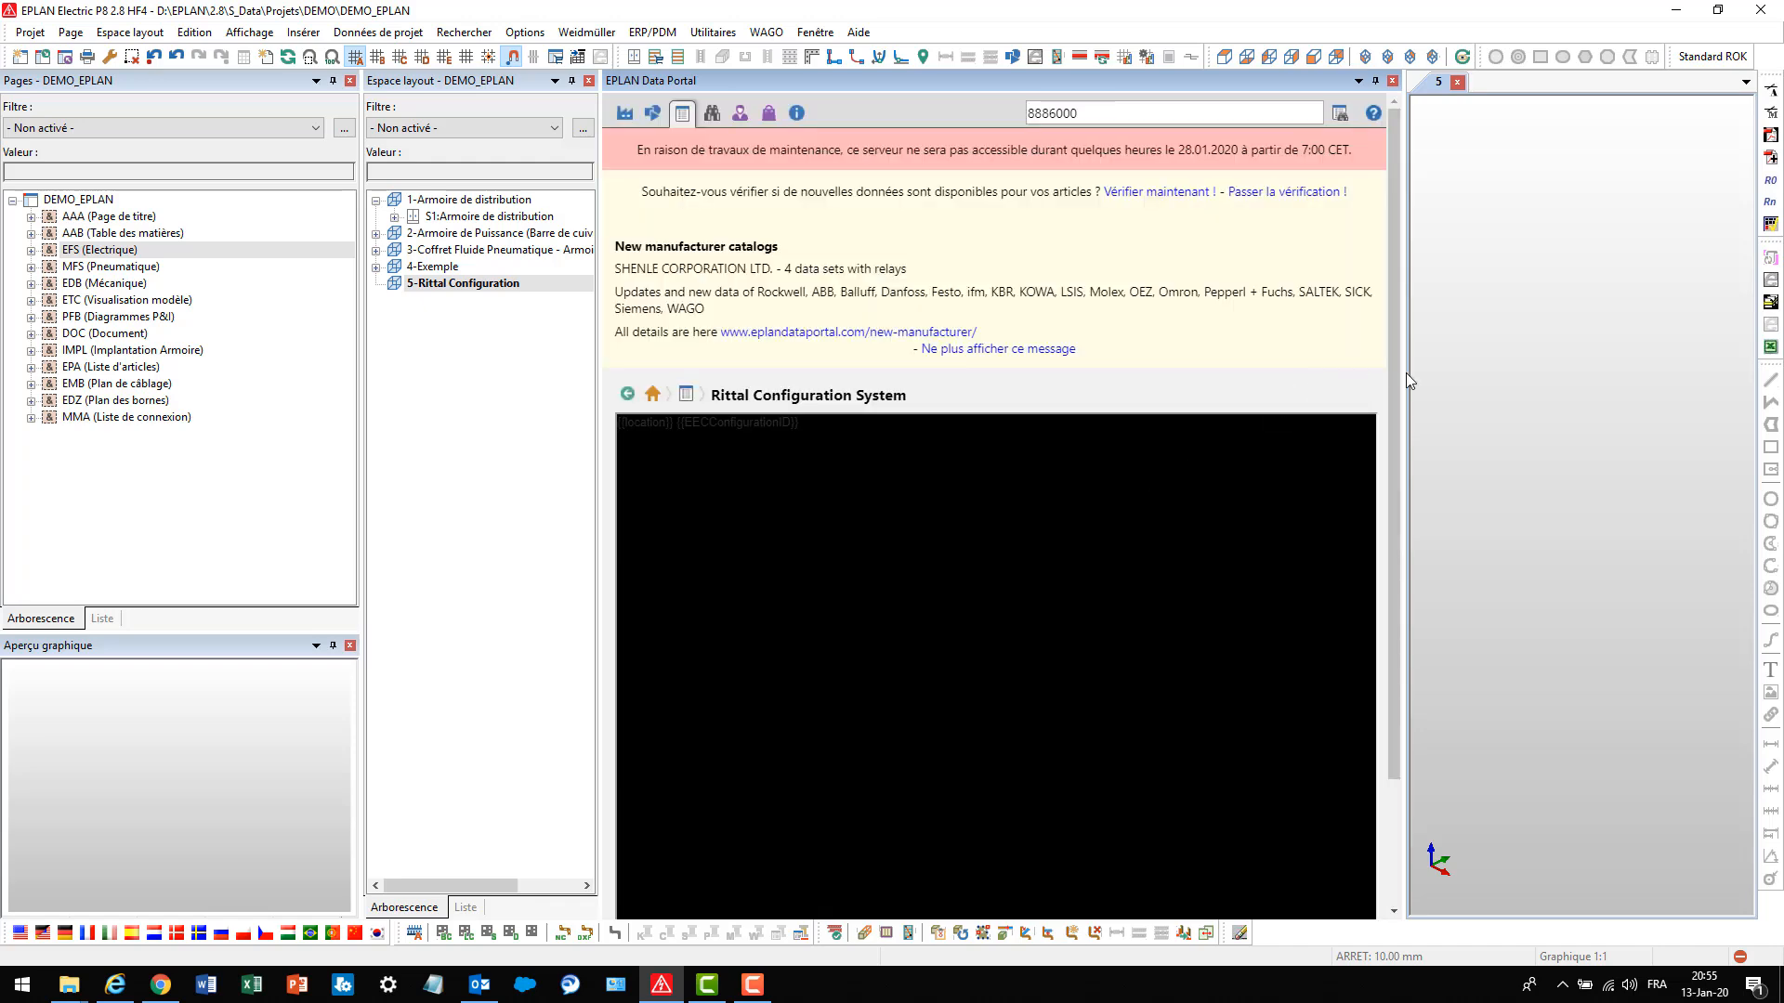
left_click_drag(1407, 377, 1553, 377)
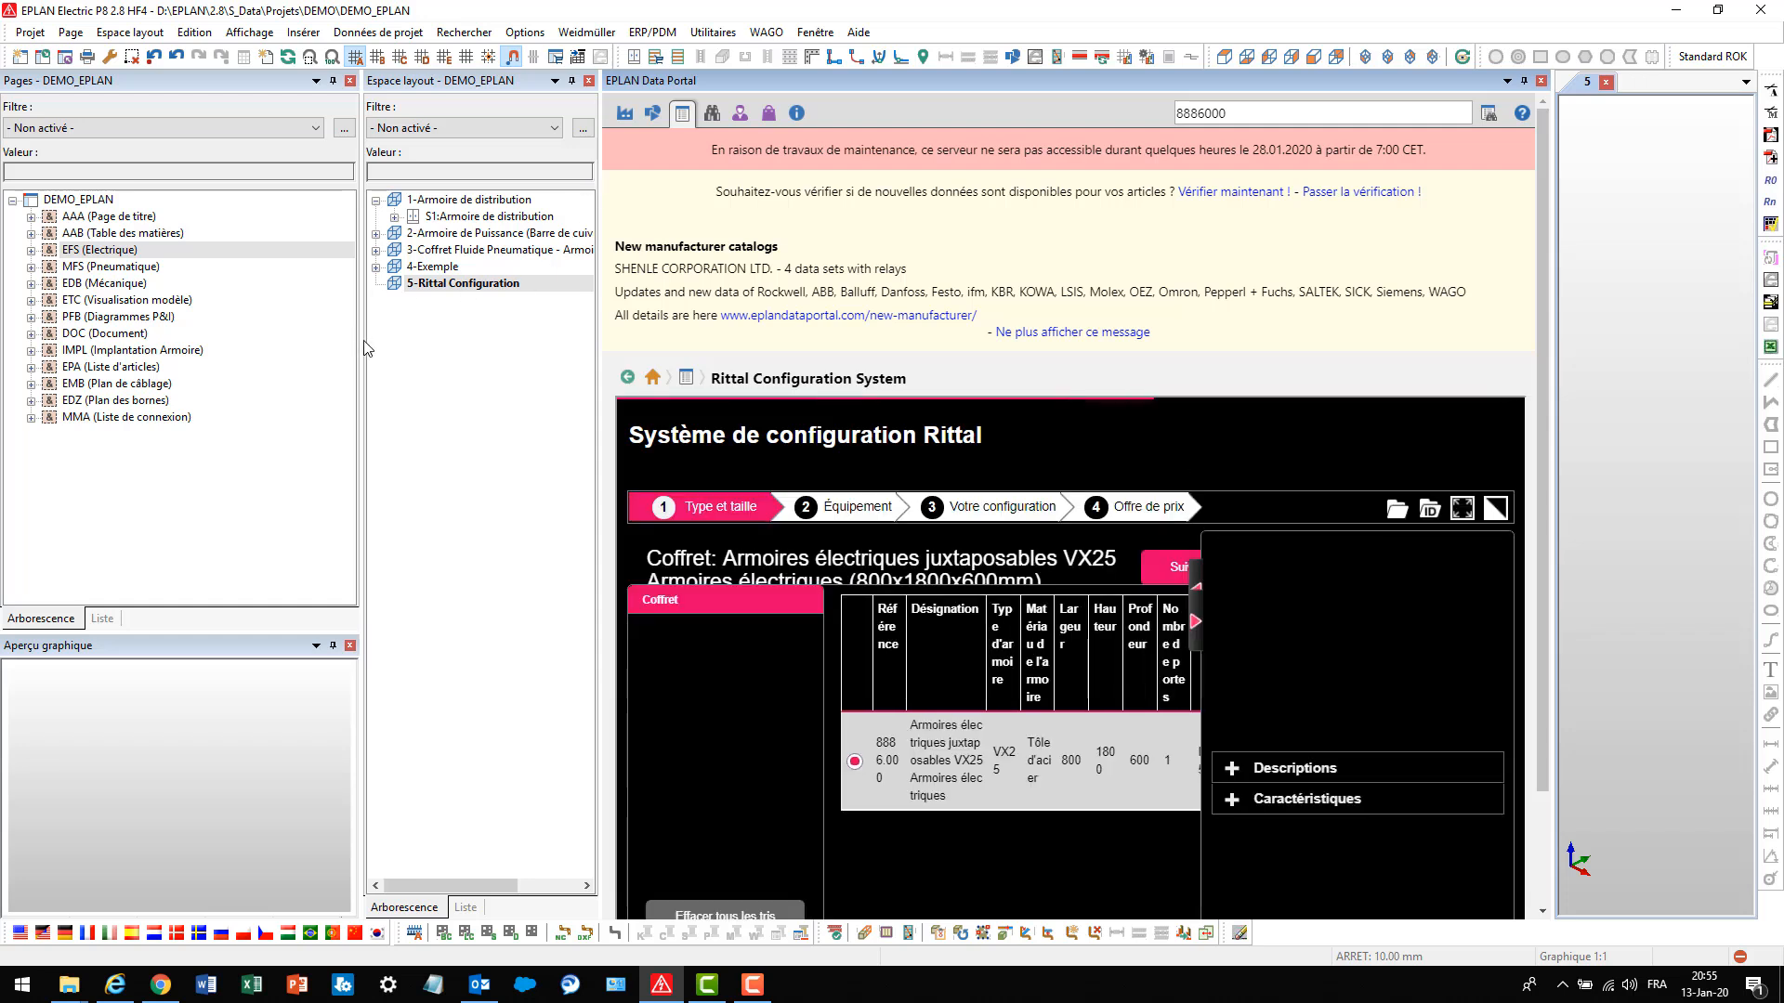
left_click_drag(362, 348, 249, 349)
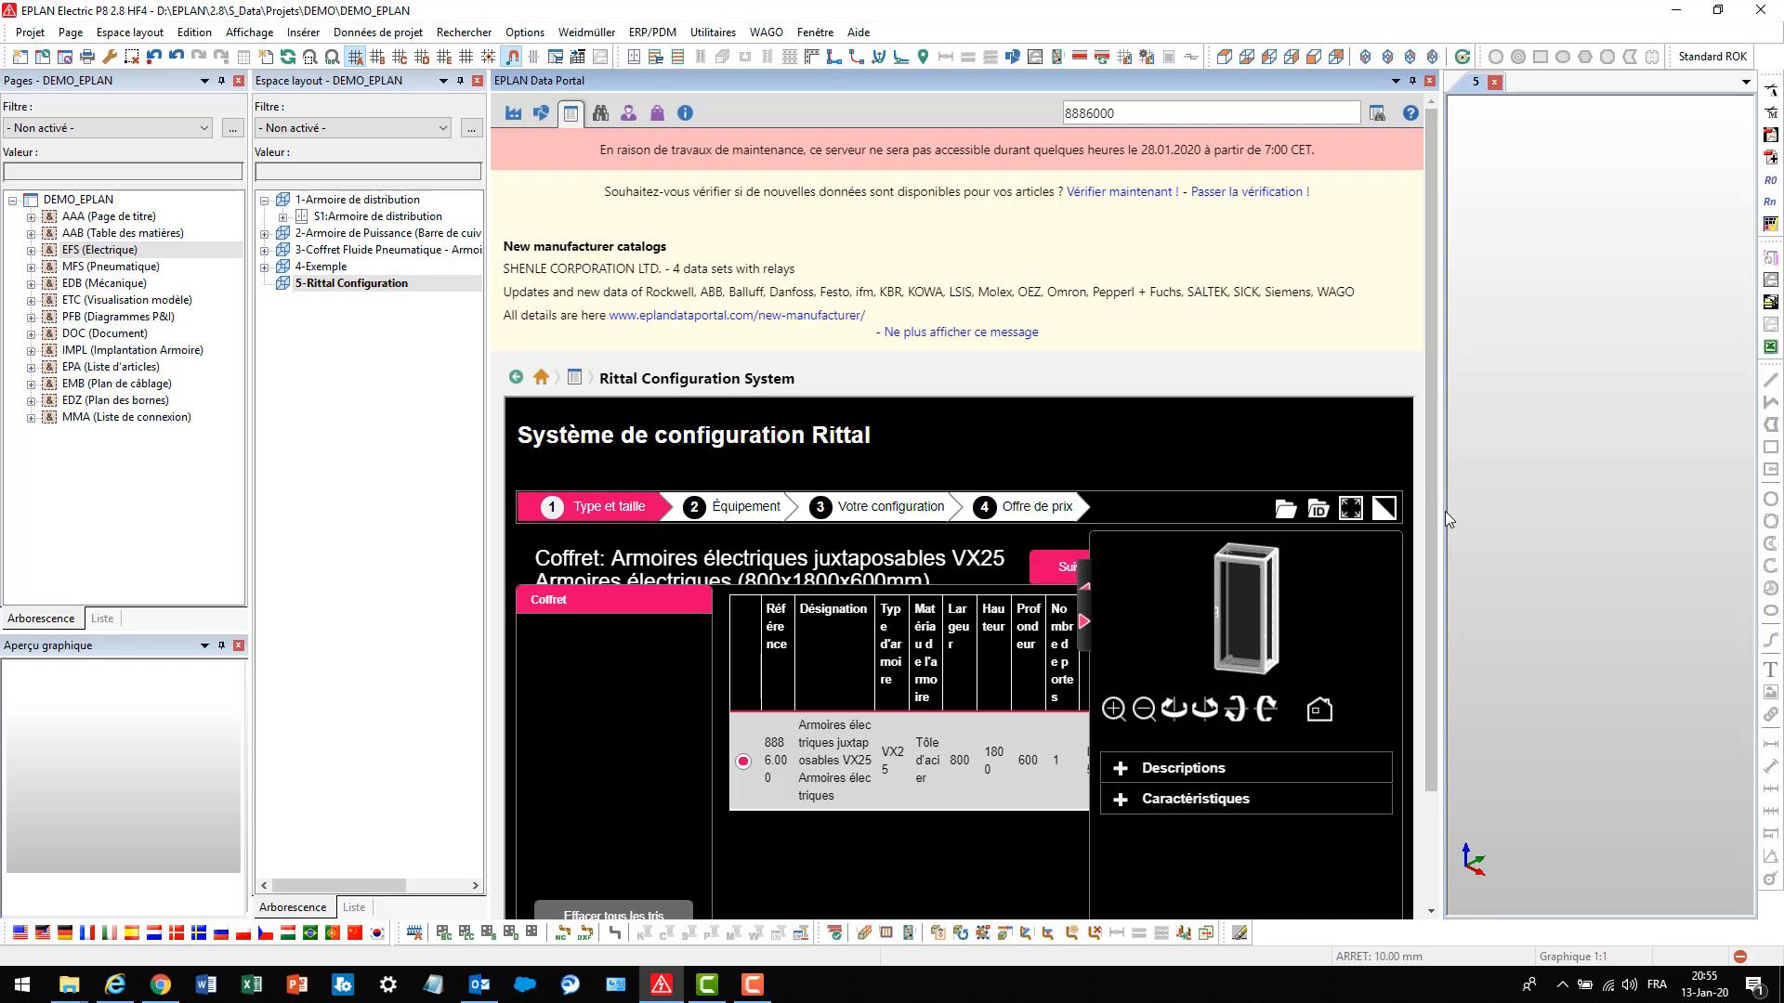
left_click_drag(1439, 516, 1577, 510)
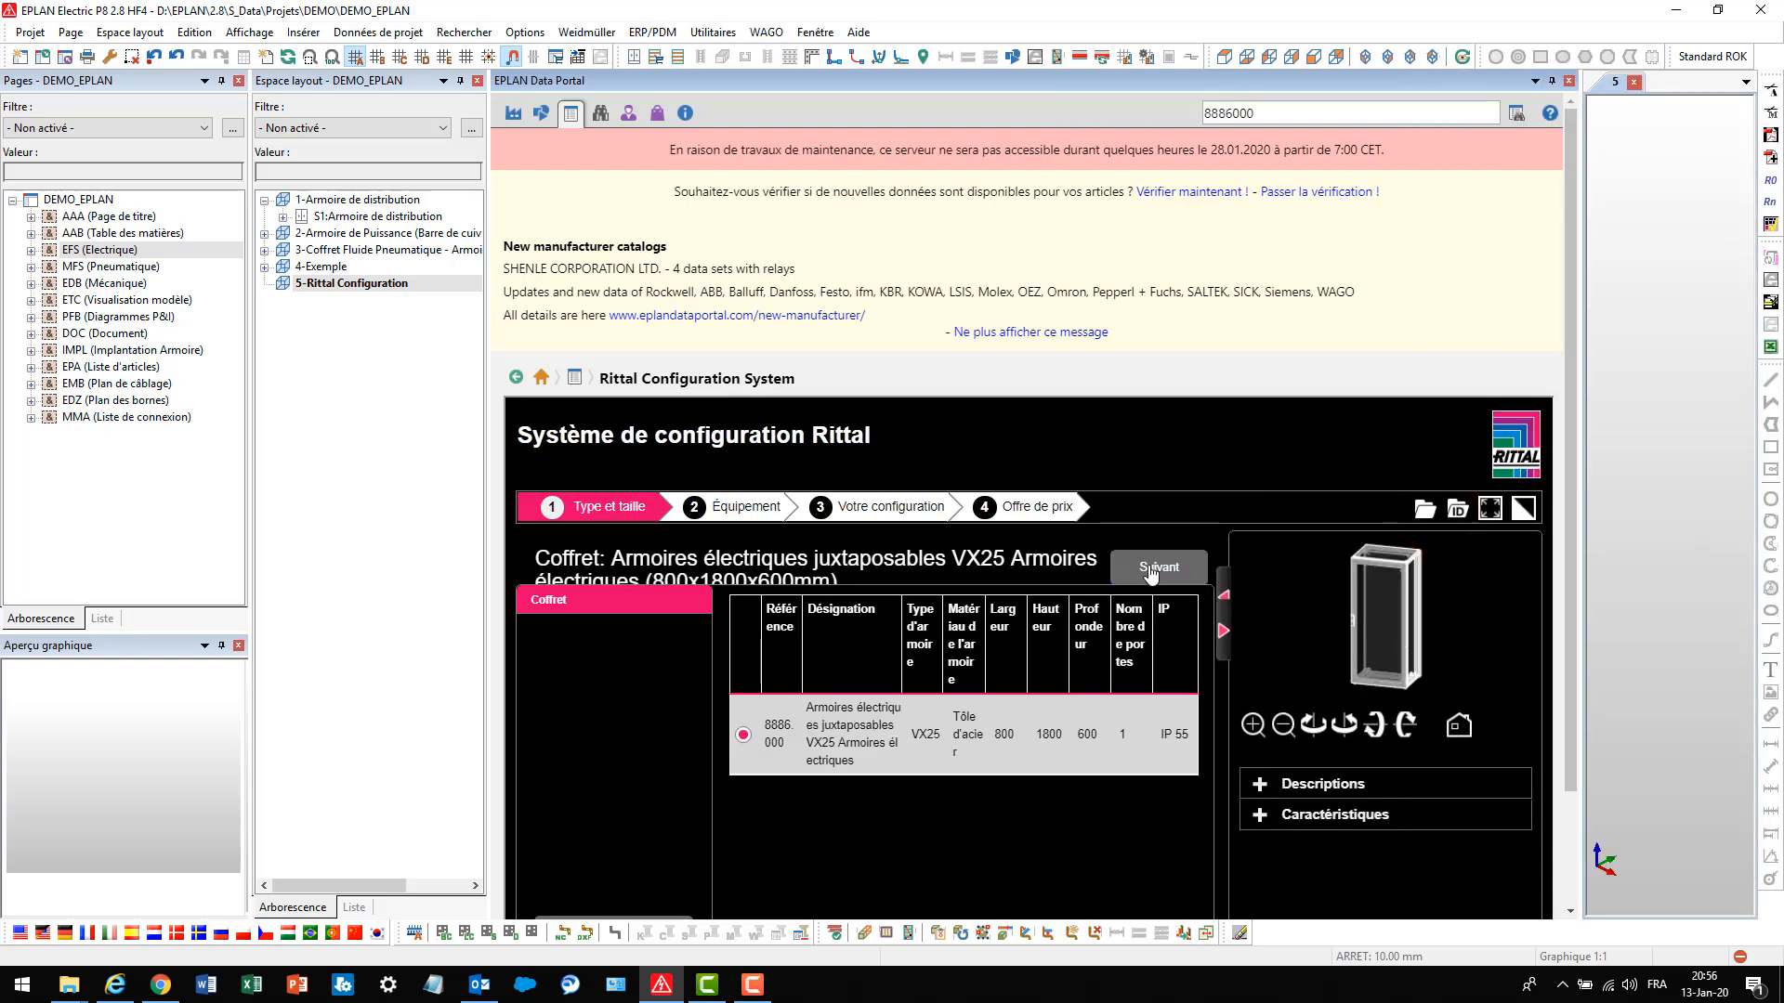
Go to the Équipement stage and add the screw-on steel side panels (Panneaux latéraux, à visser, tôle d'acier)
left_click(776, 502)
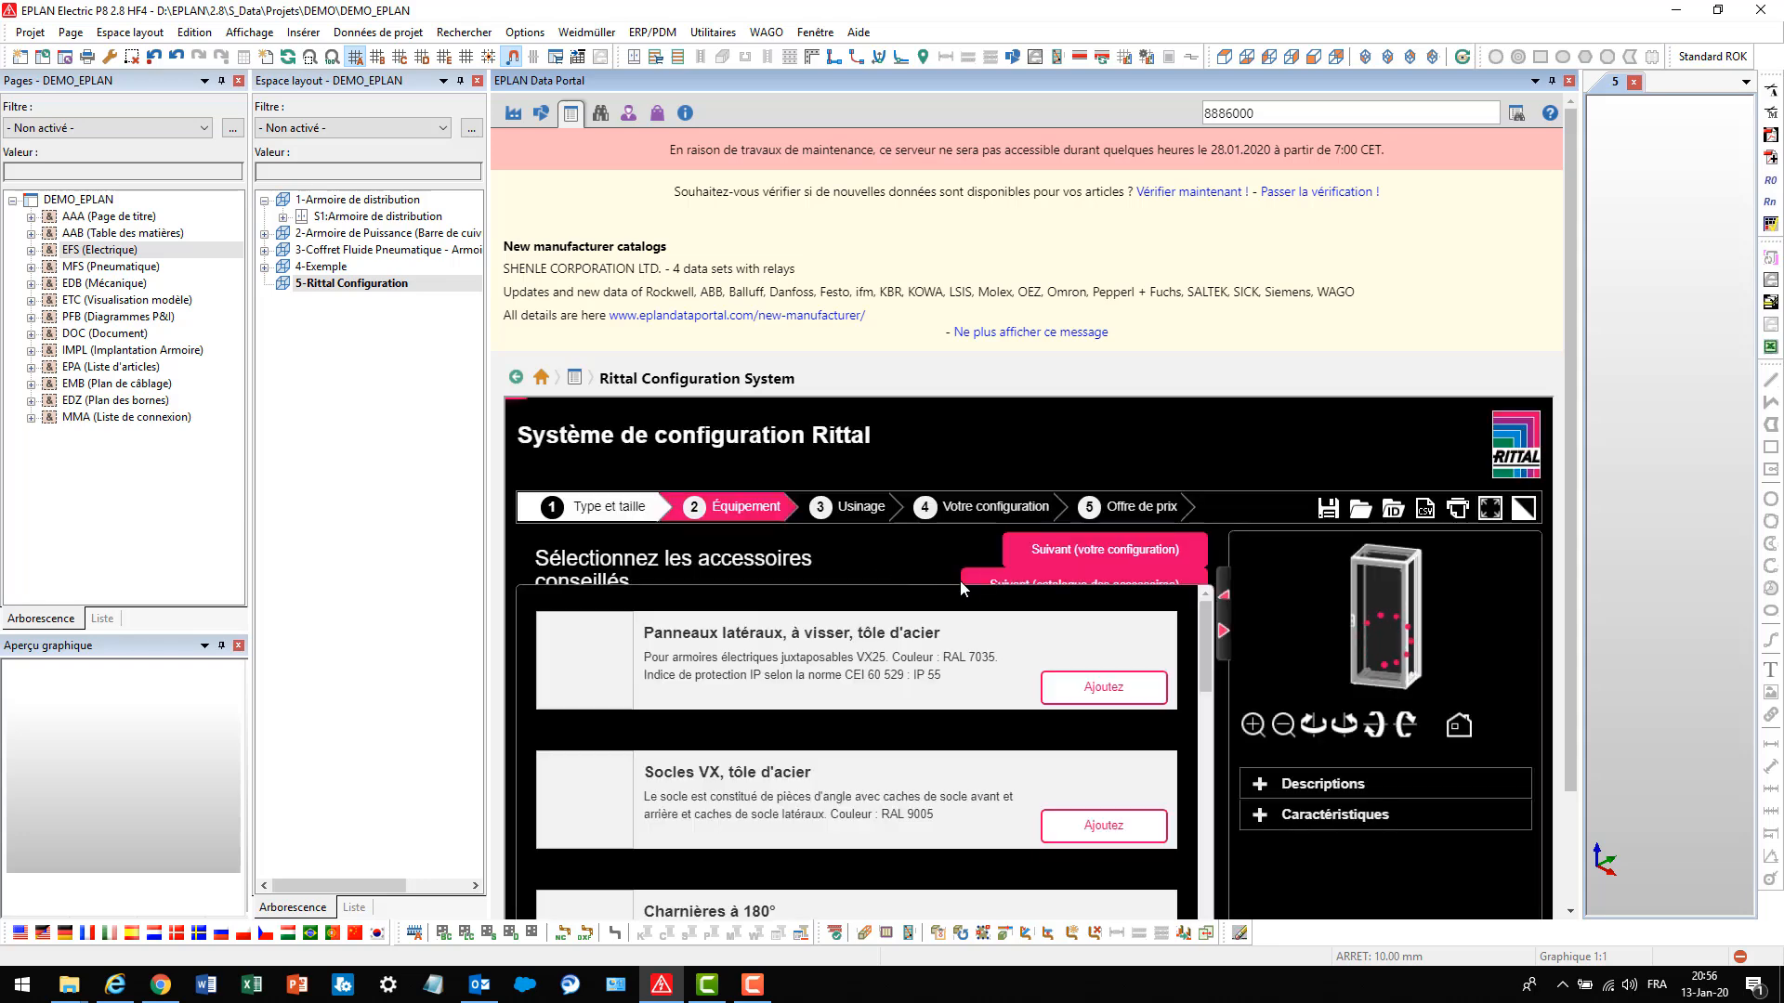
scroll(960, 582, "down", 1)
left_click(1047, 588)
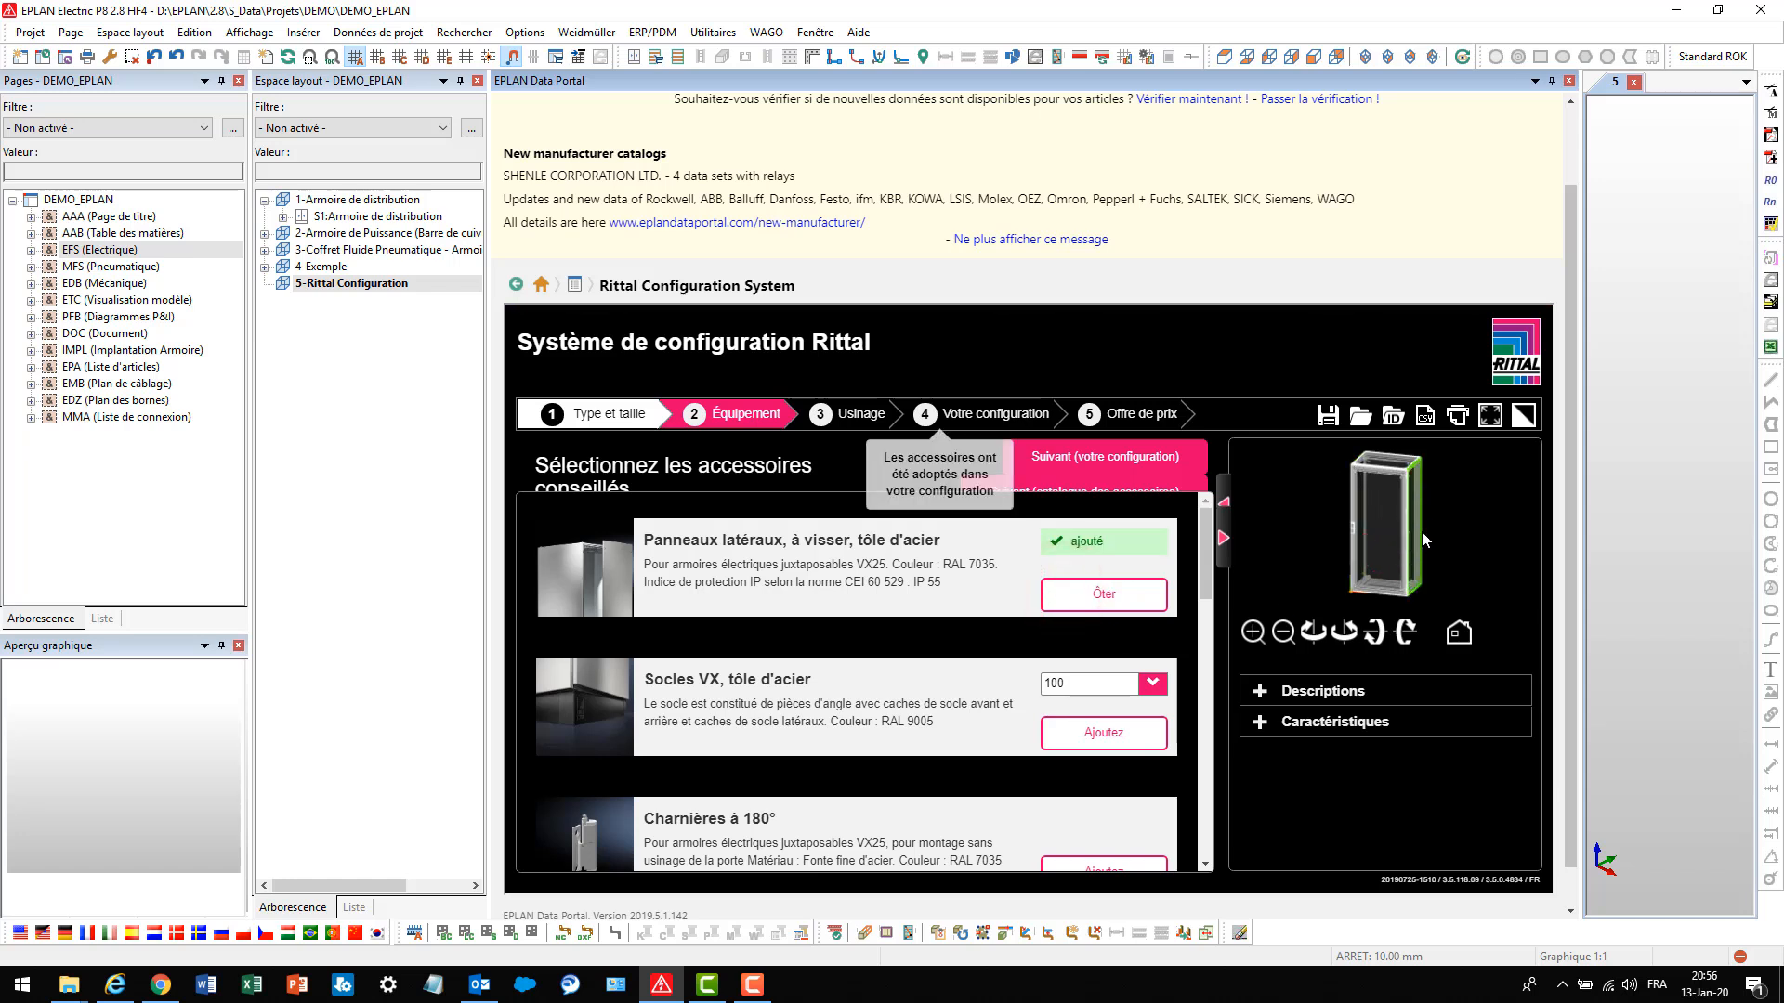
Set the Socles VX, tôle d'acier plinth to 200 and add it to the configuration
left_click(1153, 685)
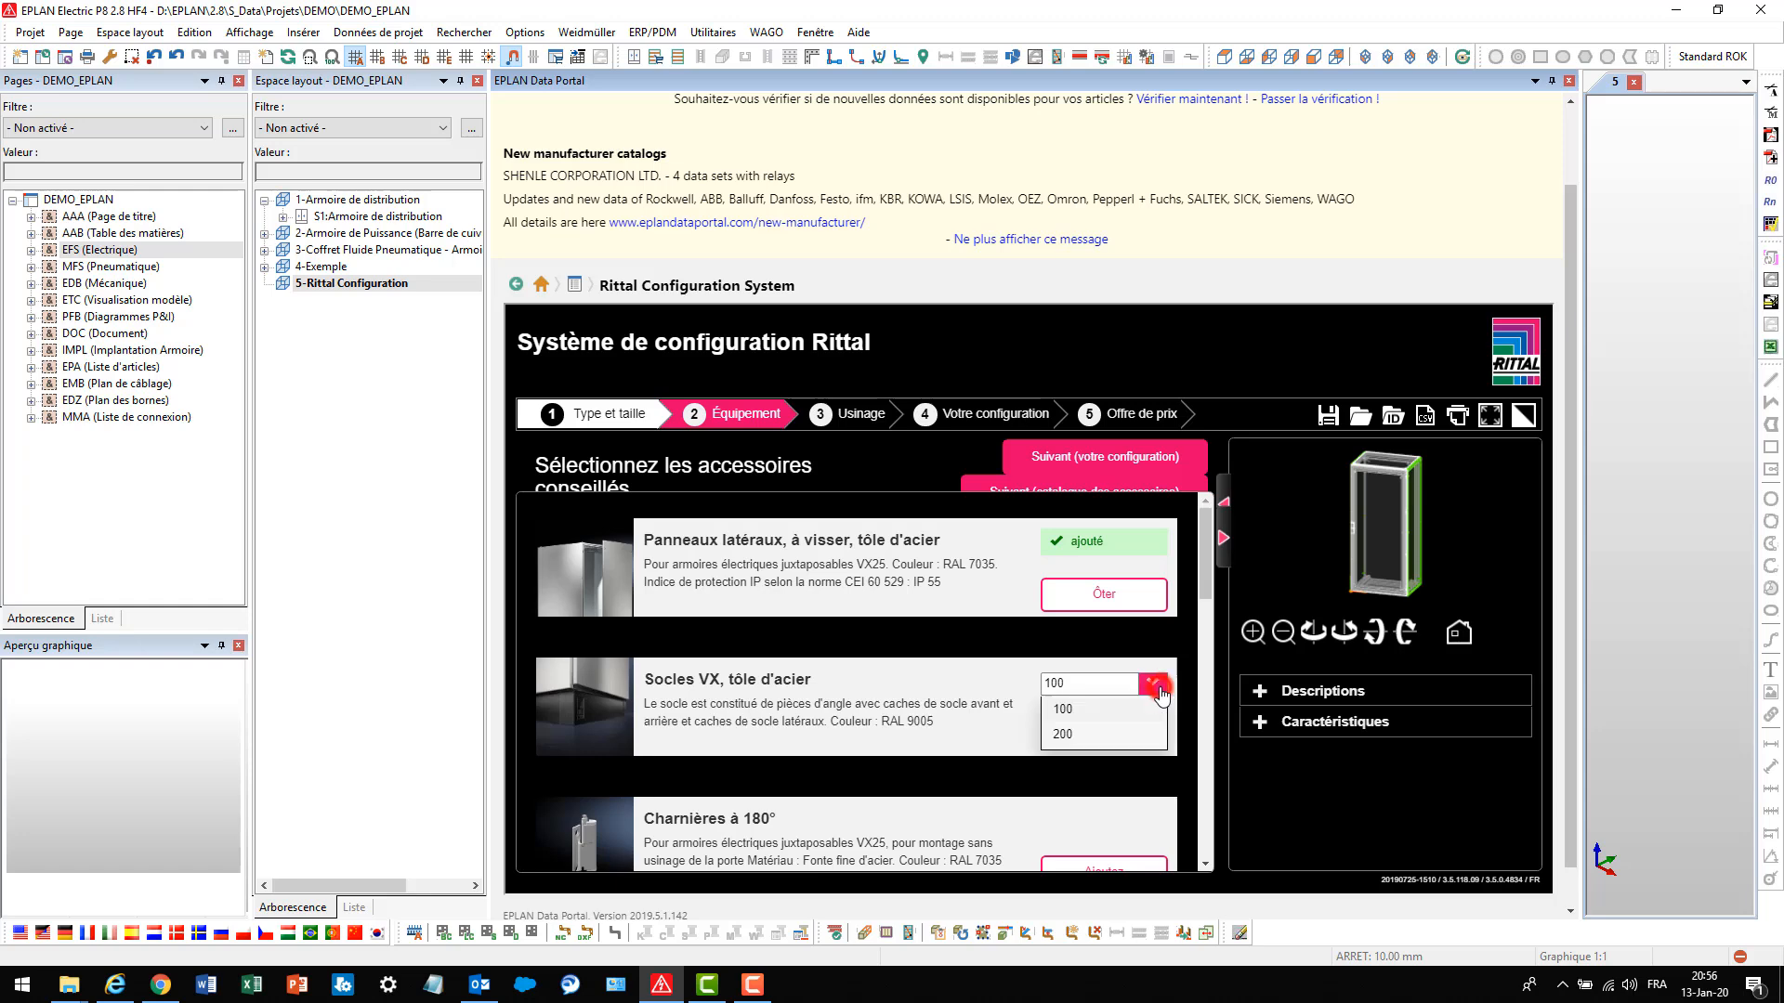
left_click(1068, 730)
left_click(1112, 733)
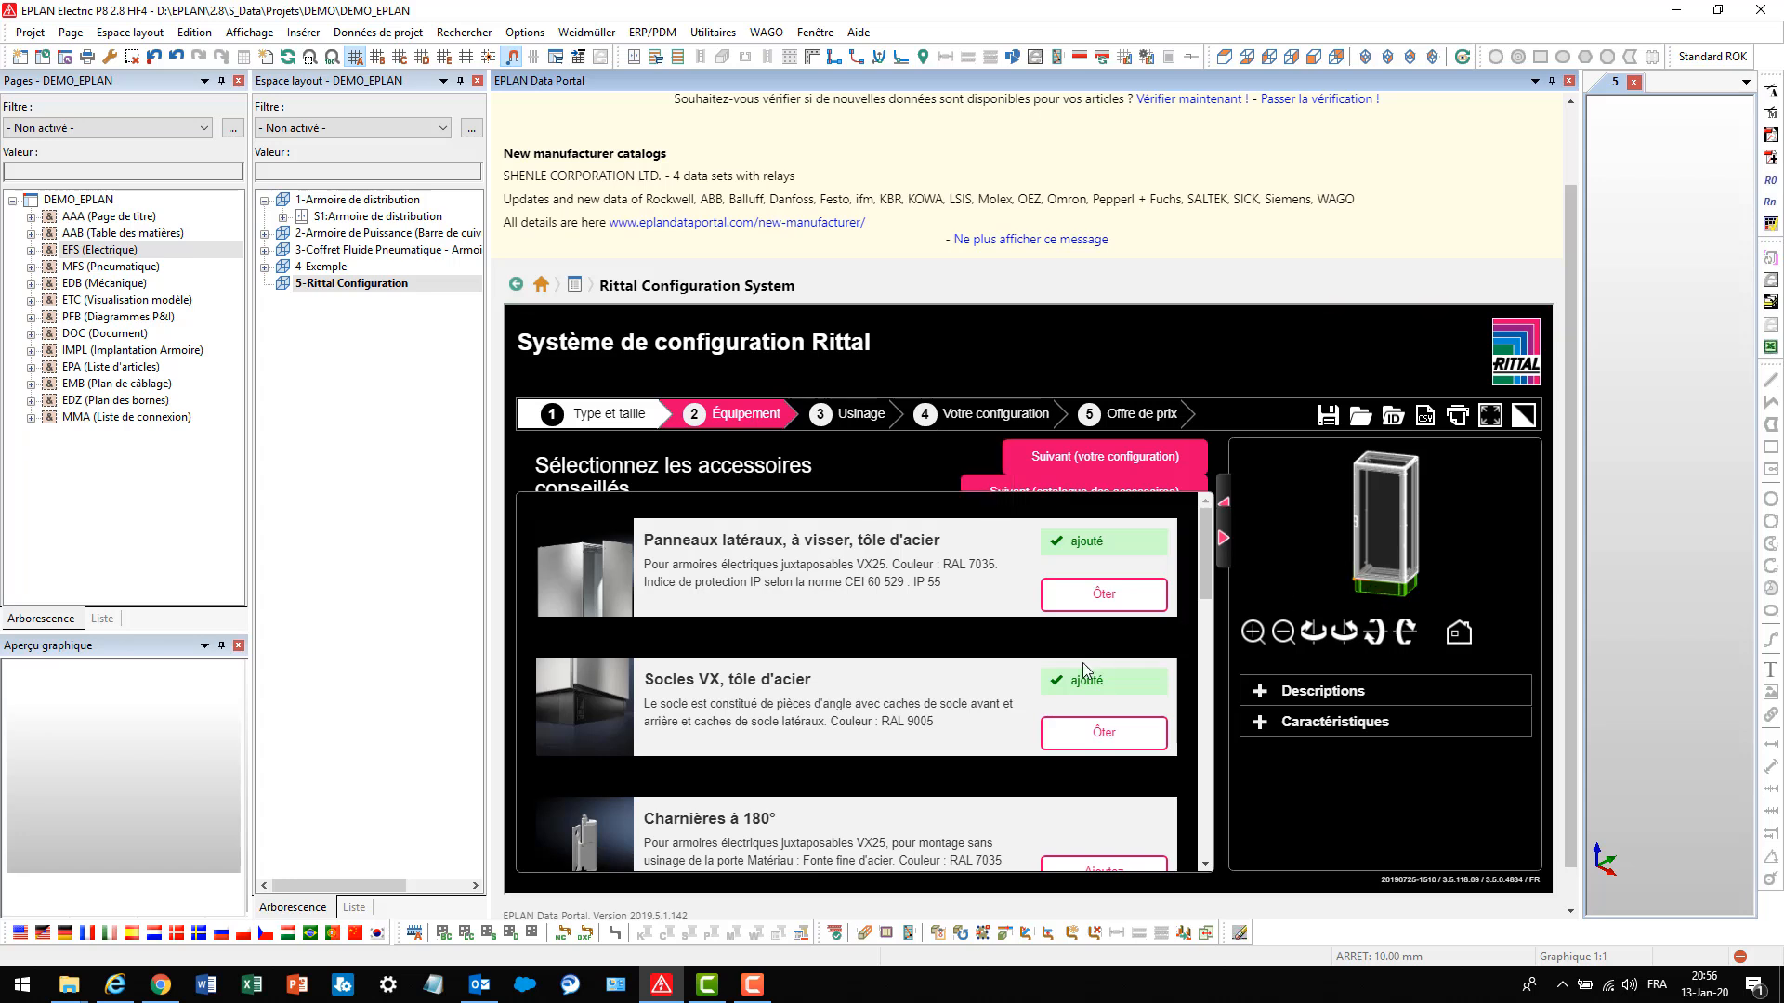
Add the Lampe à diodes accessory to the enclosure configuration
scroll(1087, 664, "down", 3)
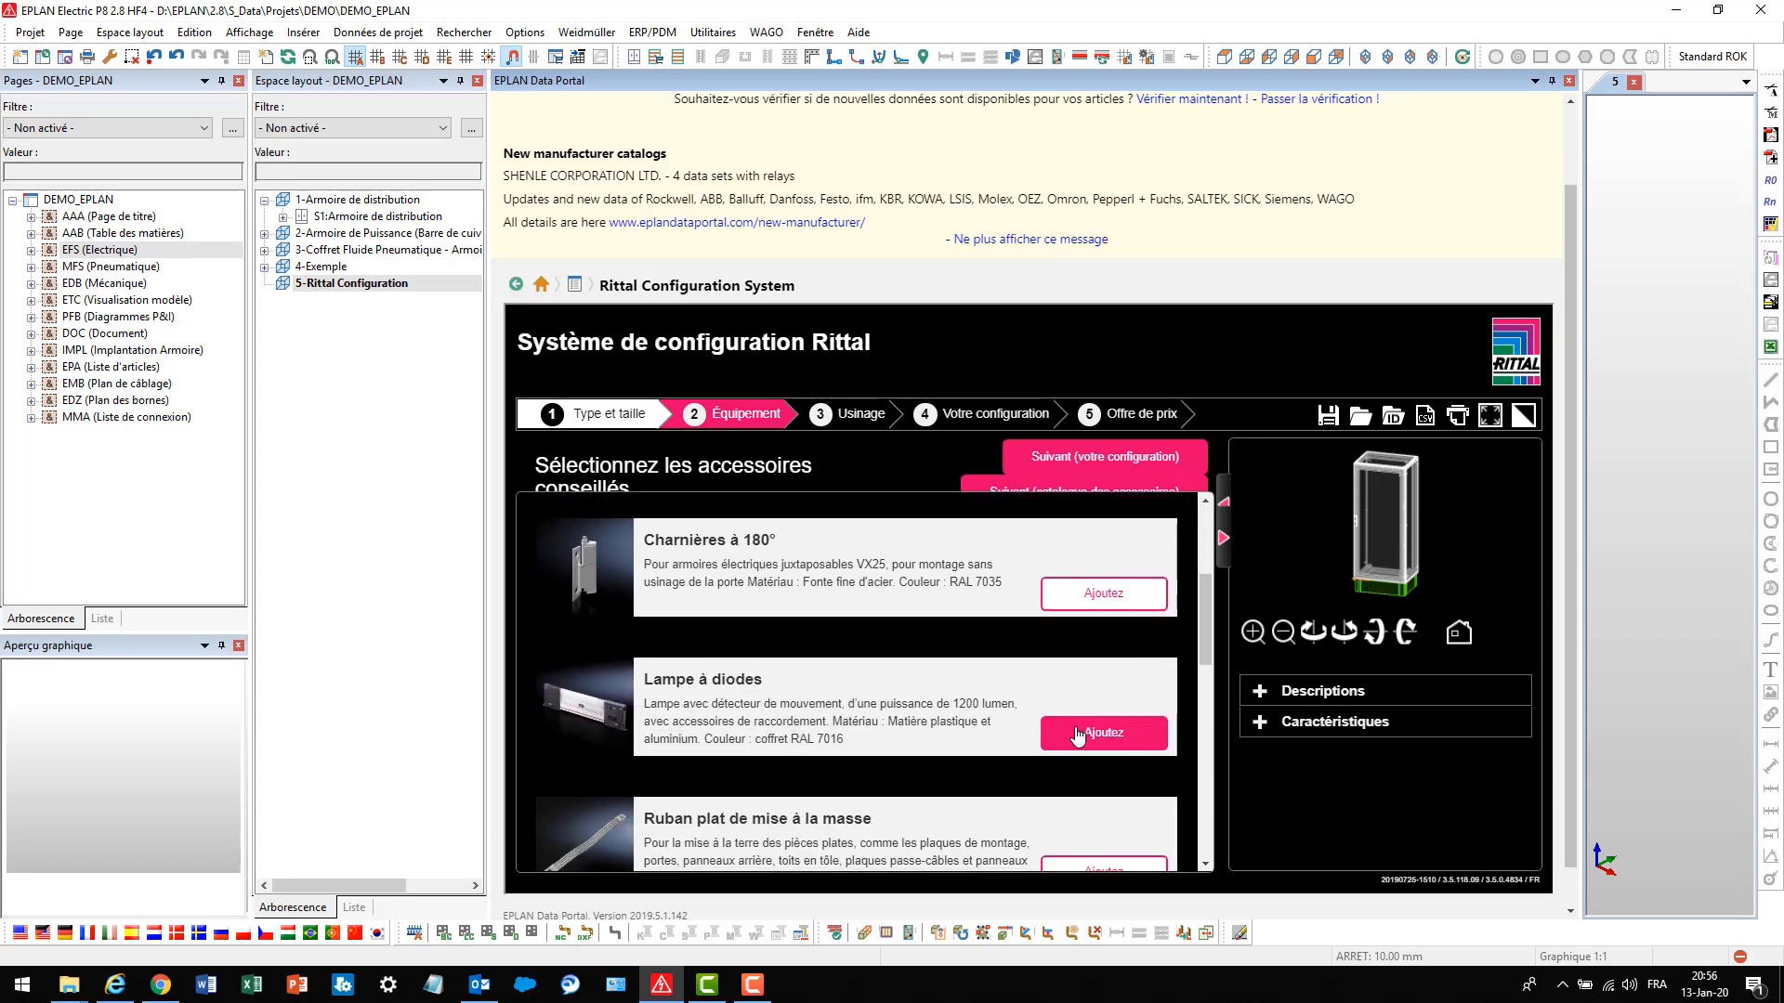
left_click(1089, 737)
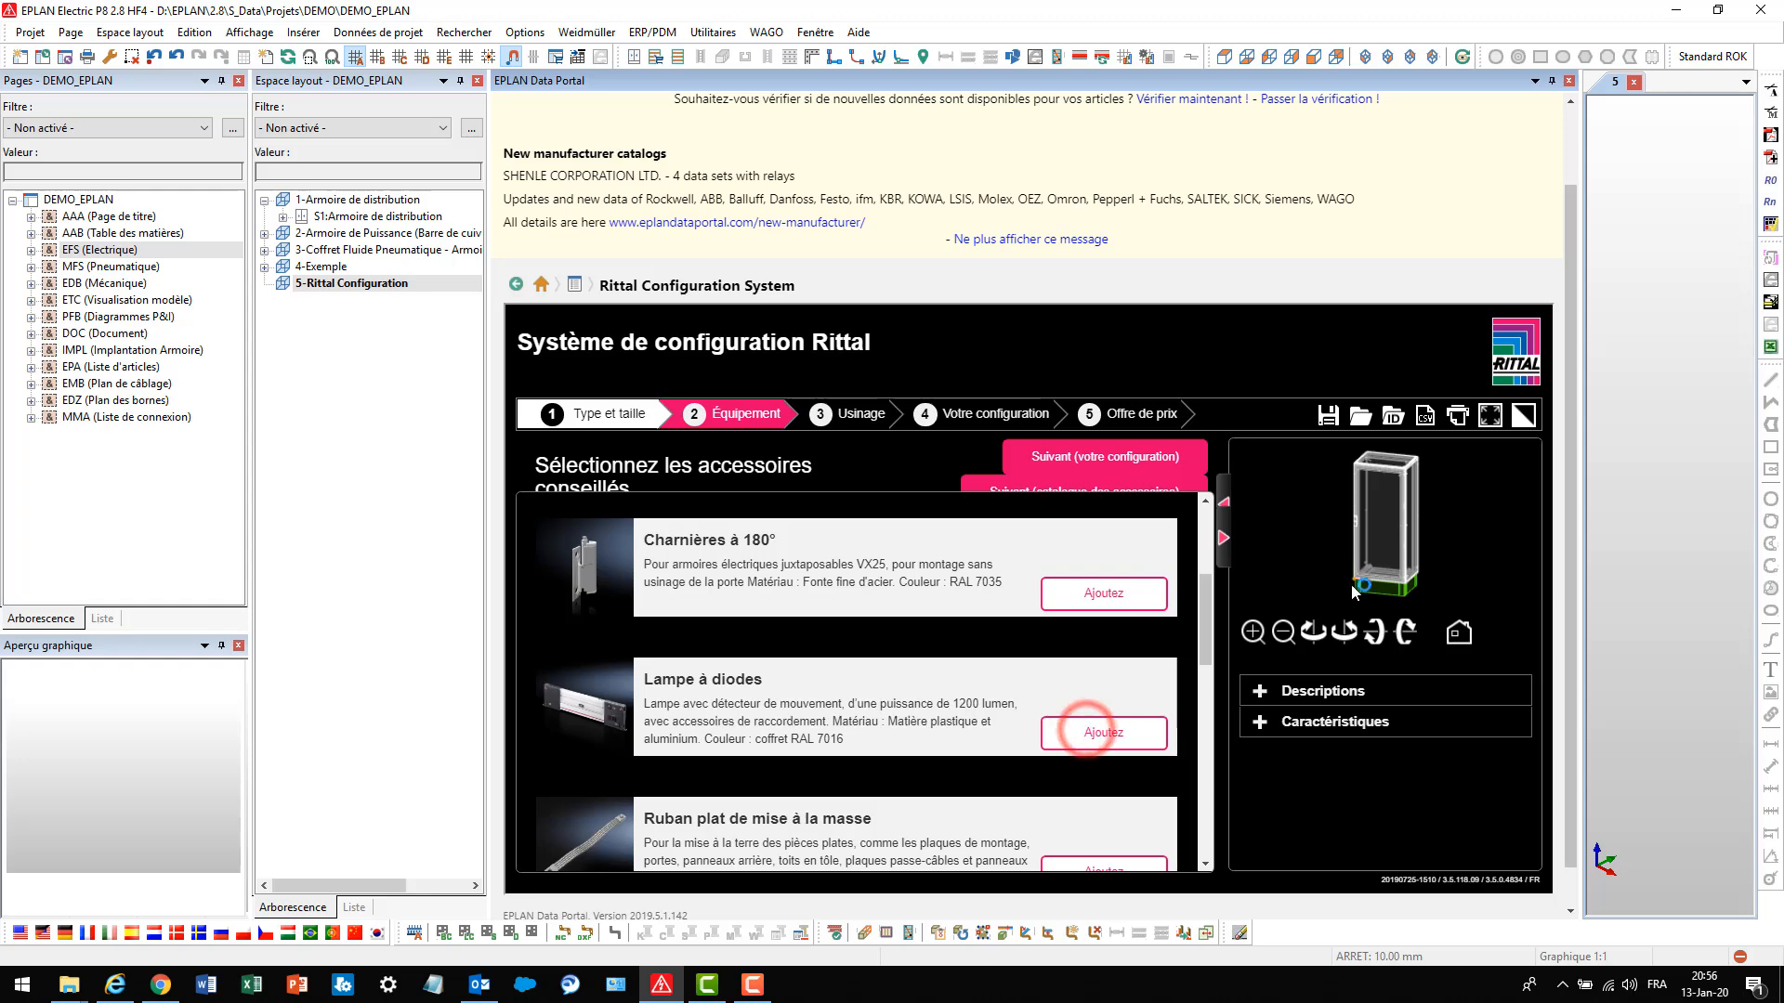
scroll(992, 649, "down", 6)
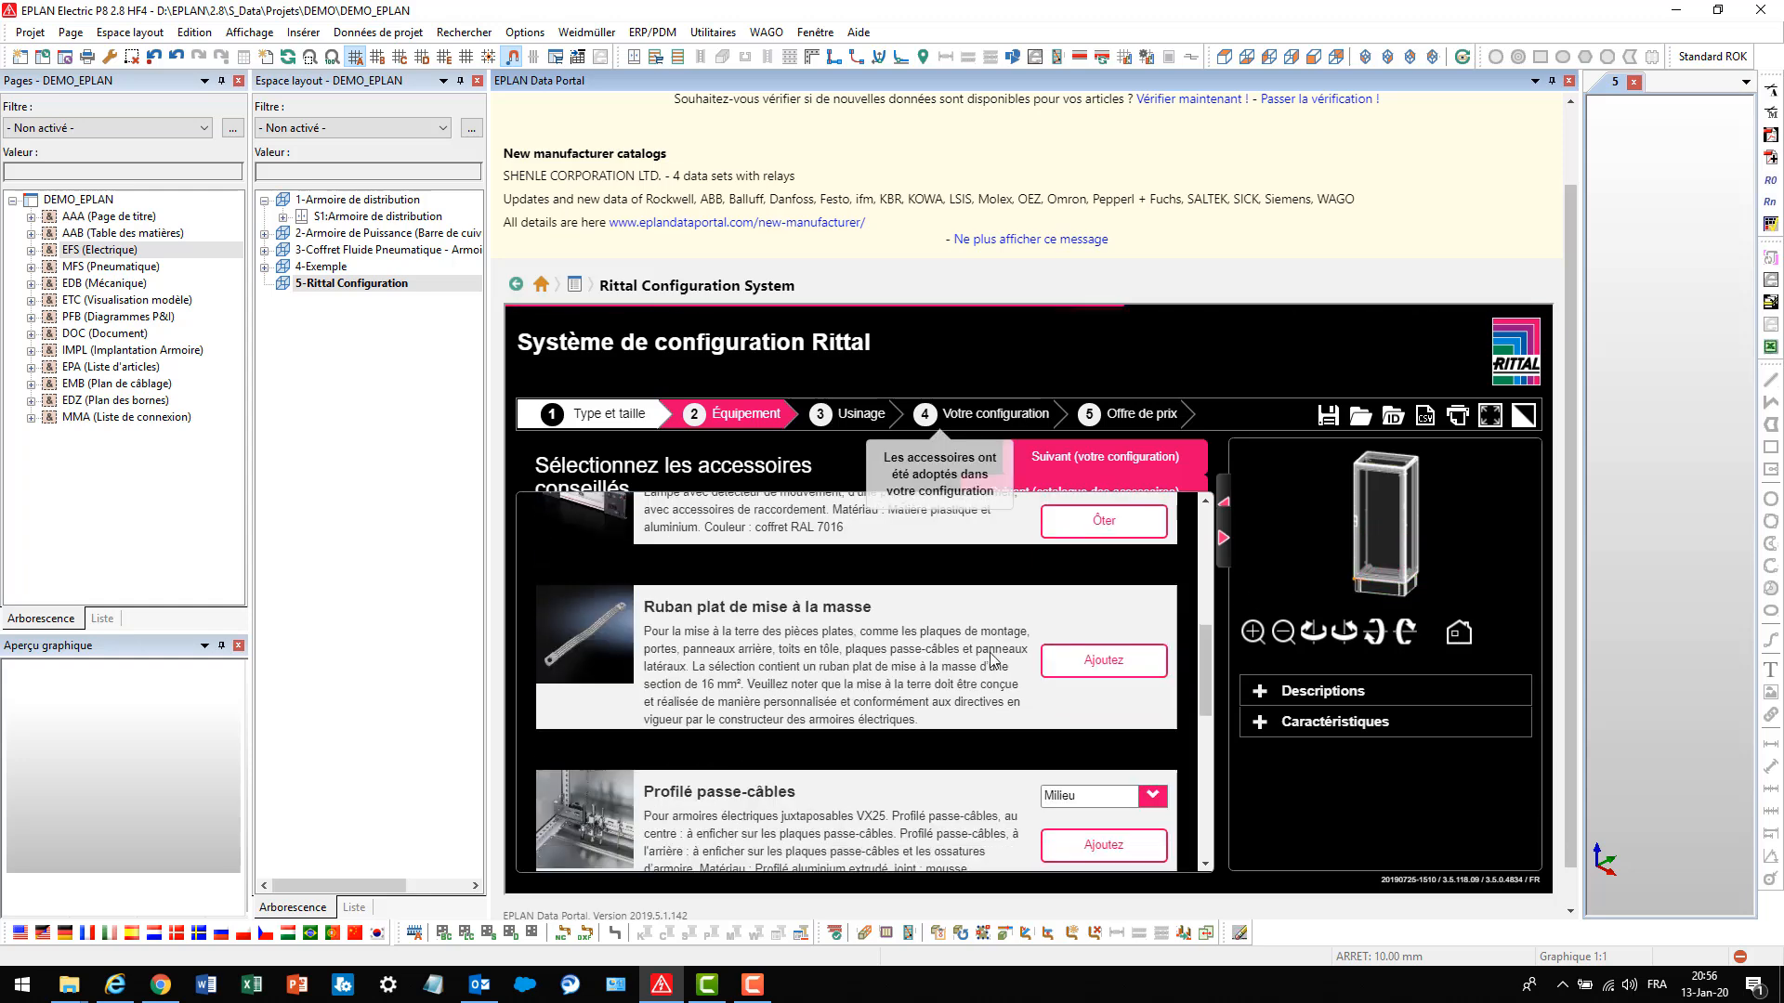
Add the Pochette à plans en tôle d'acier to the configuration and check its placement in the 3D preview
scroll(992, 659, "down", 3)
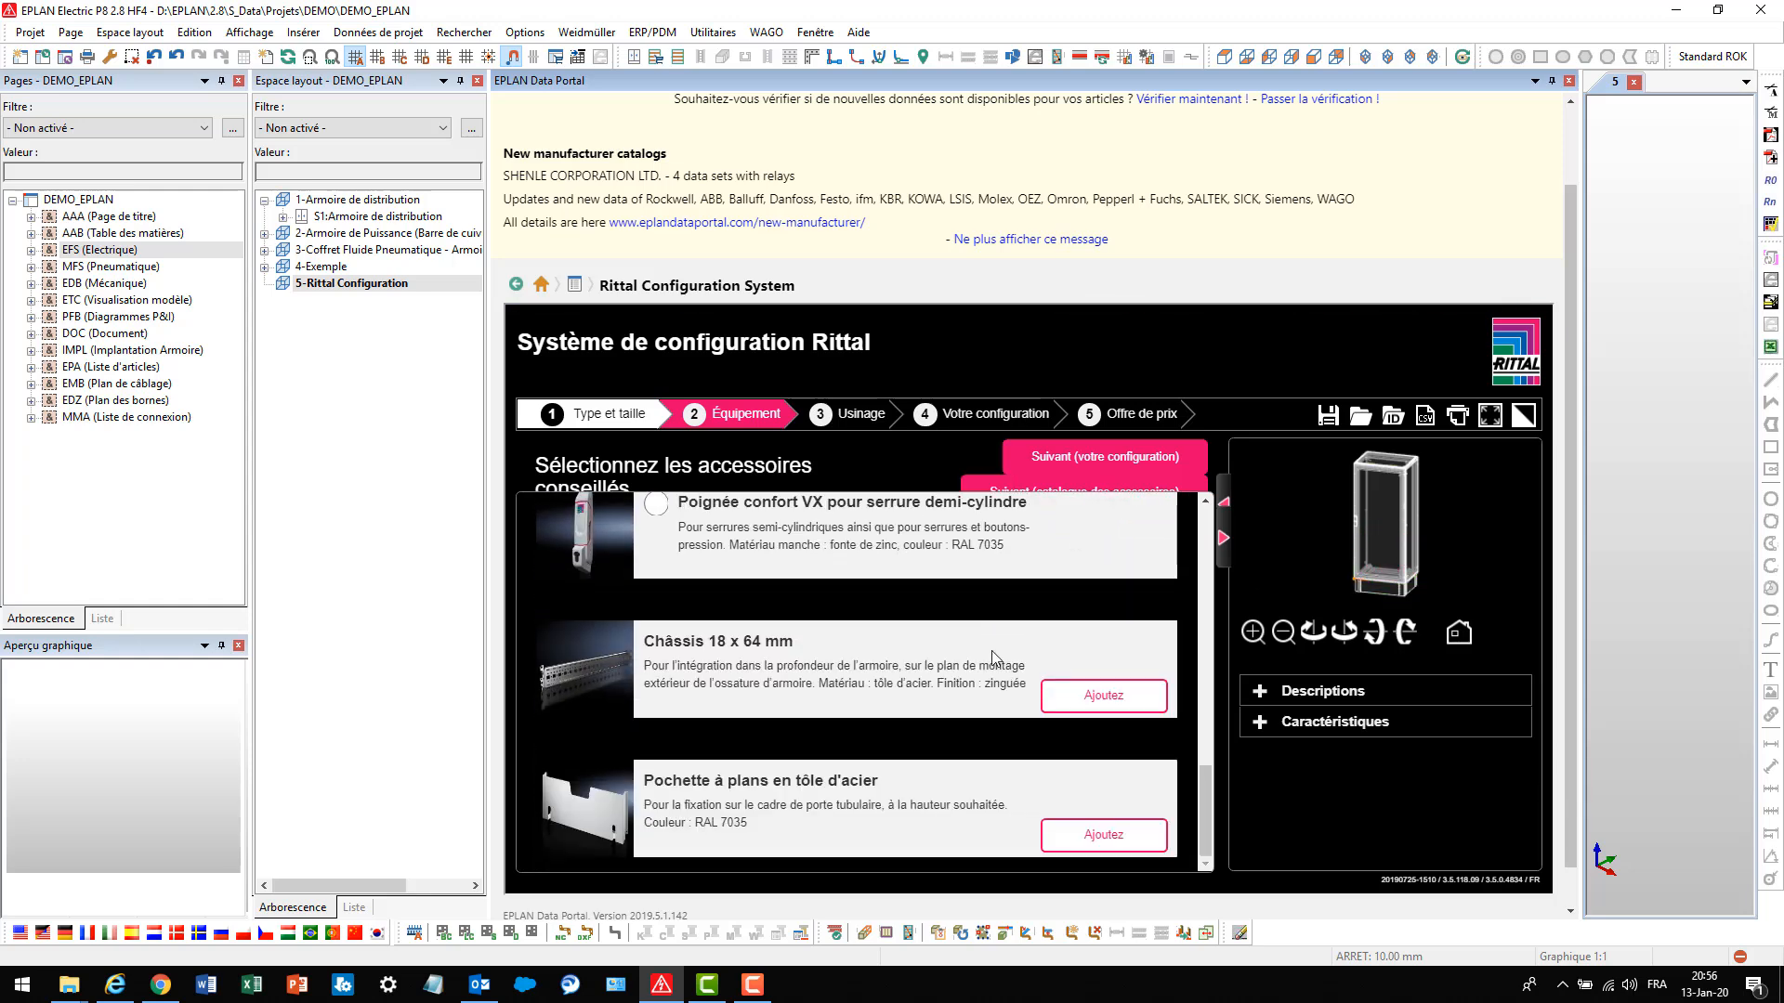
left_click(1067, 850)
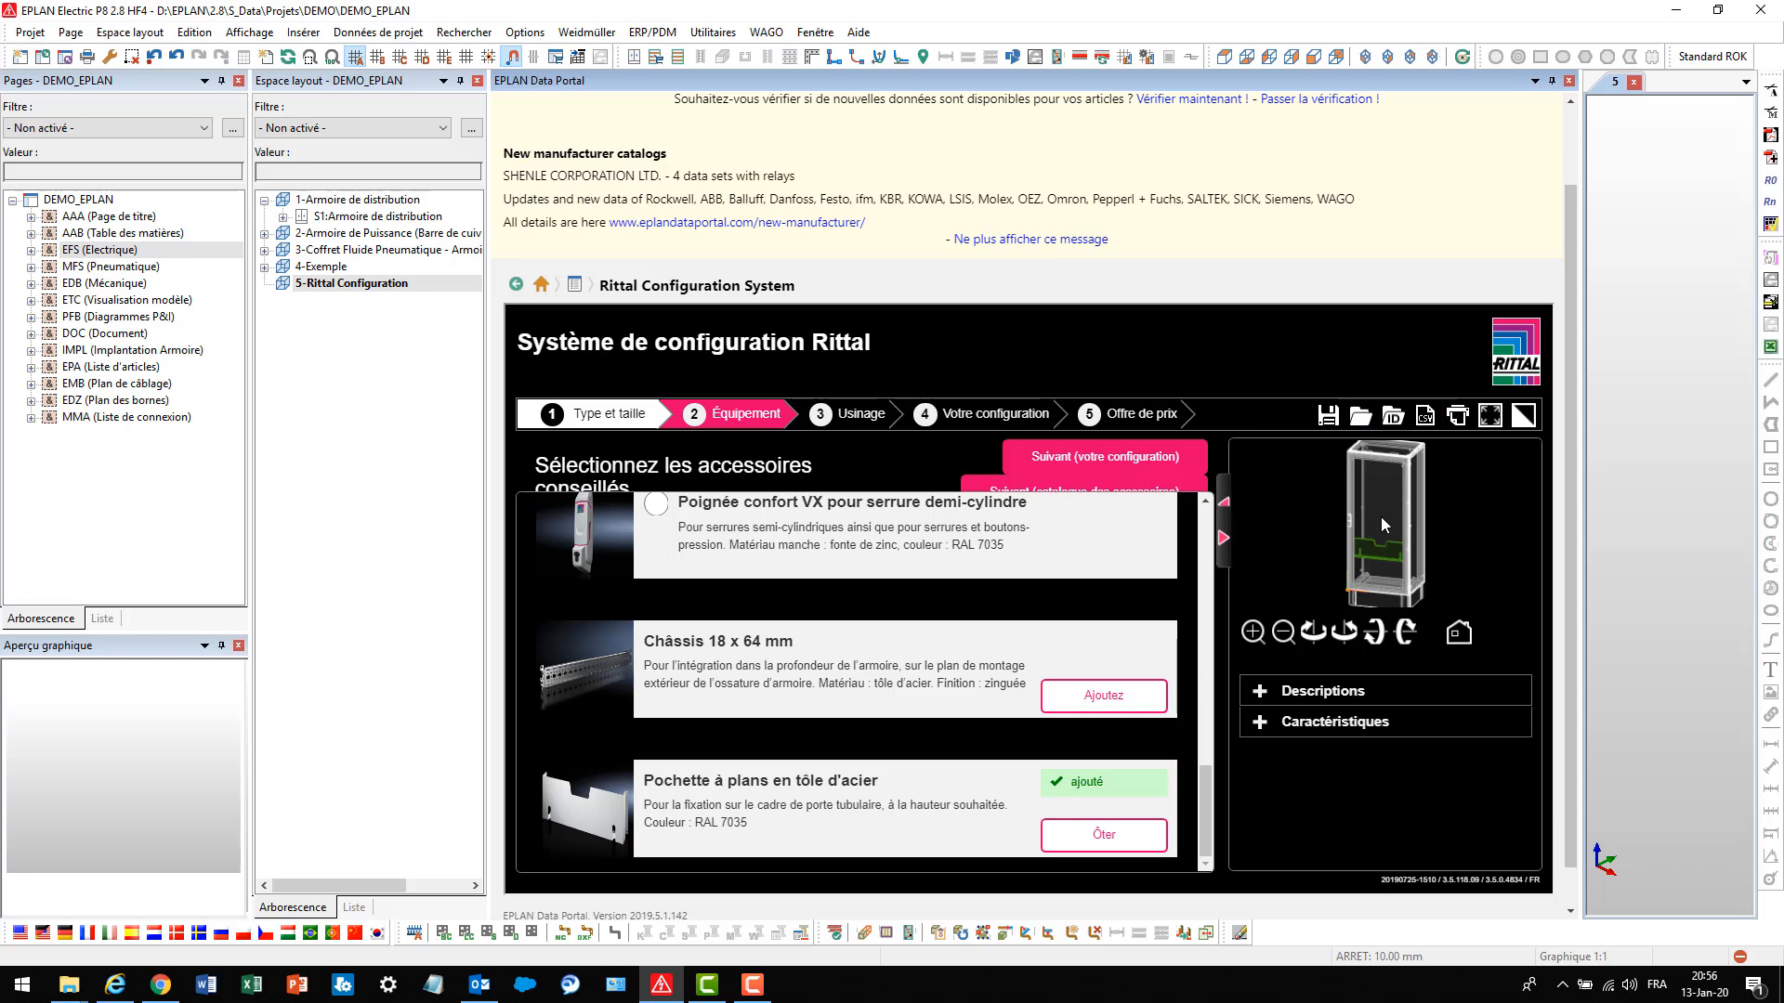
left_click(1314, 633)
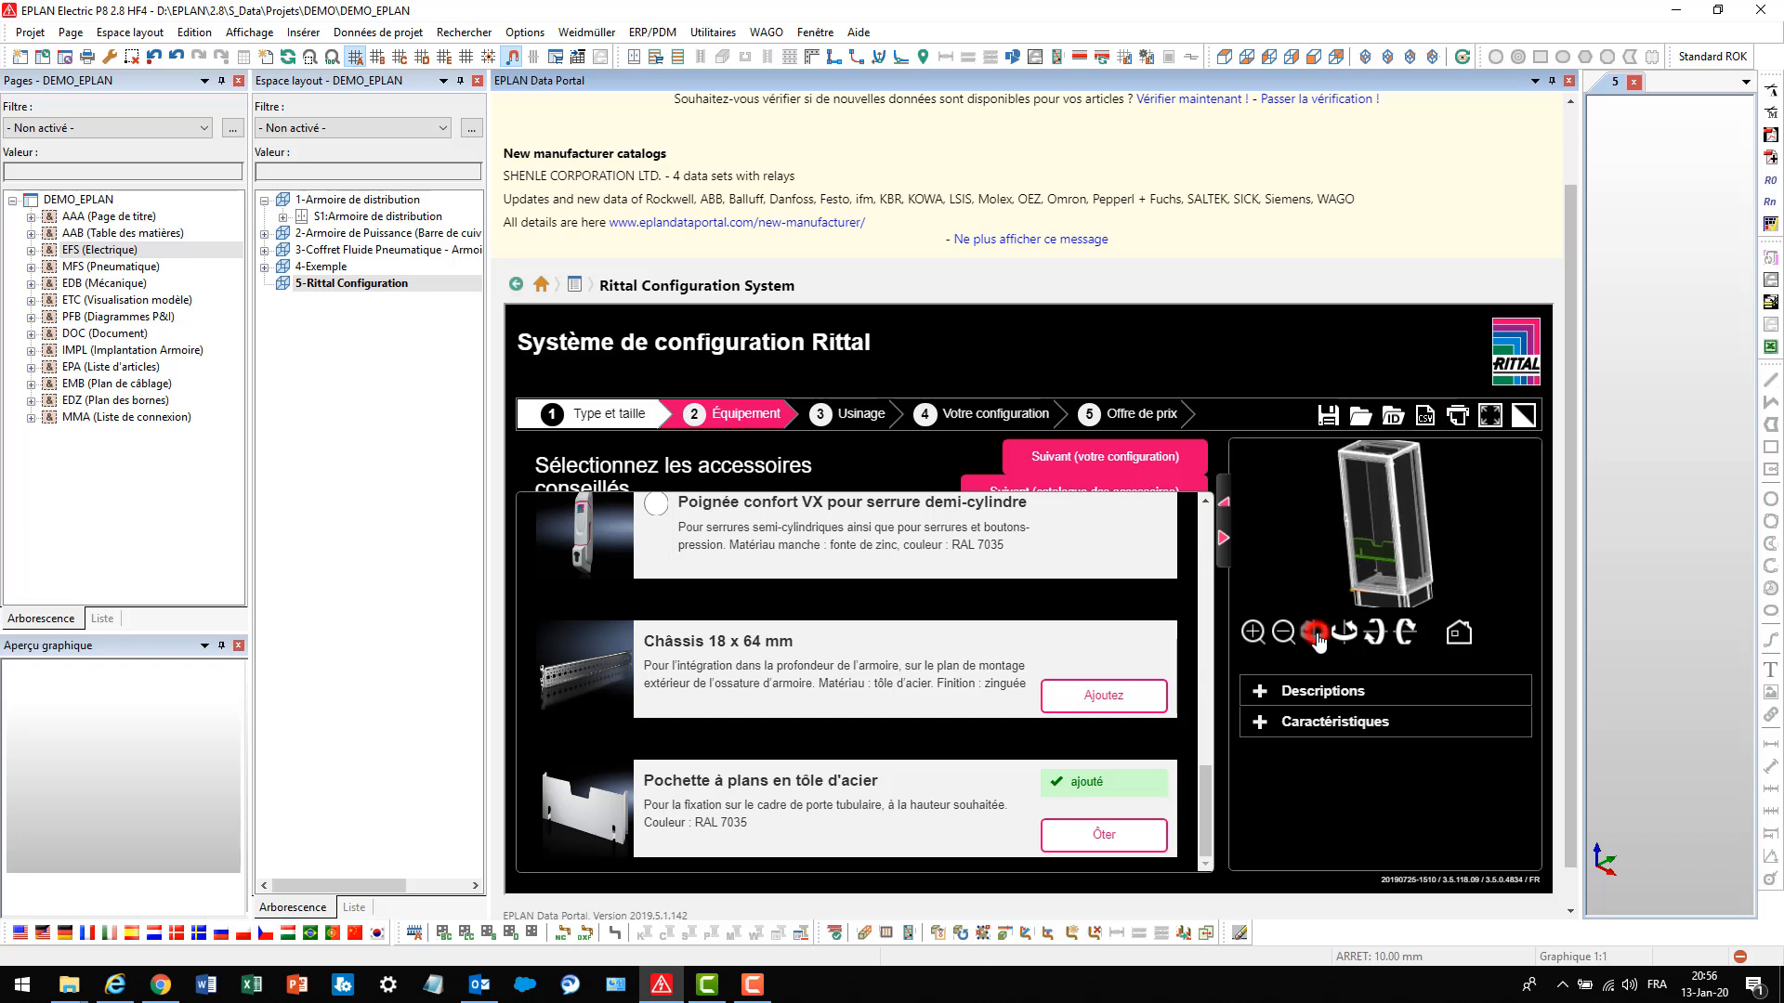
left_click(1347, 632)
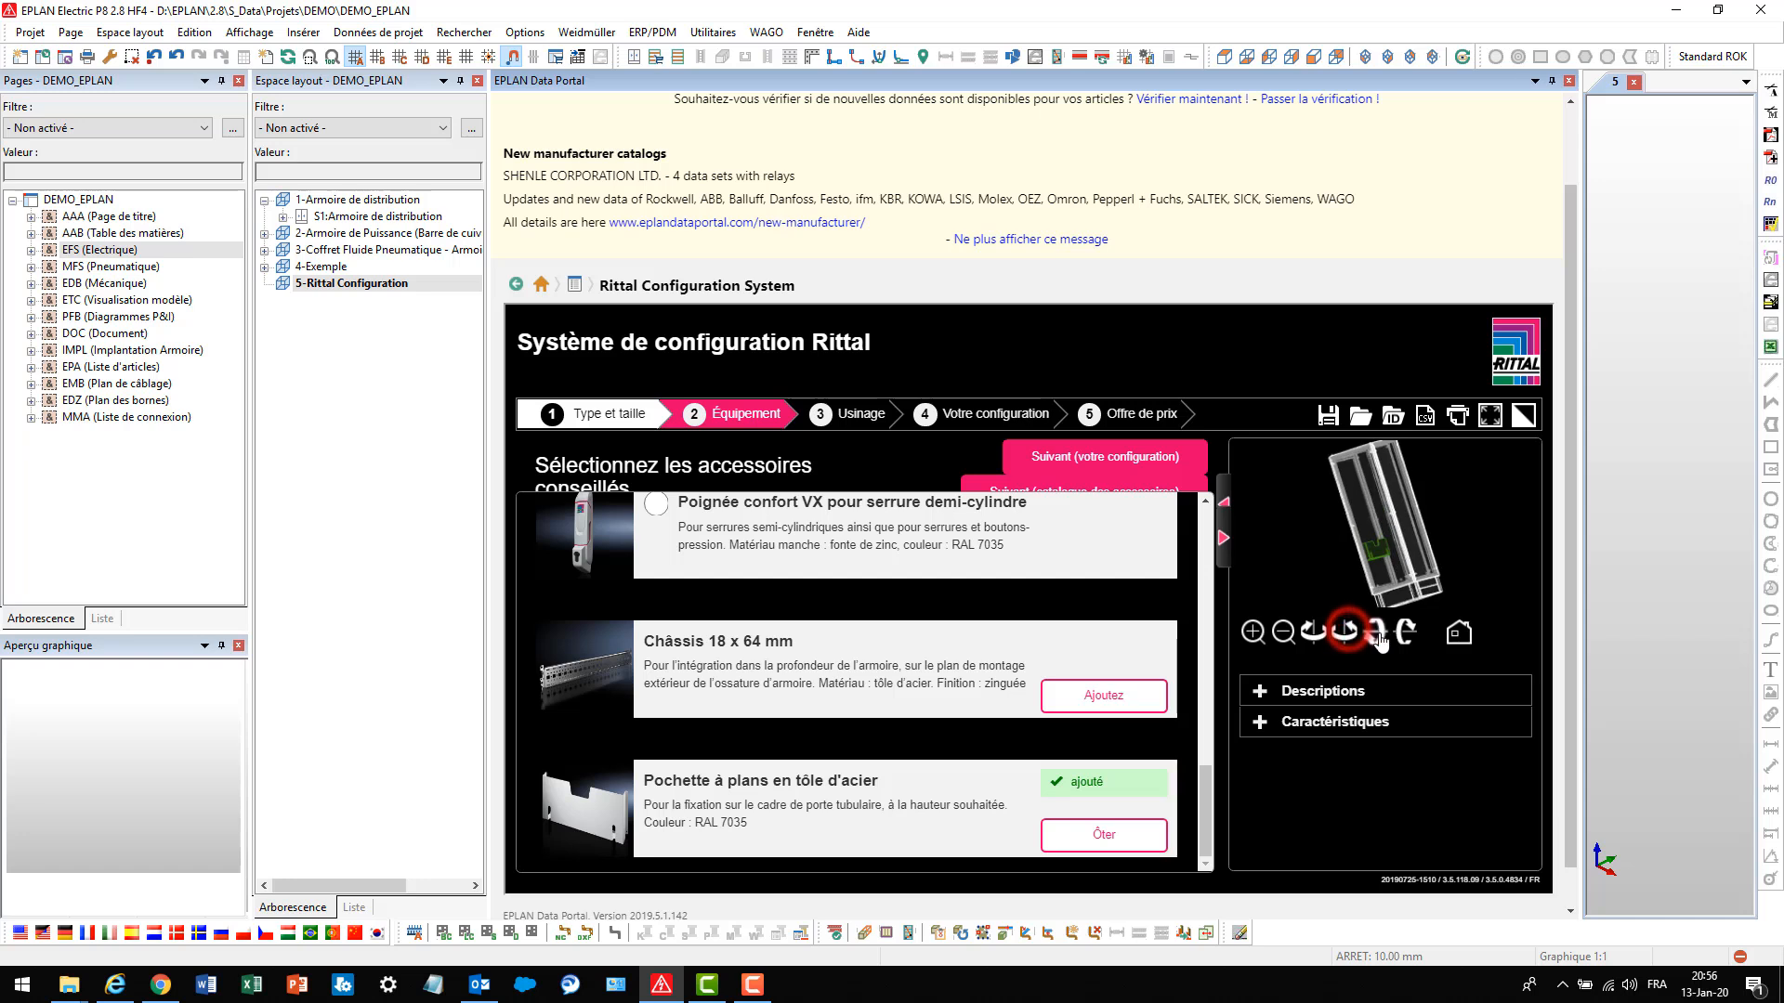
left_click(1354, 635)
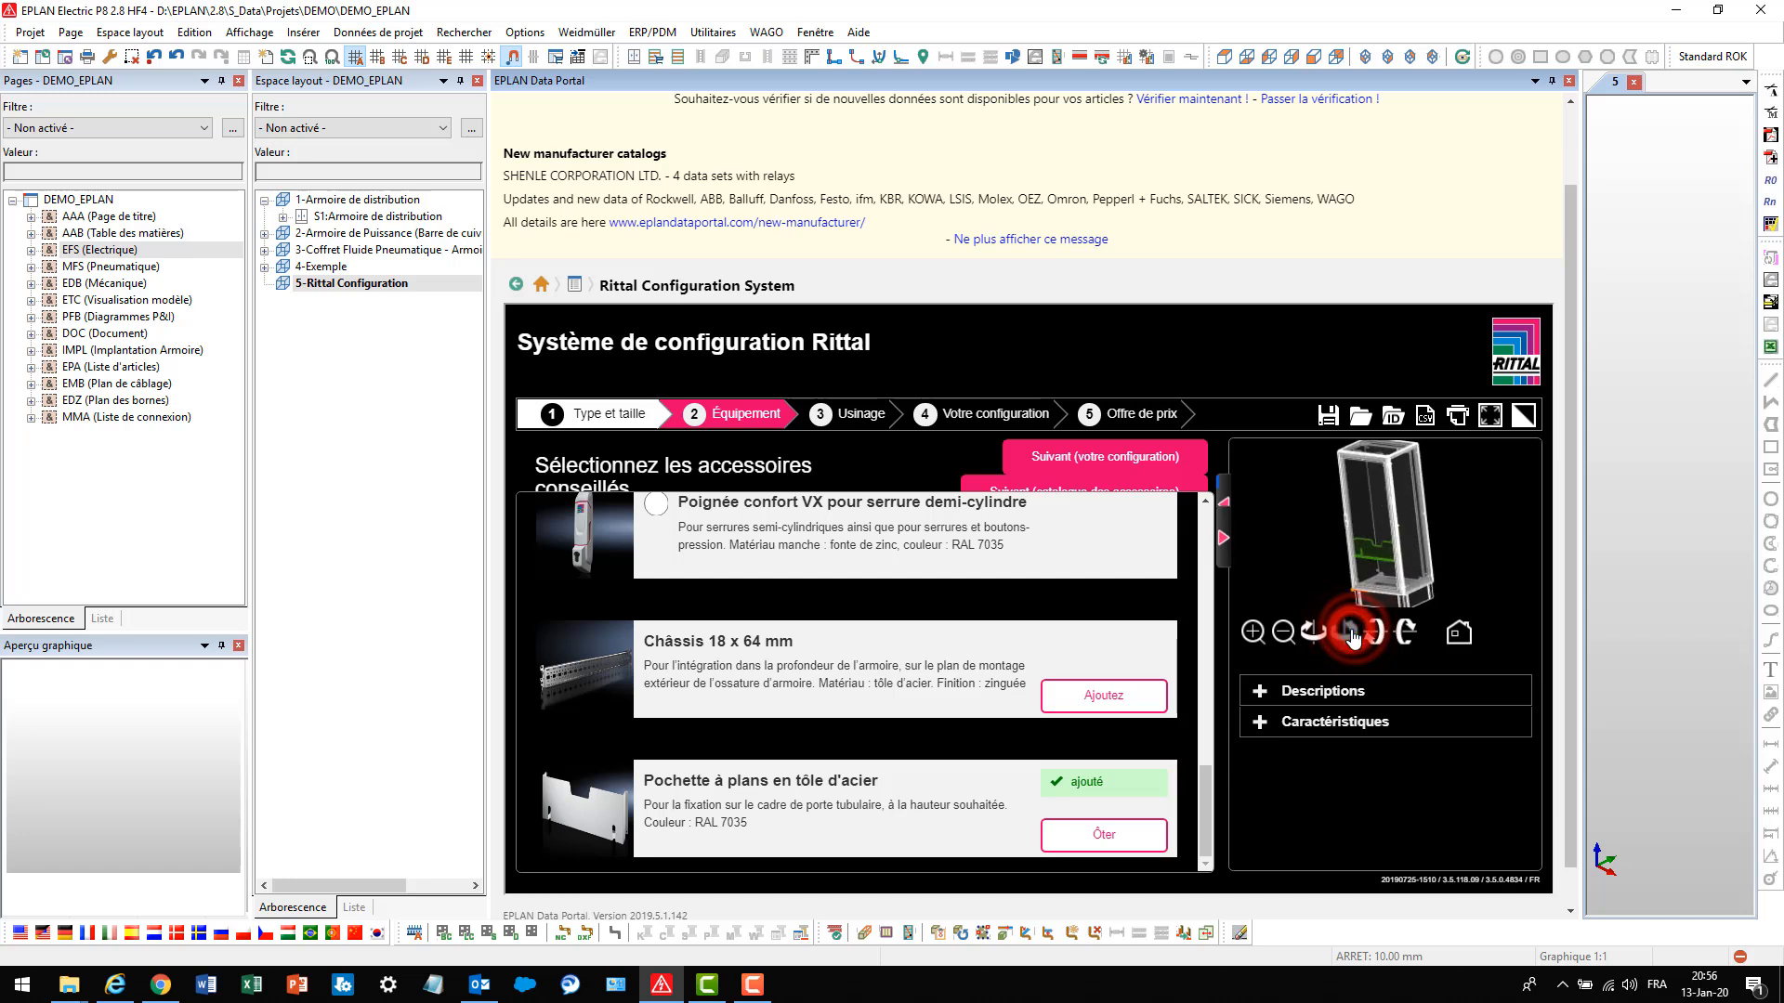
left_click(1459, 633)
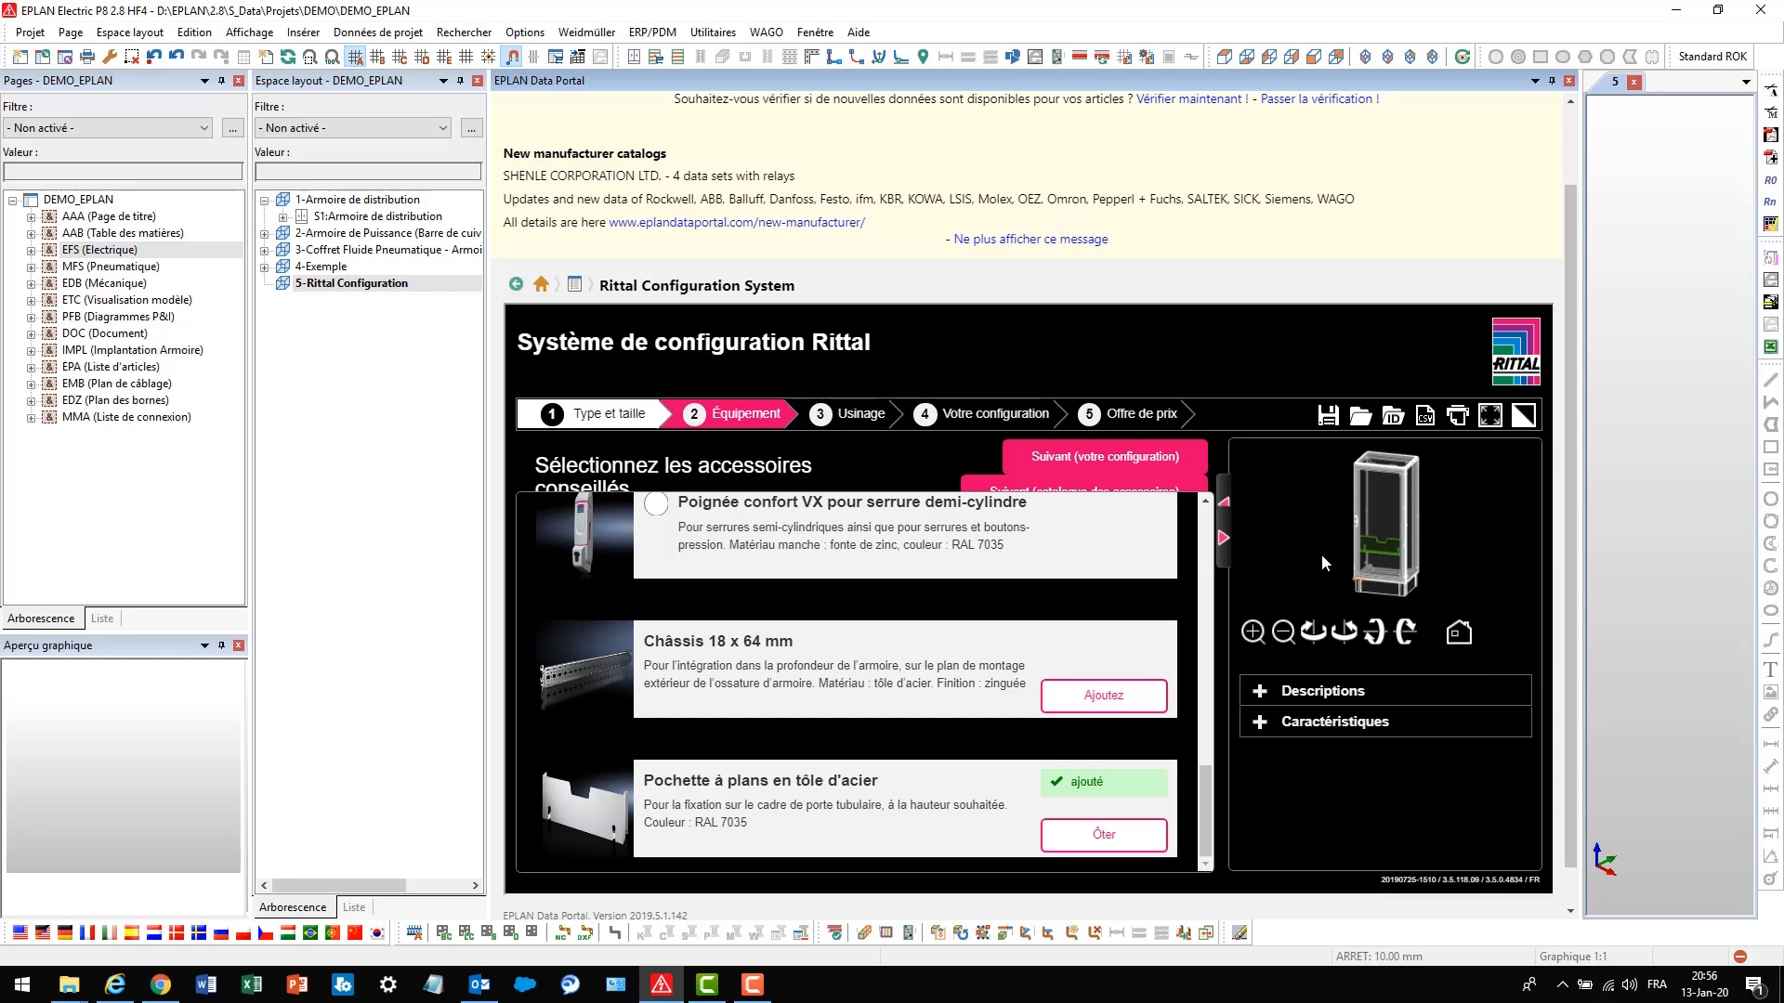
Go to the Usinage stage and start machining the outer face of the Porte frontale
left_click(833, 420)
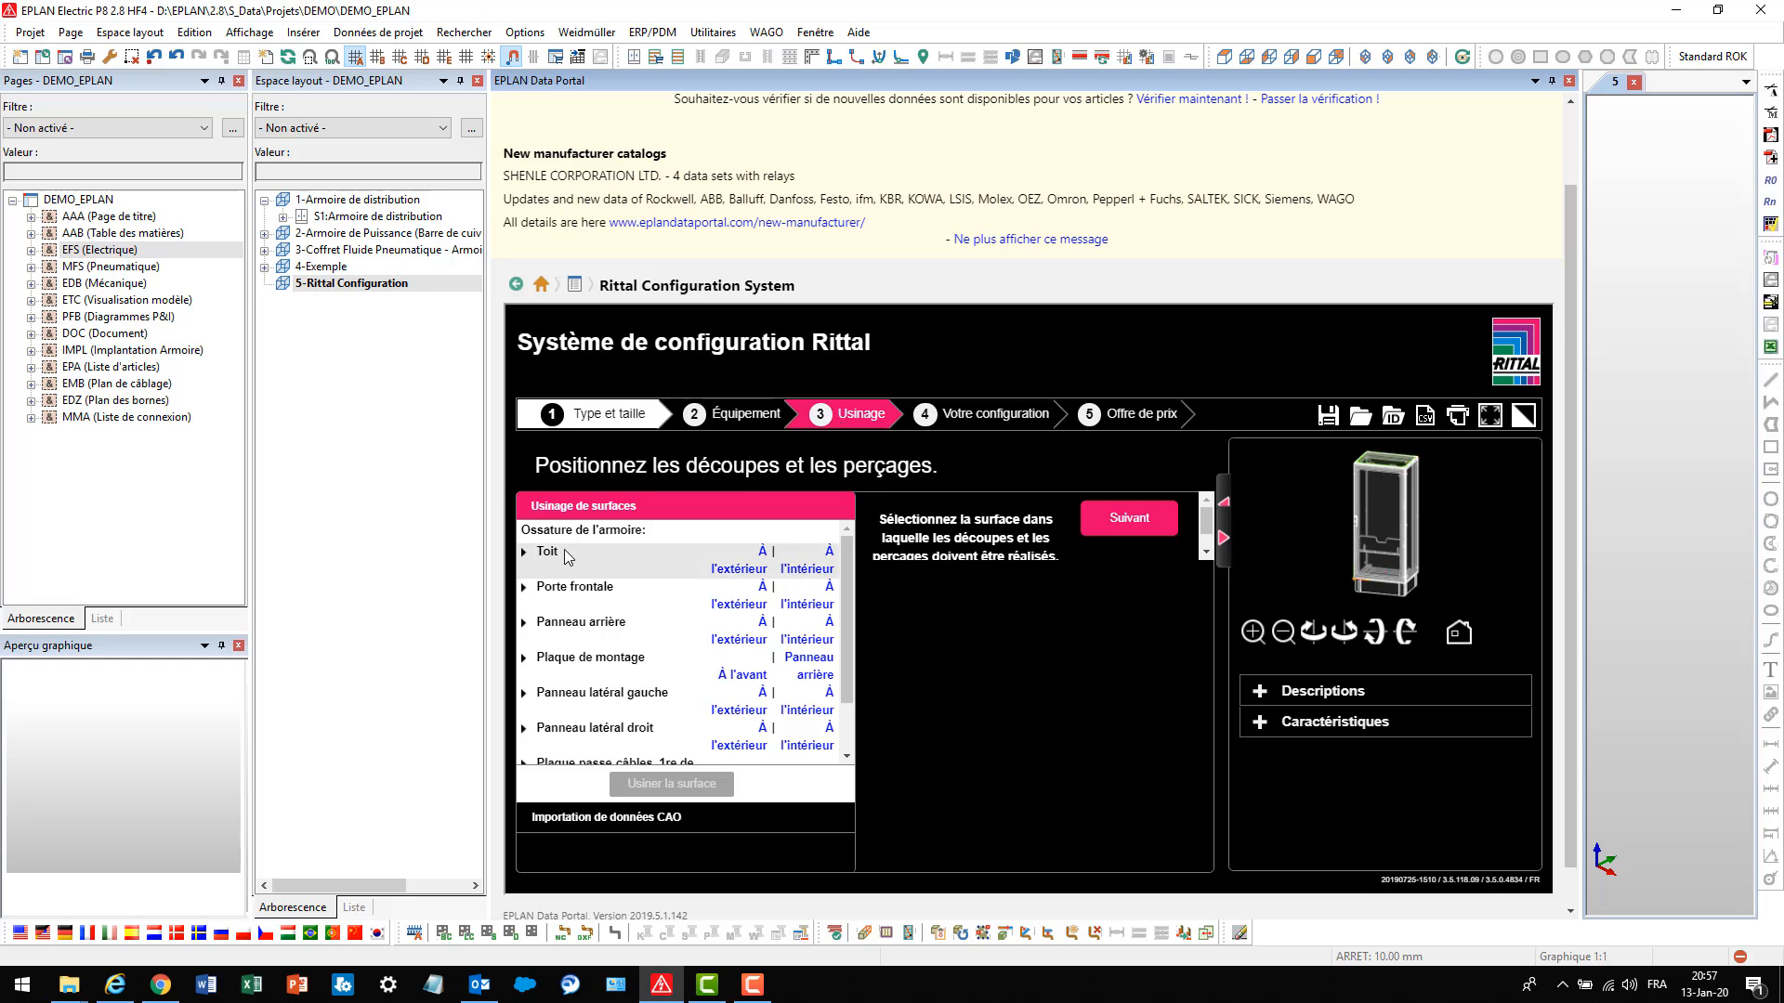
left_click(738, 602)
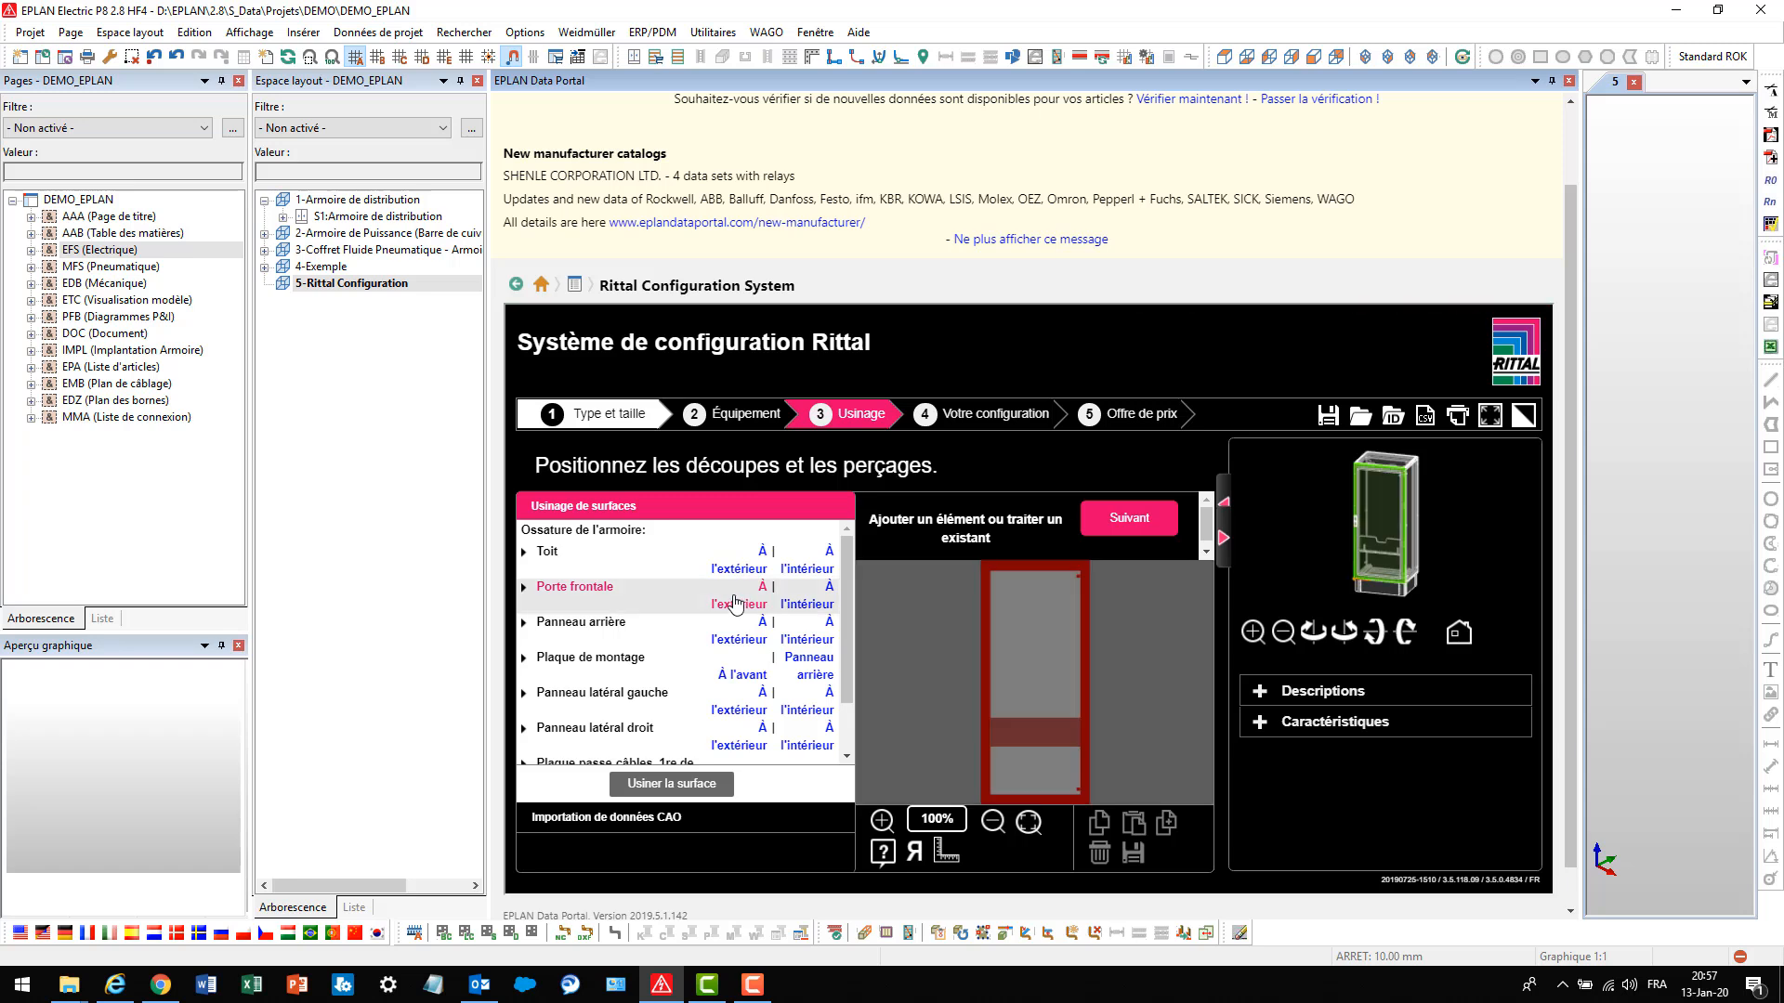
left_click(681, 785)
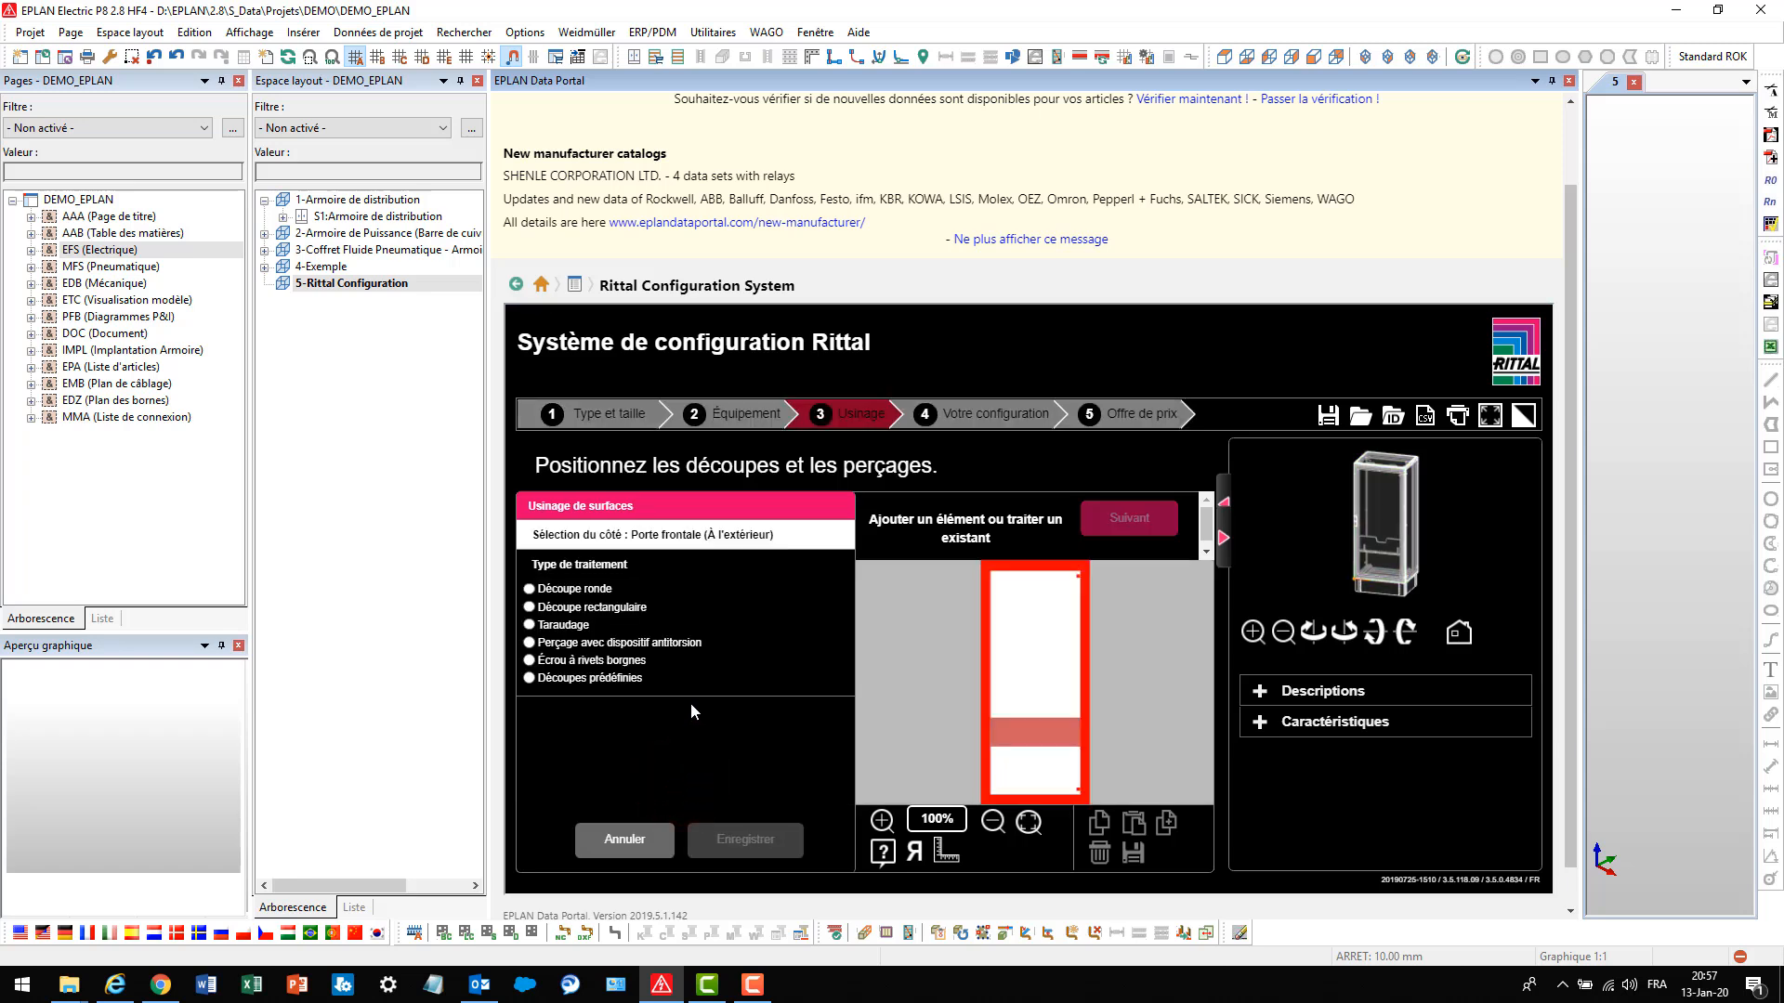
Place a rectangular cutout about 224 × 254 mm in the upper part of the front door and save the machining
left_click(539, 607)
left_click(709, 823)
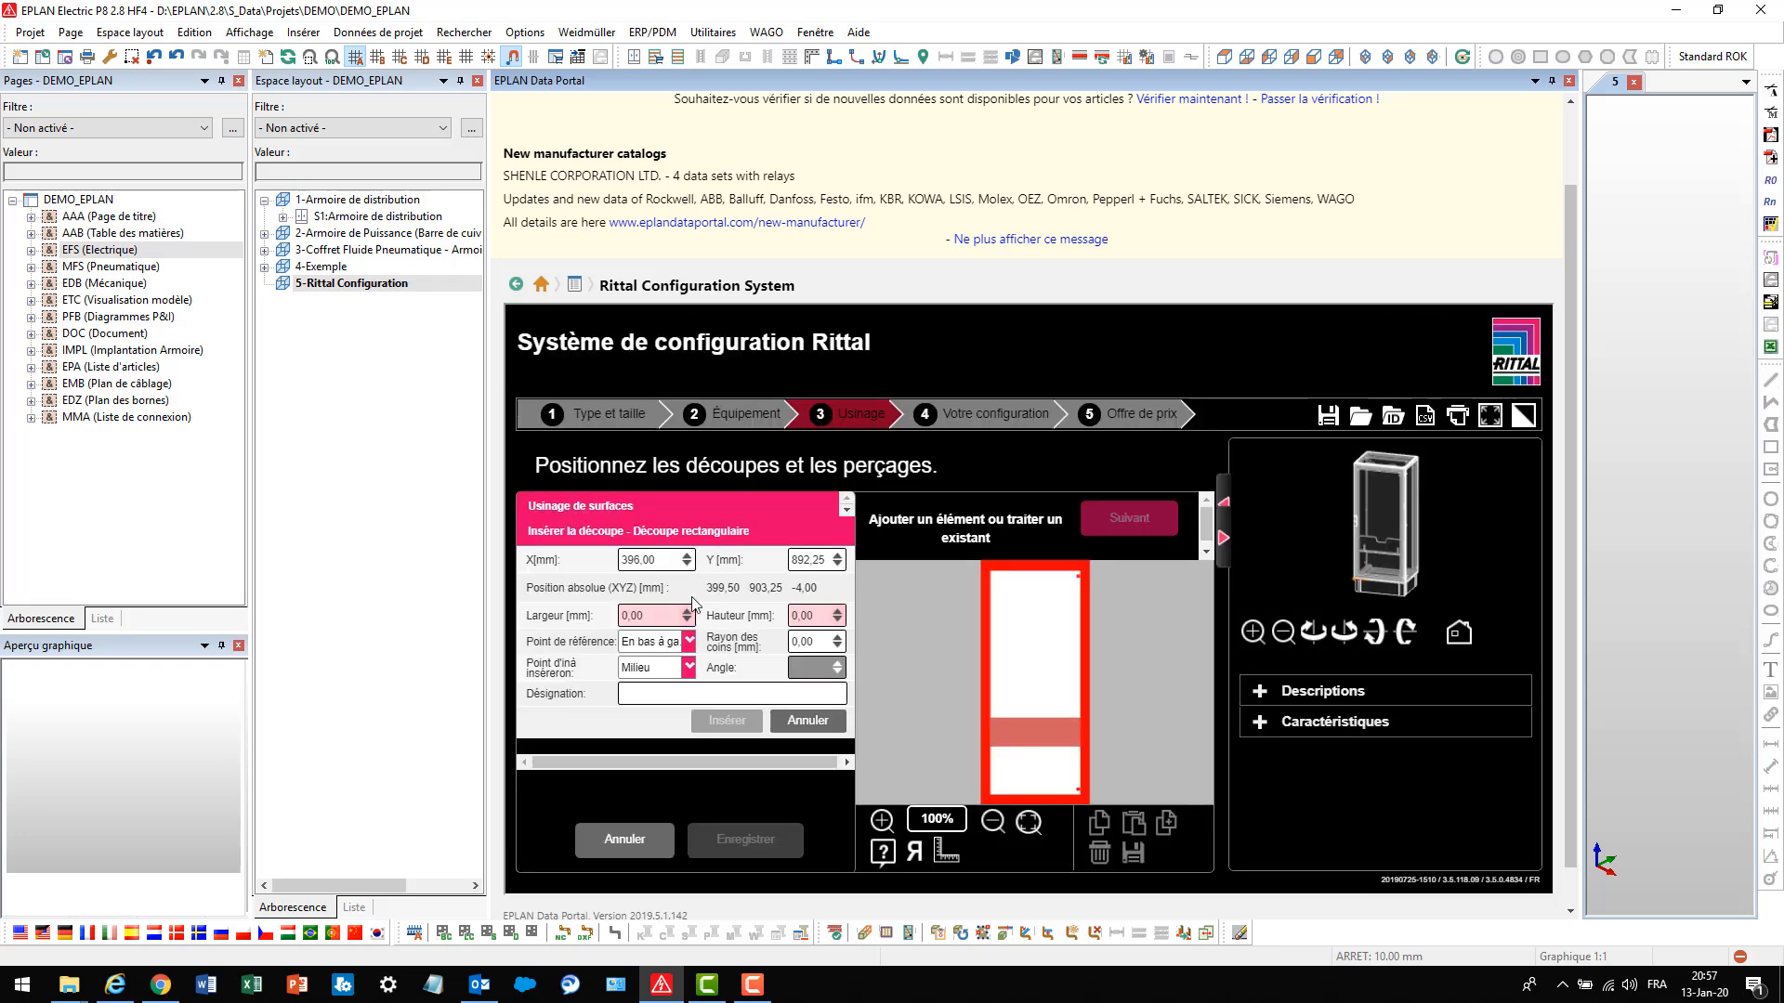
left_click(1020, 627)
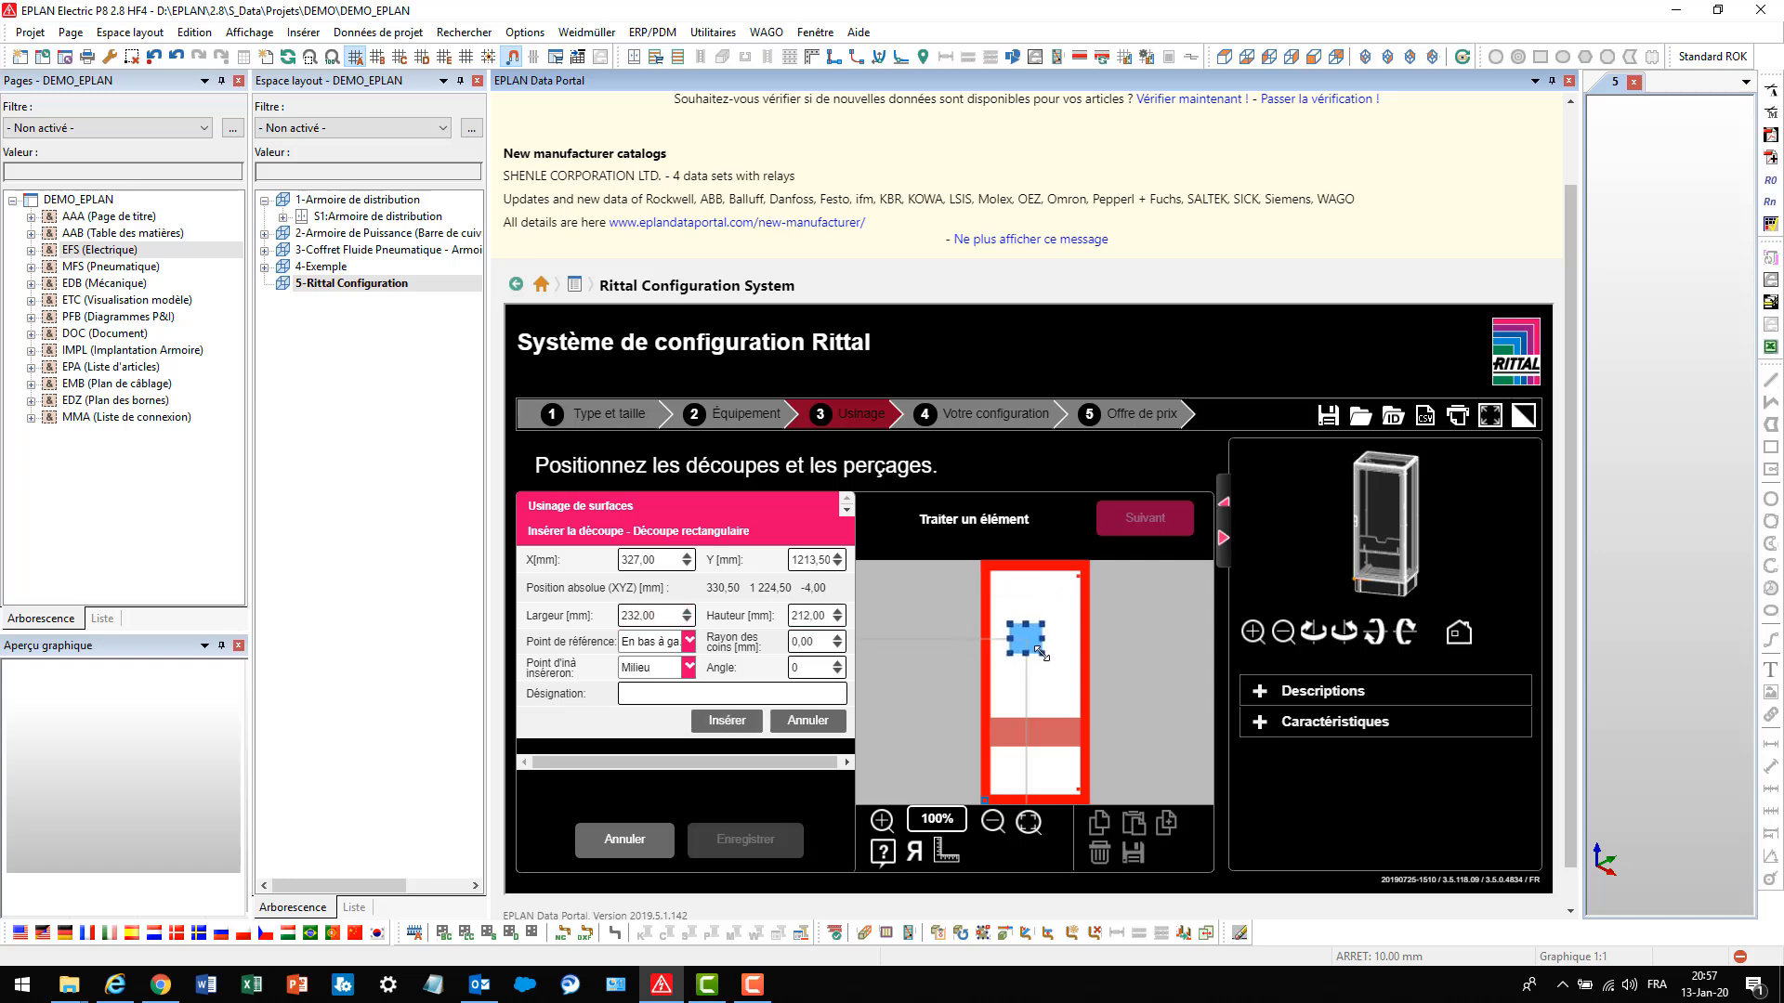
mouse_move(1040, 659)
left_mouse_down()
mouse_move(1031, 615)
mouse_move(1040, 641)
left_mouse_up()
left_click(1029, 648)
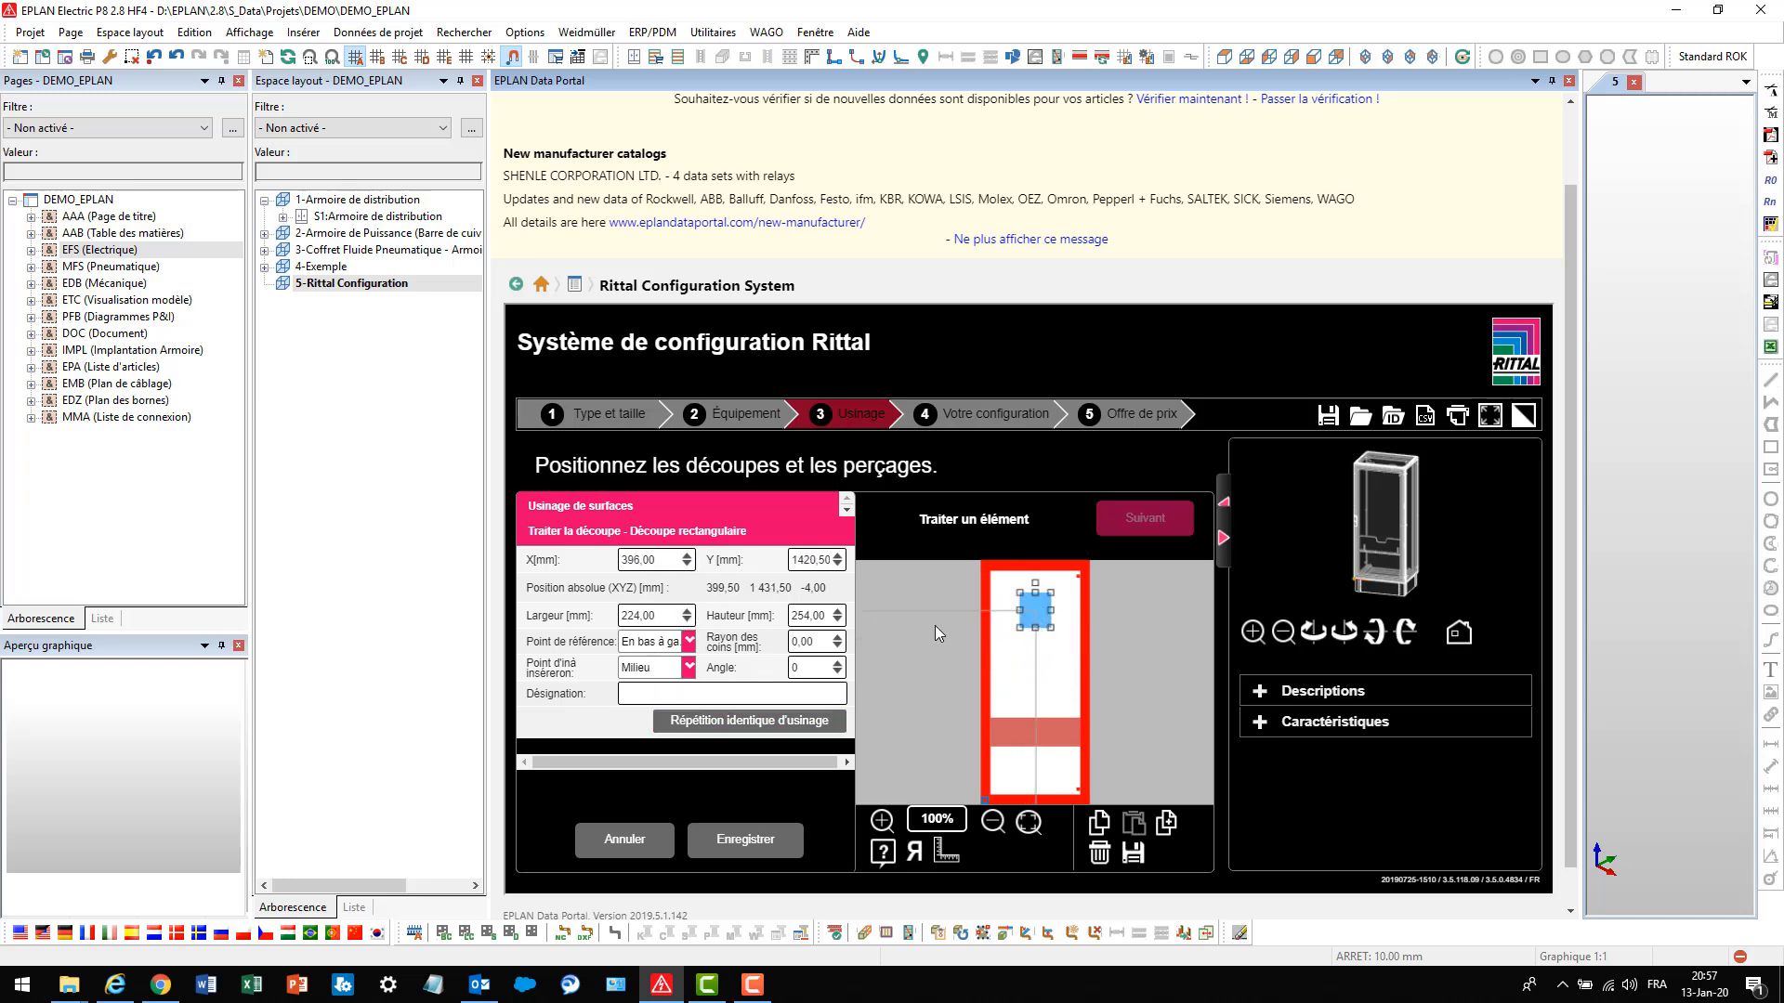
left_click_drag(1036, 615, 1032, 604)
left_click(721, 839)
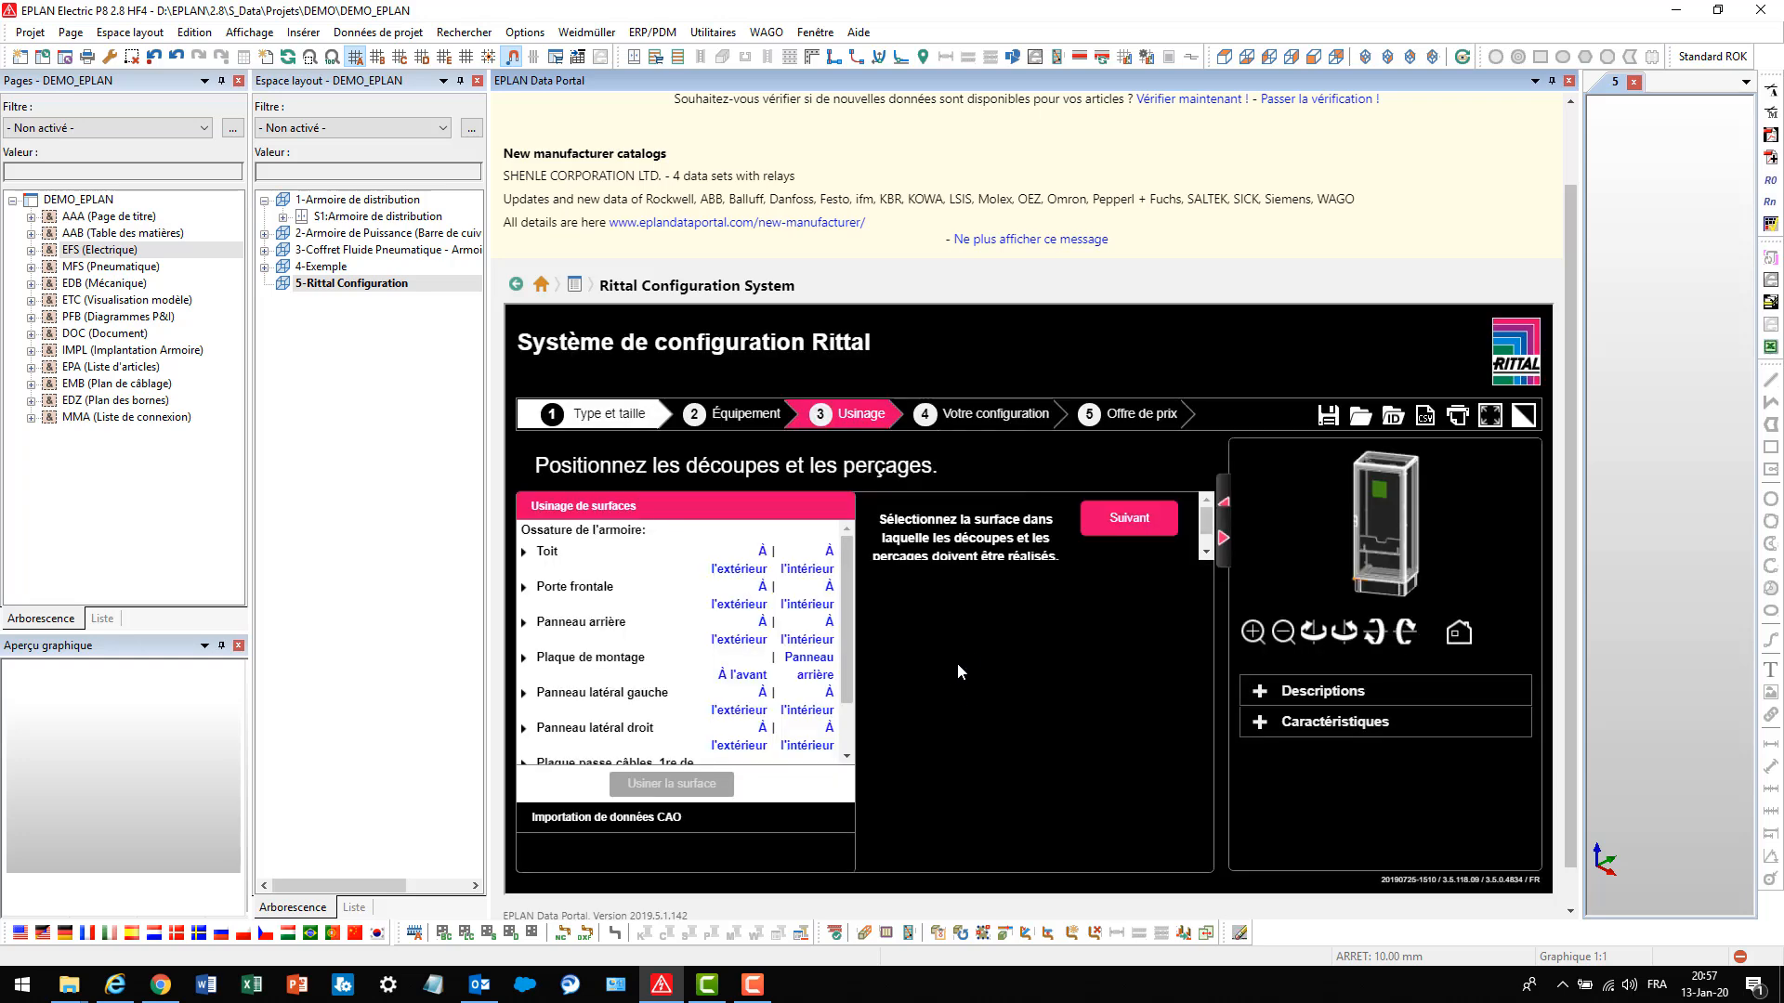
Advance to the Votre configuration stage and review the enclosure, equipment, machining and certification sections
left_click(1117, 522)
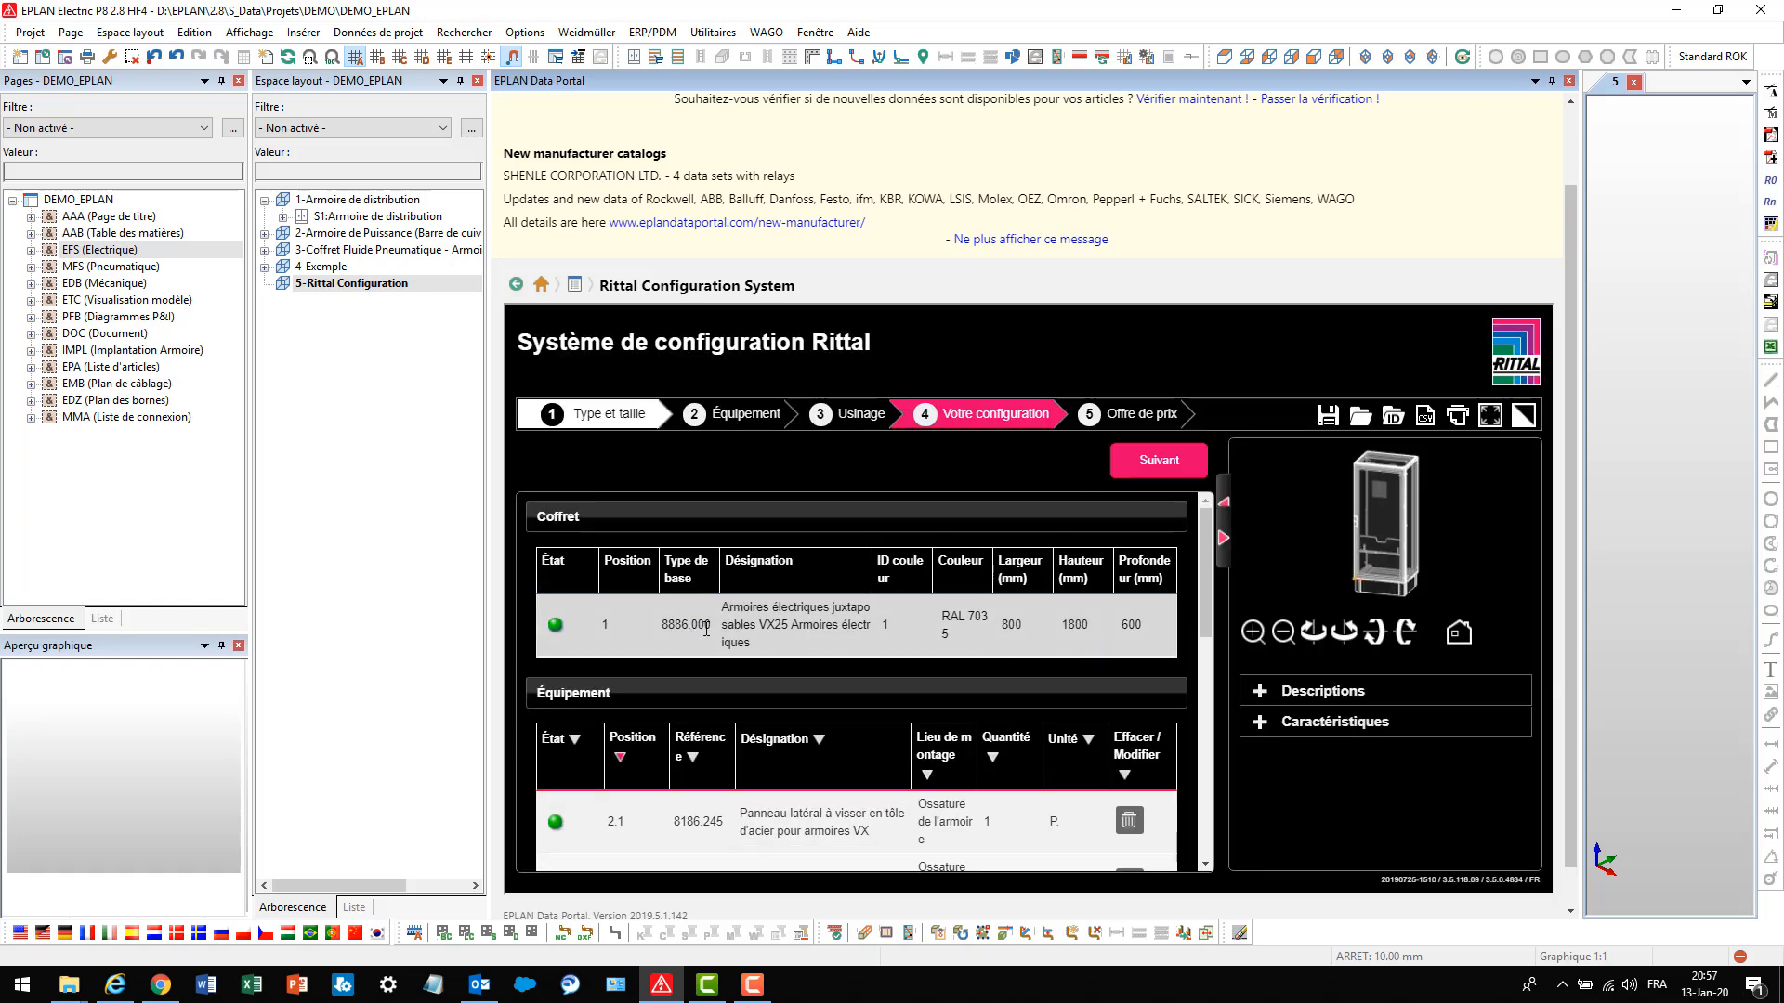
scroll(706, 629, "down", 5)
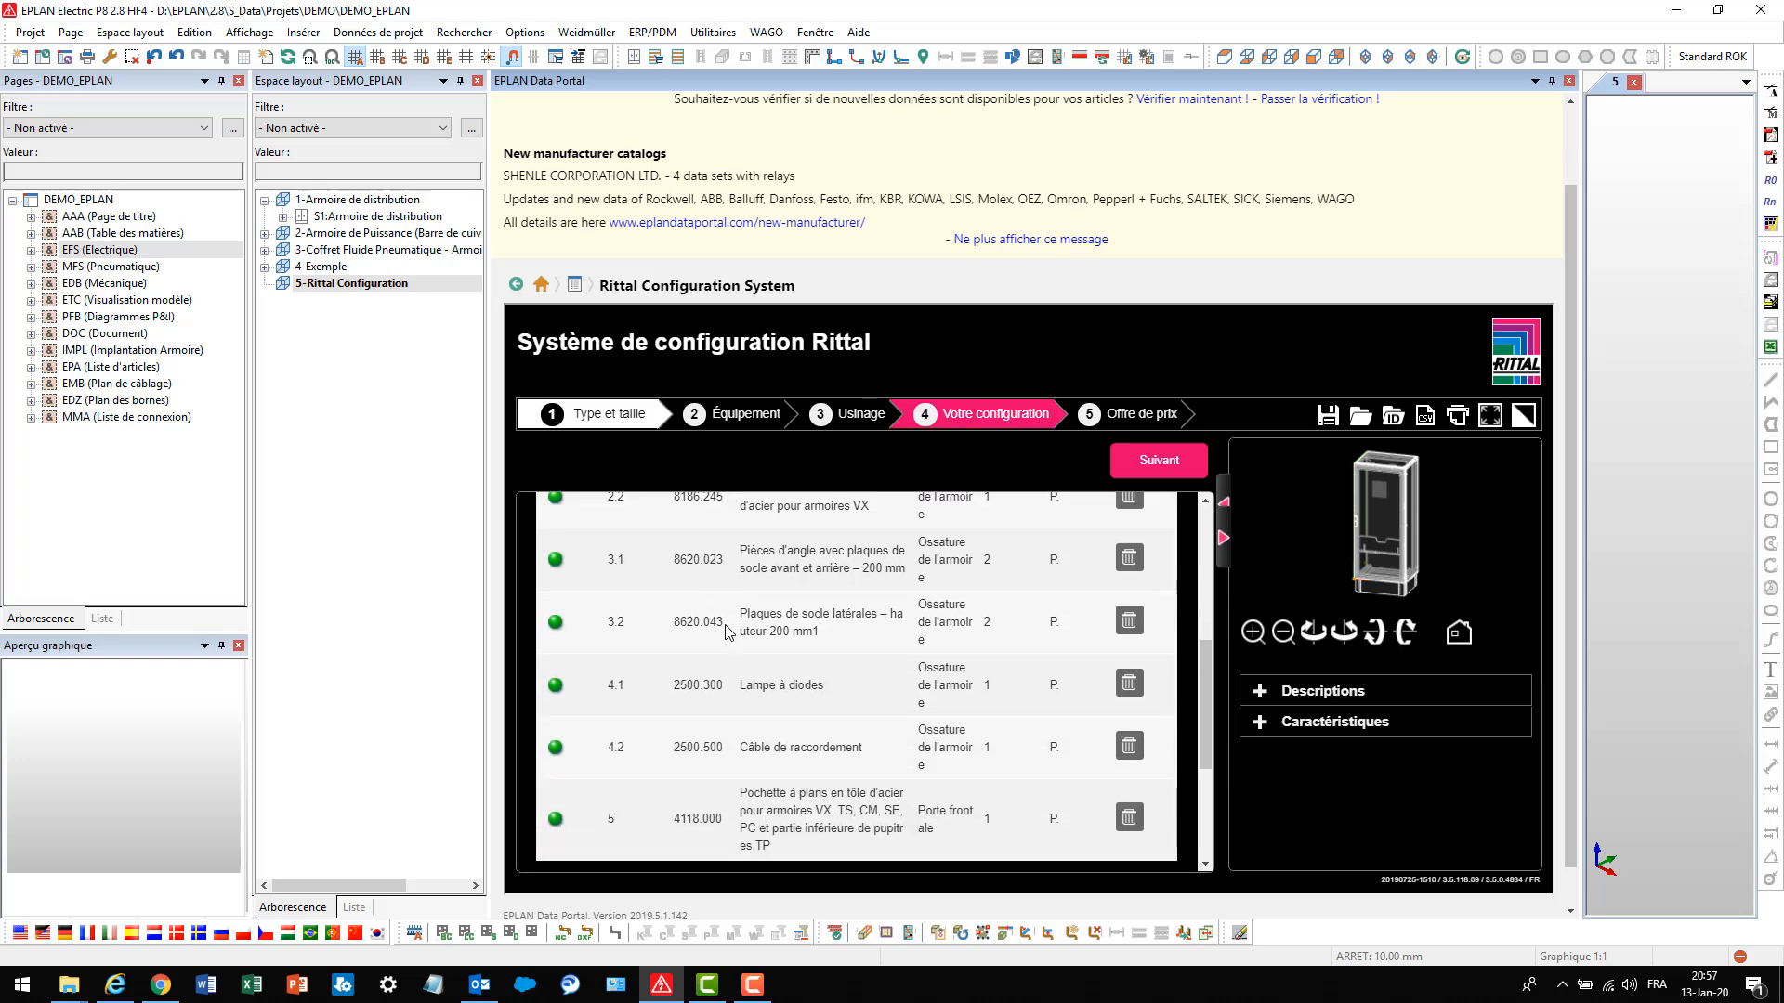
scroll(734, 633, "down", 5)
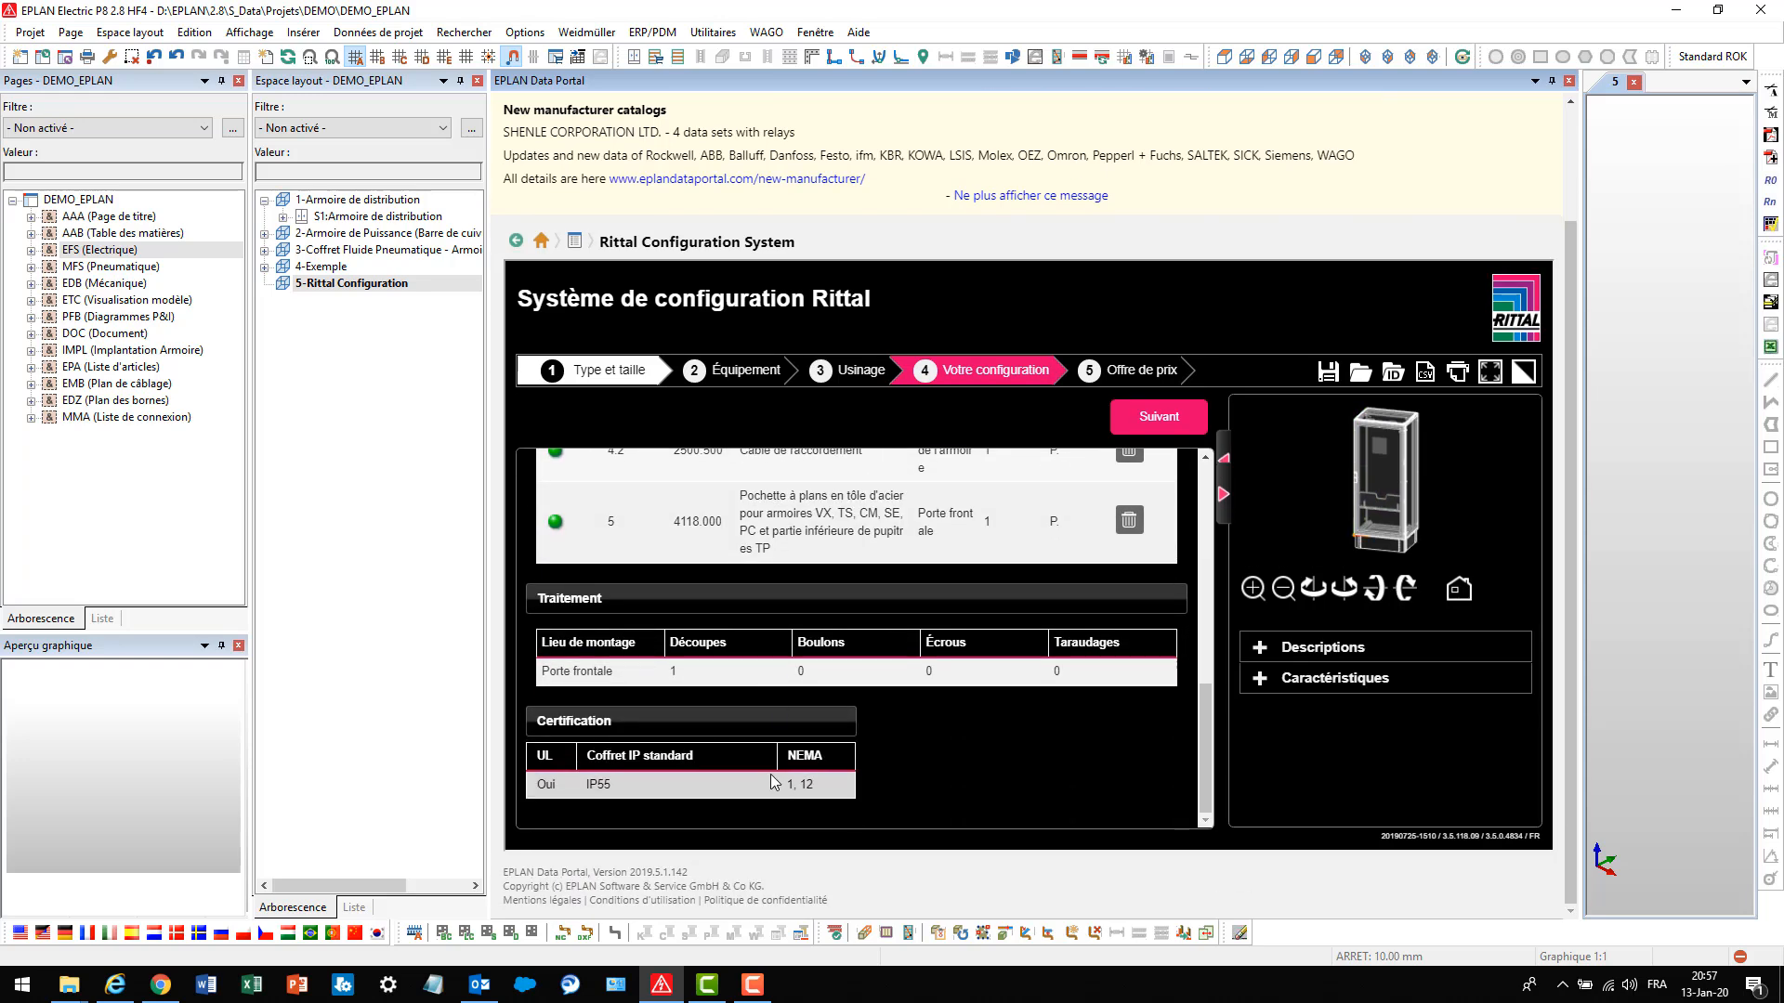
scroll(931, 715, "up", 10)
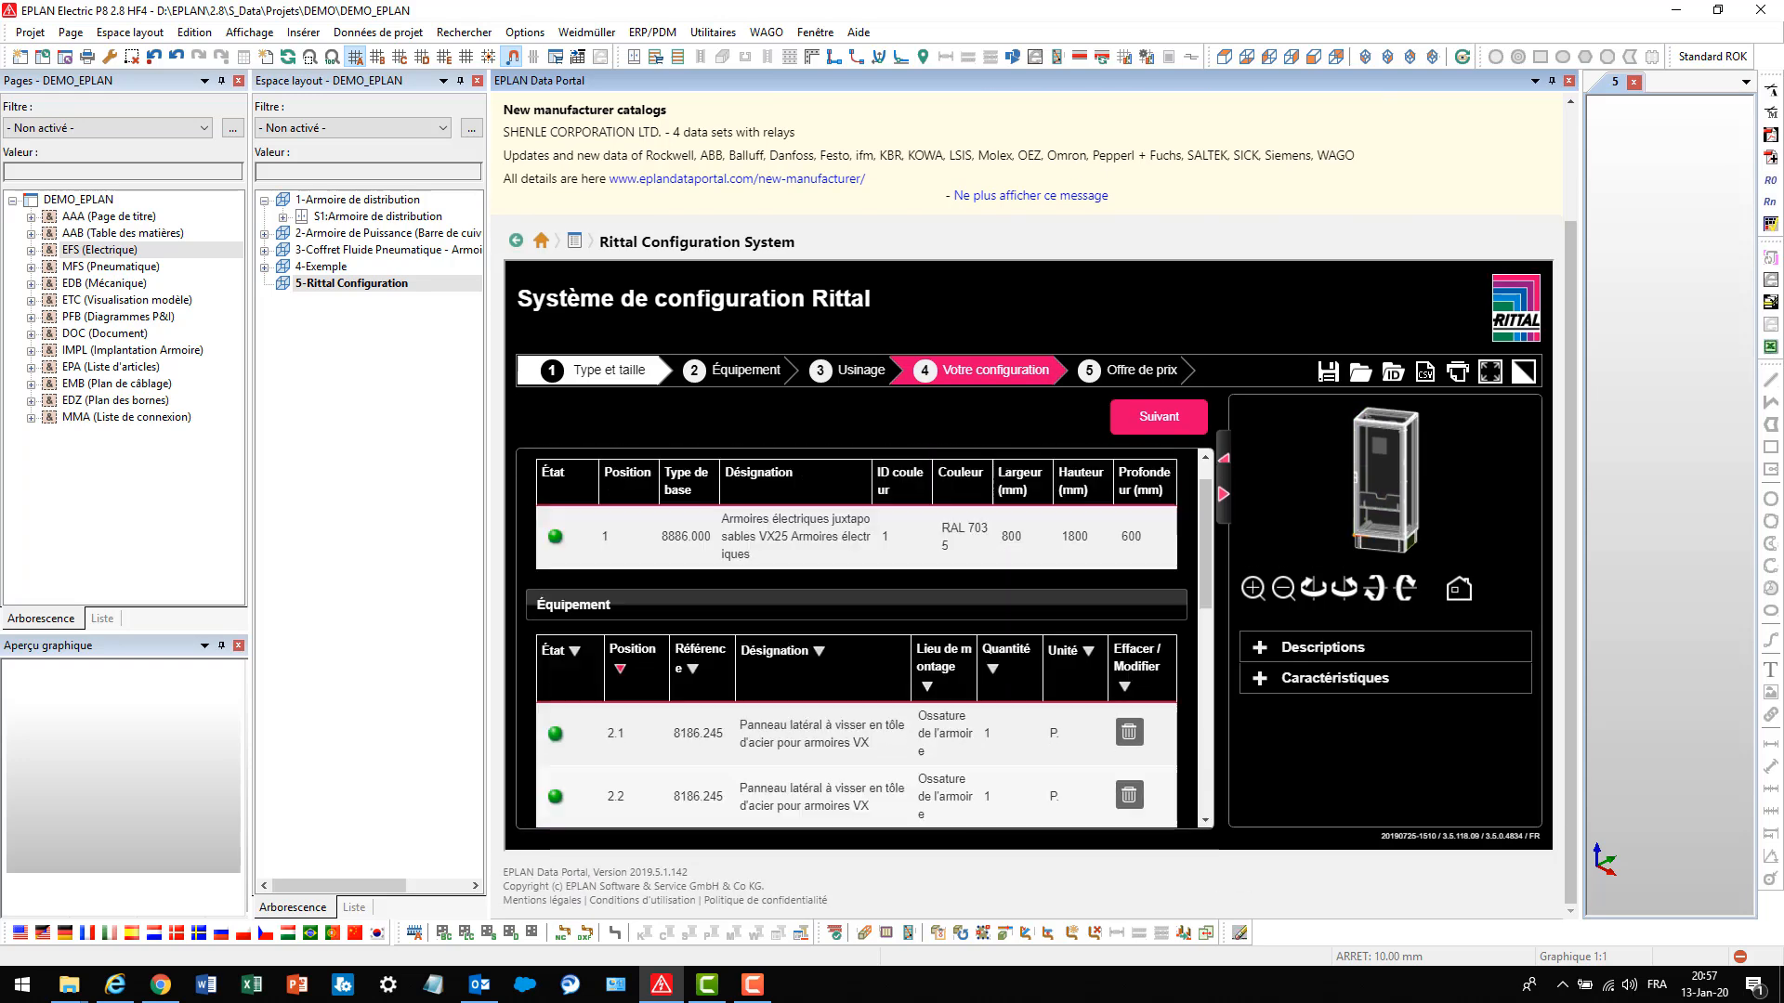
Advance to the Offre de prix stage and review the order overview of the enclosure and its accessories
left_click(1159, 417)
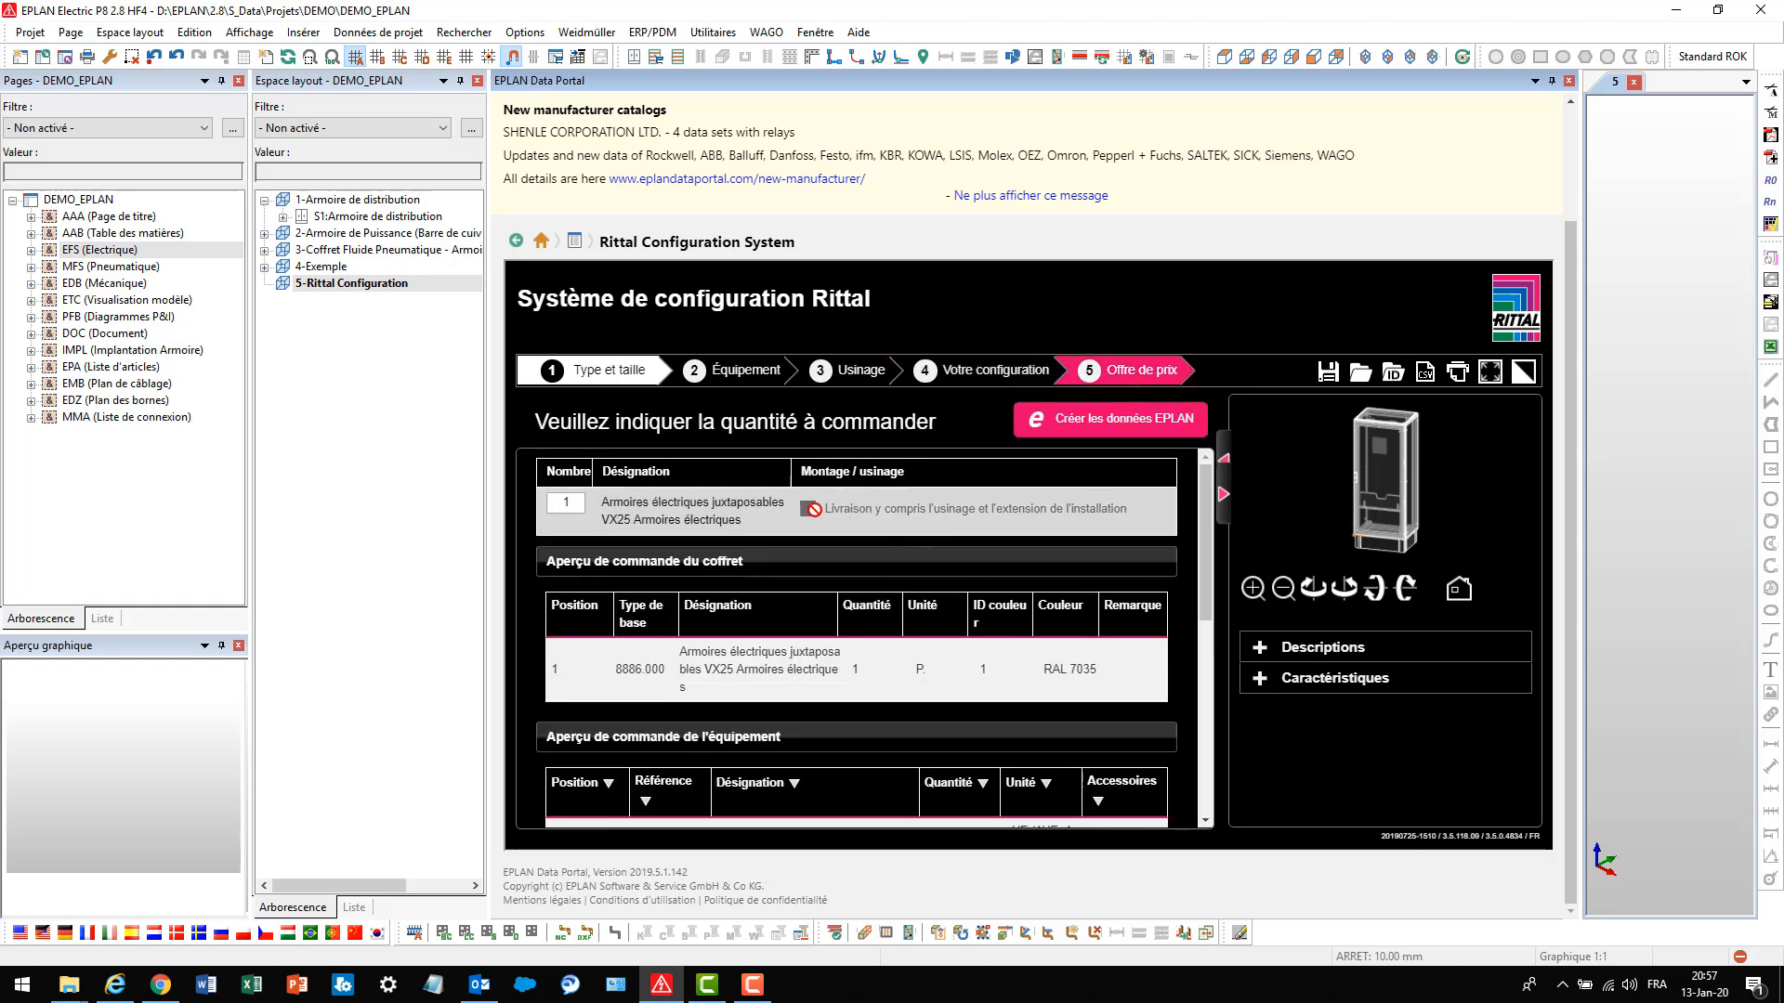
scroll(771, 561, "down", 1)
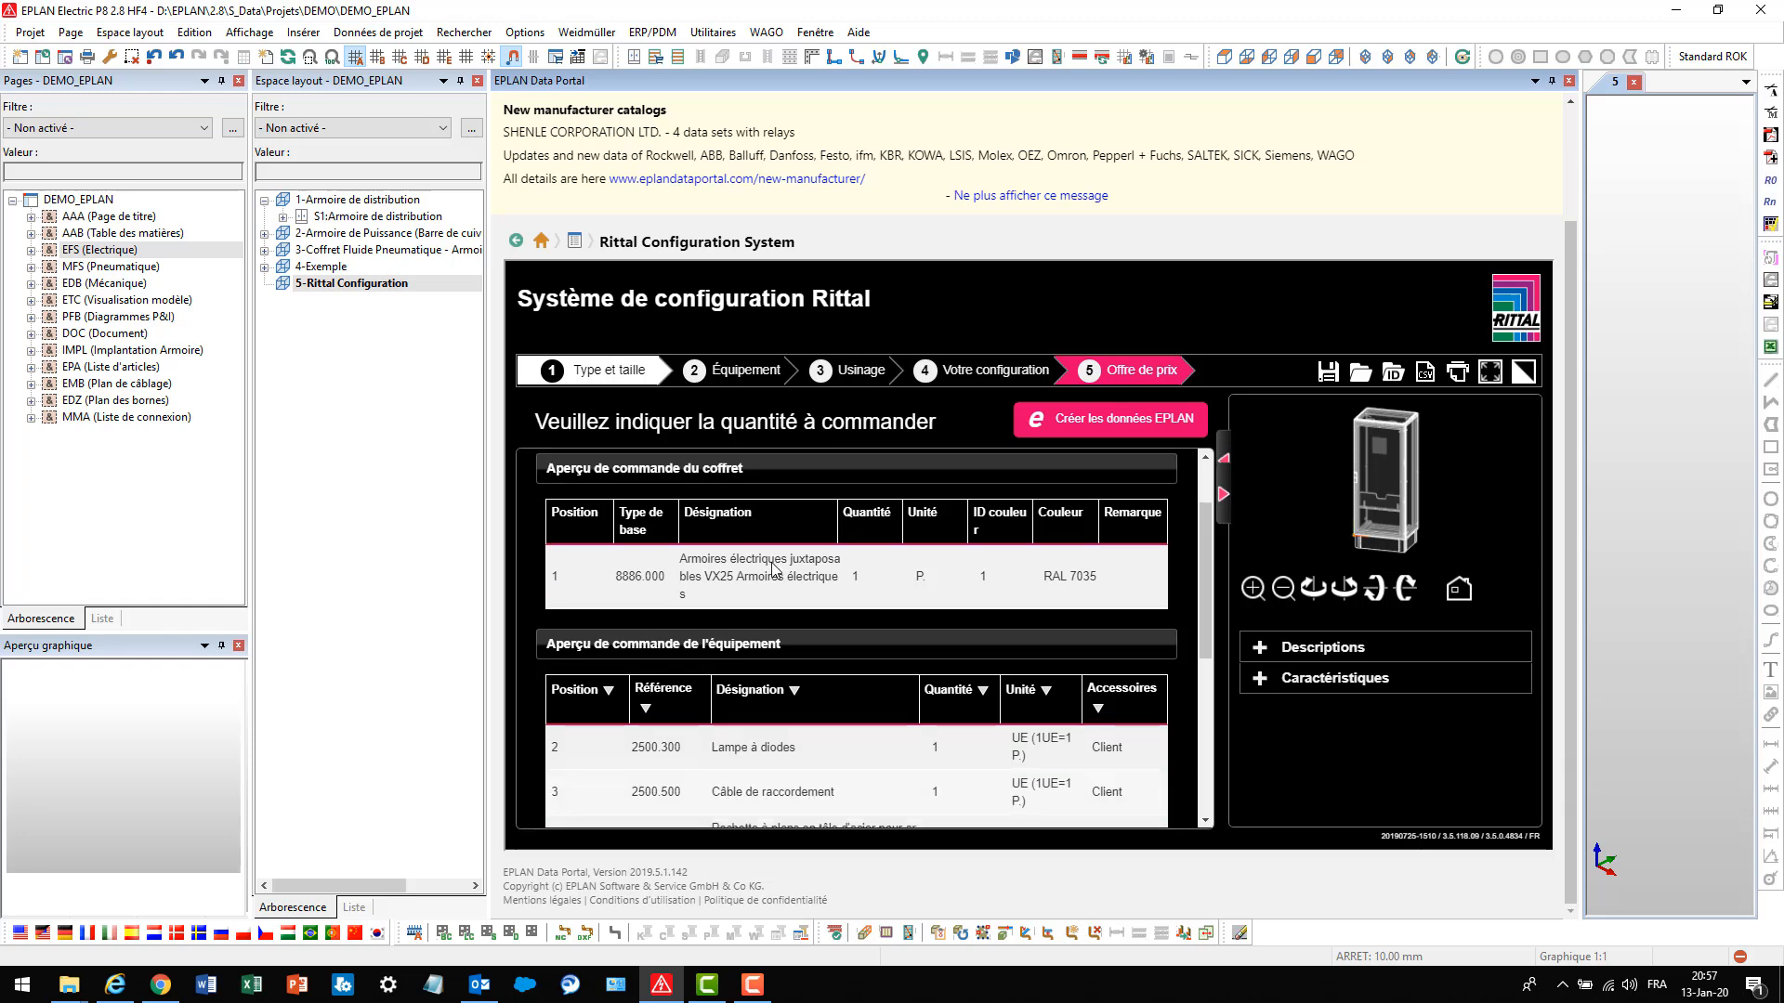
scroll(771, 561, "down", 3)
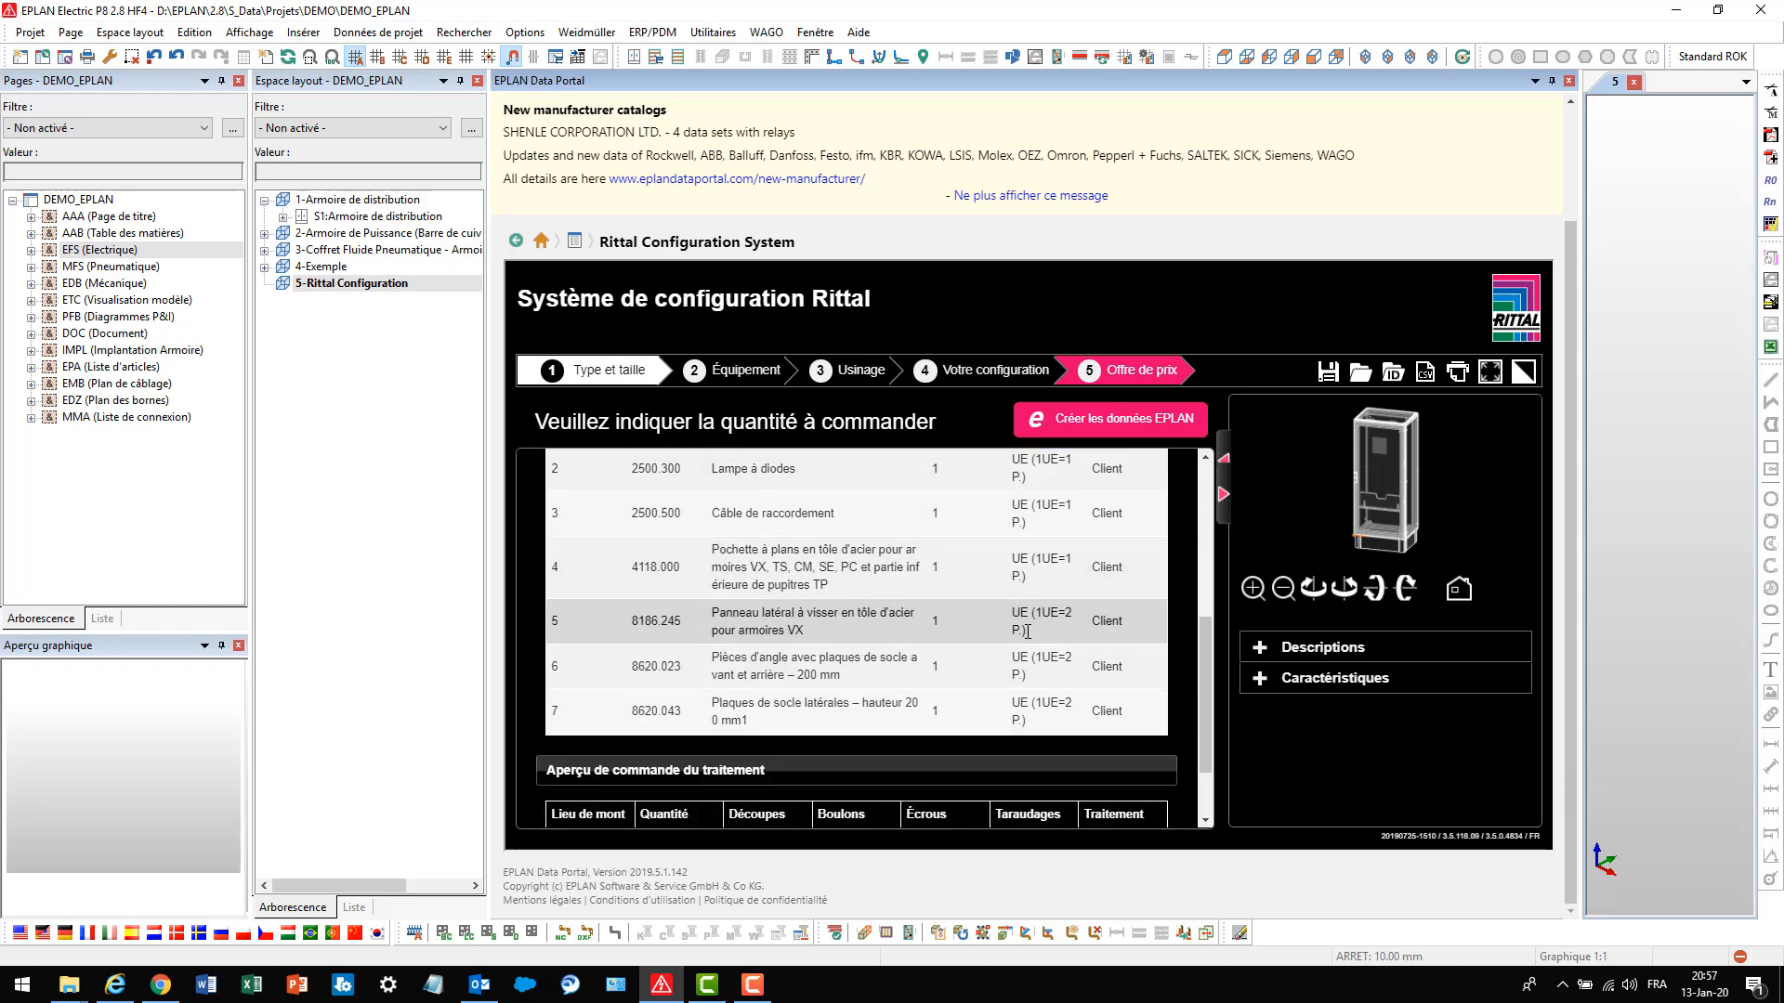
scroll(1039, 487, "up", 6)
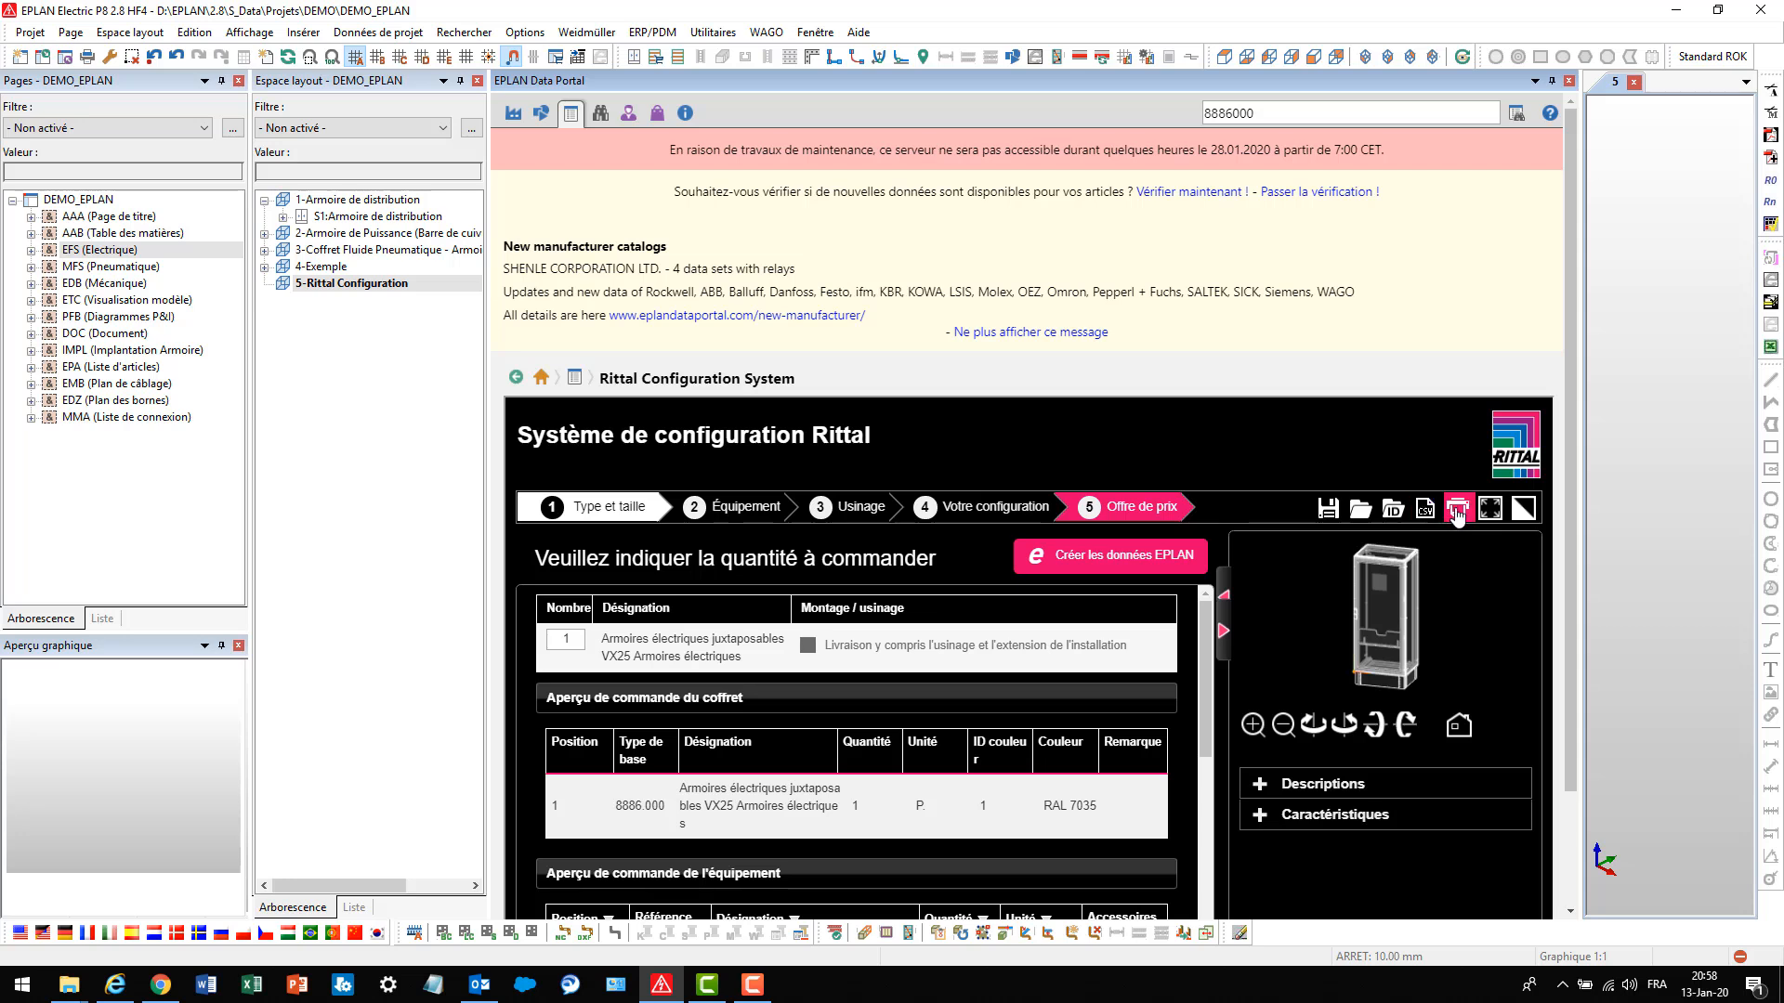
Generate the EPLAN data from the configuration, accept closing the configurator, and narrow the Data Portal pane
left_click(1089, 558)
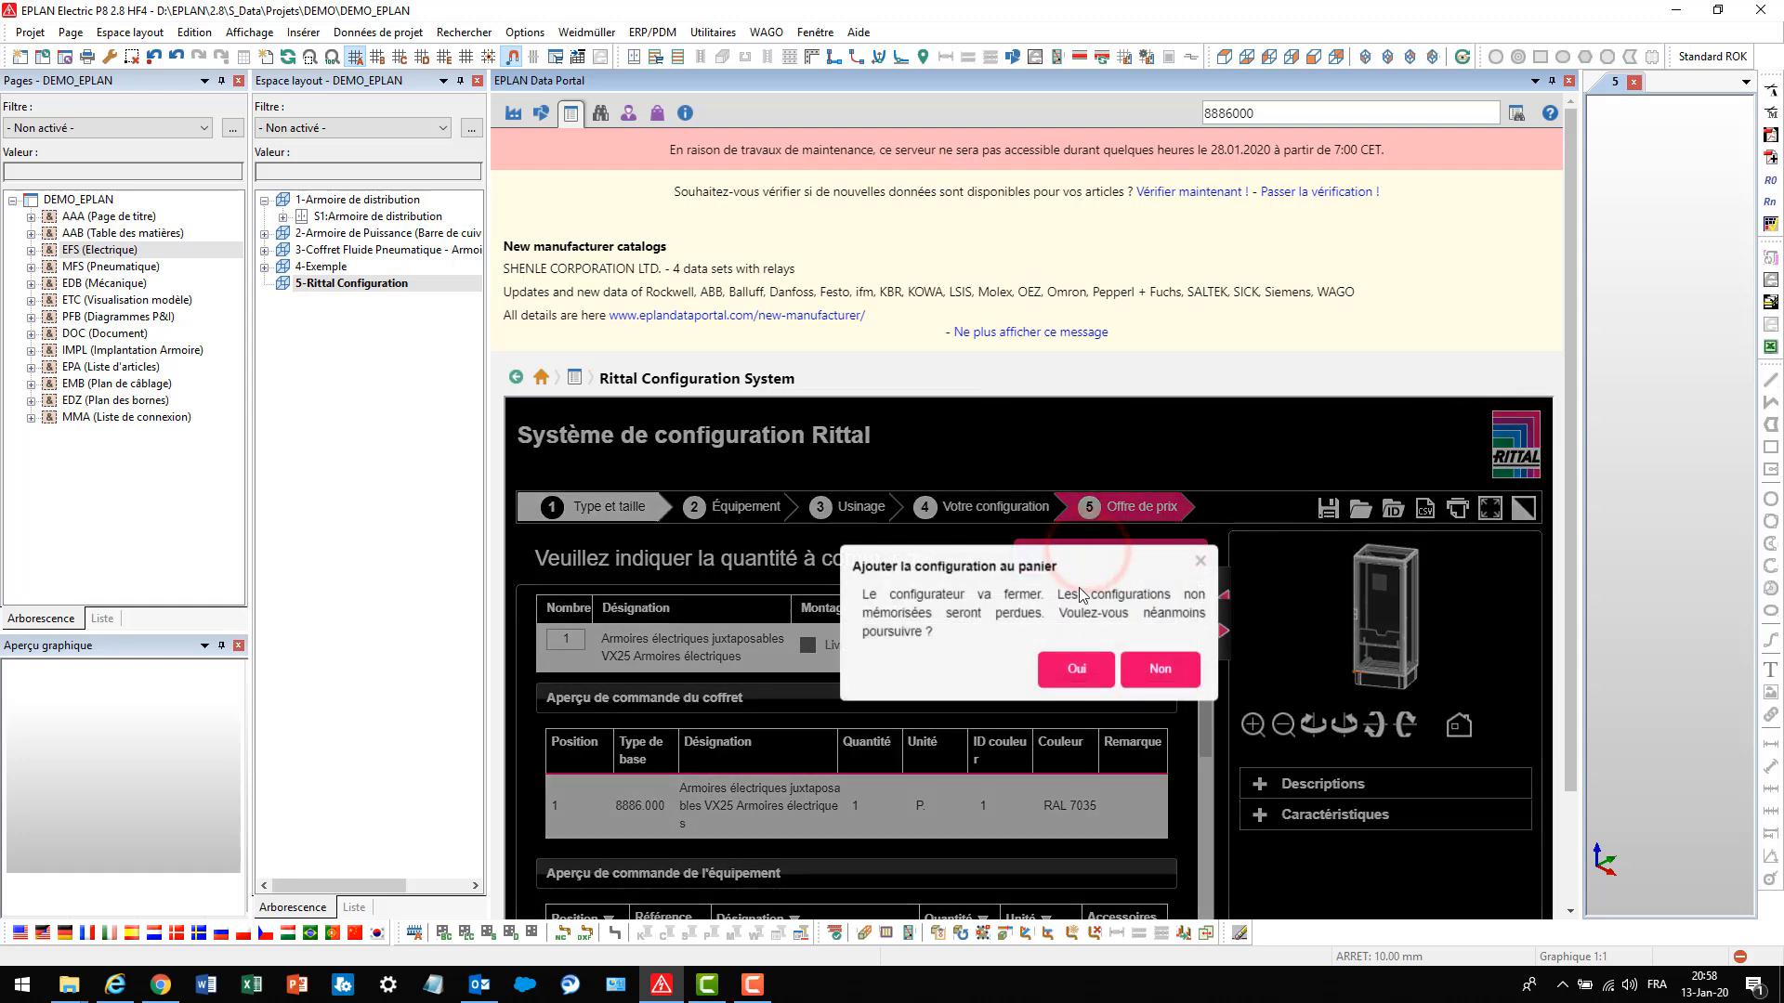
left_click(1075, 672)
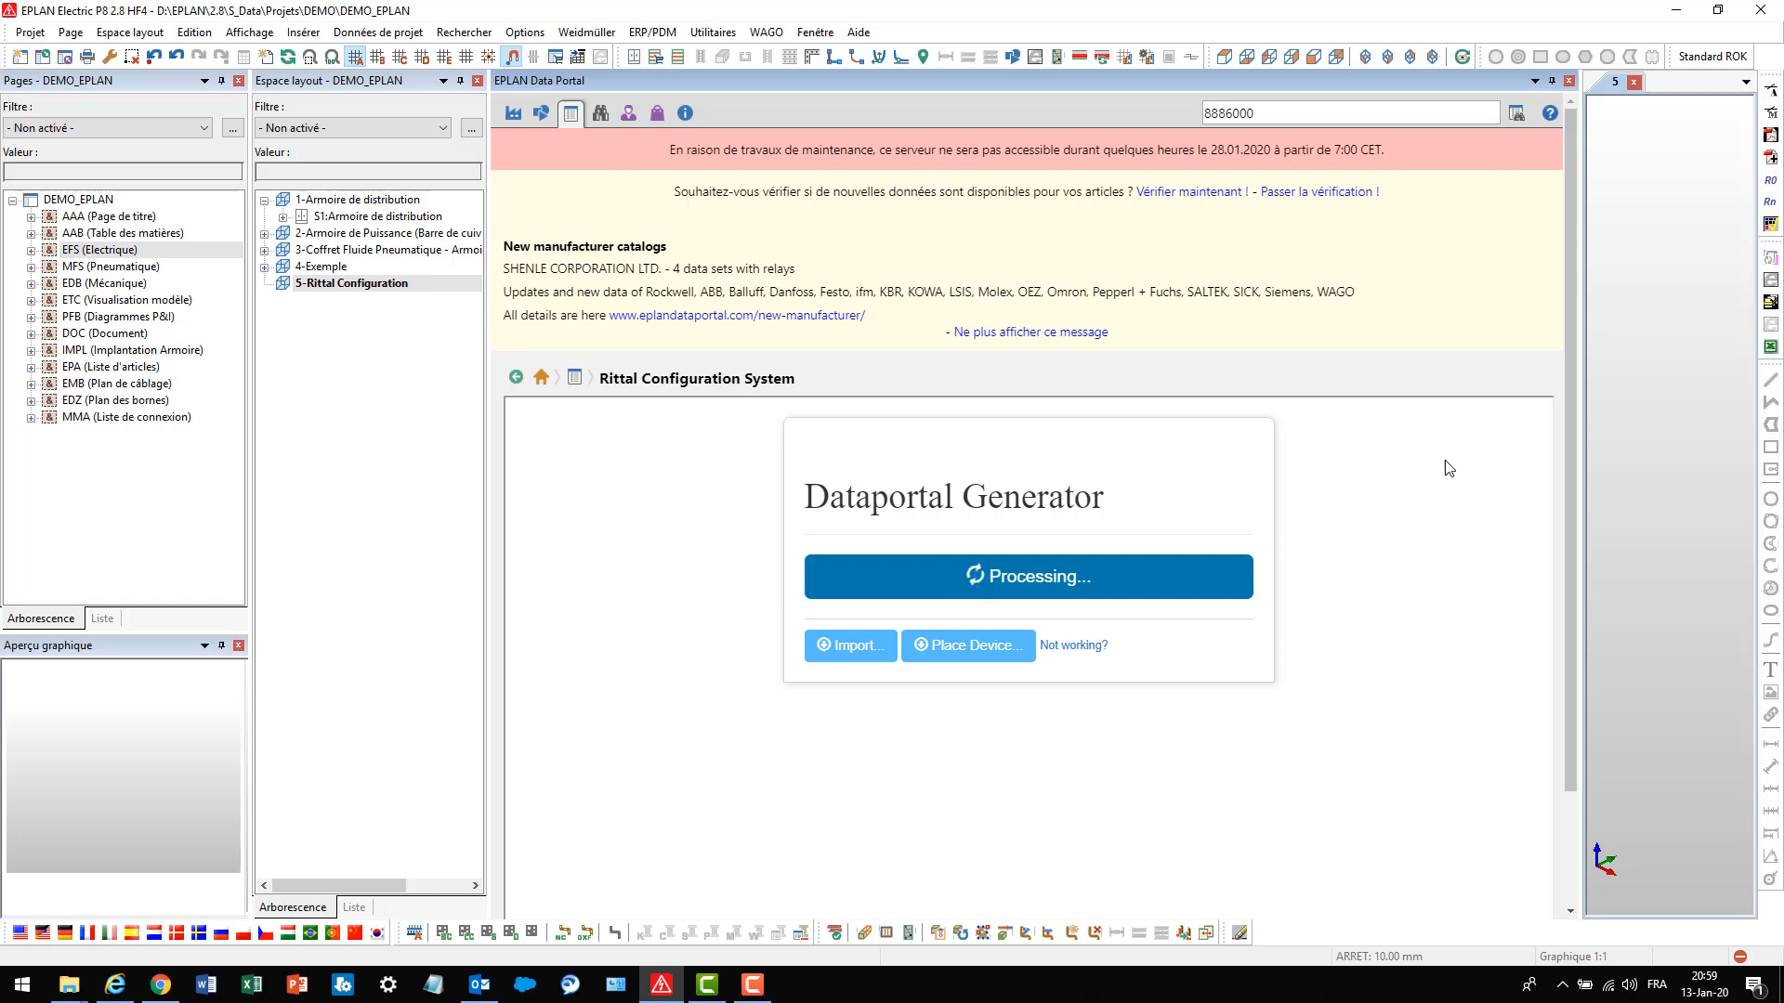
left_click_drag(1579, 466, 1461, 461)
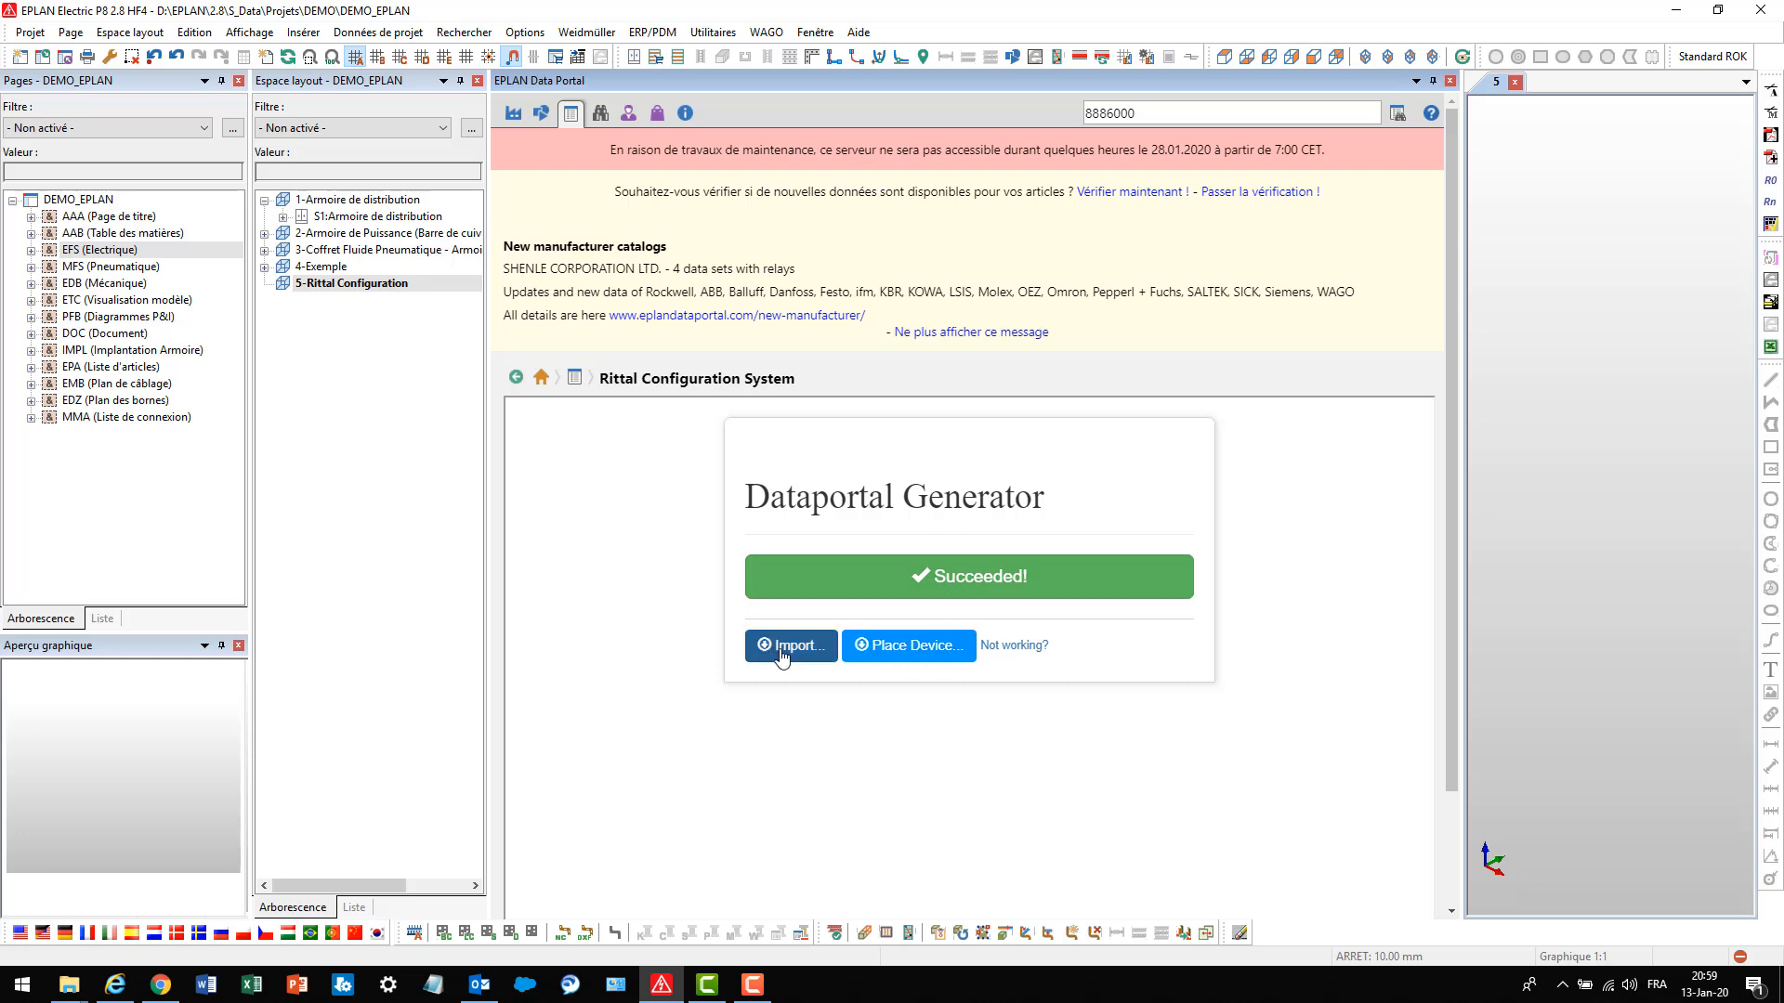
Place the generated enclosure in layout space 5-Rittal Configuration, importing only new records, at about X 760, Y 1870, Z 1360 mm
left_click(912, 653)
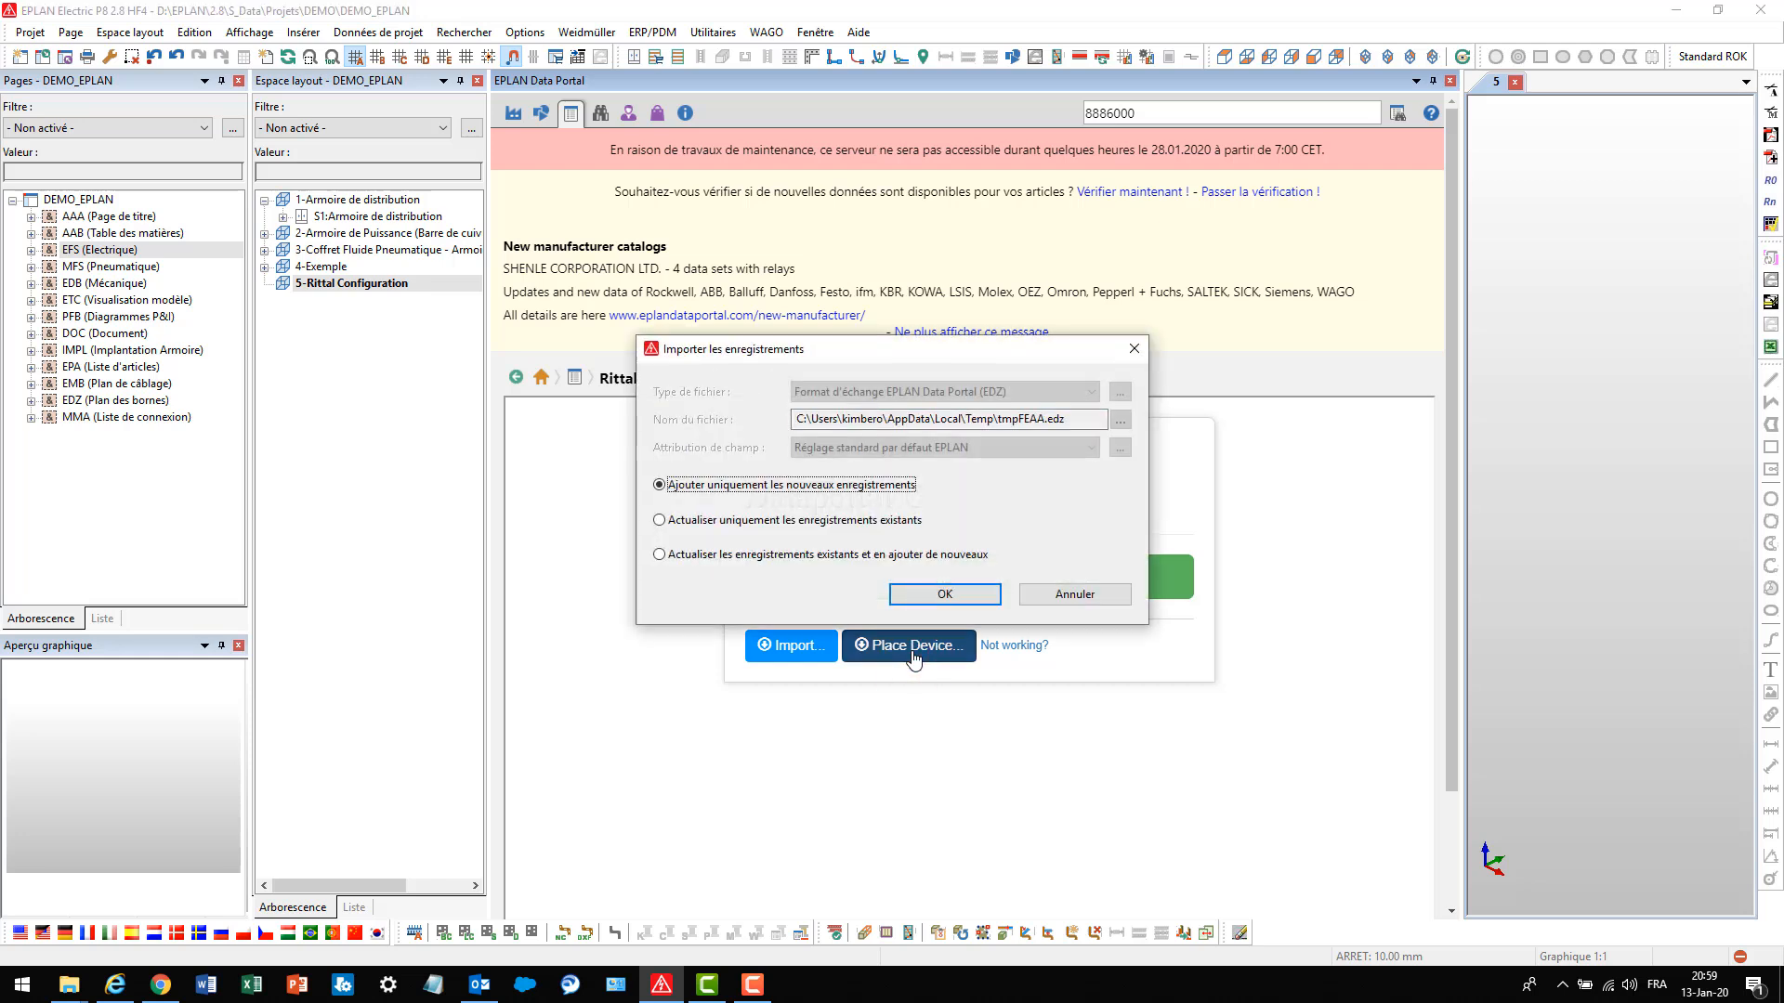
left_click(929, 593)
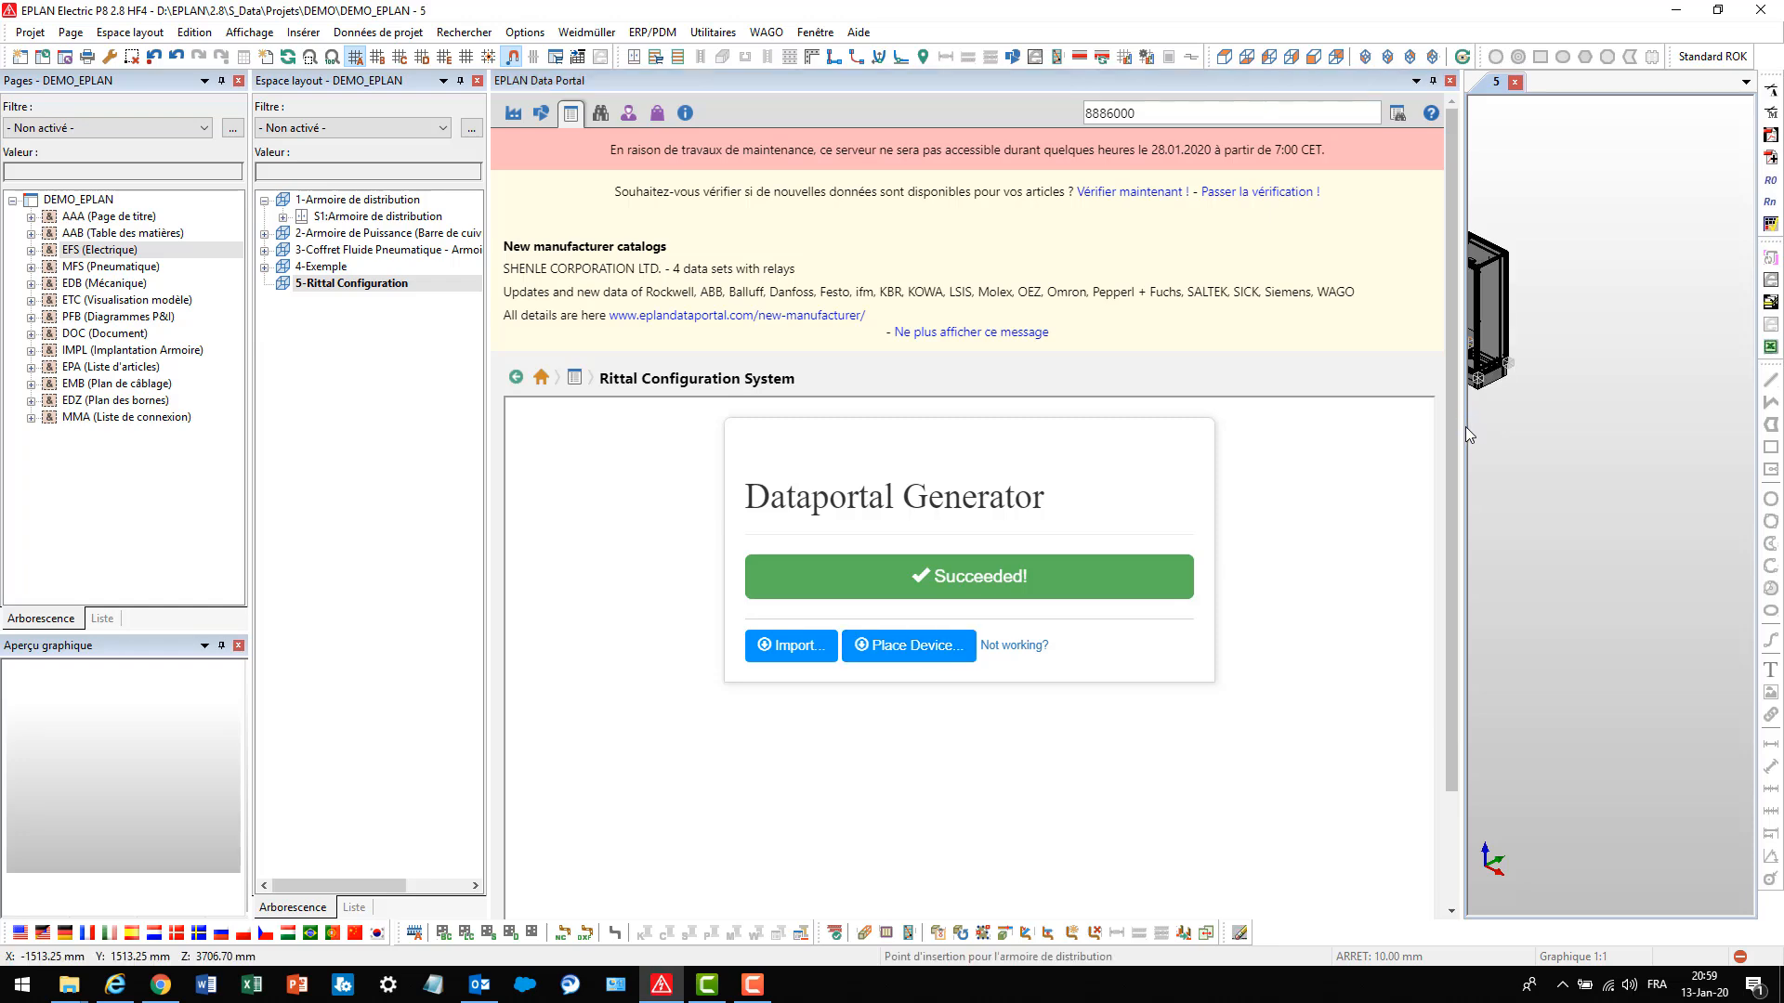
left_click_drag(1461, 431, 1005, 431)
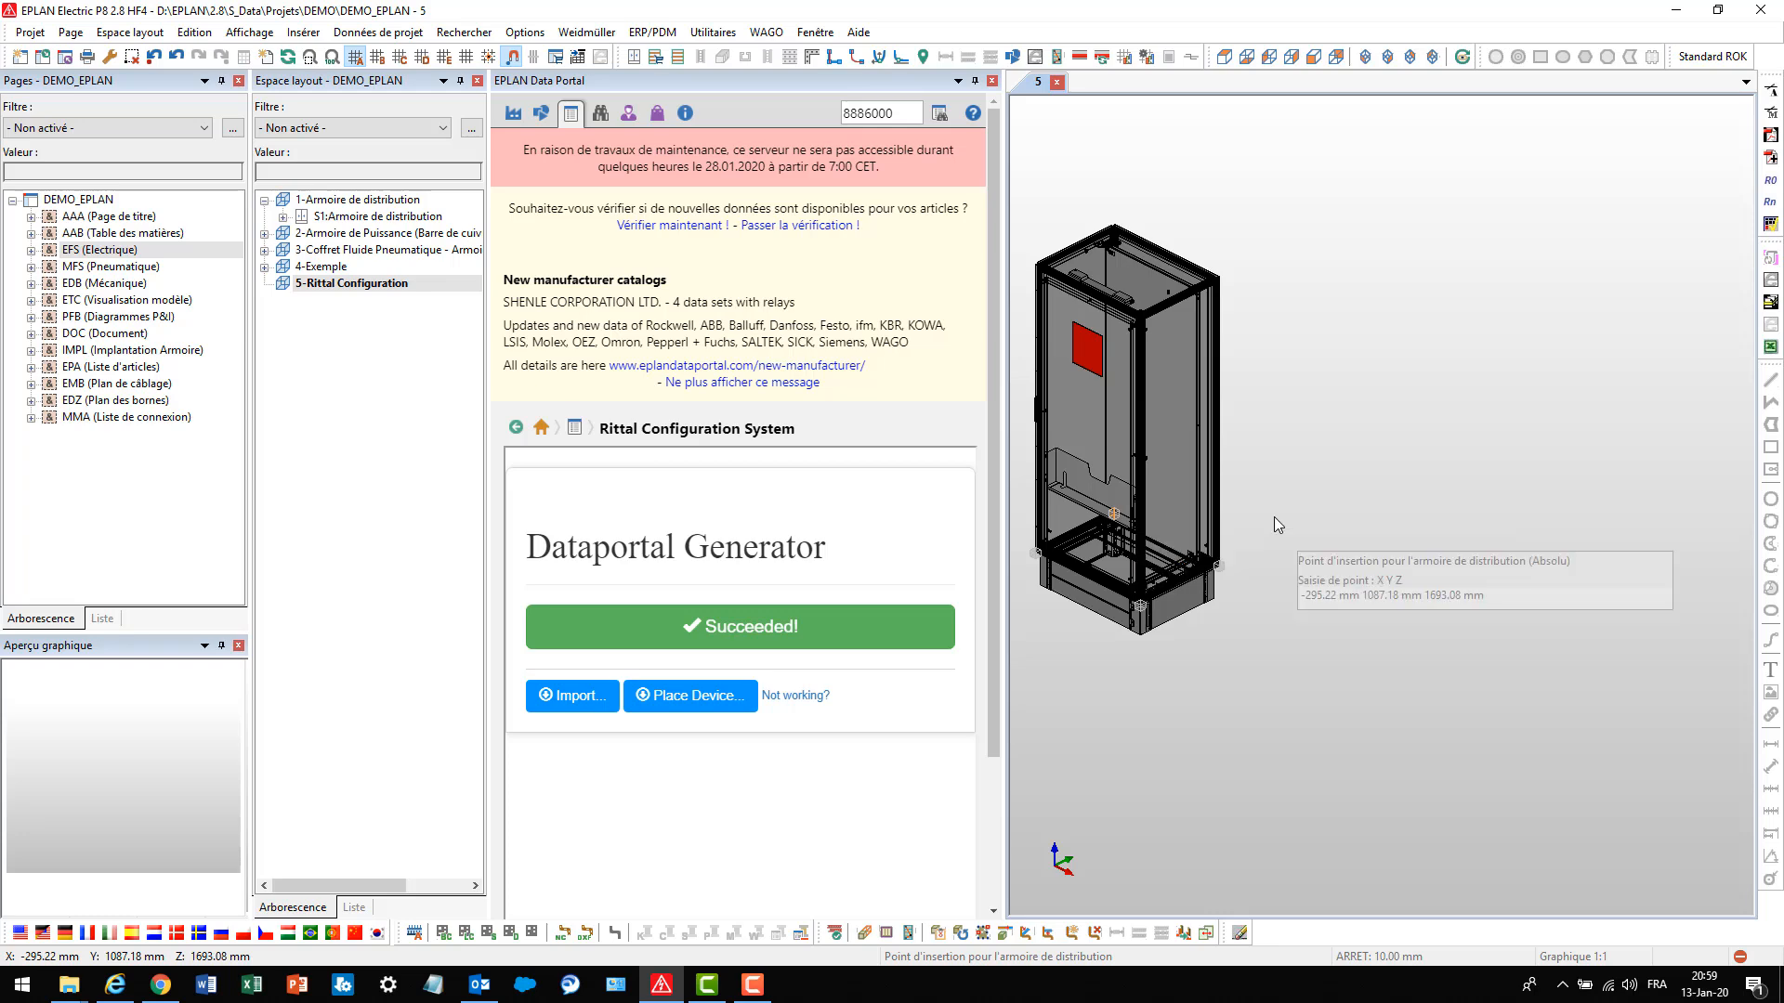
scroll(1301, 585, "up", 3)
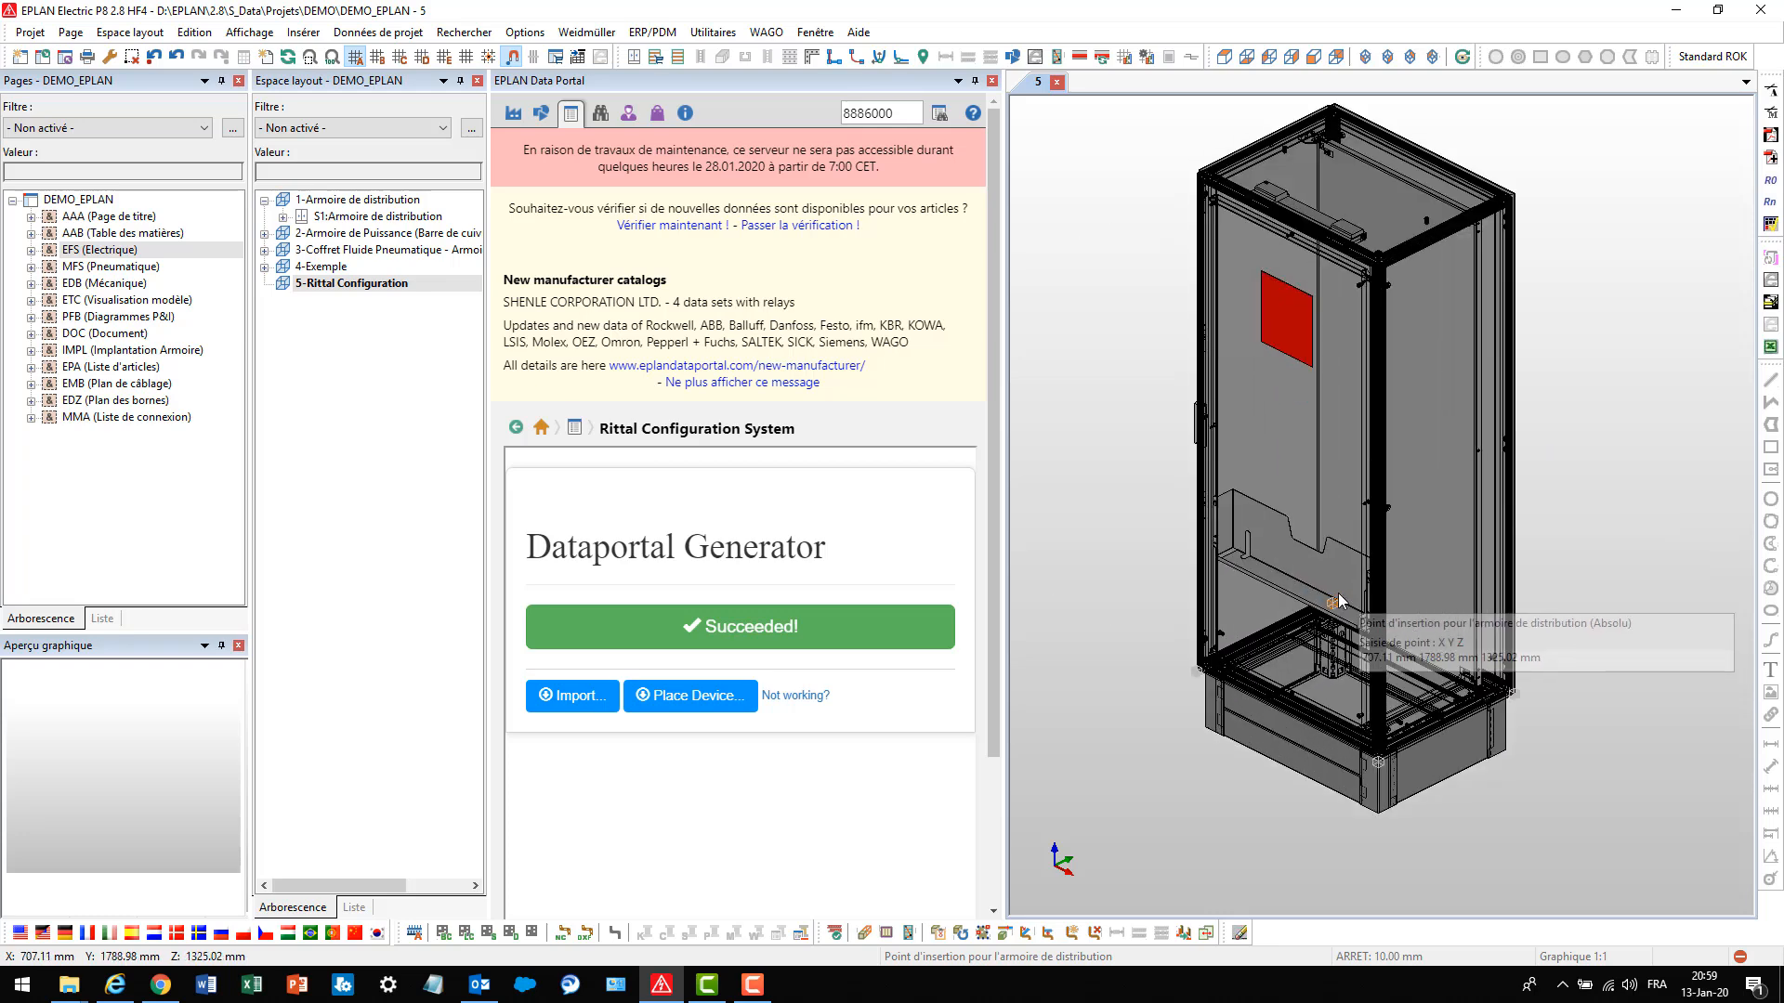
left_click(1357, 593)
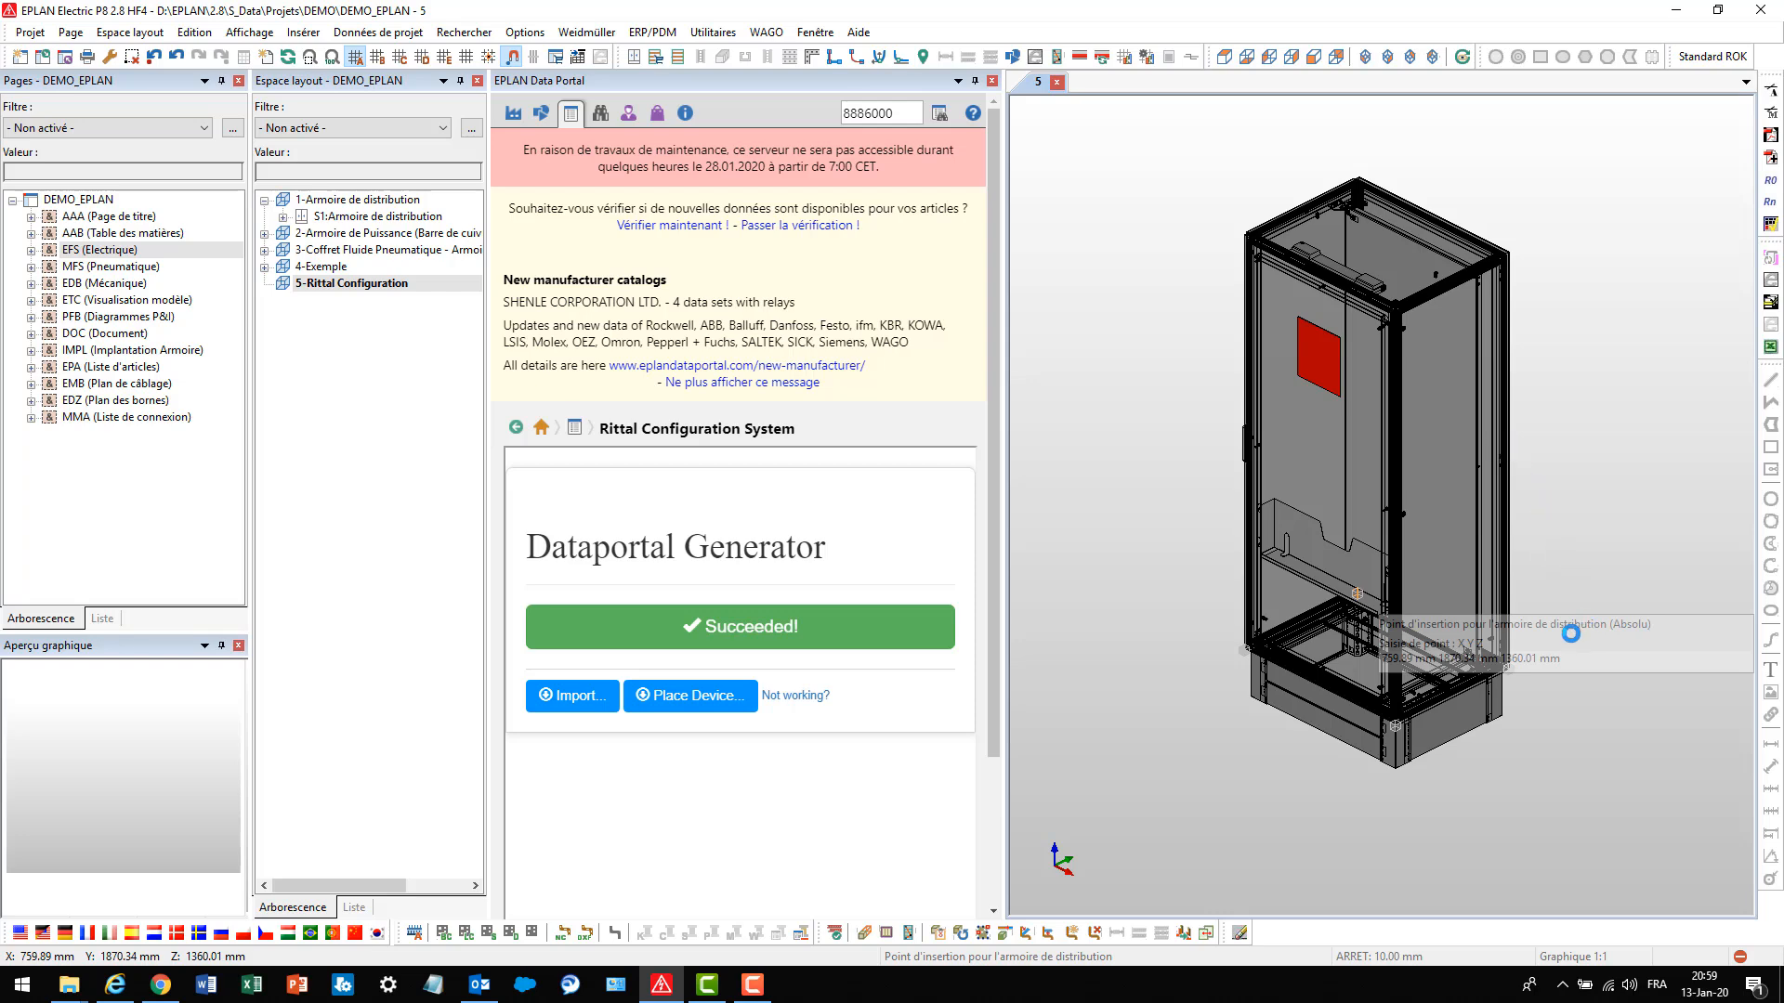
key("Escape")
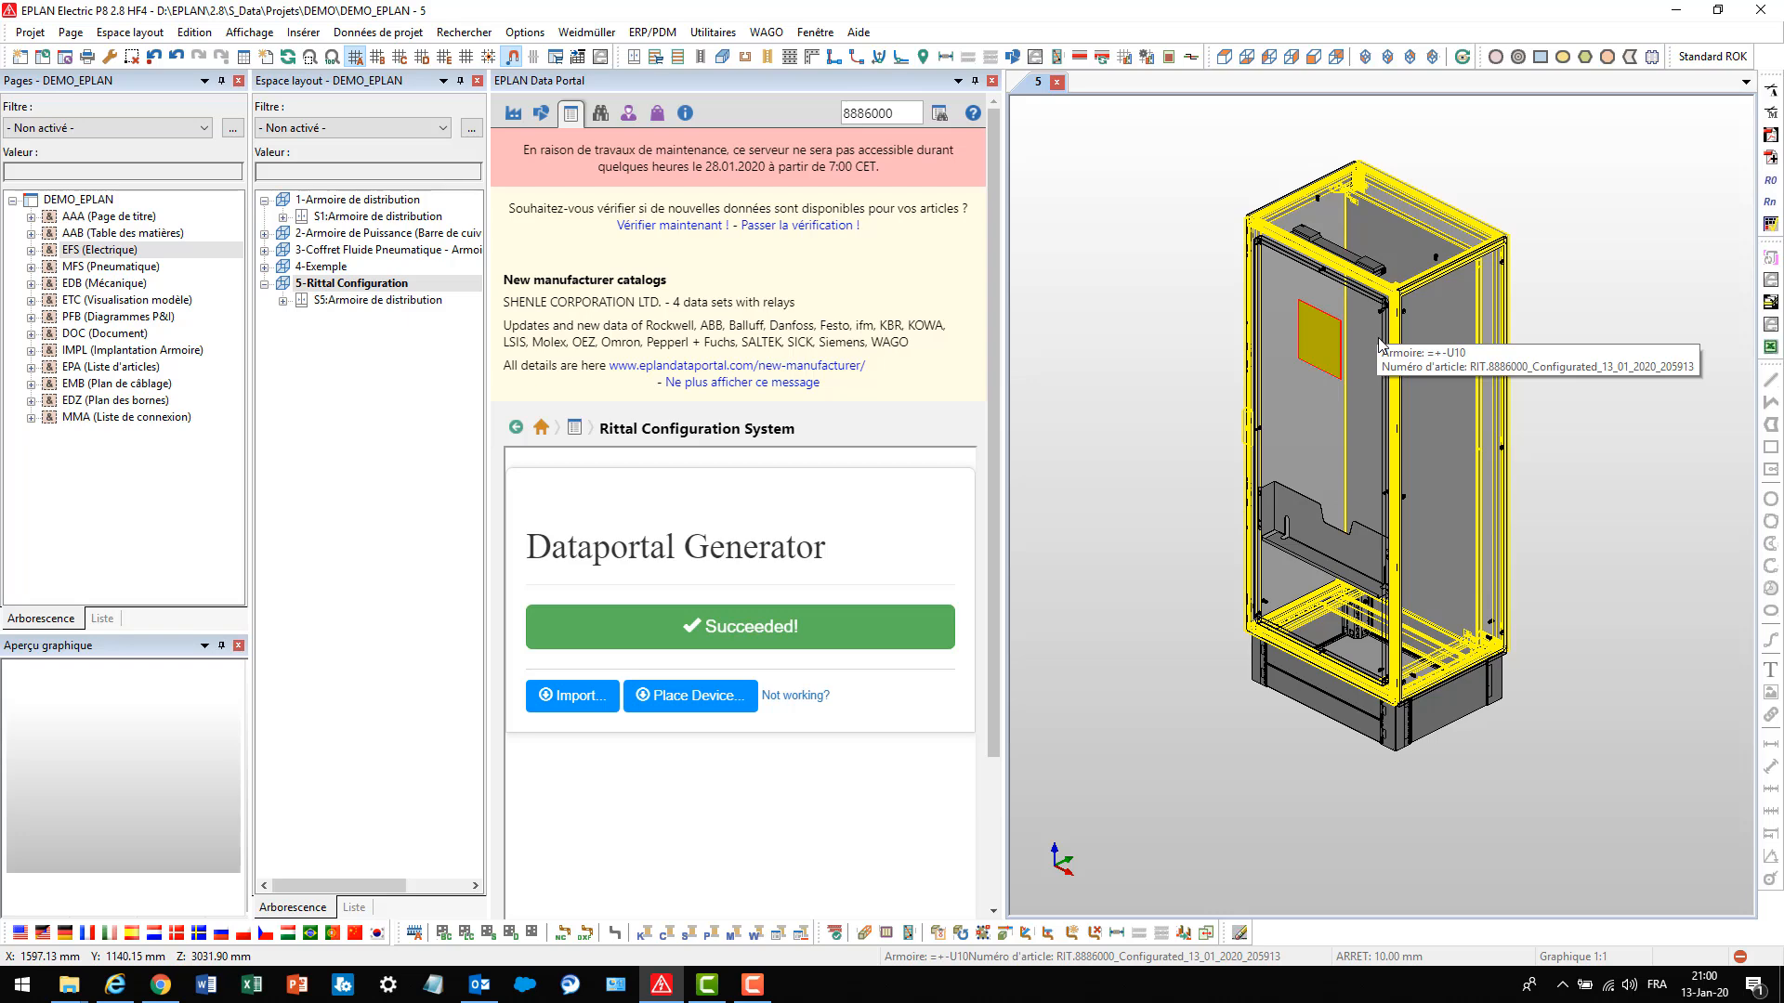
Close the EPLAN Data Portal and open the 3D mounting structure navigator
left_click(992, 84)
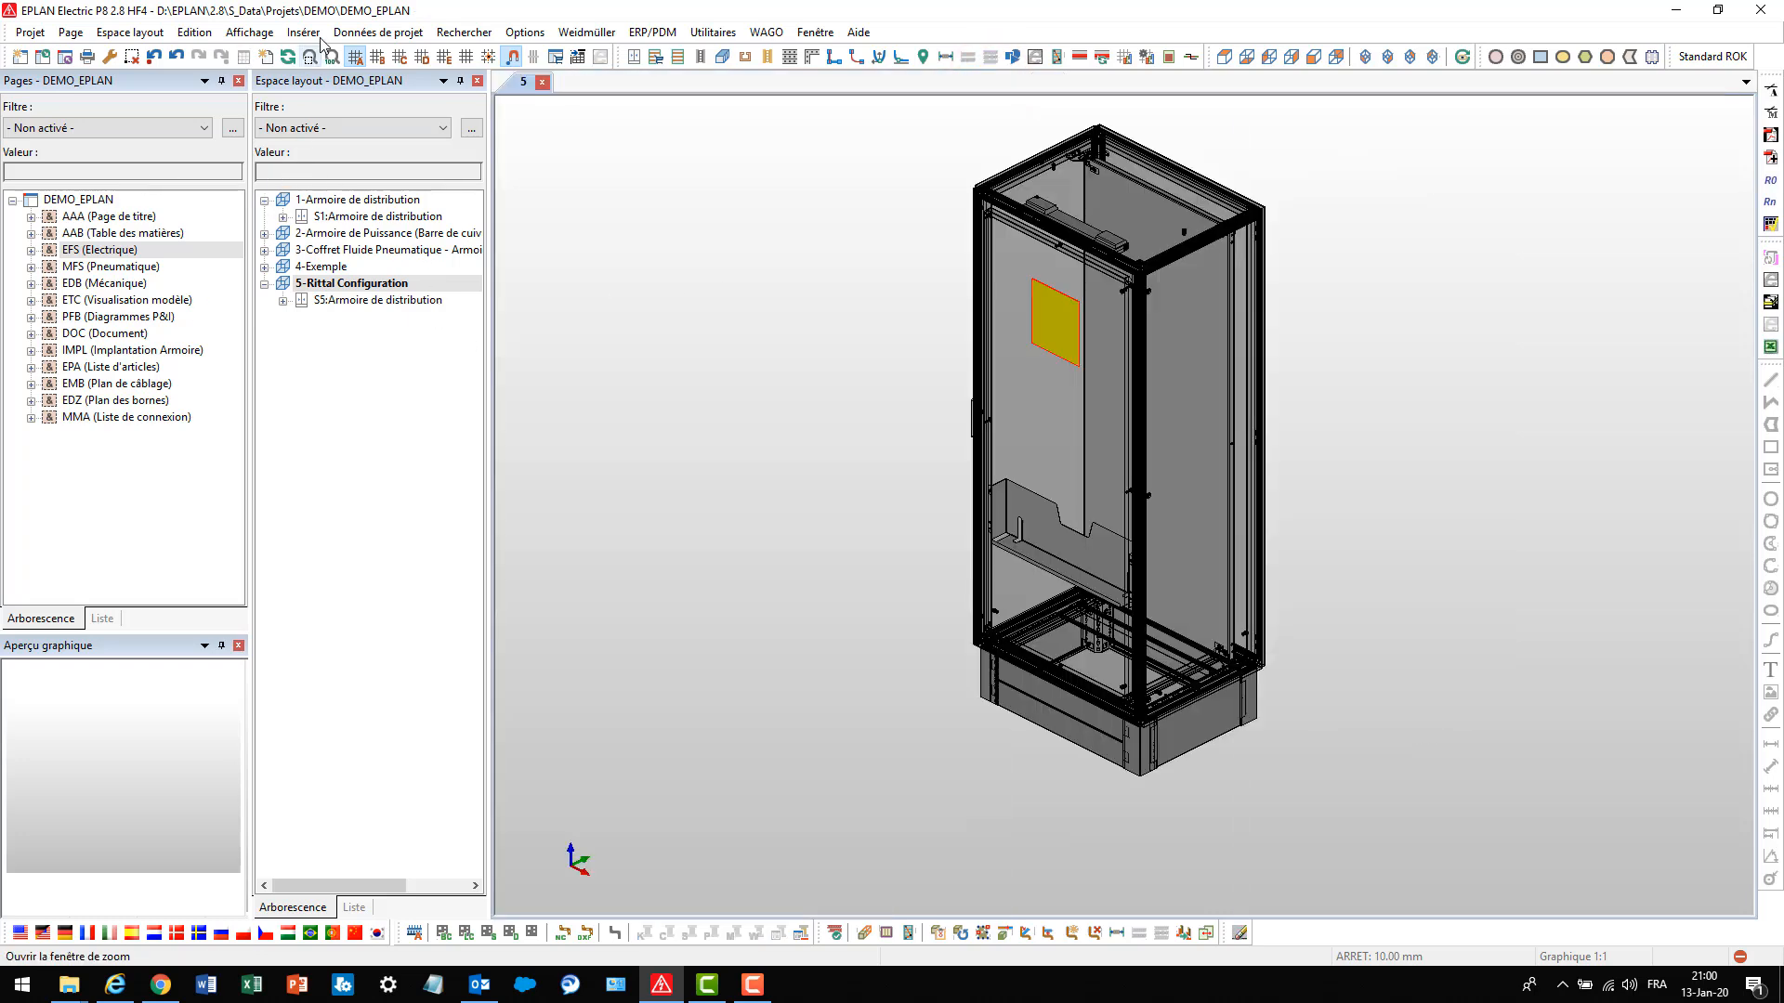
left_click(354, 35)
left_click(408, 251)
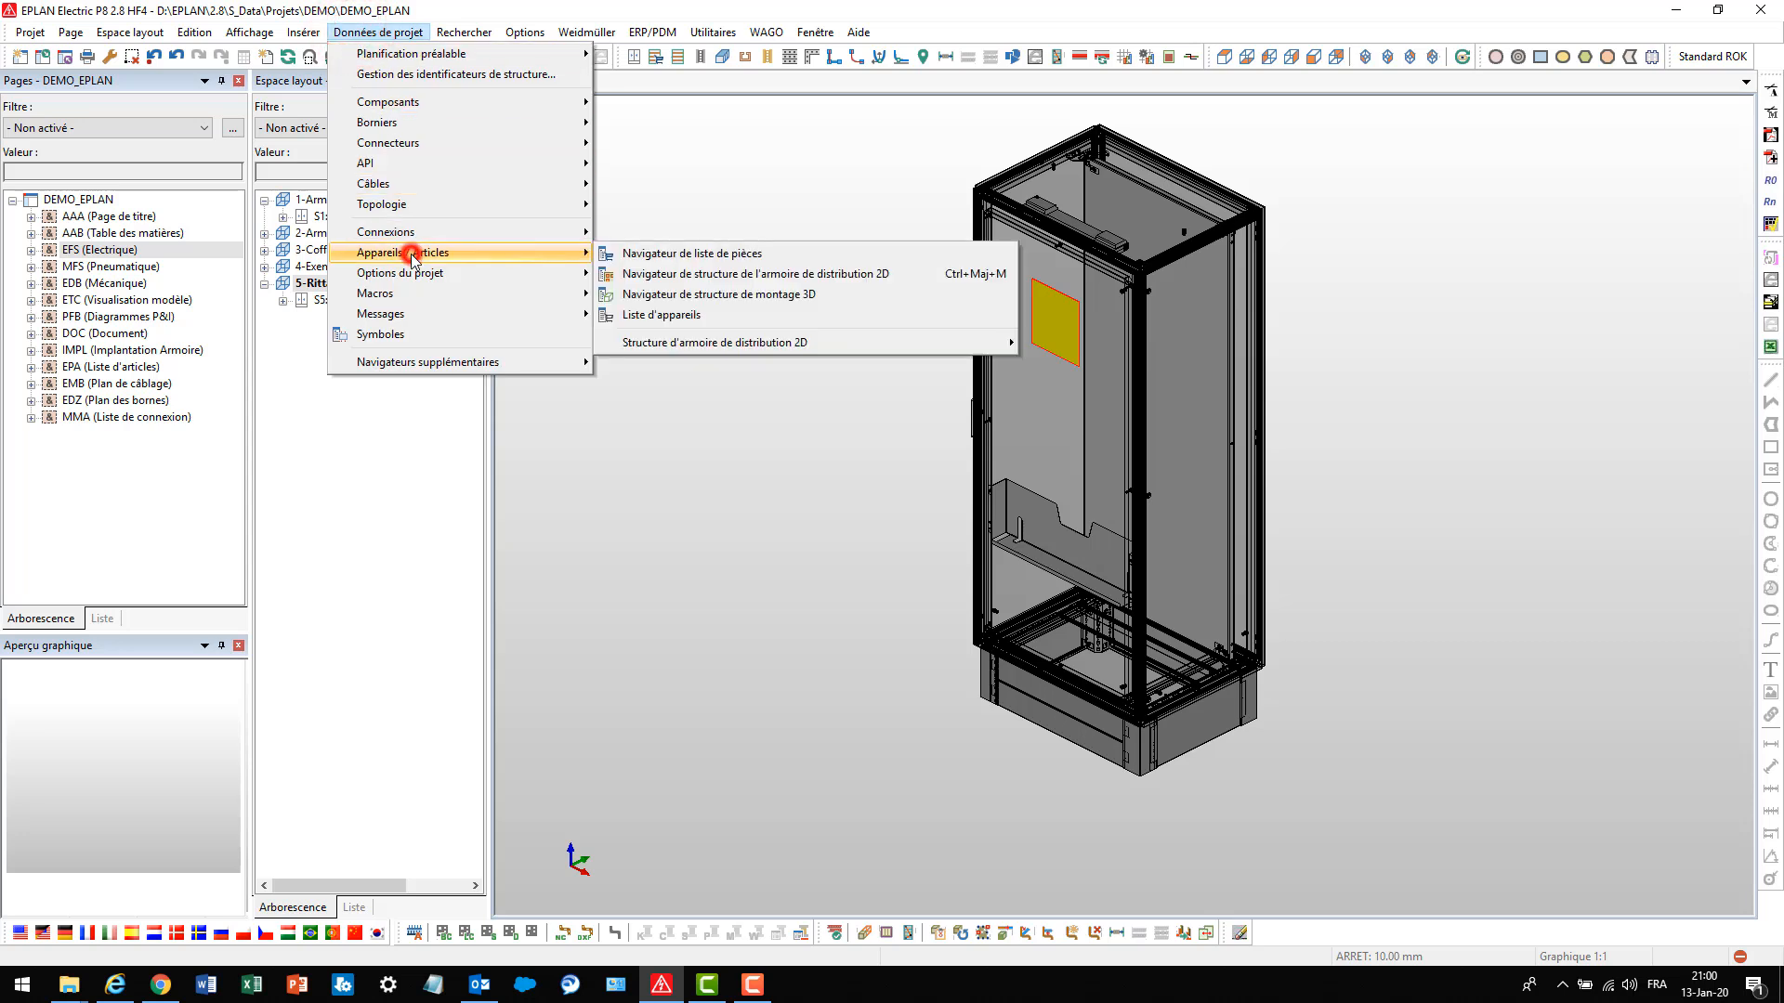
left_click(741, 294)
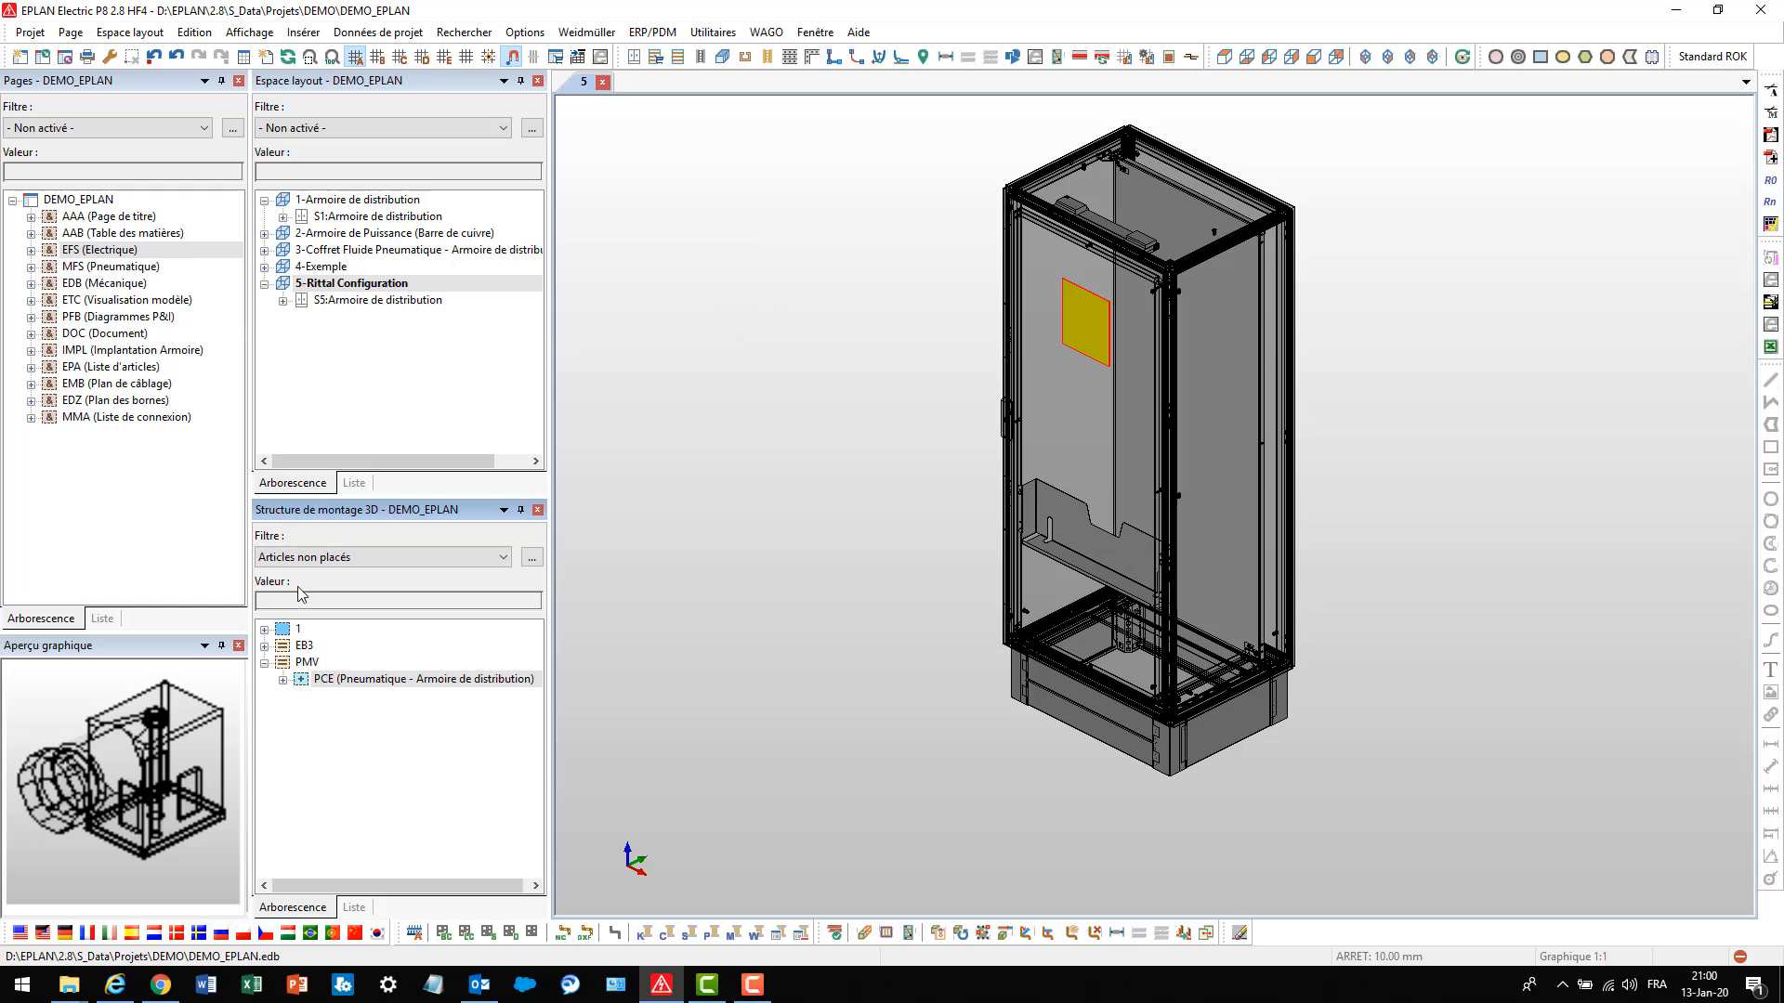
Show only the front face of enclosure S1's mounting plate in front view, and deactivate the filter of the 3D mounting structure list
left_click(350, 218)
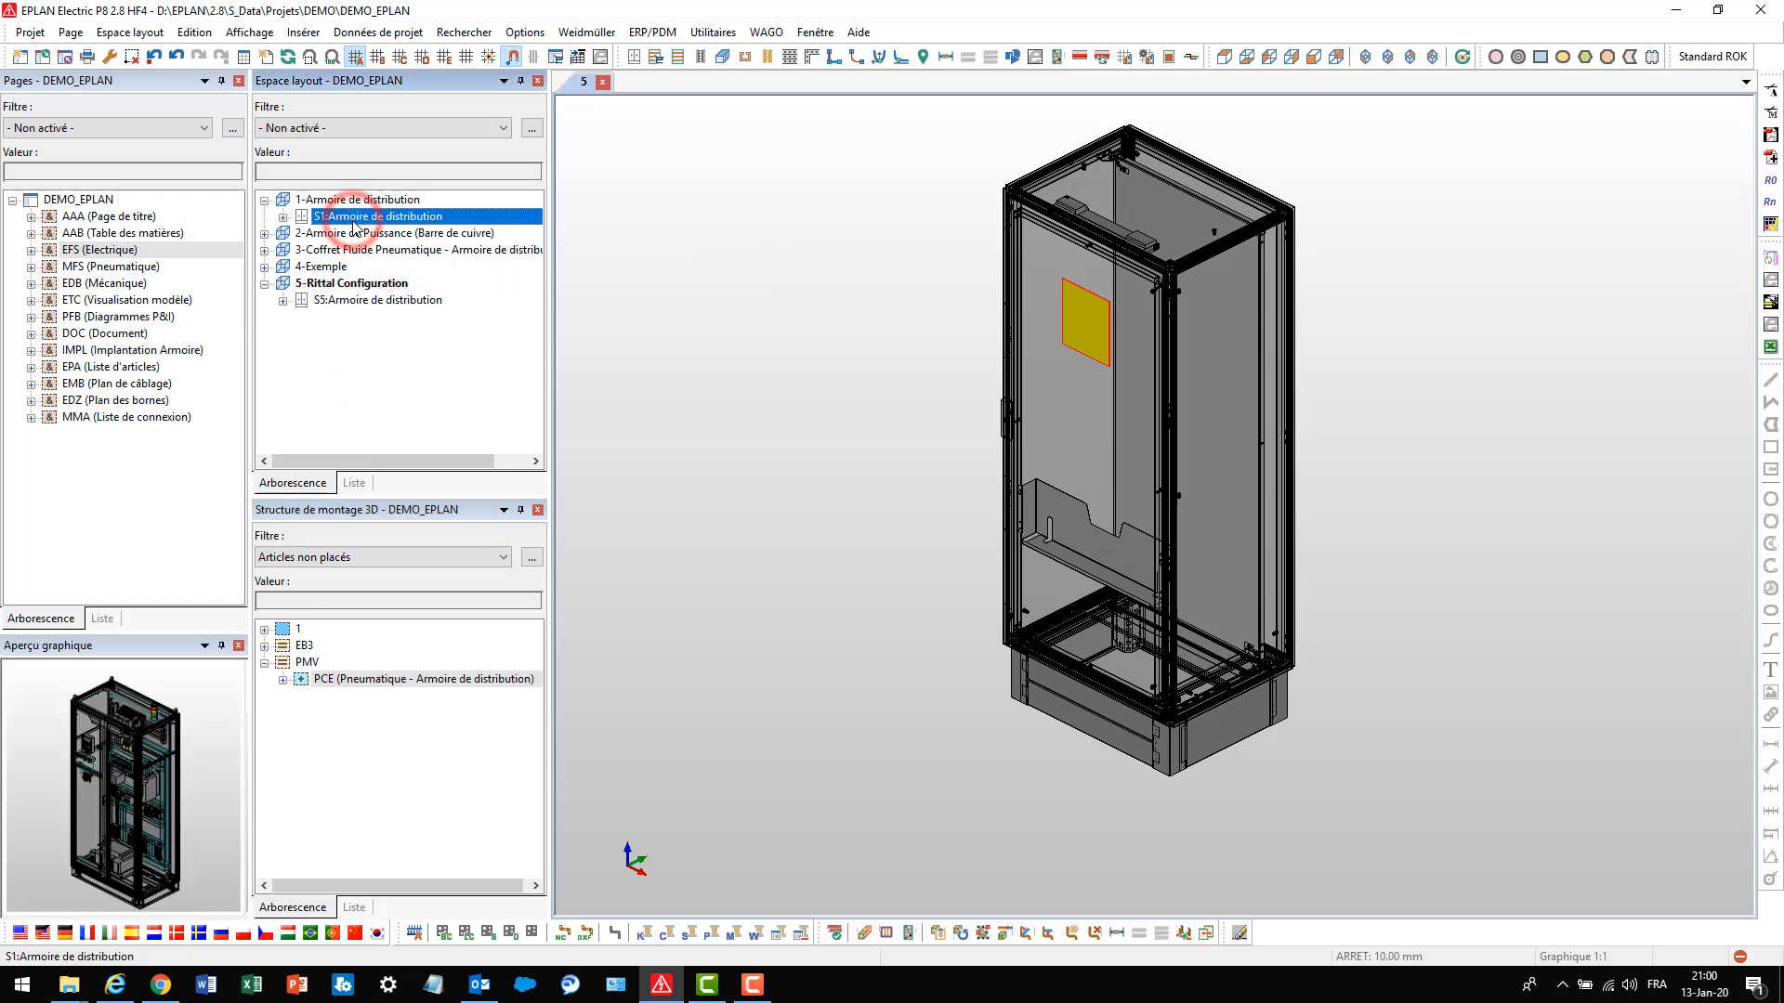
left_click(283, 217)
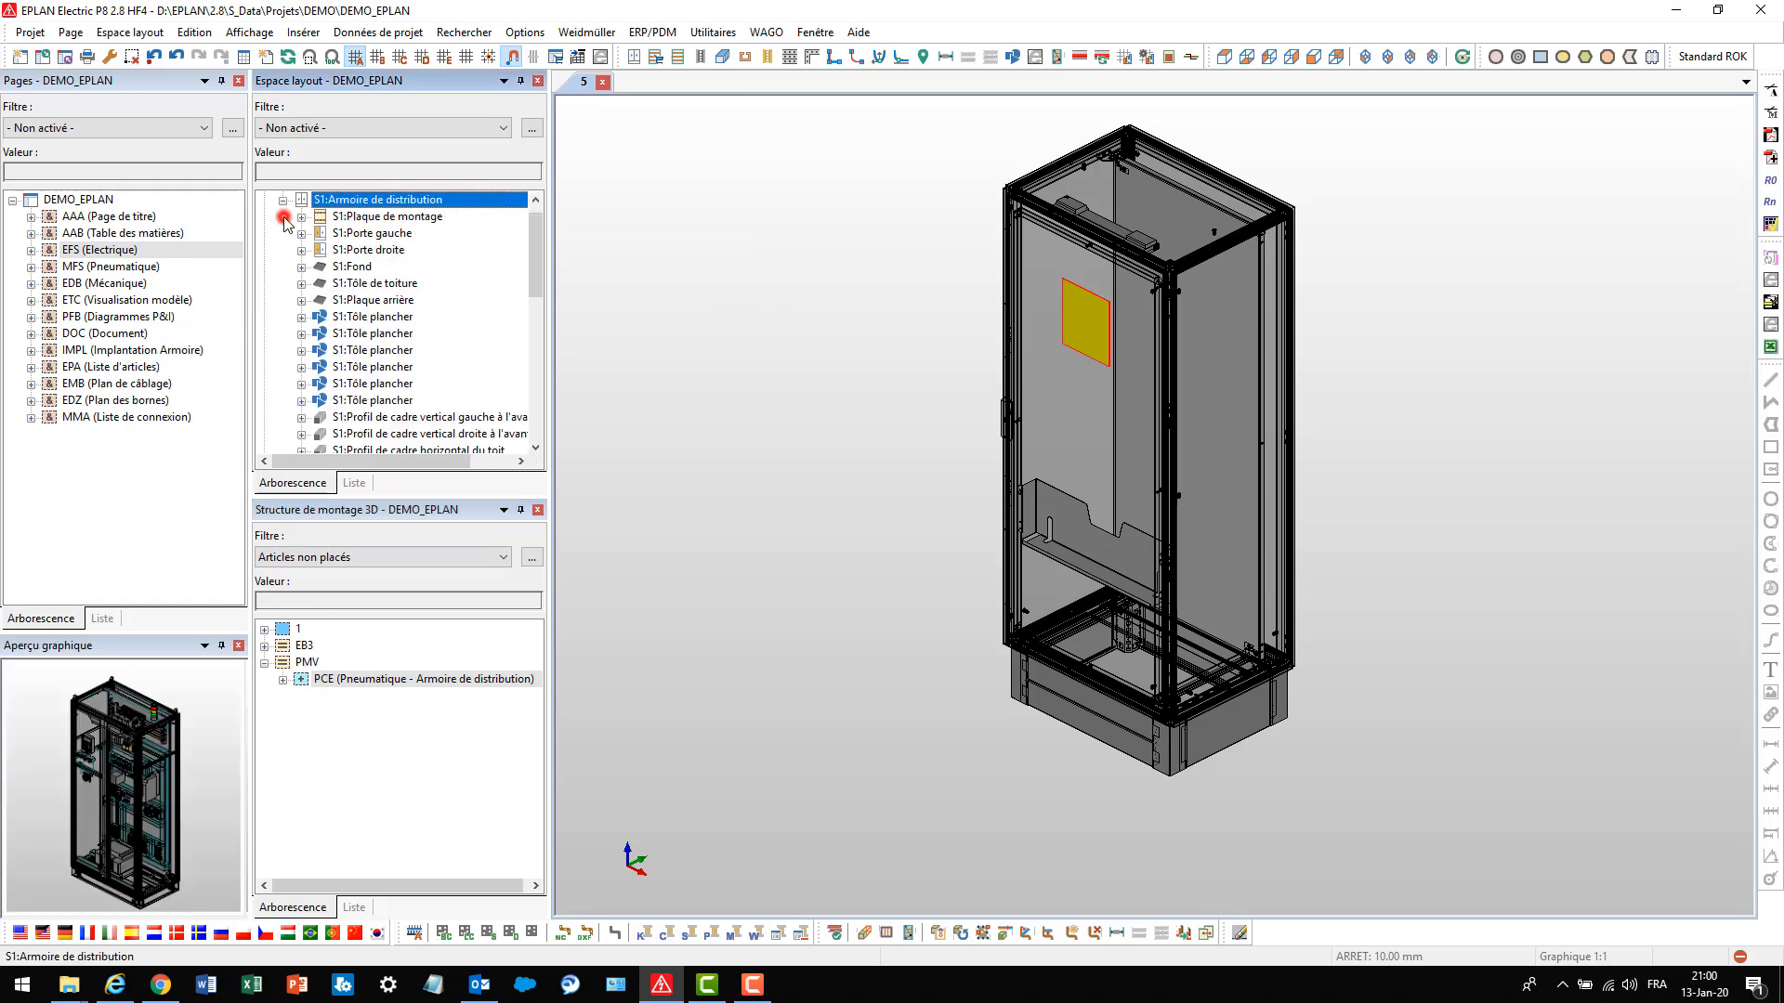
left_click(334, 219)
left_click(355, 233)
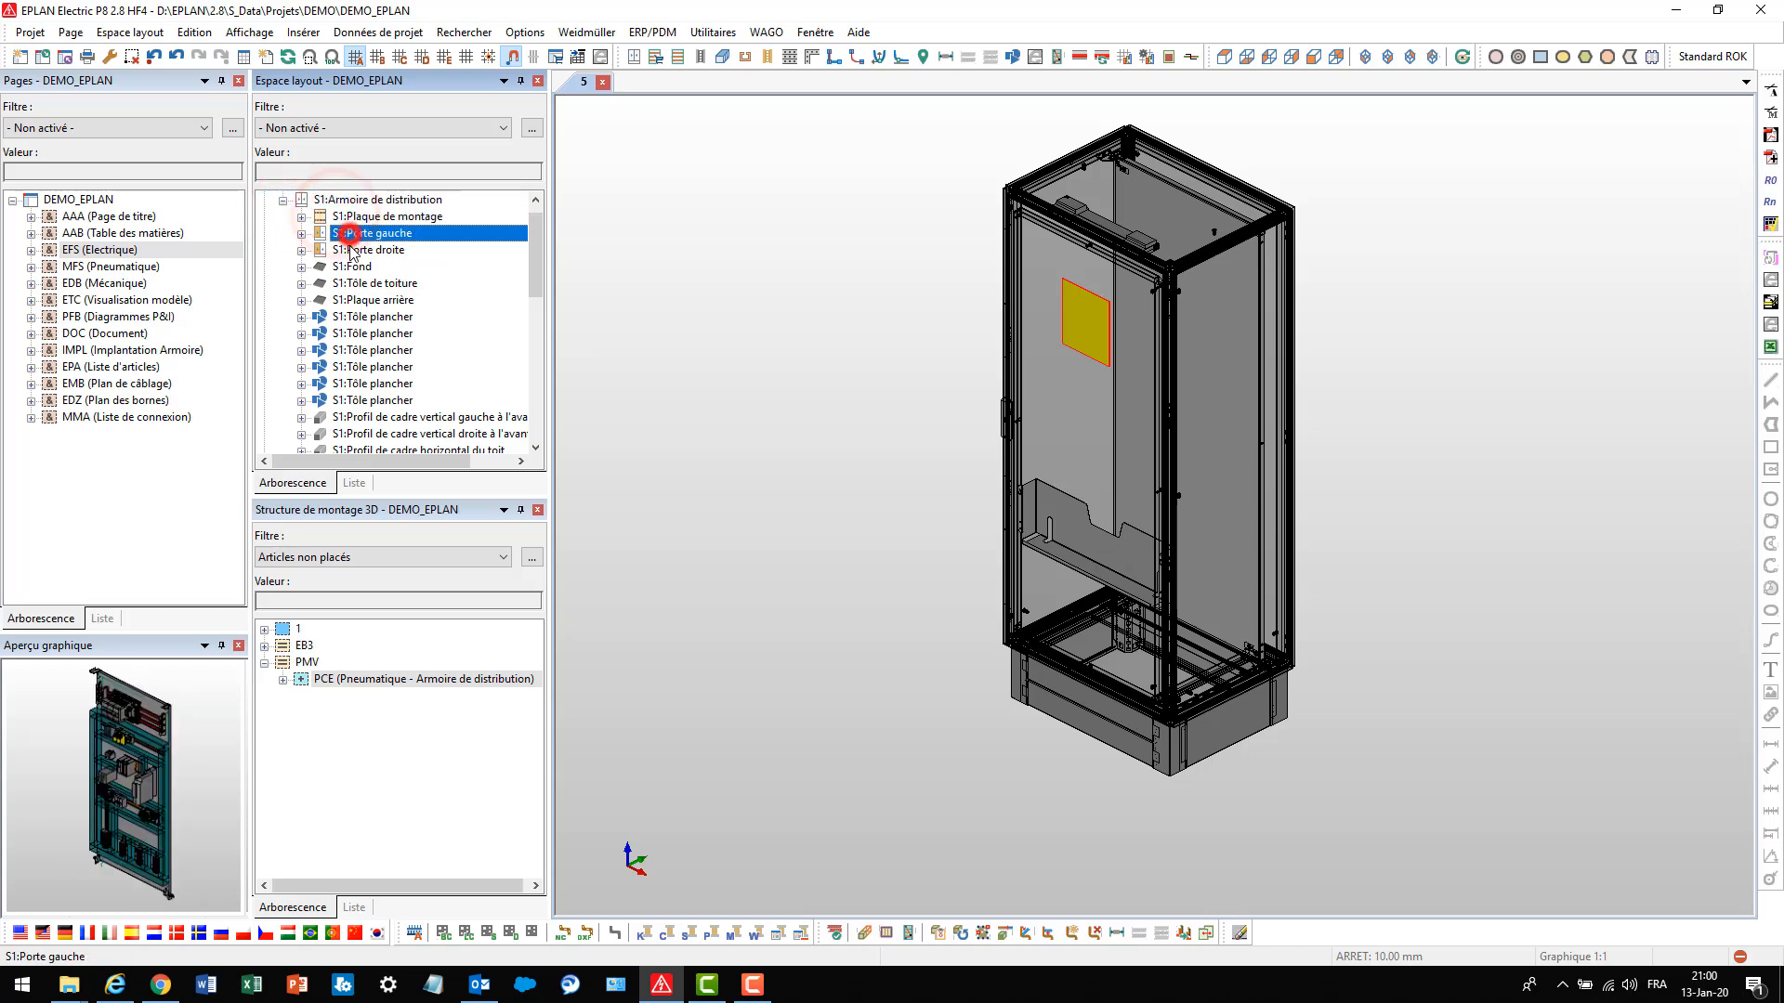
left_click(350, 249)
double_click(353, 215)
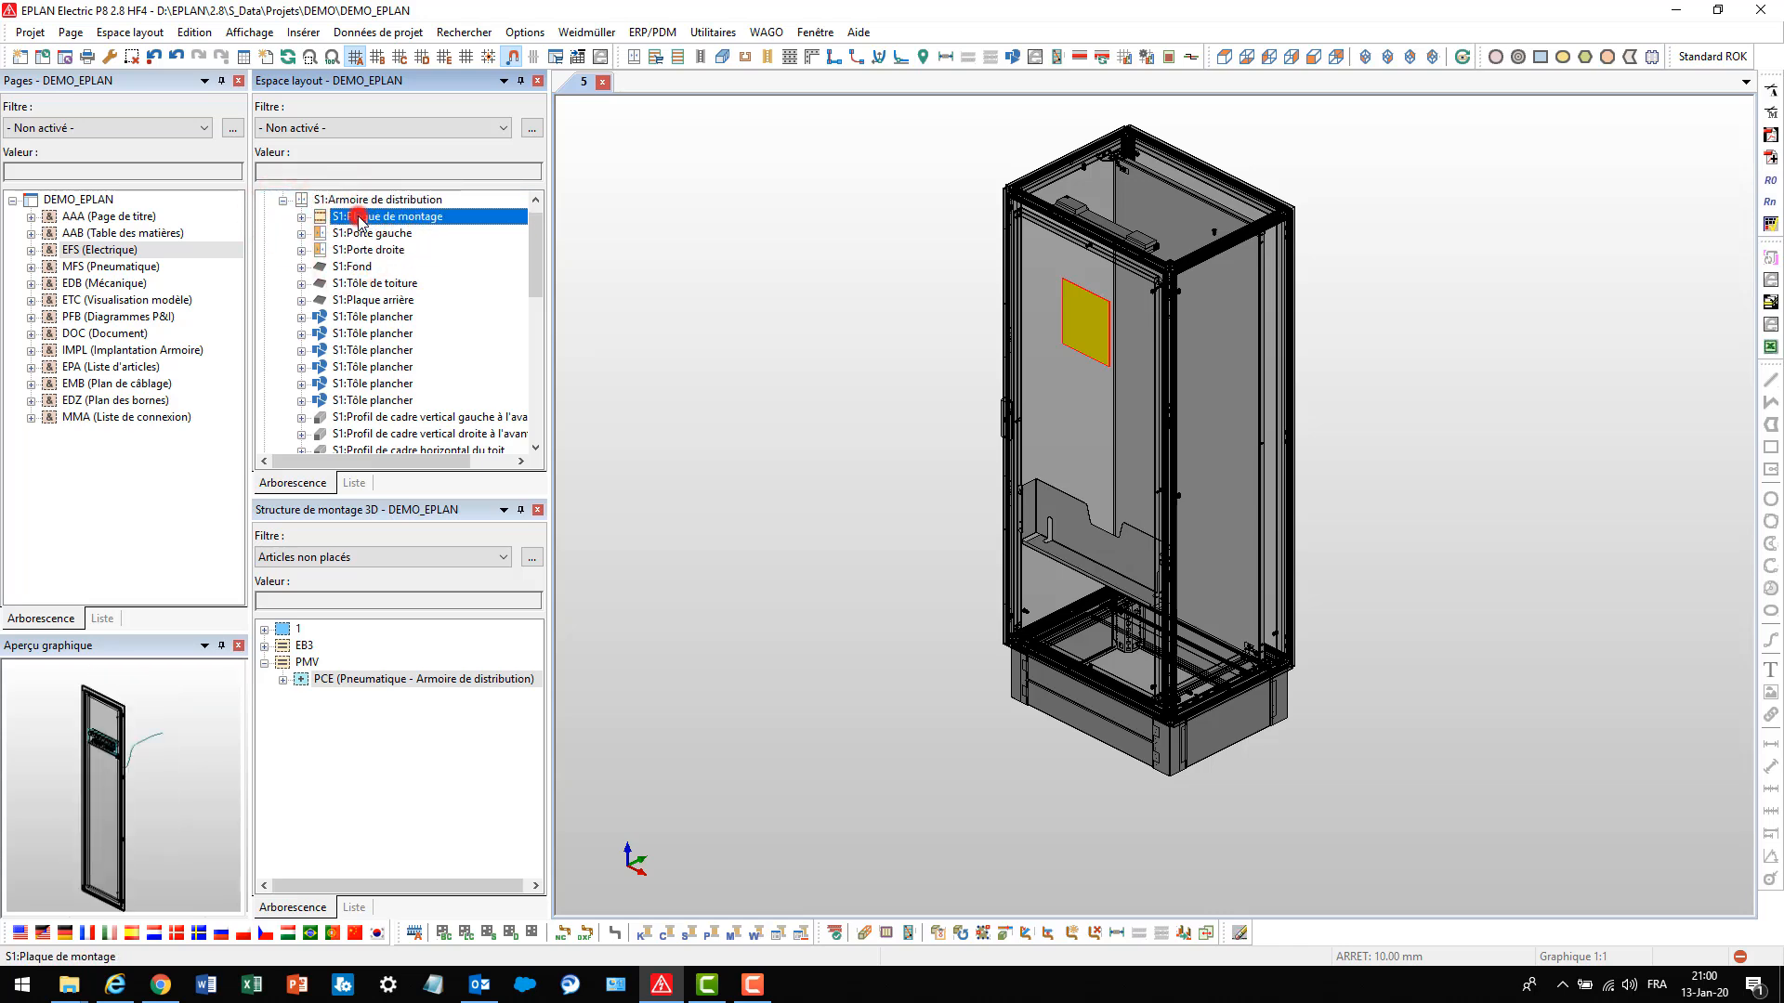
double_click(370, 233)
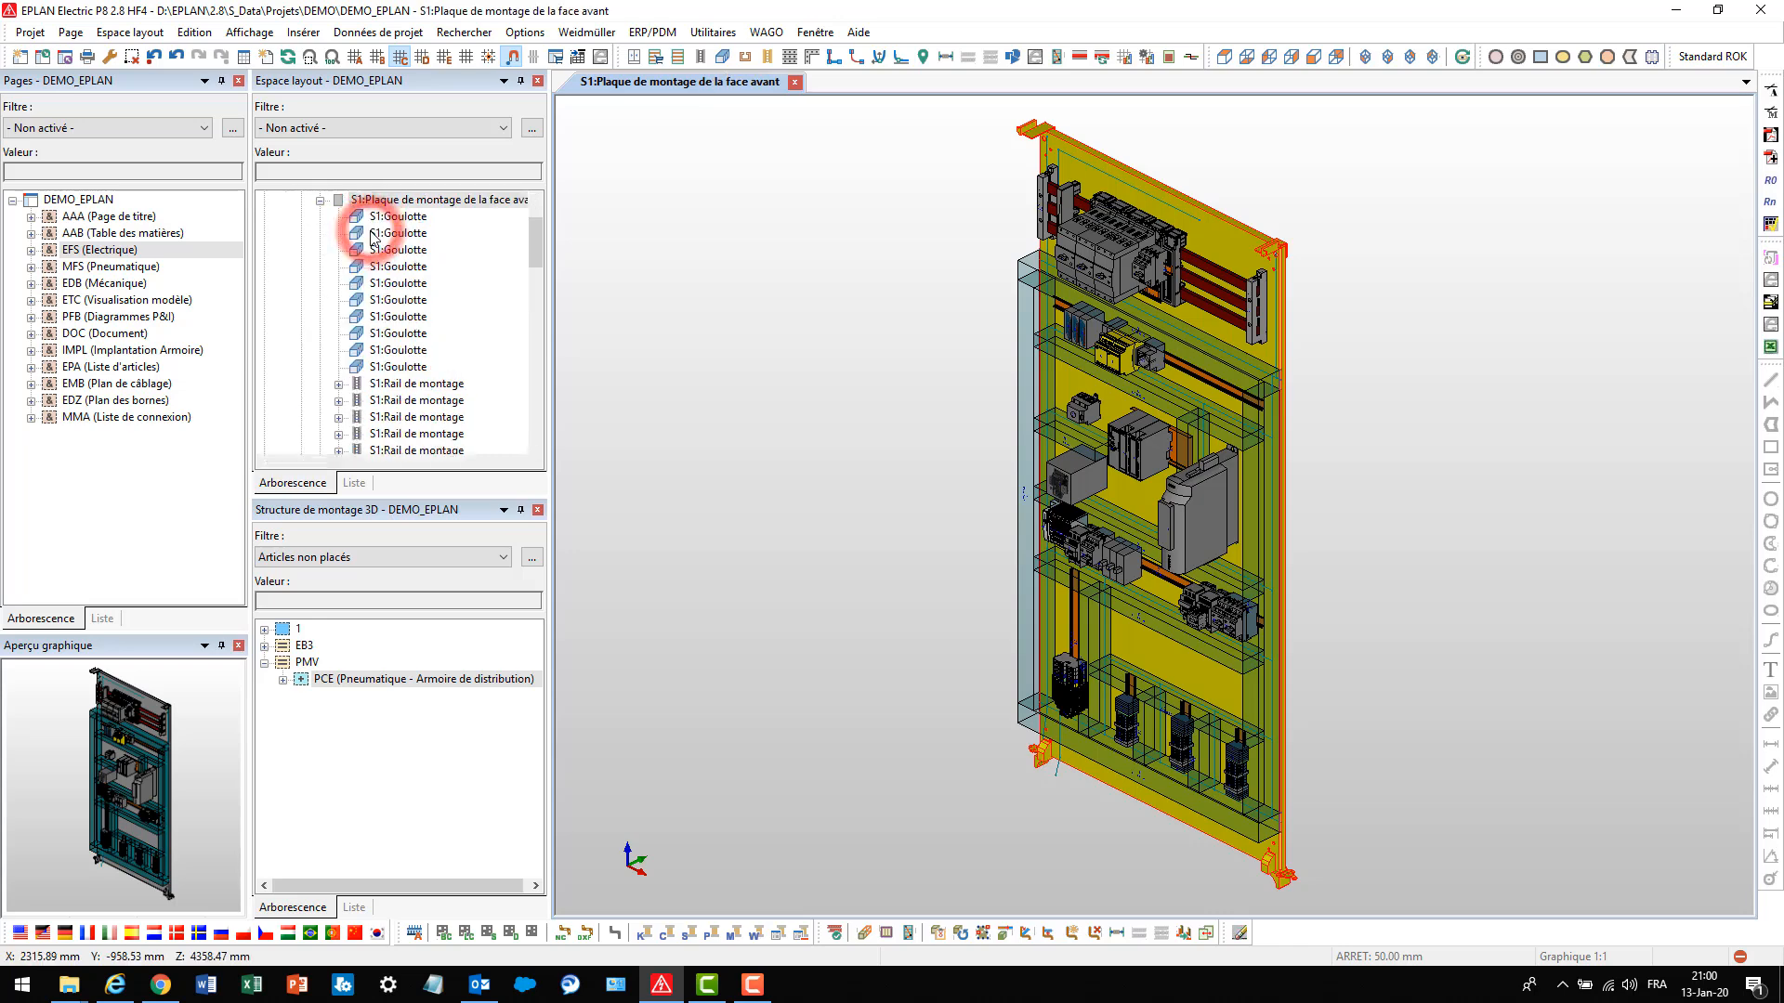
left_click(850, 517)
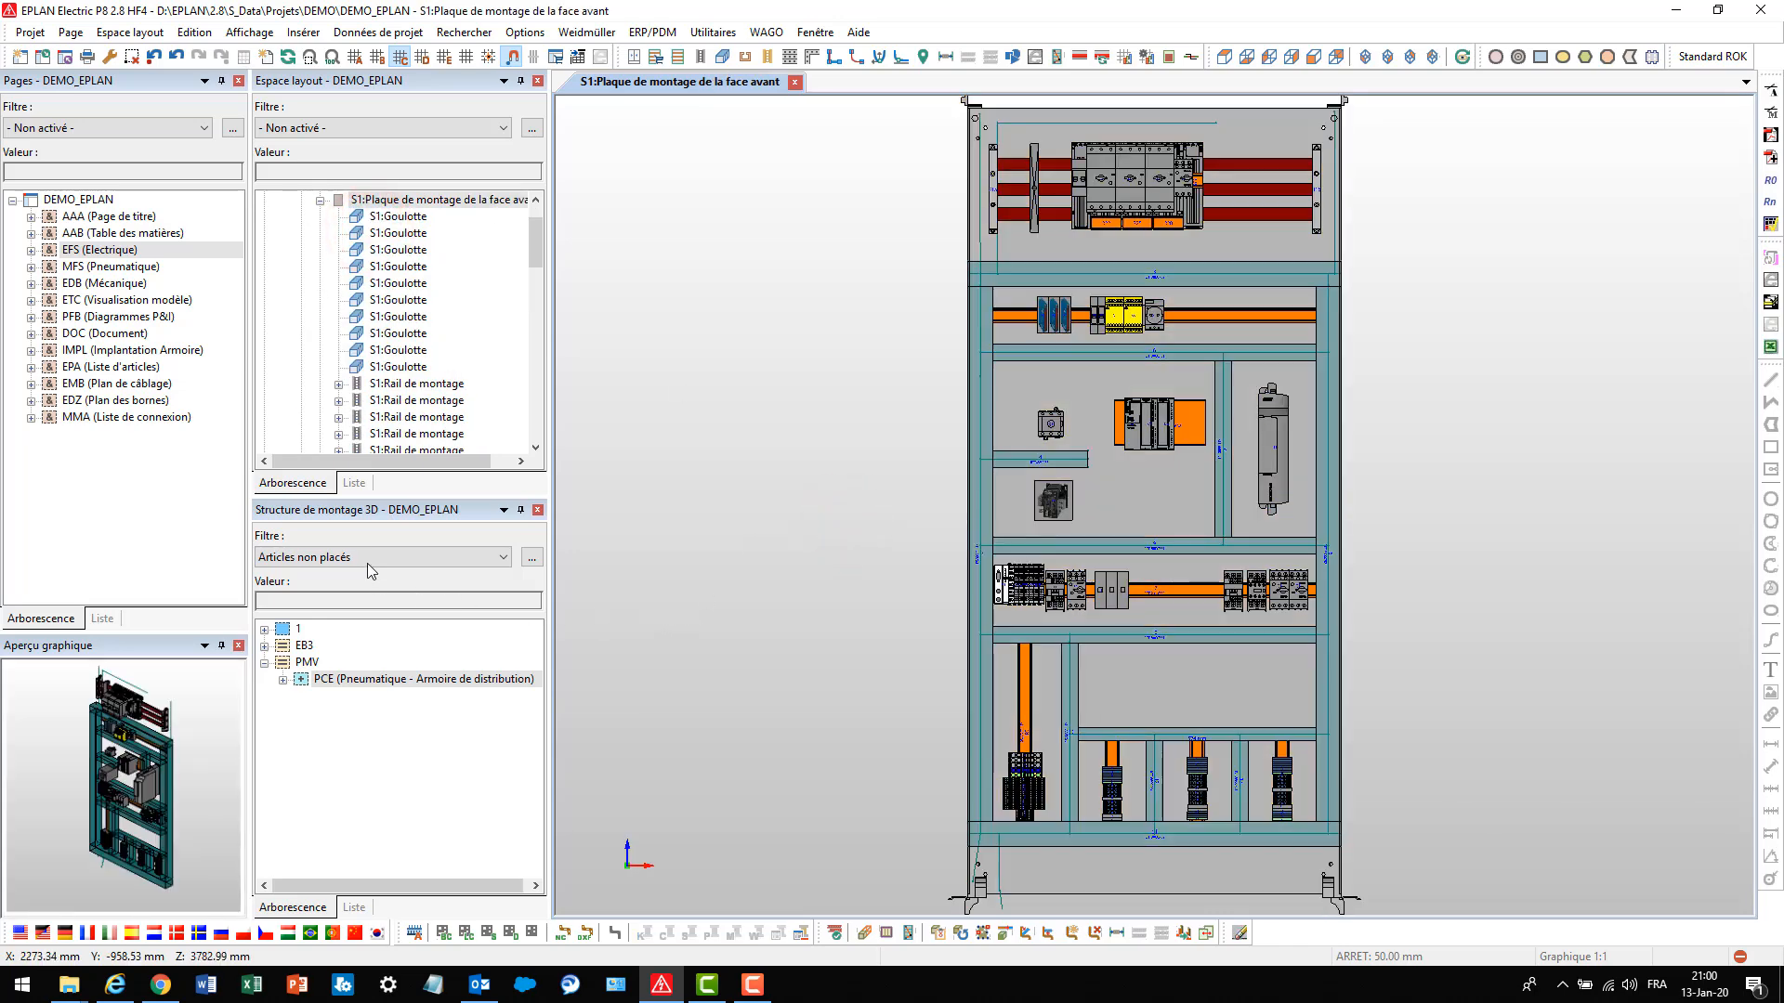
left_click(321, 560)
left_click(320, 571)
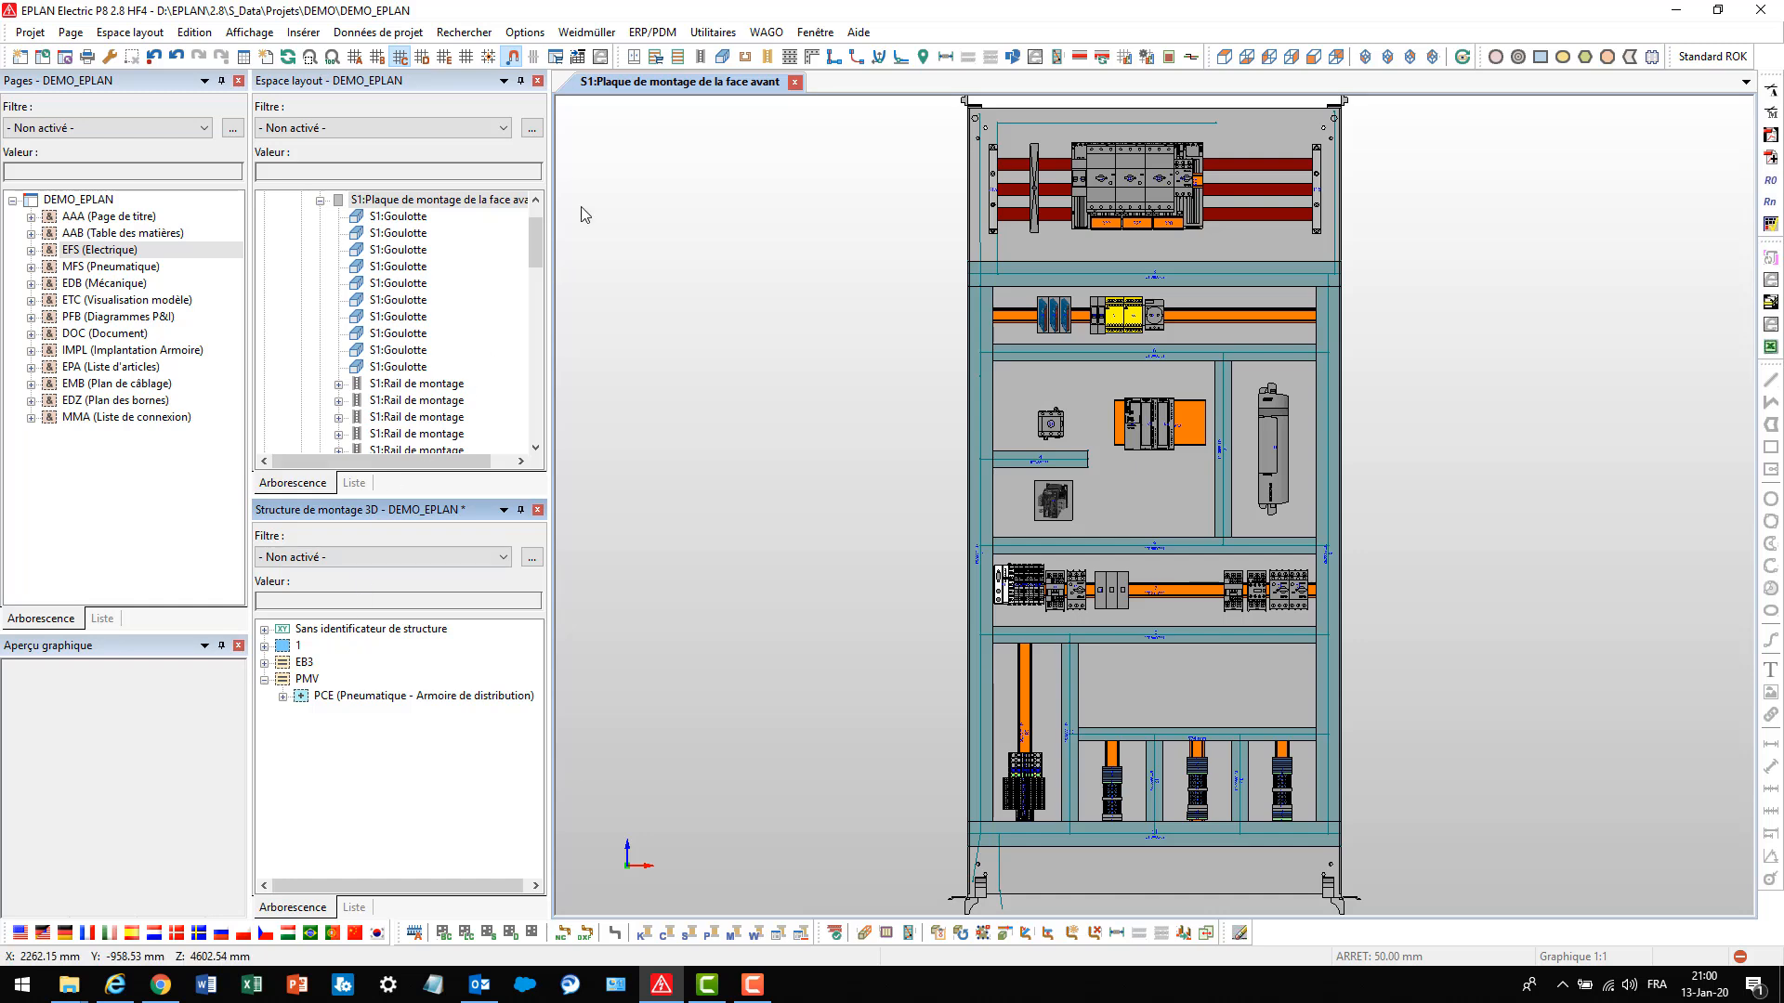
left_click(304, 33)
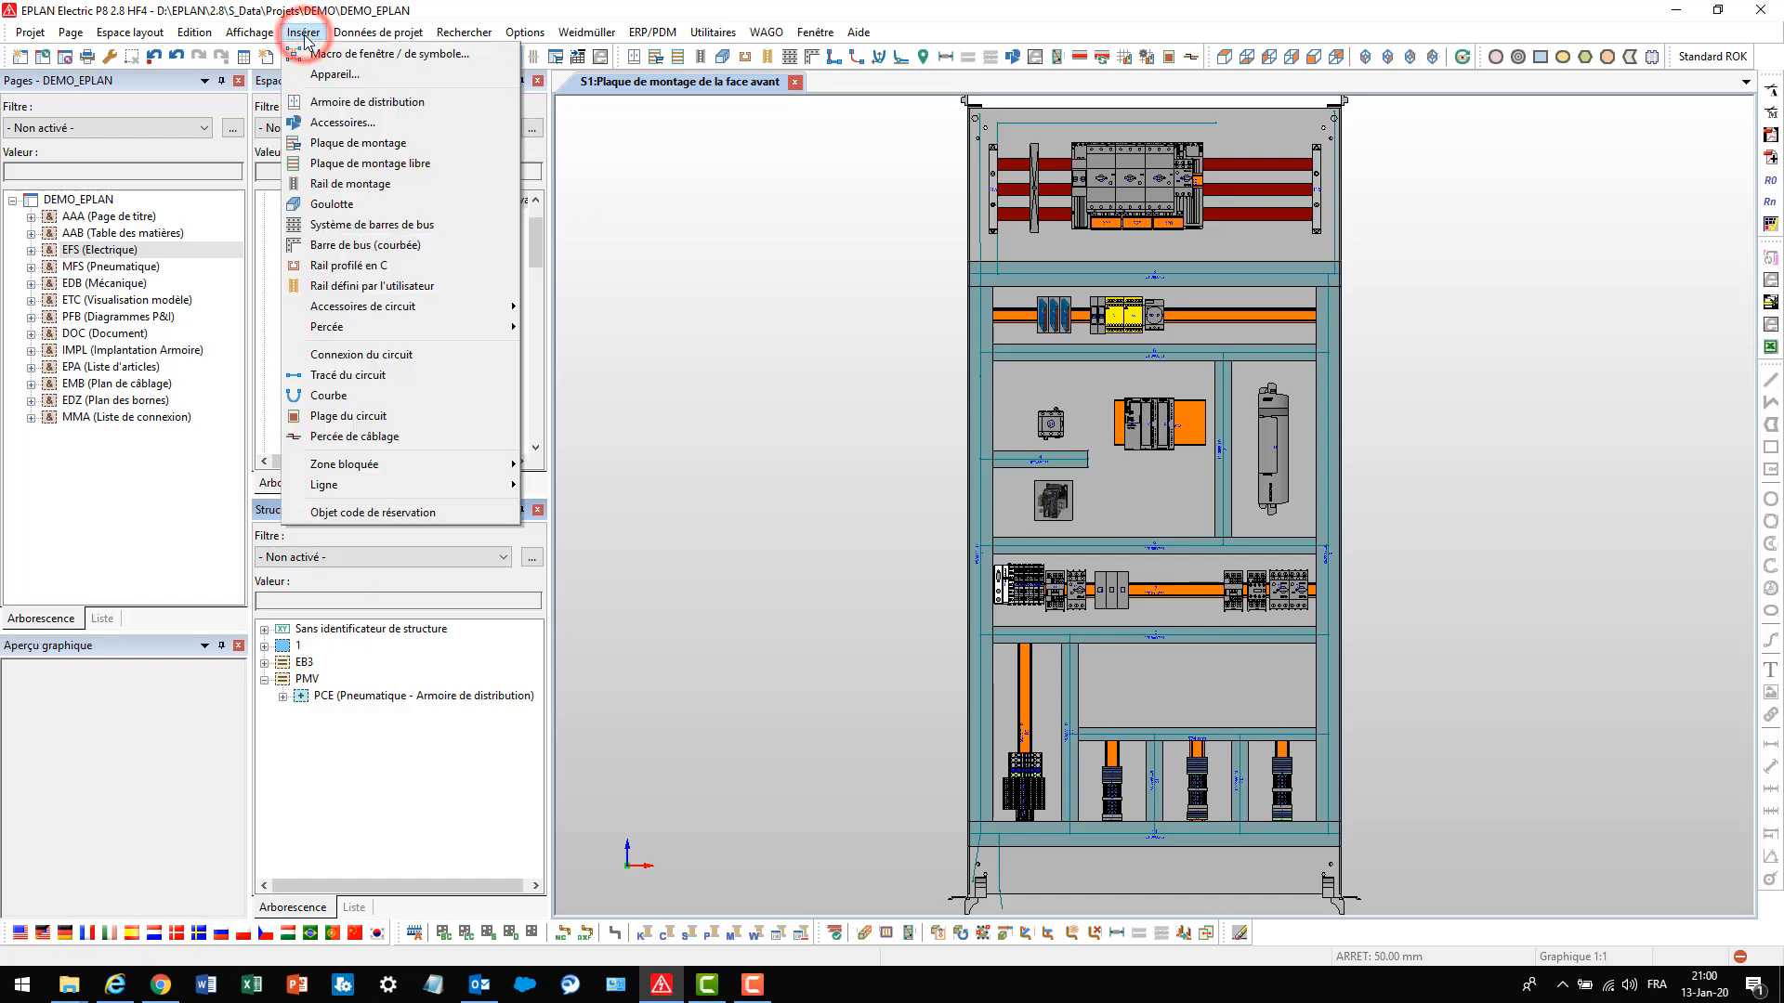
left_click(332, 203)
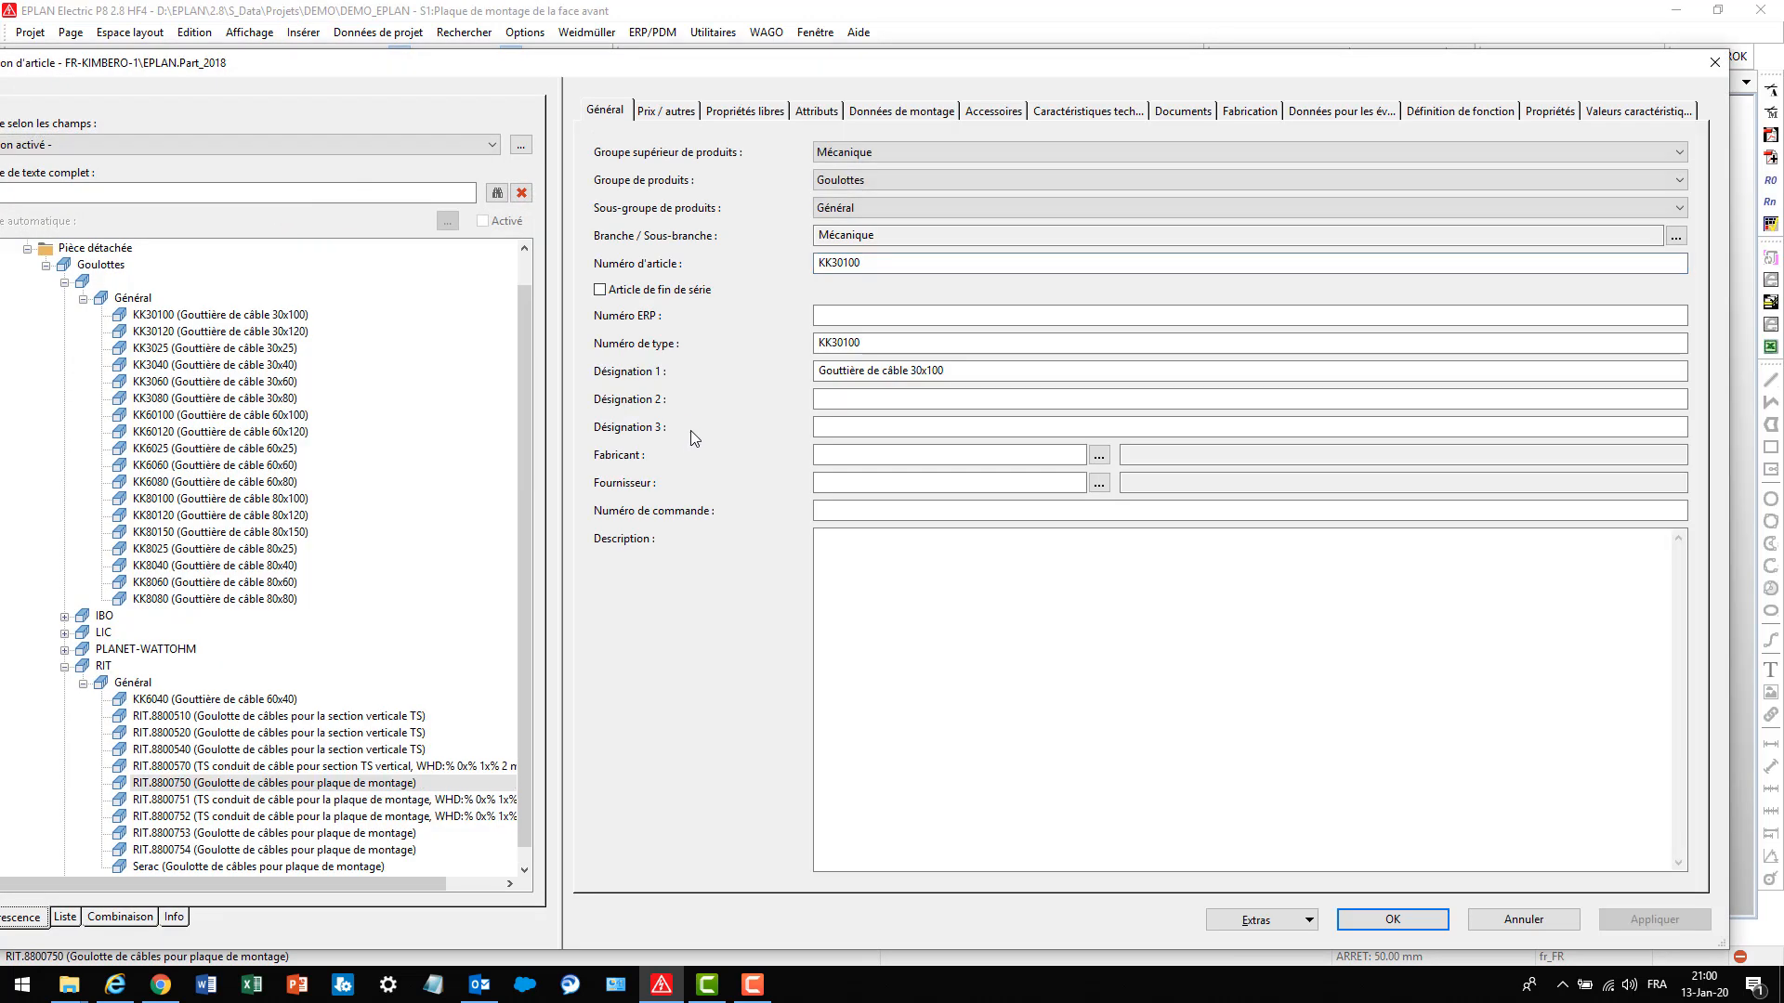
left_click(262, 784)
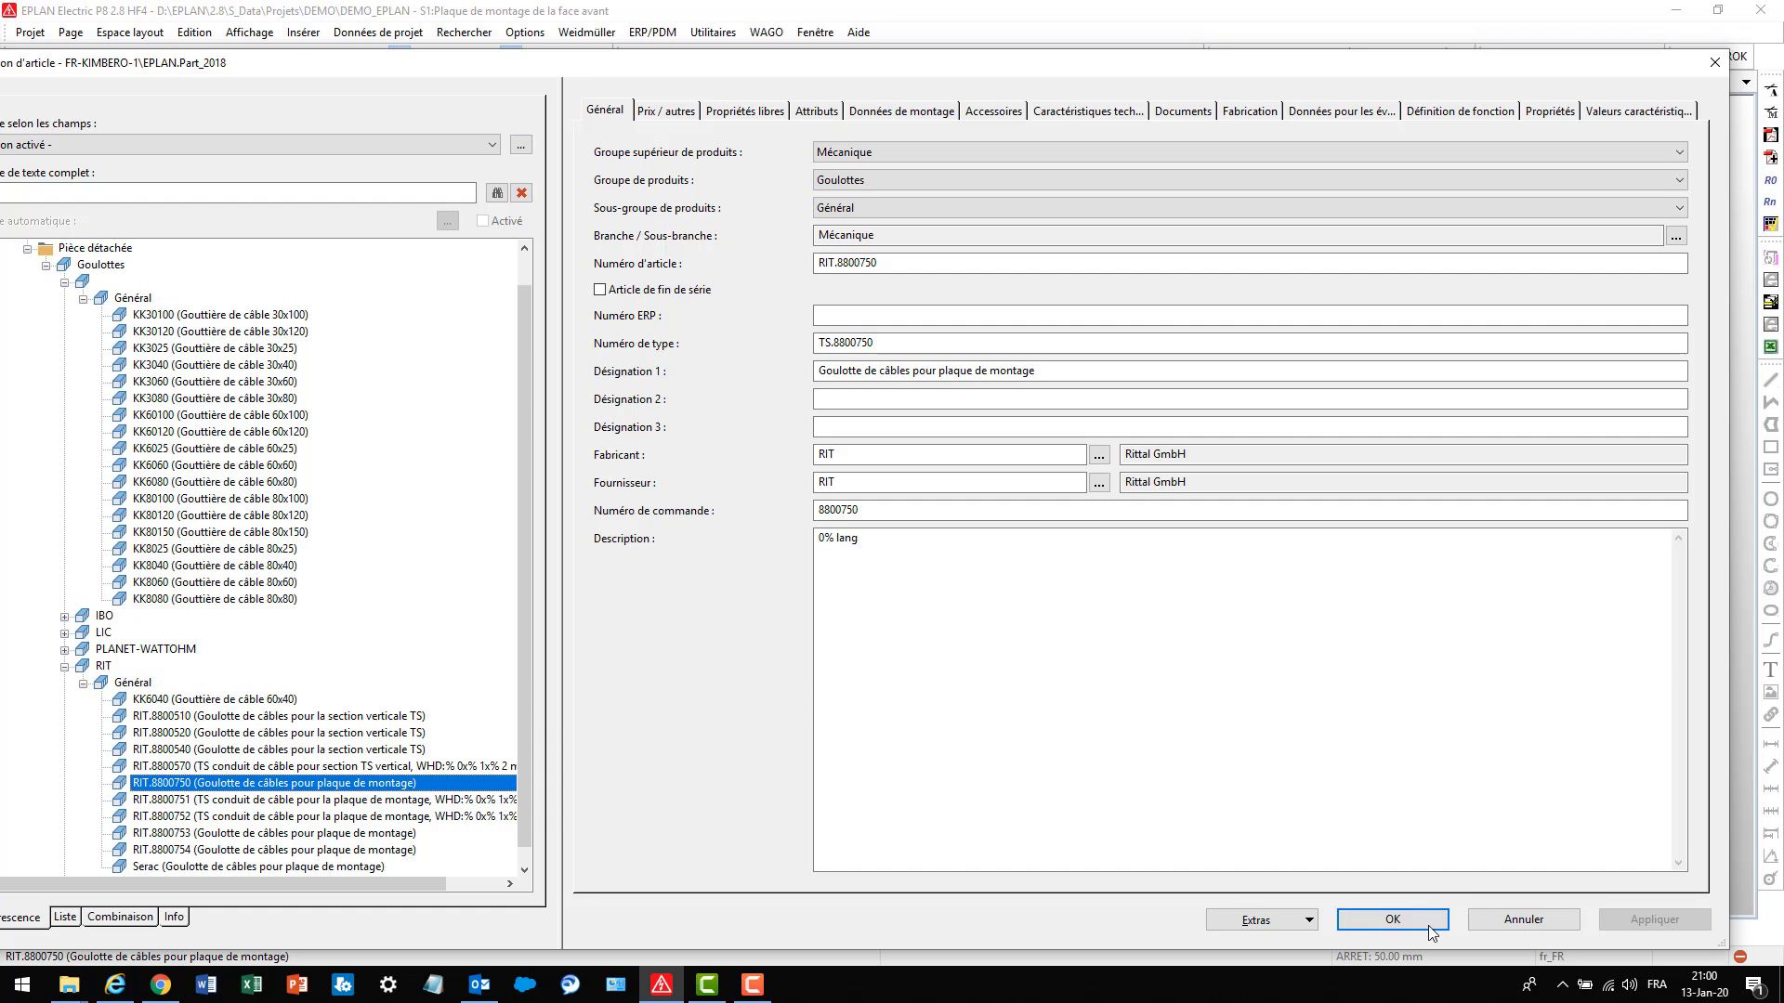
left_click(1403, 919)
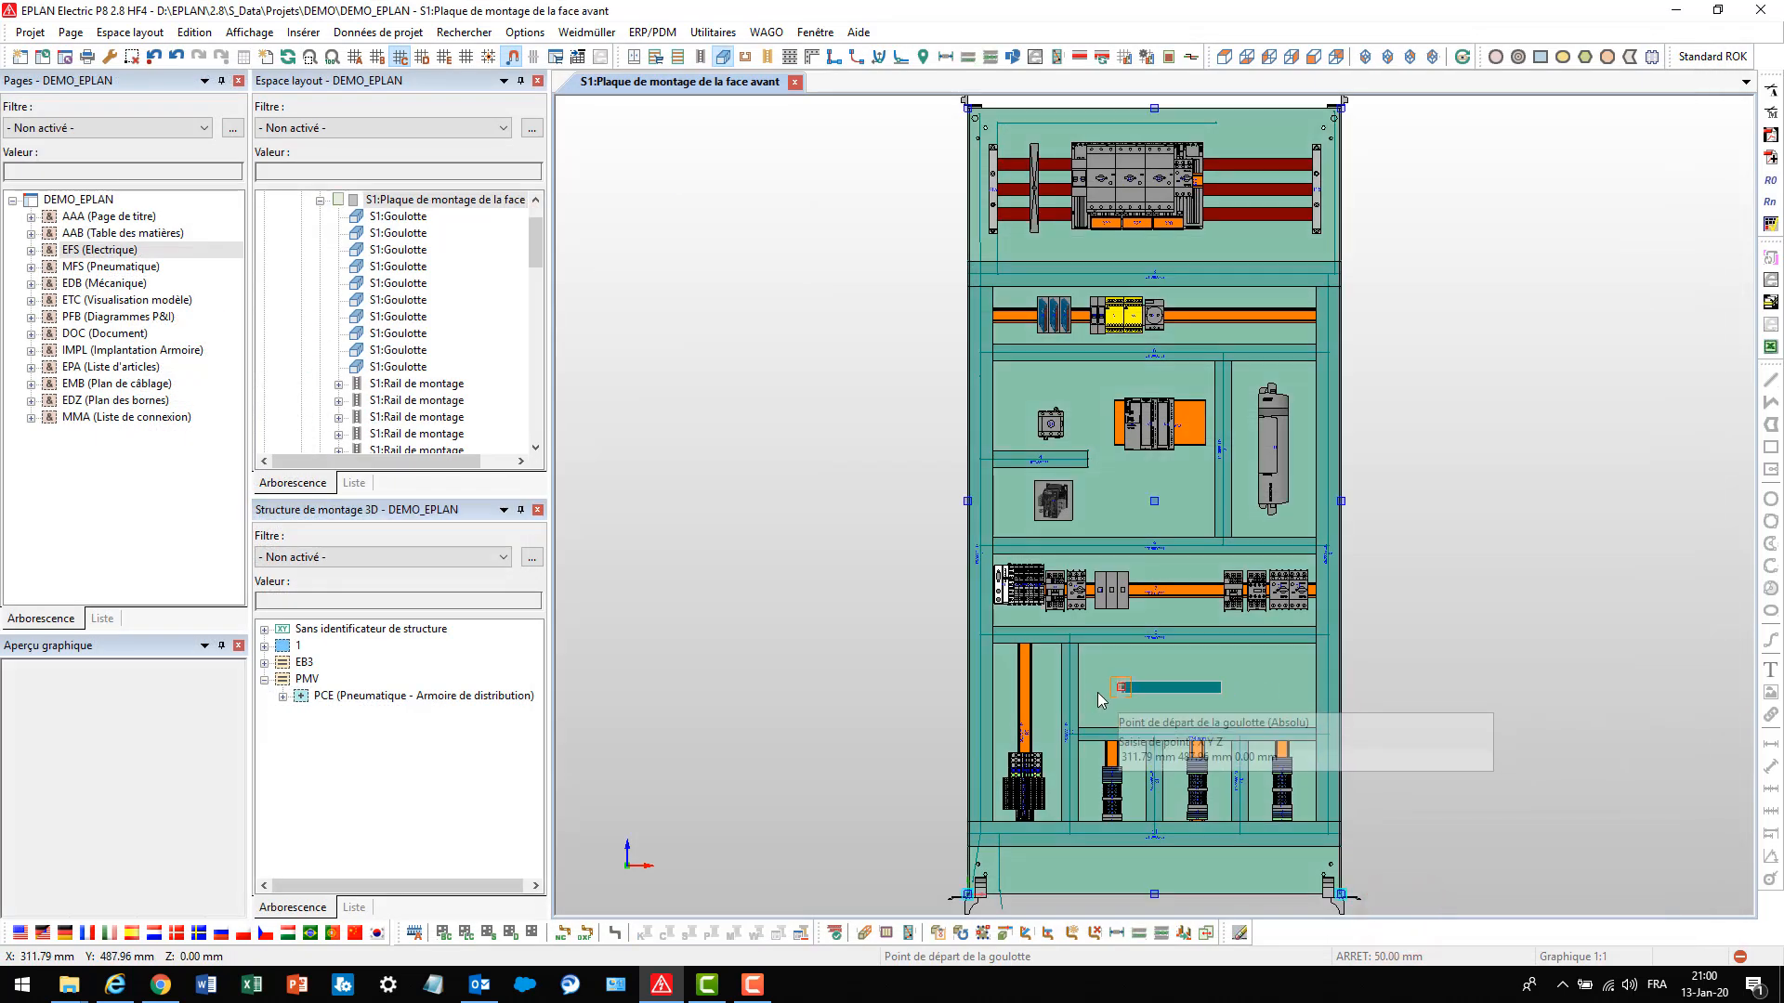
left_click(1111, 738)
scroll(1111, 738, "up", 3)
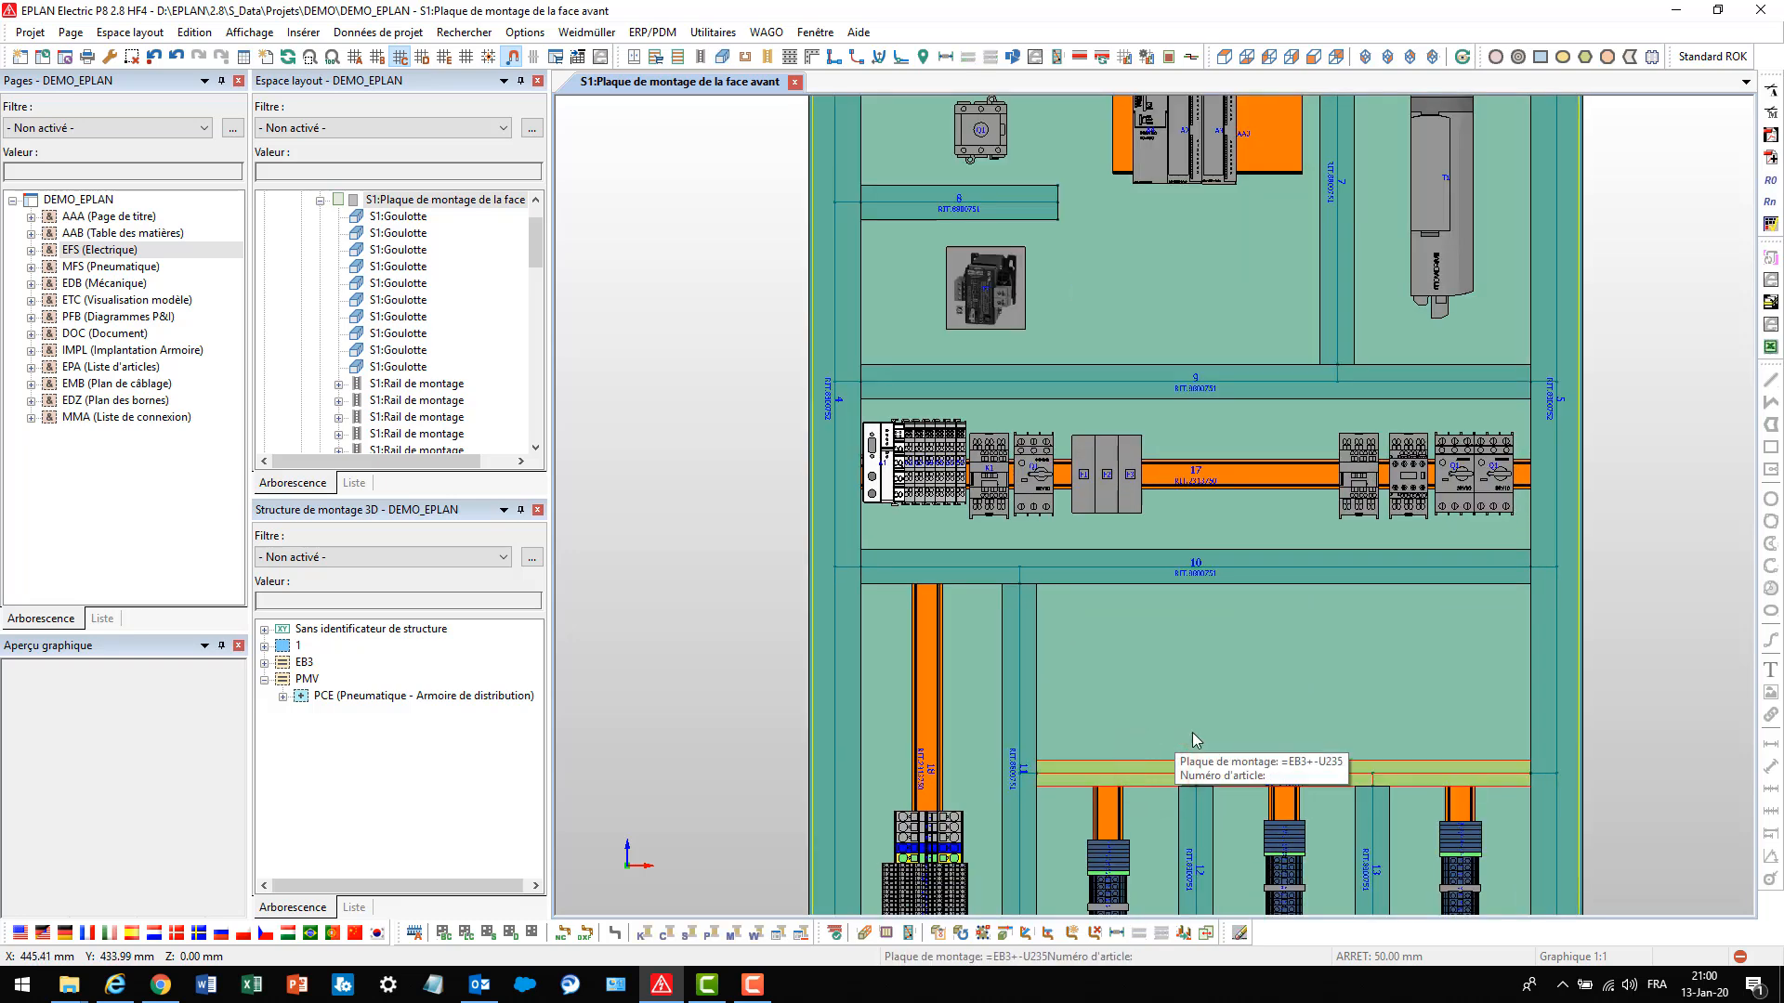
Replace the horizontal duct above the three short lower rails with an RIT.8800750 duct about 574 mm long, using a Y offset of -220 mm
key("ctrl+z")
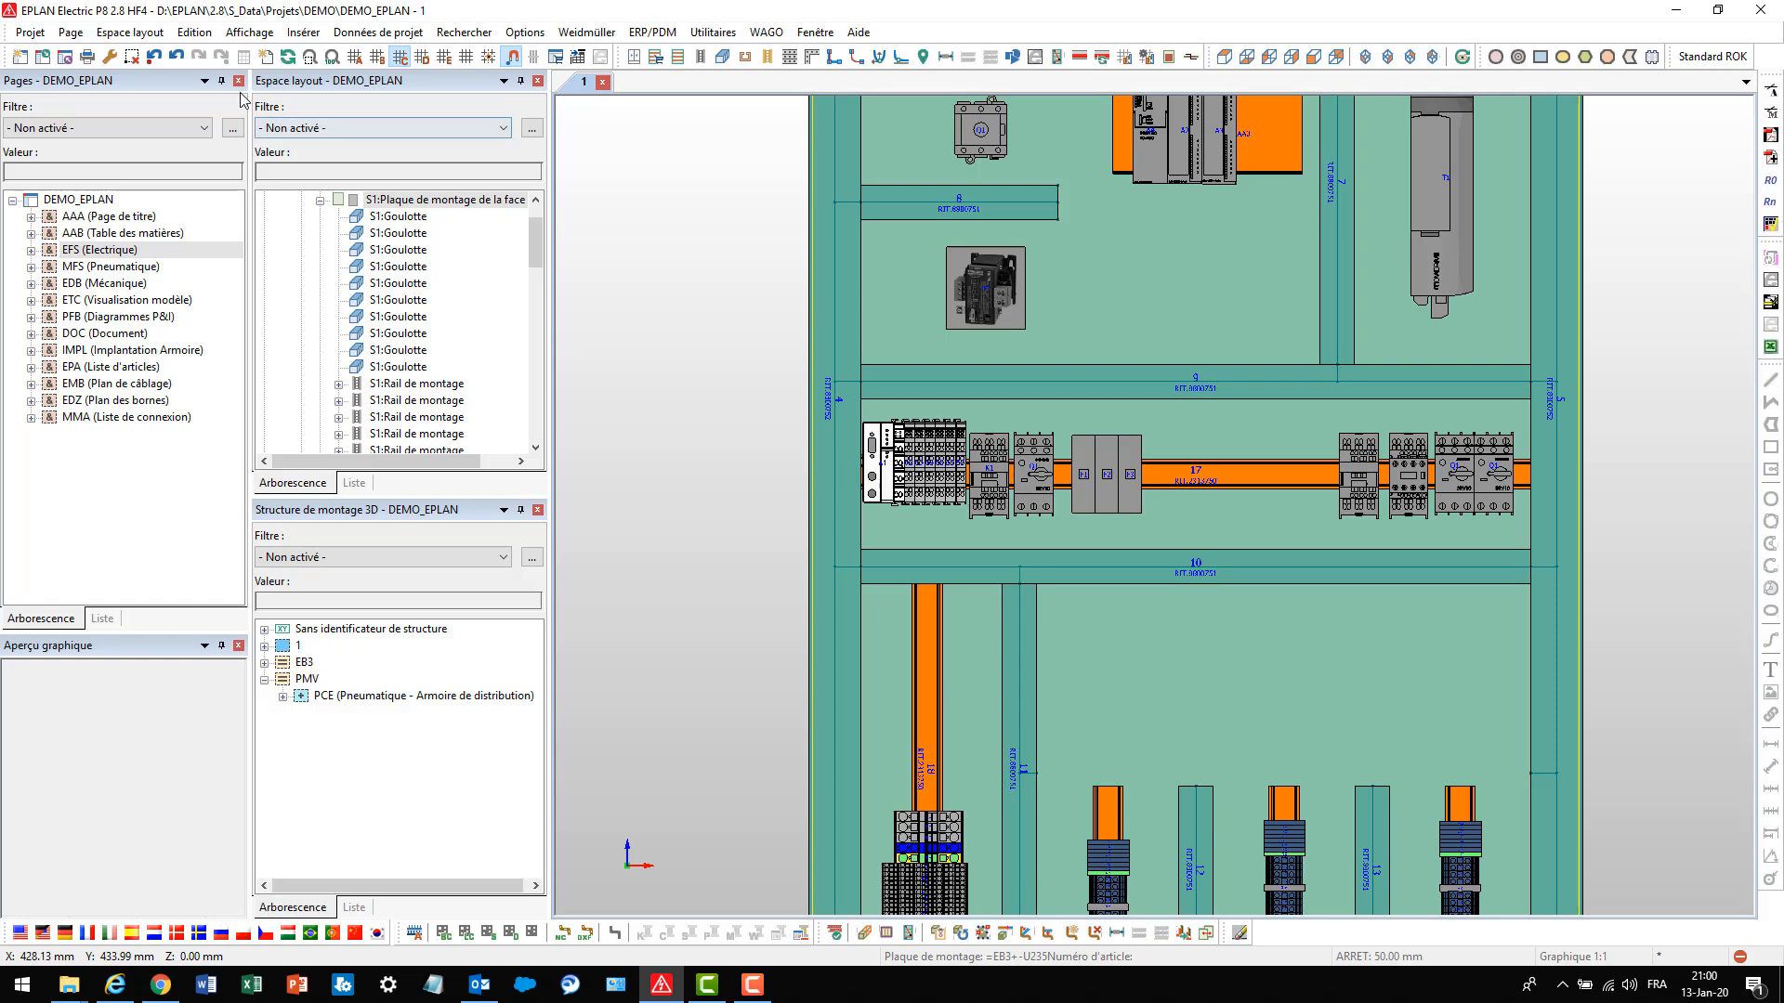
left_click(304, 32)
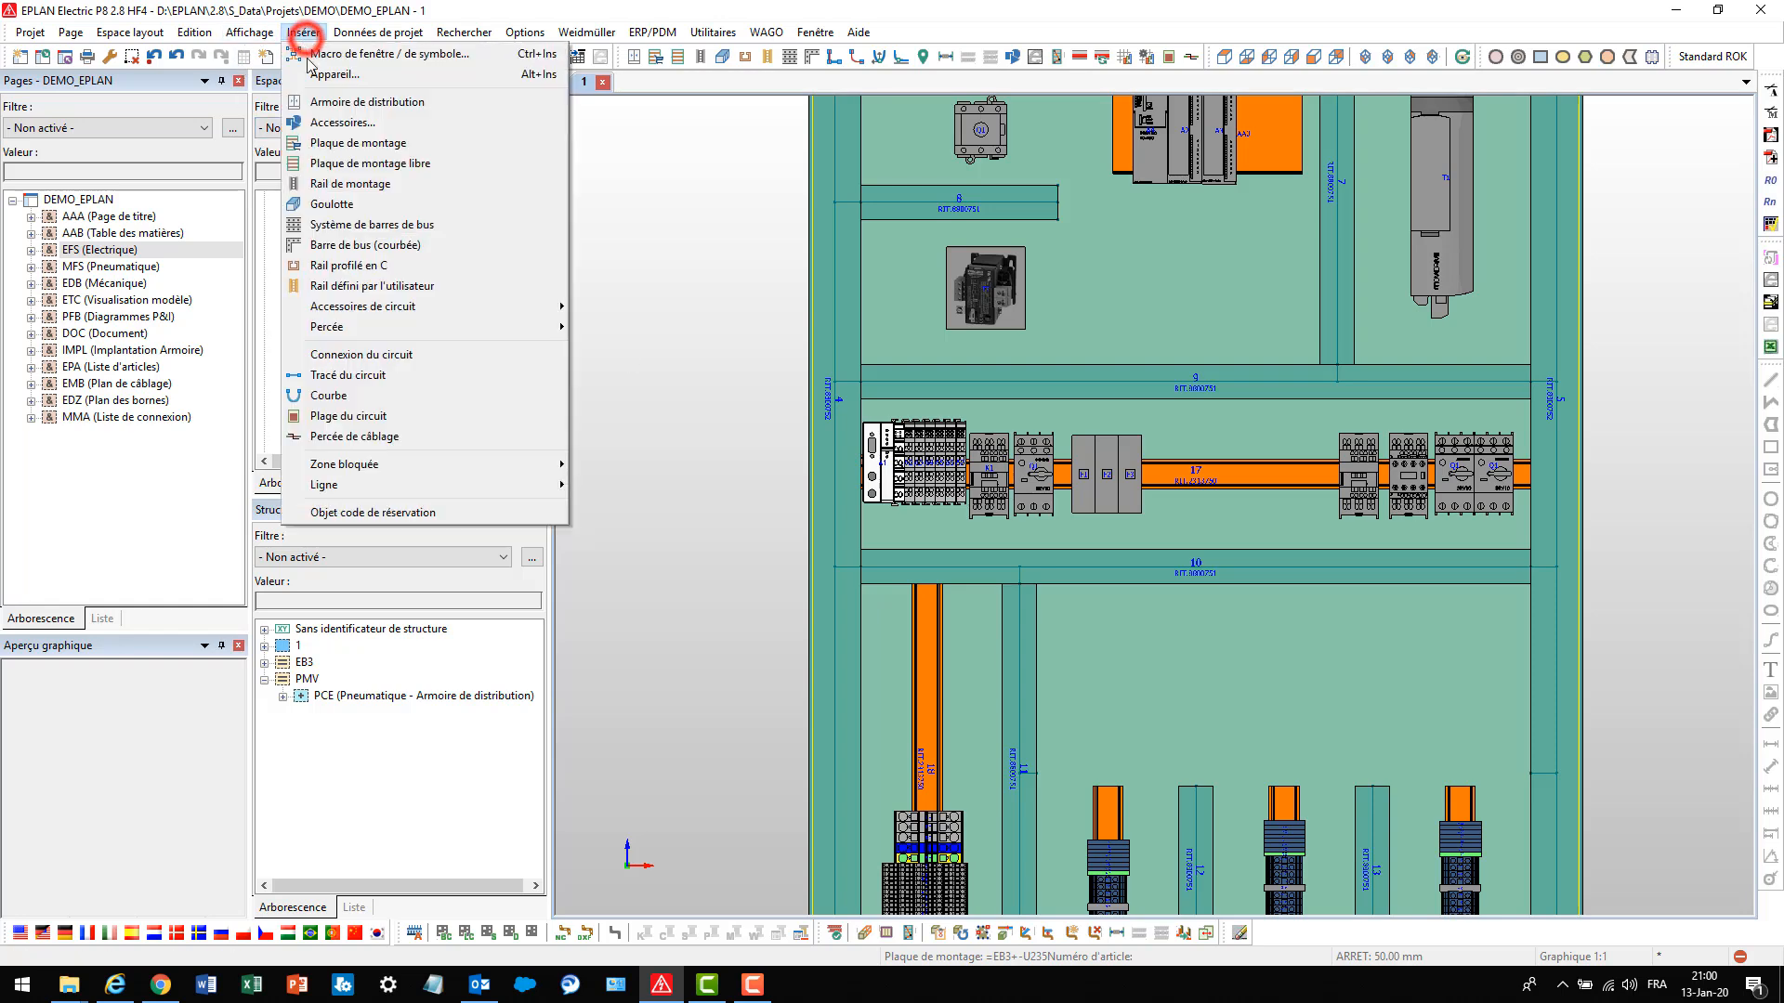
left_click(339, 226)
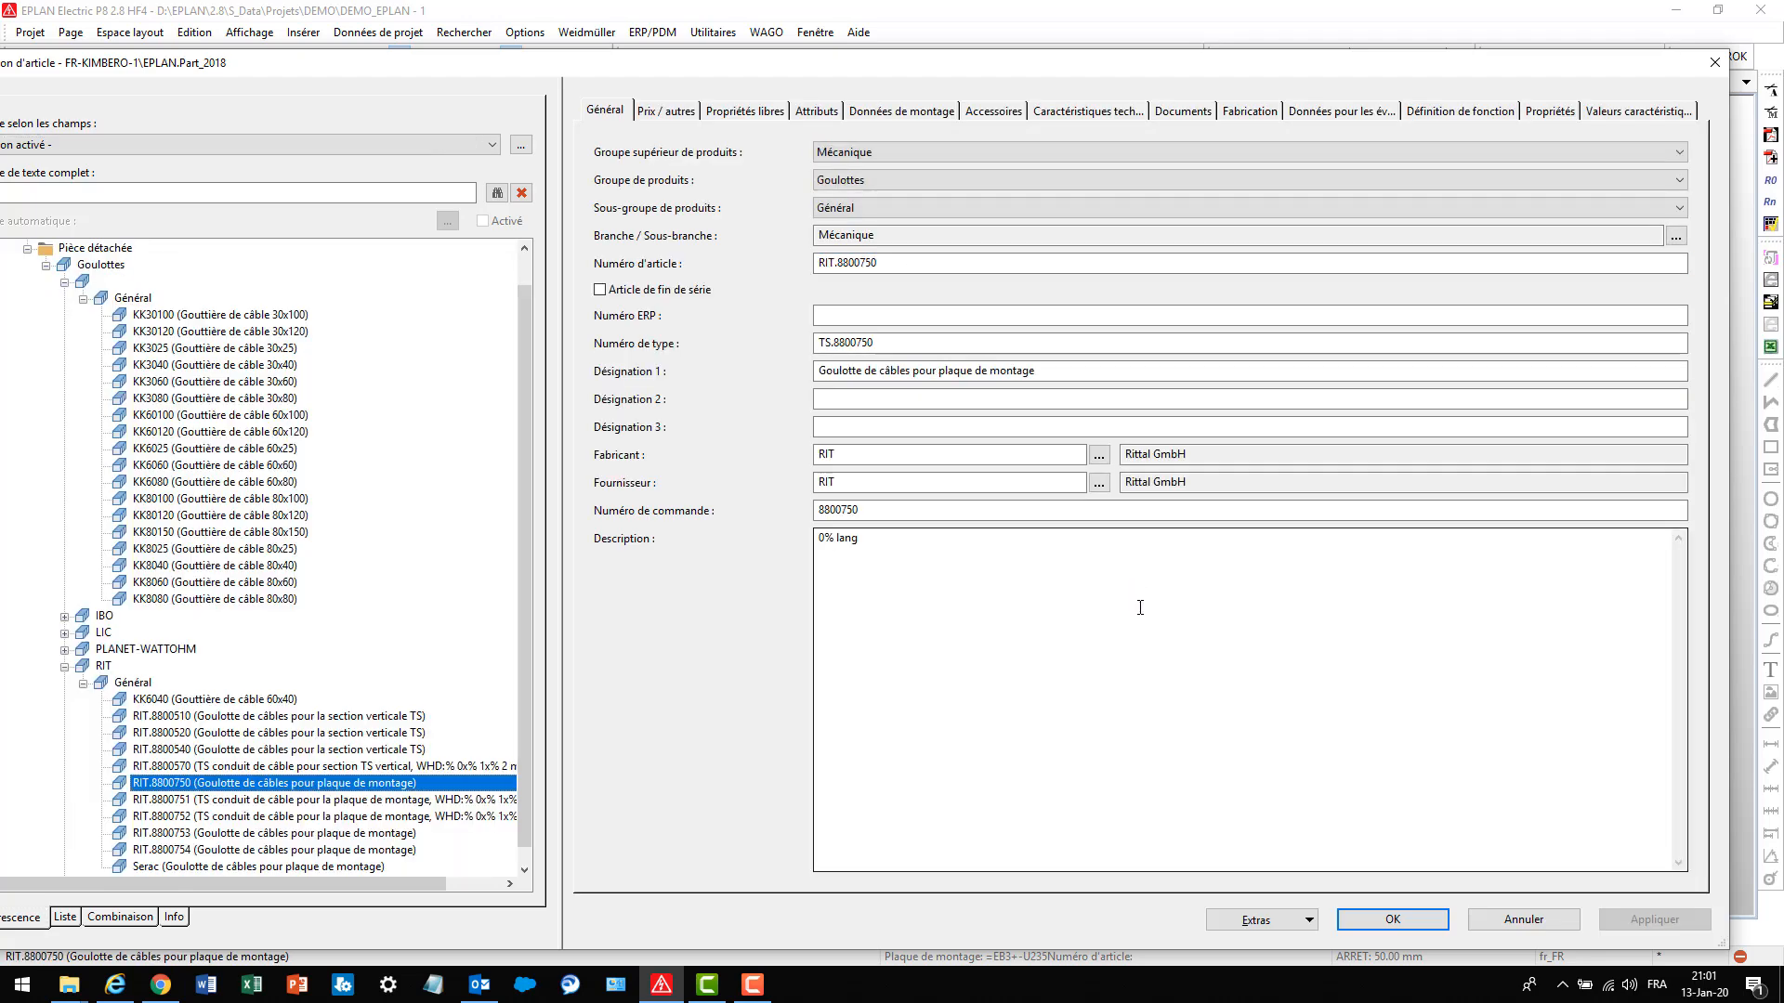
left_click(1373, 918)
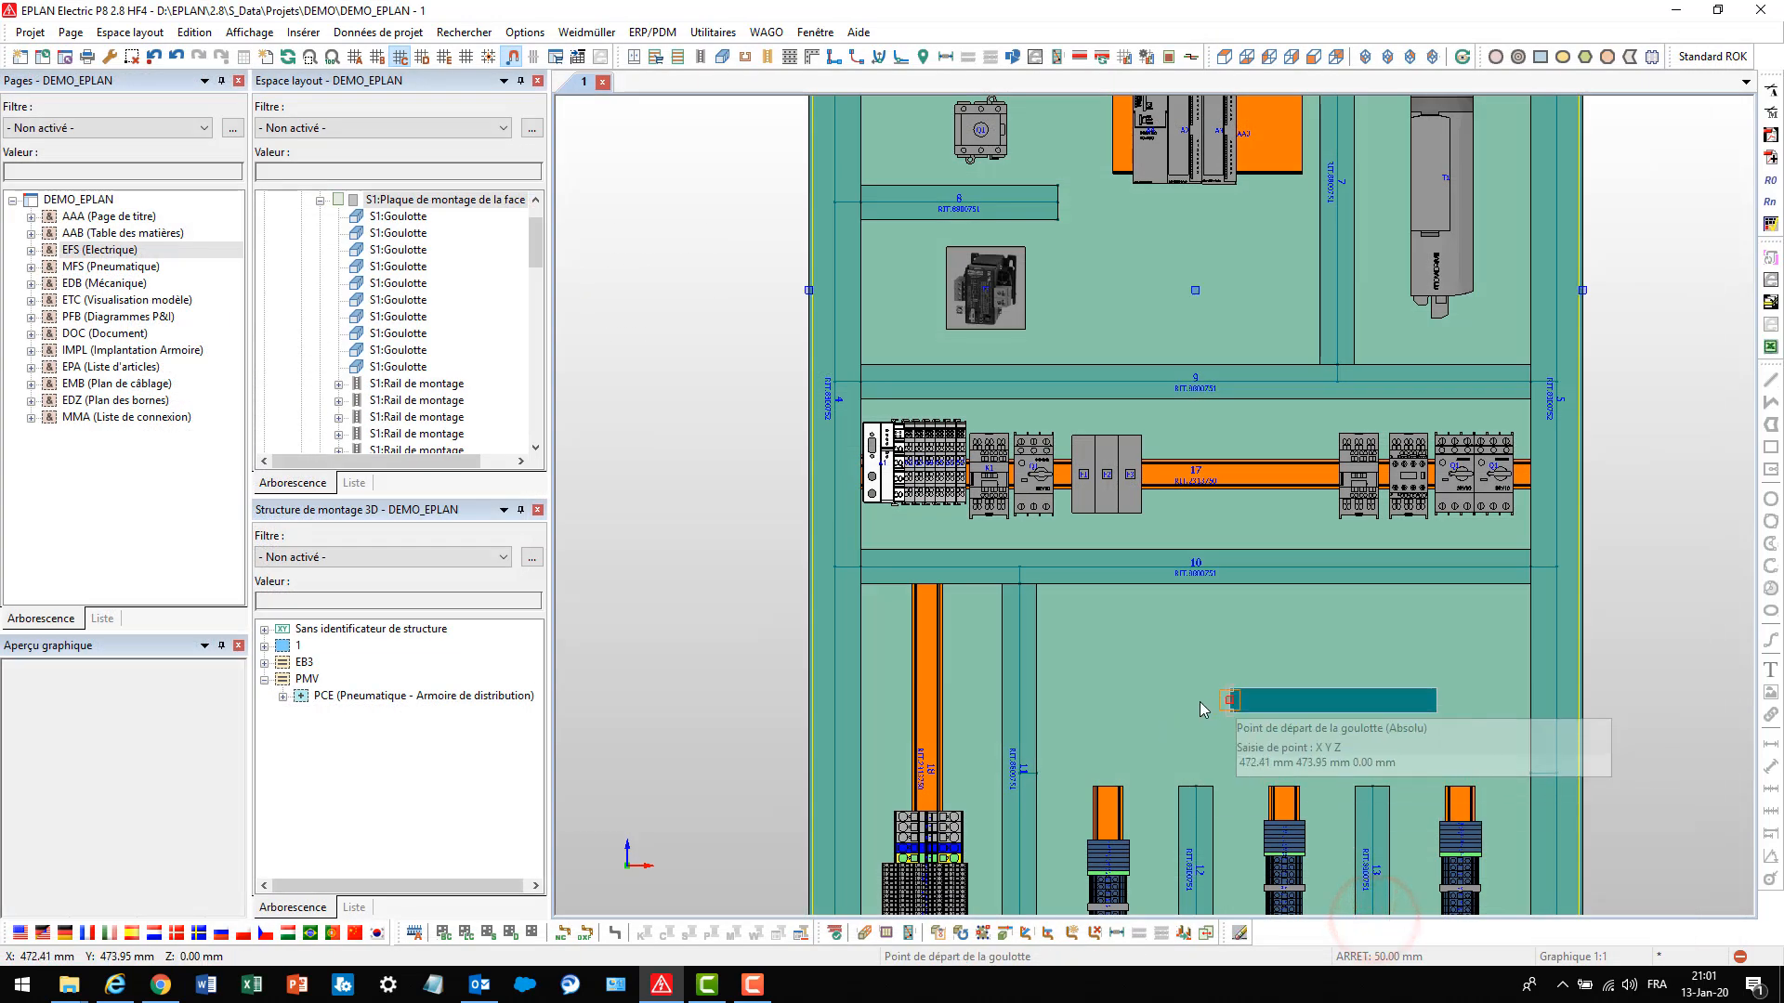
left_click(1183, 711)
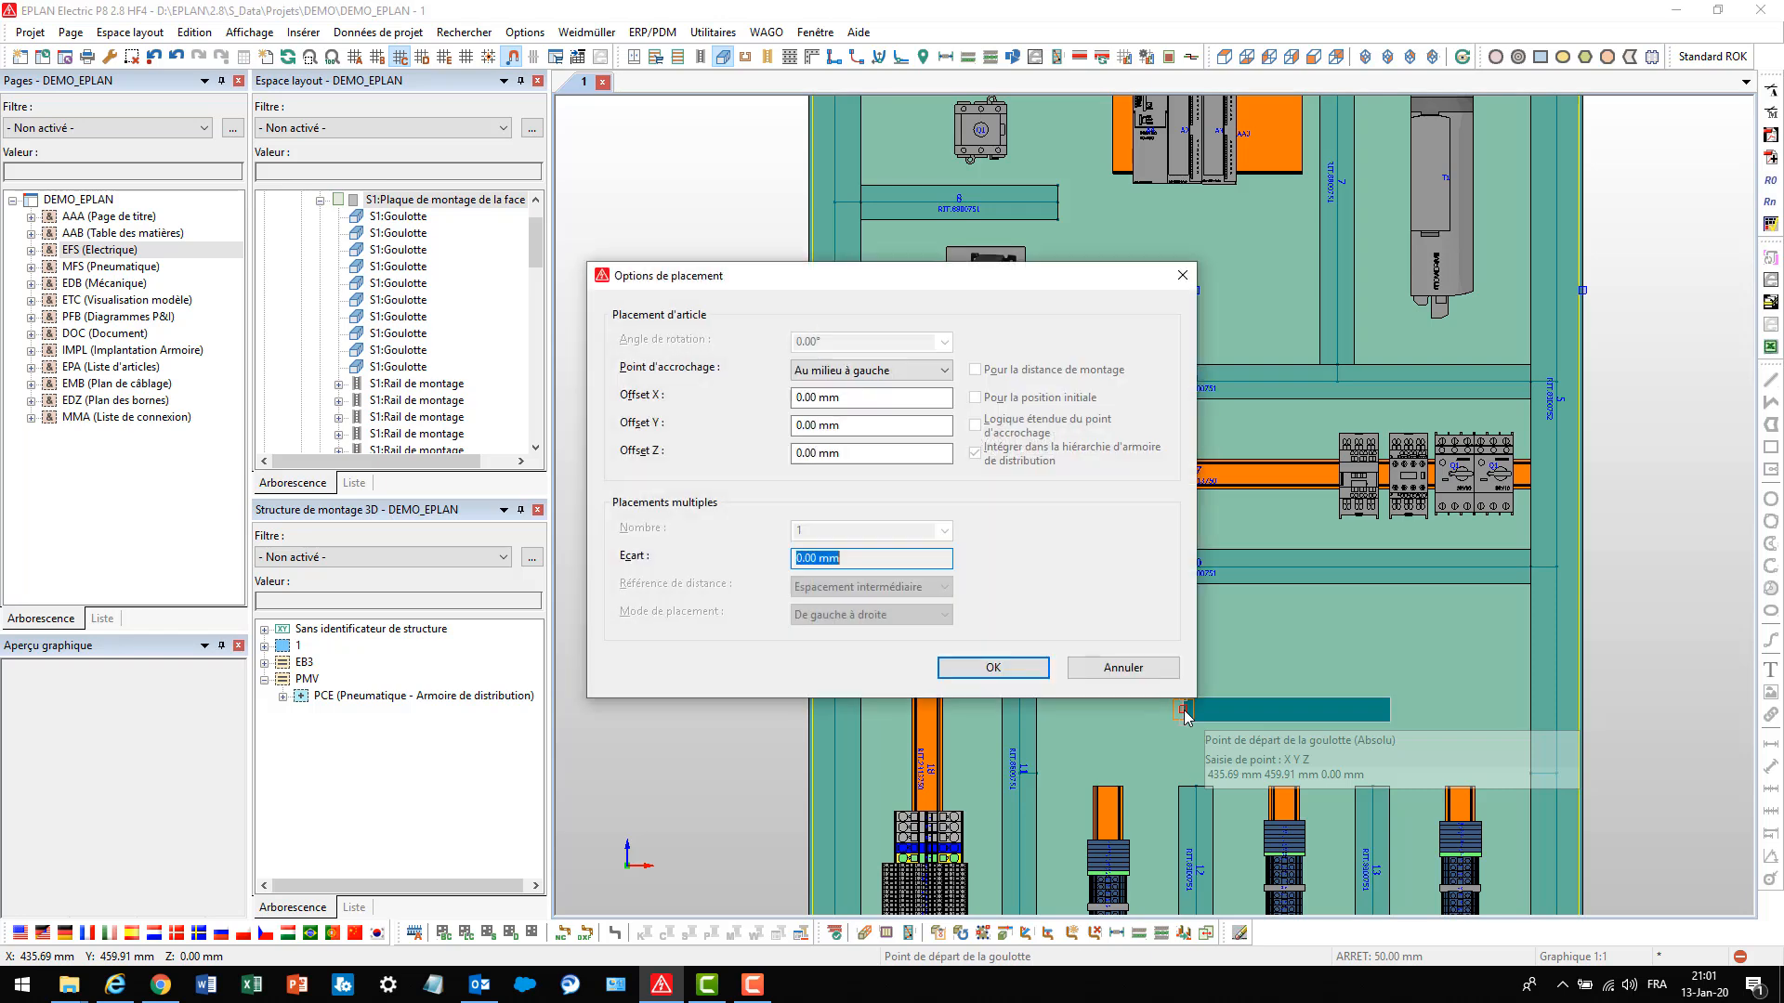
left_click(849, 428)
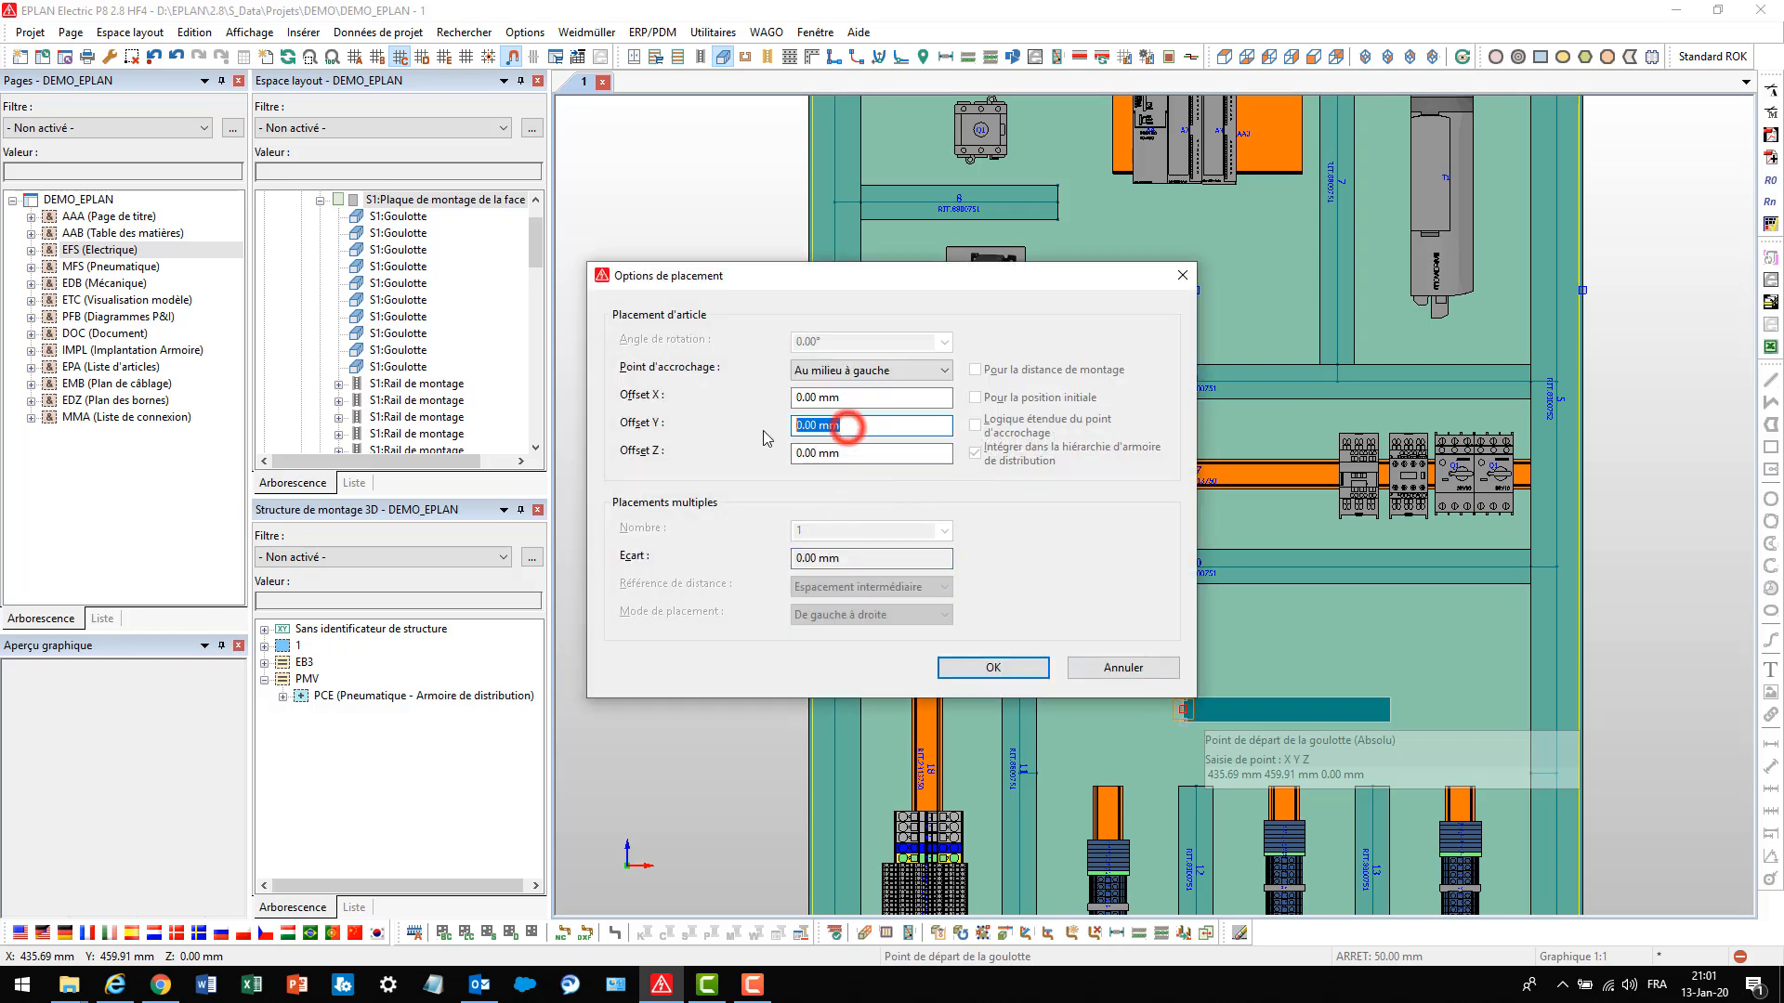
type("-220")
left_click(963, 670)
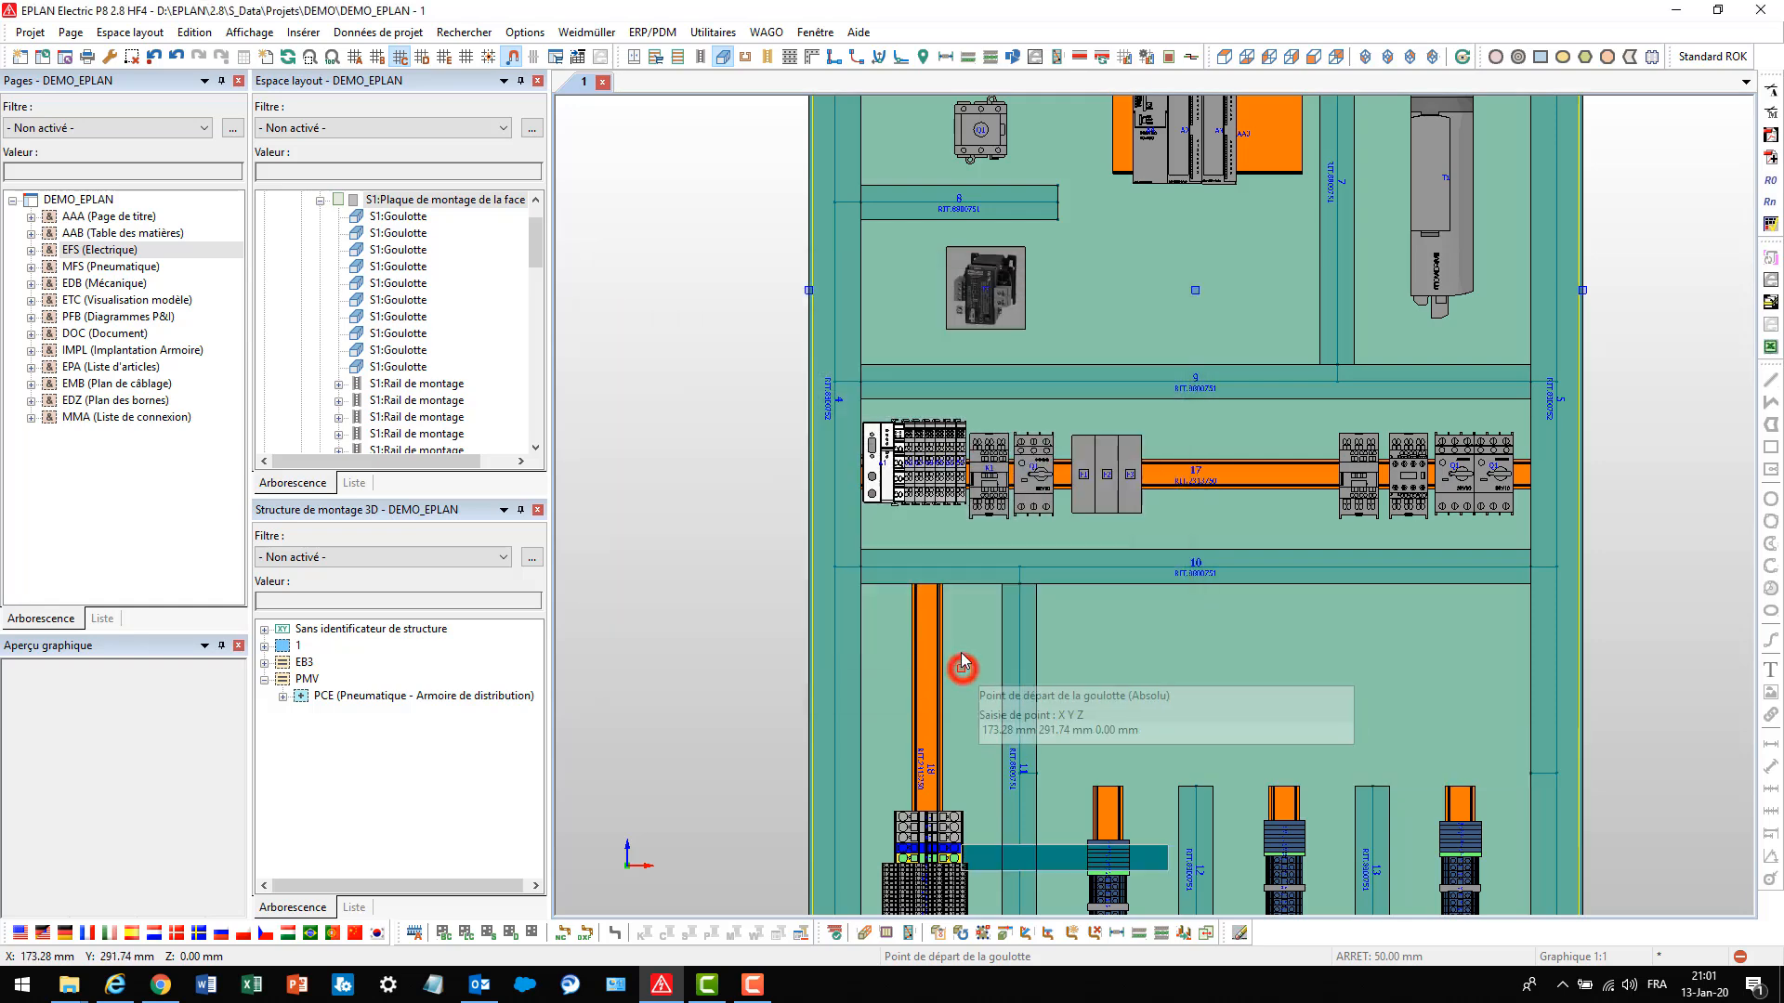
left_click(1038, 589)
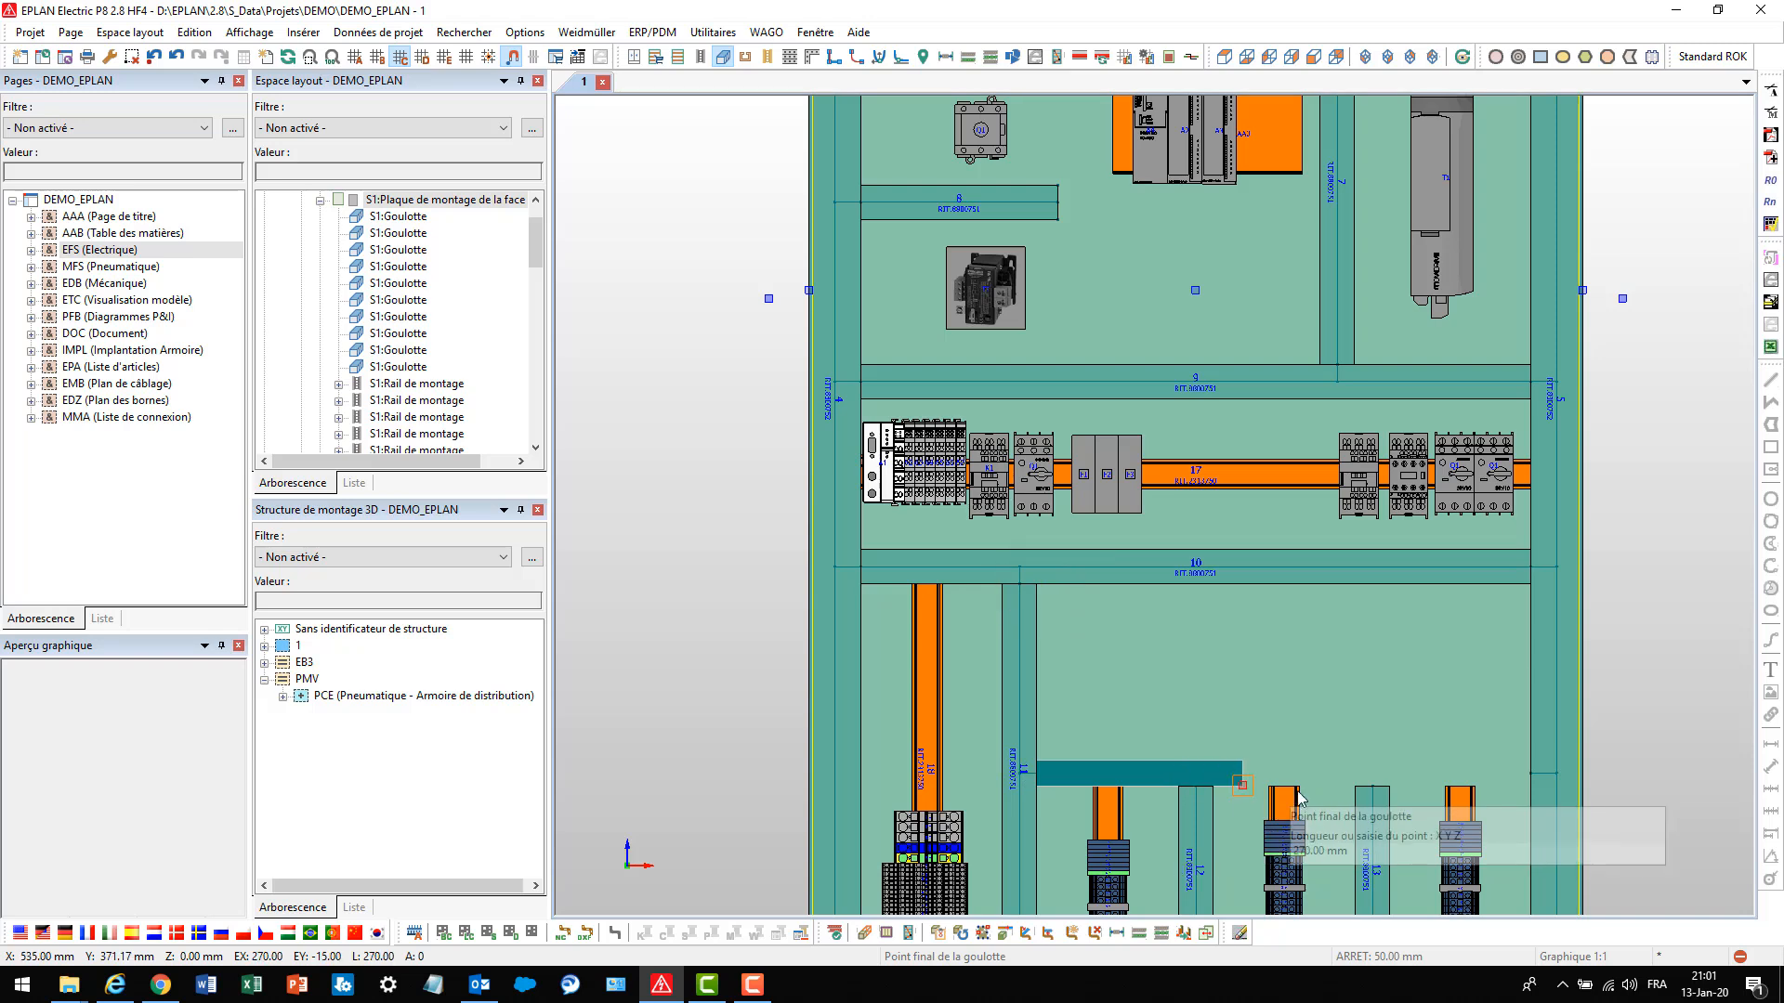
left_click(1509, 783)
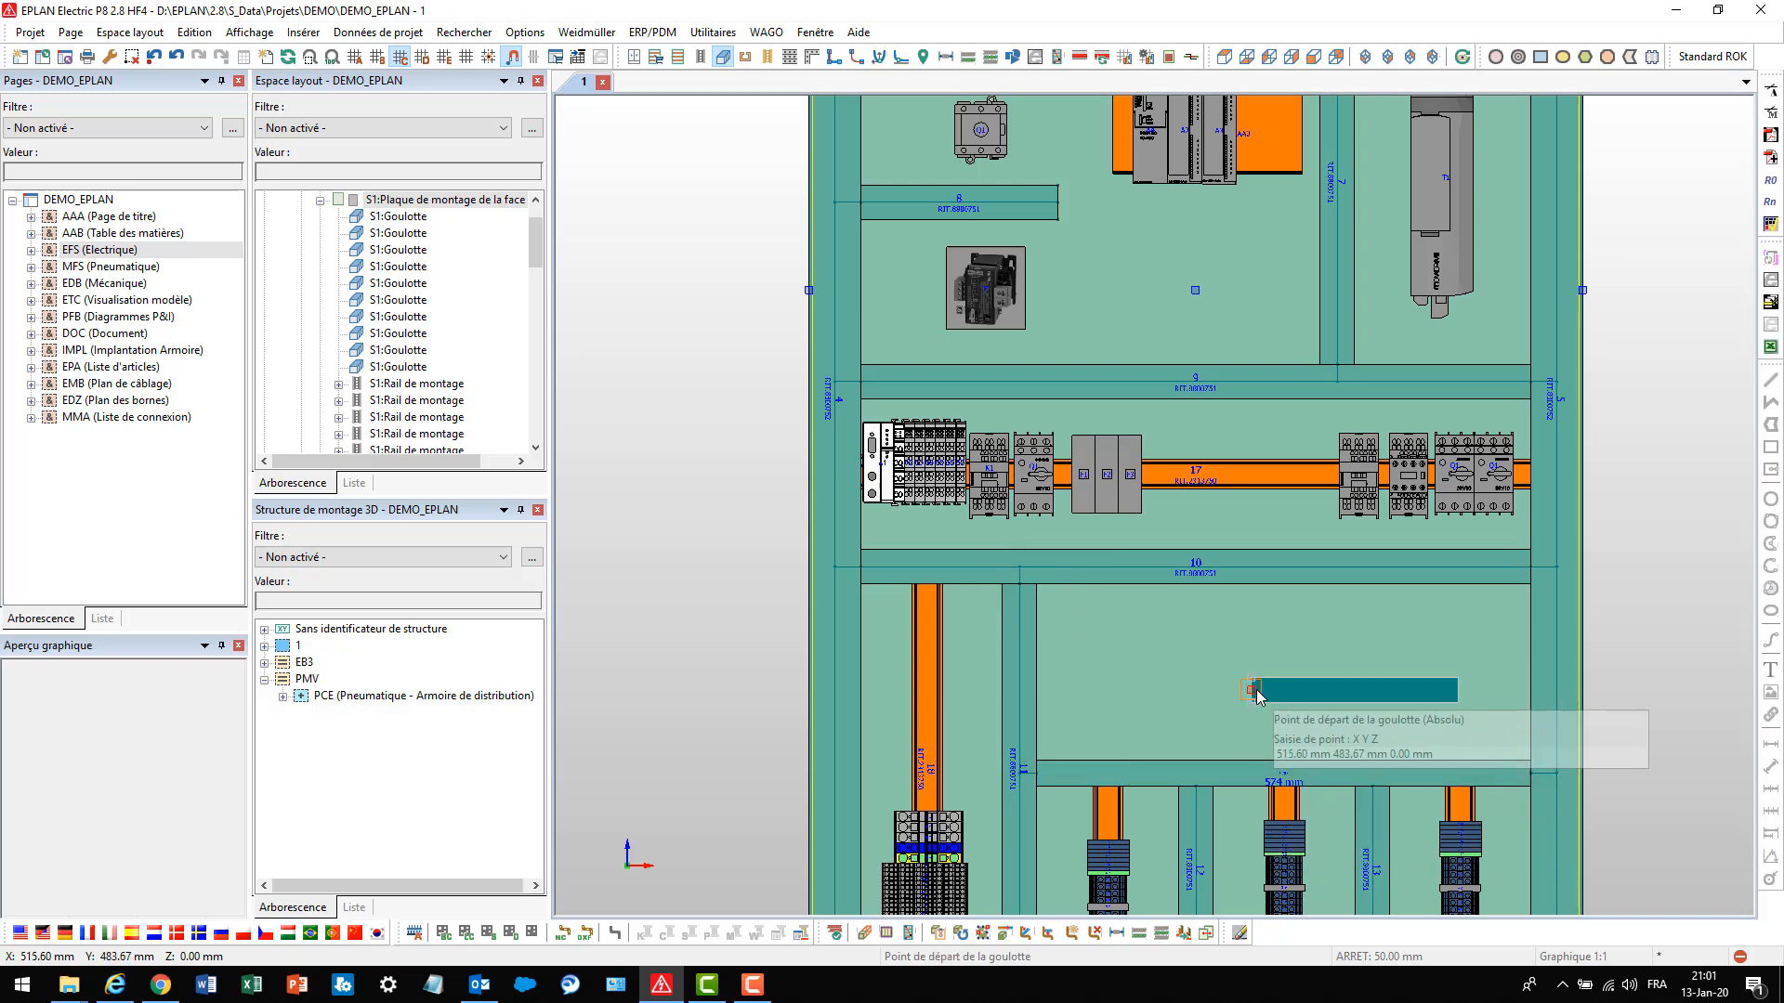
key("Escape")
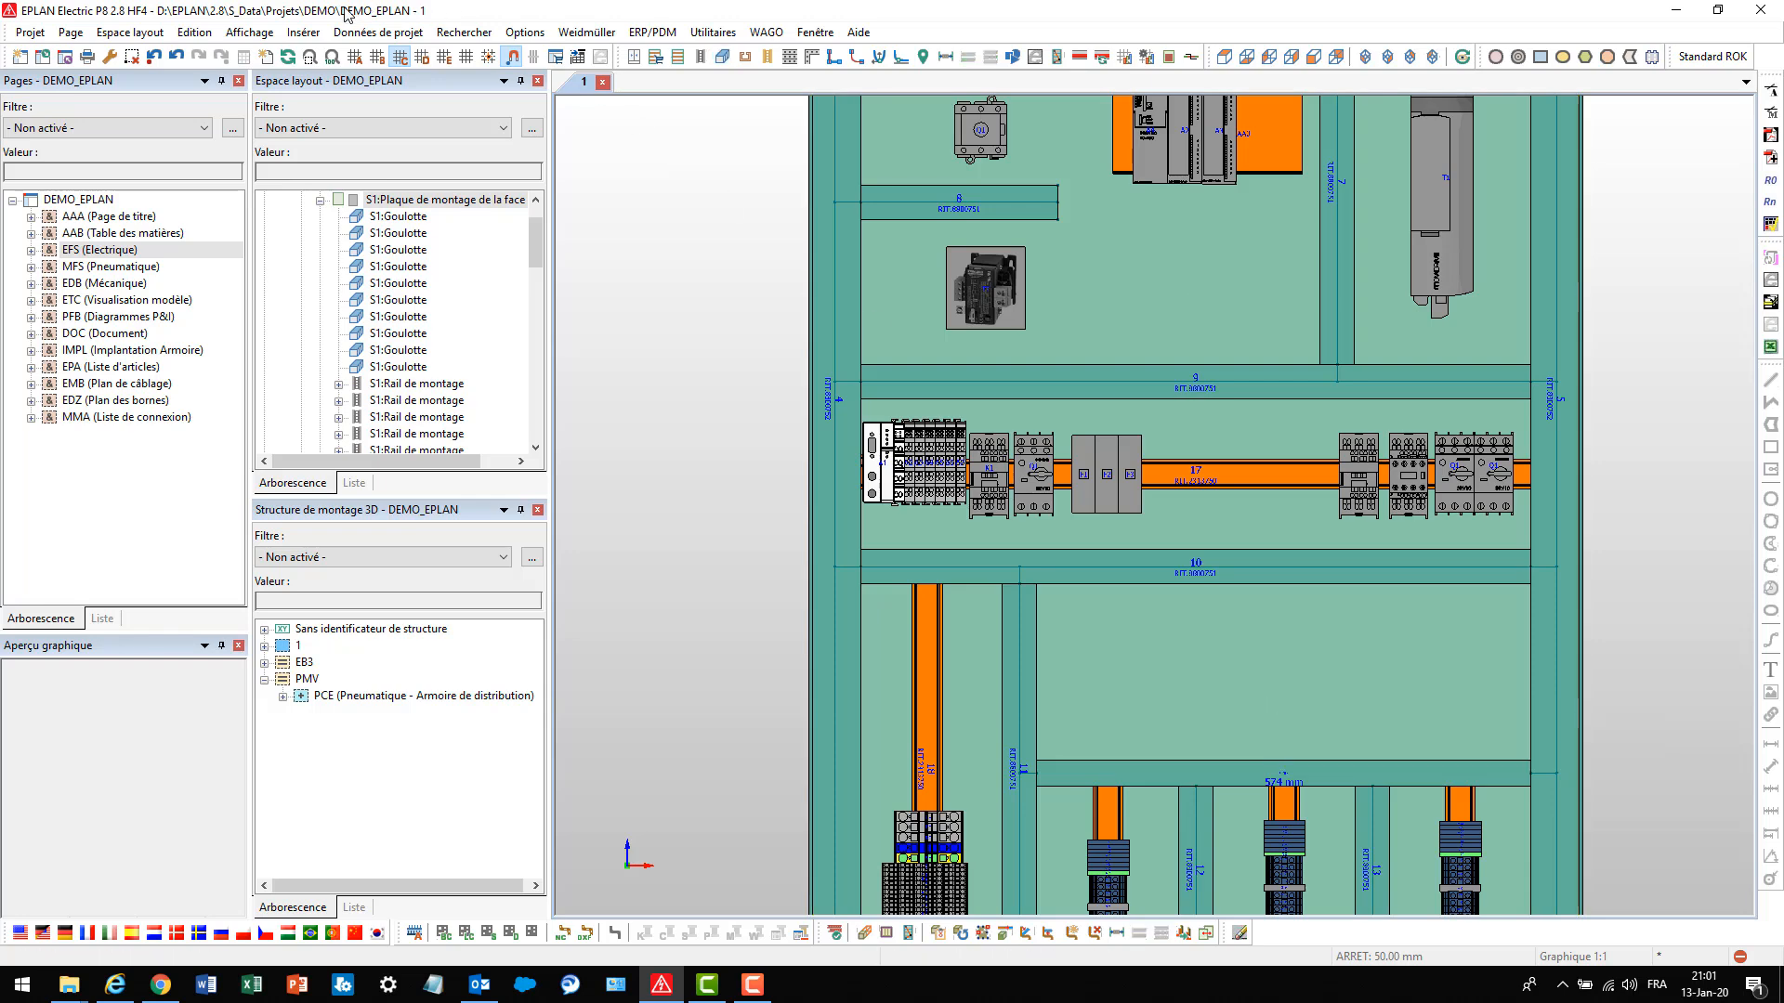
Place a TS 35_7,5 mounting rail midway between horizontal duct 10 and the 574 mm duct below it, taking over the lower duct's length
left_click(308, 32)
left_click(333, 183)
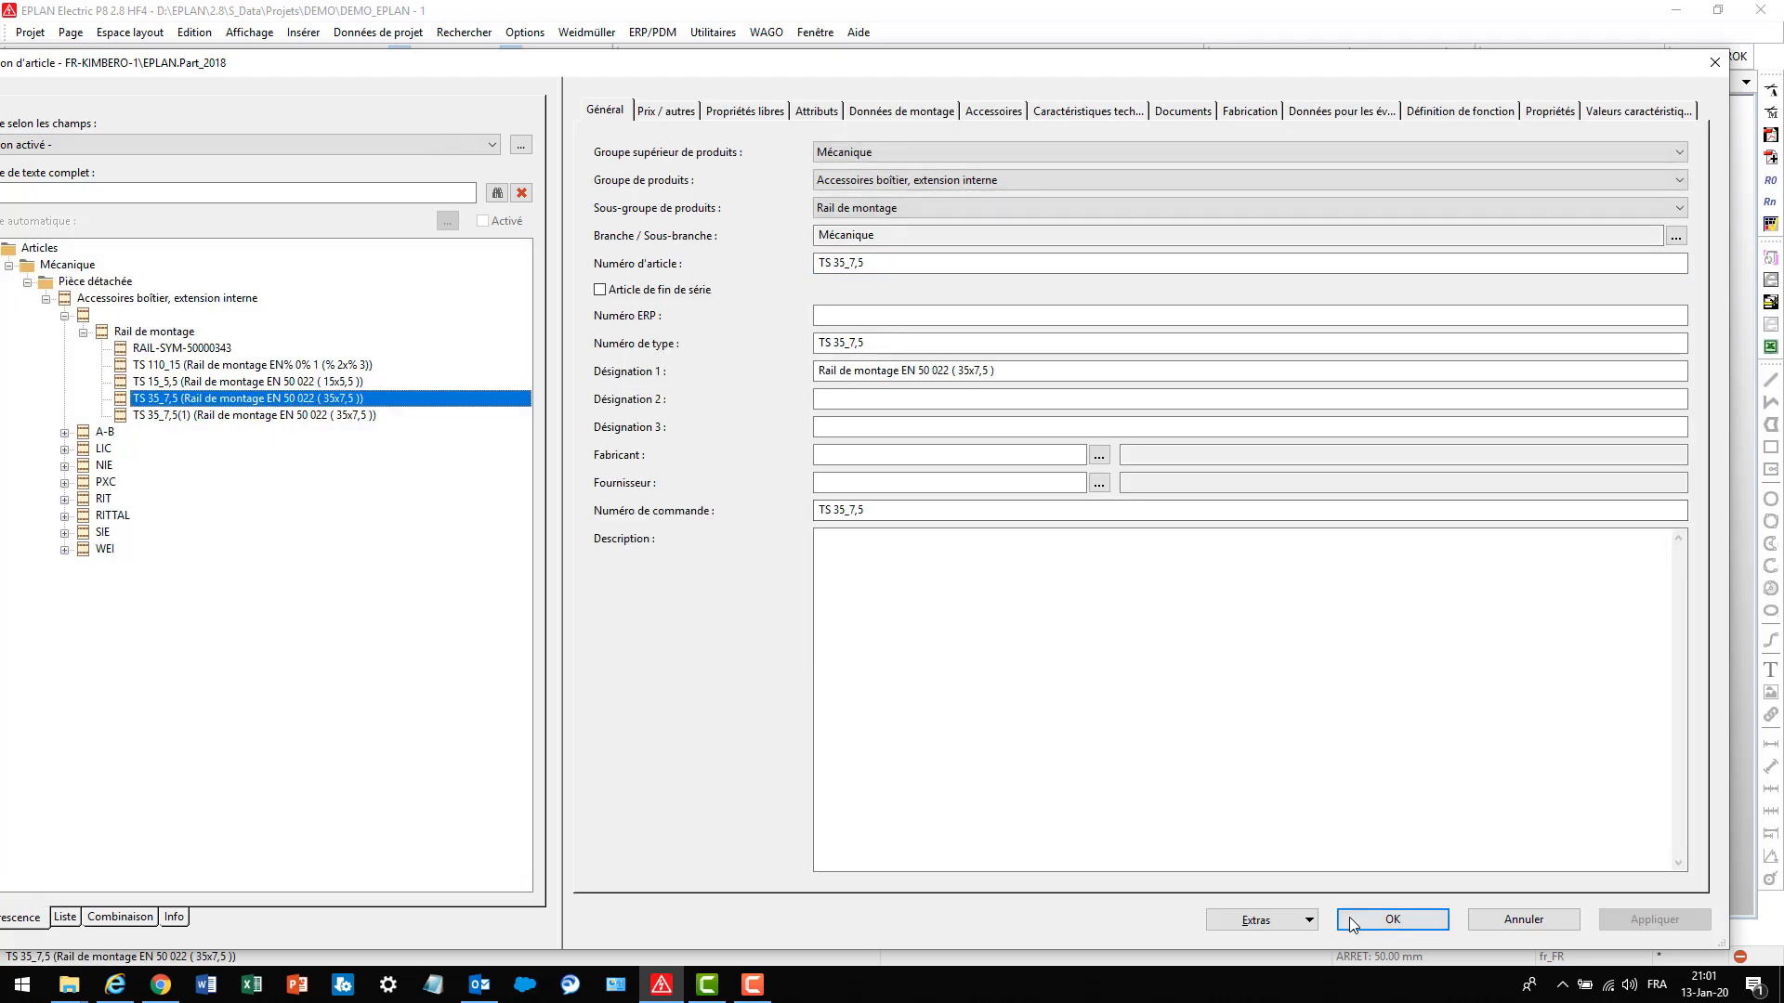
left_click(1359, 922)
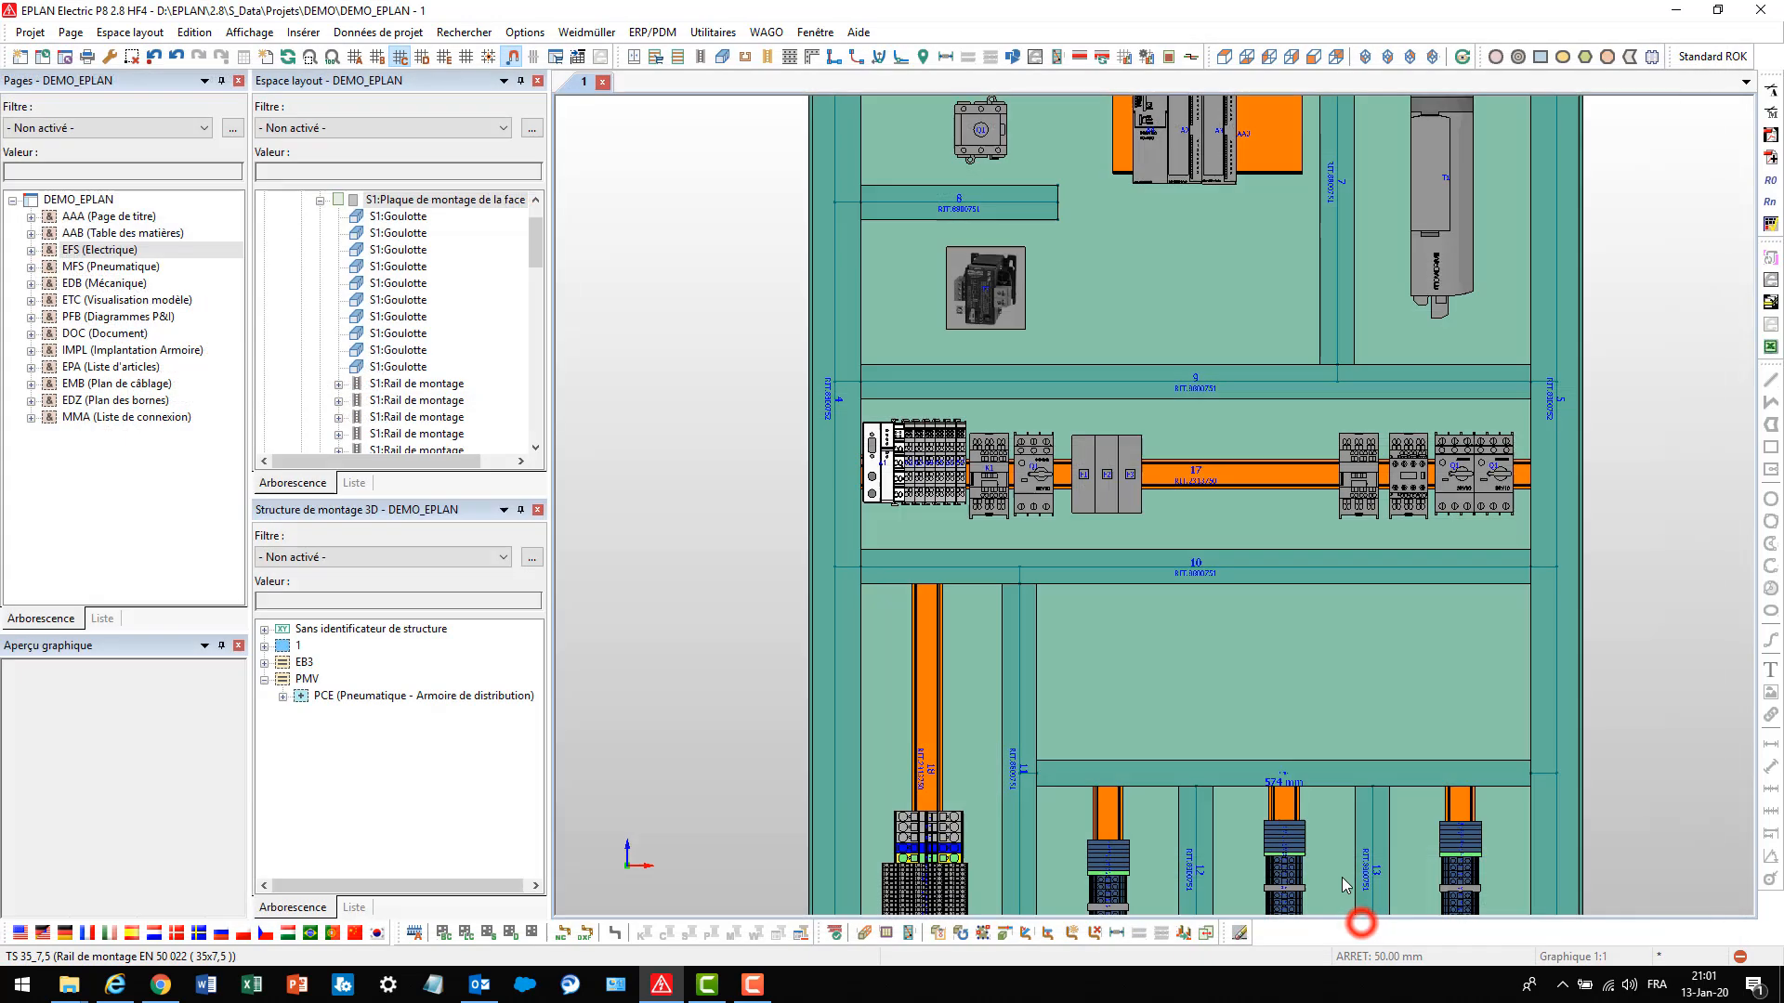
right_click(1234, 688)
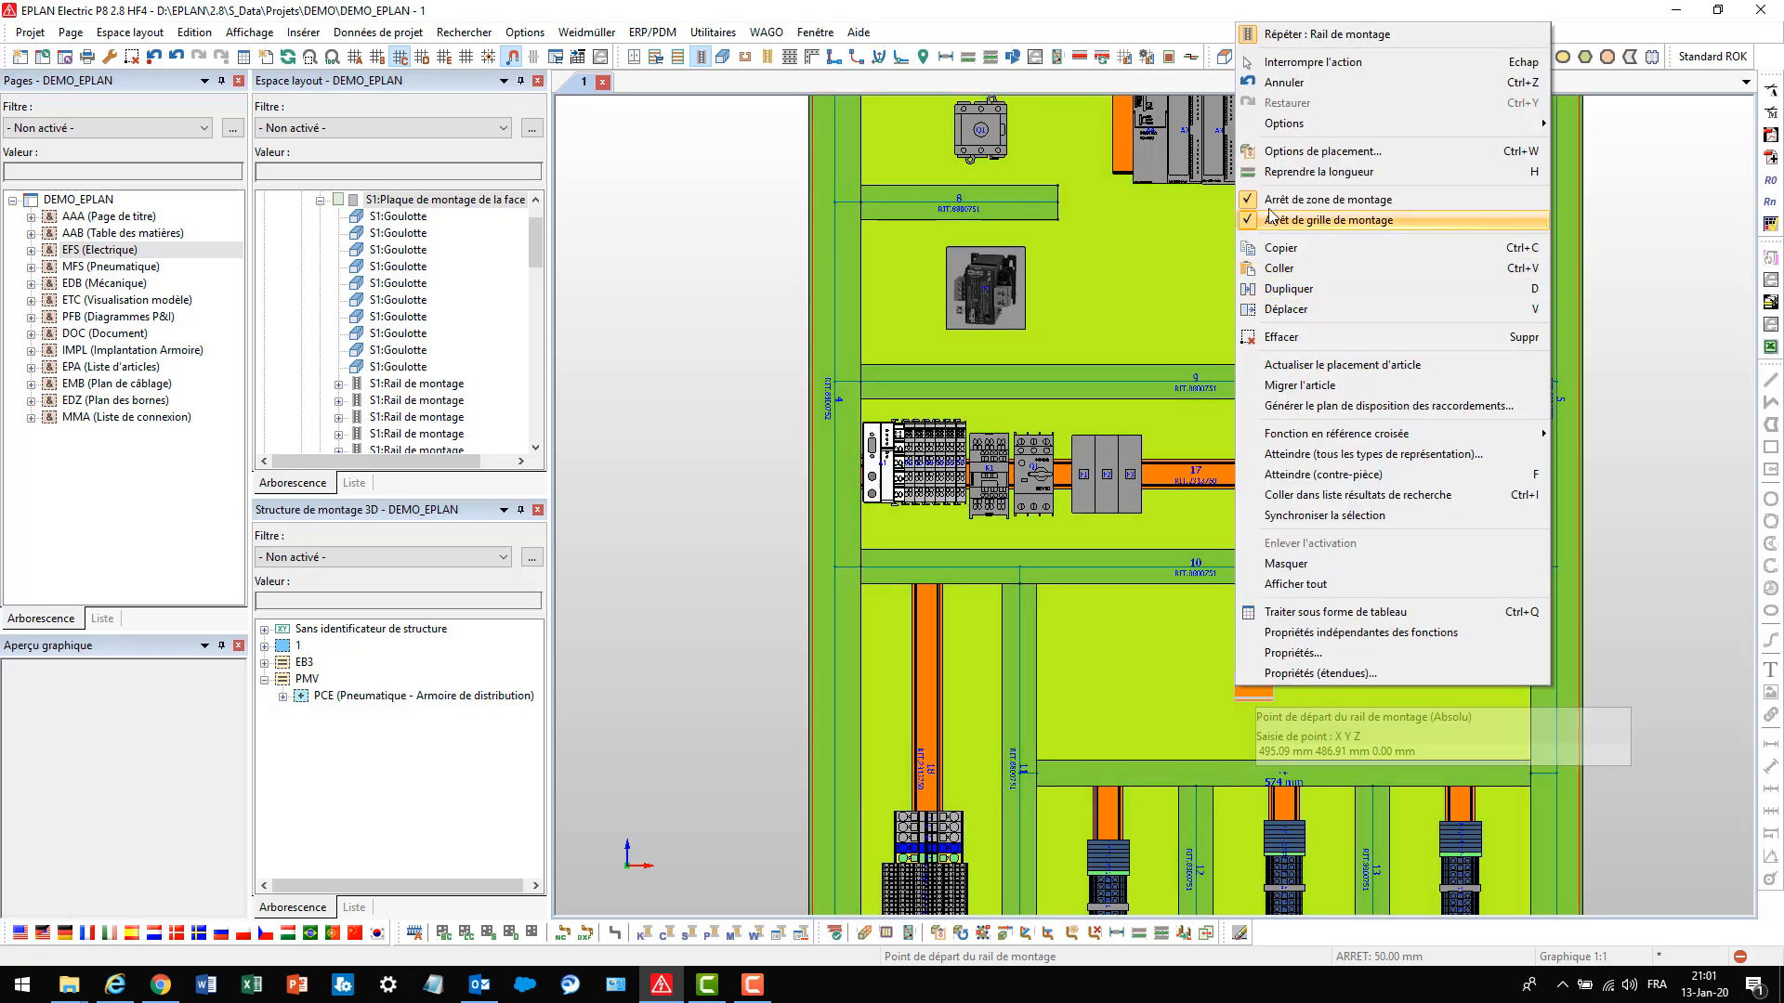
left_click(1301, 172)
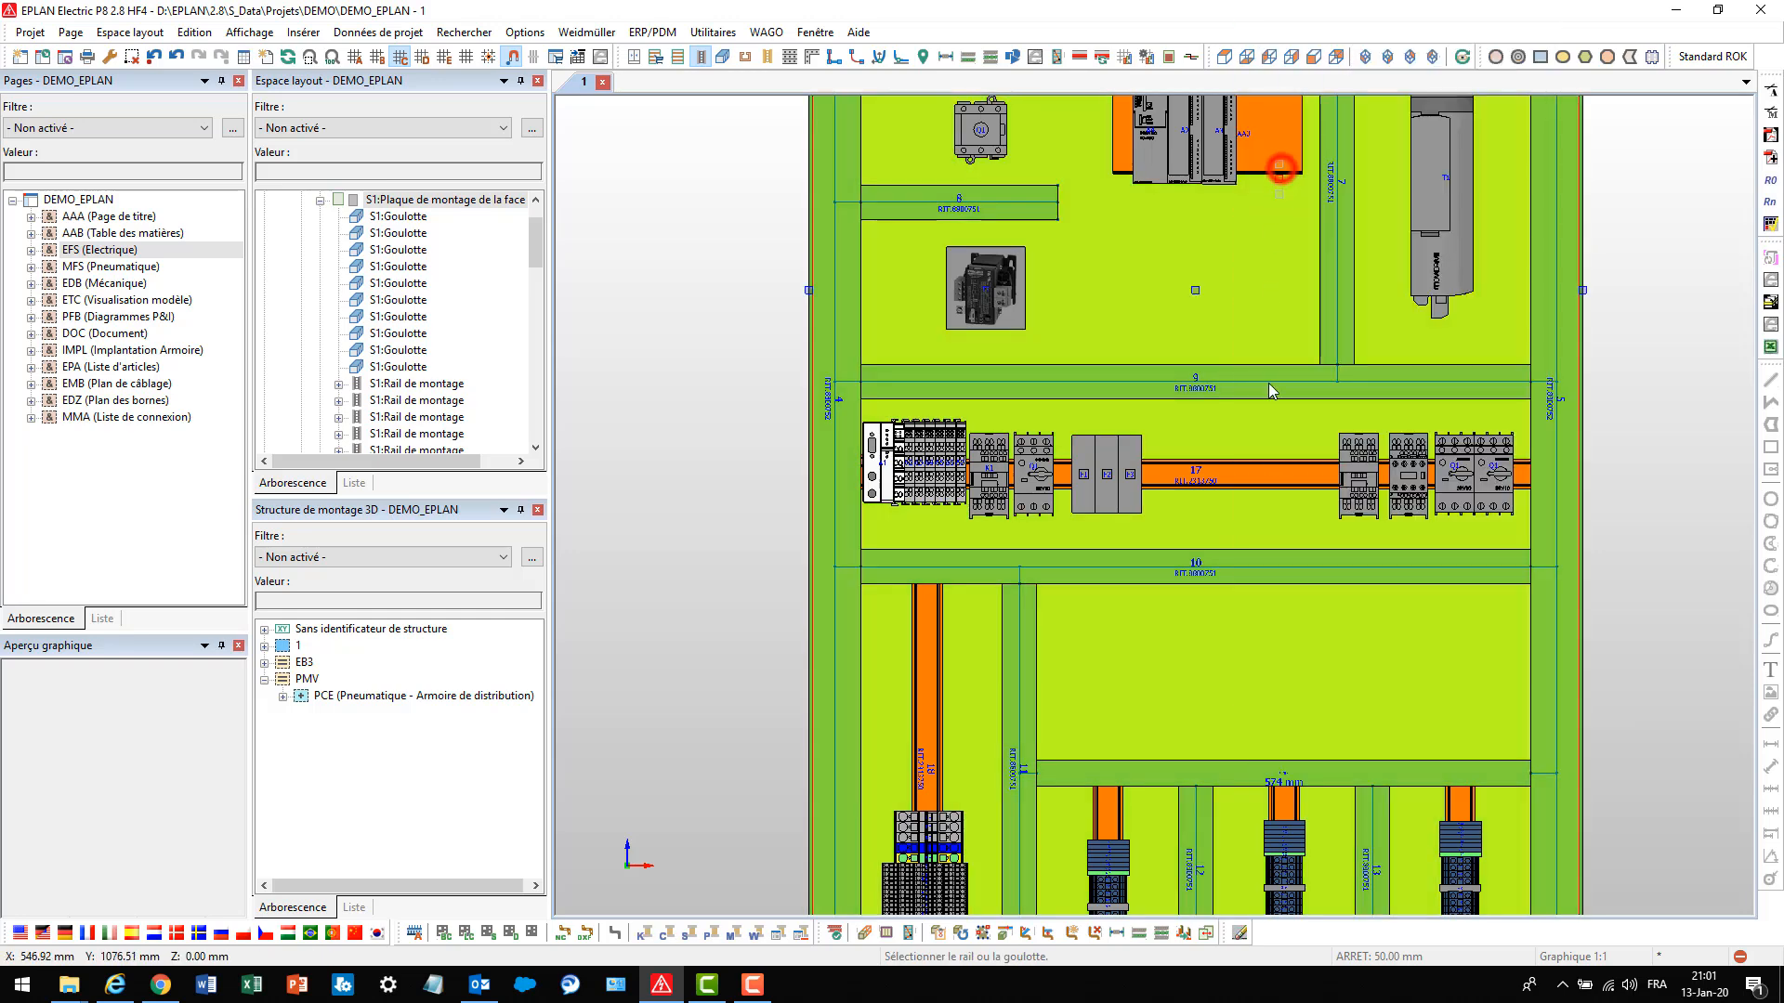
left_click(1262, 770)
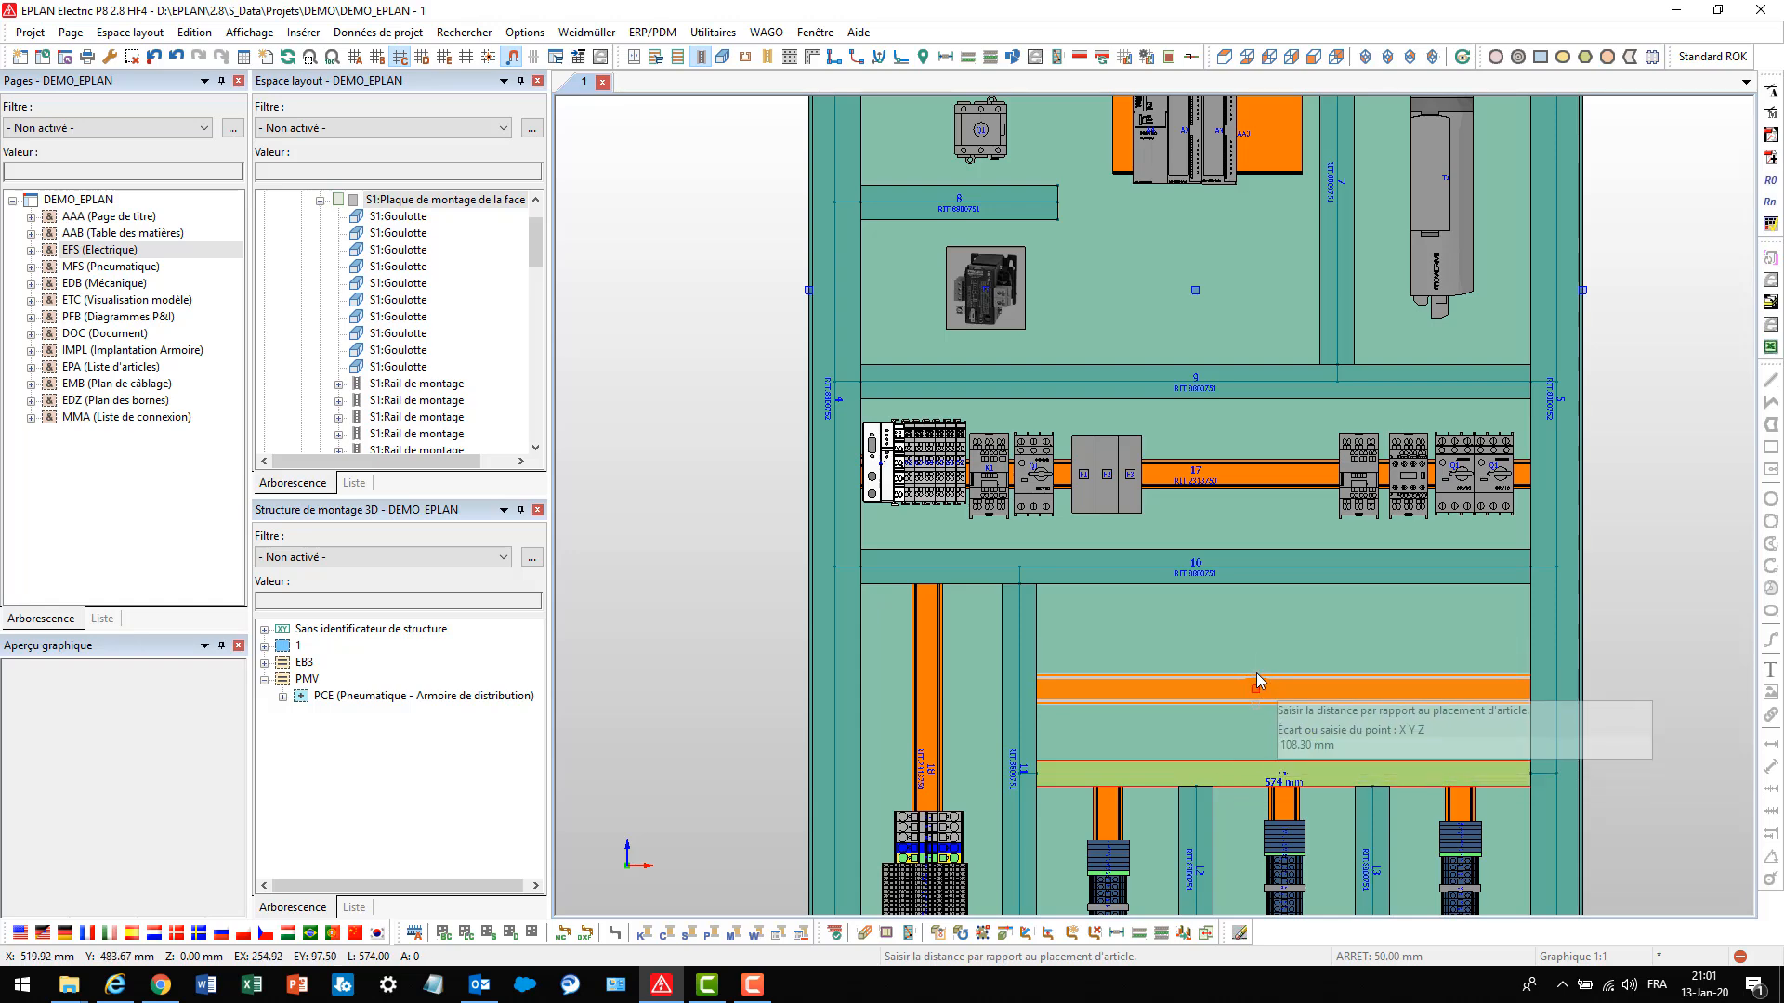
right_click(1256, 672)
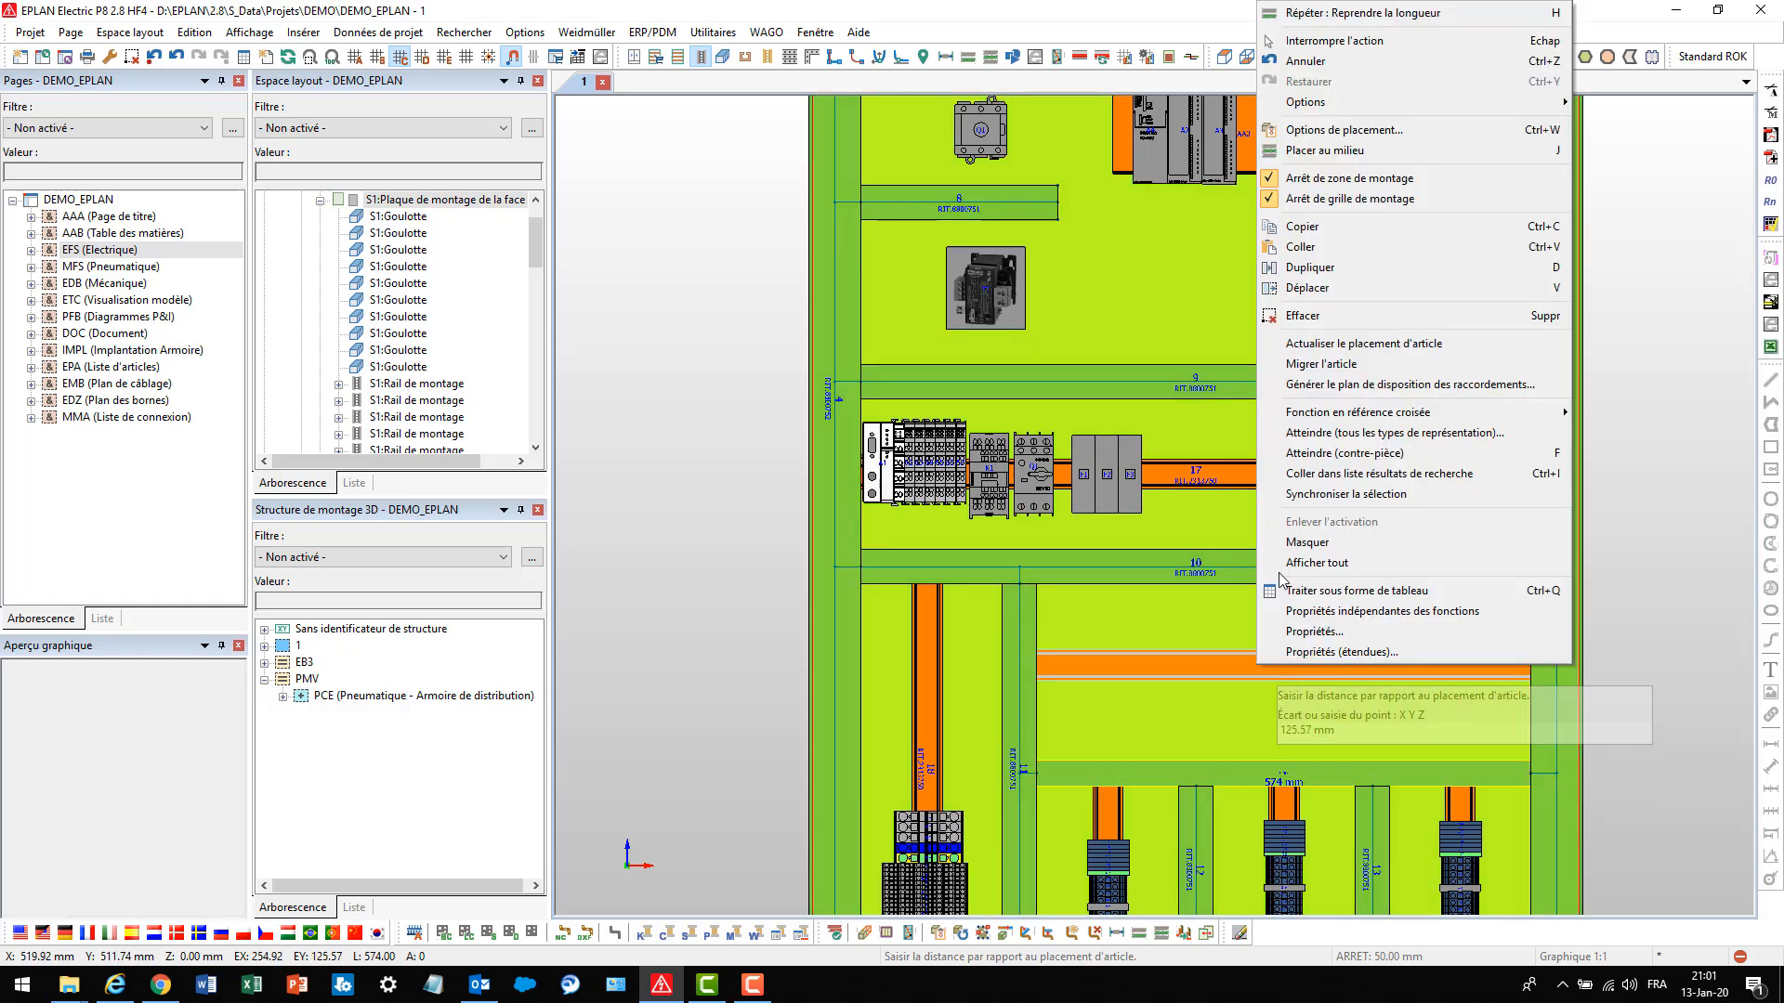
left_click(1296, 151)
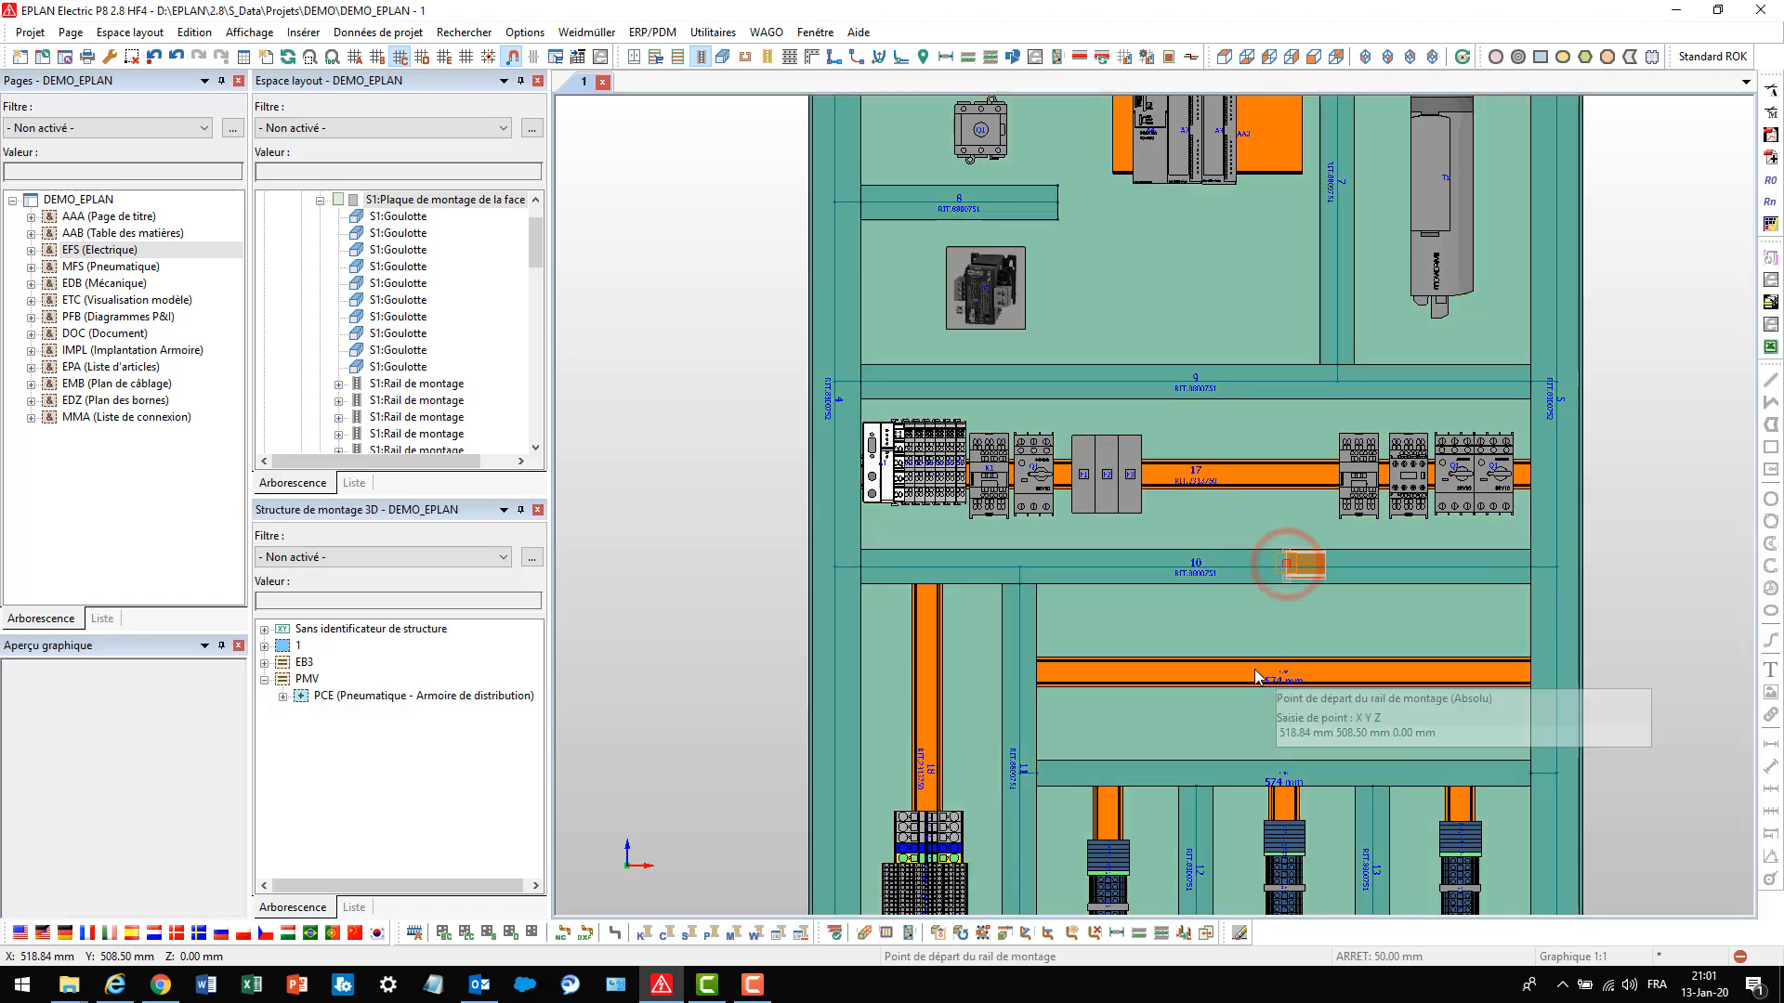
left_click(1245, 670)
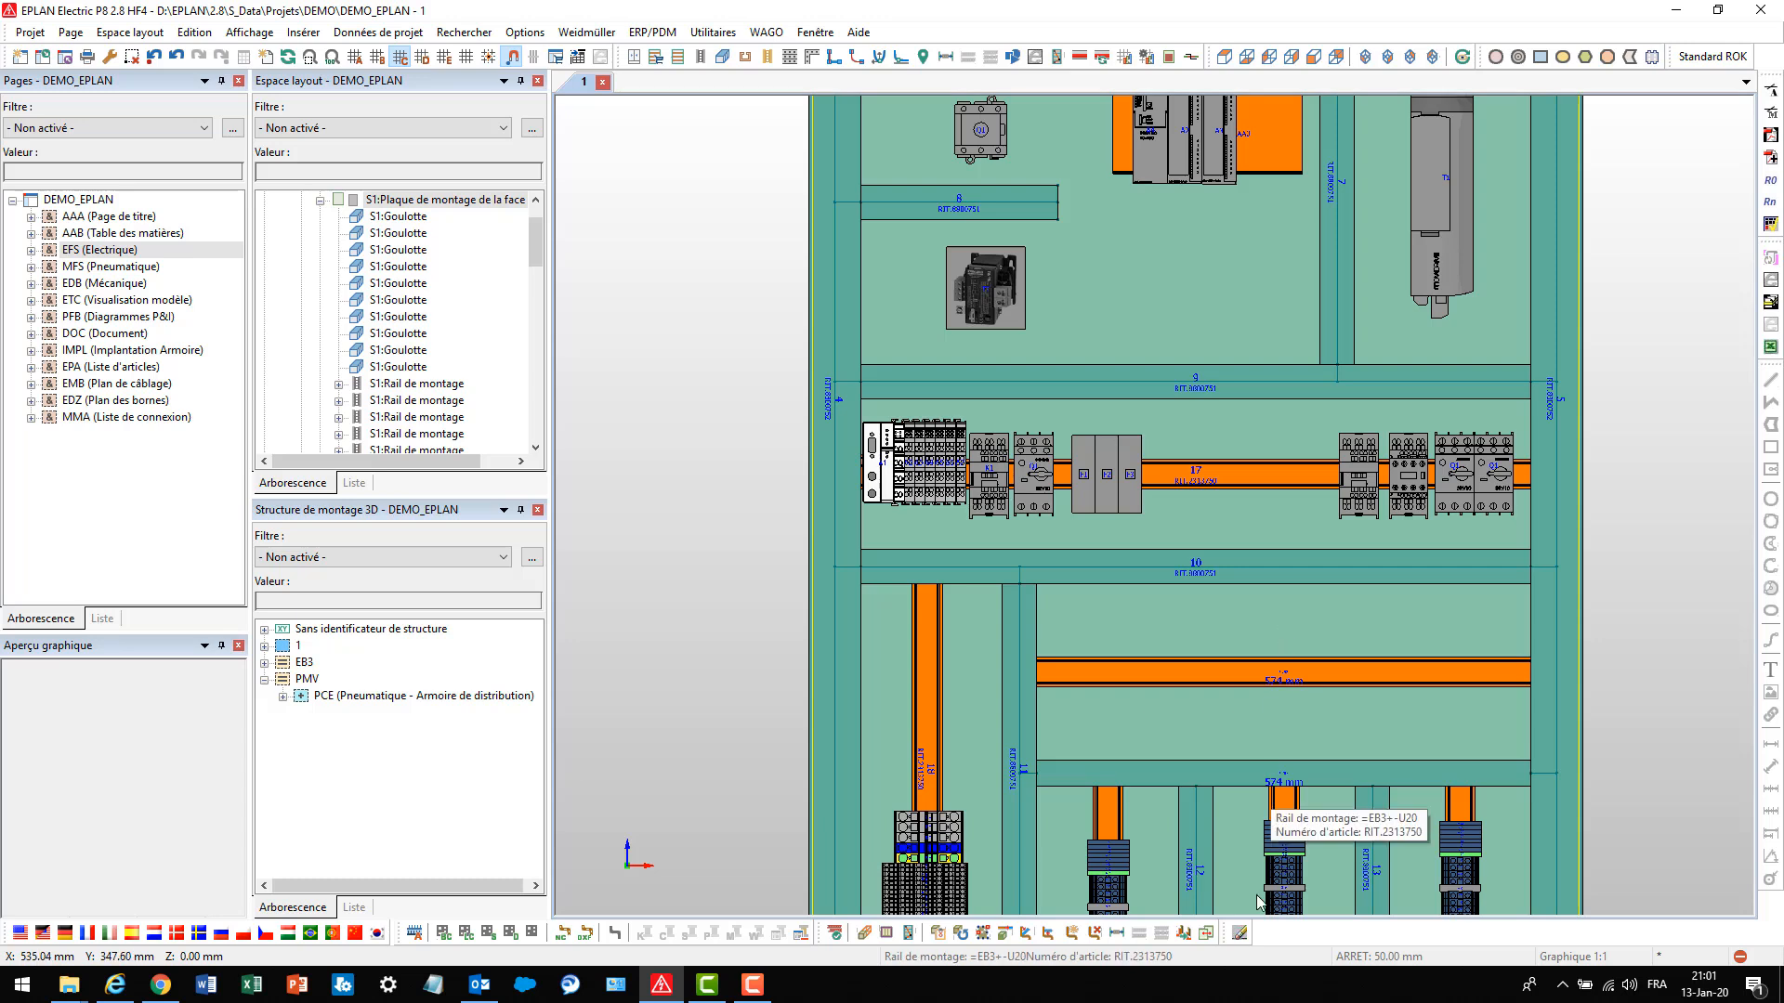
Try to adjust the length of the new horizontal mounting rail at its right end
left_click(1005, 932)
left_click(1503, 676)
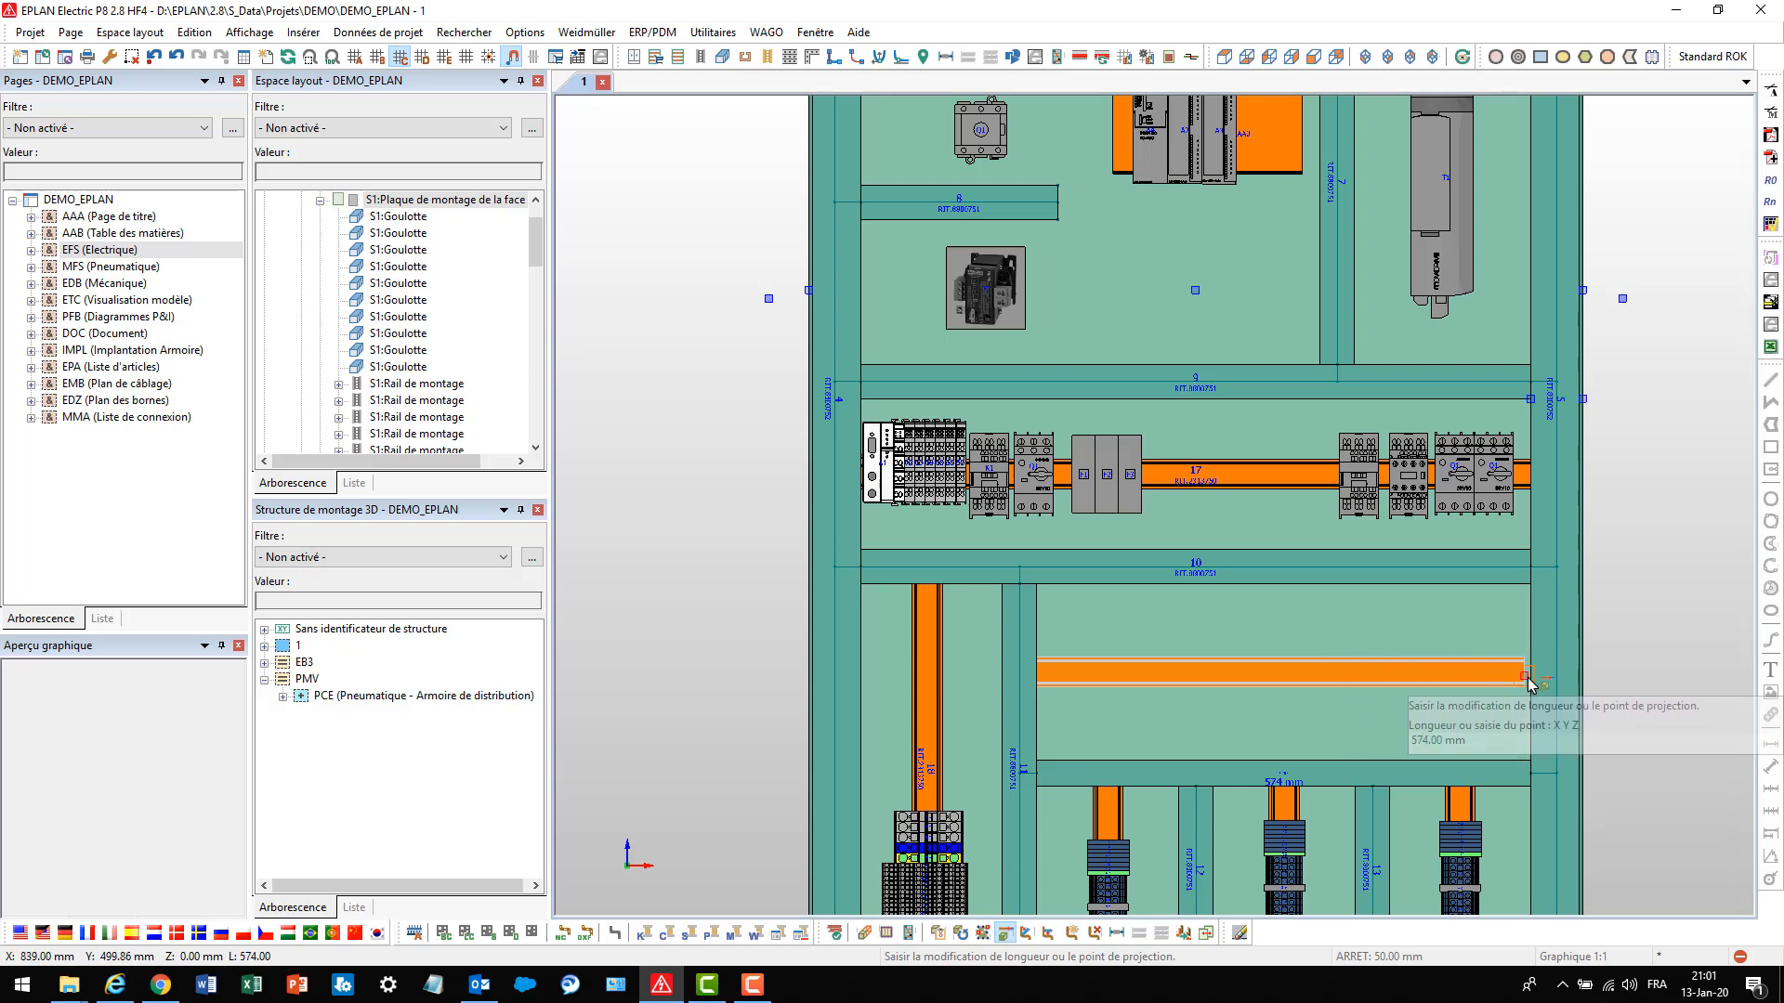
left_click(1341, 690)
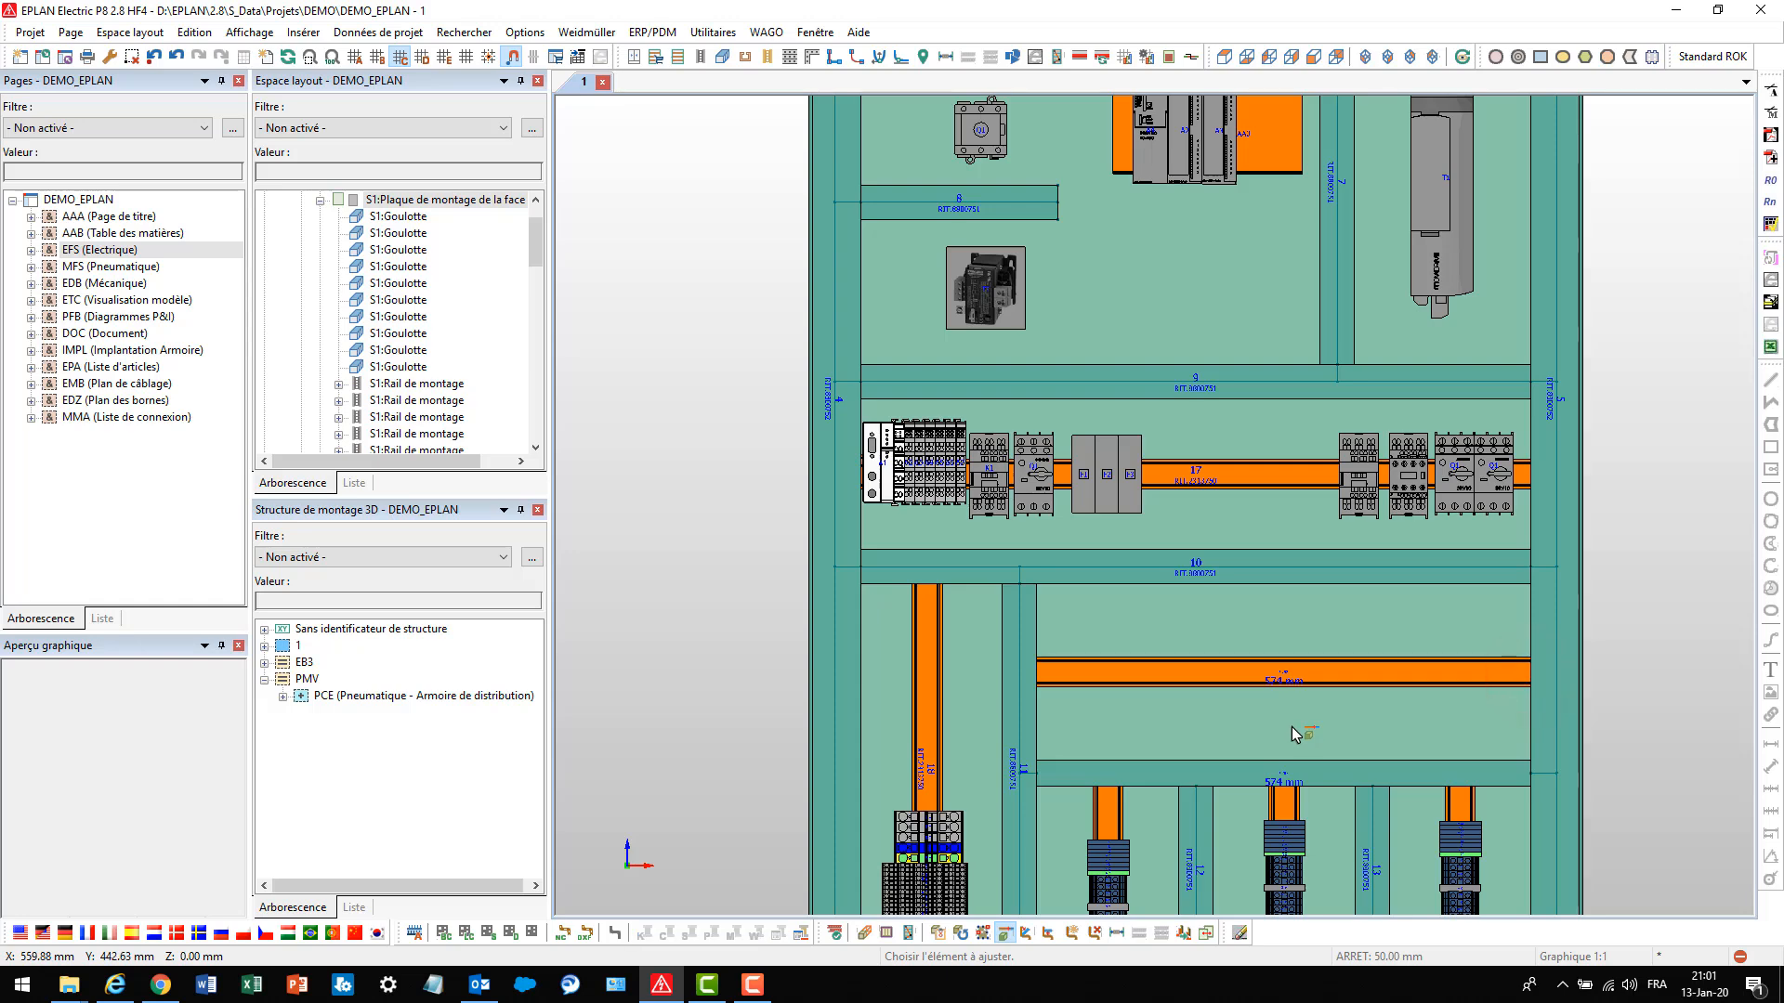
Filter the 3D mounting structure by ET4 and select structure EB3 with the placement option for rails switched on
scroll(1124, 442, "down", 3)
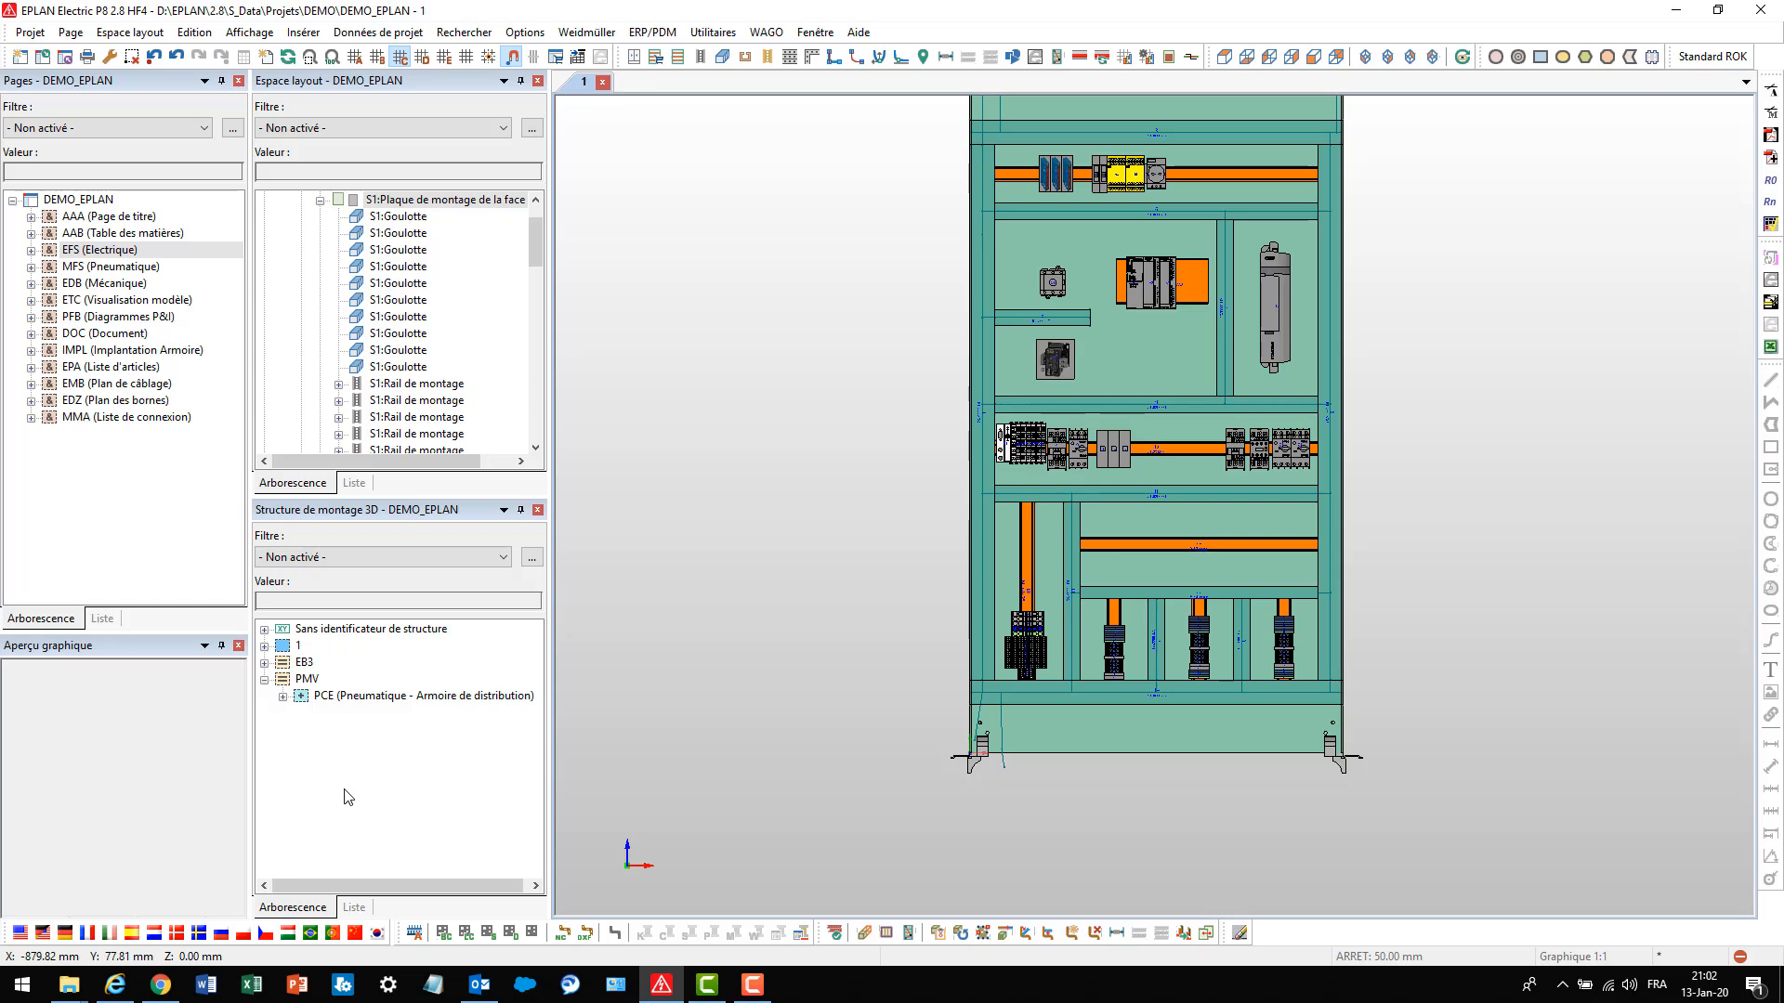
left_click(332, 558)
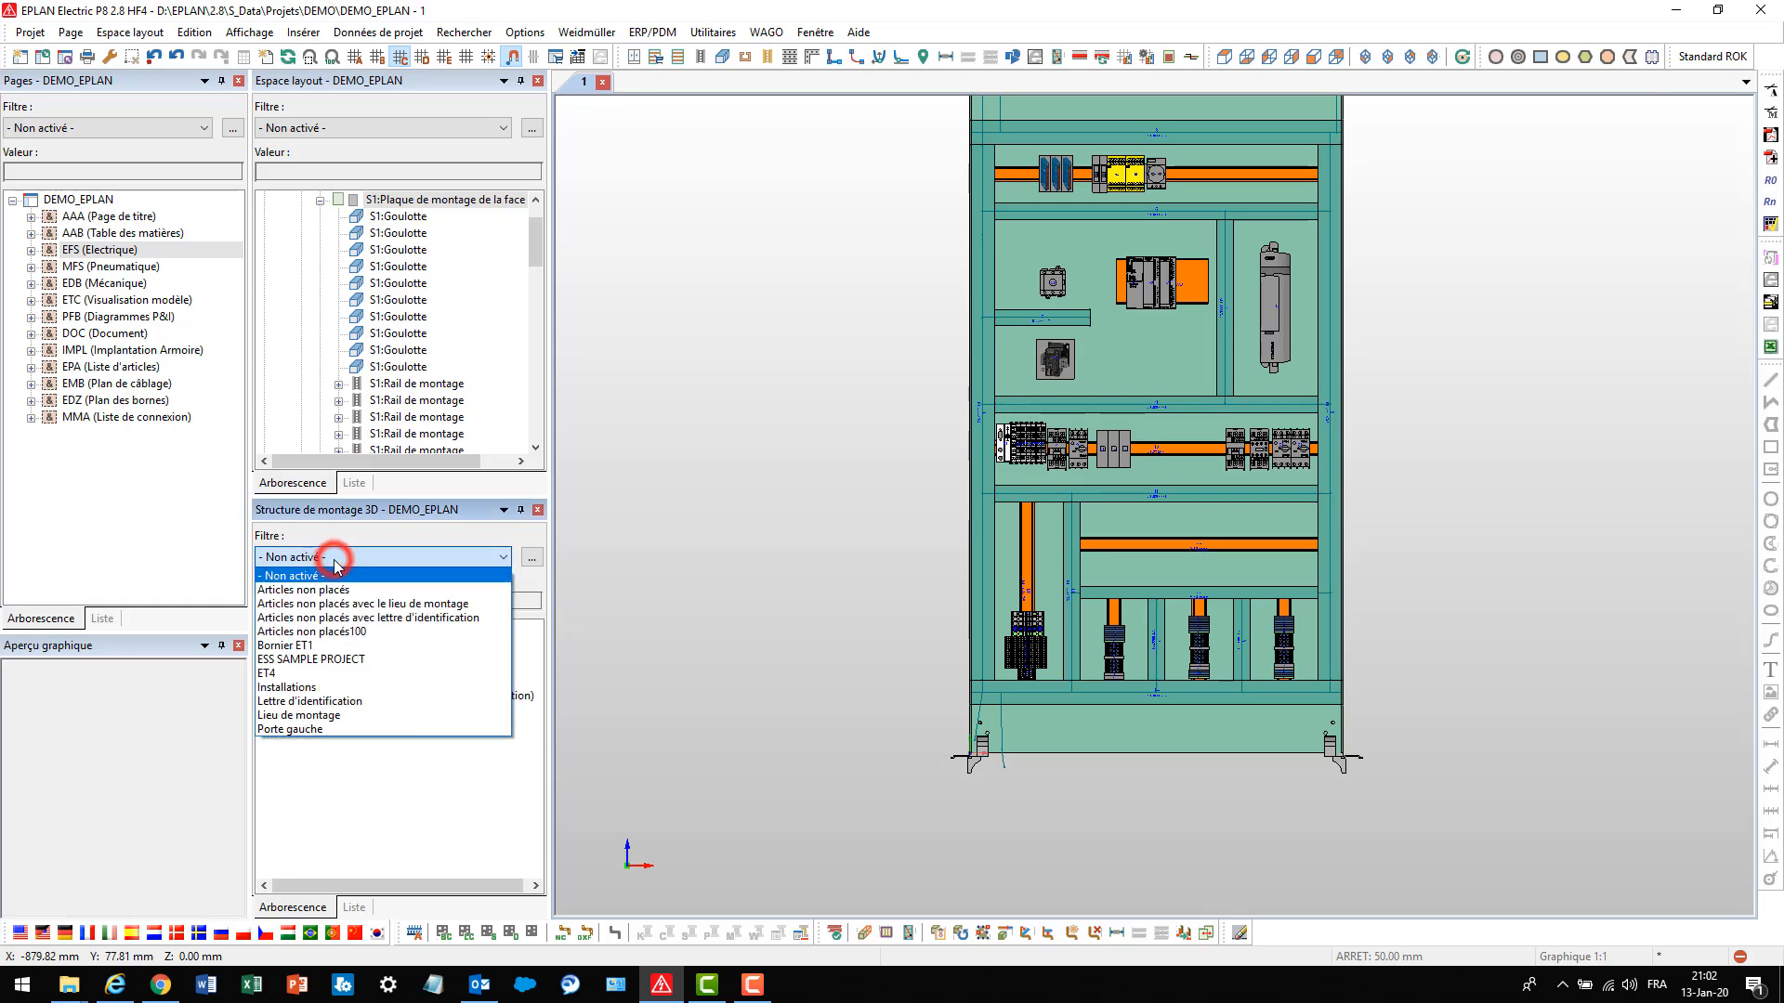
left_click(274, 672)
left_click(300, 631)
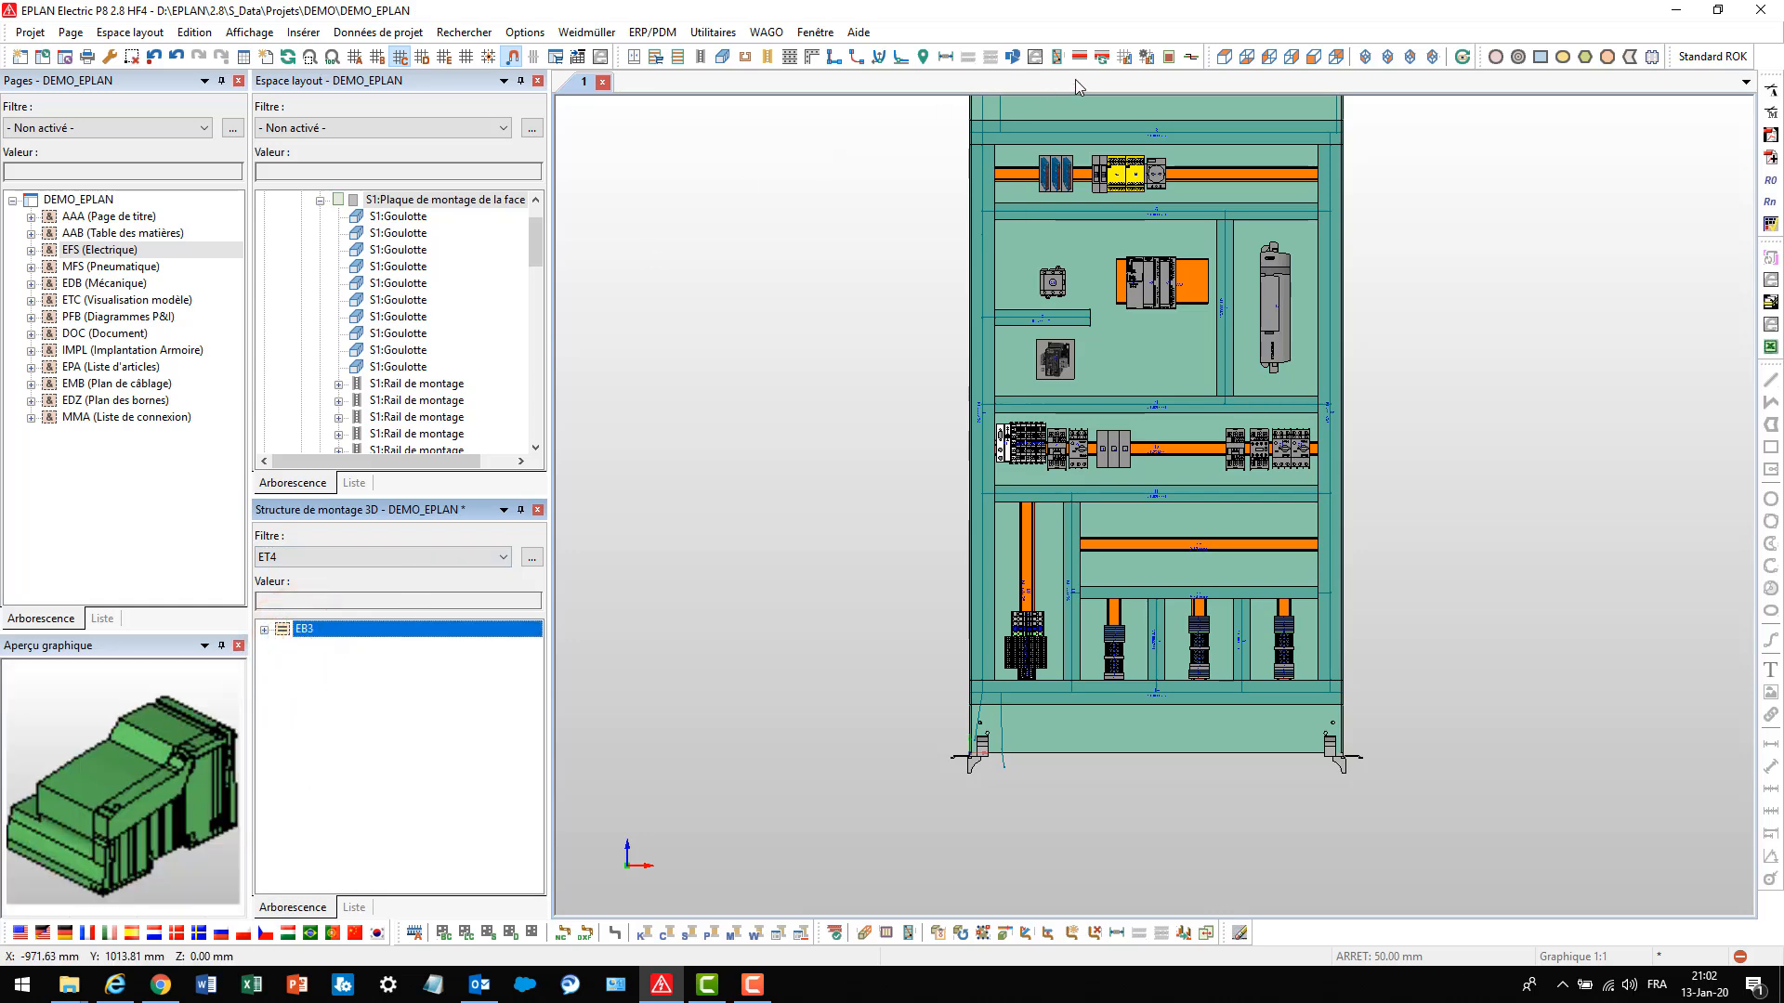
left_click(1059, 58)
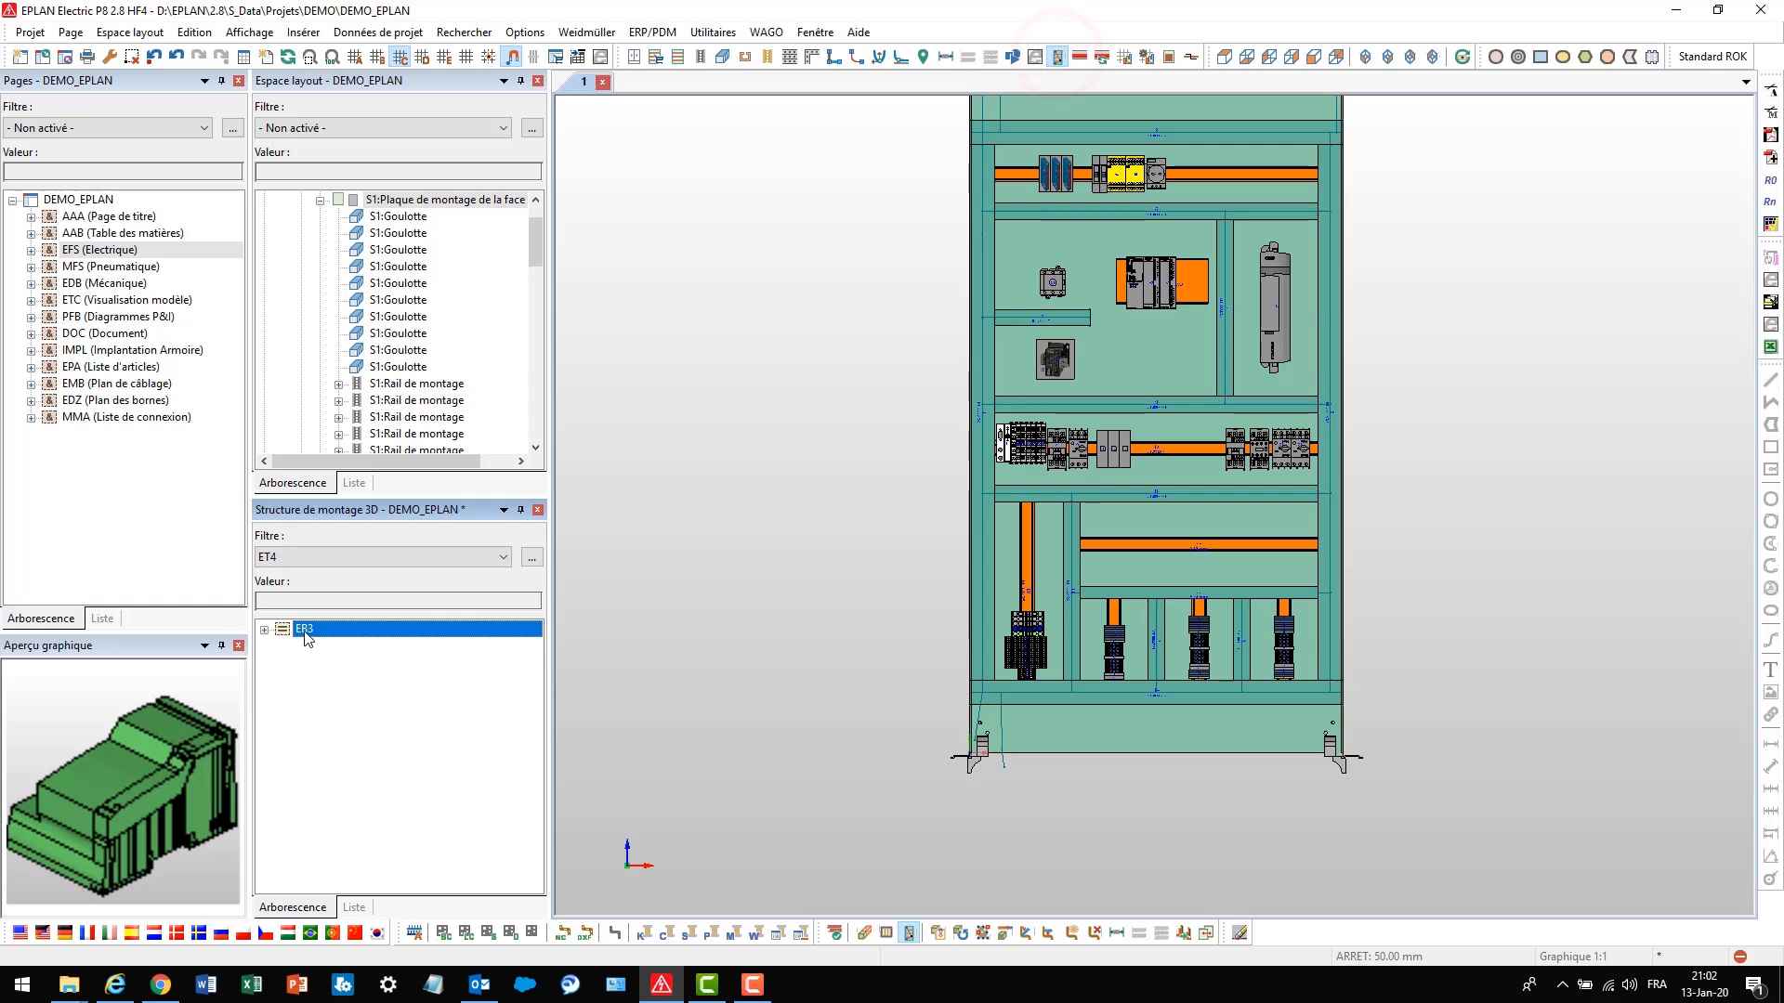
Place all ET4 devices in a row on the new horizontal rail, near its left end, and switch the placement options back off
left_click_drag(383, 508, 1156, 528)
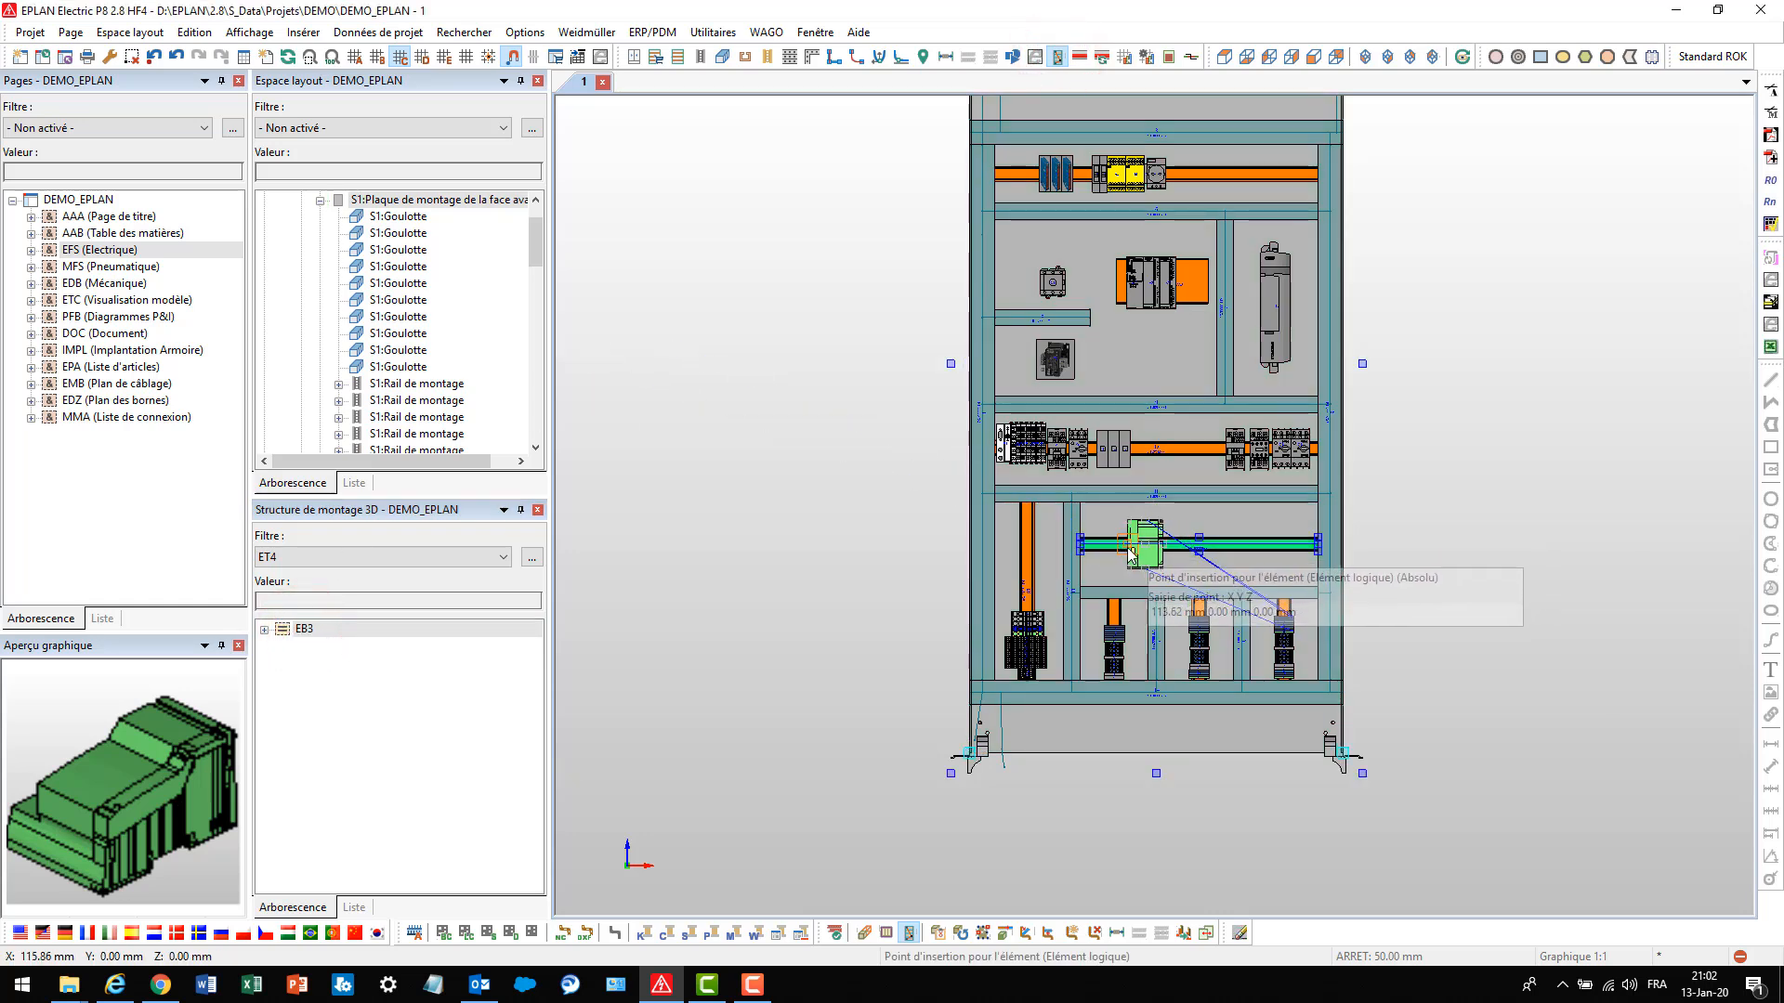
scroll(1115, 563, "up", 2)
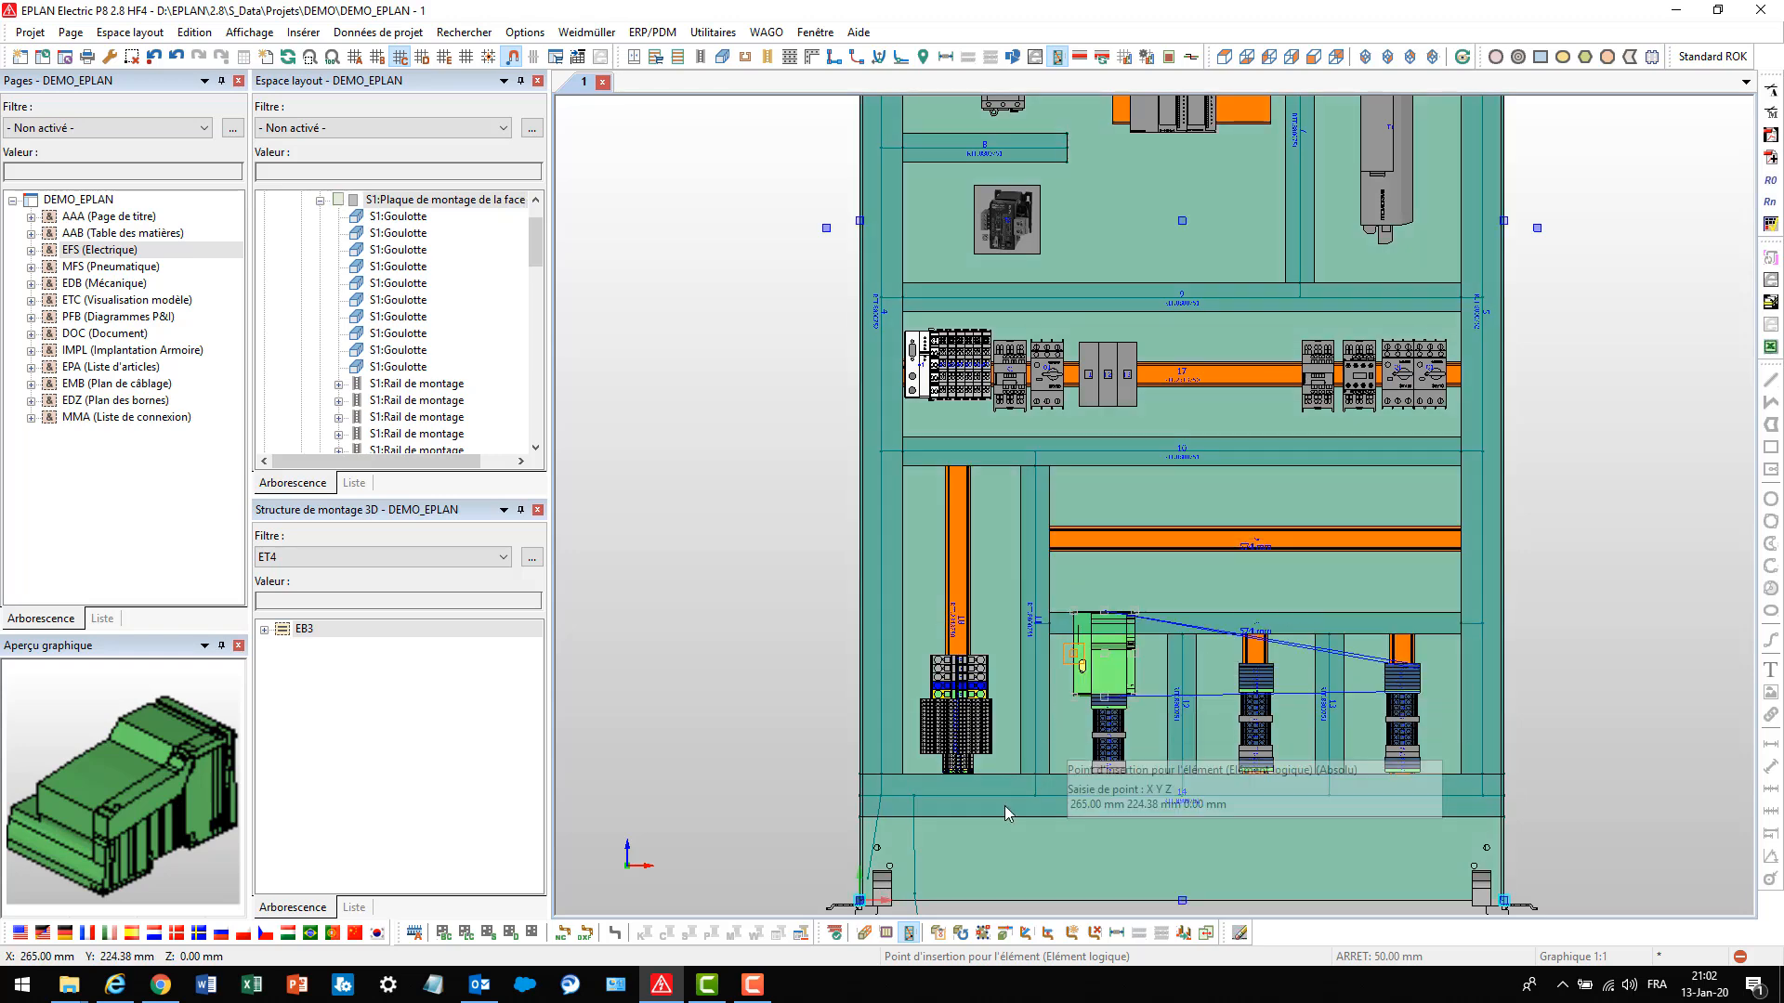
left_click(834, 934)
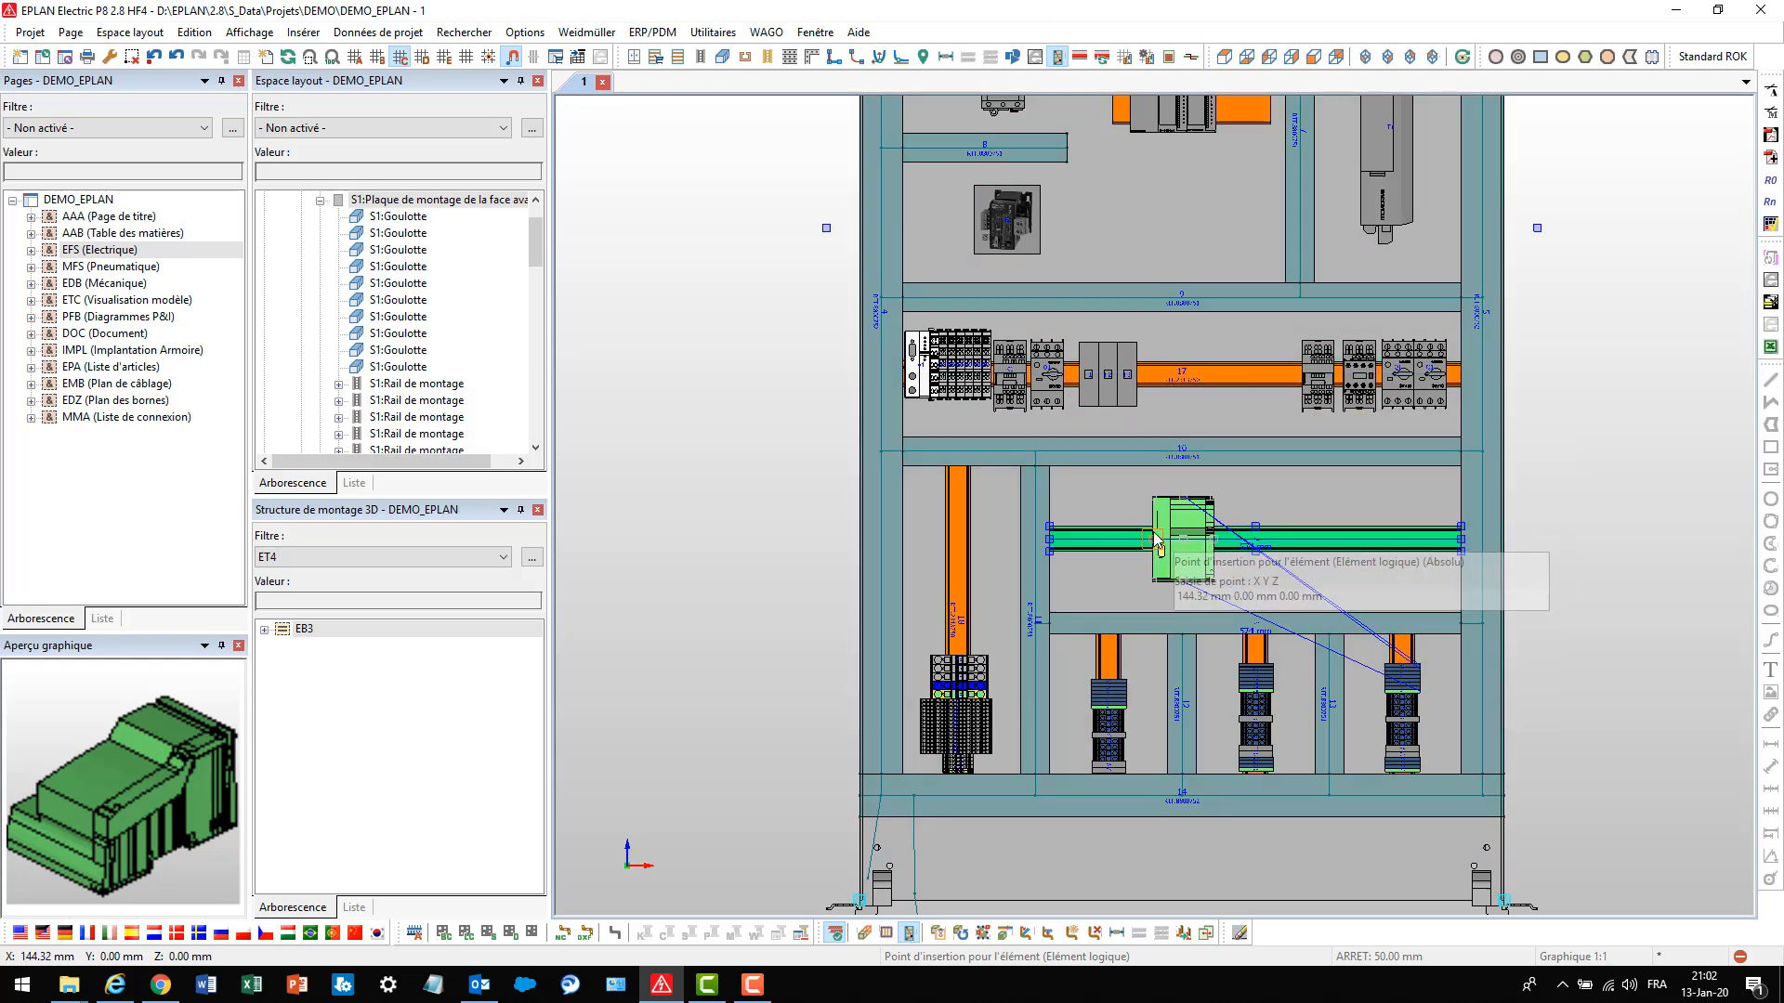
left_click(1103, 536)
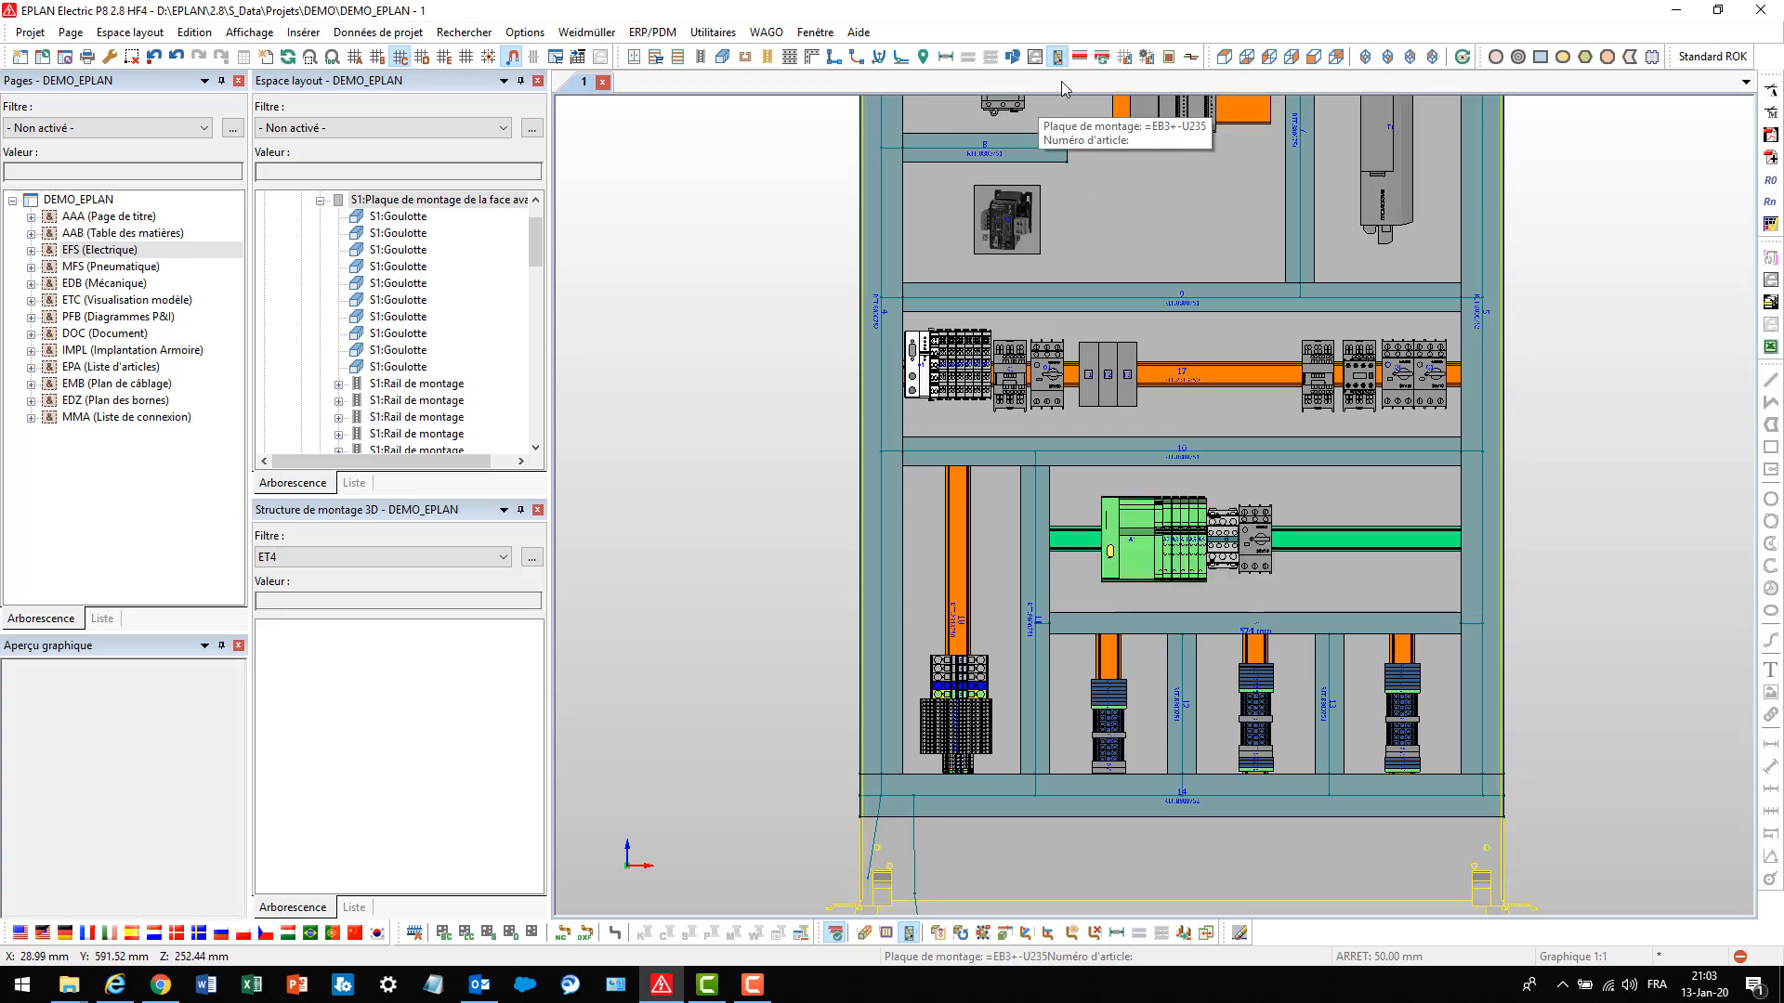
left_click(834, 932)
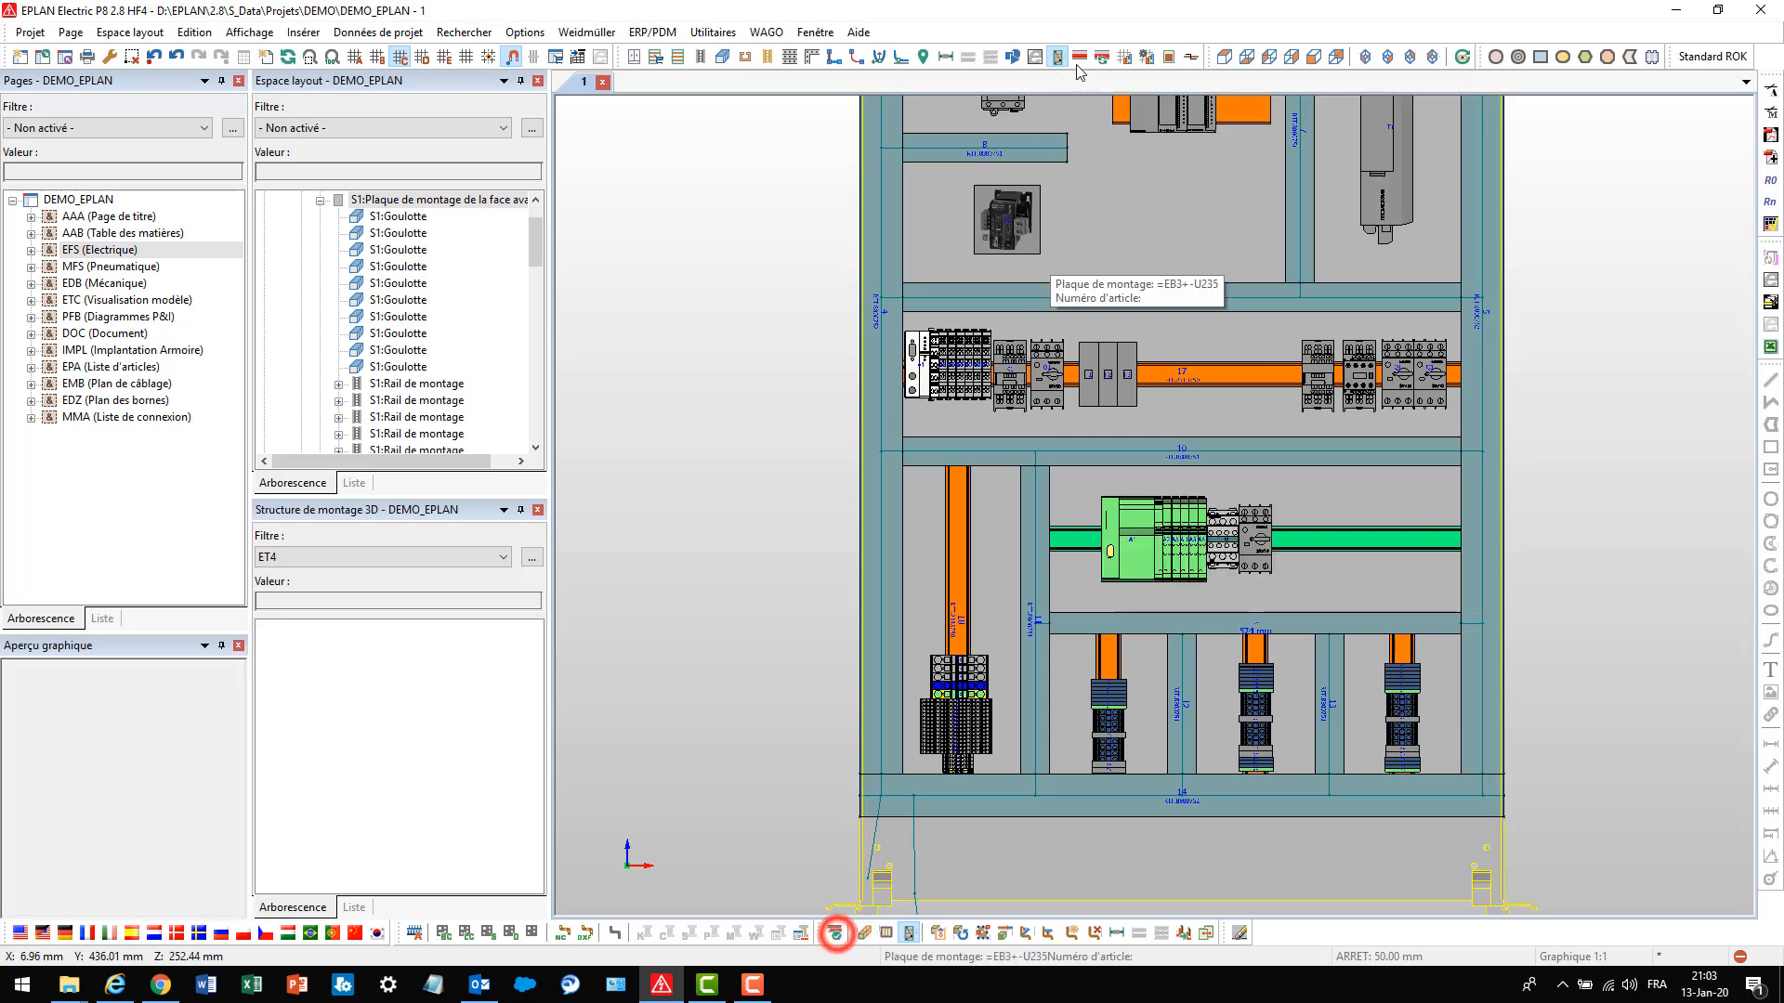
left_click(1058, 57)
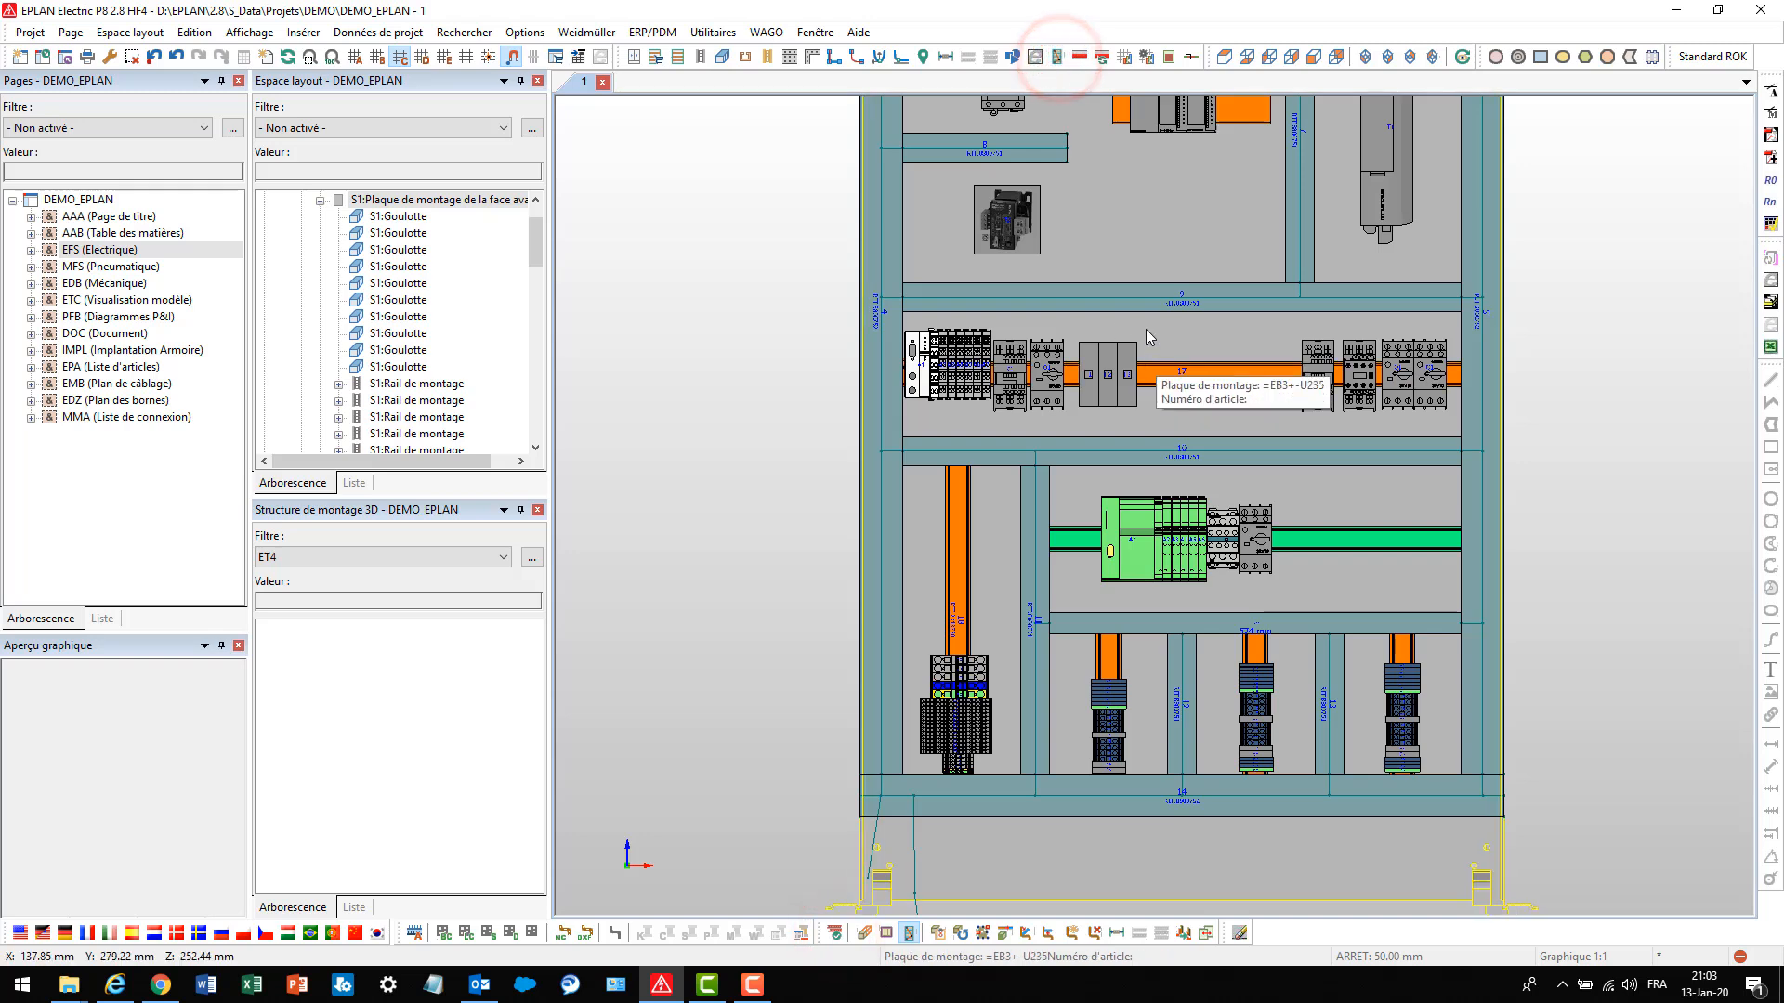
Filter the 3D mounting structure by Bornier ET1 and expand EB3, ET1 and X down to the individual terminals
left_click(325, 561)
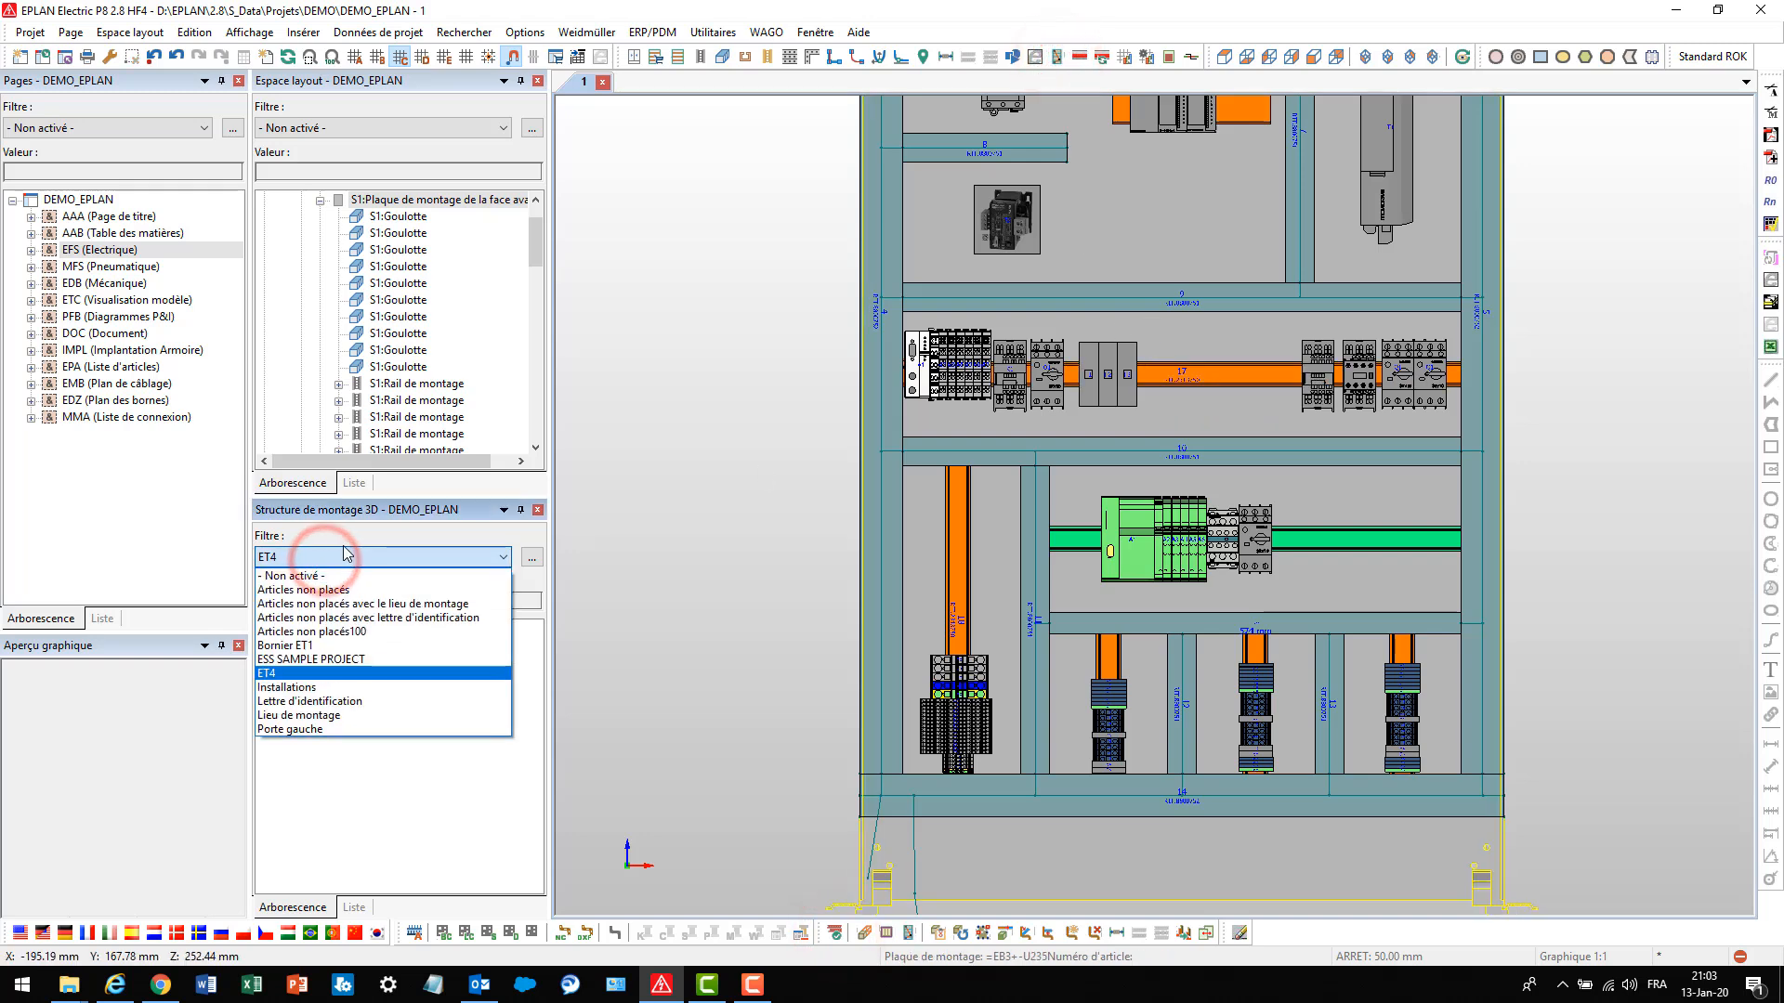
left_click(317, 645)
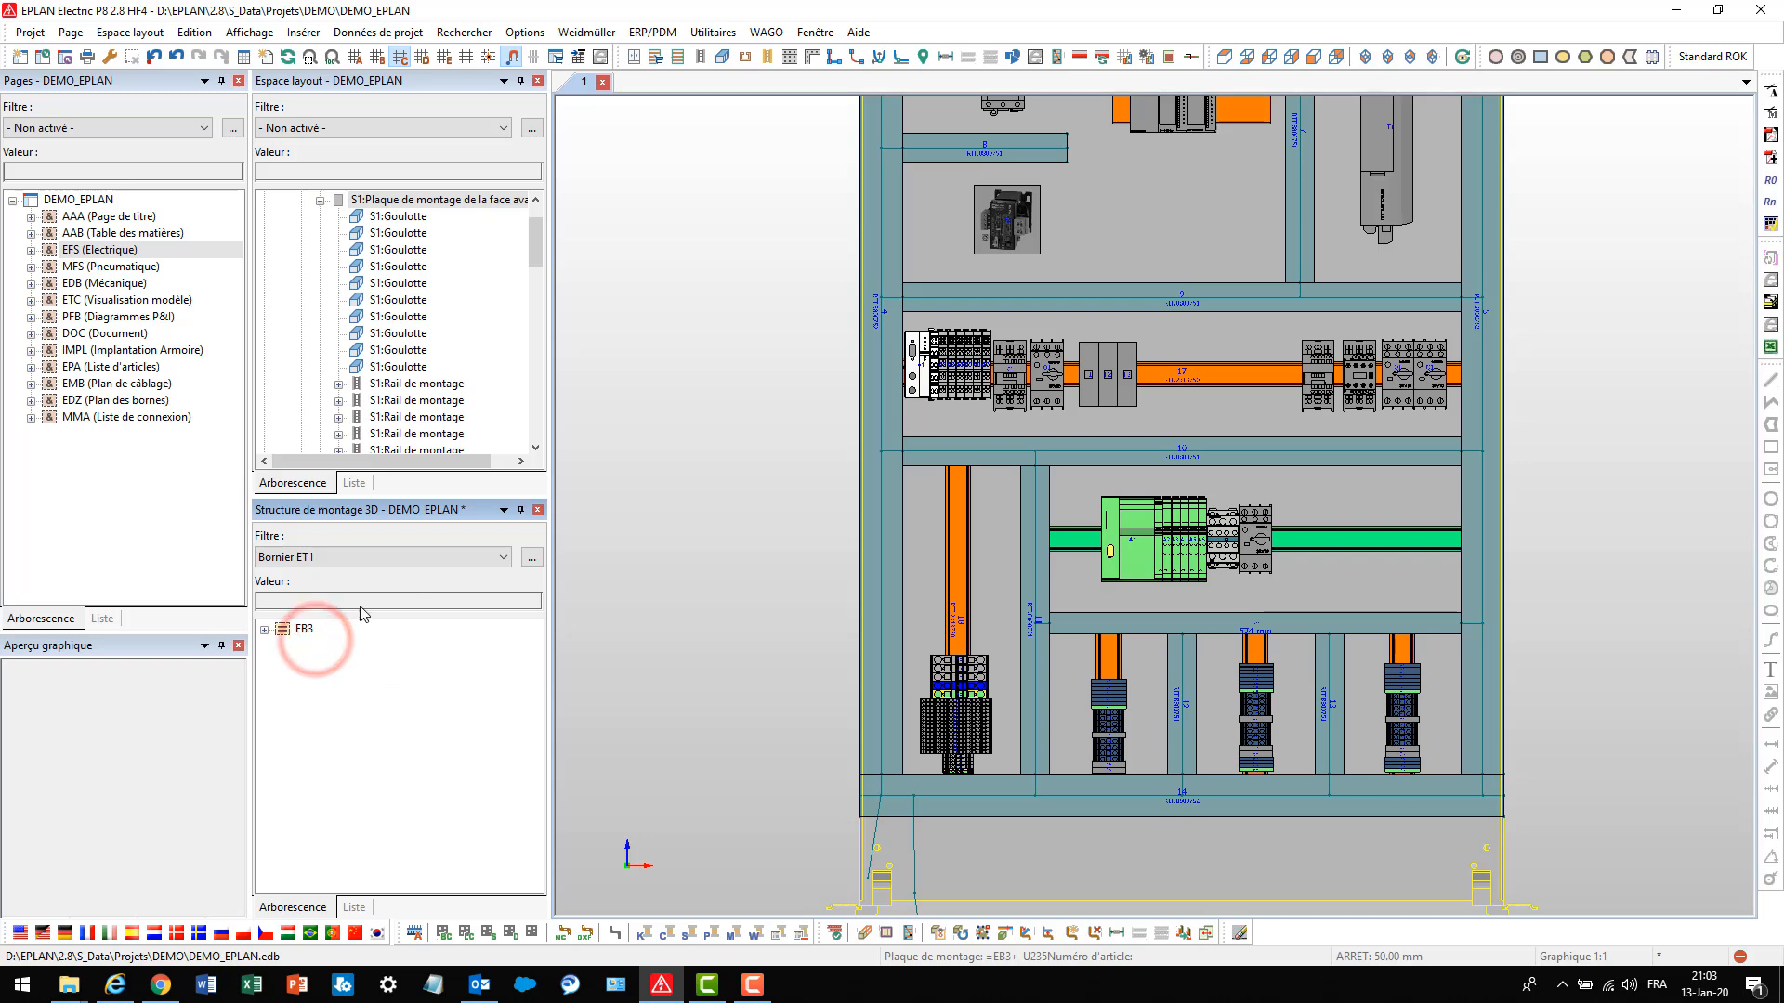
left_click(265, 632)
left_click(280, 646)
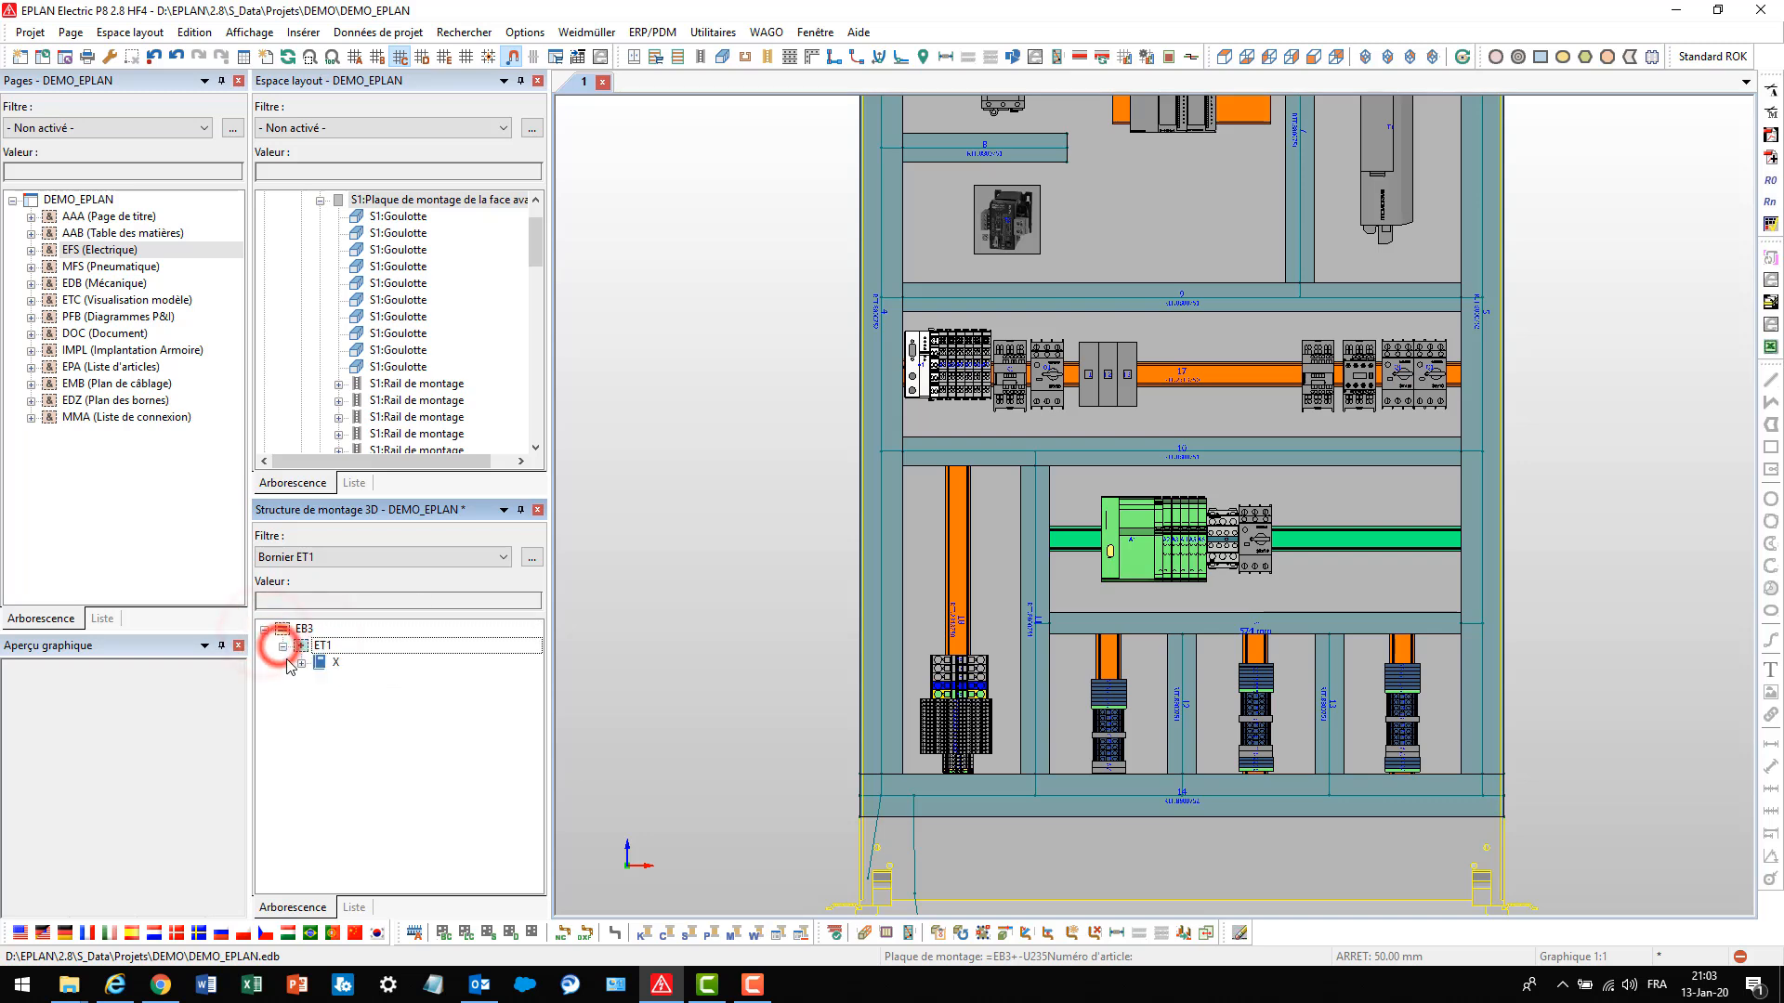
left_click(298, 662)
Place the complete terminal strip X1, starting from terminal X1:1, at the upper end of the vertical rail
left_click(376, 646)
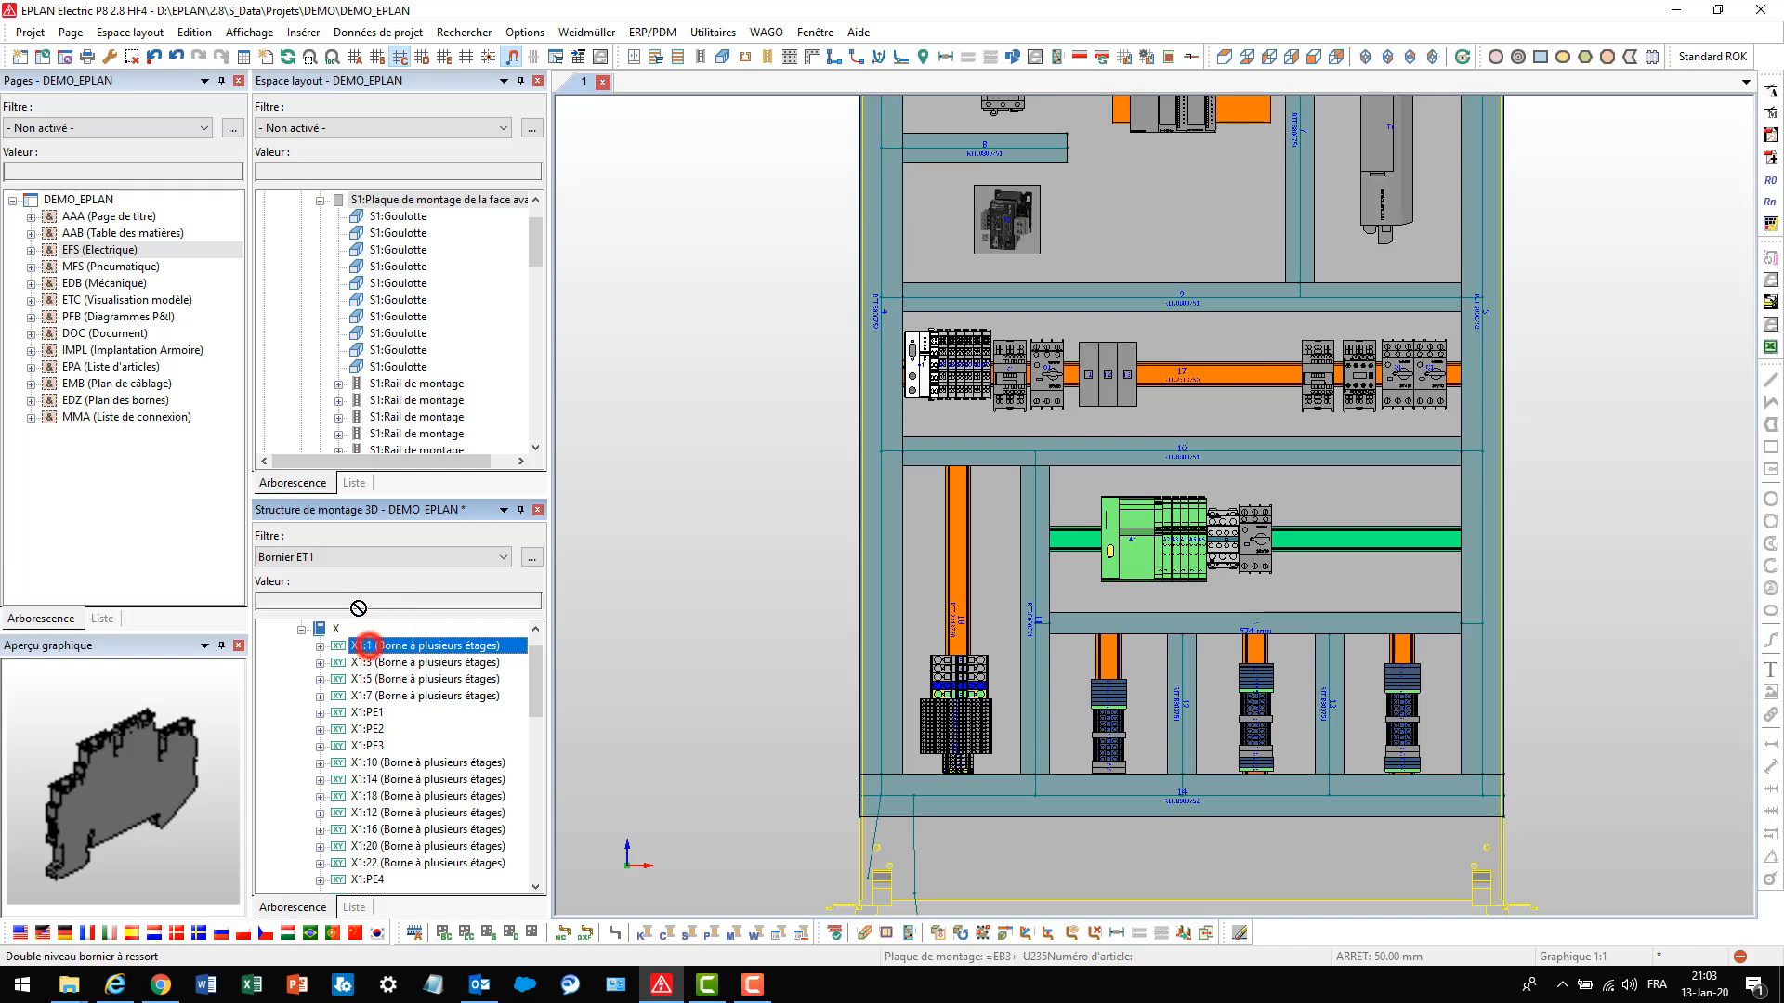
left_click_drag(359, 609, 981, 519)
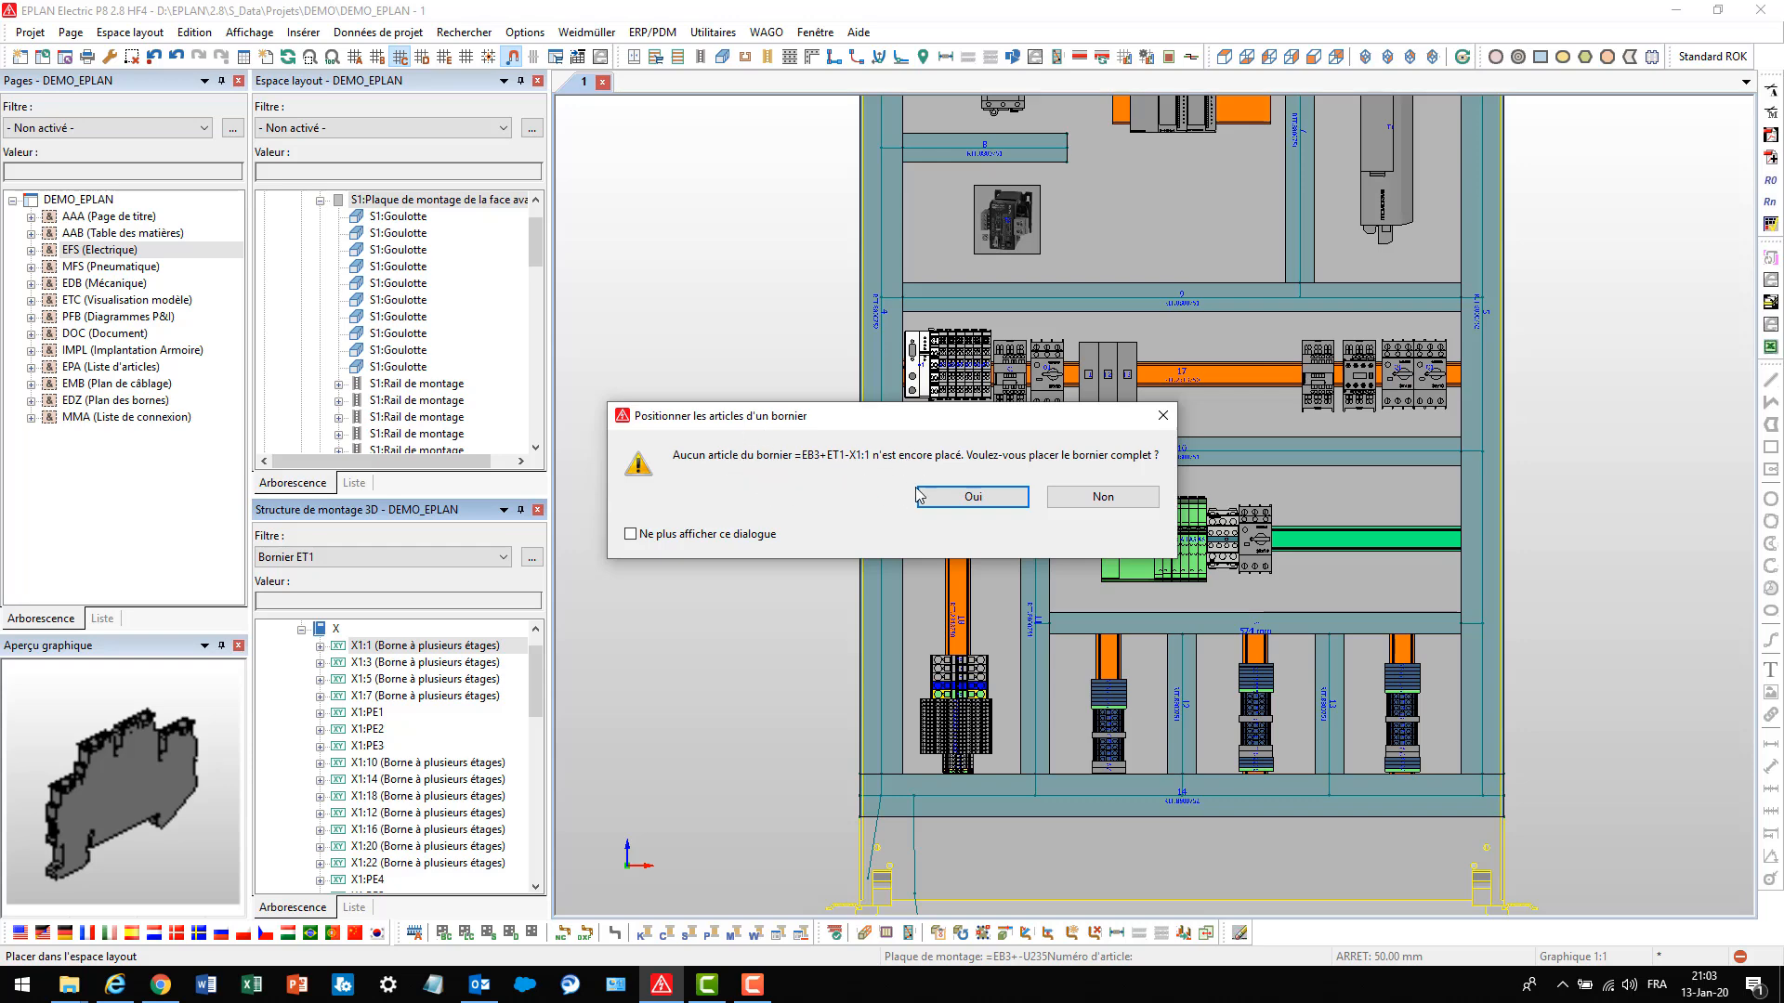
left_click(957, 500)
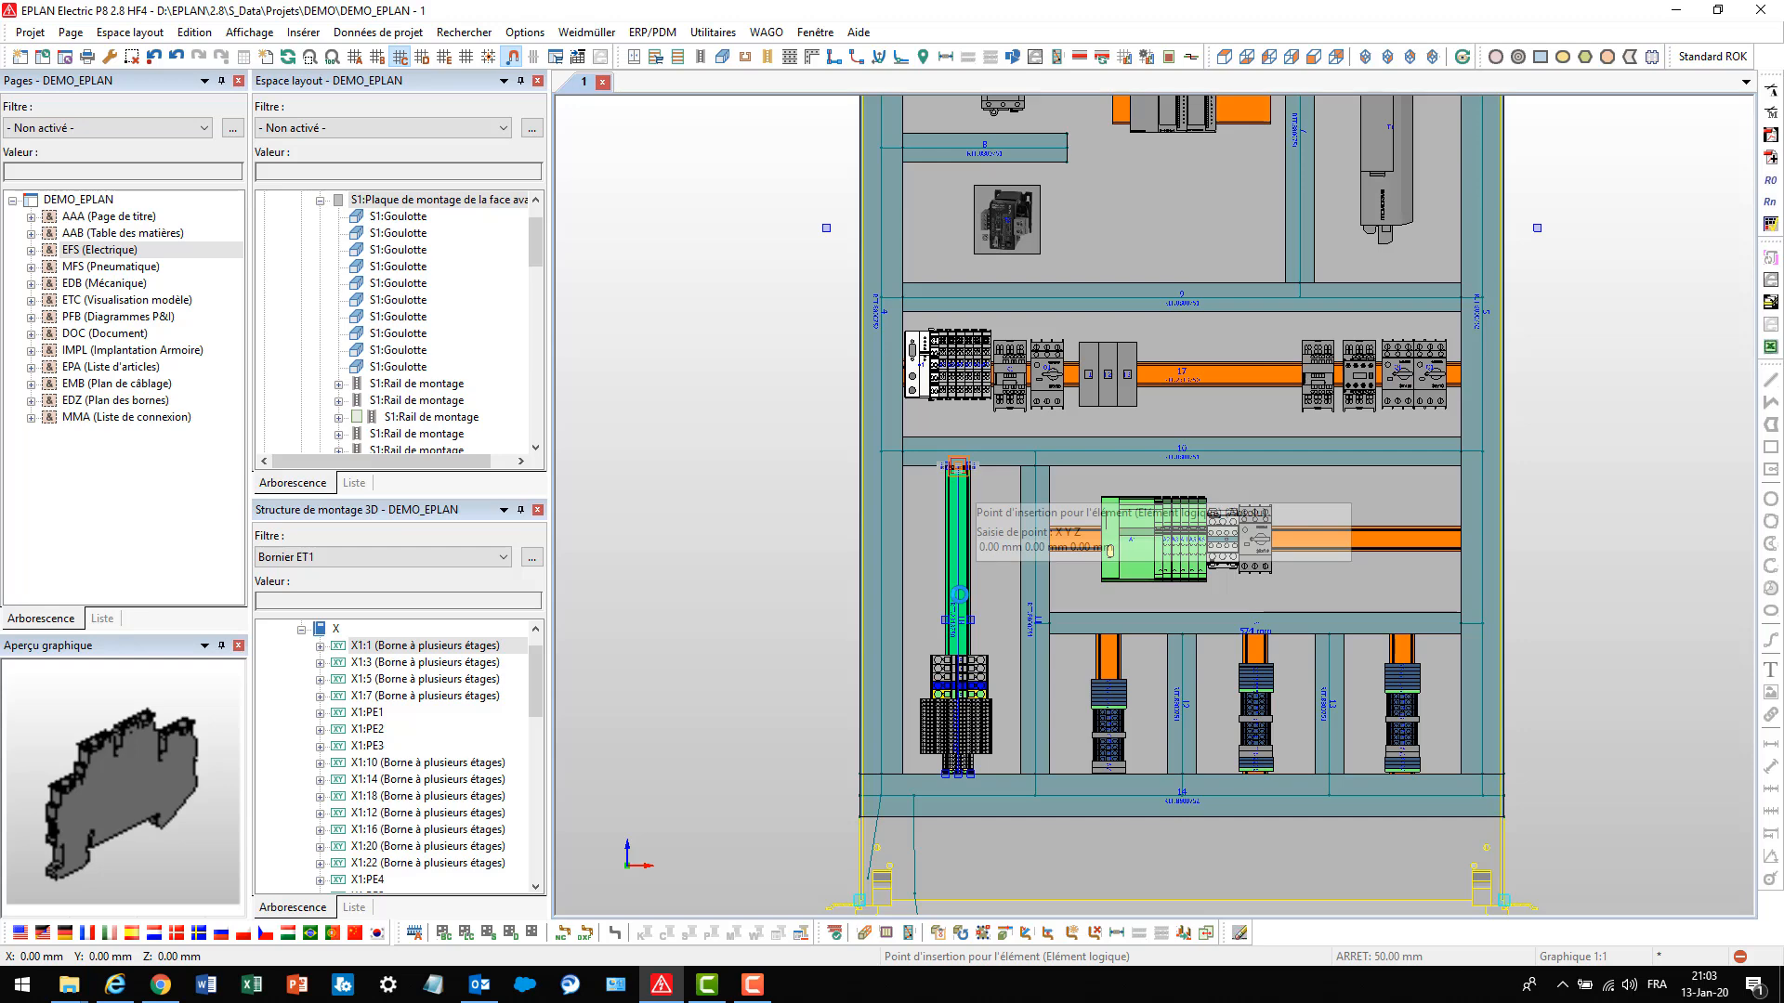
left_click(960, 599)
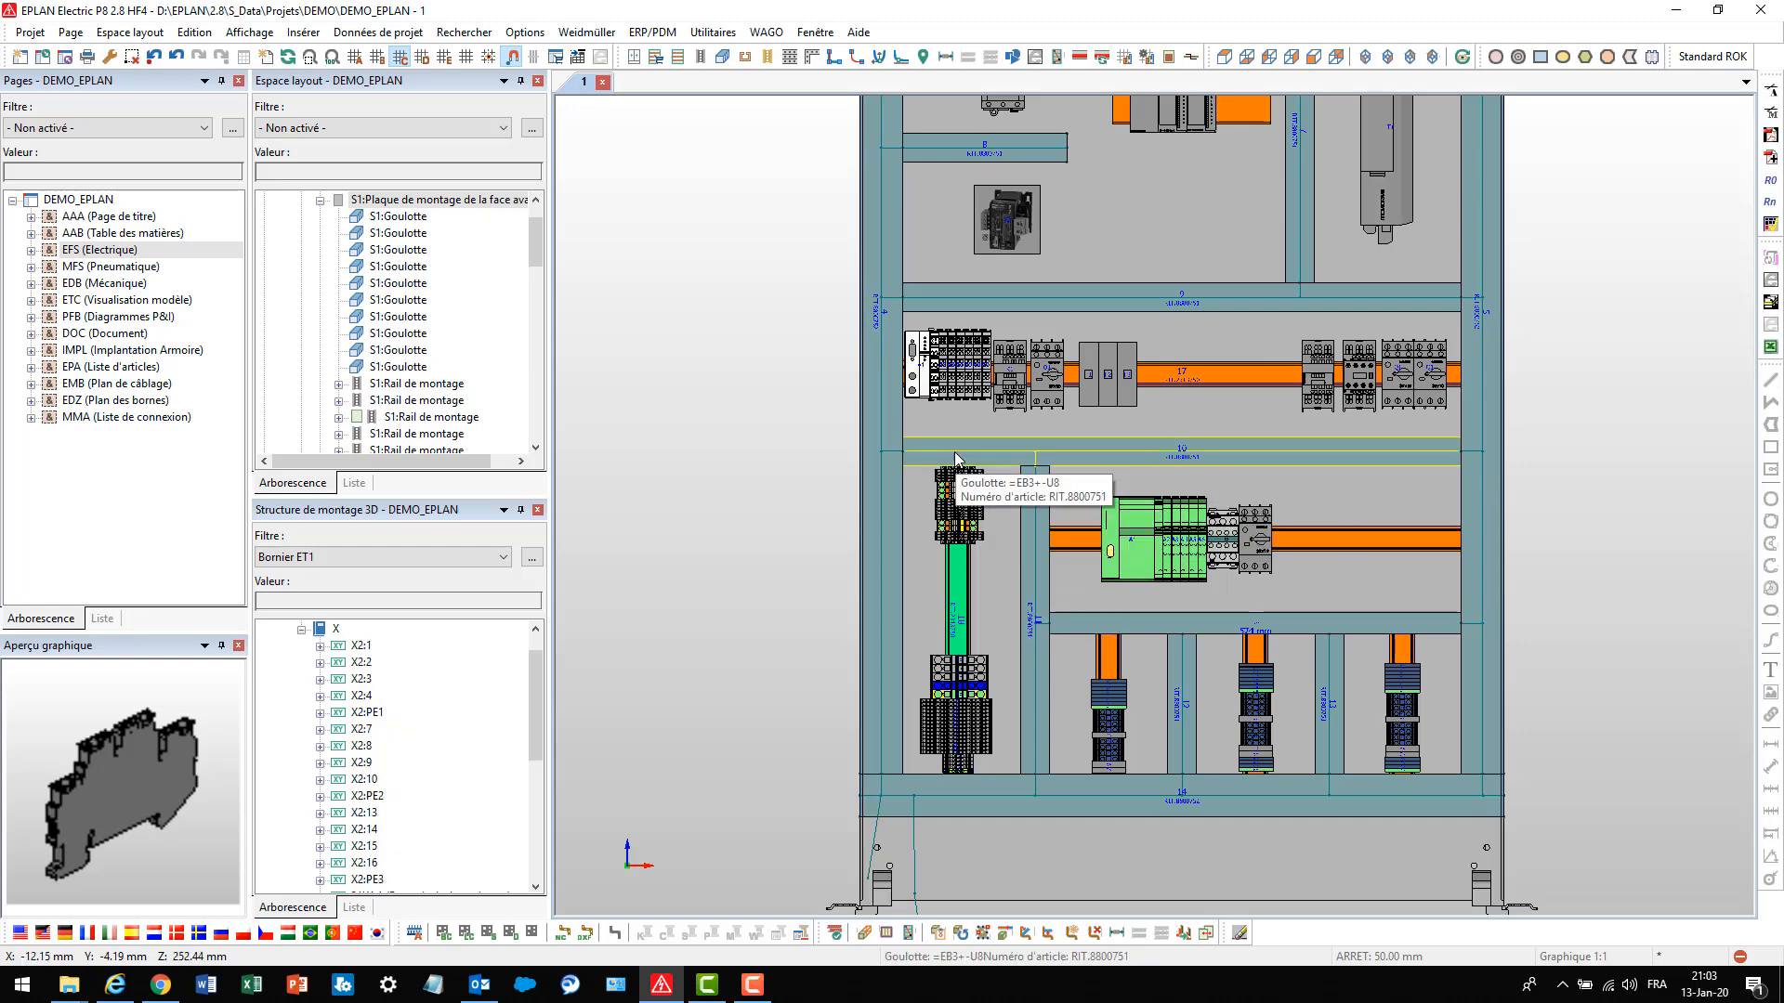
Place the complete terminal strip X2, starting from terminal X2:1, on the vertical rail below strip X1
scroll(966, 485, "up", 2)
scroll(958, 494, "up", 3)
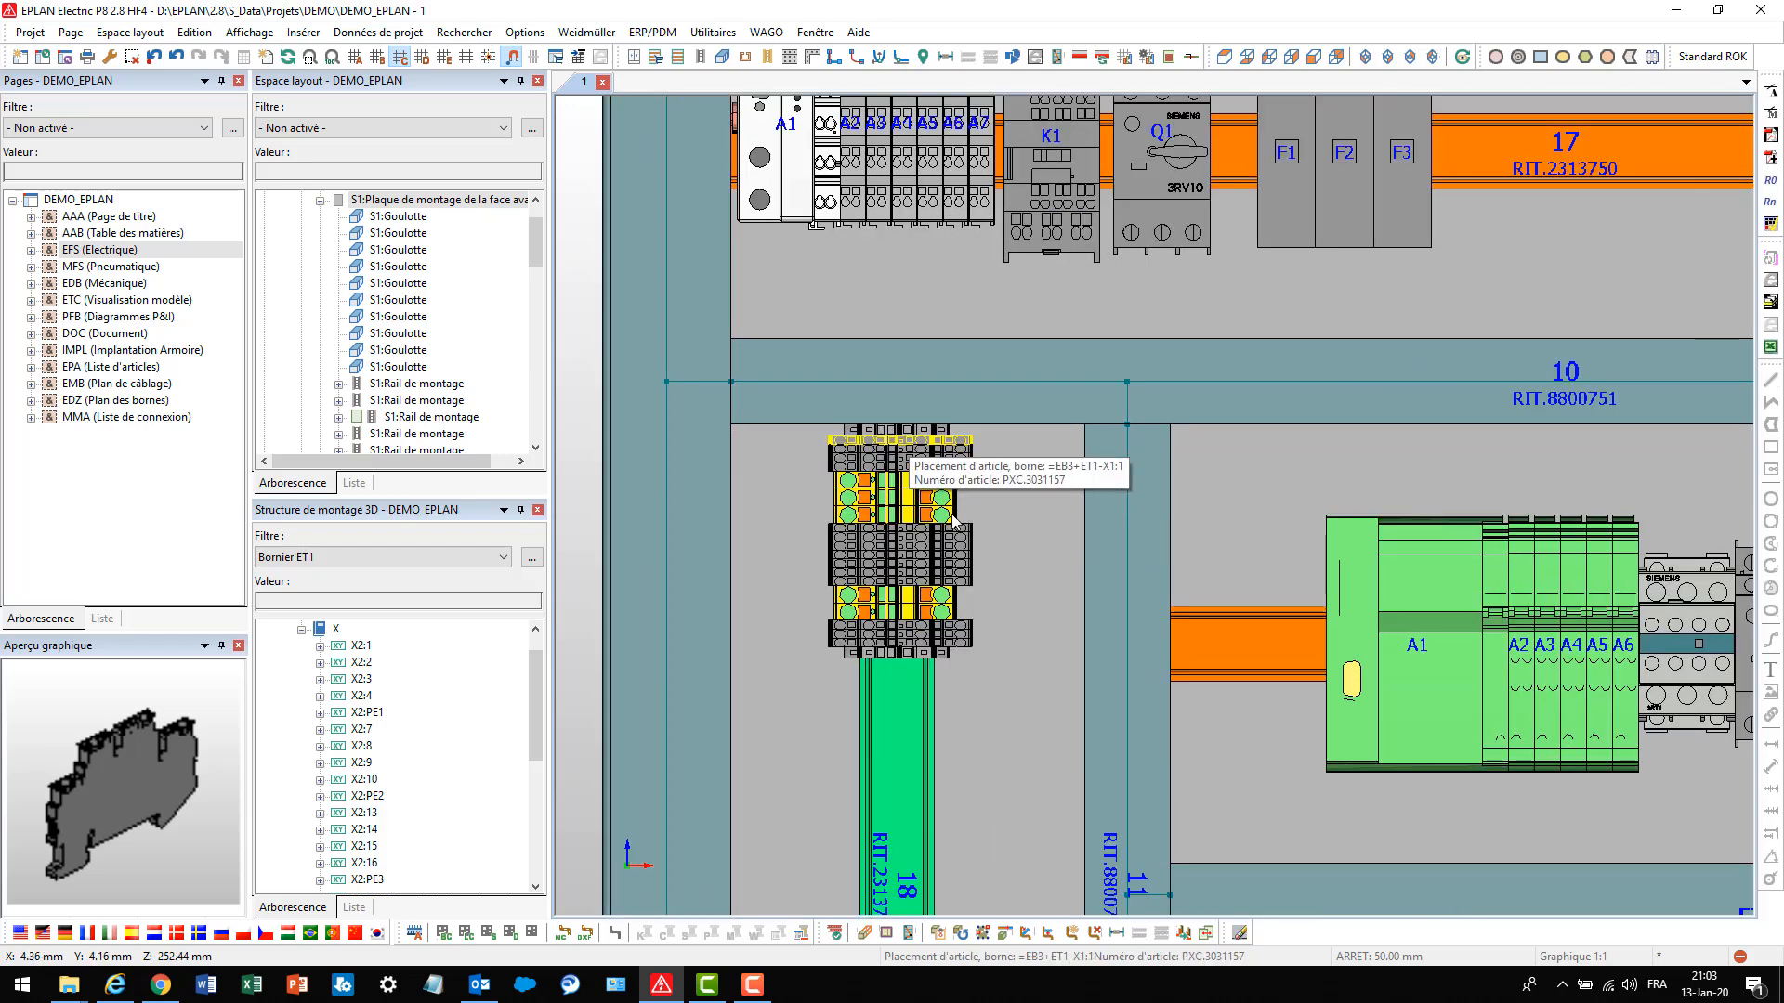
scroll(967, 548, "down", 2)
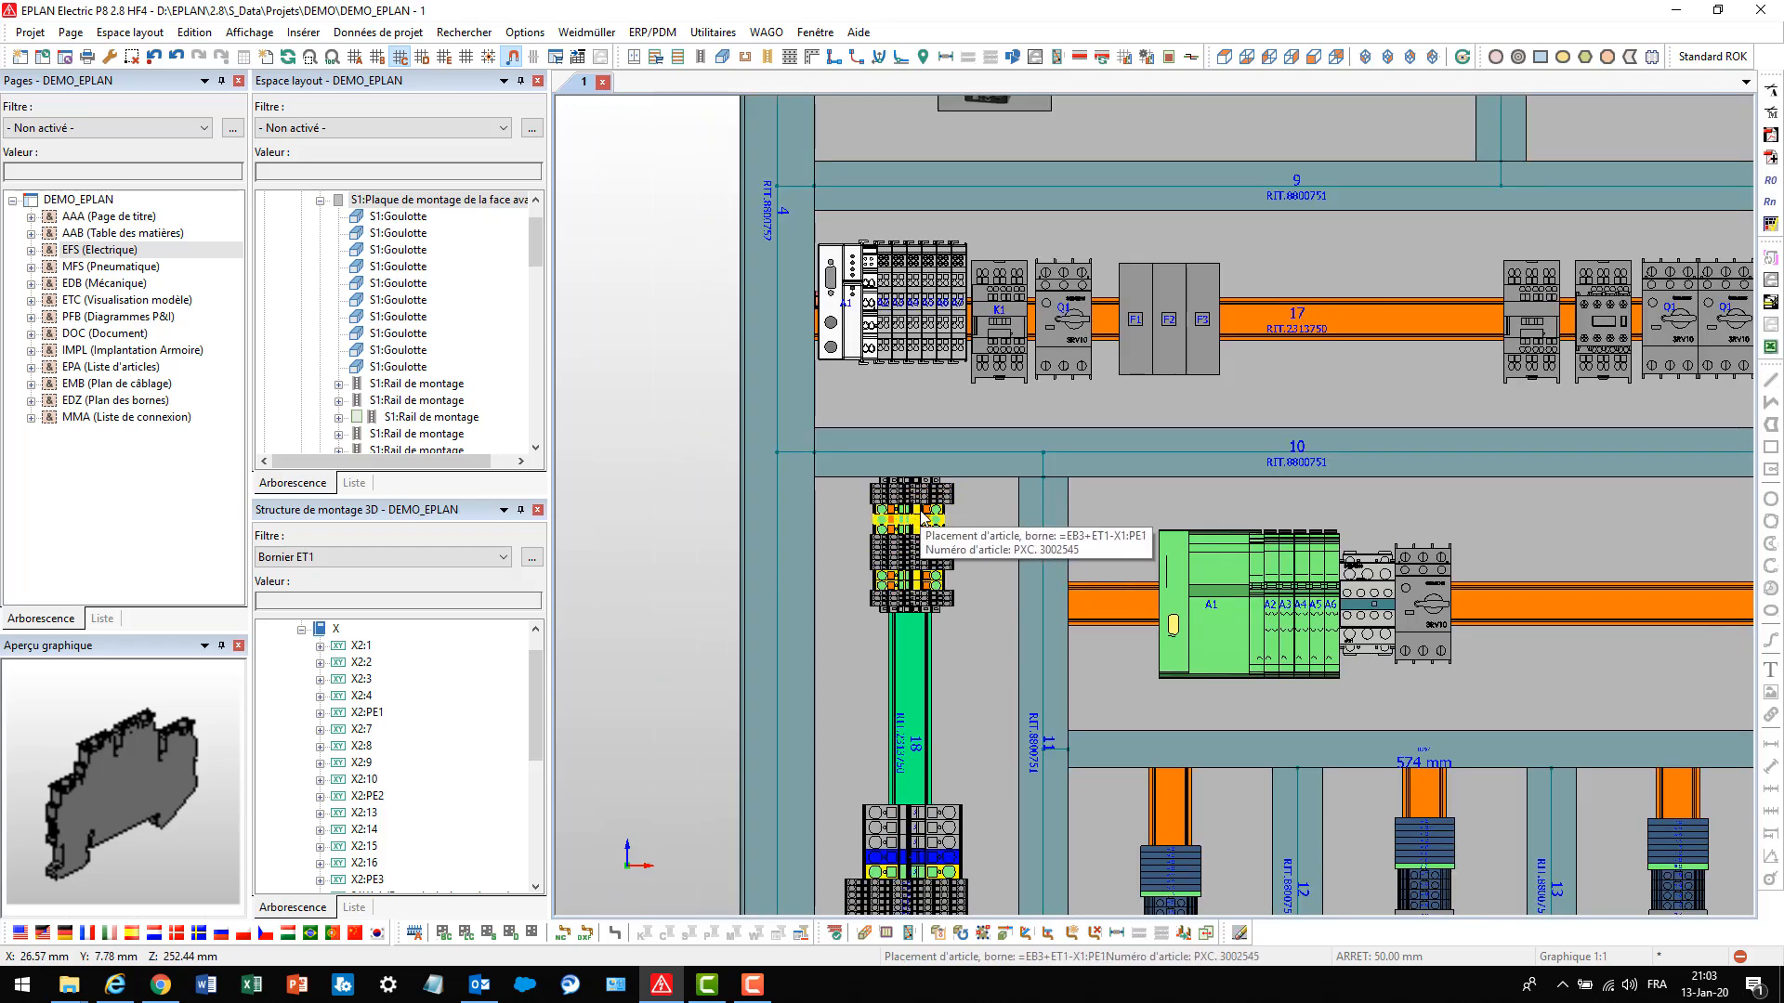
left_click(361, 646)
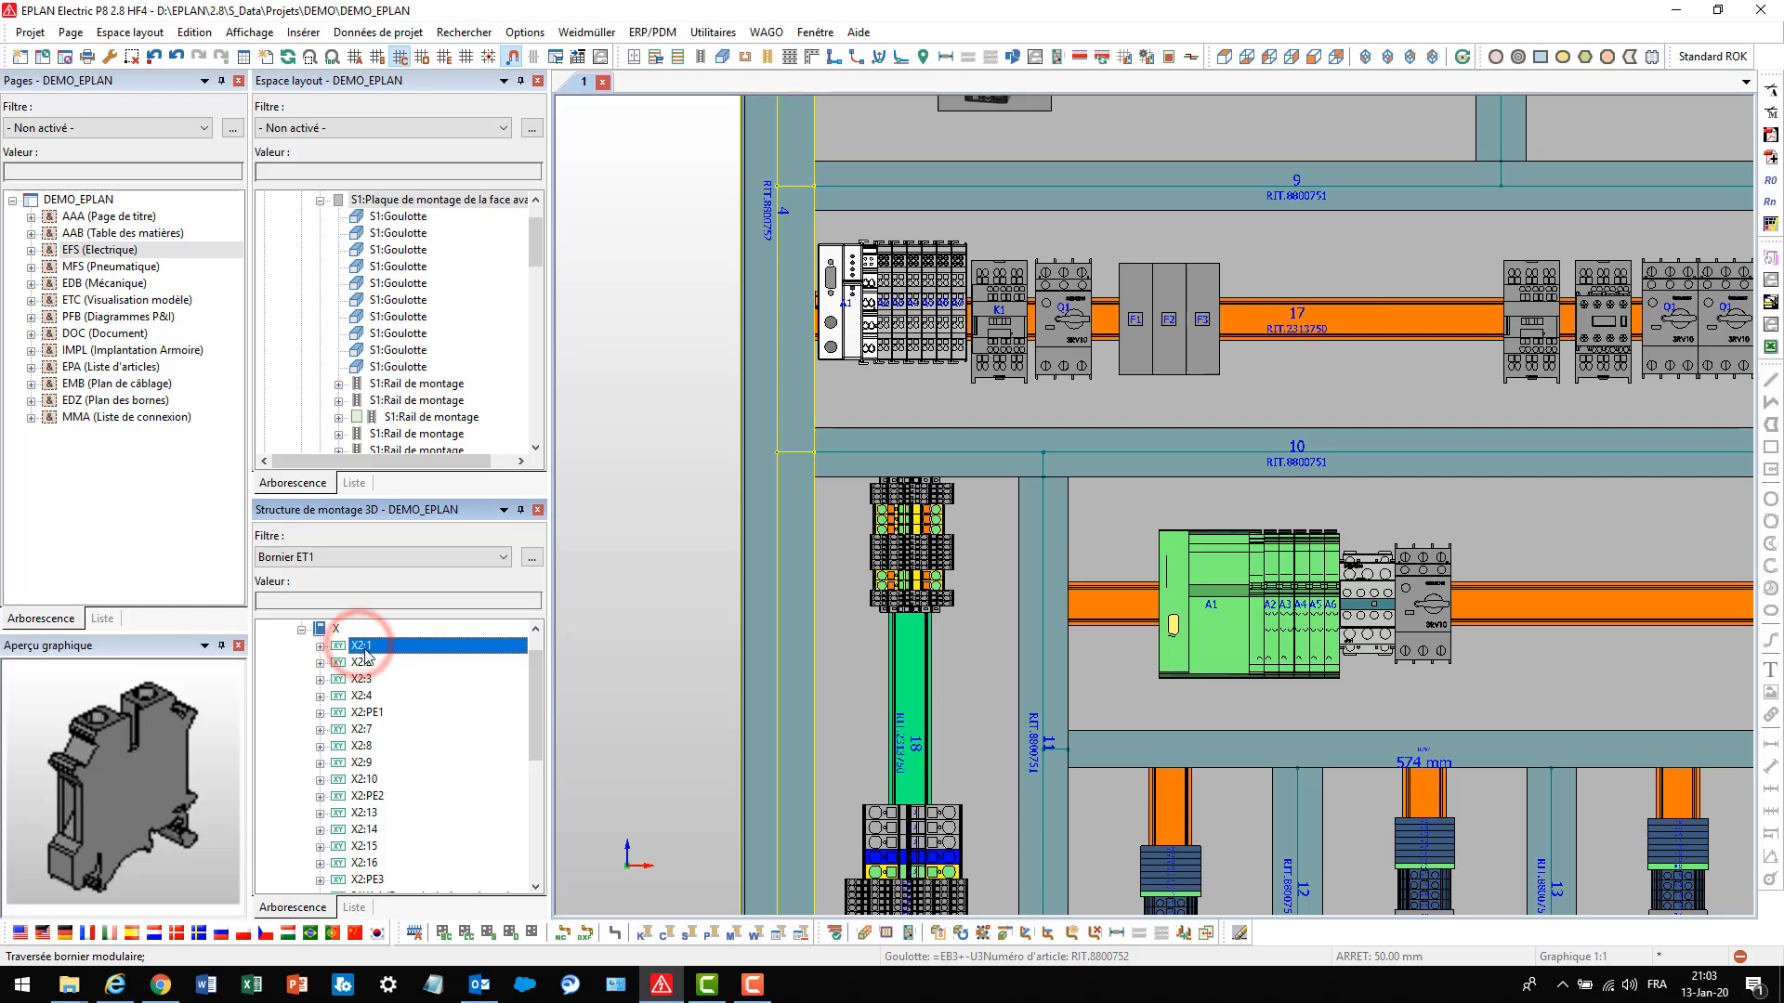
left_click_drag(361, 646, 910, 658)
left_click(971, 502)
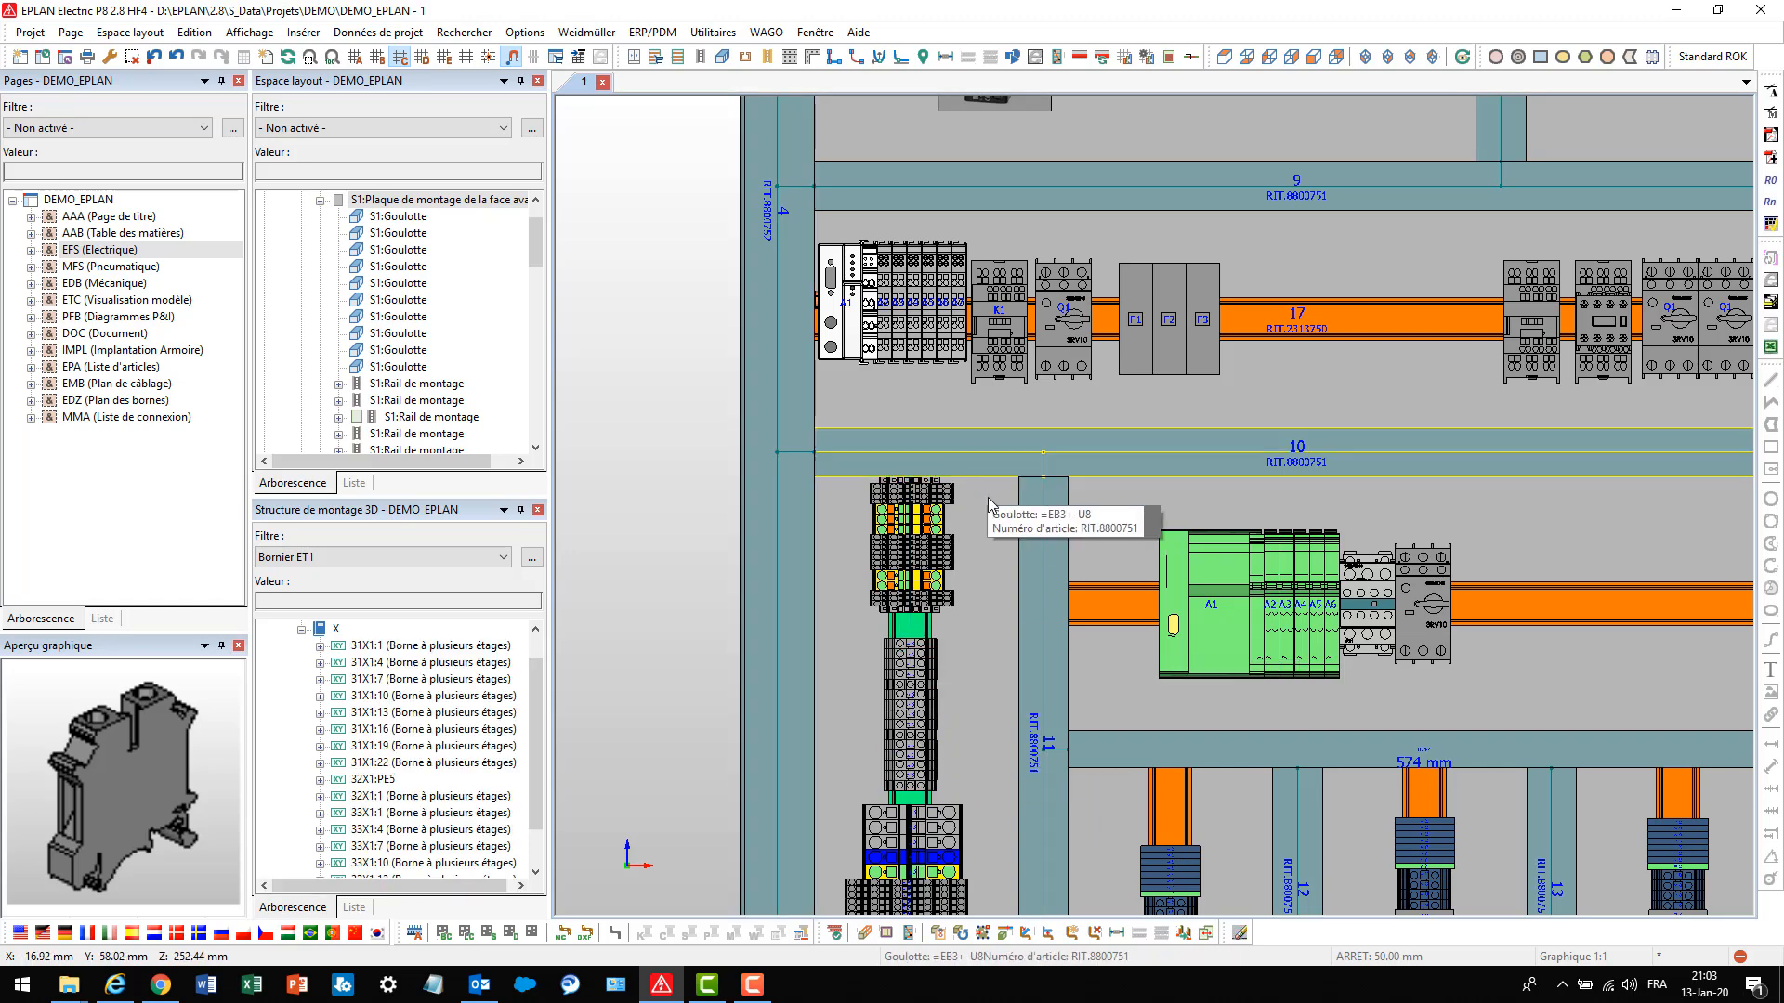
Display the mounting clearances of the devices and examine them across the mounting plate for conflicts
scroll(985, 524, "down", 3)
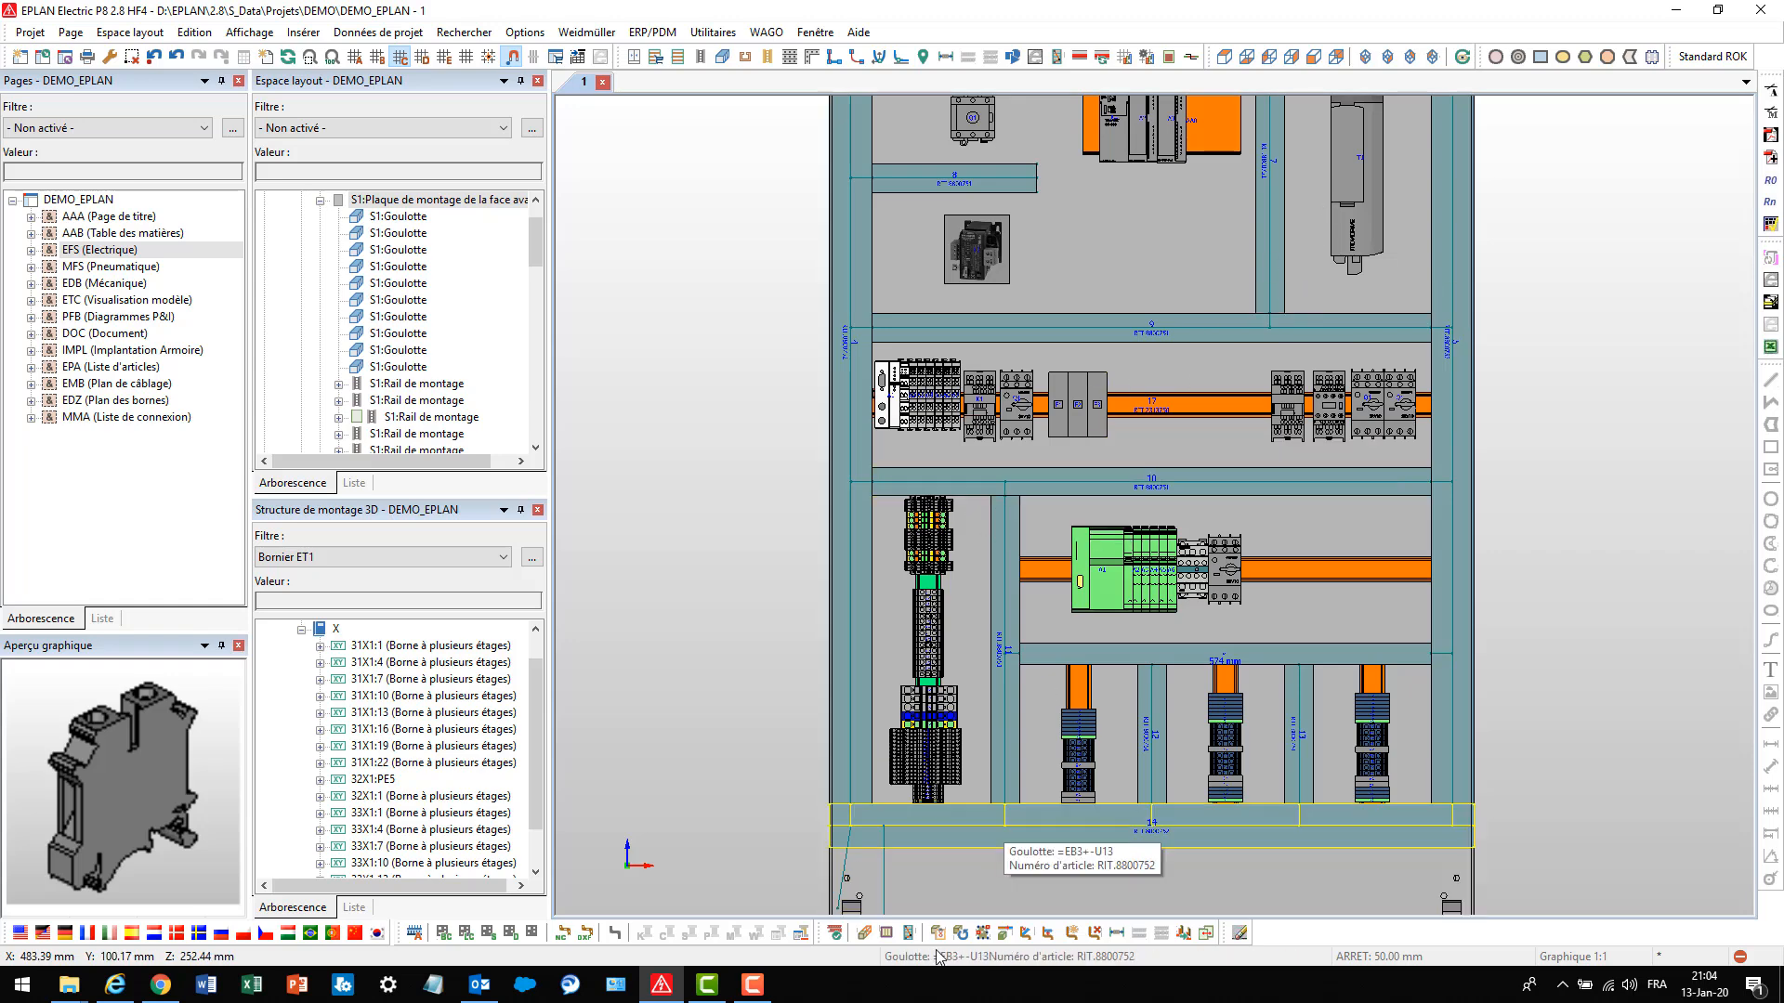
left_click(864, 933)
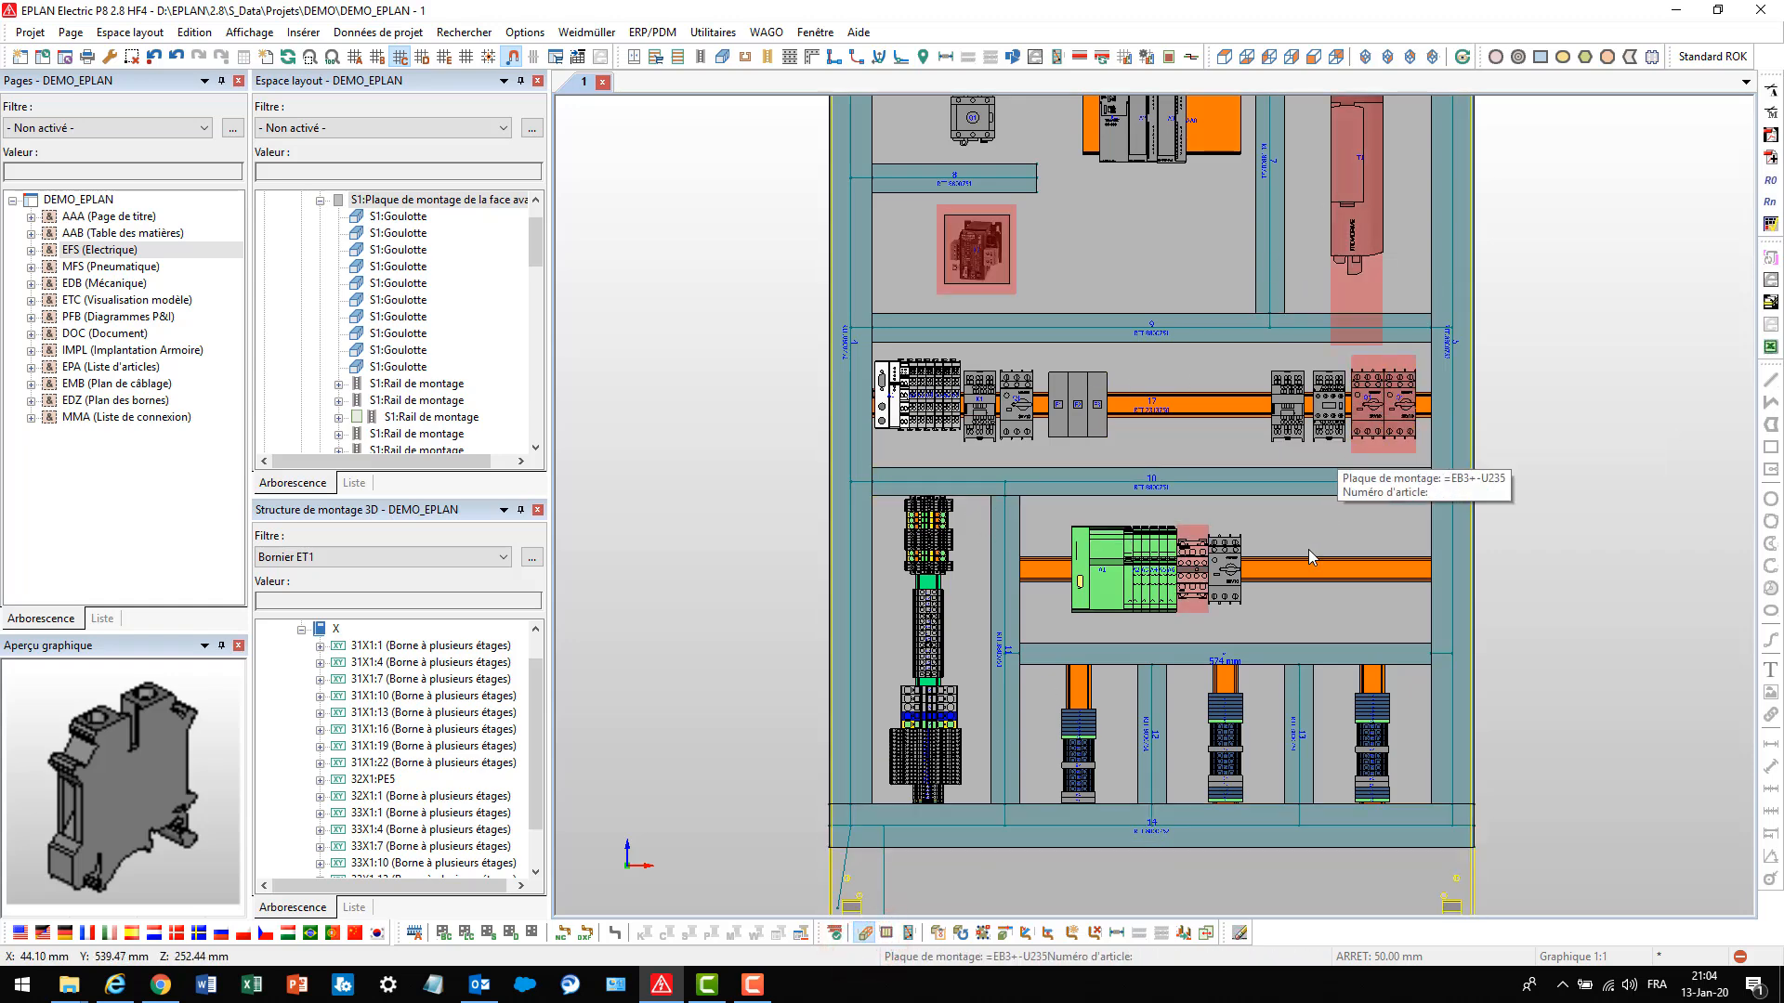
scroll(1382, 423, "down", 2)
scroll(1382, 444, "up", 2)
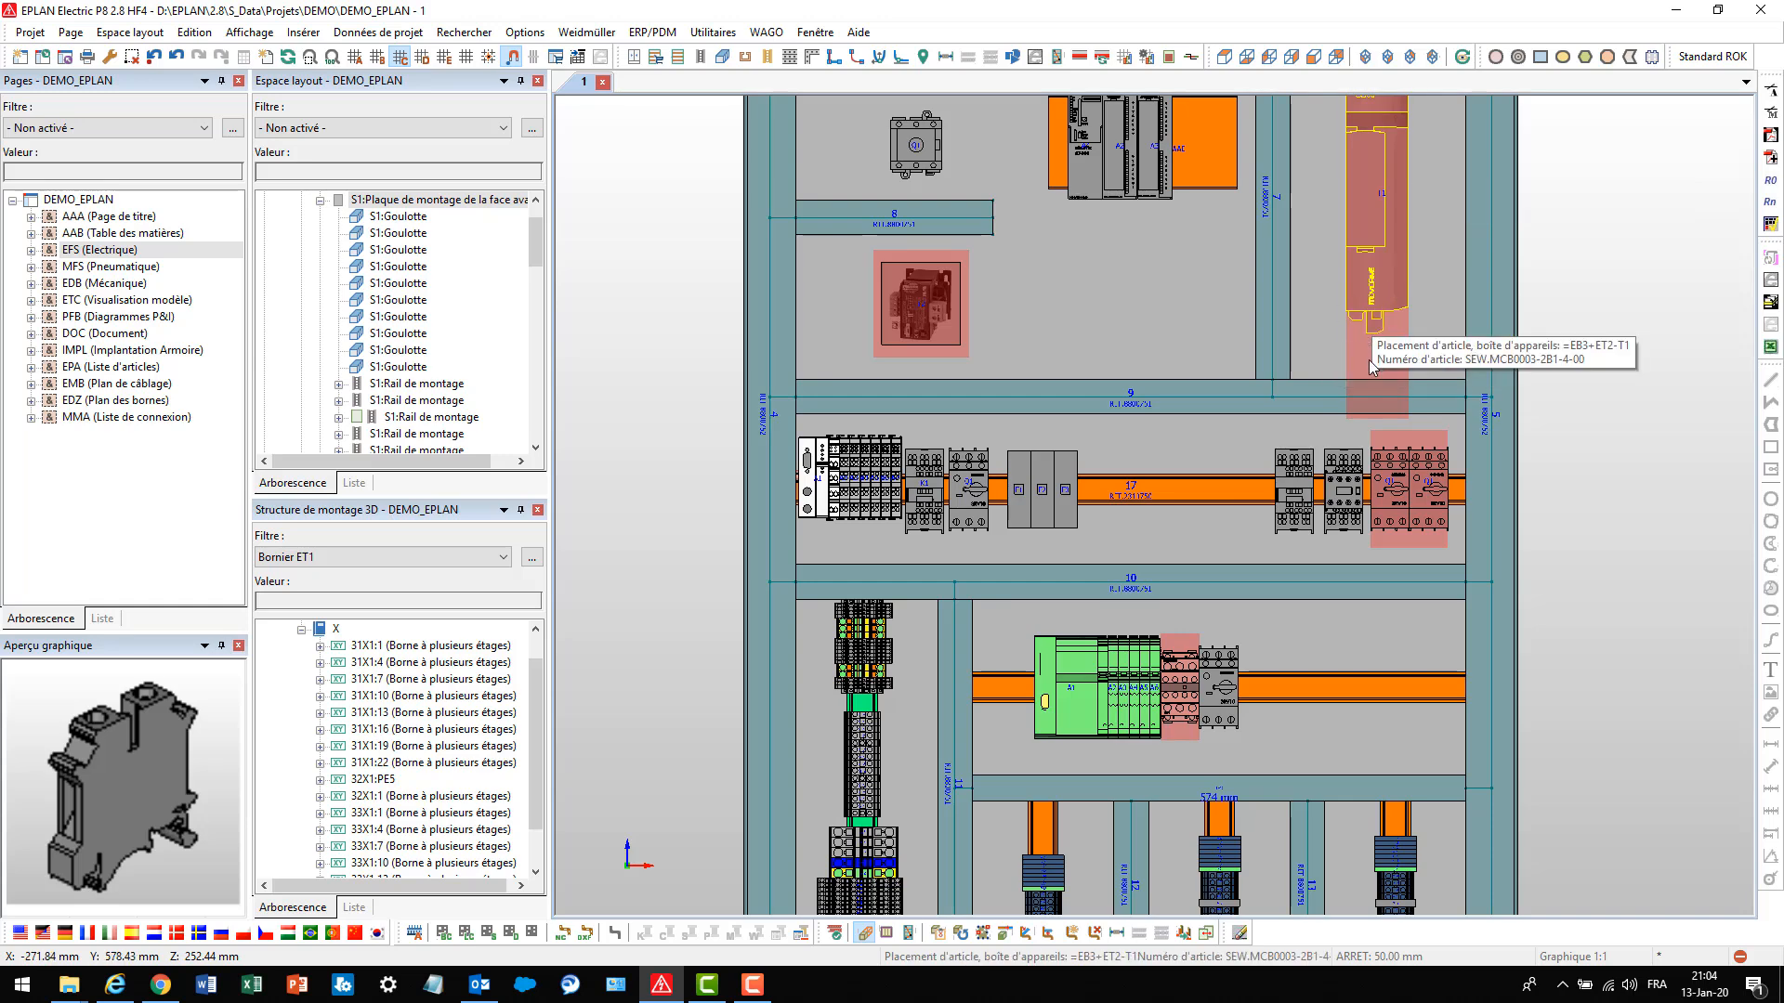
scroll(1370, 365, "down", 3)
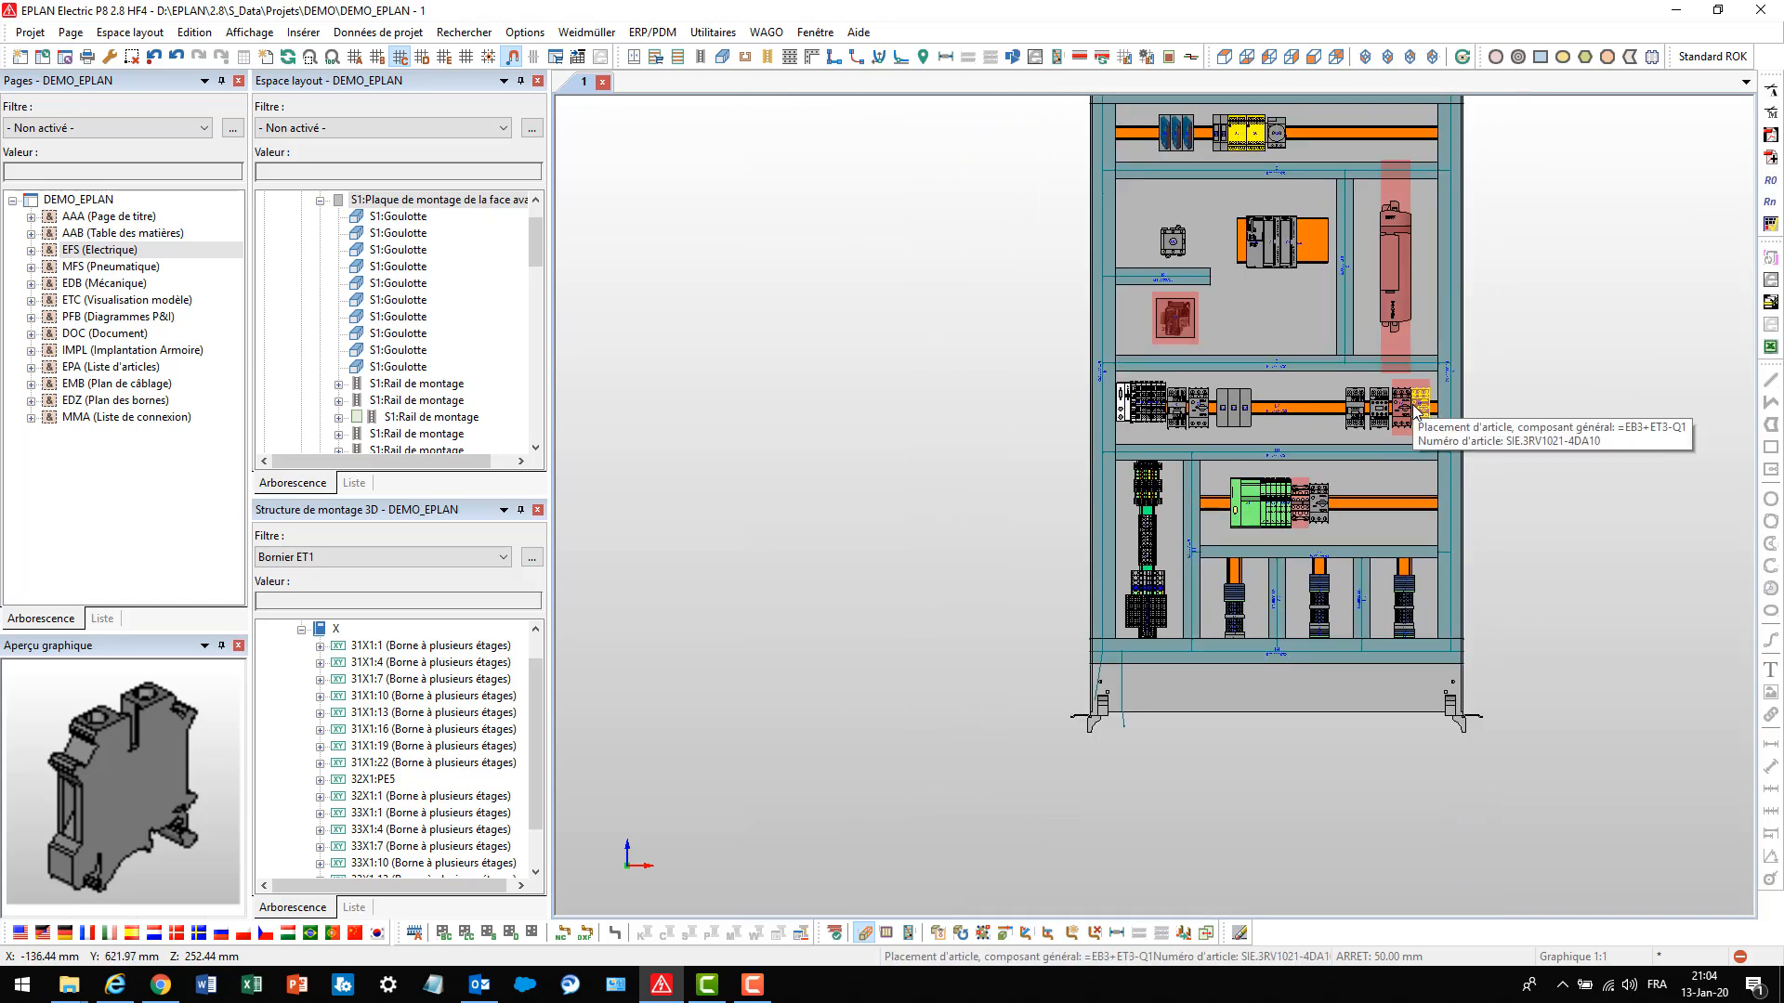
Examine the clearances around the devices on the lower rails and hide the mounting clearance display
scroll(1416, 411, "up", 3)
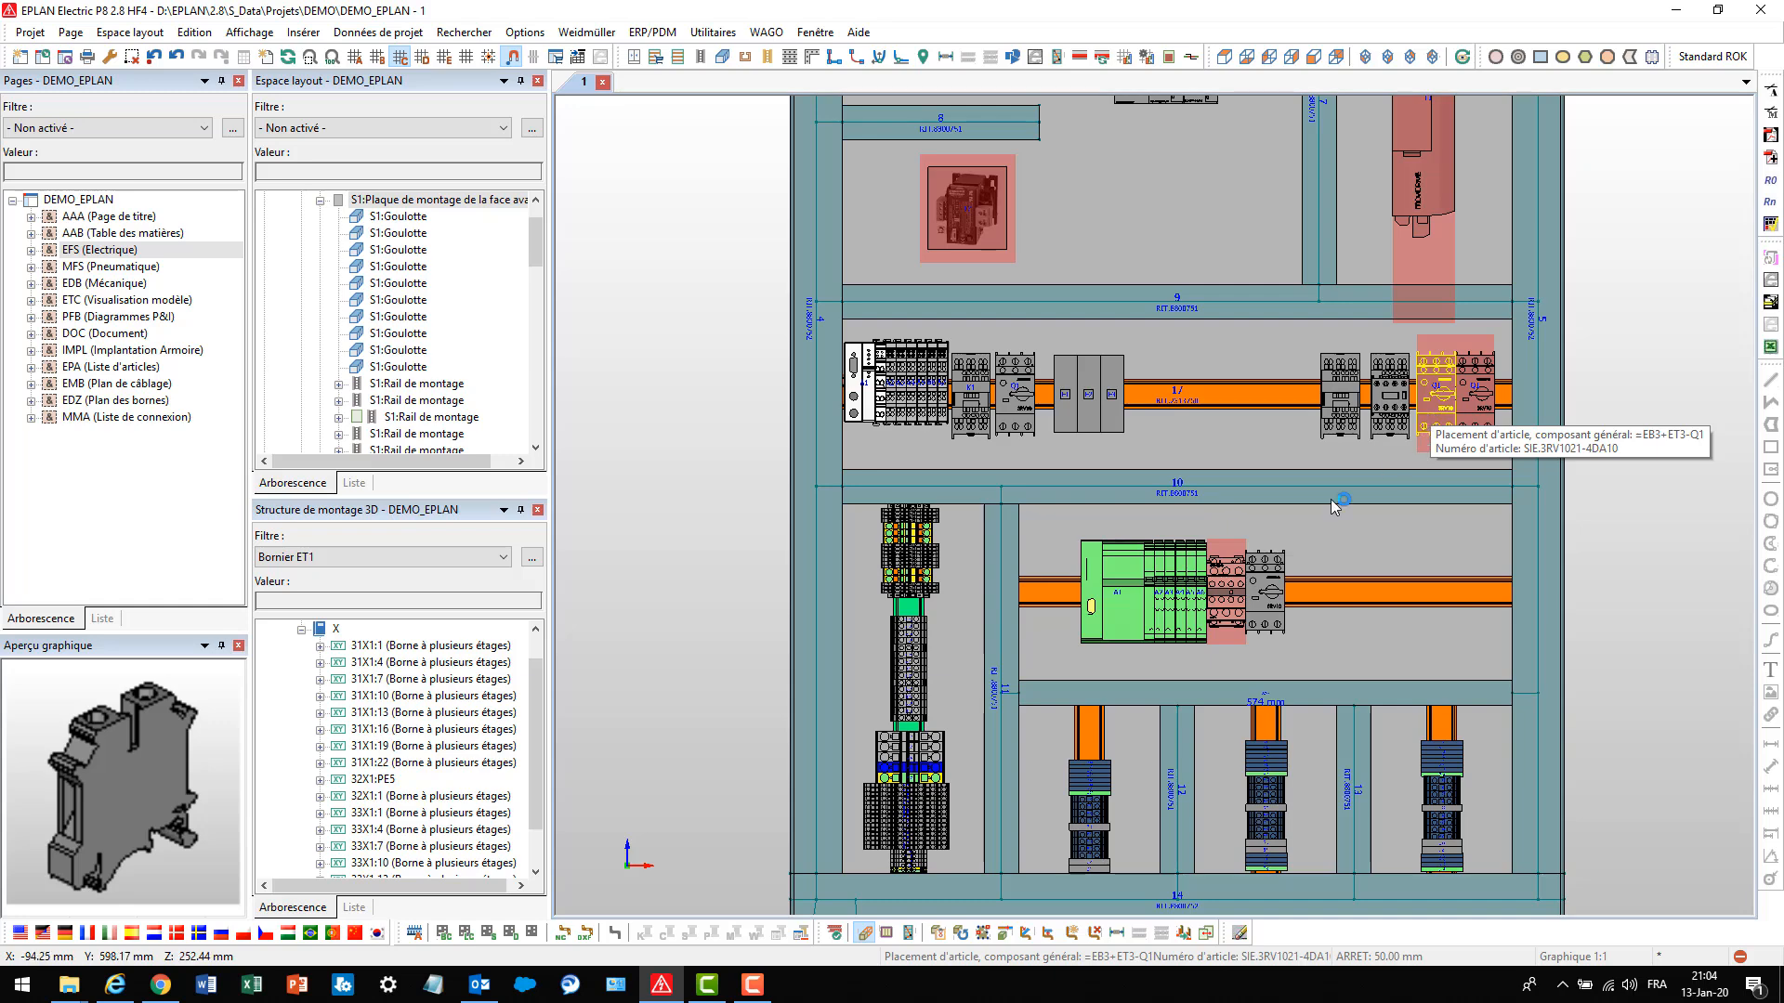
left_click(865, 934)
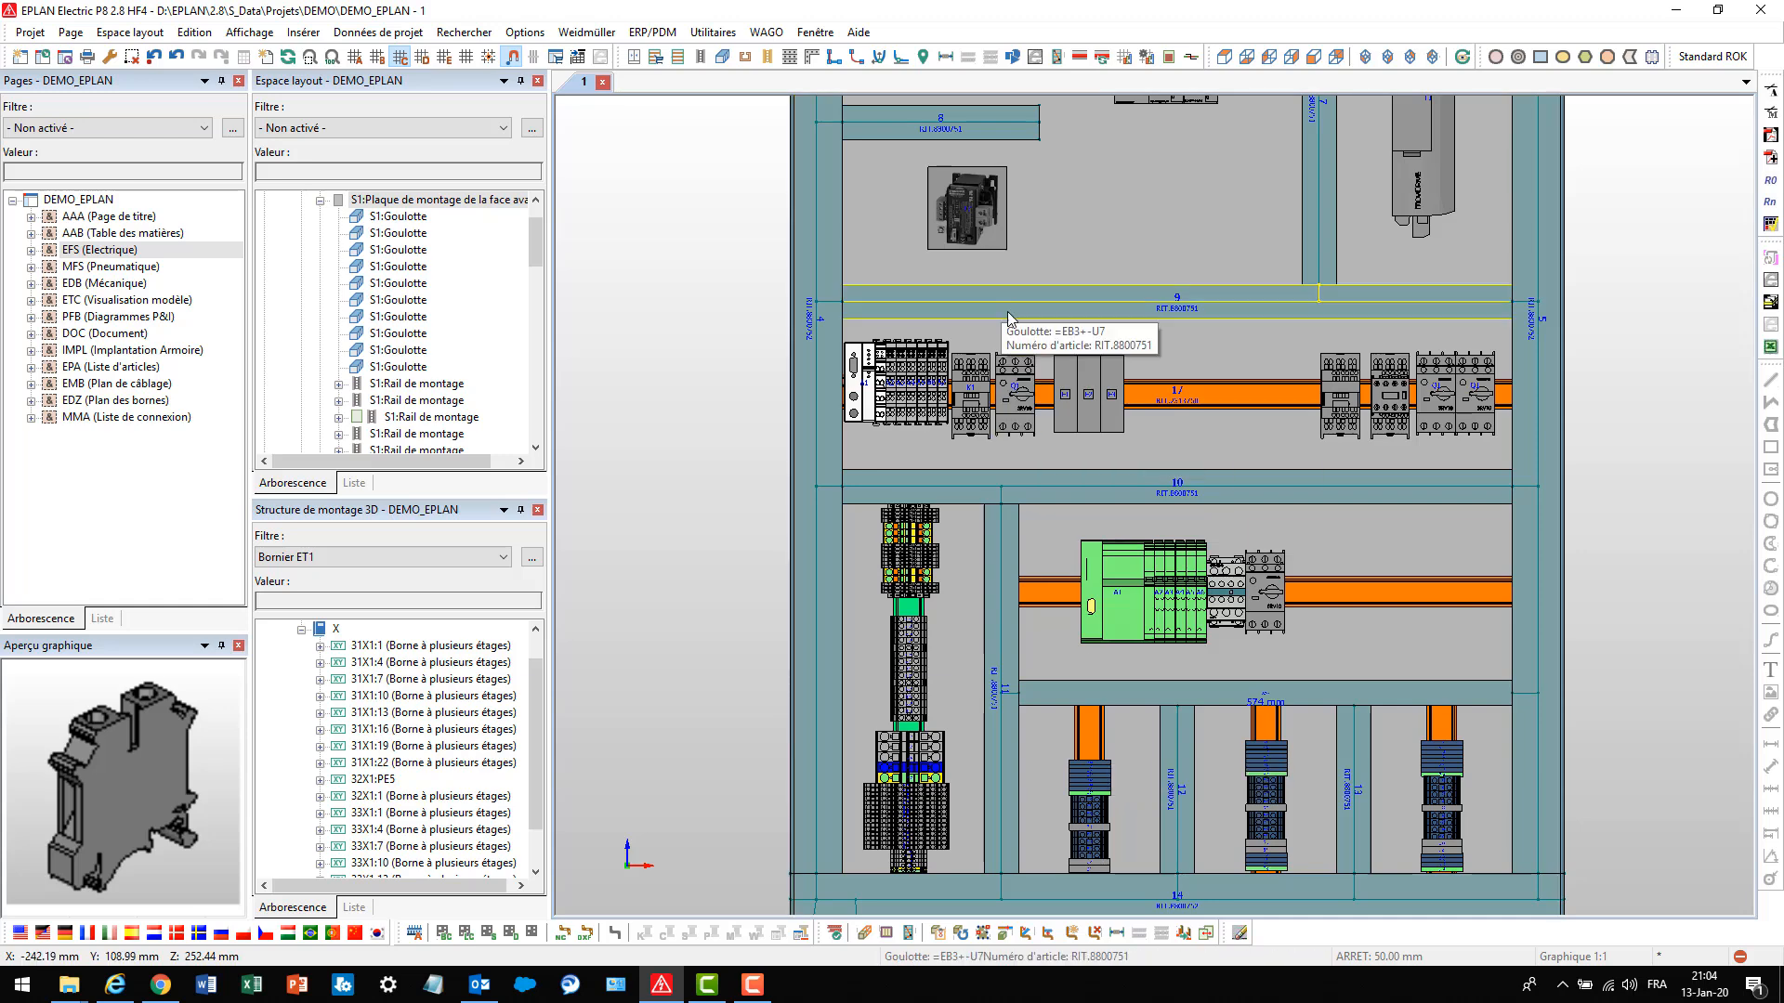
Collapse the front mounting plate in the layout space tree and open the left door's exterior face (S1:Porte extérieure gauche) on its own
left_click_drag(543, 268, 545, 254)
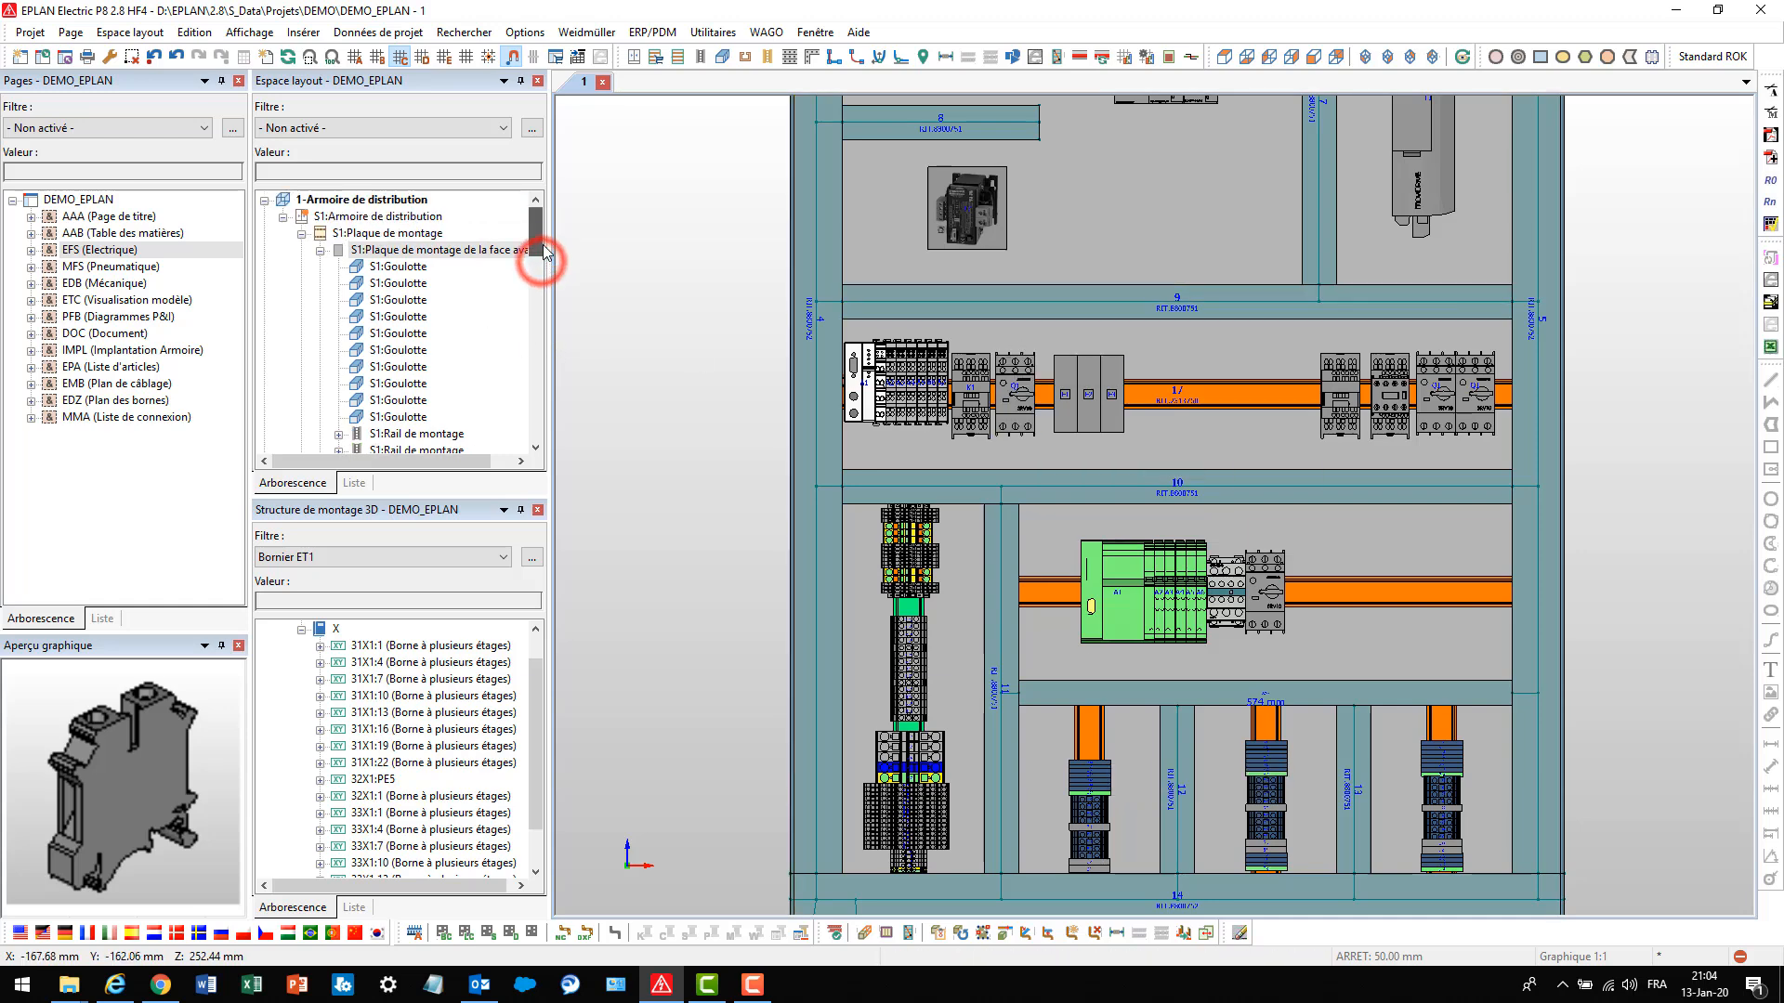
left_click(319, 250)
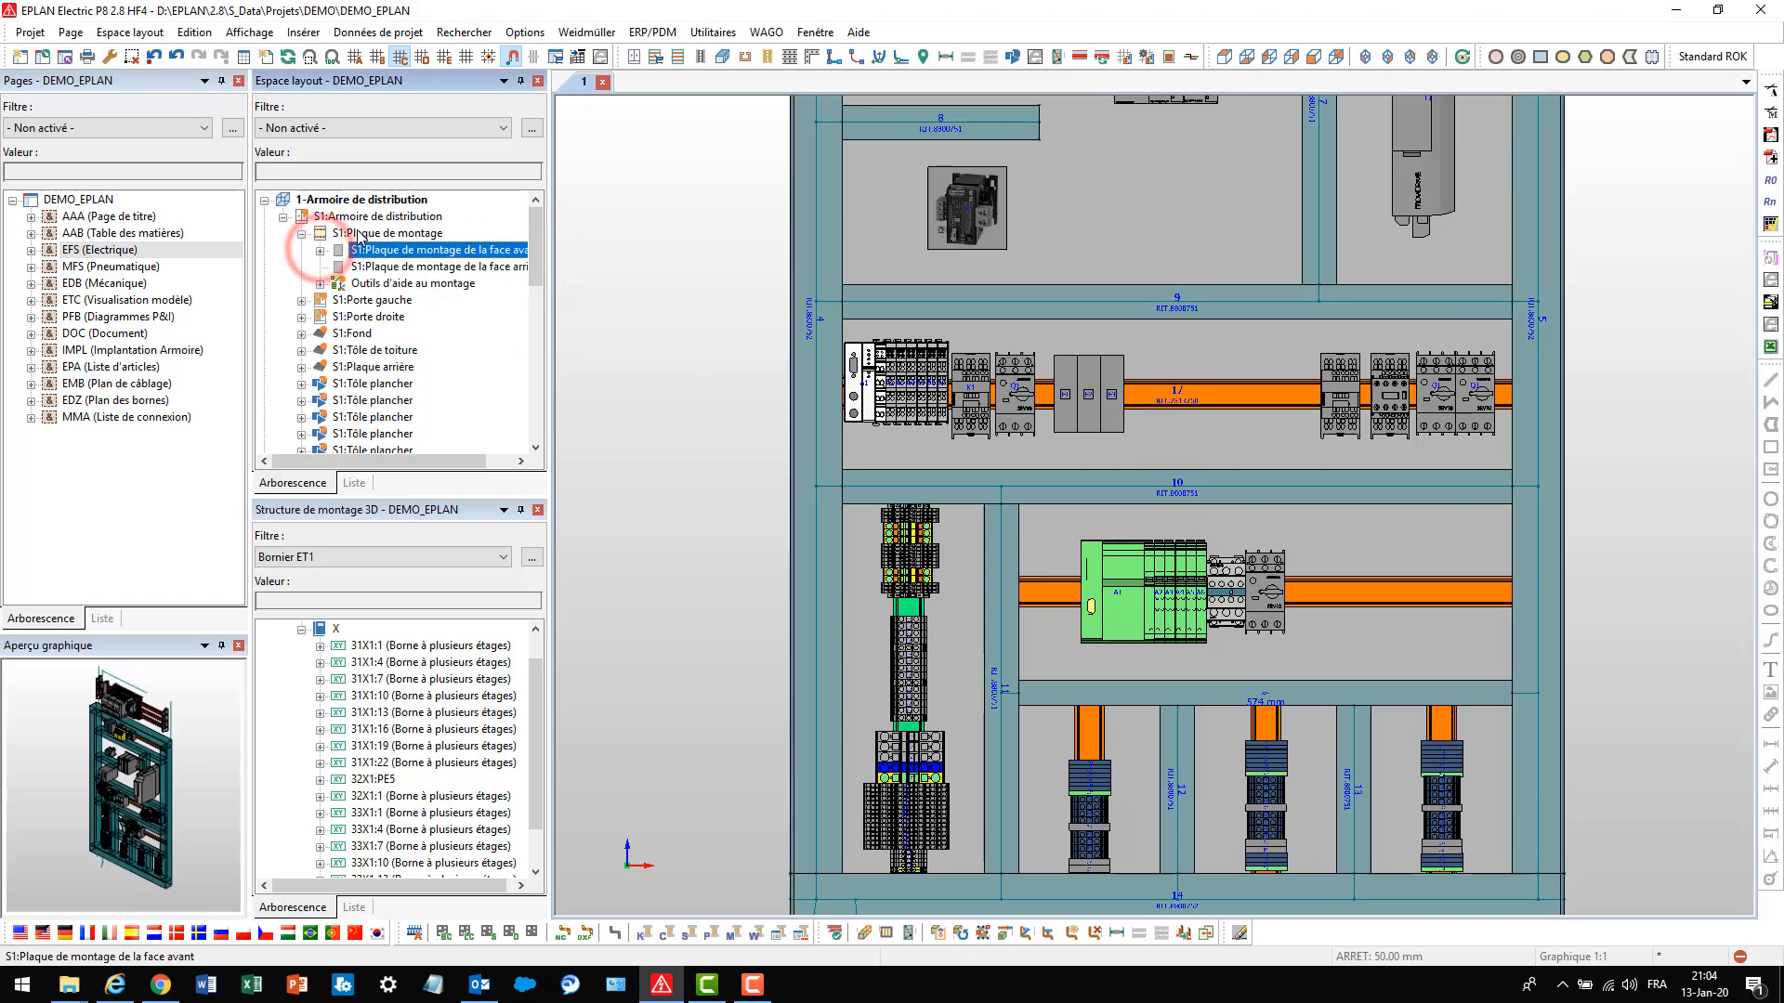
double_click(390, 302)
left_click(387, 316)
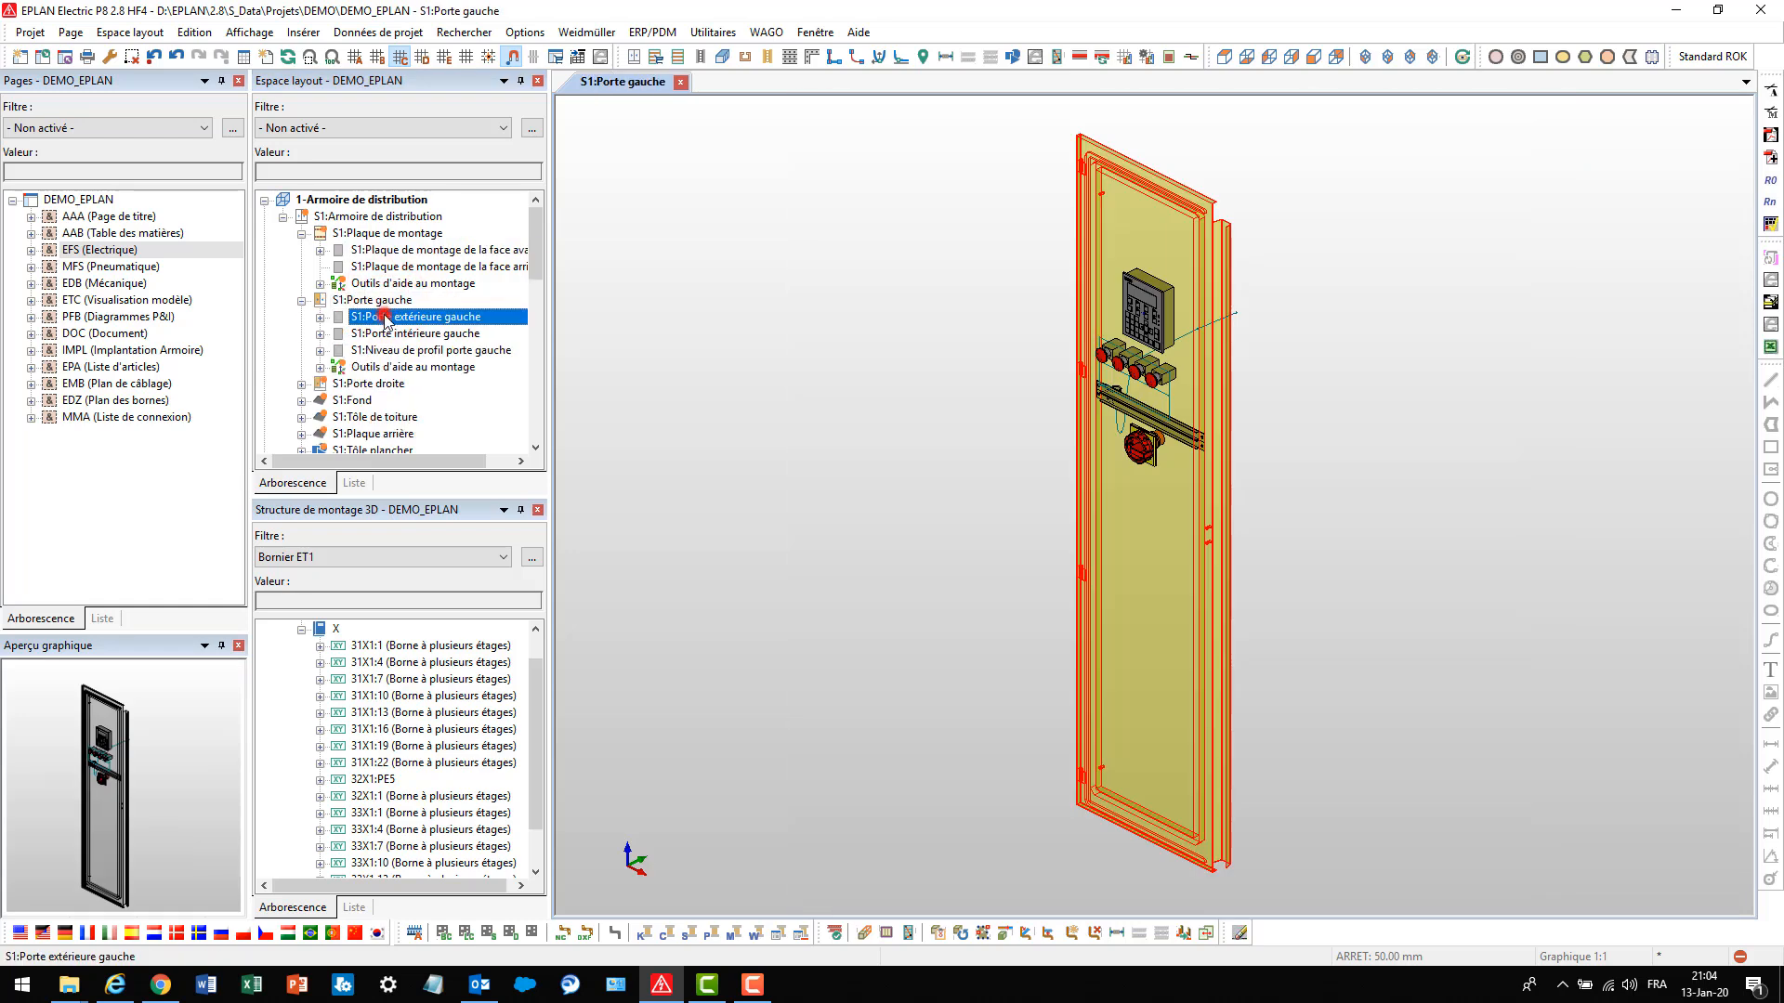
double_click(386, 317)
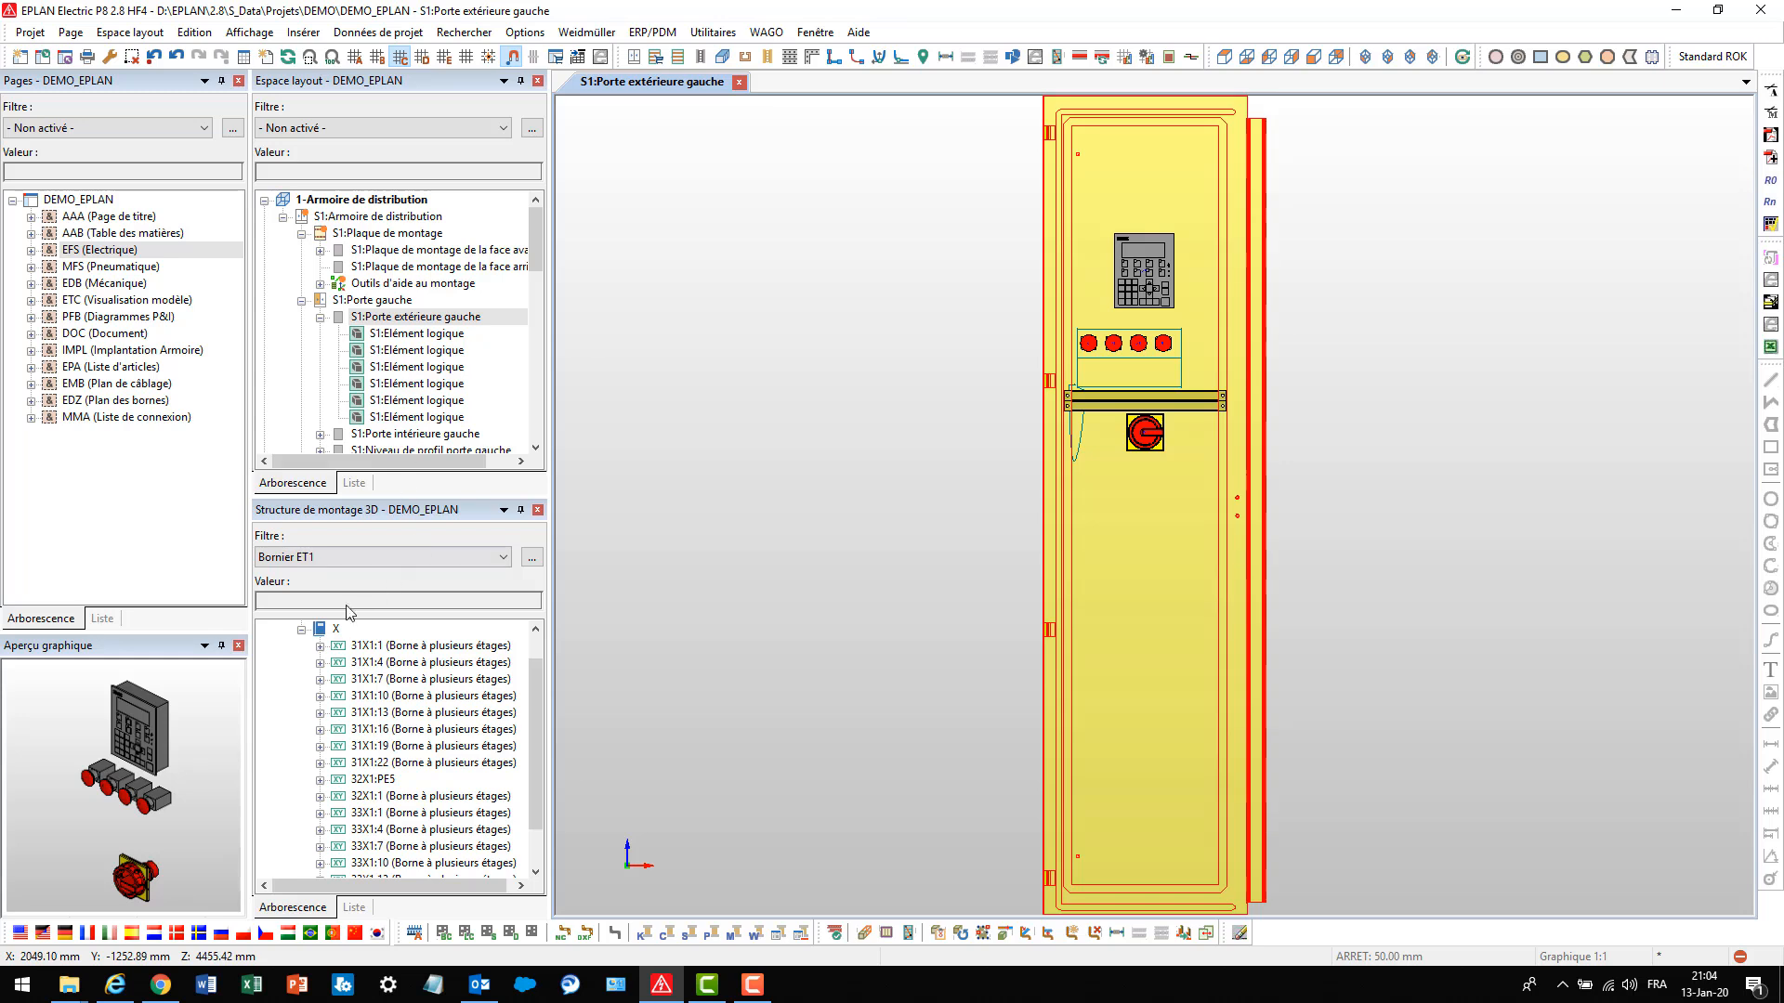
Collapse the X terminal group and filter the 3D mounting structure by Porte gauche
left_click(302, 630)
left_click(330, 557)
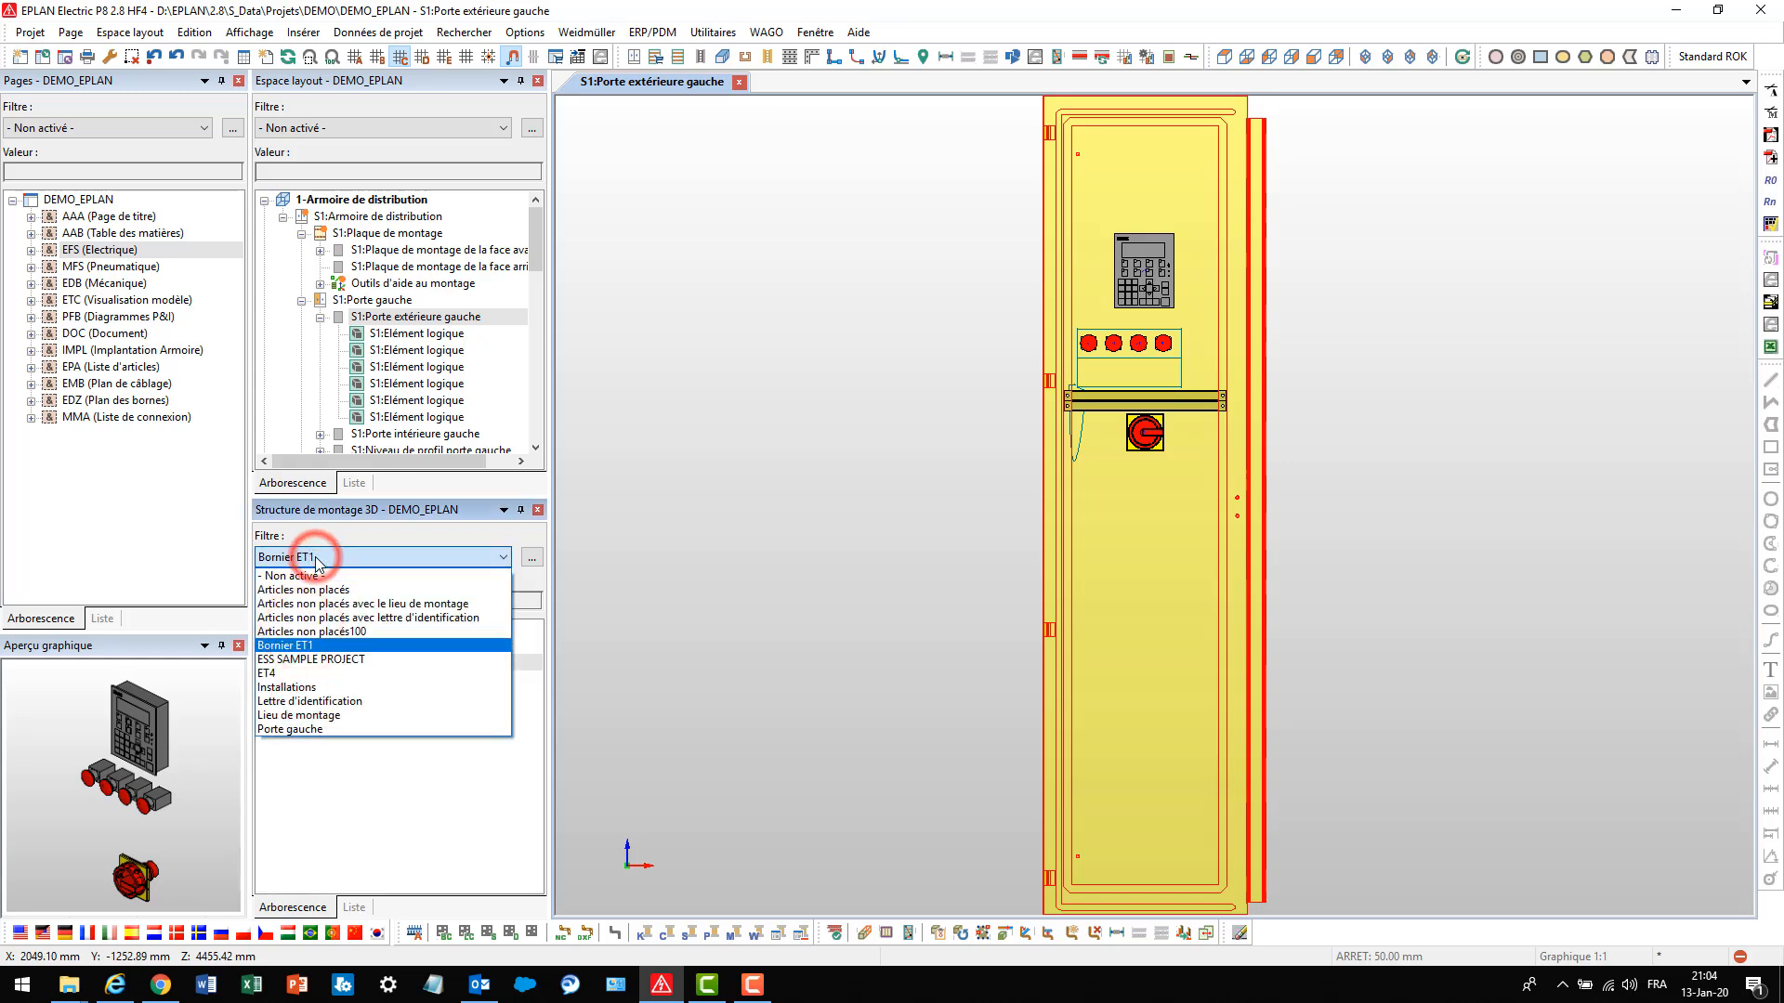
left_click(290, 729)
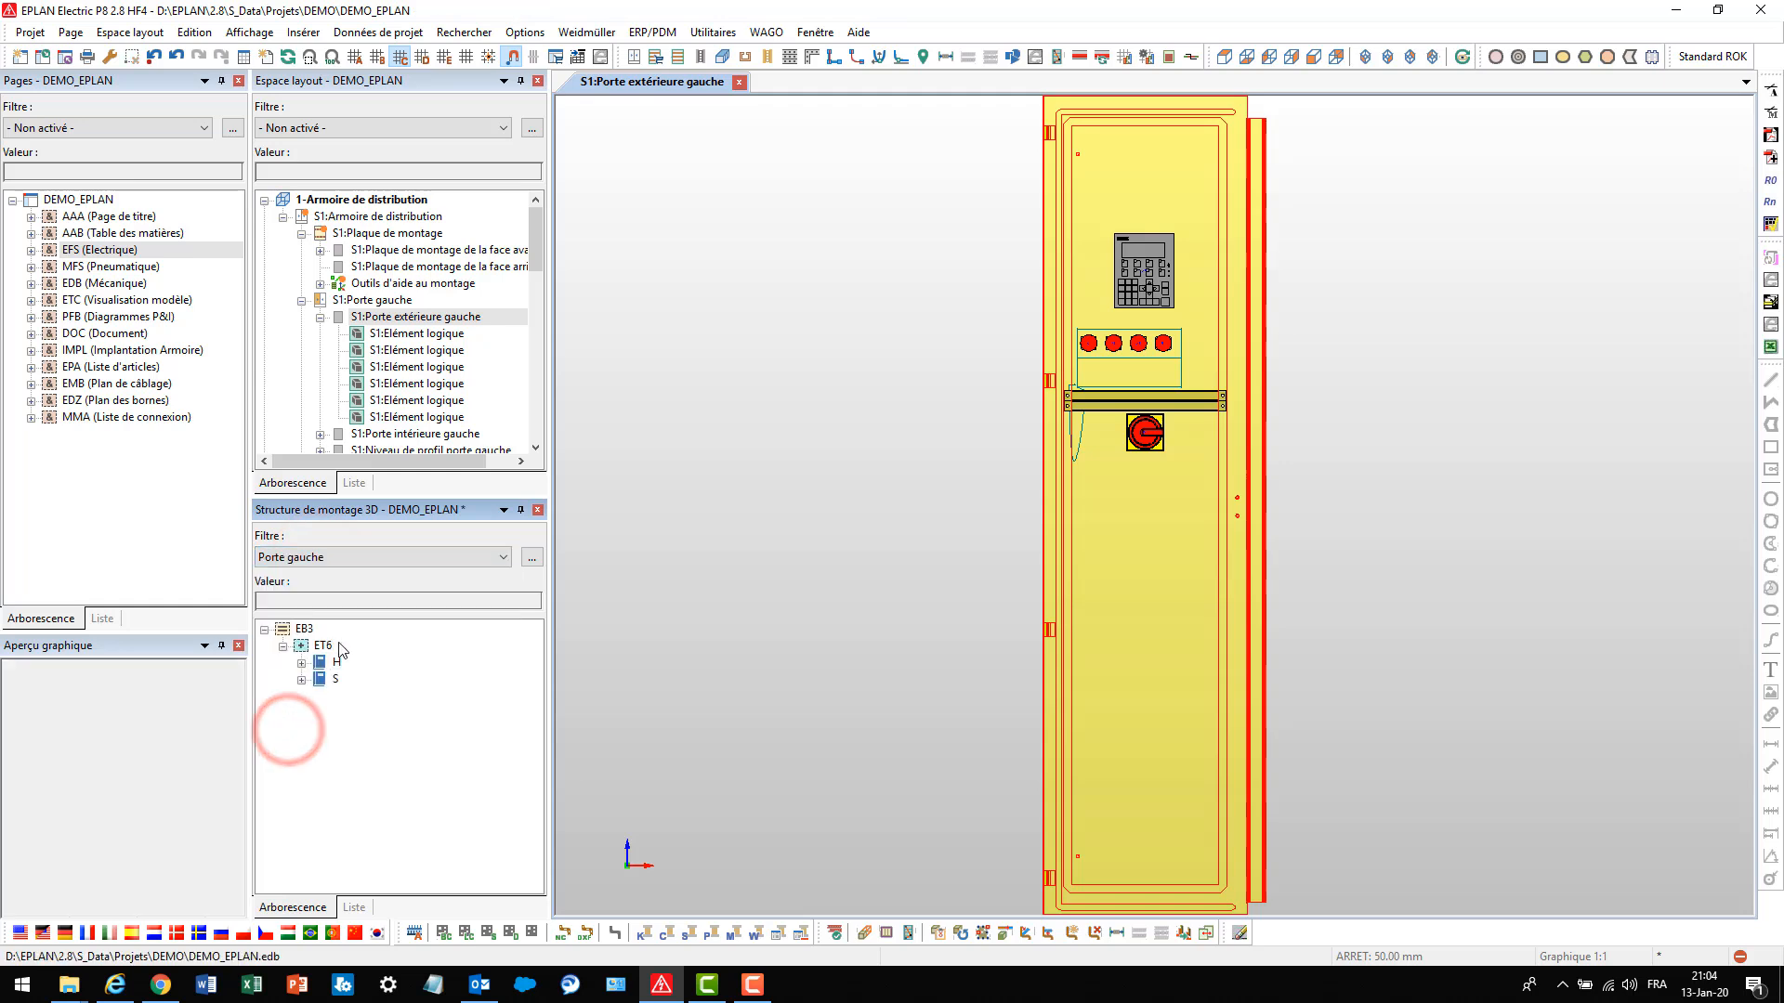
Place all ET6 devices on the exterior left door, snapping to the first S1 button with a Y offset of -70 mm and 30 mm spacing
left_click(325, 646)
scroll(1120, 367, "up", 3)
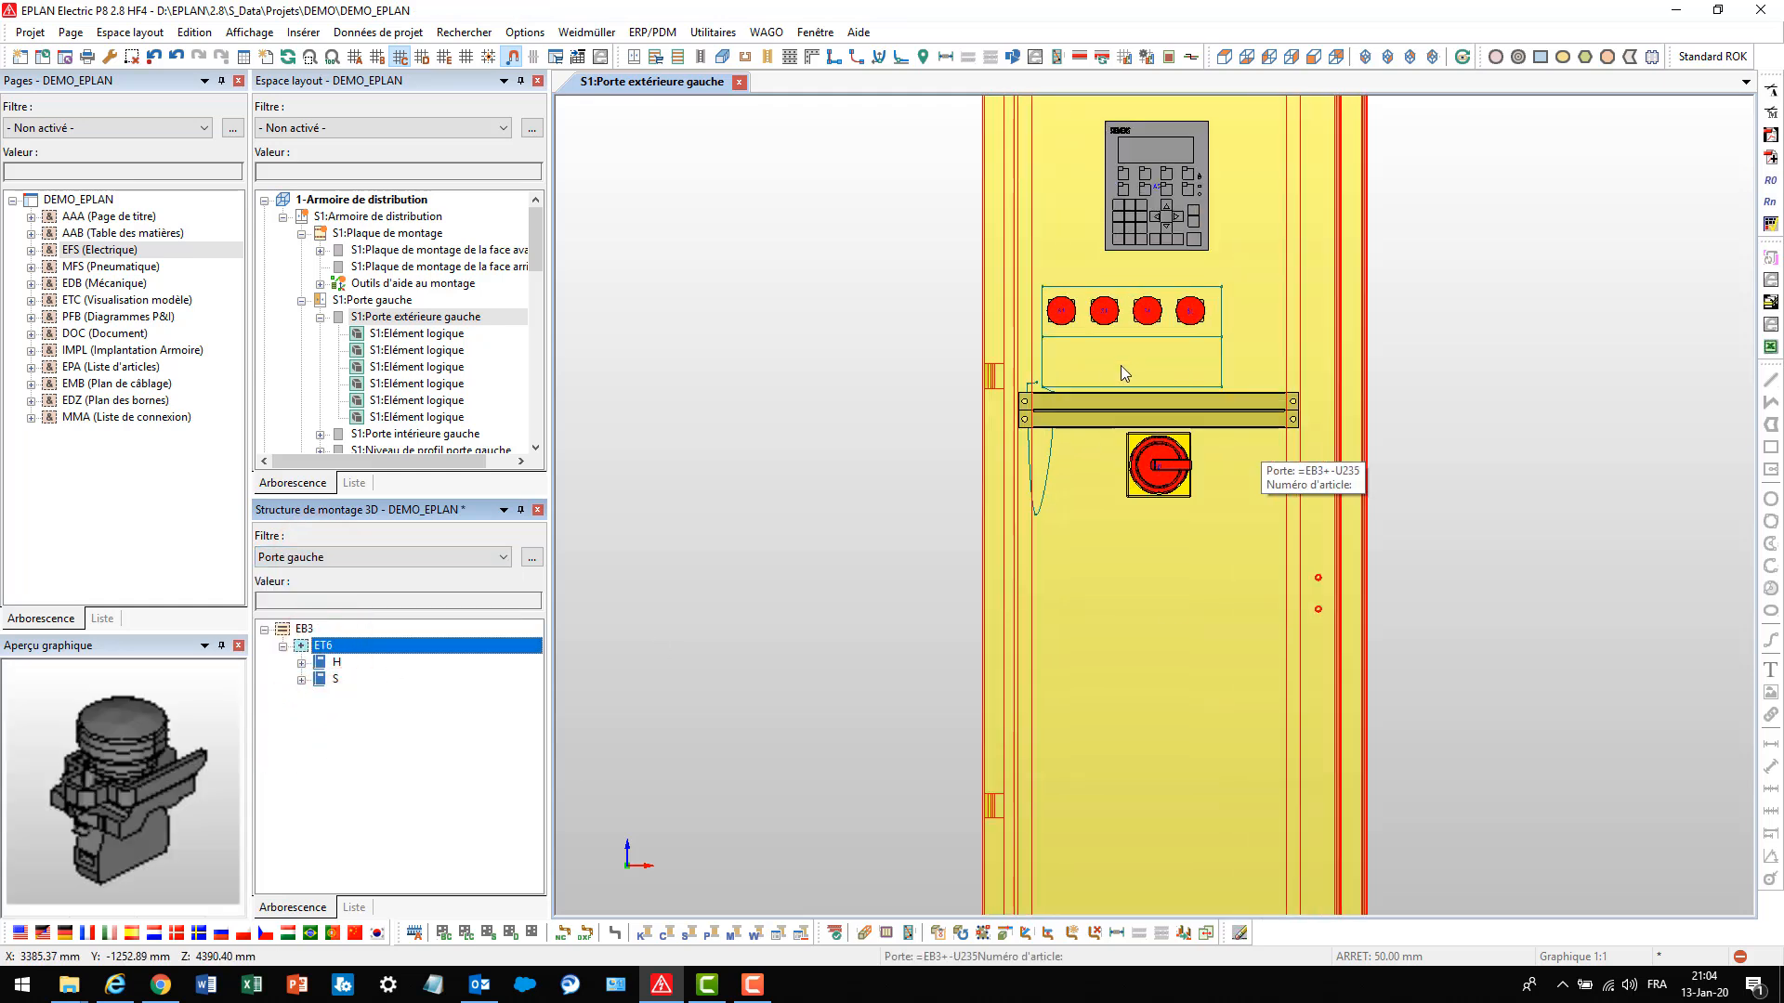
scroll(1117, 369, "up", 2)
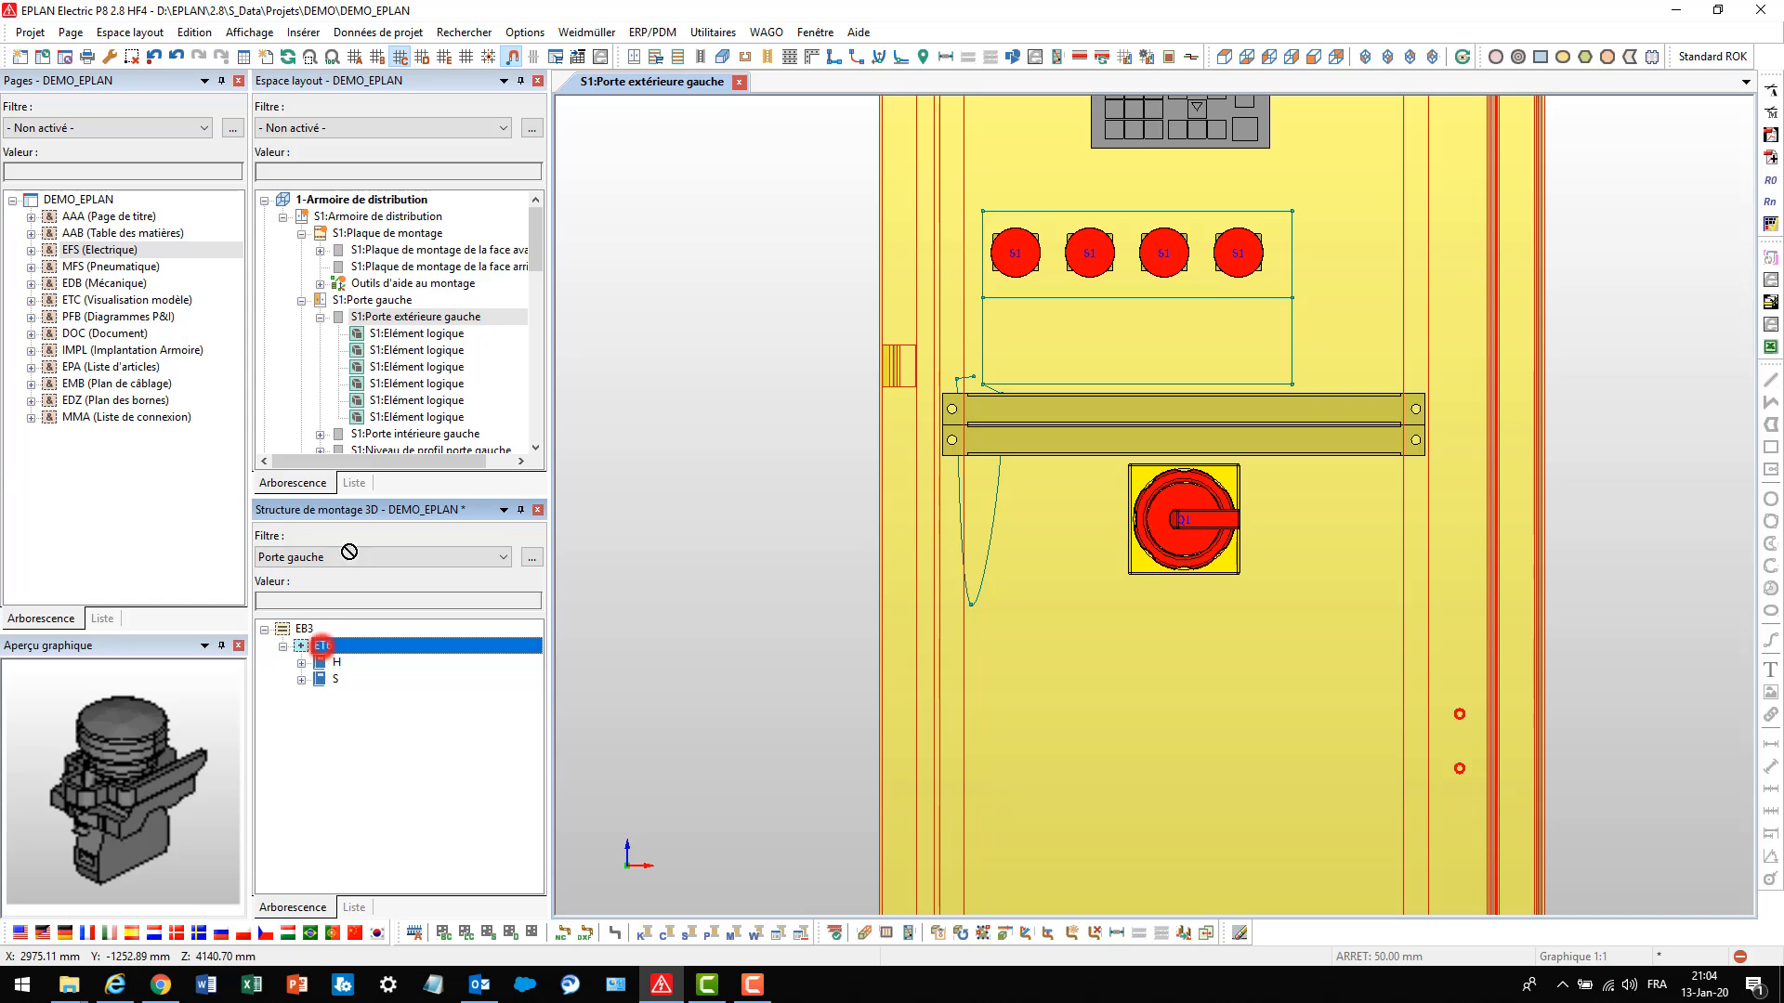
left_click_drag(349, 552, 1042, 342)
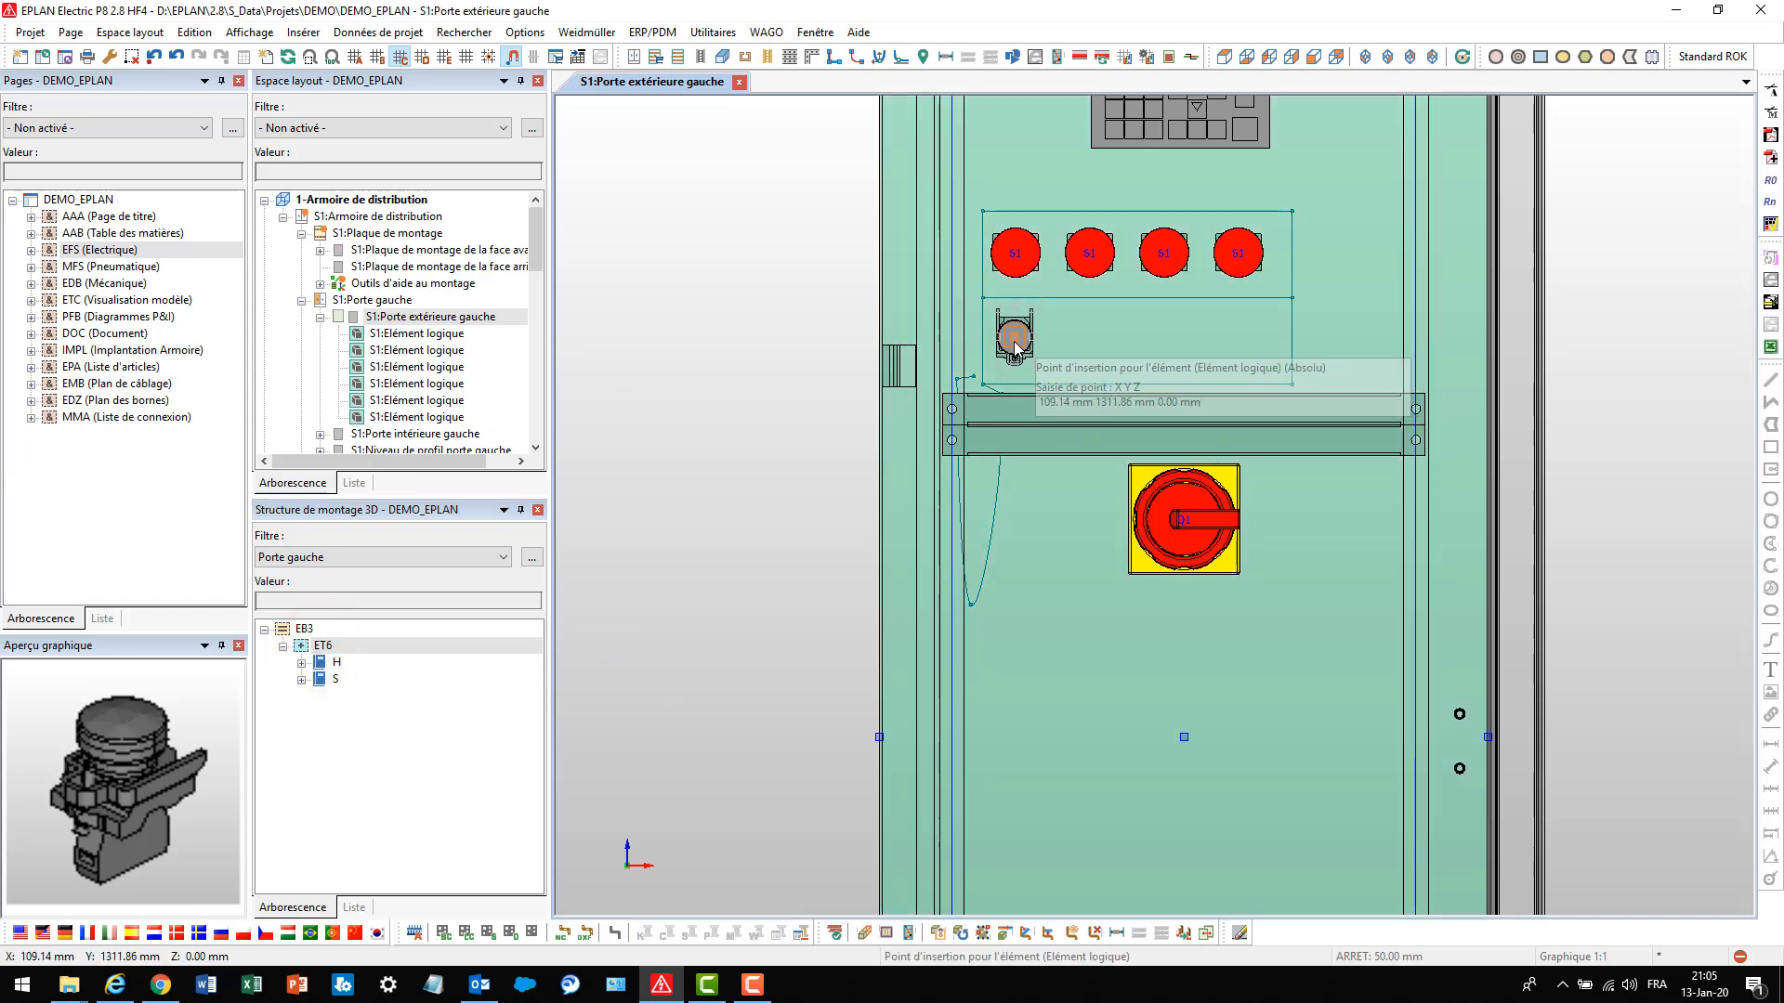
left_click(1016, 350)
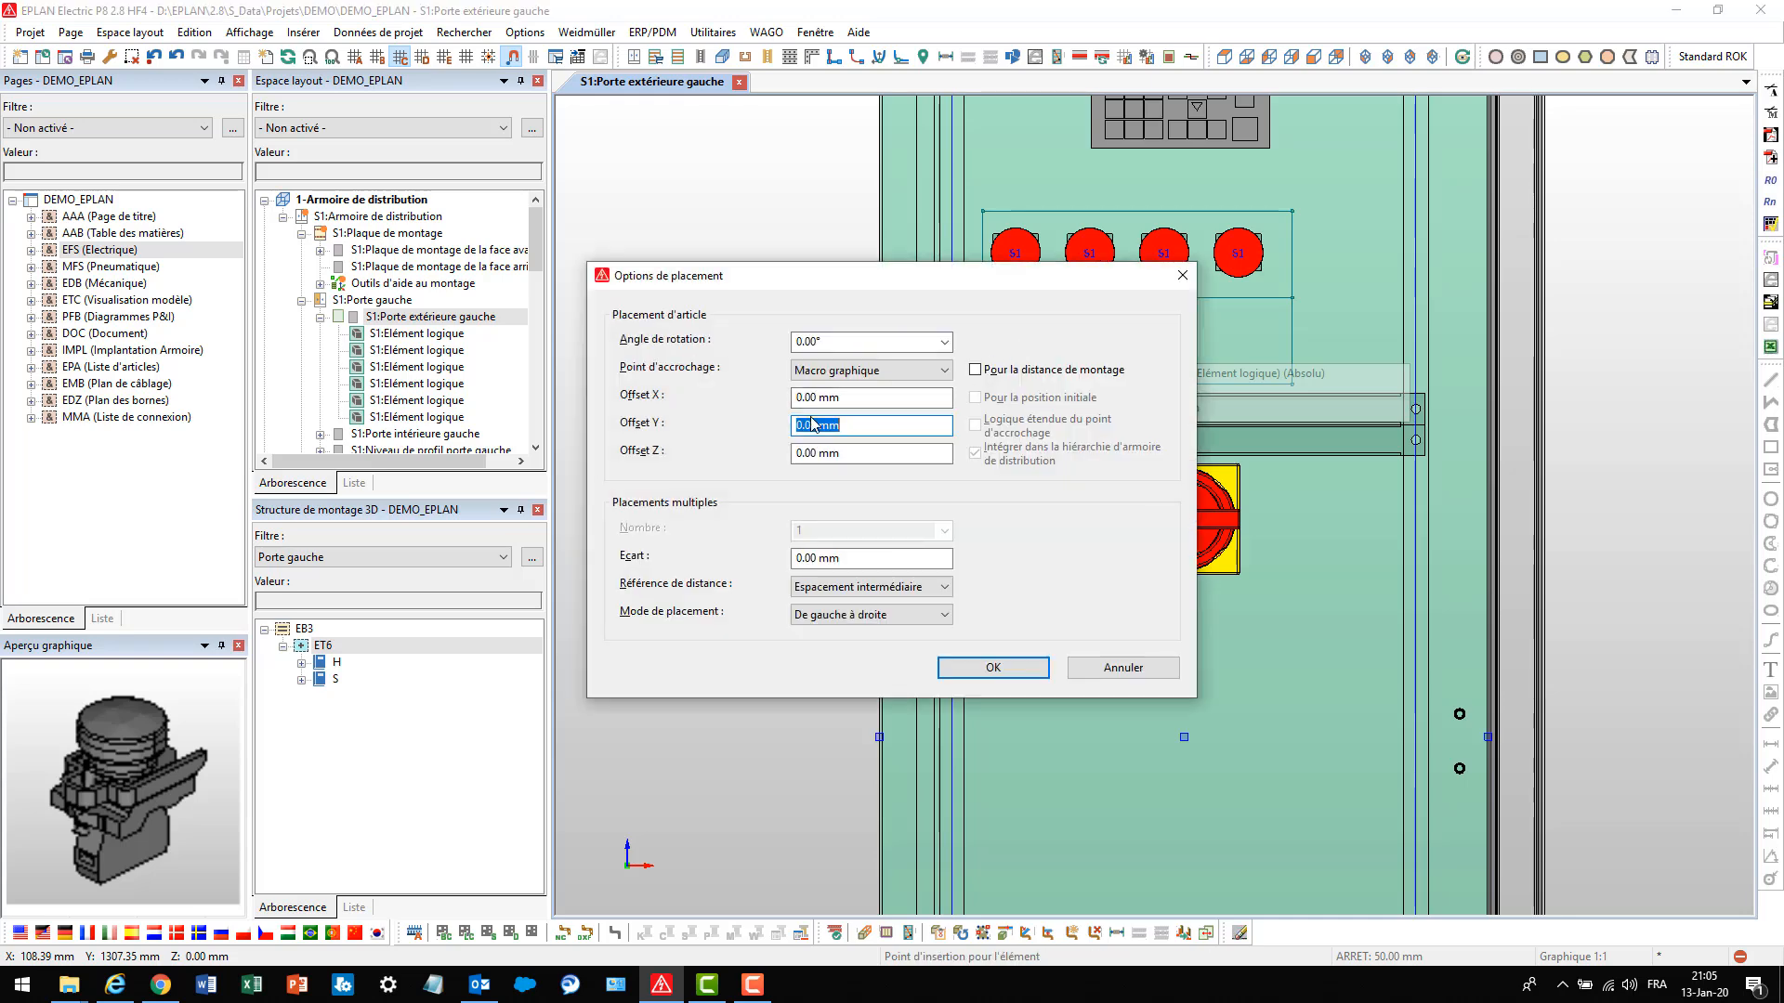
left_click(856, 428)
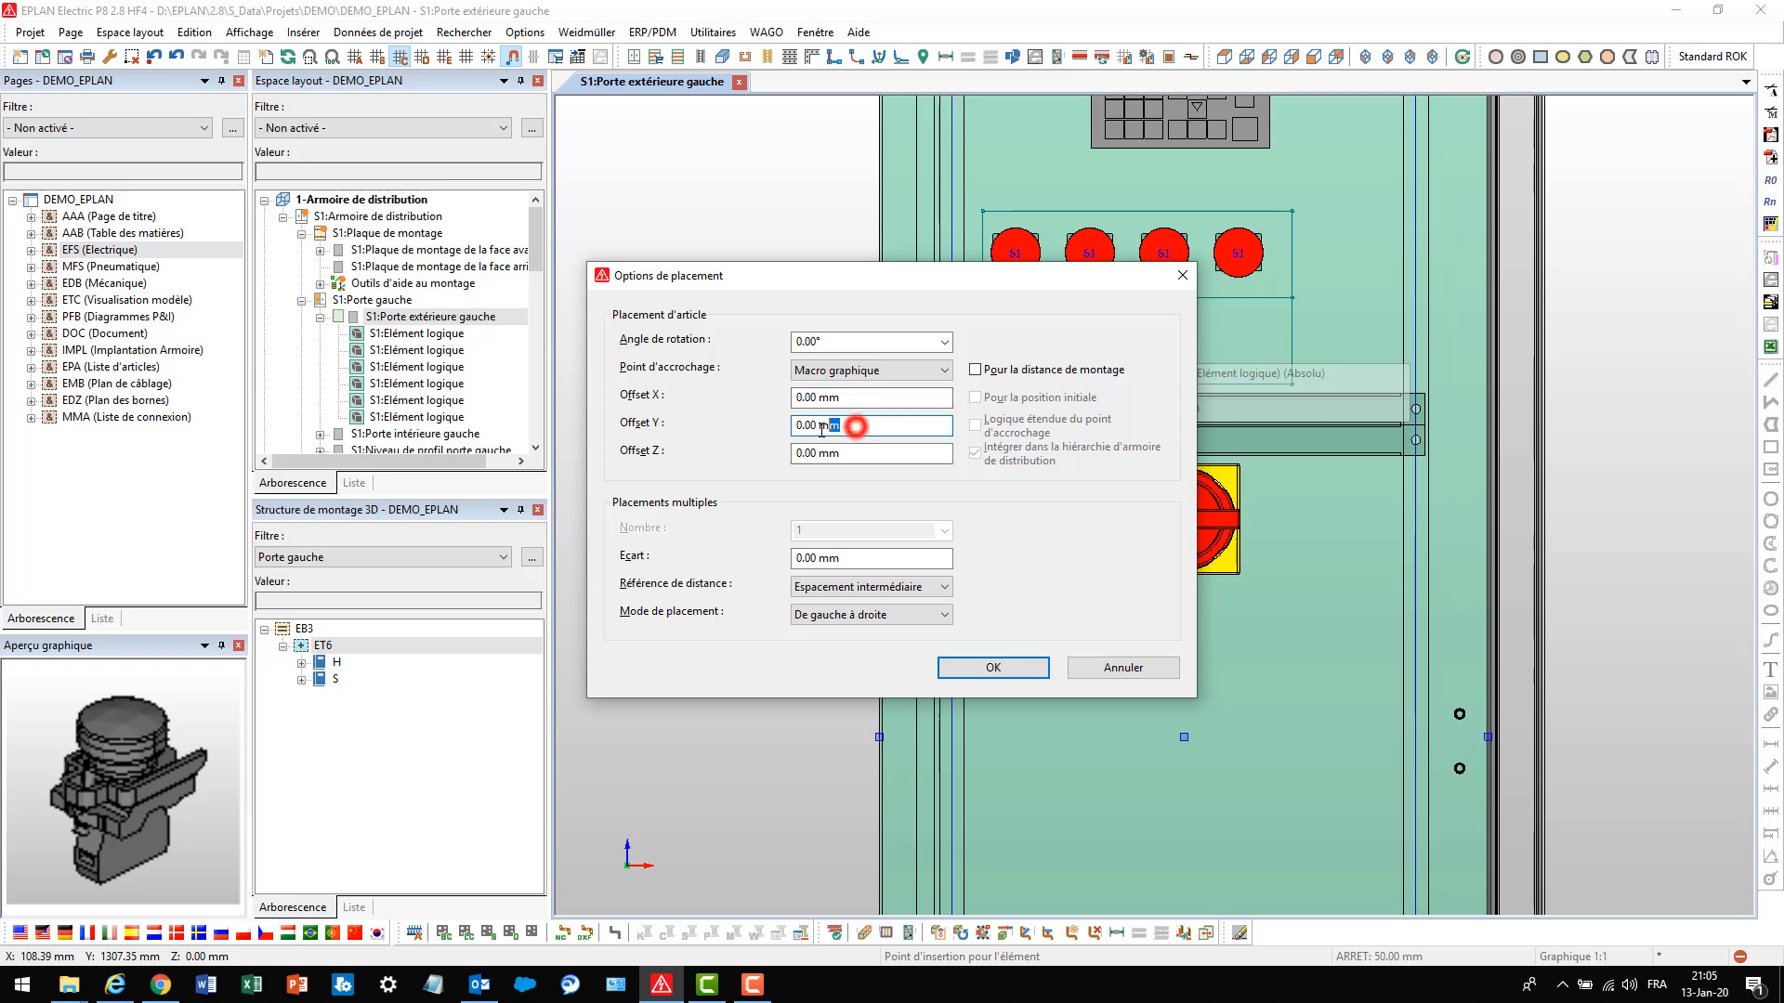
type("-70")
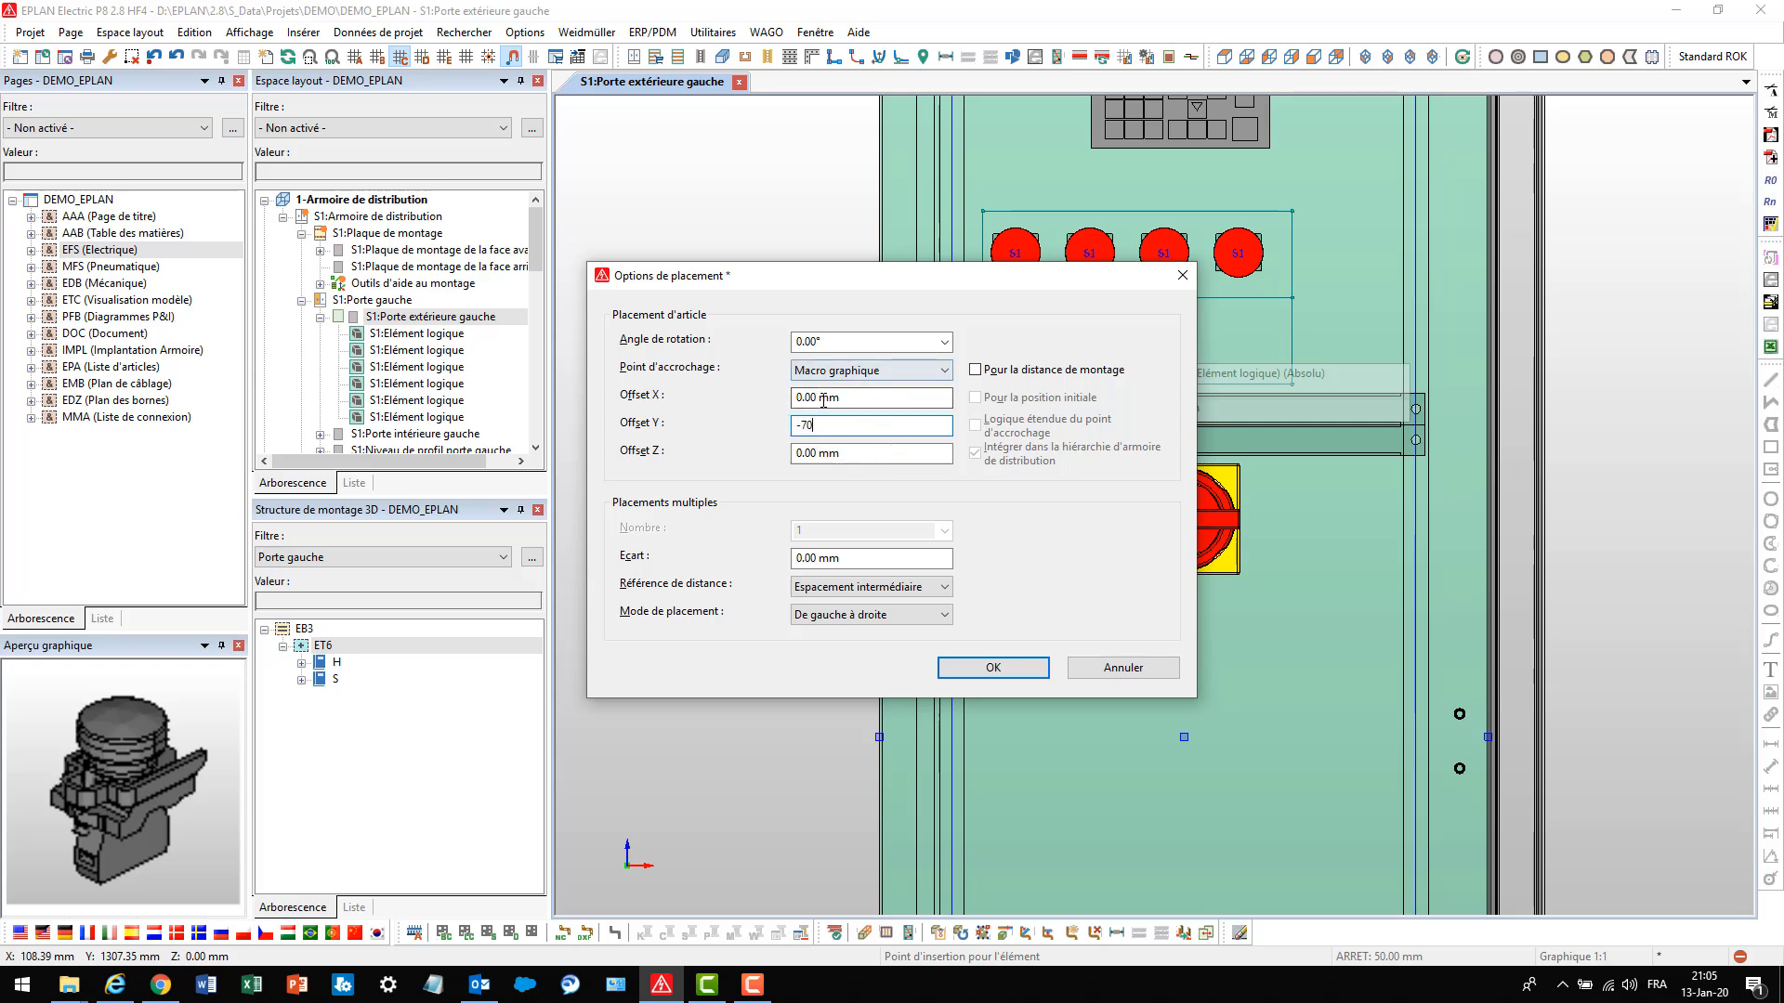
left_click(850, 564)
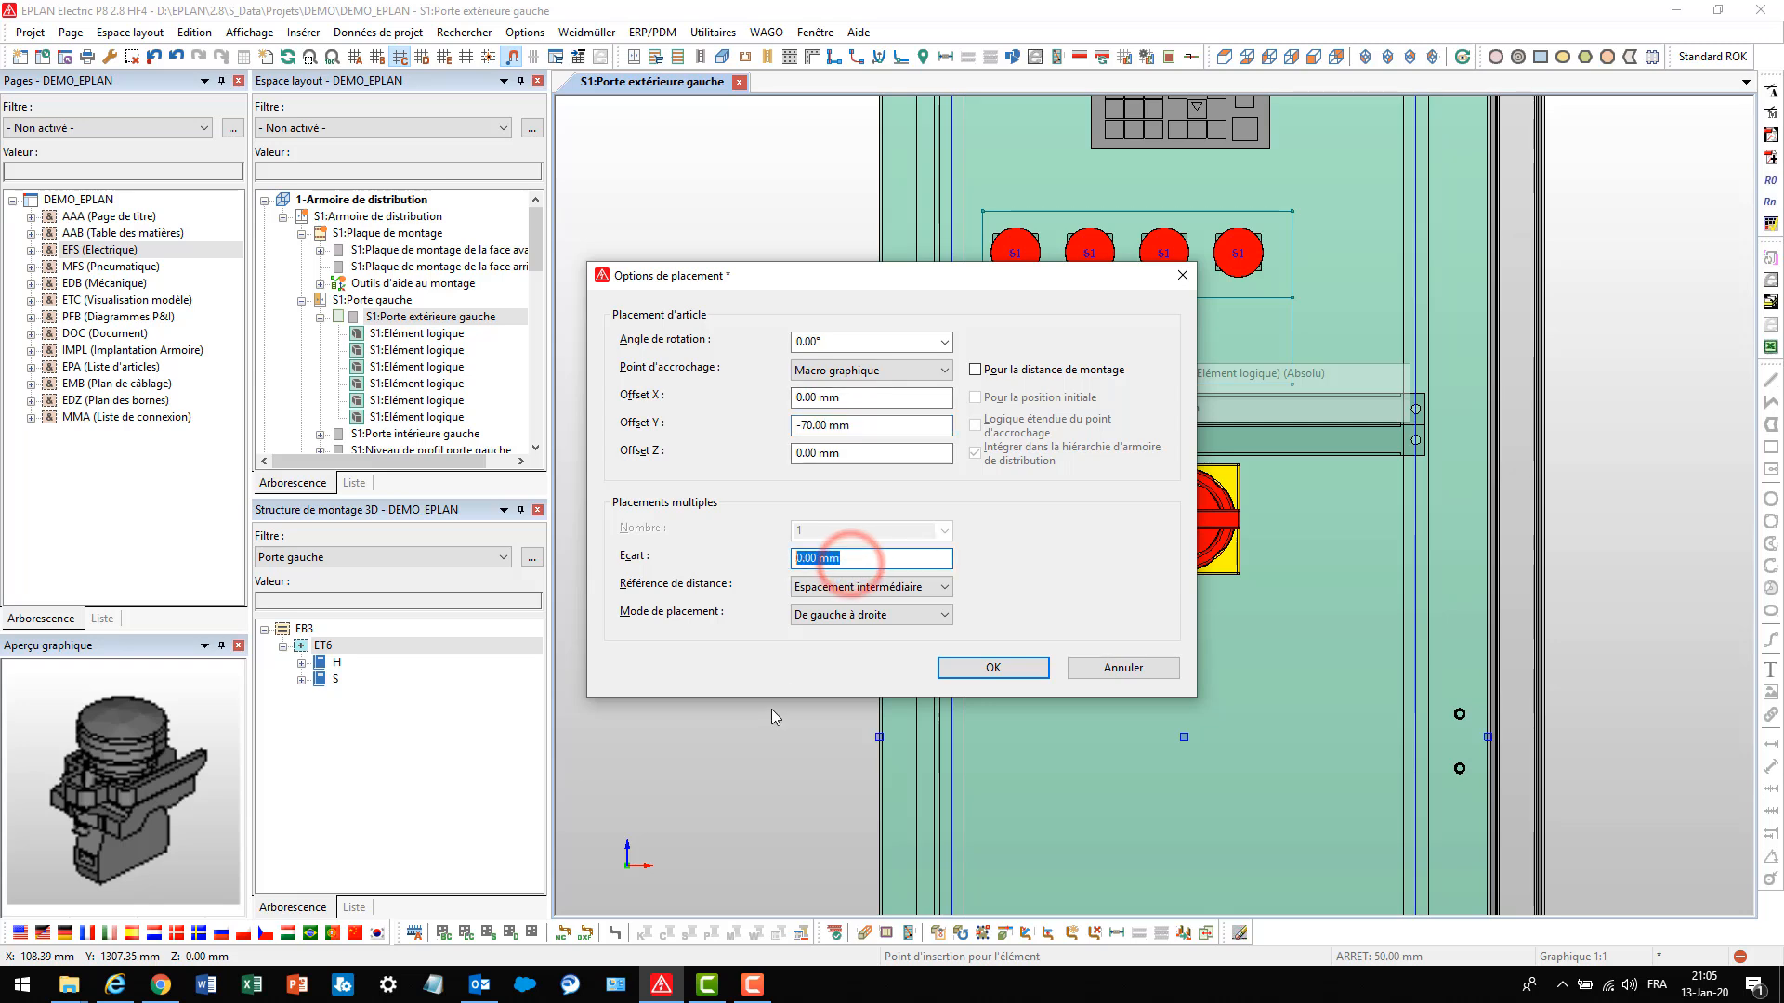
type("30")
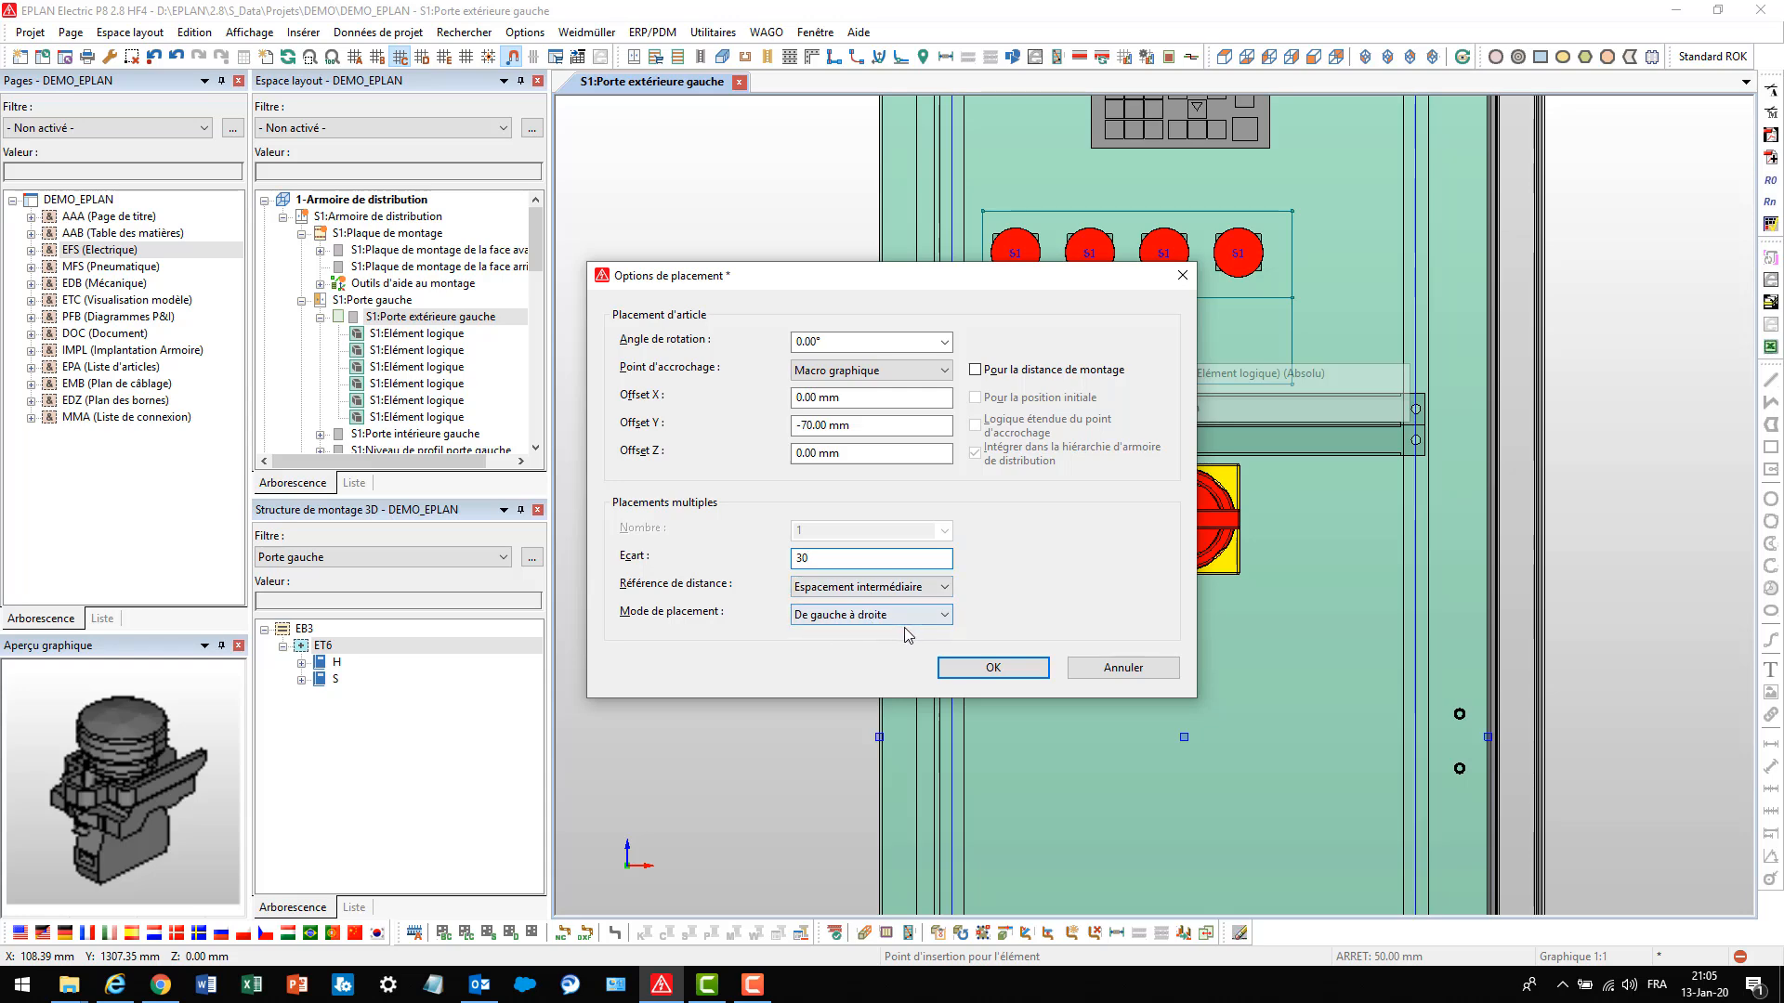
left_click(987, 668)
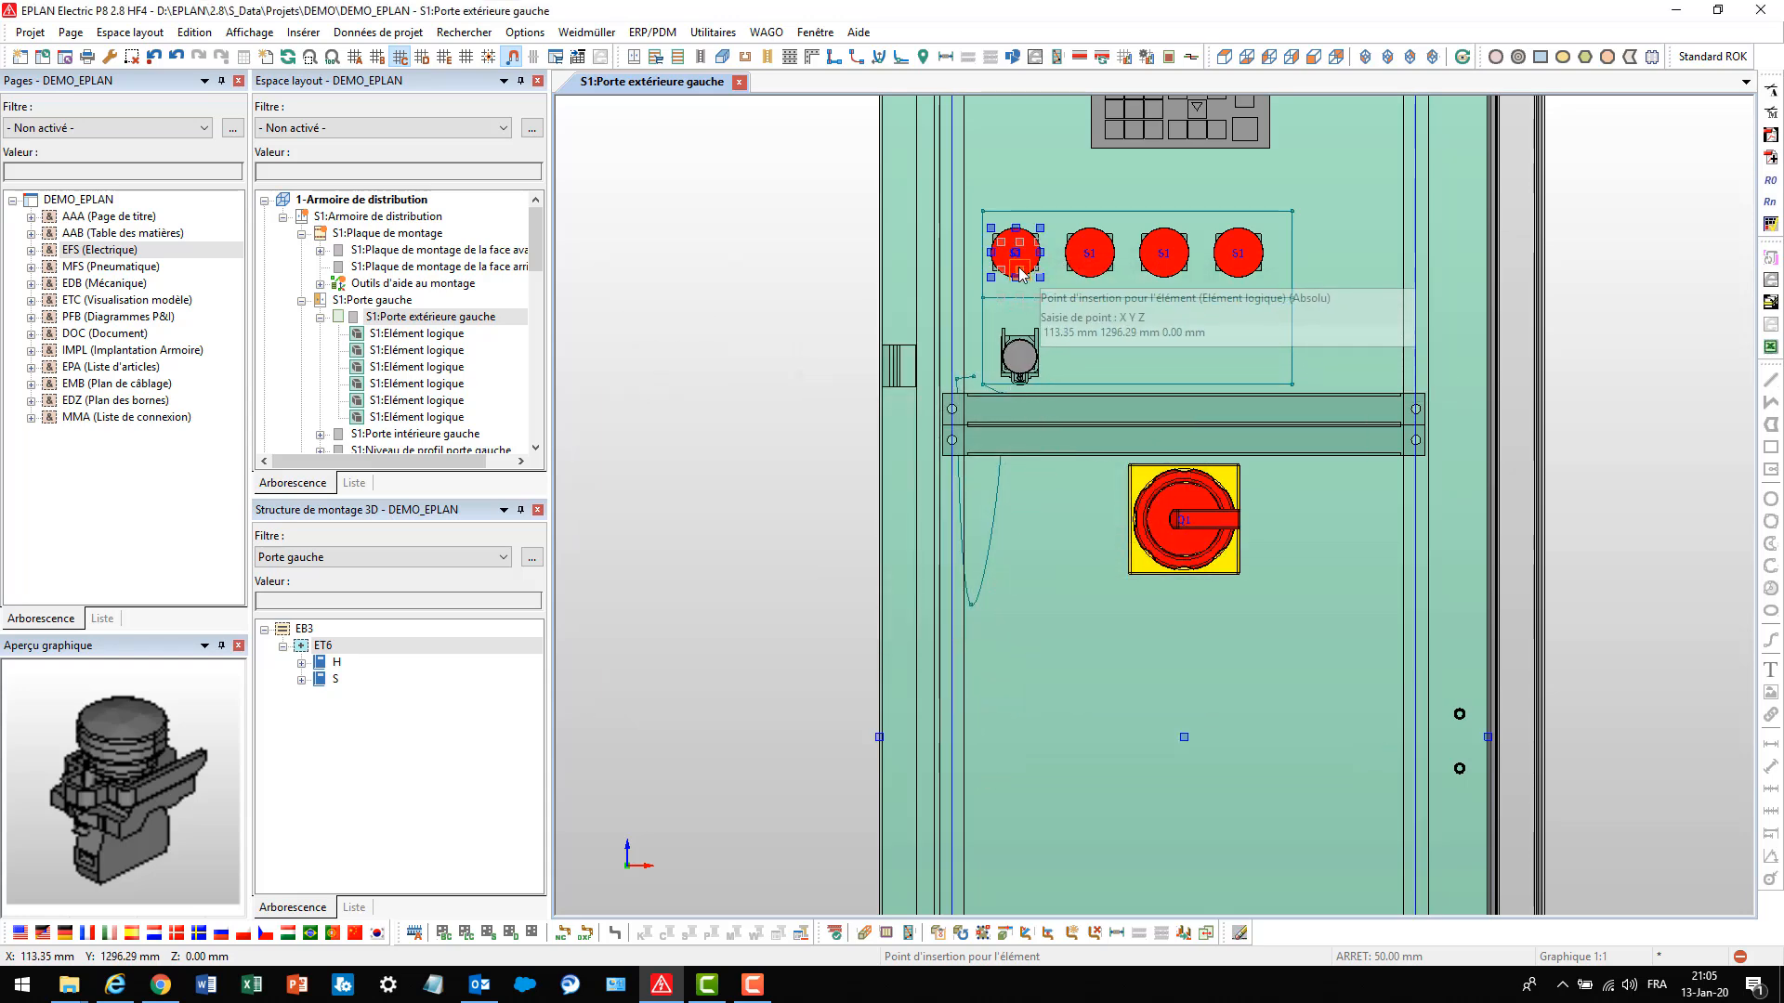
scroll(1016, 260, "up", 3)
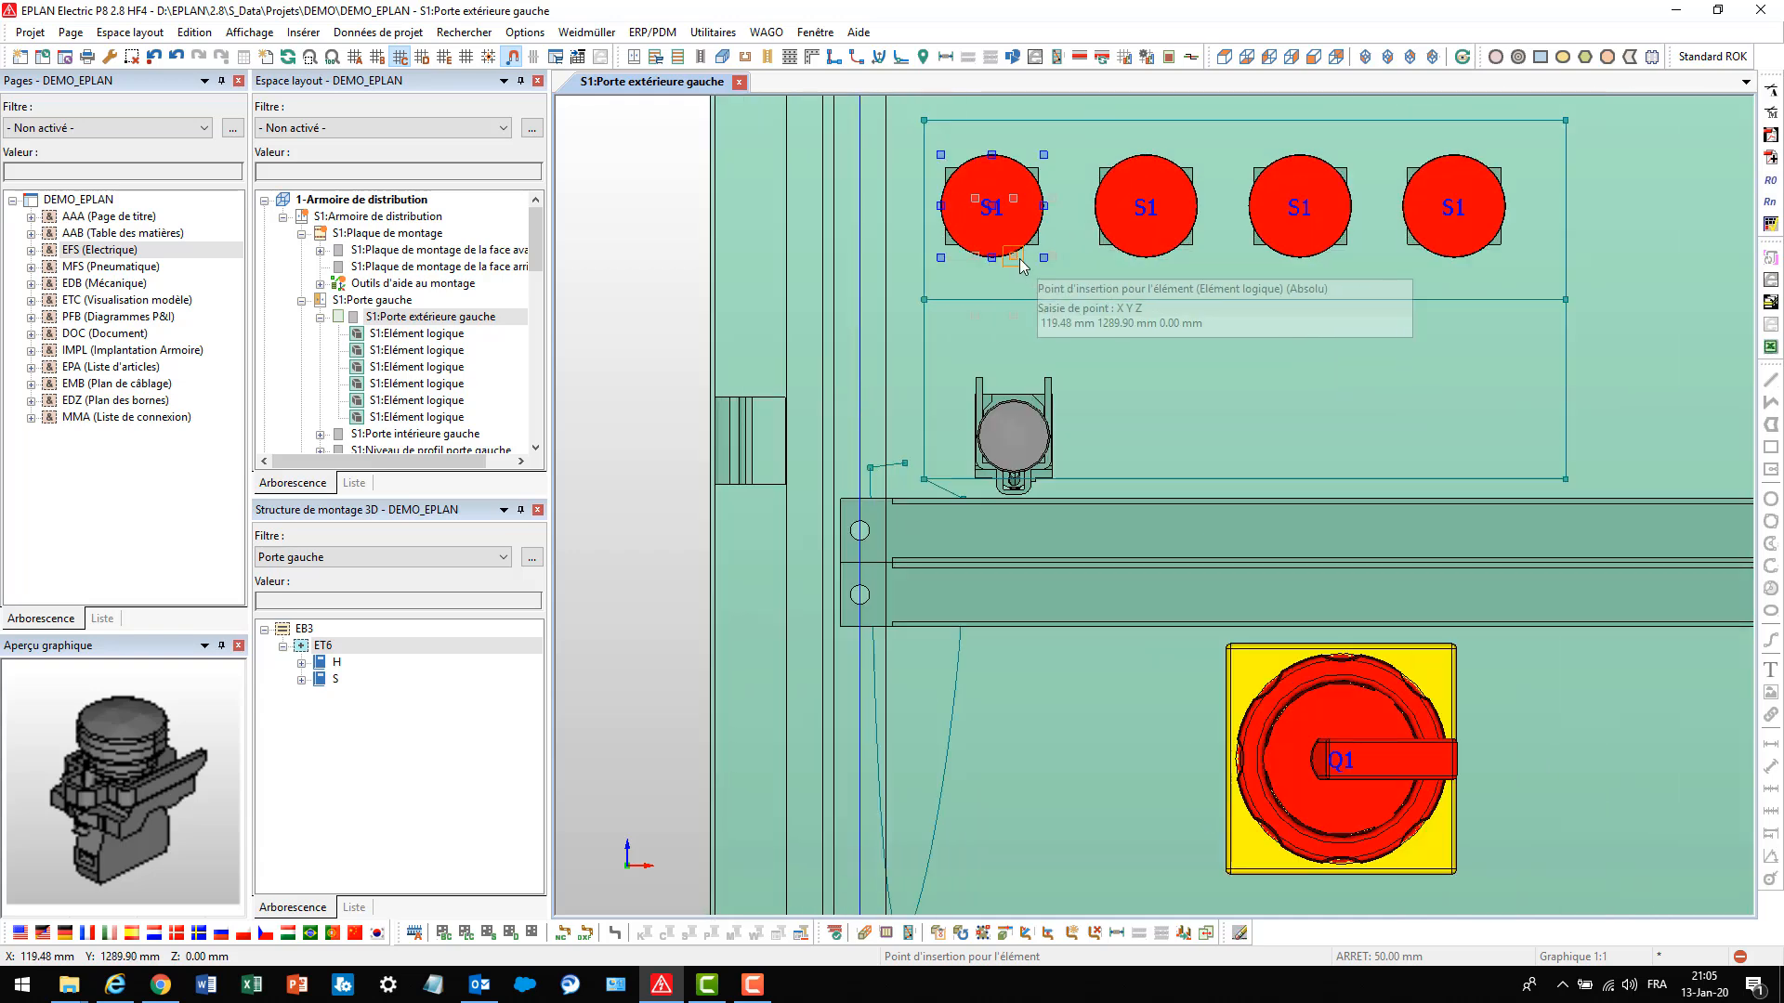
left_click(995, 213)
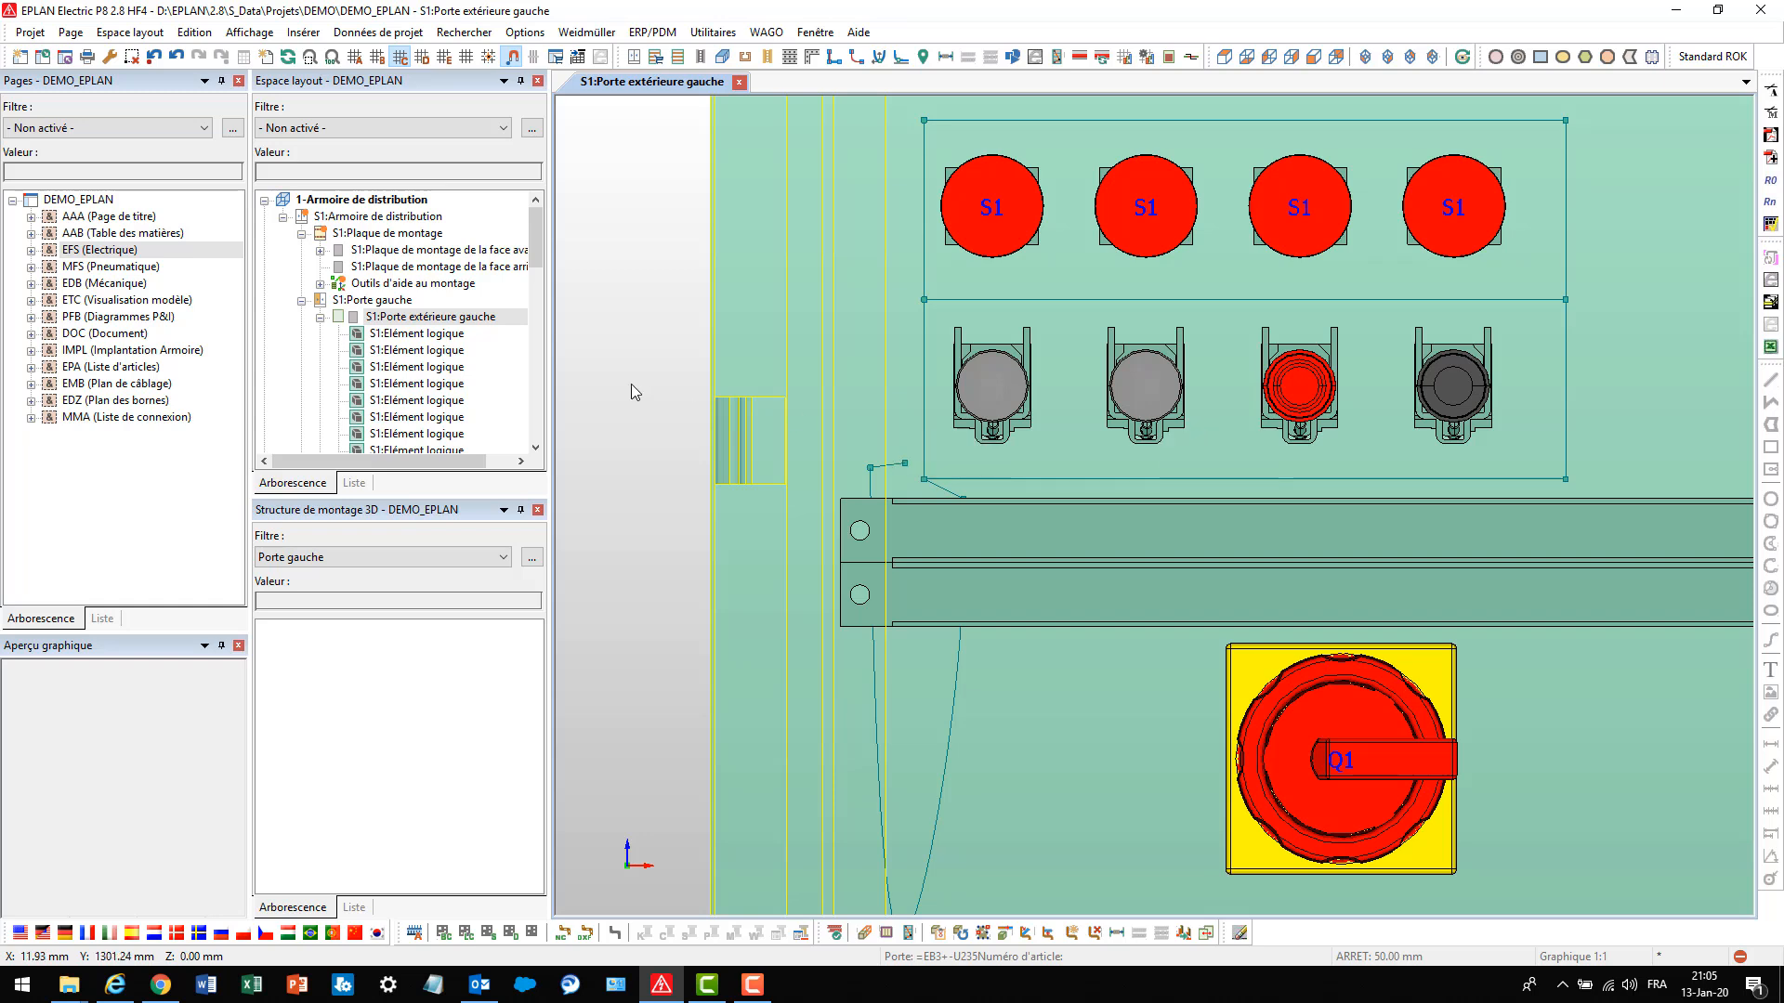
Open the front face of the S1 mounting plate on its own and clear its selection
double_click(397, 253)
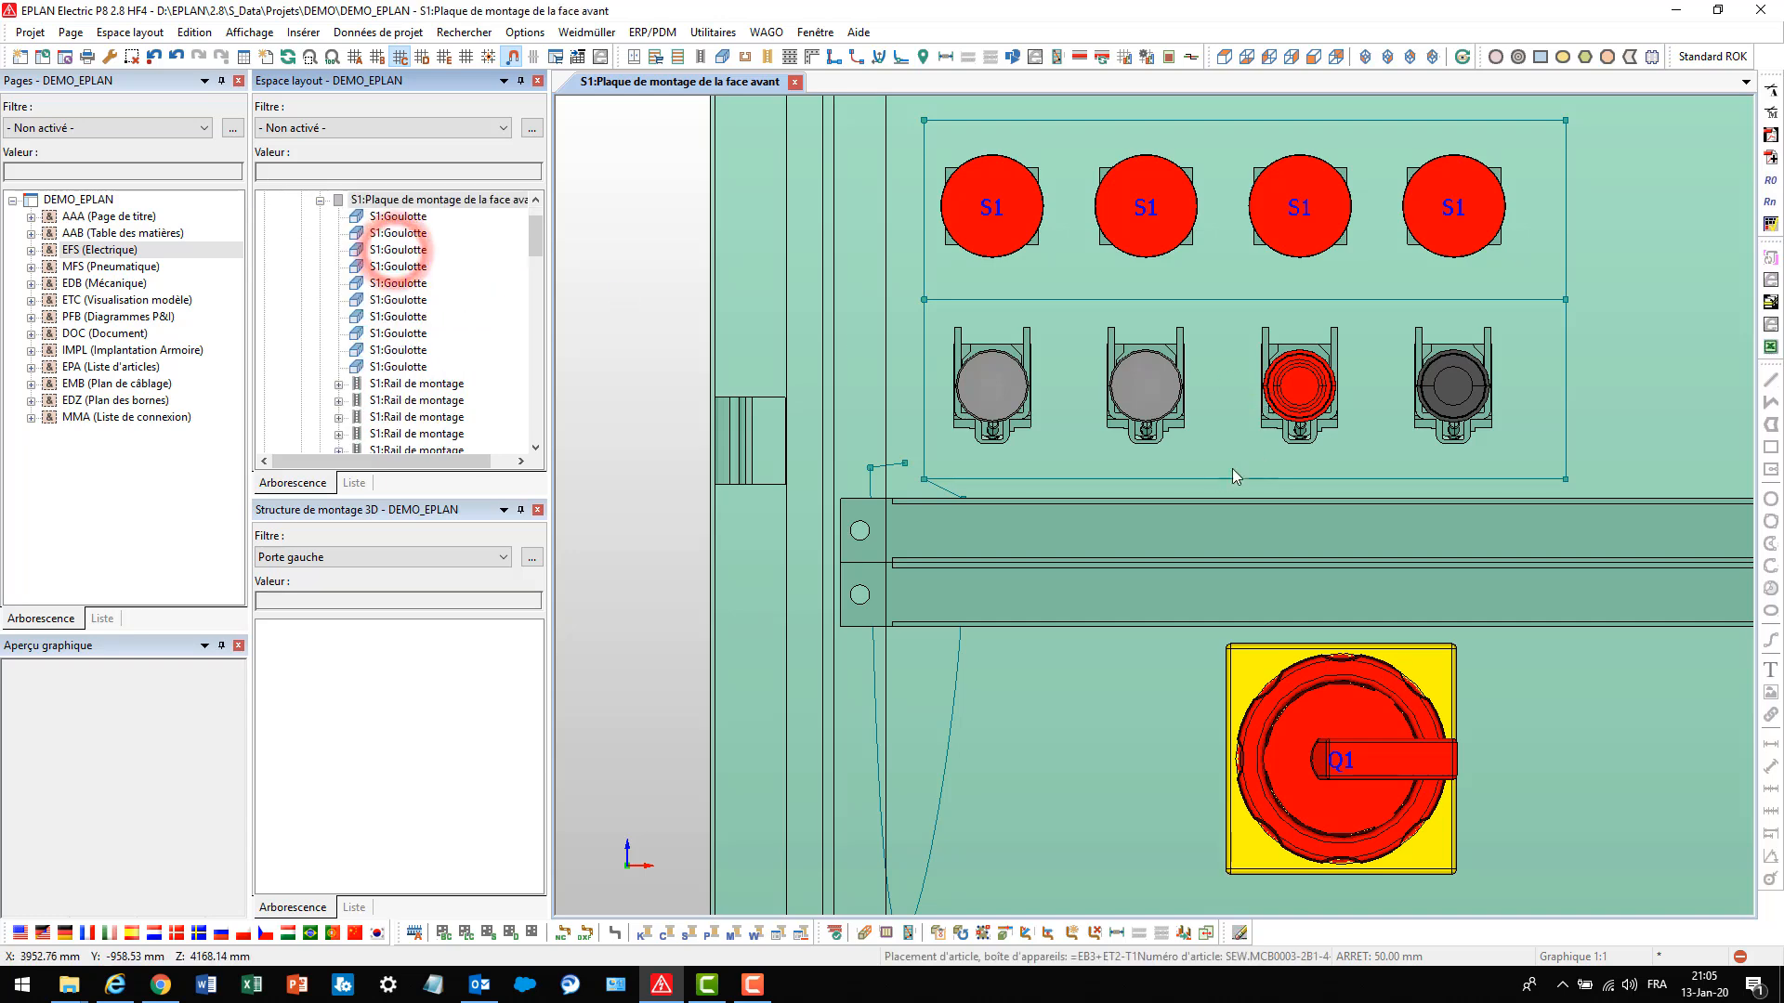
scroll(1181, 489, "down", 1)
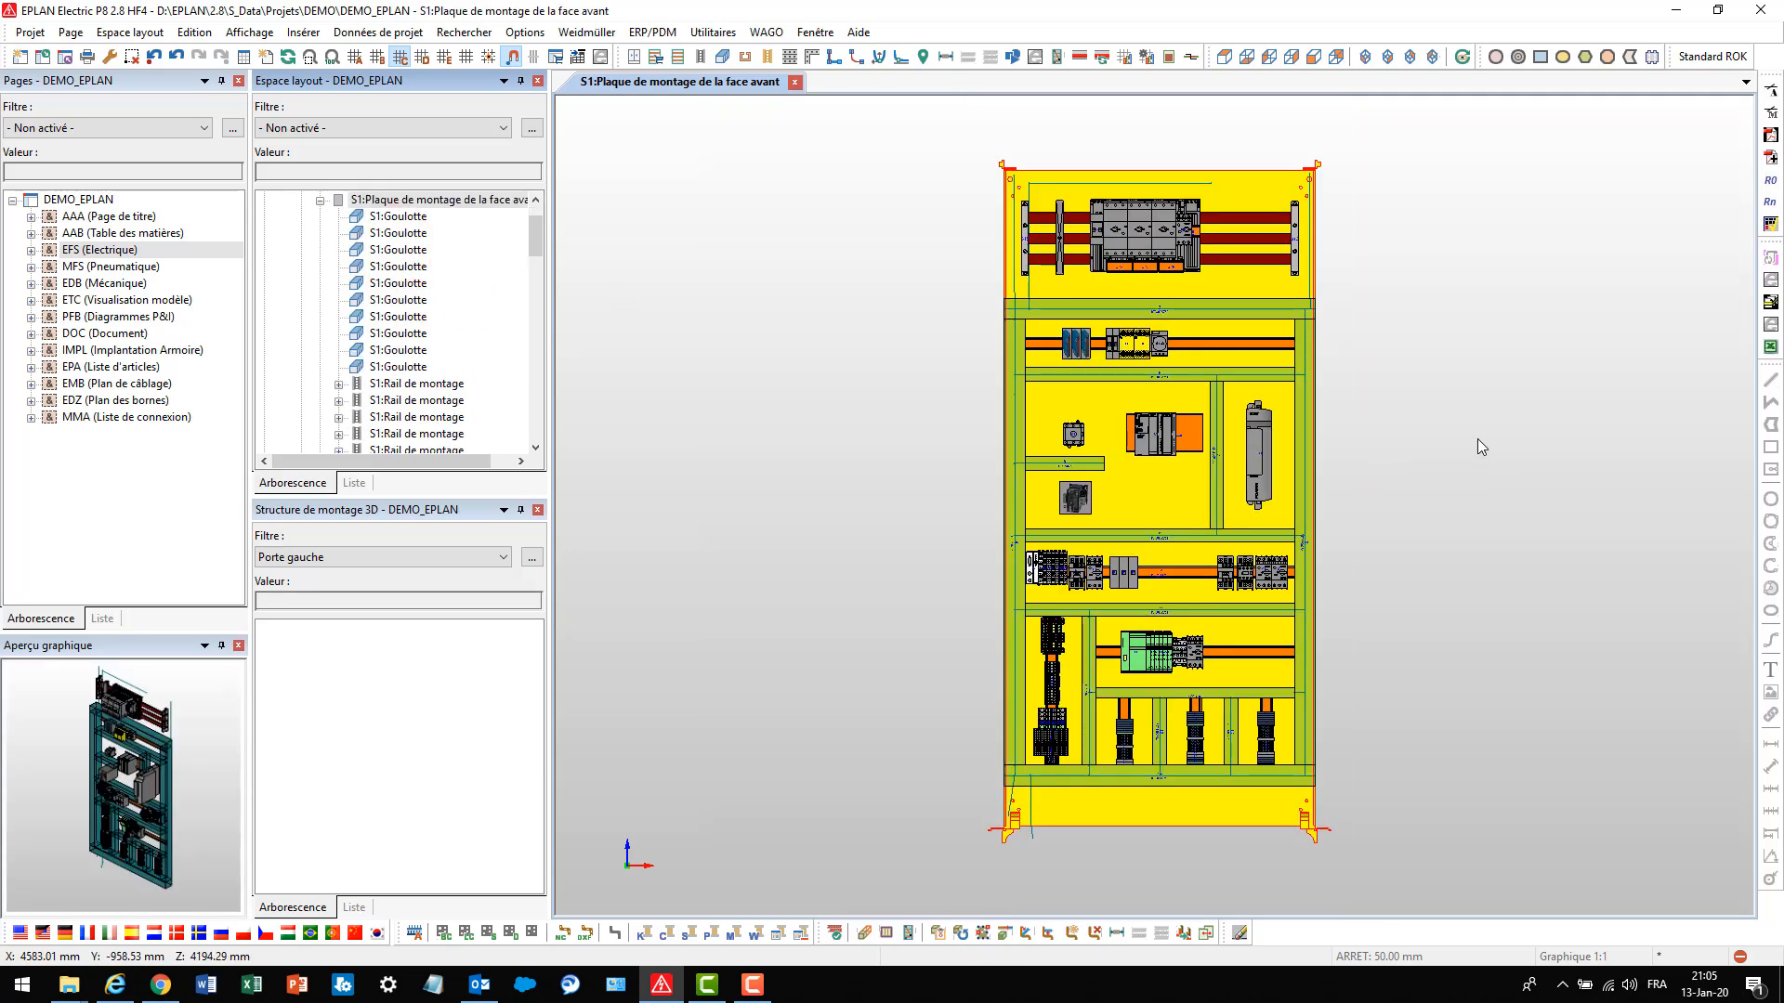
left_click(1439, 485)
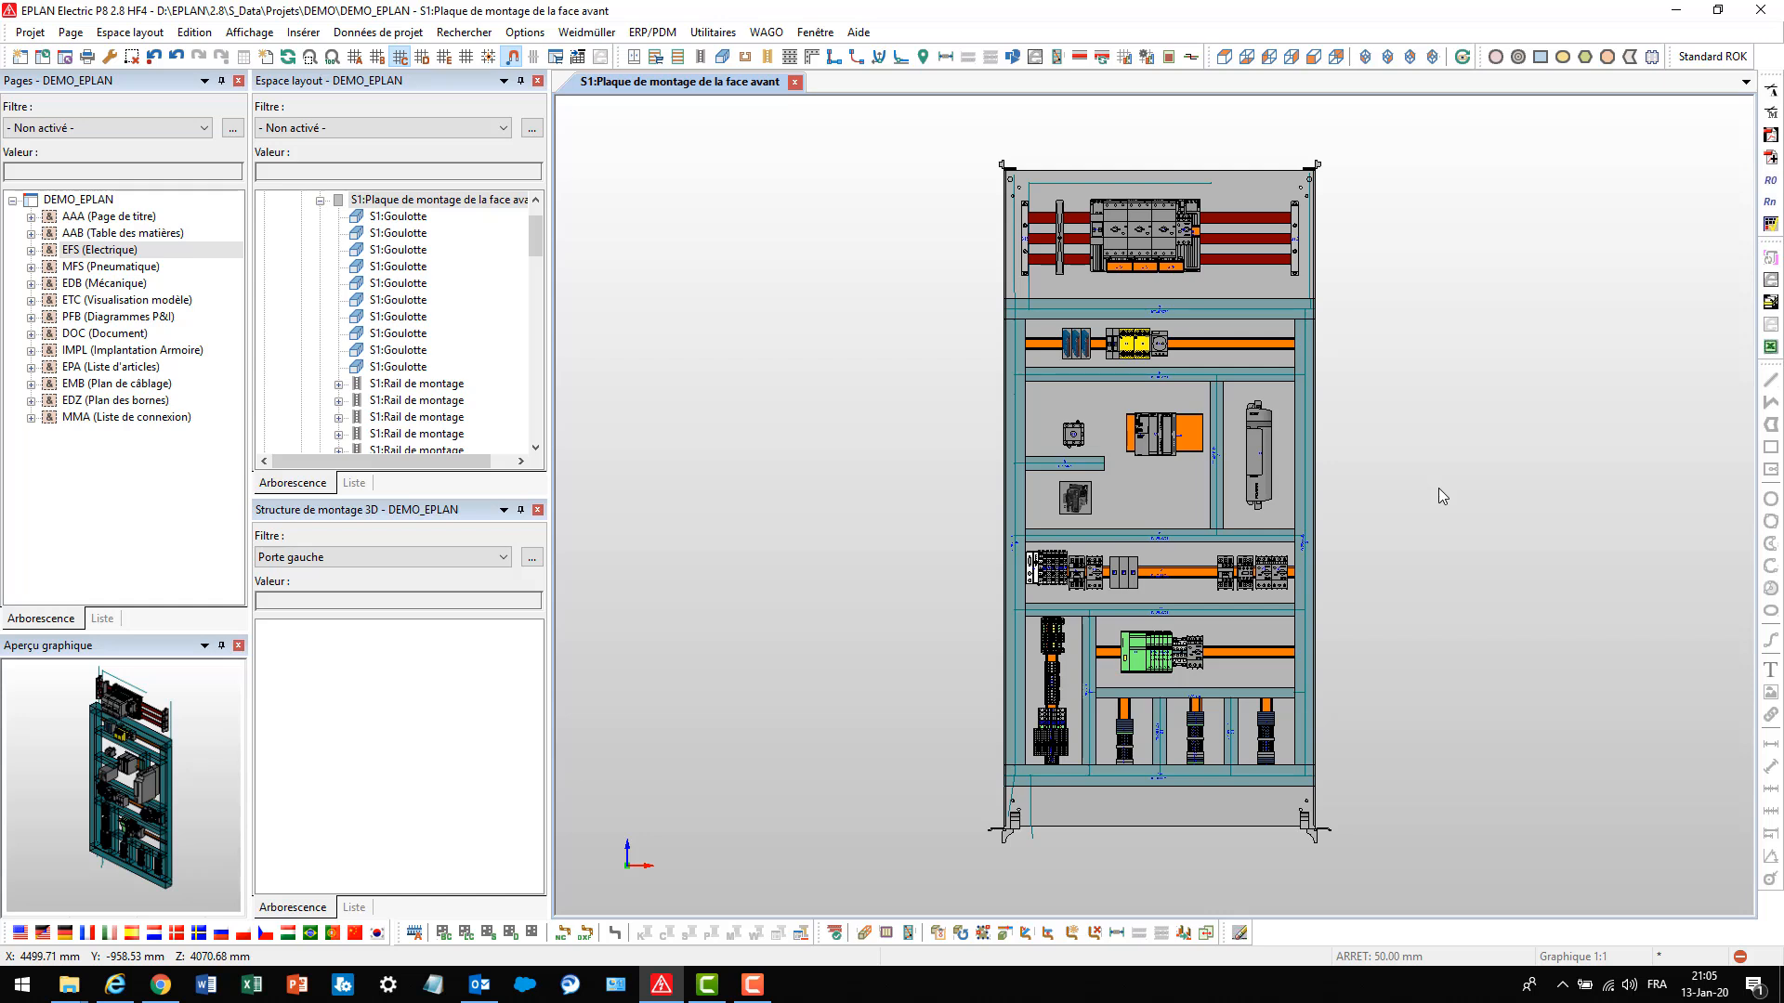
Display the drilling view of the mounting plate and examine the hole positions on the ducts, rails and devices
left_click(249, 31)
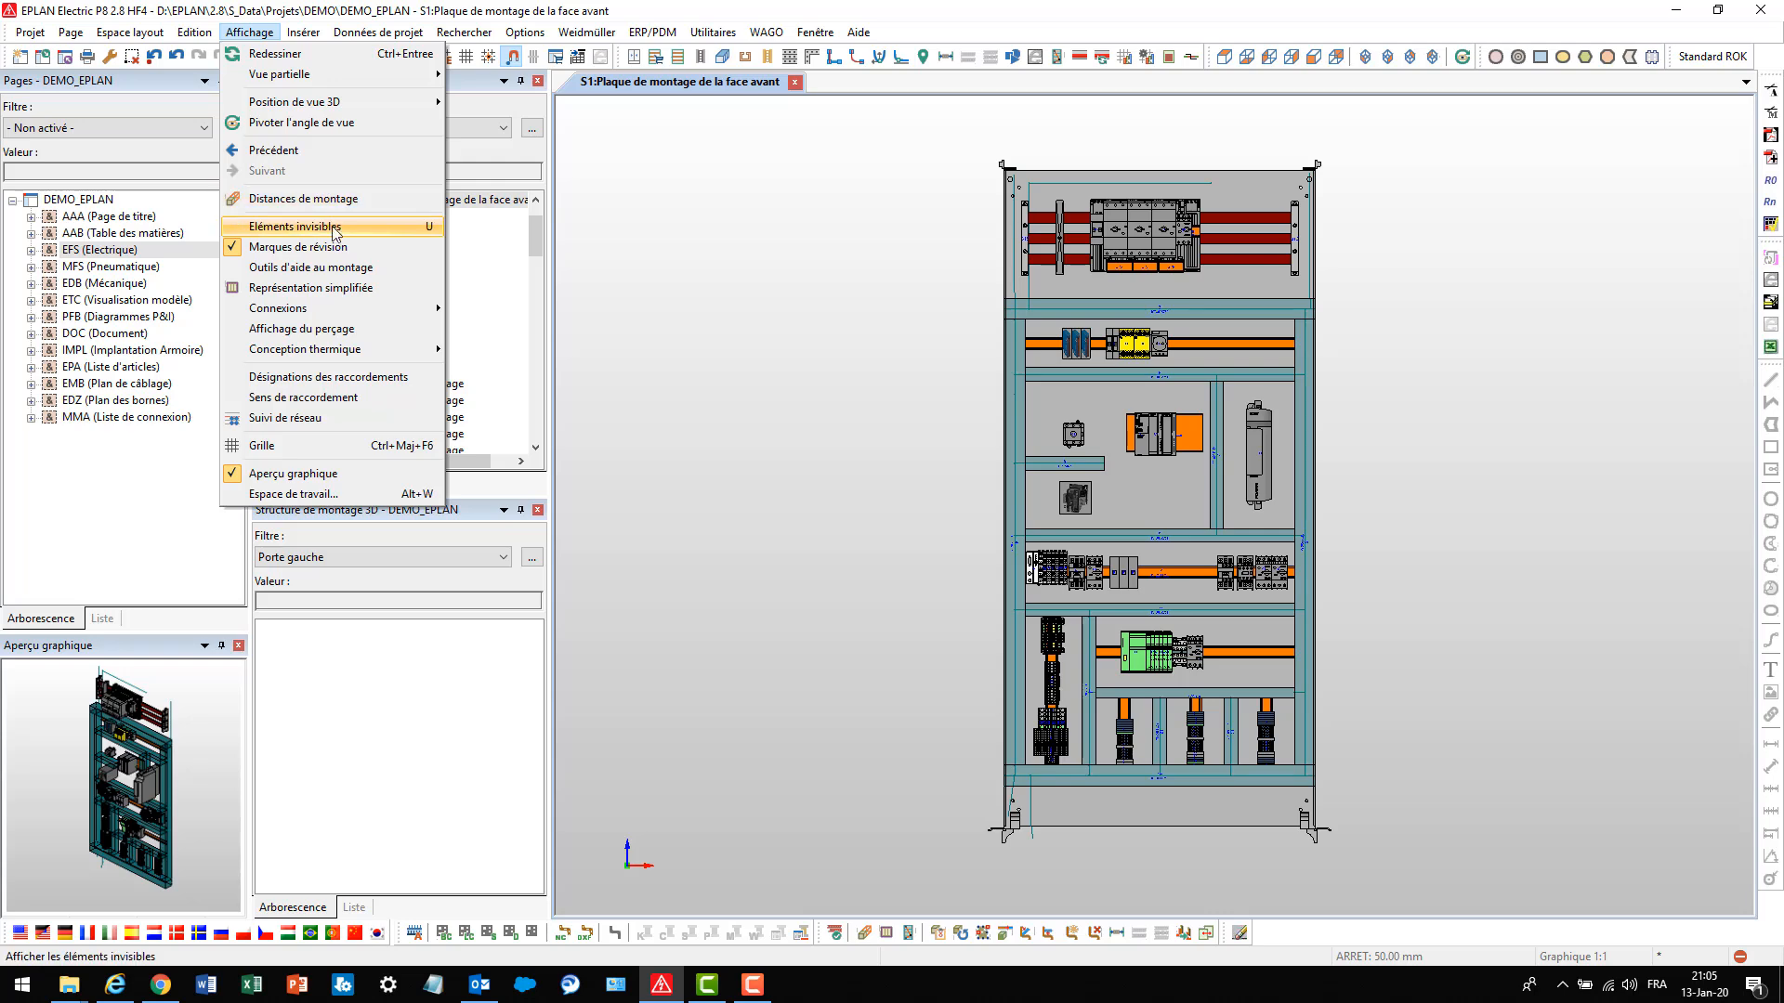
left_click(325, 329)
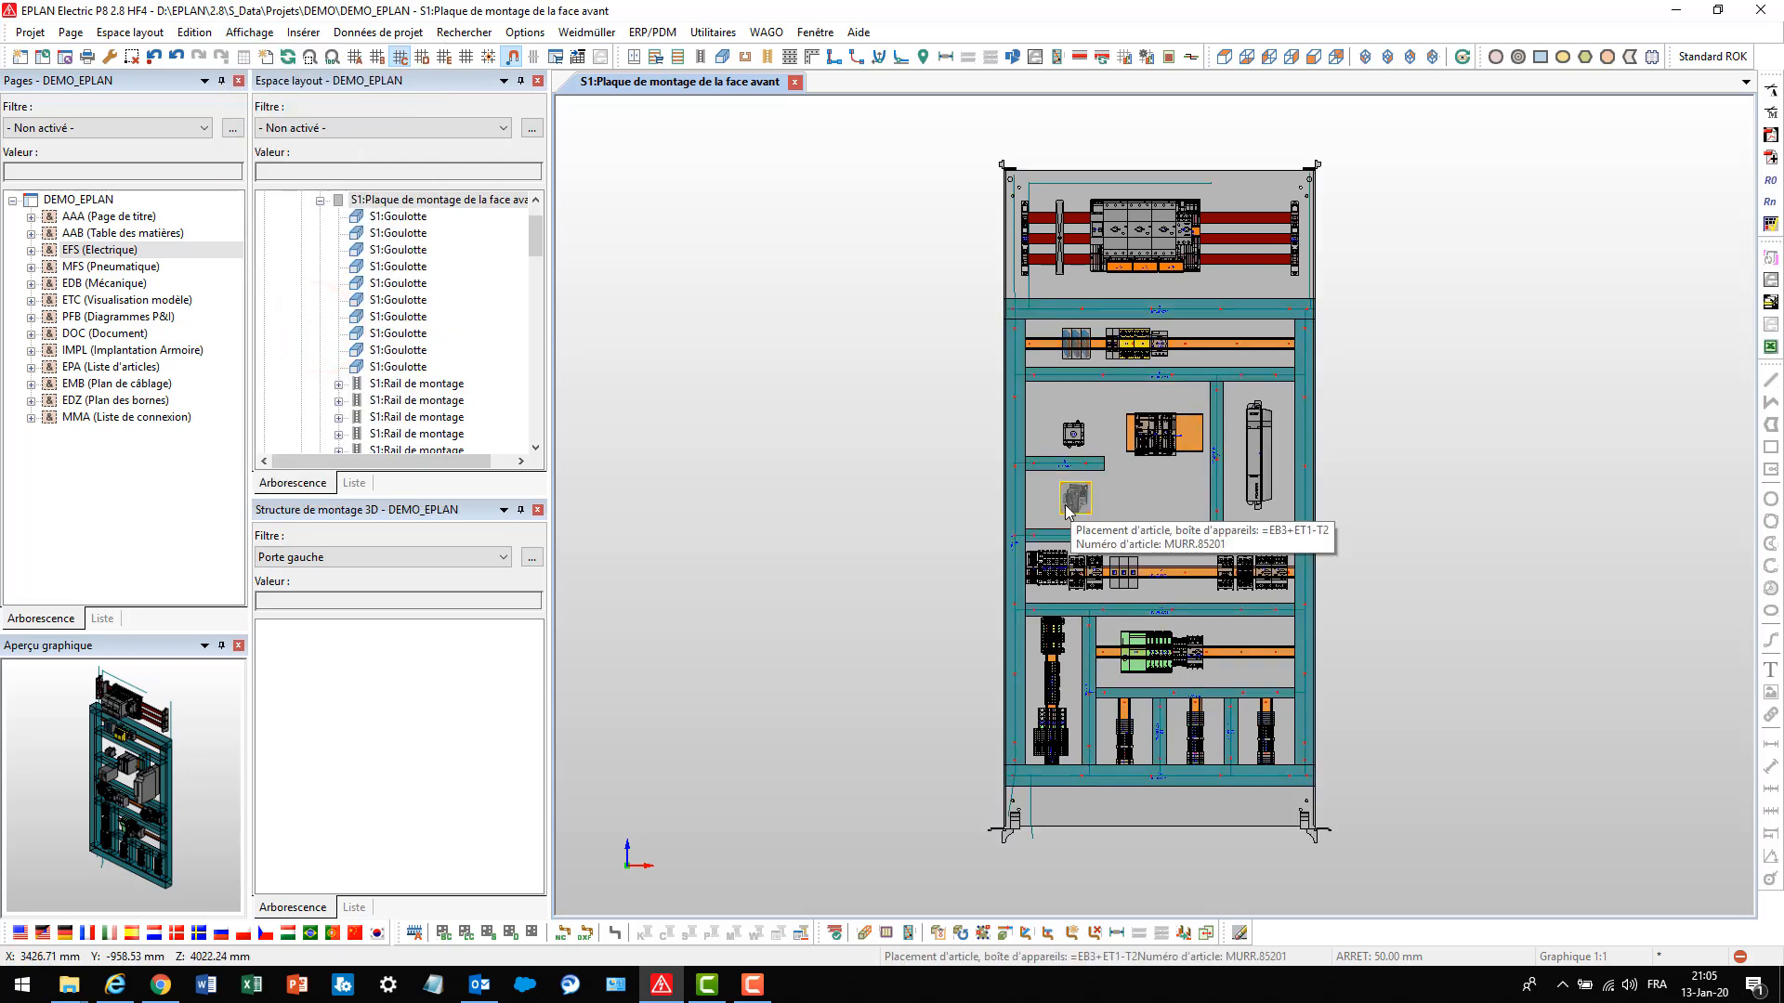
scroll(1095, 474, "up", 5)
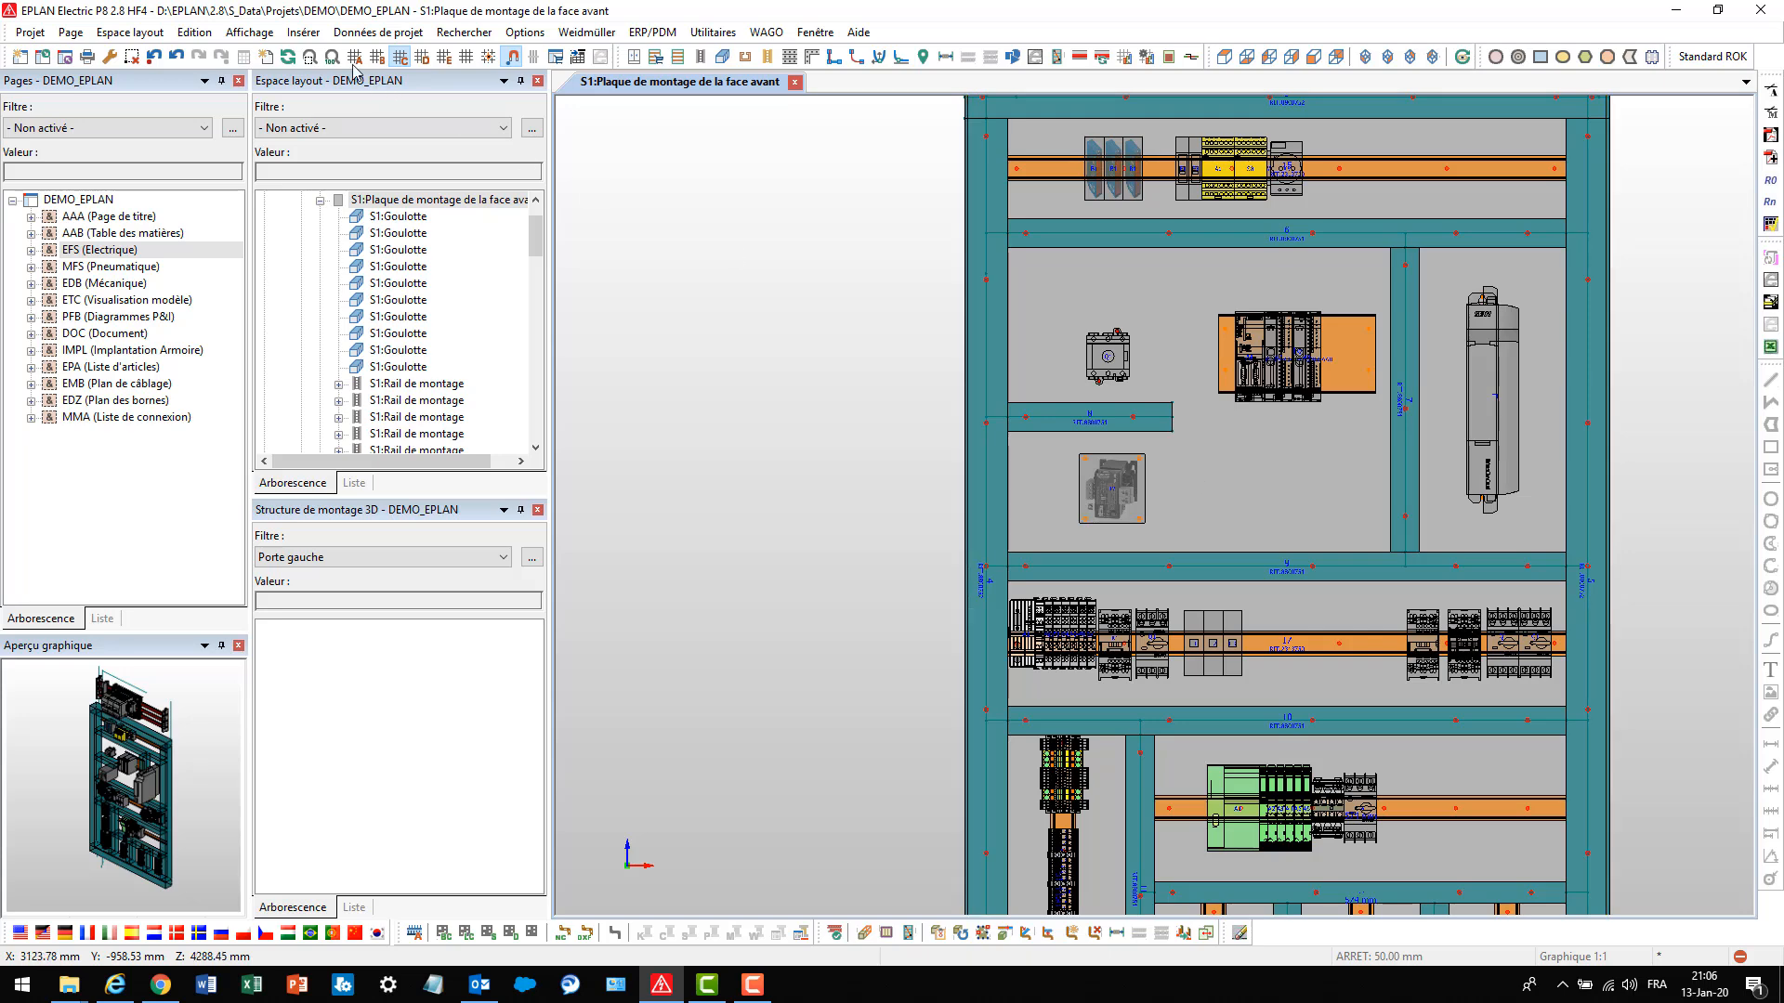
Turn off the drilling view of the mounting plate
left_click(249, 31)
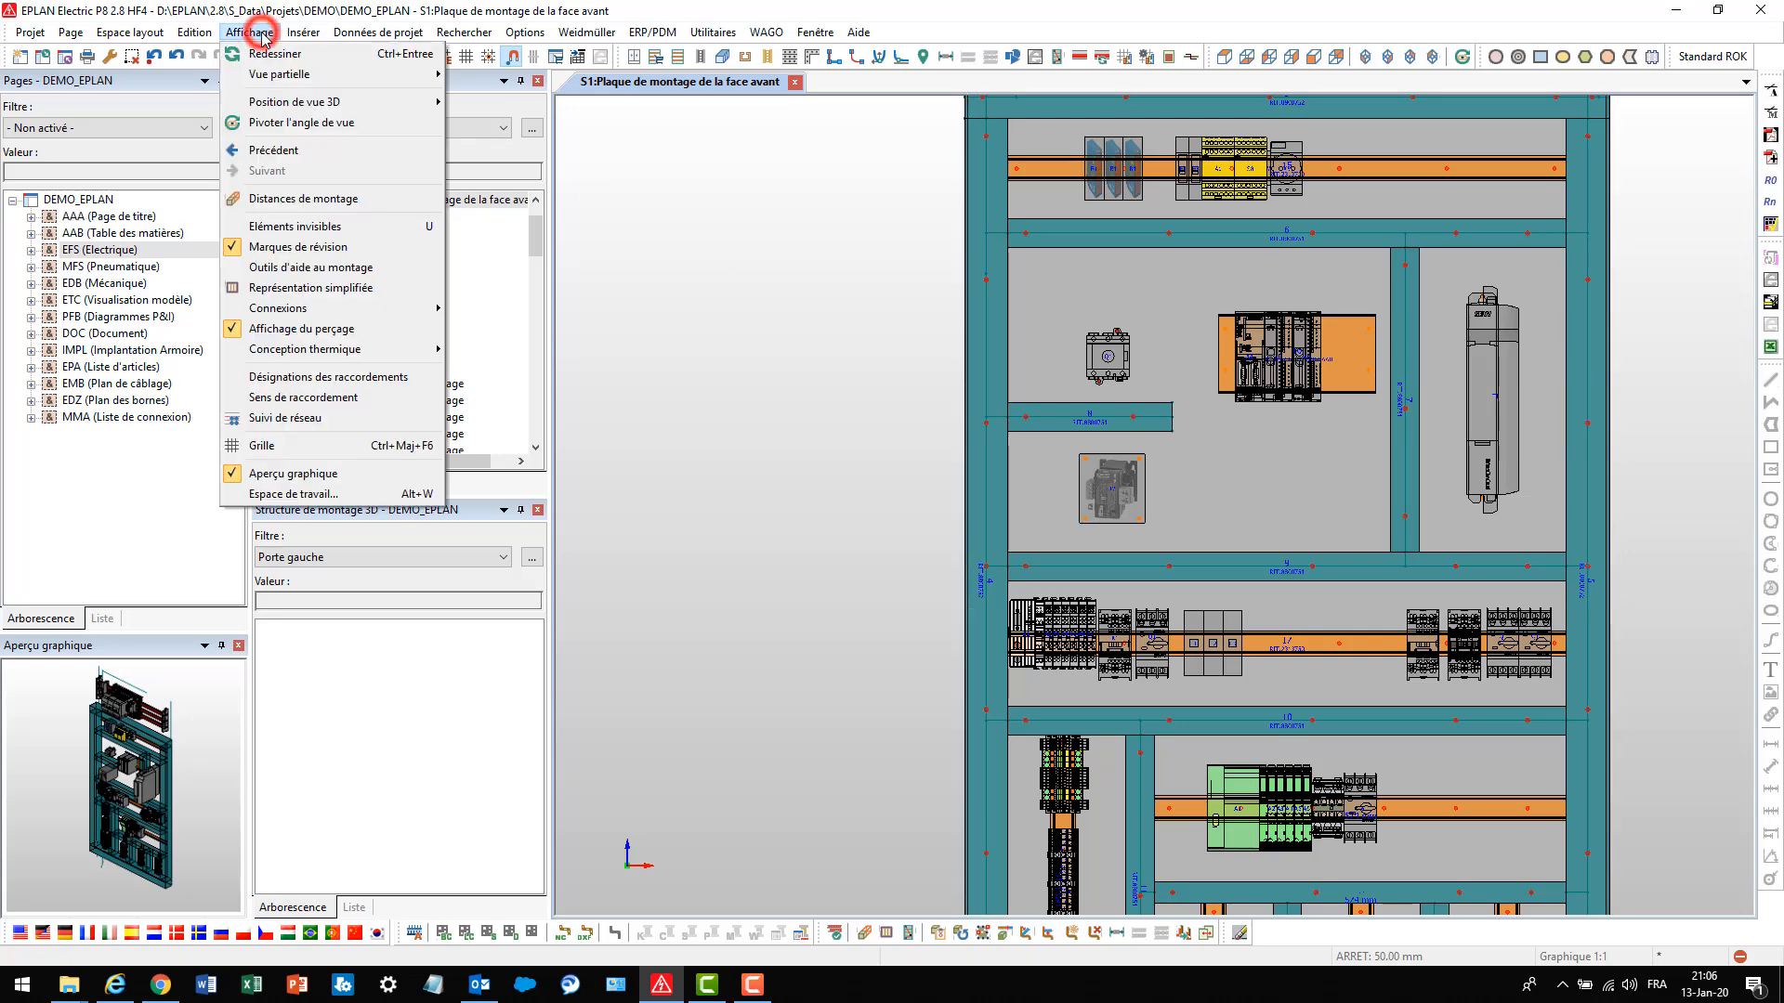
left_click(266, 248)
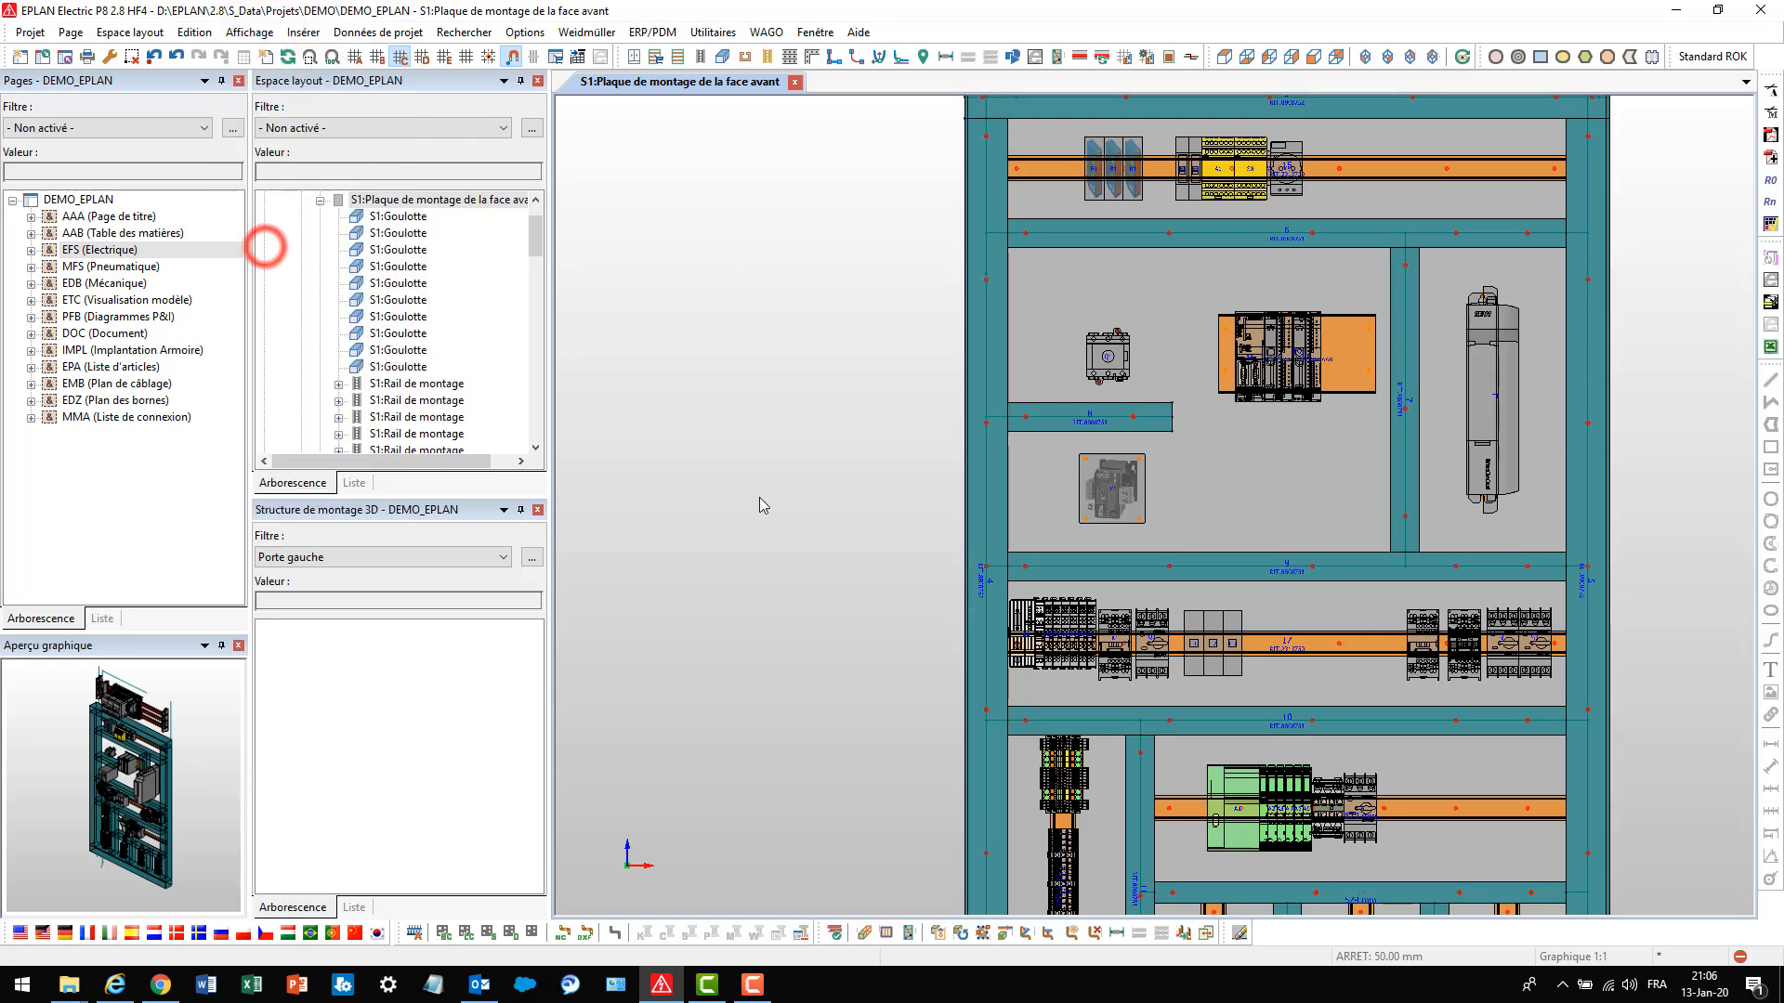
left_click(251, 33)
left_click(282, 331)
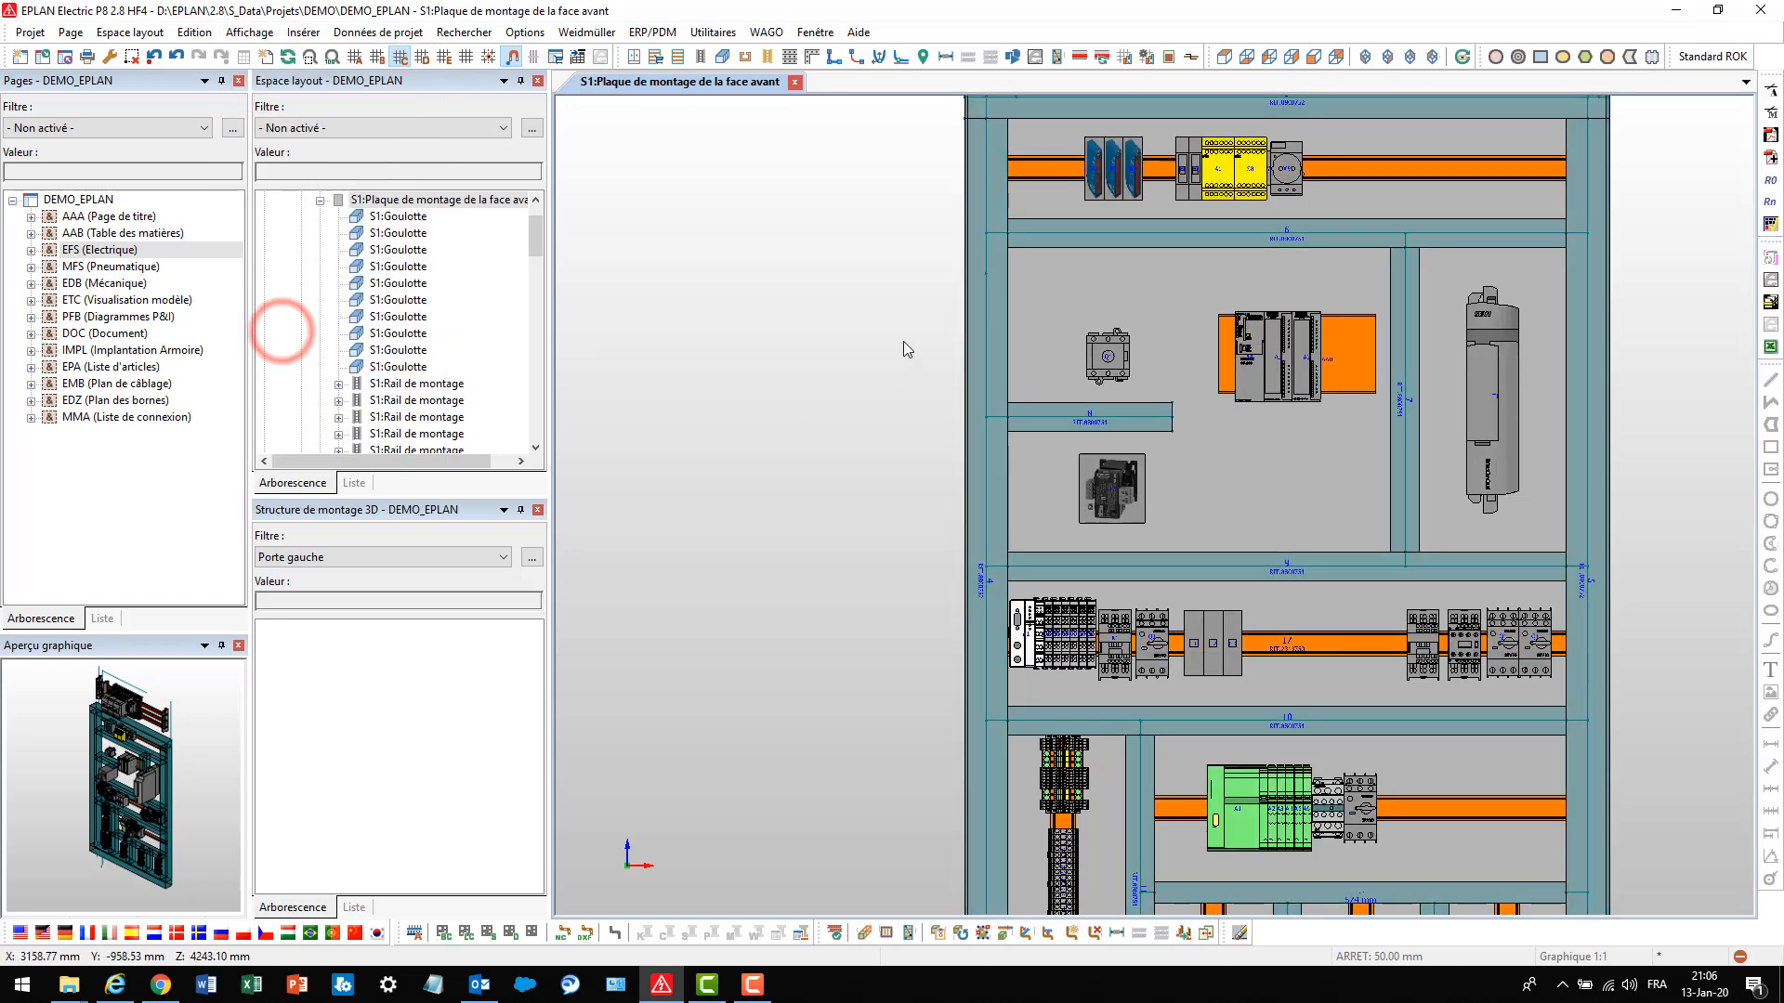
Route the connections of device Q1, located above the short horizontal duct on the mounting plate
scroll(906, 351, "down", 3)
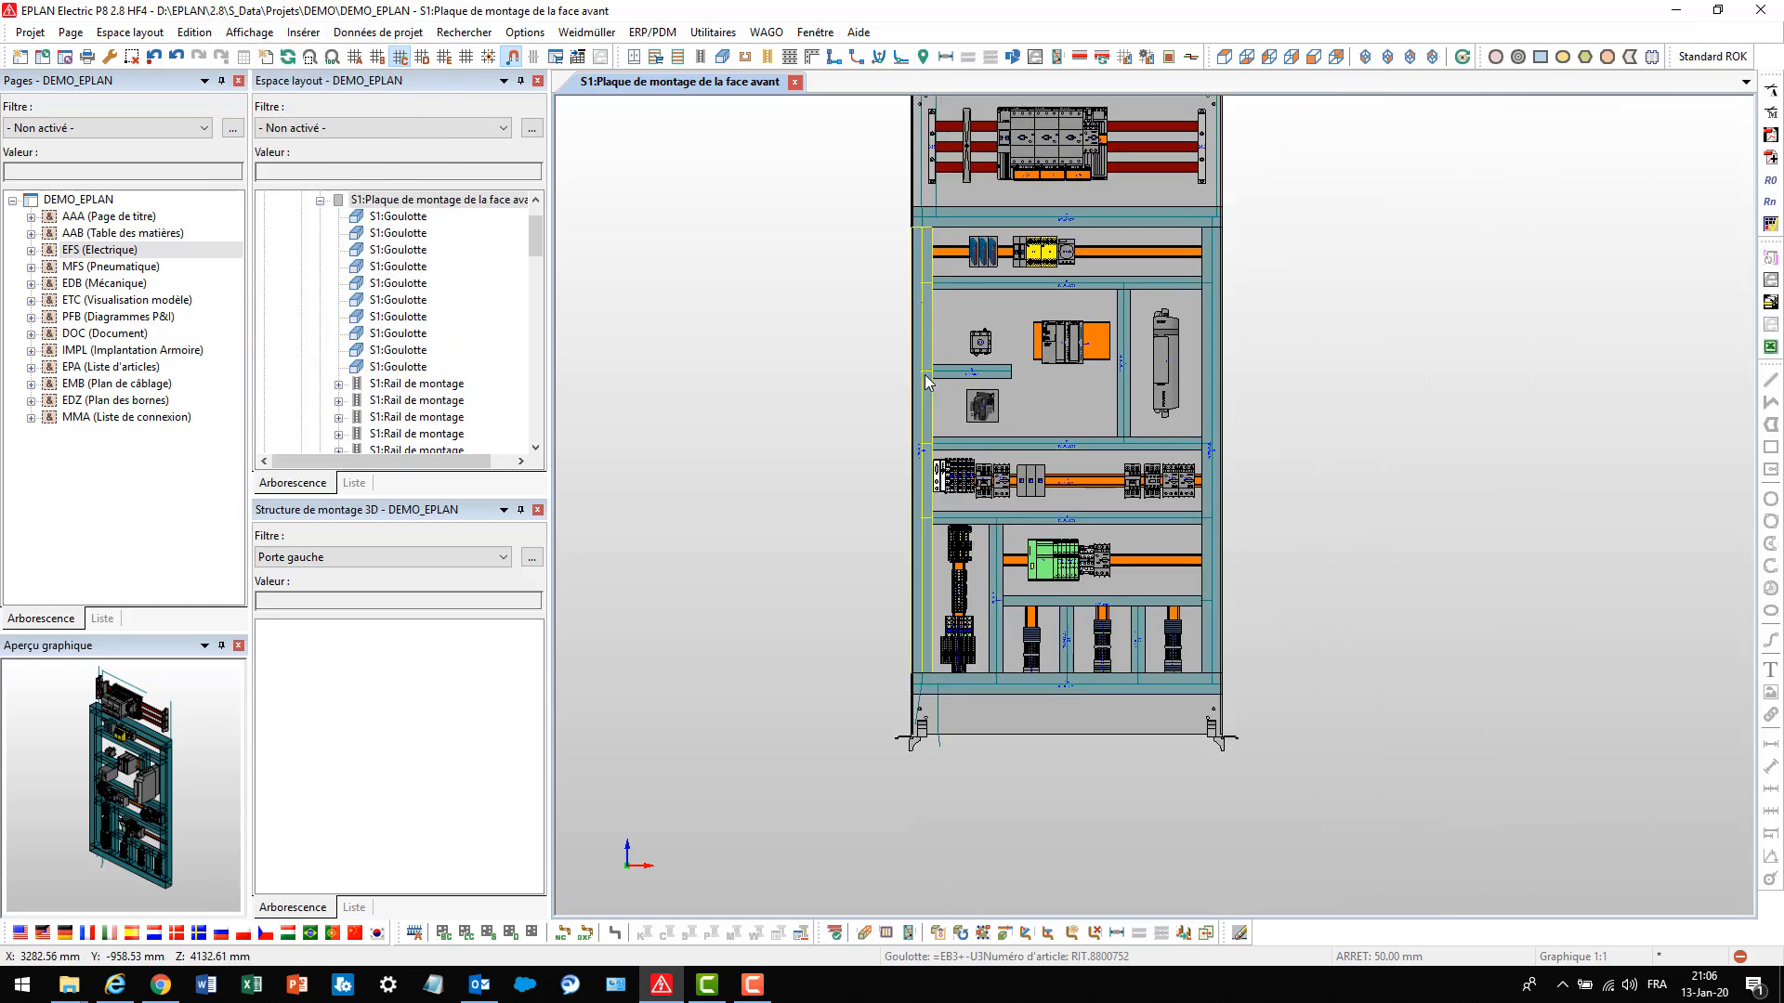
left_click(981, 342)
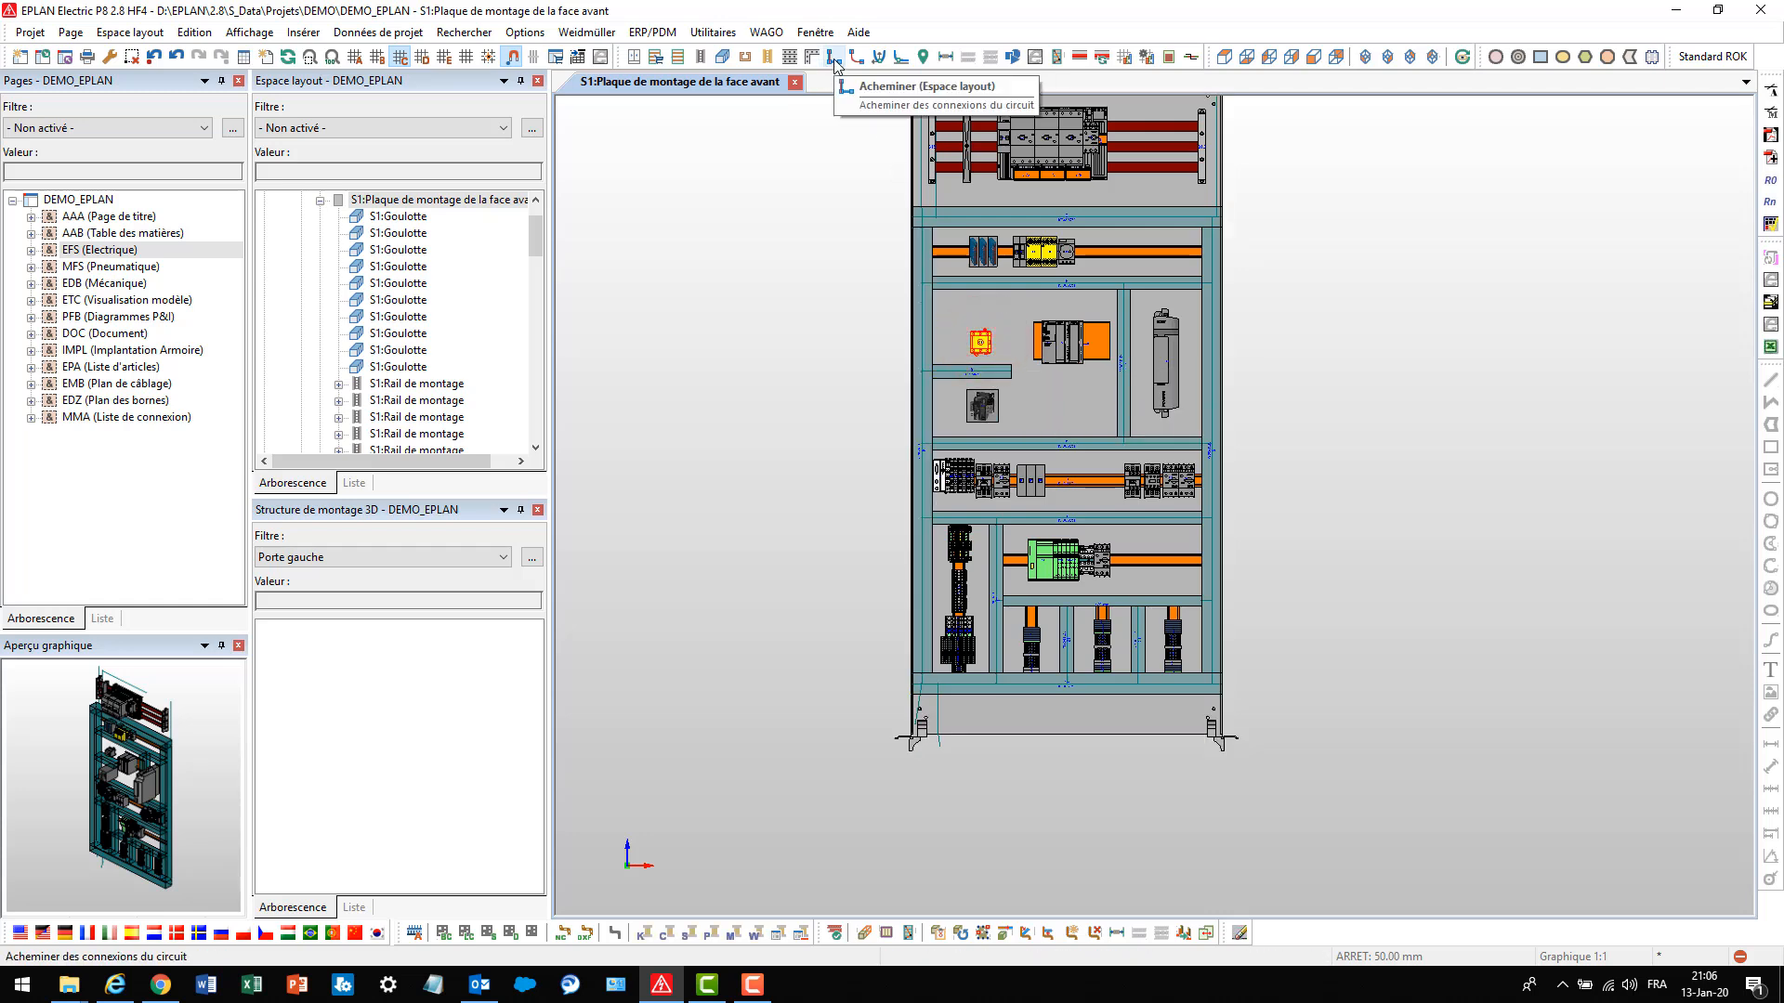
left_click(834, 61)
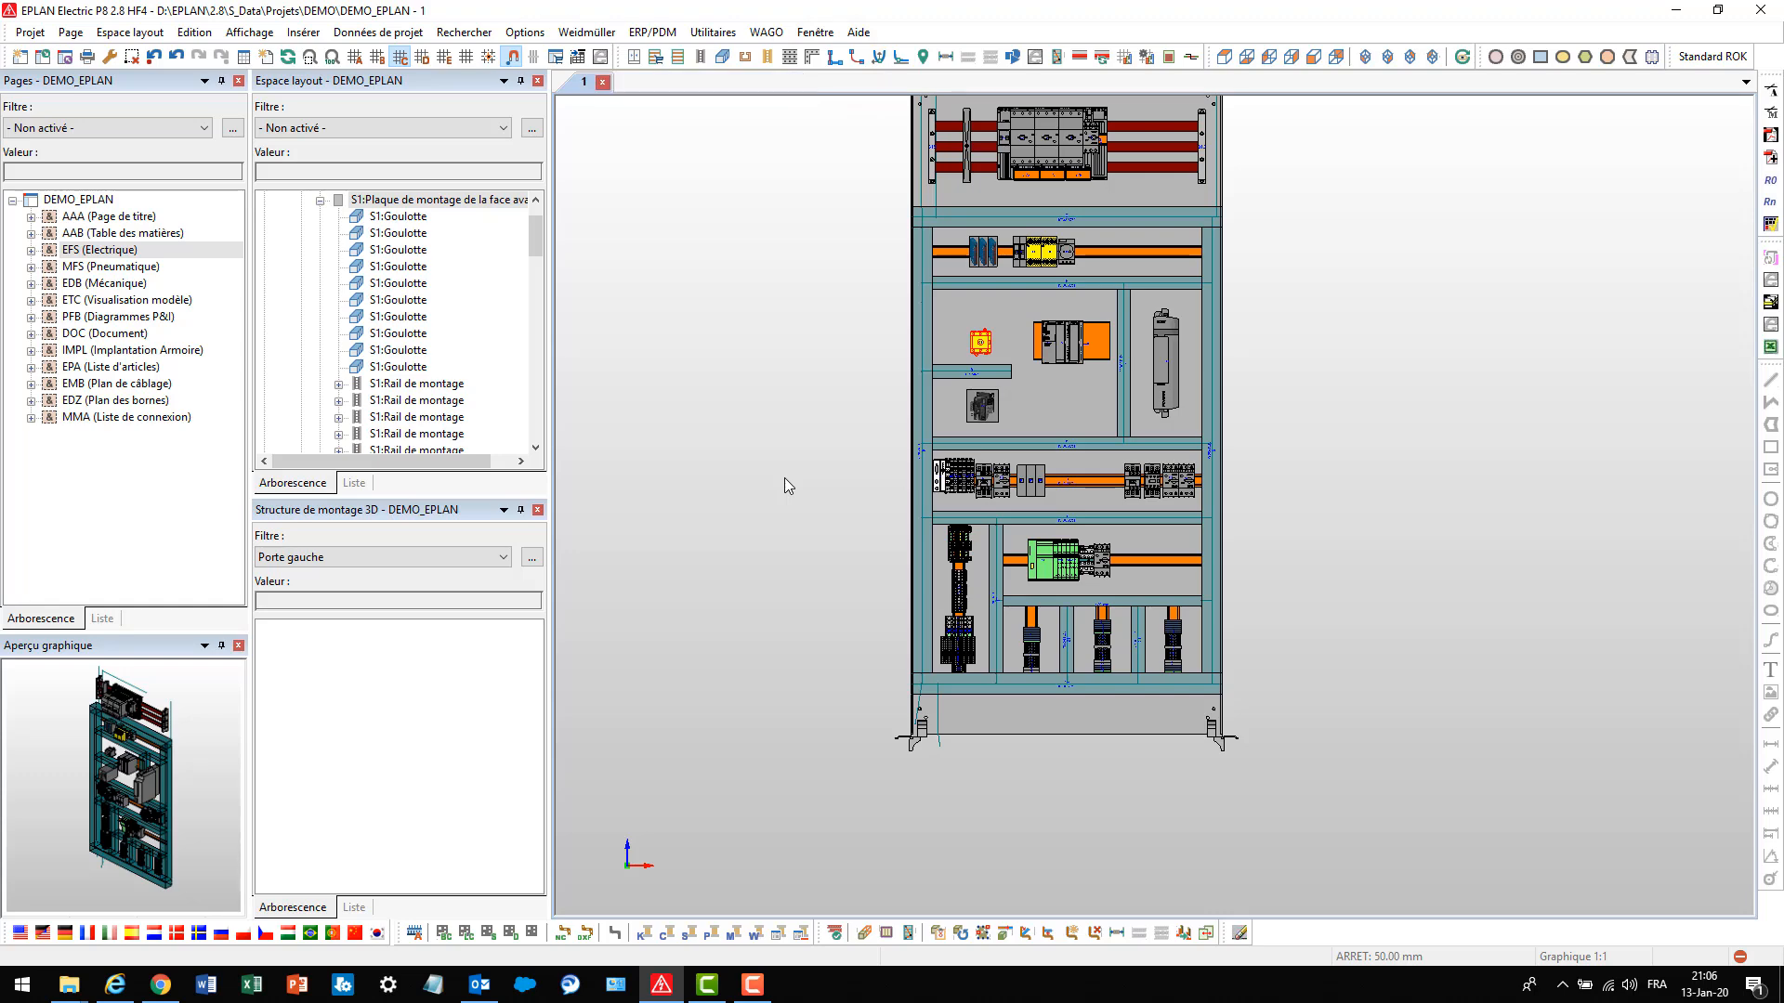
Examine the routed wires of Q1 and open the properties of the connection from Q1:2 to X3:L1 to read its length
scroll(1018, 392, "up", 1)
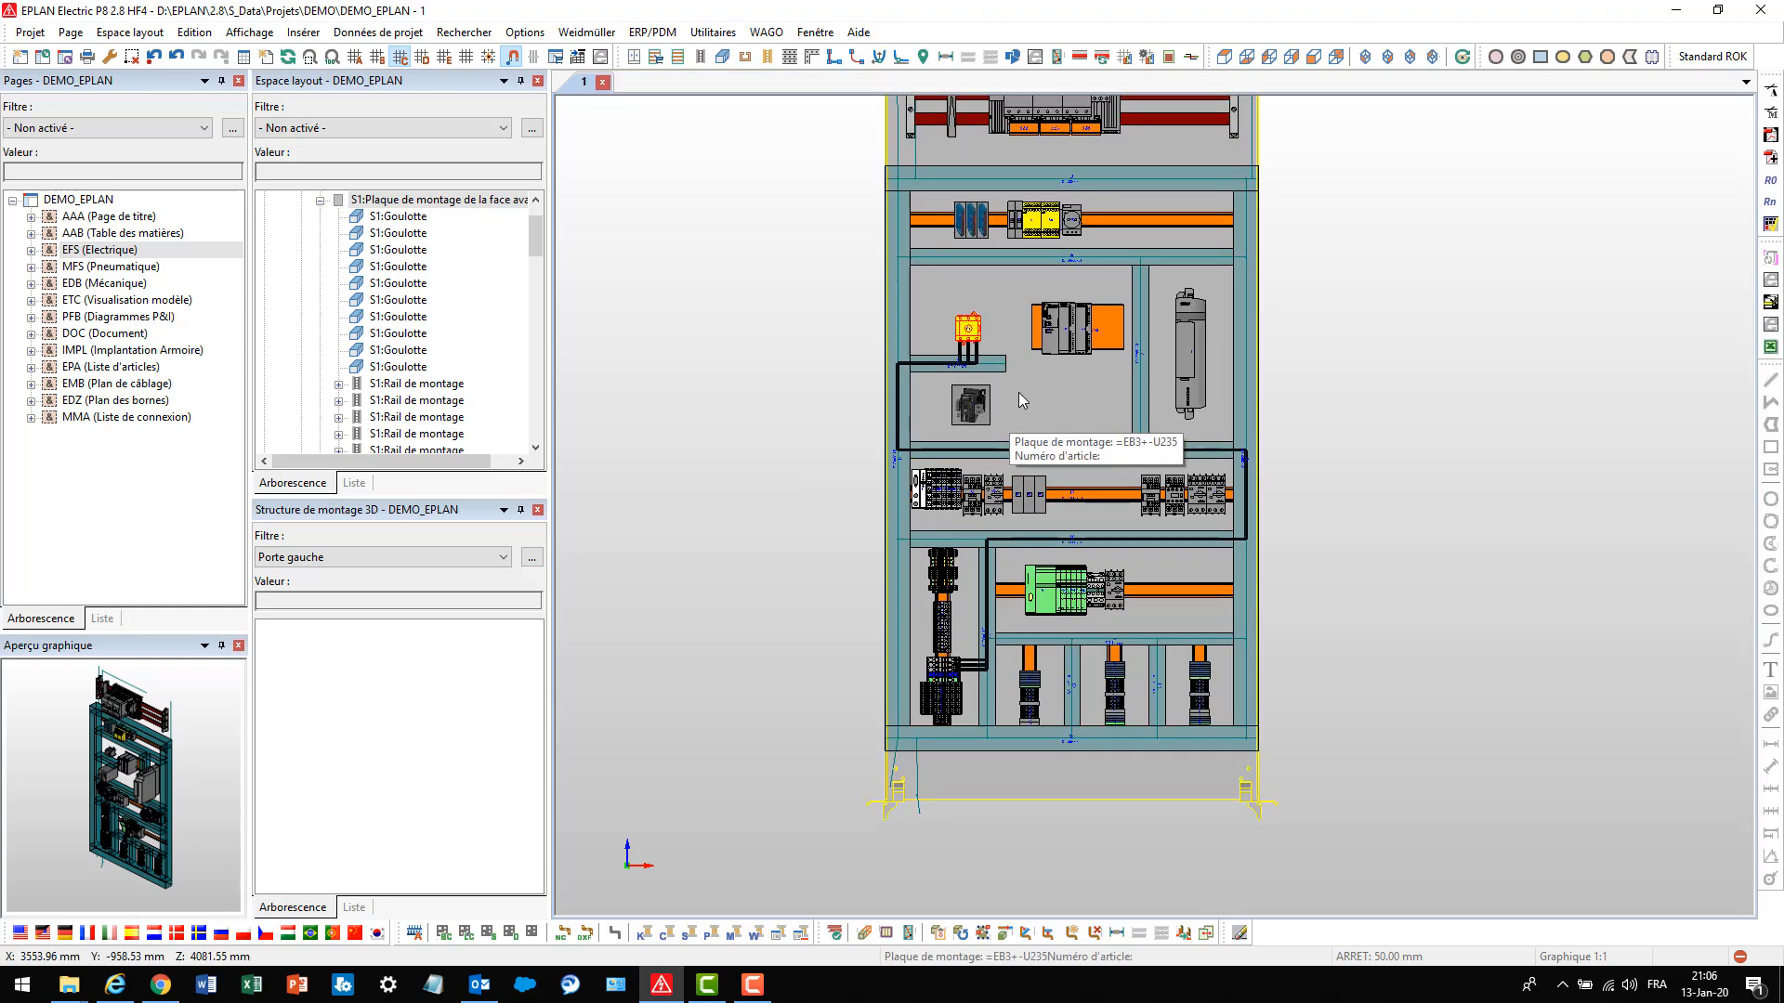
scroll(1018, 392, "up", 1)
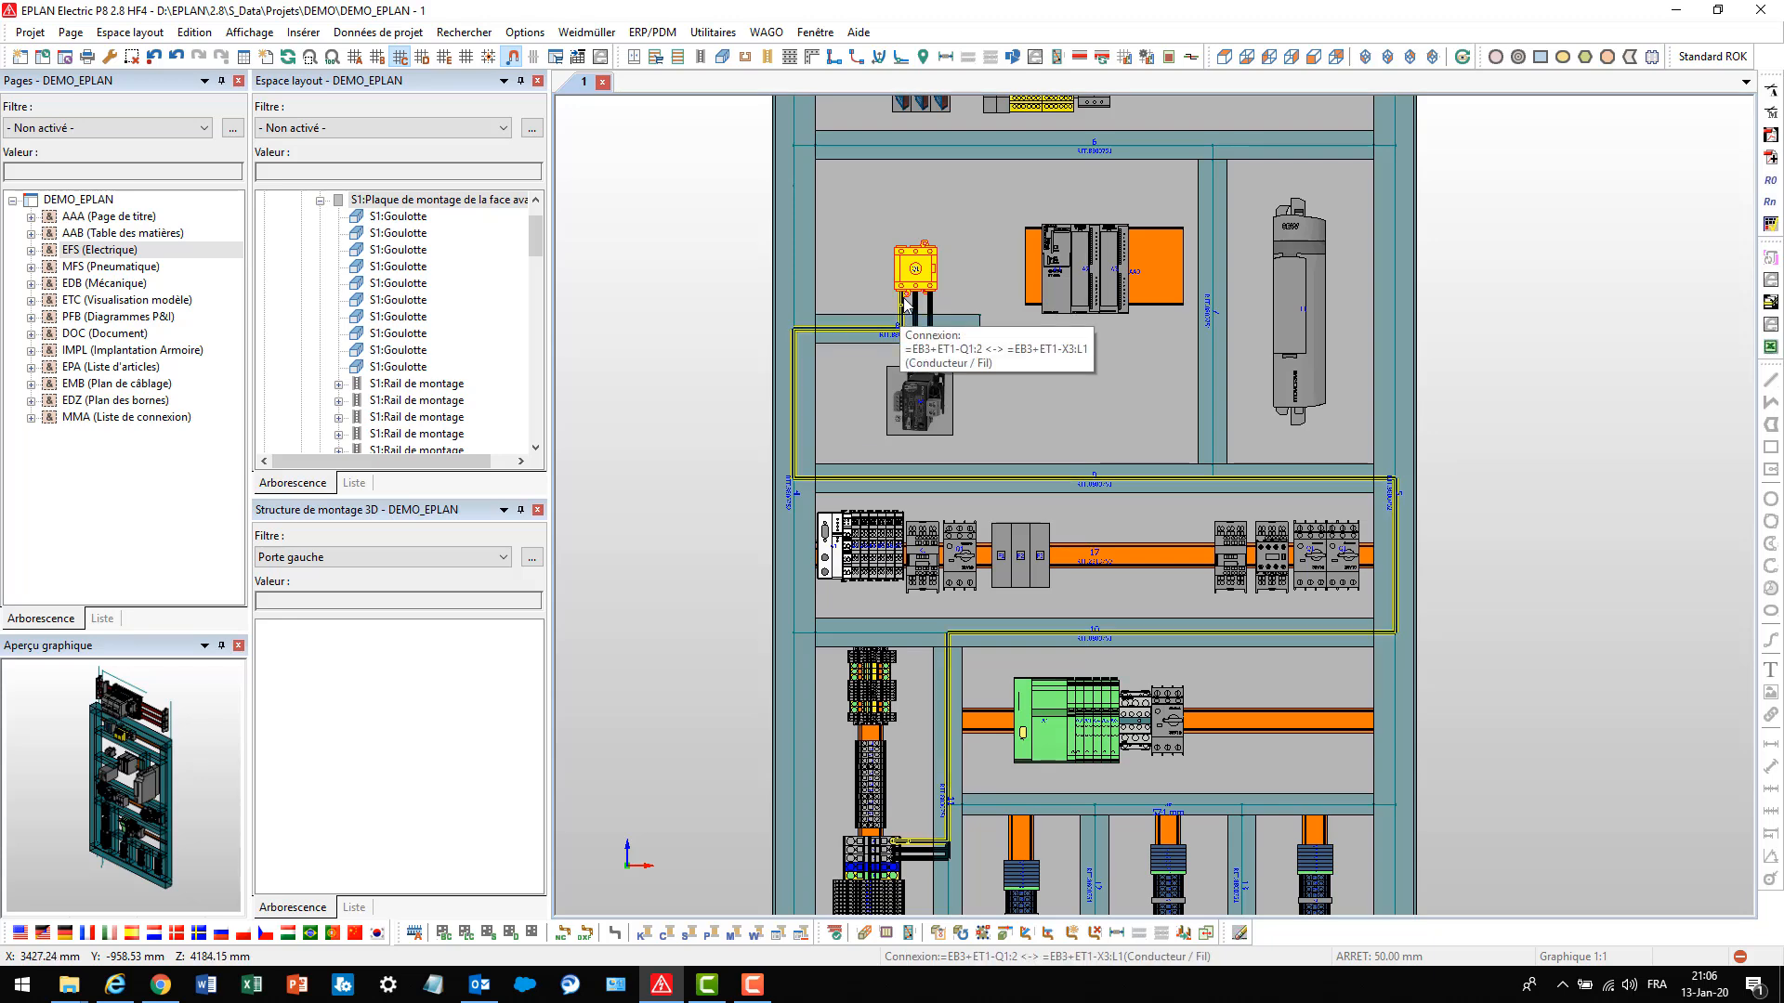
scroll(939, 298, "down", 1)
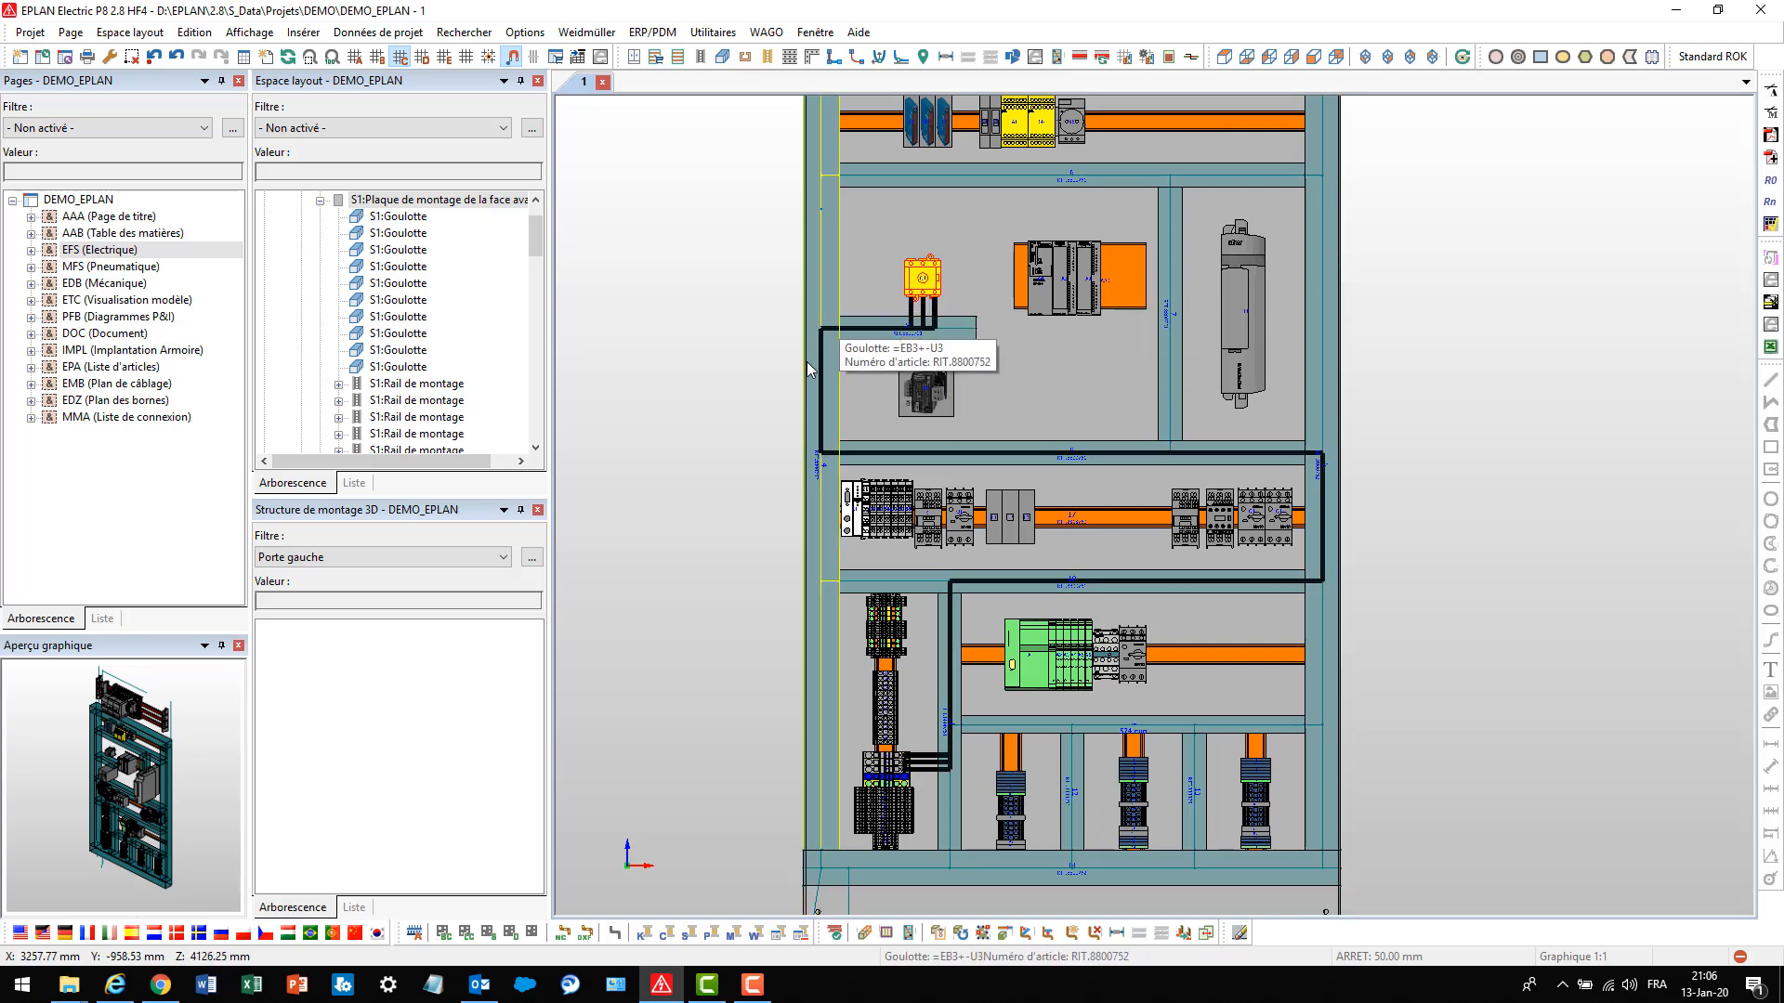
left_click(909, 310)
double_click(908, 310)
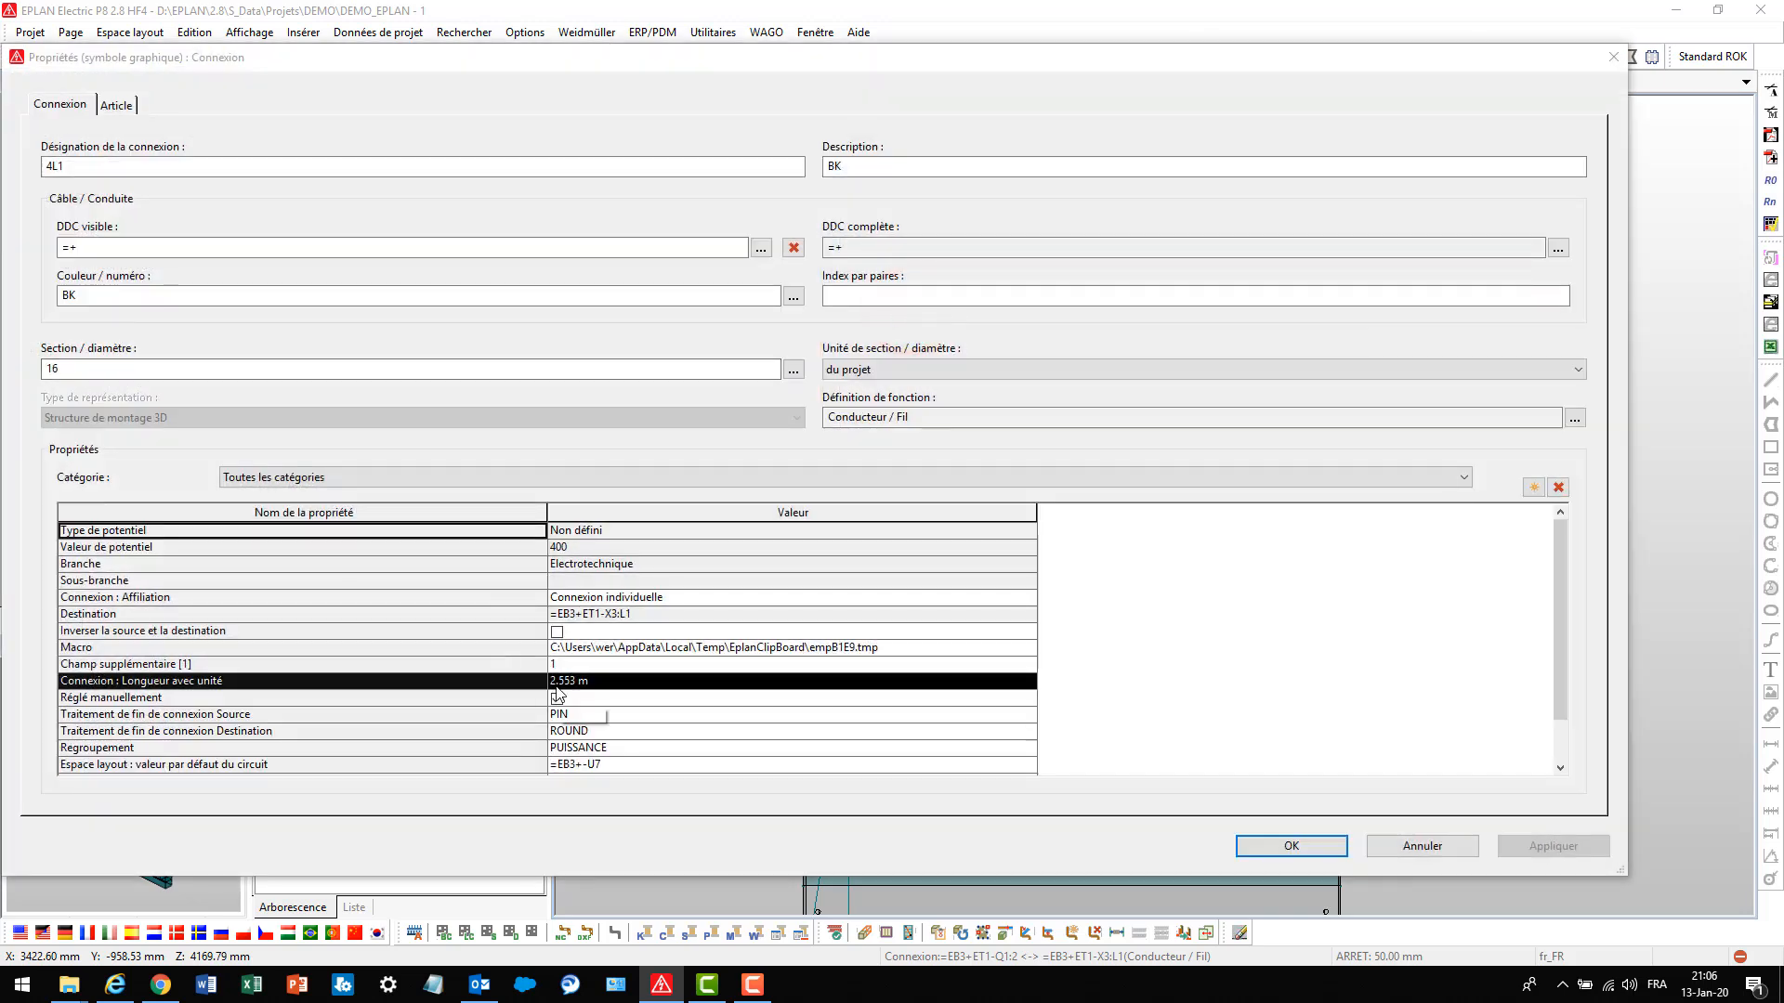
Read the connection's length and destination in its properties and close them
left_click(560, 681)
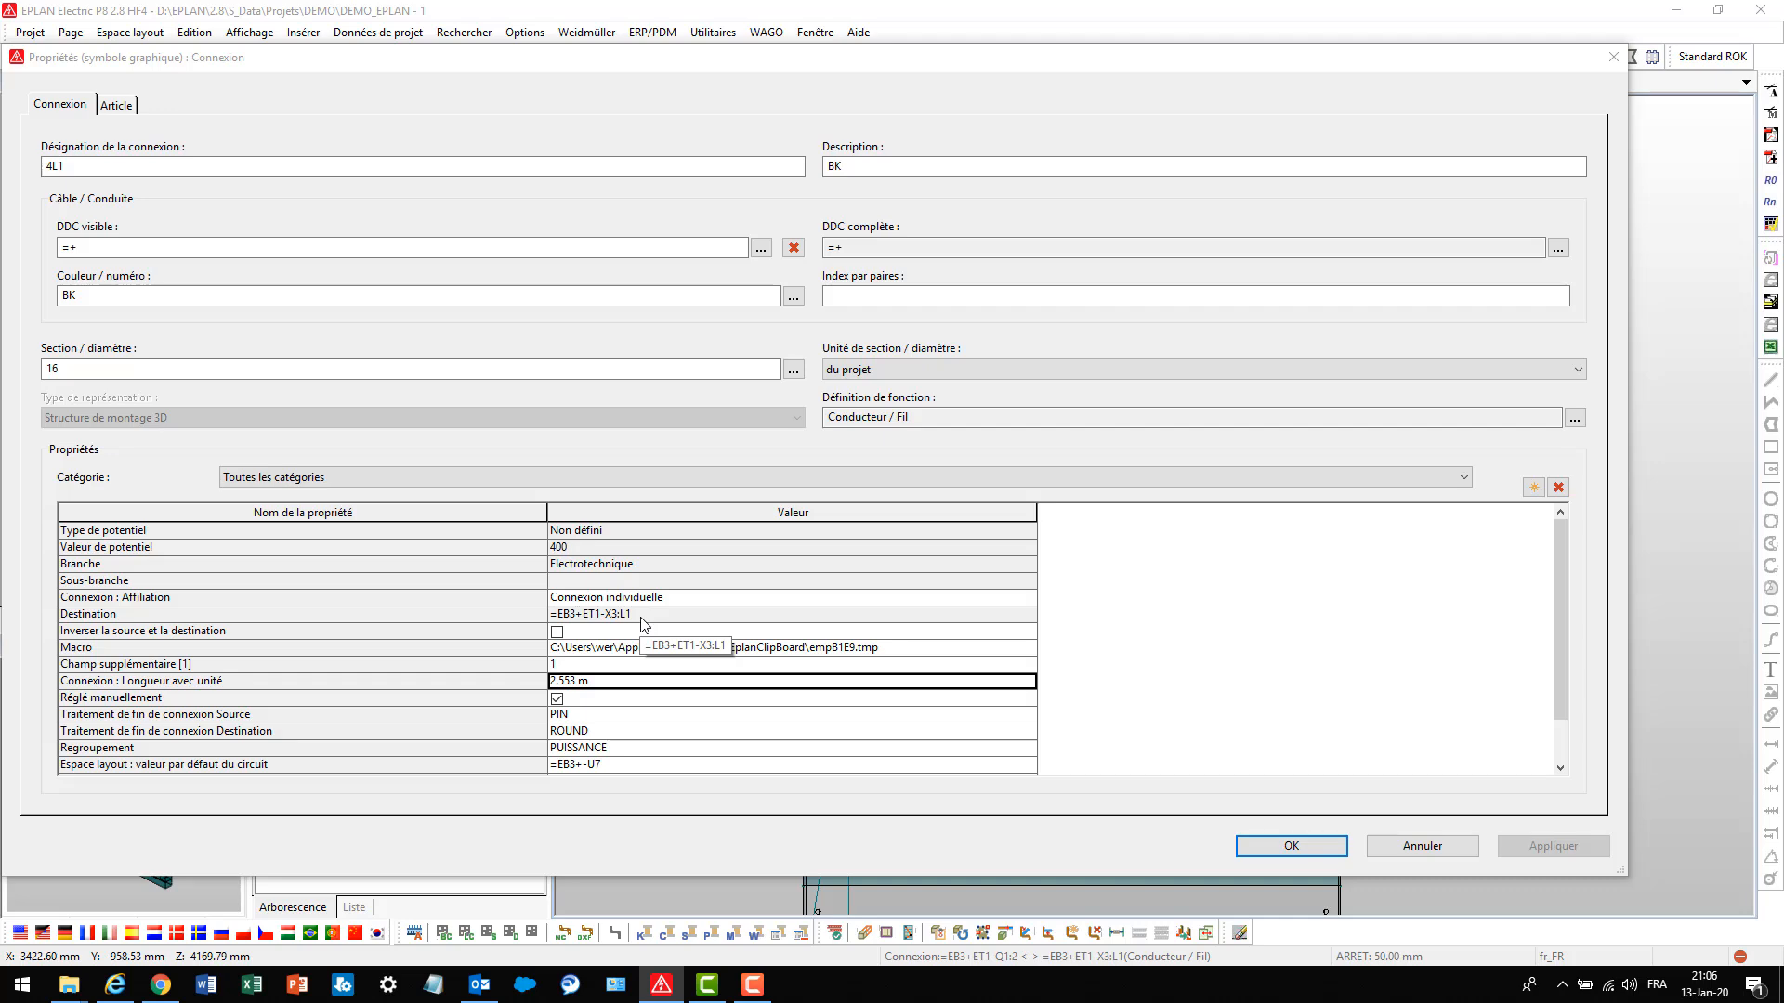
left_click(1263, 843)
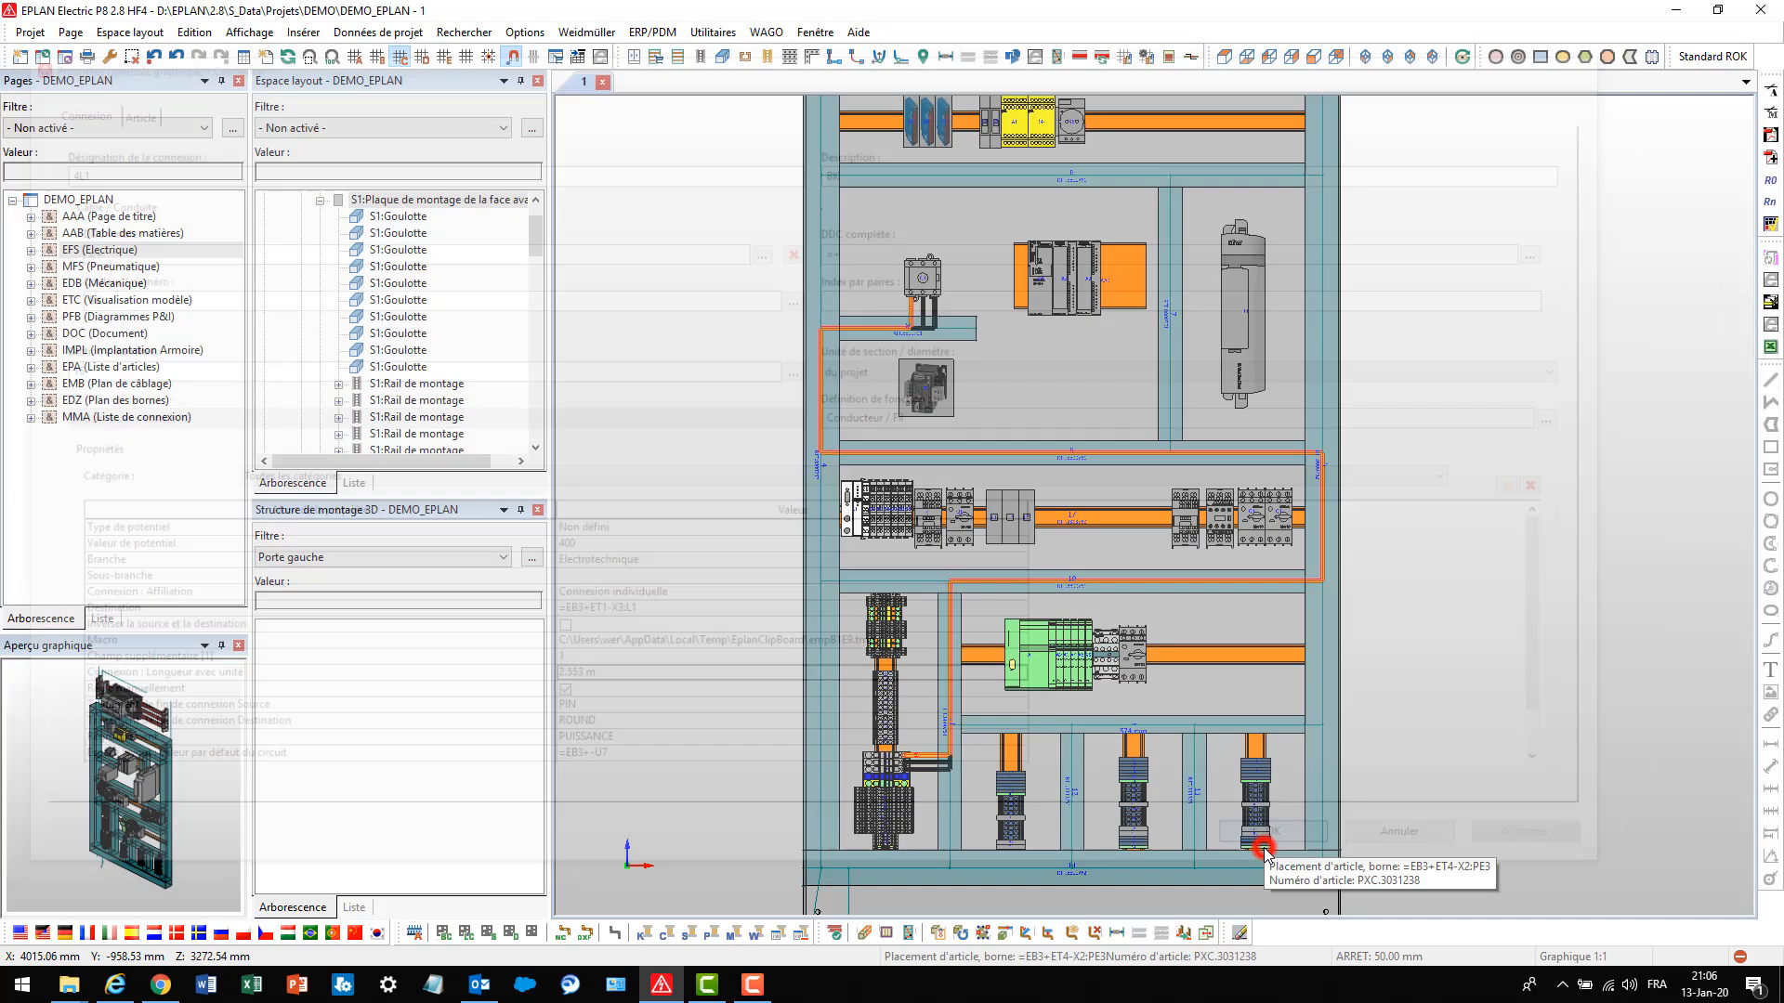
Reroute the Q1 wires straight down the leftmost vertical duct by picking its source and destination routing path segments
left_click(1012, 397)
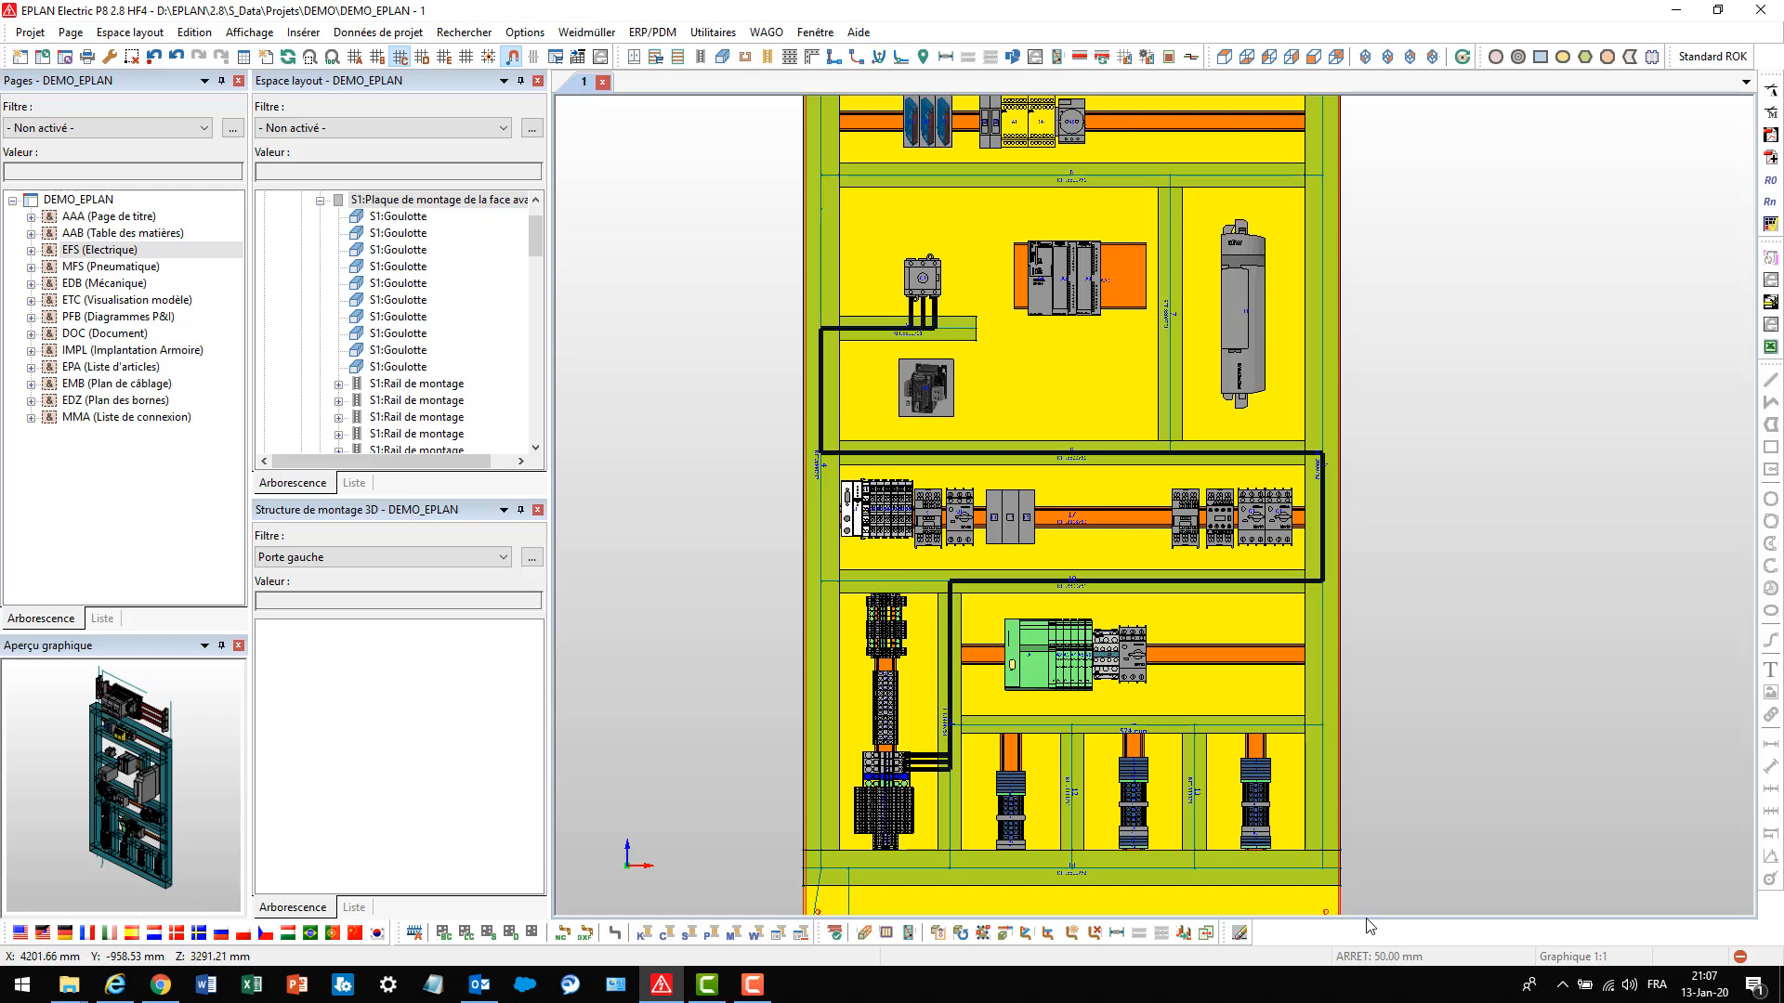
left_click(1240, 933)
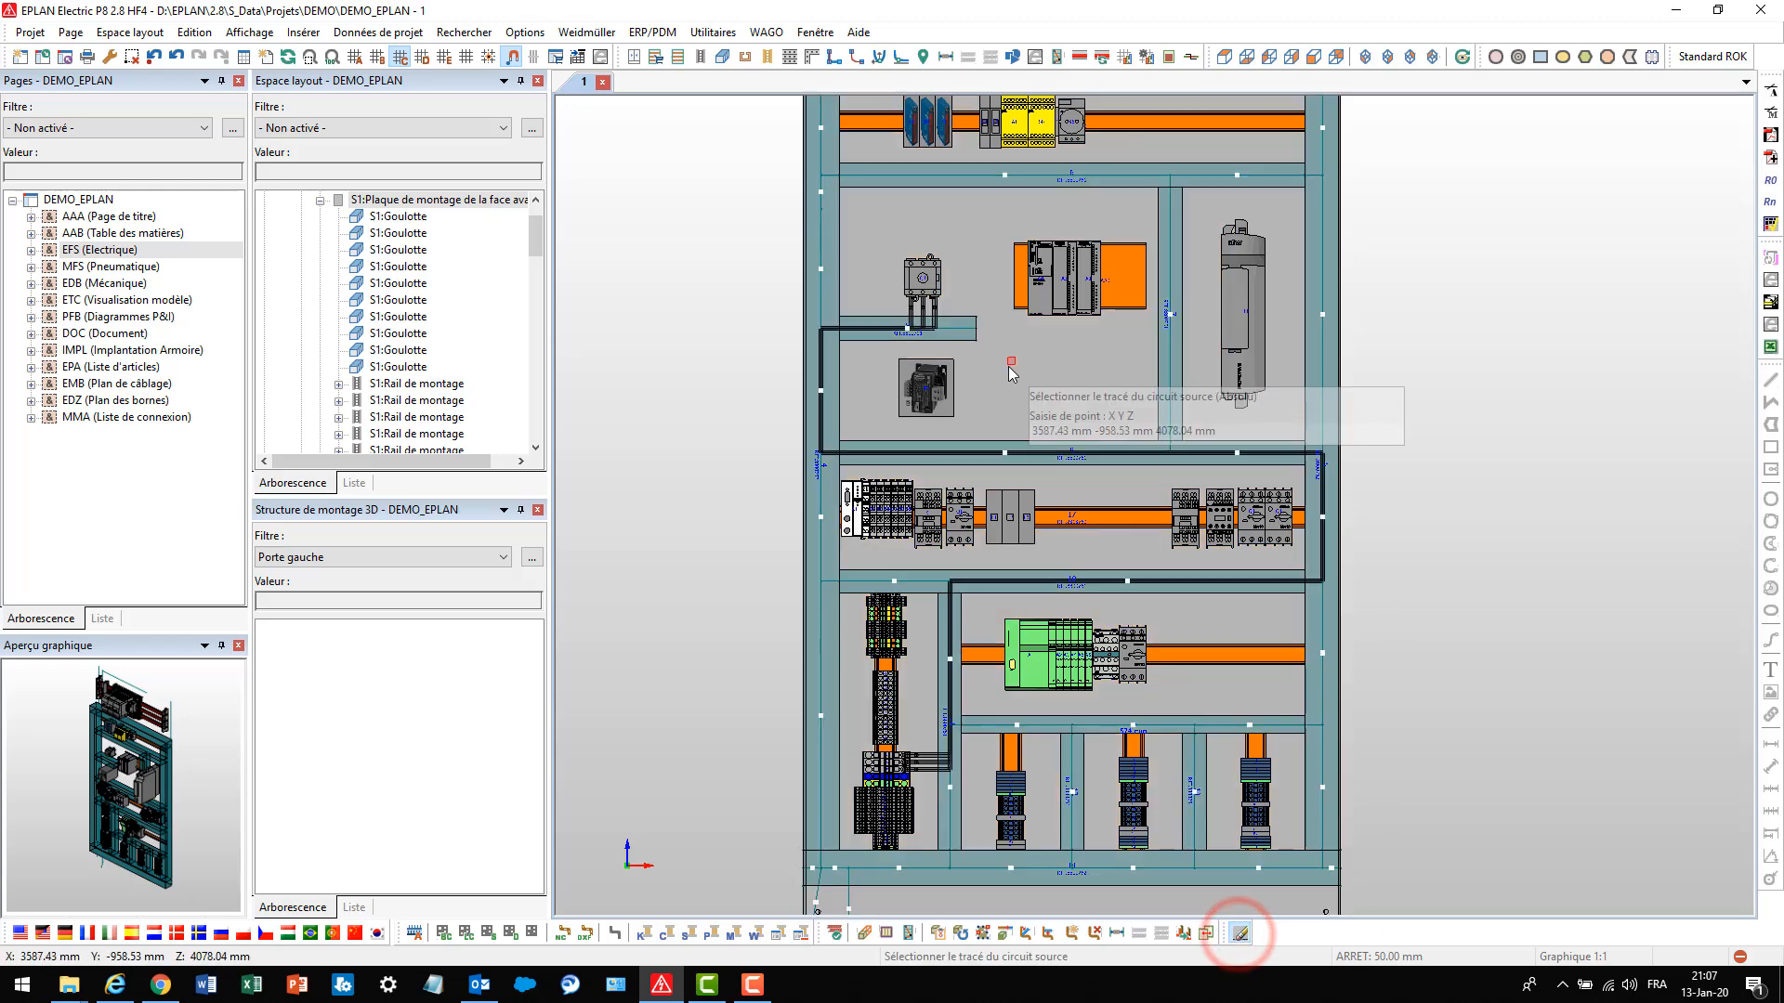
left_click(822, 390)
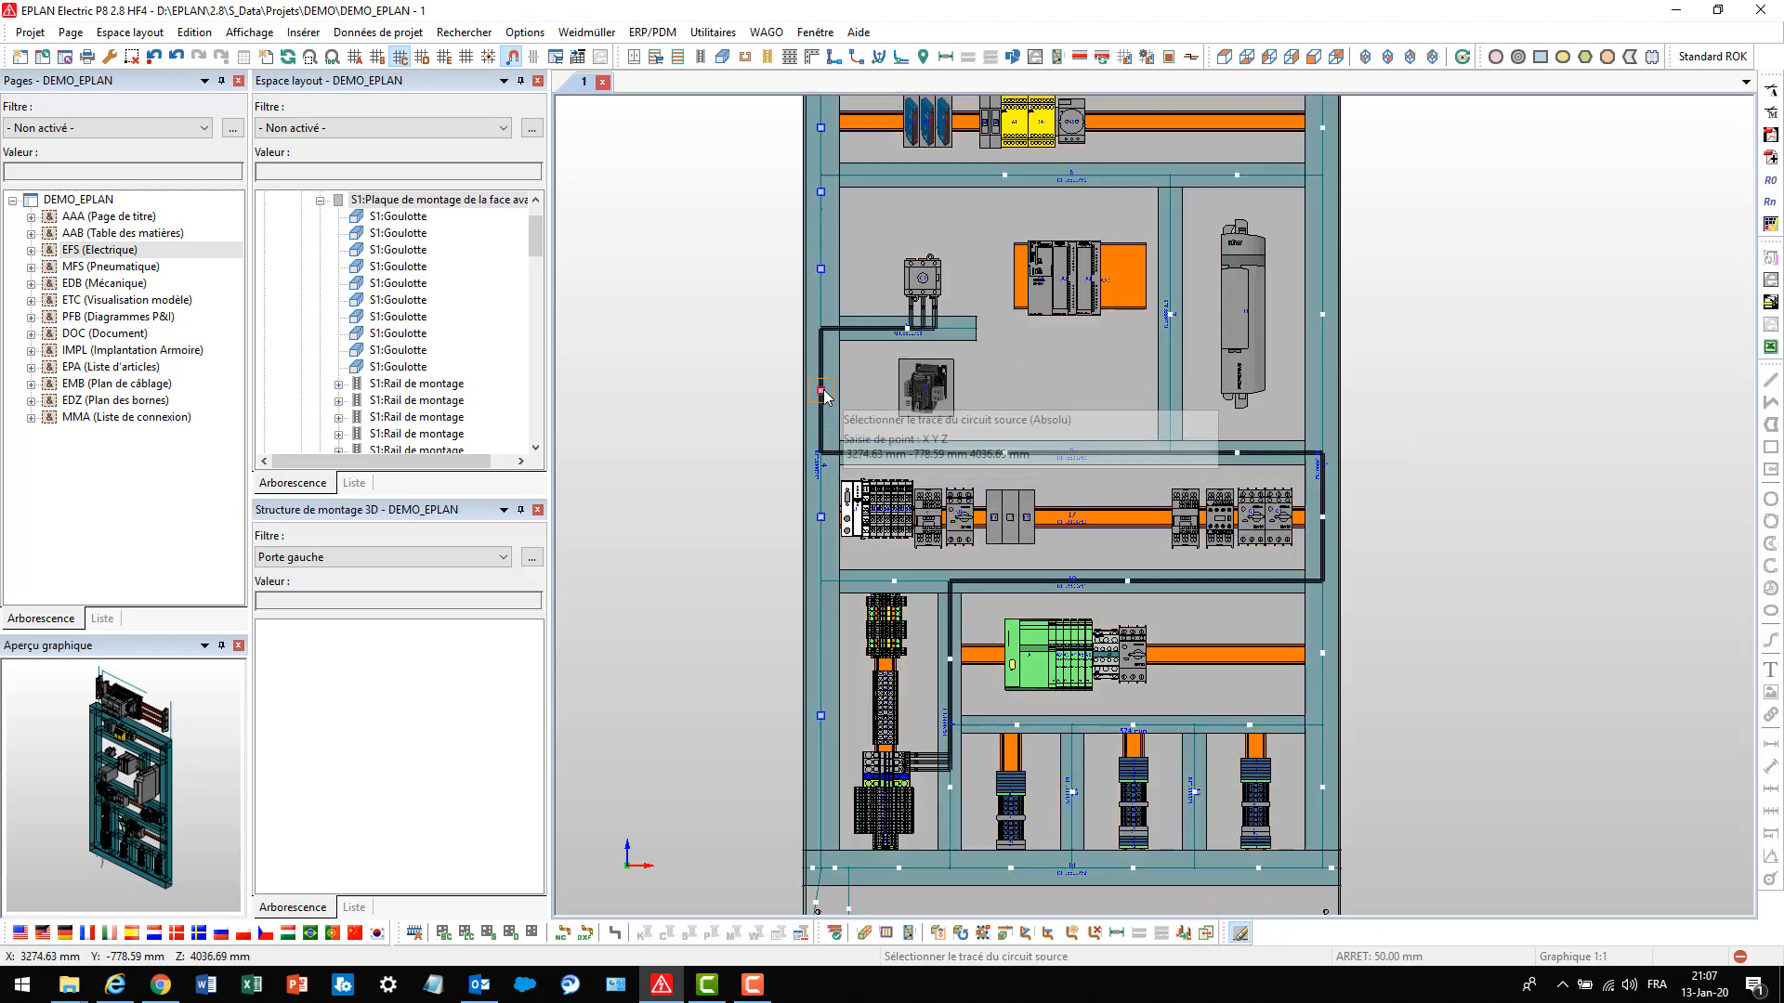
left_click(819, 523)
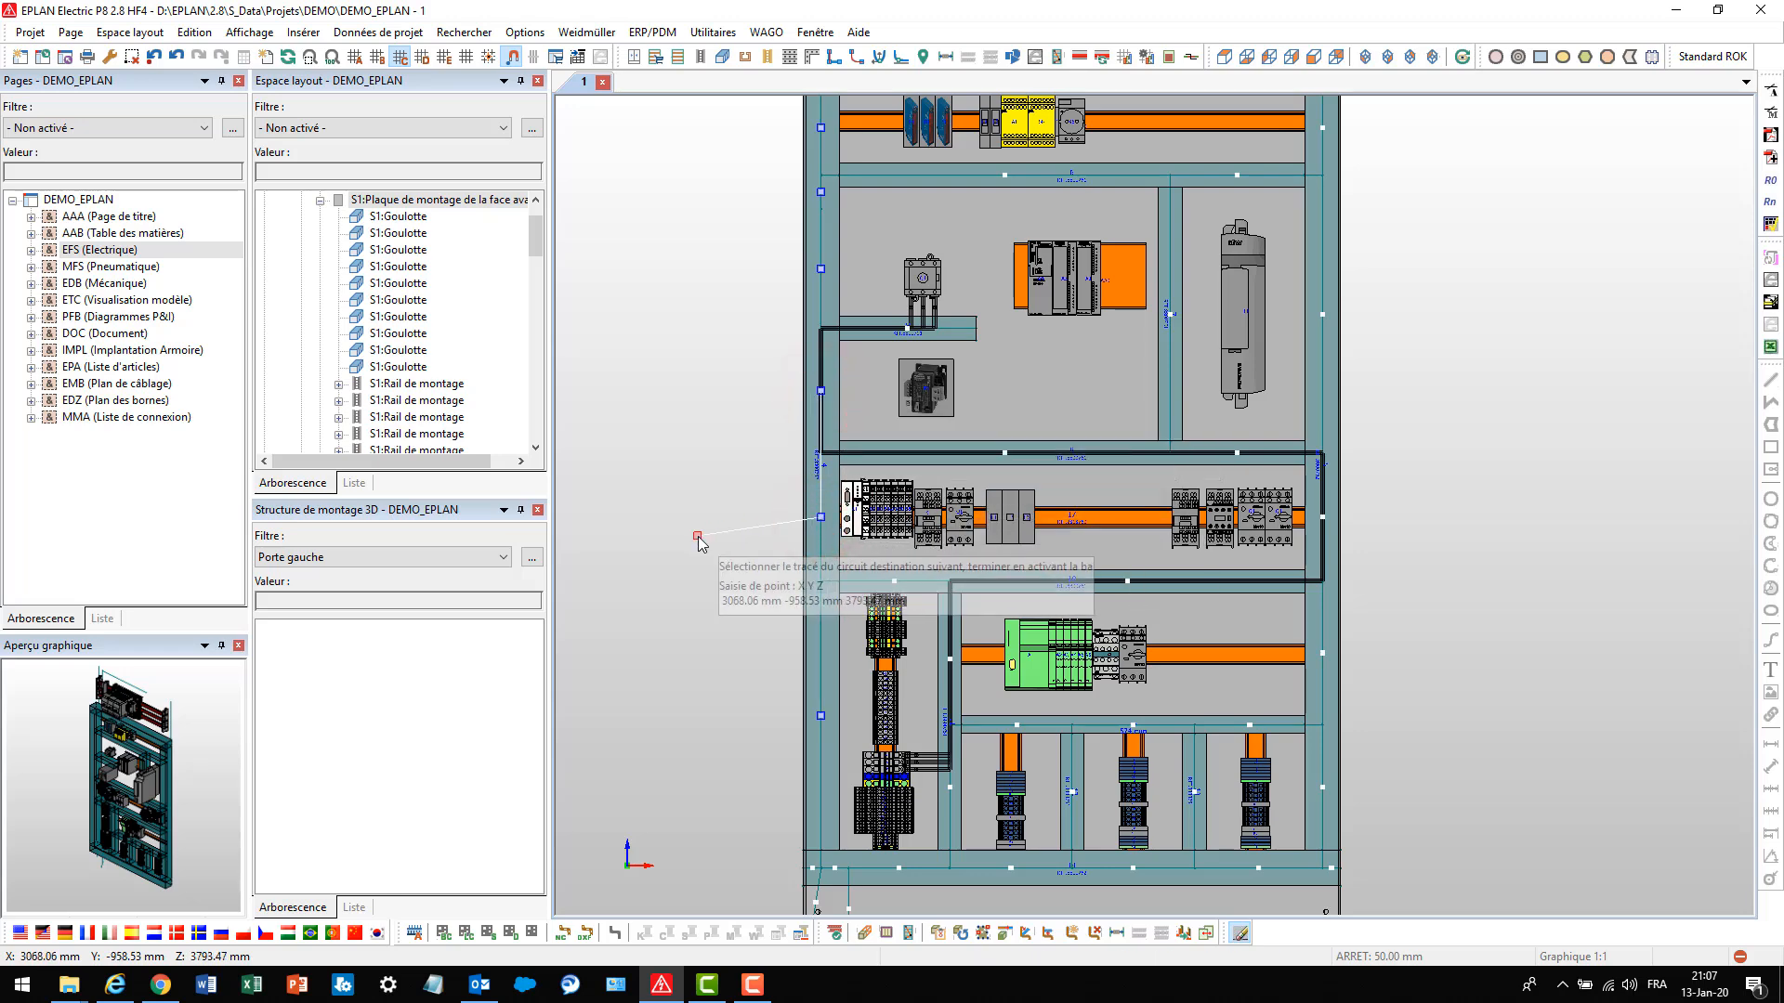
left_click(826, 625)
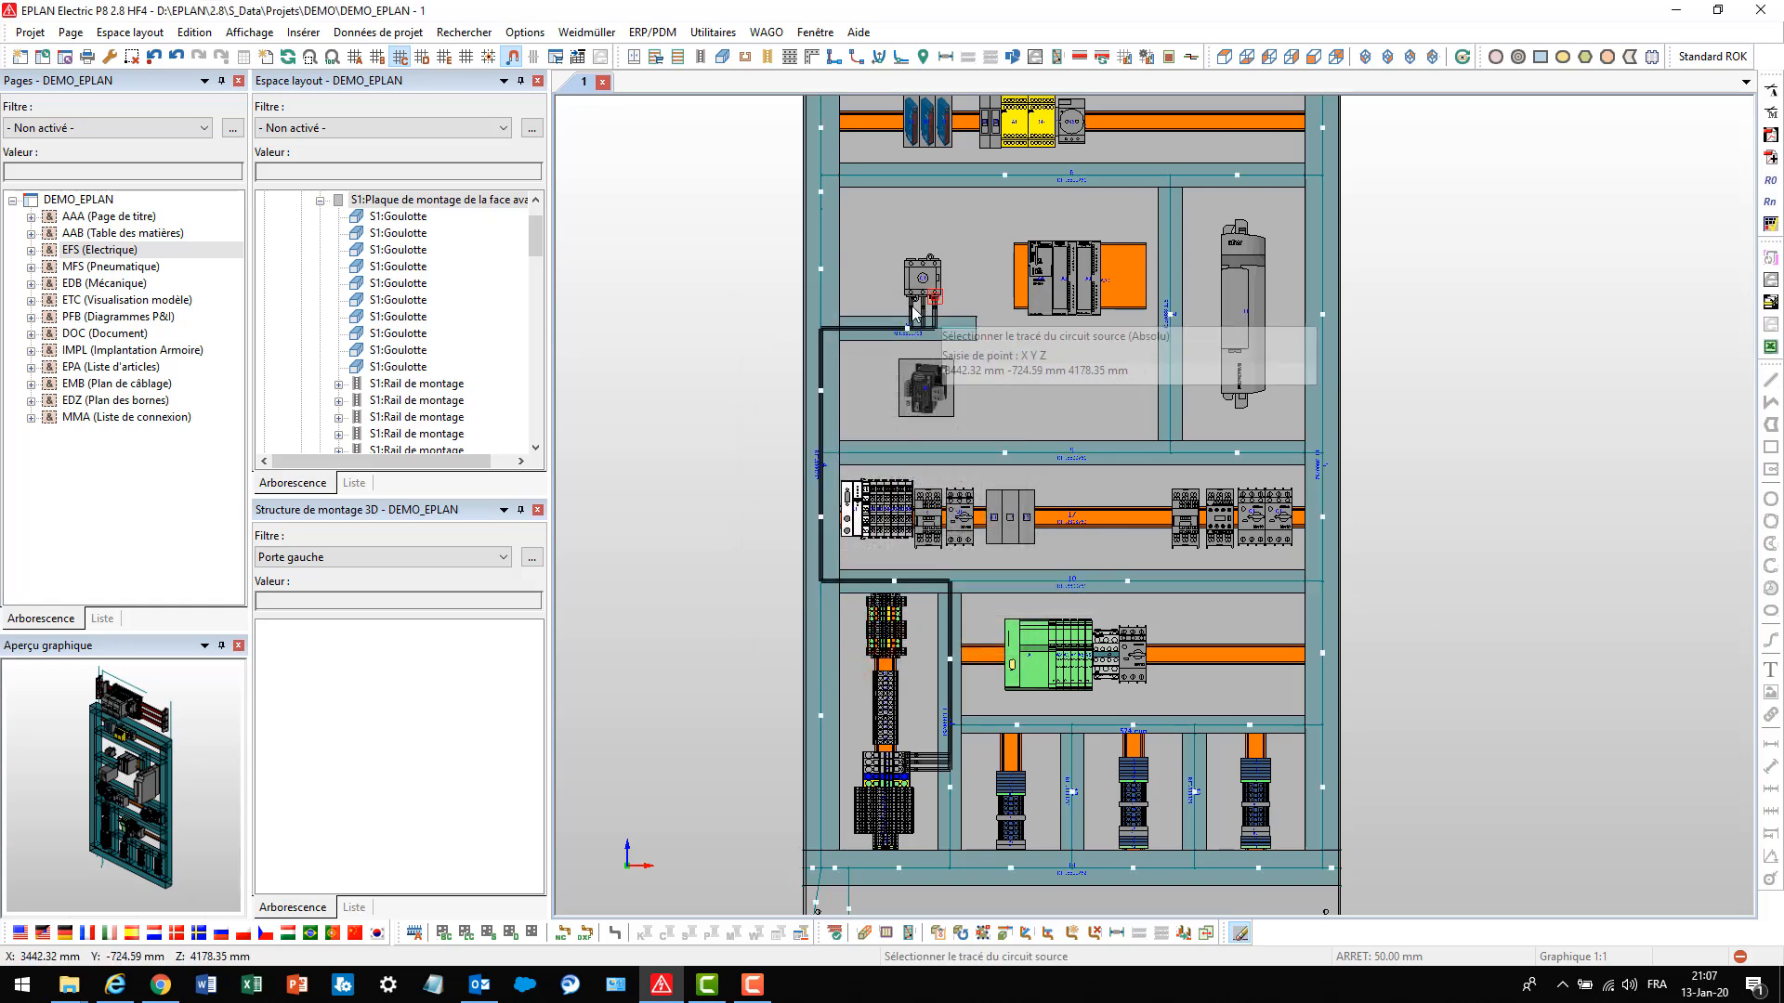
key("Escape")
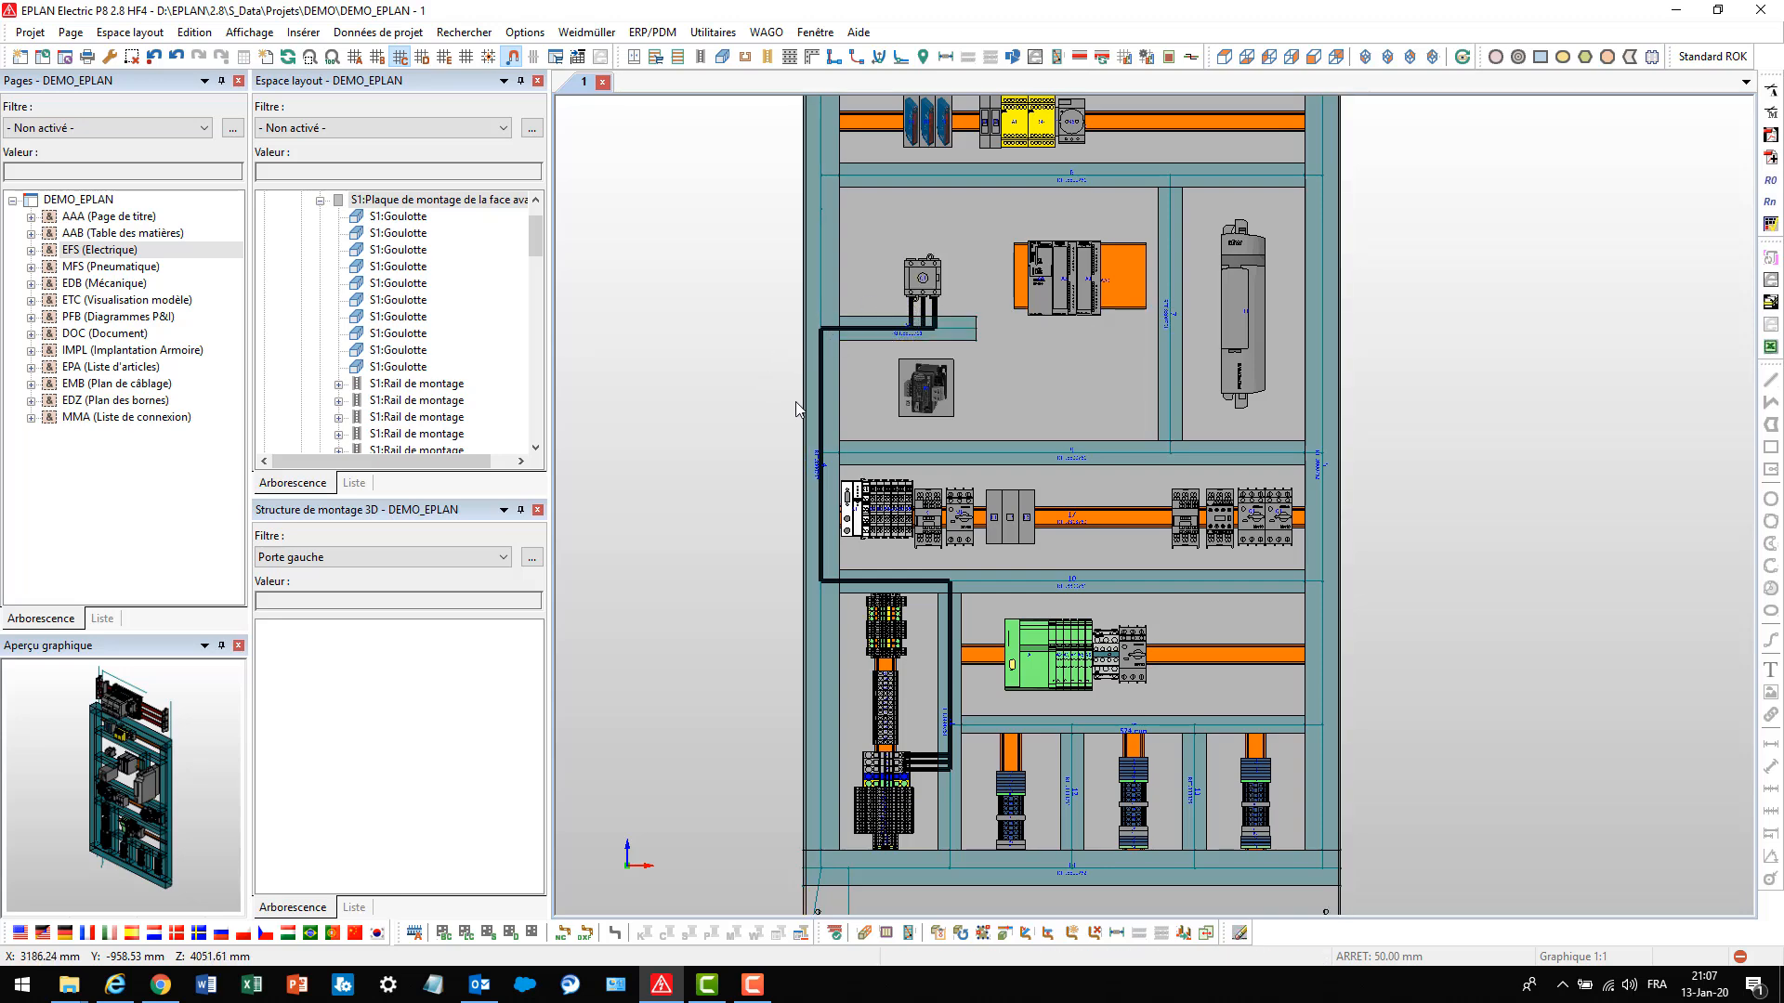
Route all connections of the S1 mounting plate and view the wired plate from an angle
scroll(822, 420, "down", 5)
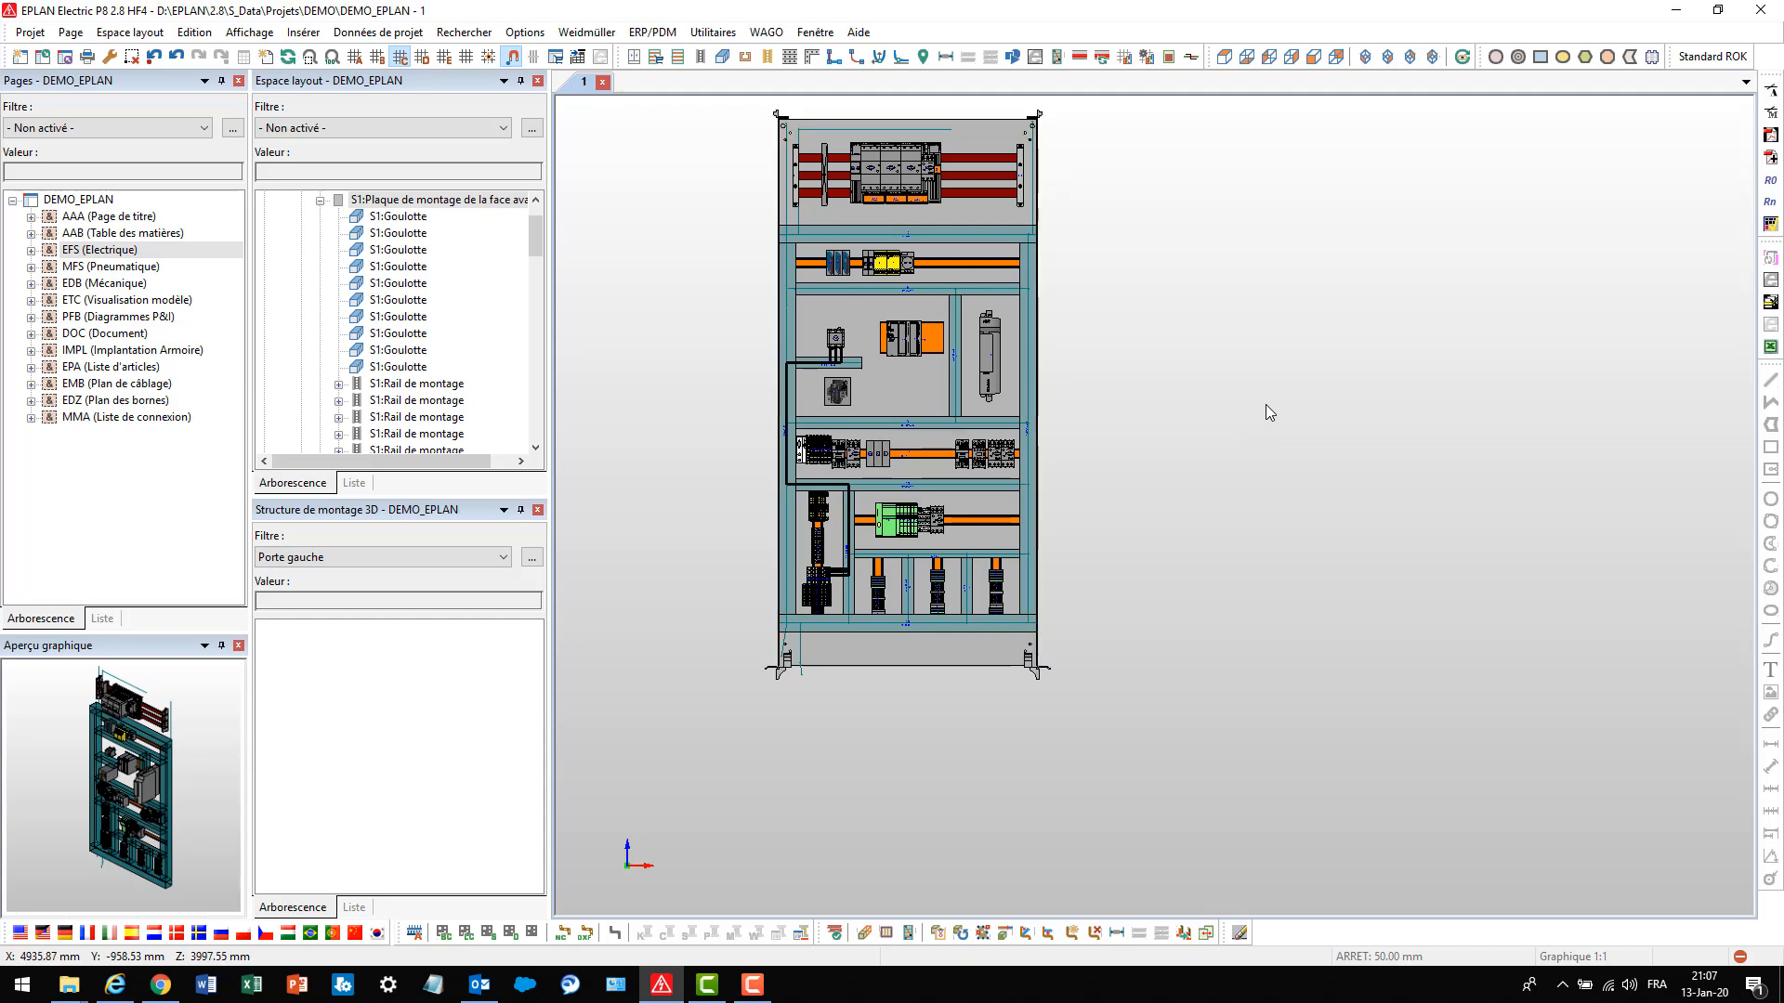
middle_click_drag(1265, 404, 1306, 489)
key("ctrl+a")
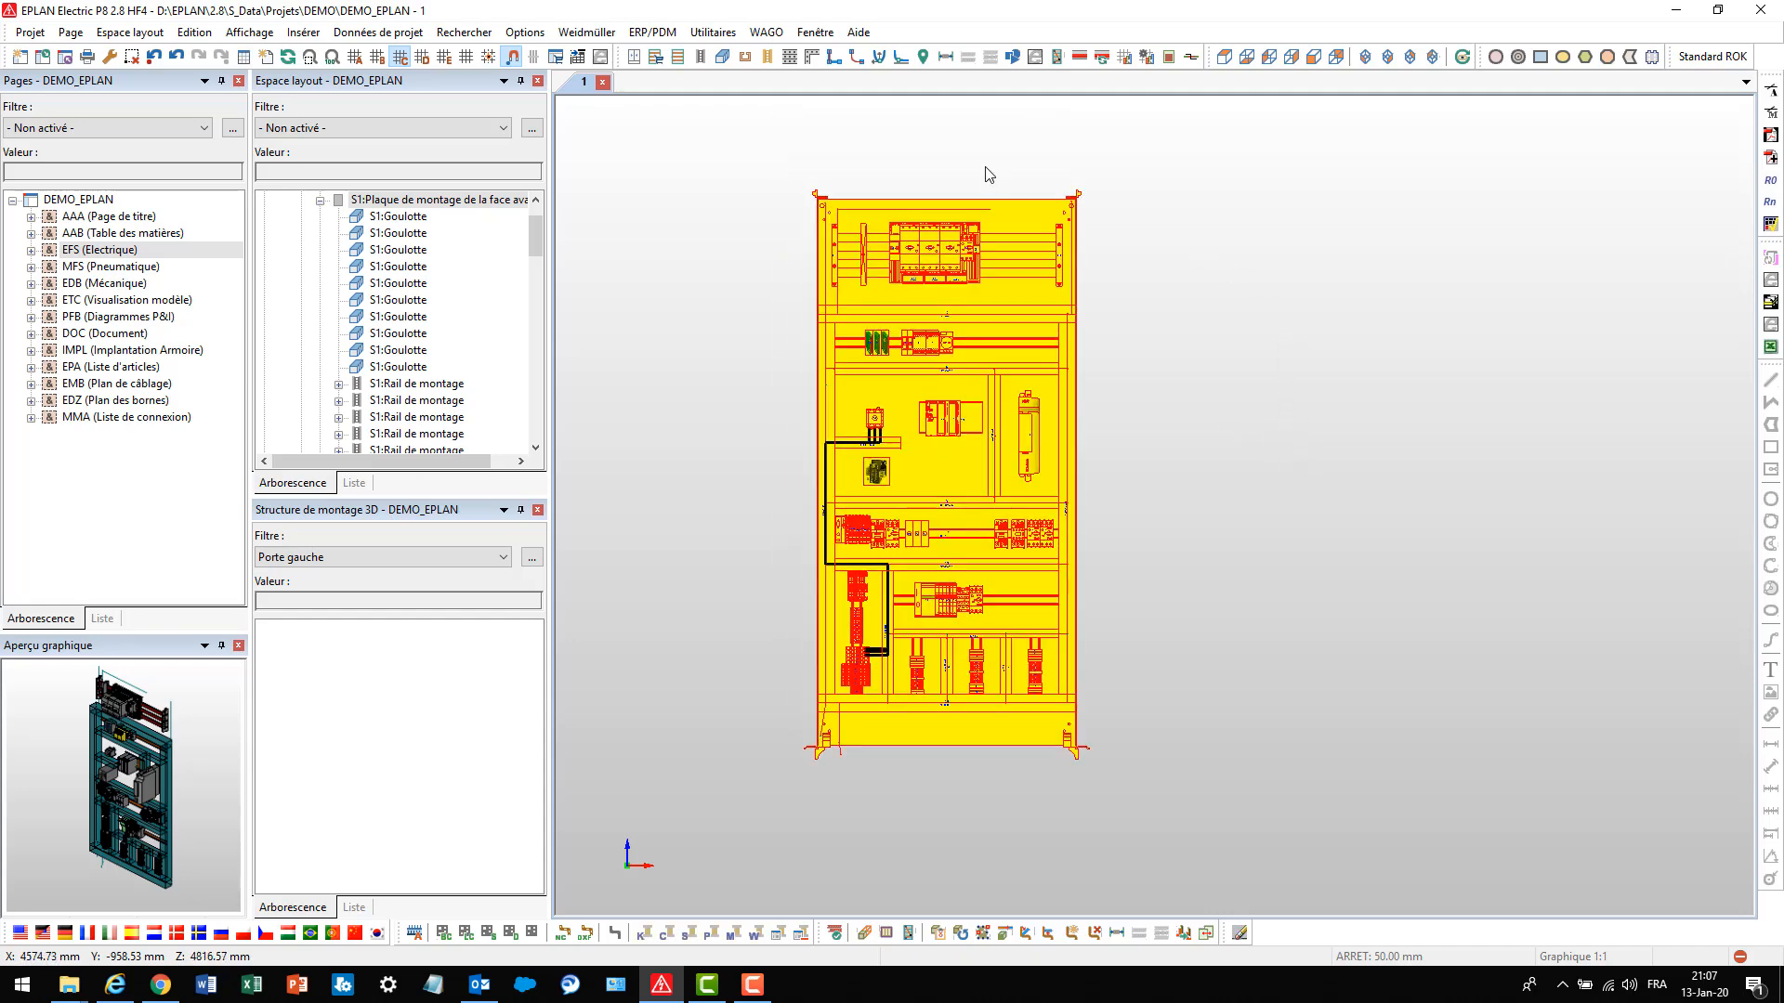
left_click(834, 58)
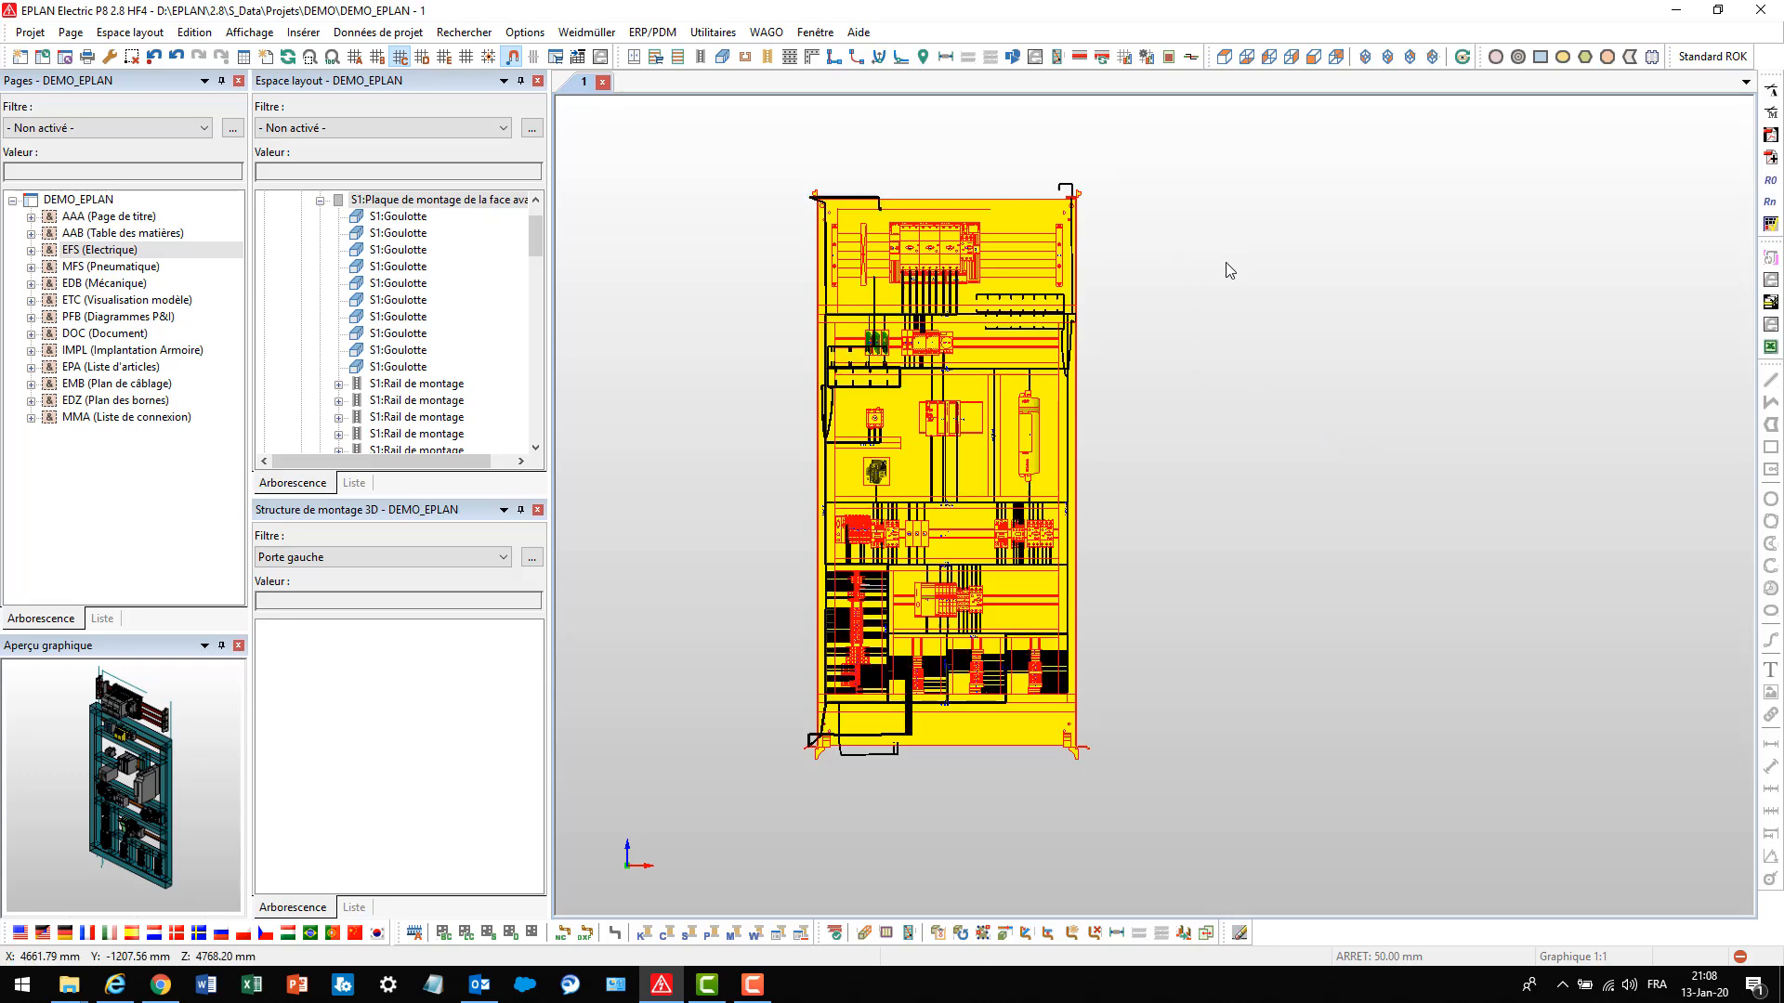
left_click(1463, 57)
left_click_drag(1247, 478, 1276, 500)
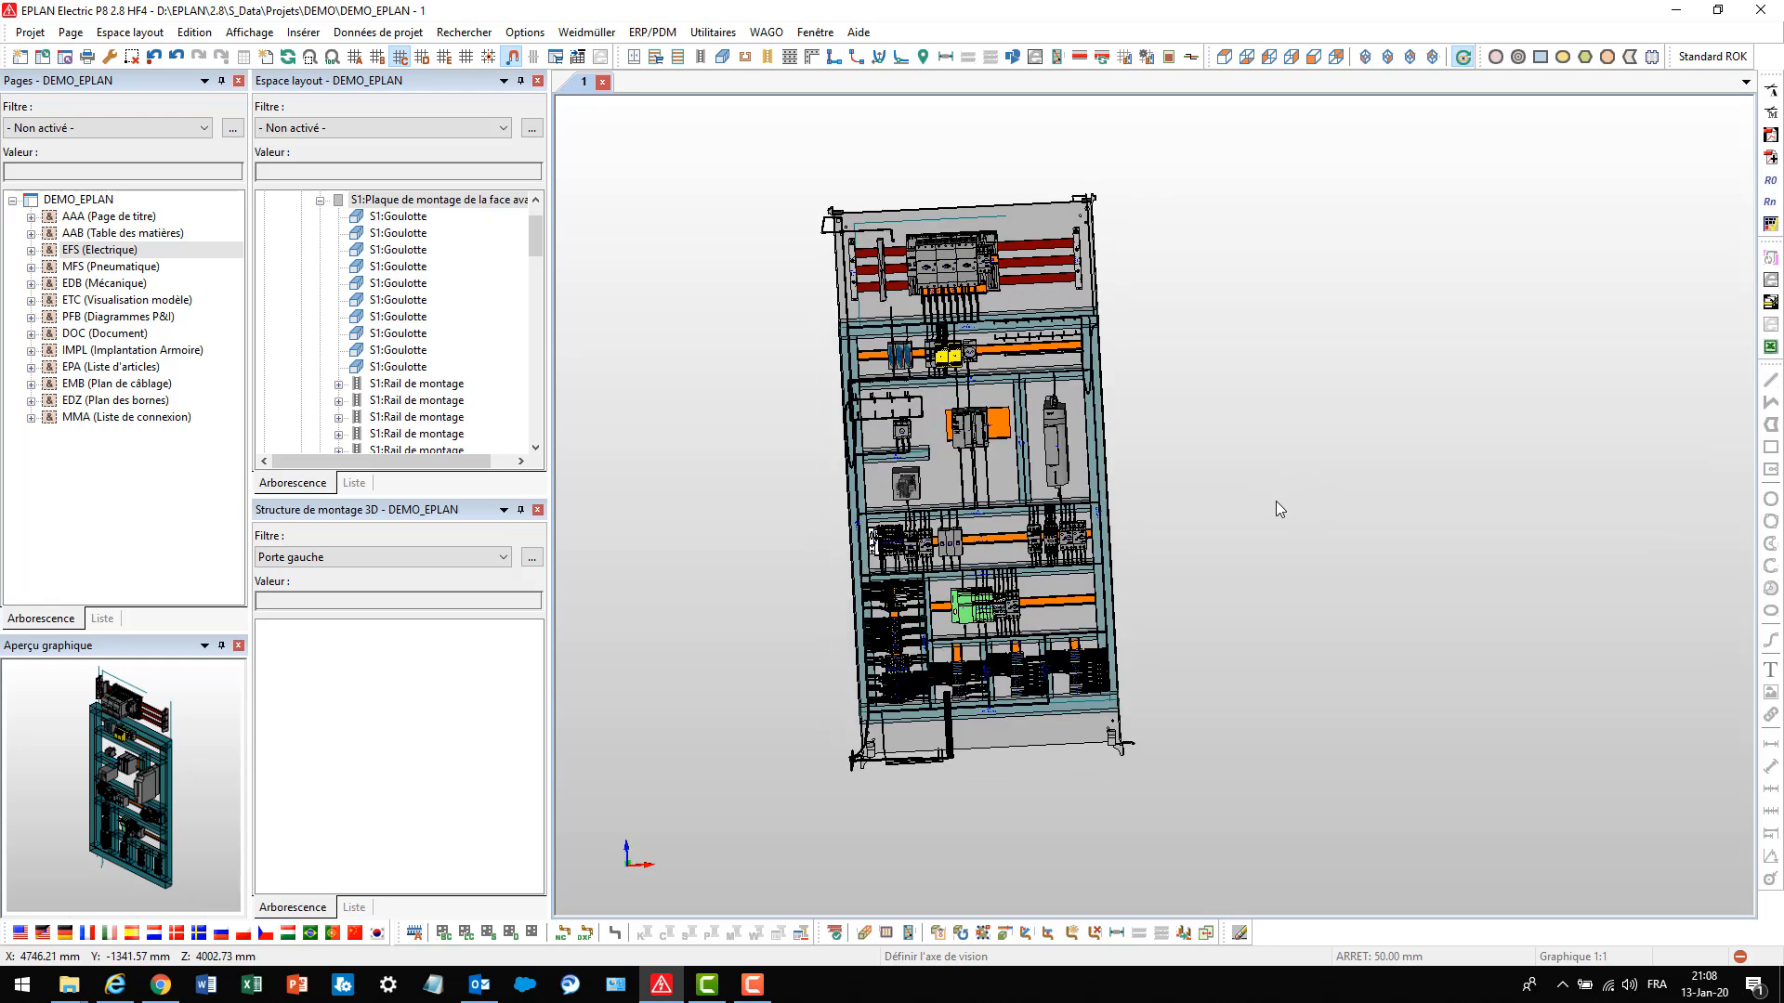
Collapse the layout space tree and open layout space 3-Coffret Fluide Pneumatique
left_click(323, 201)
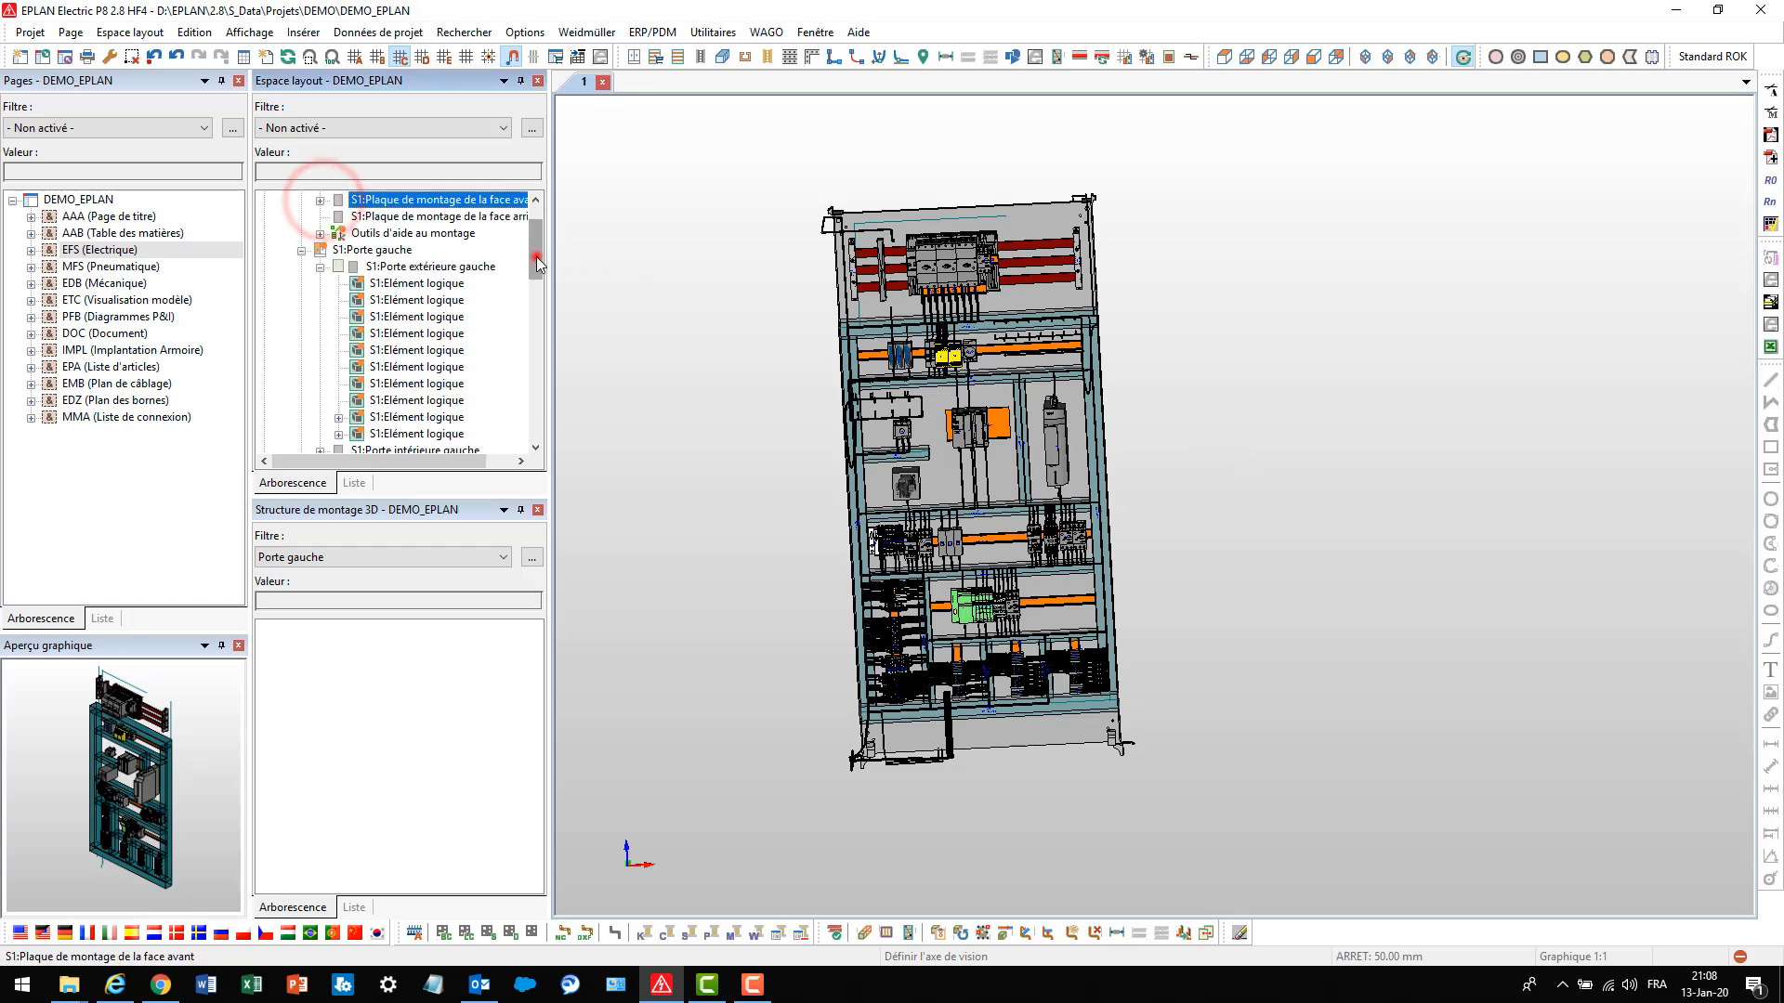
scroll(414, 221, "up", 1)
left_click(264, 200)
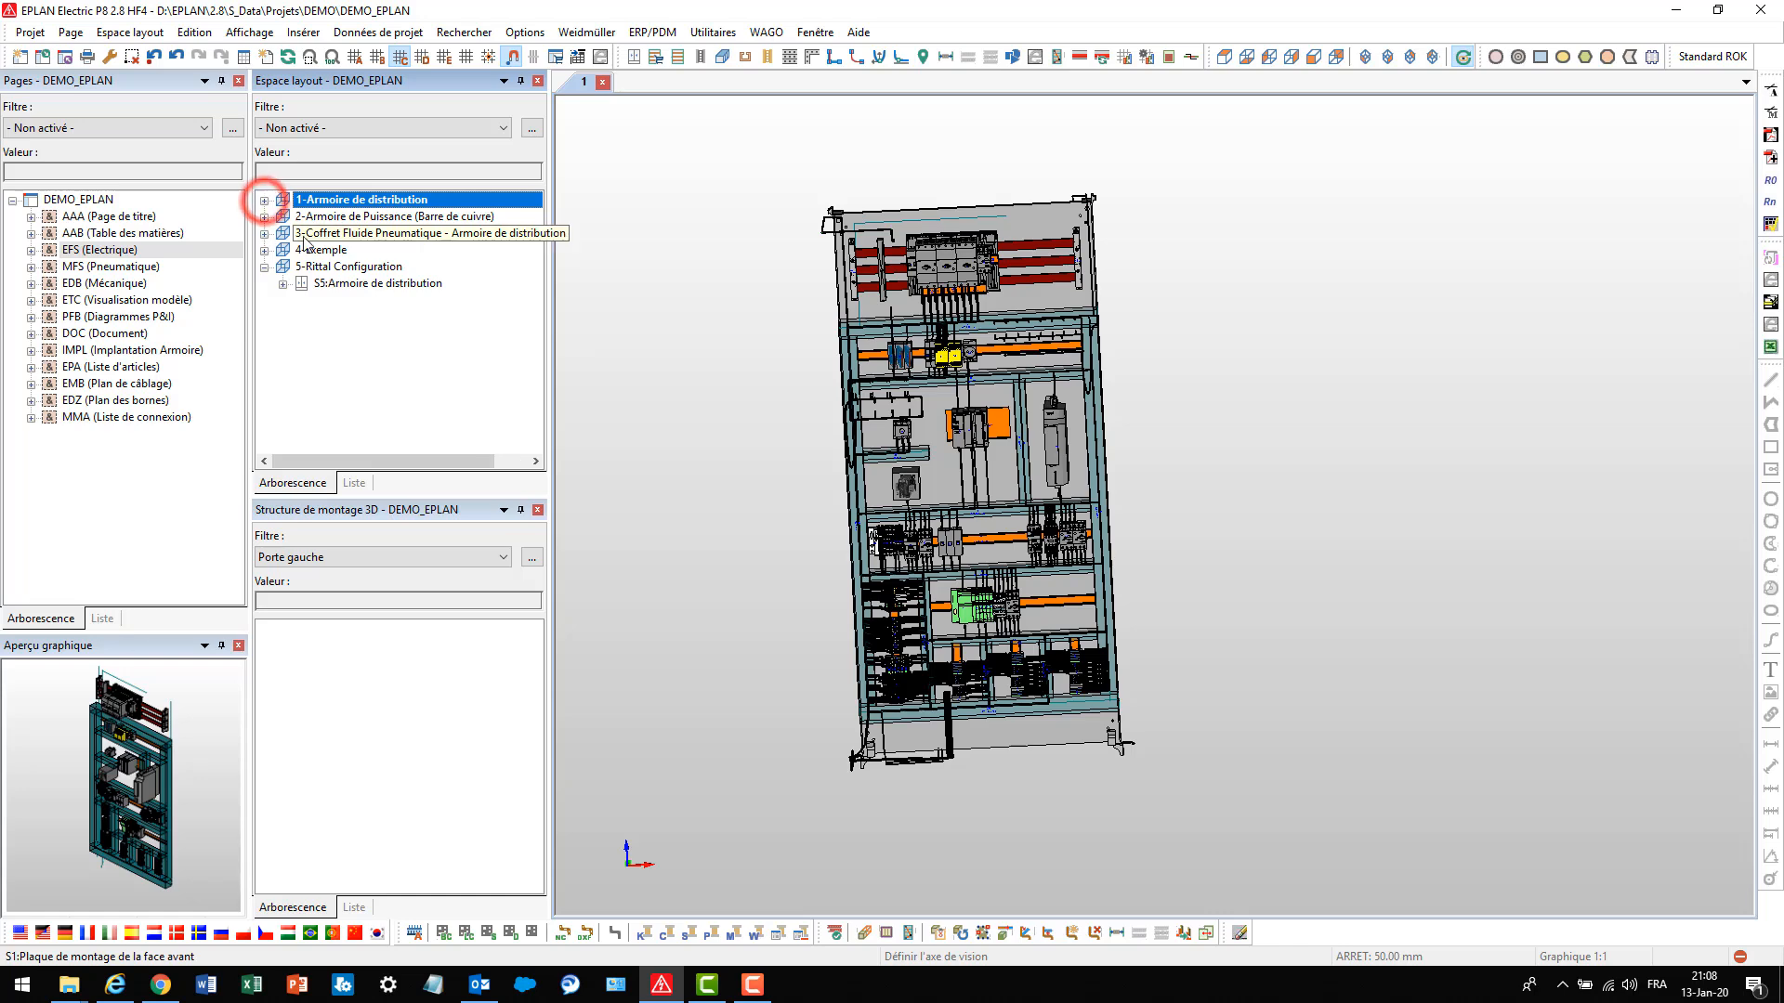
double_click(340, 234)
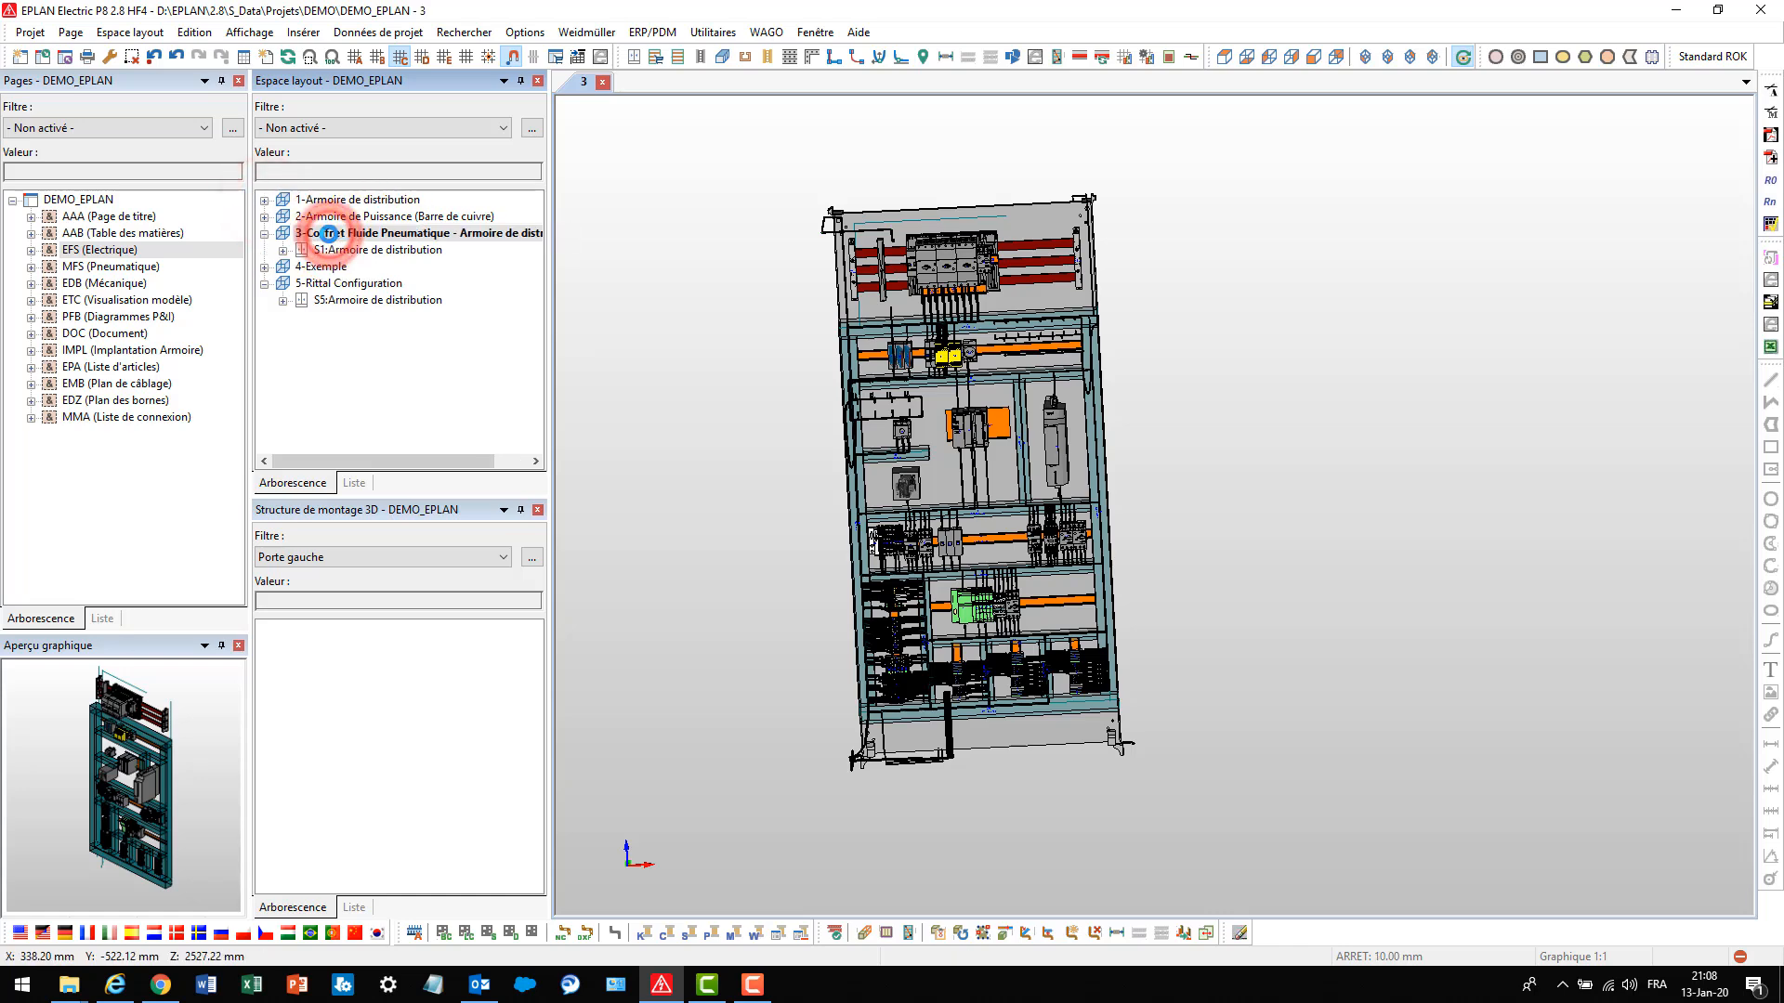
Route all connections in the pneumatic enclosure, examine the routed hoses and cables, and deselect everything
scroll(1090, 514, "down", 2)
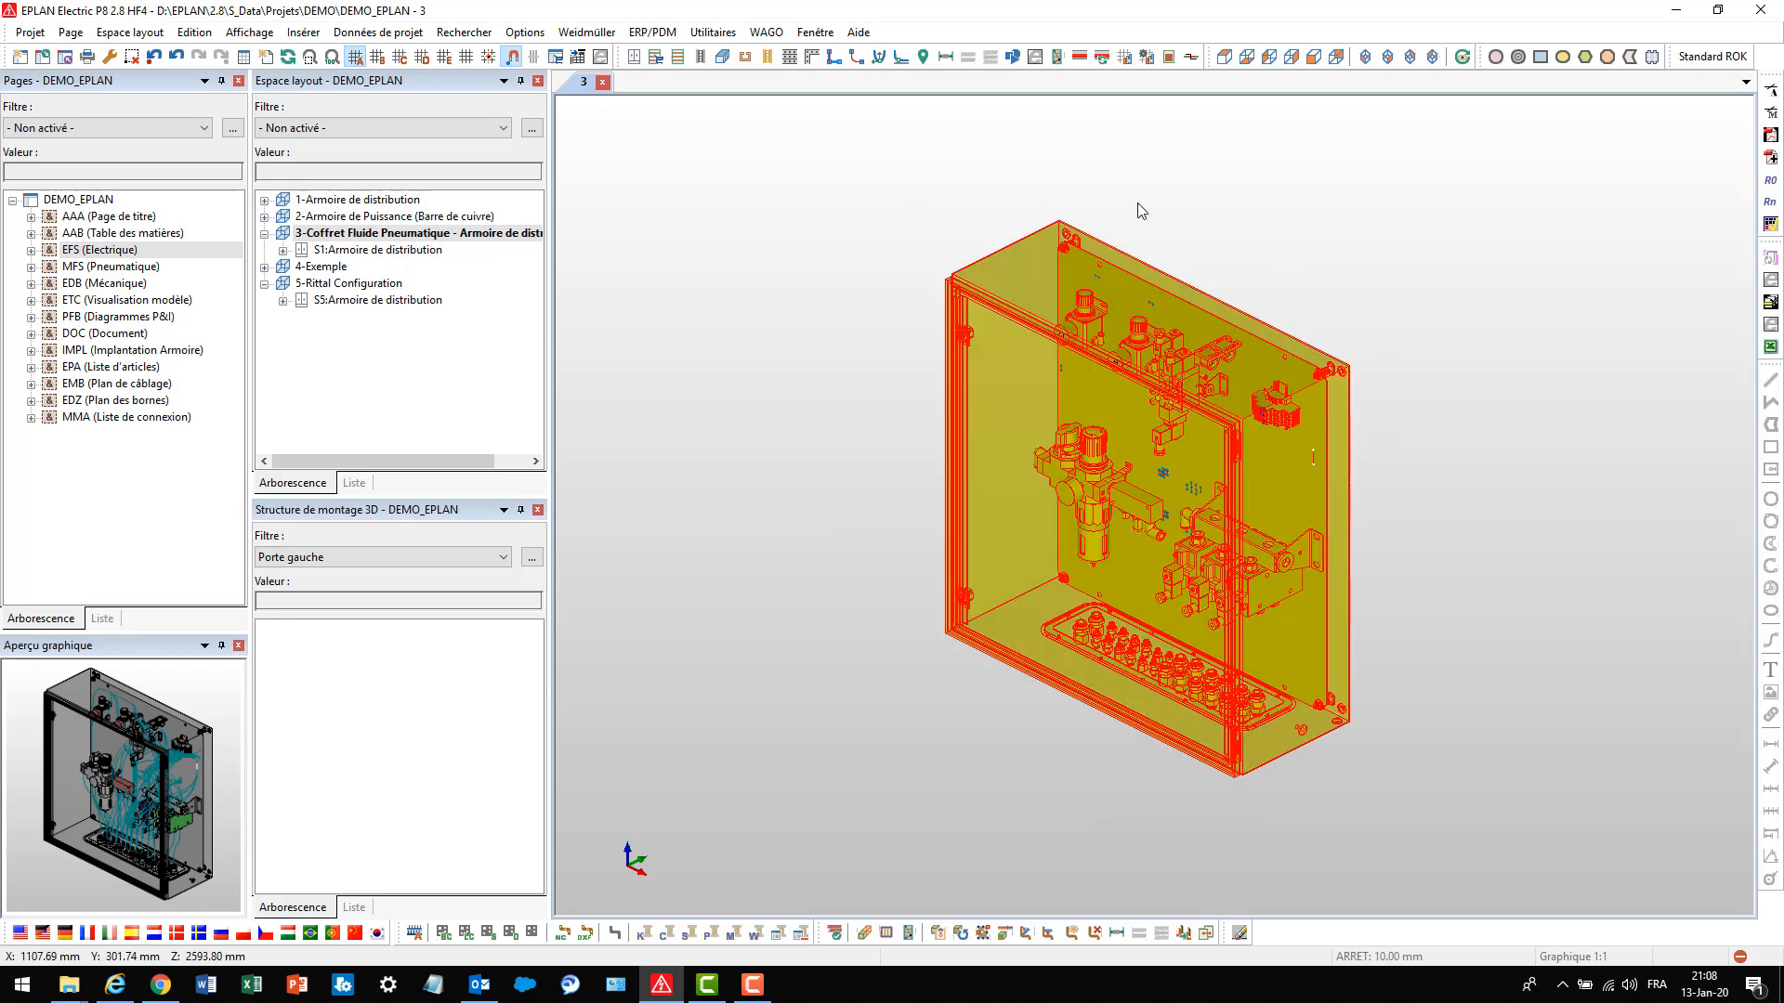
left_click(856, 59)
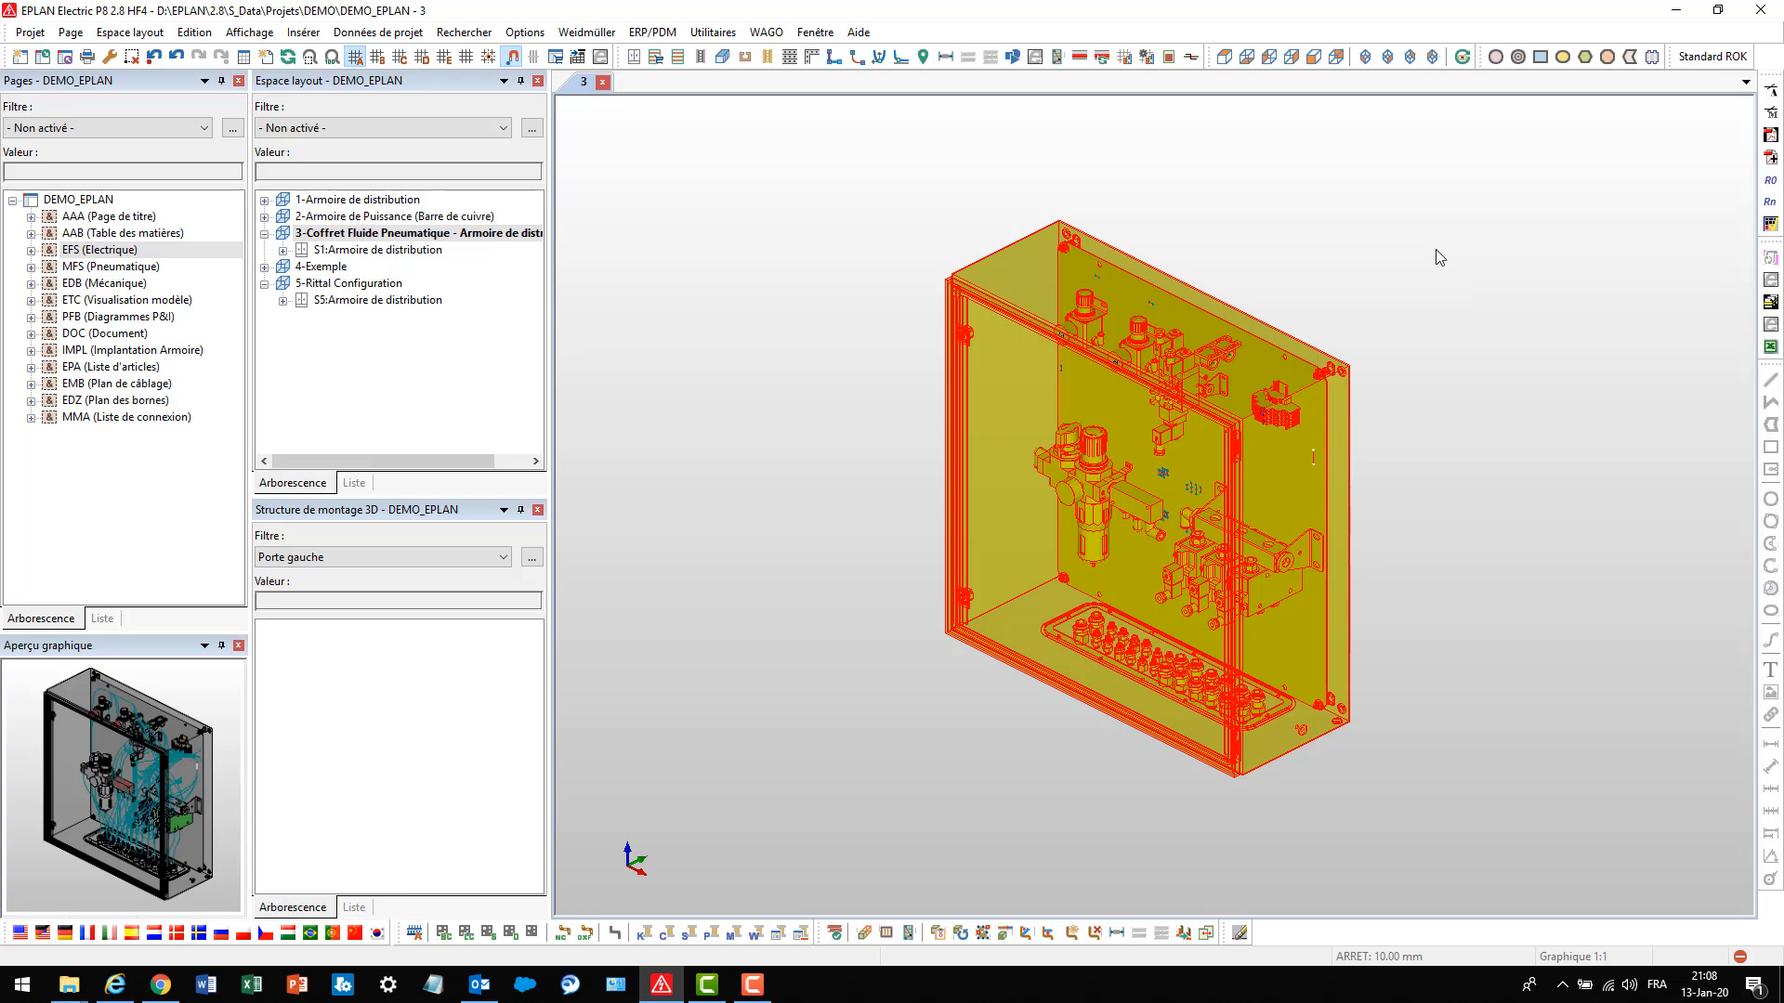
scroll(1192, 292, "up", 4)
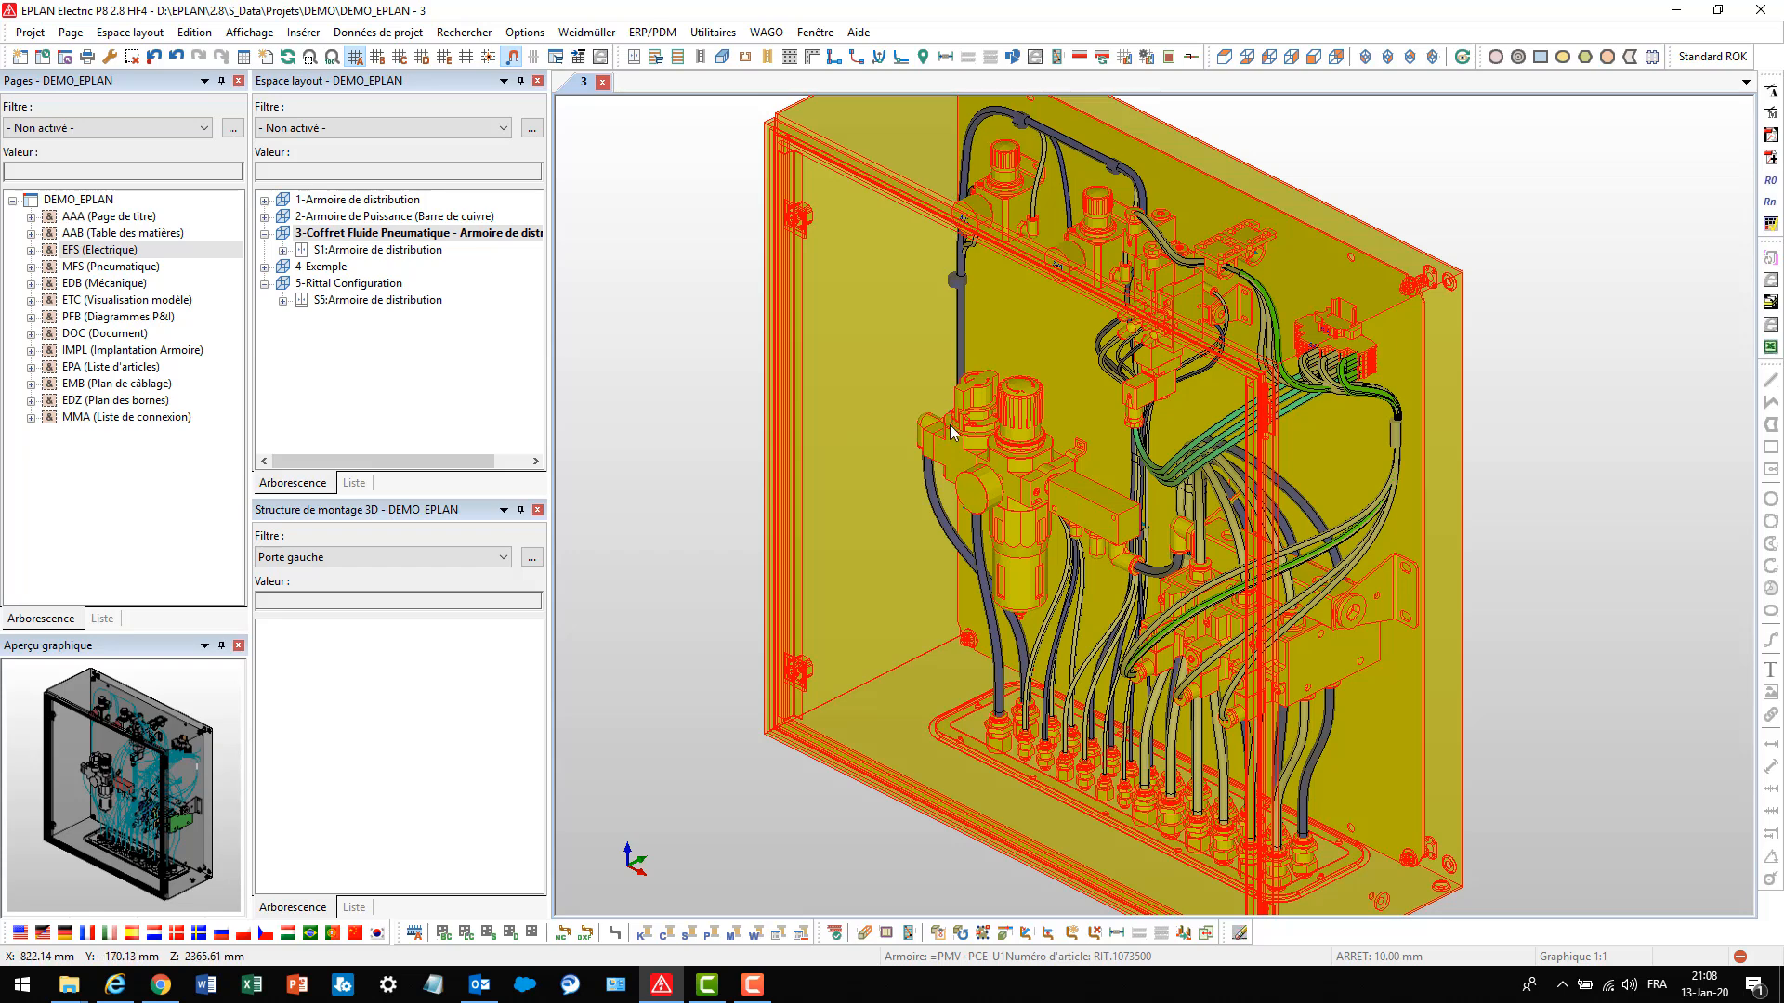
scroll(1002, 625, "down", 3)
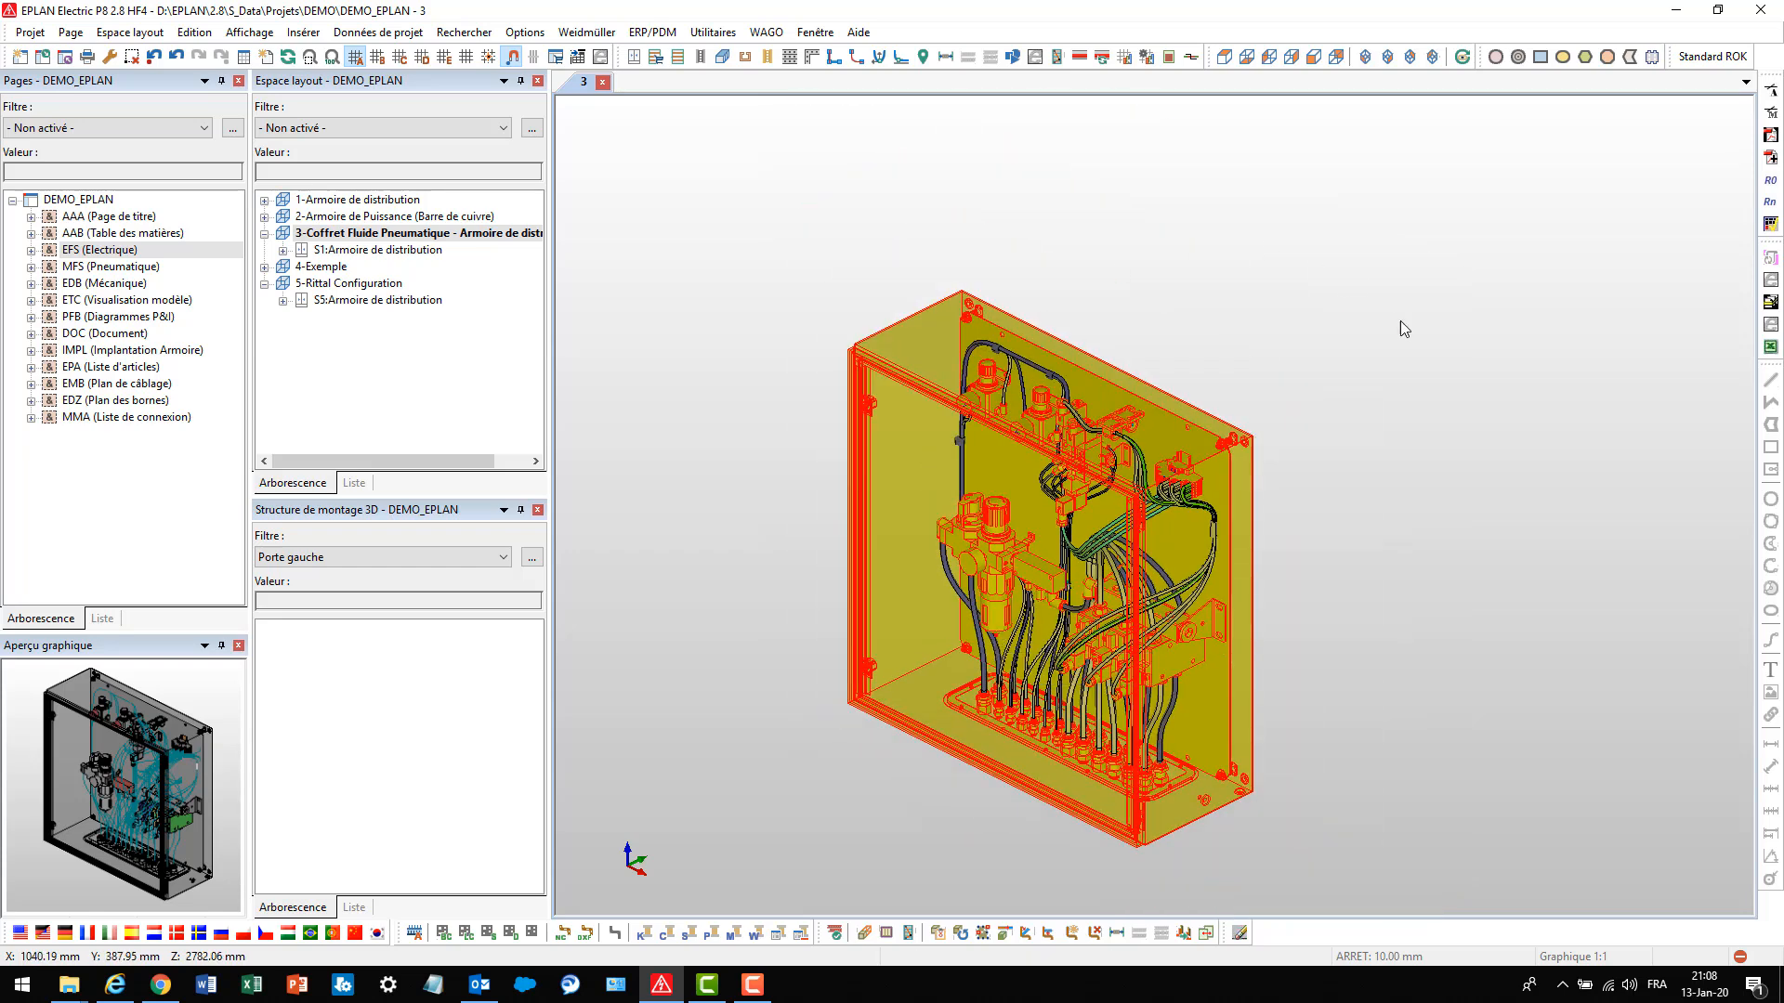
left_click(1416, 369)
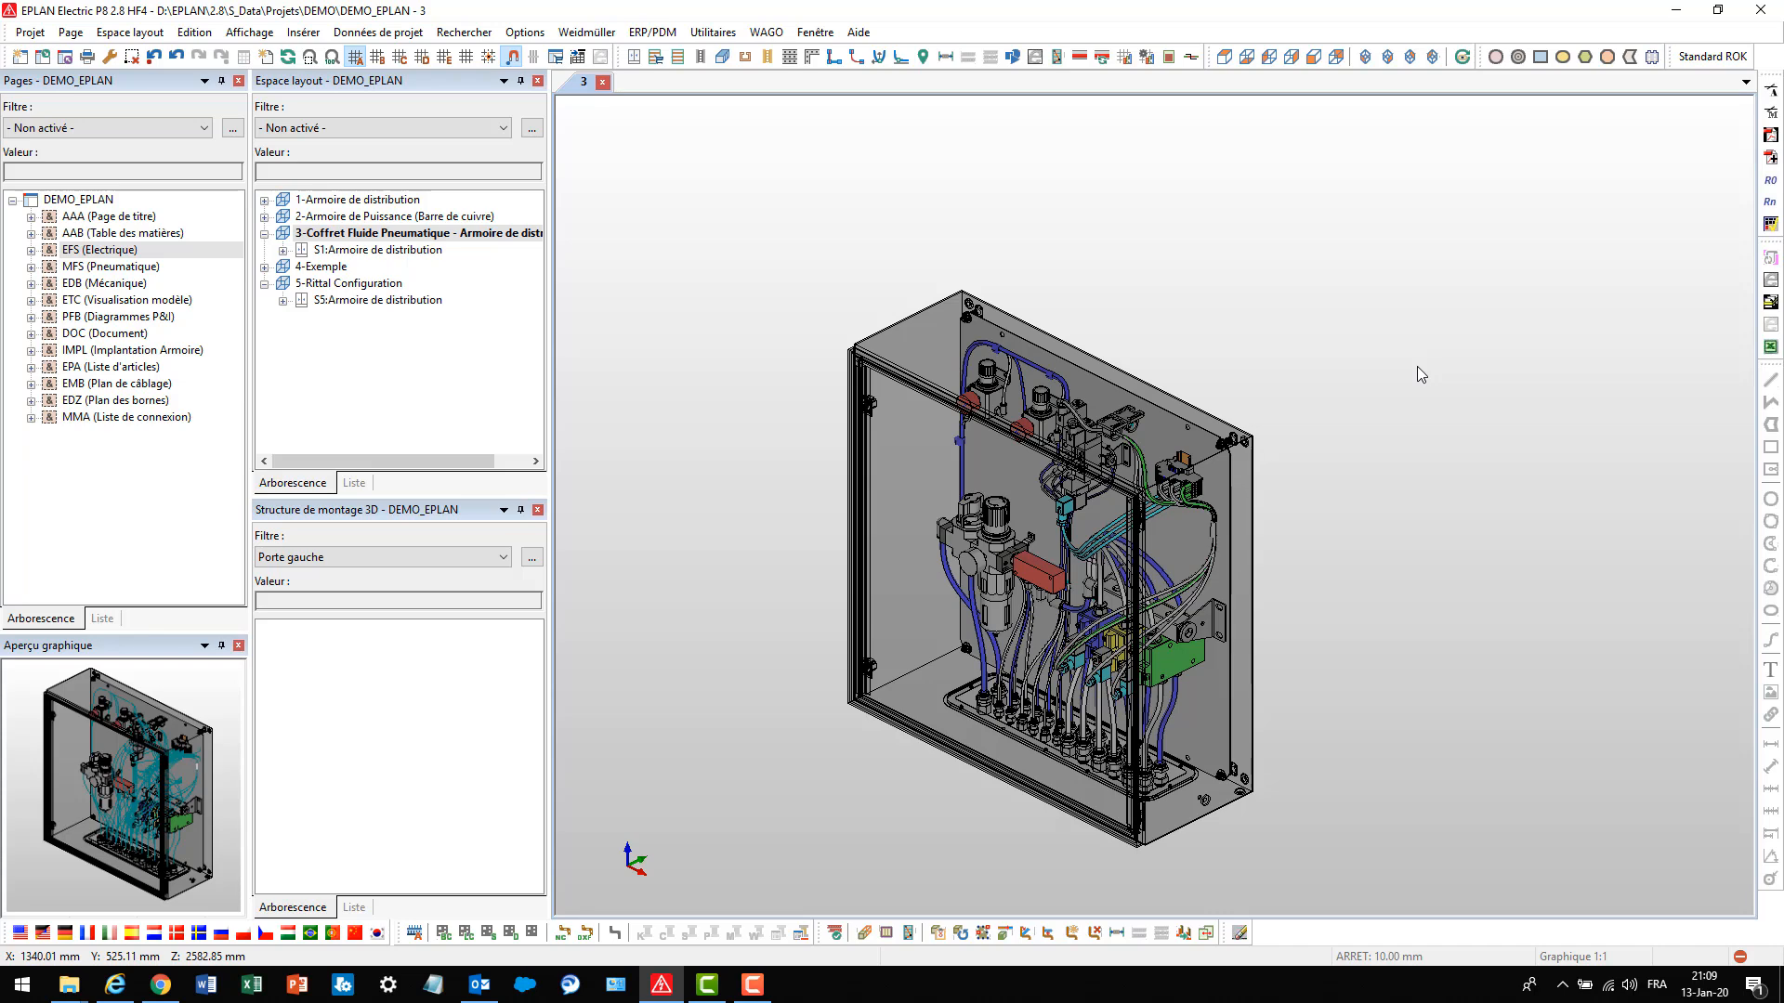
Open layout space 2-Armoire de Puissance (Barre de cuivre) and view its copper busbars
left_click(397, 217)
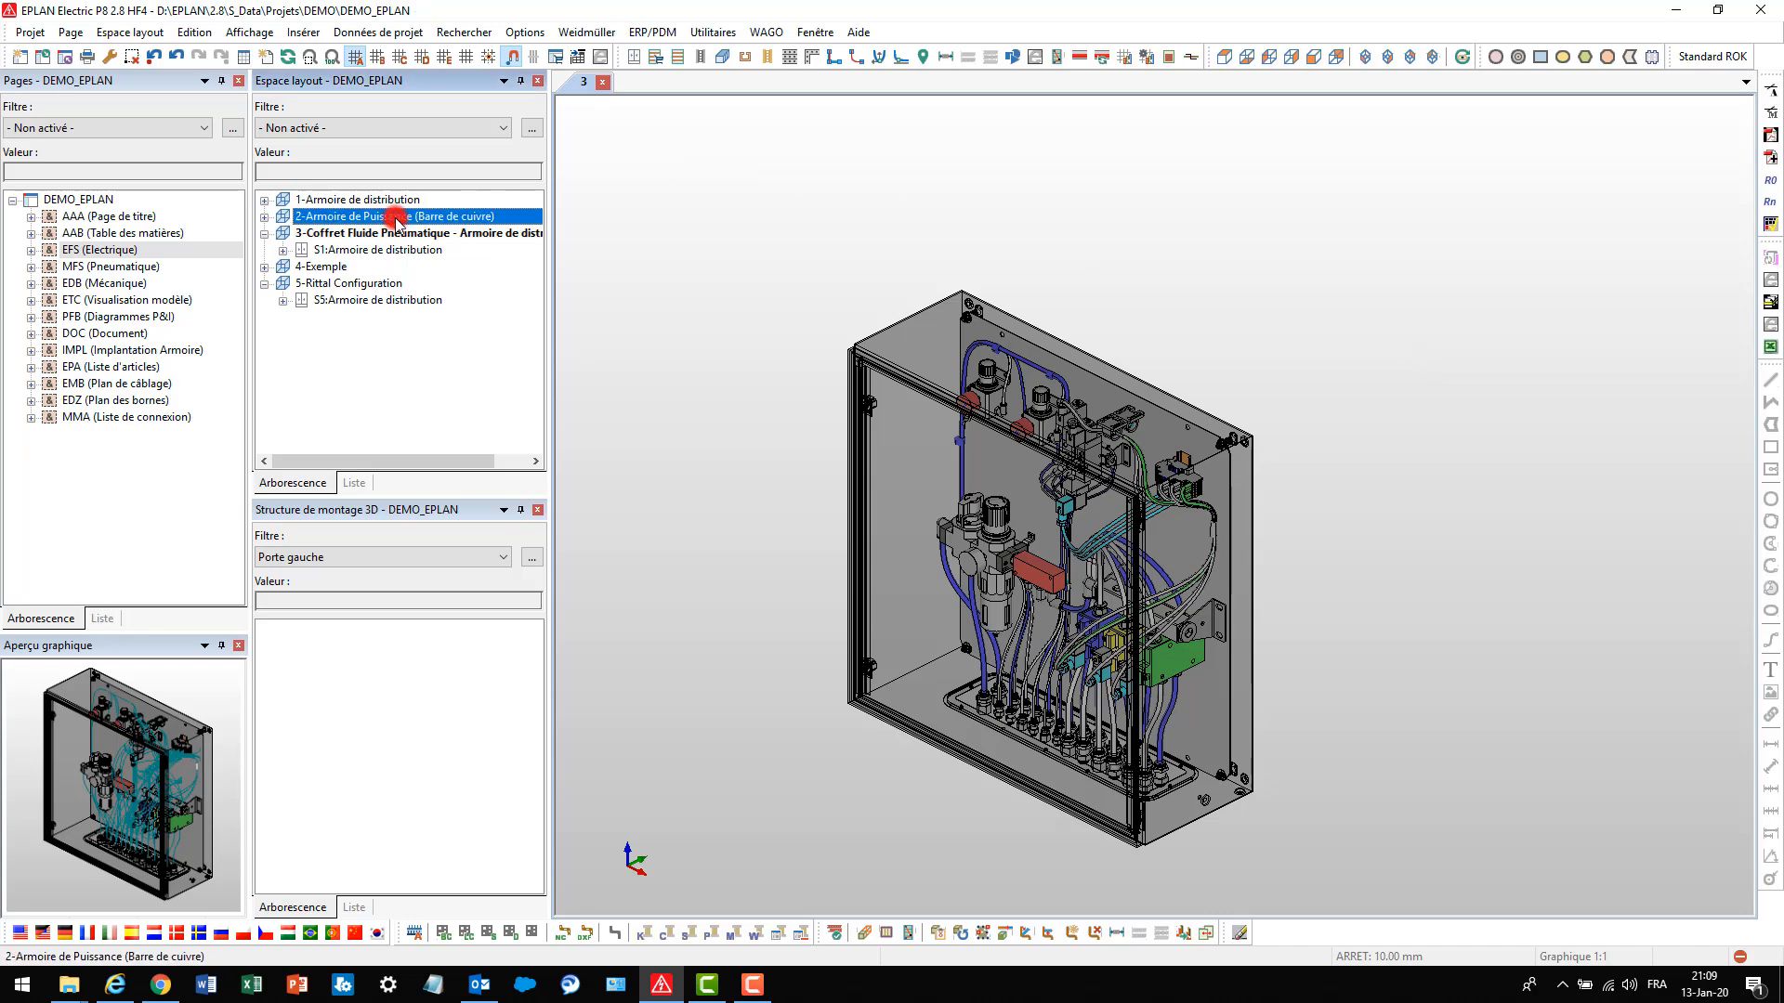
double_click(397, 217)
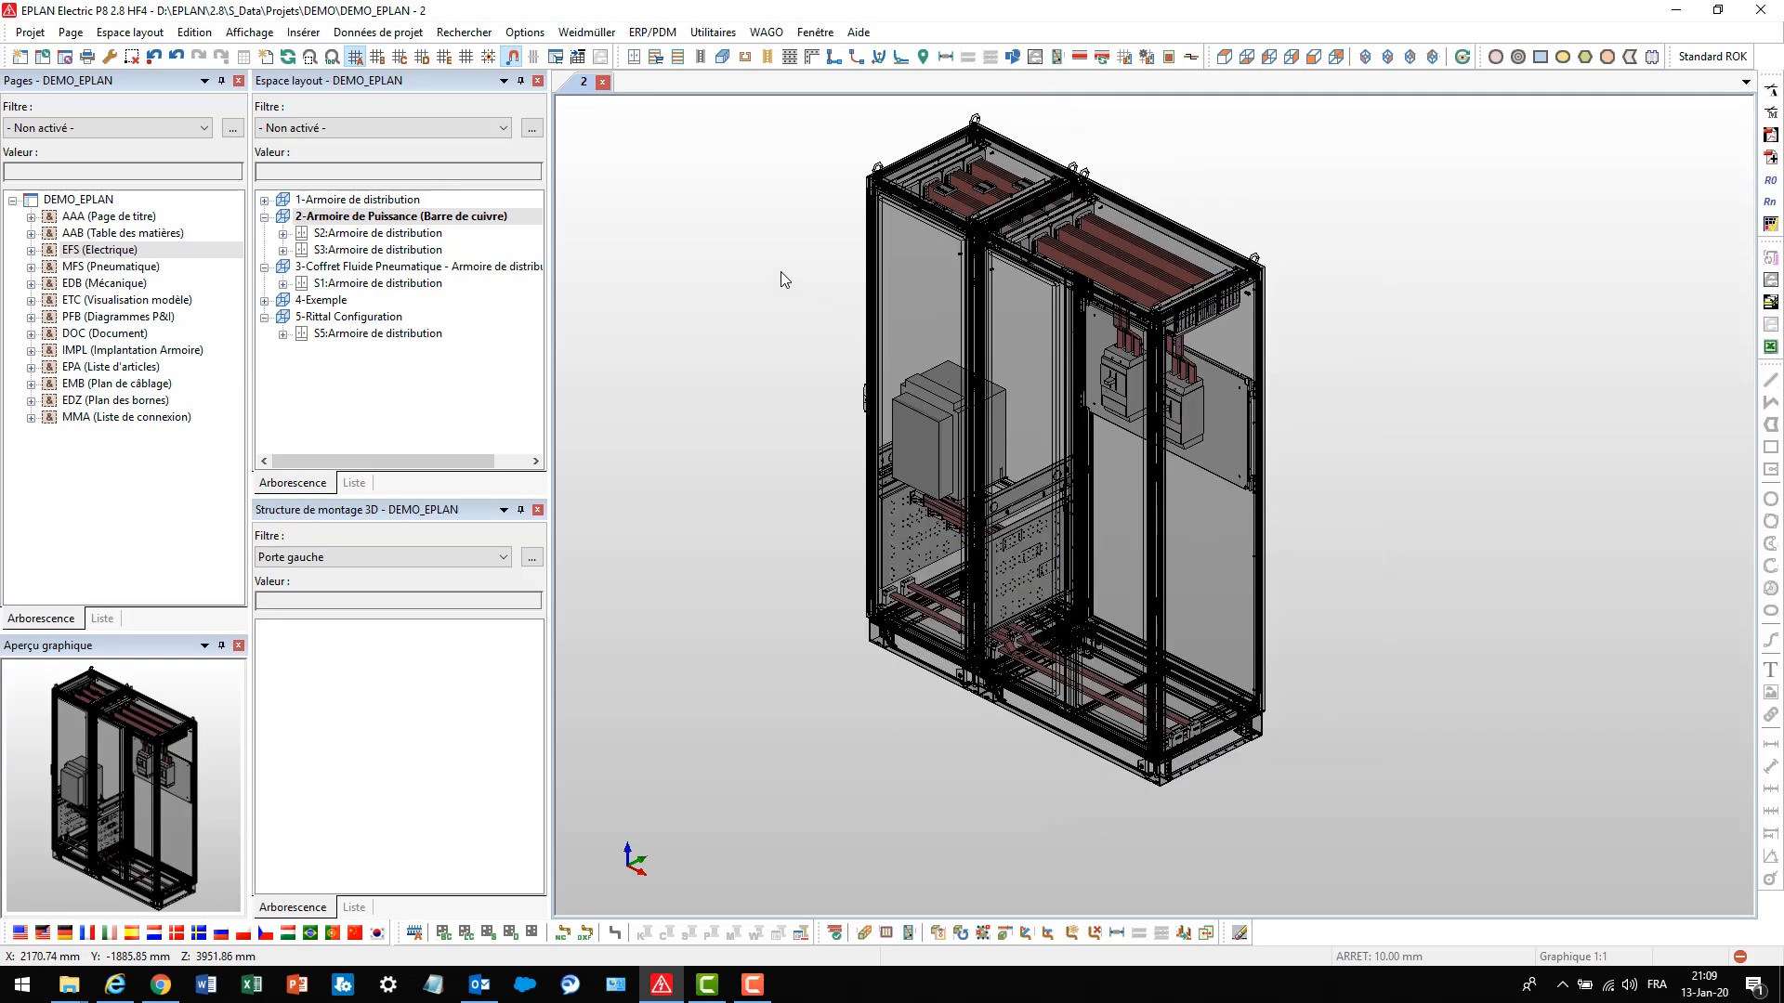
scroll(780, 279, "down", 1)
scroll(780, 279, "up", 1)
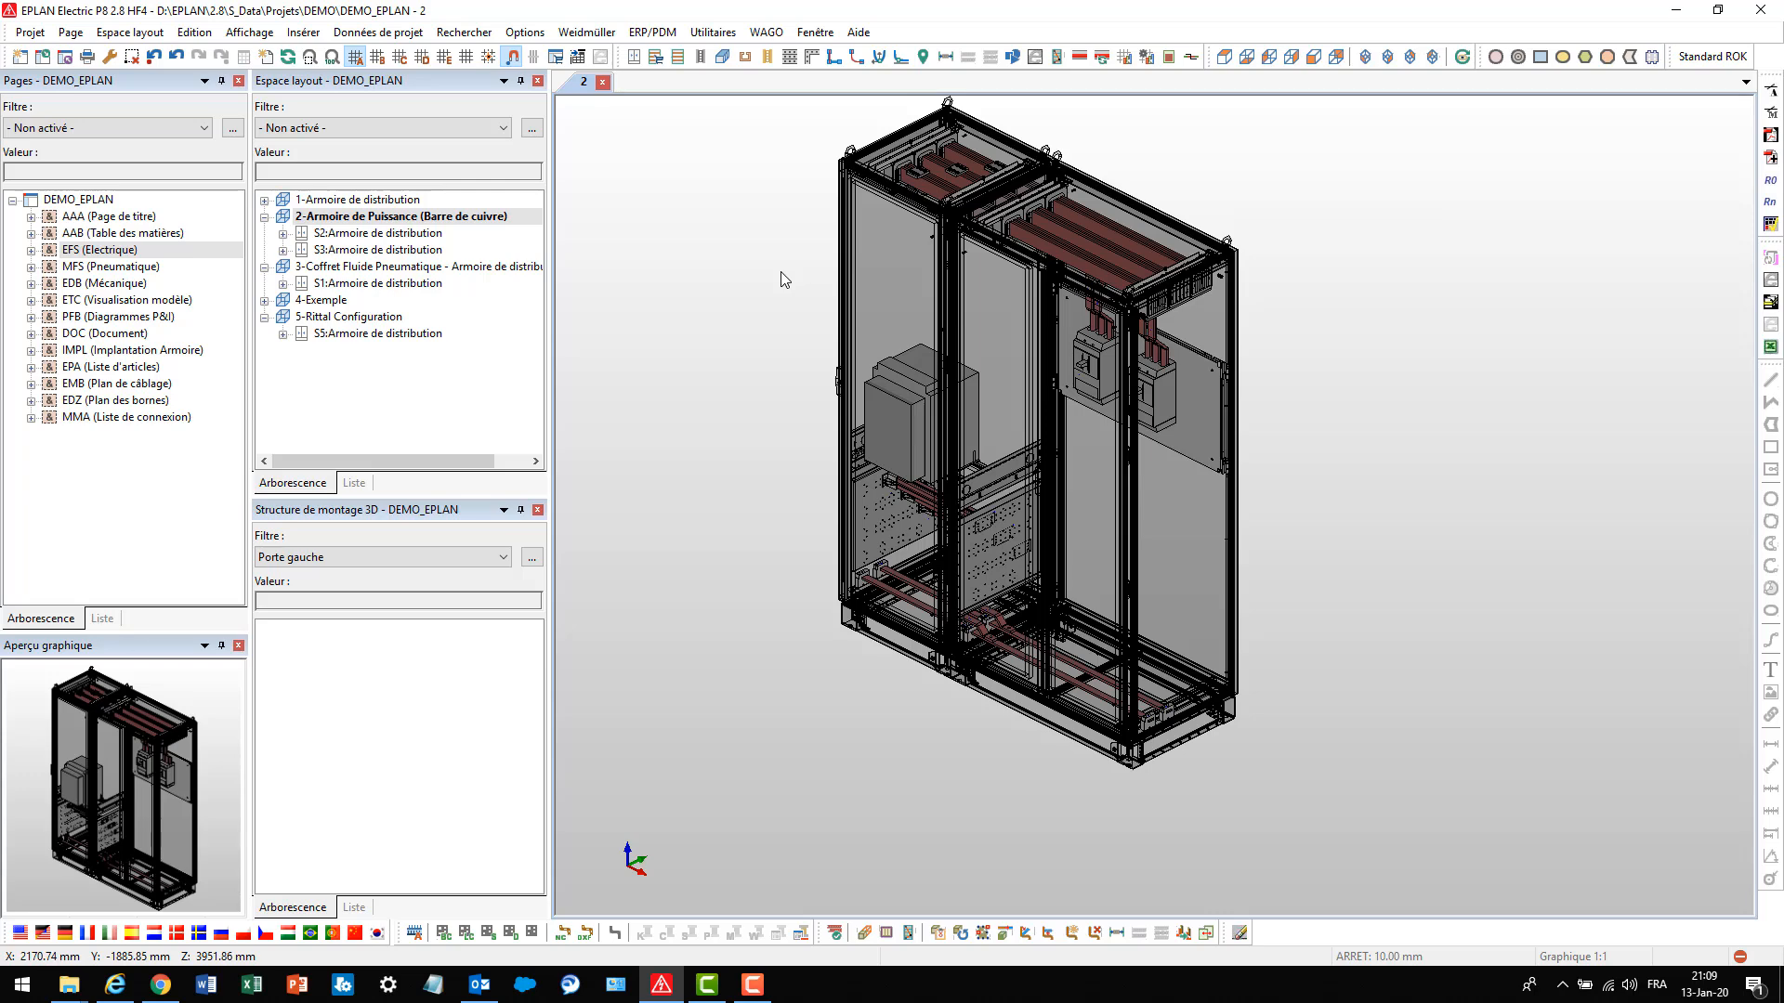
scroll(780, 279, "down", 1)
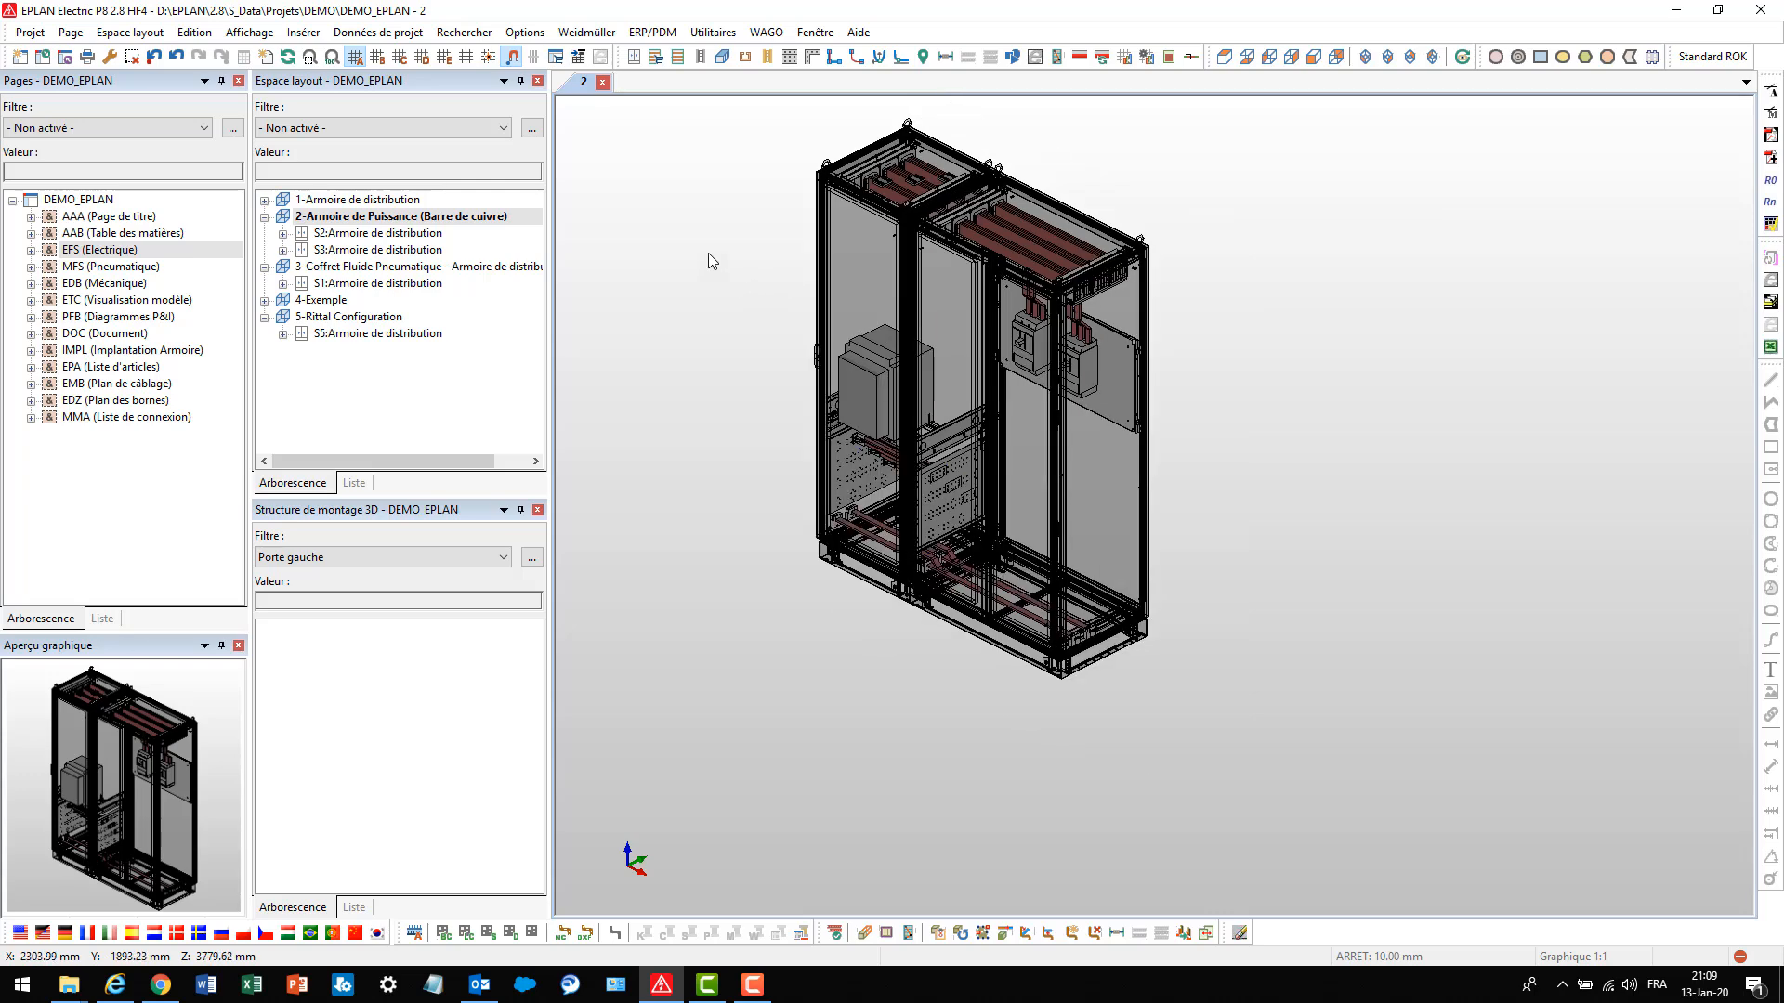
Place a bent busbar RIT.3589005 beside the cabinet with outline Angle_Connection_top.fp1, a 5.00 mm bend radius and horizontal bending
left_click(304, 32)
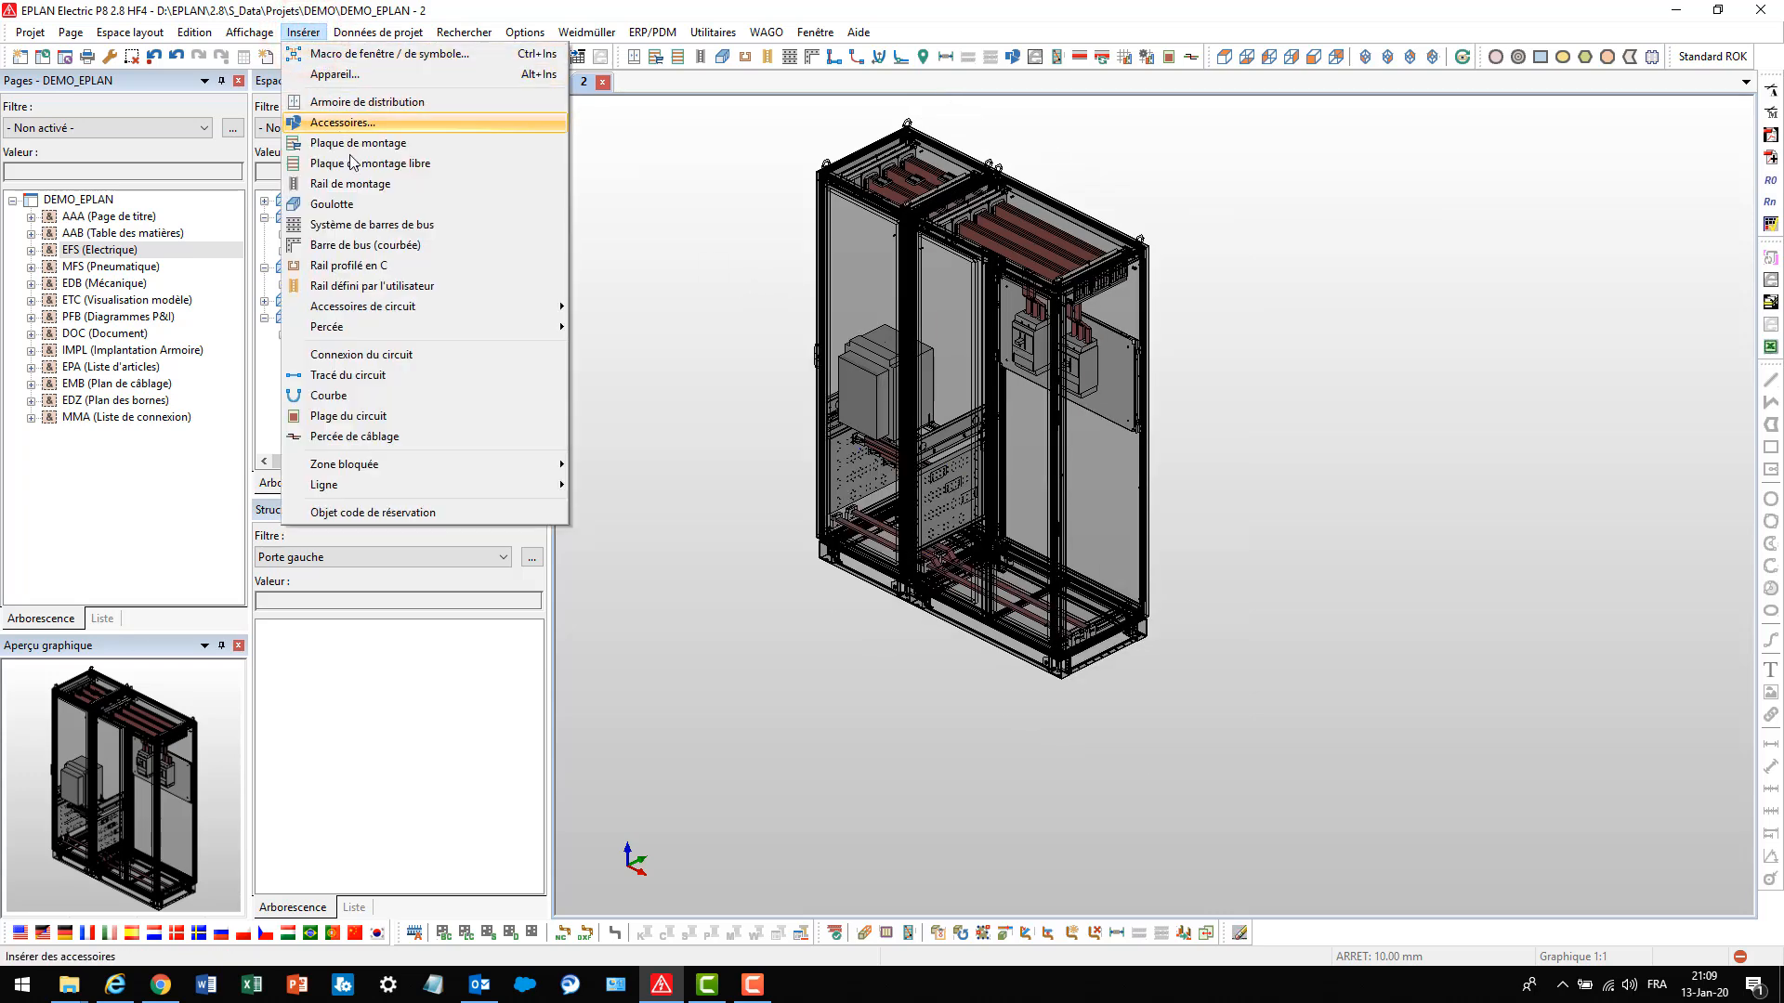
left_click(341, 247)
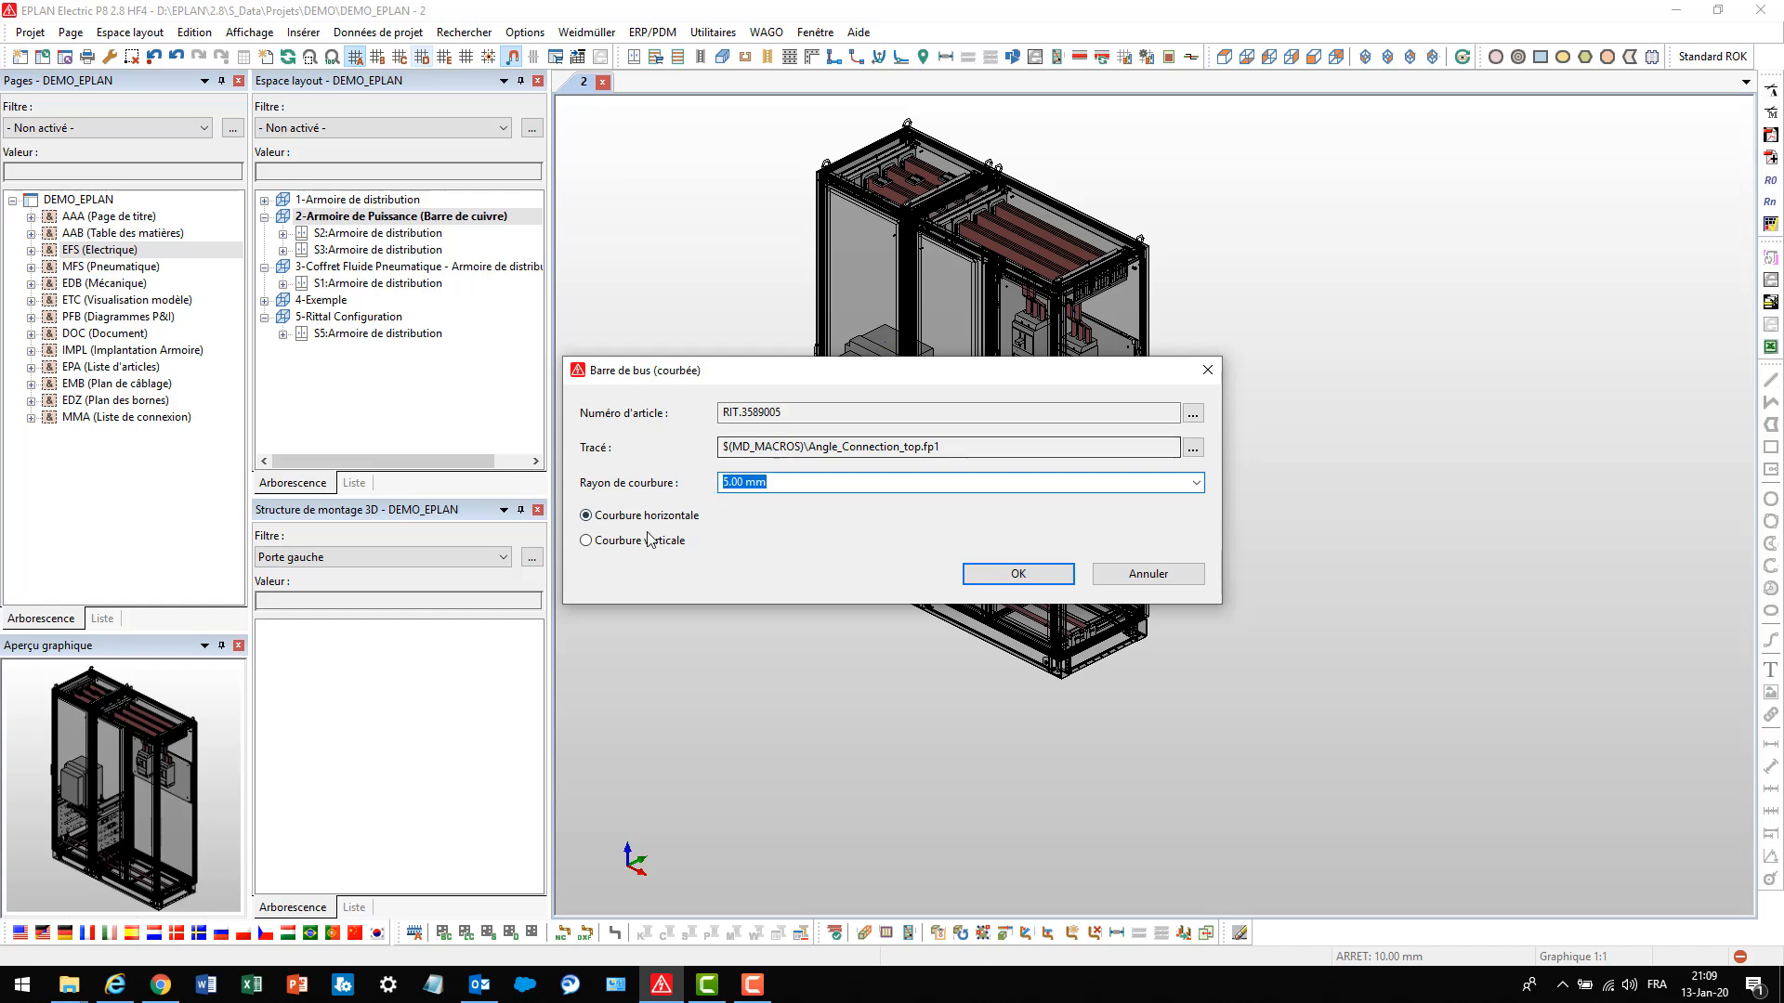
left_click(998, 574)
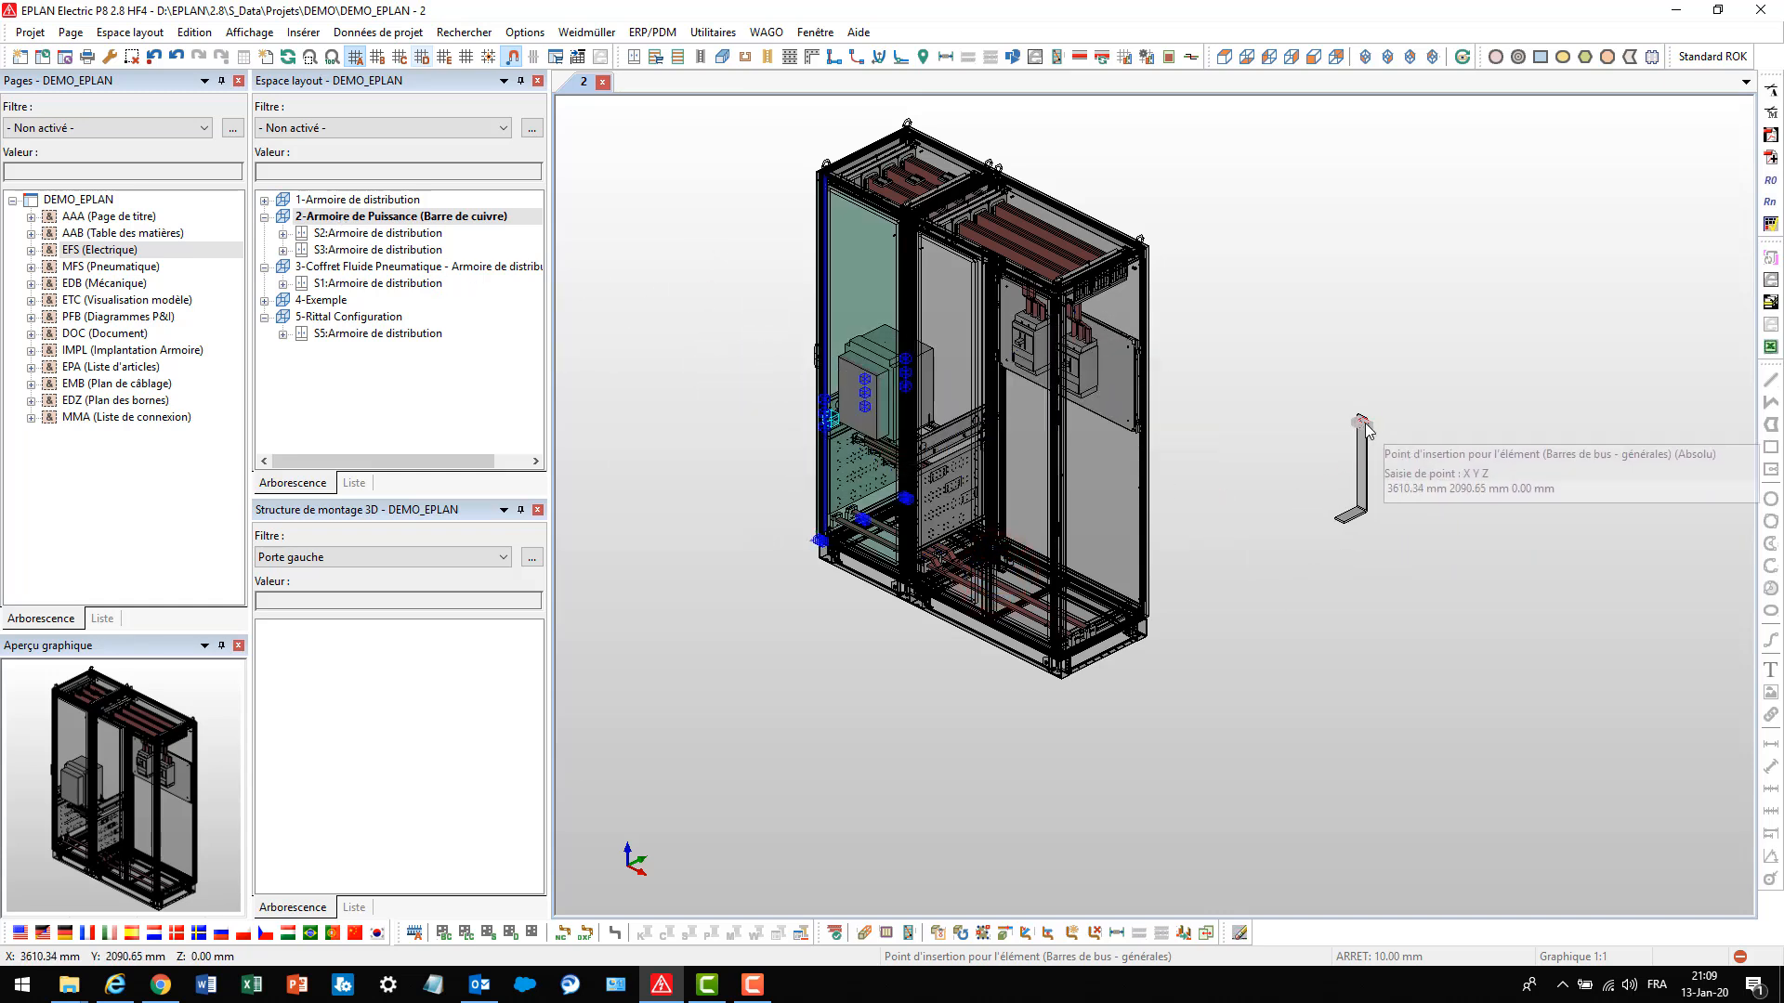
left_click(1364, 420)
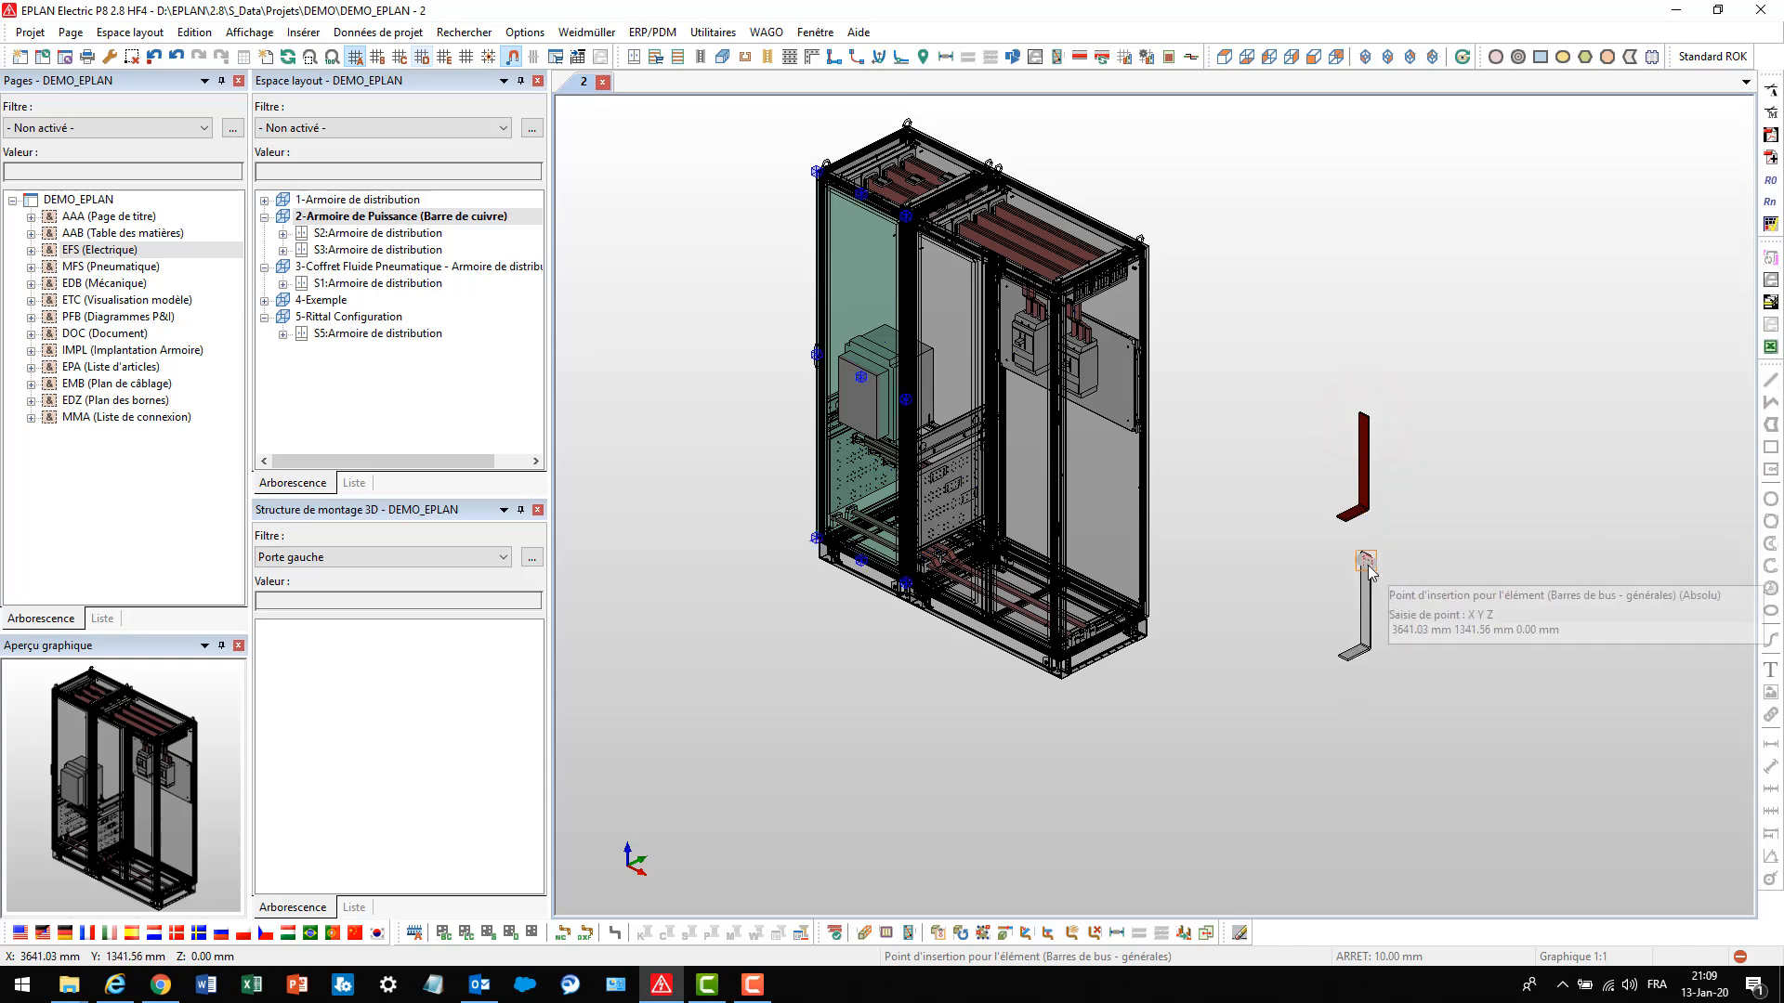
scroll(1356, 536, "up", 3)
scroll(1354, 536, "down", 1)
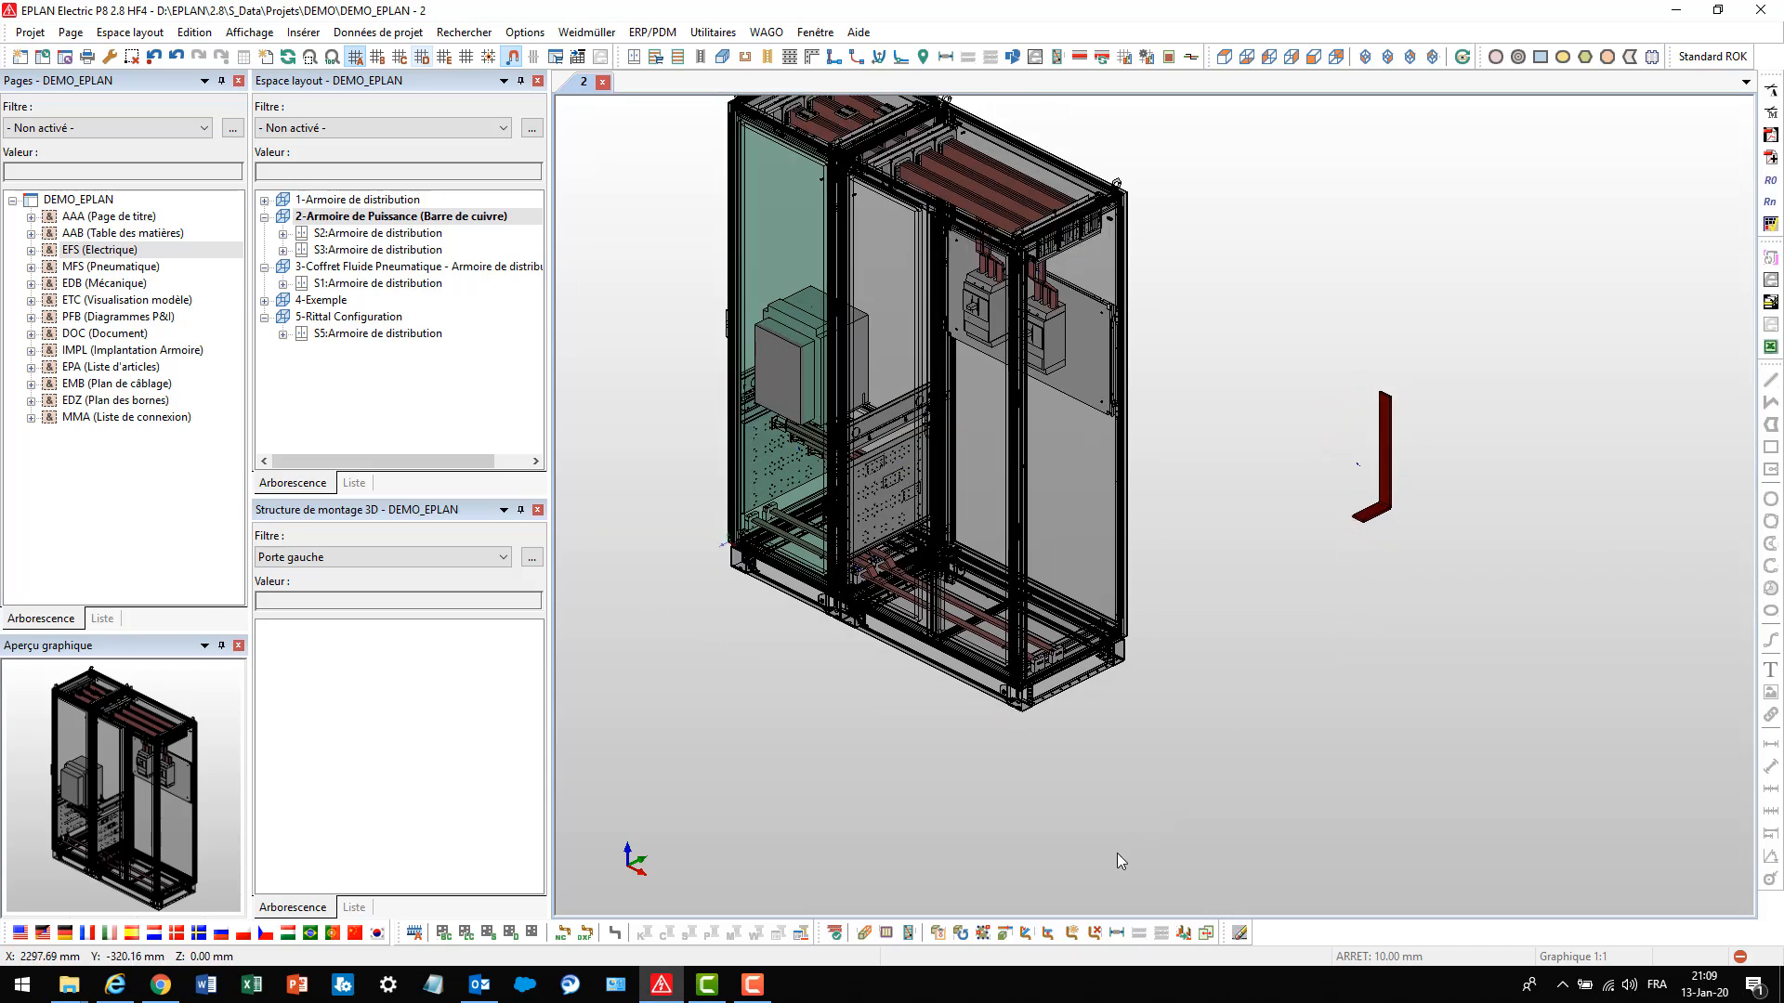
Lengthen the upper leg and the lower leg of the bent busbar beside the cabinet
left_click(1003, 932)
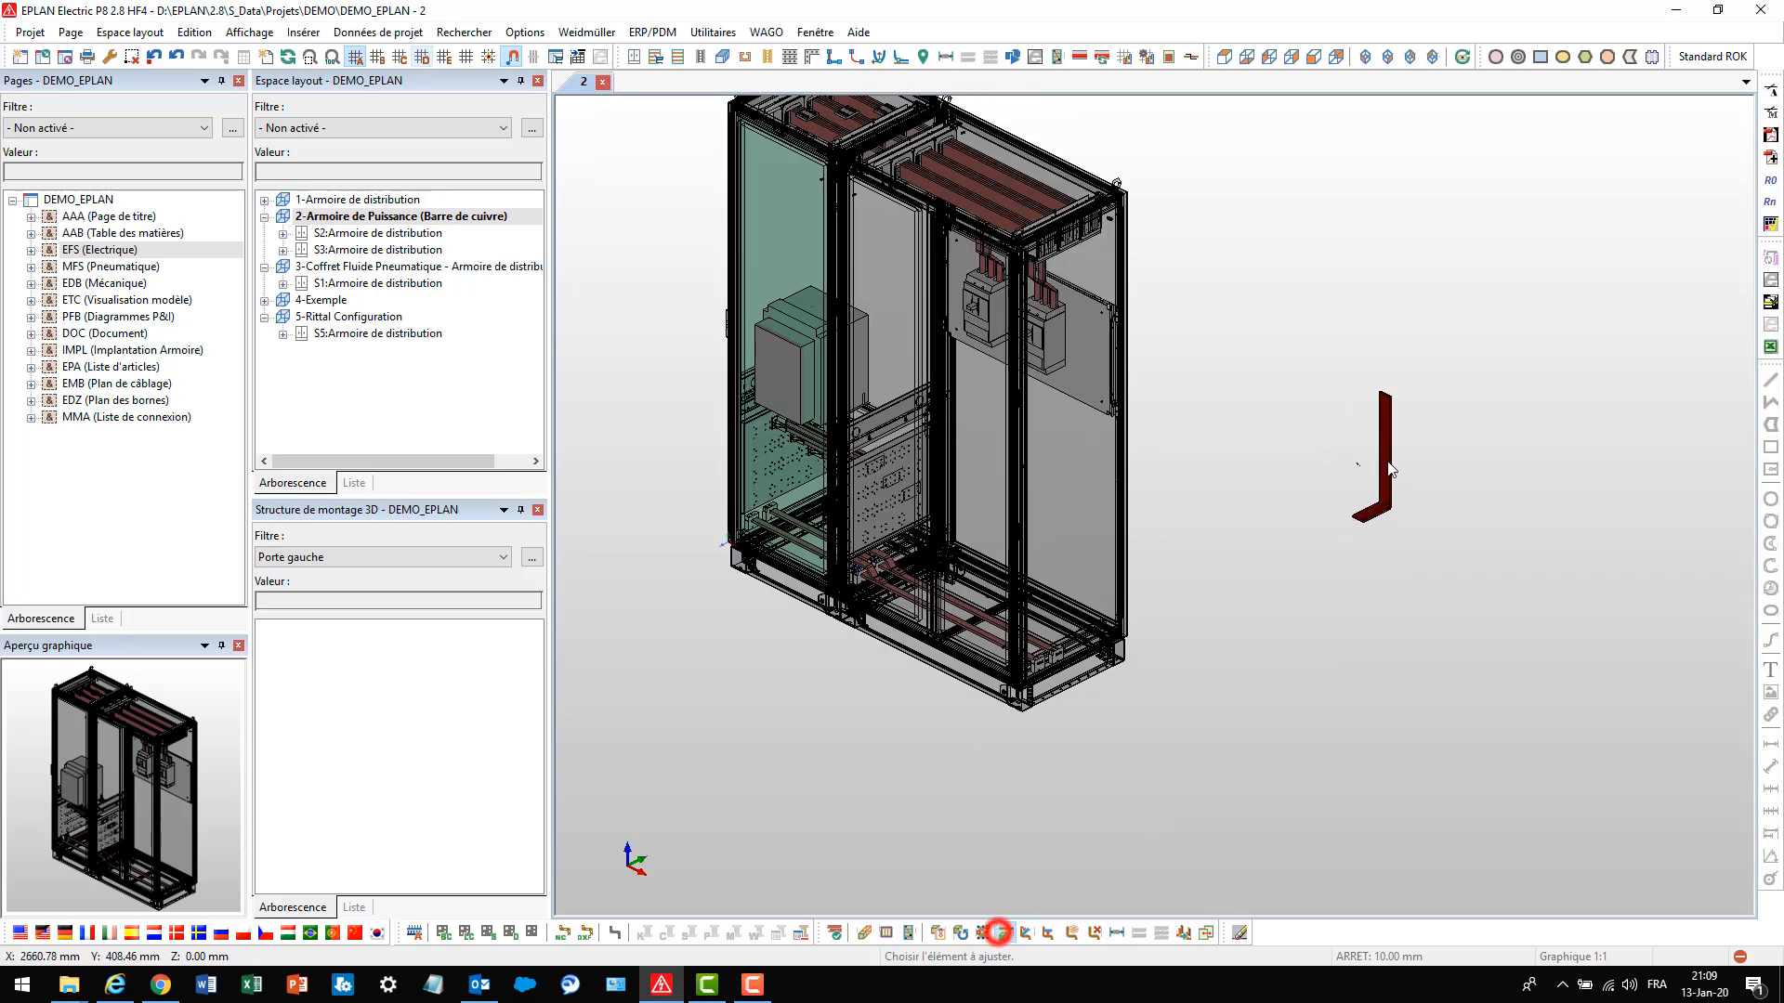
left_click(1387, 400)
left_click(1389, 397)
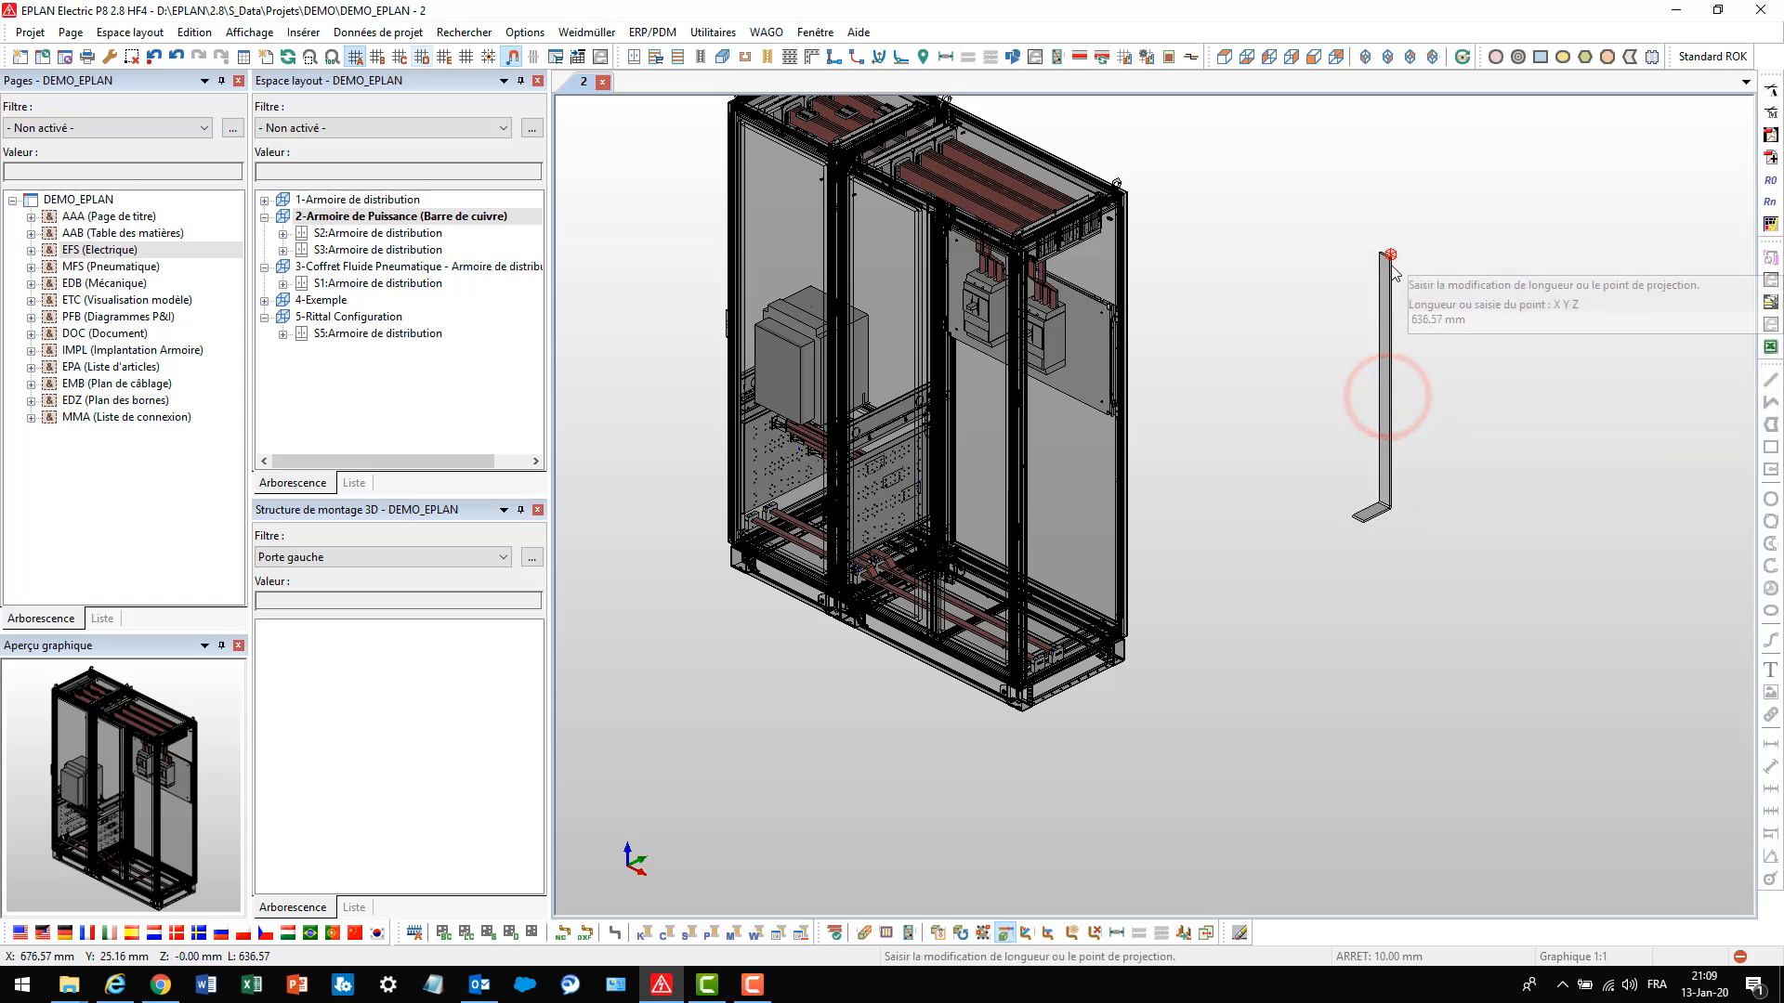
left_click(1387, 318)
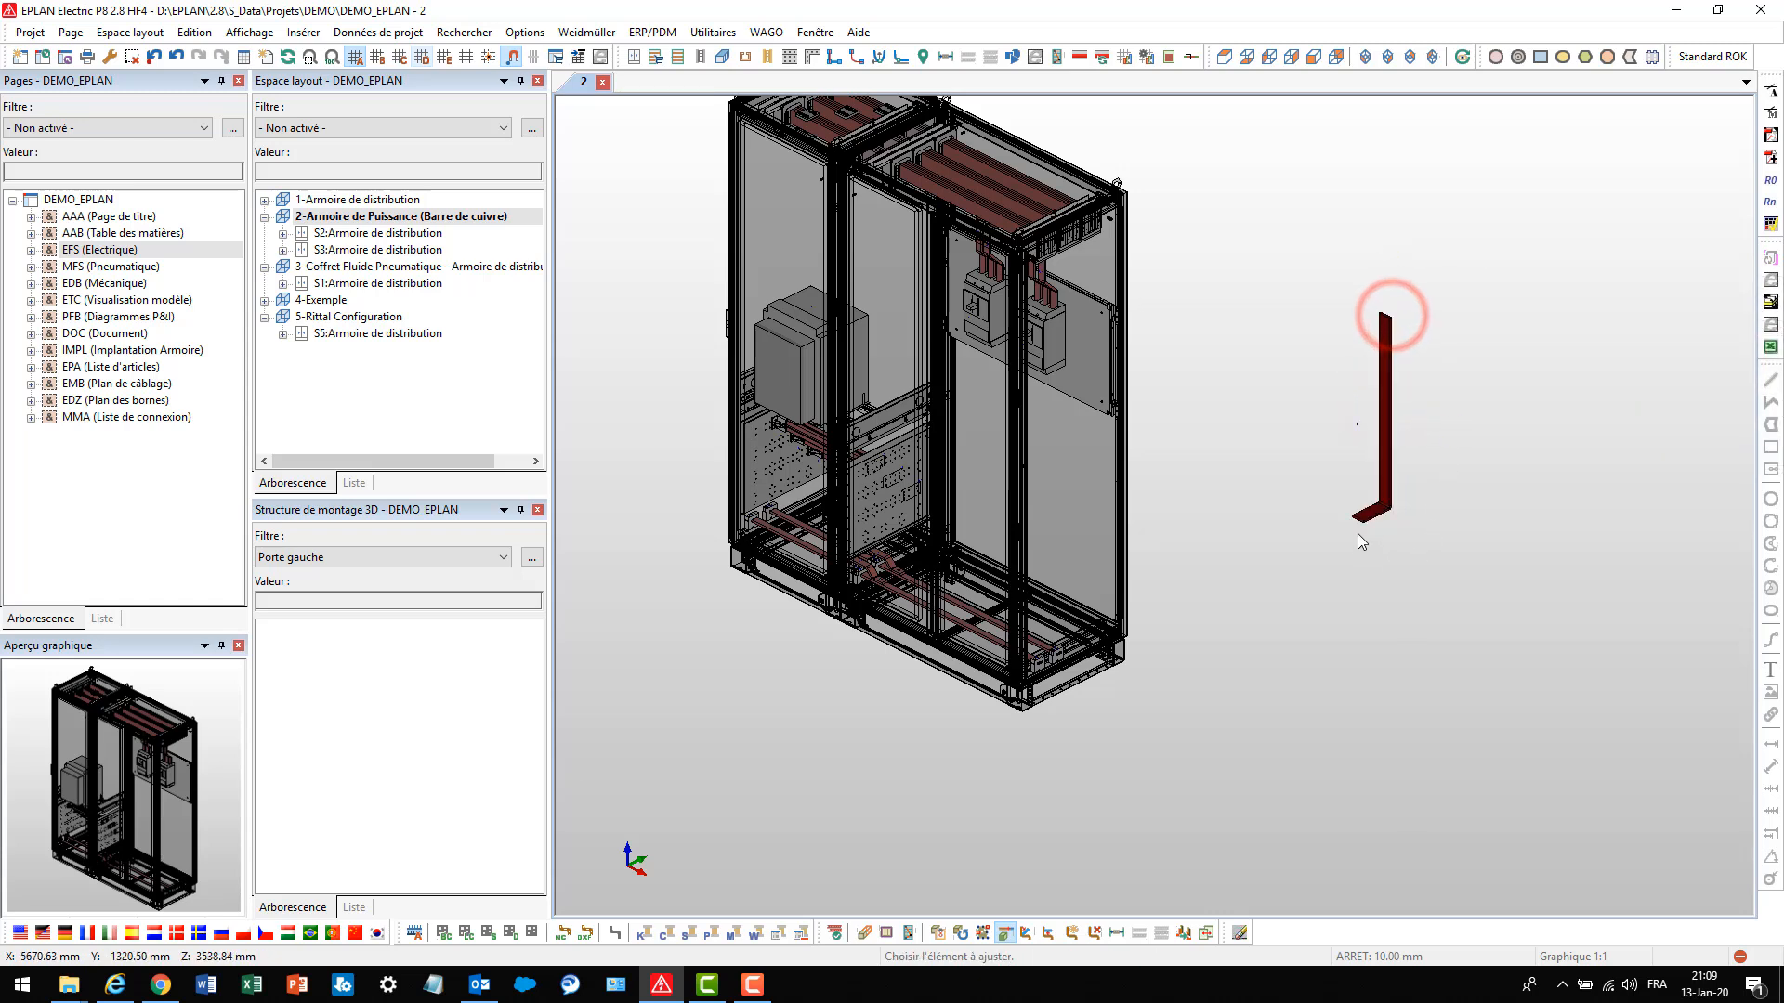
left_click(1368, 529)
left_click(1364, 521)
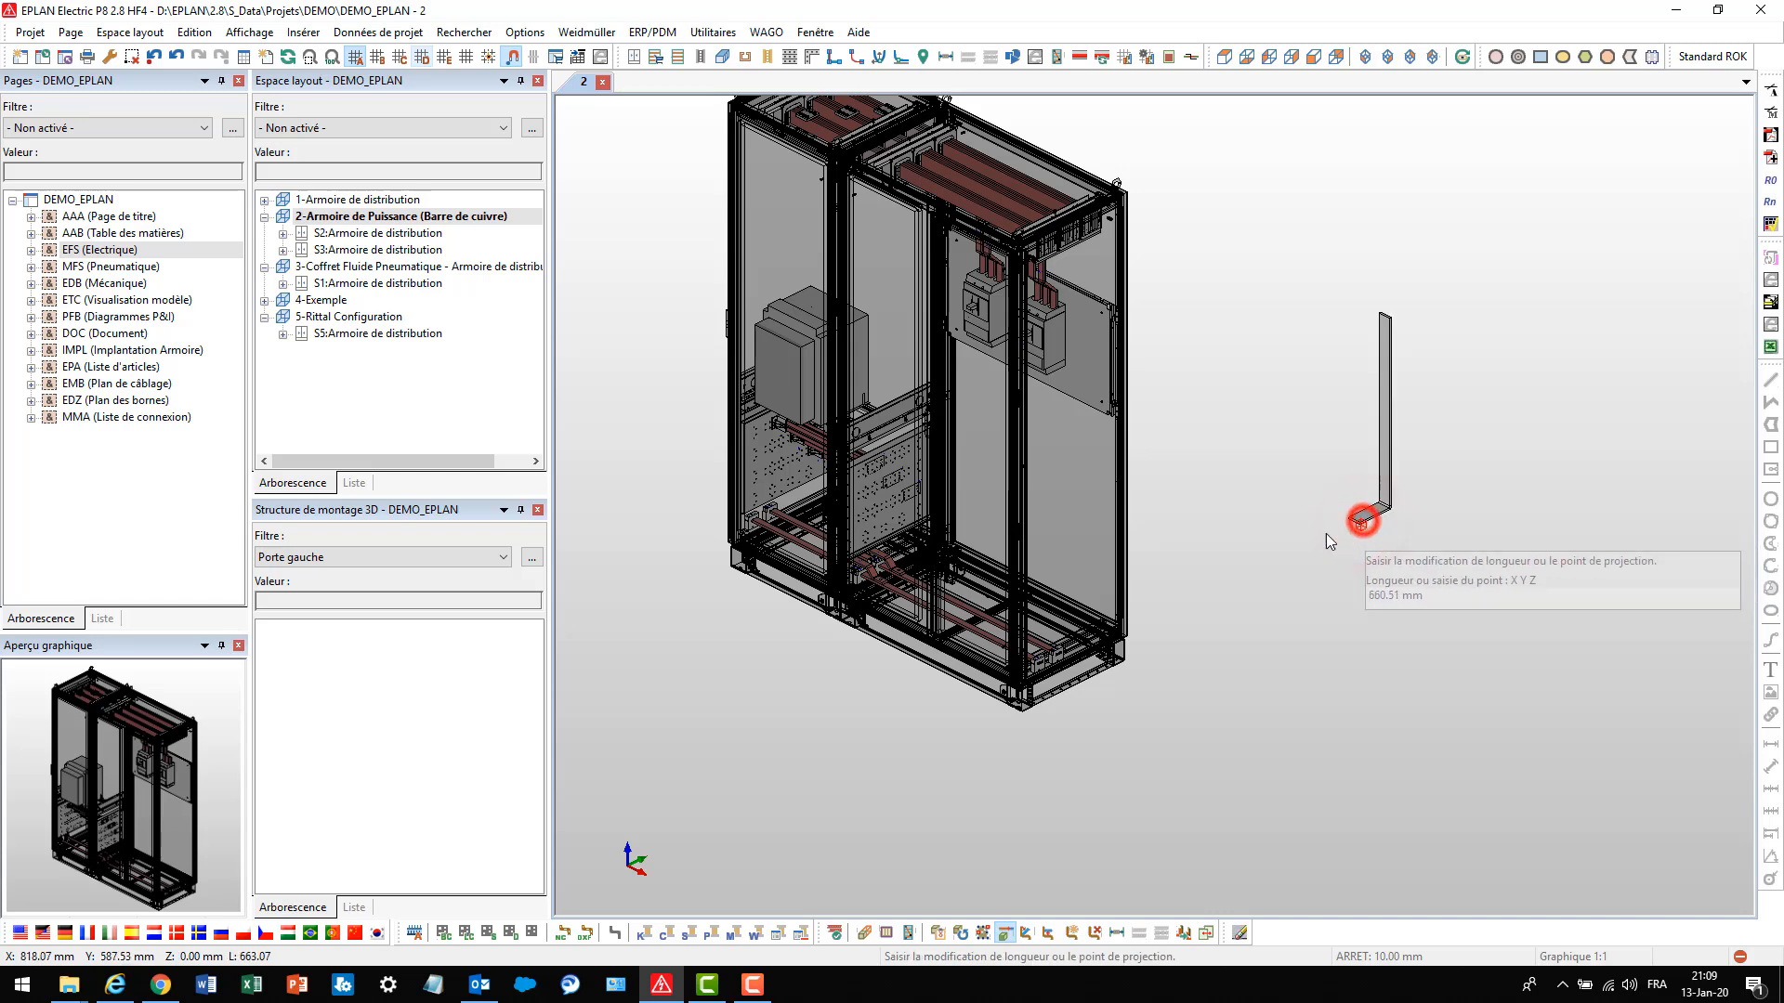
left_click(1286, 549)
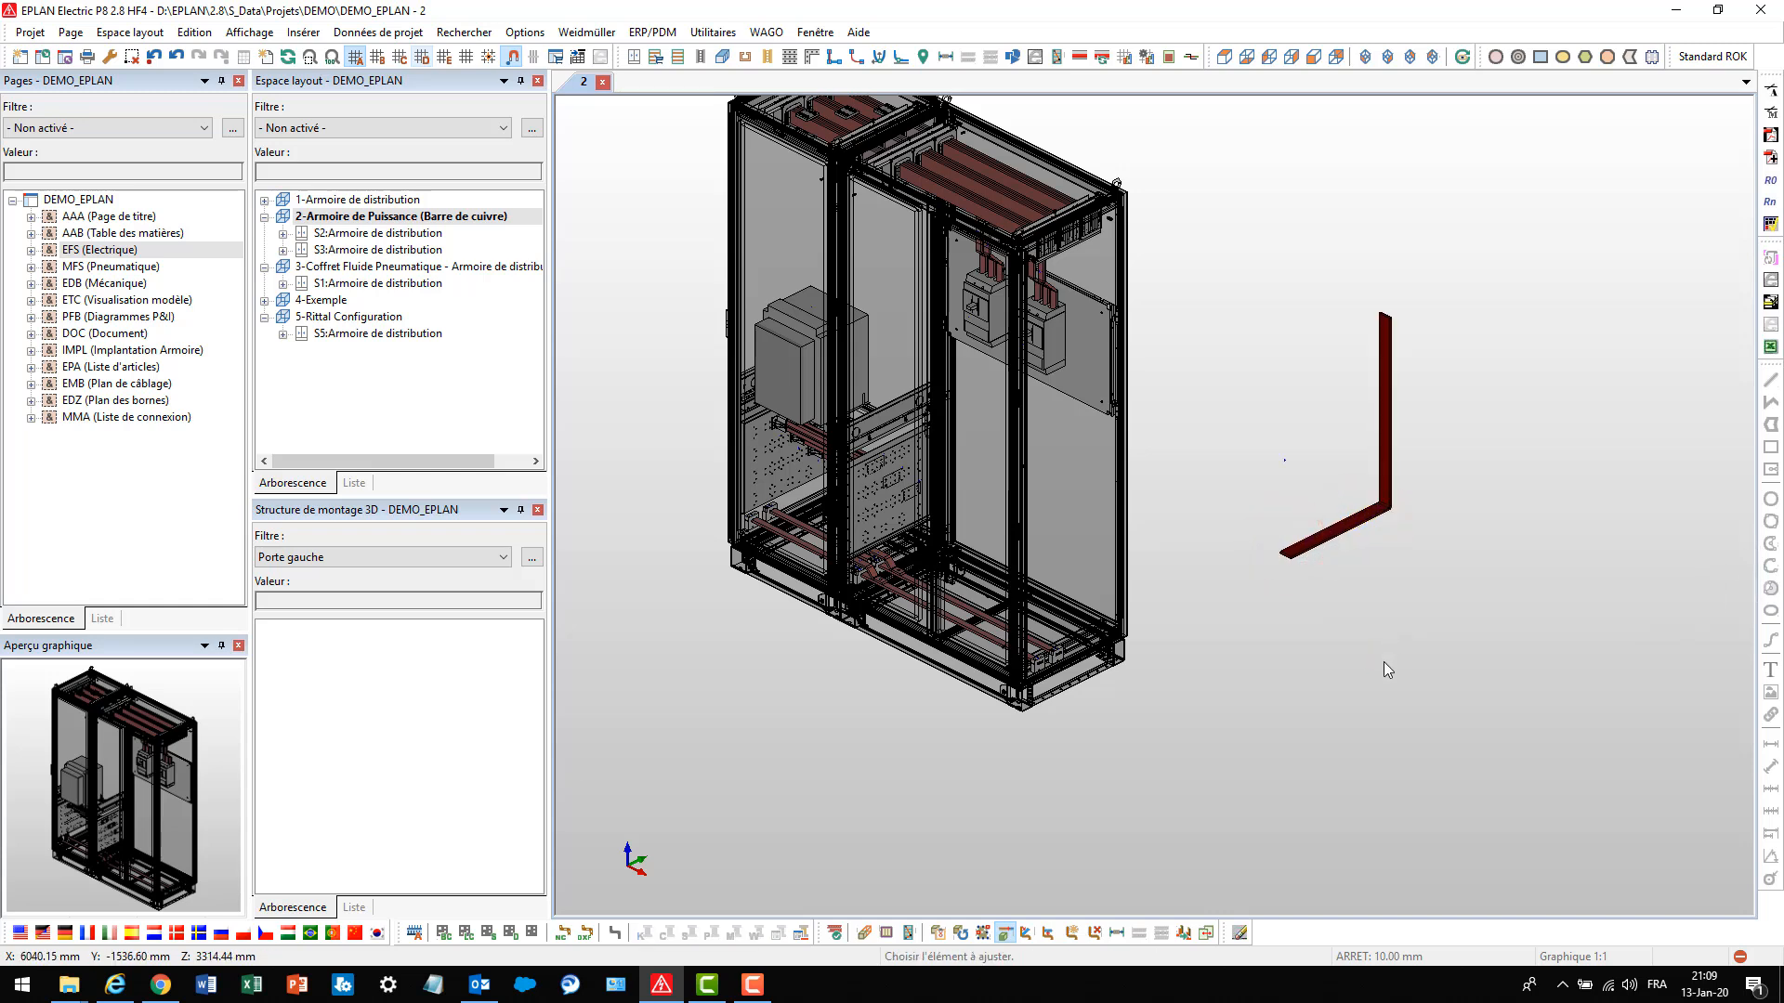
left_click(1028, 935)
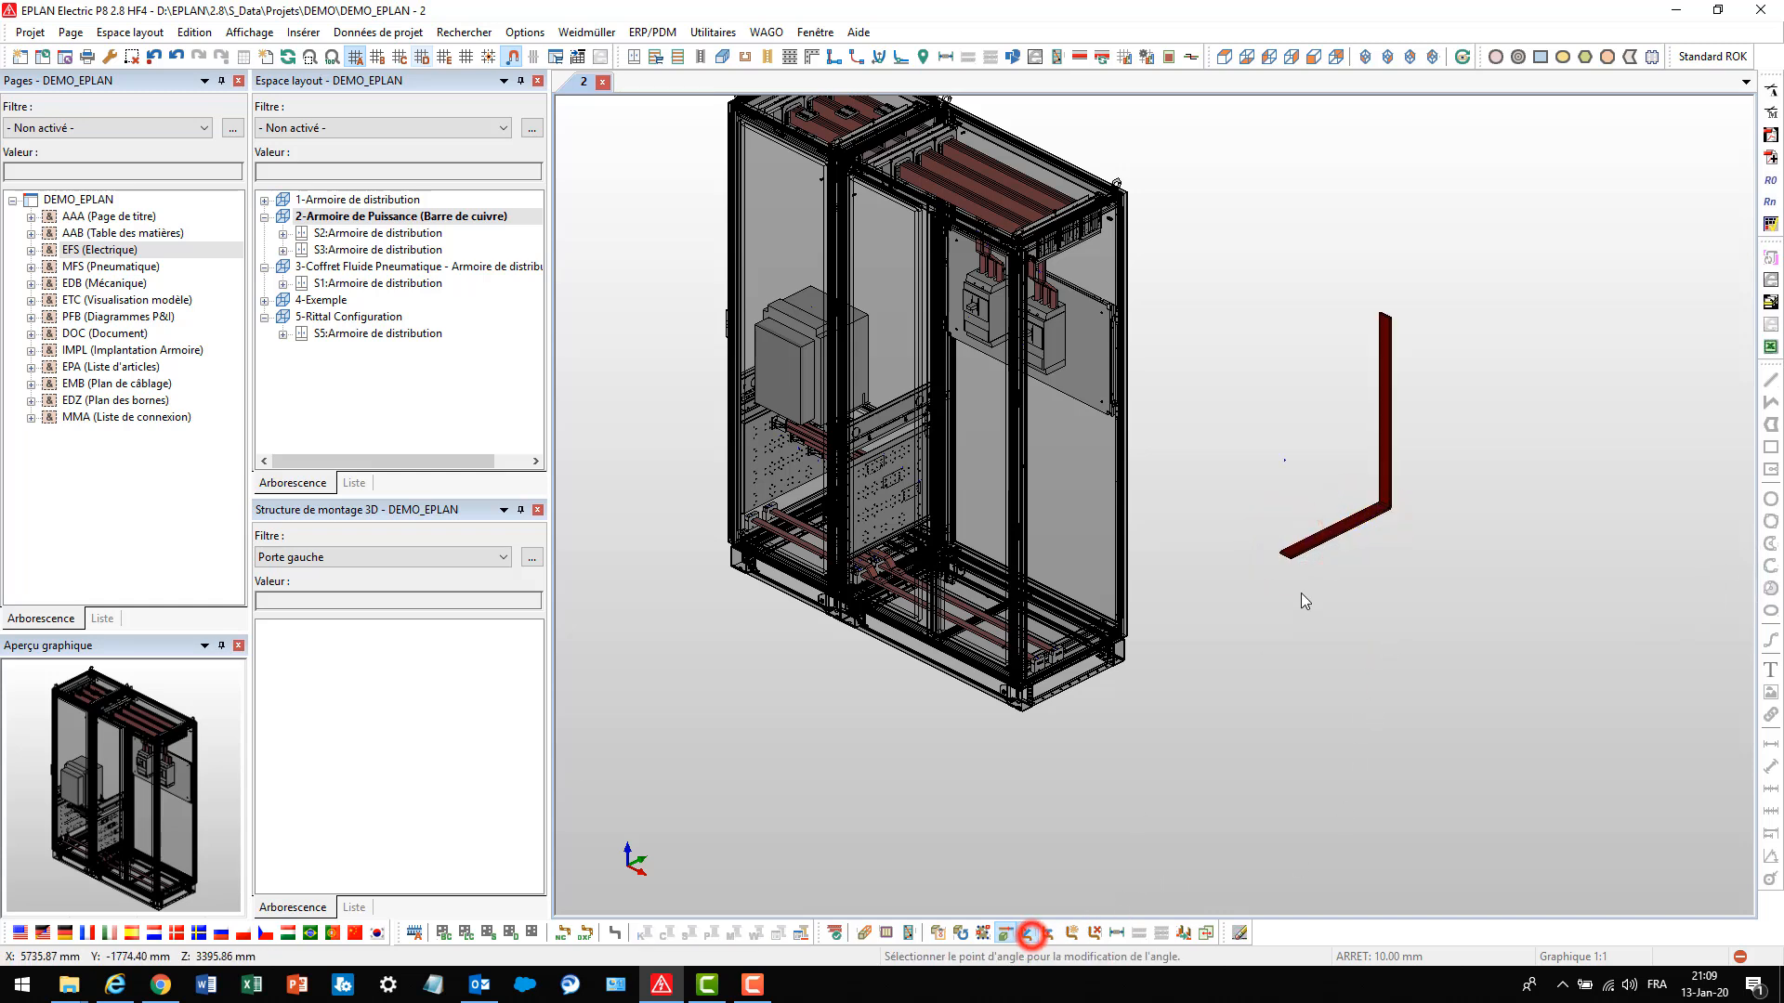
left_click(1290, 556)
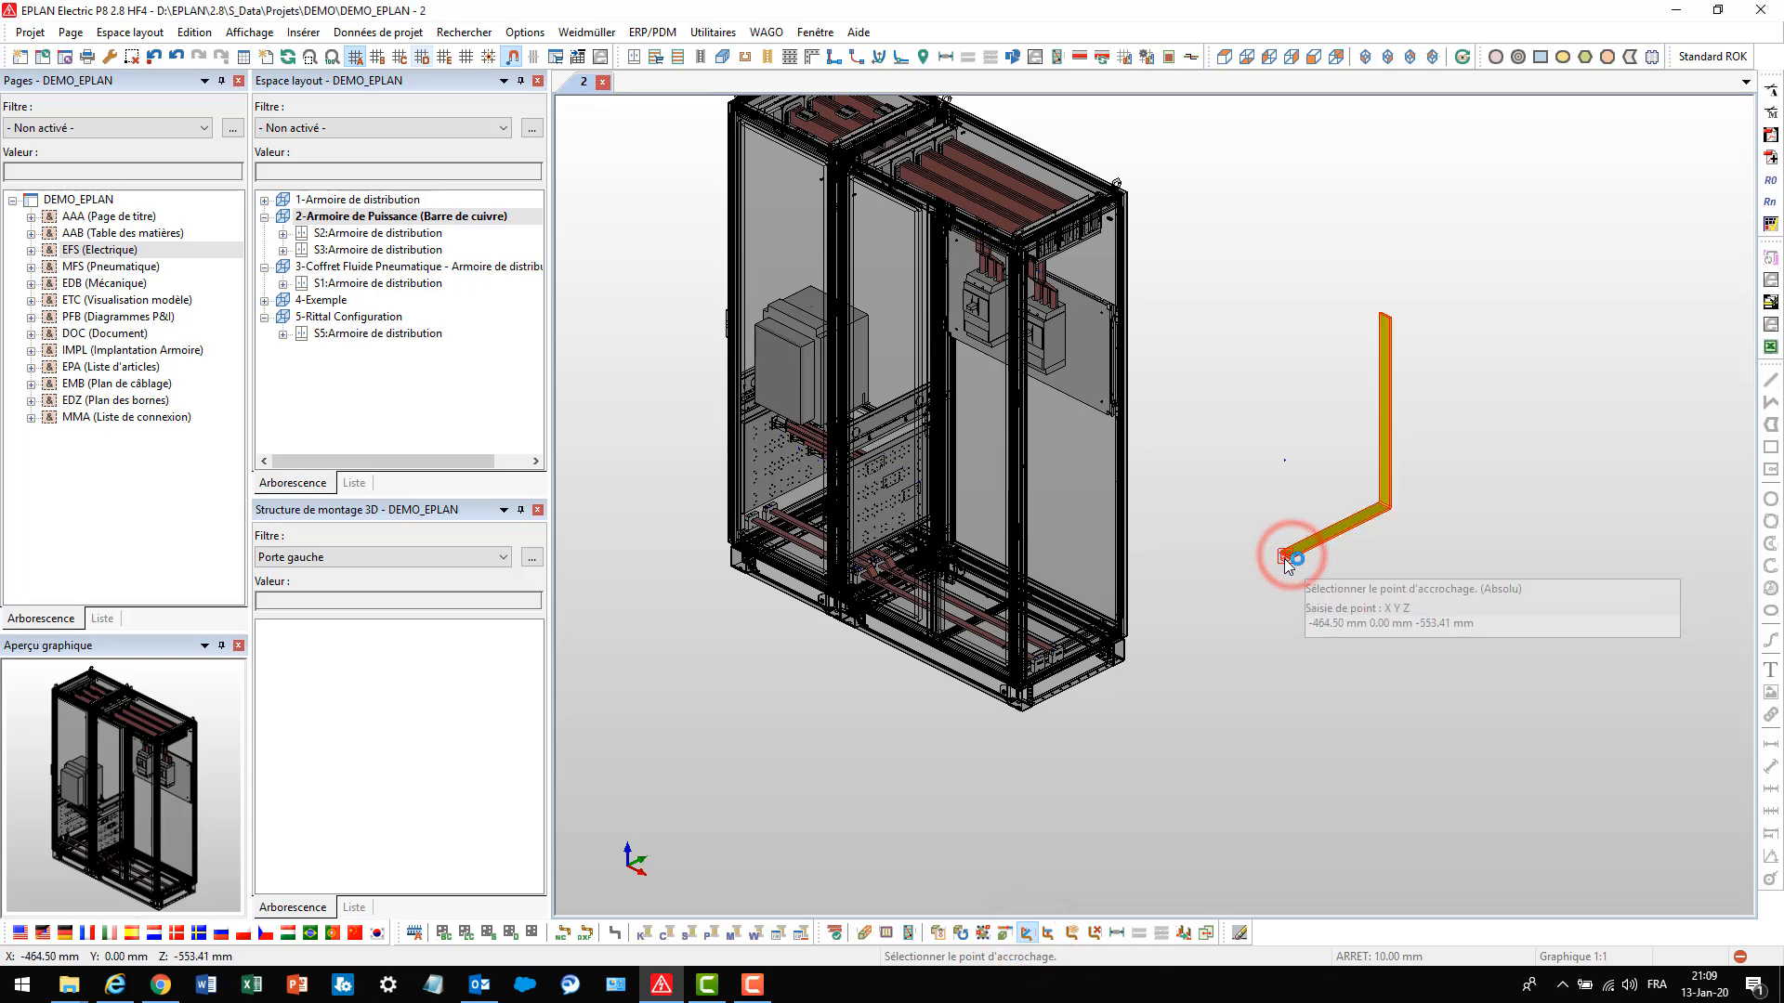
left_click(1283, 557)
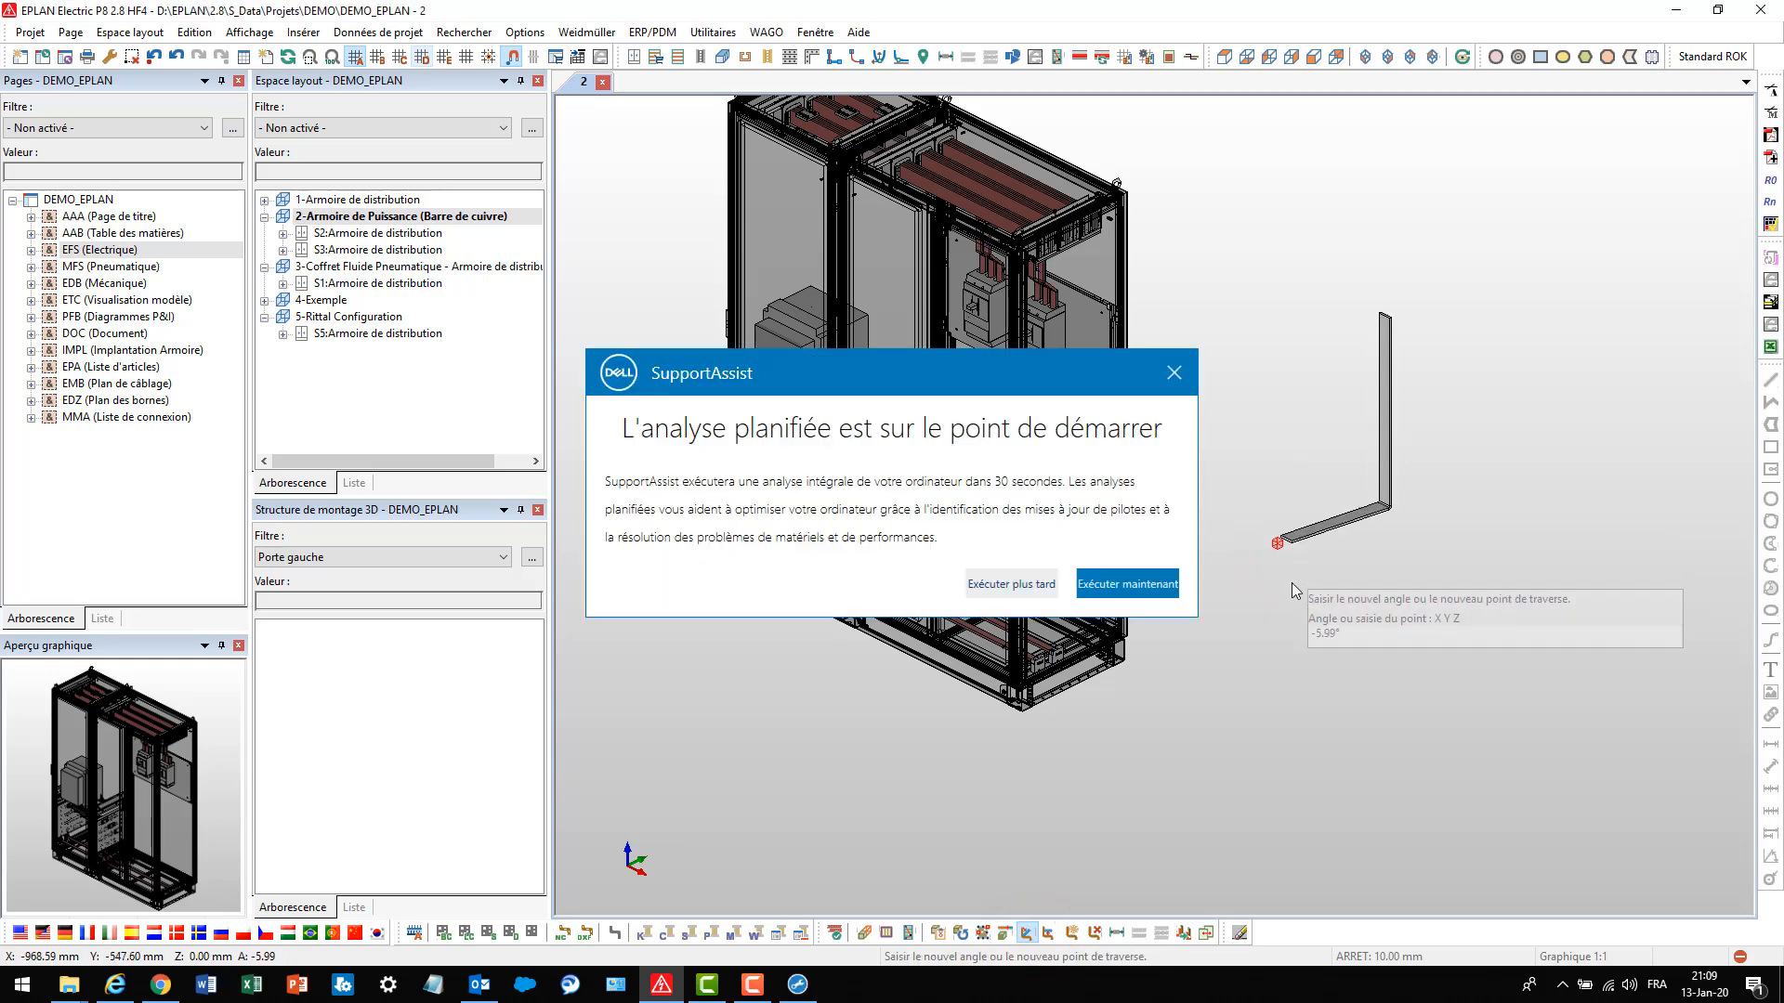
key("Escape")
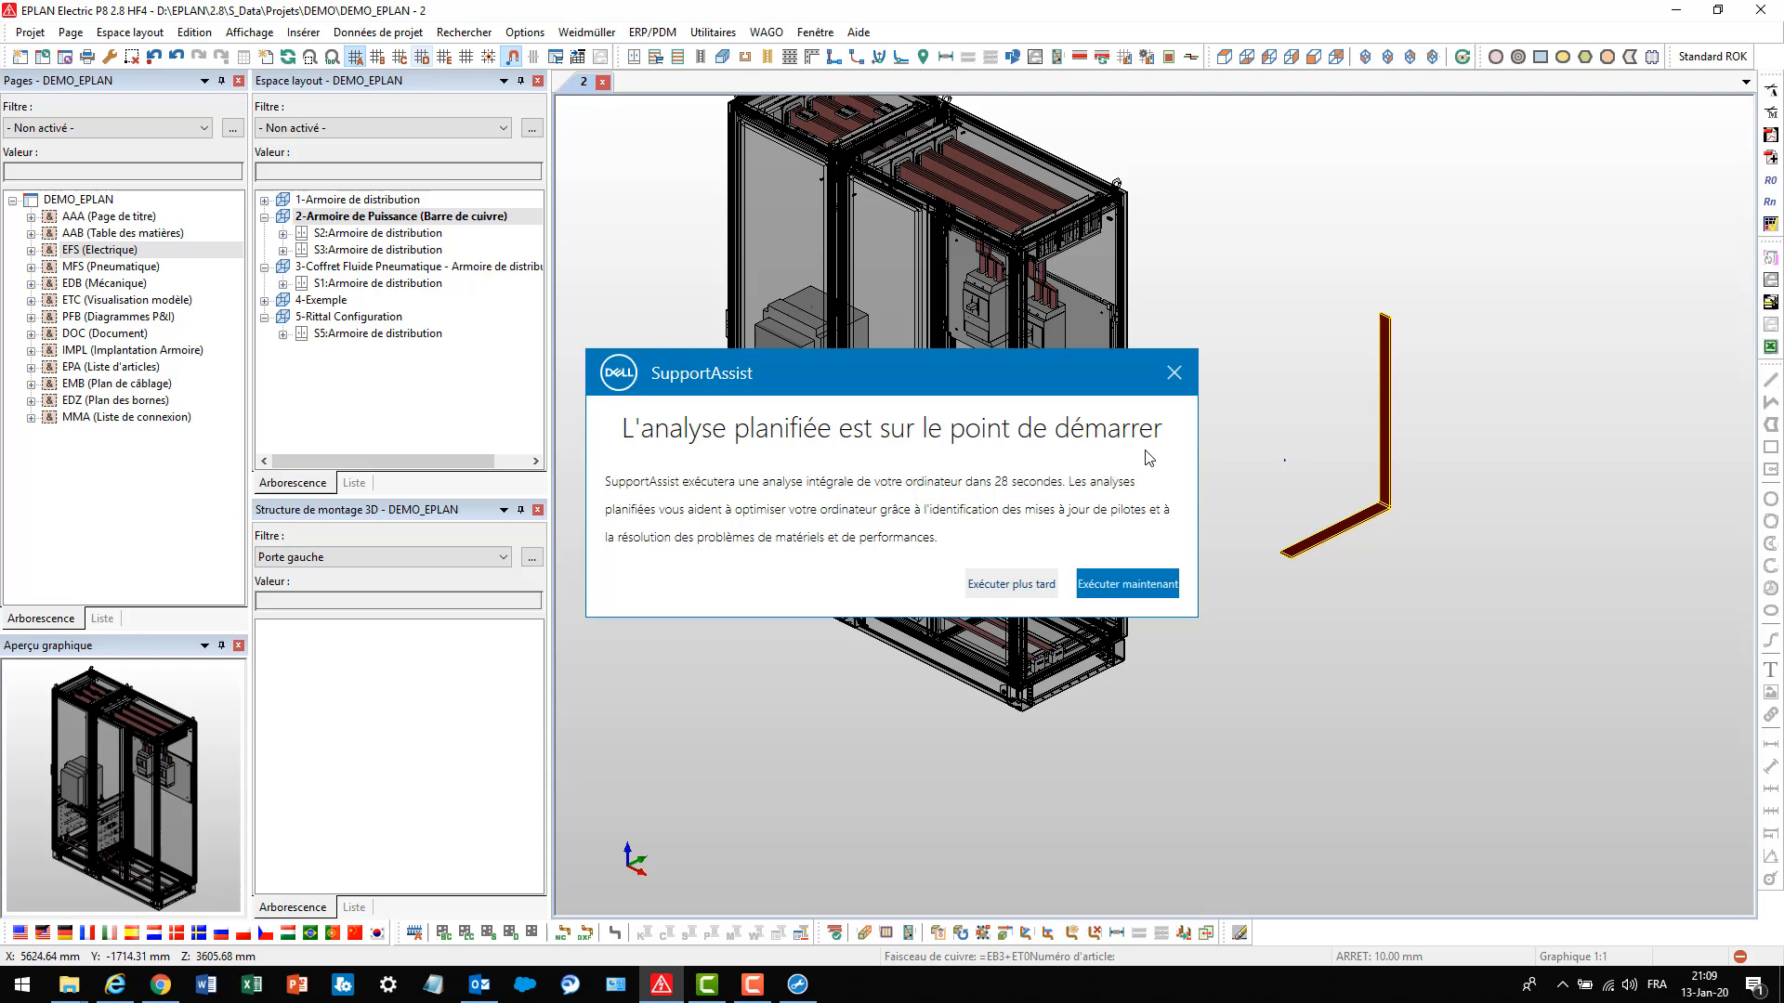
left_click(1174, 378)
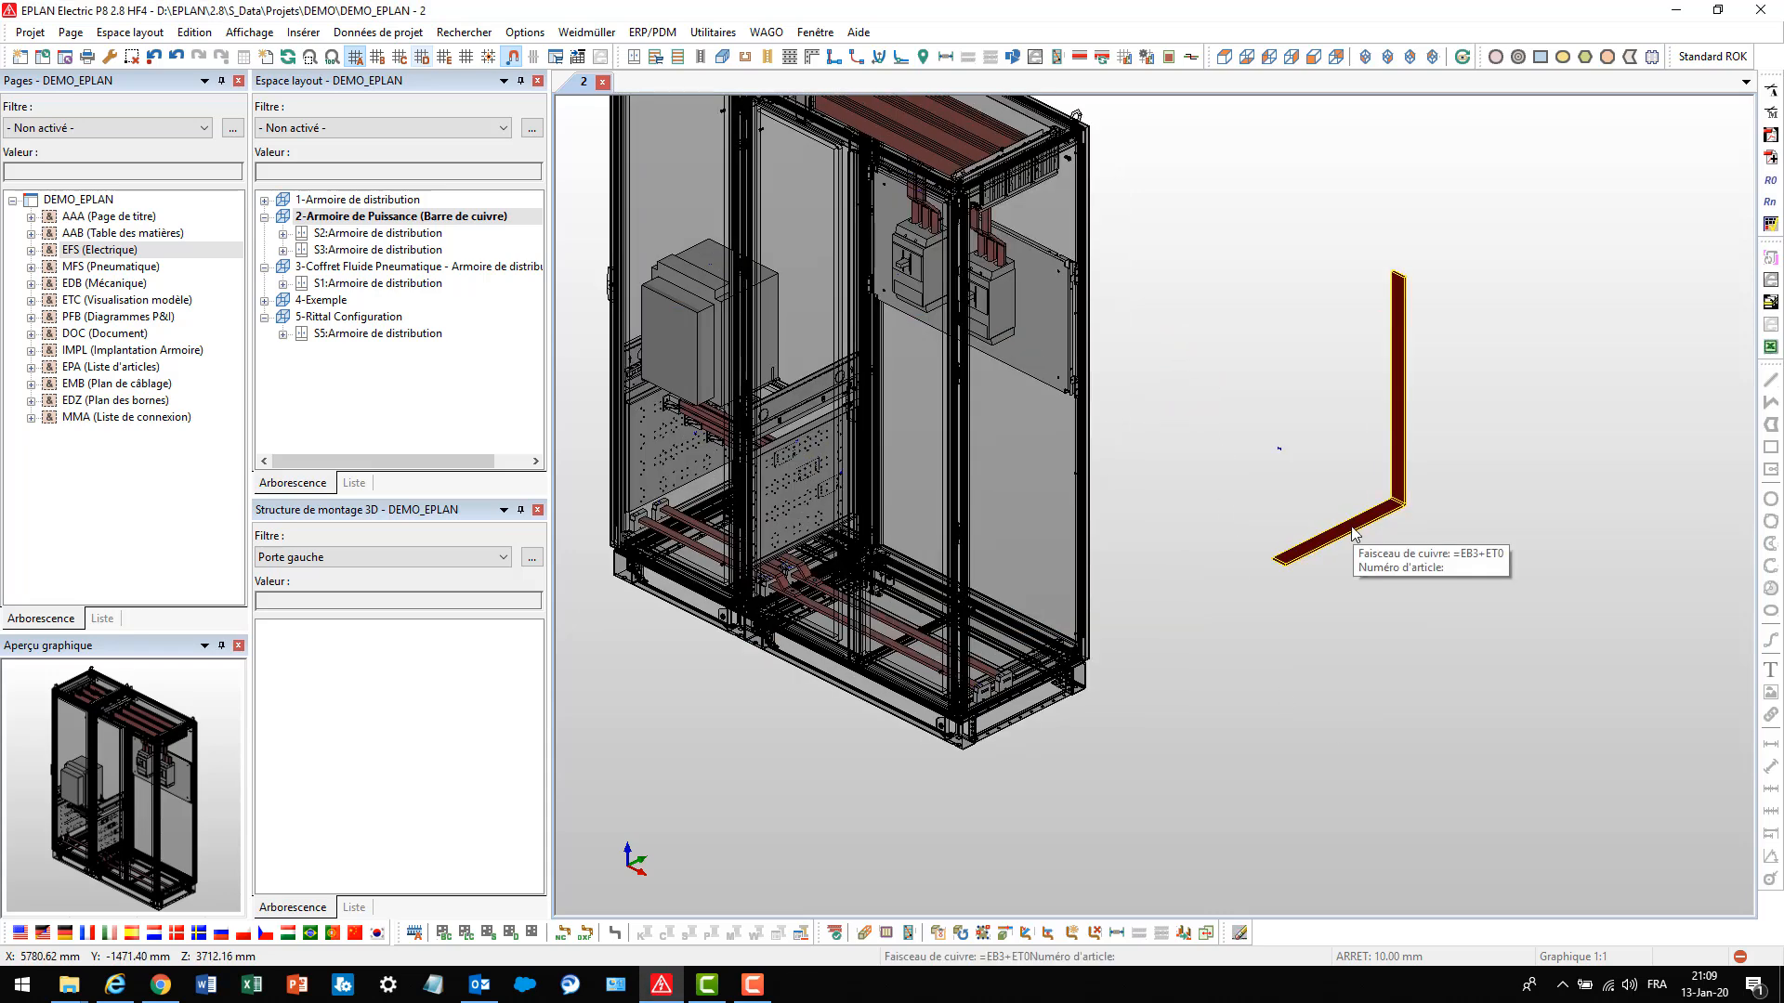
Add a bend about 280 mm along the busbar's upright leg with an 80° angle and 30 mm radius, keeping the lower leg fixed
scroll(1361, 521, "up", 1)
scroll(1402, 409, "up", 1)
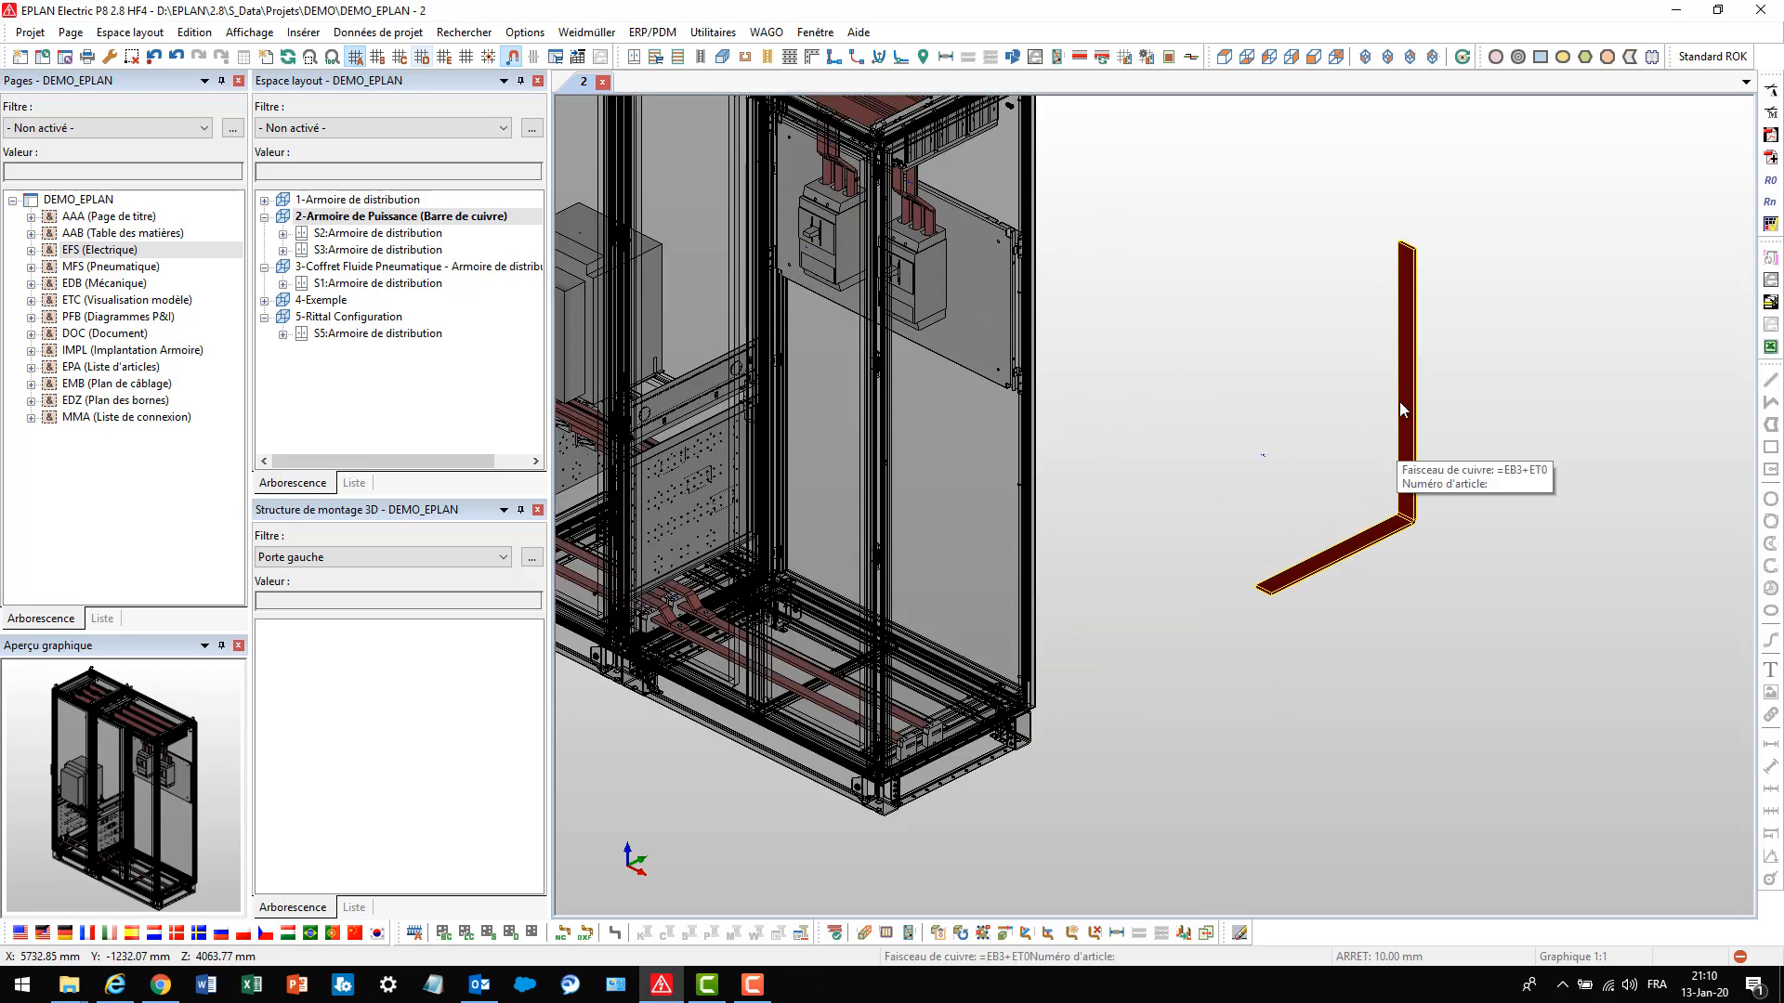
left_click(1073, 934)
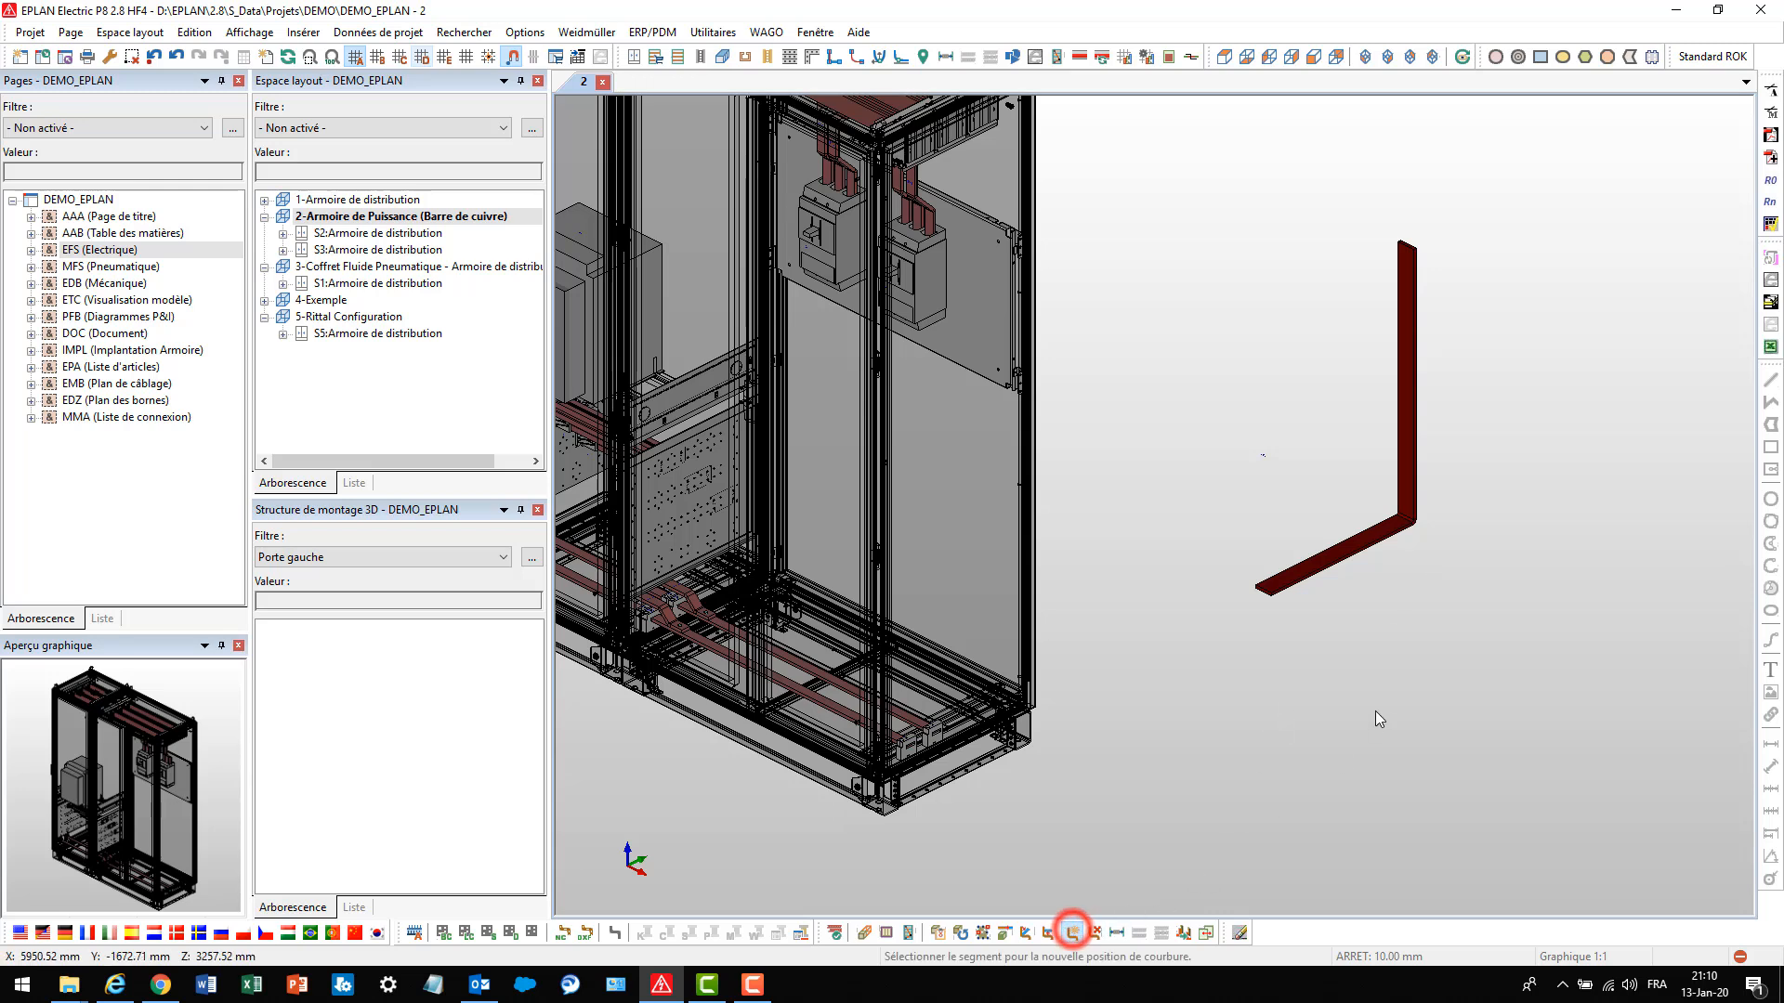
left_click(1407, 401)
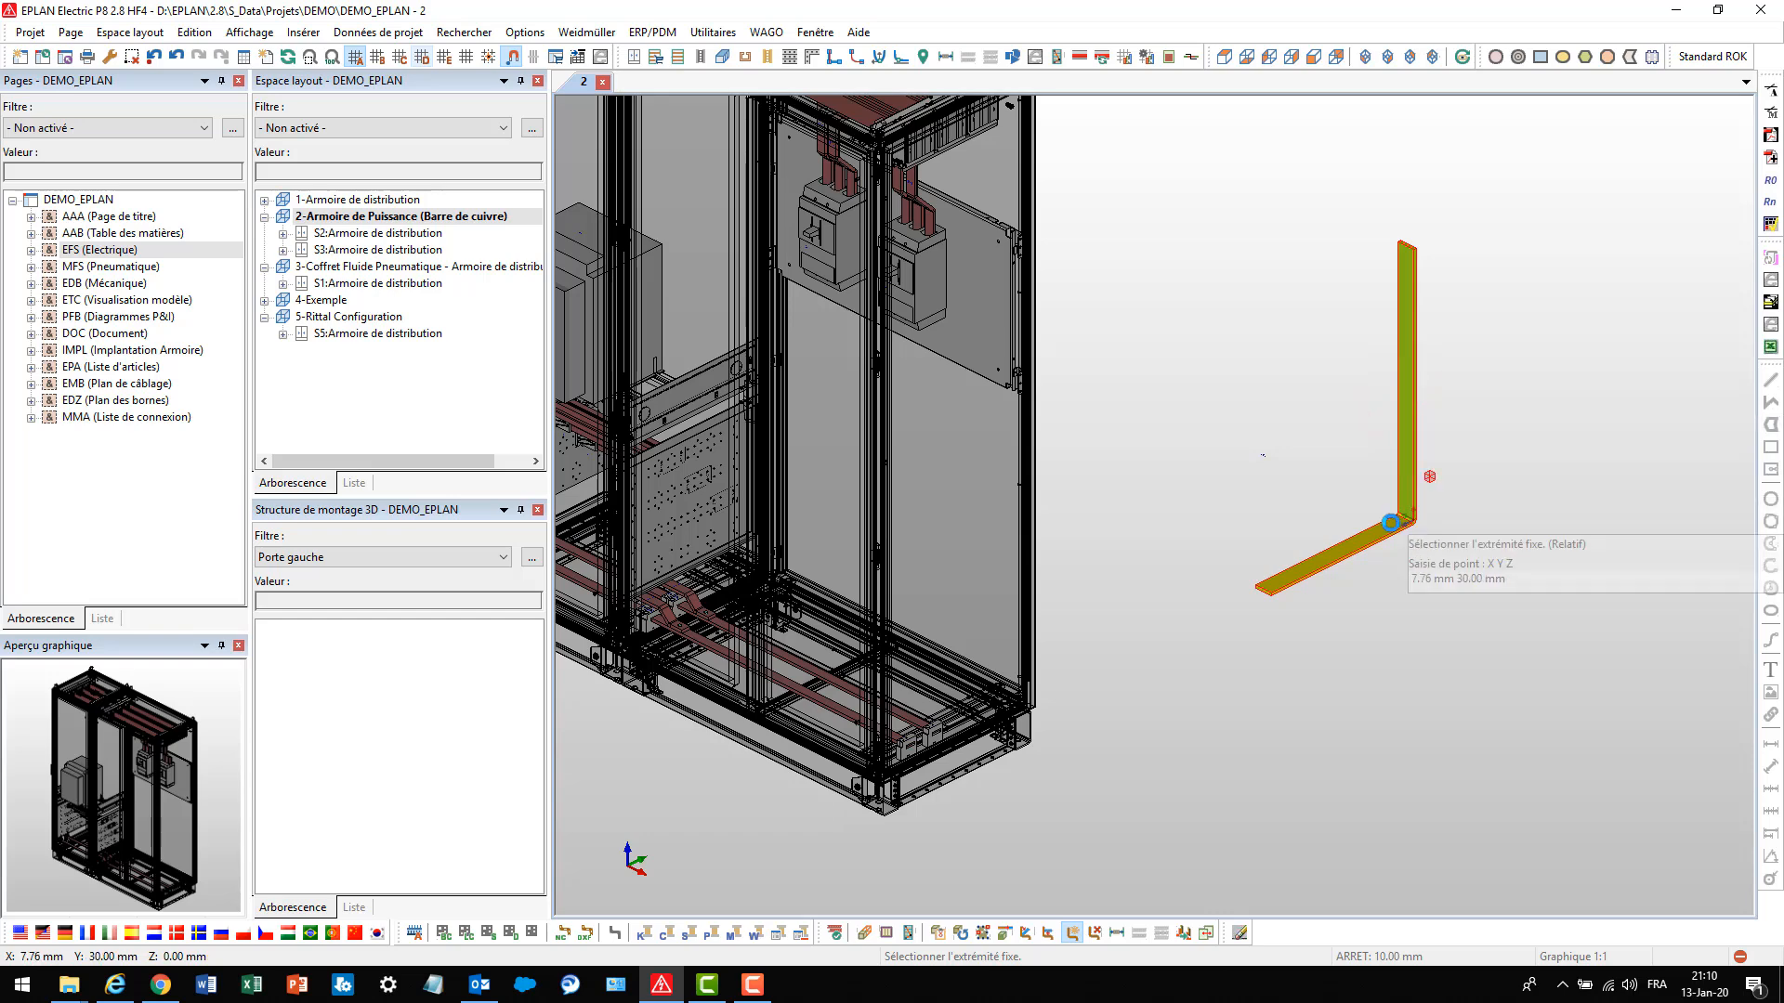
left_click(1348, 547)
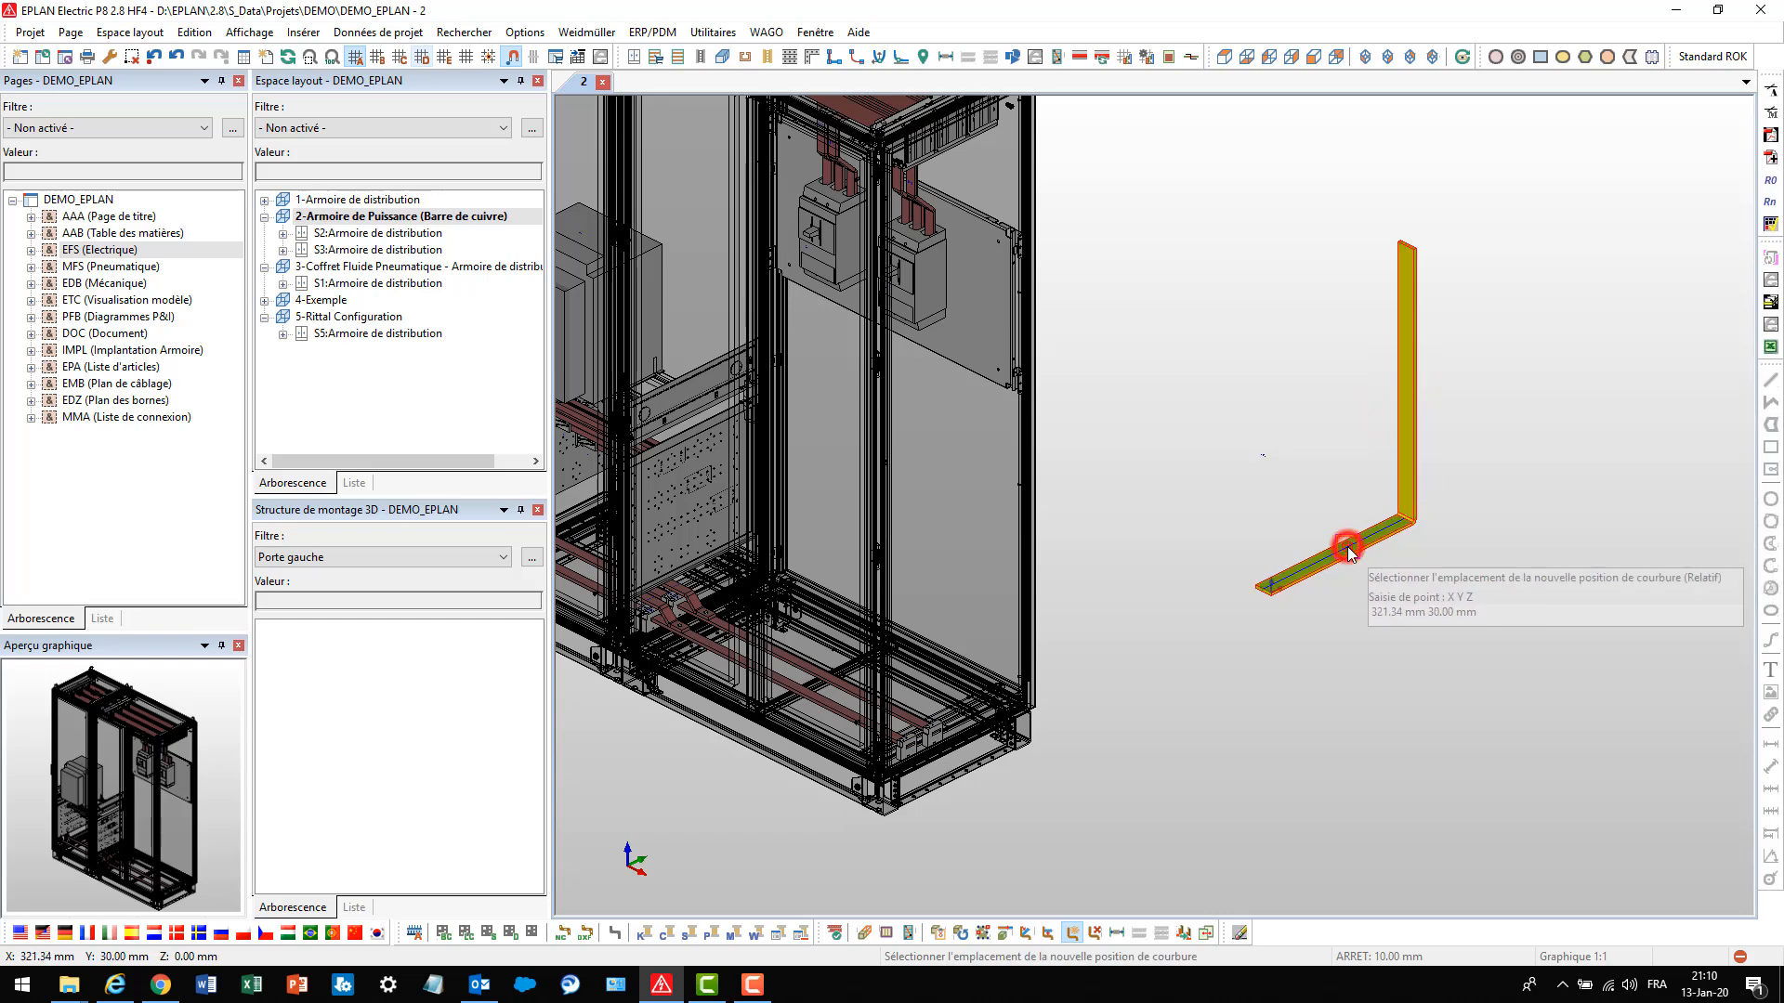
left_click(1406, 431)
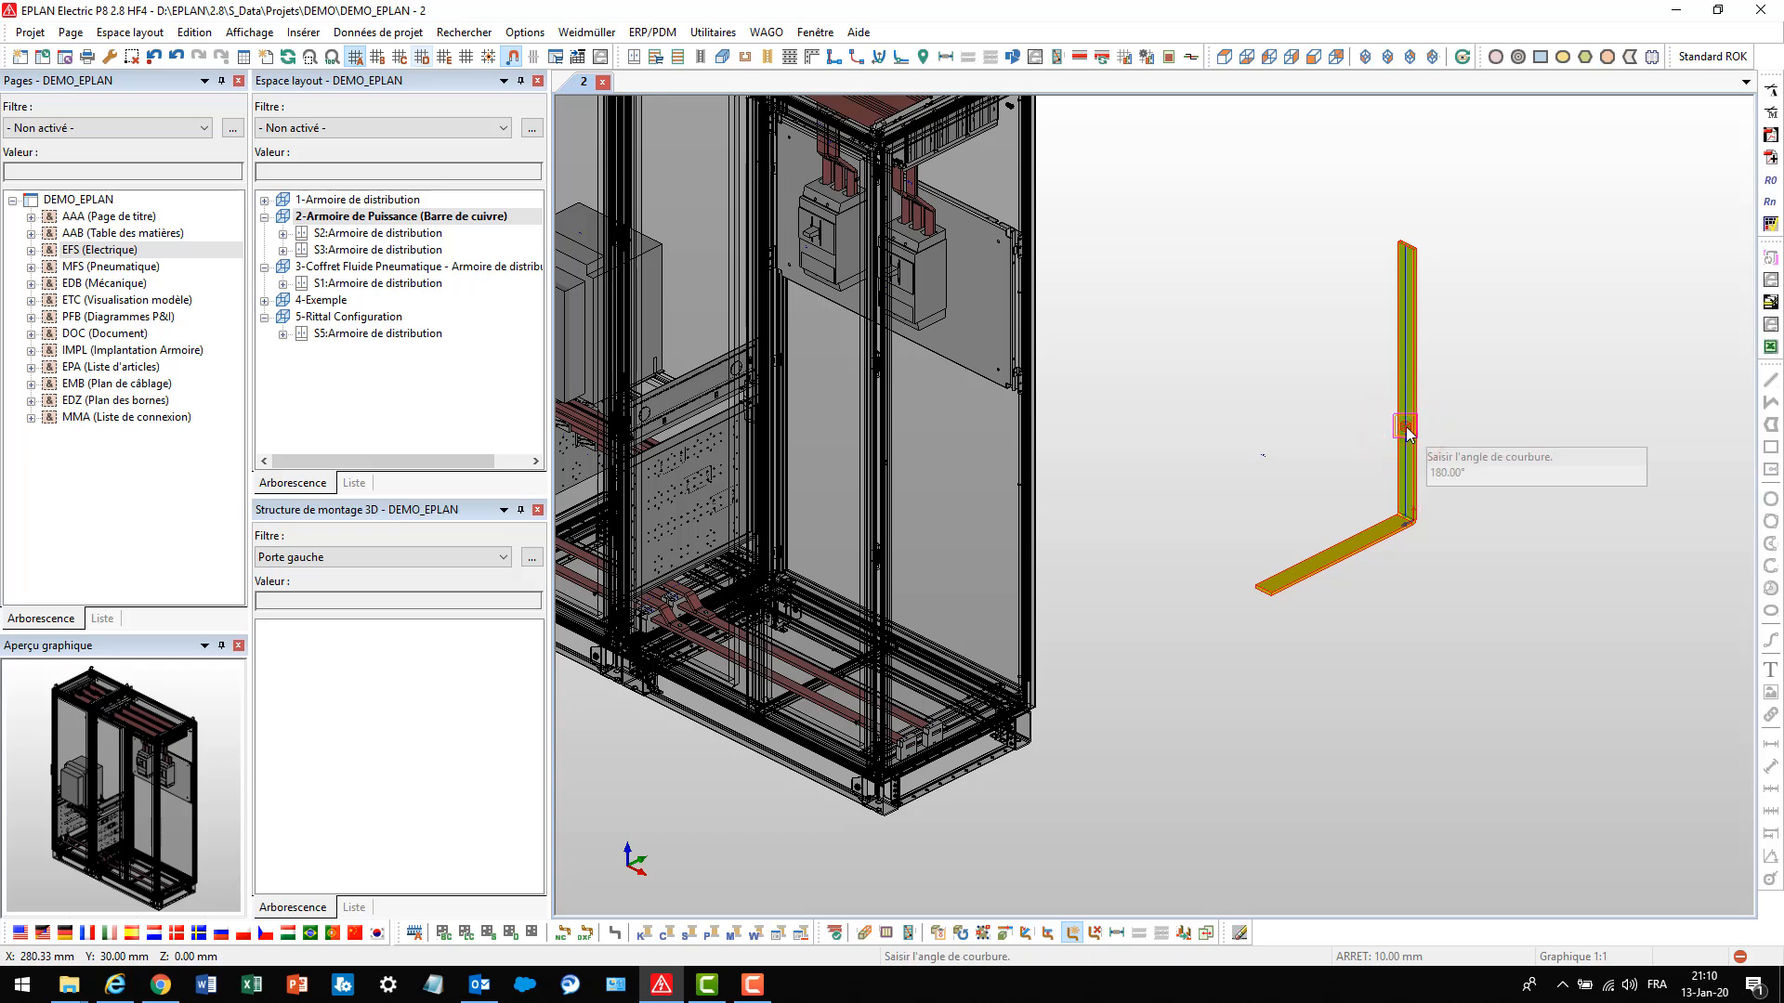
type("8")
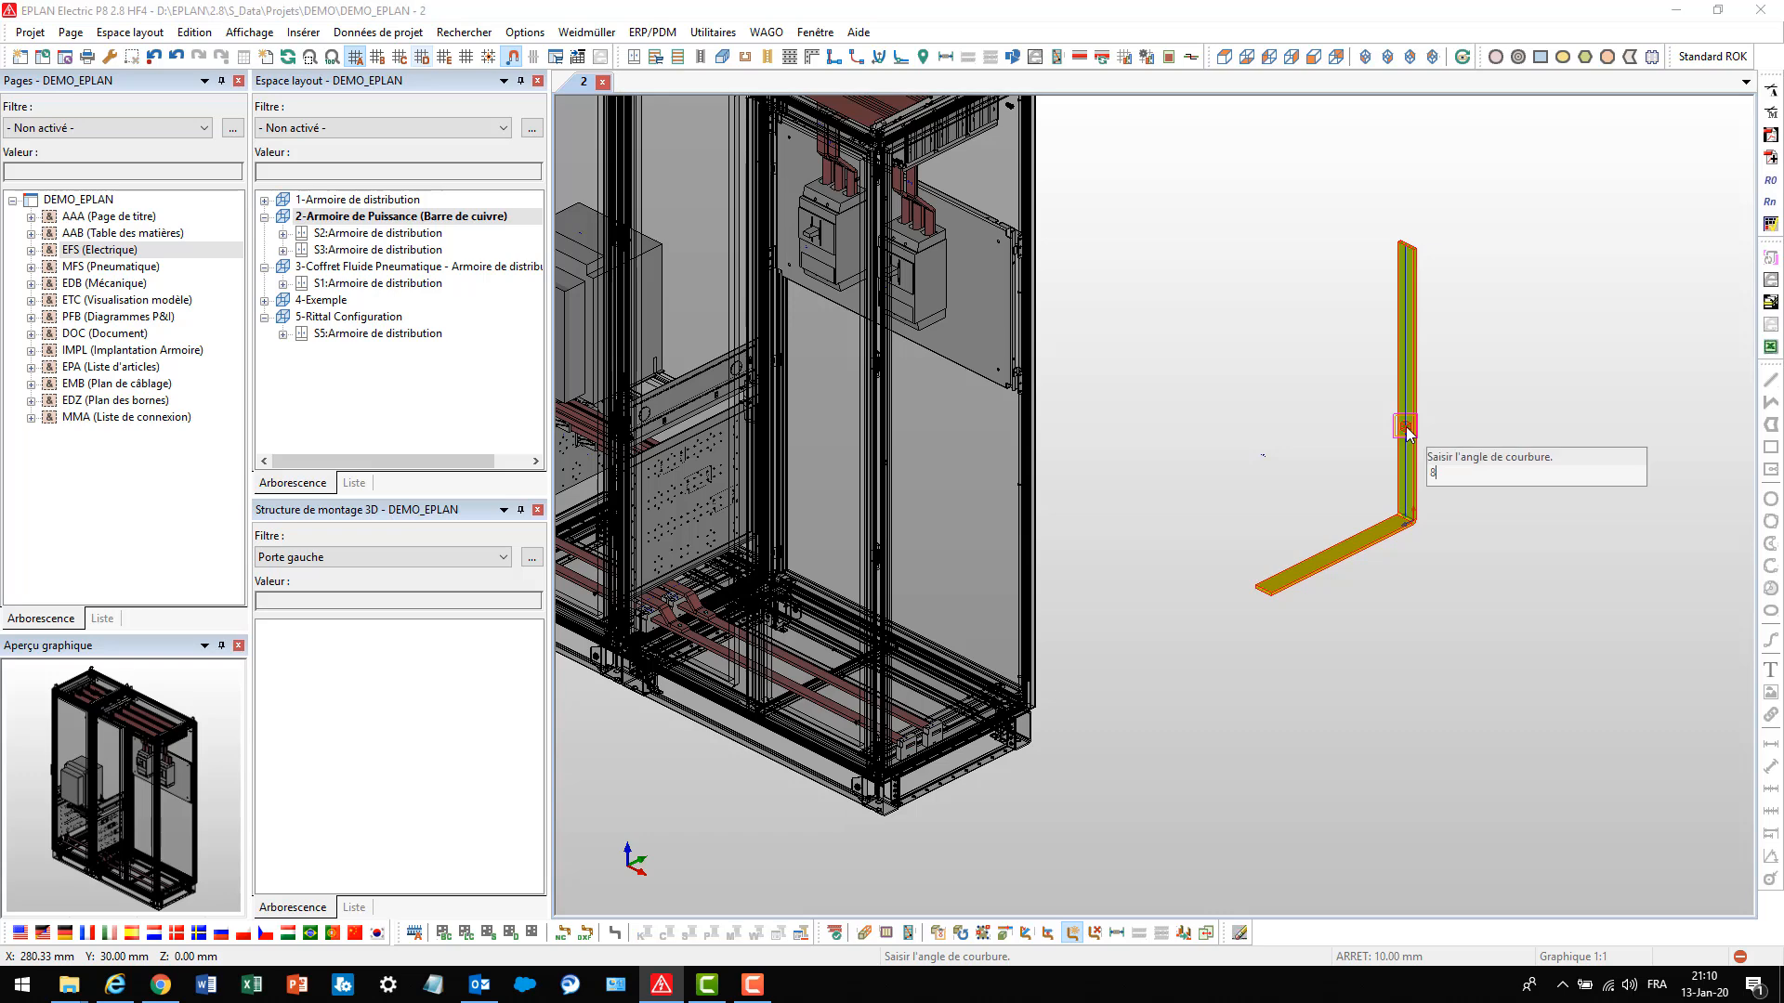
type("0")
key("Return")
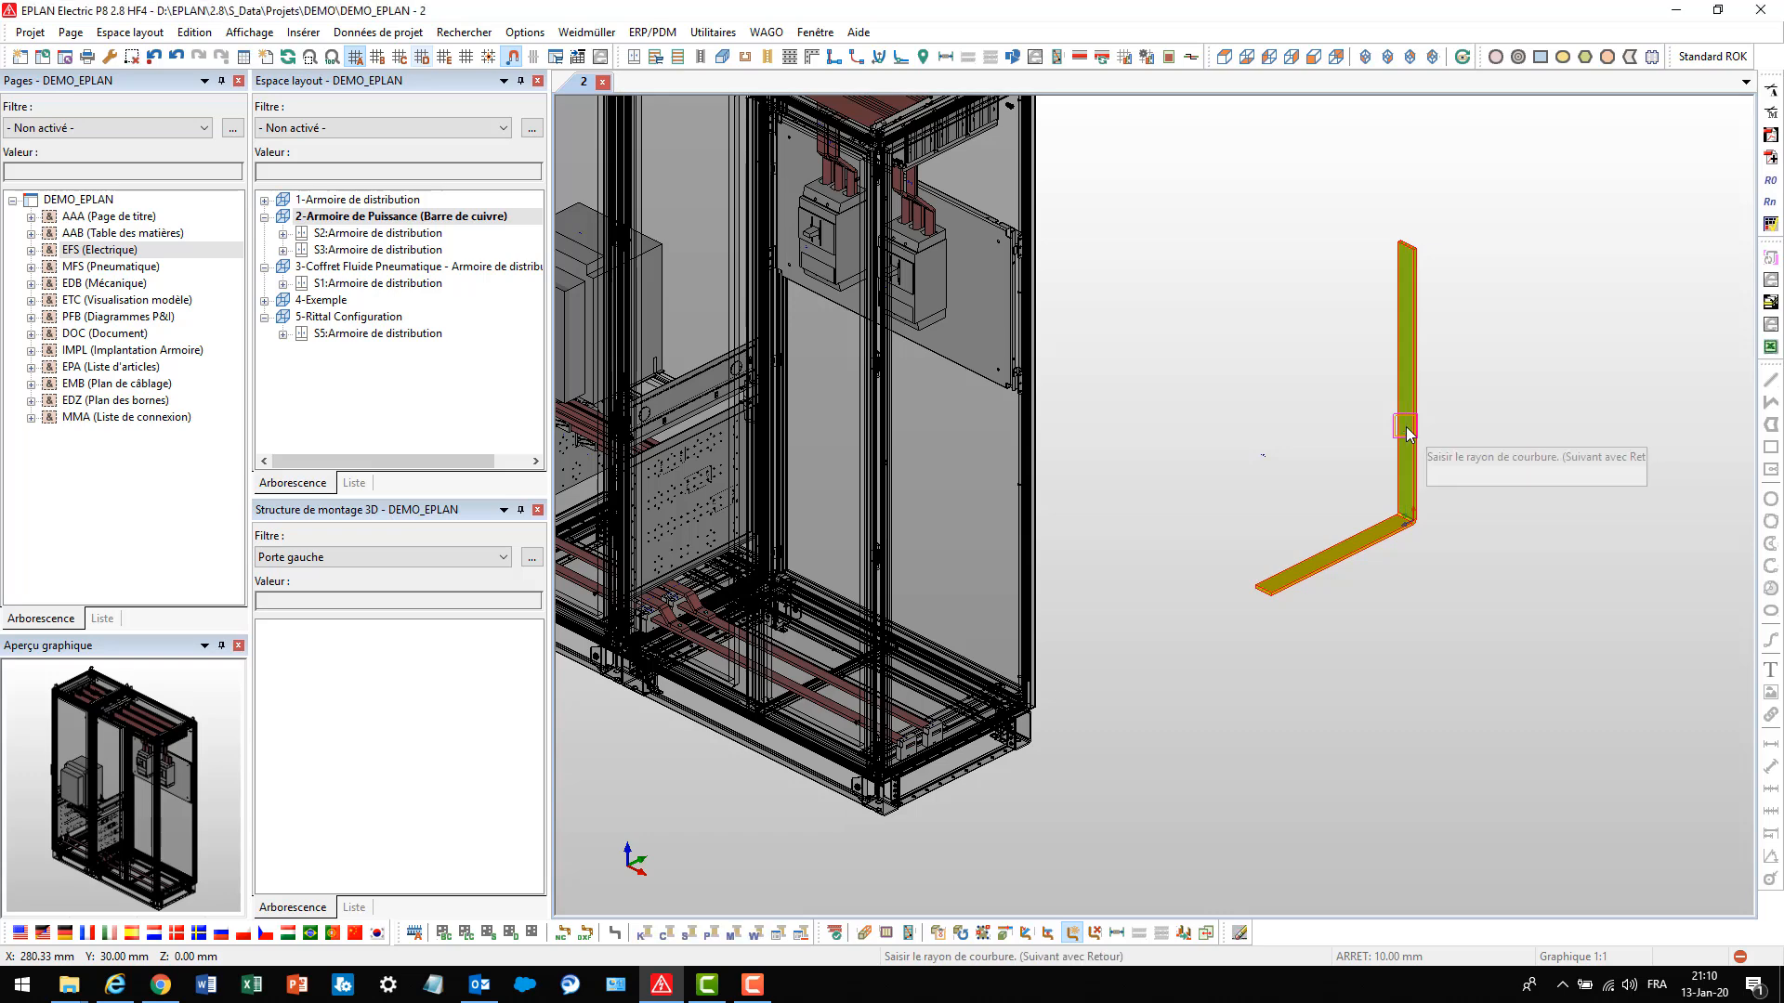
type("3")
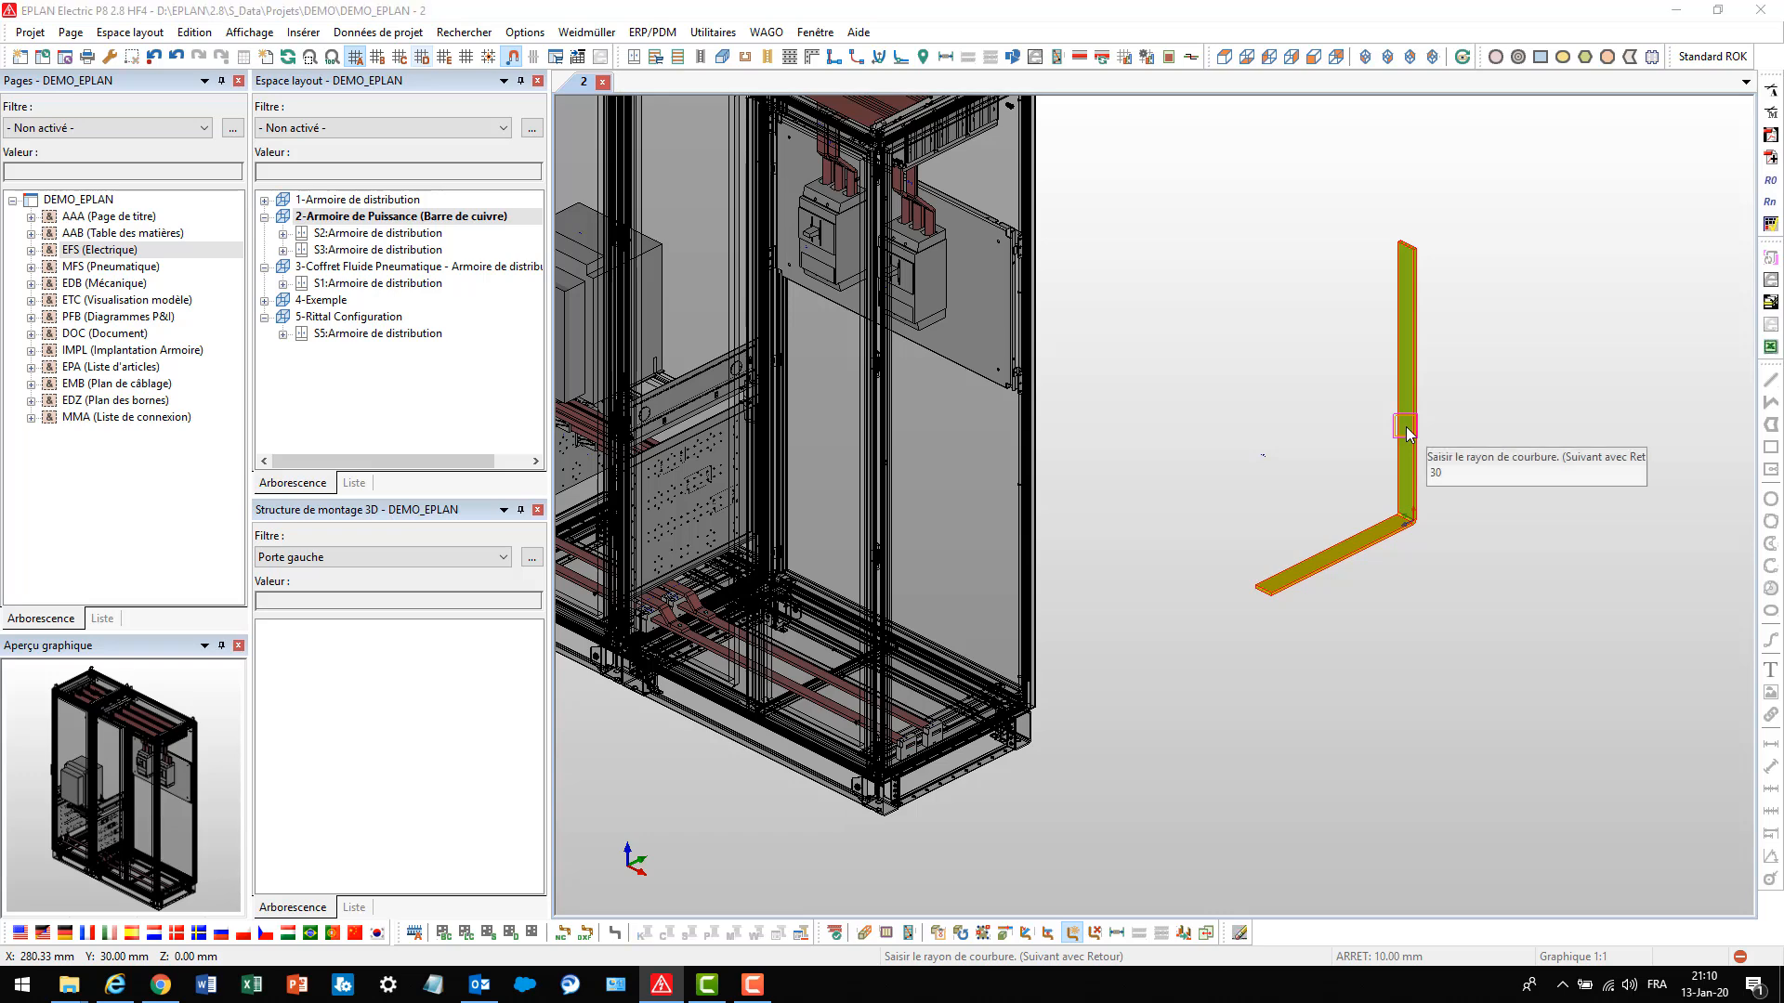
type("0")
key("Return")
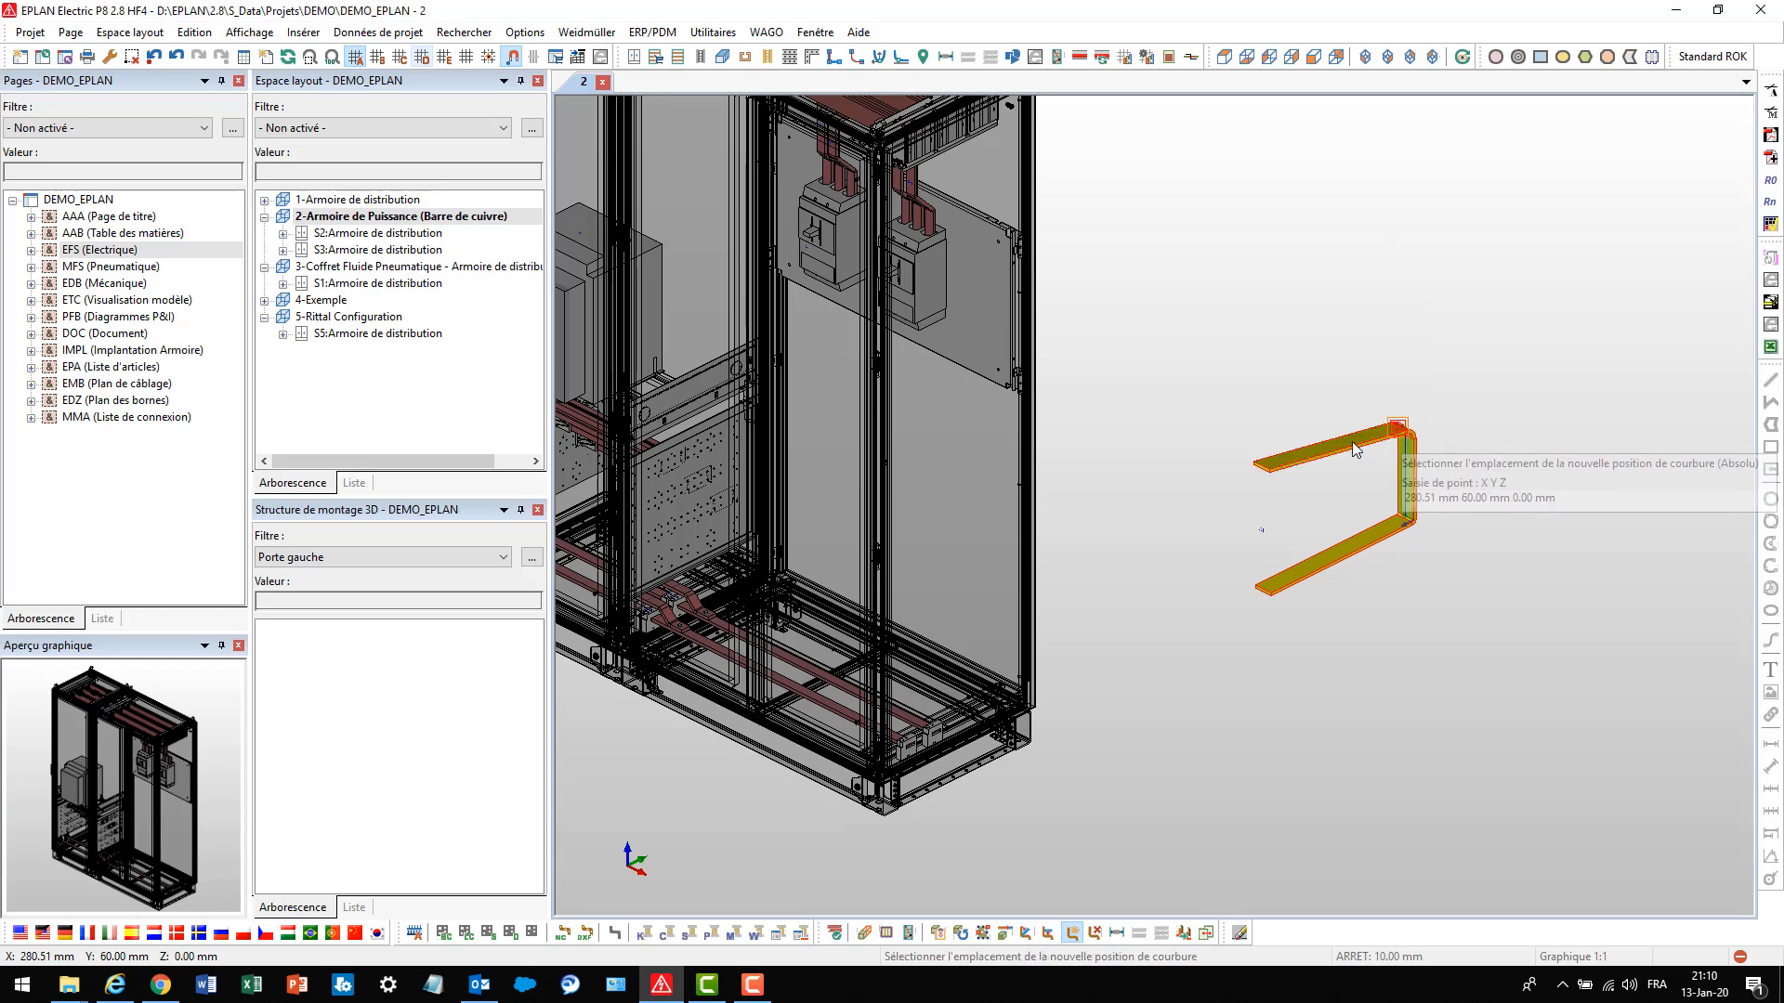
key("Escape")
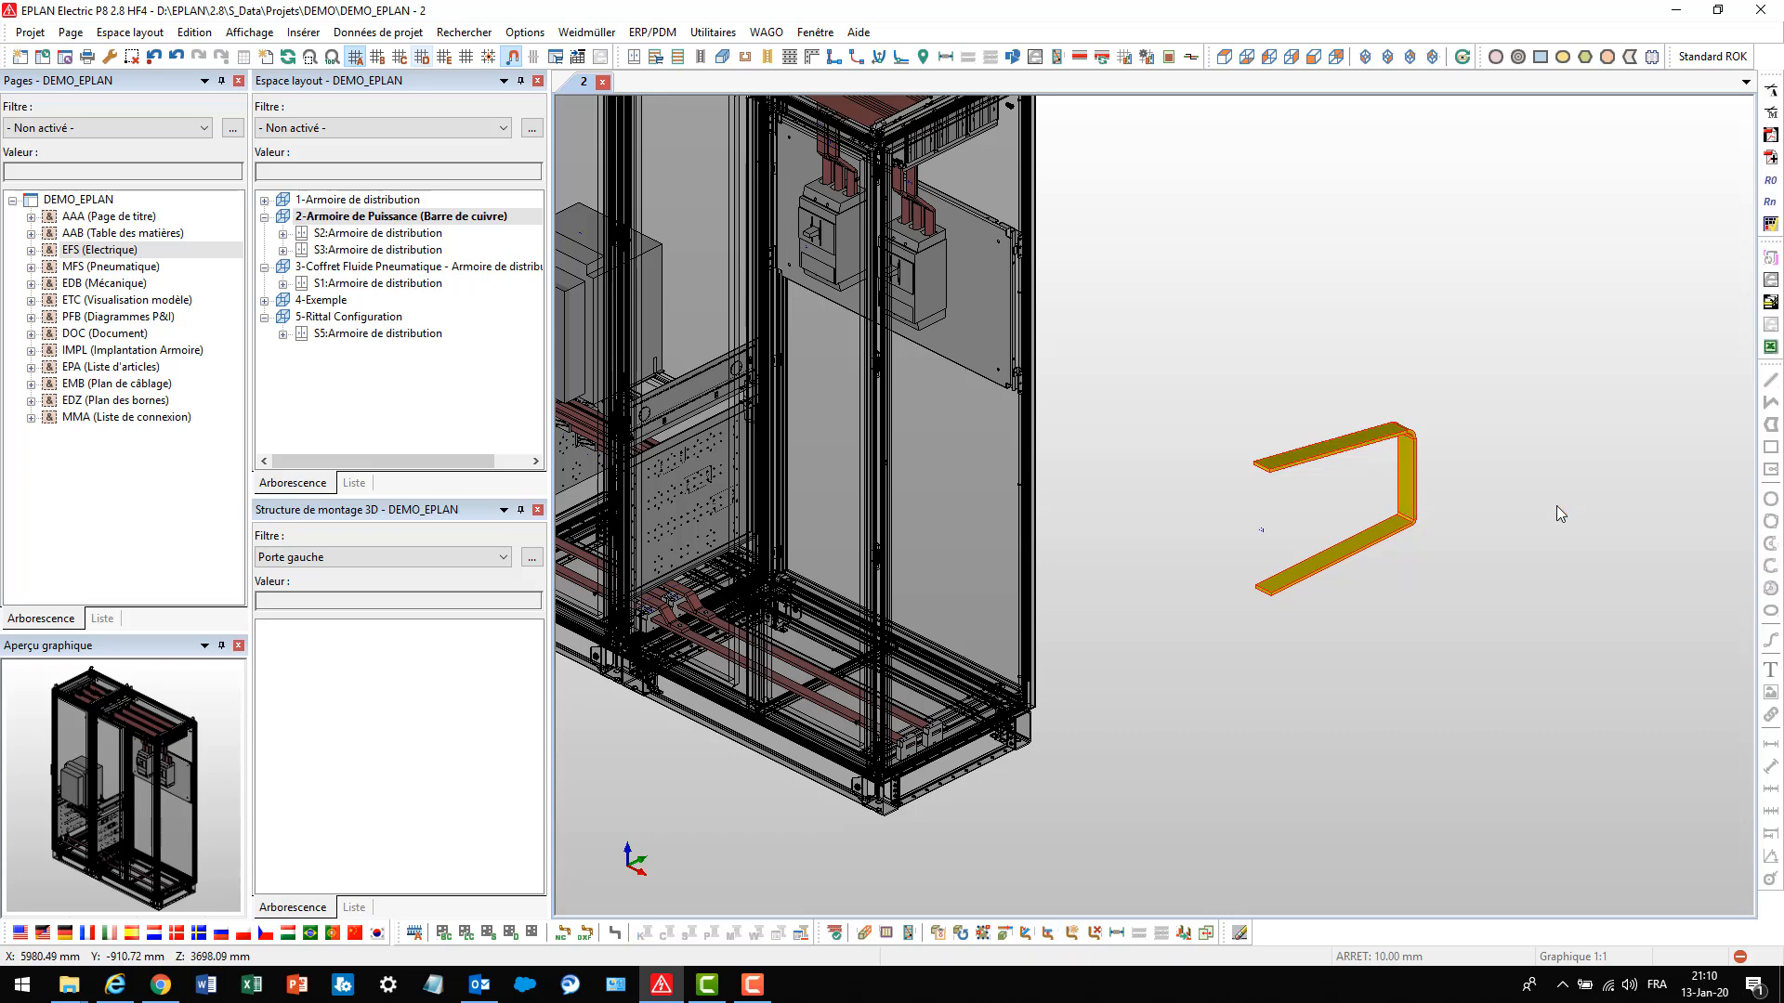
Delete the bent busbar standing beside the cabinet
scroll(1319, 499, "down", 3)
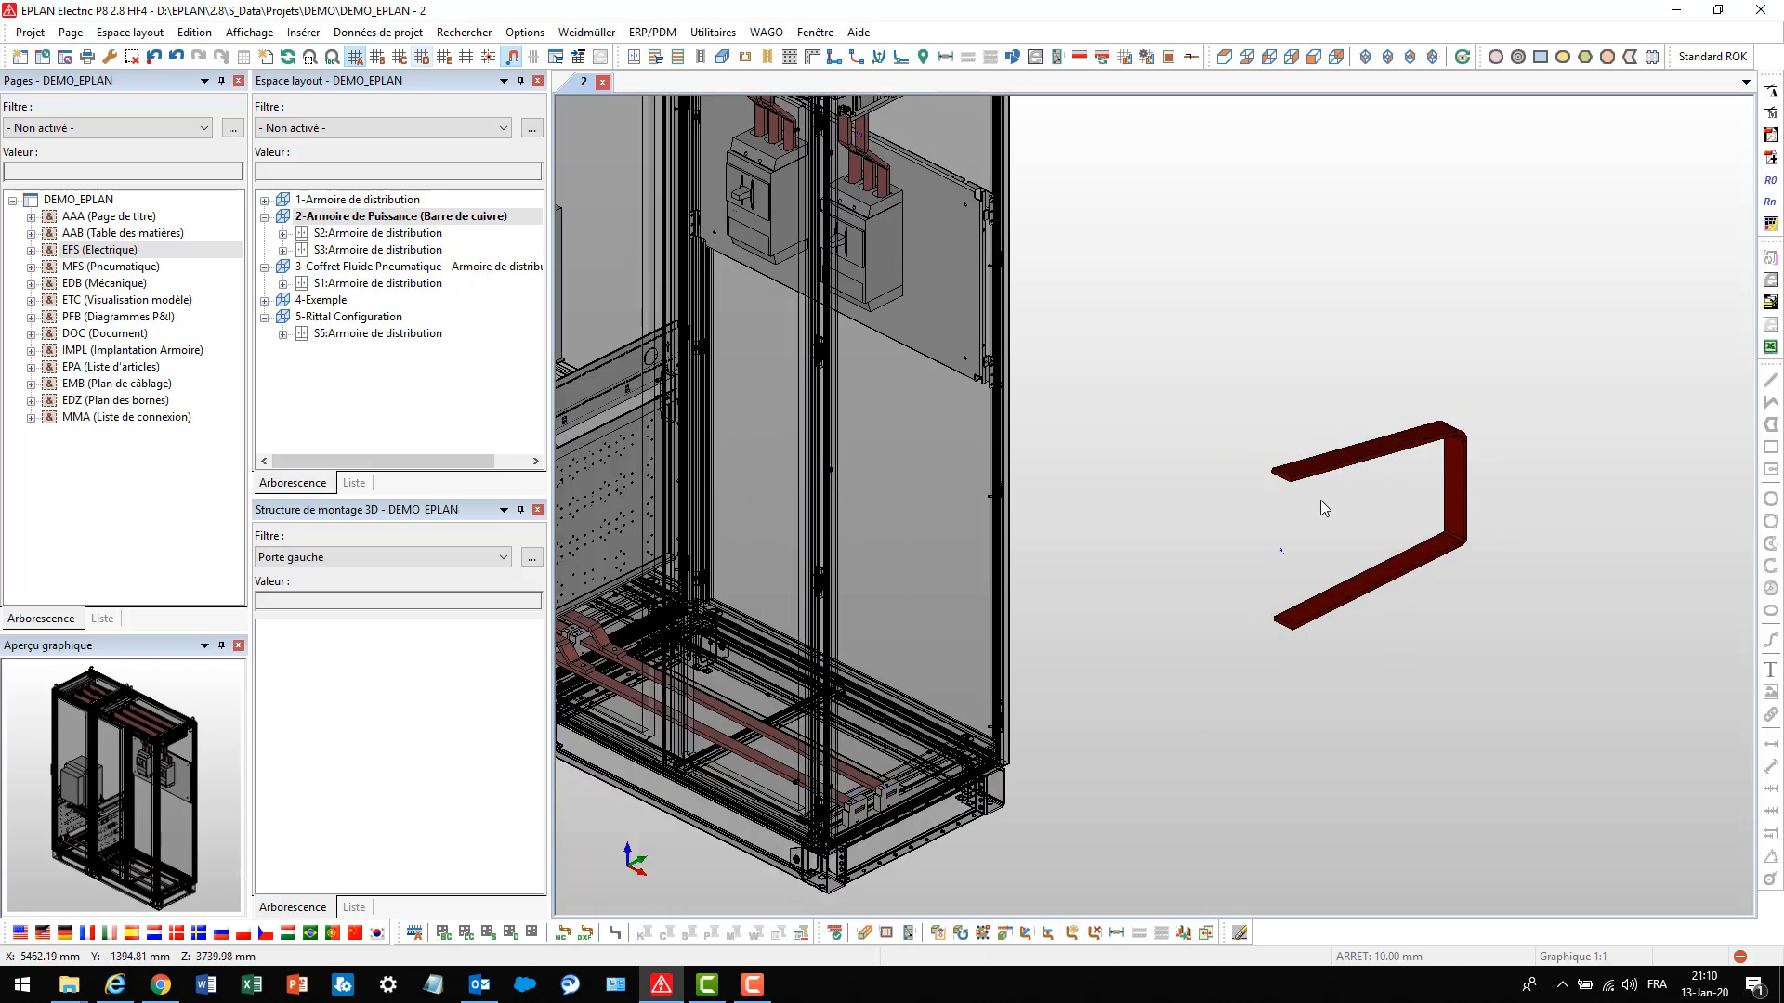
left_click_drag(1260, 388, 1490, 628)
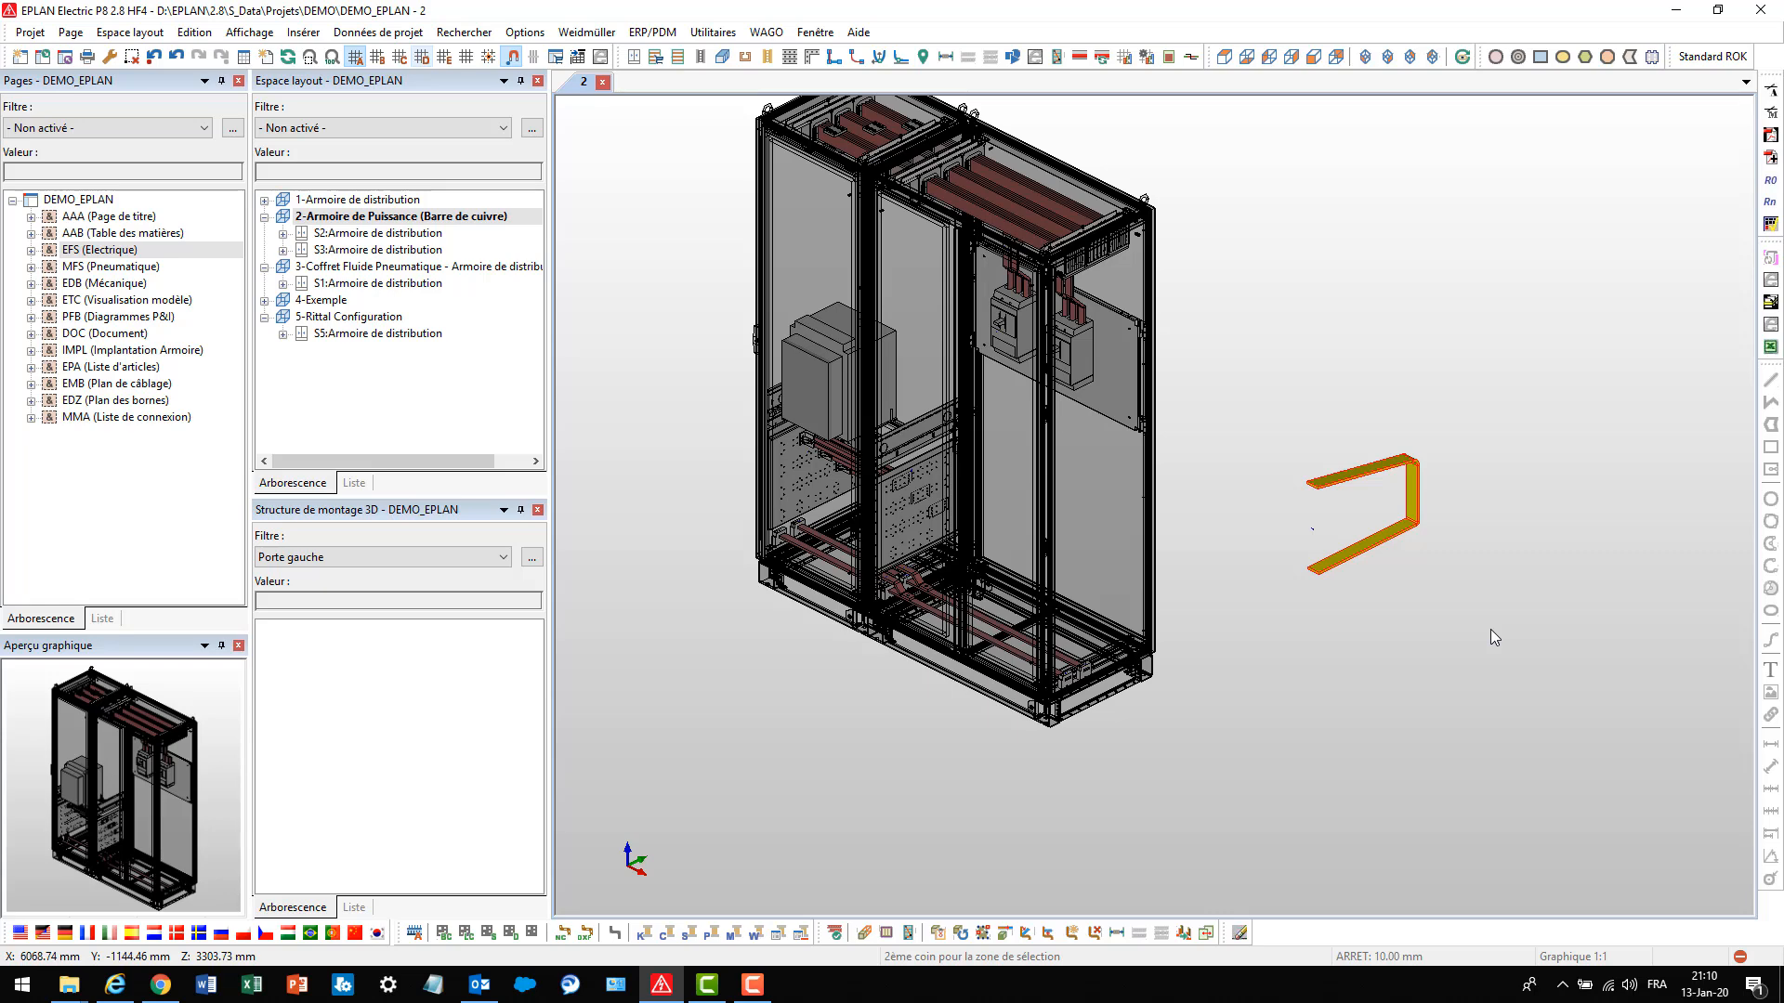
key("Delete")
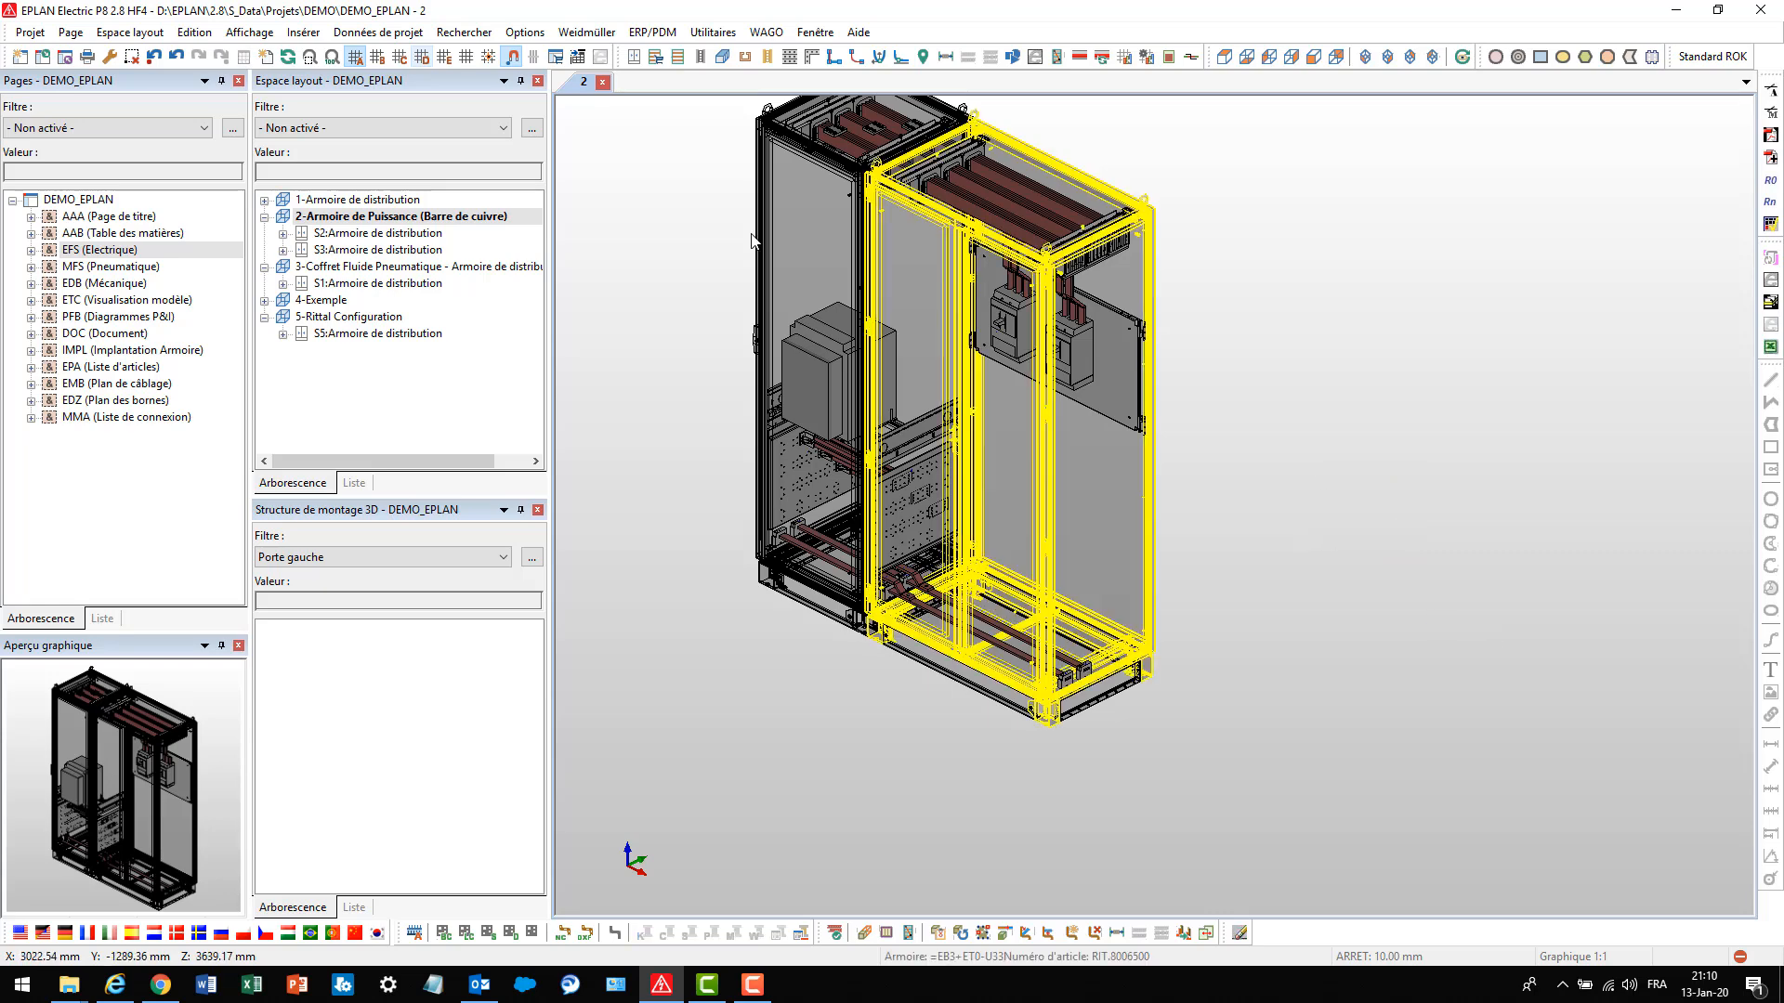
Hide both distribution cabinets S2 and S3 of layout space 2-Armoire de Puissance (Barre de cuivre)
left_click(330, 219)
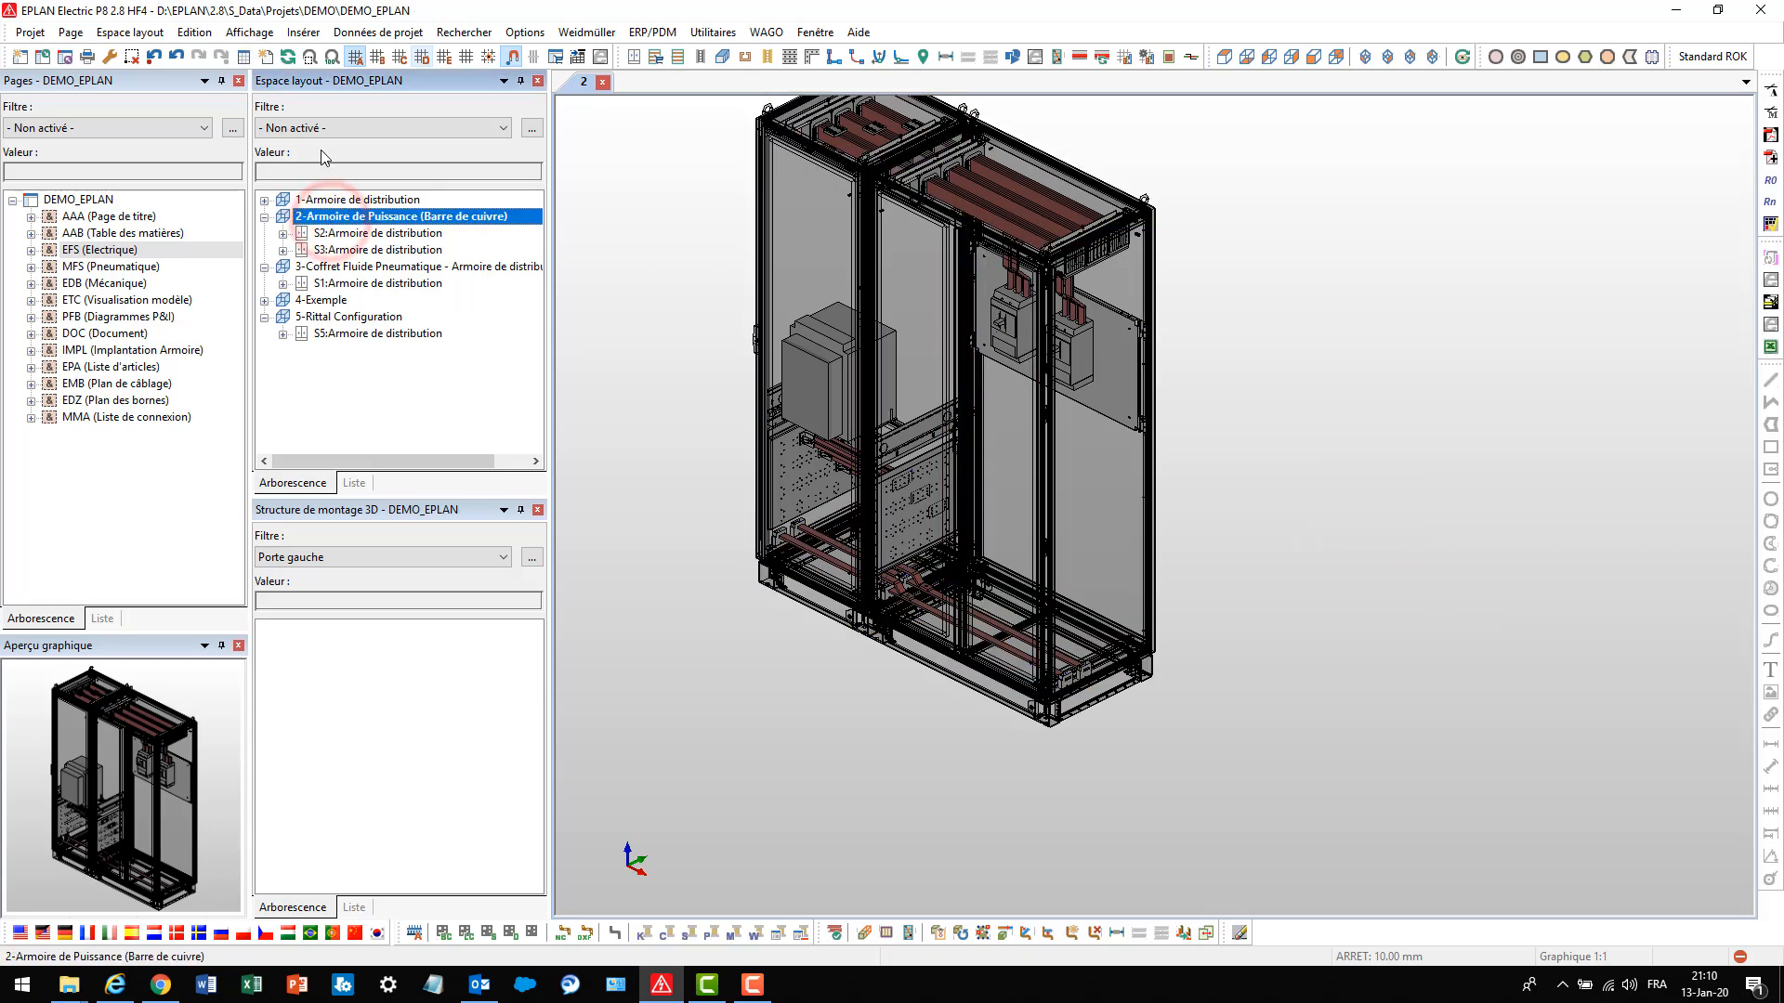
right_click(333, 221)
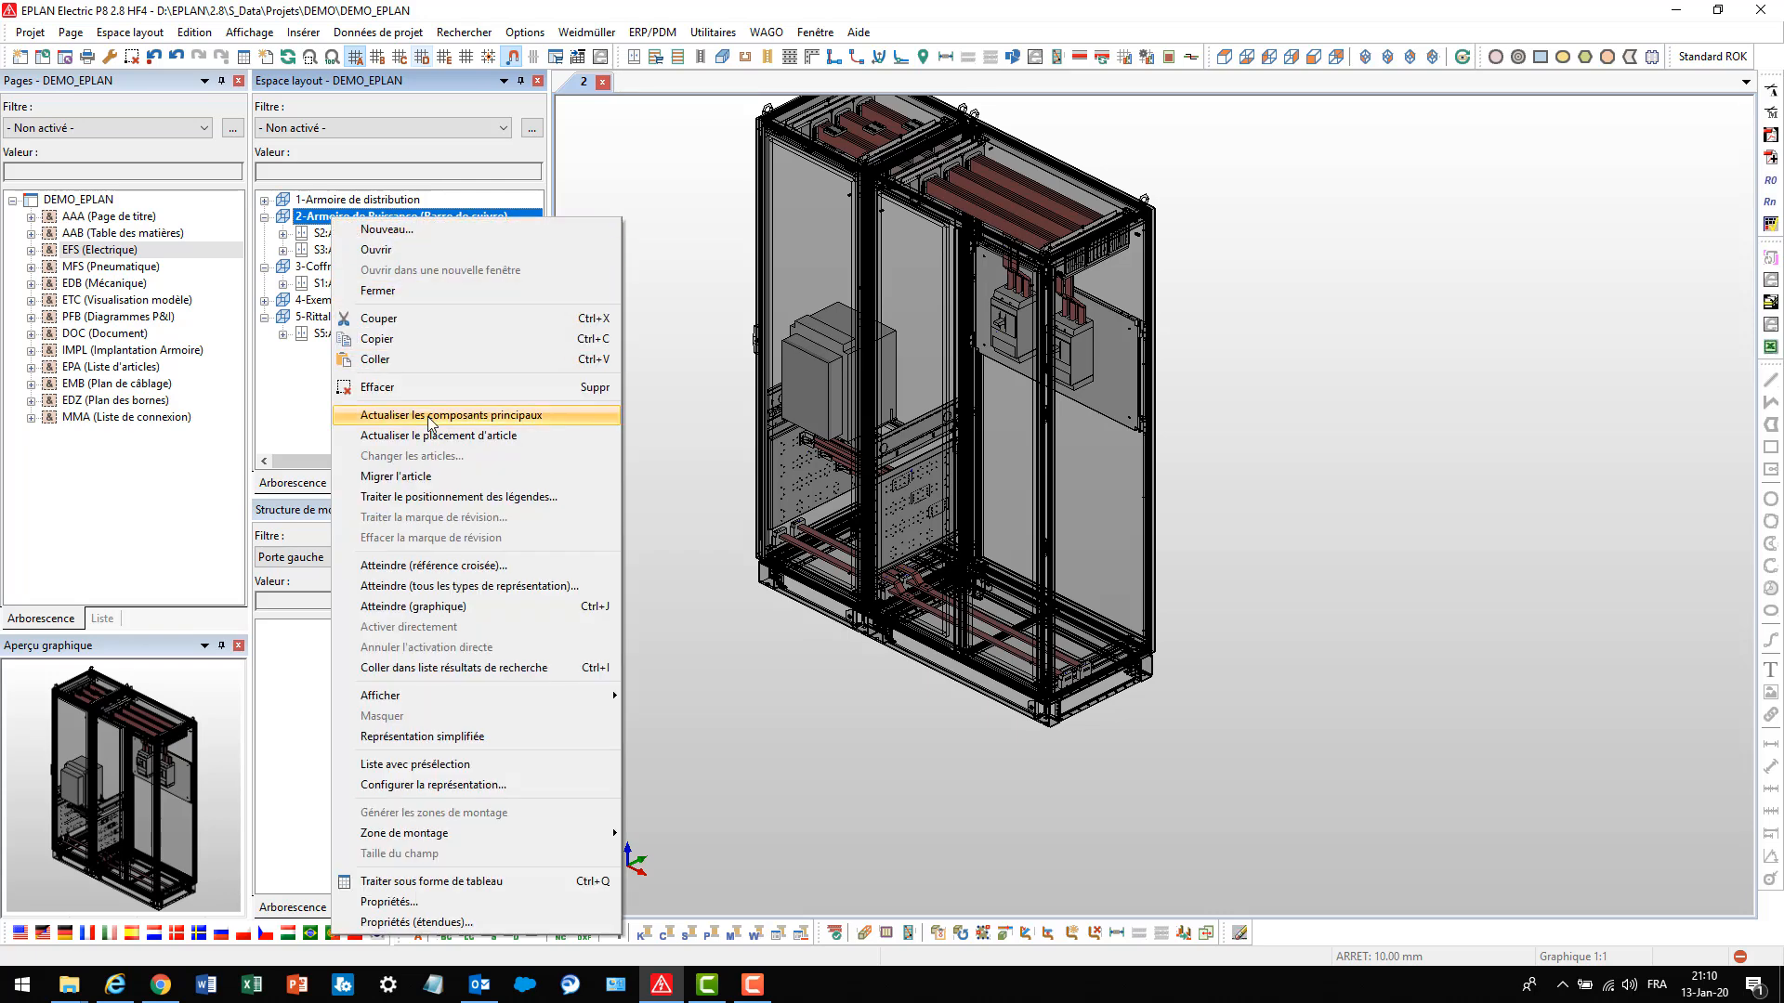
left_click(320, 233)
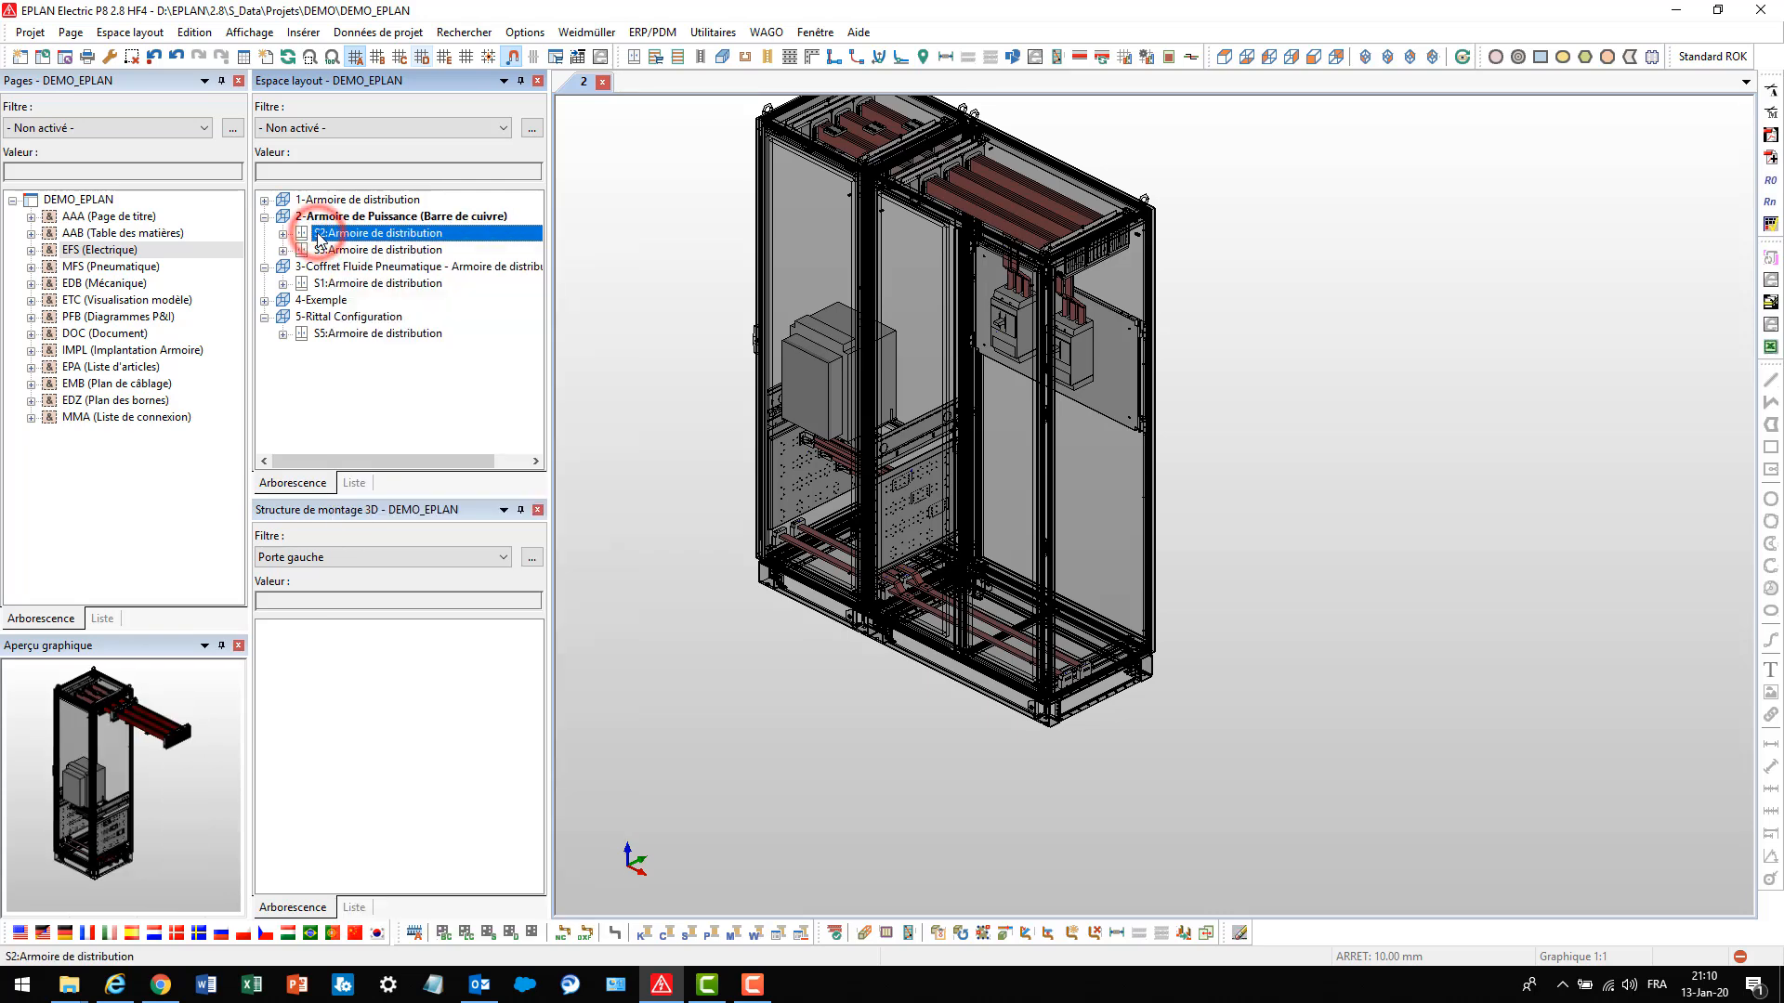
left_click(325, 249, "shift")
right_click(327, 251)
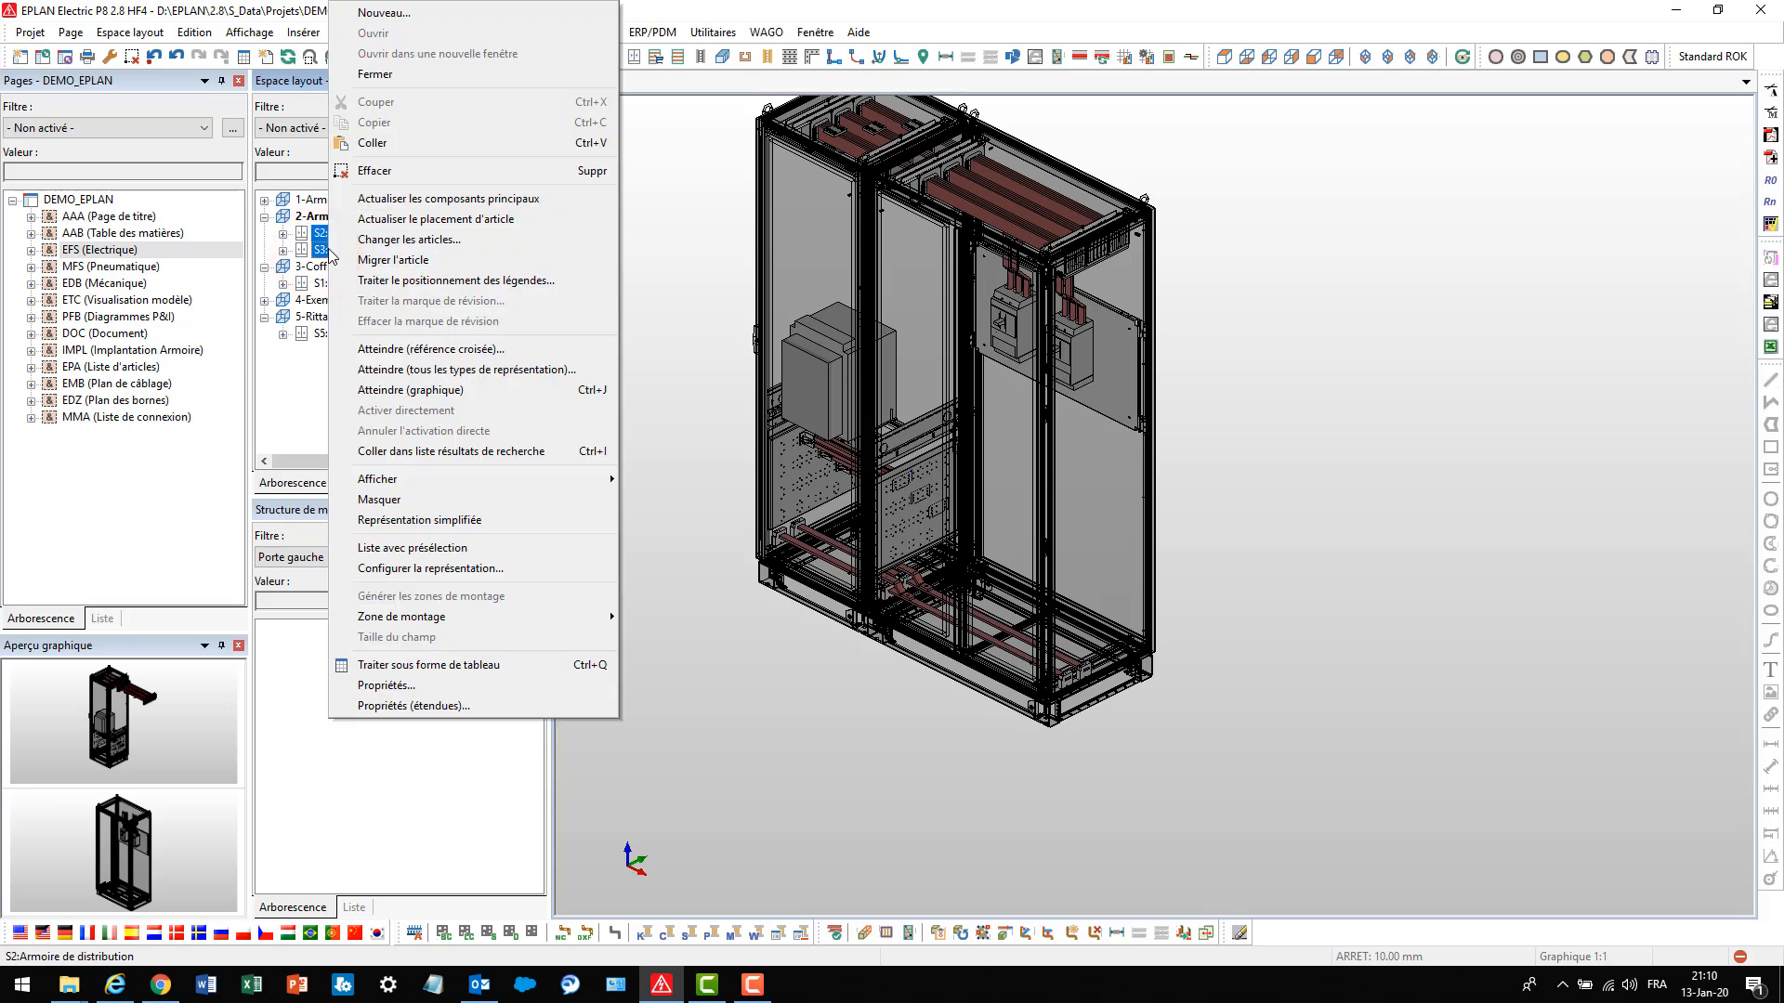
left_click(402, 500)
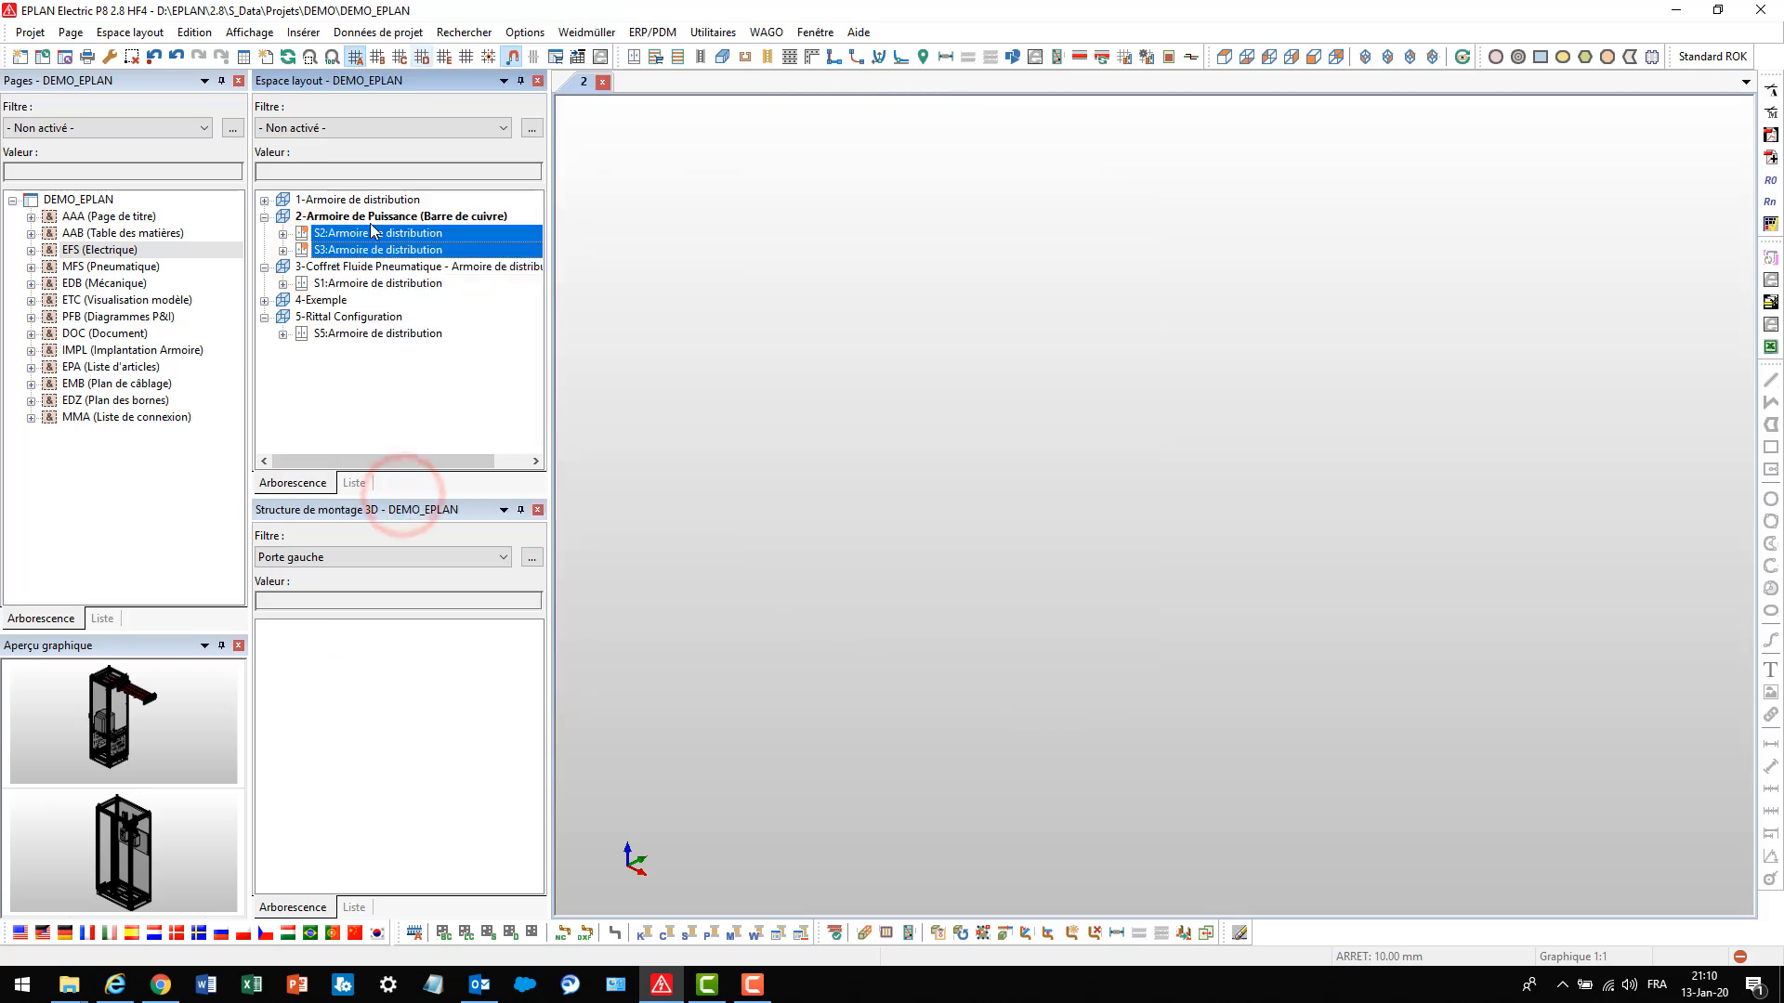
Filter the layout space by Frame profiles and display S2:Profil de cadre vertical gauche à l'avant
left_click(337, 129)
left_click(292, 175)
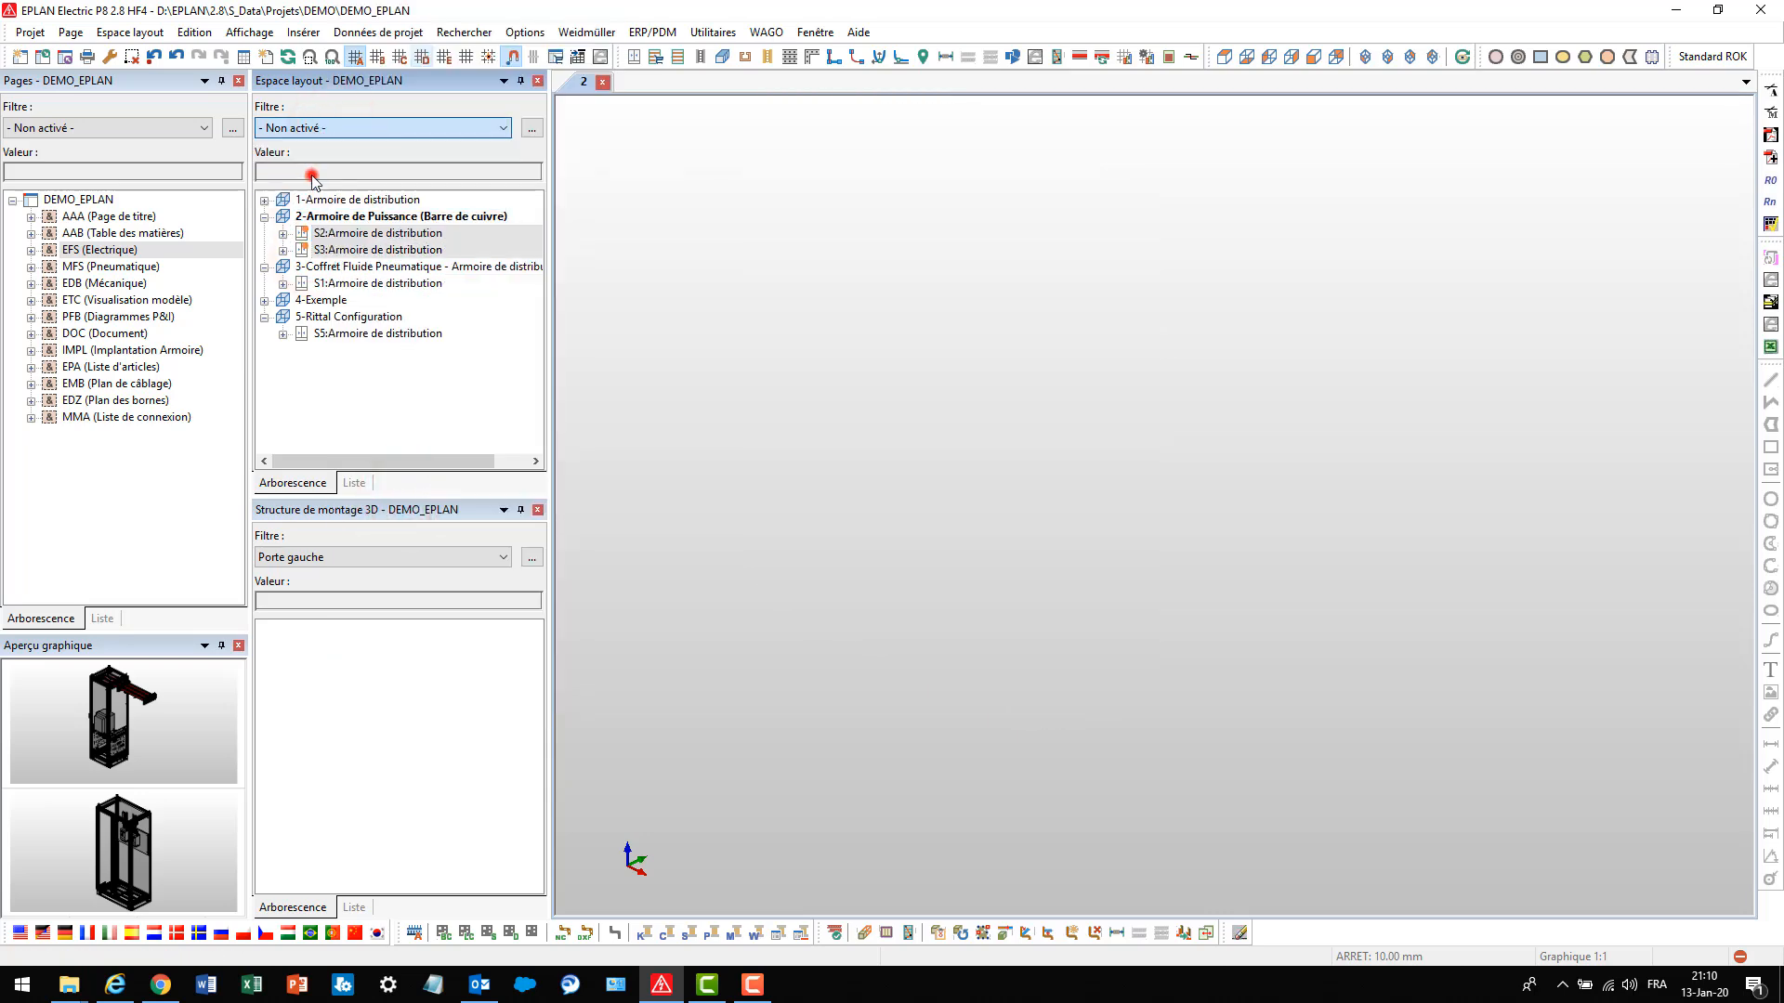
left_click(307, 233)
left_click(282, 233)
left_click(346, 249)
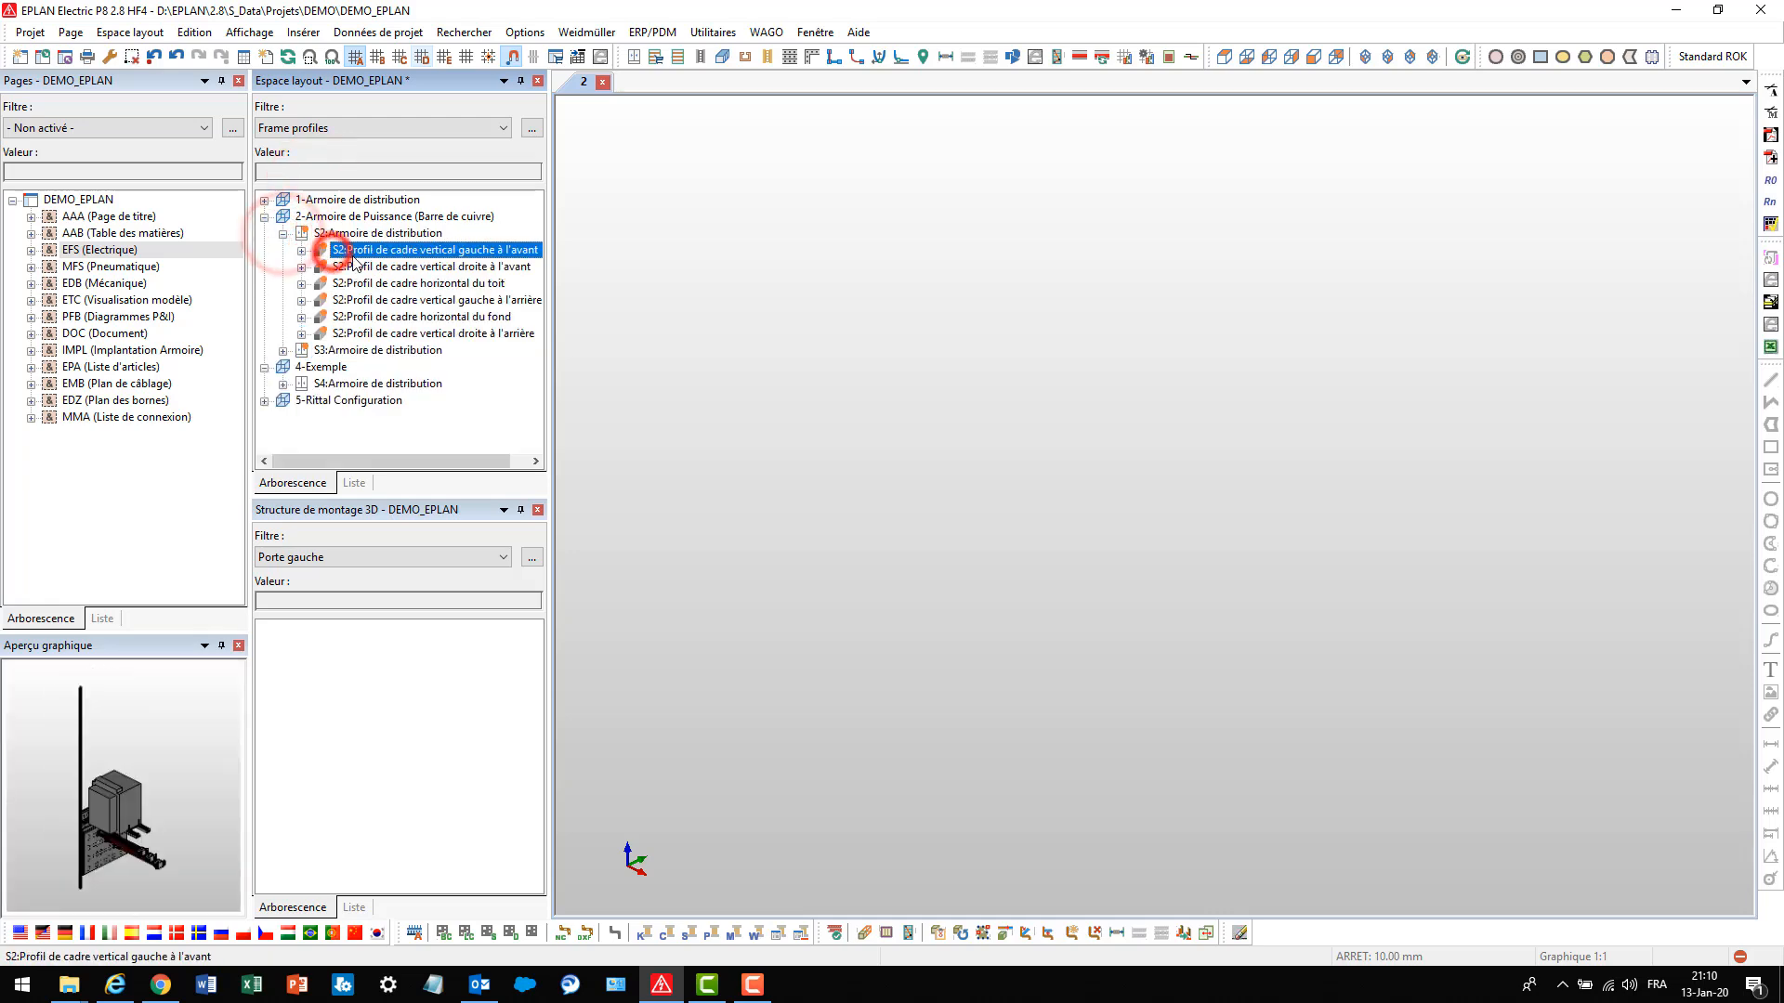
right_click(356, 249)
left_click(459, 478)
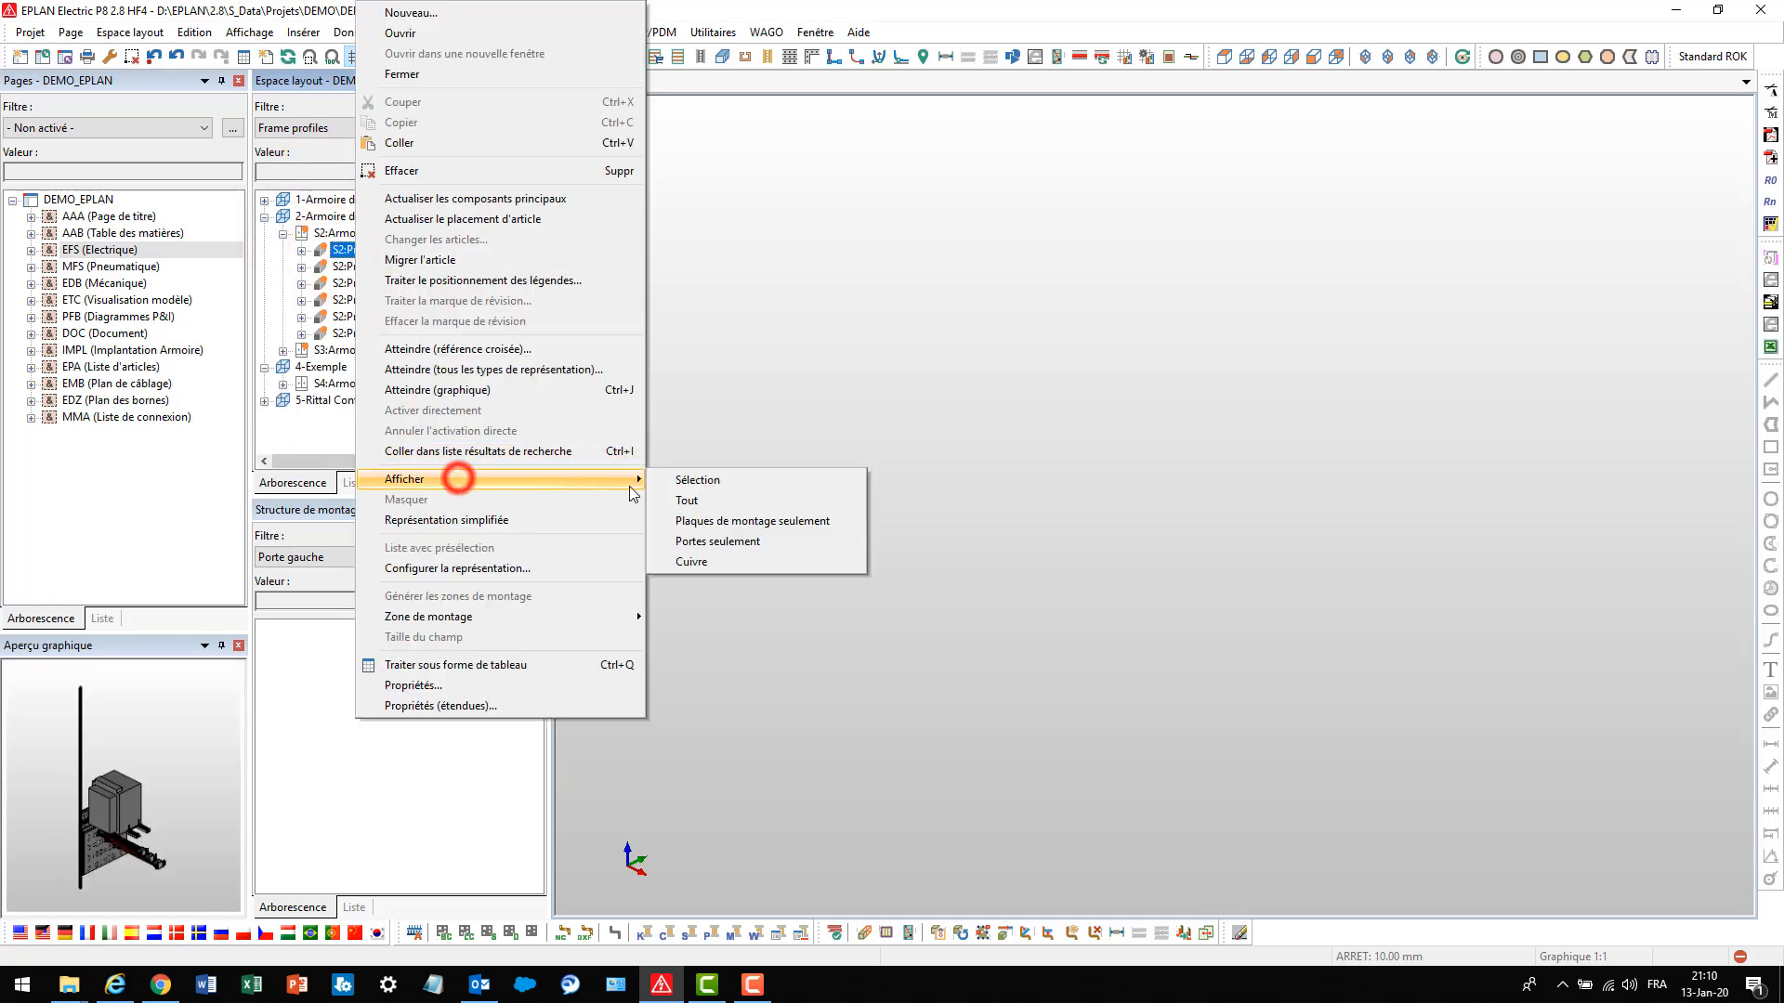
left_click(676, 479)
Display S2:Profil de cadre horizontal du toit with its roof busbars
left_click(370, 282)
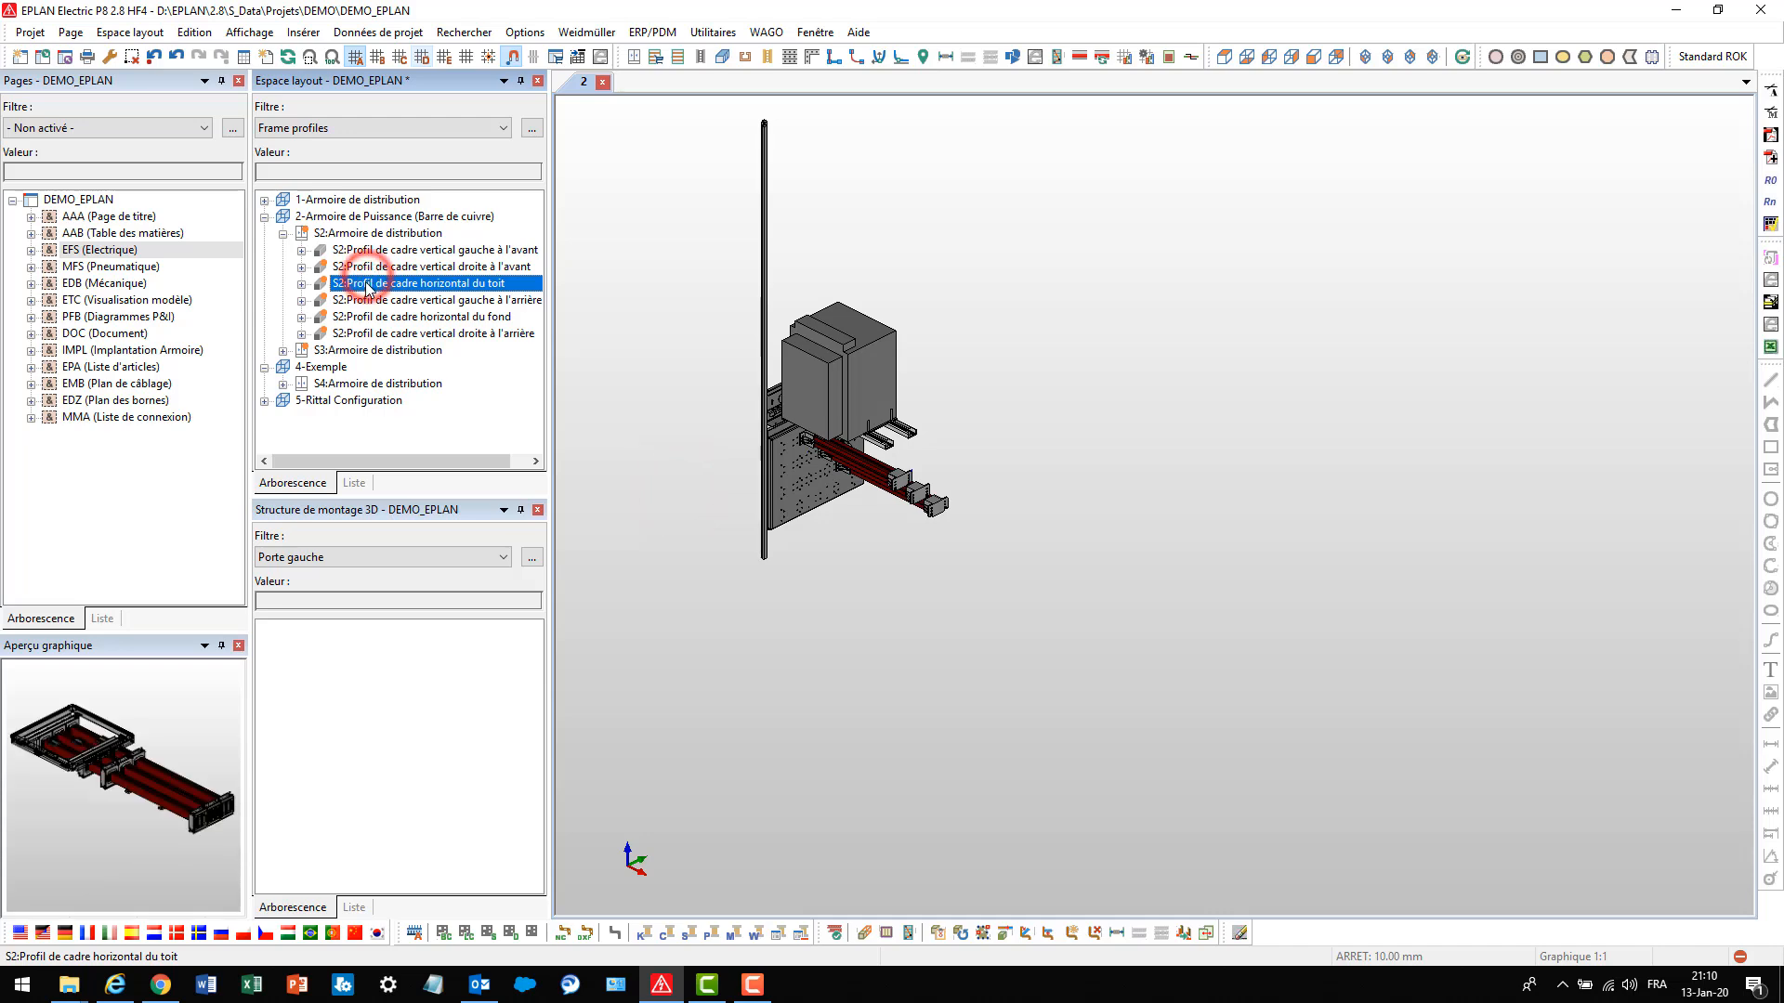
right_click(370, 282)
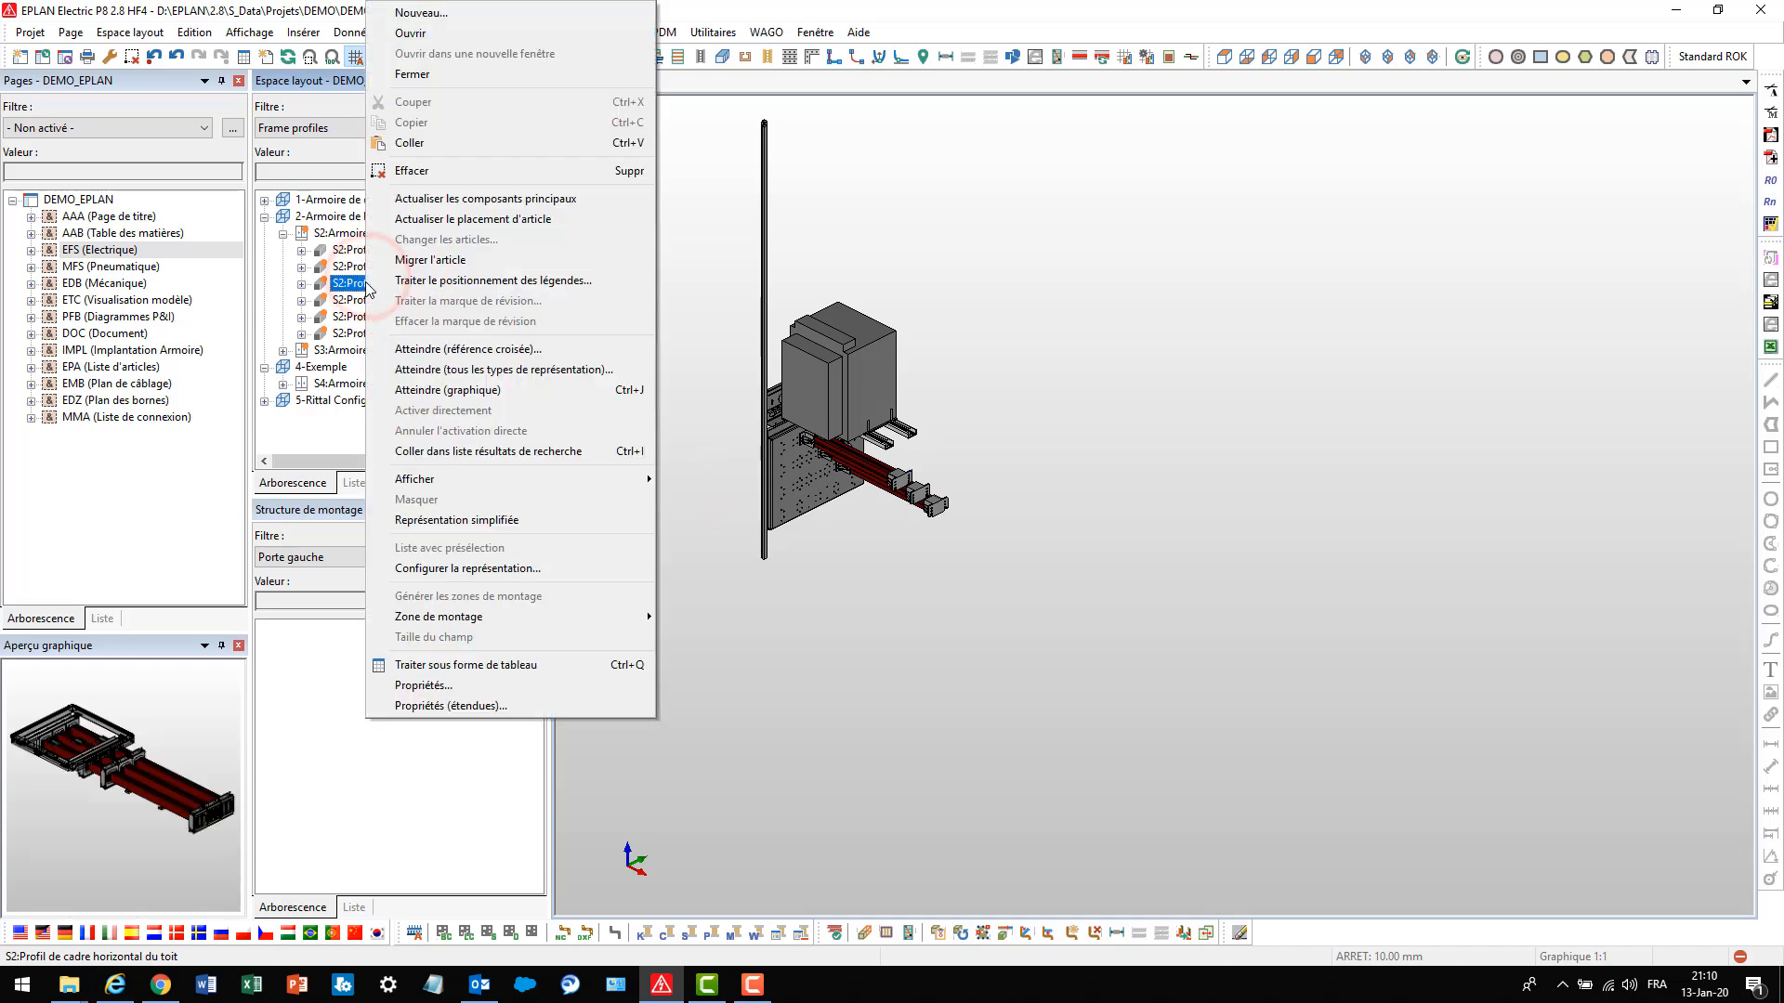
left_click(427, 478)
left_click(736, 481)
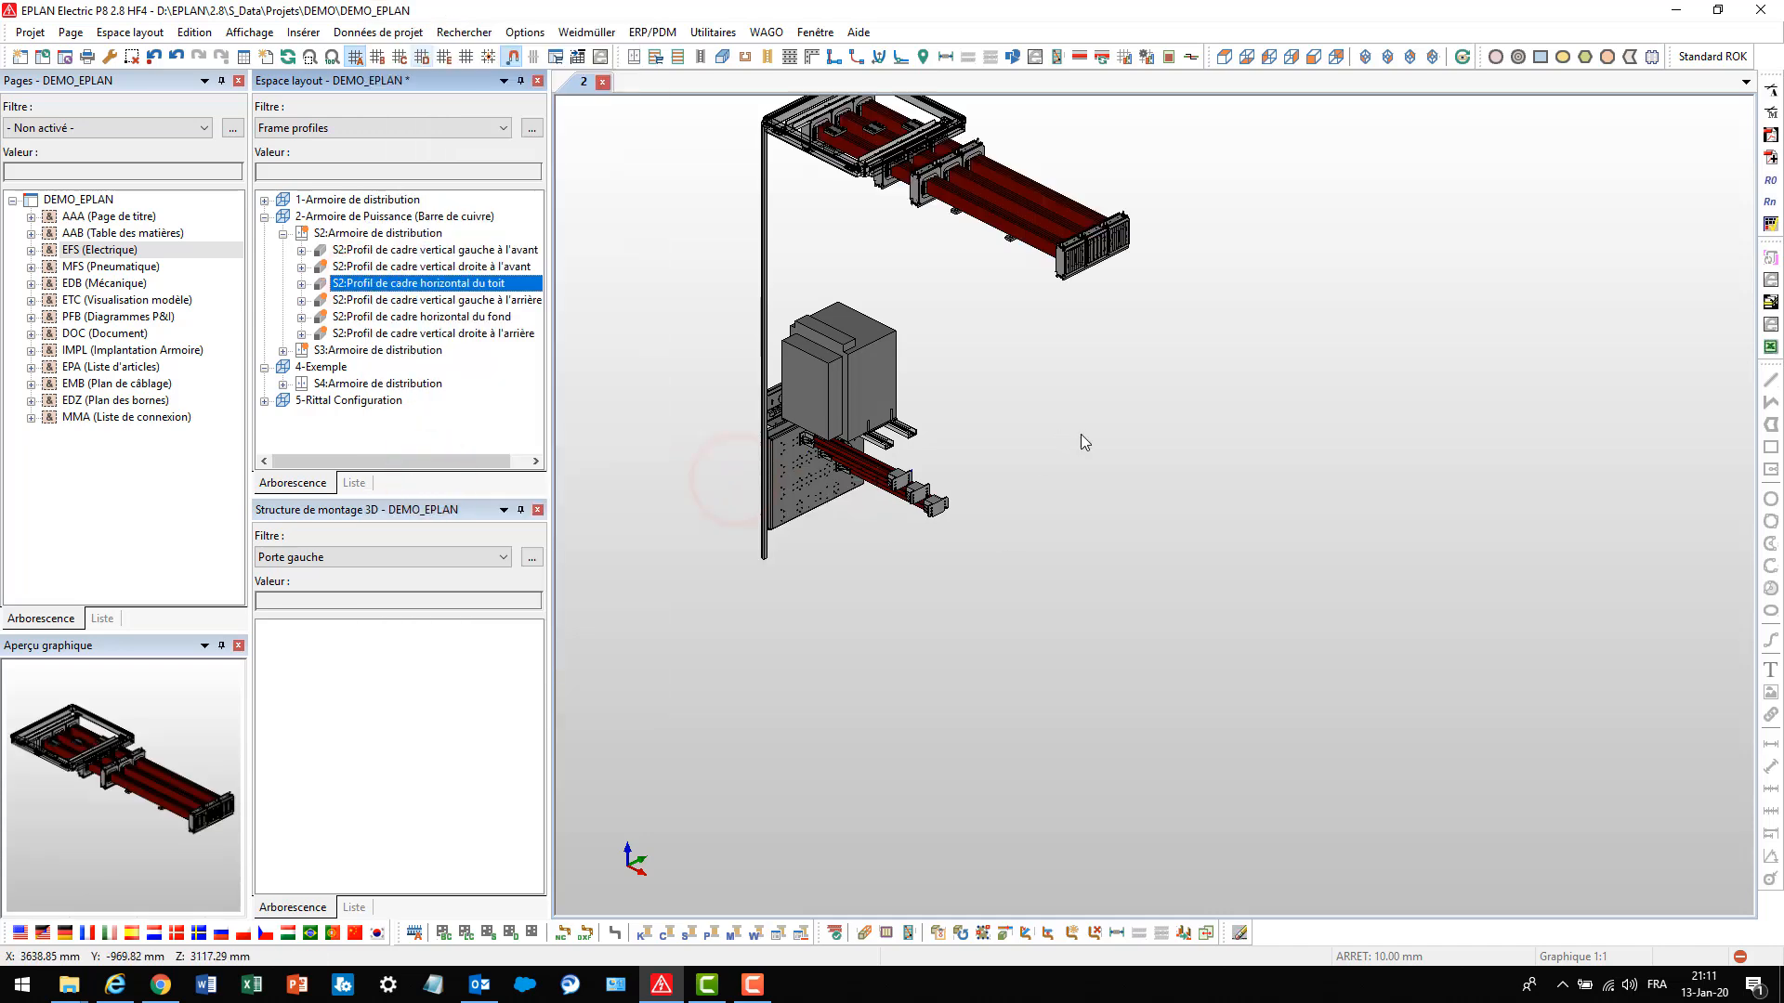
Set up a bent busbar RIT.3589005 using the Angle_Connection_top.fp1 path, a 5.00 mm bending radius and horizontal bending
scroll(1082, 437, "down", 2)
scroll(1068, 464, "up", 3)
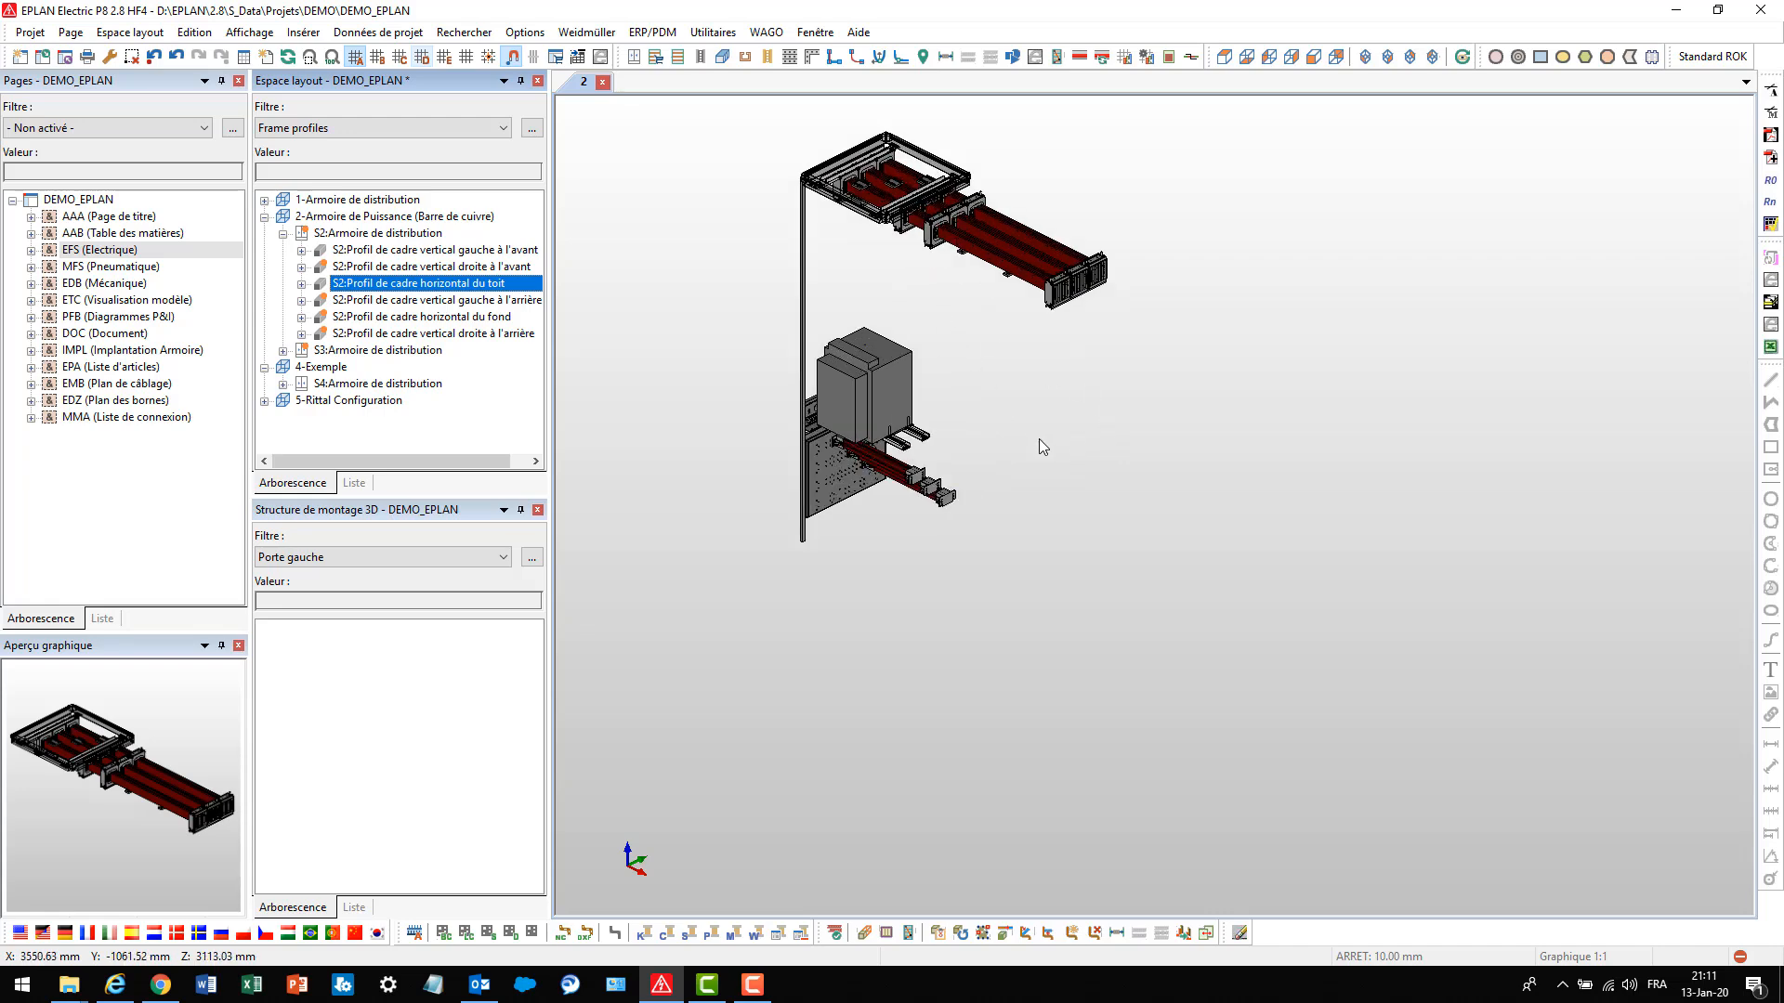
left_click(1315, 58)
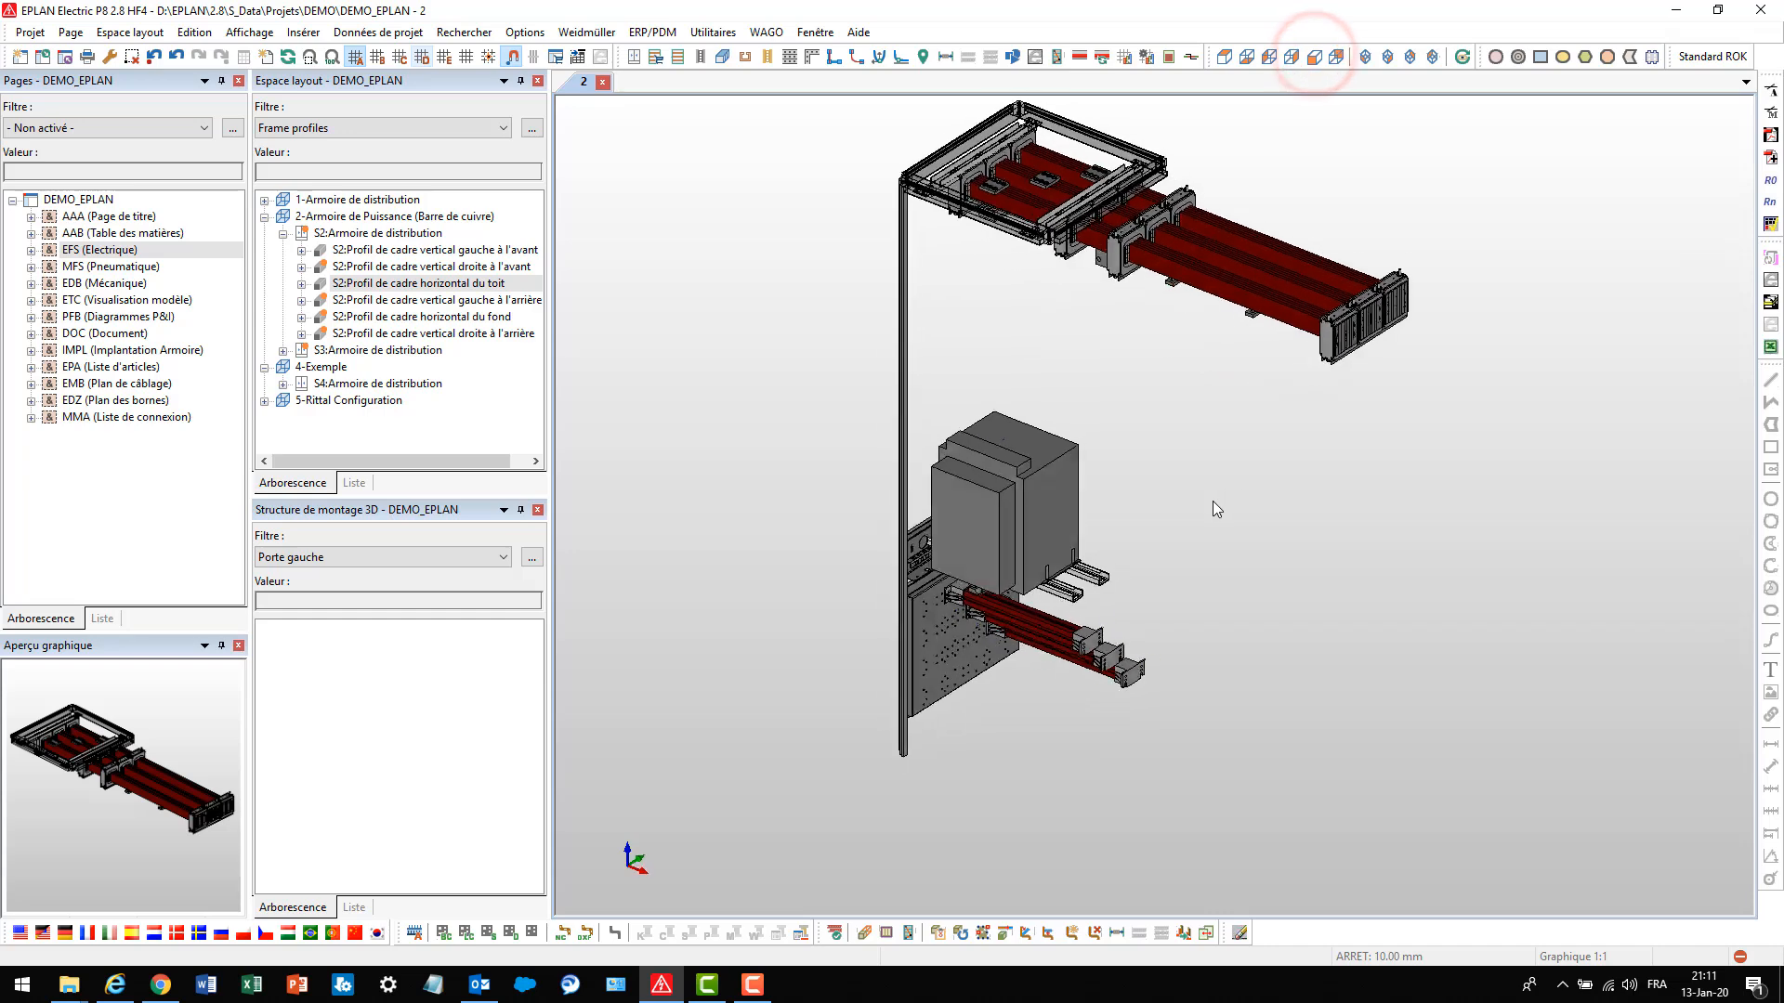
left_click(299, 31)
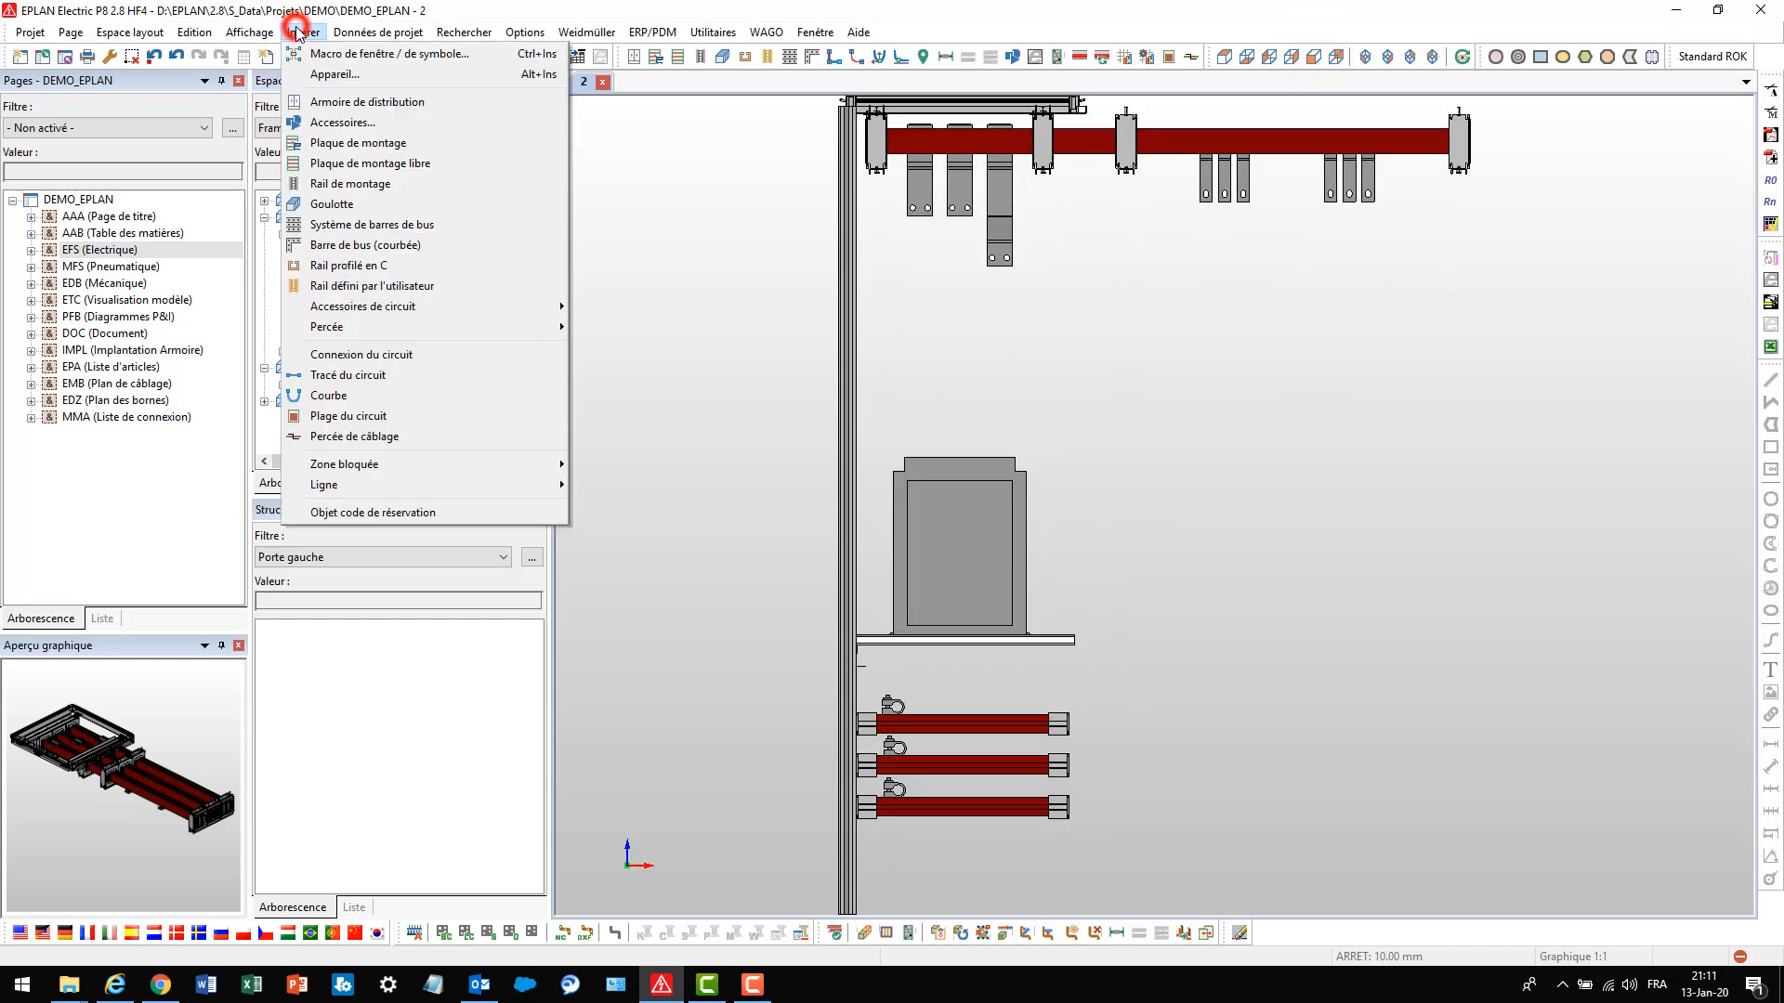
left_click(347, 245)
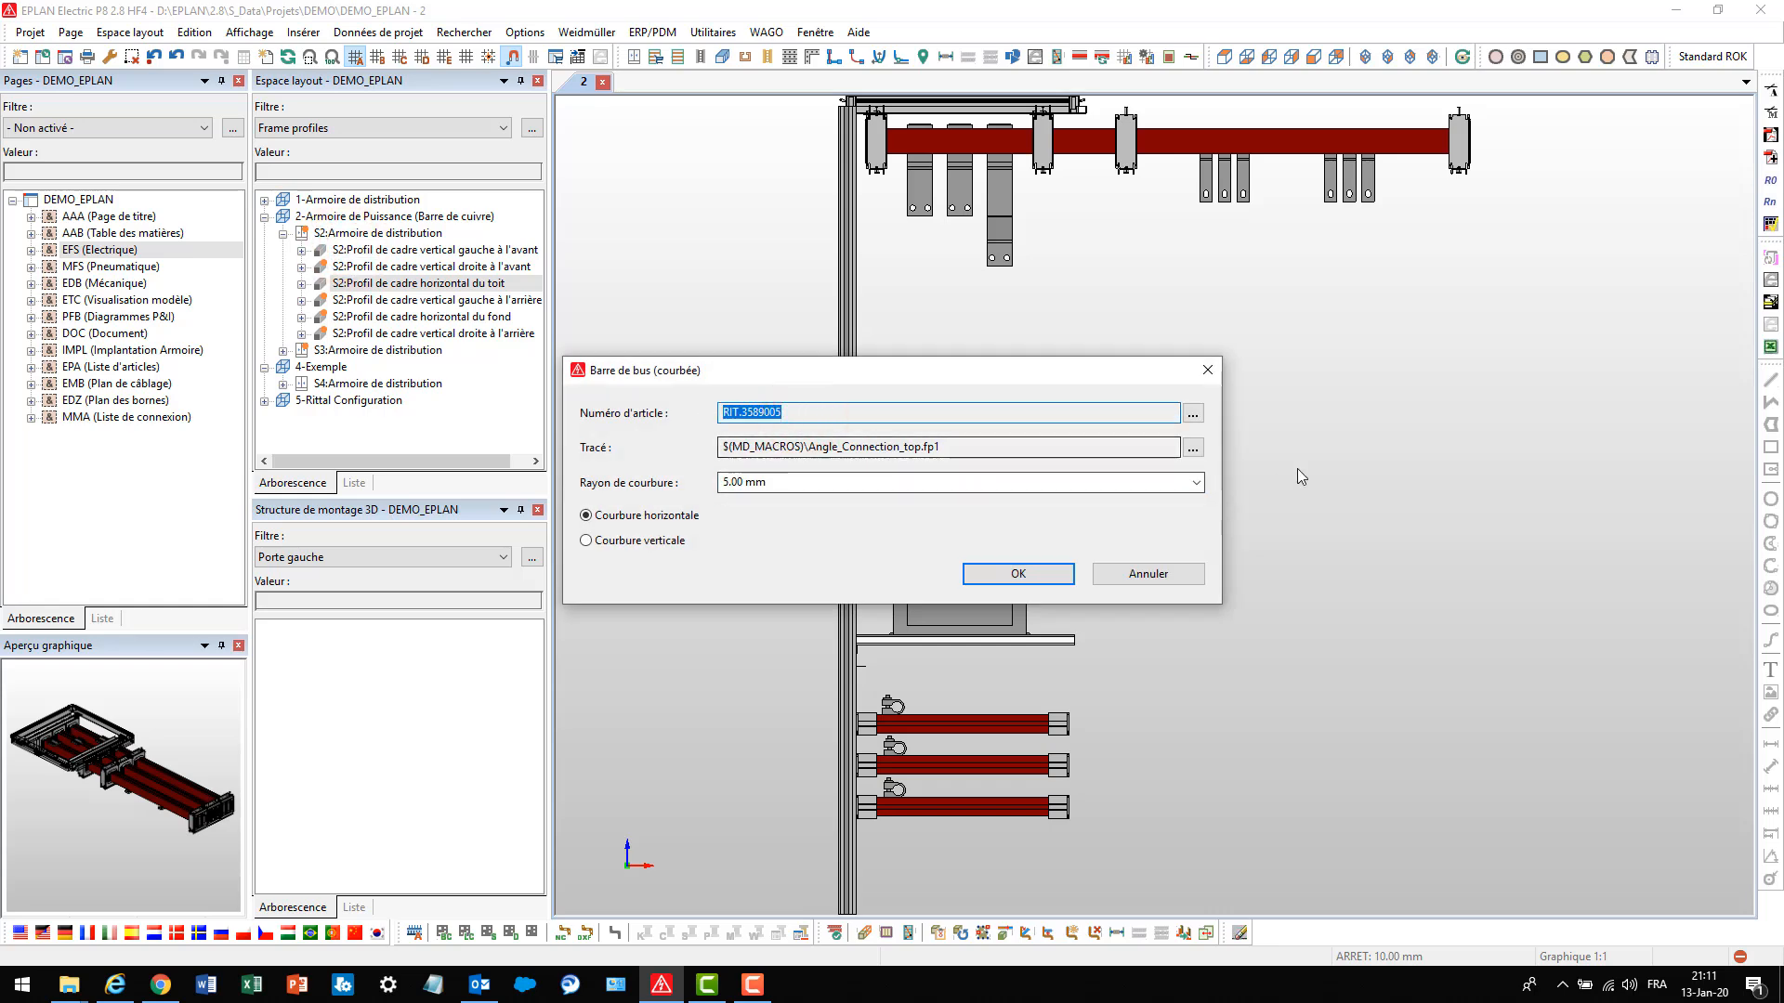
left_click(1192, 452)
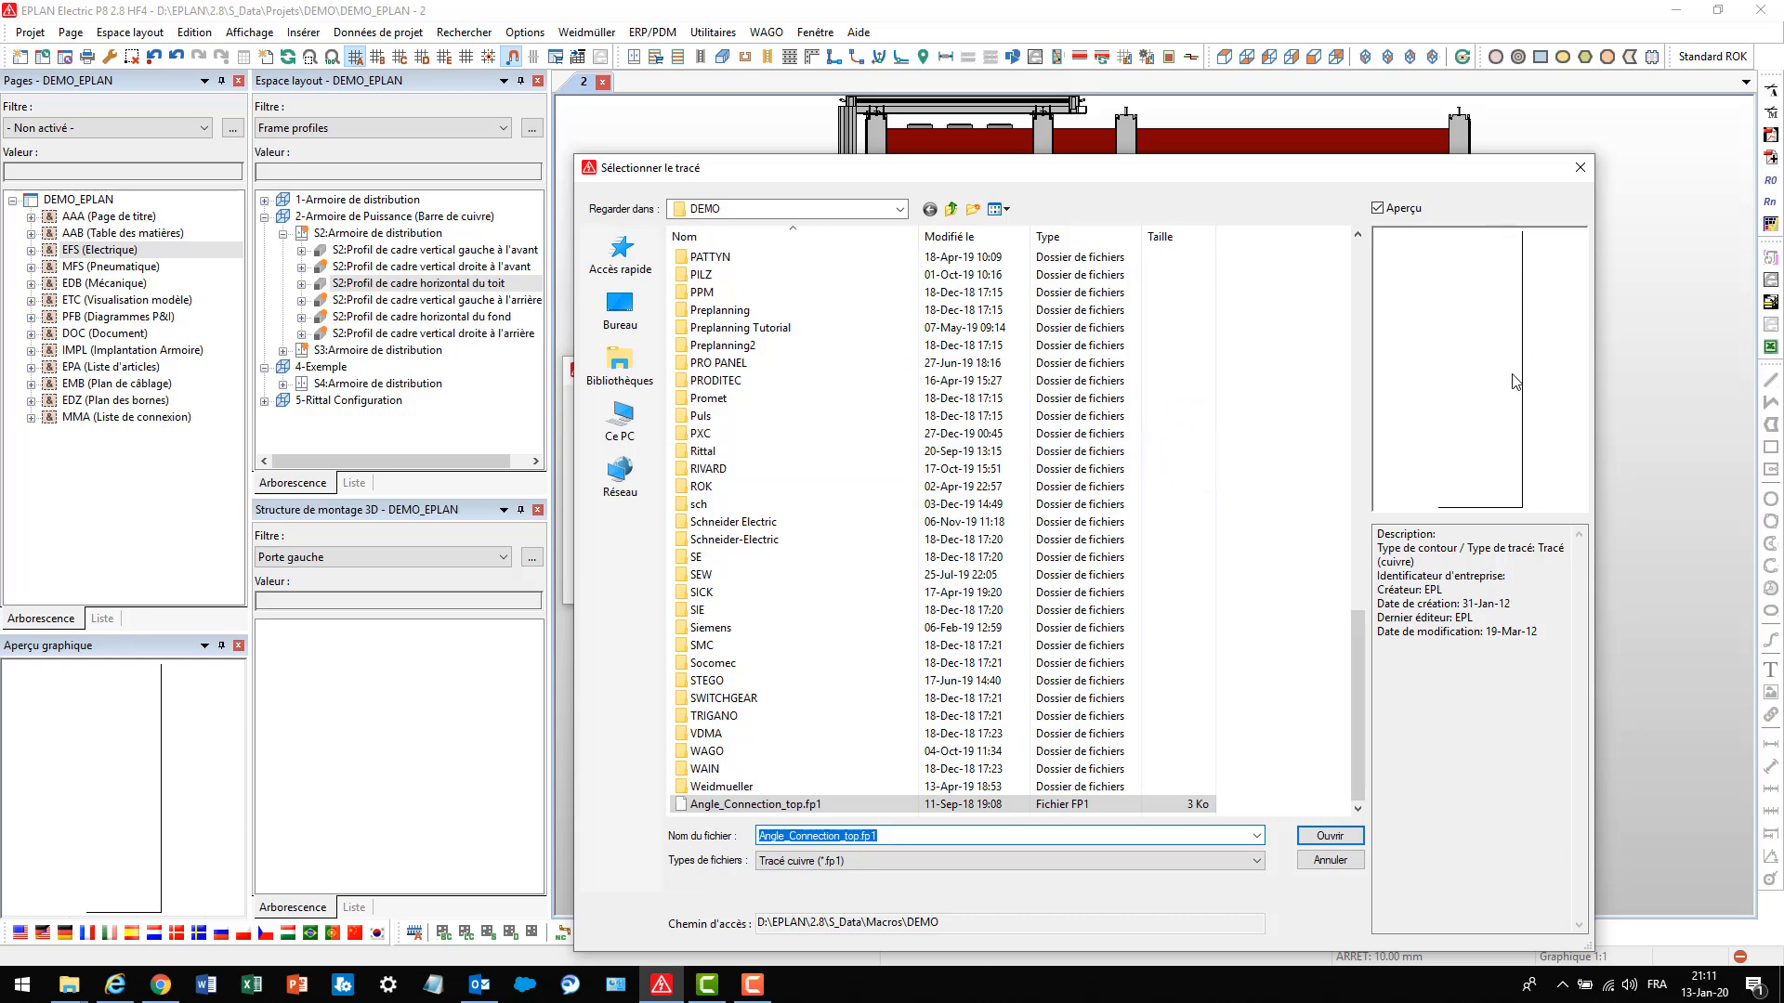
left_click(1331, 835)
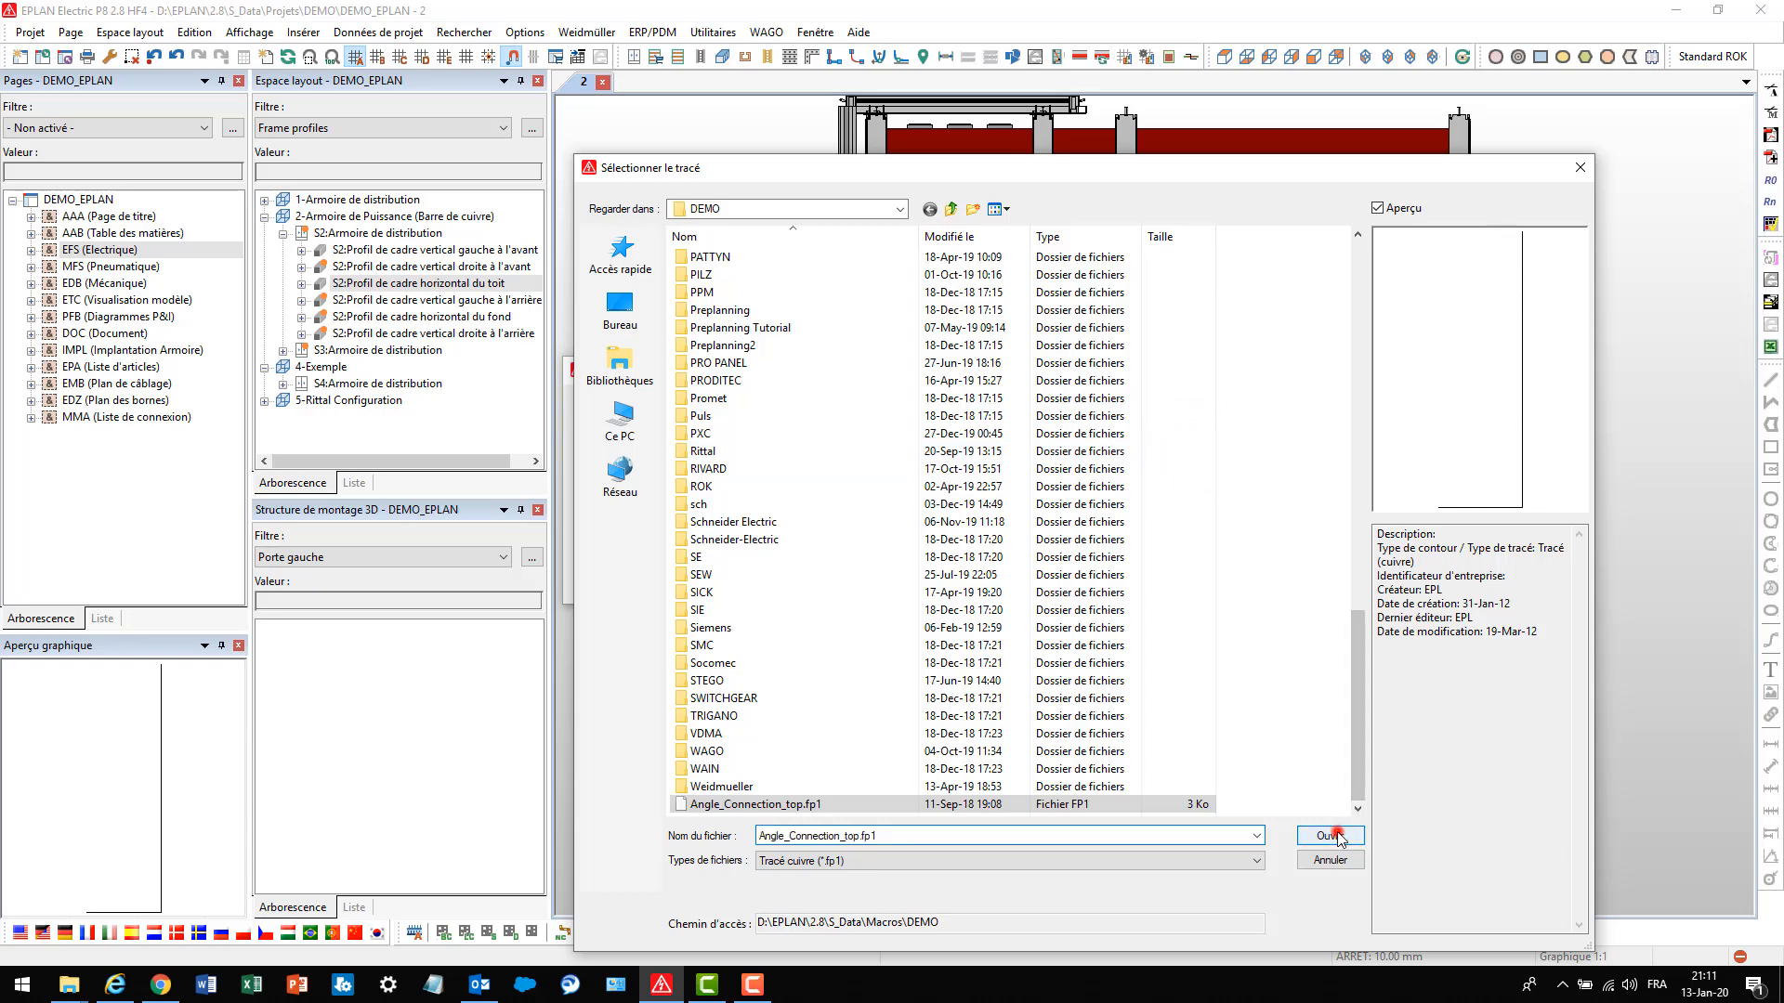
left_click_drag(773, 482, 702, 484)
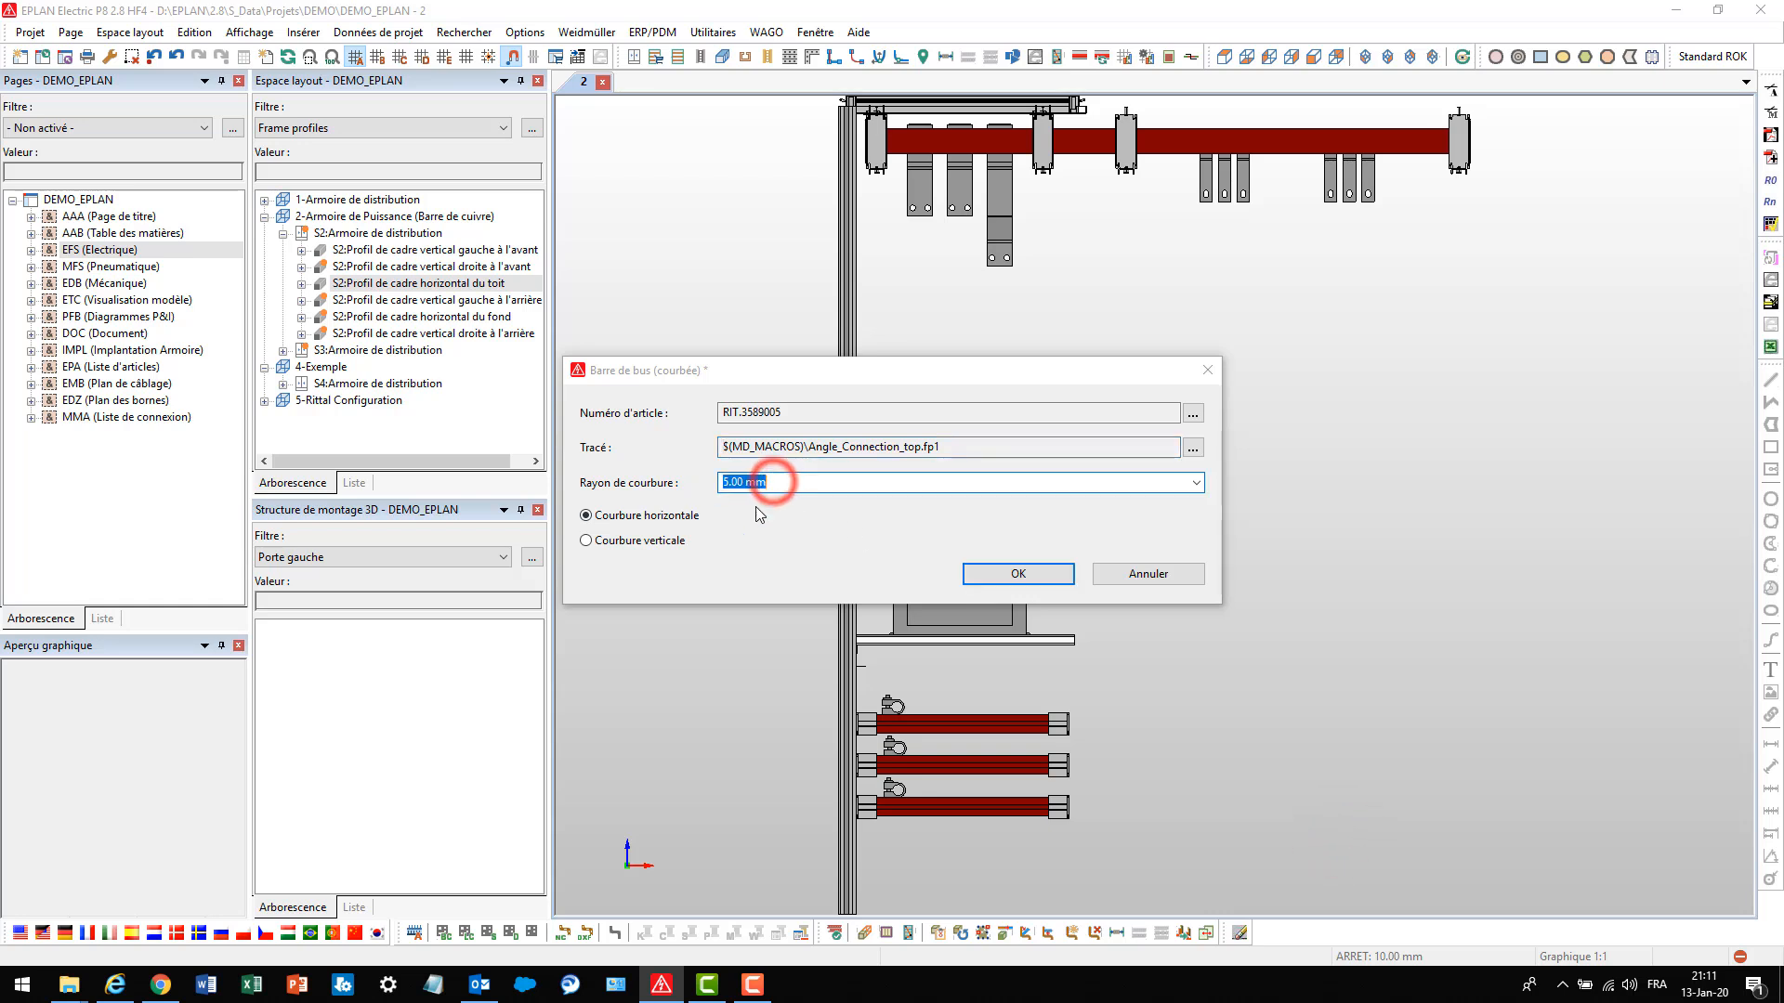
left_click(1005, 571)
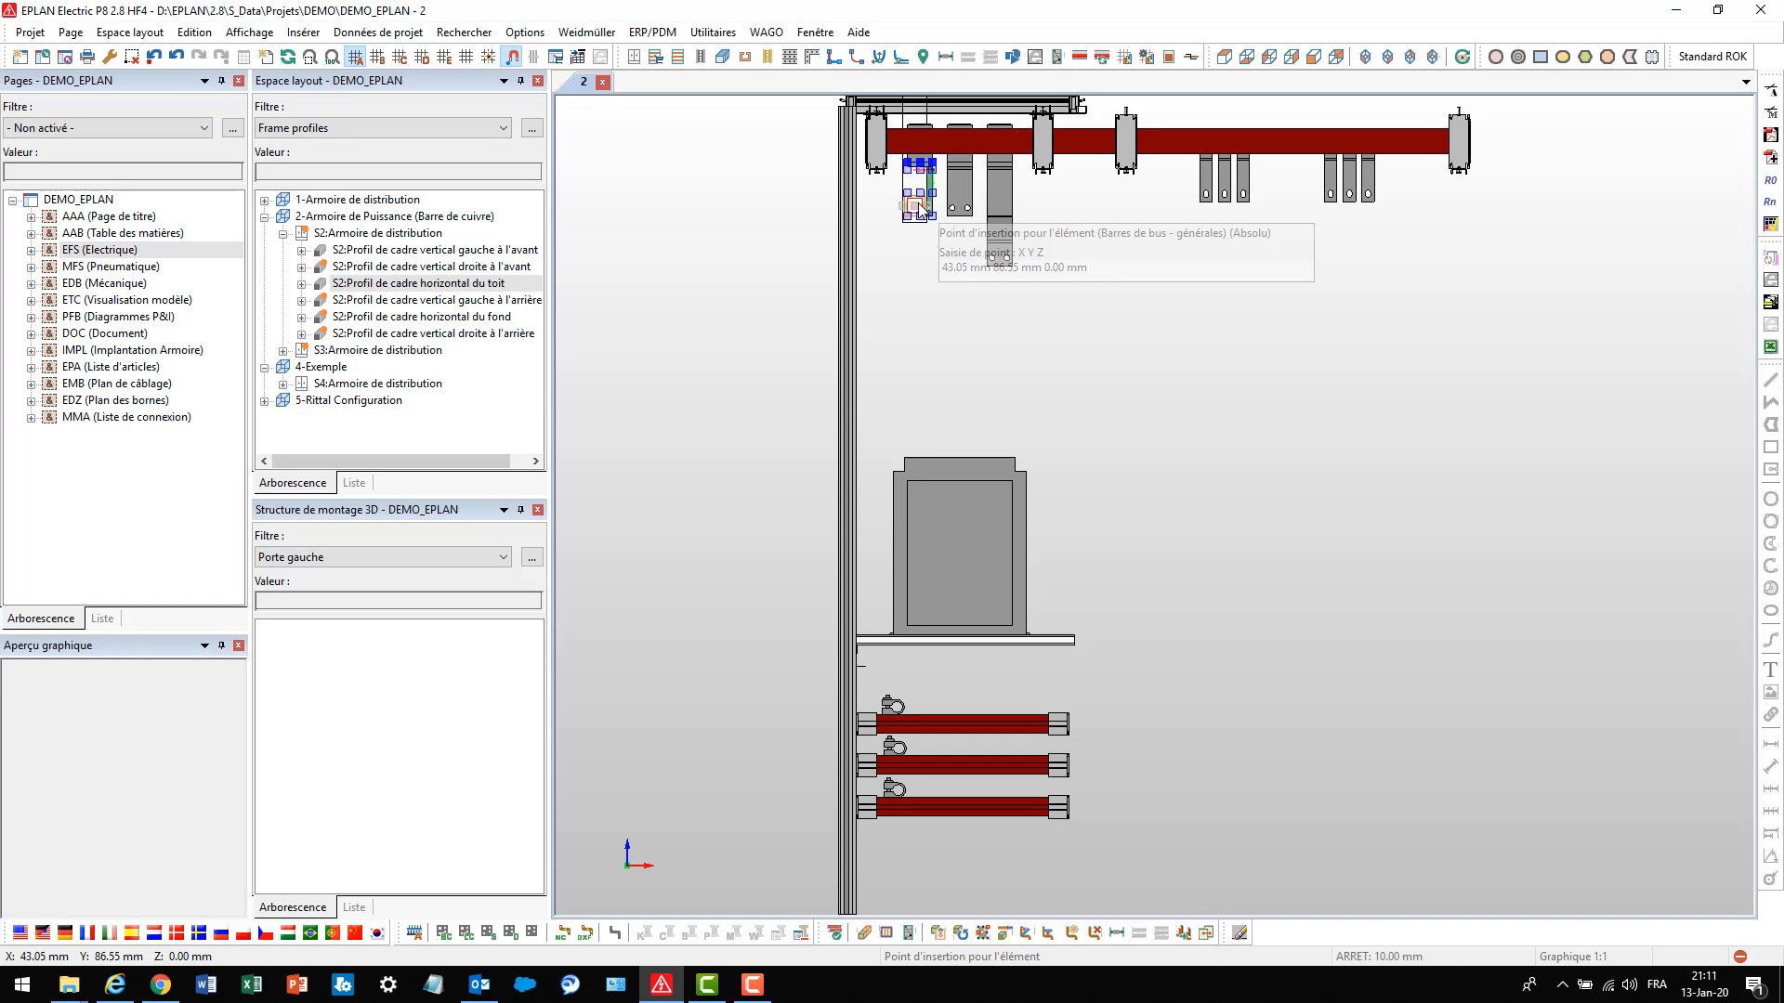
Place one bent busbar on each of the three connection brackets hanging above the circuit breaker, and show the assembly from the side
left_click(920, 210)
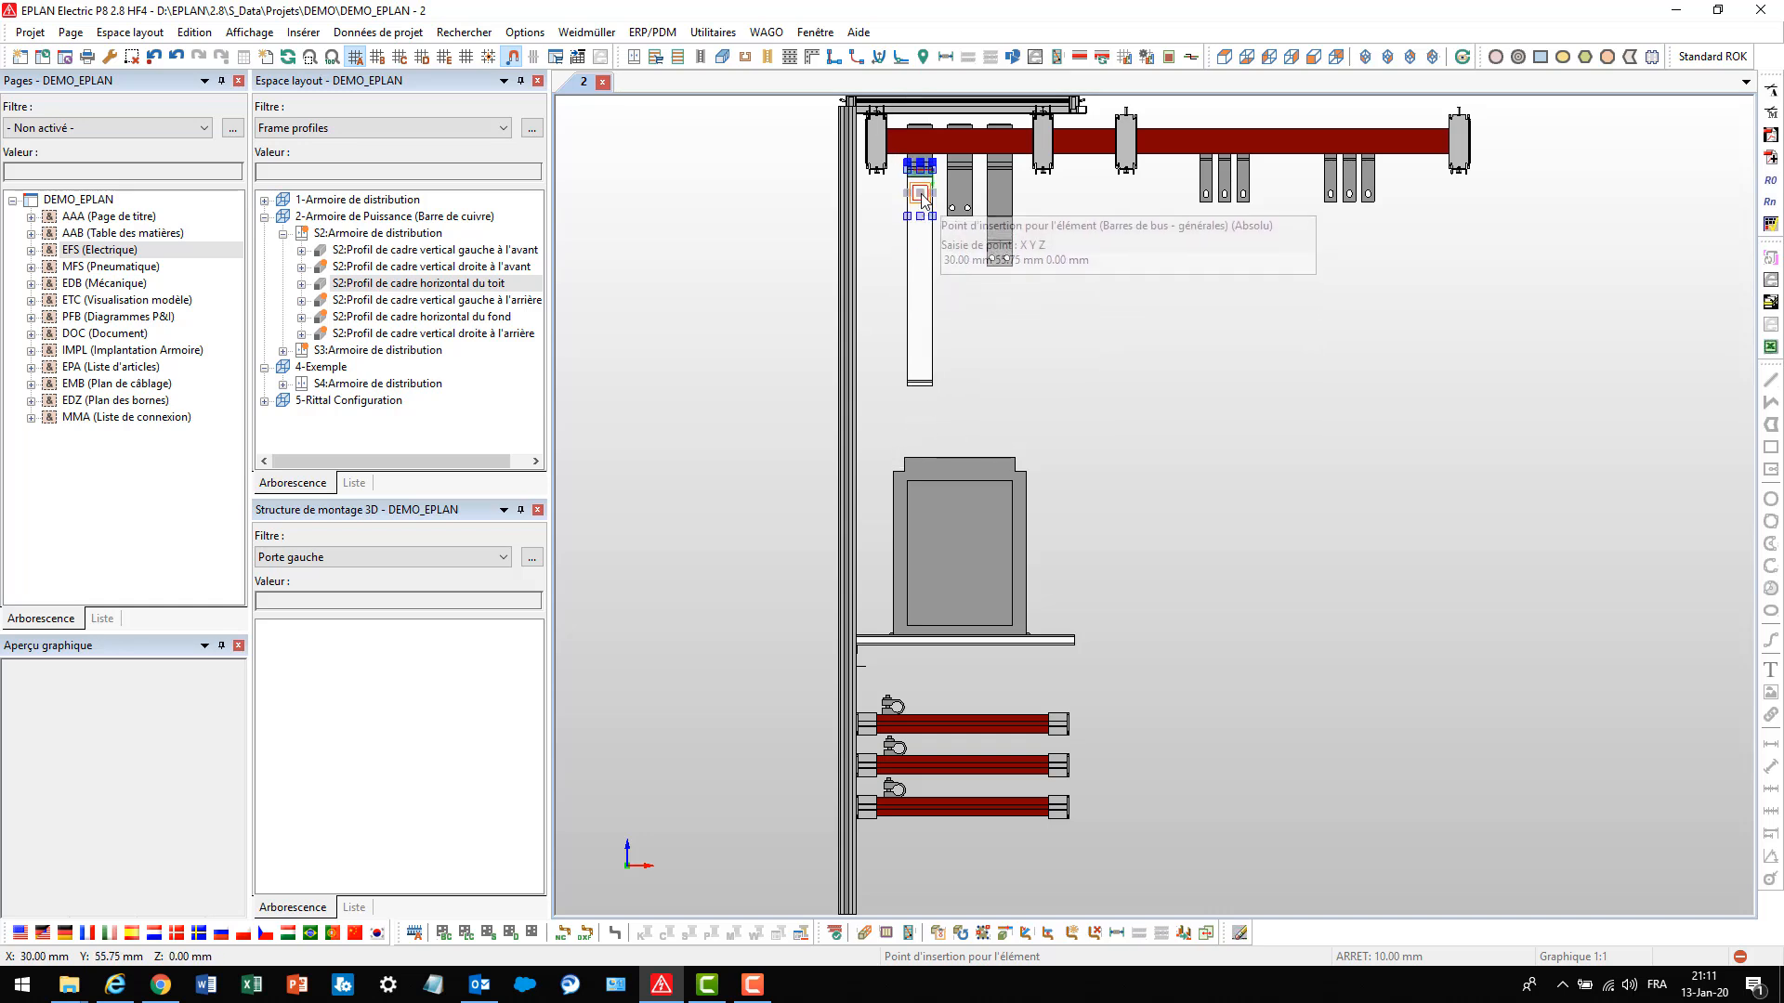
left_click(923, 198)
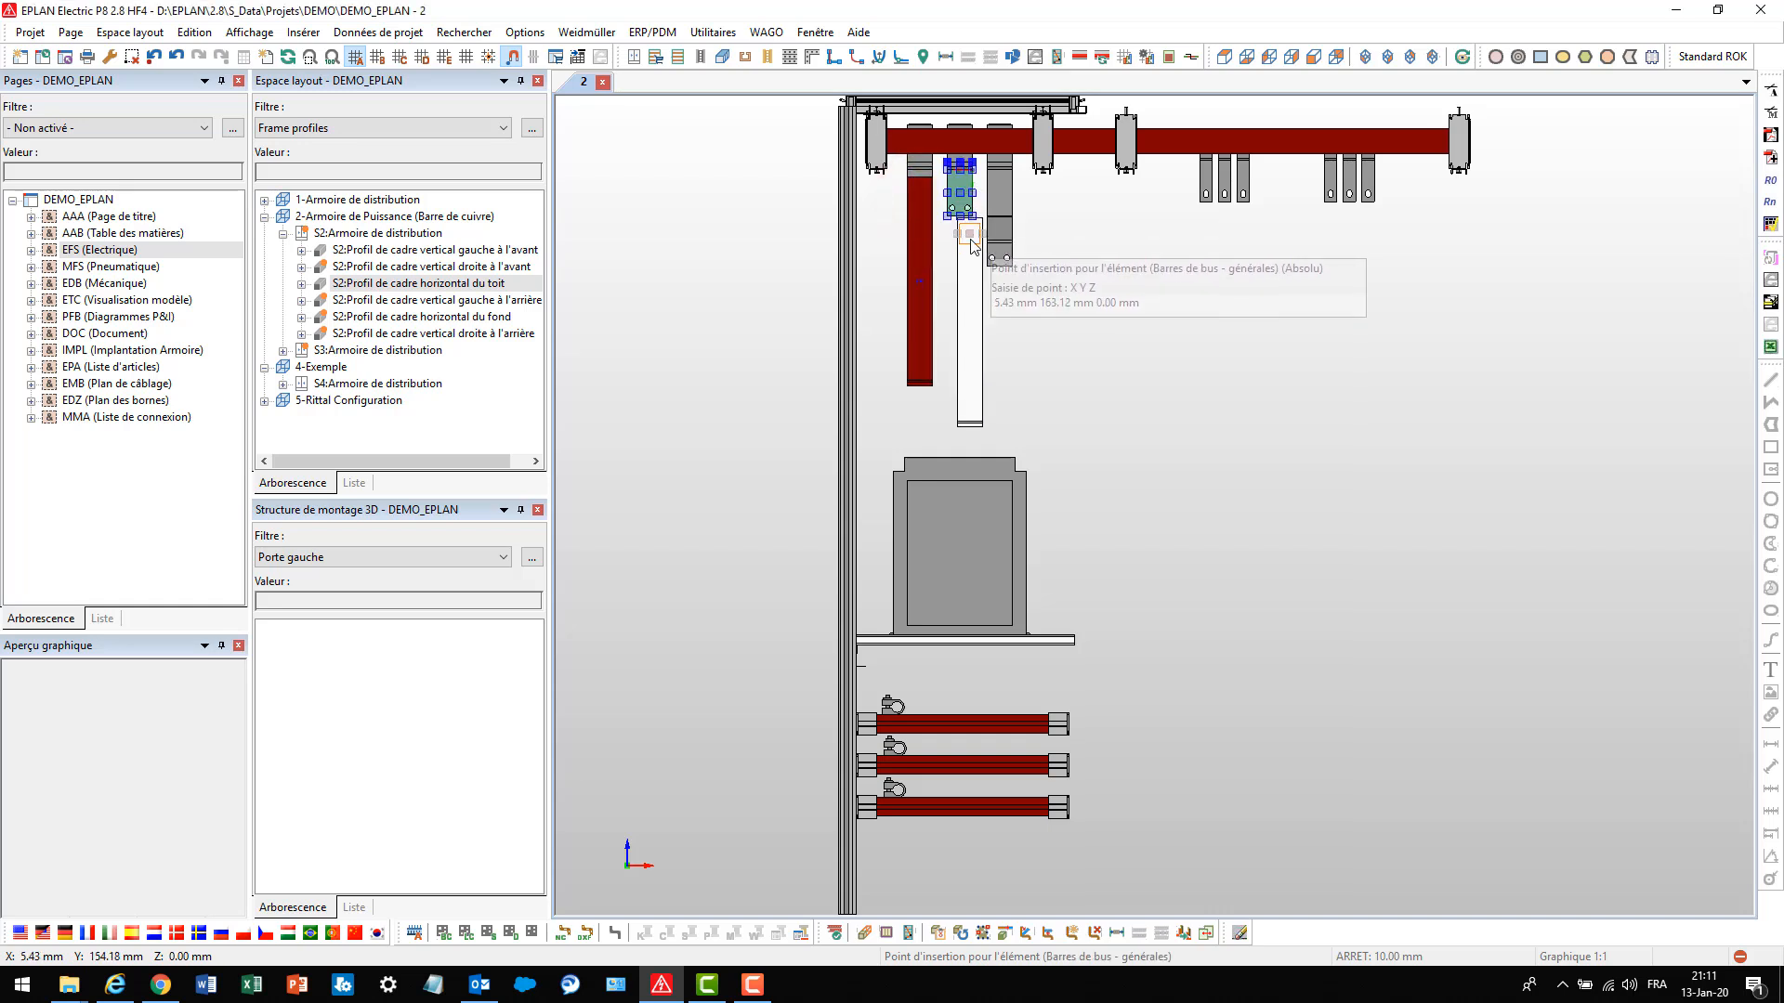
left_click(961, 198)
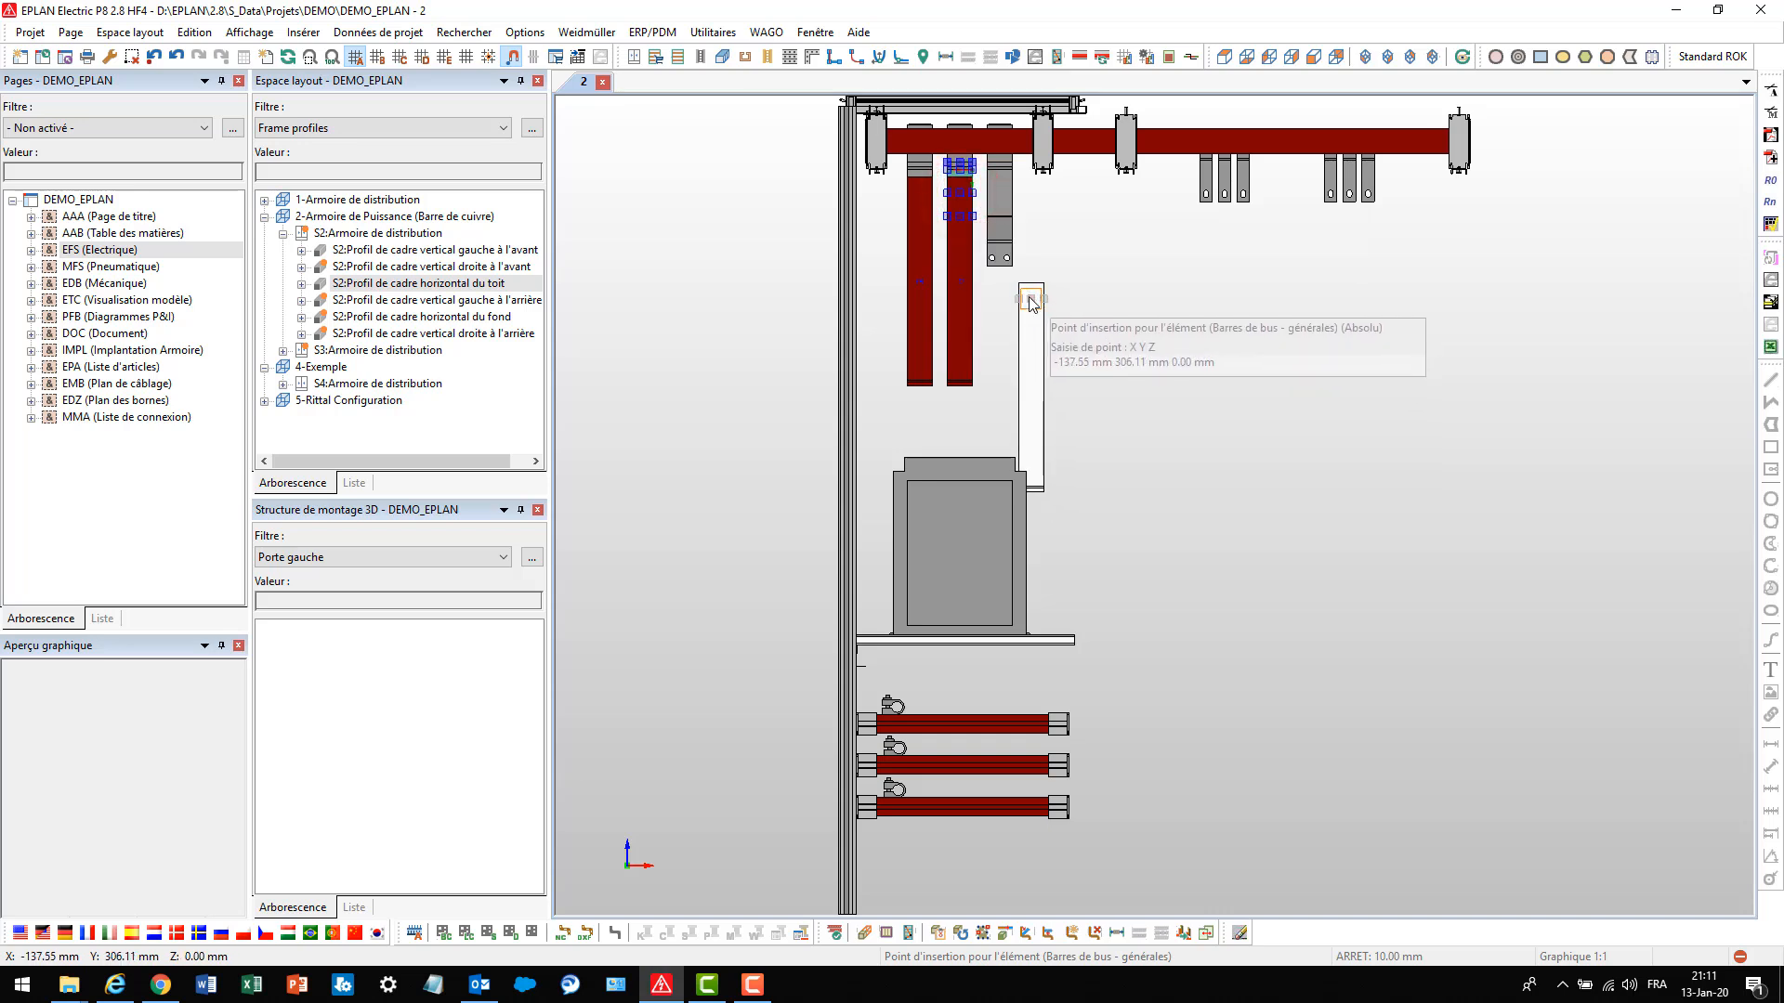
scroll(1004, 289, "up", 2)
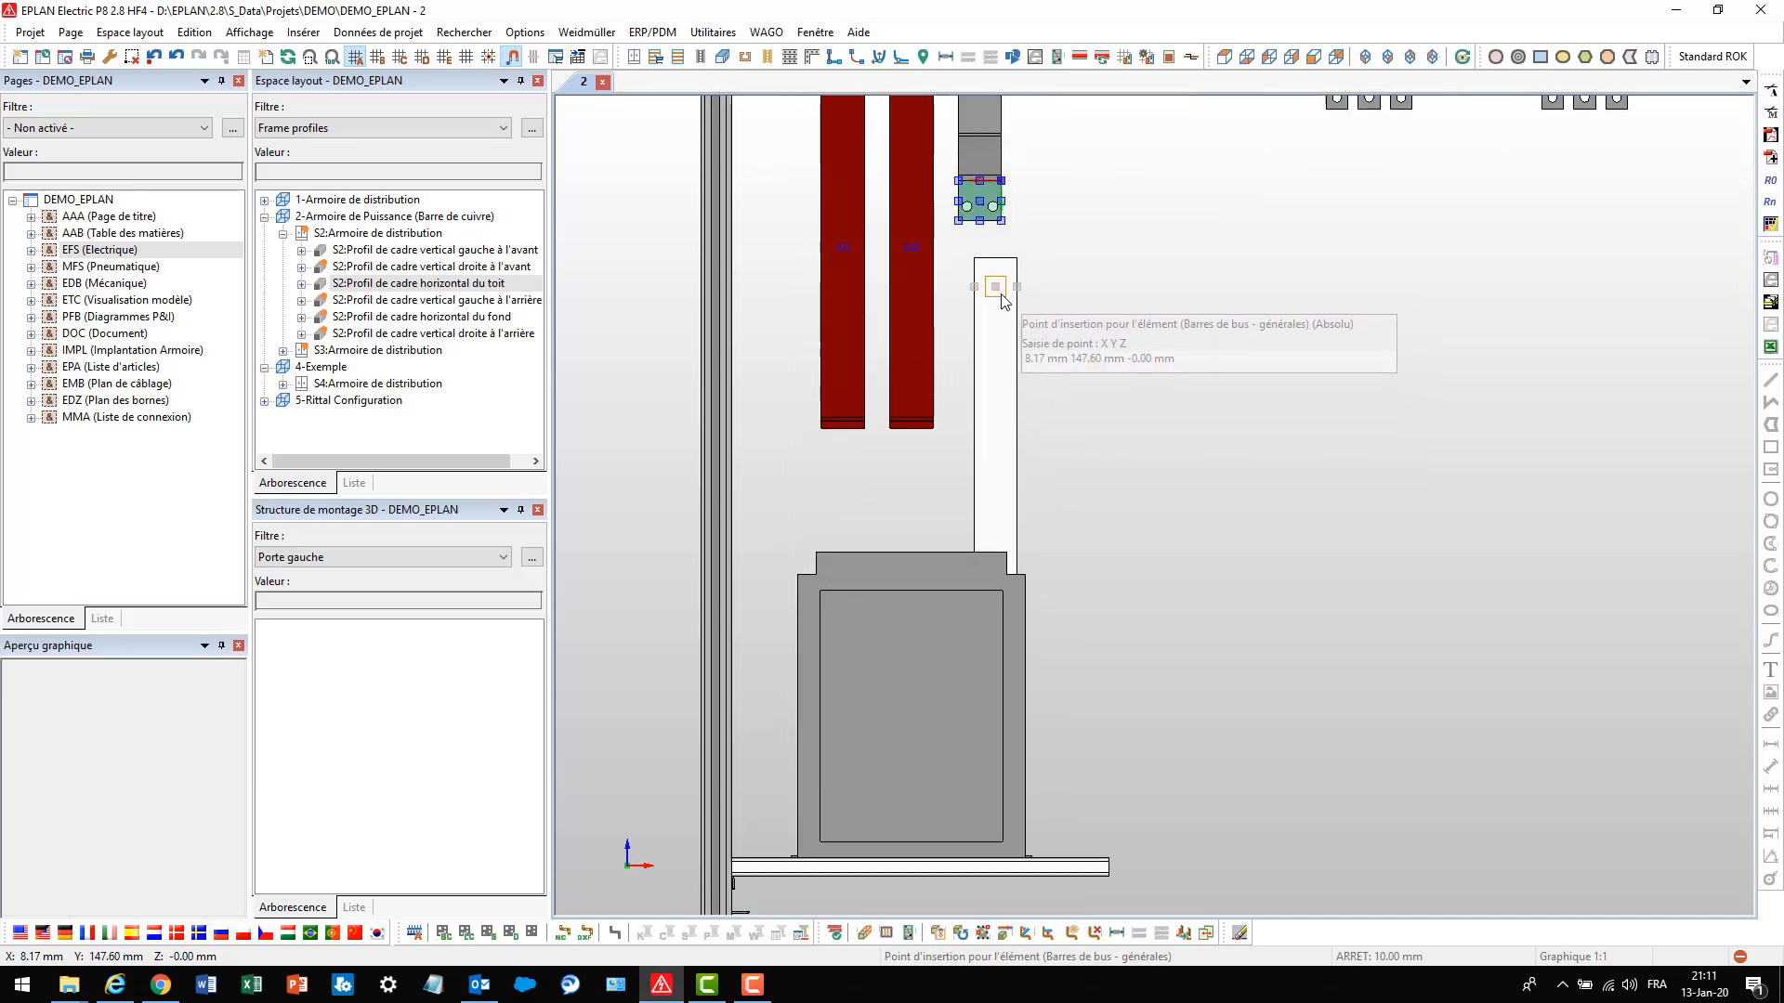
left_click(1130, 380)
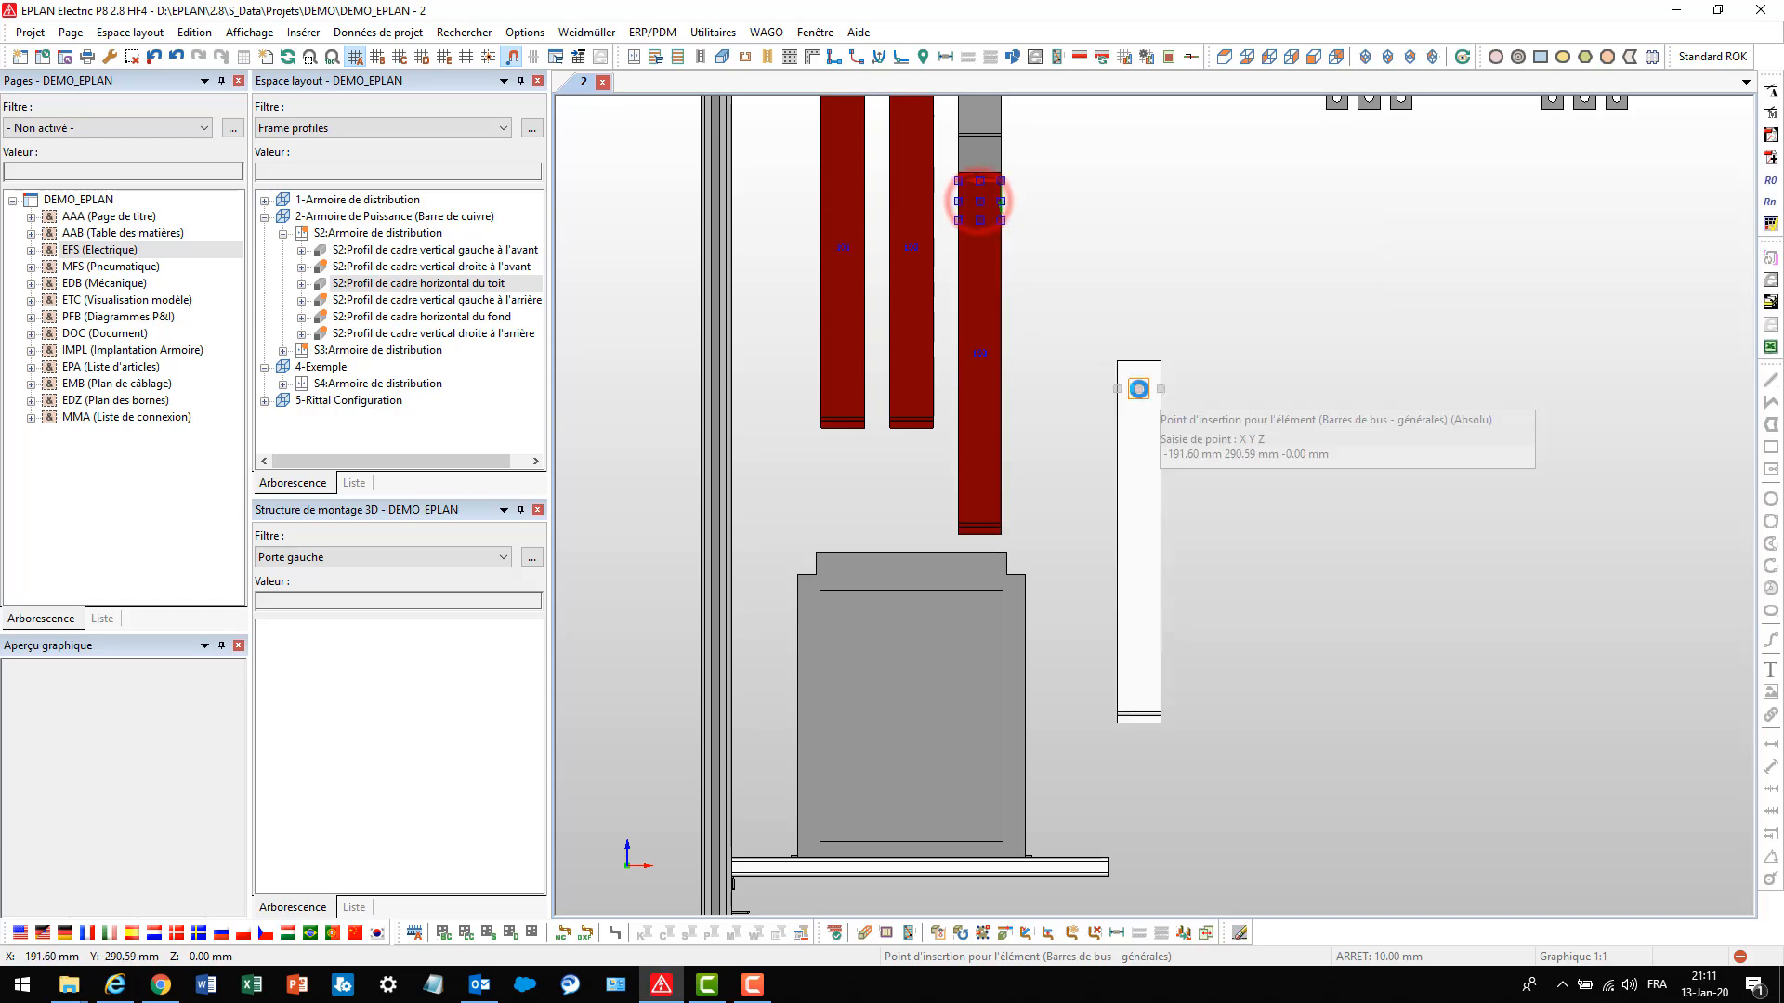
scroll(1152, 388, "down", 2)
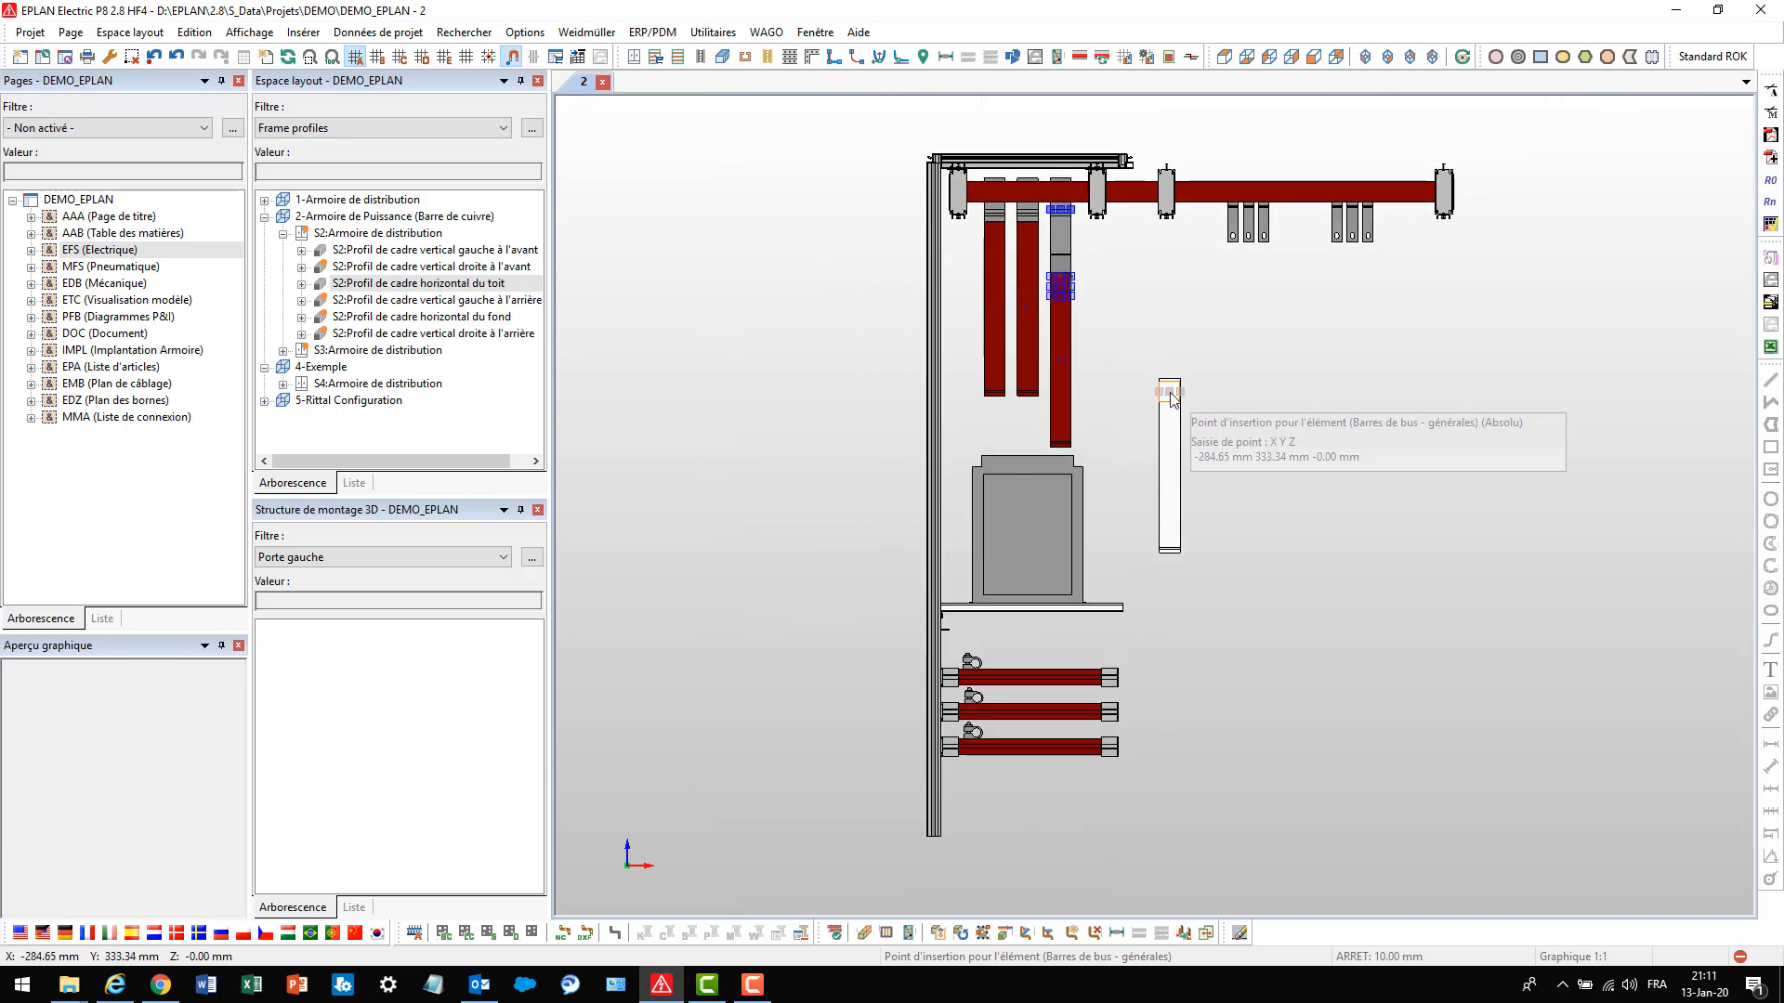
key("Escape")
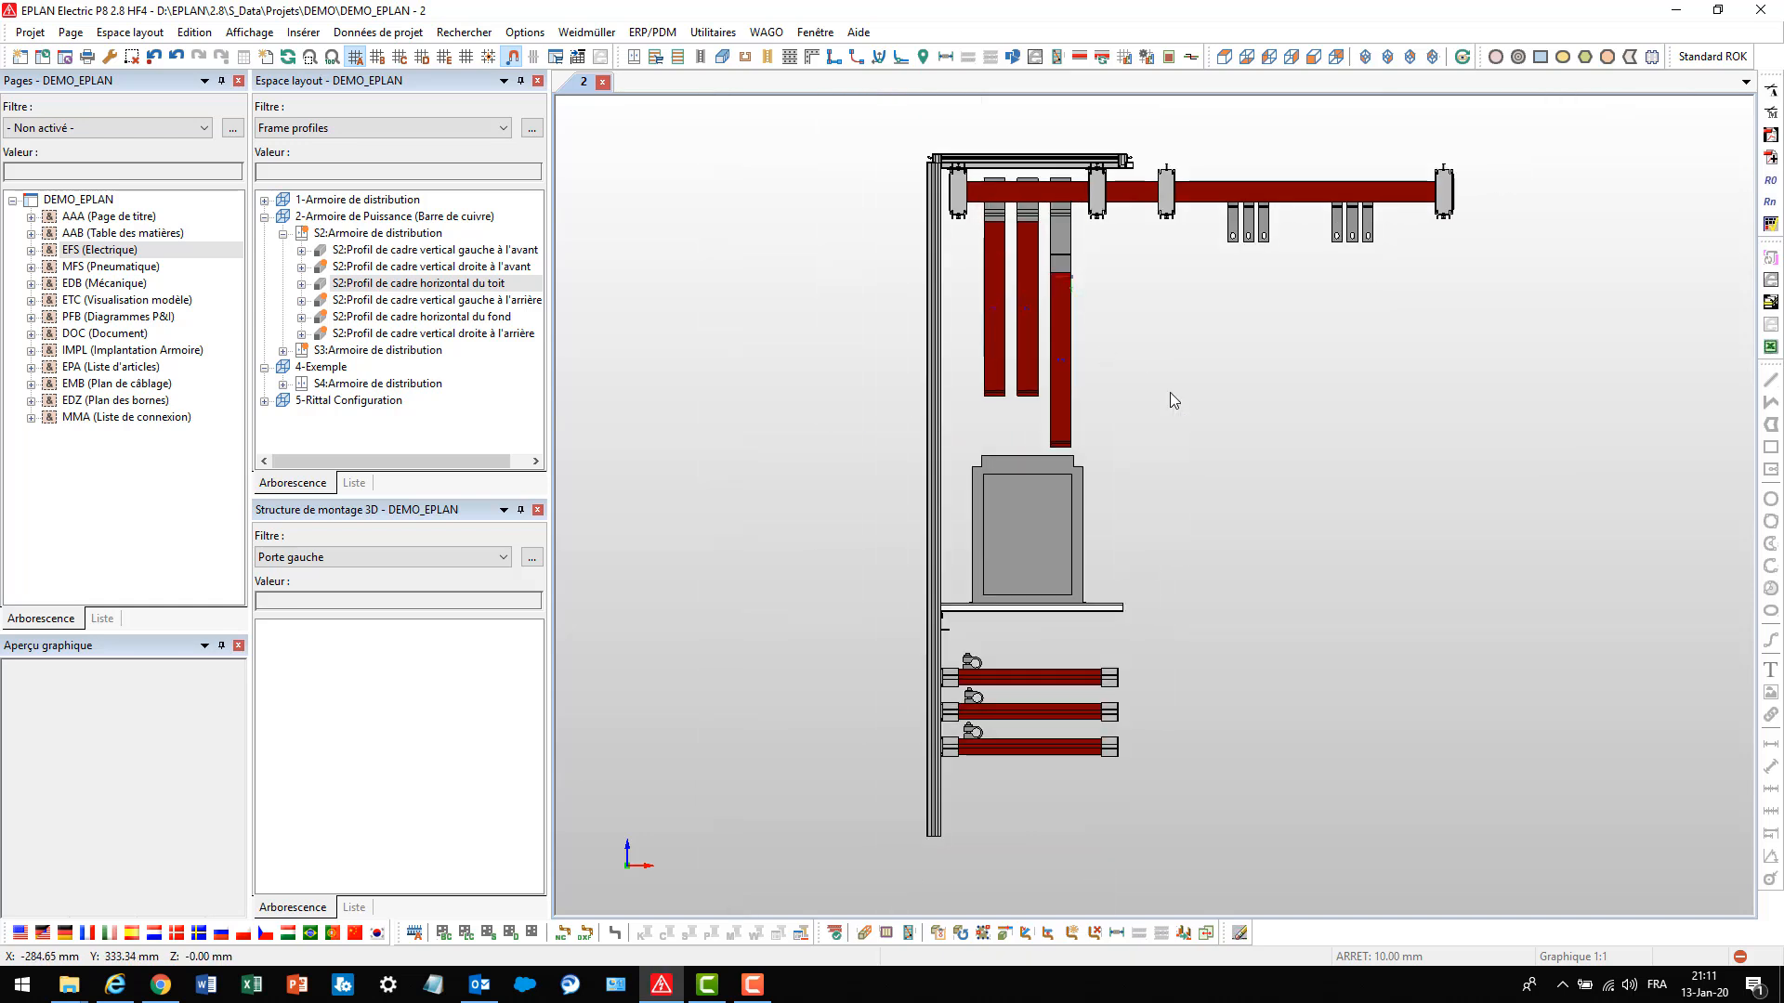
left_click(1293, 57)
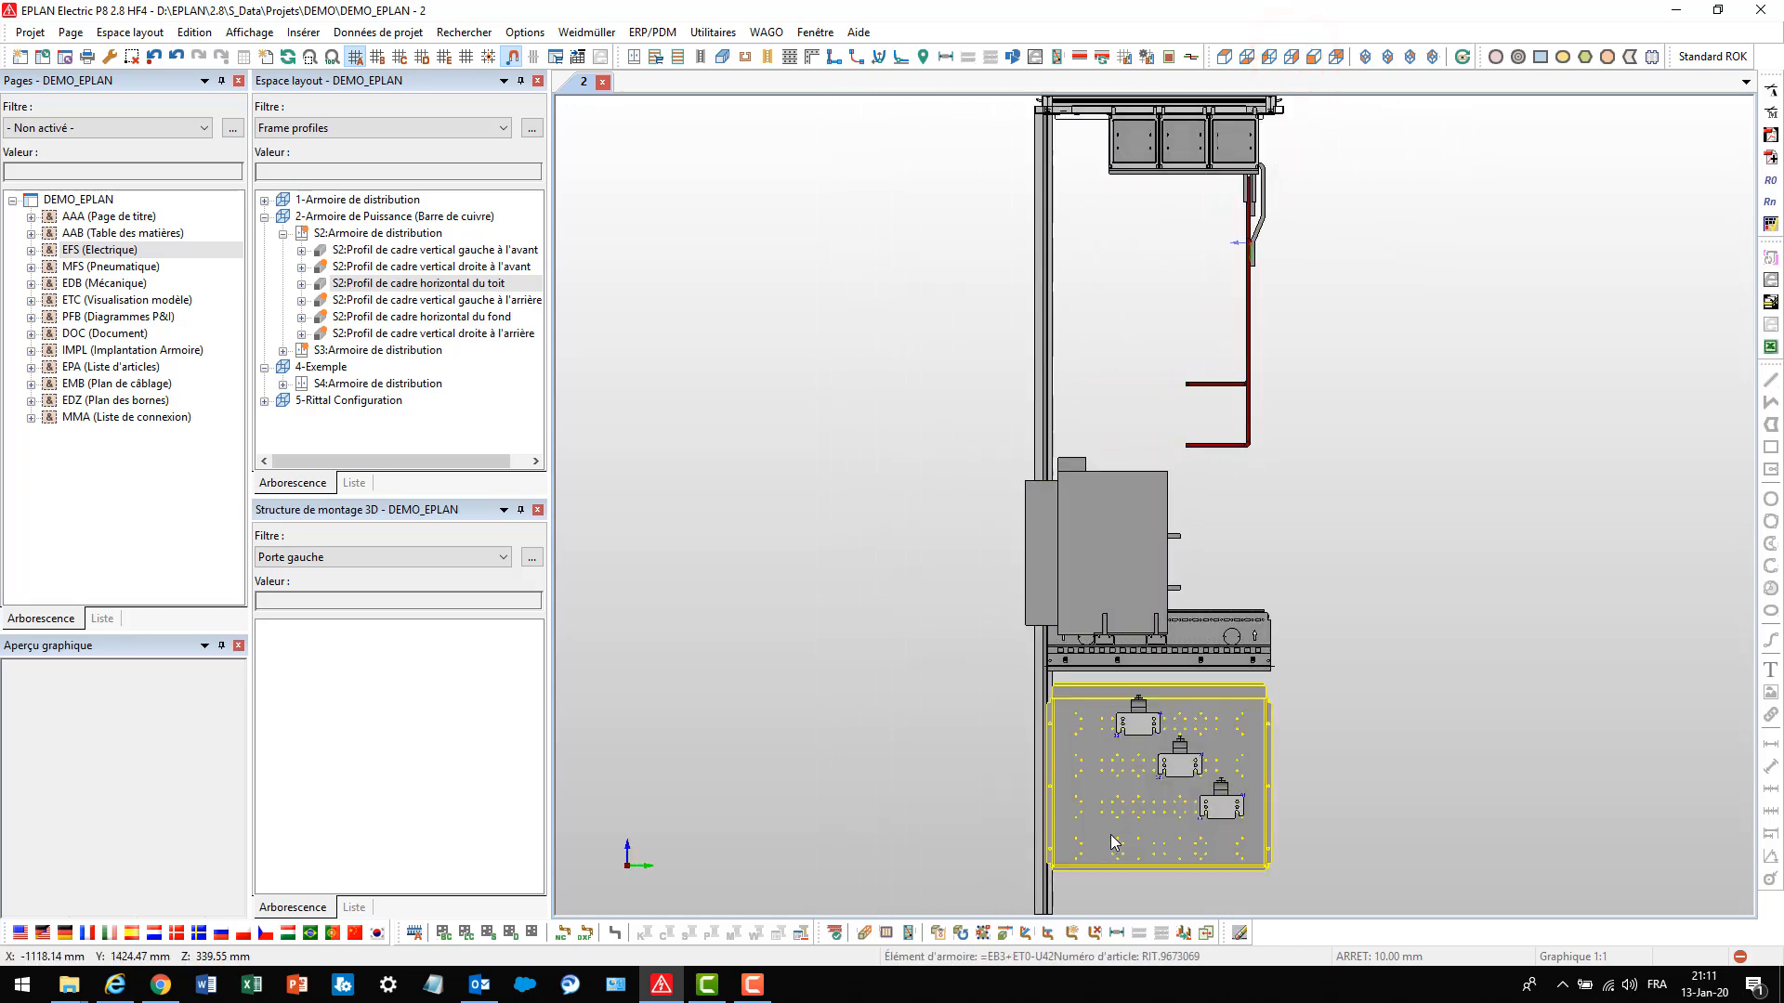
left_click(1004, 933)
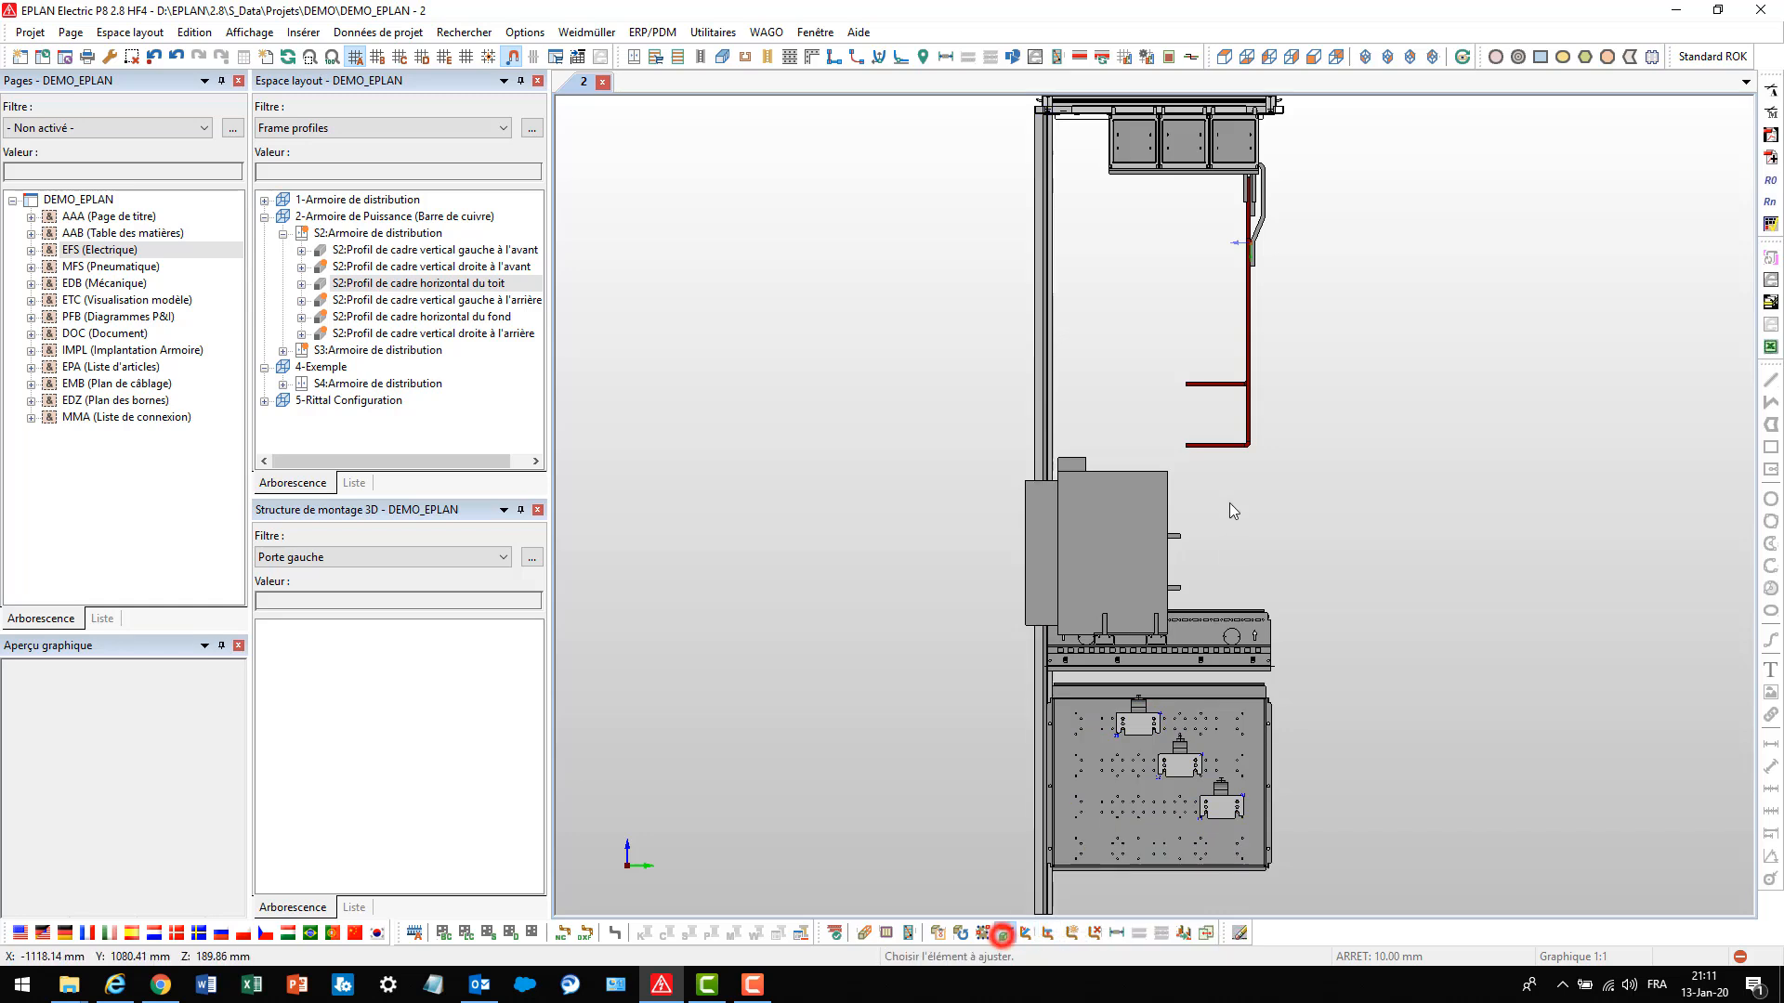
left_click(1220, 450)
scroll(1215, 446, "up", 5)
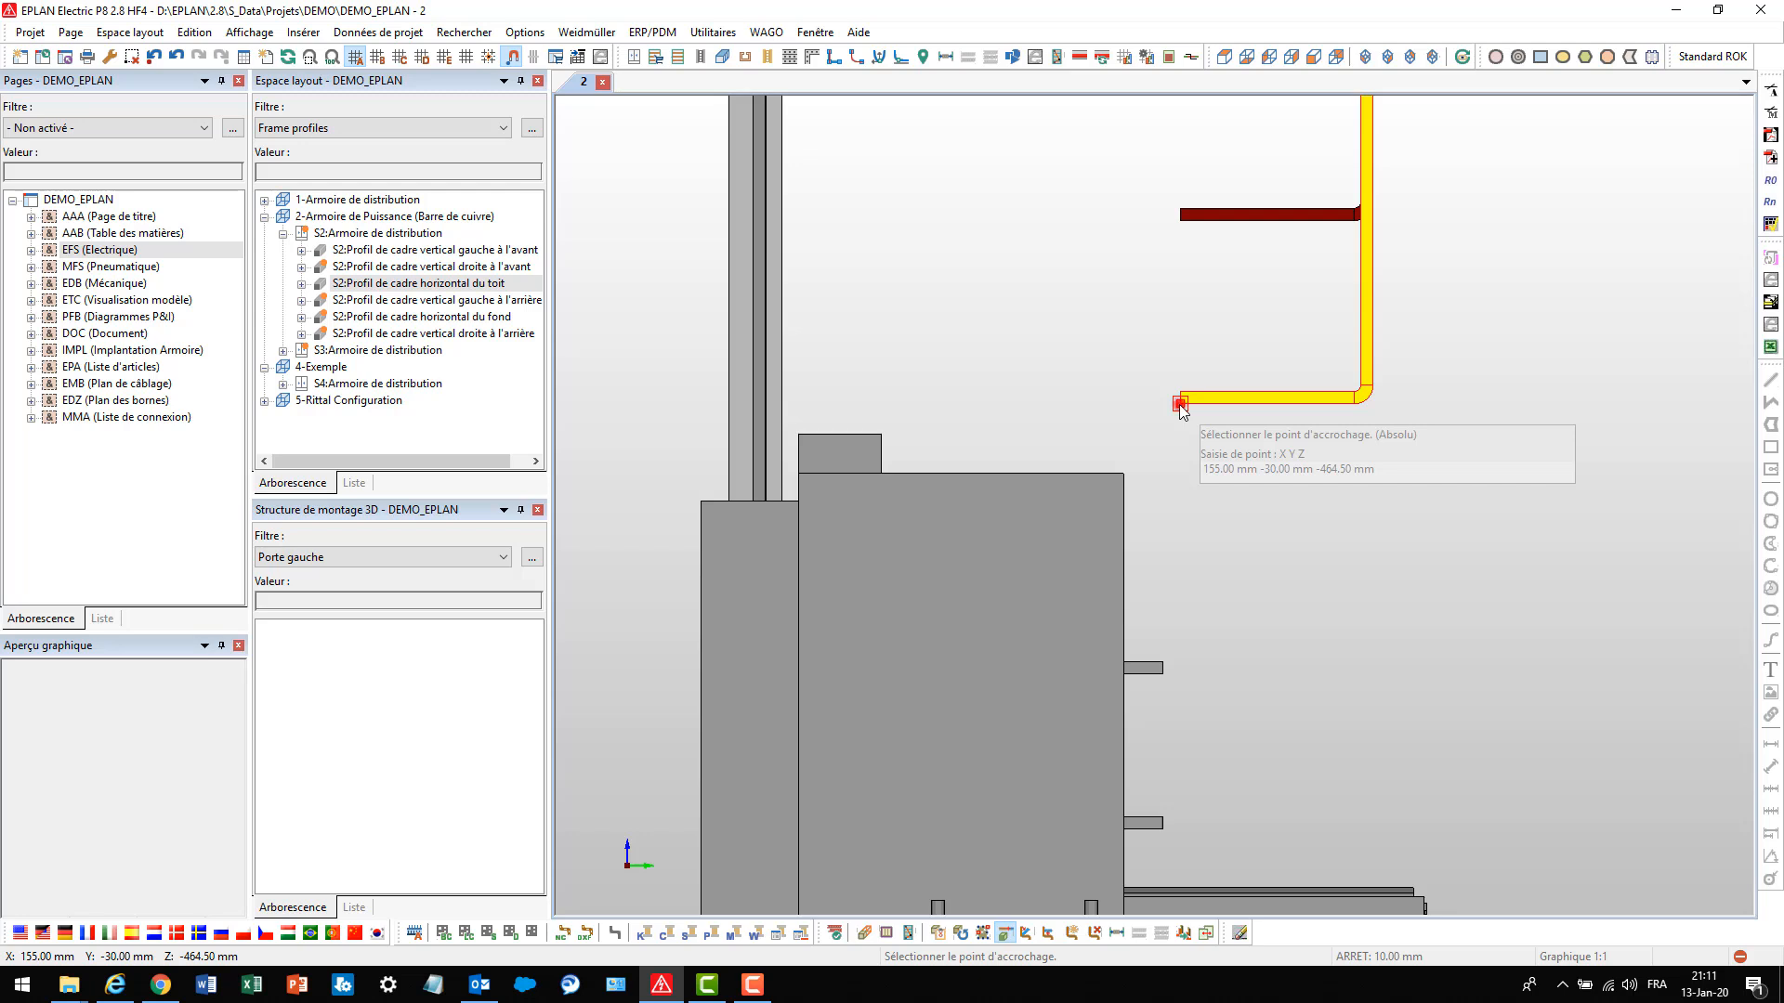
left_click(1180, 405)
key("Escape")
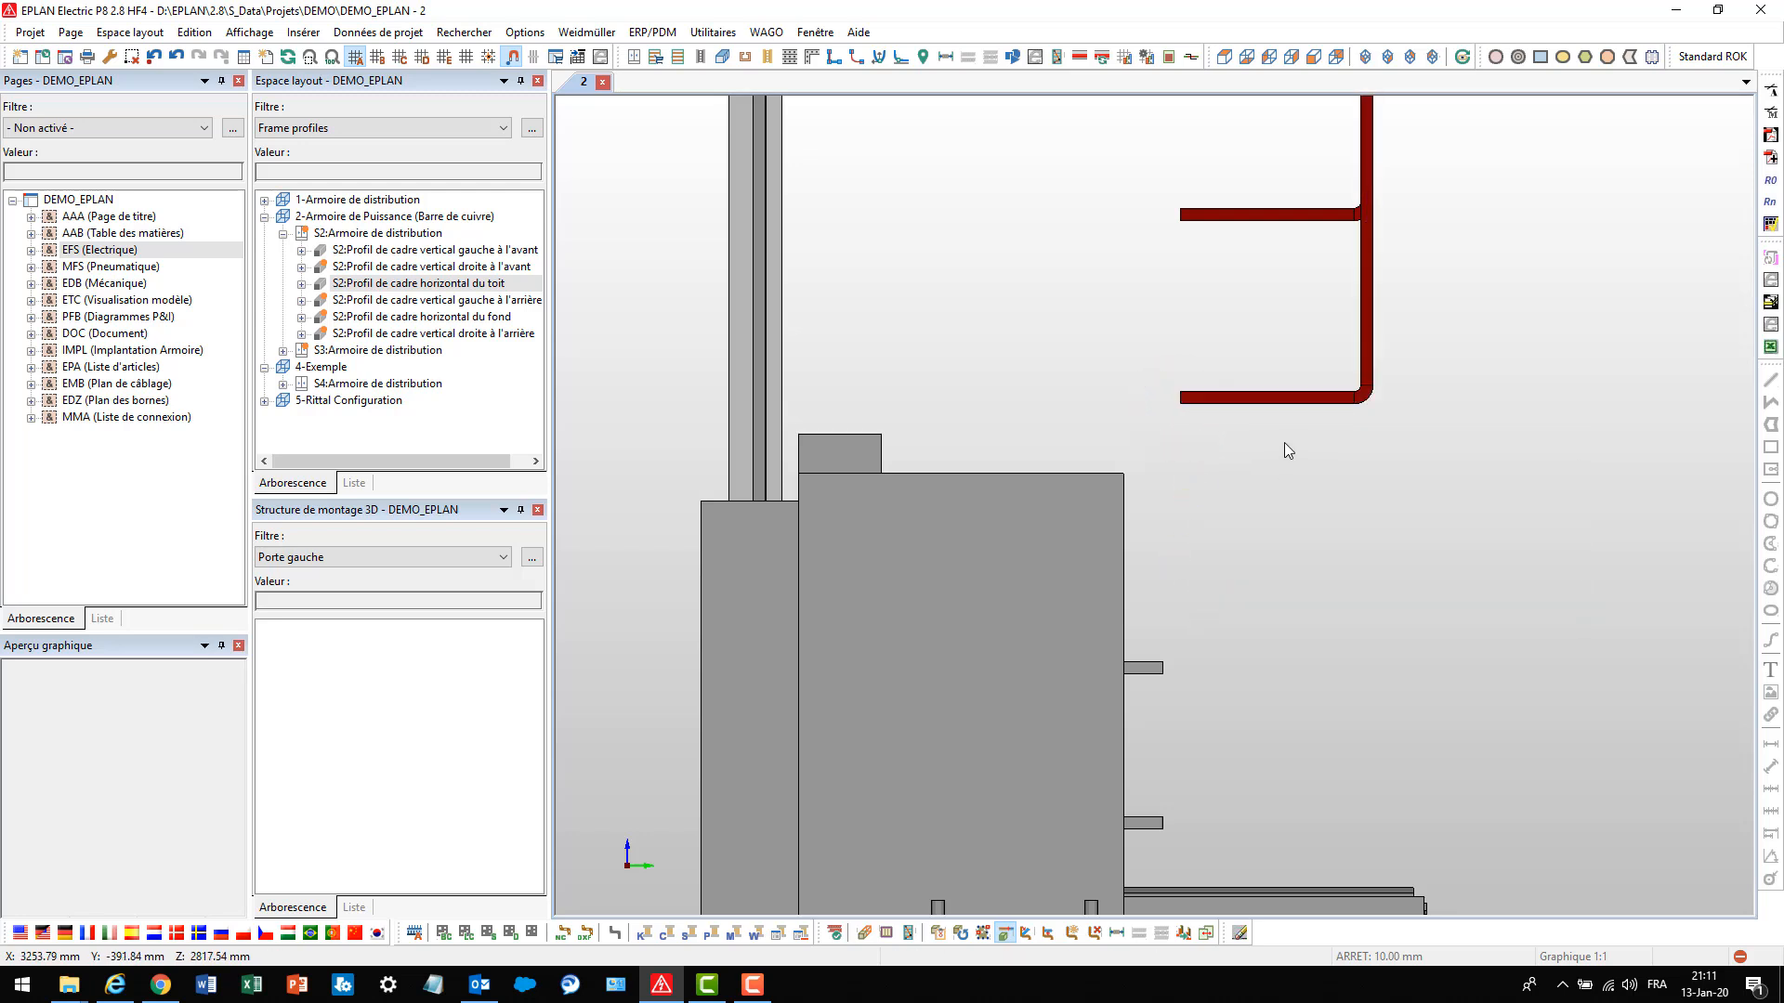
Lengthen the vertical leg of the lowest bent busbar down to the circuit breaker's upper rear terminal
left_click(1301, 402)
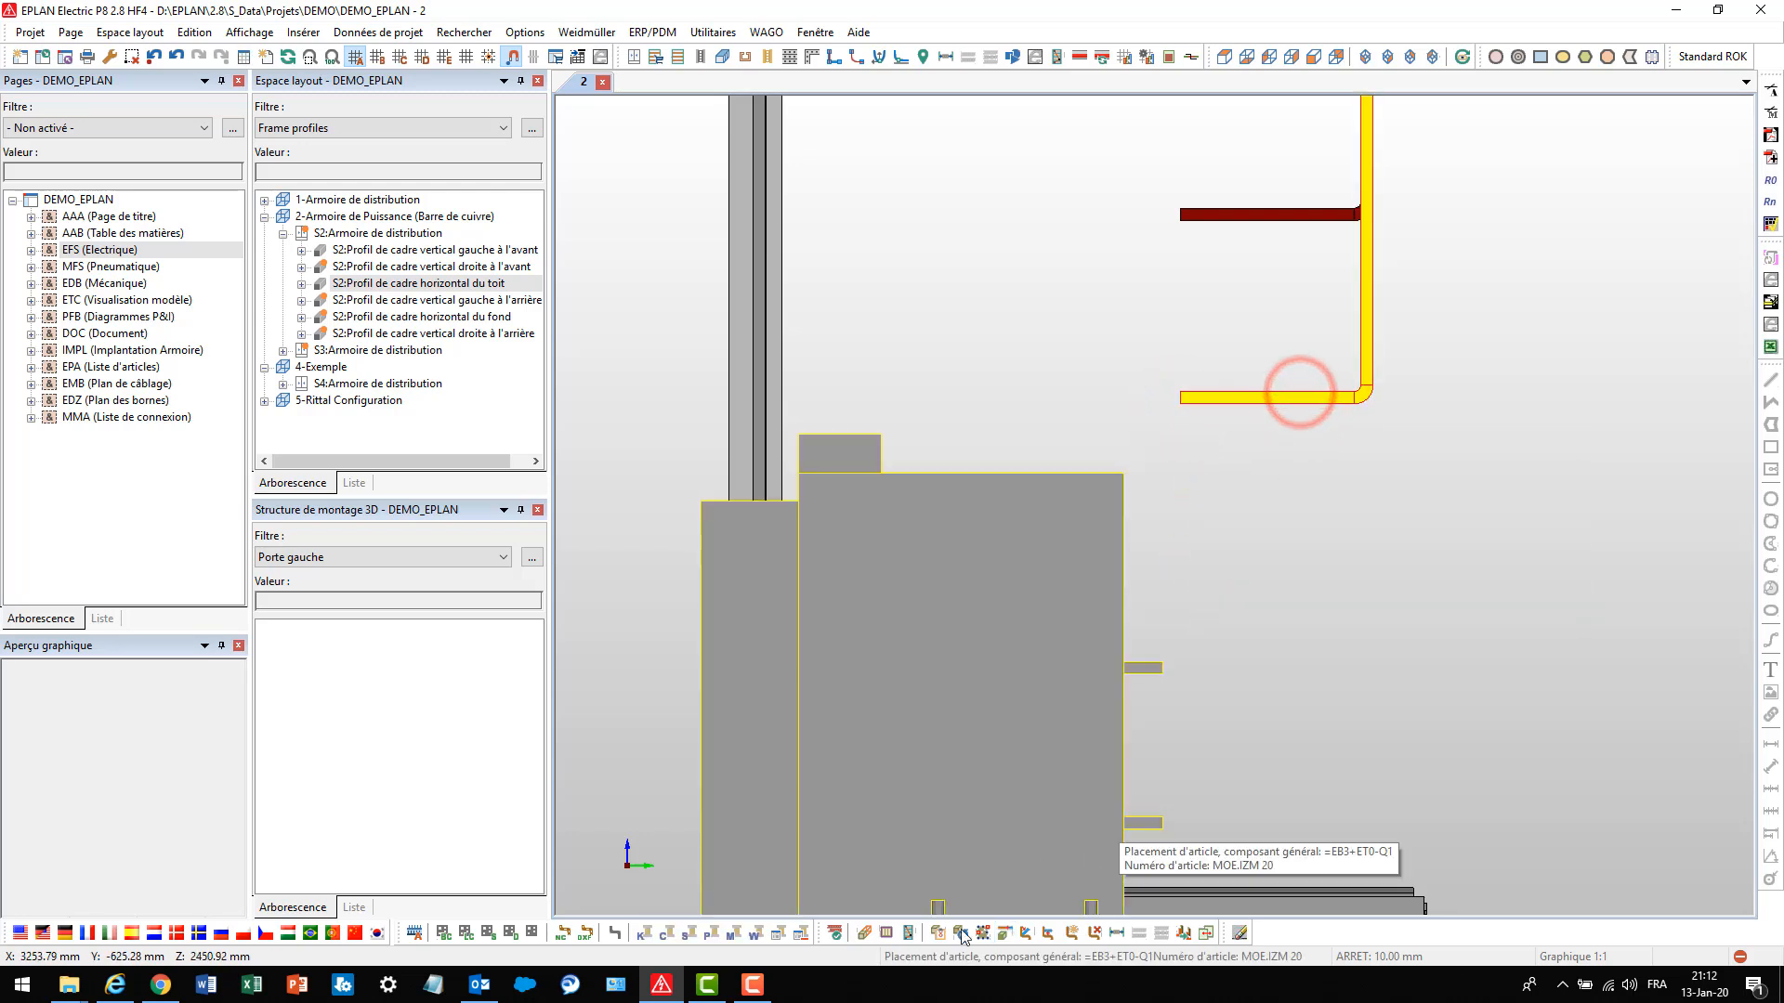
left_click(1003, 932)
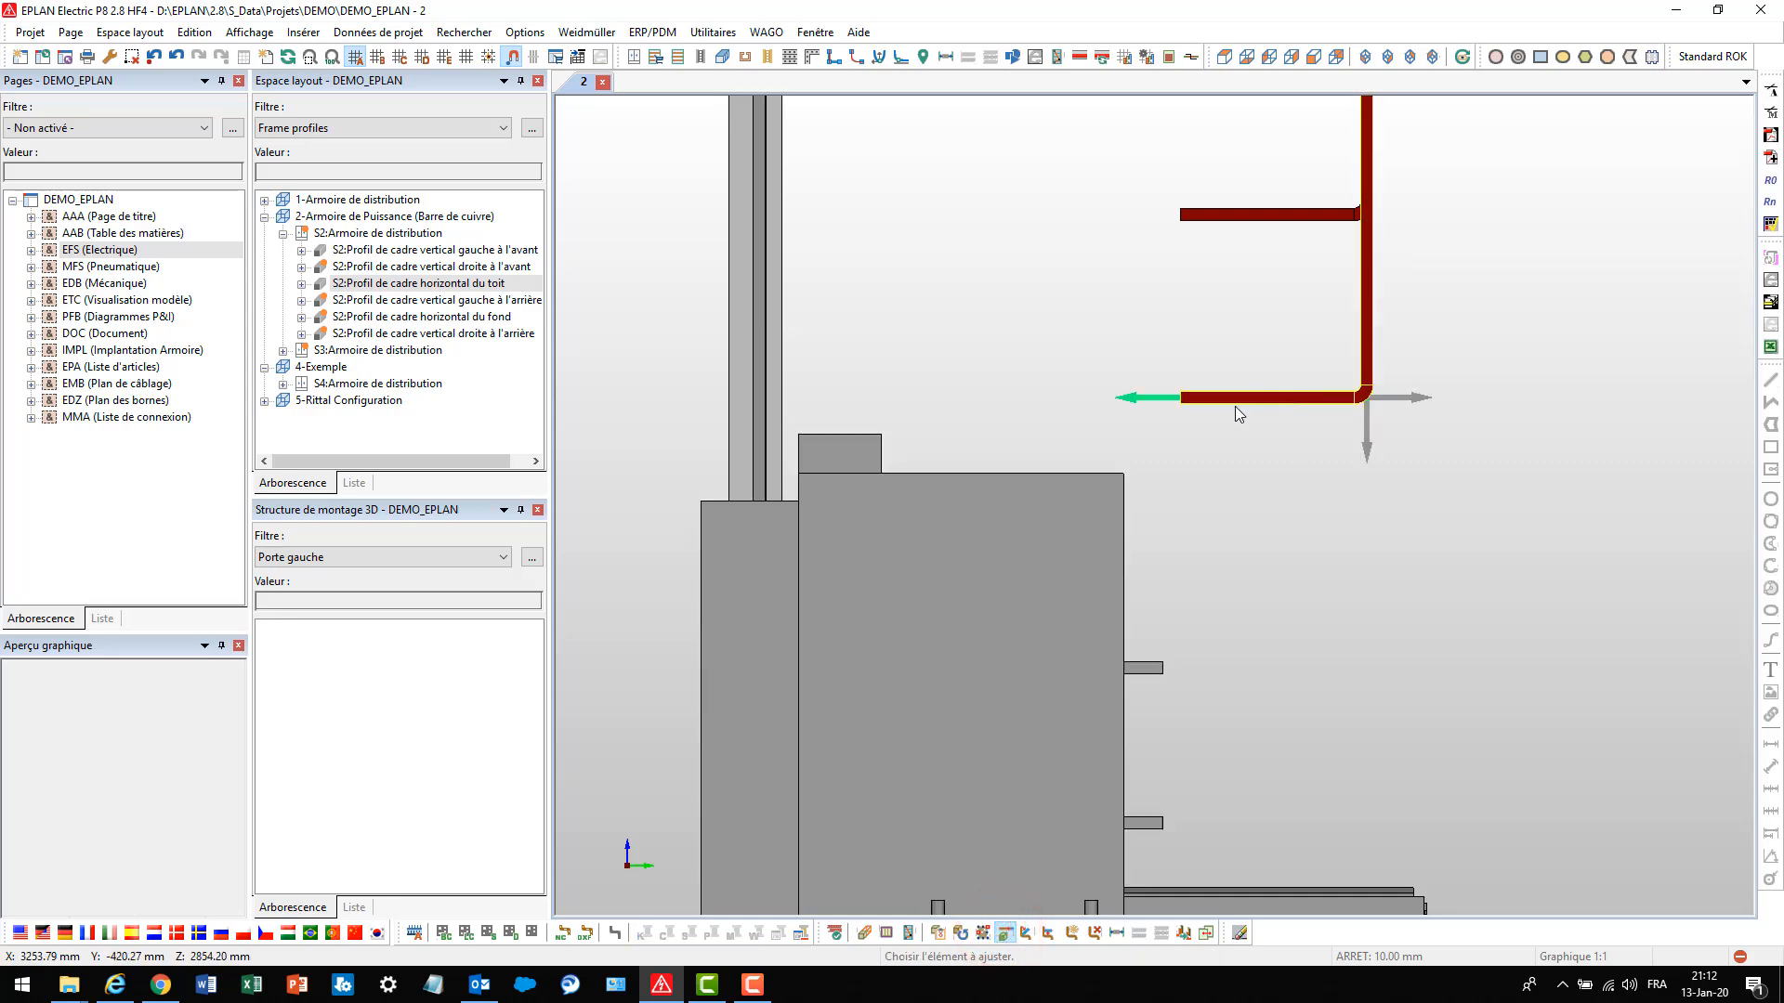
left_click(1335, 401)
left_click(1186, 403)
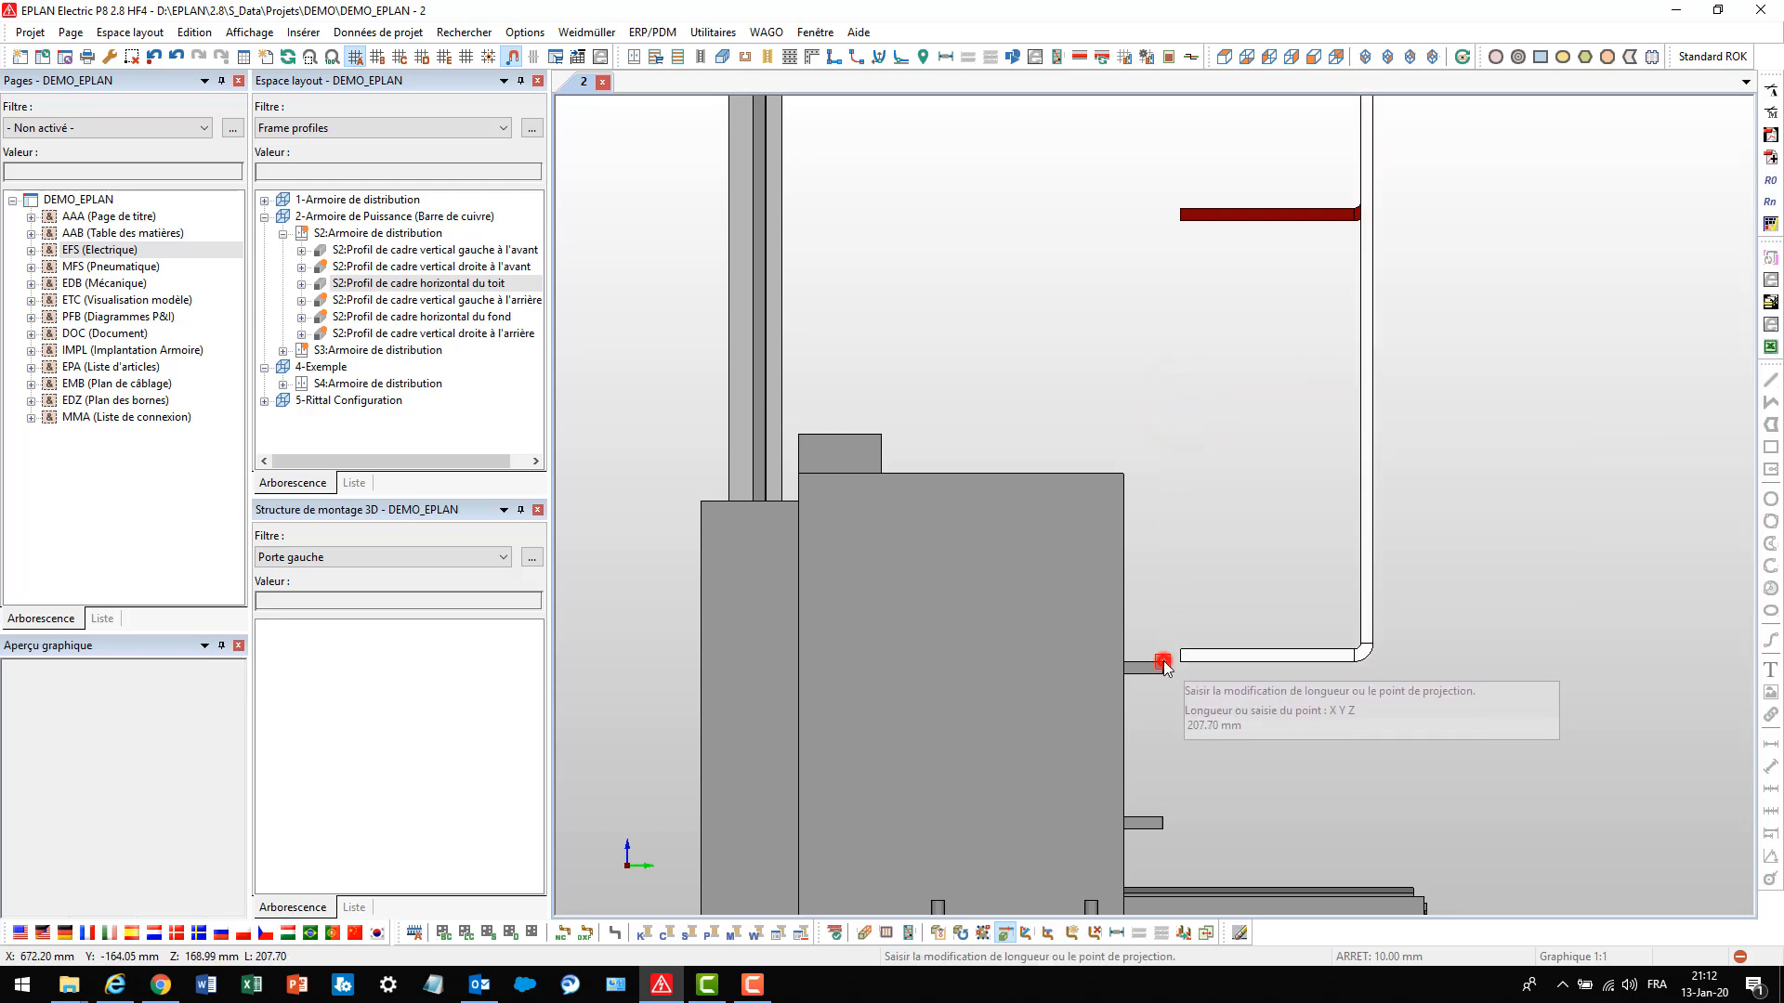
Extend the busbar being adjusted down to the height of the circuit breaker's upper connection terminal
left_click(1163, 666)
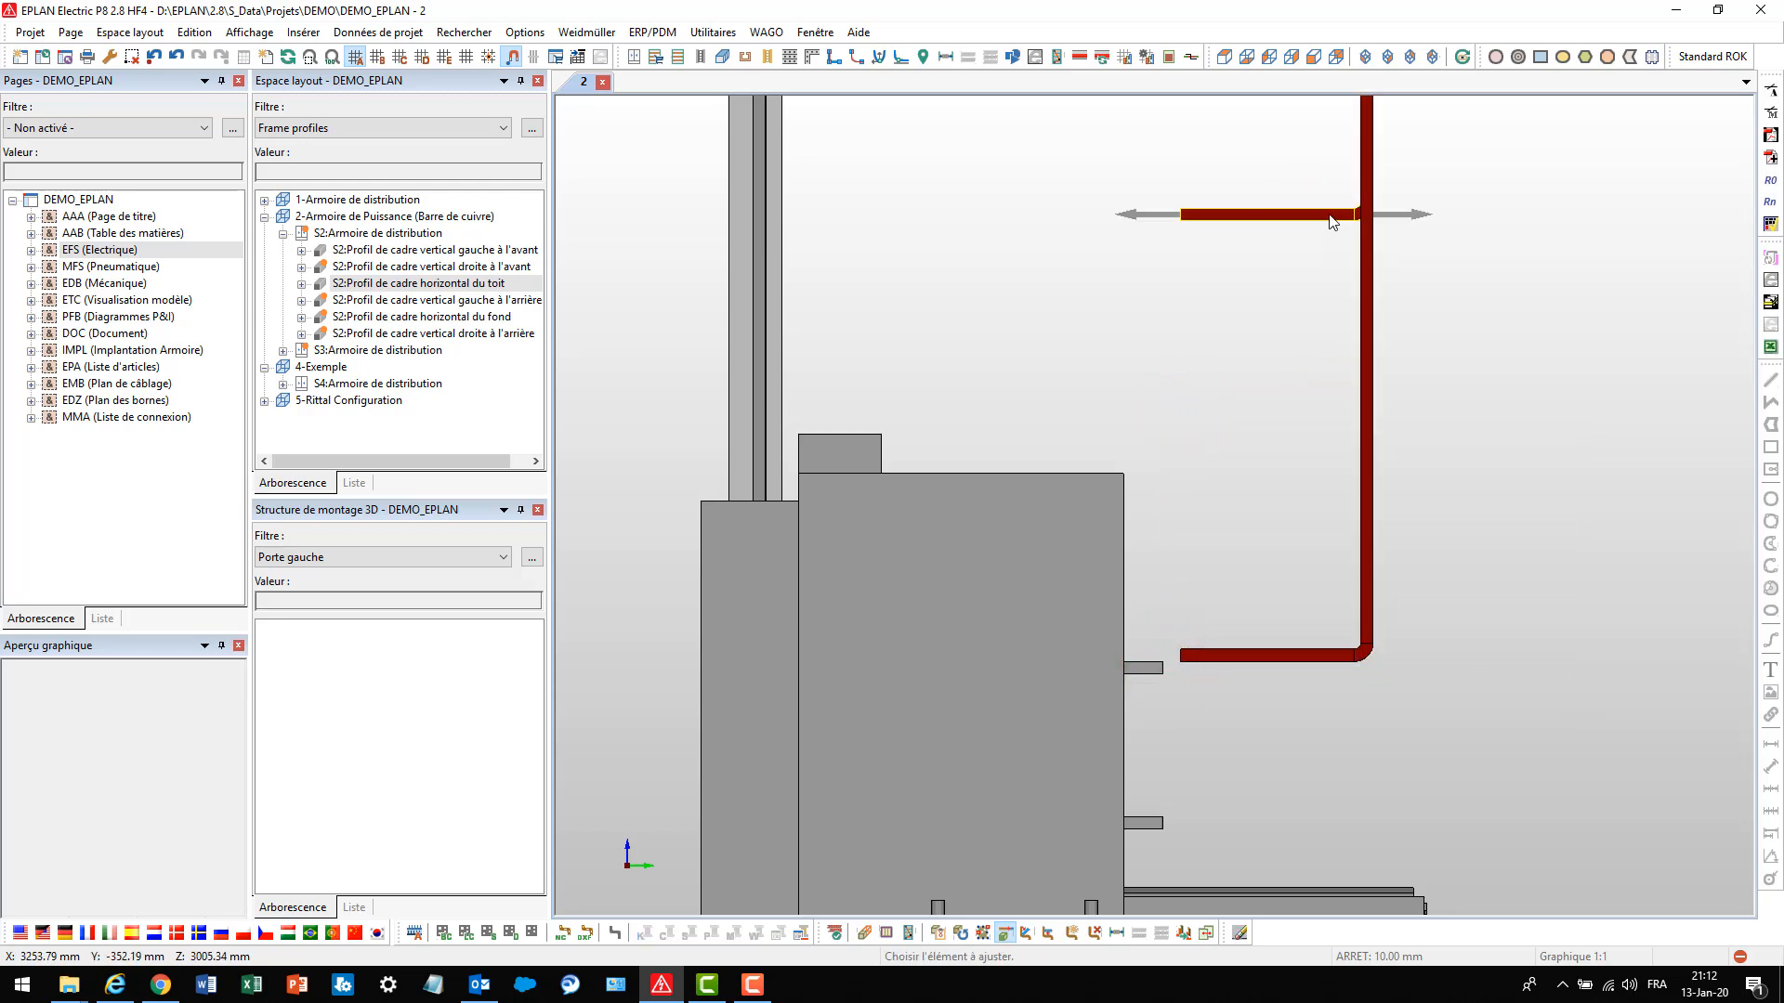
Try to extend the remaining short copper busbar down to the breaker's upper connection terminal
left_click(1332, 221)
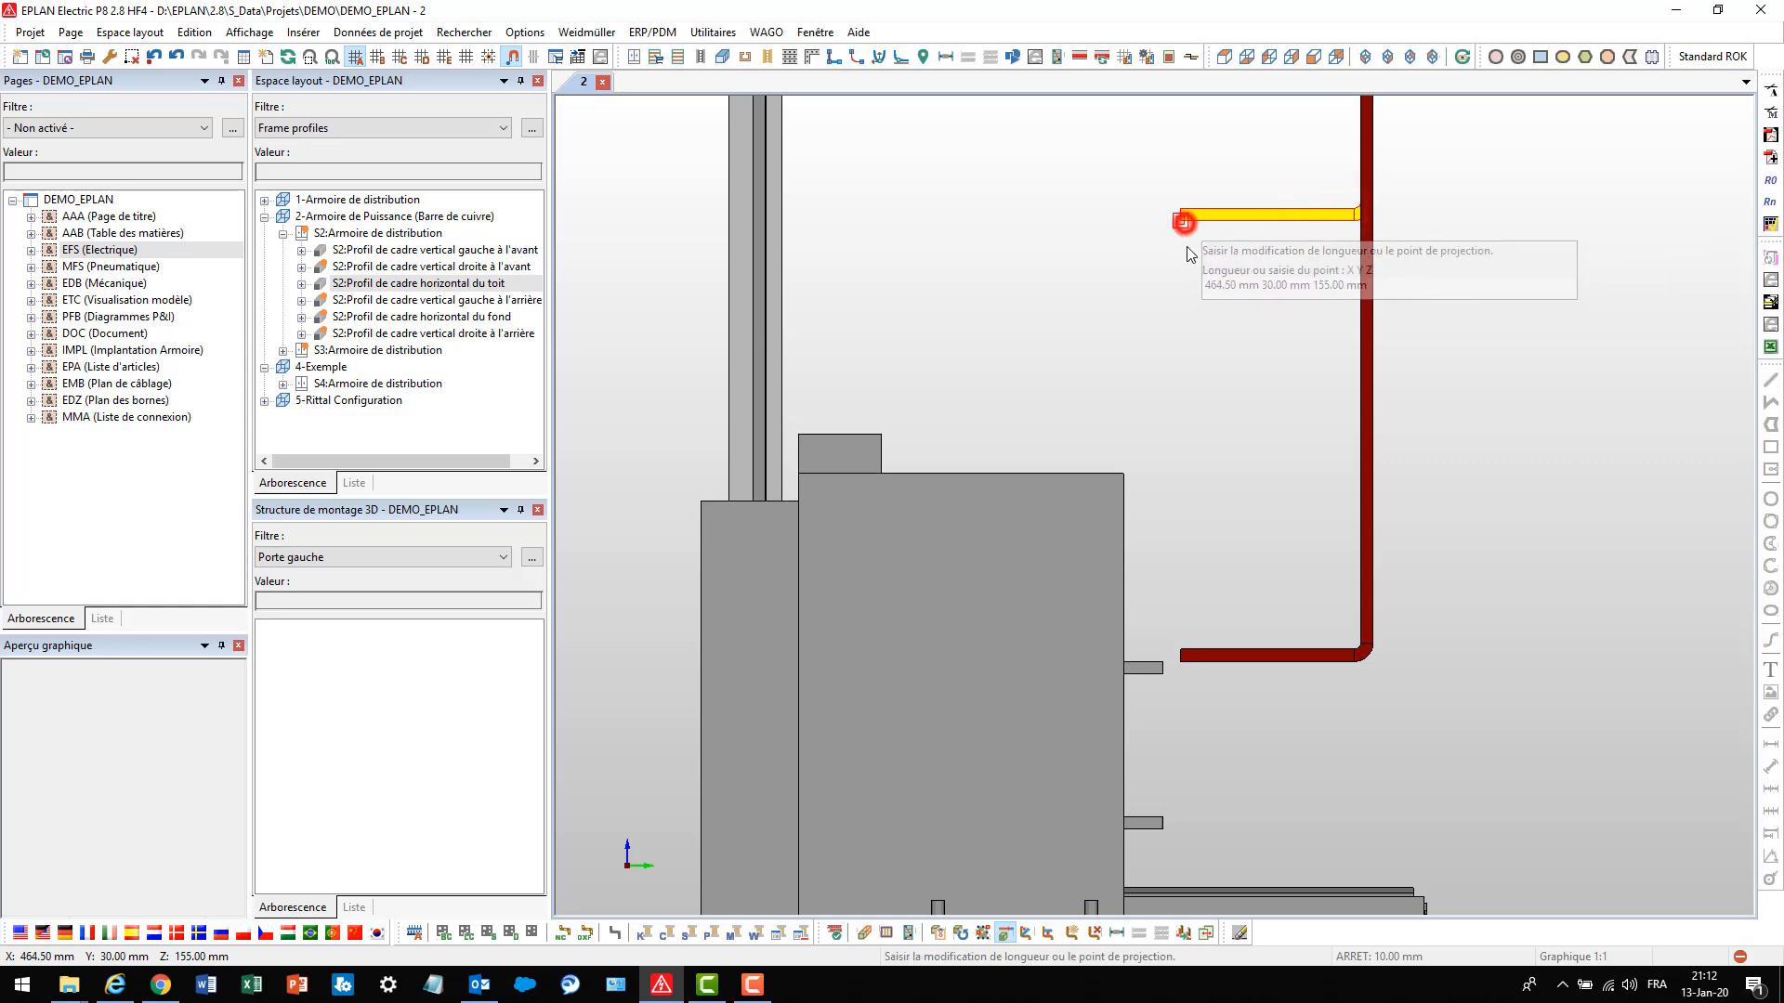
left_click(1163, 660)
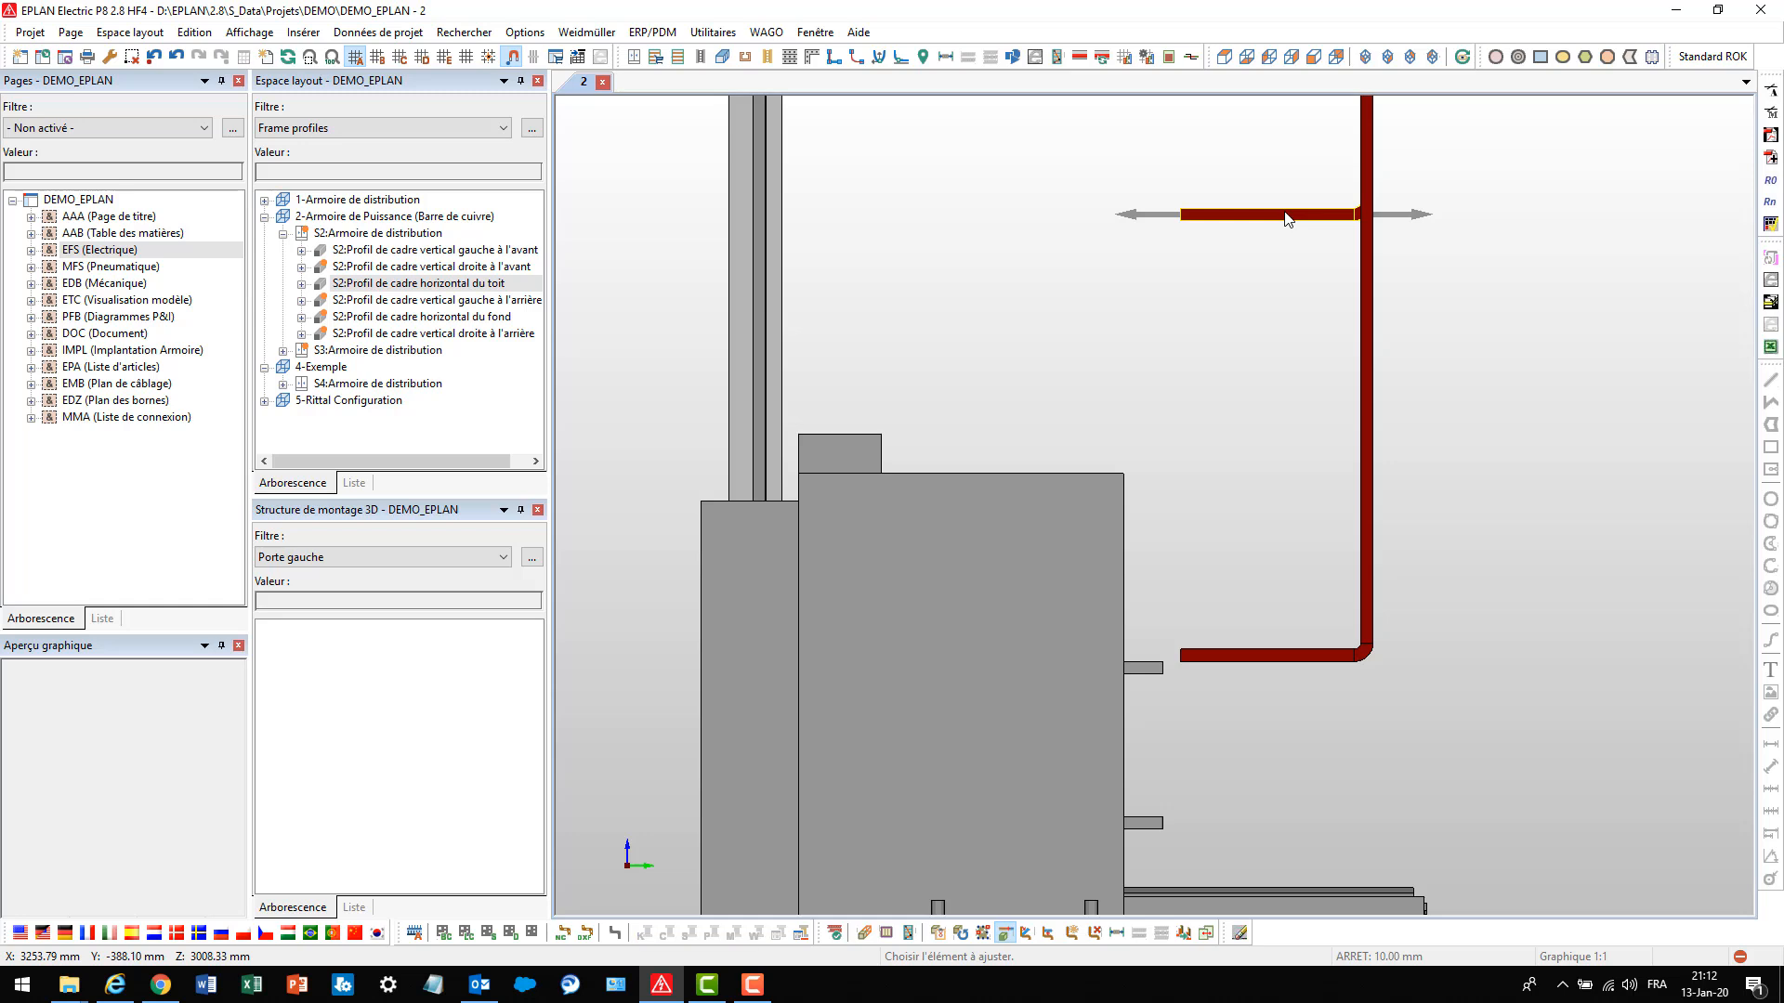
left_click(1286, 219)
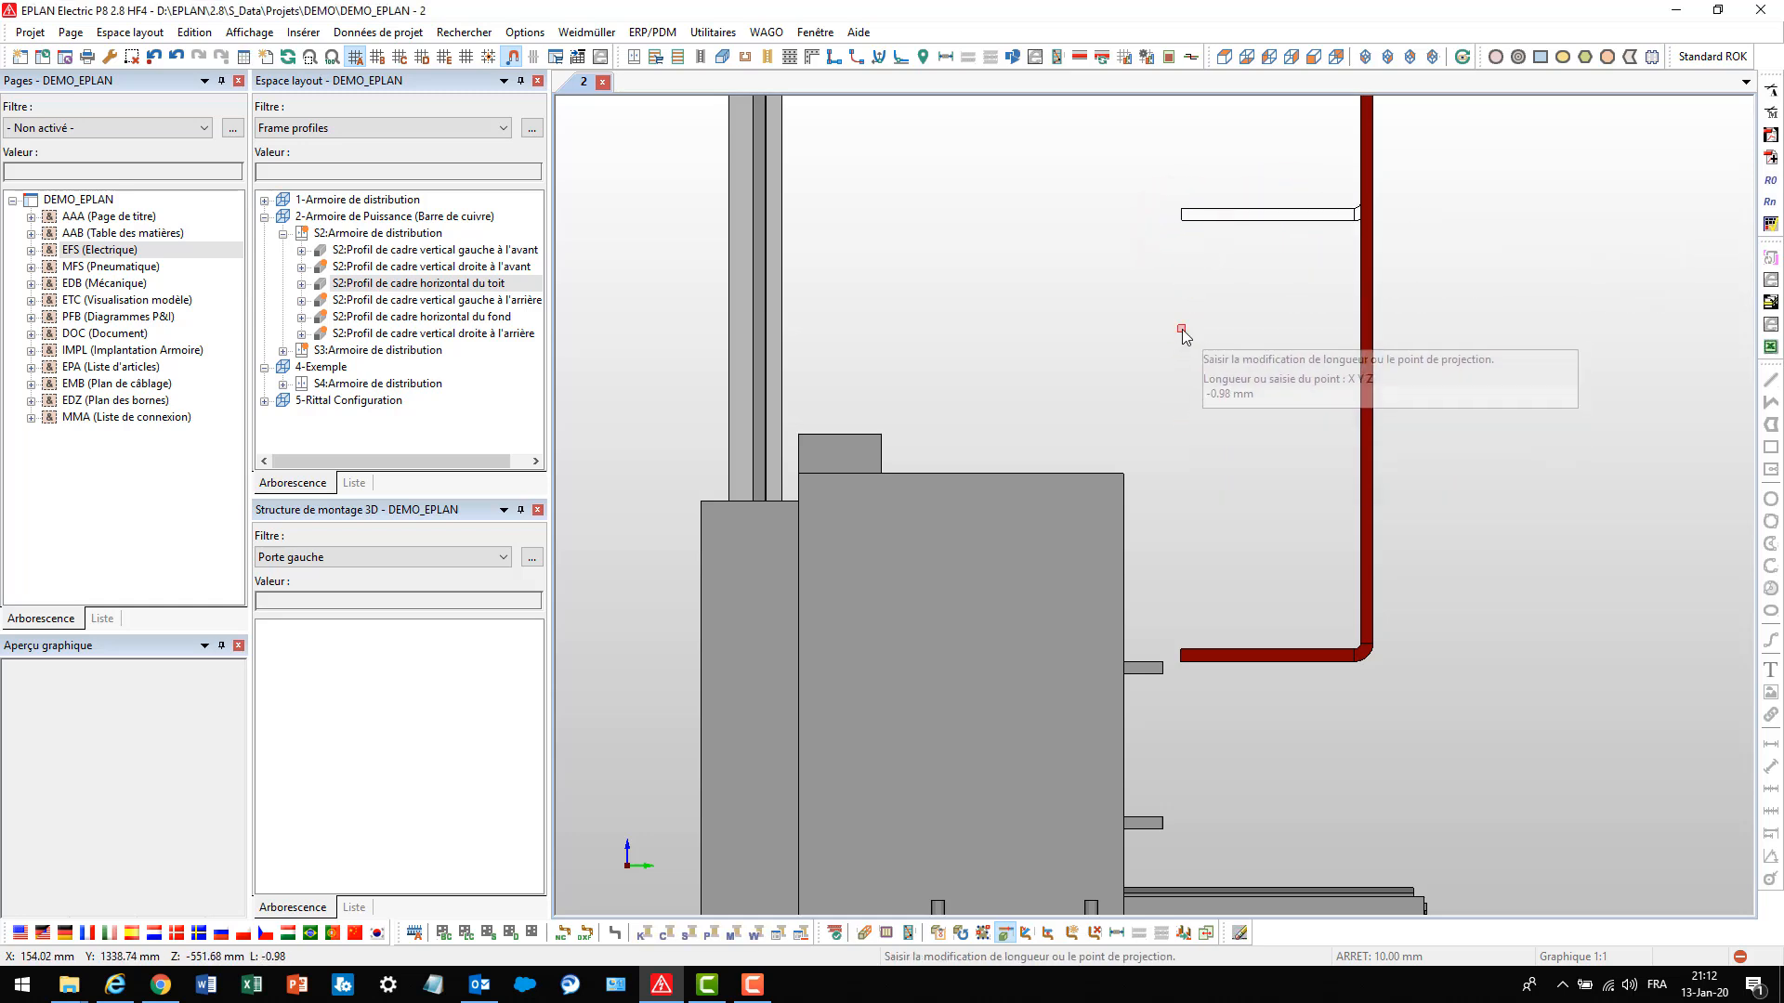
left_click(1182, 330)
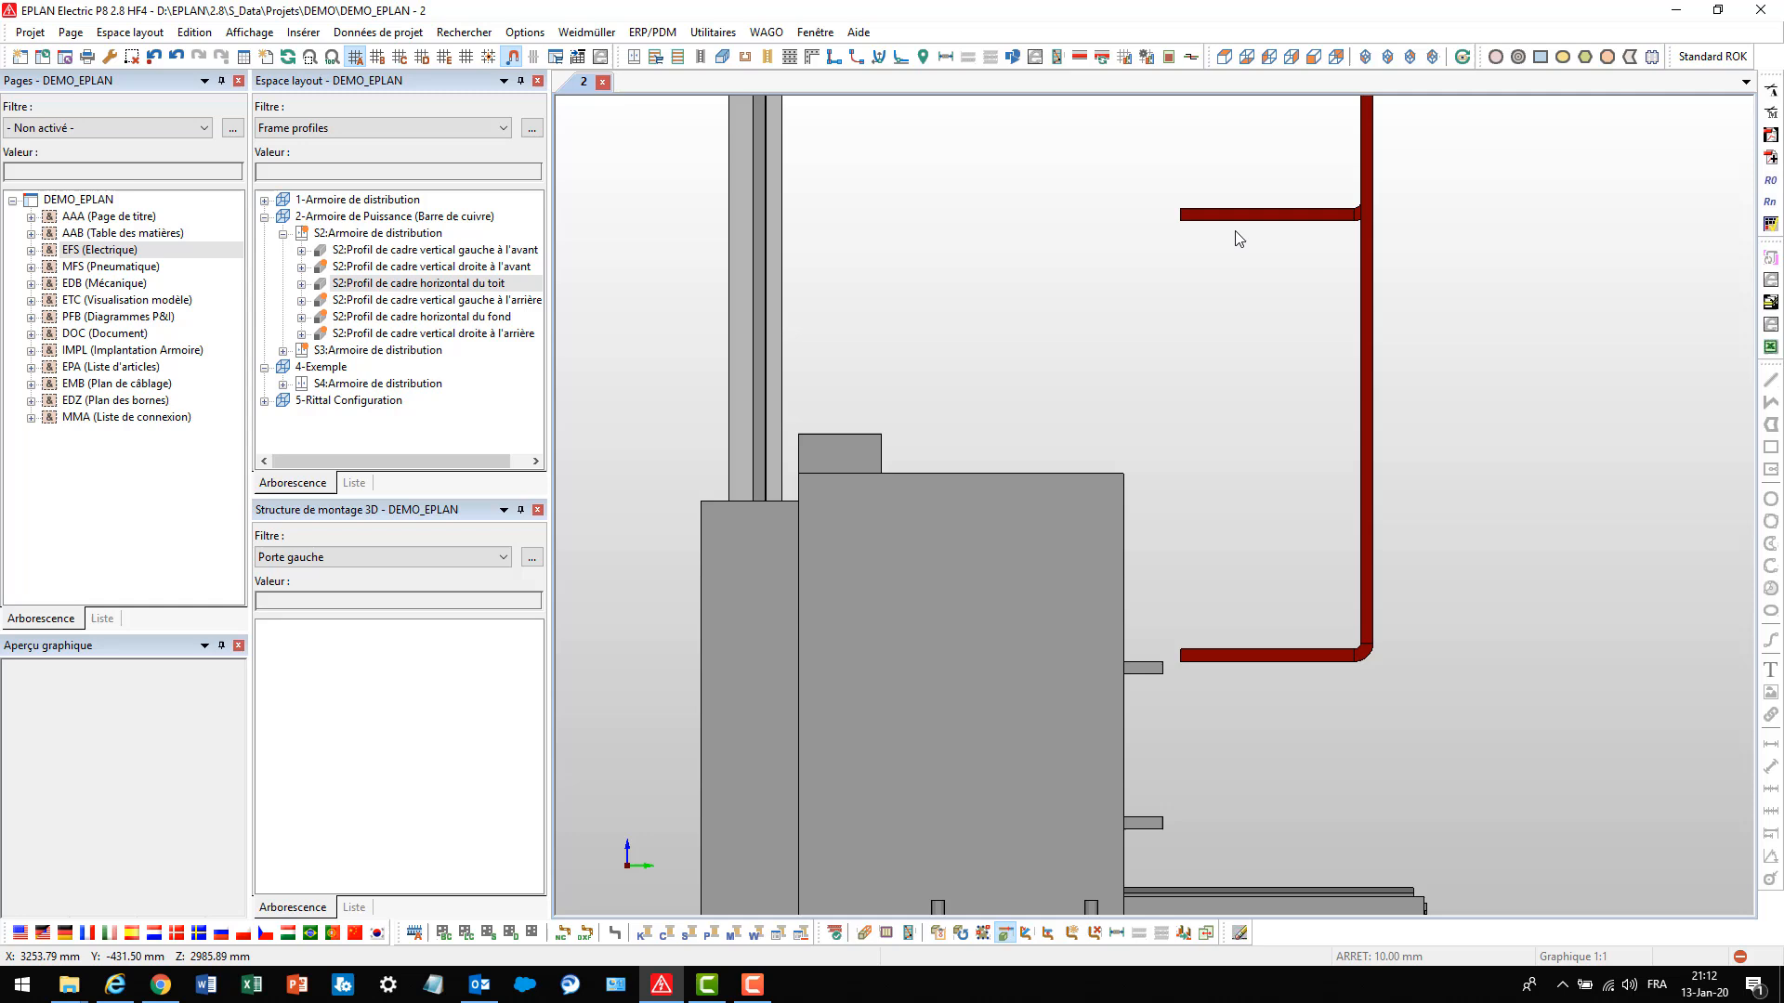
Extend the remaining short copper busbar down to the breaker's upper terminal, using its free end corner as the snap point
left_click(1007, 941)
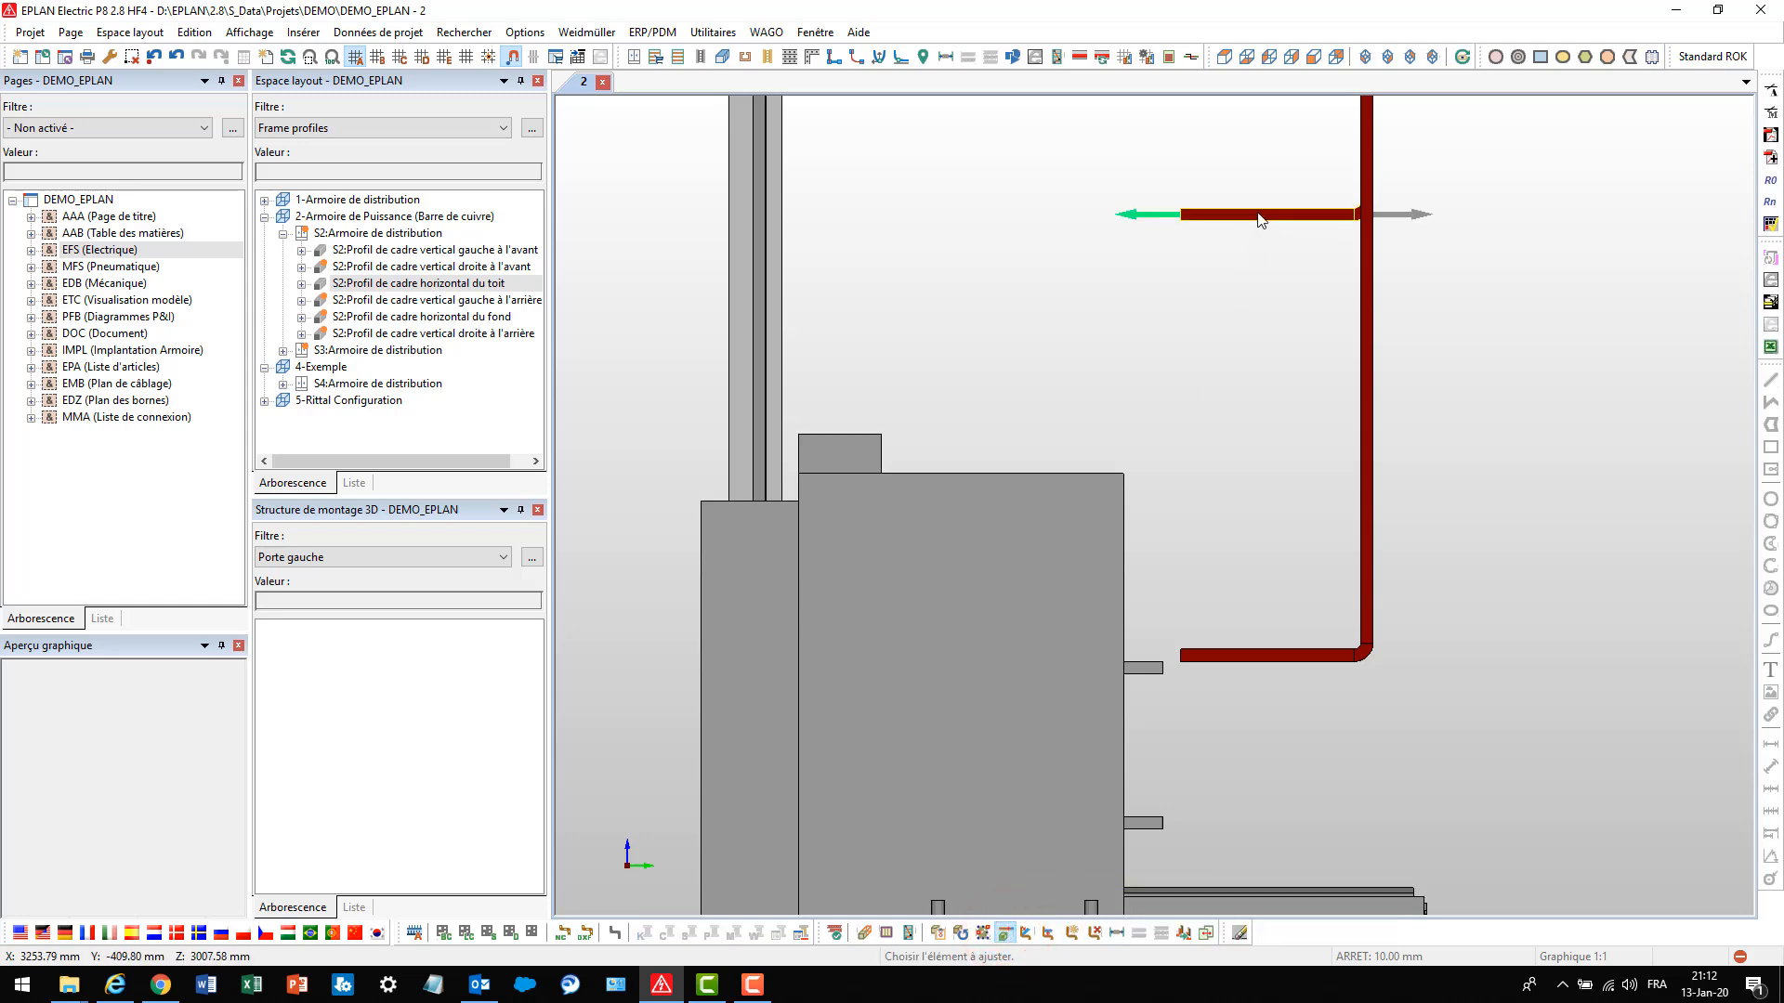
left_click(1298, 217)
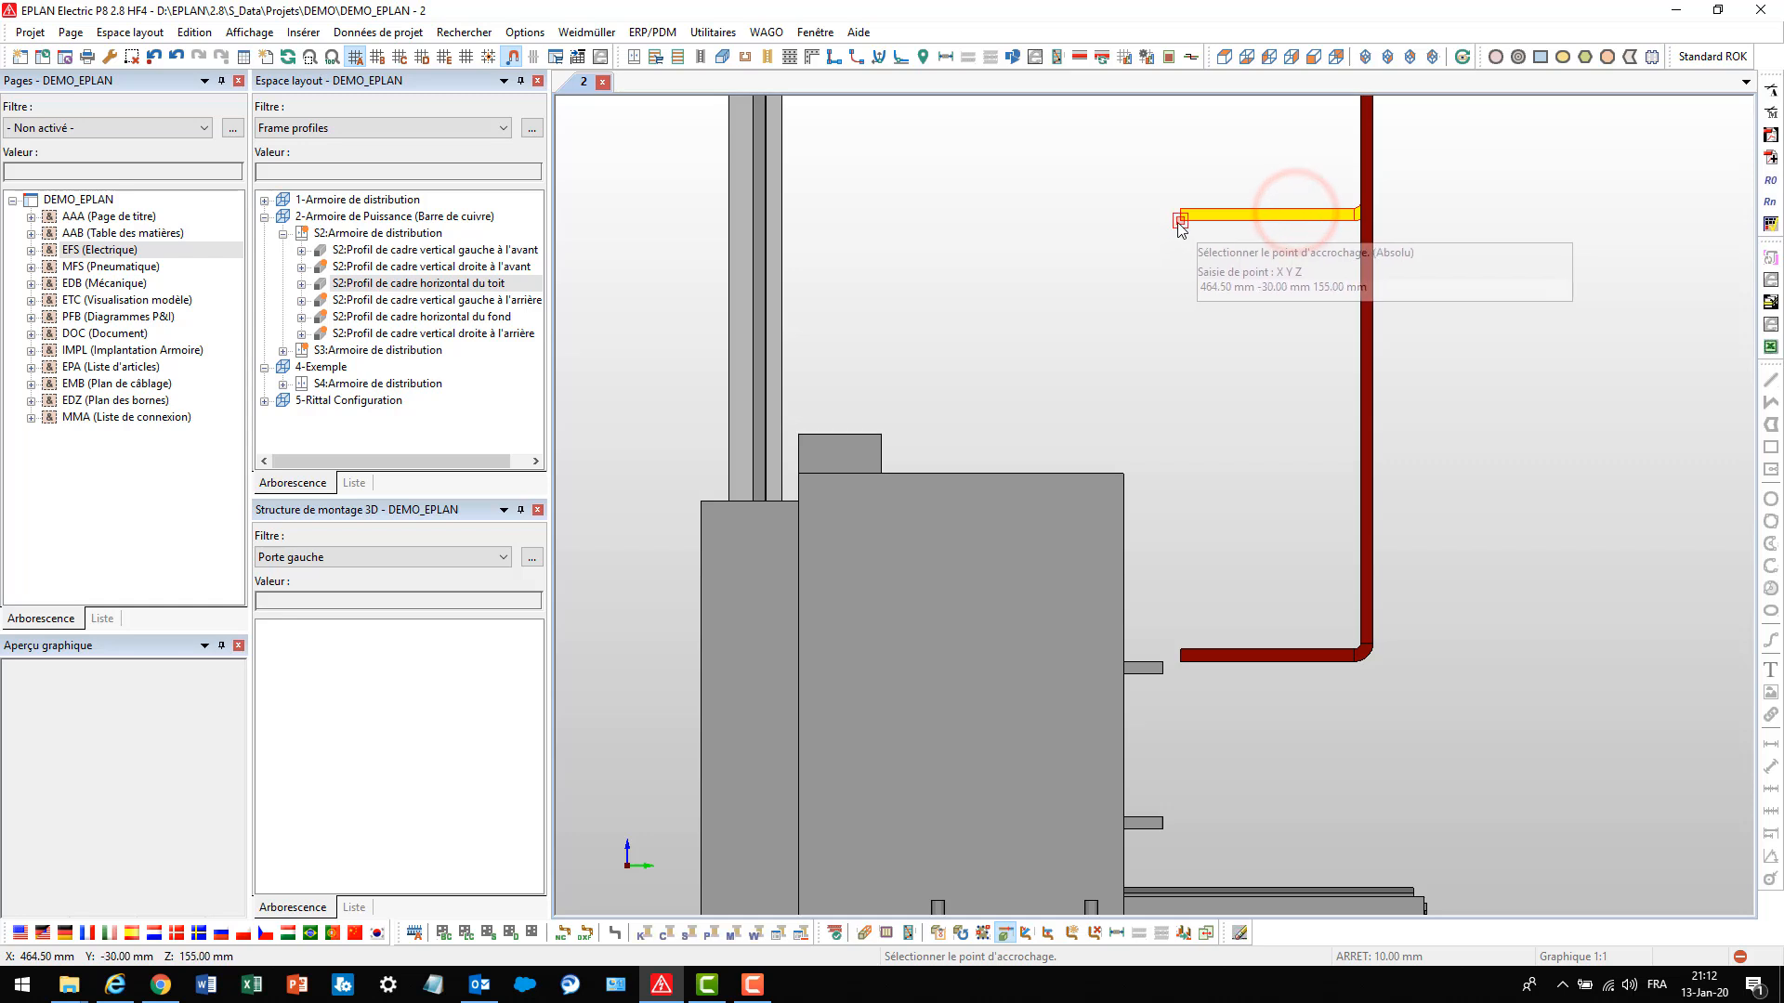
left_click(1179, 221)
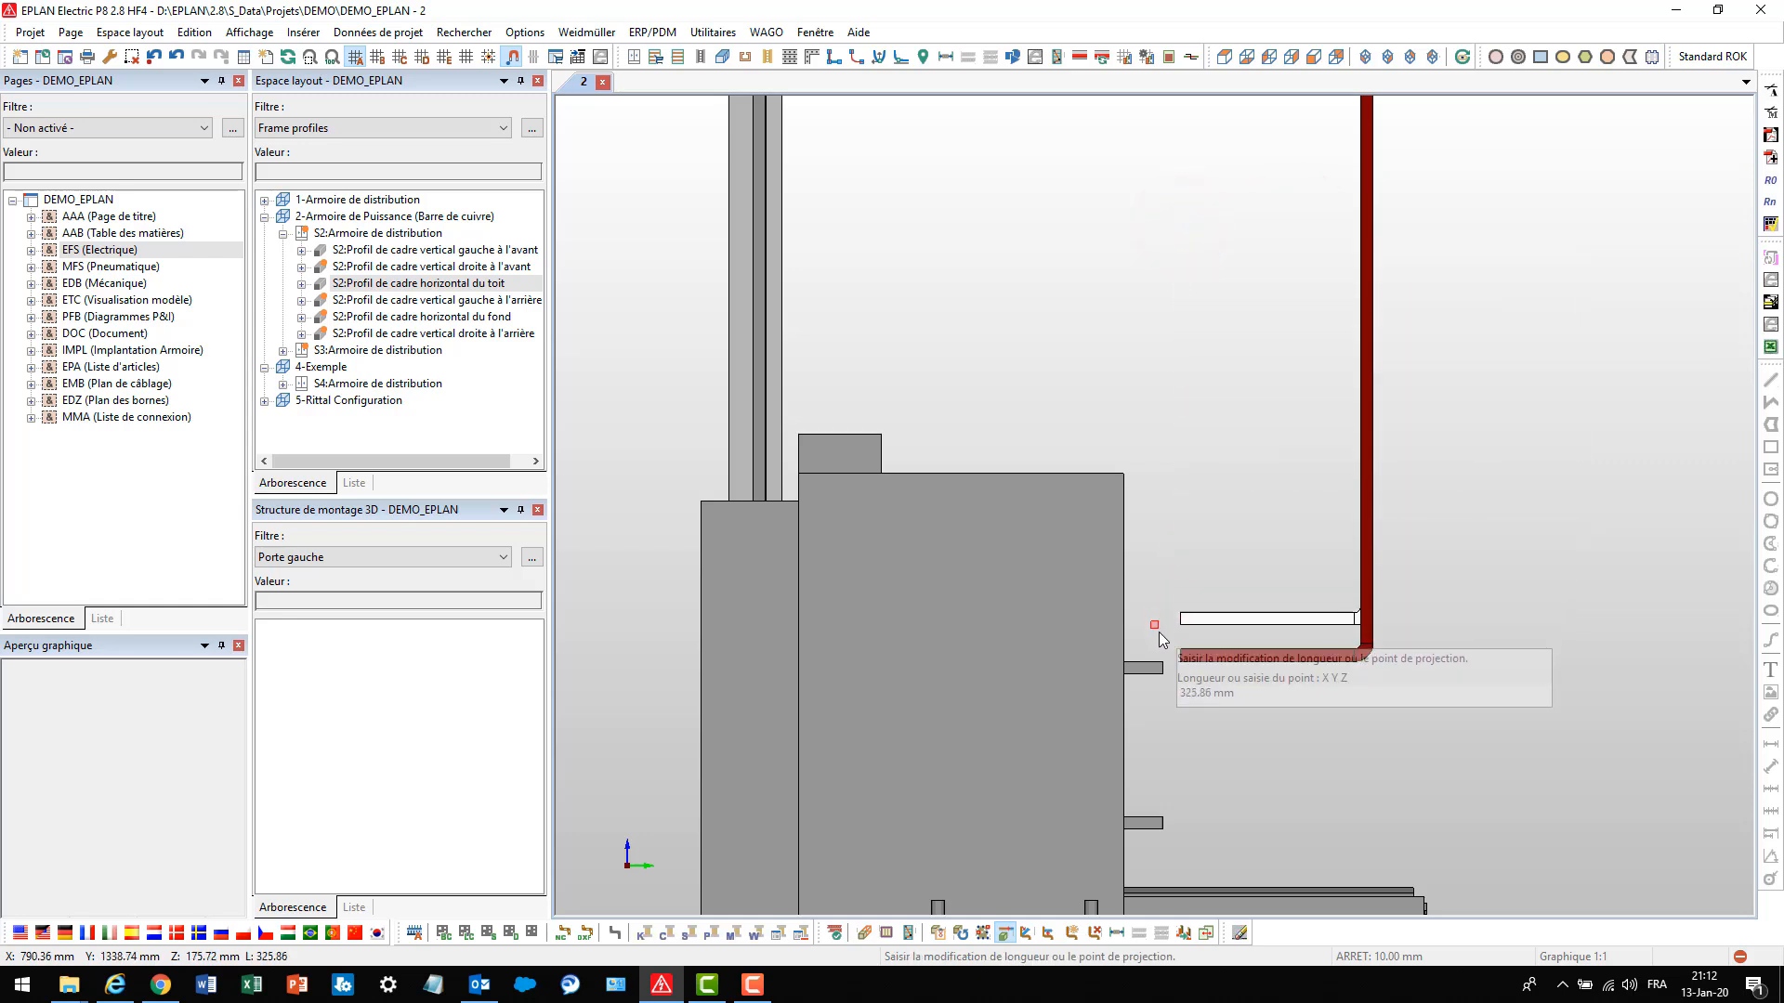
left_click(1163, 667)
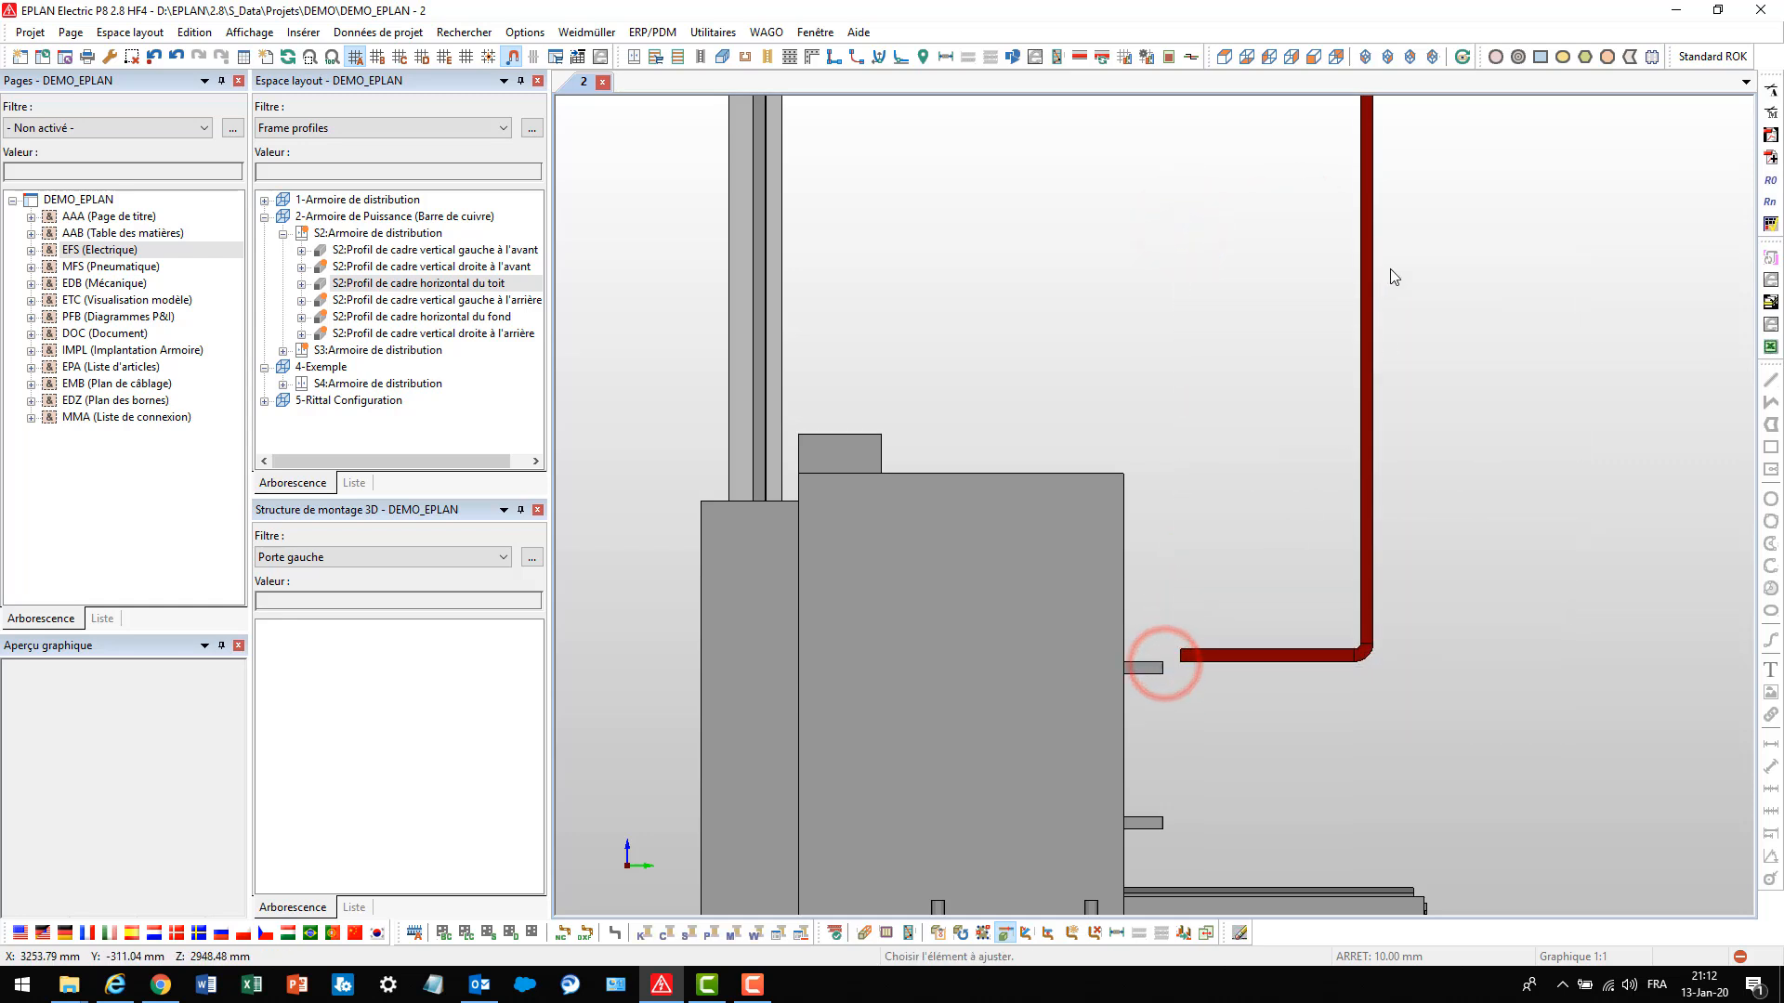
Lengthen the nearest busbar's horizontal end to the base of its breaker terminal, using an X offset of -3 mm
left_click(1462, 58)
left_click(1252, 529)
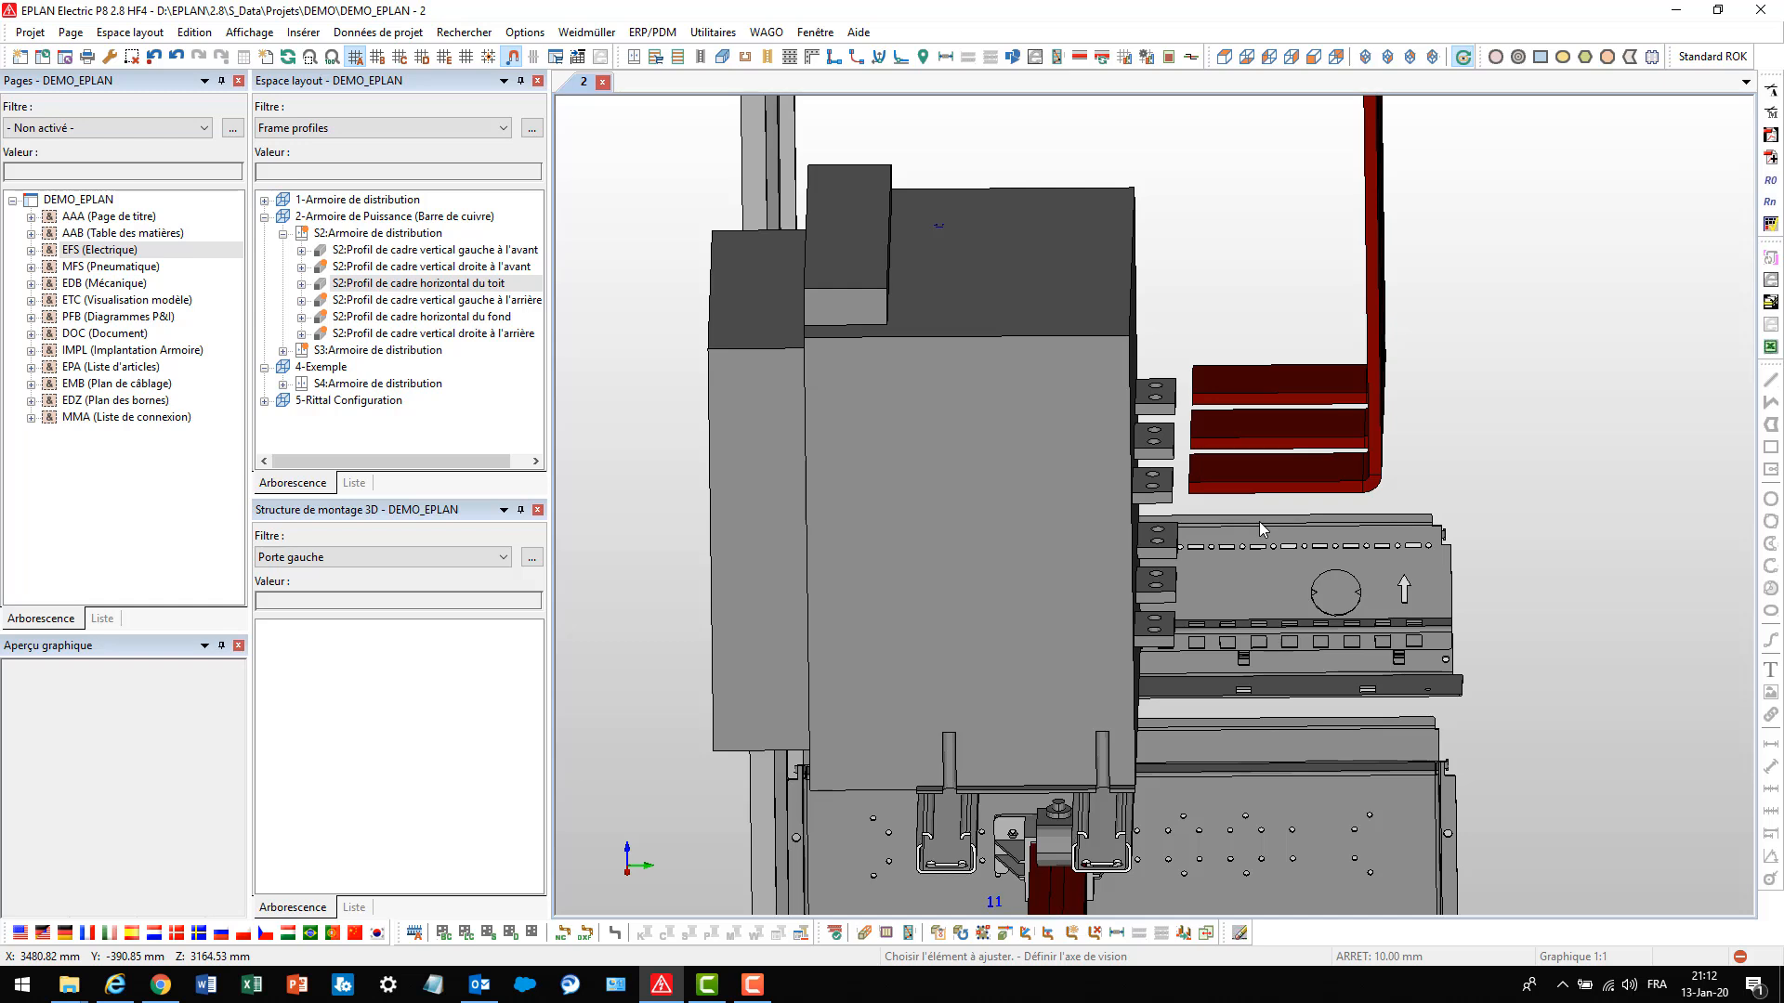
scroll(1227, 473, "up", 2)
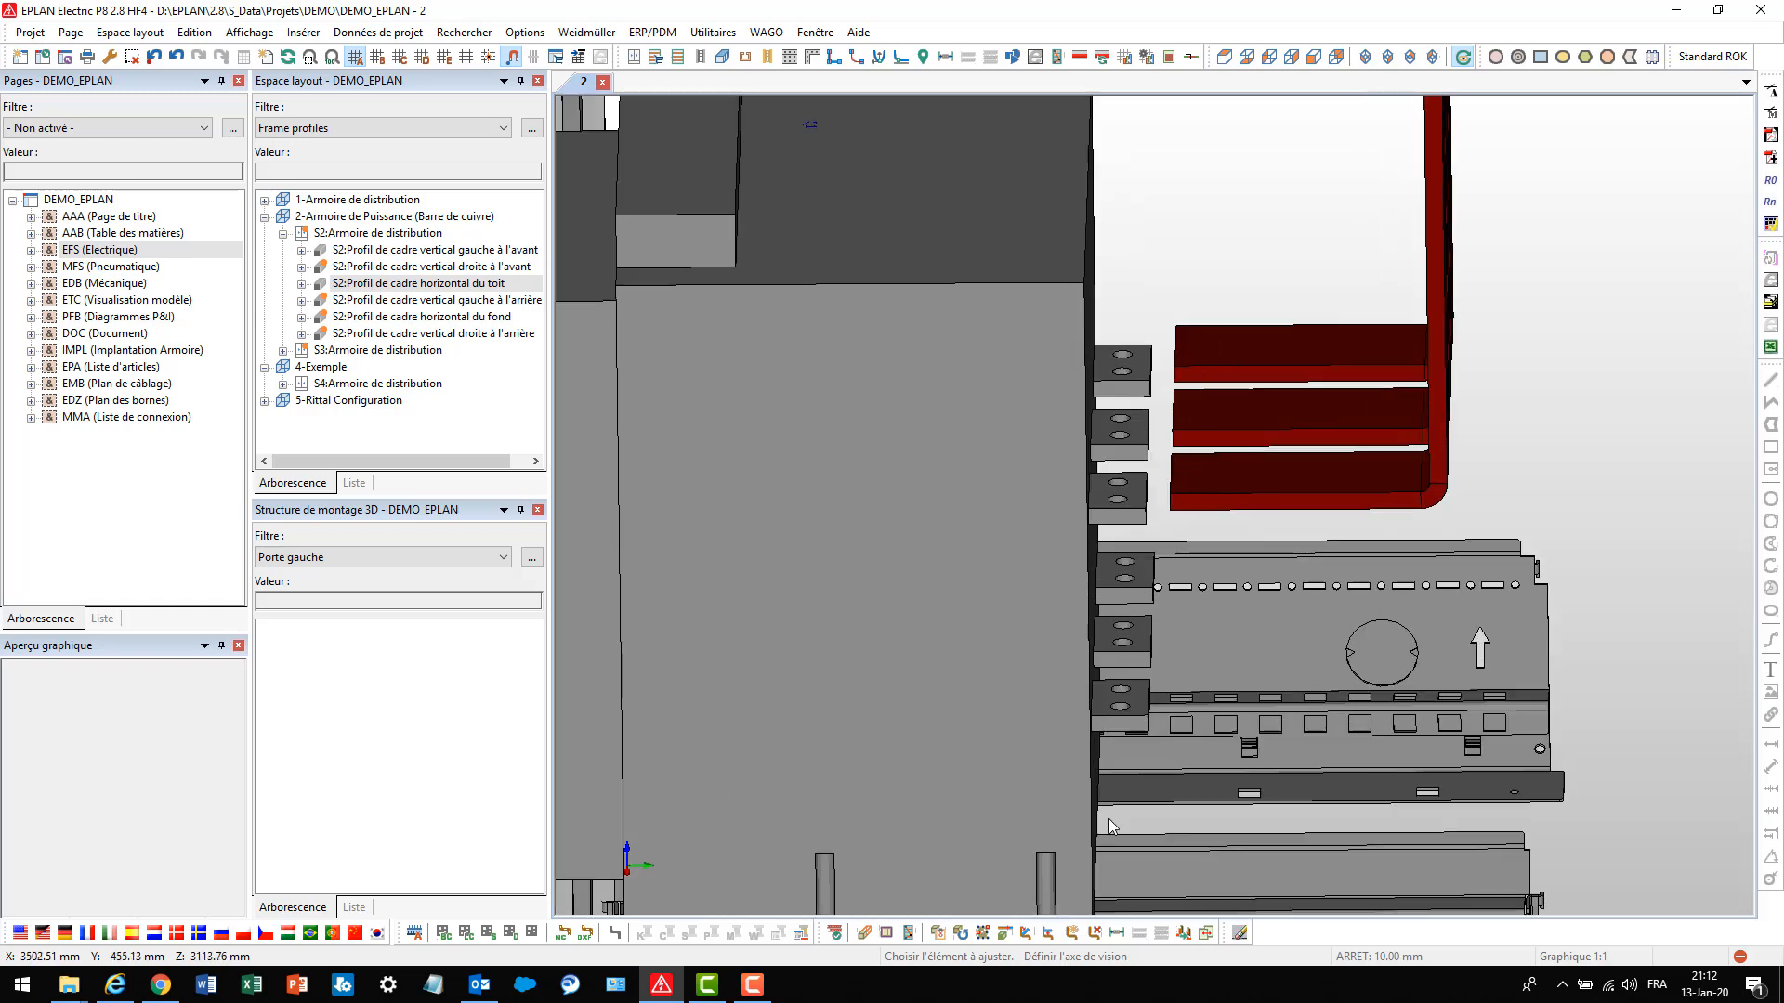
left_click(1004, 933)
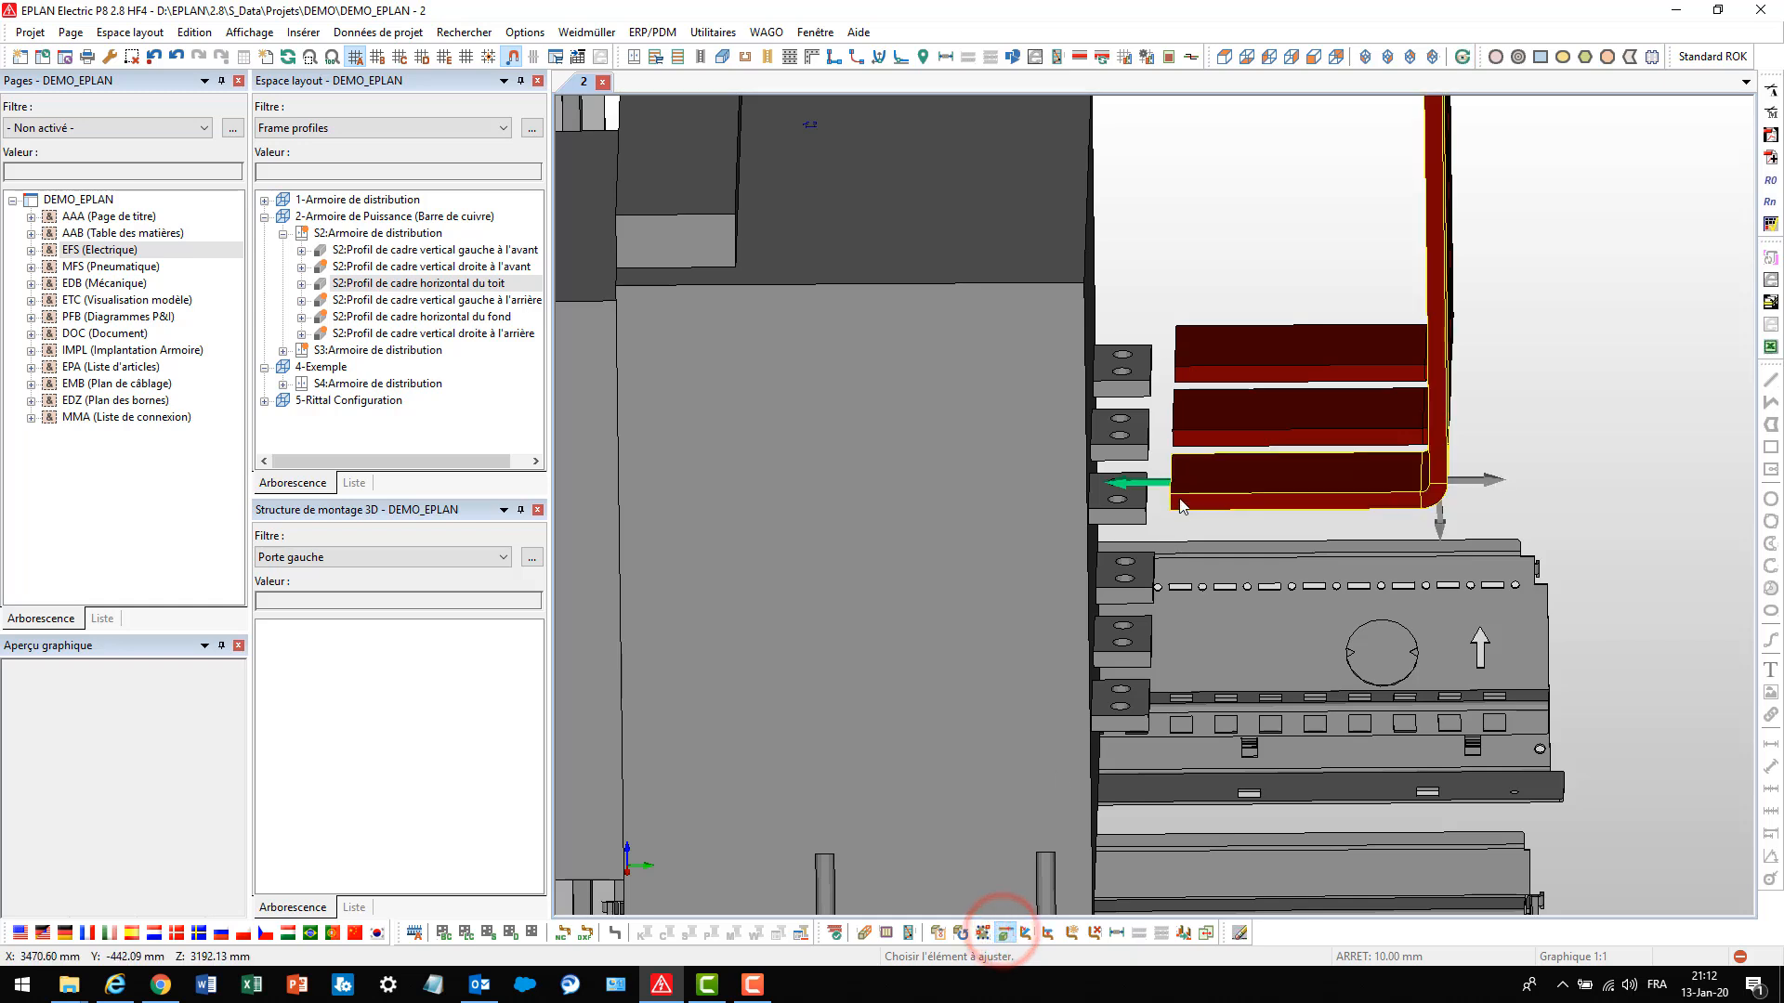
left_click(1175, 497)
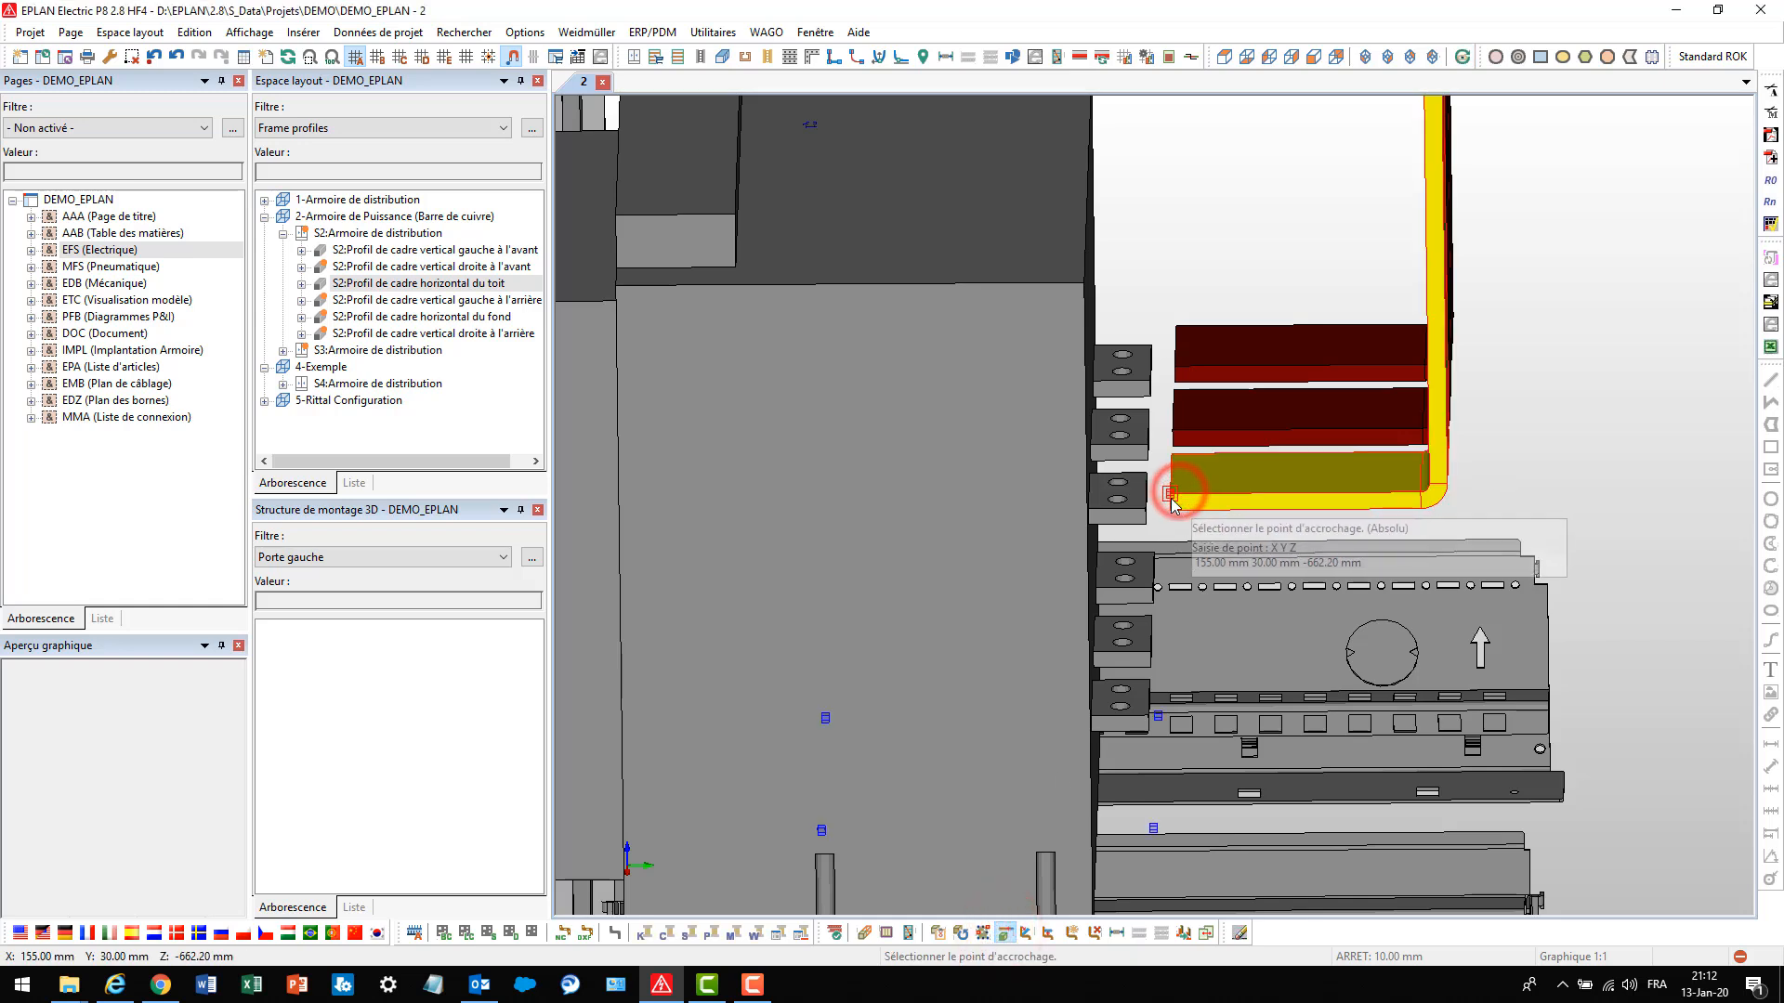
left_click(1171, 498)
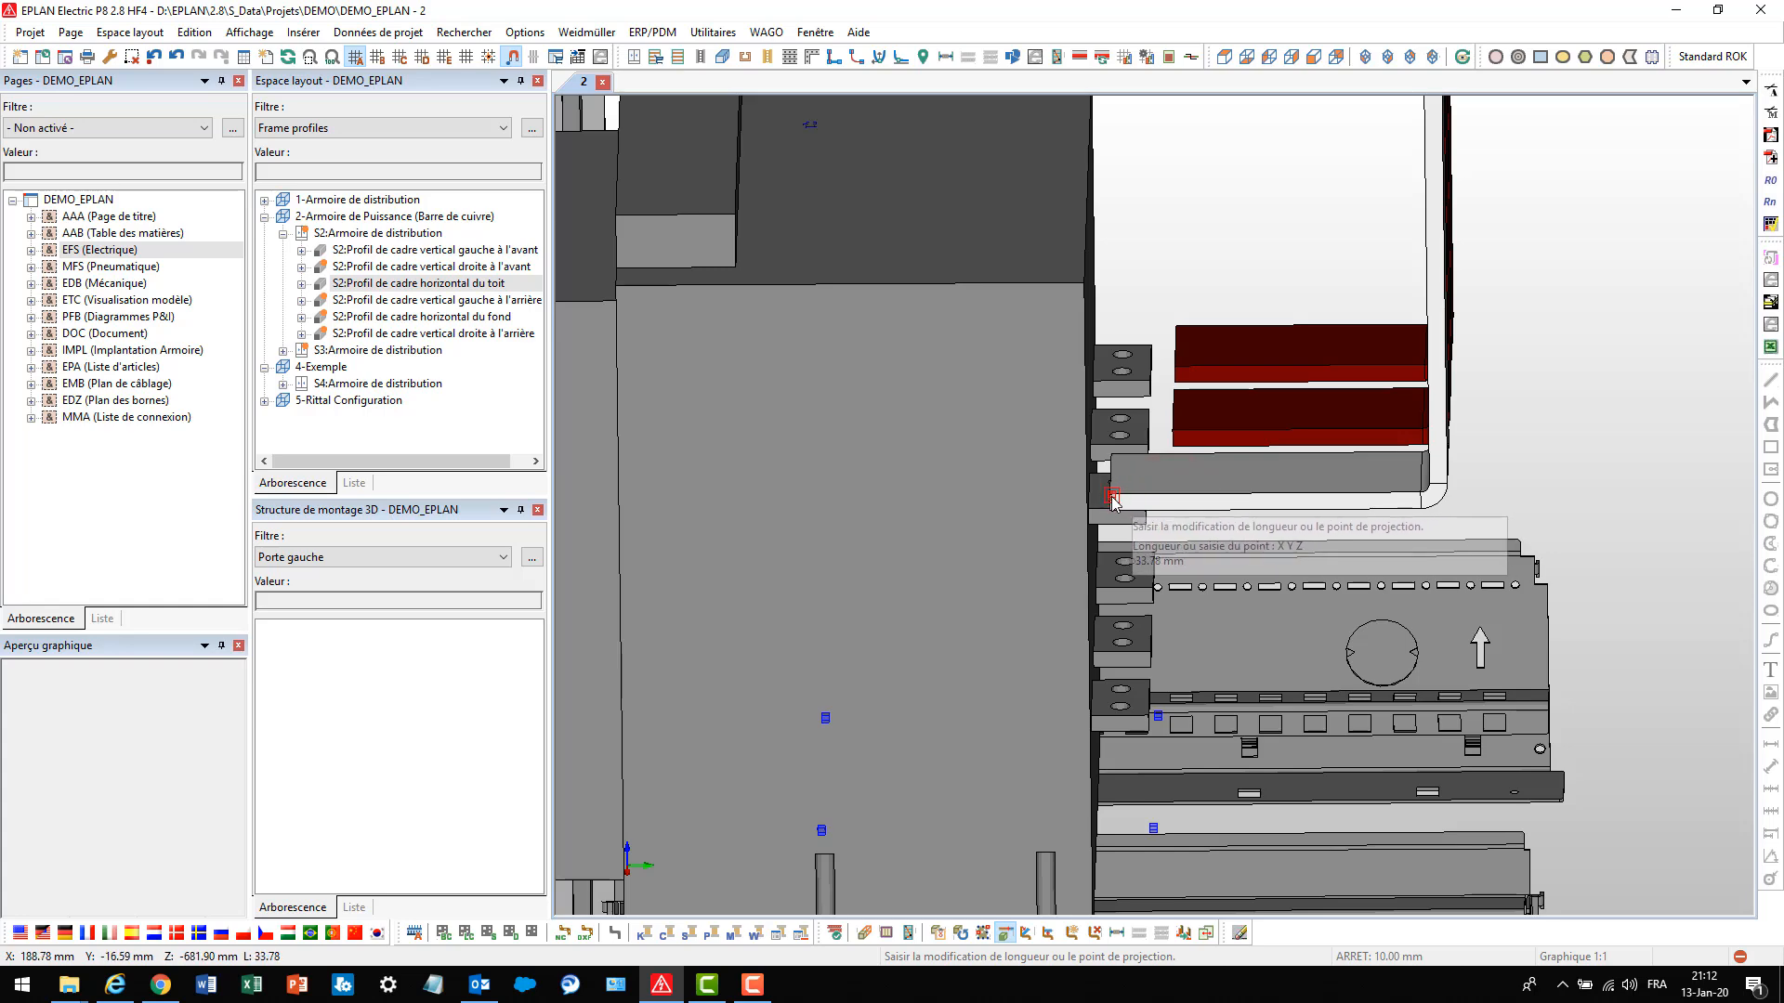
key("o")
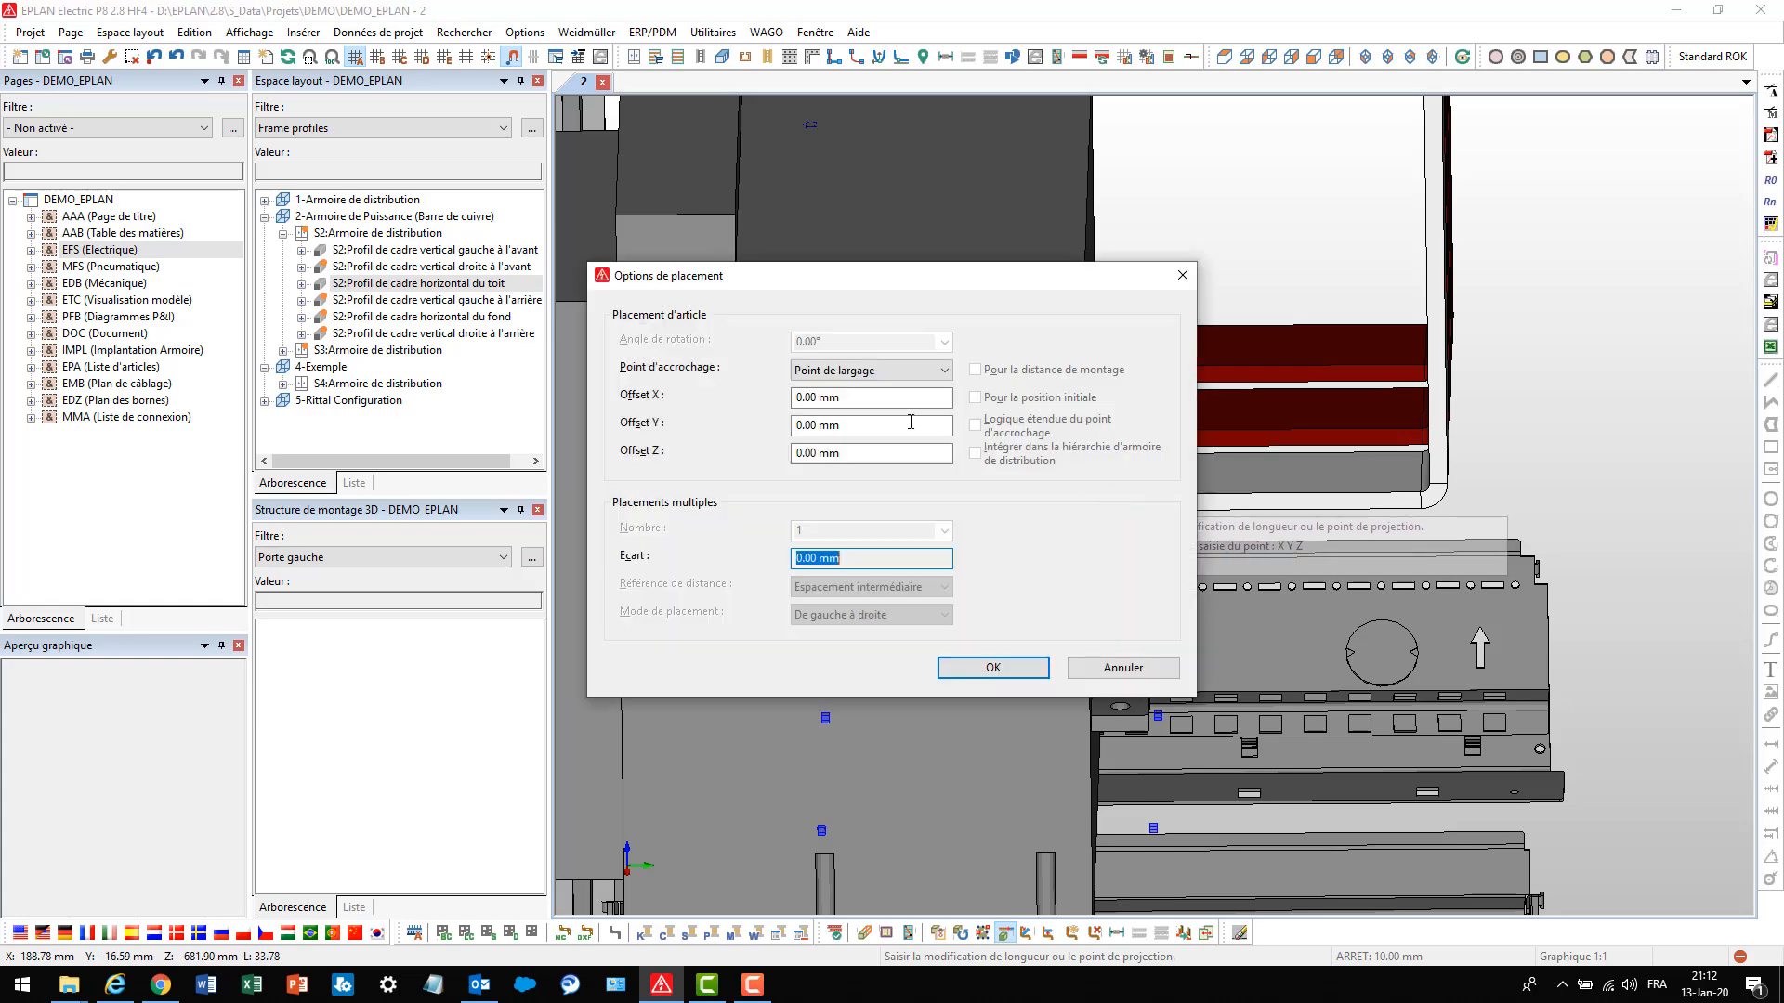
left_click(873, 400)
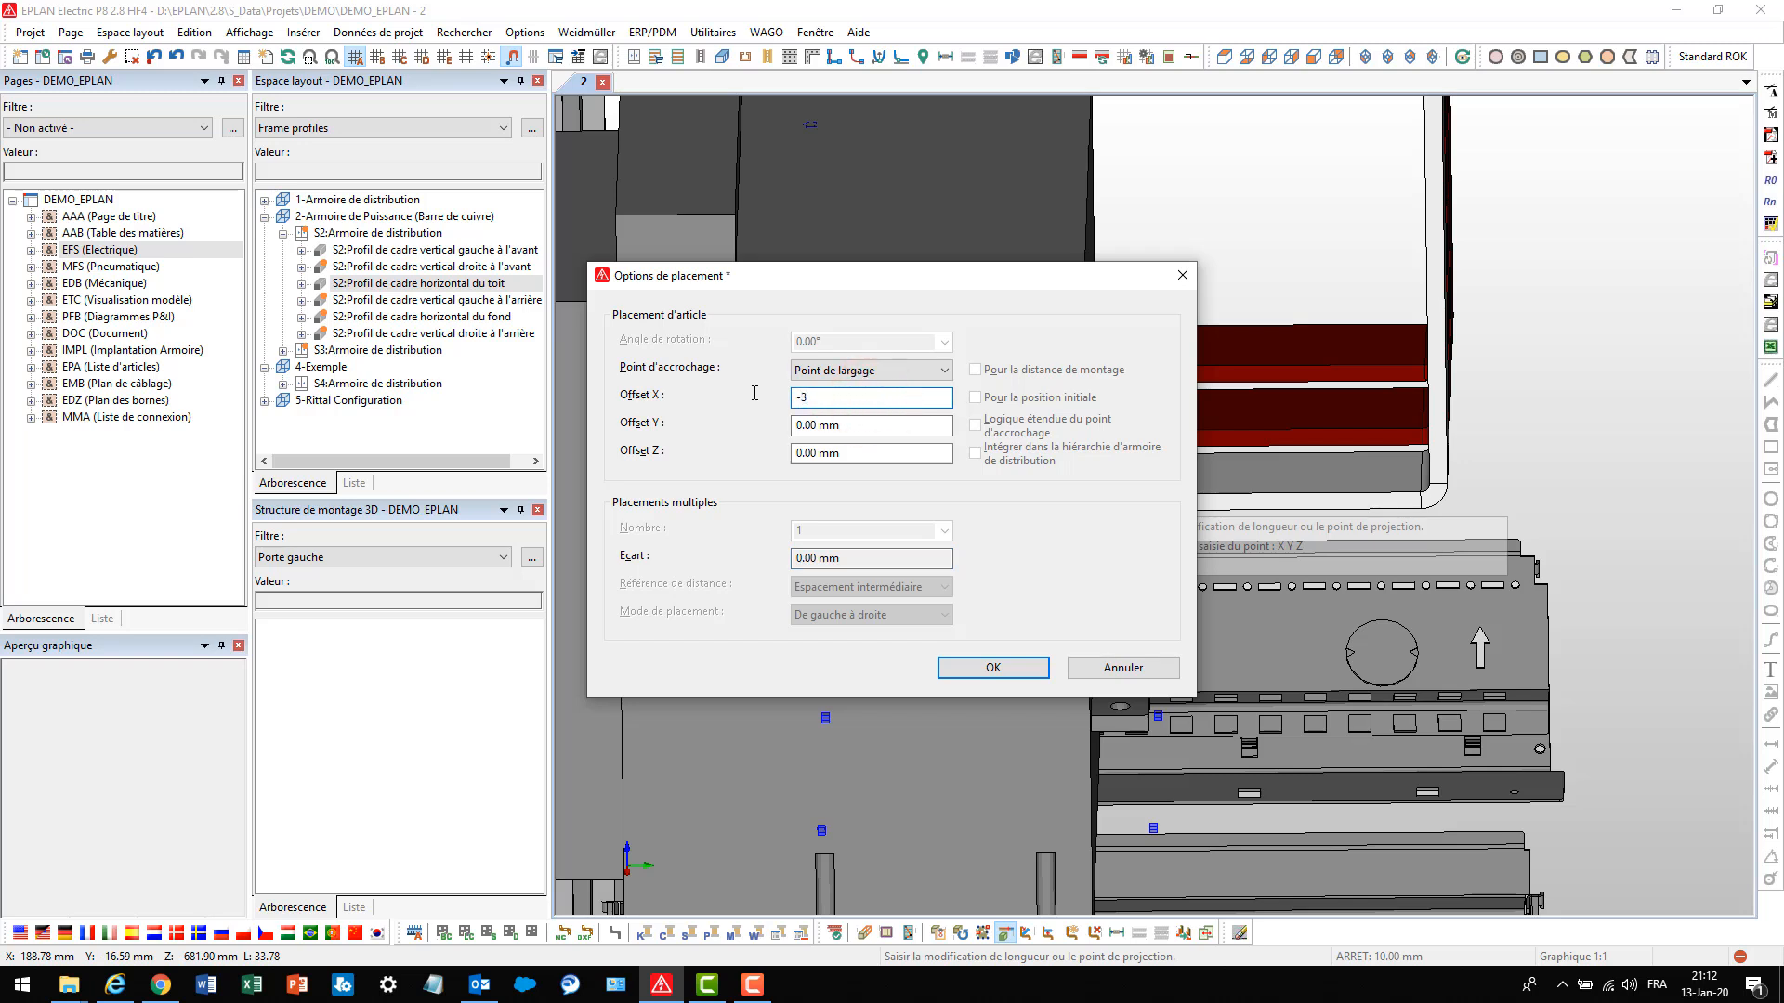
type("-3")
key("Return")
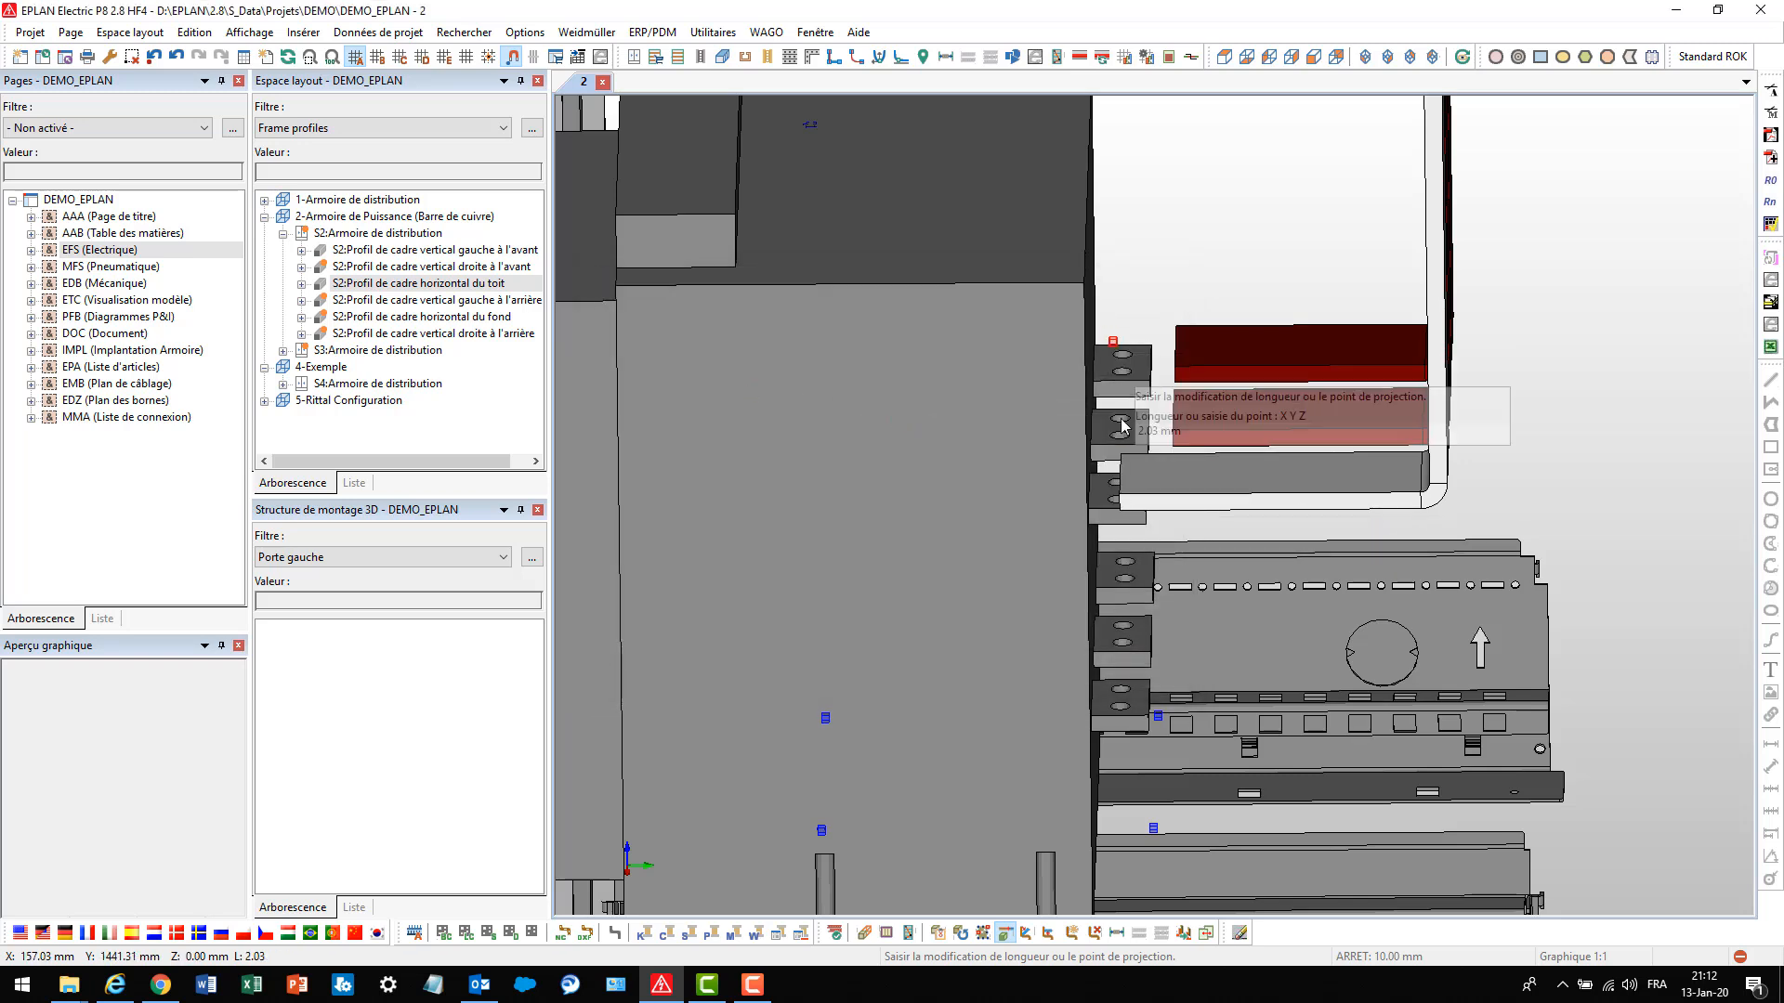
scroll(1093, 511, "up", 2)
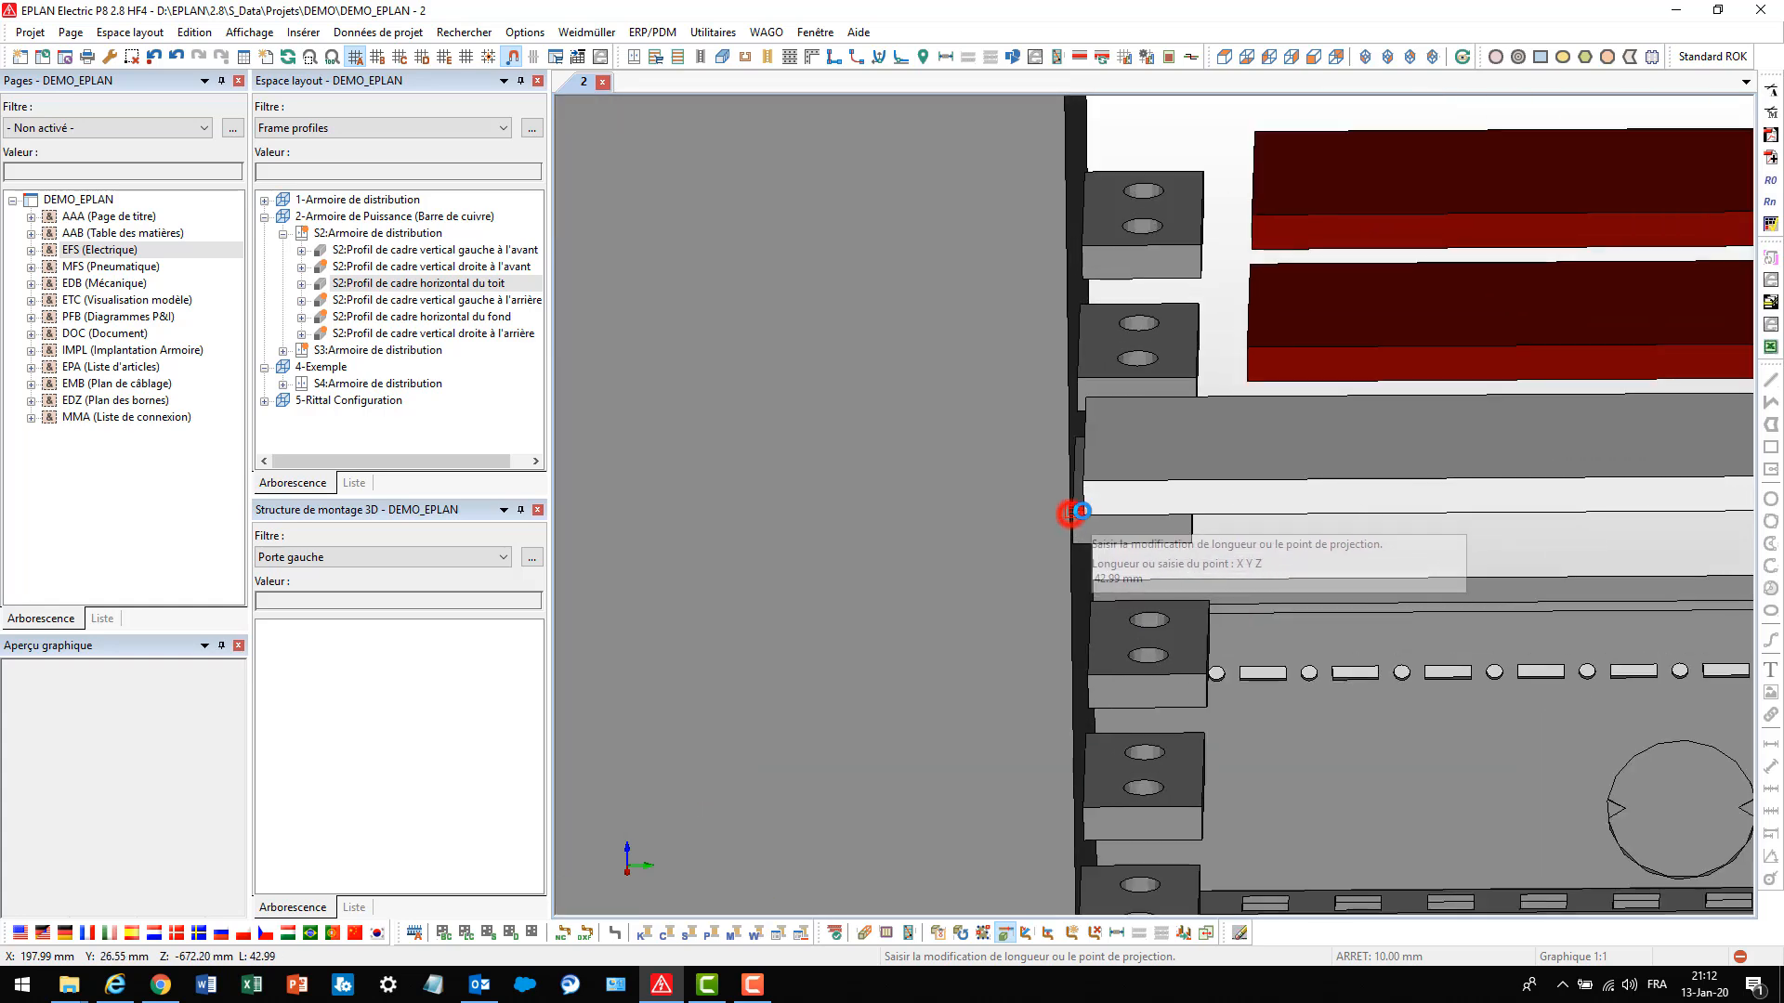
left_click(1071, 513)
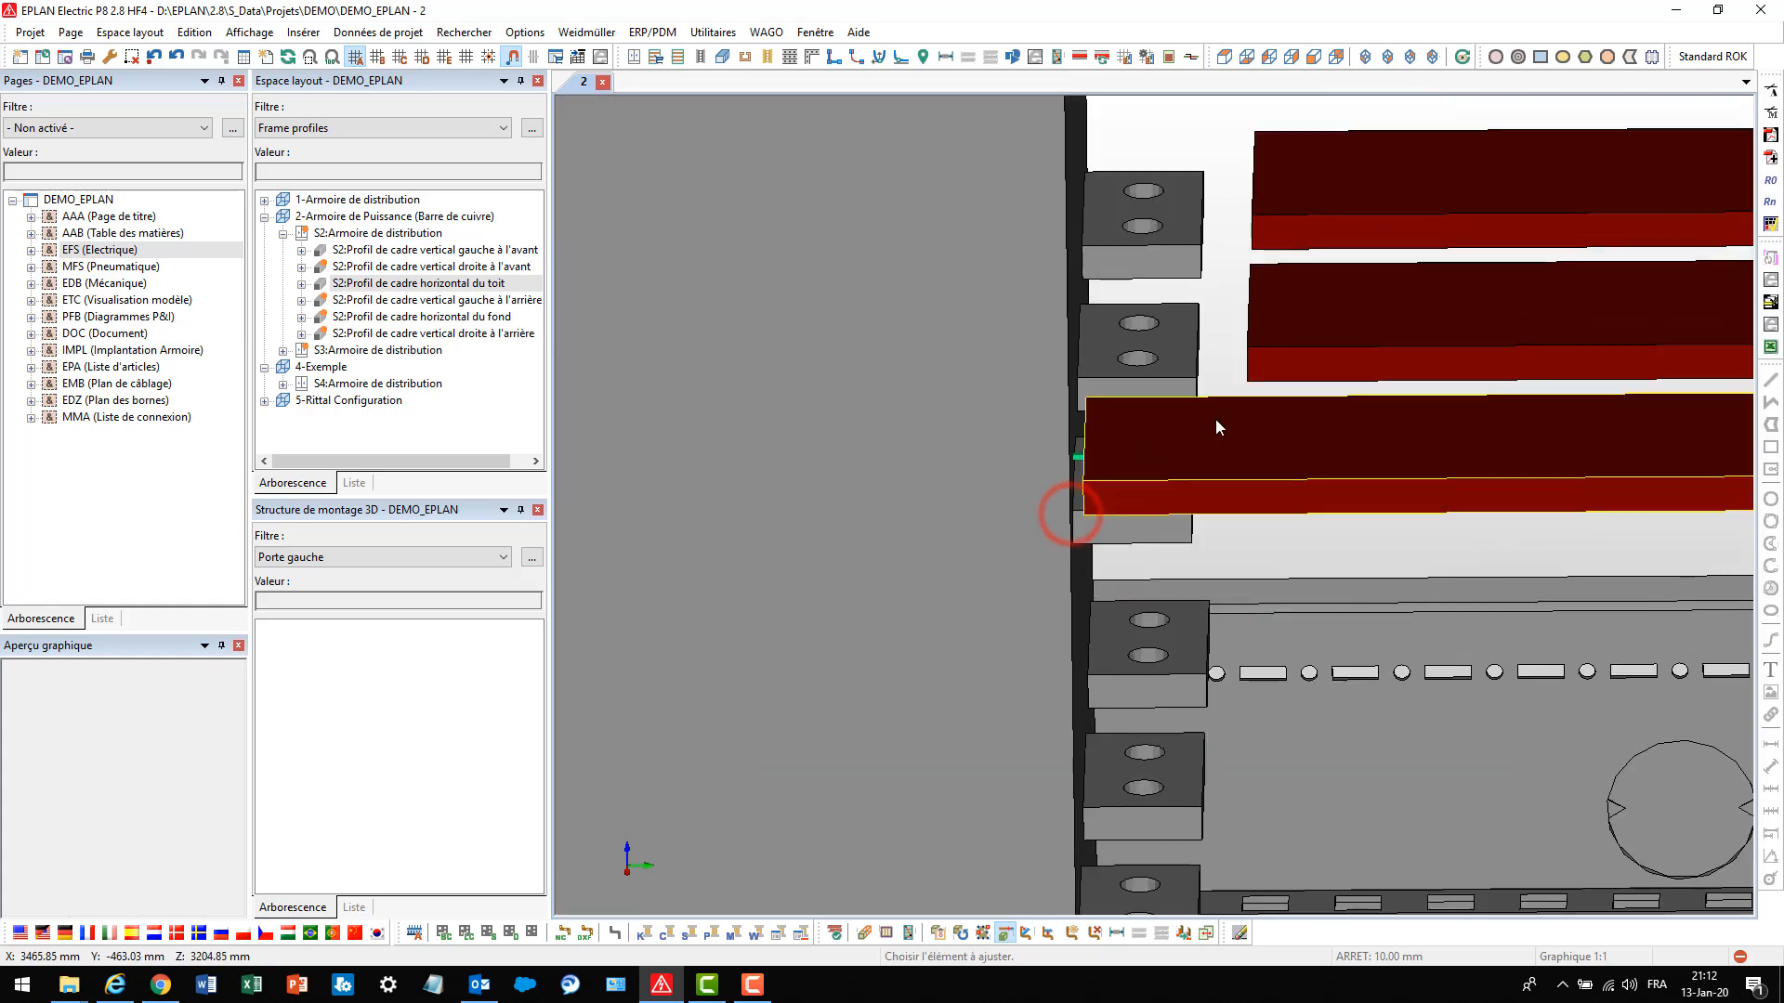
Lengthen the middle busbar's horizontal end to the base of its breaker terminal with an X offset of -3 mm
left_click(1255, 350)
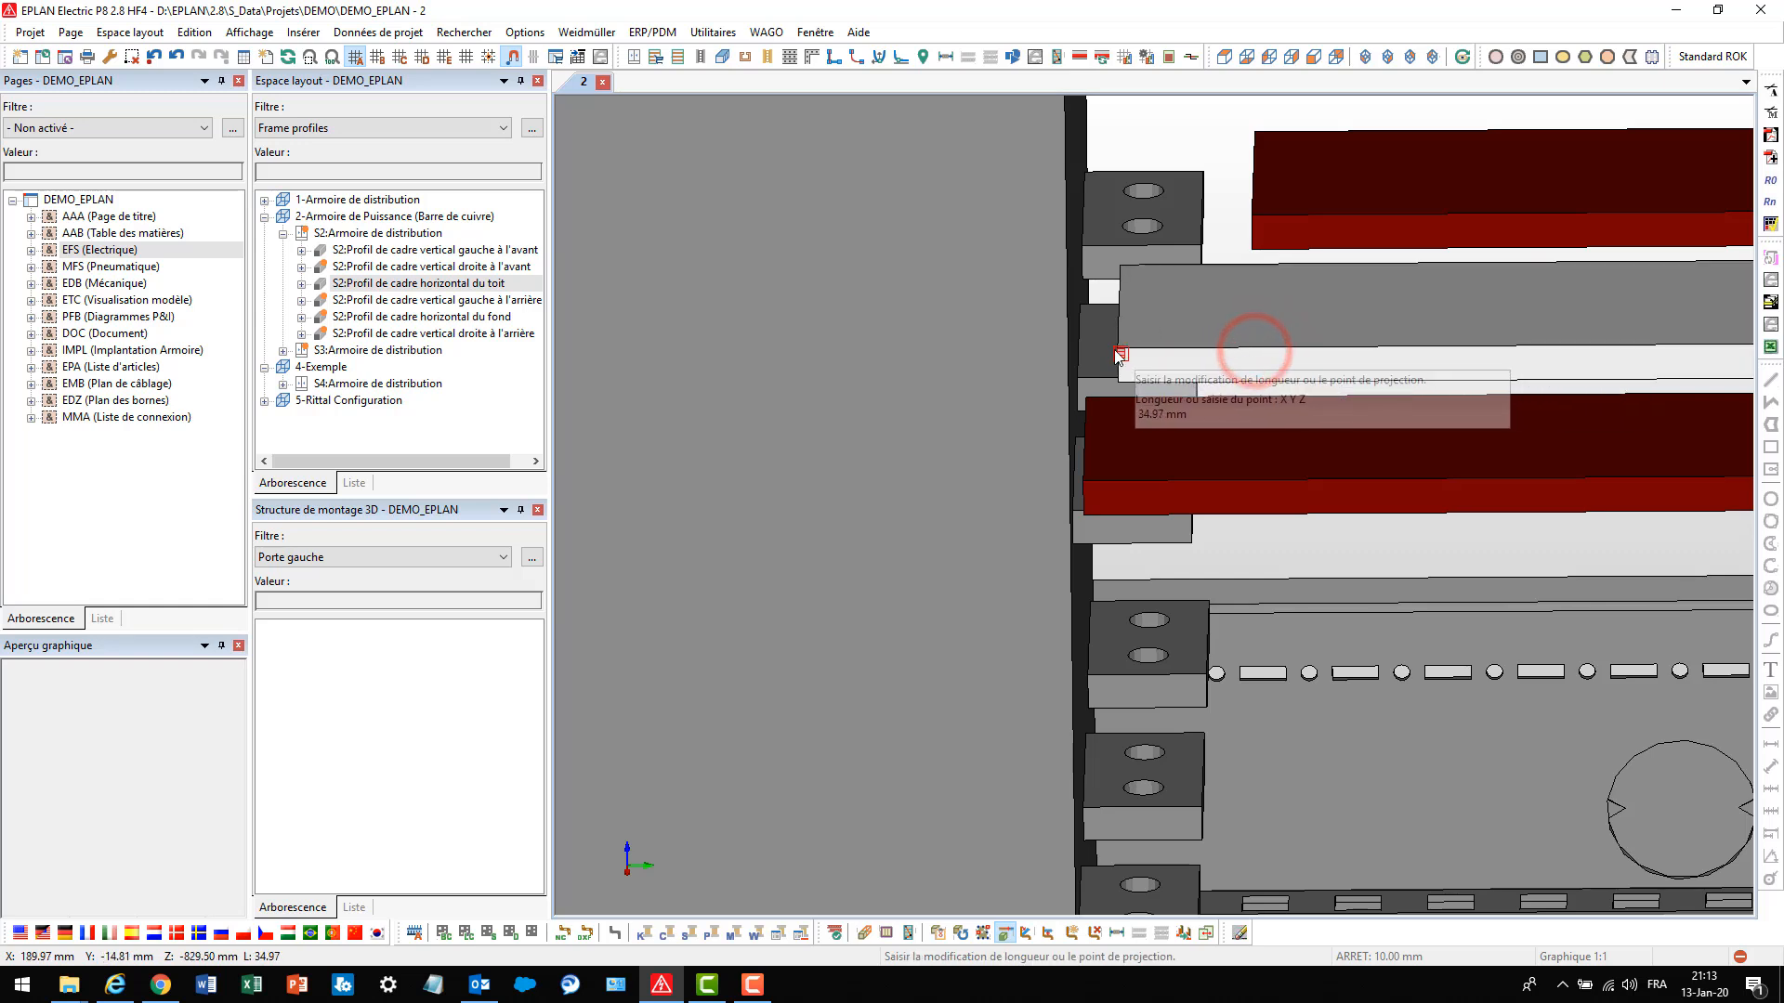
type("o")
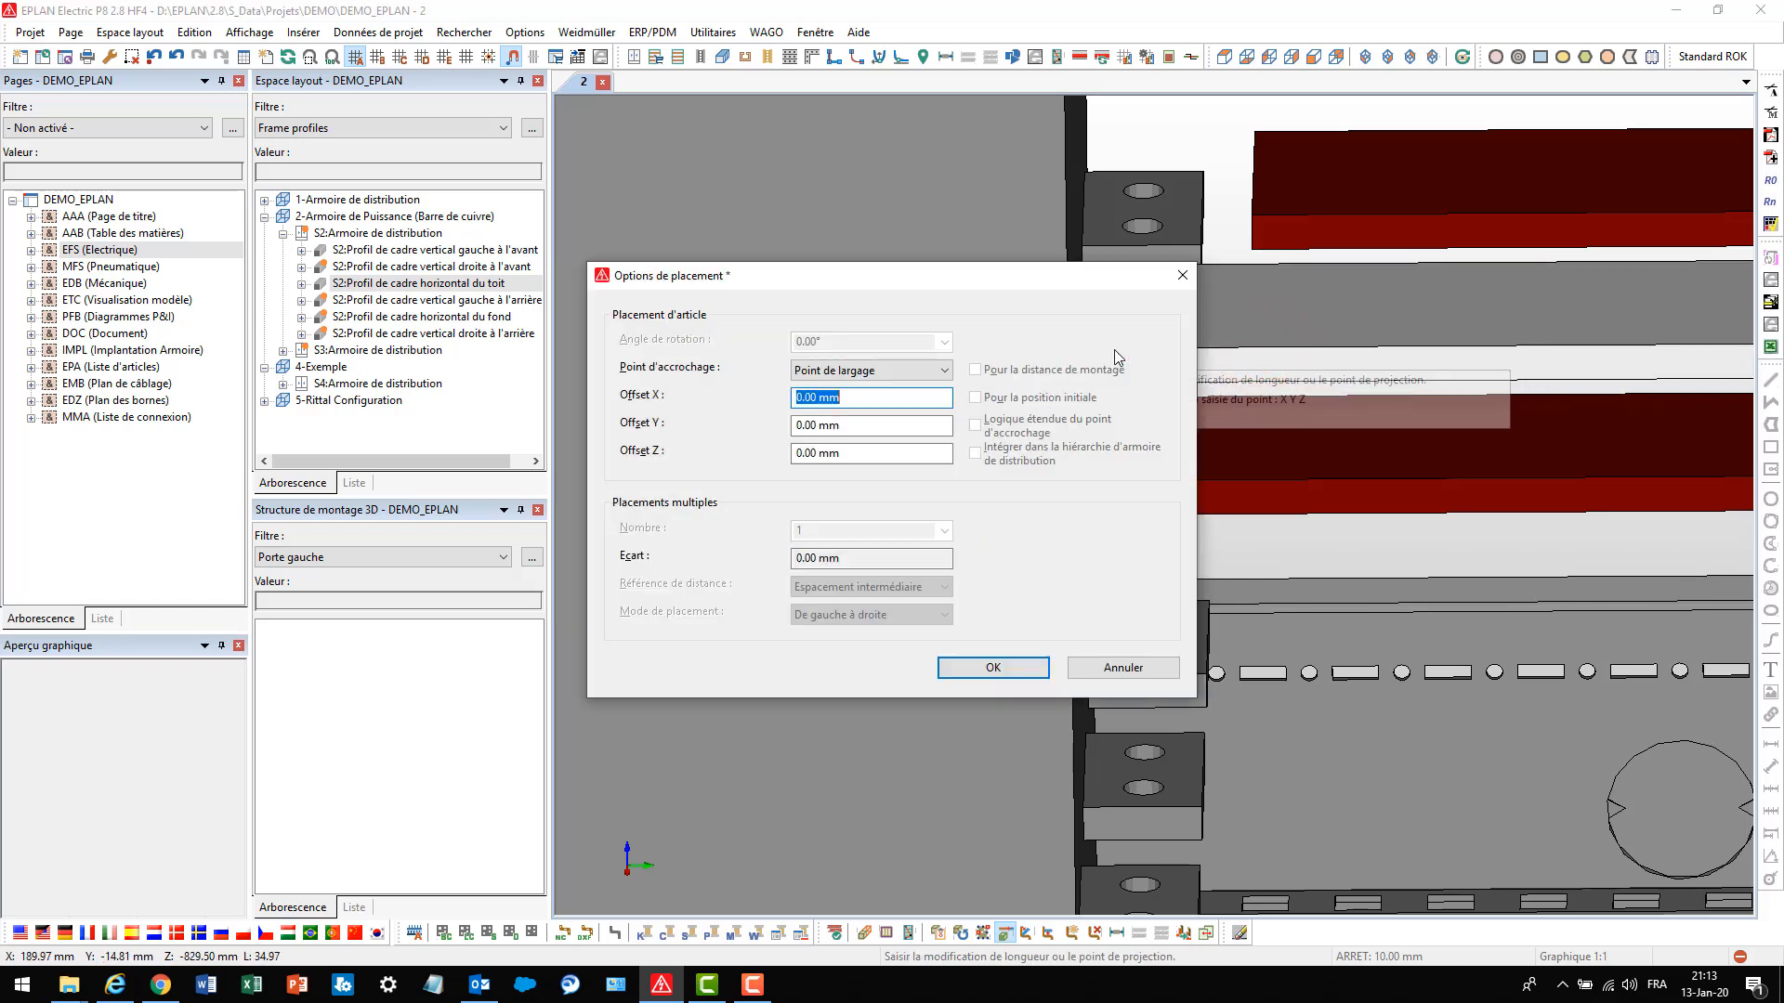
type("-3")
left_click(977, 683)
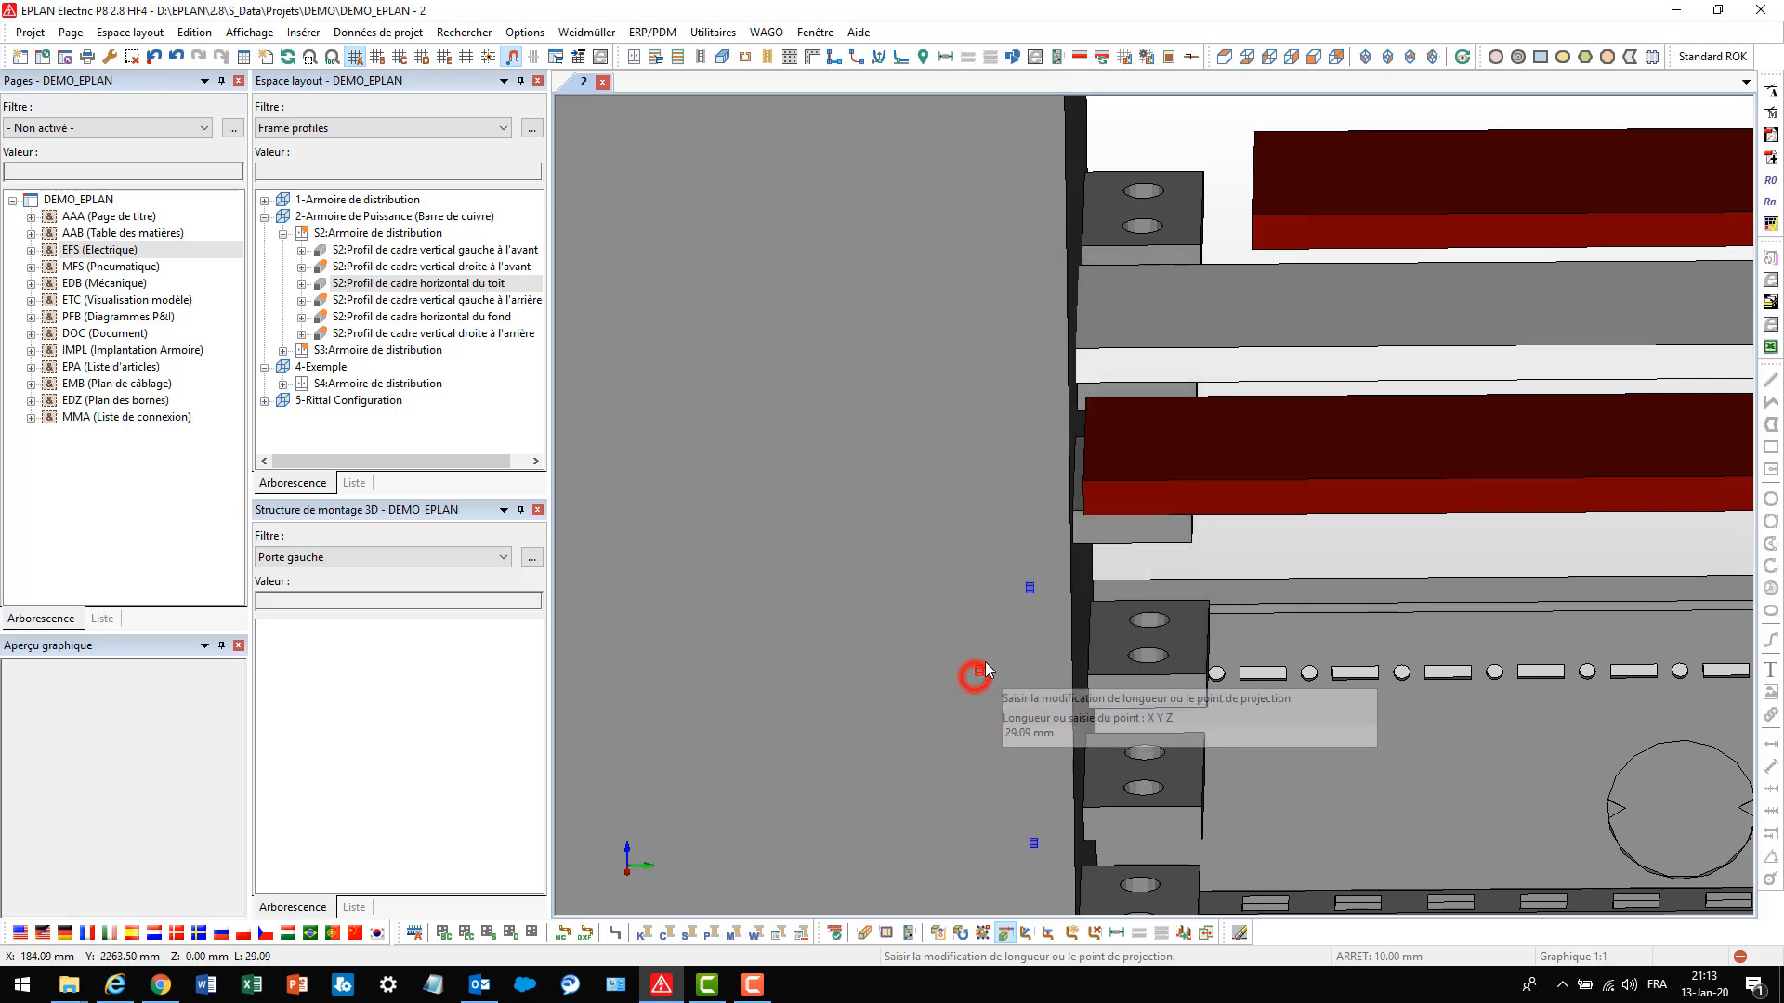
left_click(1087, 376)
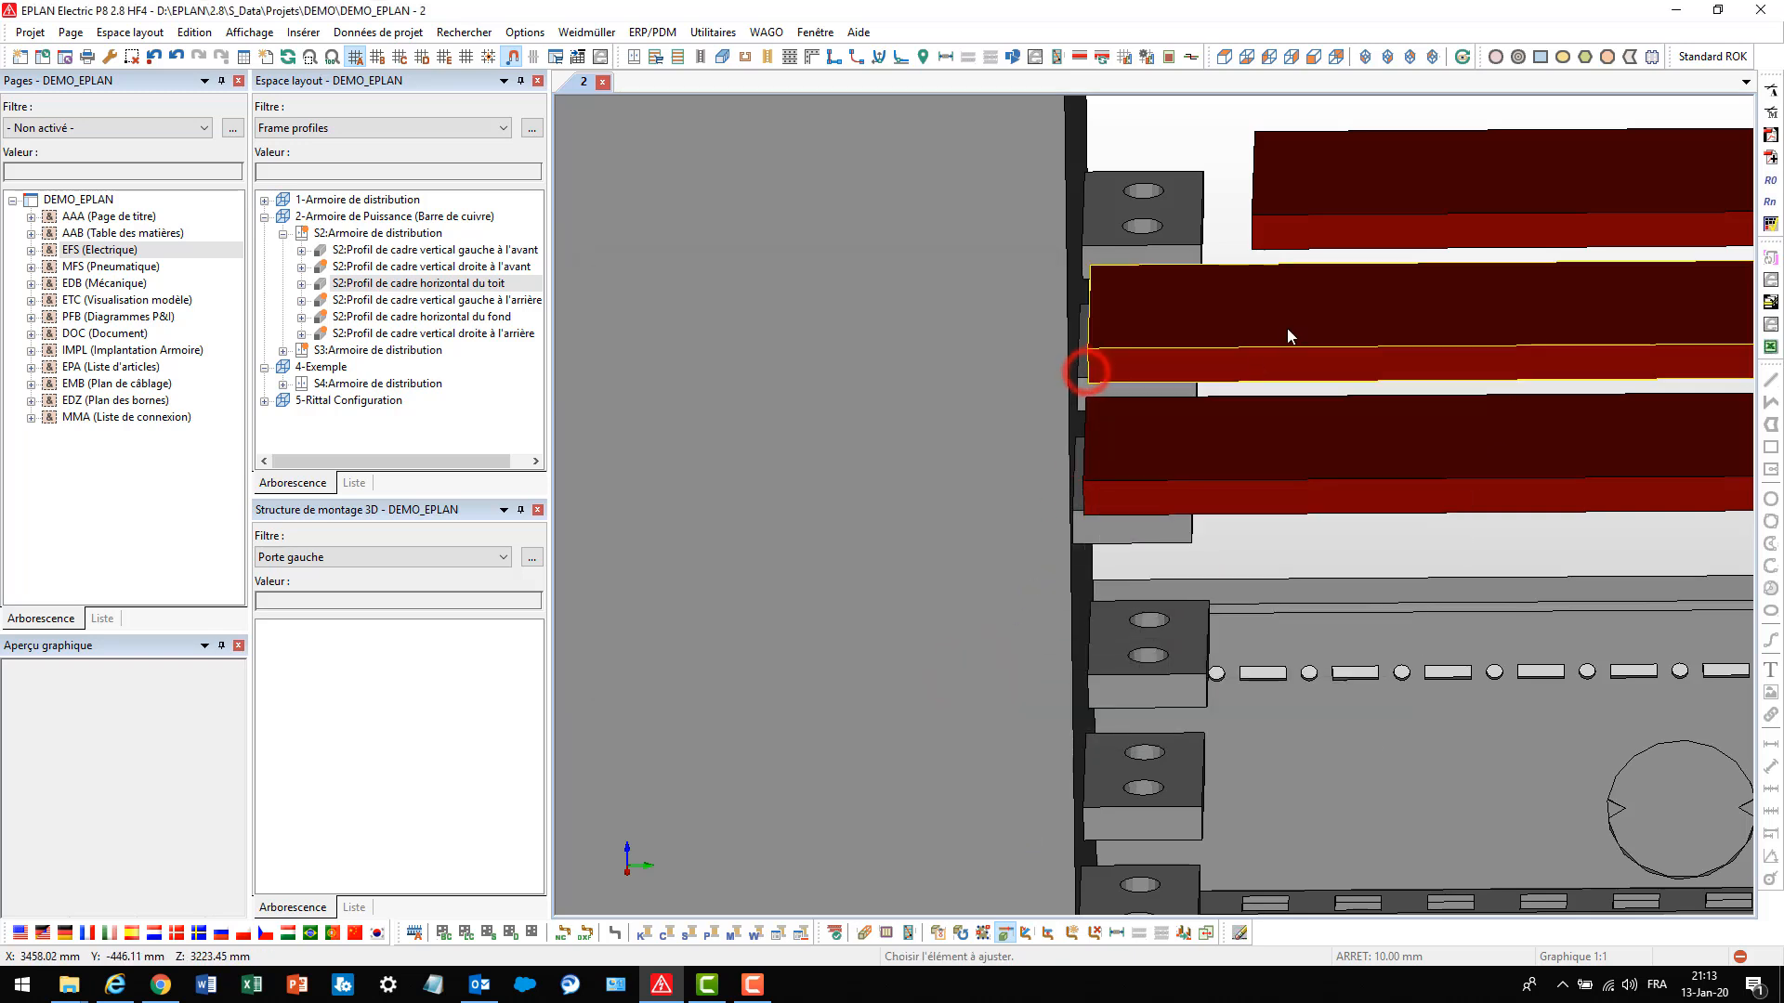
Lengthen the farthest busbar's horizontal end to the base of its breaker terminal with an X offset of -3 mm
left_click(1296, 221)
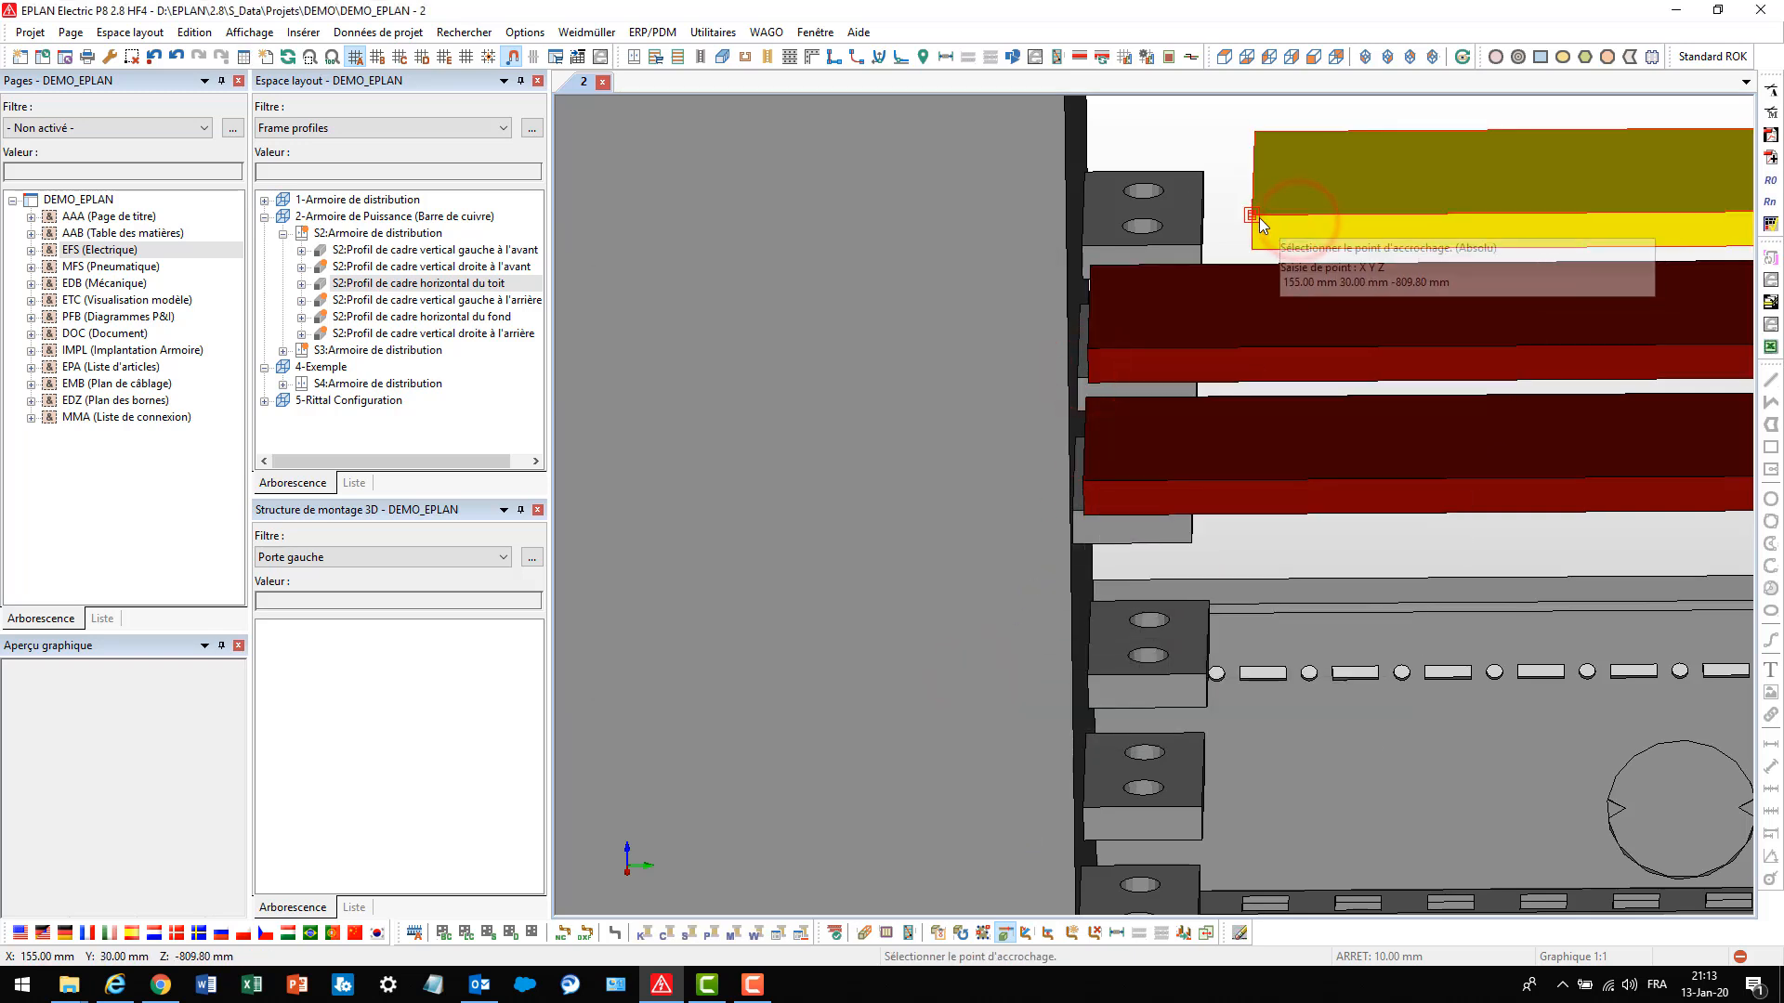
left_click(1257, 217)
key("o")
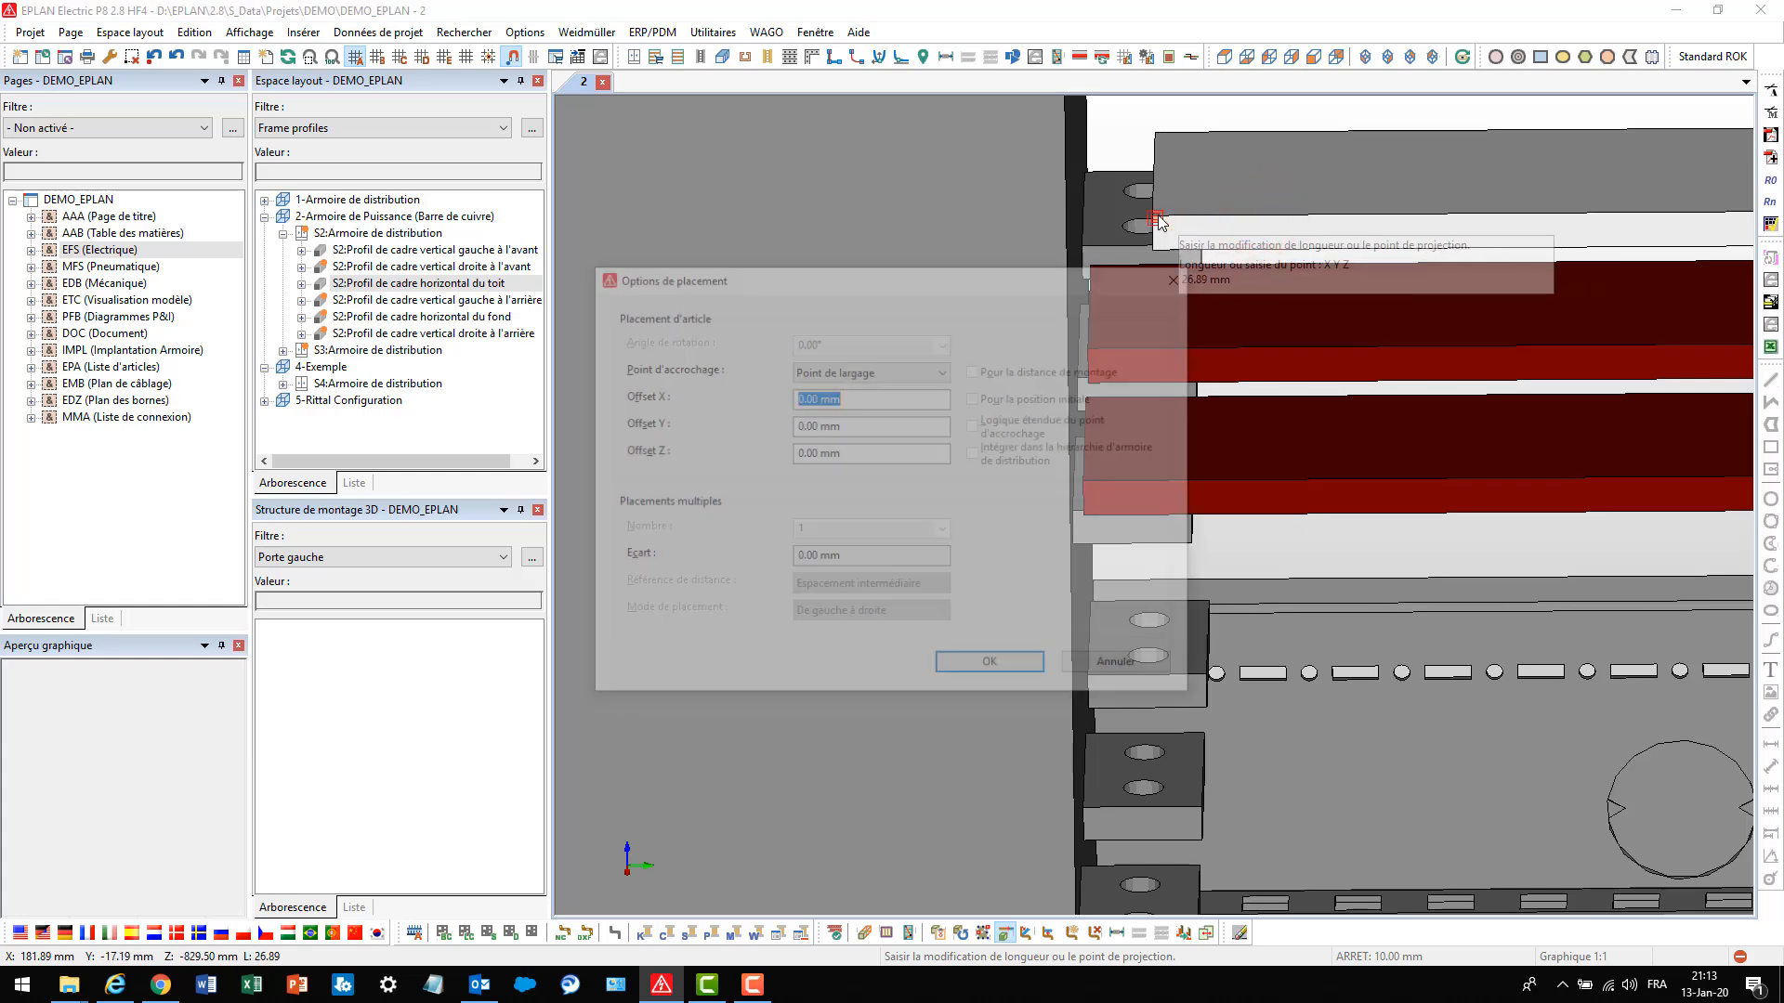
type("-3")
key("Return")
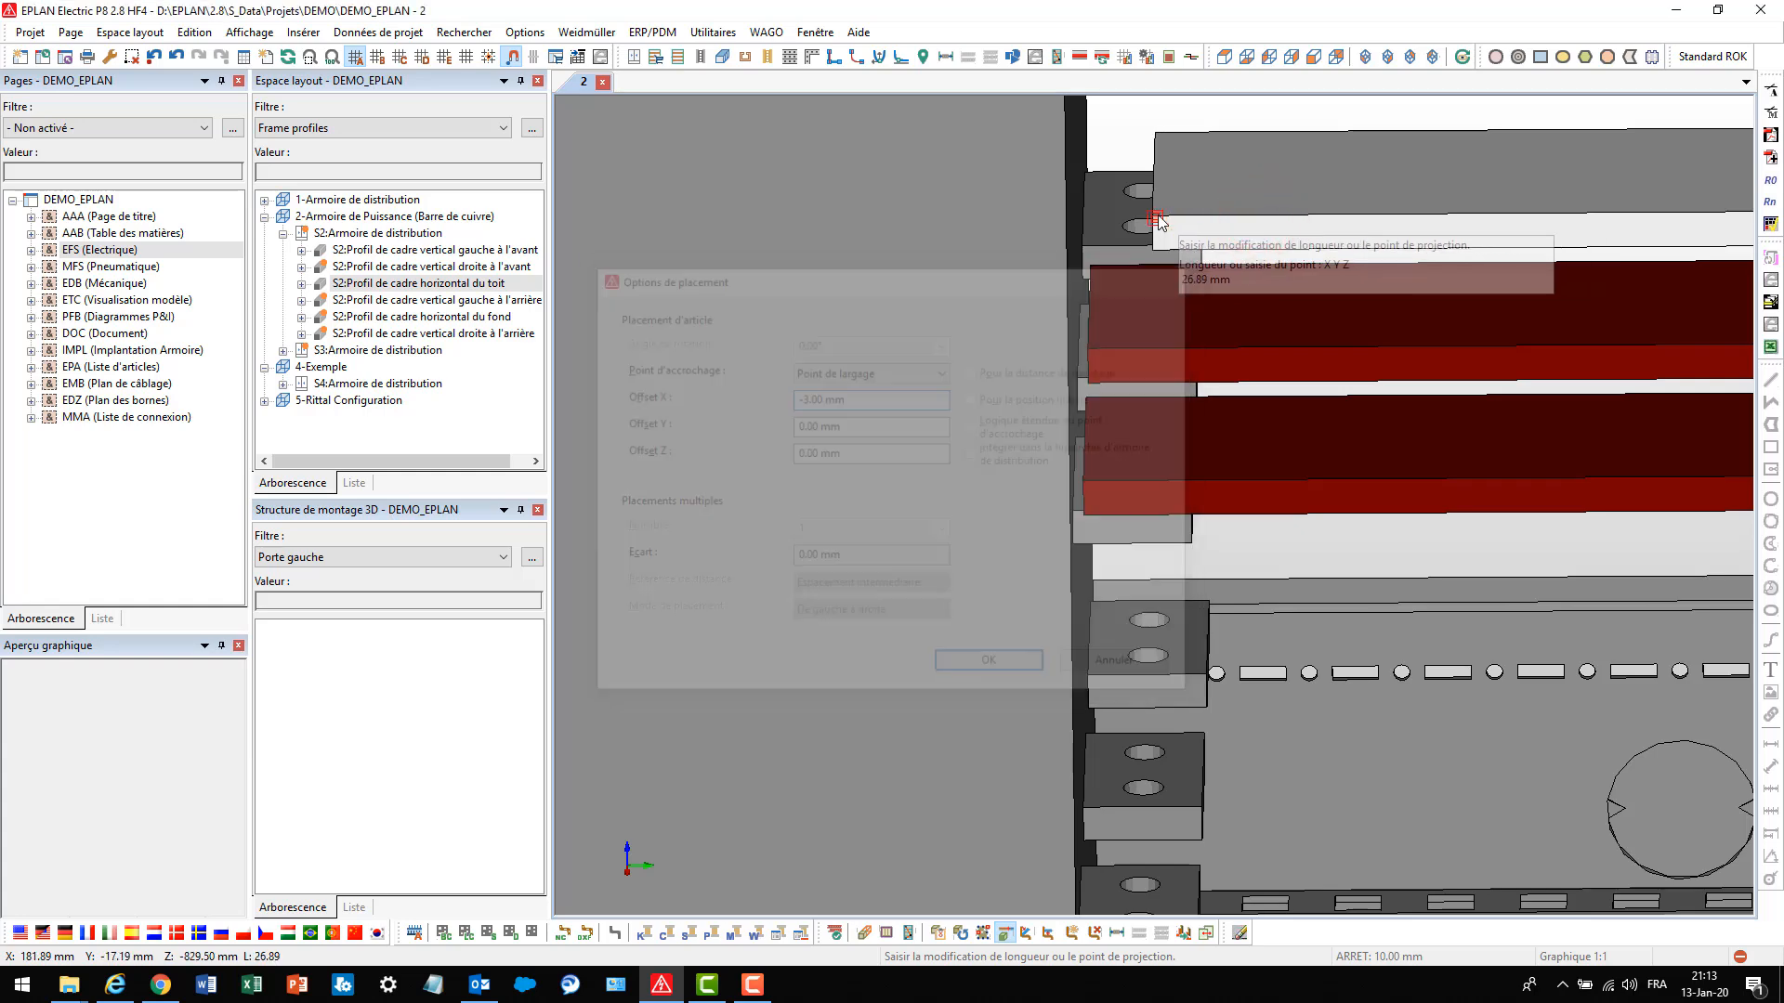
left_click(1094, 245)
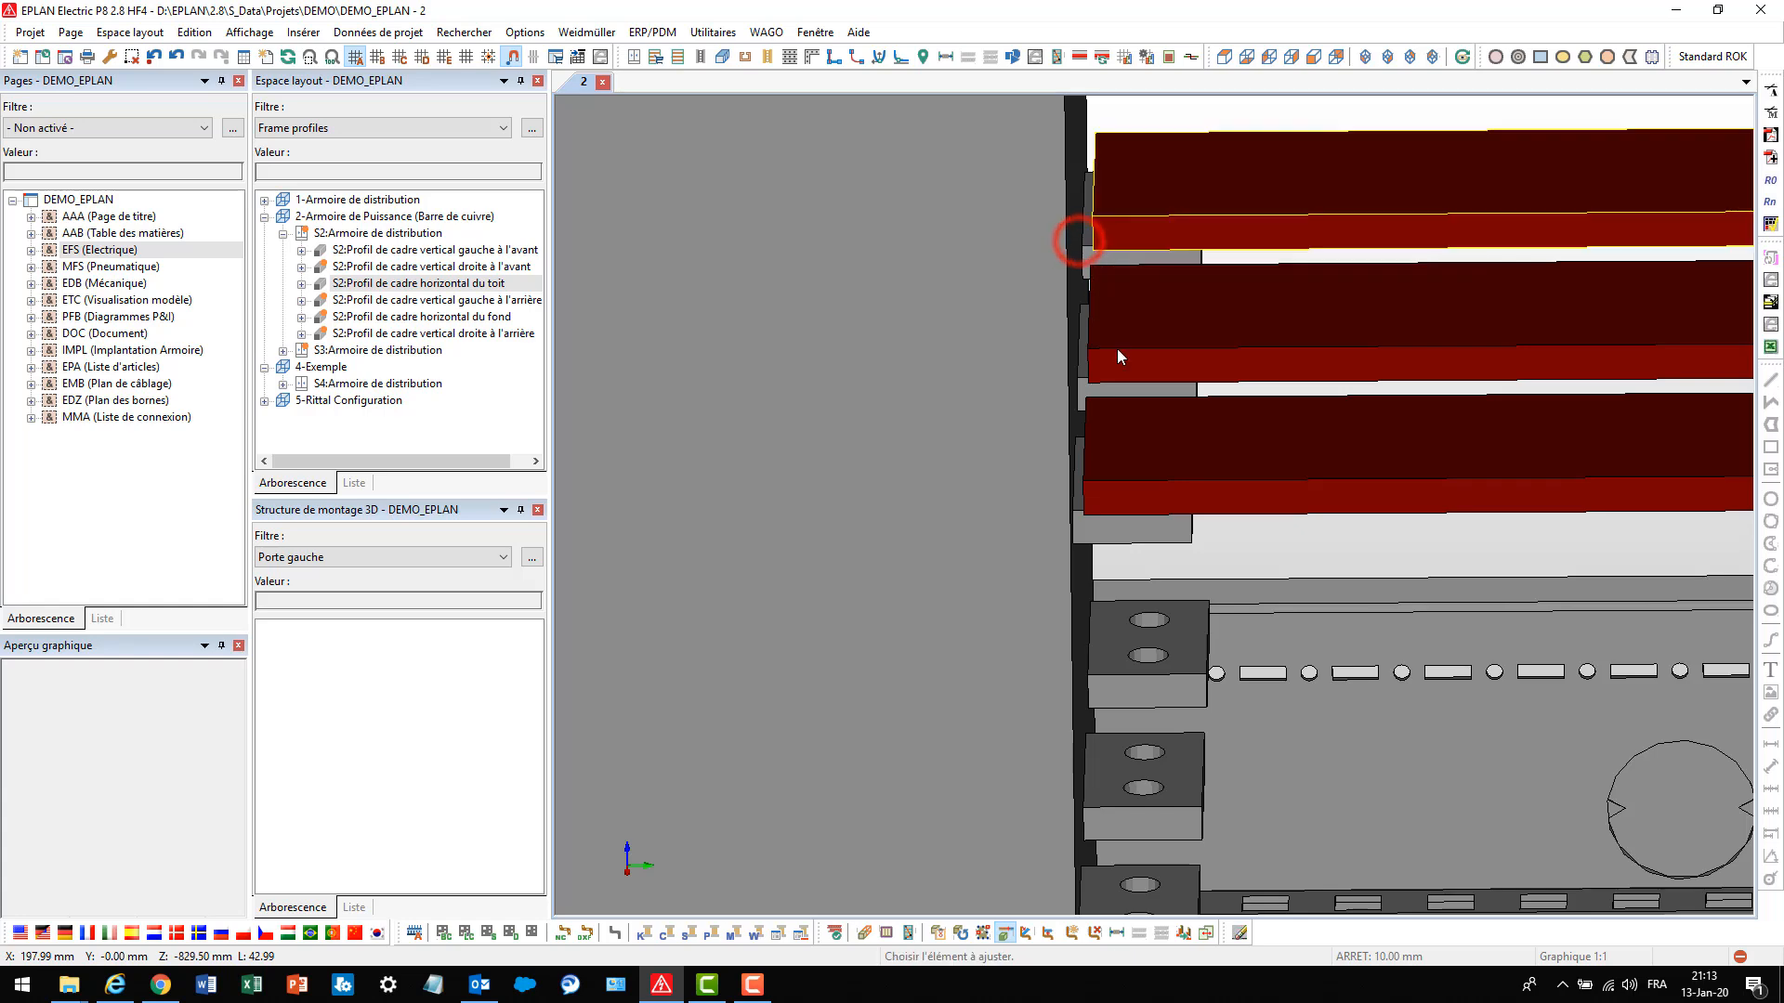
Drill two 15 mm holes through the upper end of the shortest vertical busbar, centred on its connector's holes
scroll(1118, 349, "down", 5)
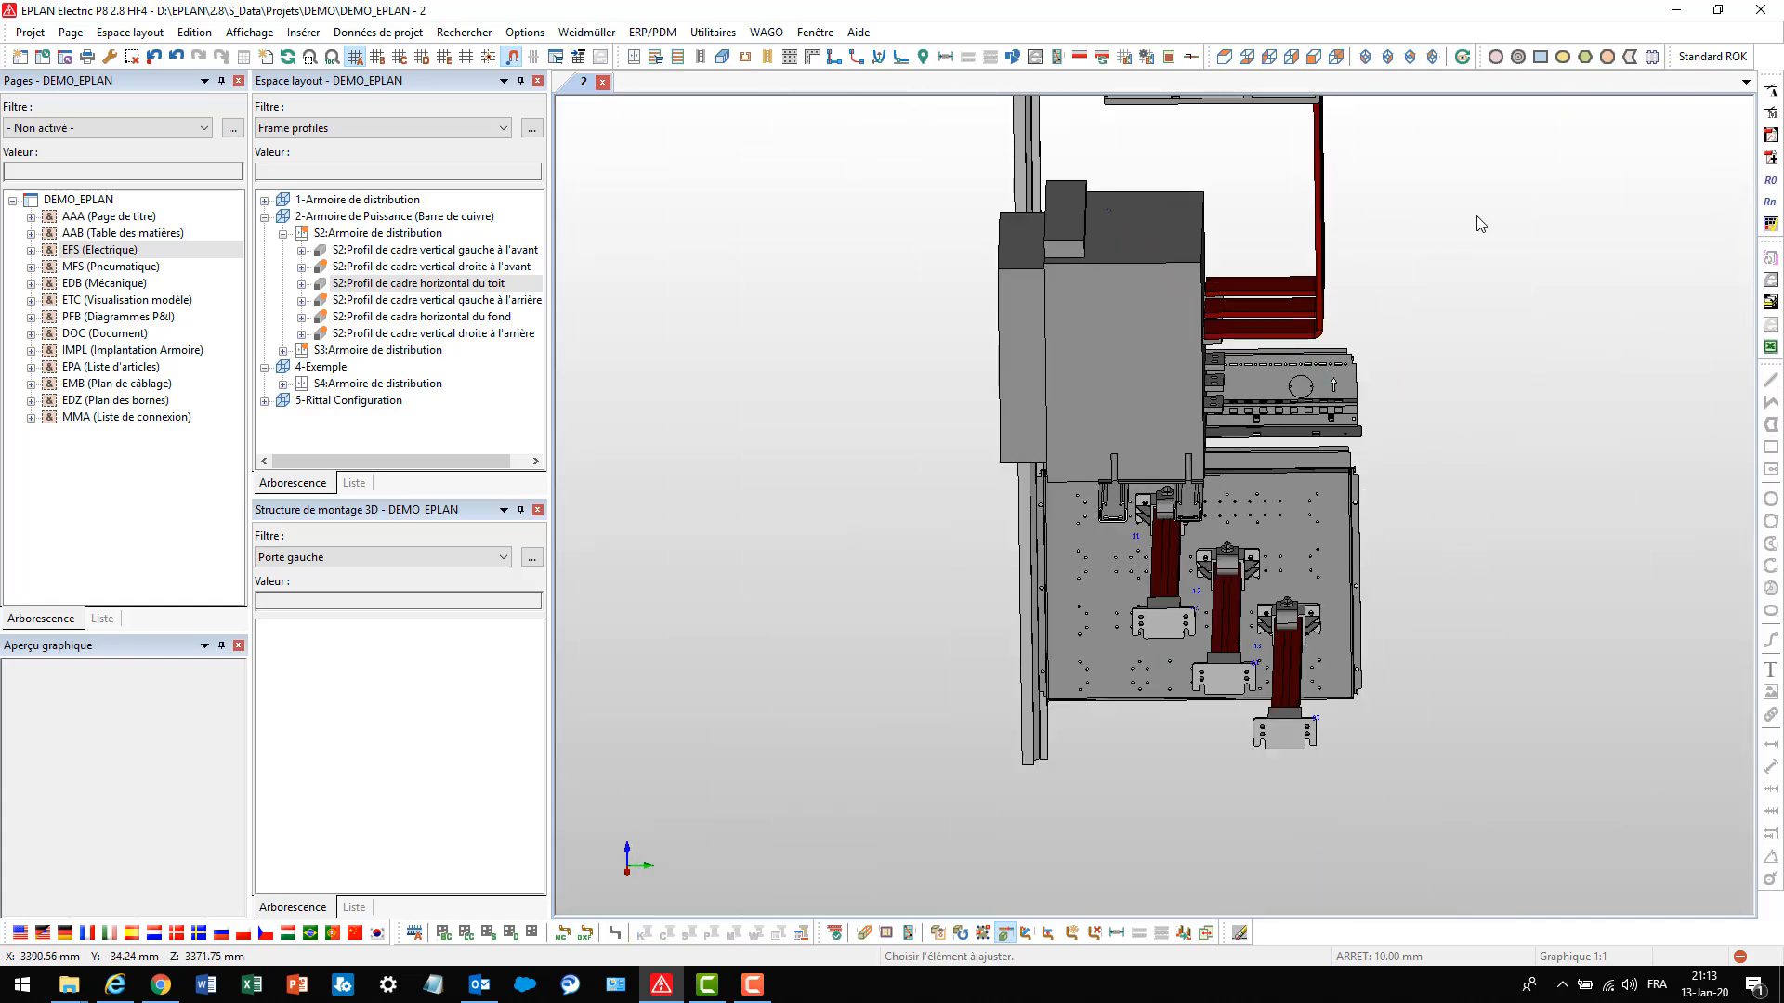
scroll(1404, 304, "down", 2)
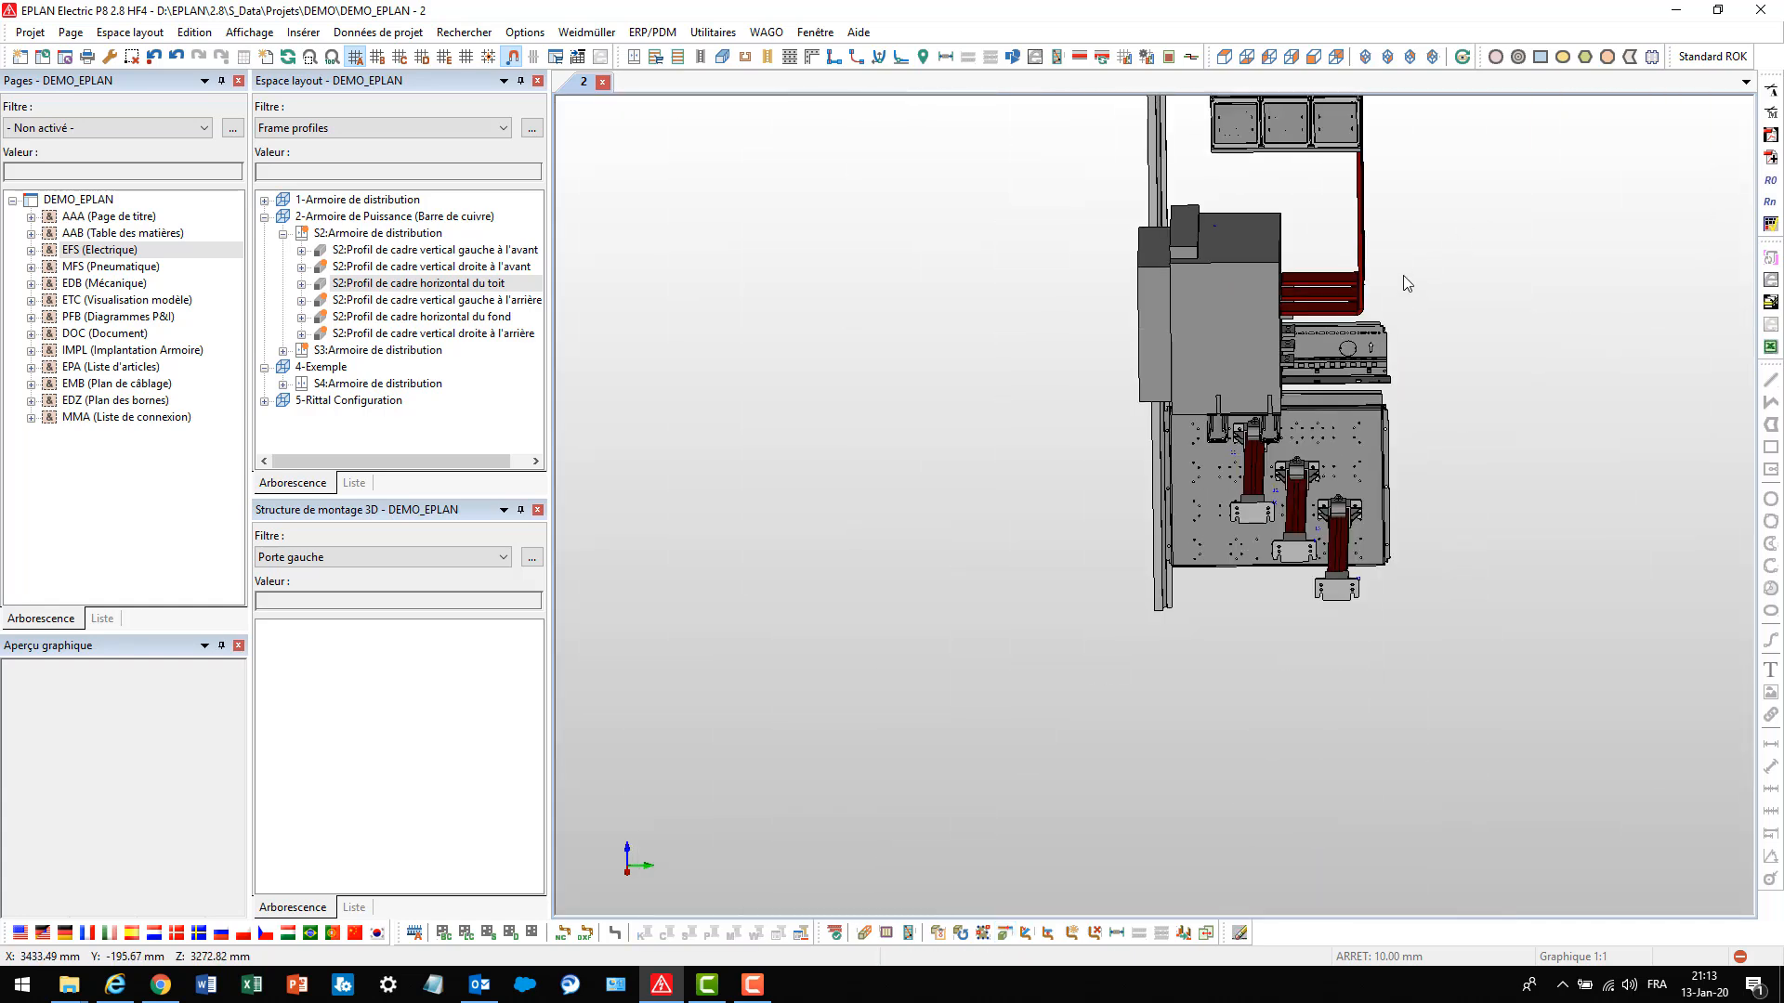
scroll(1282, 312, "up", 3)
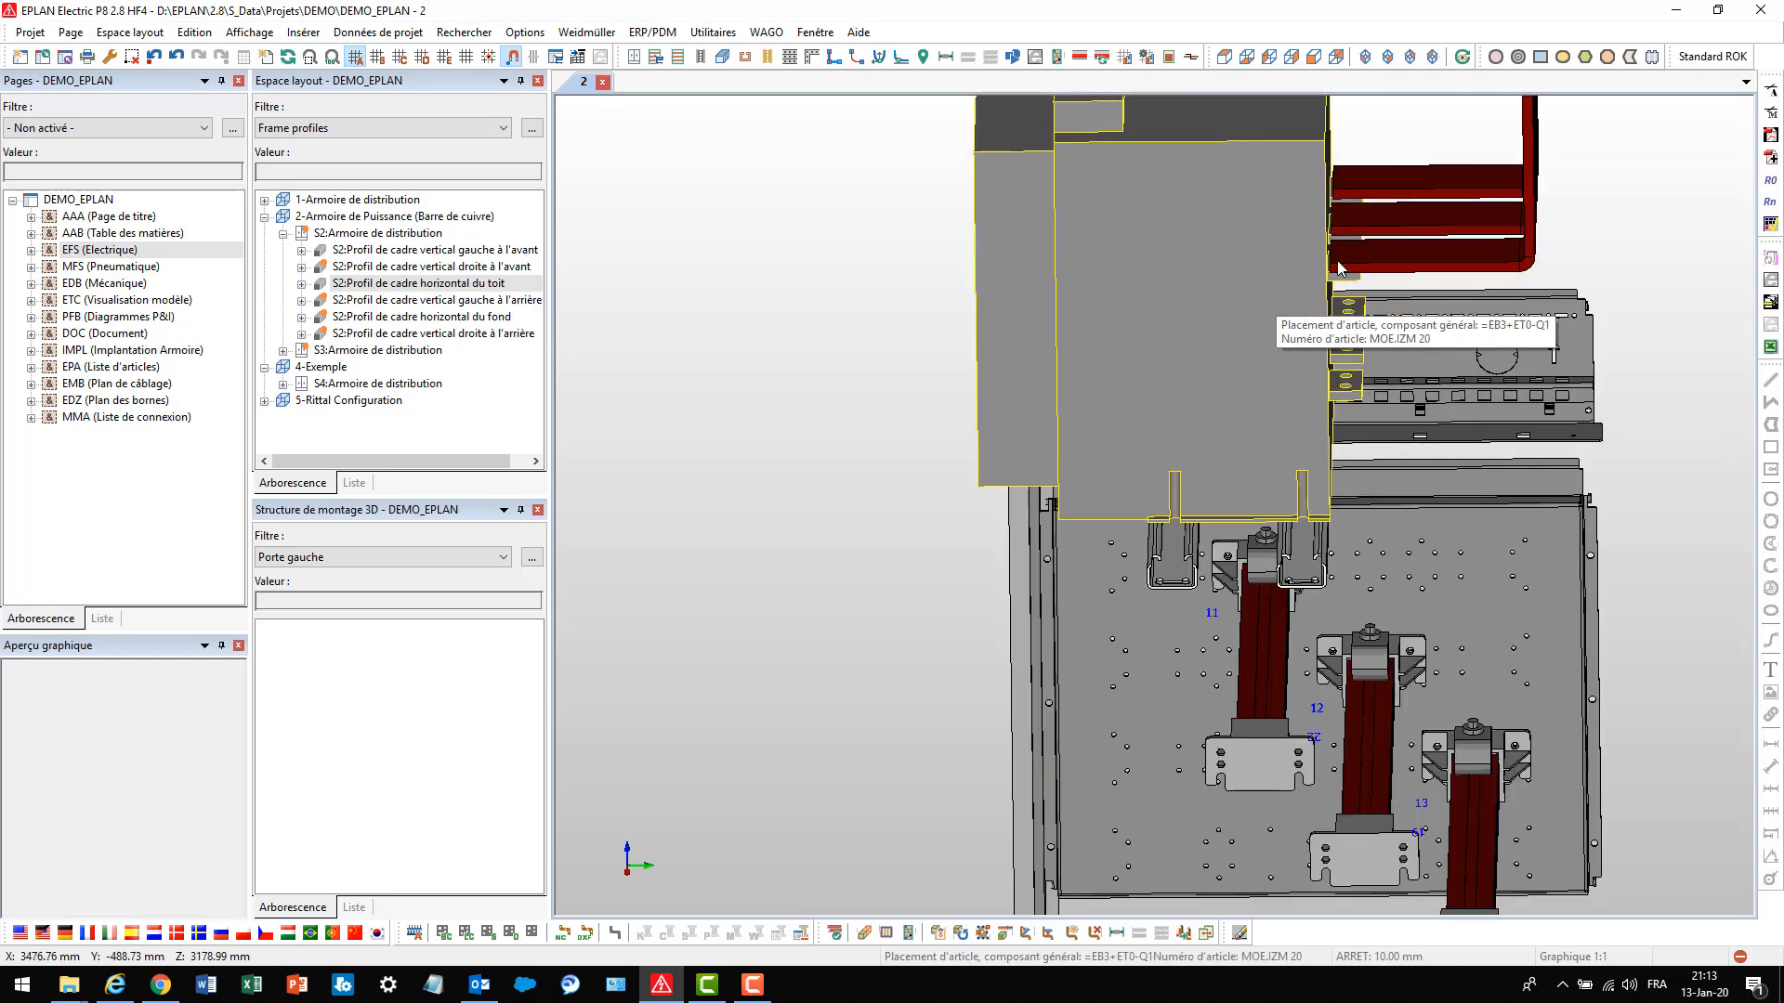
scroll(1338, 269, "down", 3)
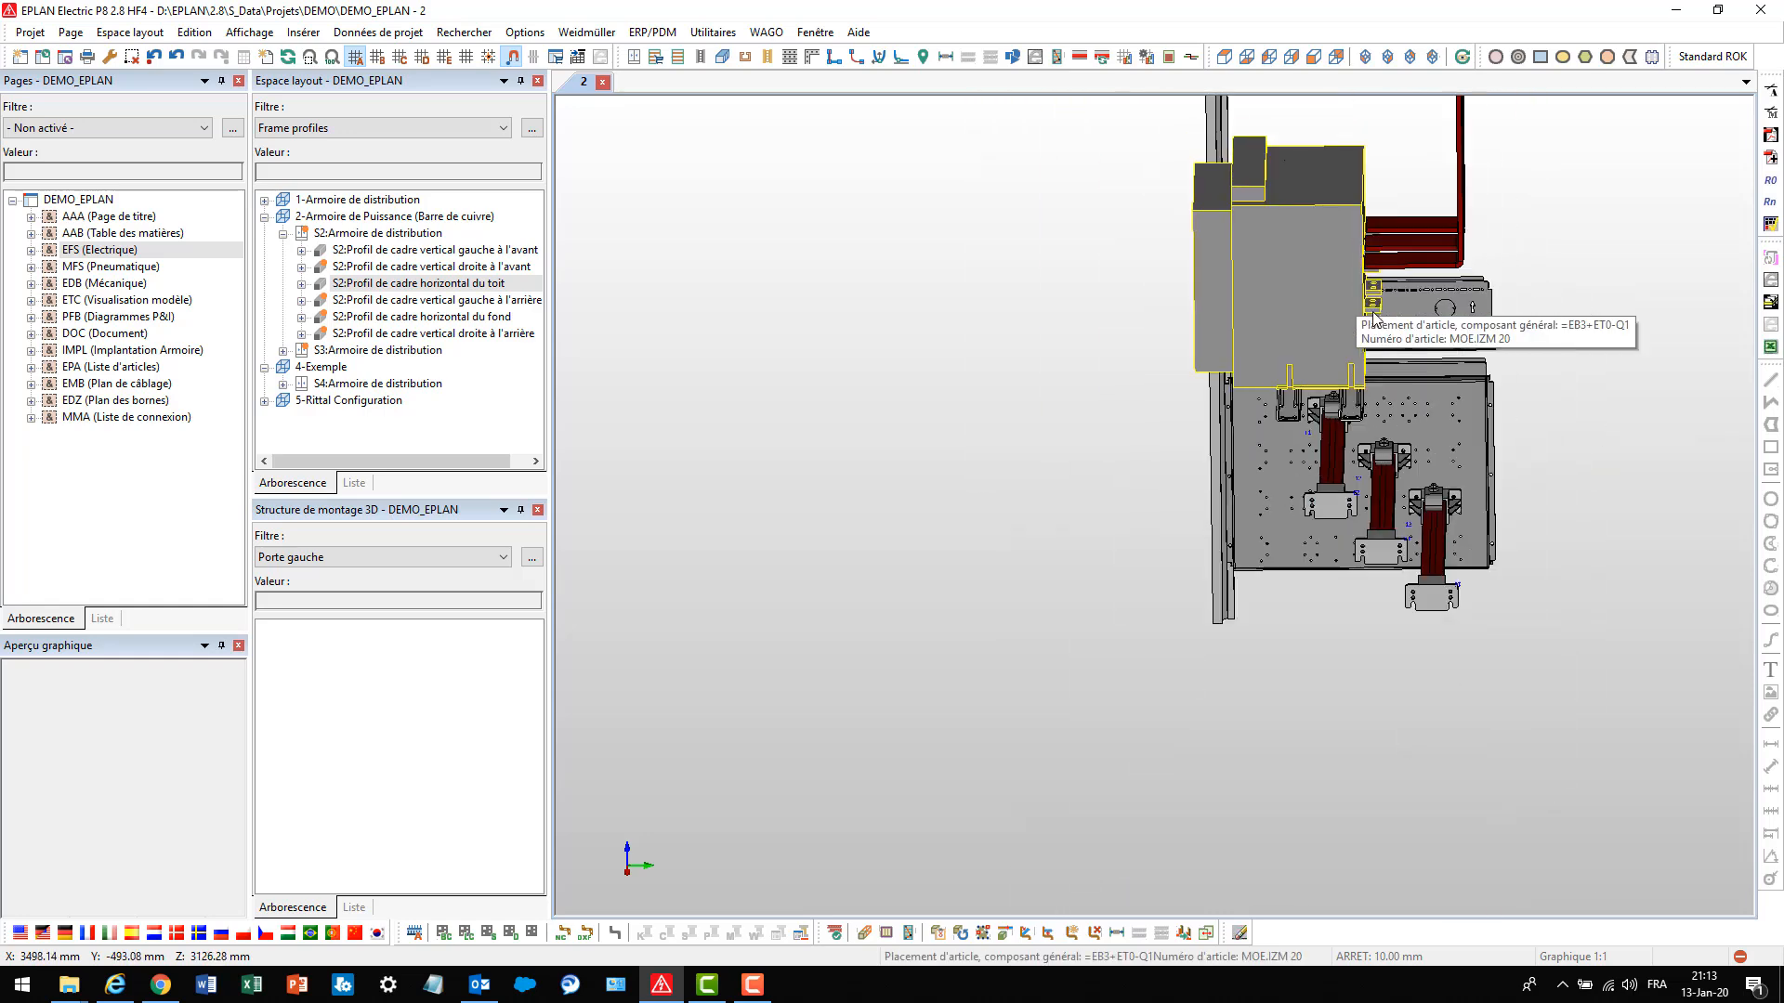
left_click(1289, 56)
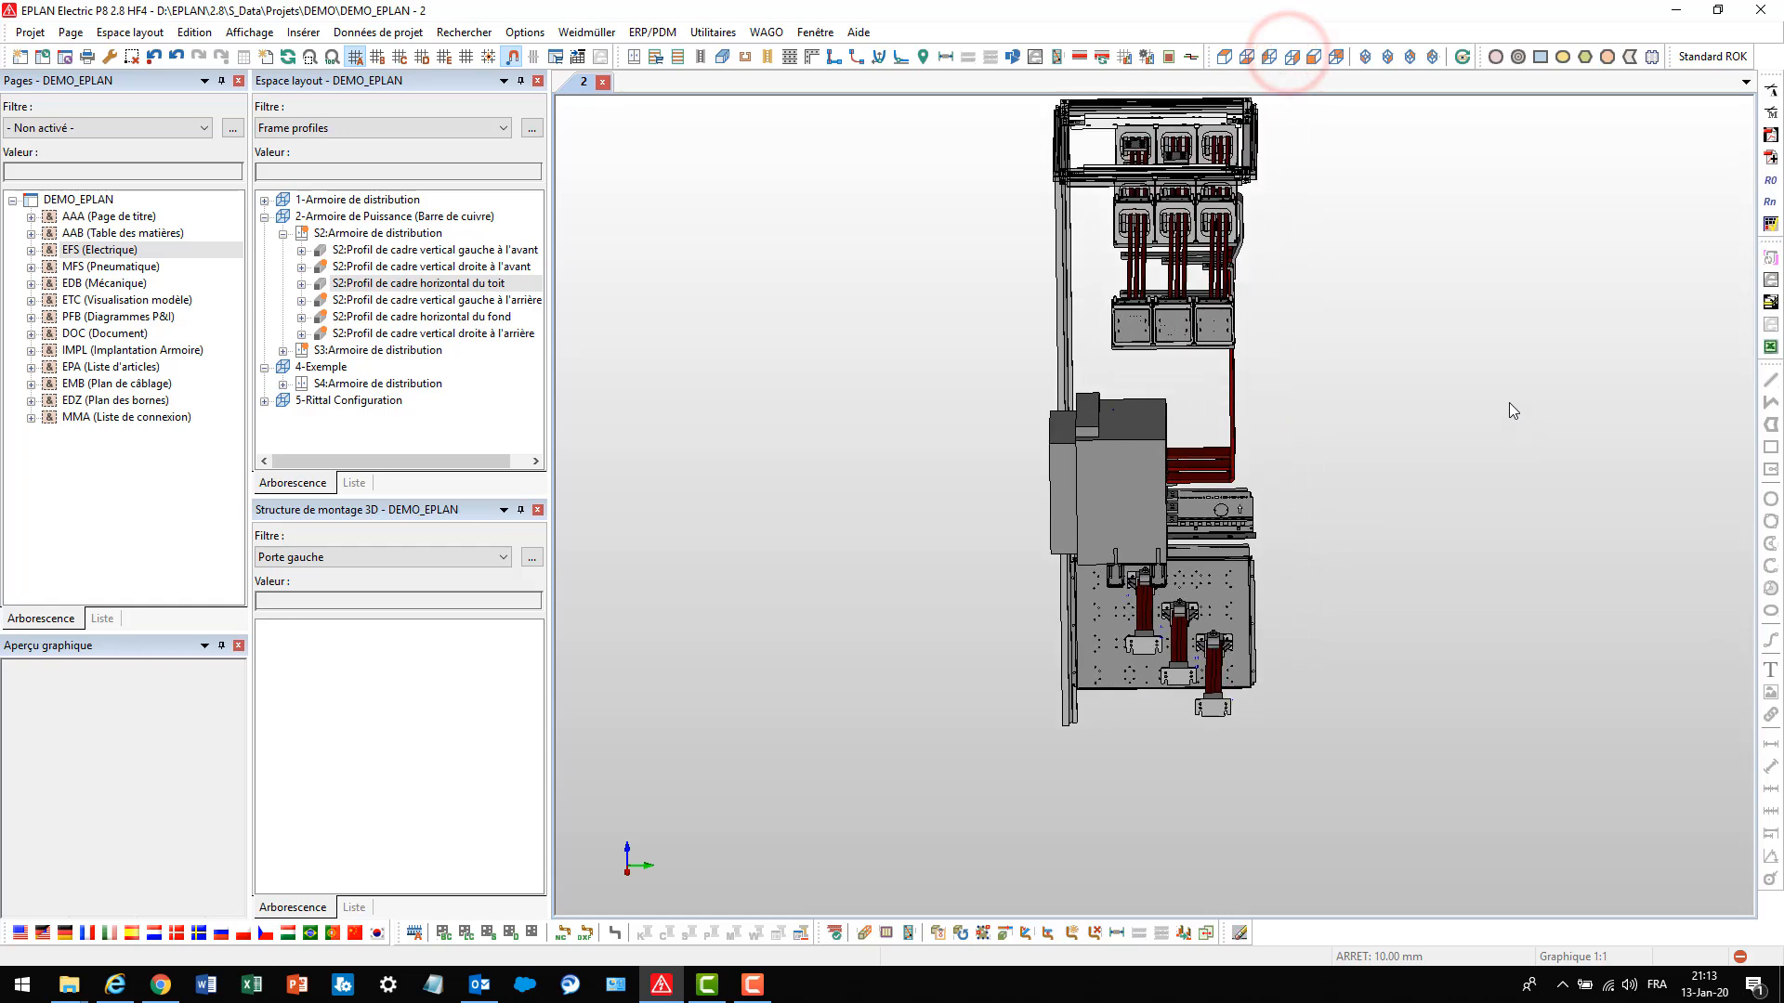
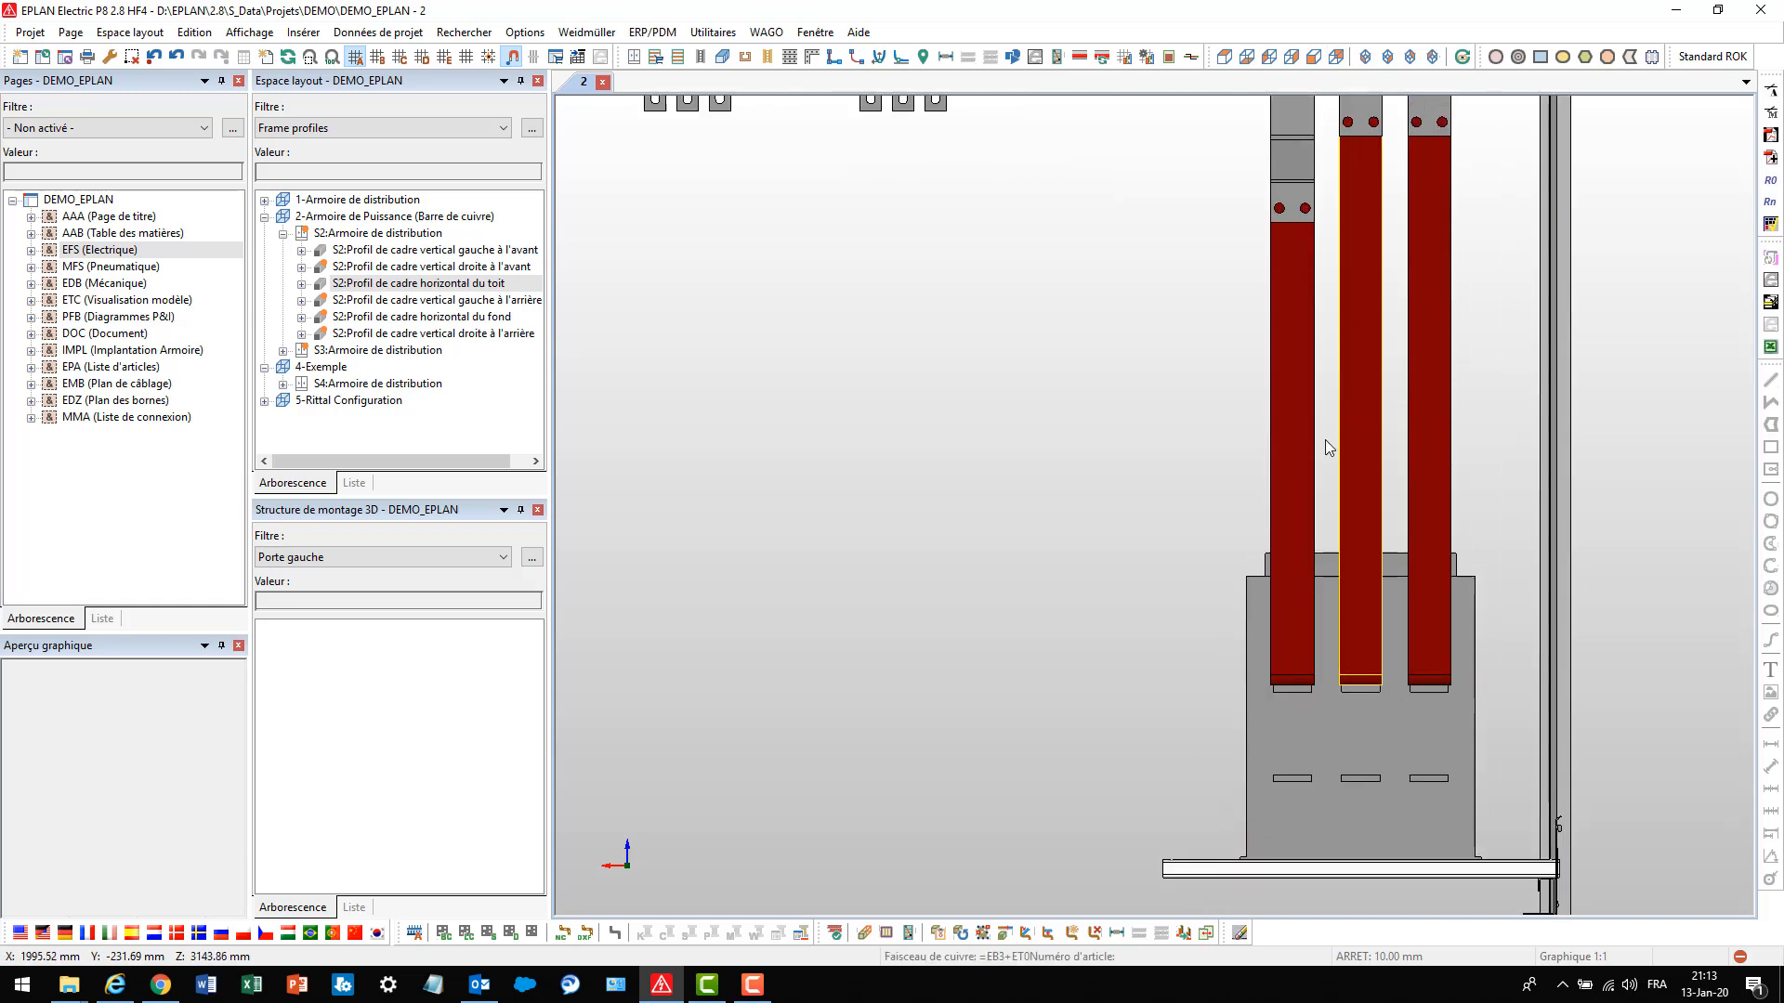
left_click(1495, 58)
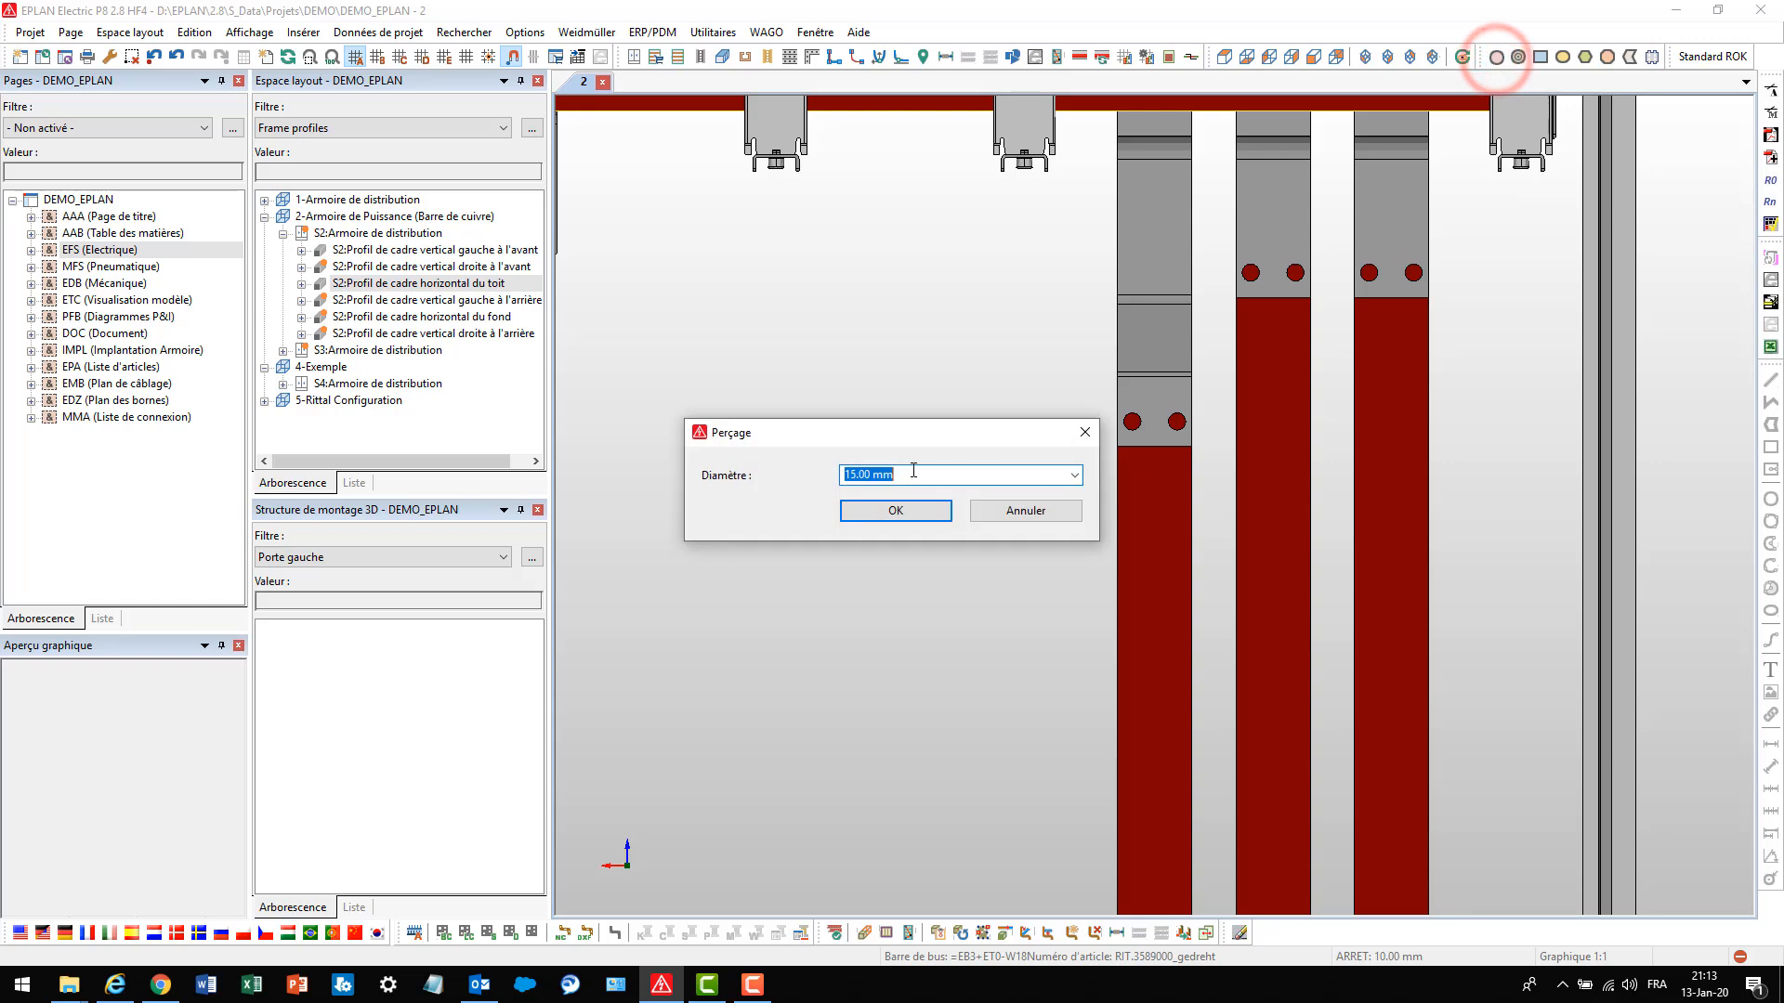
left_click(898, 511)
scroll(1129, 453, "up", 4)
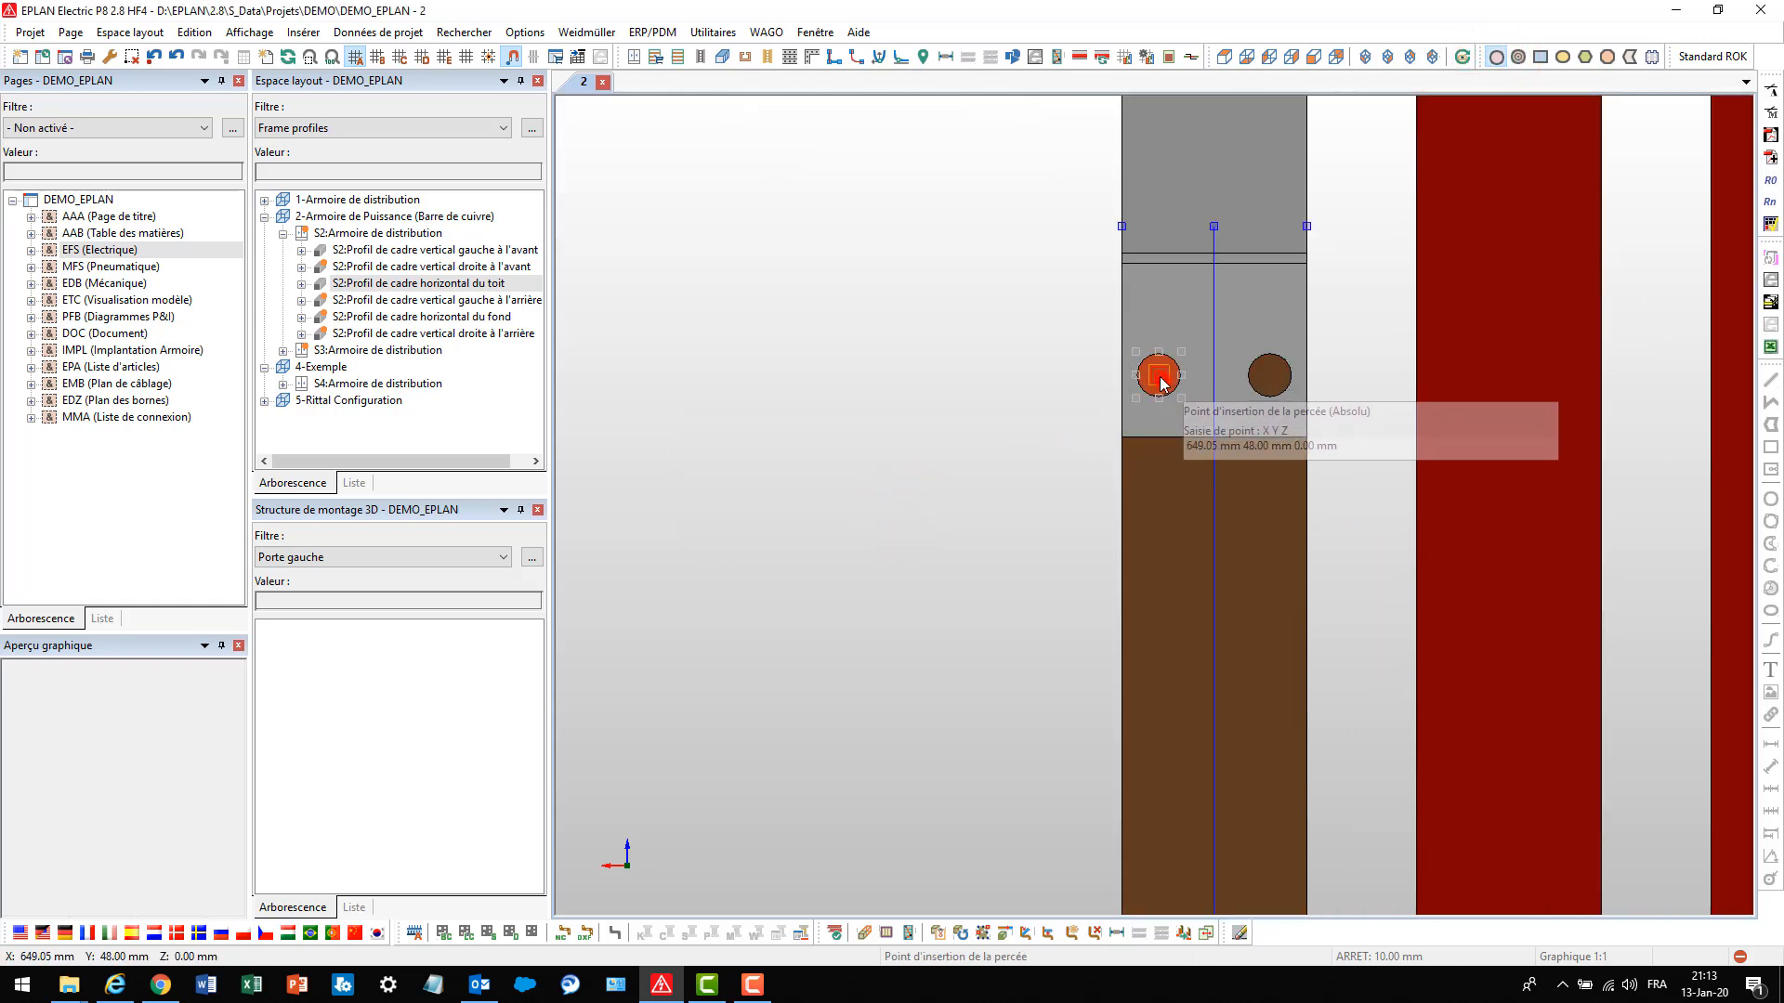
left_click(1270, 375)
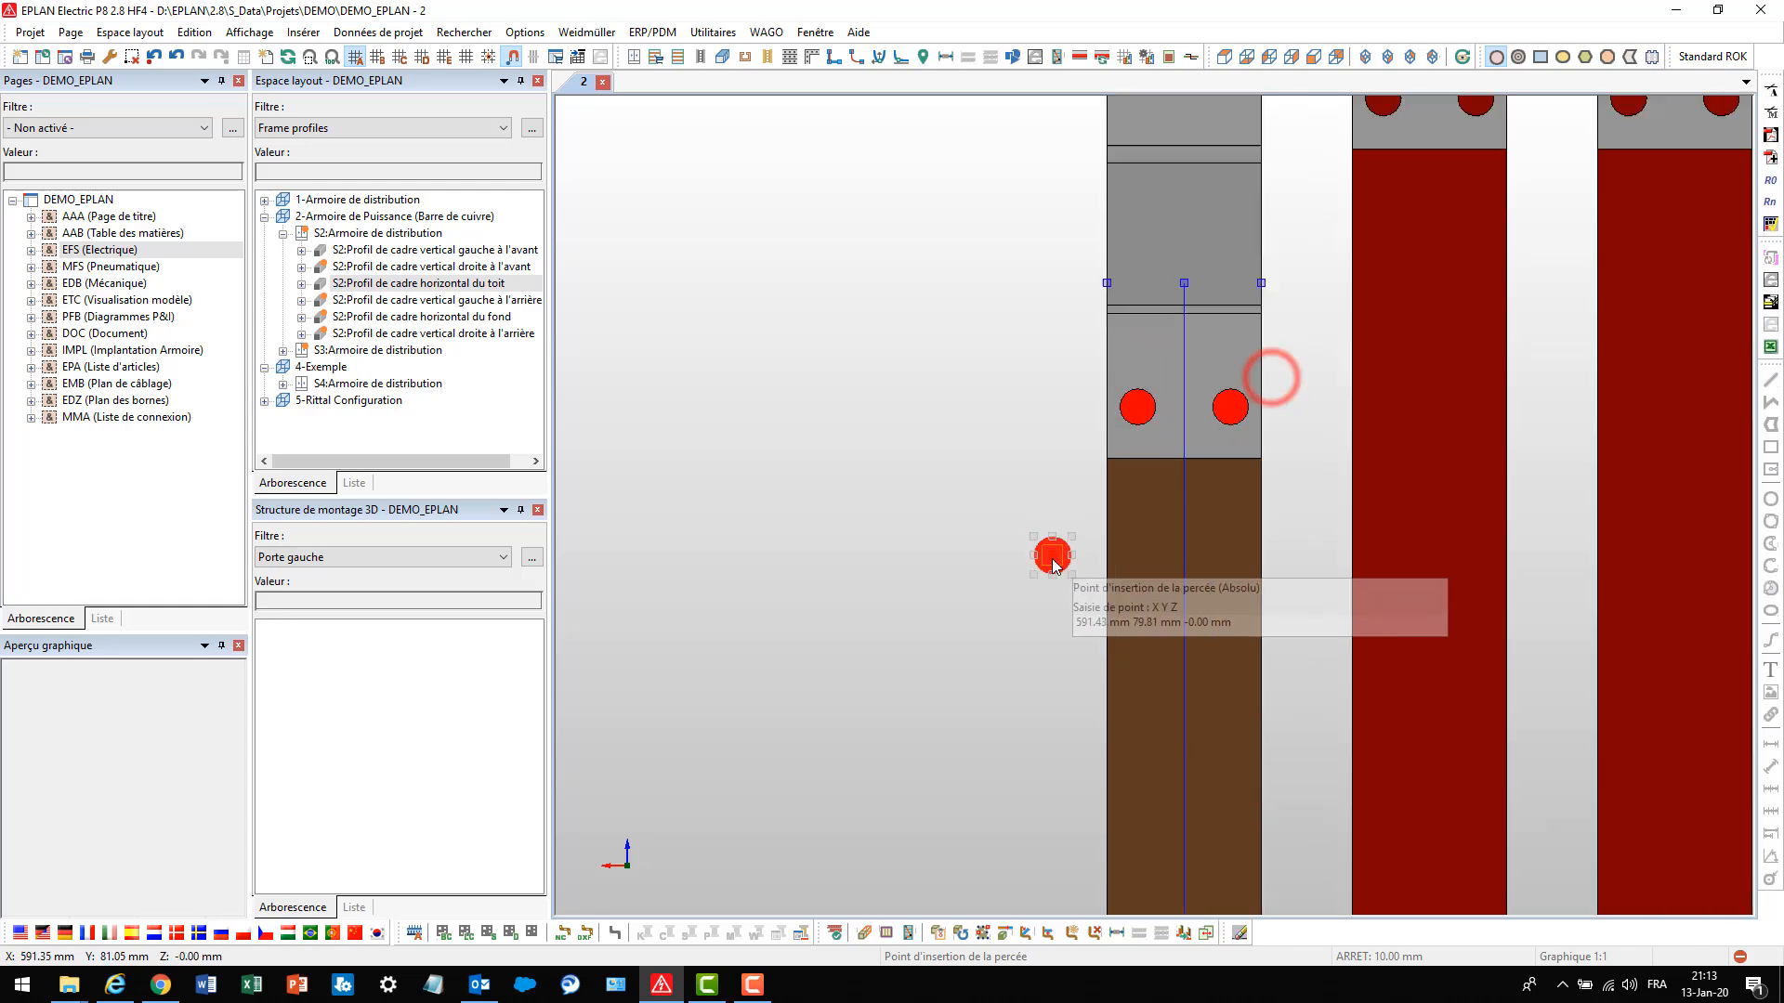
Drill two 15 mm holes through the upper end of each of the two remaining vertical busbars at their connector holes
scroll(1228, 321, "down", 4)
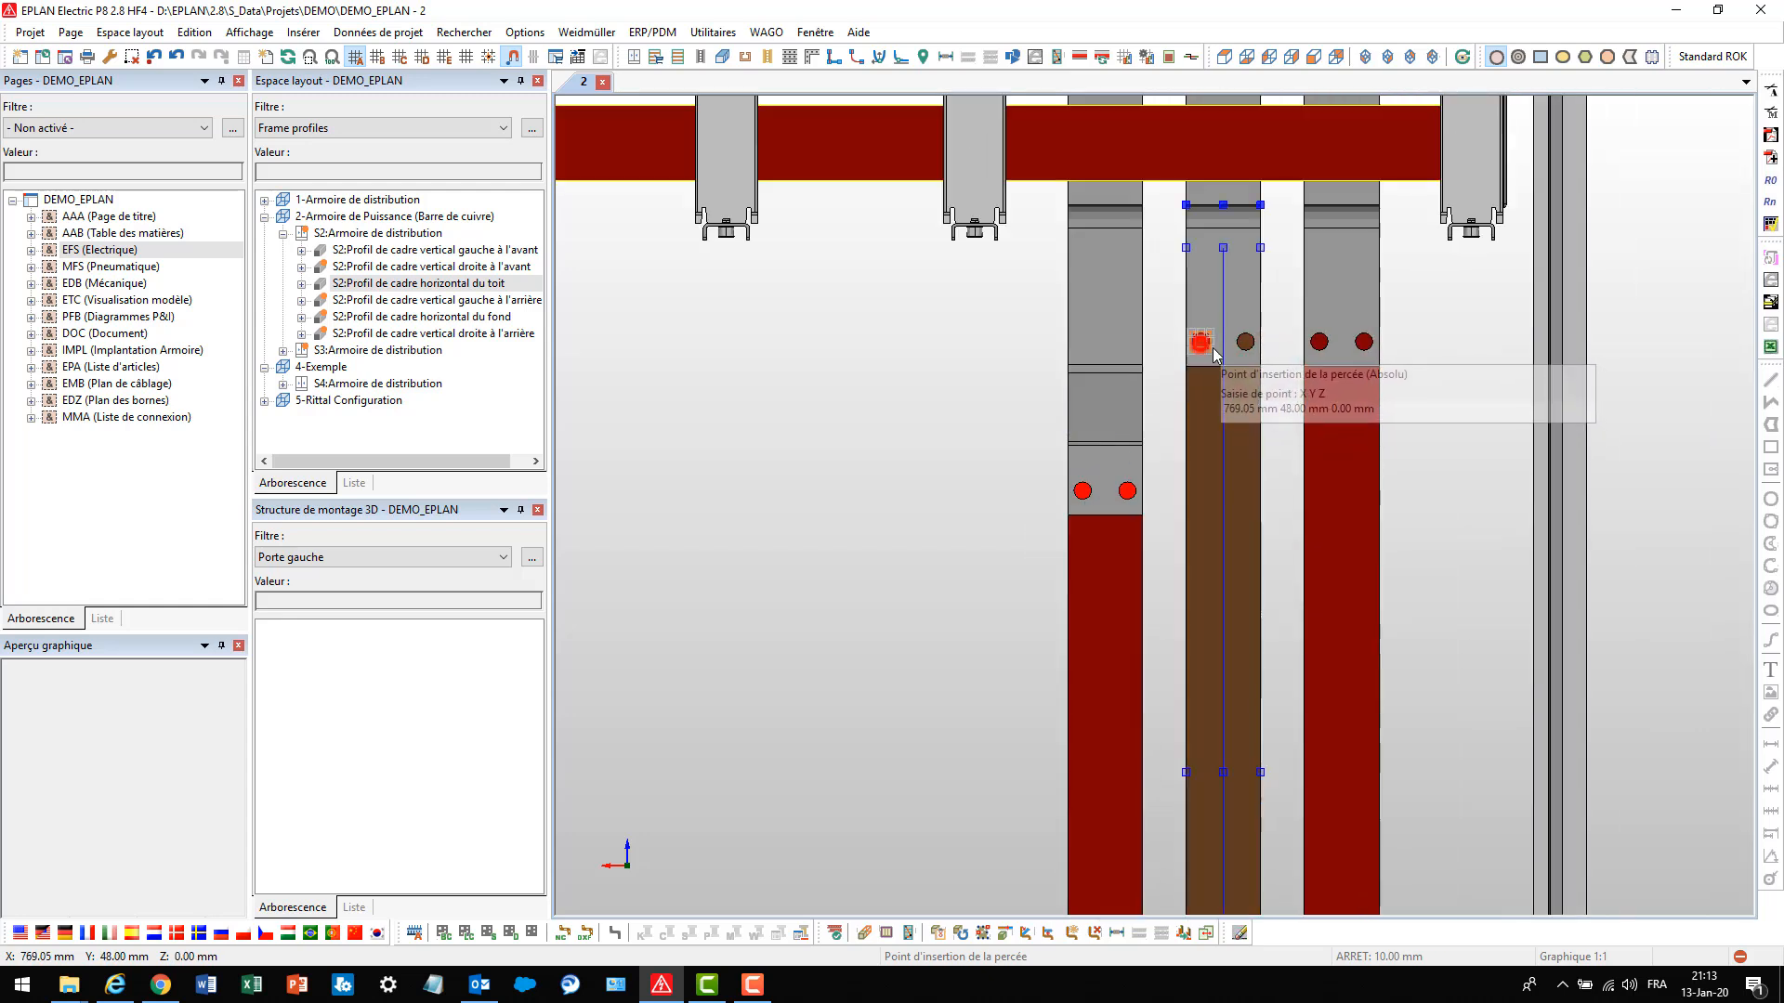
left_click(1213, 353)
left_click(1246, 349)
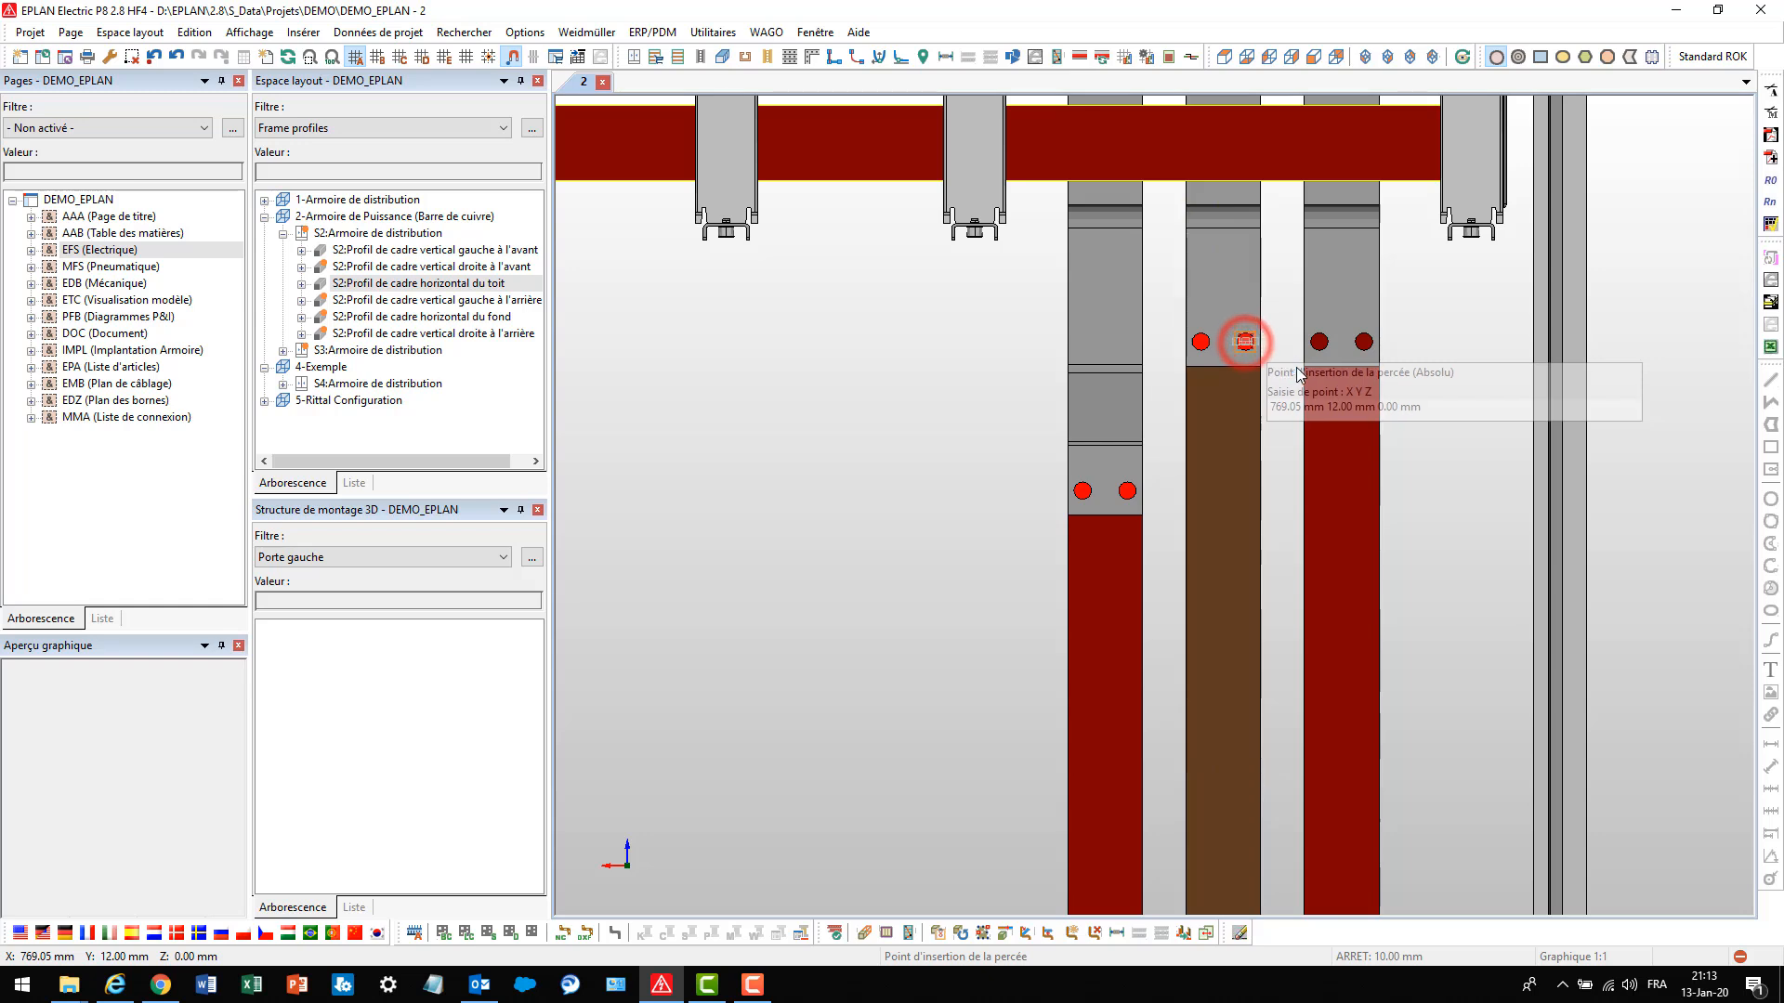
left_click(1321, 343)
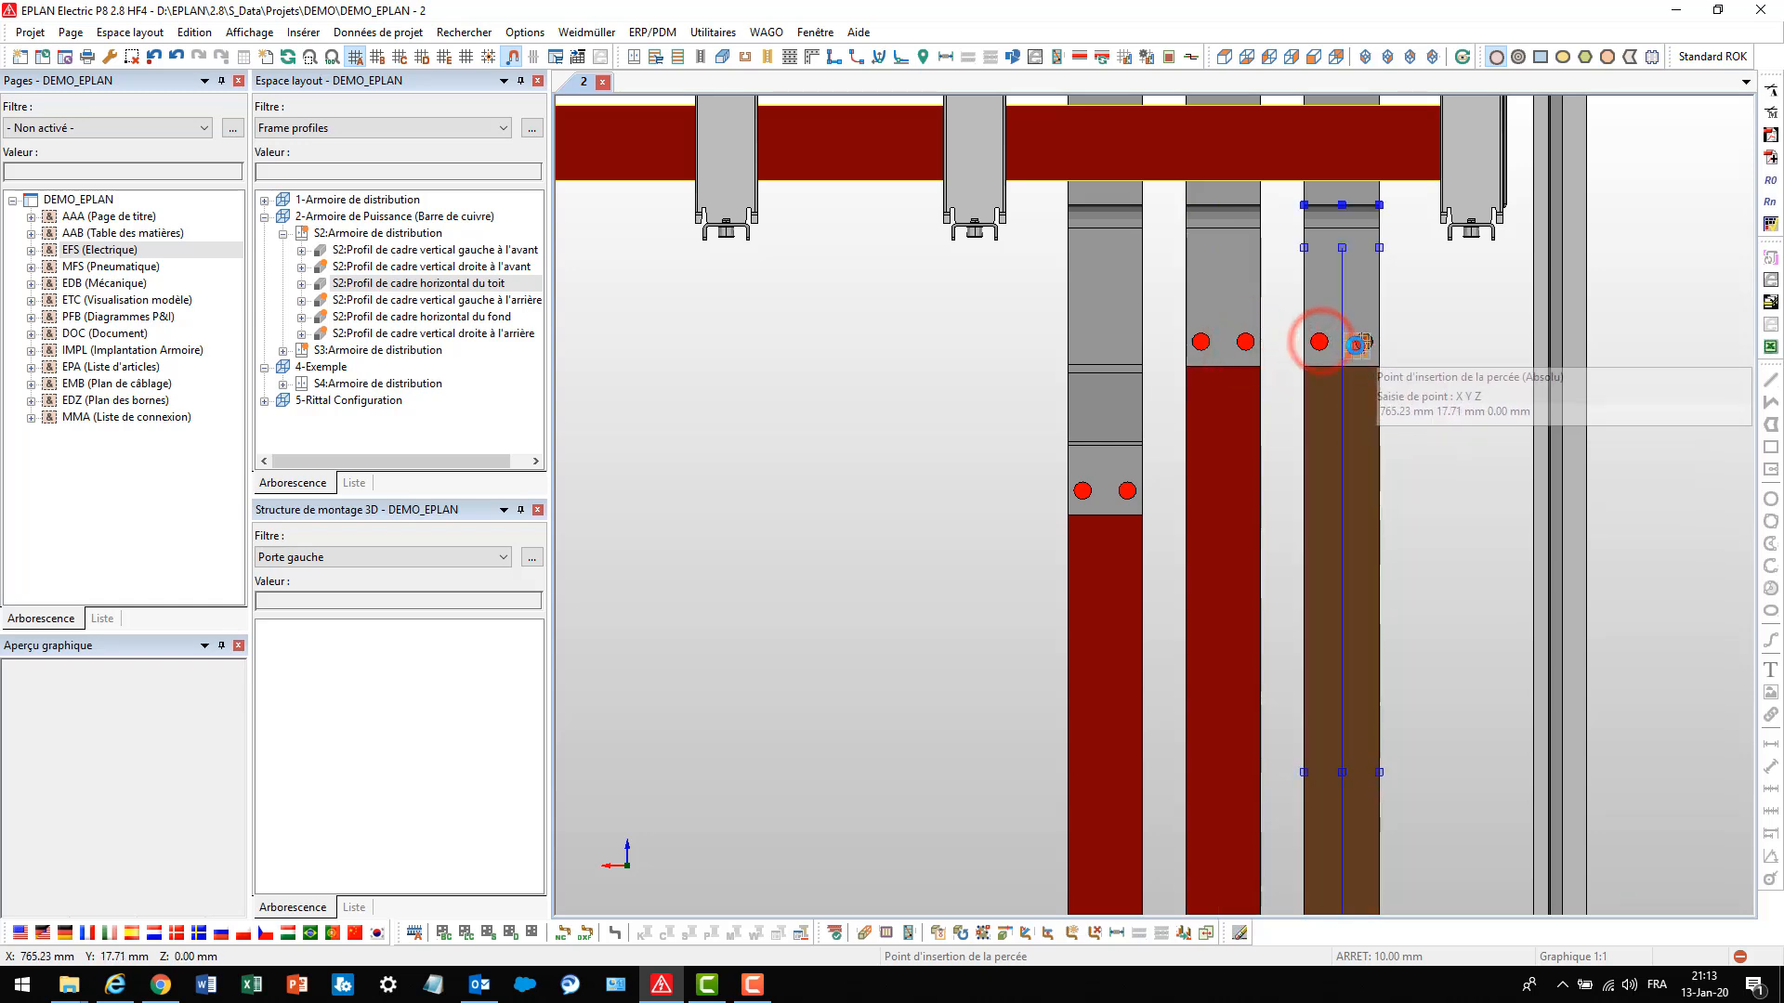
left_click(1364, 344)
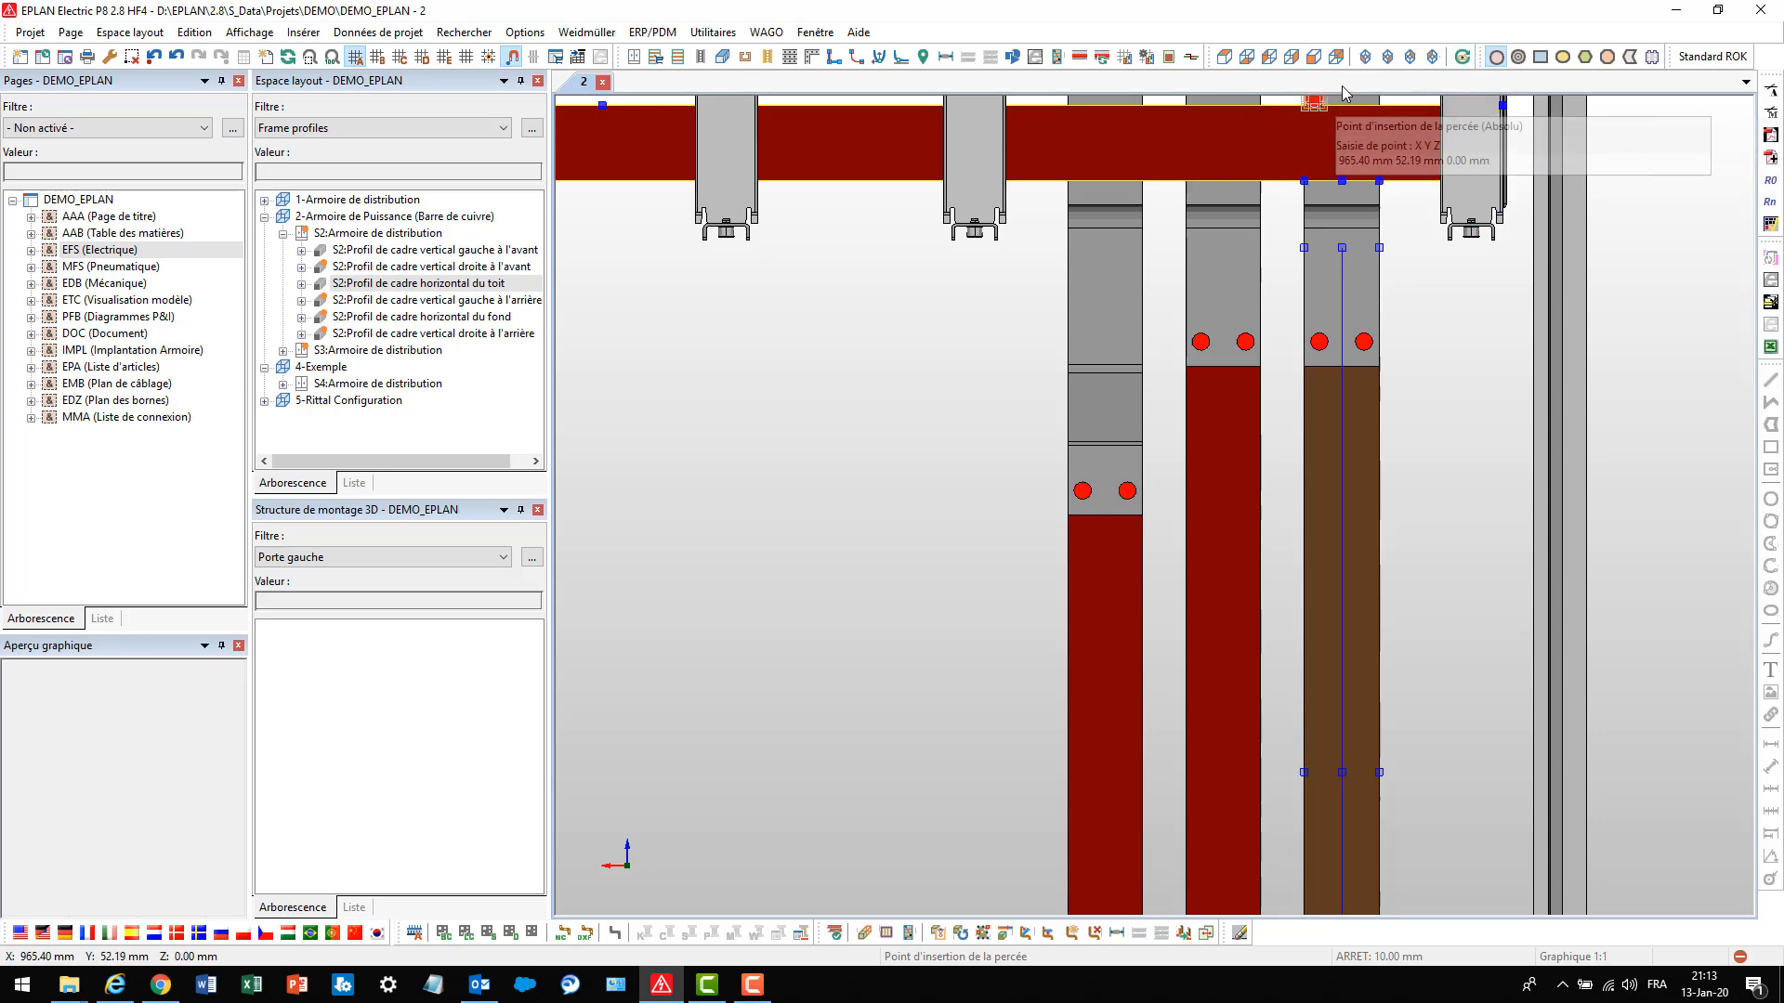
Drill two 15 mm holes in the first busbar's lower end, aligned with the holes of its breaker terminal
left_click(1367, 59)
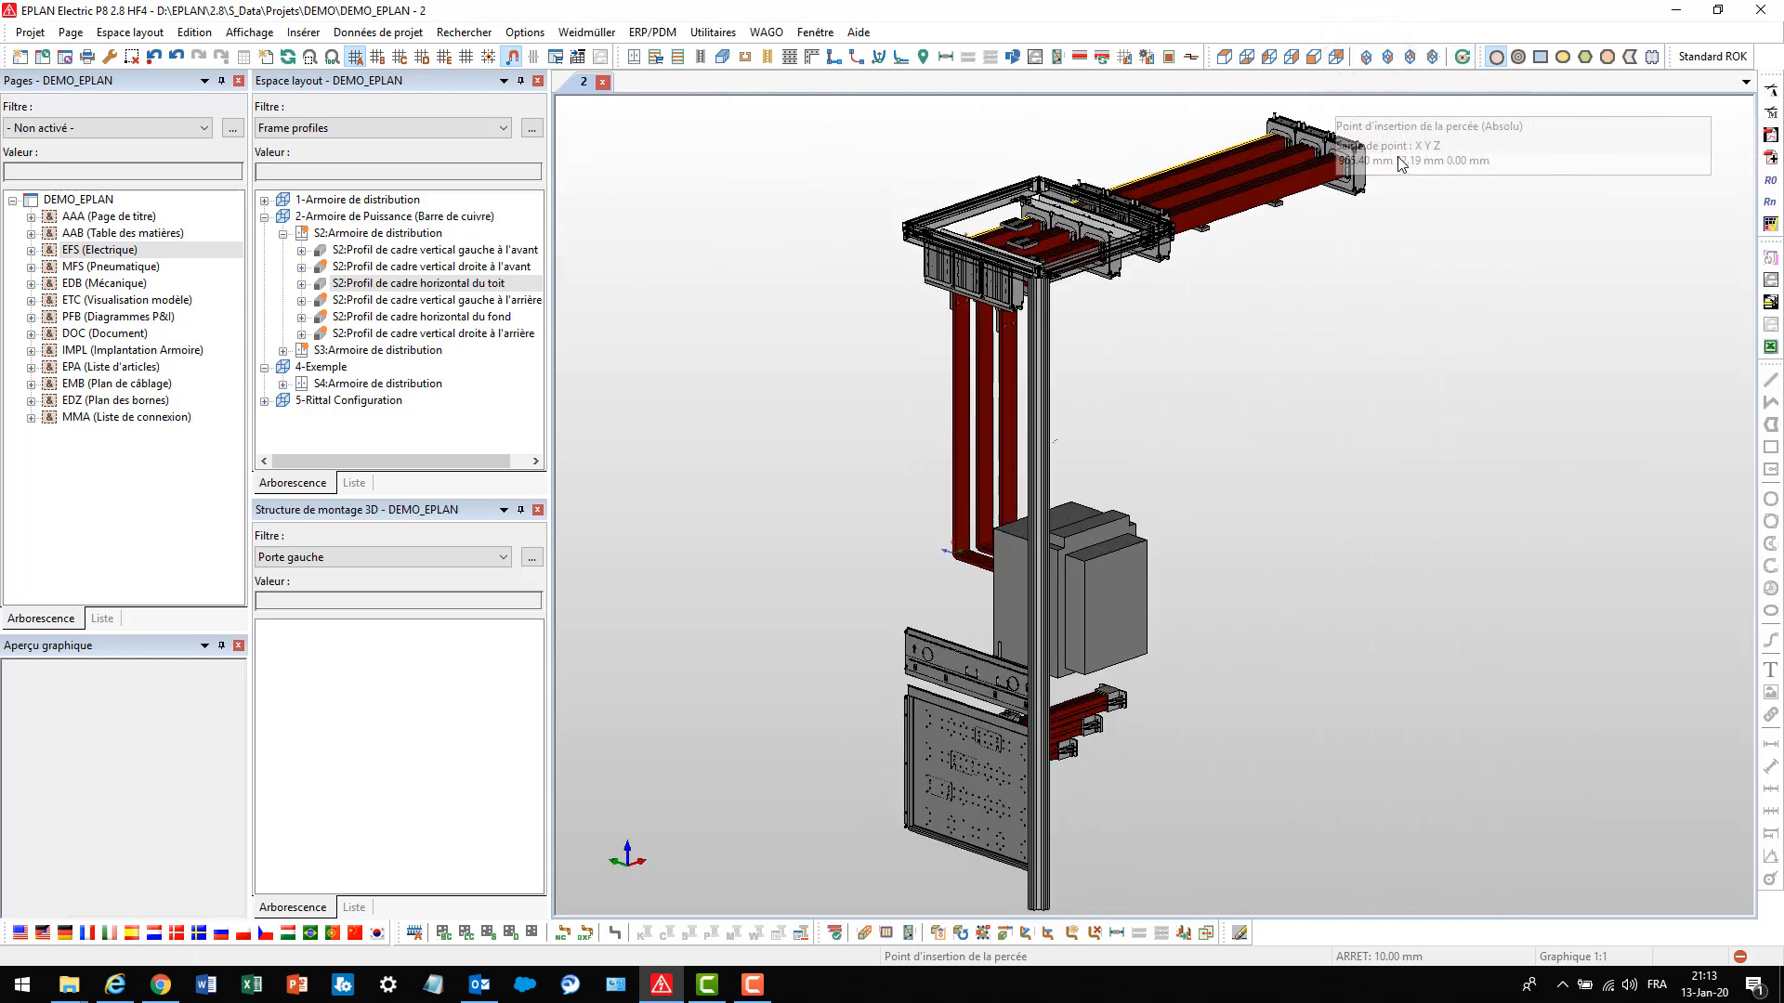
left_click(1387, 58)
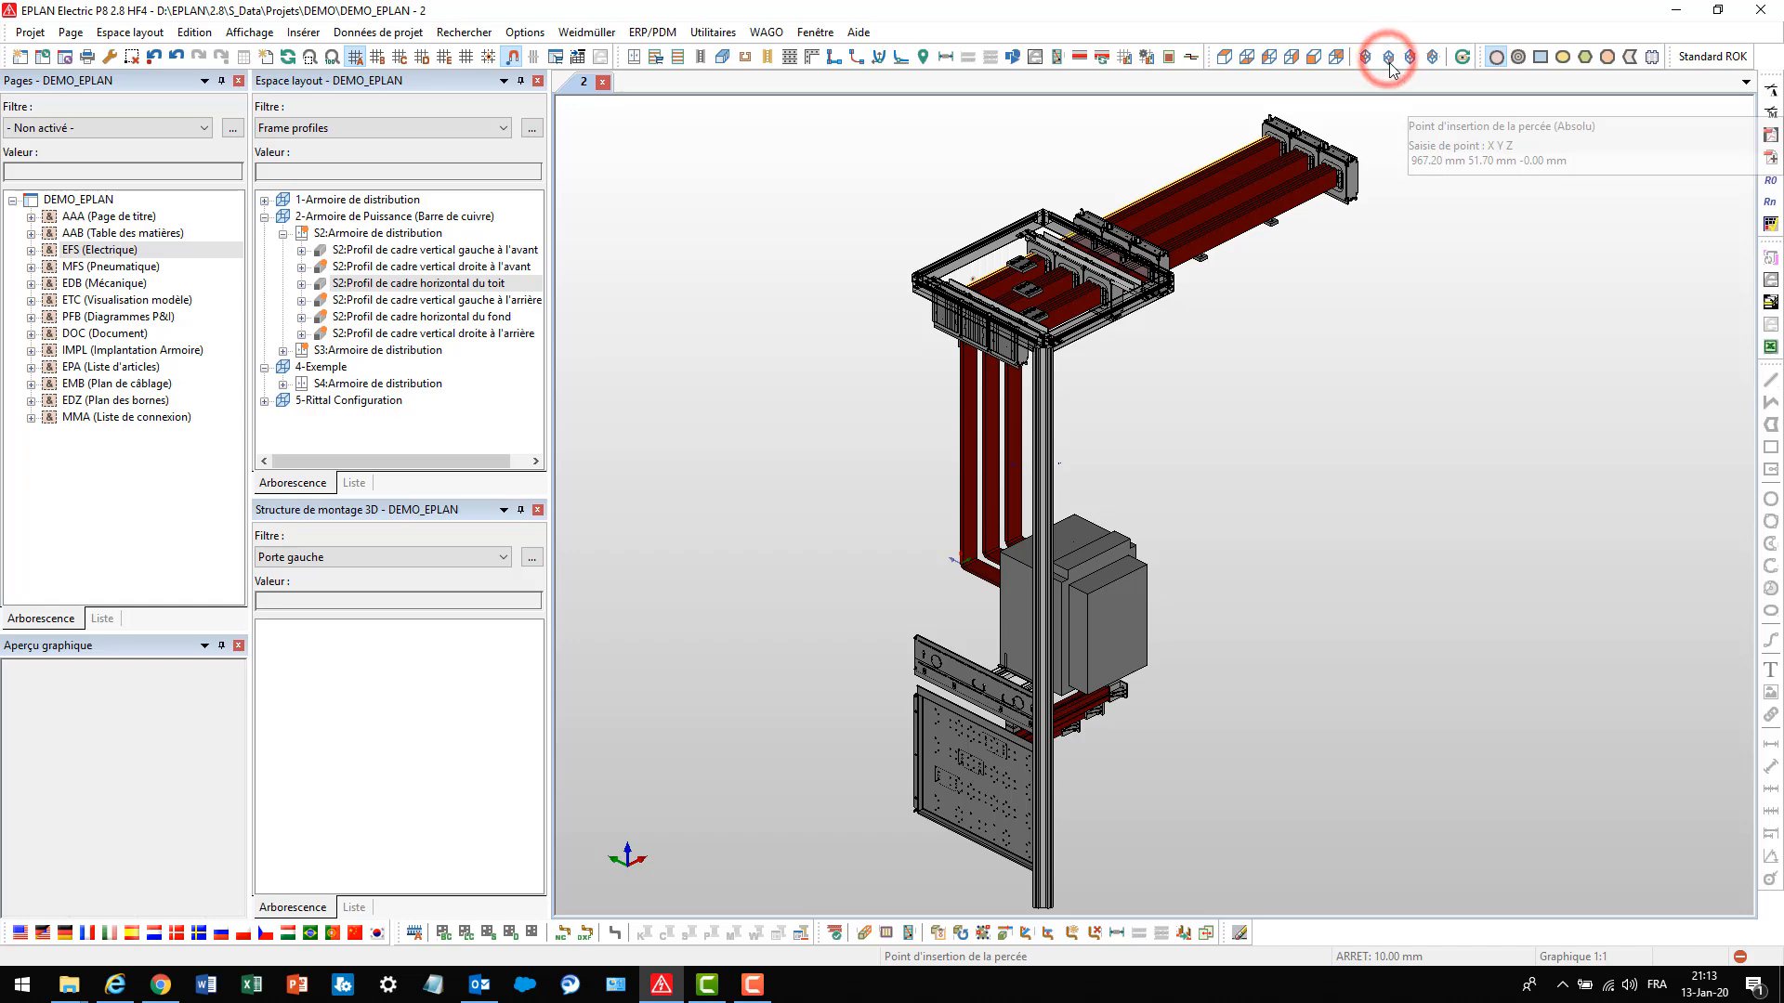
left_click(1462, 57)
left_click_drag(1257, 609, 1158, 523)
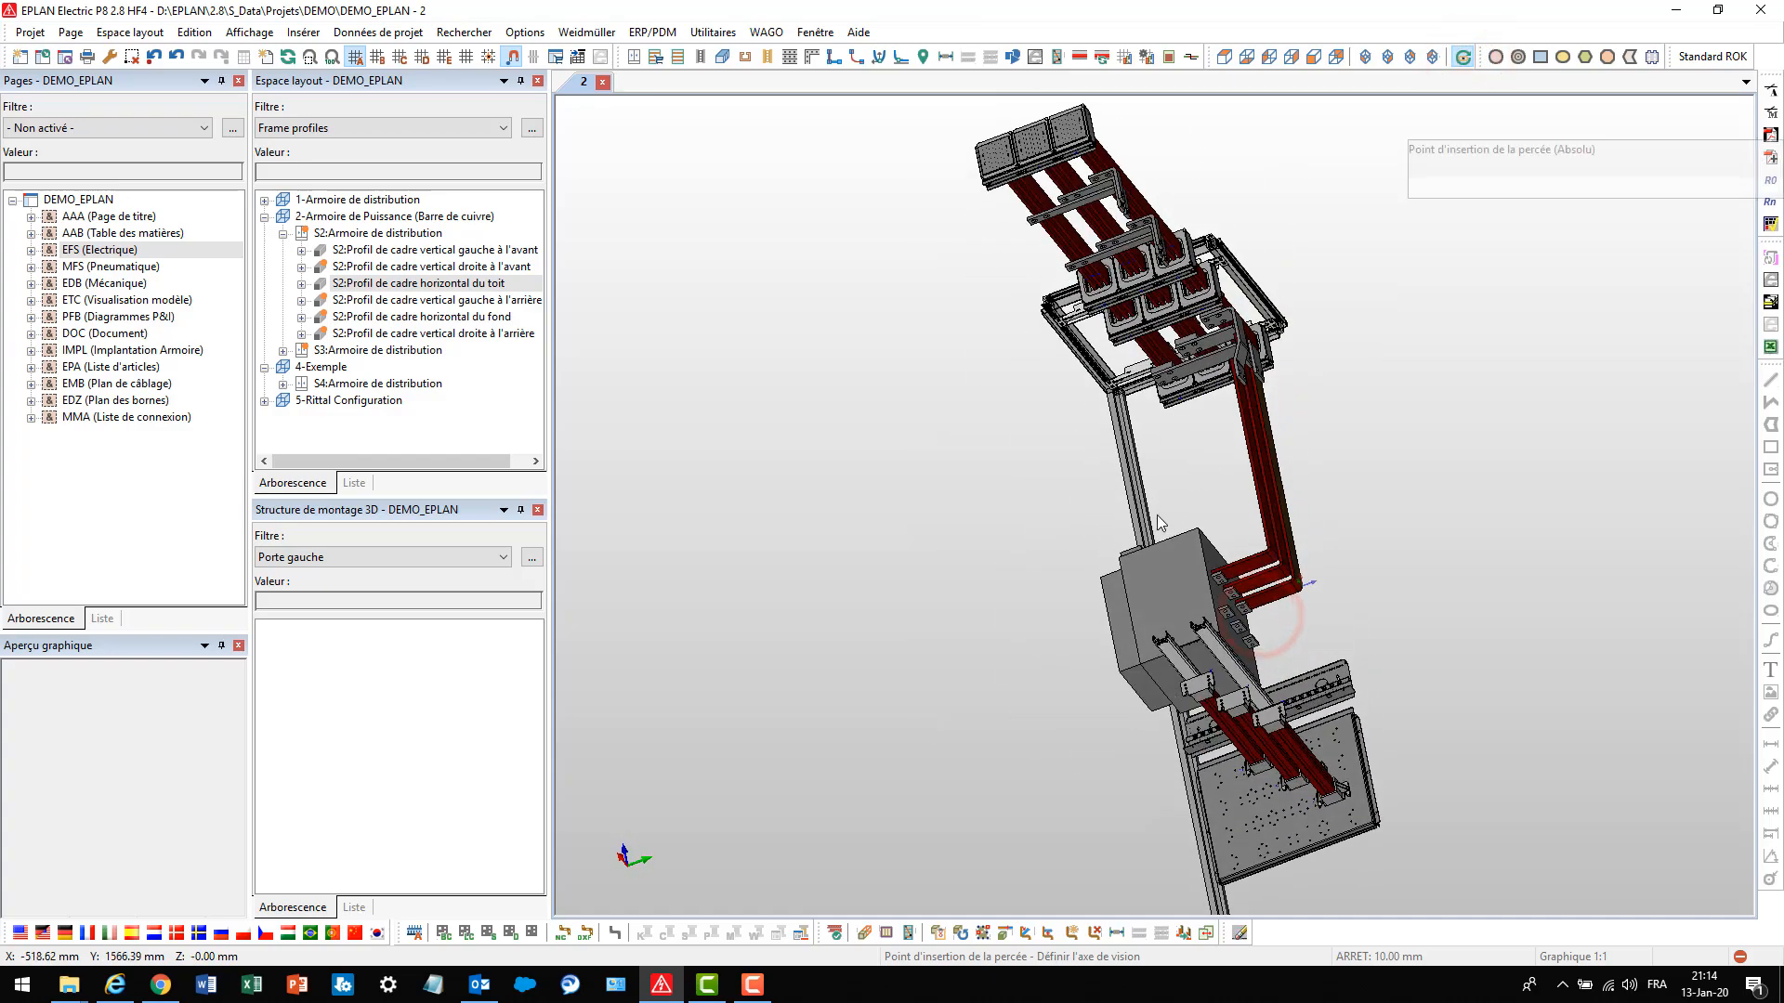
scroll(1158, 523, "up", 6)
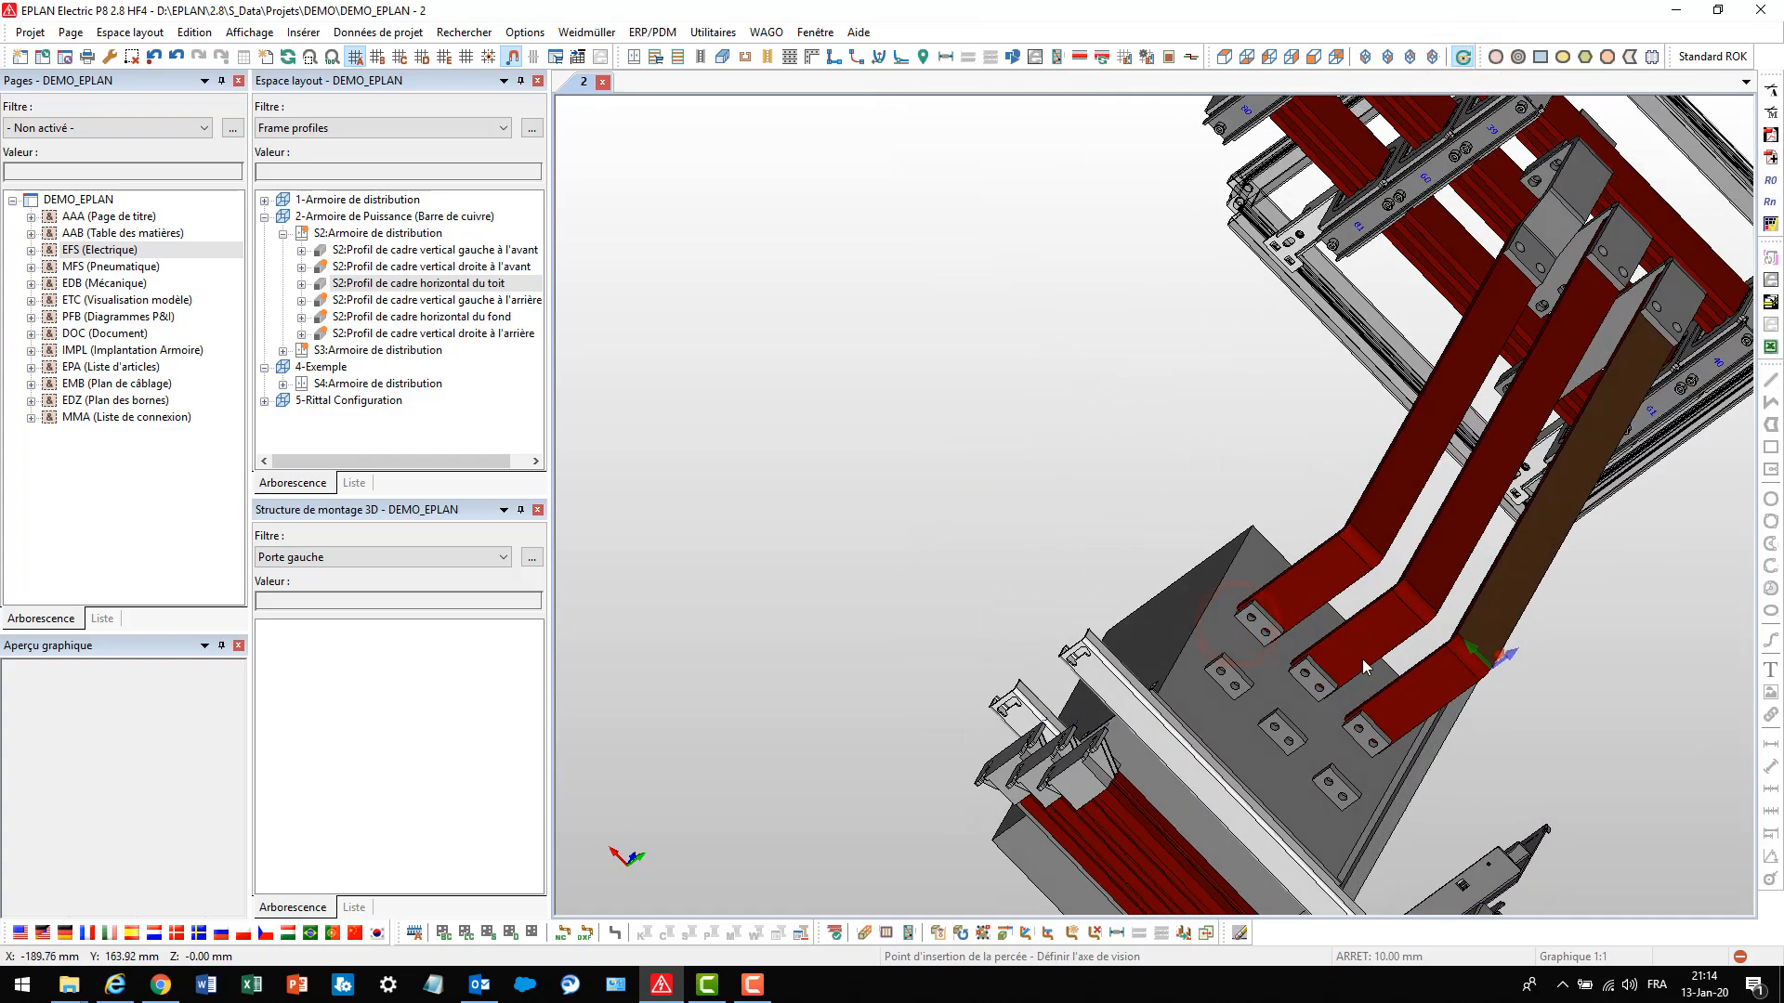
left_click_drag(1409, 662, 1297, 653)
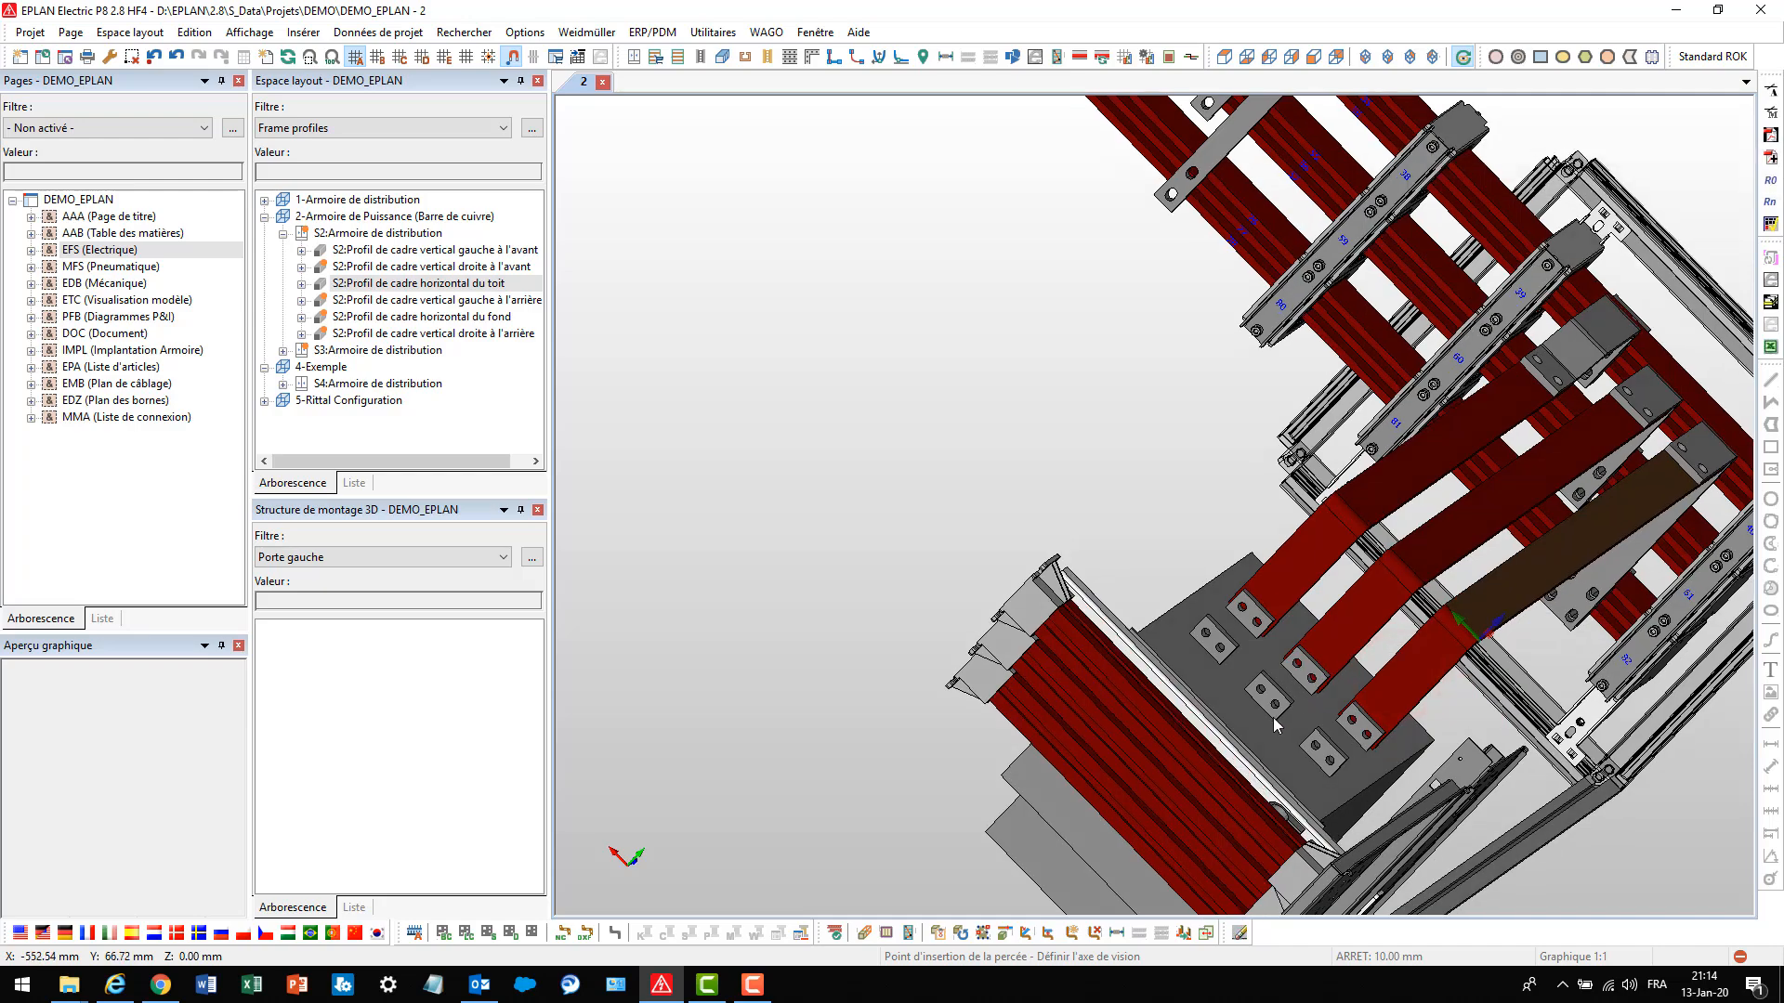
scroll(1298, 653, "up", 3)
scroll(1297, 653, "up", 5)
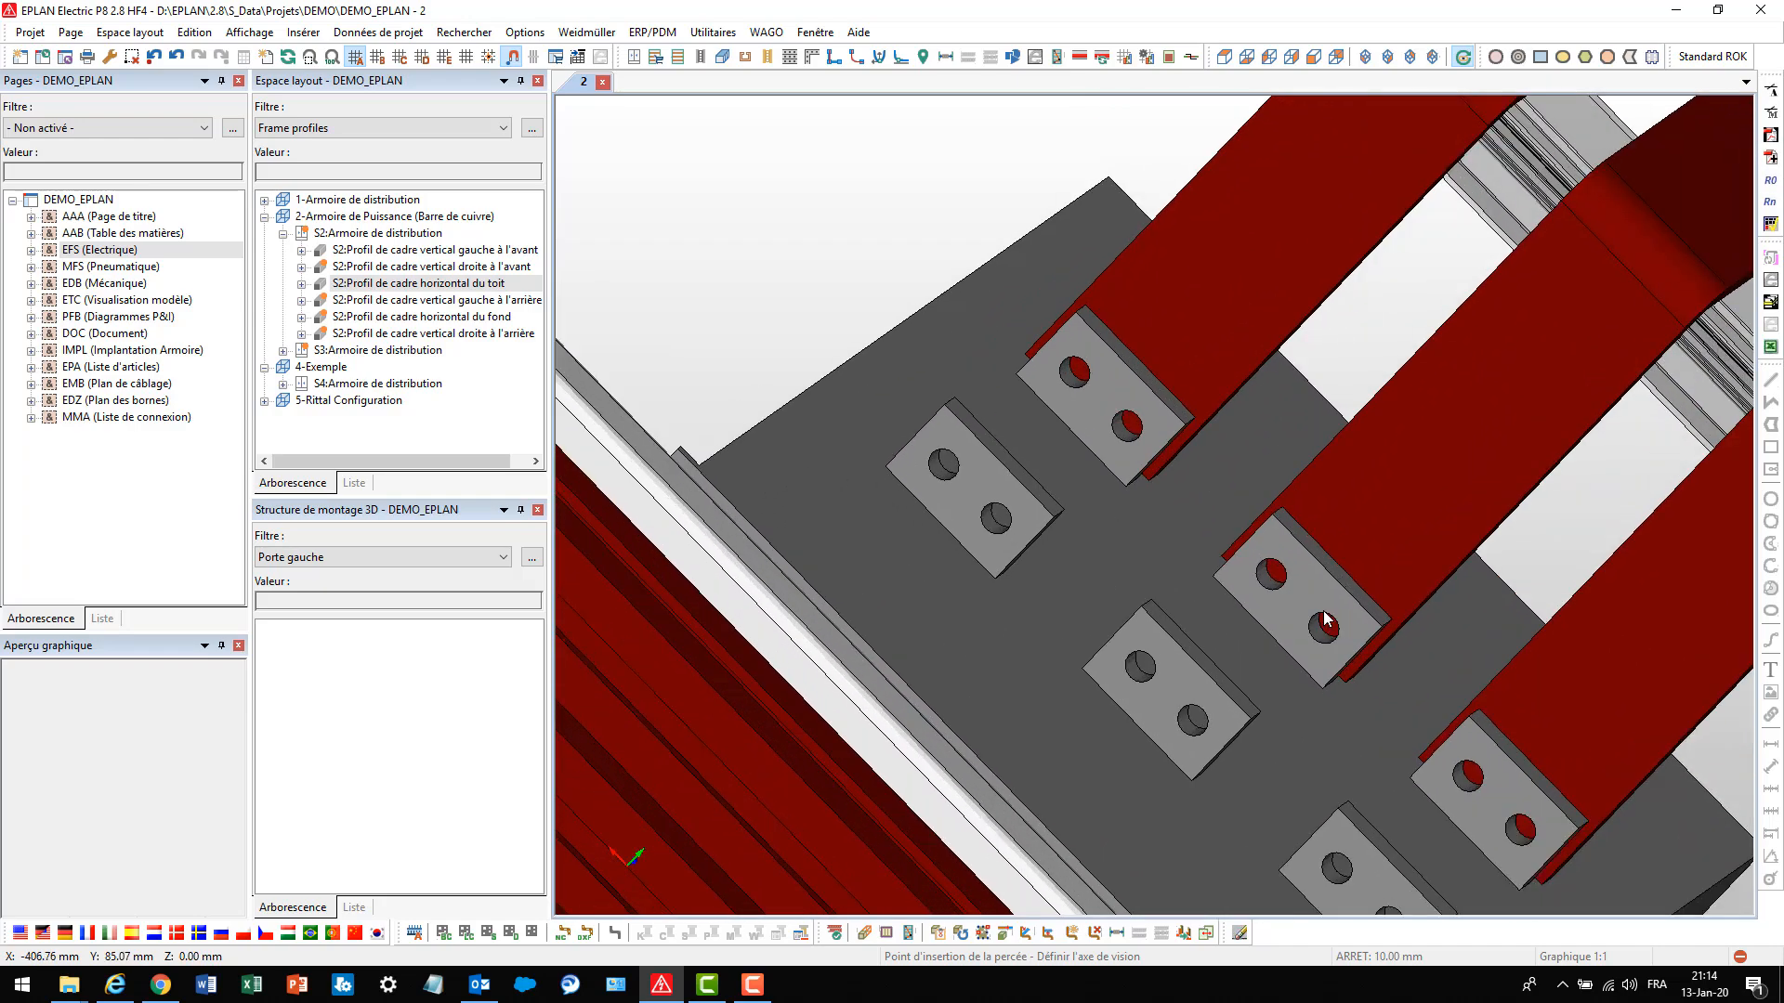
left_click(1496, 58)
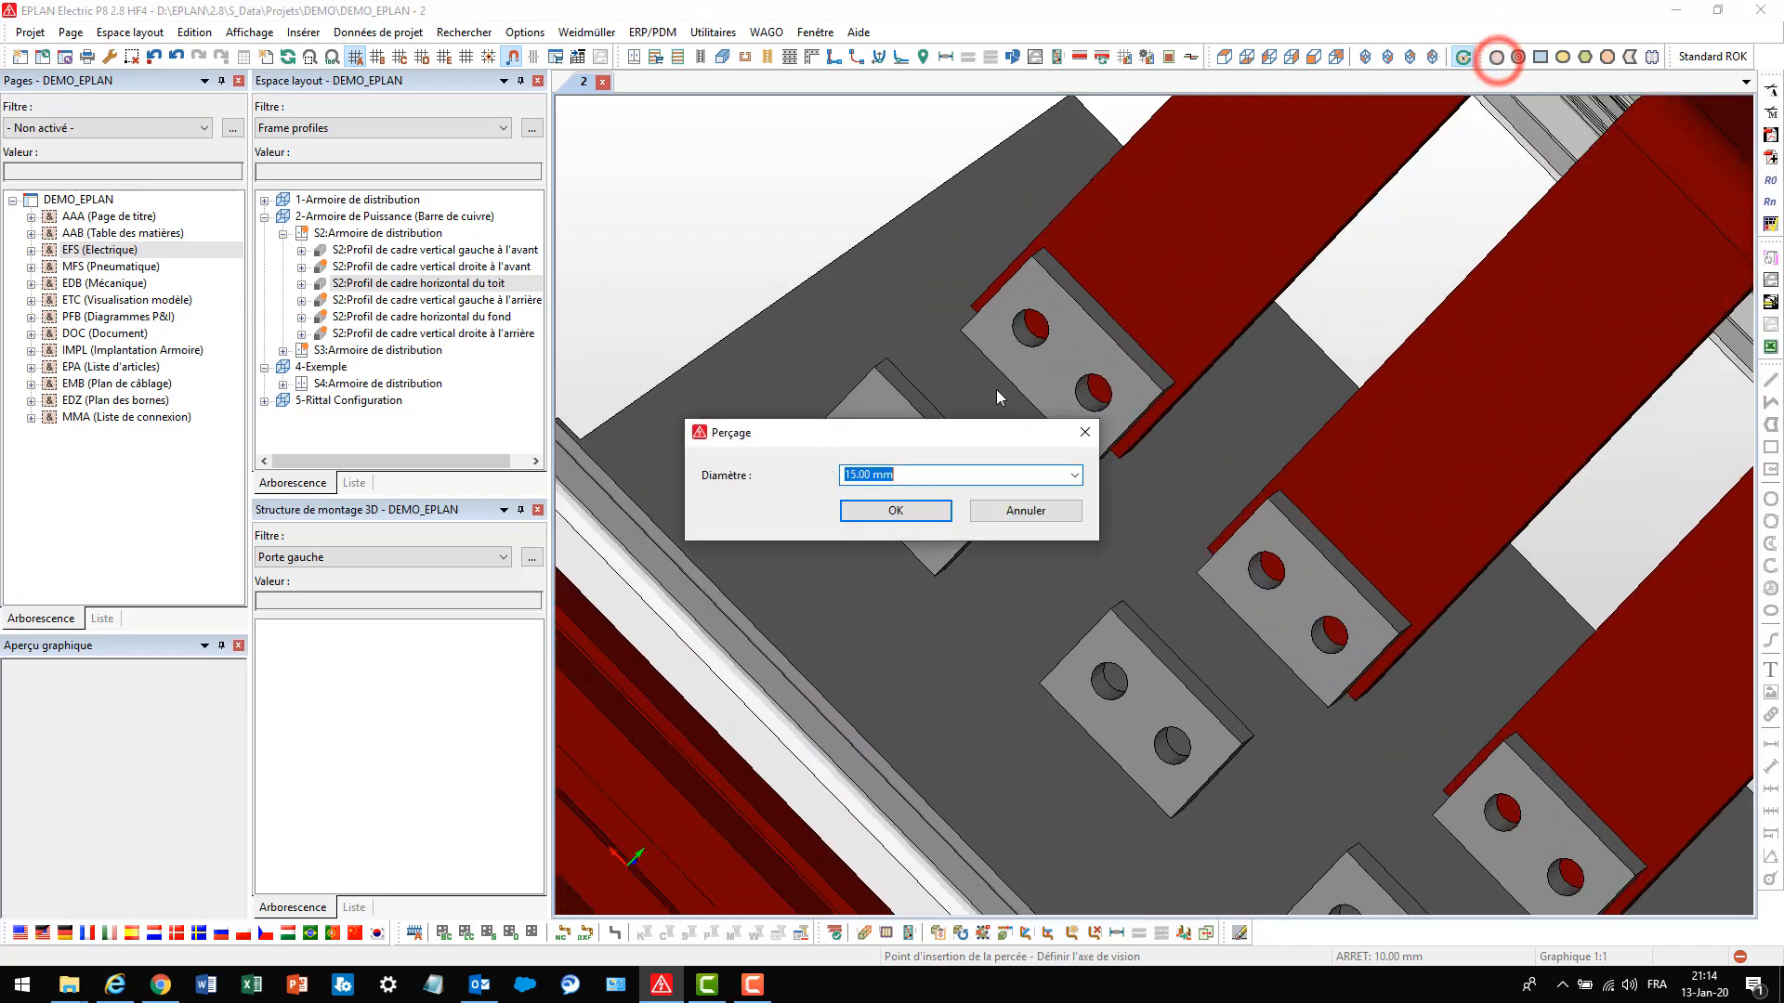
key("Return")
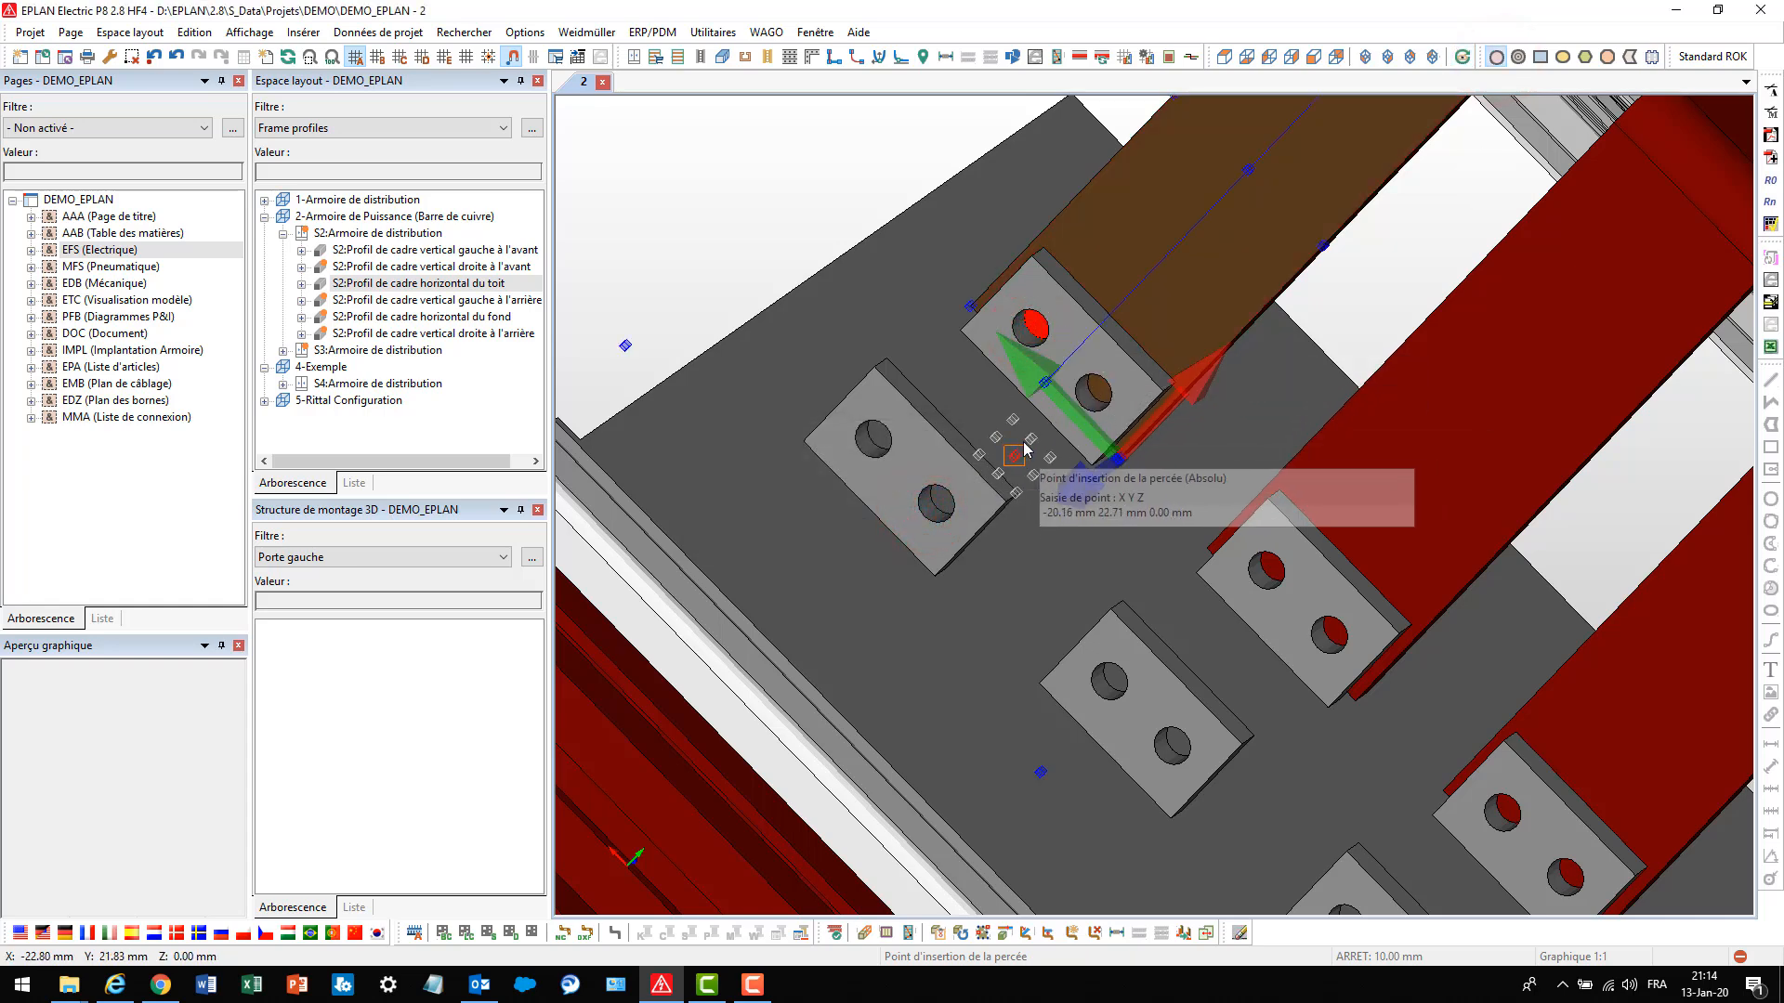
left_click(1094, 398)
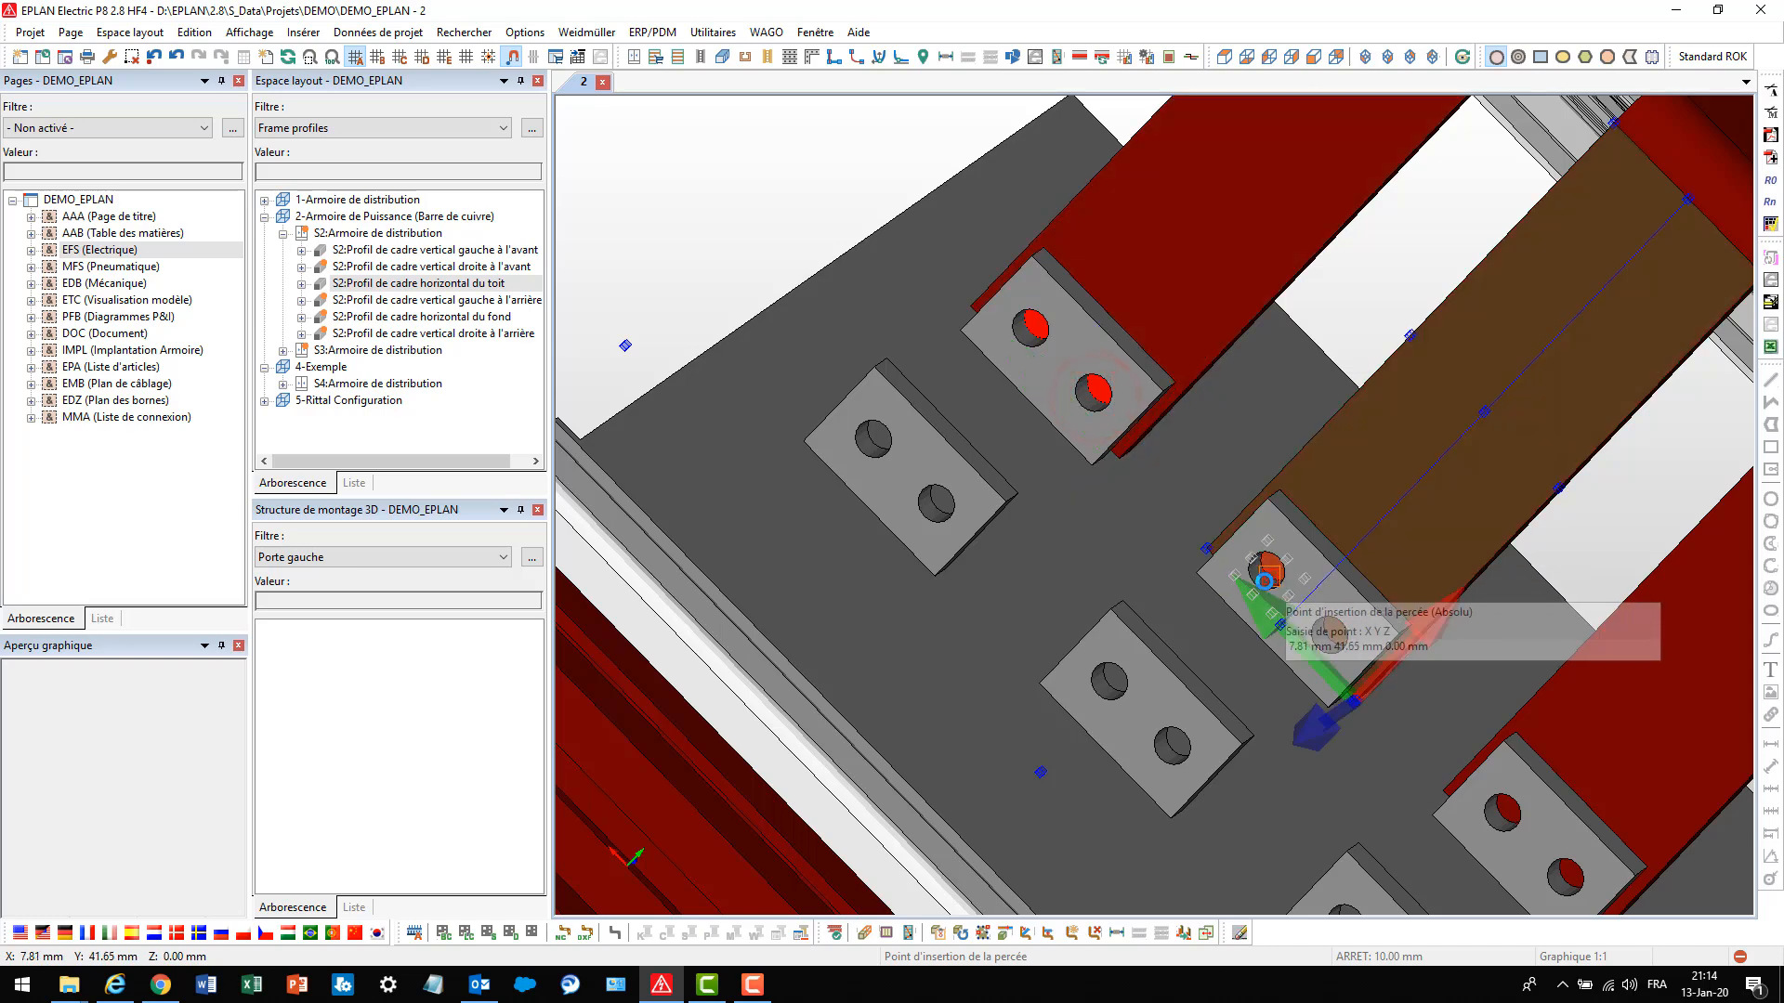
Drill two 15 mm holes in the lower ends of the middle and last busbars, aligned with their breaker terminal holes
left_click(1276, 582)
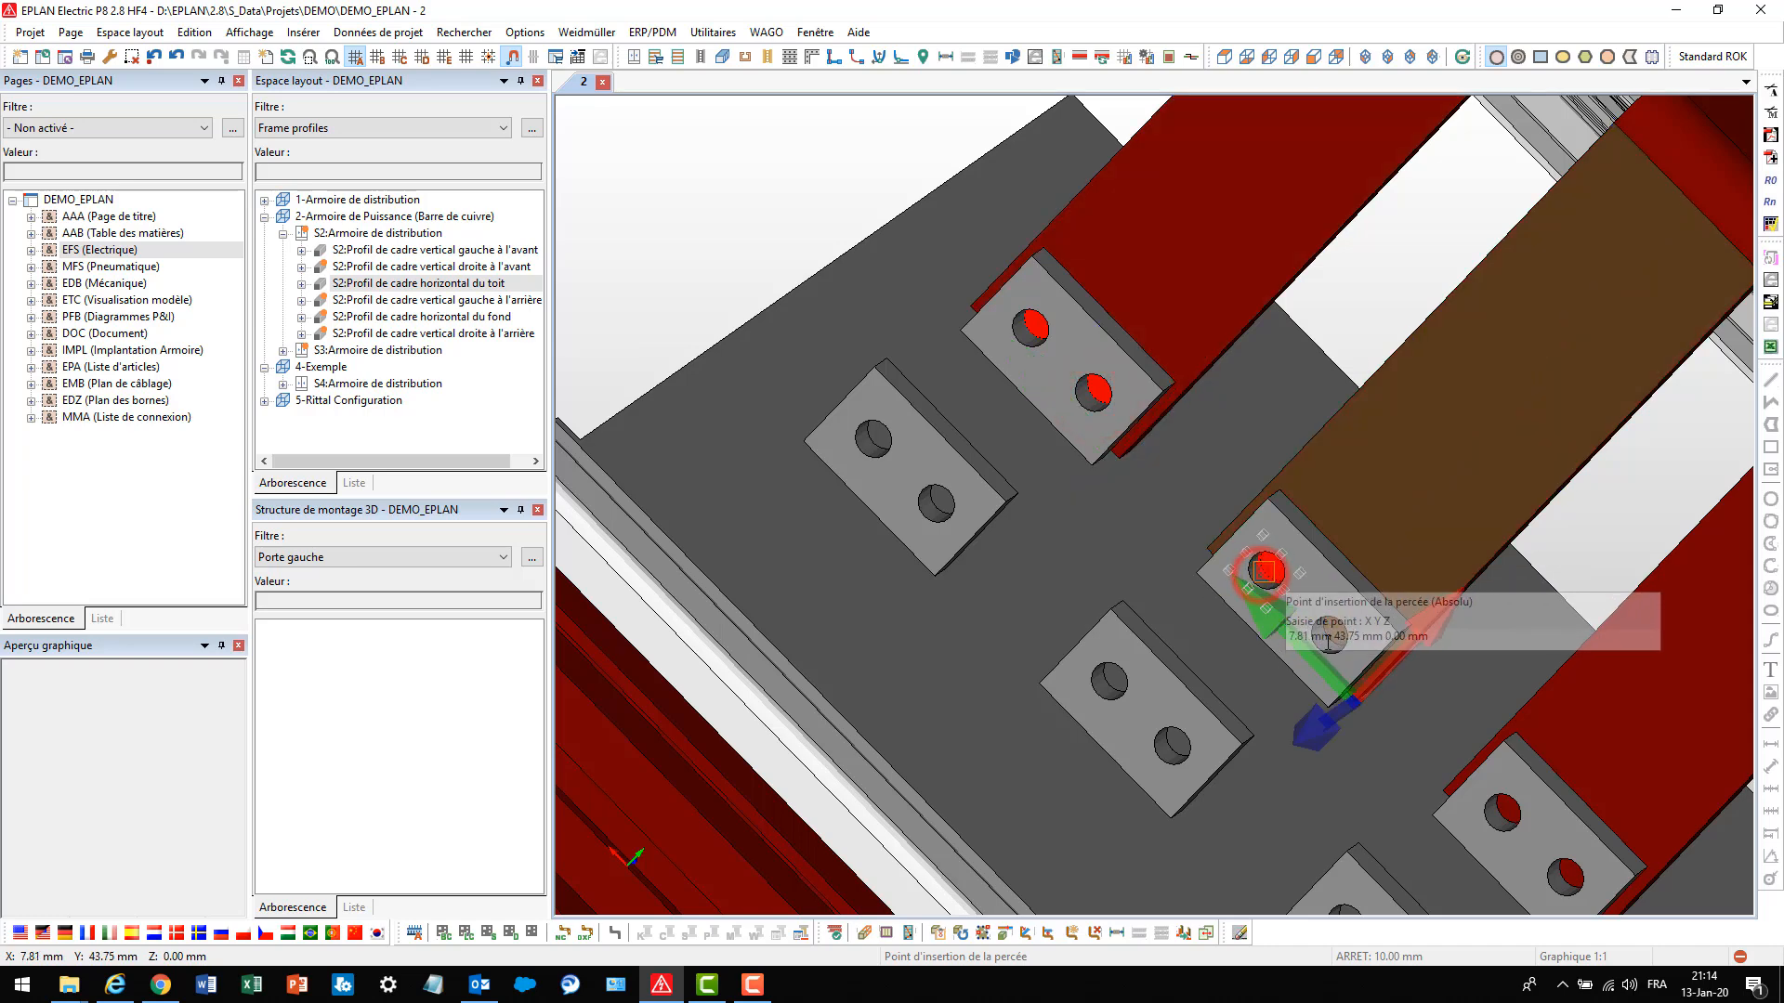
left_click(1329, 639)
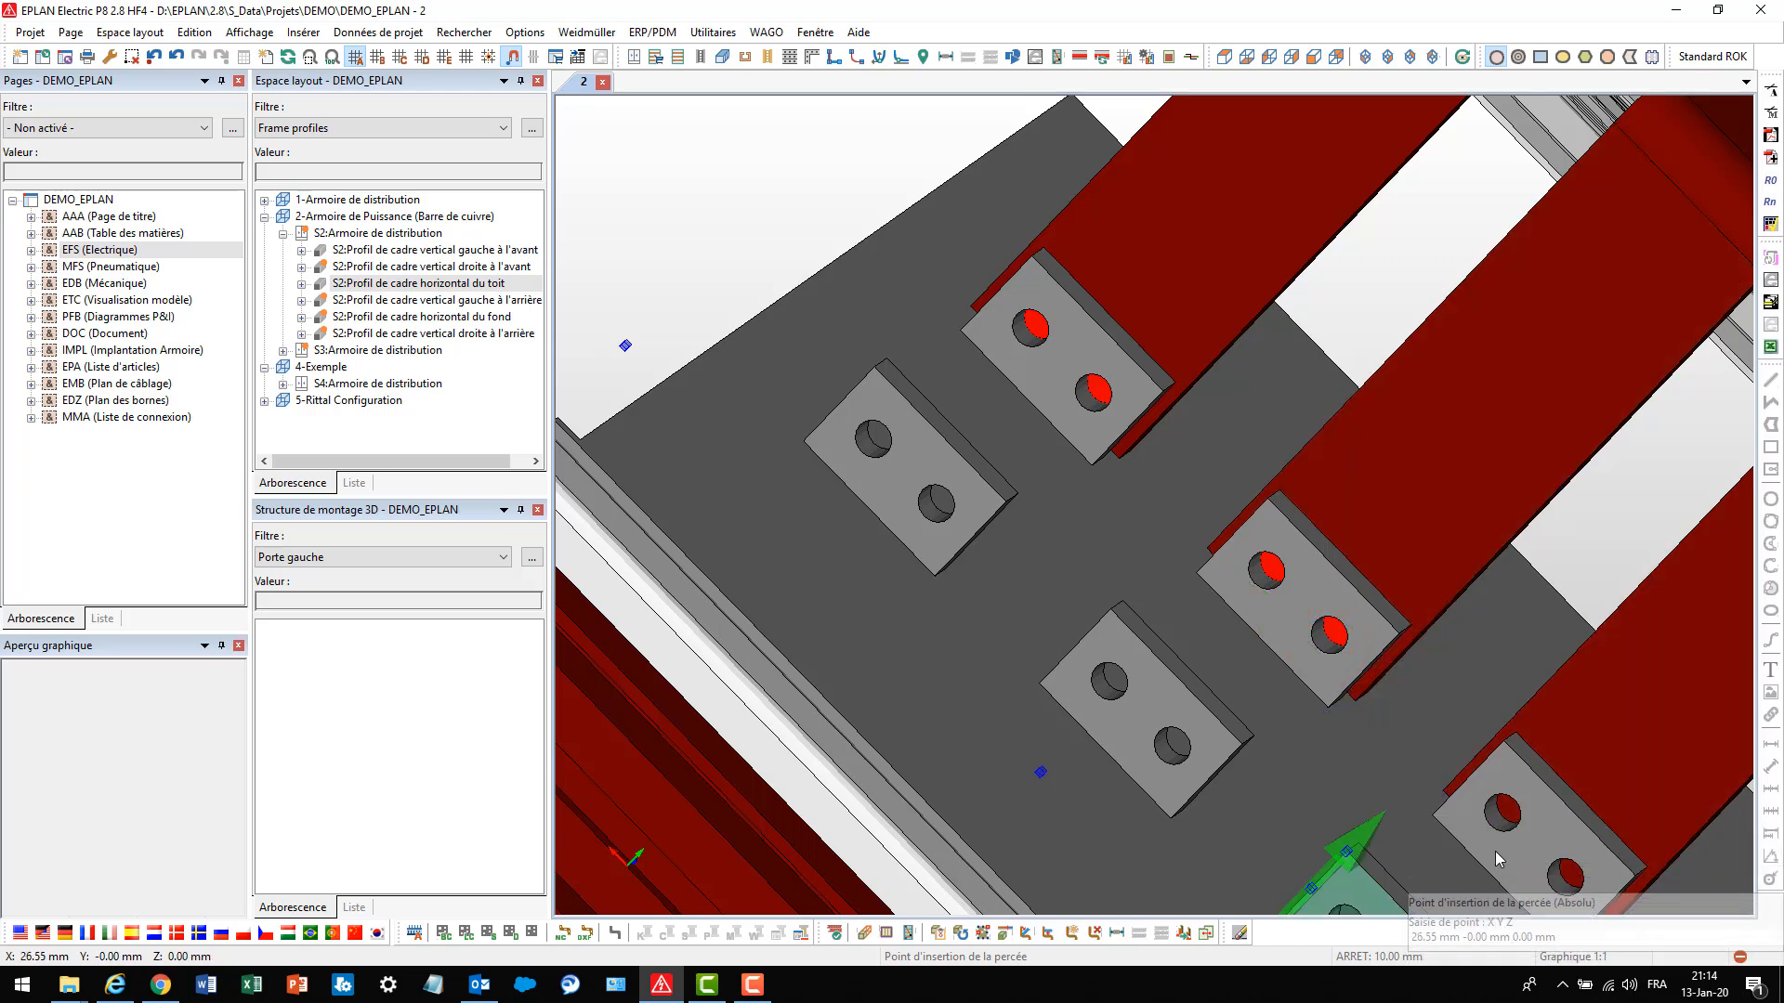
left_click(1568, 885)
left_click(1533, 896)
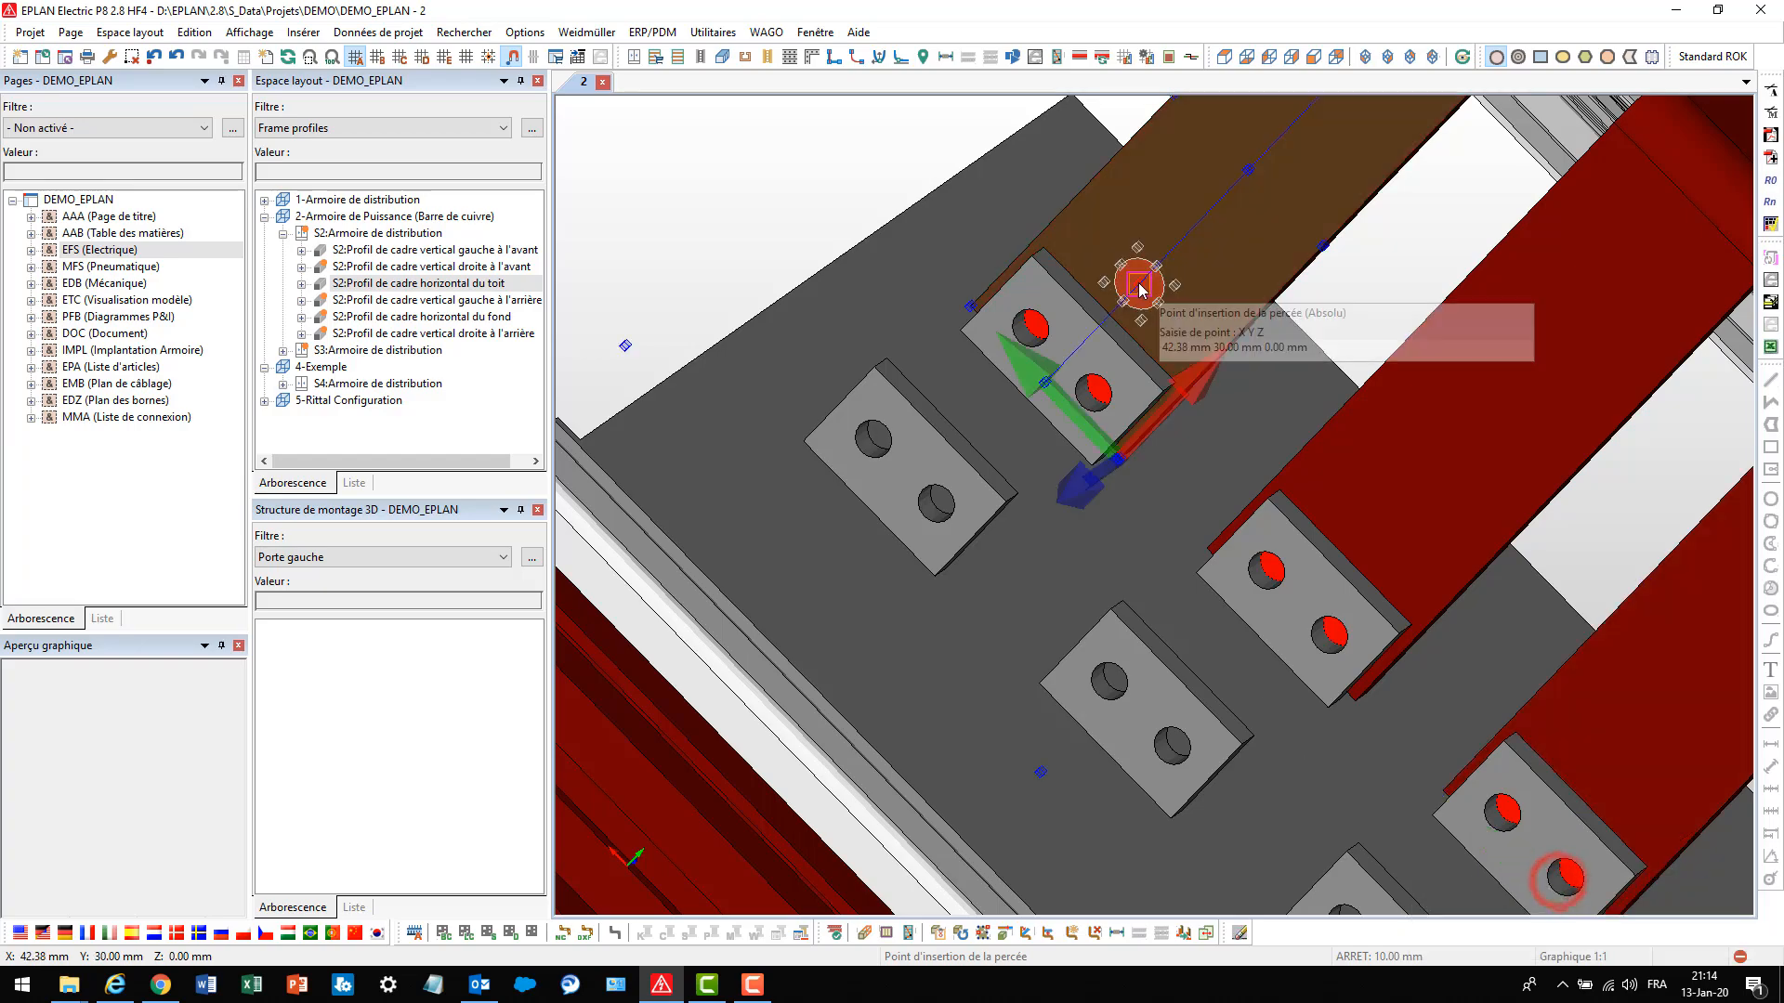
Show the finished busbar assembly in an isometric view and open the layout space 1-Armoire de distribution
left_click(1388, 57)
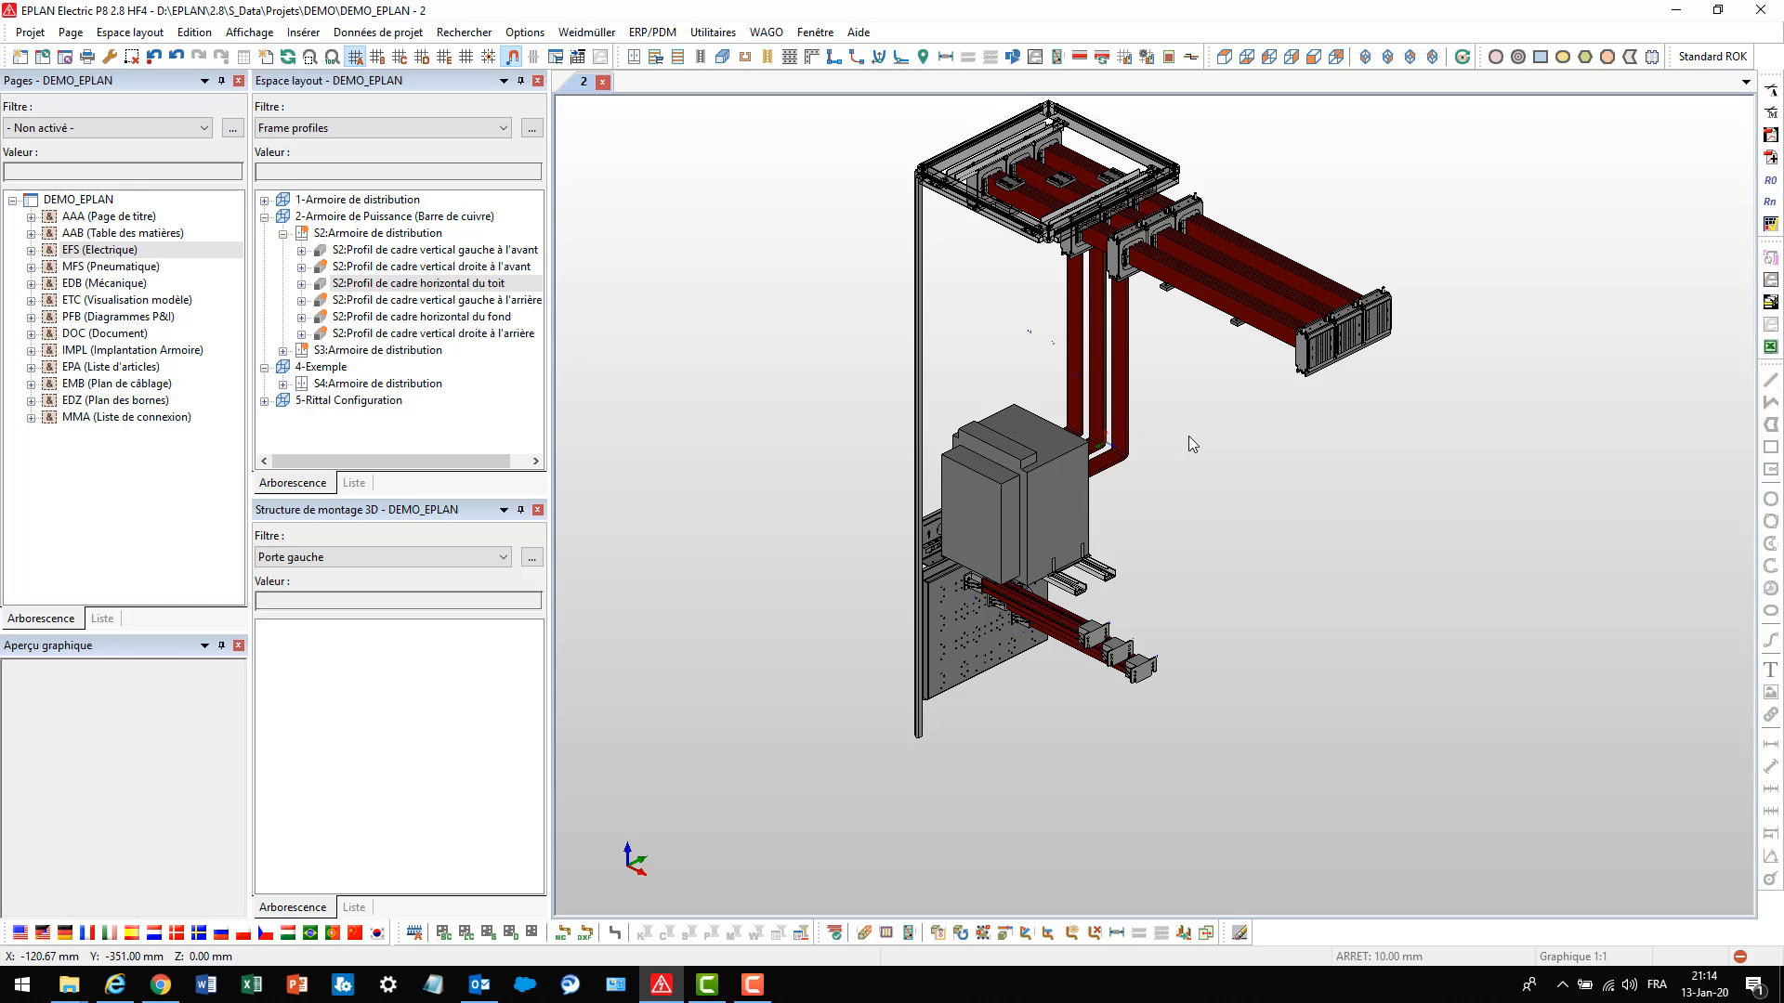
double_click(308, 198)
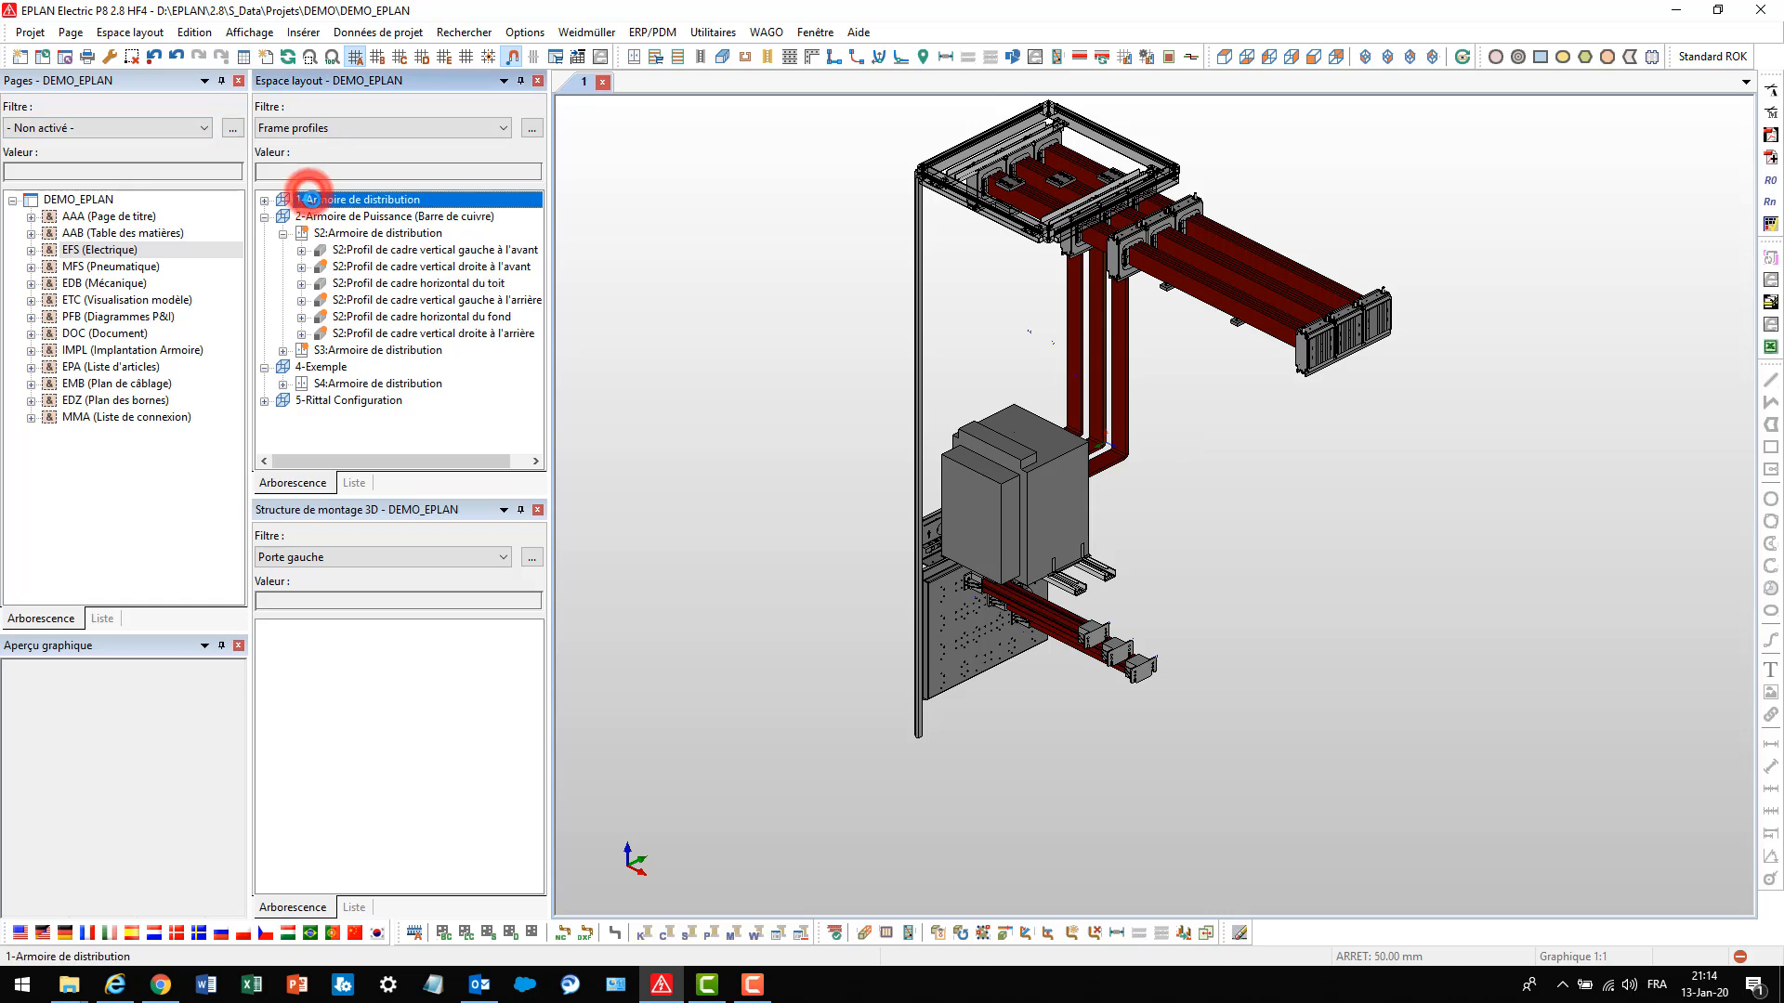
left_click(264, 199)
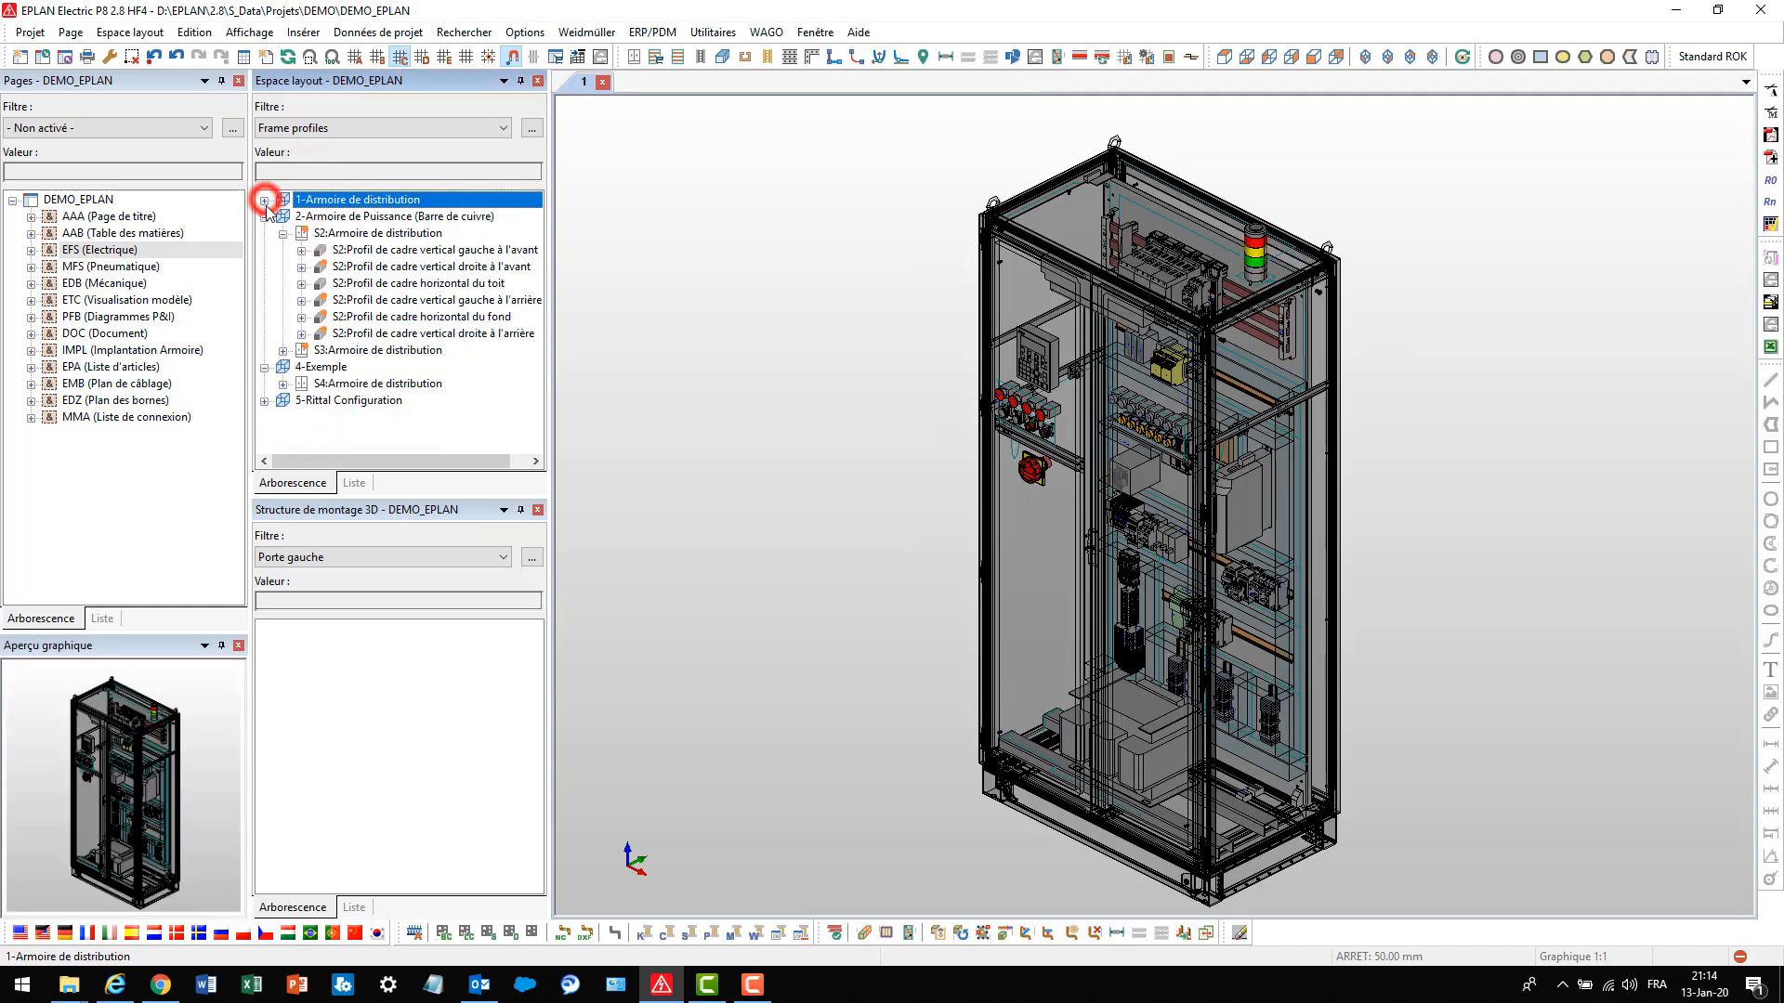
Deactivate the layout space navigator's filter so that all layout spaces are listed
left_click(296, 127)
left_click(301, 155)
left_click(298, 127)
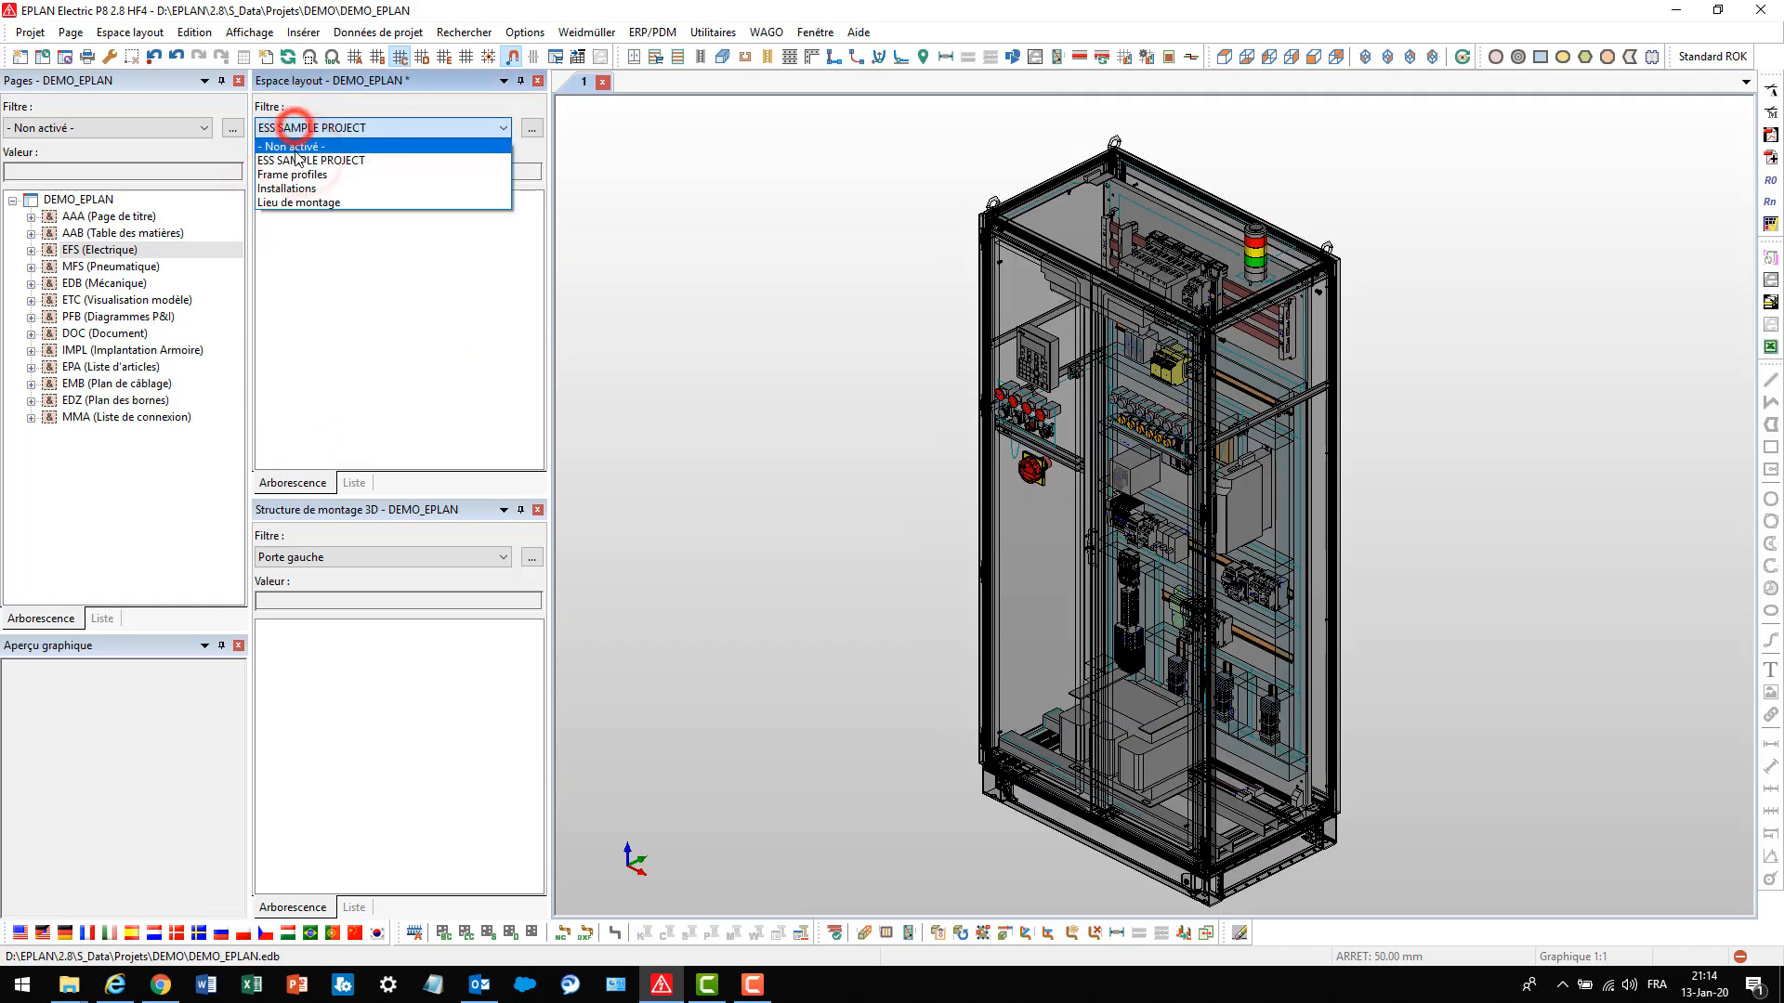
left_click(296, 150)
Synchronize the DEMO_EPLAN project's 3D mounting layout connections to the other representation types, accepting the data replacement
left_click(79, 199)
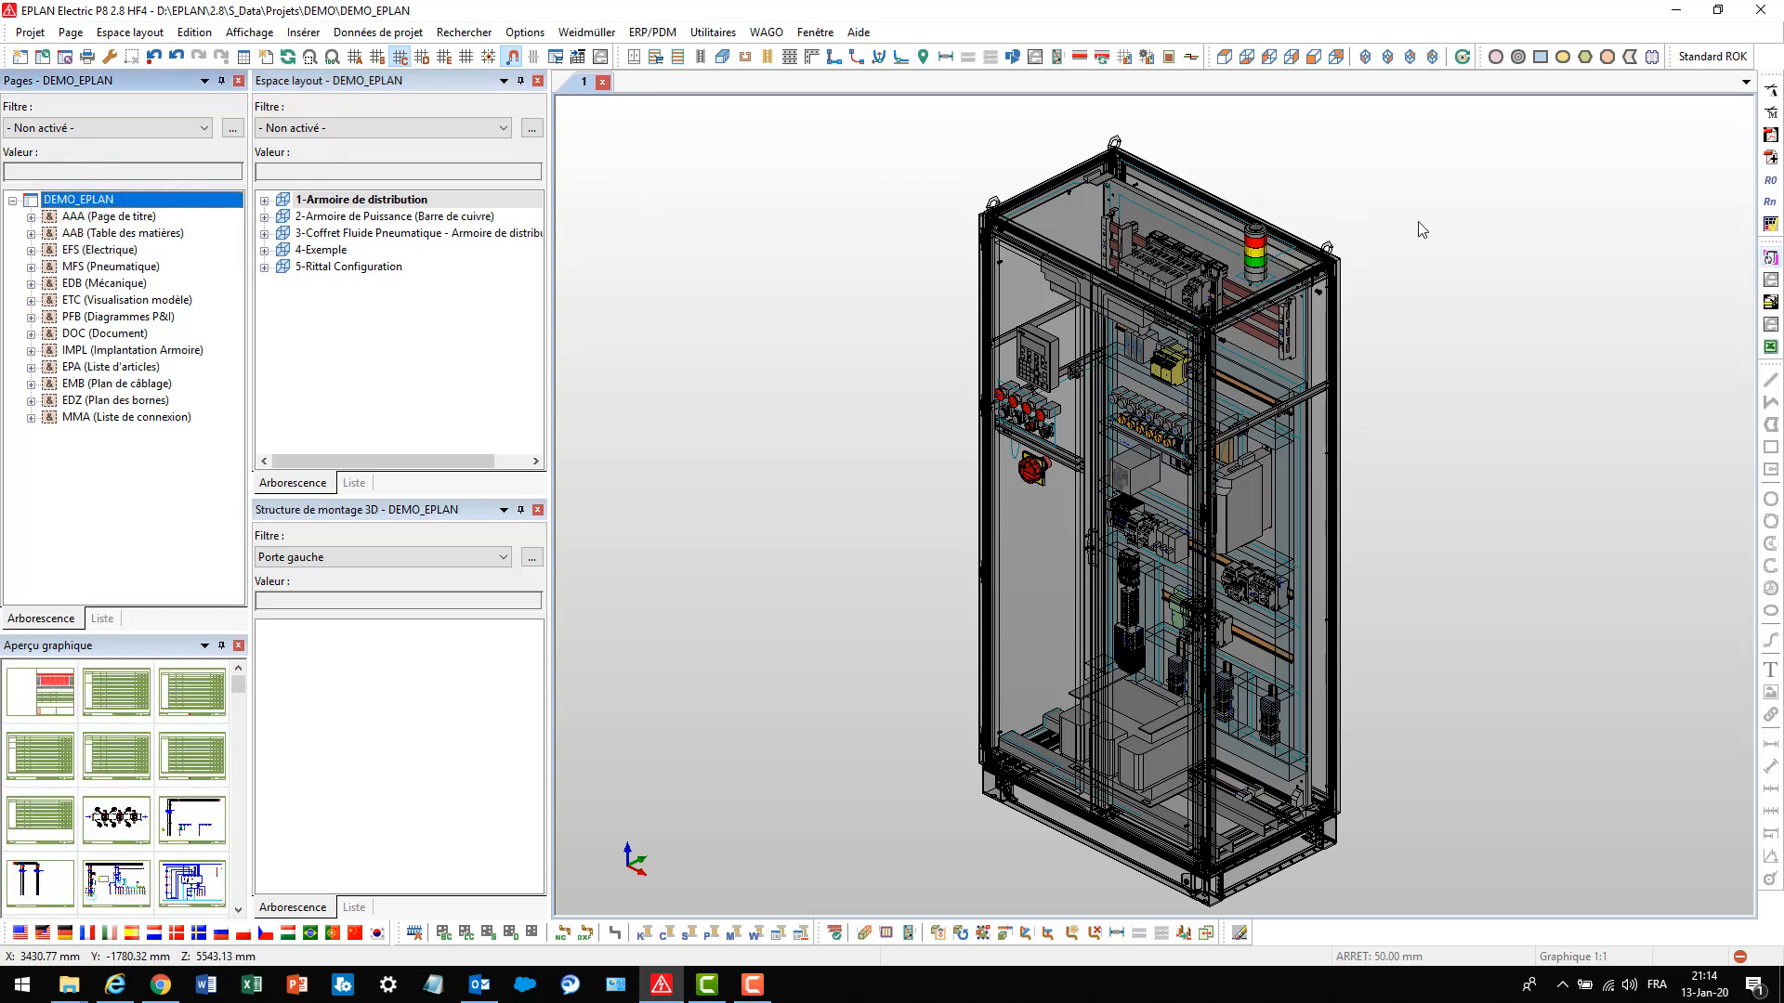
left_click(1770, 327)
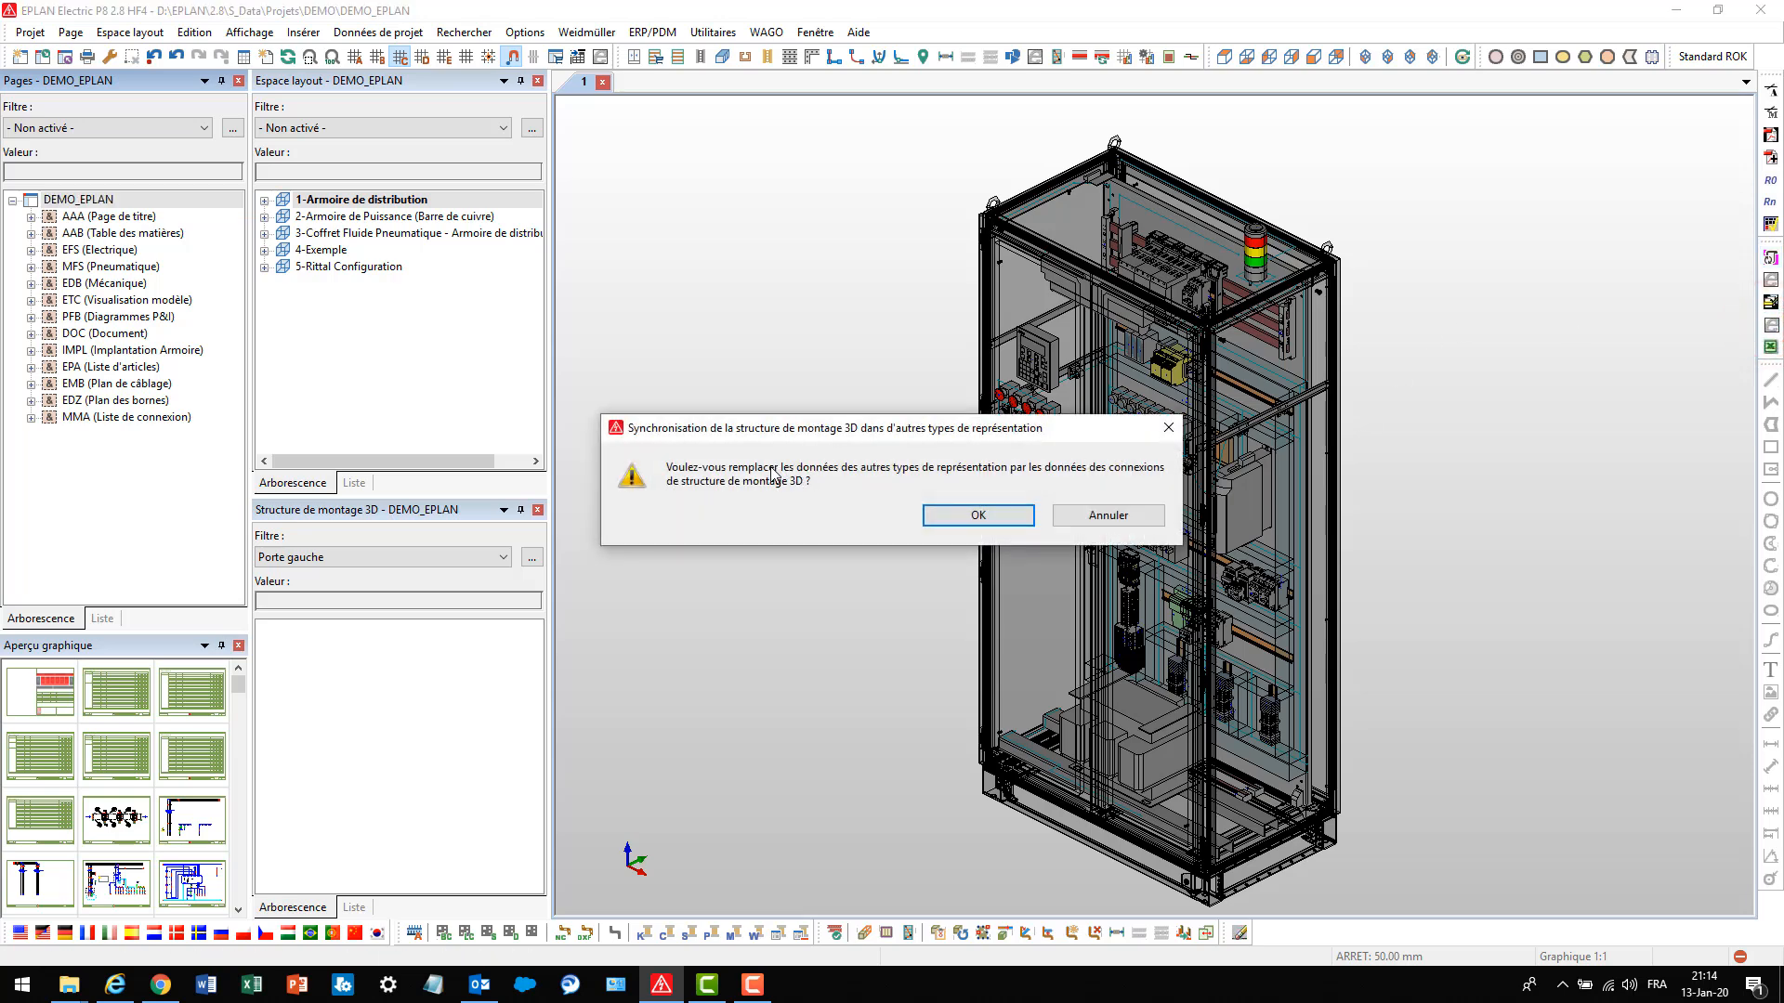
left_click(979, 516)
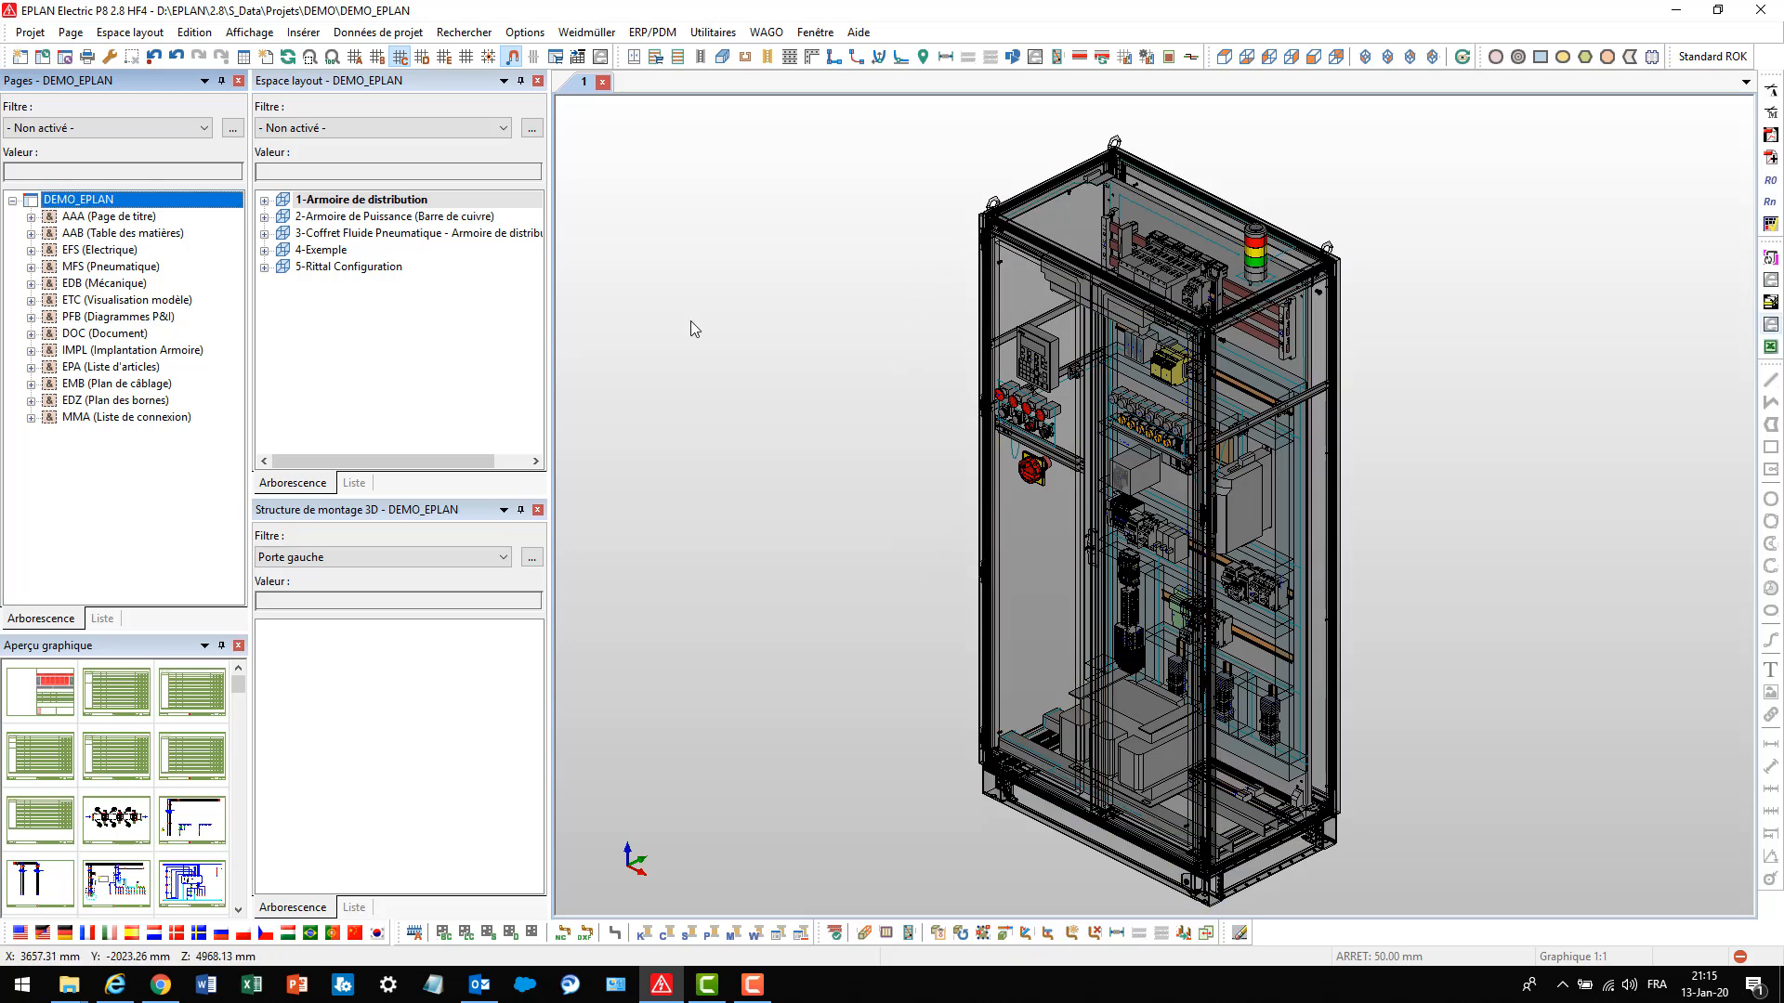
Expand the EFS (Electrique) pages down to EB3 and ET1, and select page 1 Alimentation for preview
double_click(84, 251)
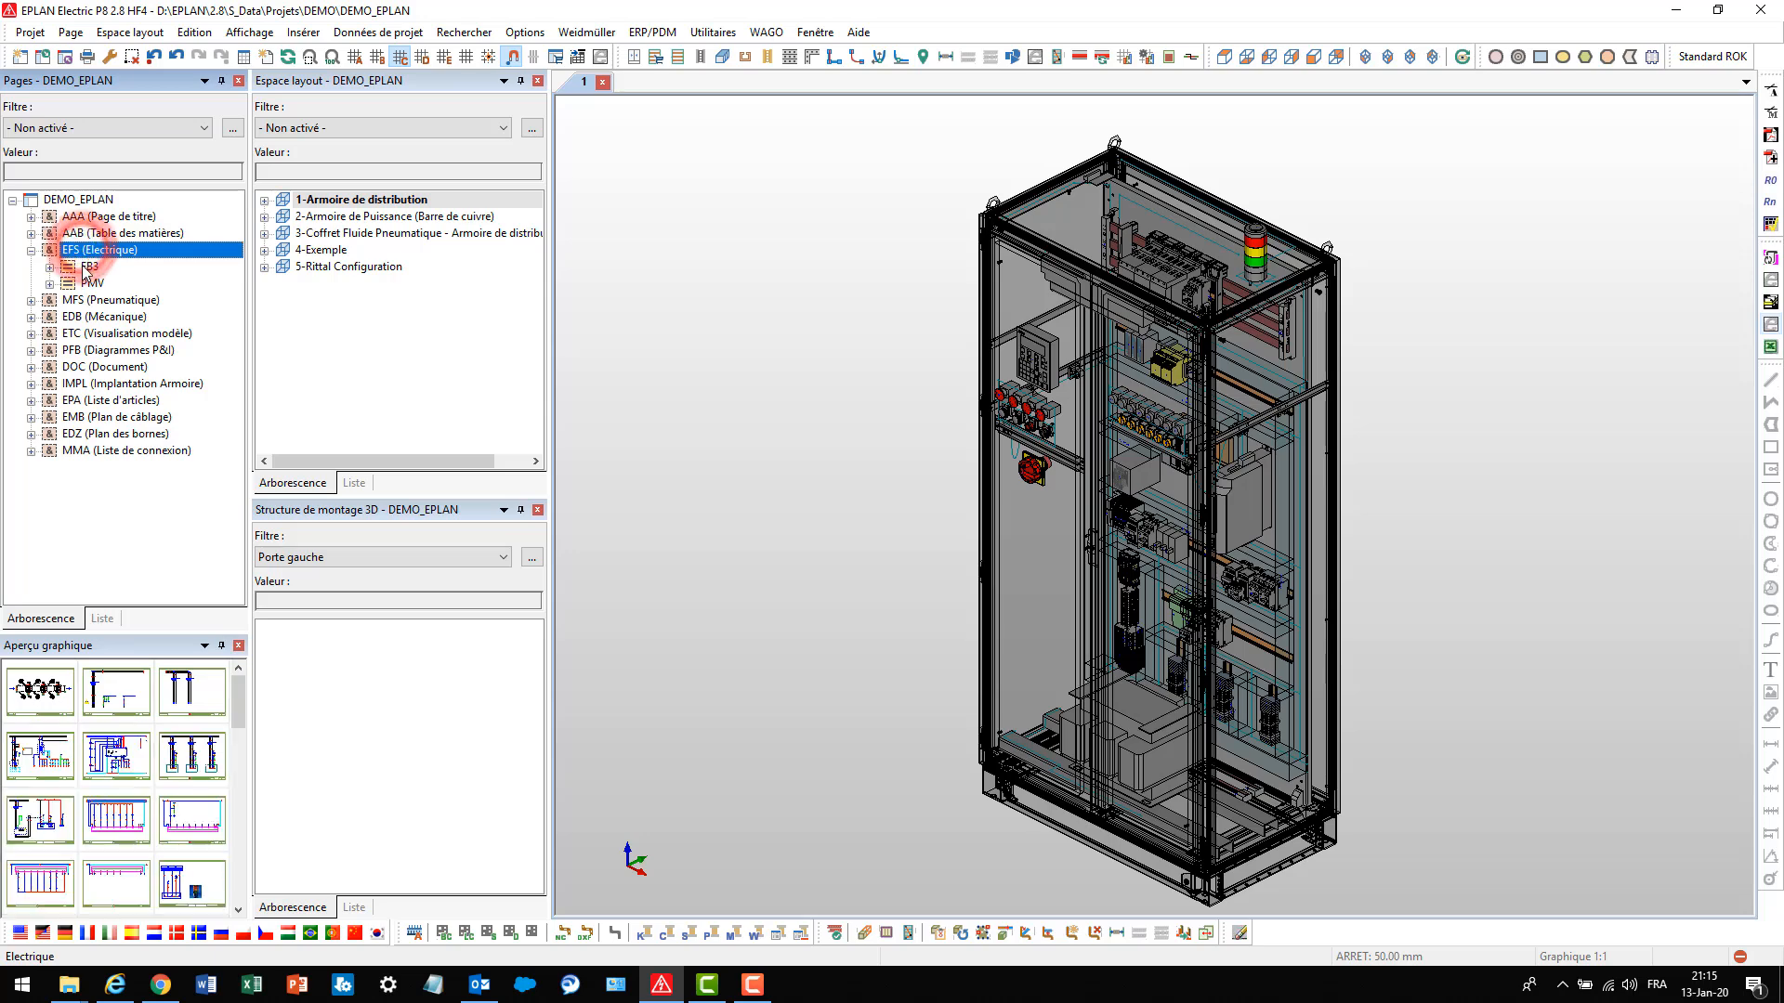
double_click(74, 267)
double_click(104, 299)
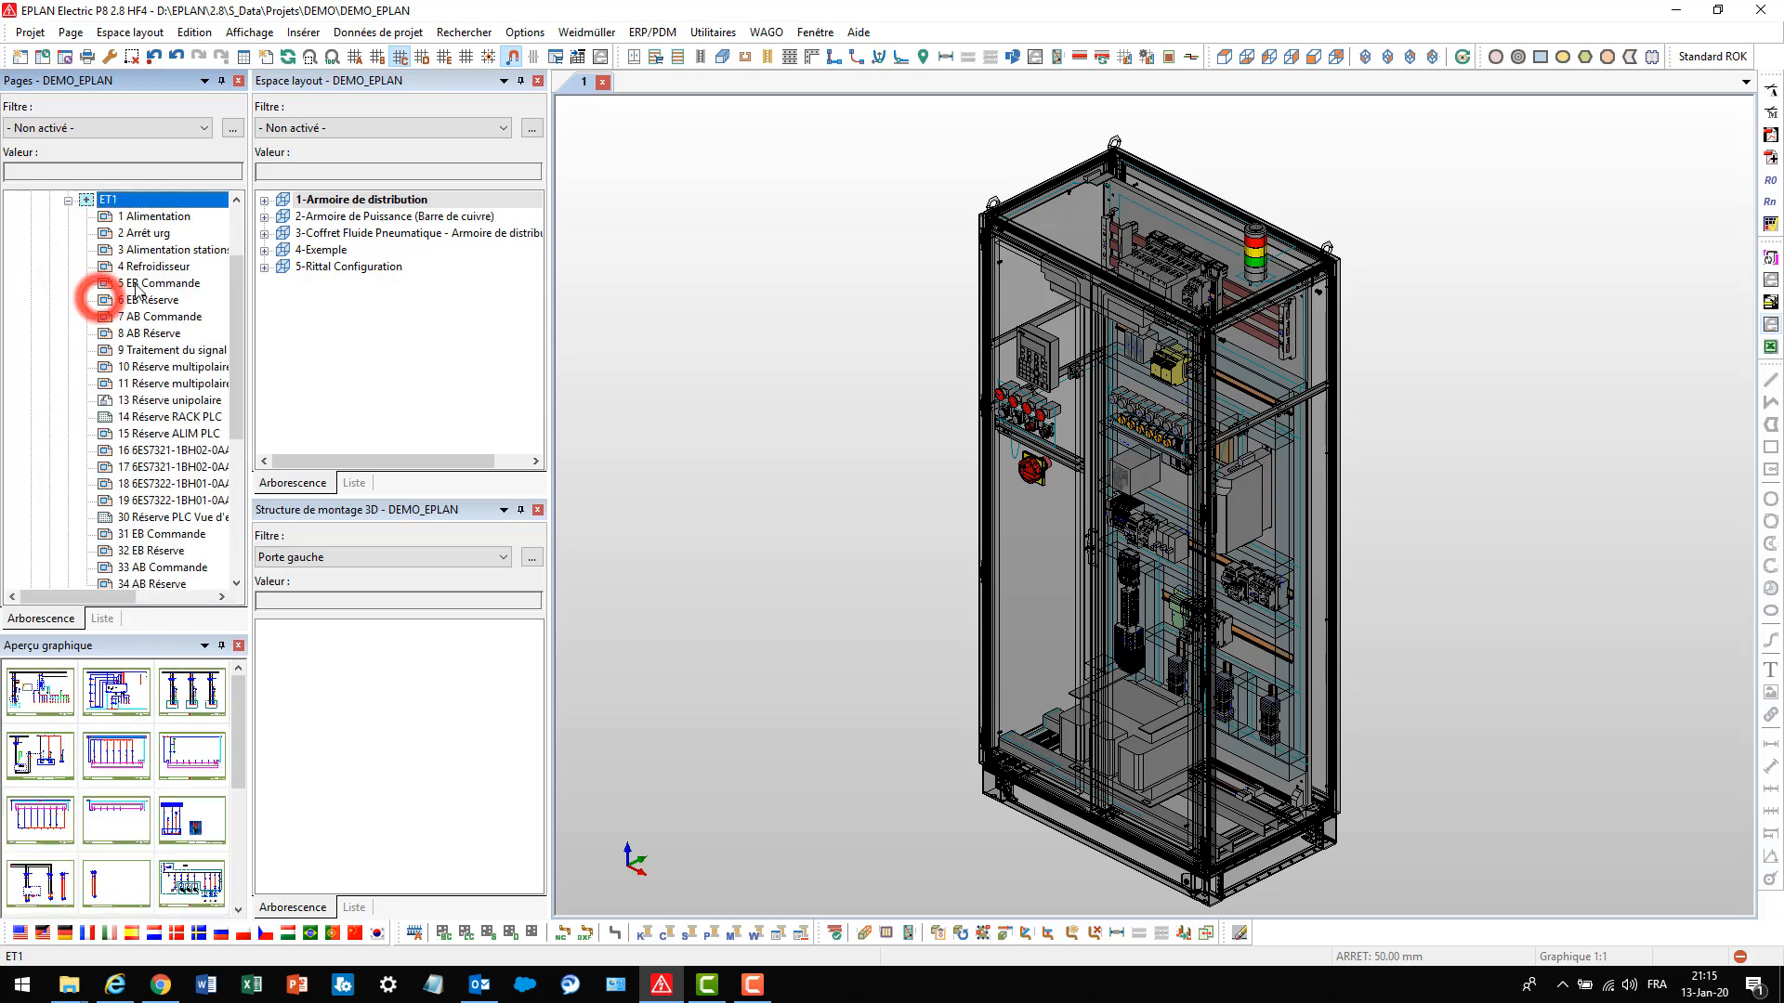
left_click(155, 217)
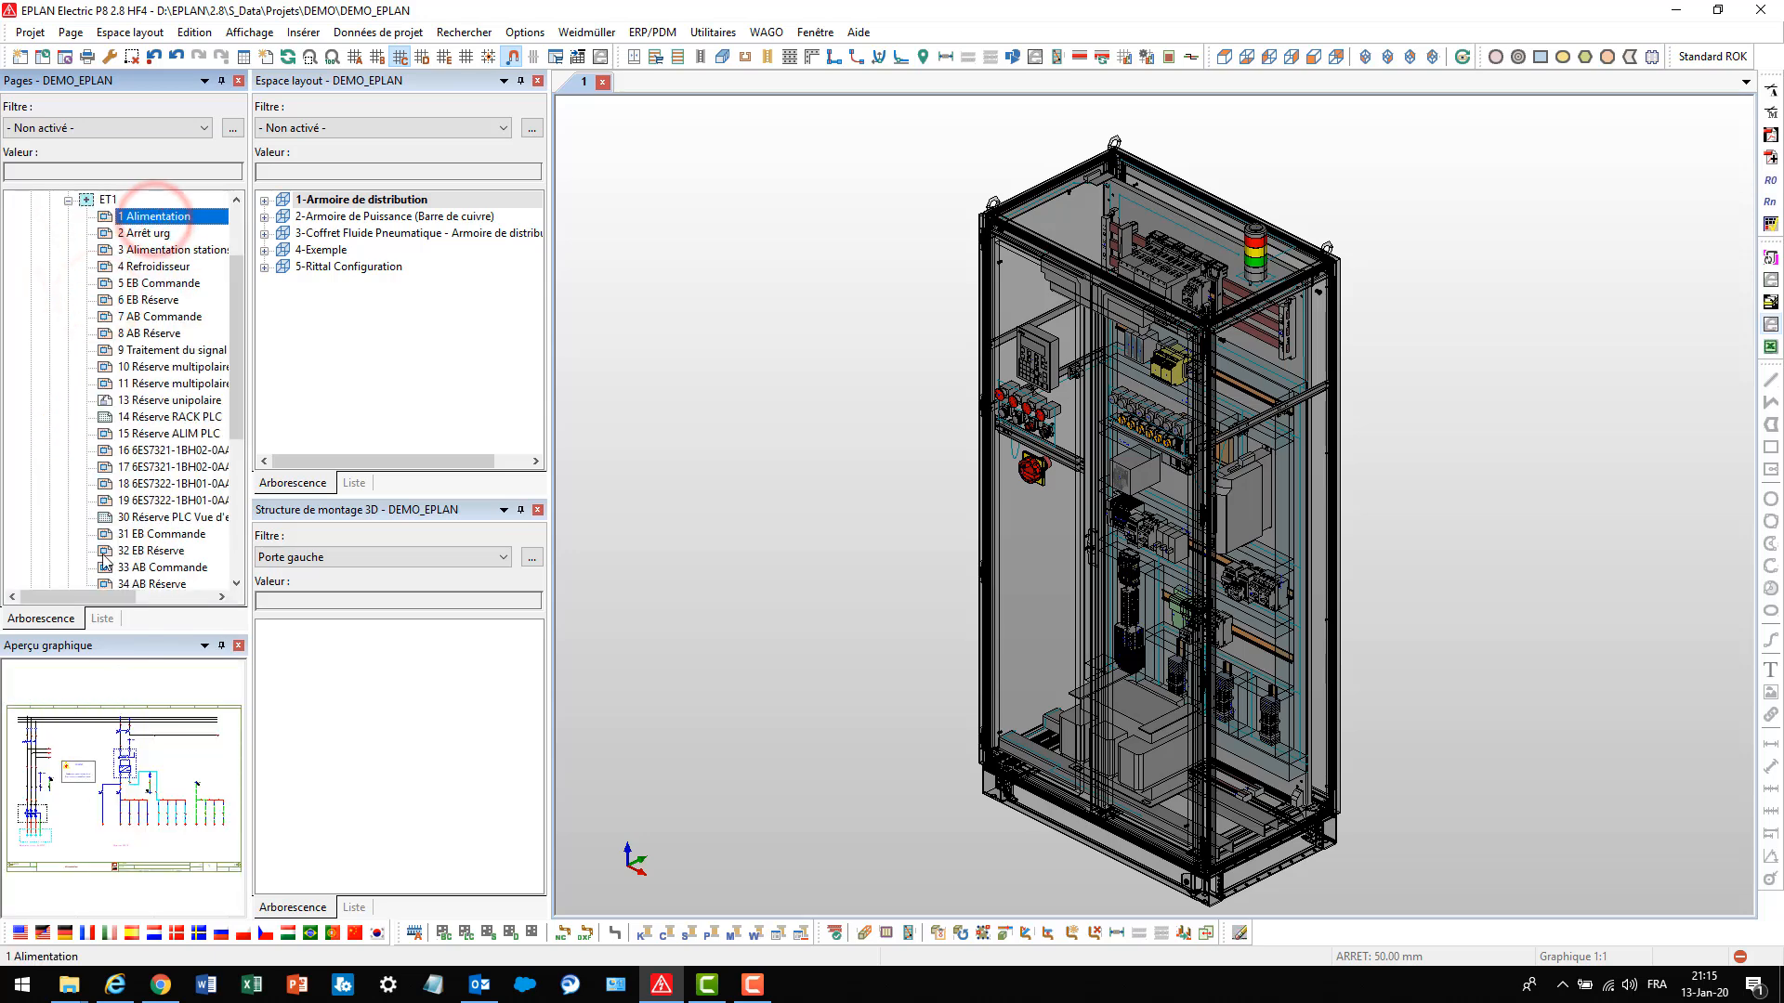
Open schematic page 1 Alimentation and examine the transferred wire lengths on connections 4L1, 4L2 and 4L3
double_click(52, 782)
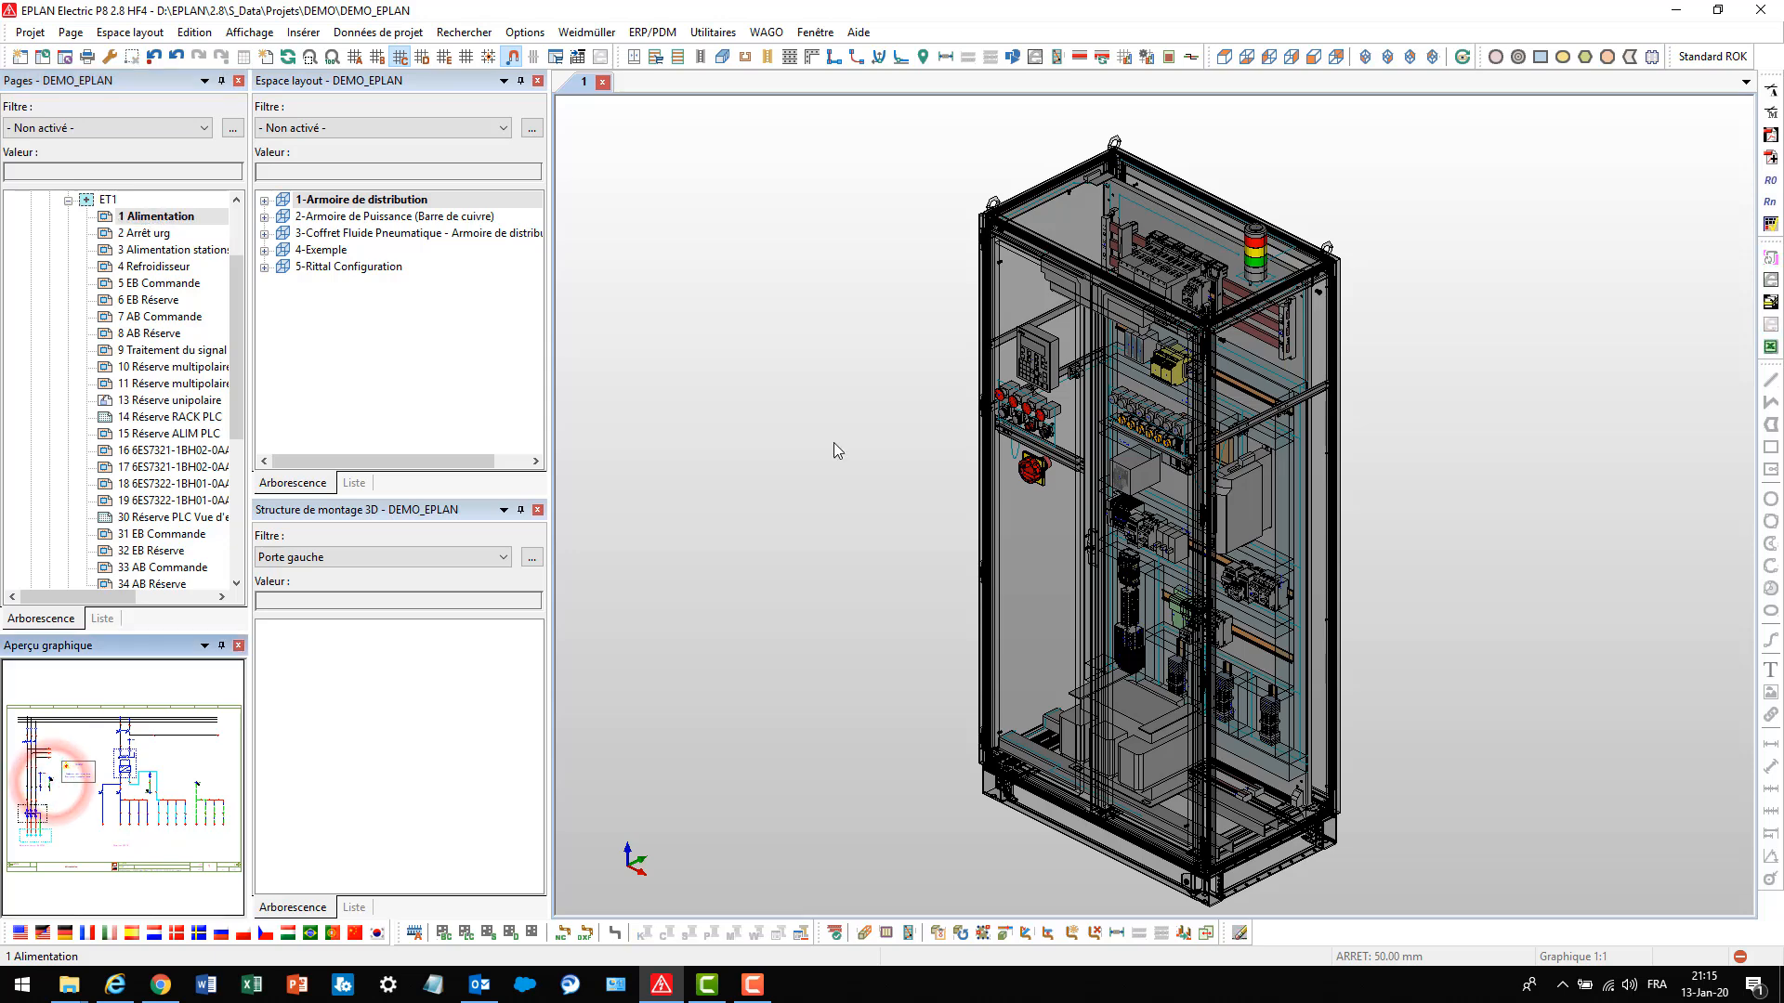
scroll(658, 401, "up", 4)
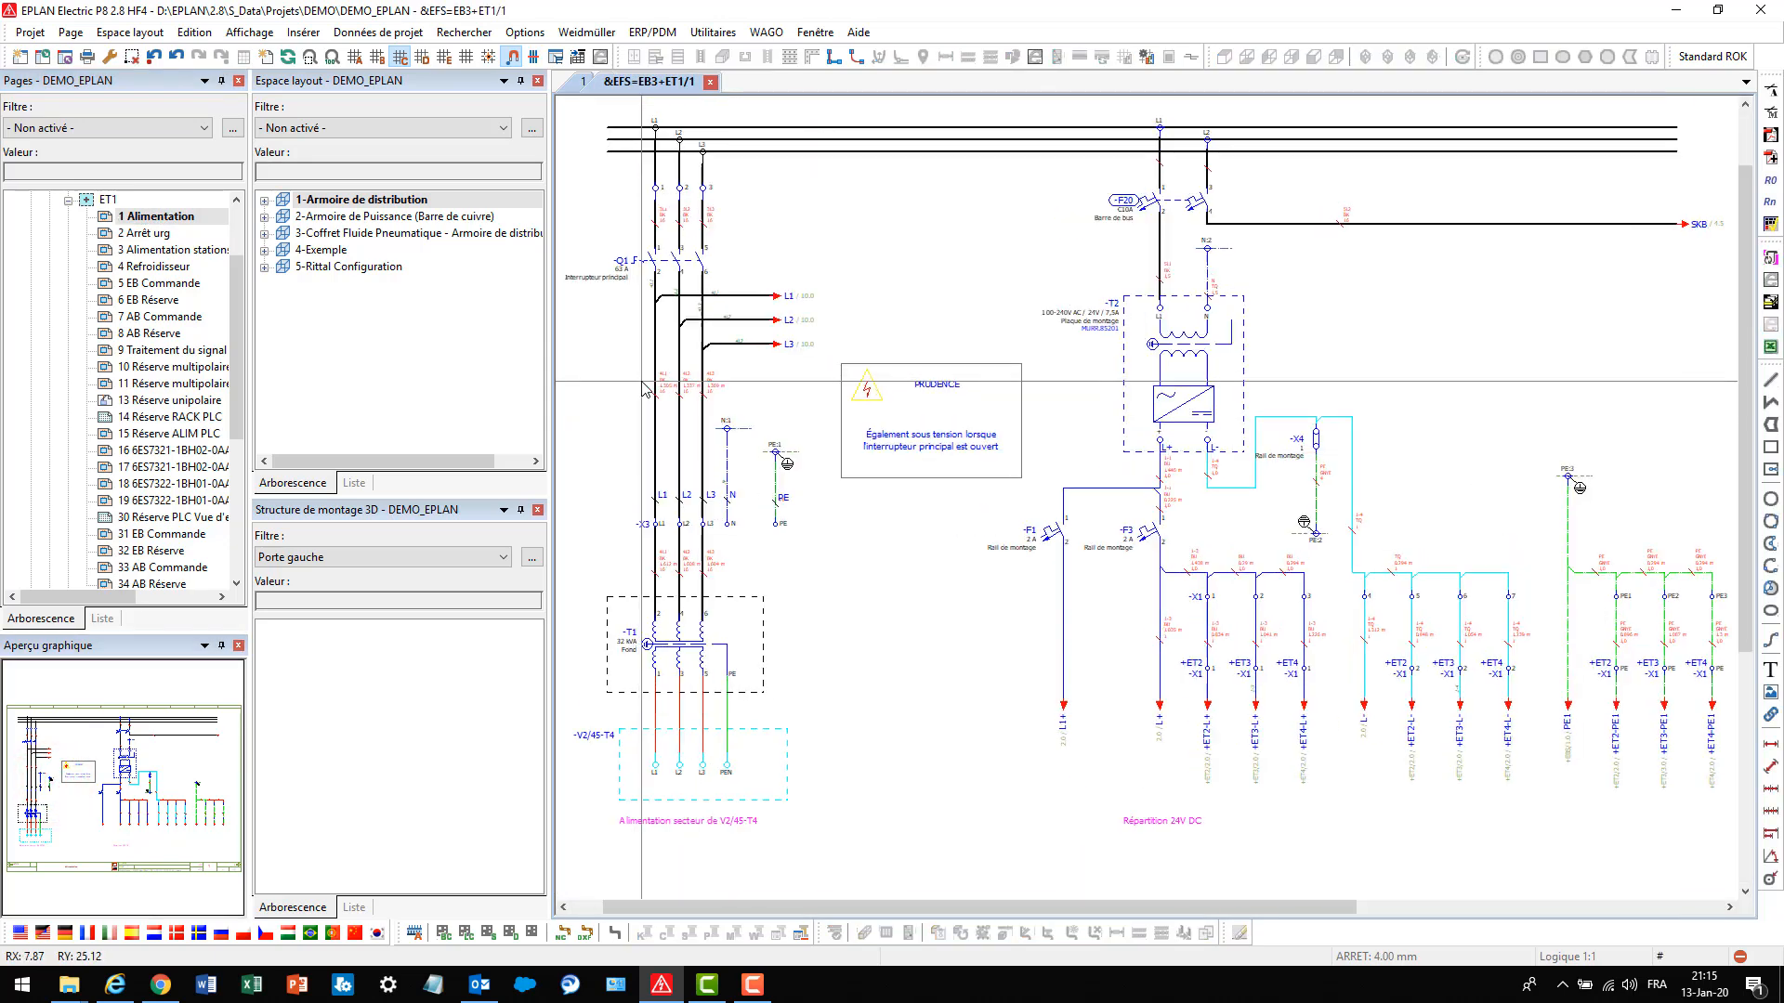
scroll(658, 401, "up", 4)
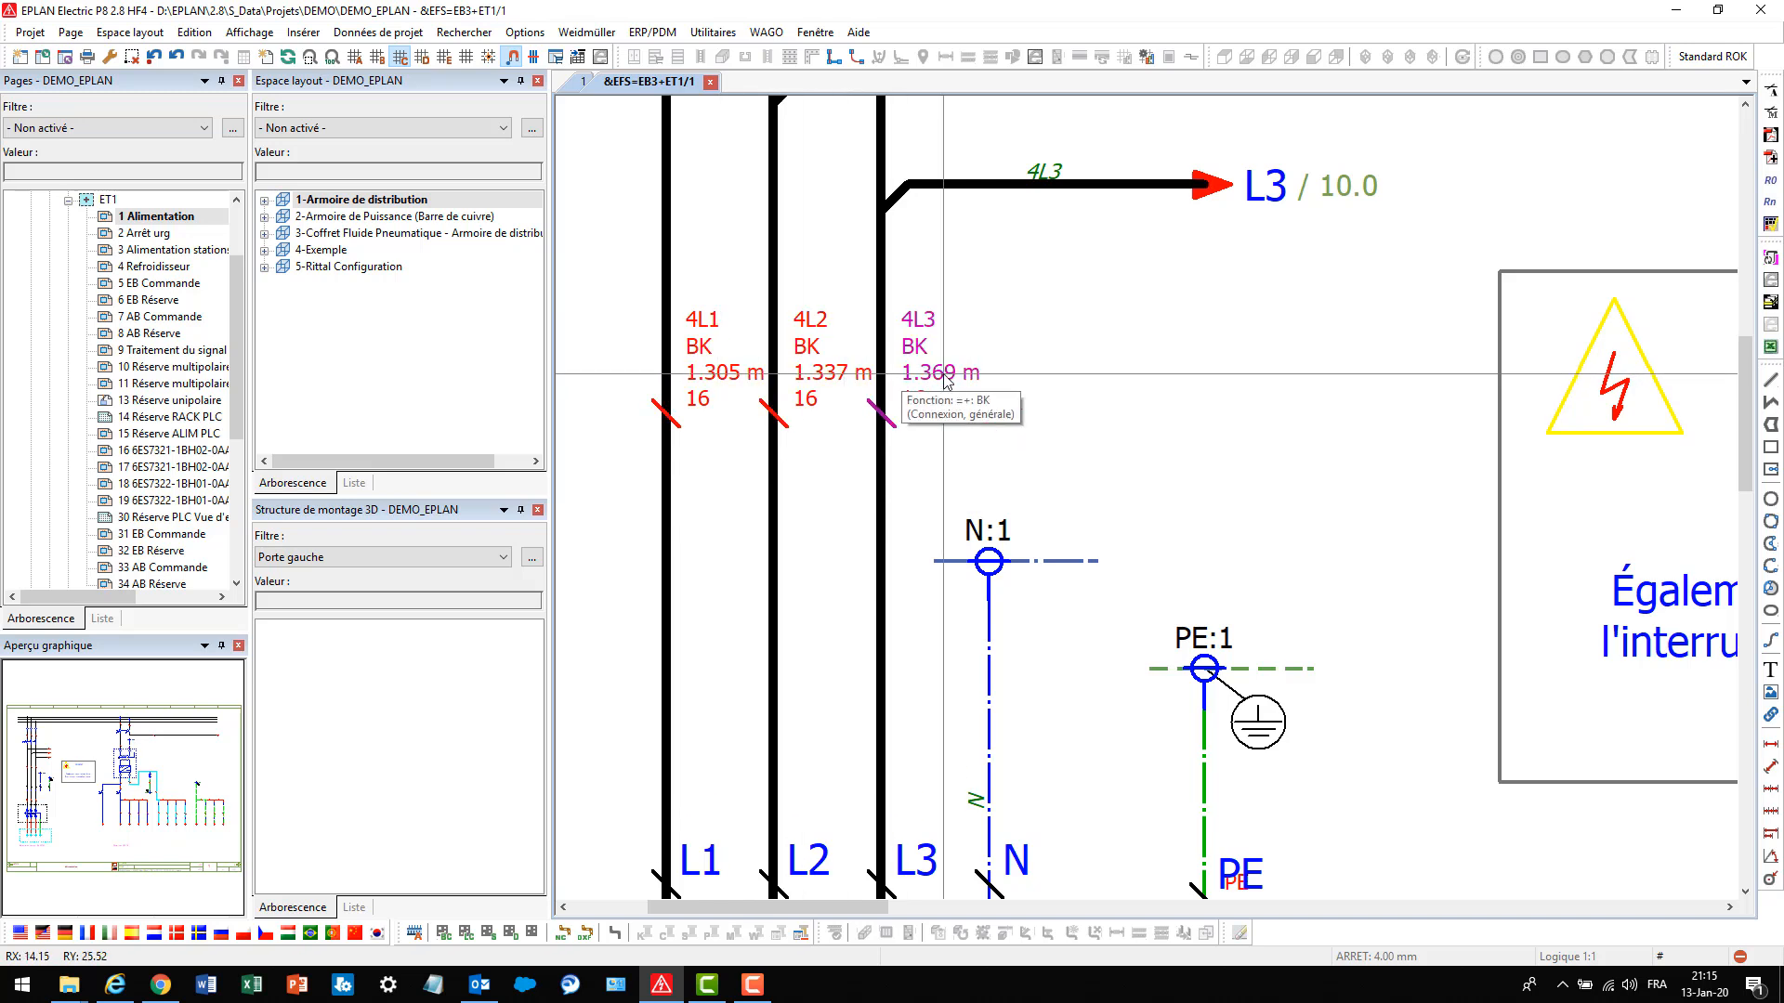
Update the MMA (Liste de connexion) report pages with the current connection data and list its pages
left_click(68, 199)
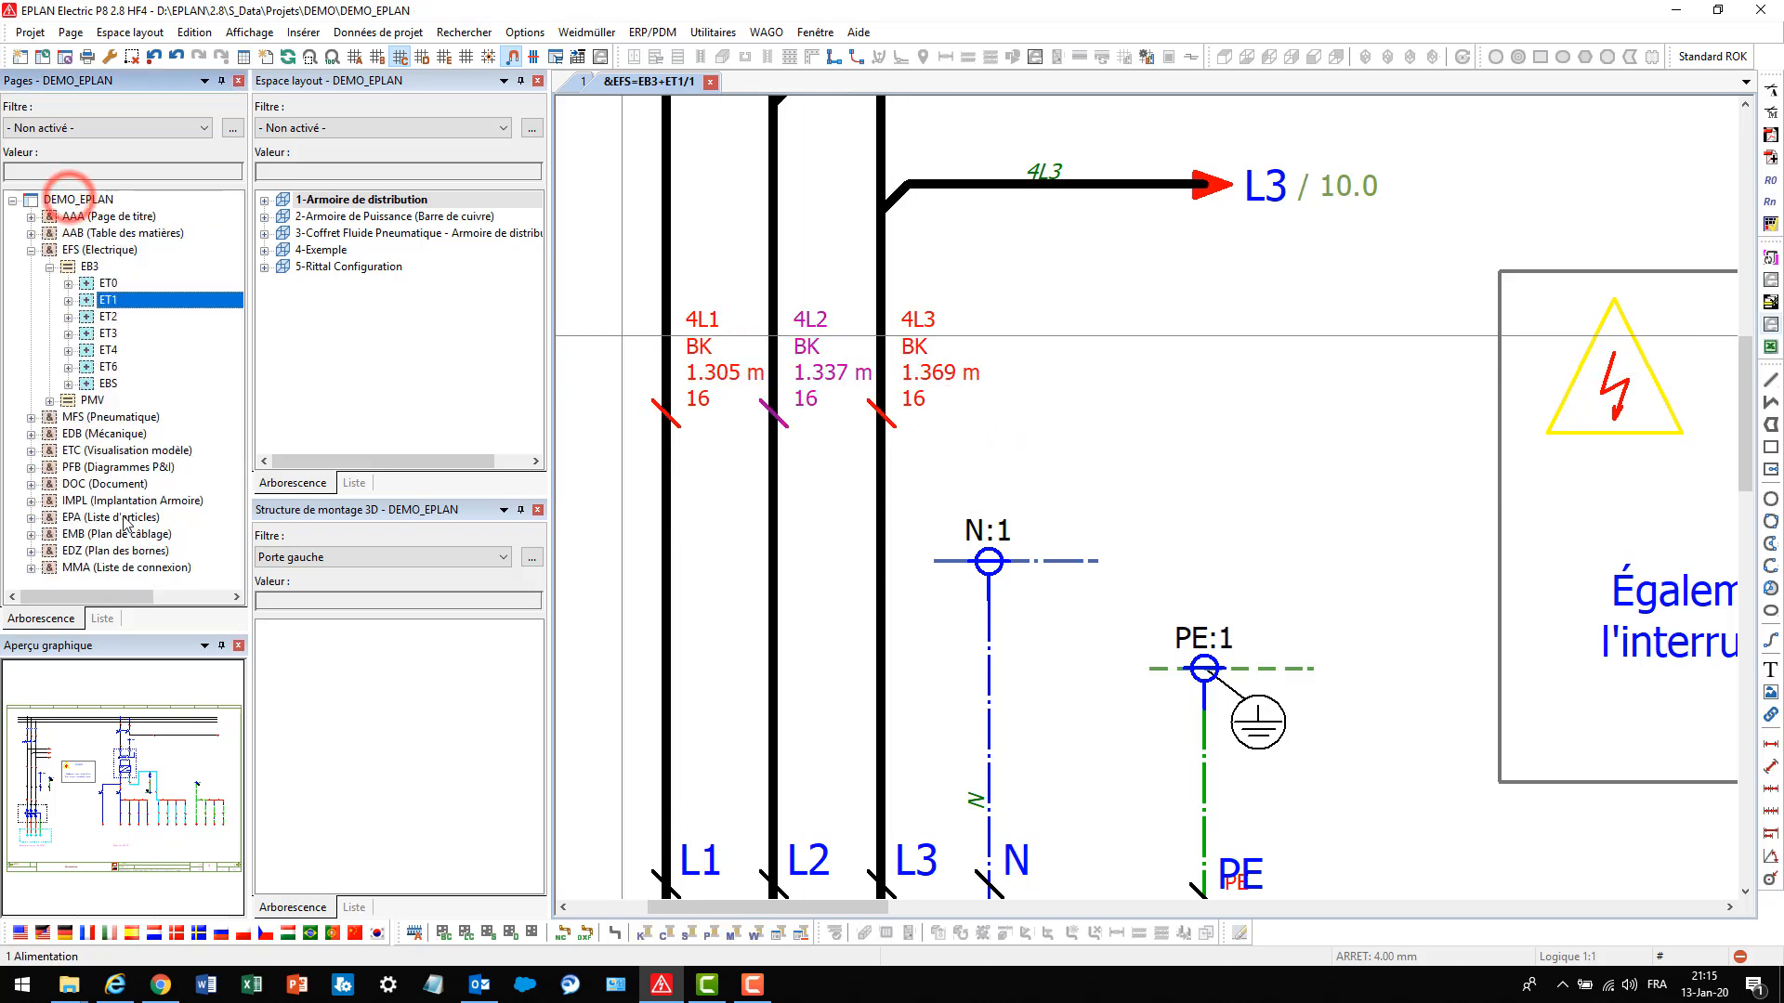
left_click(90, 568)
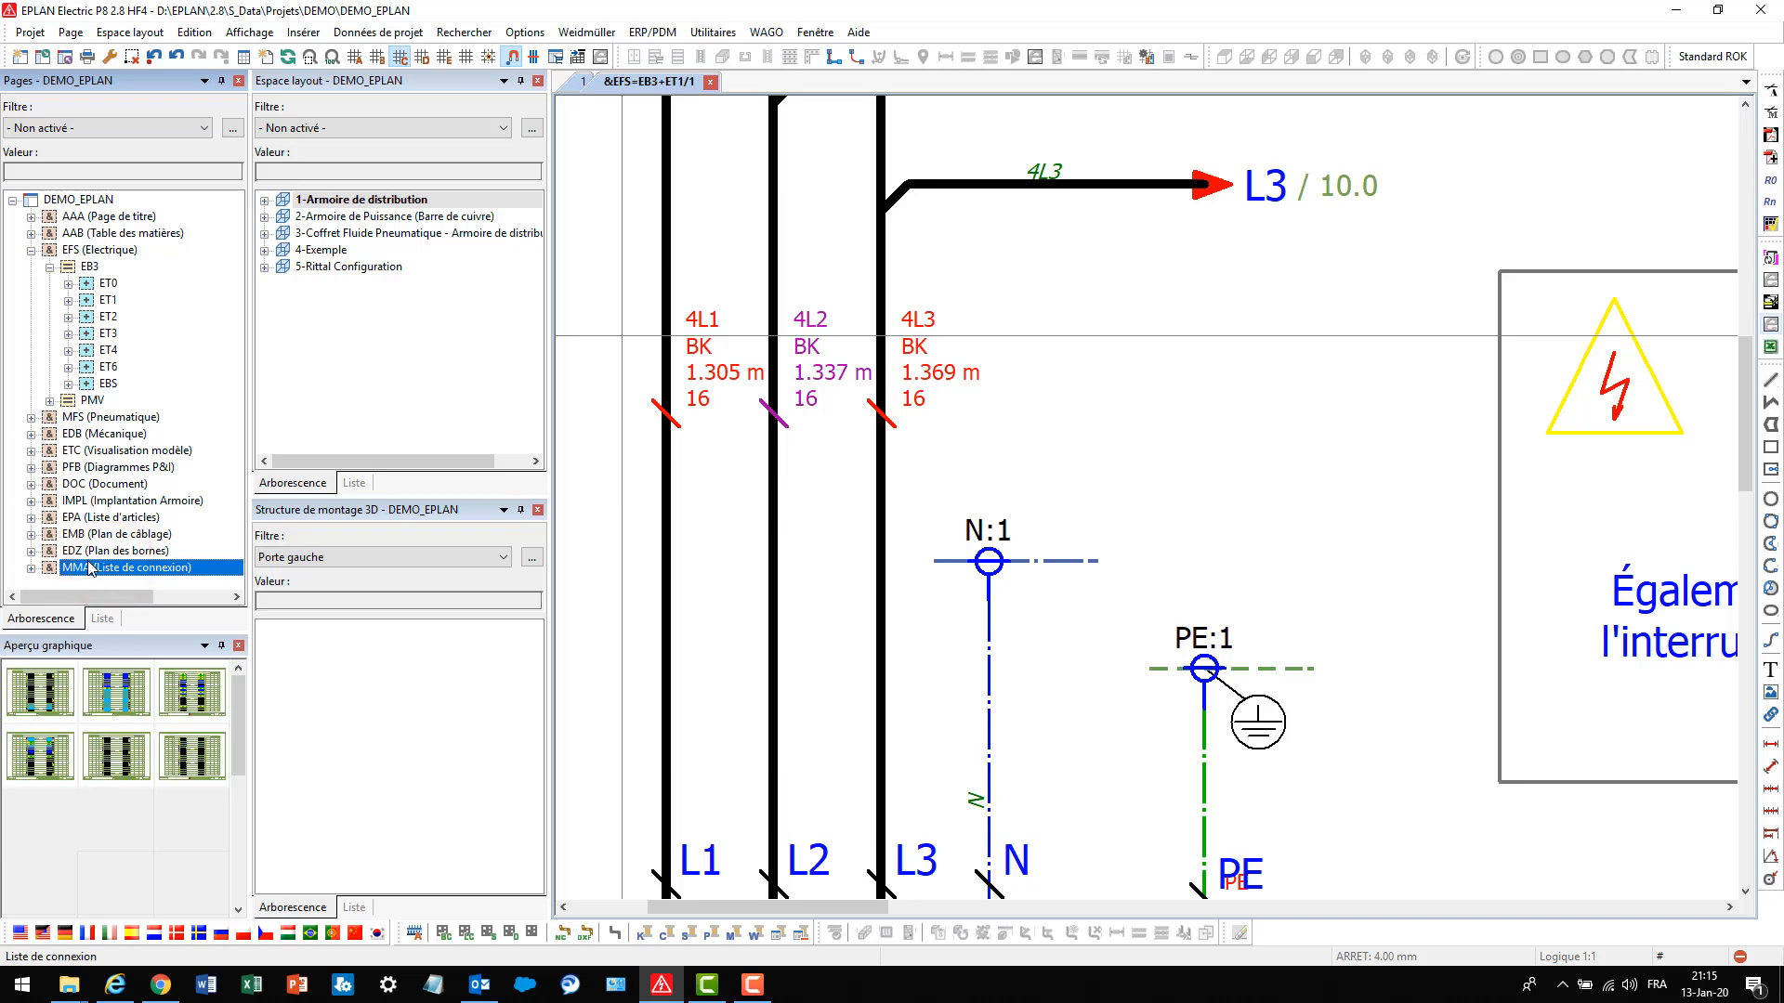
left_click(30, 568)
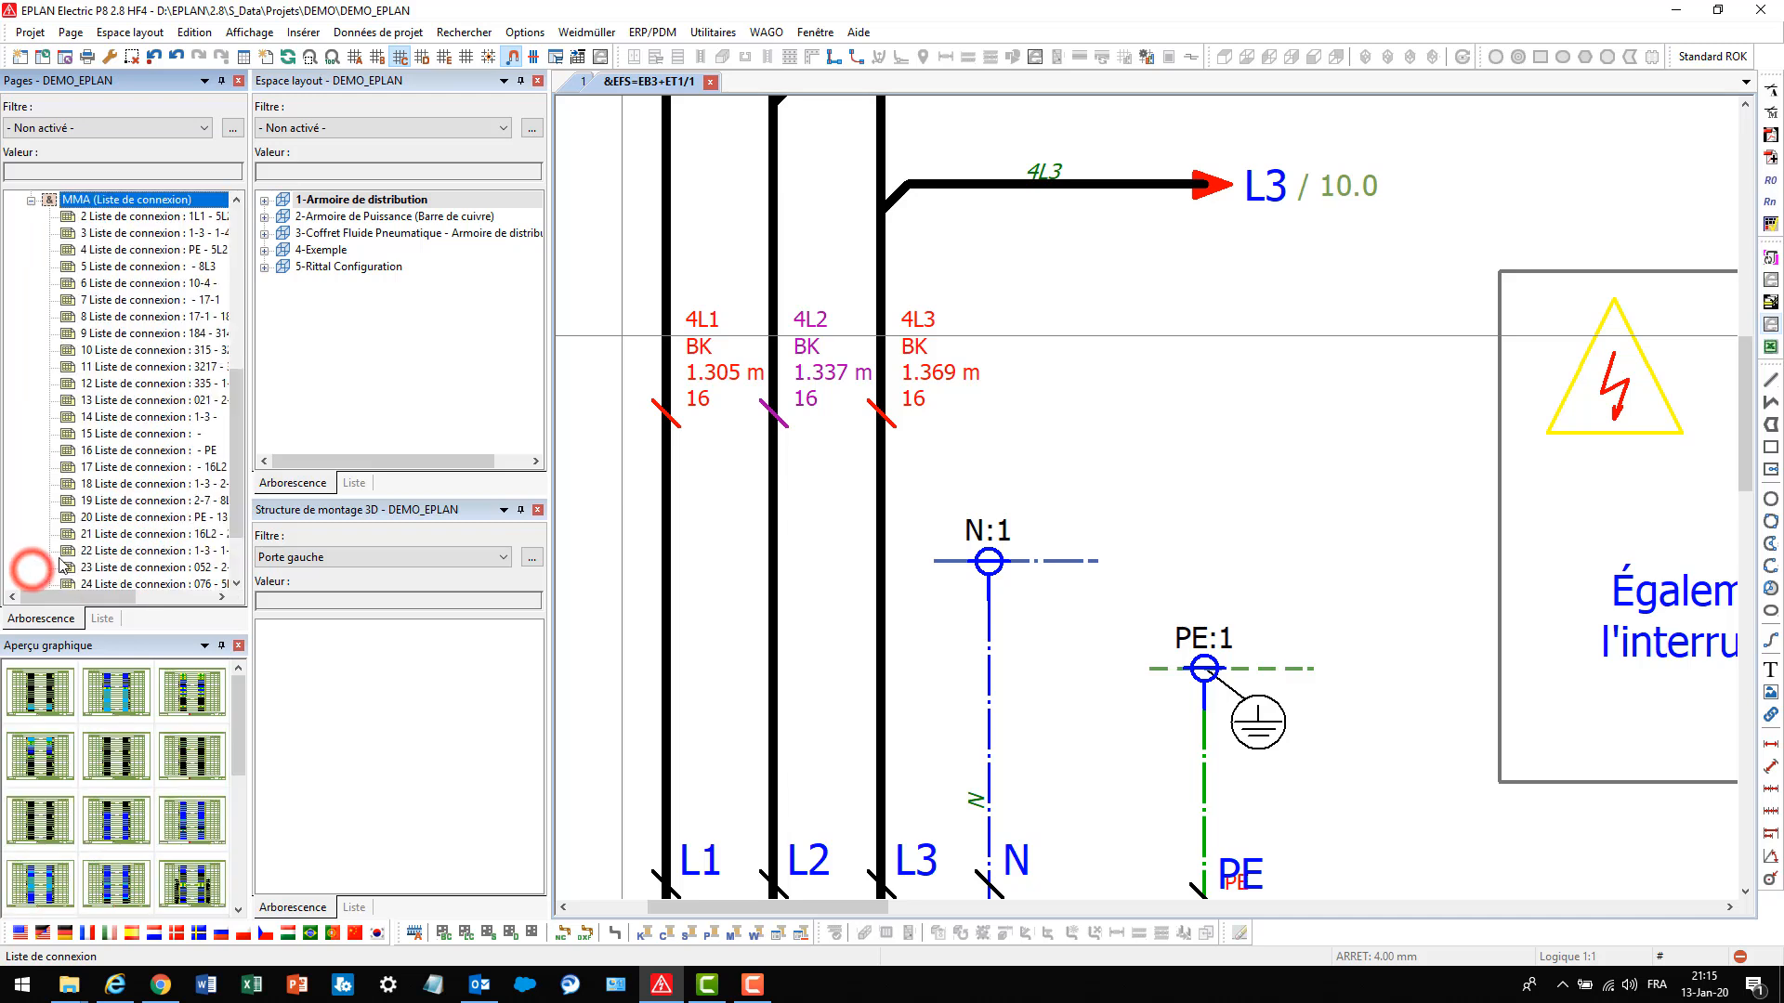
left_click(1770, 259)
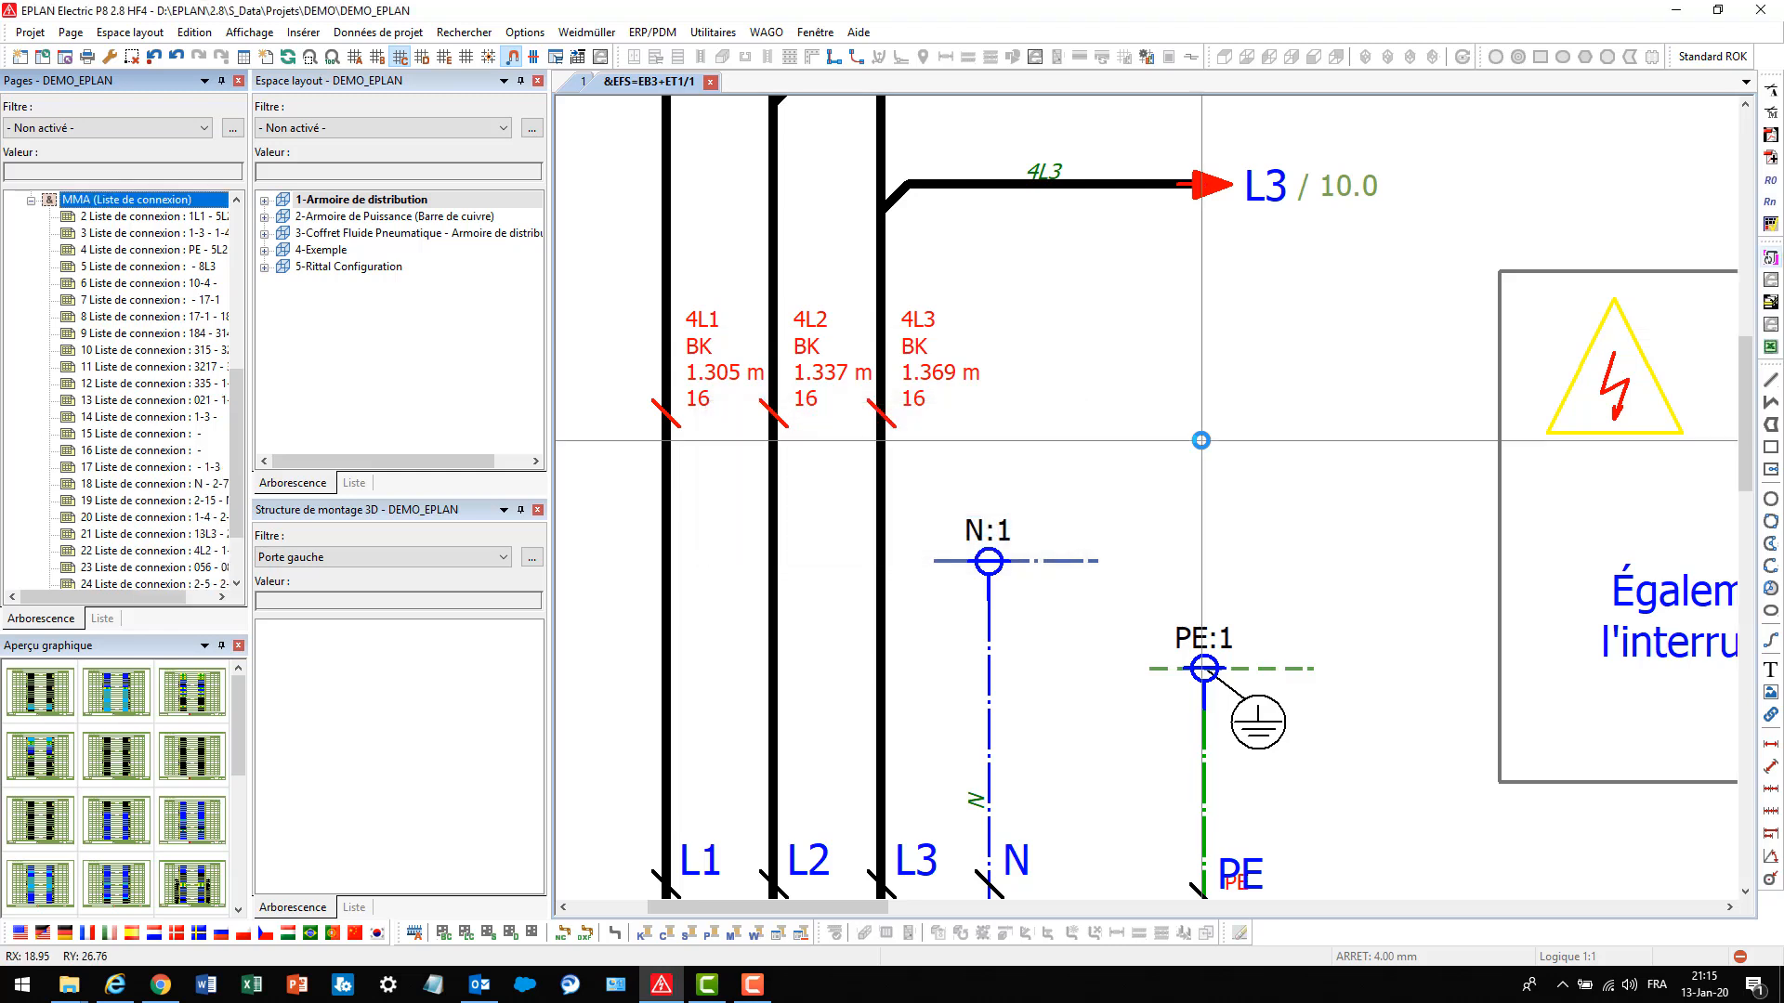
Open connection list page 19 and examine each wire's source, number, colour, length and cross-section
left_click(140, 500)
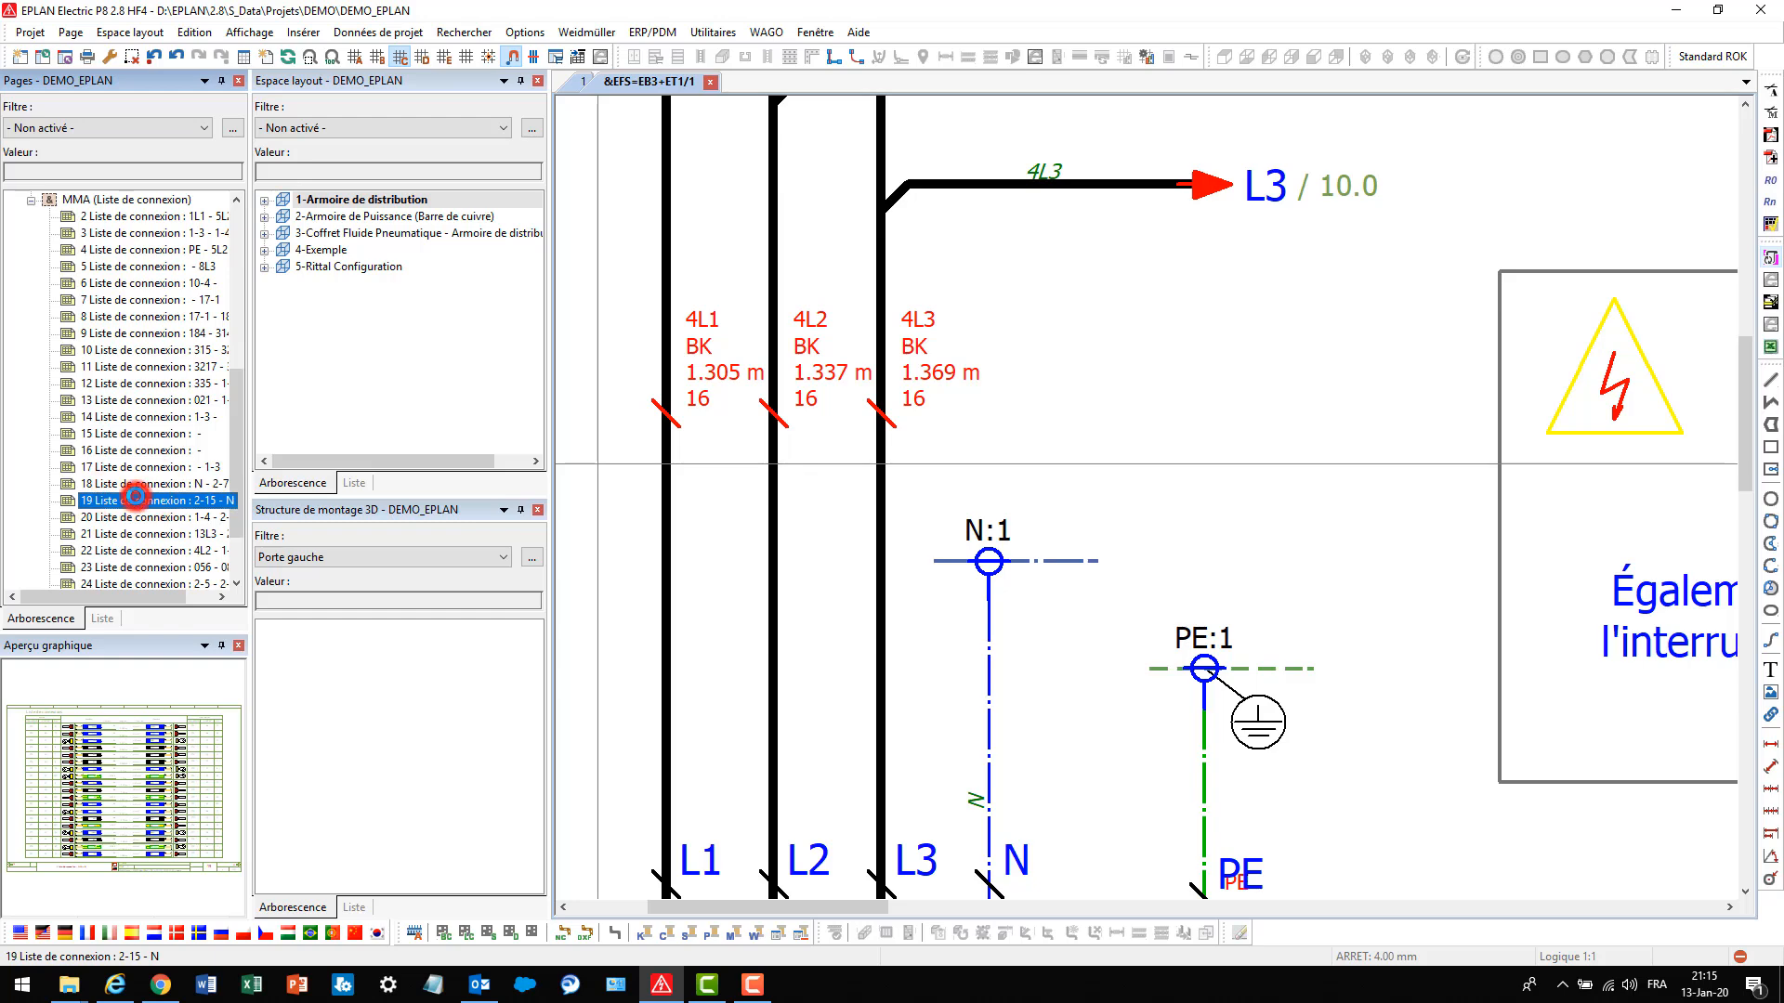
double_click(137, 497)
scroll(938, 530, "down", 3)
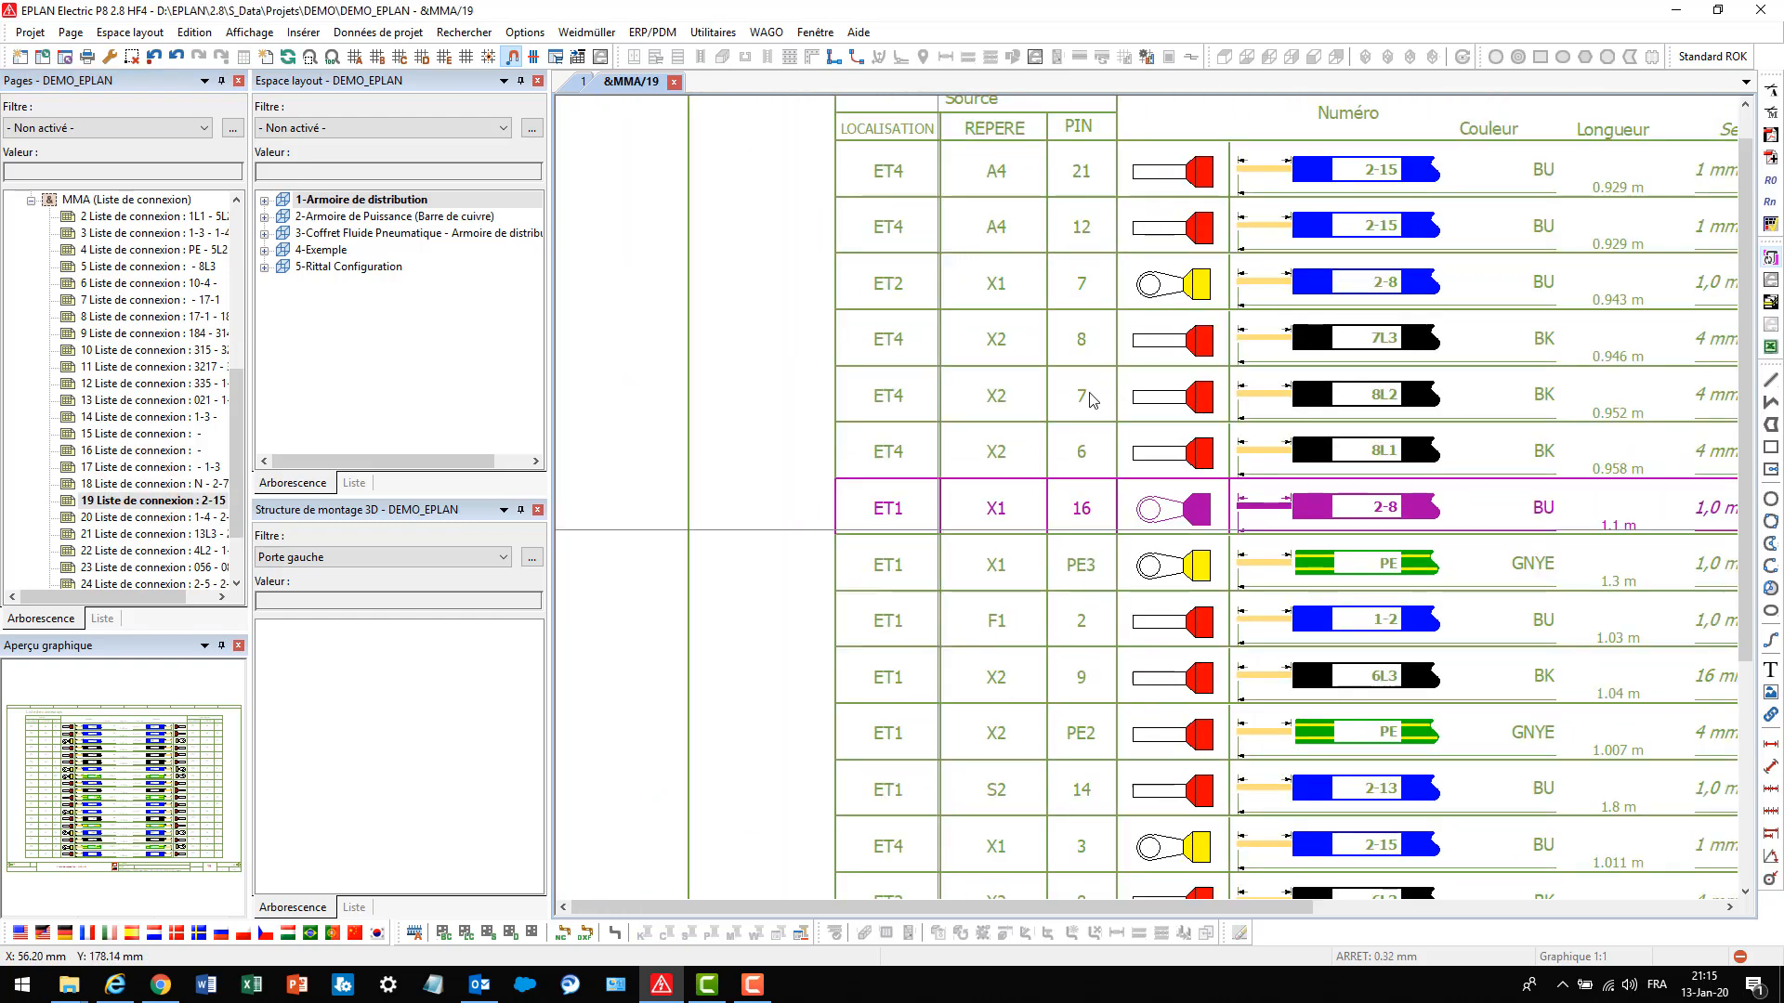
scroll(1091, 399, "down", 1)
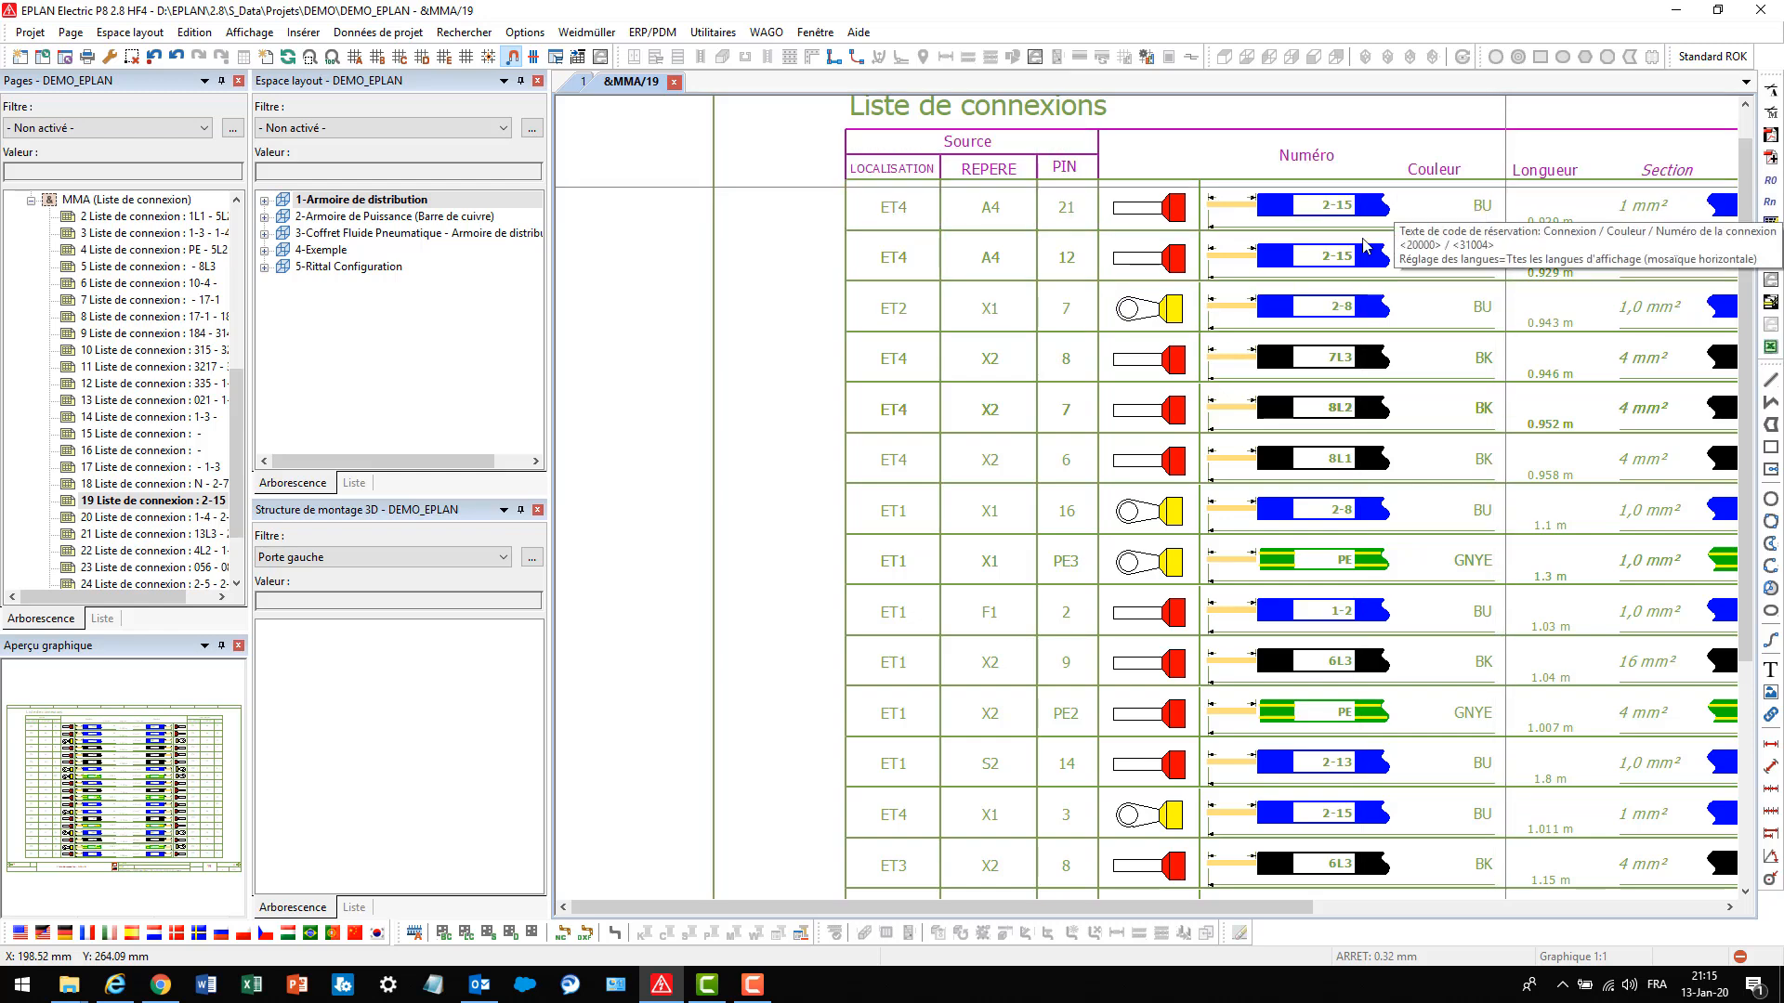
scroll(1486, 265, "down", 2)
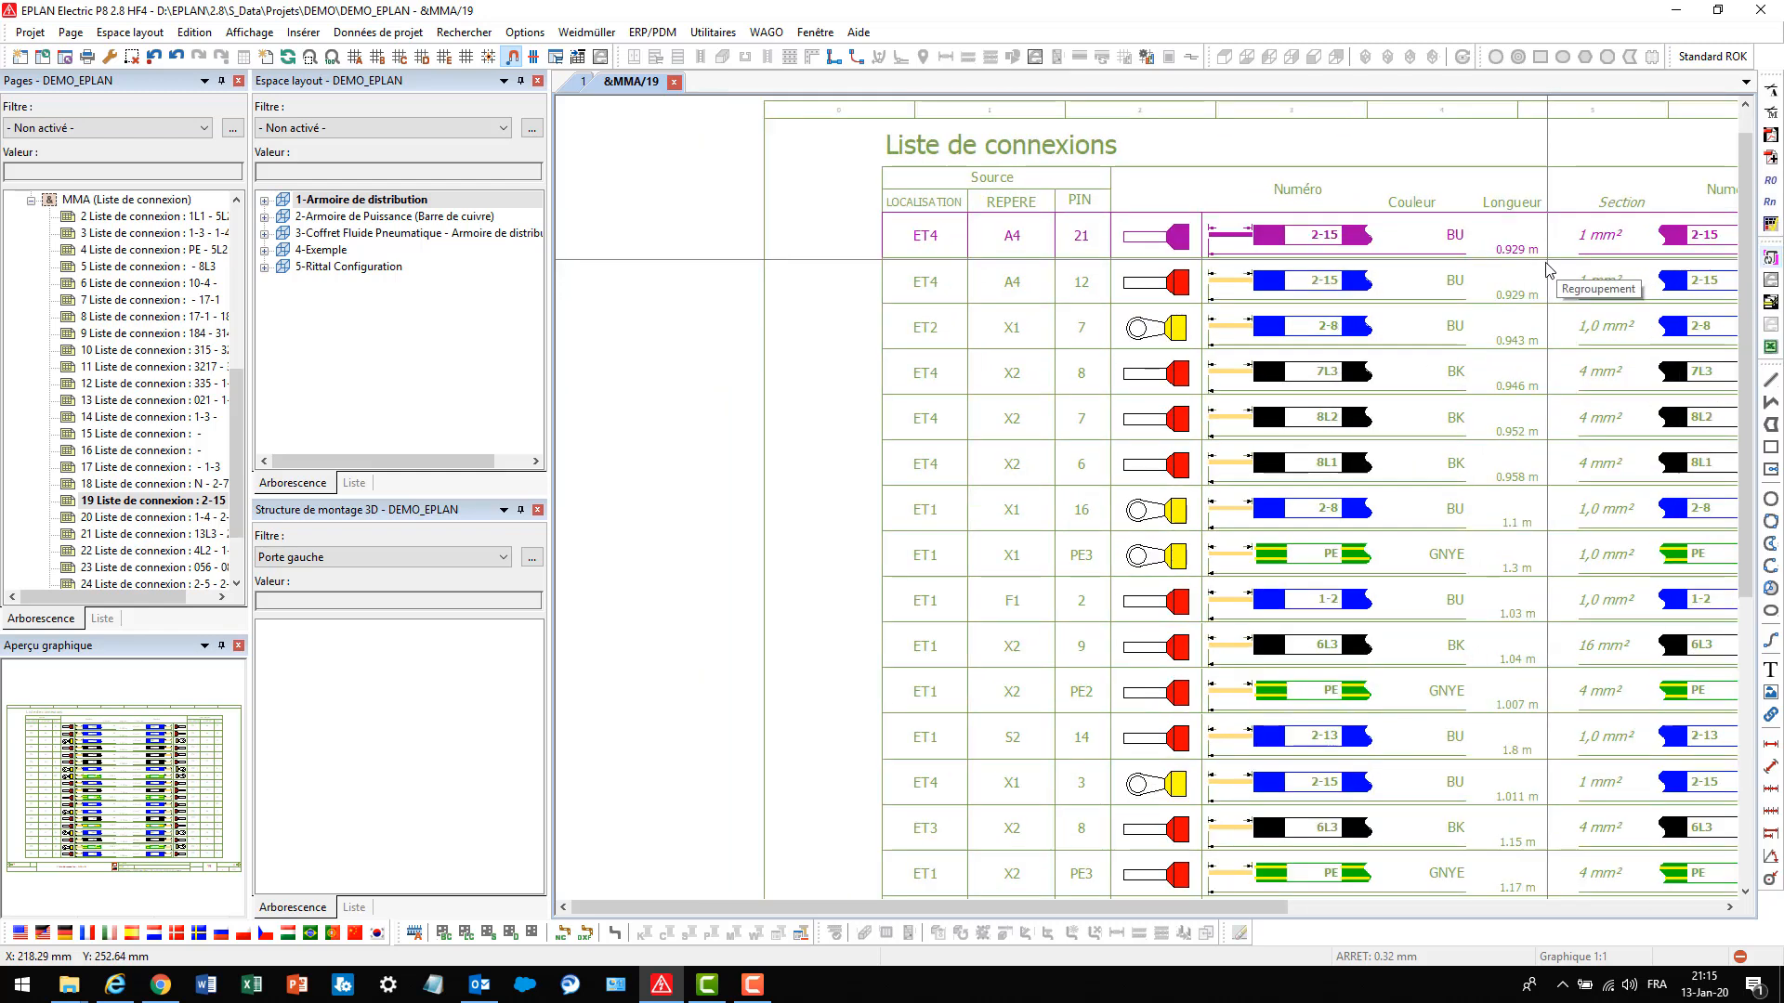
scroll(1547, 269, "up", 1)
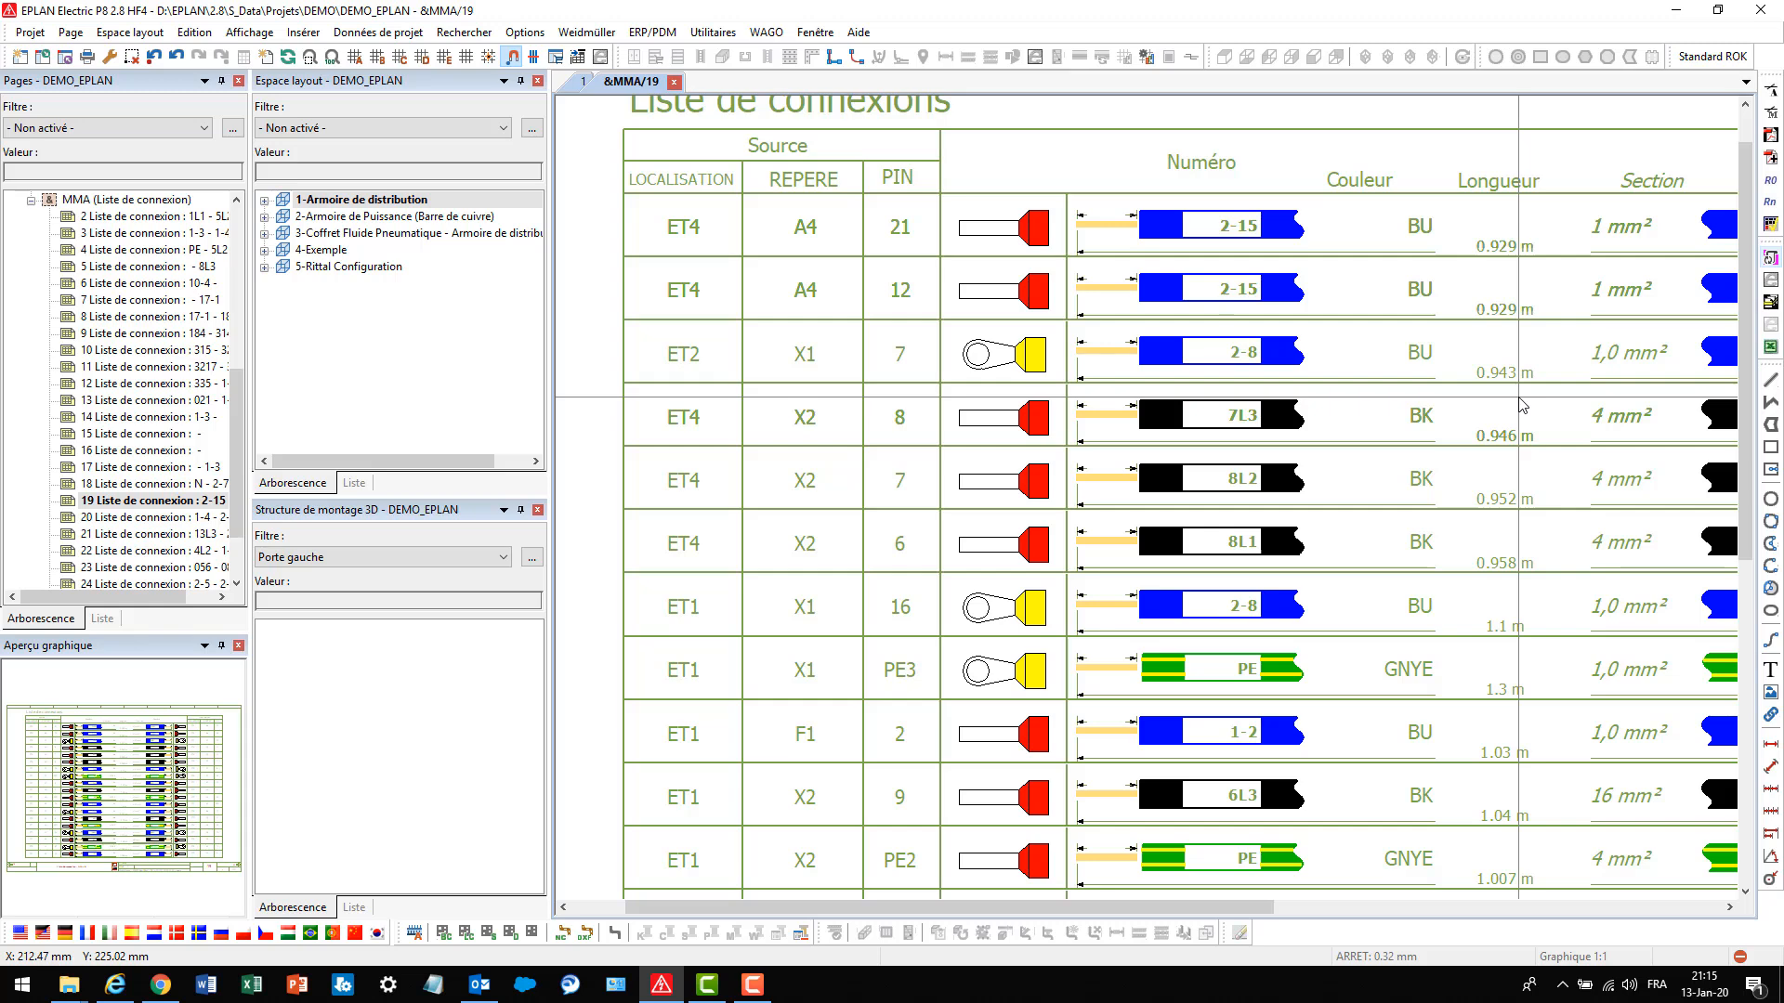
Export the Liste de Filerie_ROK wire list to Excel for the whole project, overwriting the existing Liste de Filerie.xls file
left_click(32, 201)
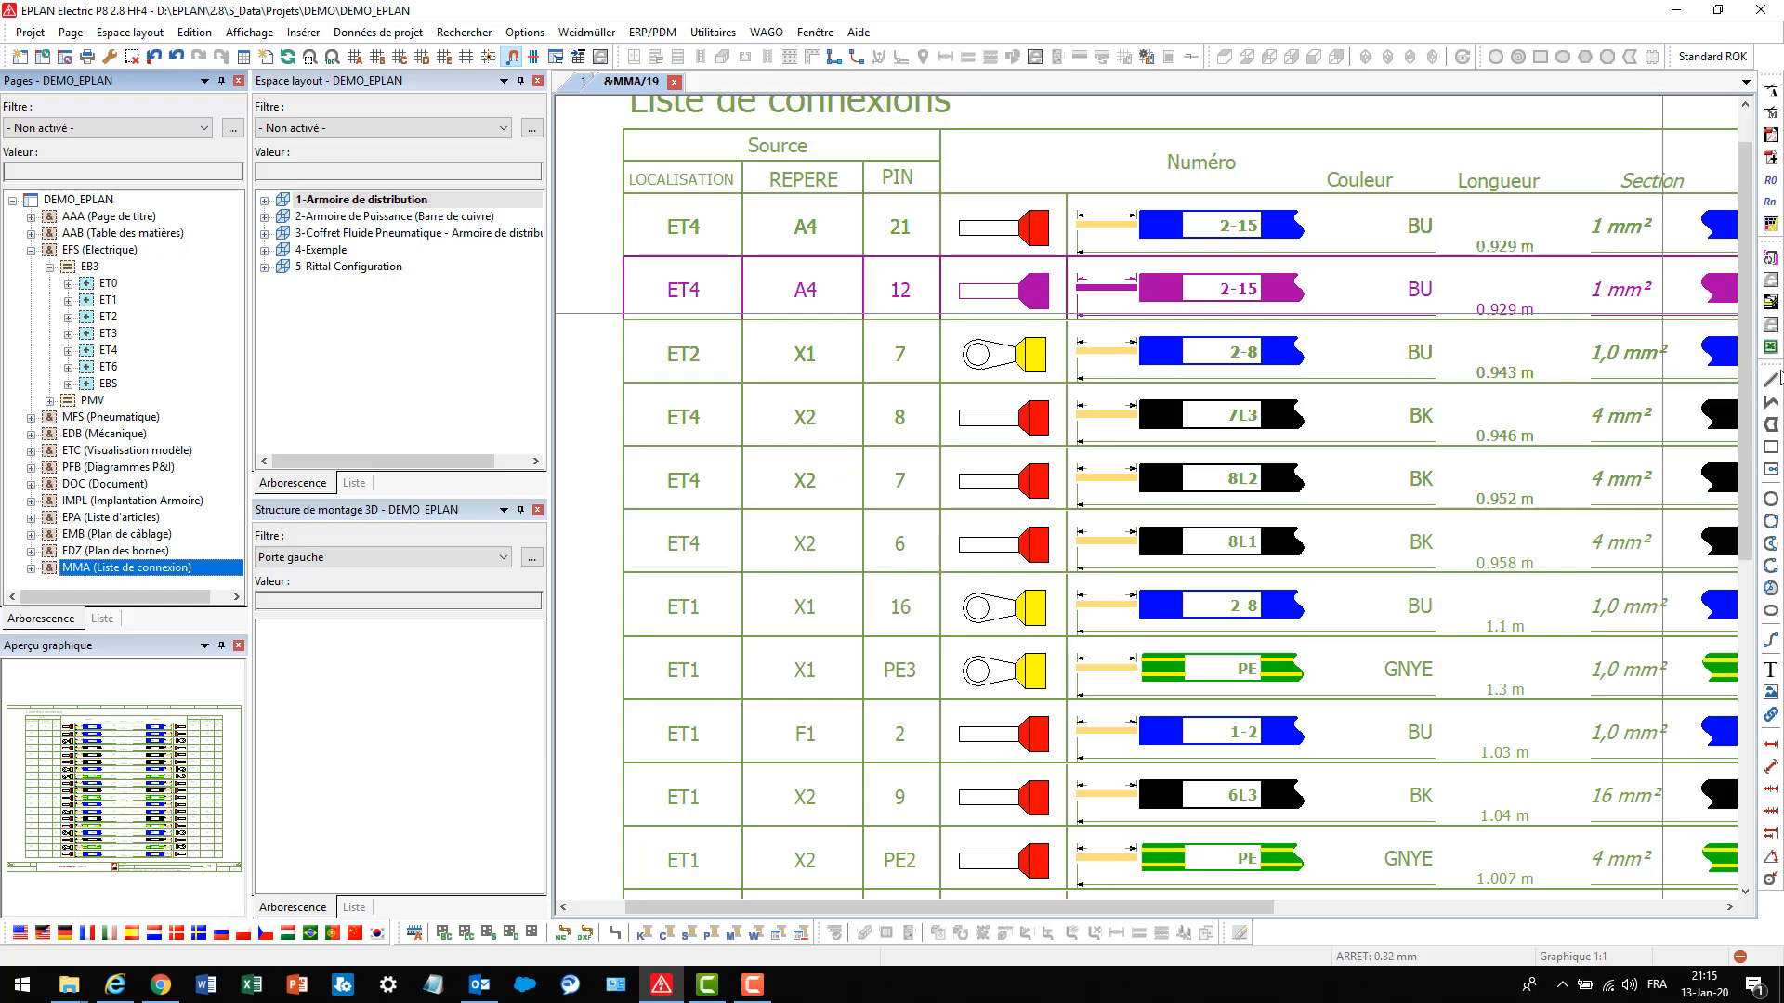
left_click(1772, 349)
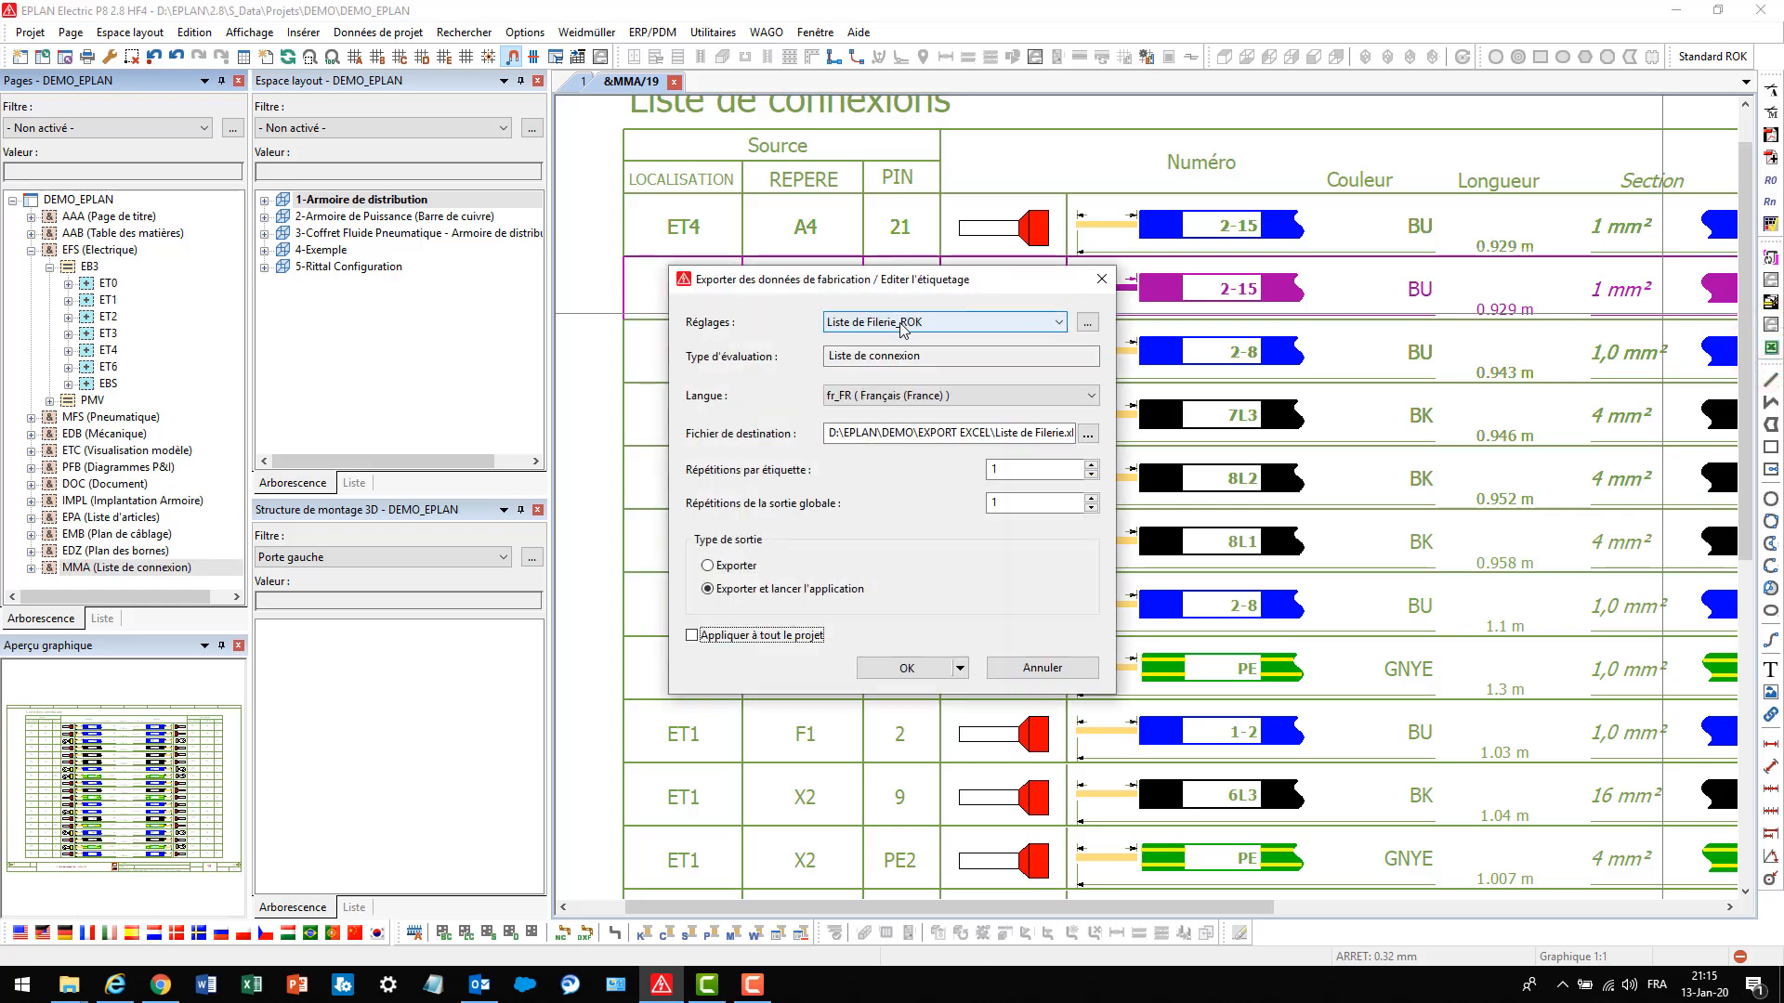
left_click(752, 640)
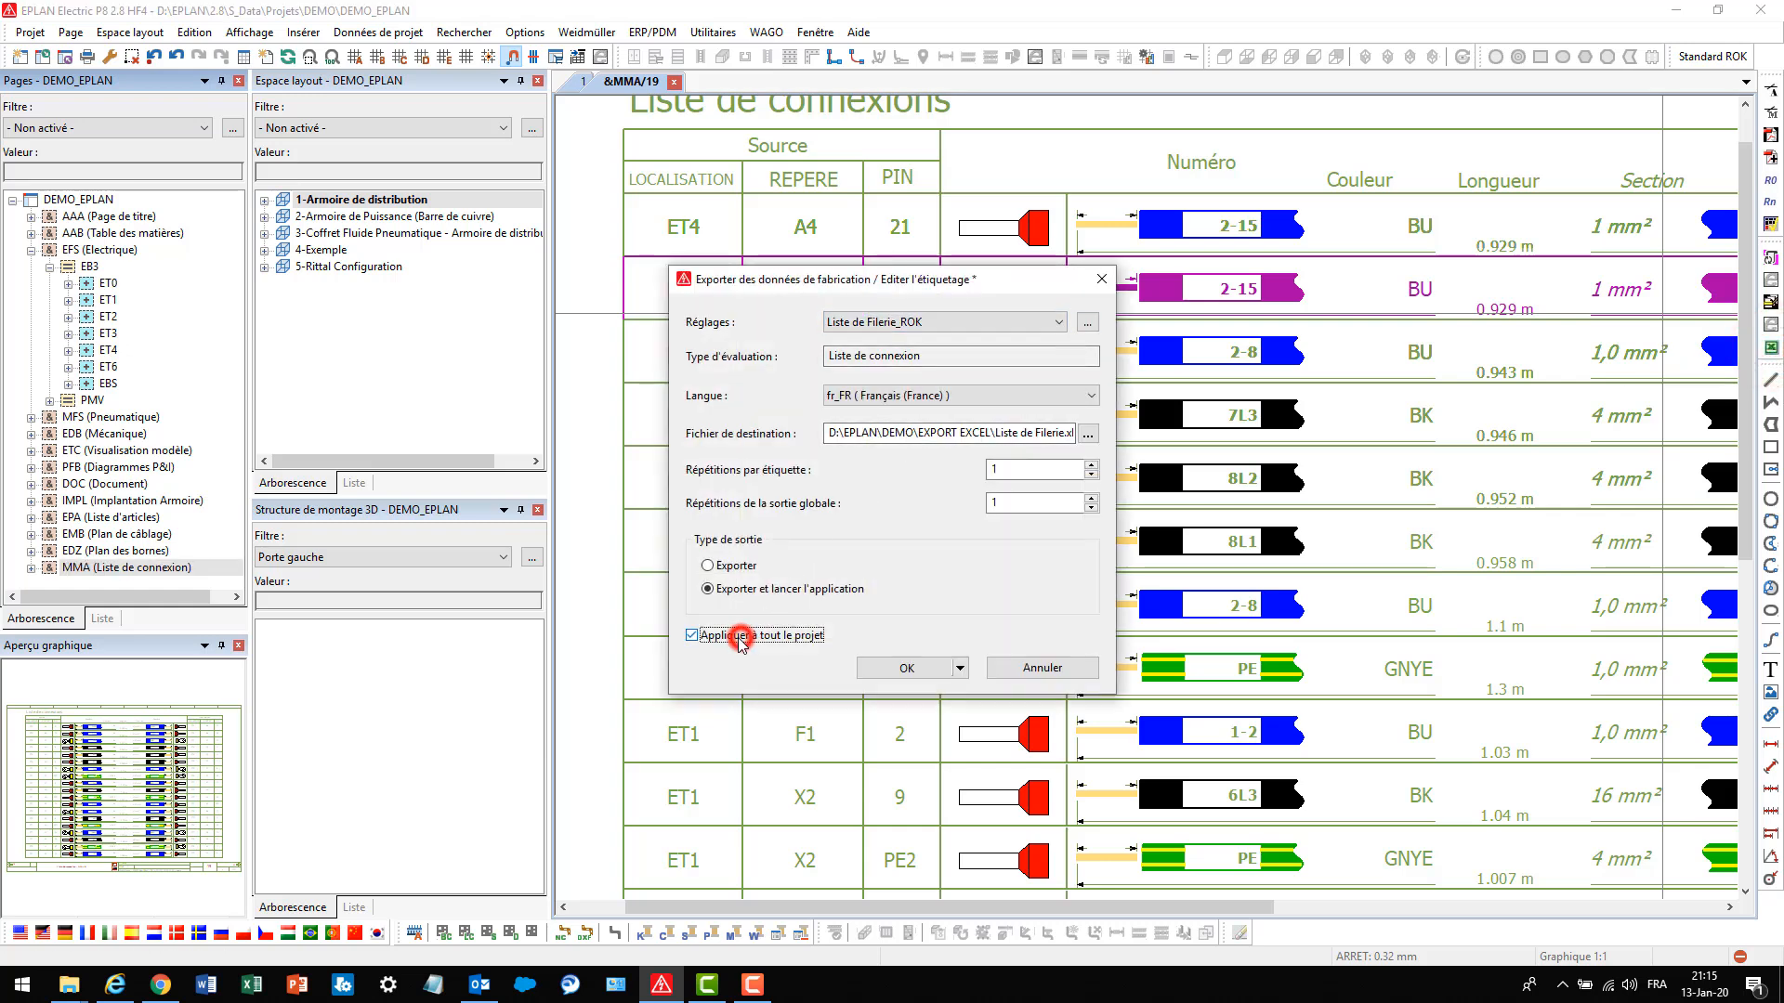
left_click(897, 668)
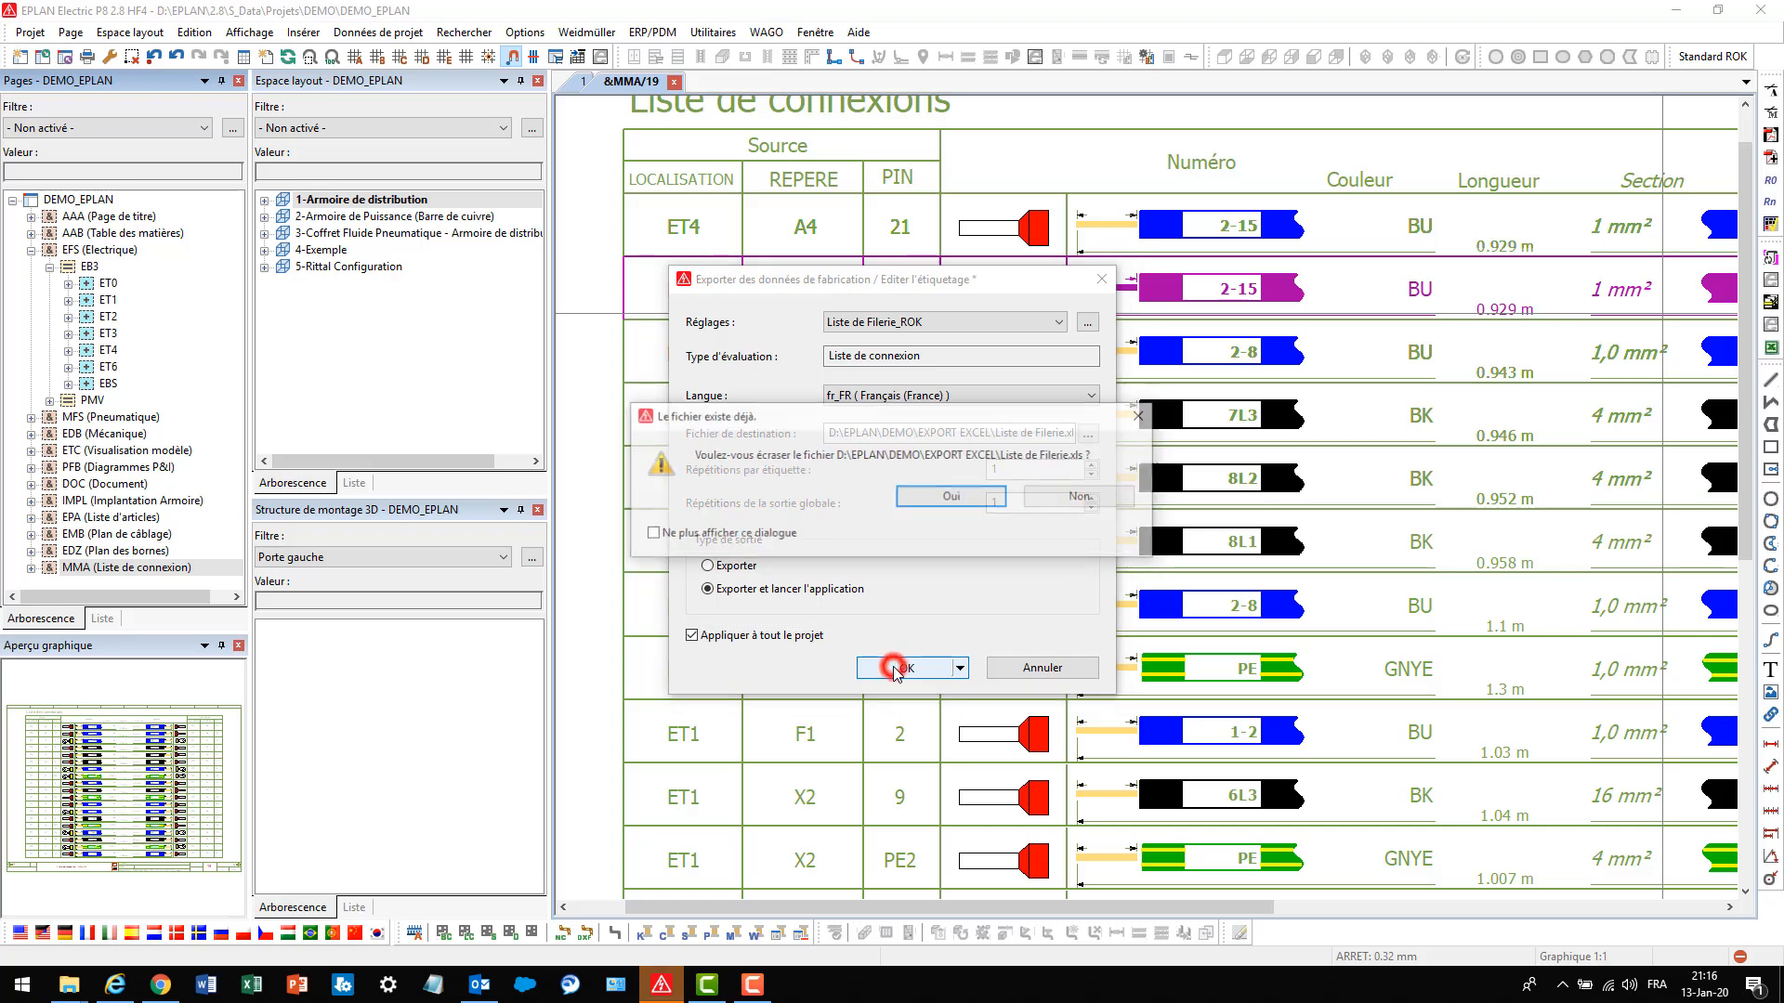
left_click(913, 499)
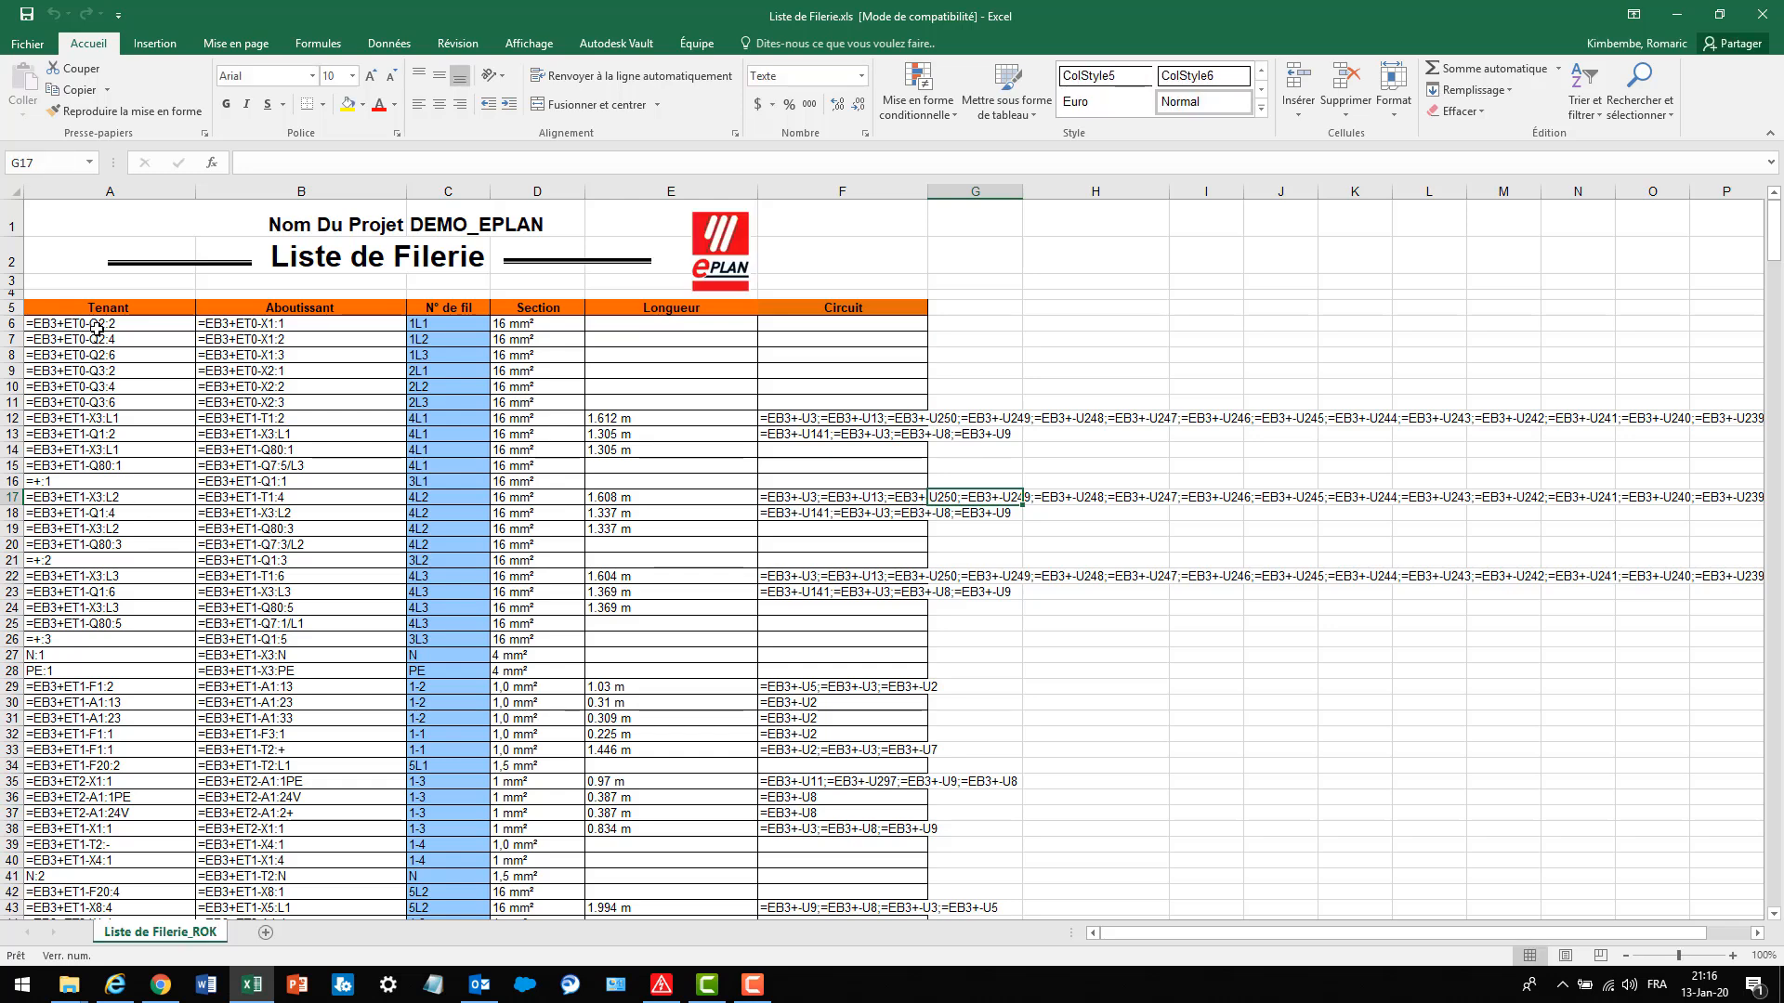
Inspect the length and Circuit routing entries of wires 4L1, 4L2 and 4L3 in the exported Excel wire list, and close the workbook
left_click(602, 421)
left_click(813, 417)
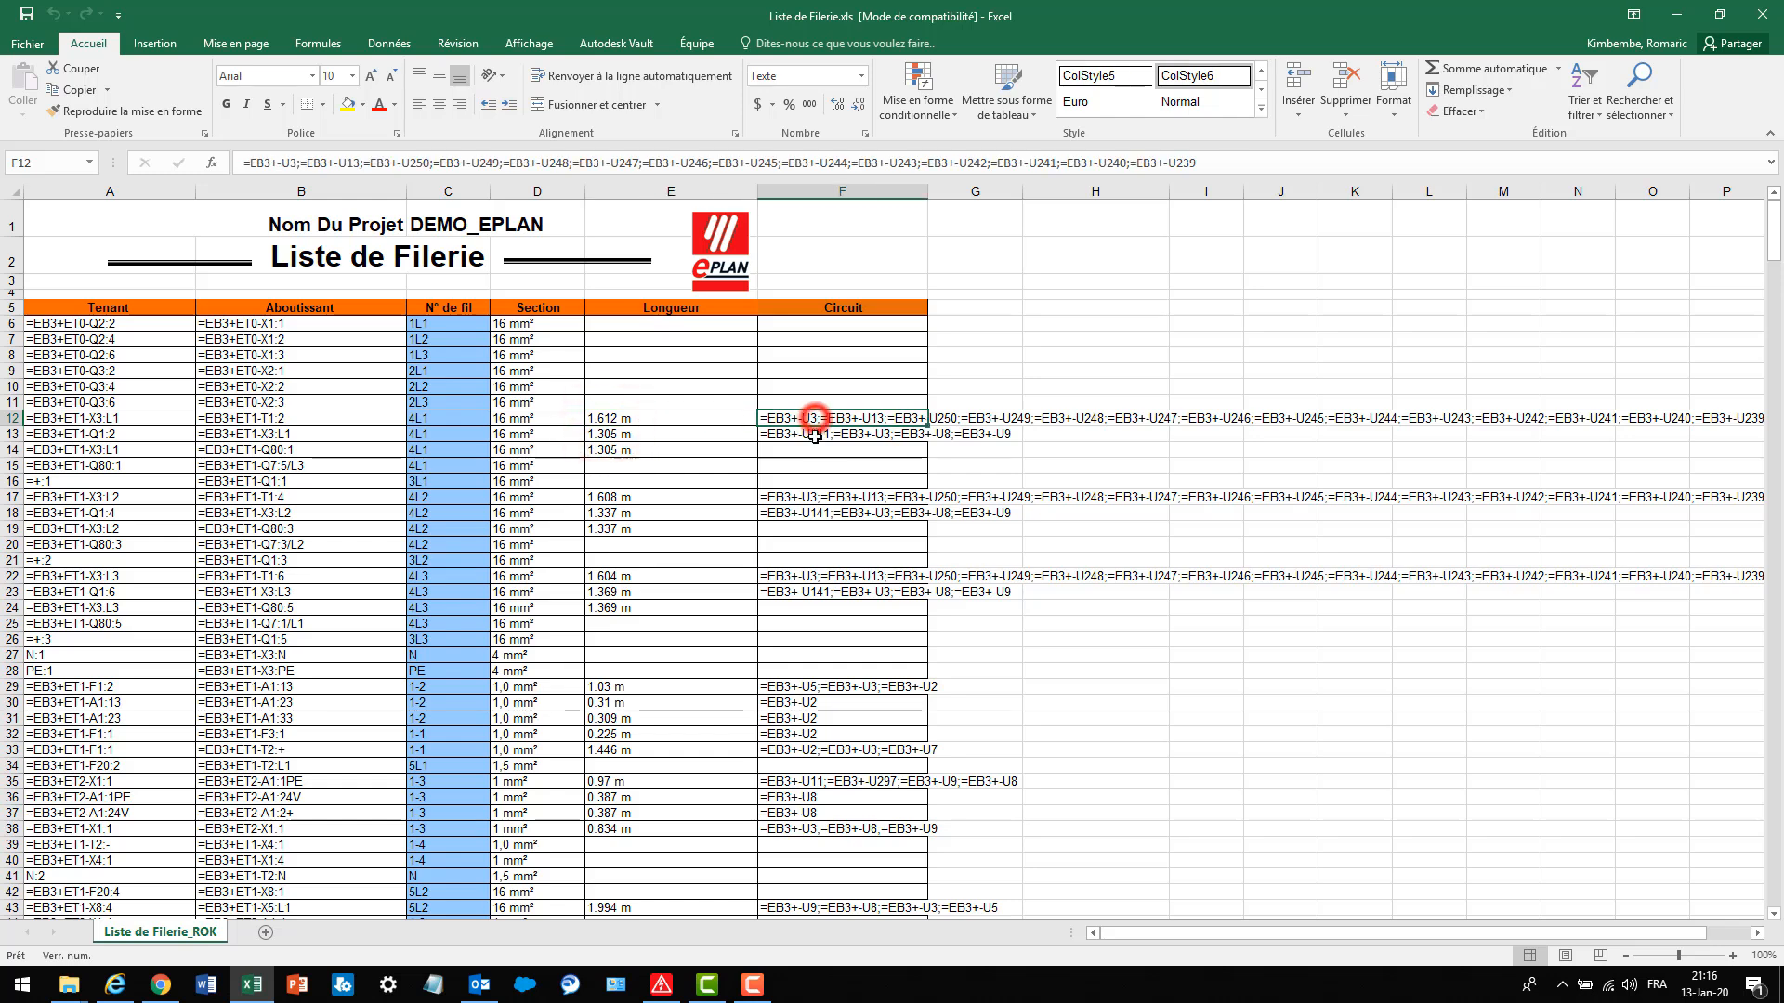
left_click(815, 447)
left_click(804, 500)
left_click(799, 513)
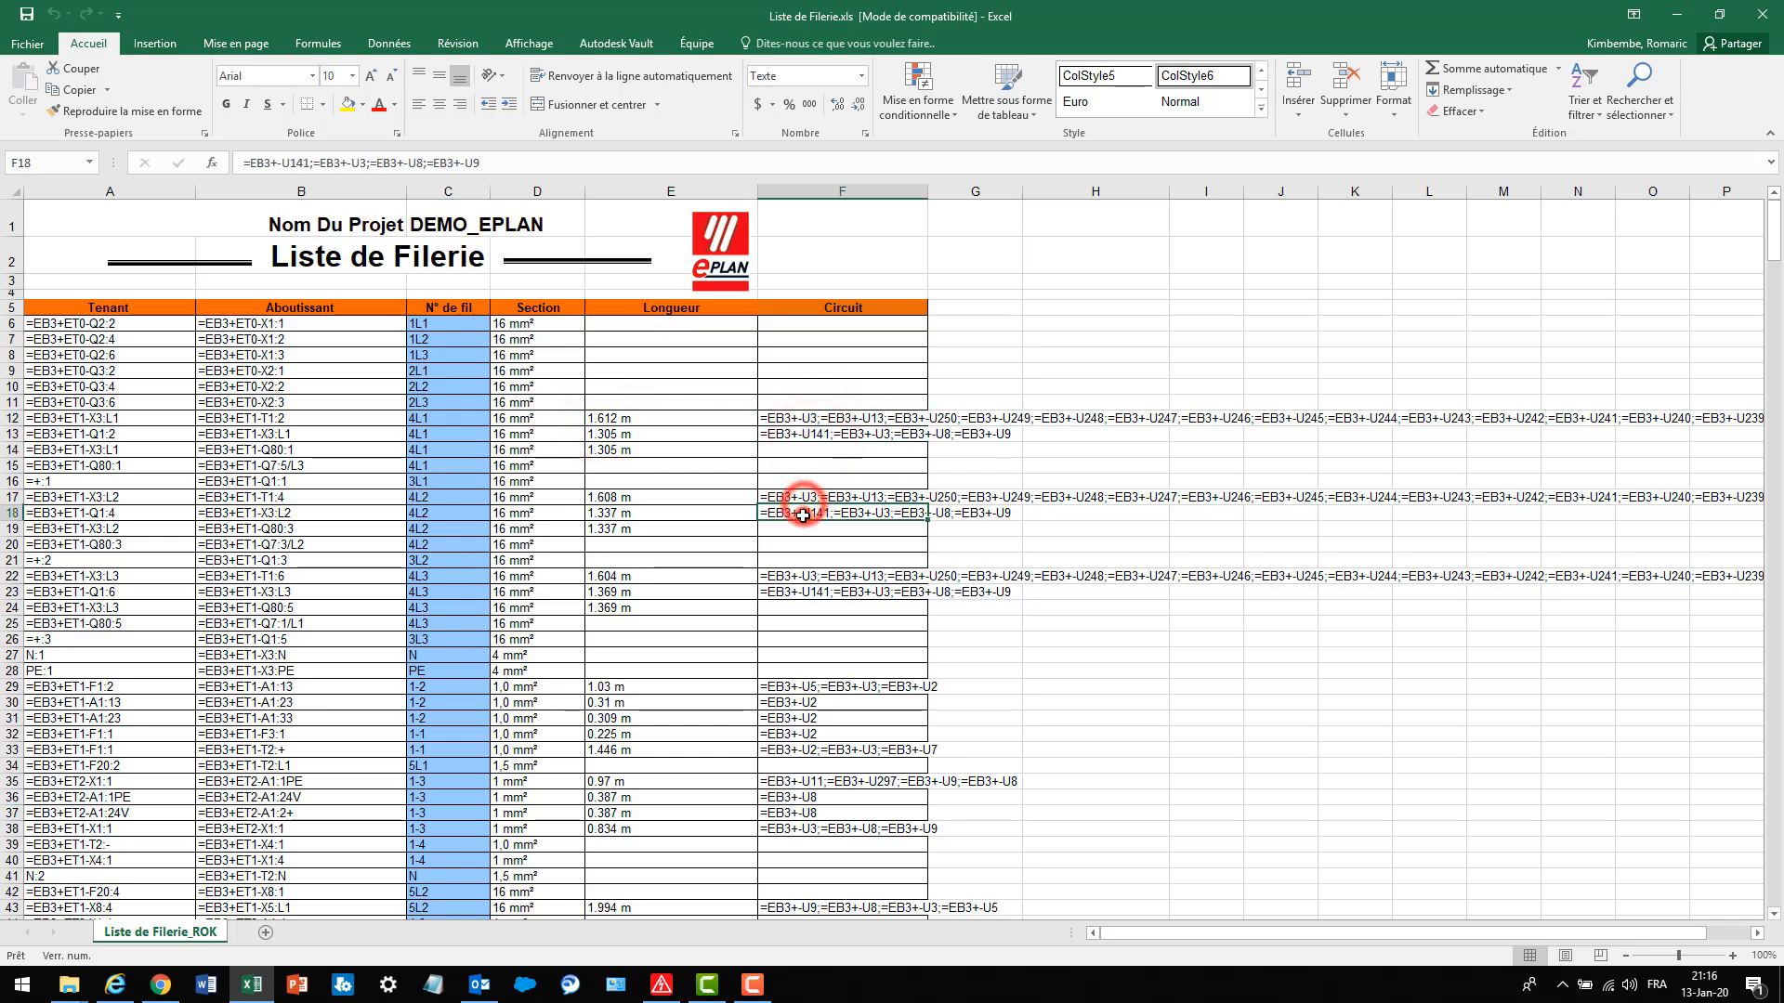
left_click(799, 576)
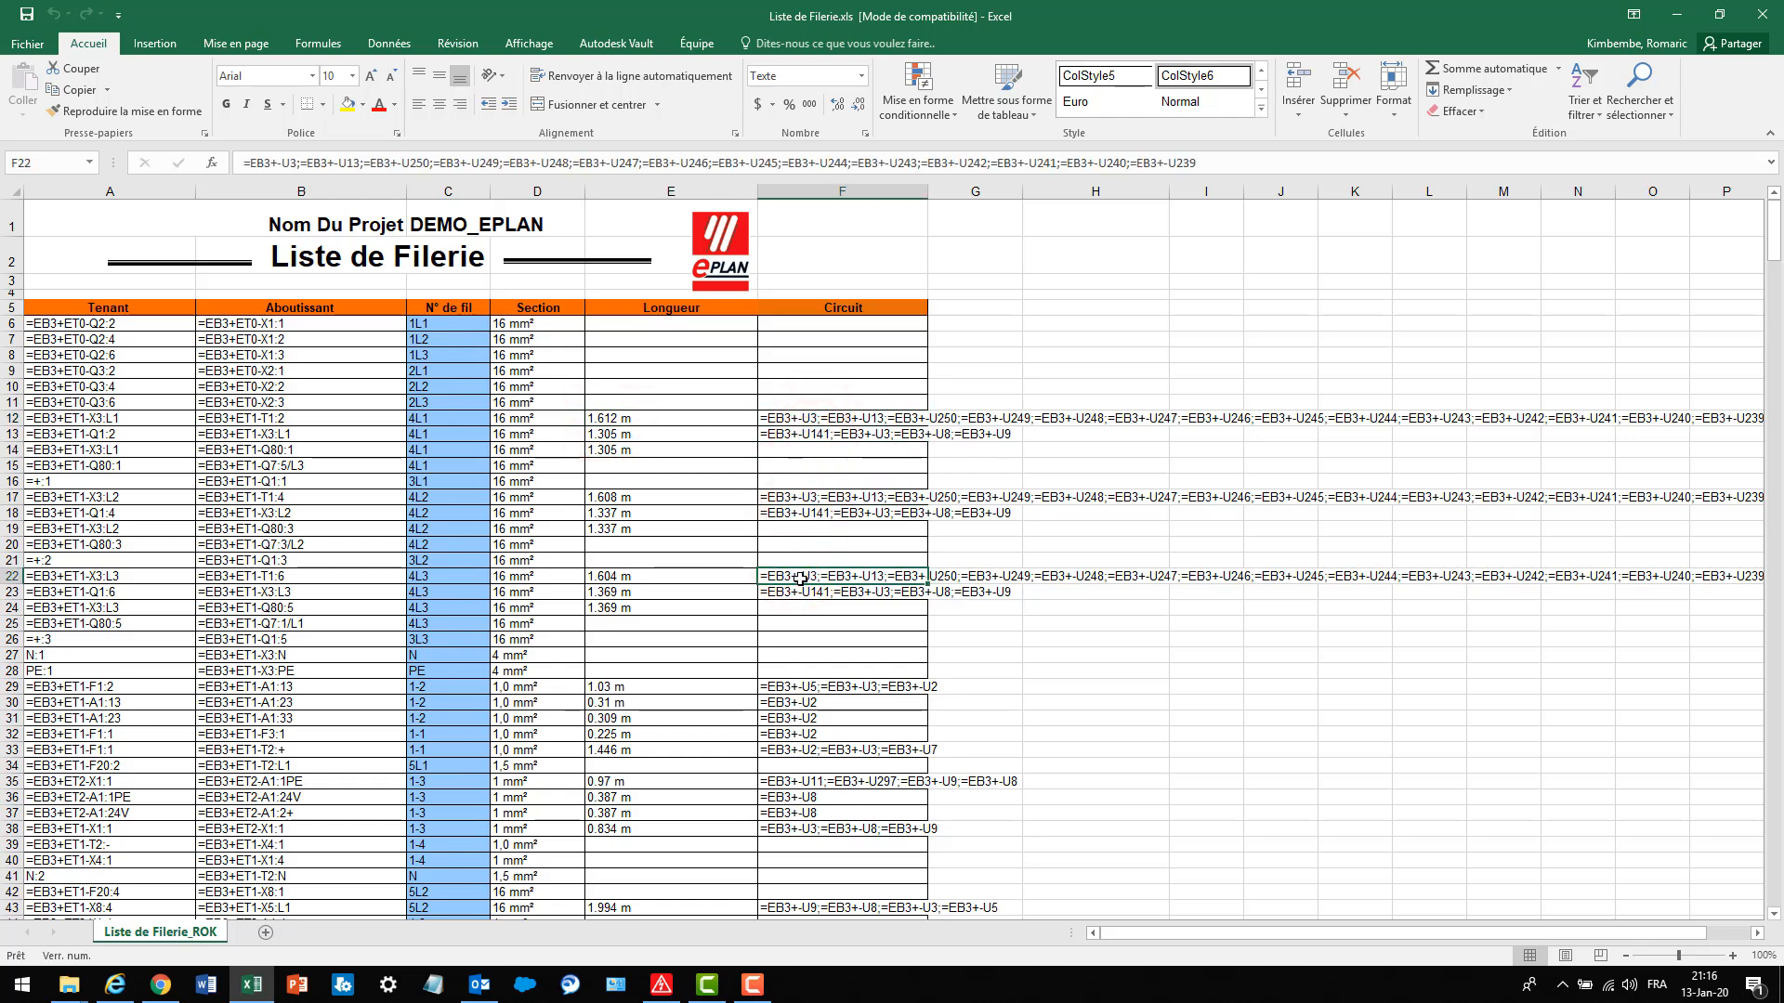
left_click(1764, 17)
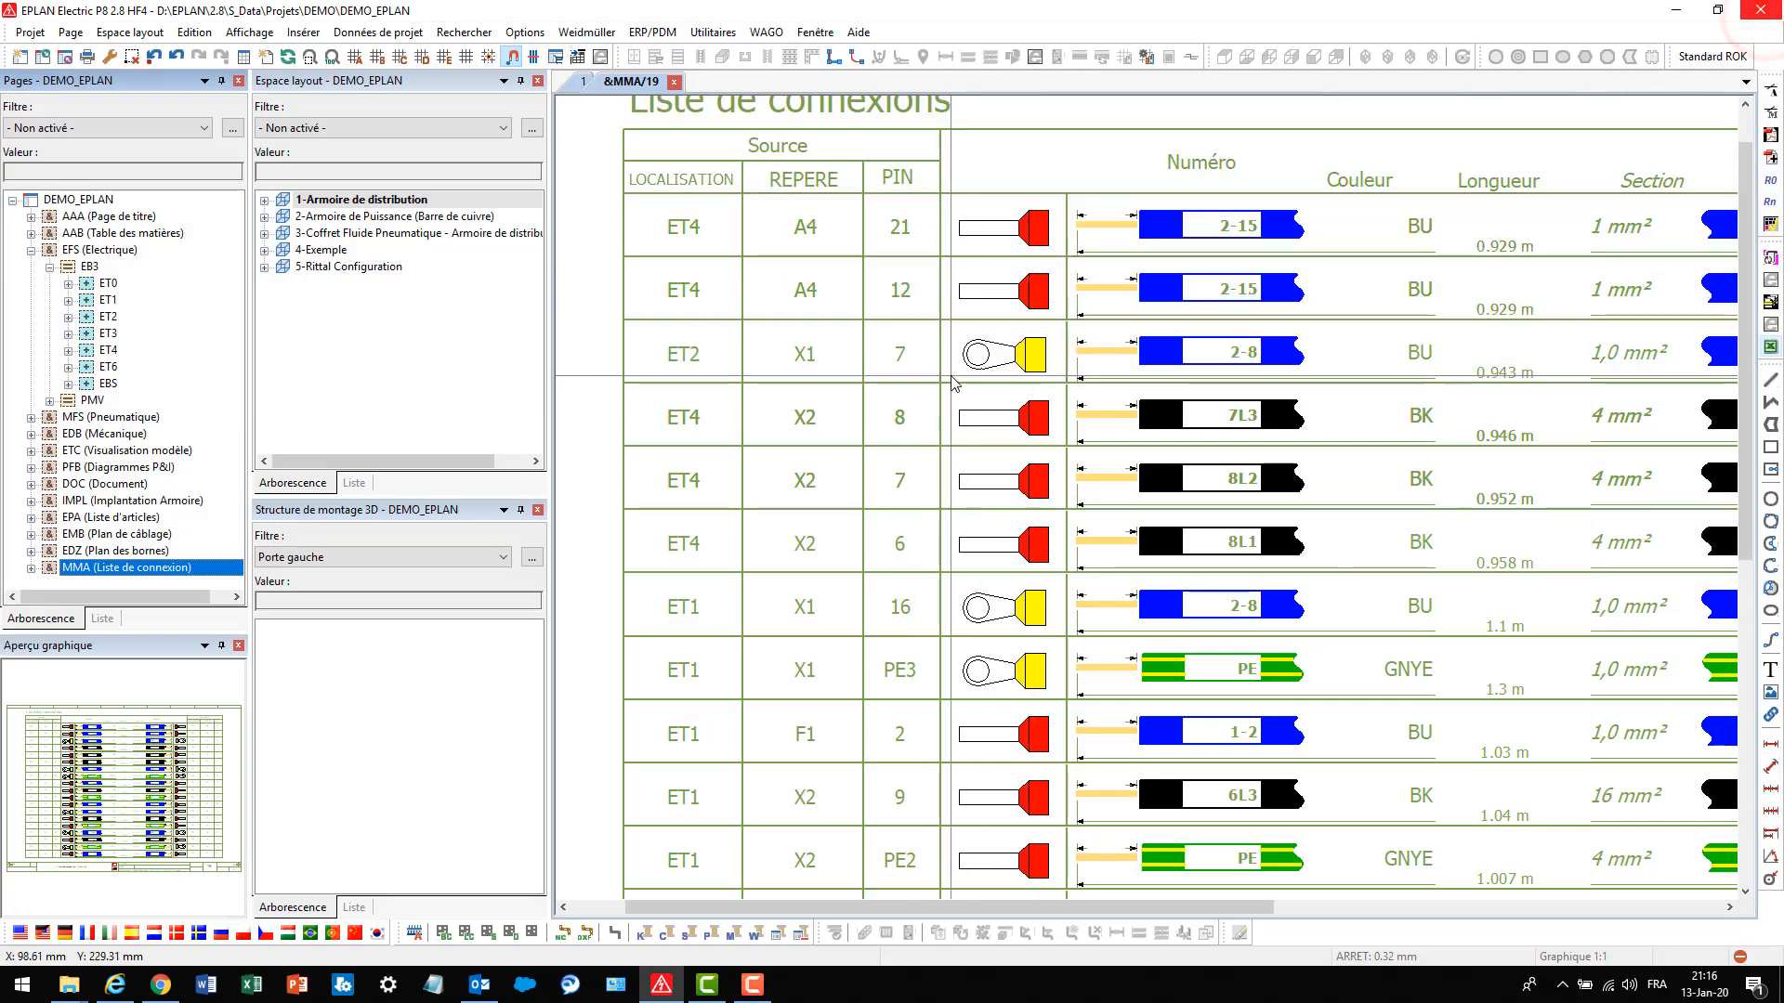
Collapse the EFS pages, expand ETC (Visualisation modèle) to EB3, and view the cabinet drawings on page 1 Face Avant
scroll(807, 404, "down", 2)
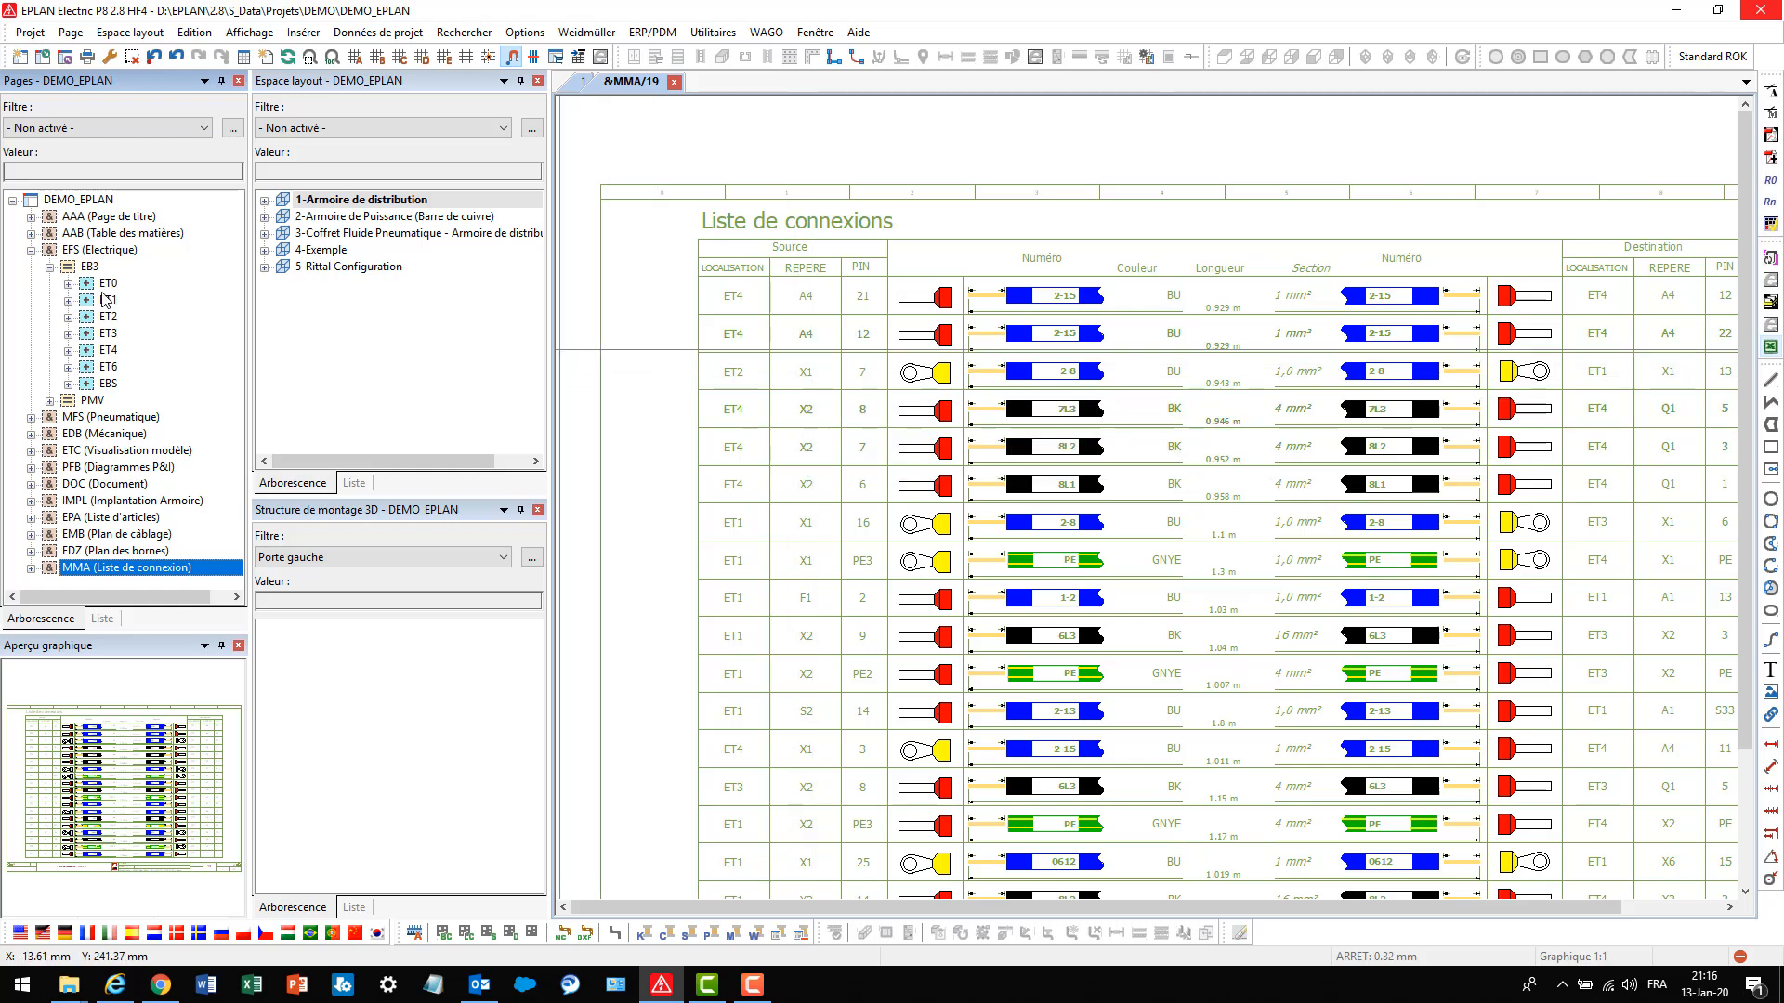
left_click(31, 251)
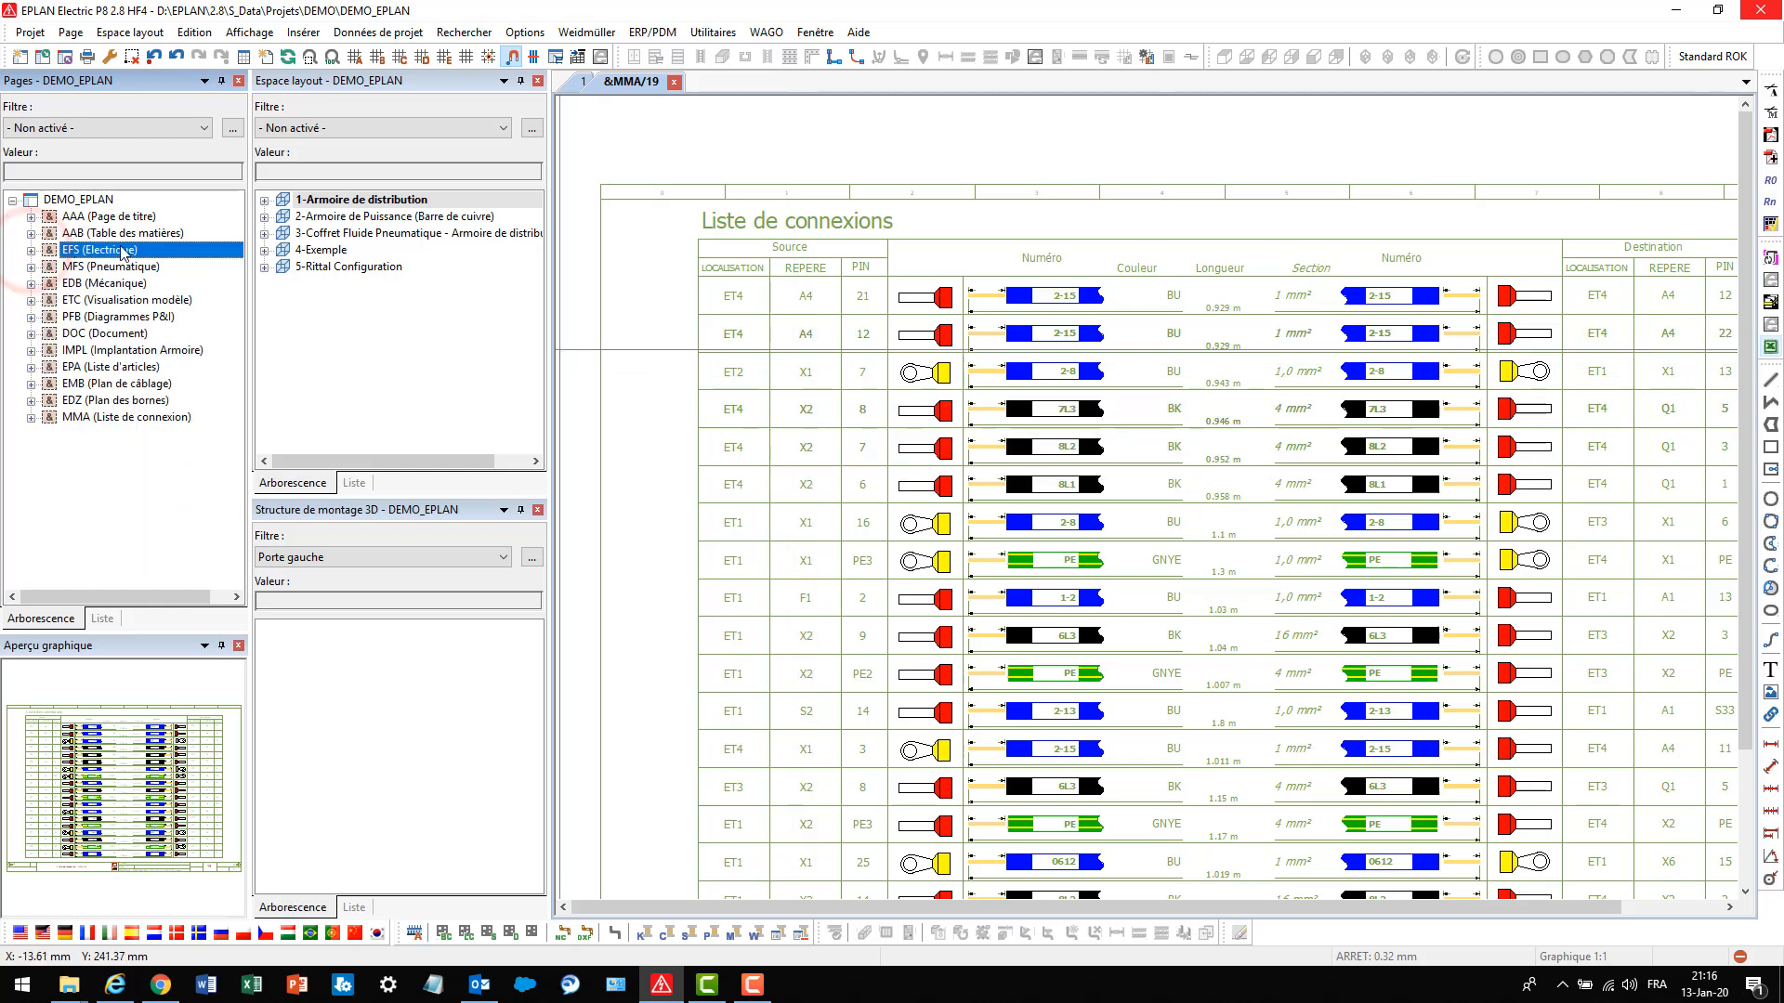
double_click(115, 300)
double_click(89, 318)
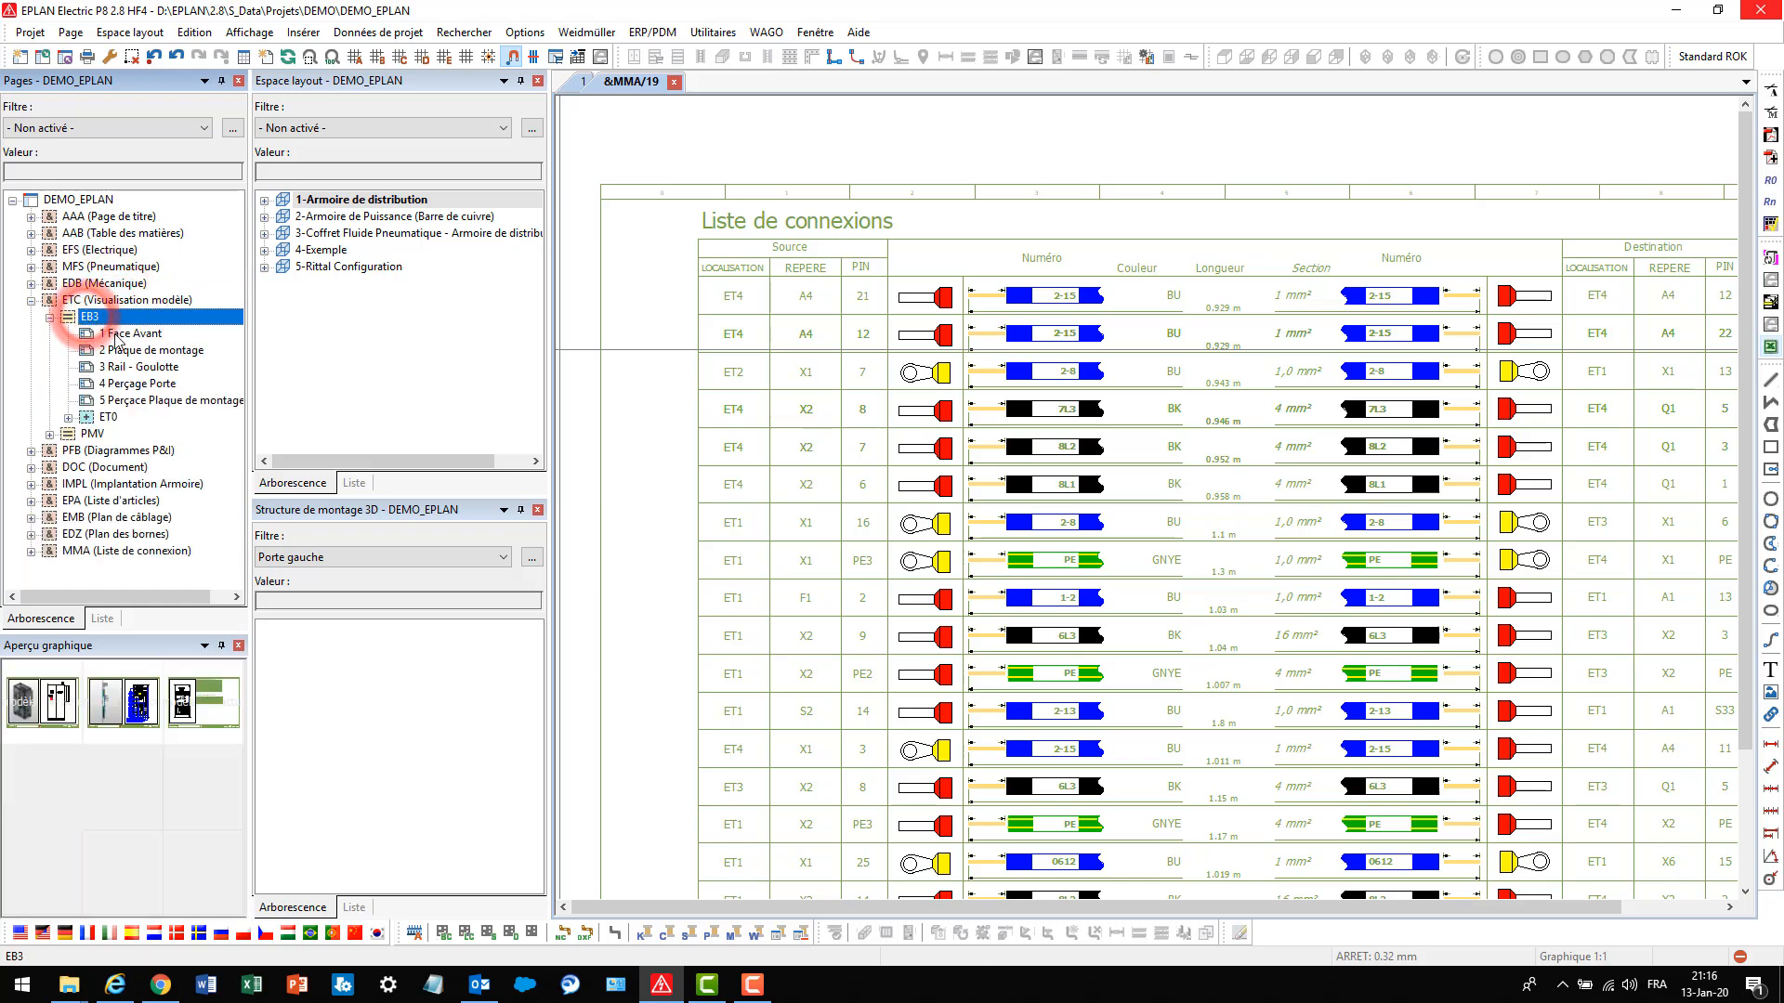
left_click(116, 333)
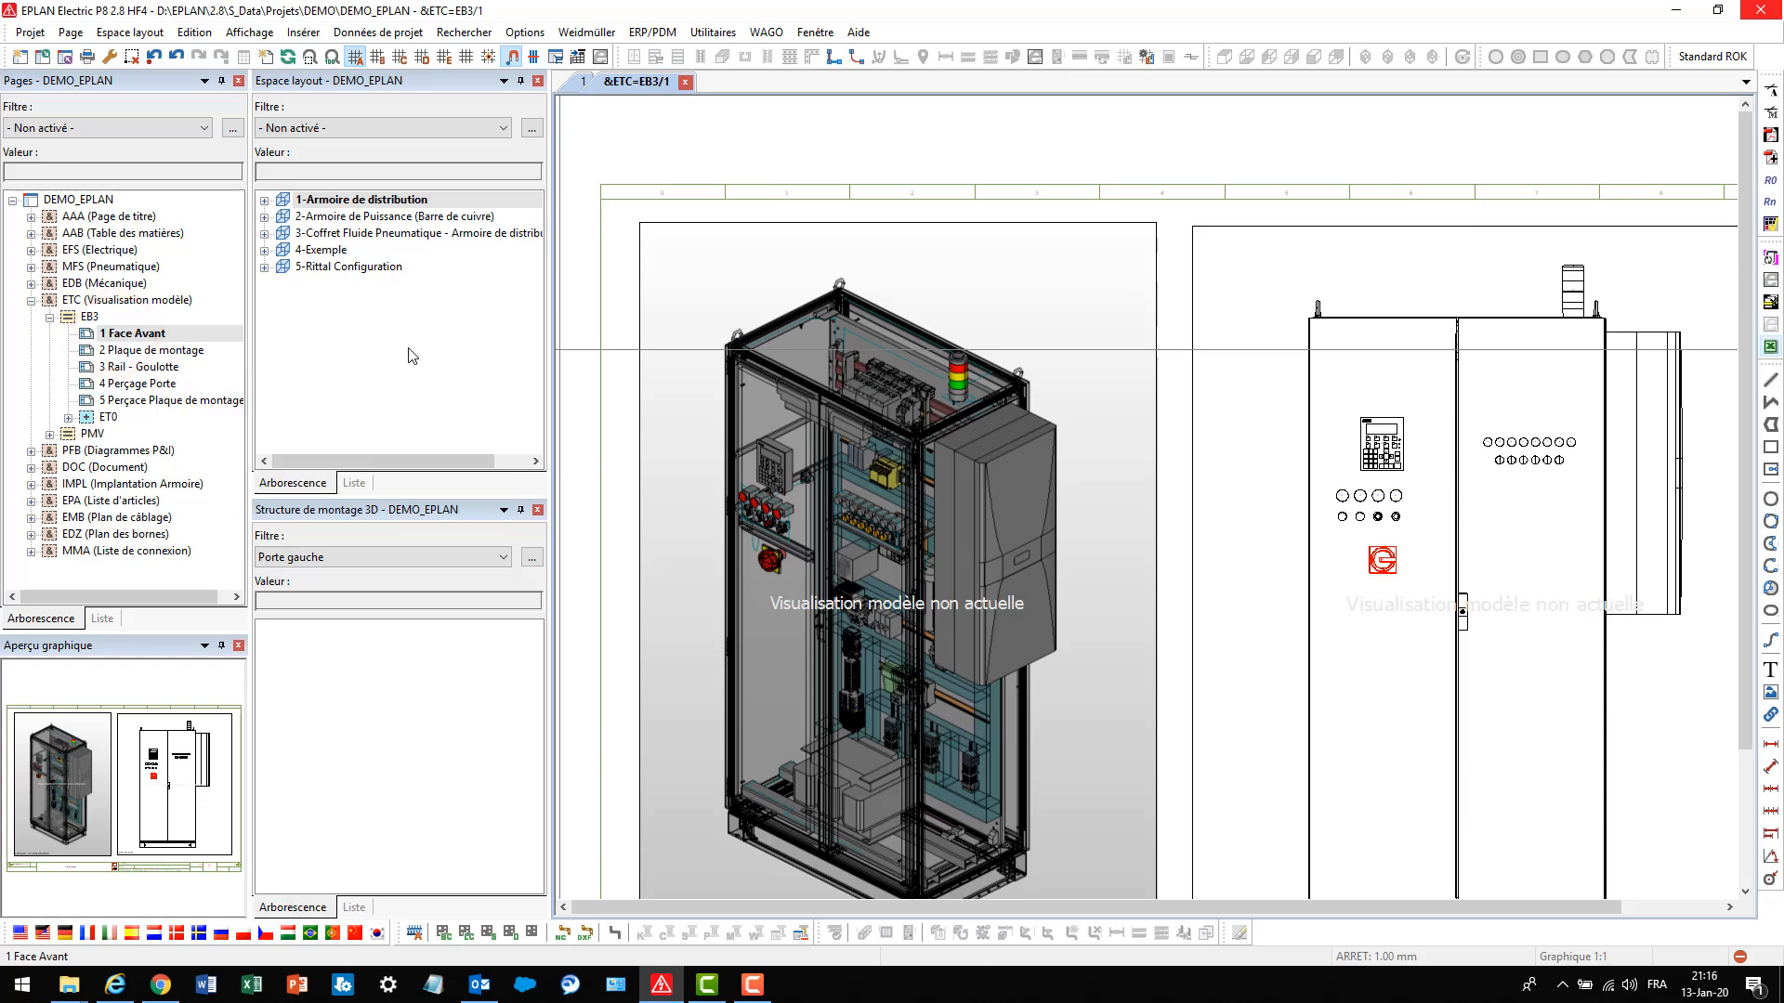
scroll(937, 253, "down", 1)
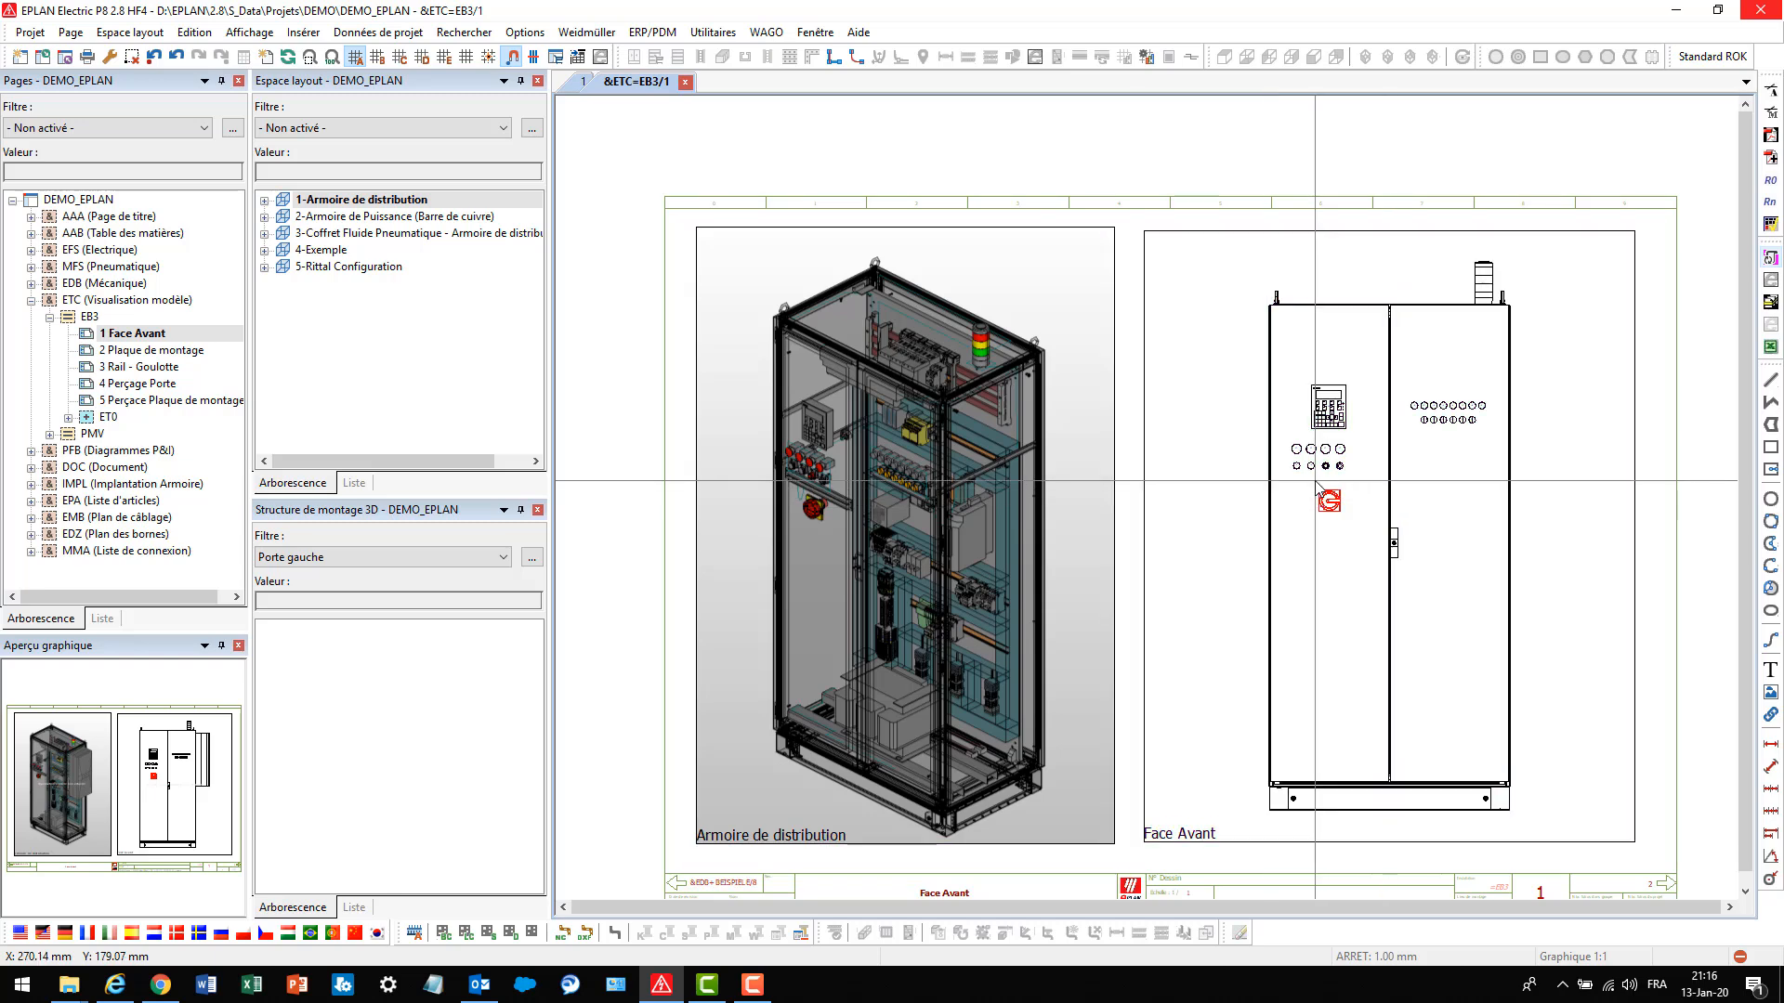
Update all the model view pages under EB3 and open page 2 Plaque de montage to view the dimensioned mounting plate
left_click(91, 316)
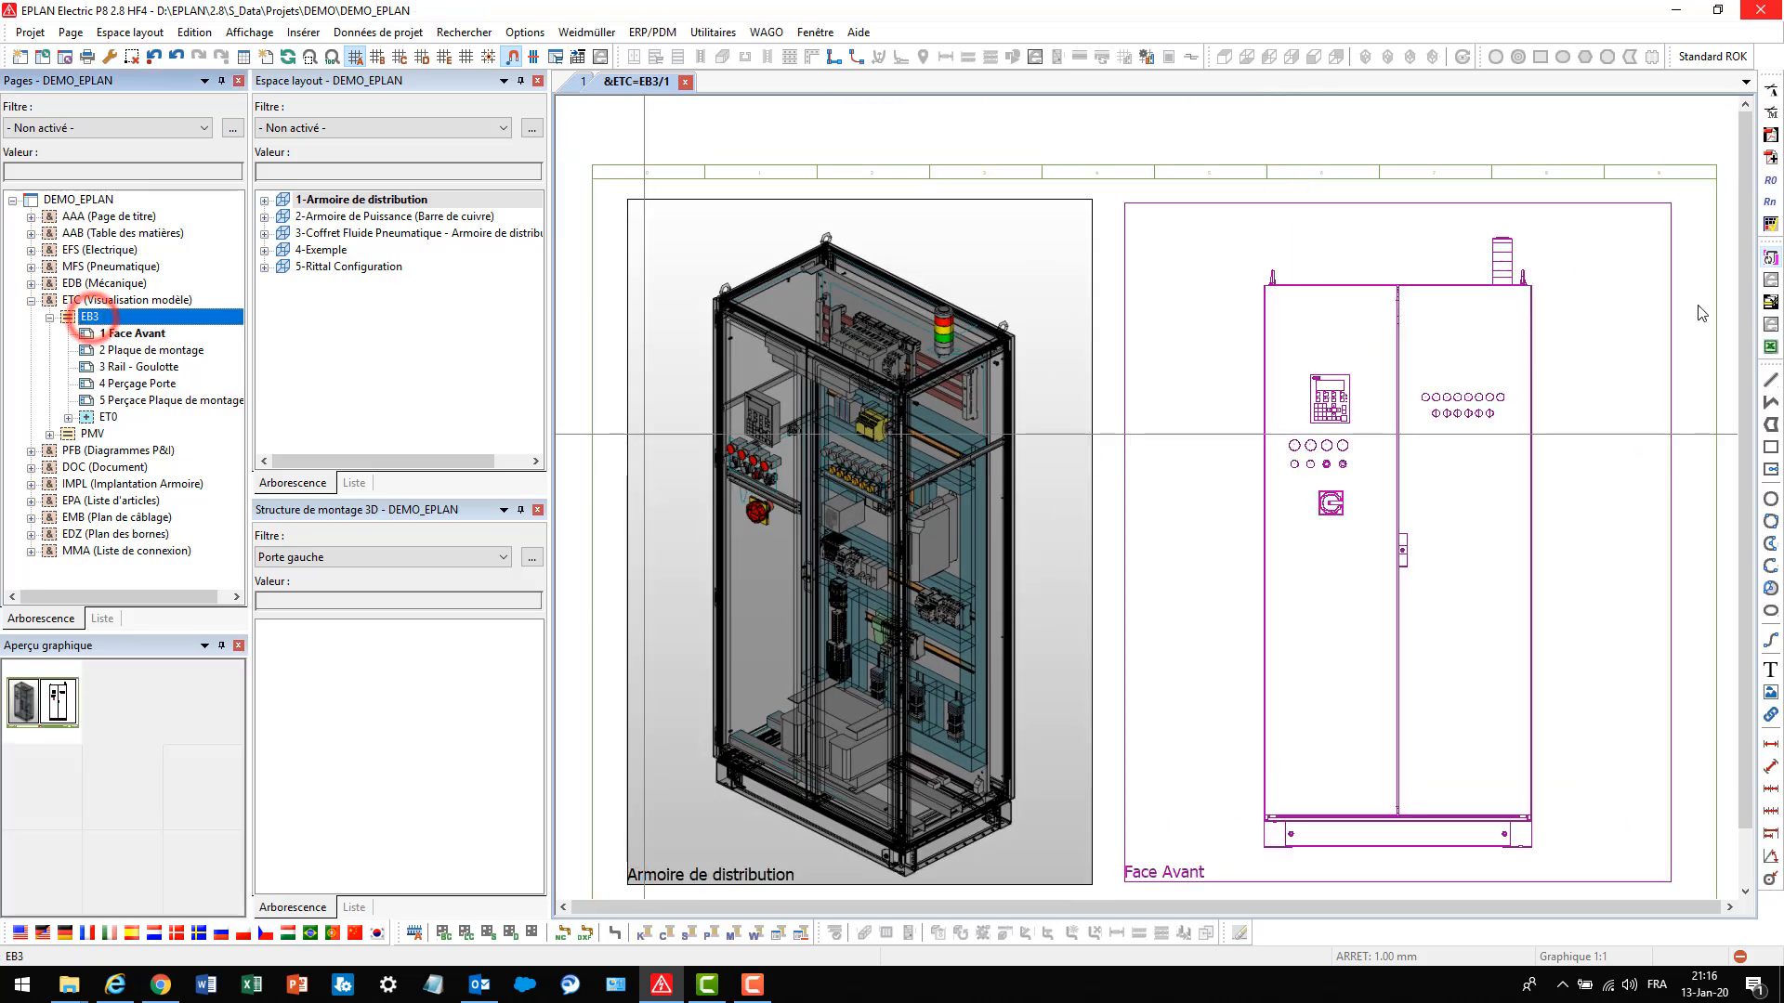
left_click(1770, 257)
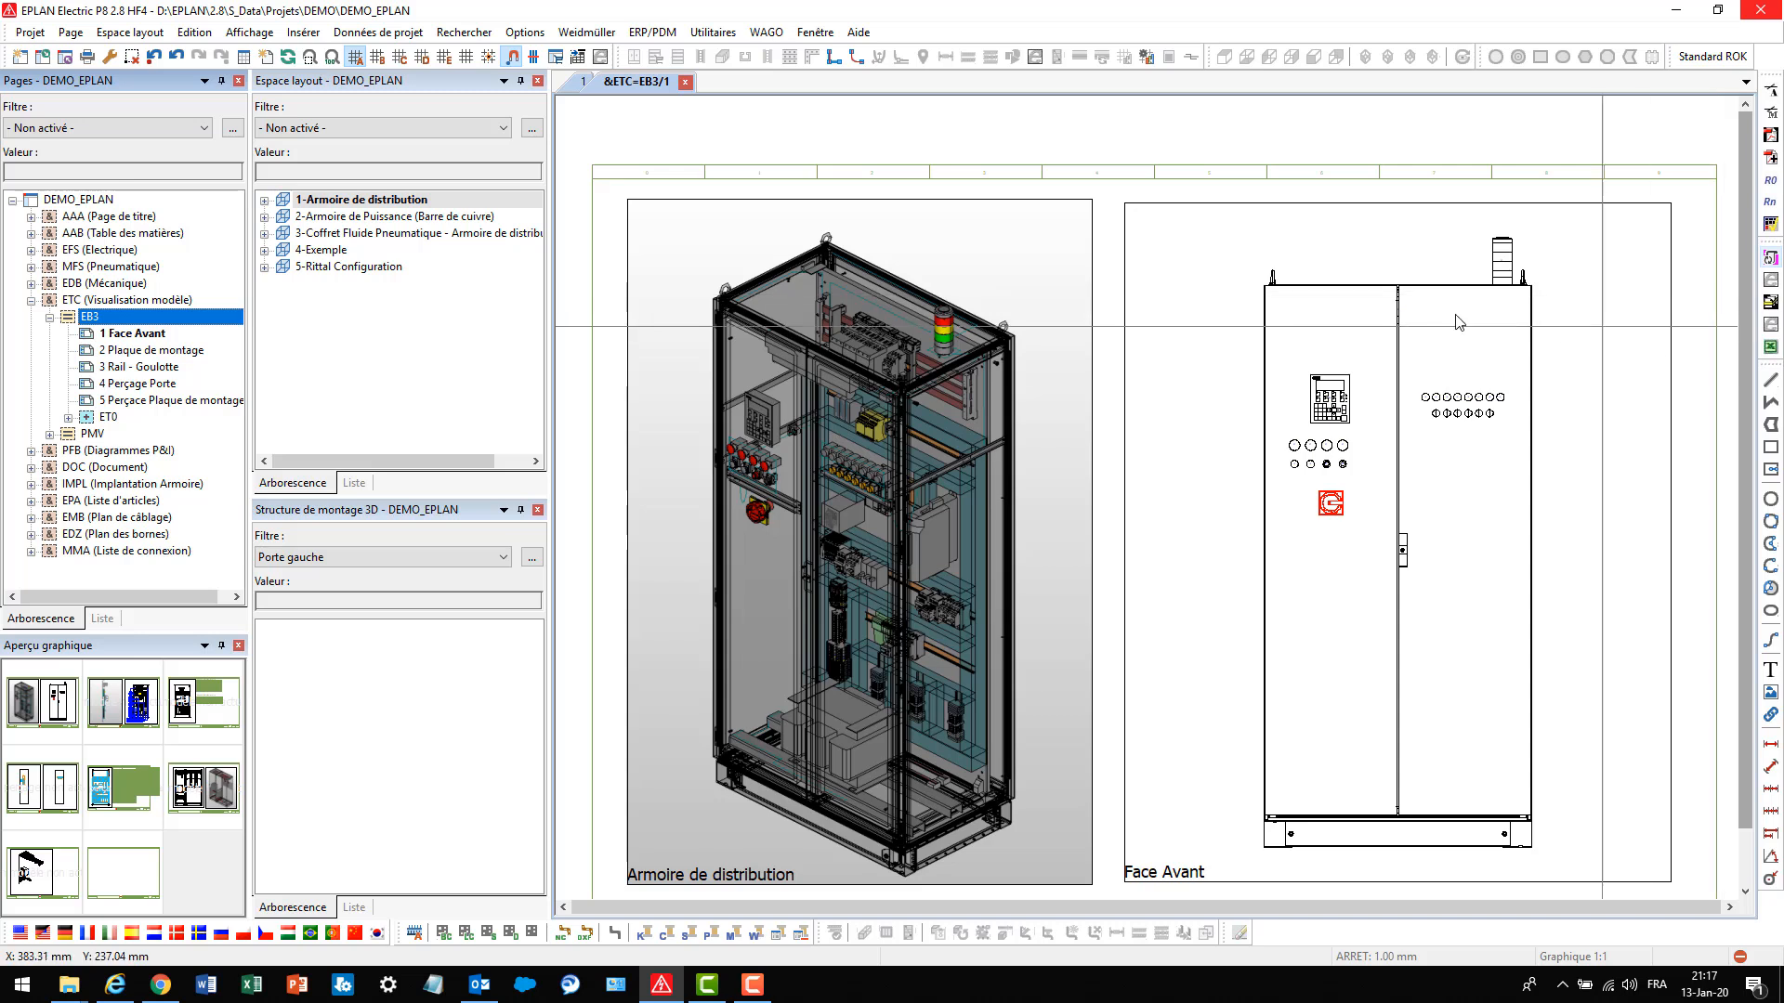
left_click(172, 351)
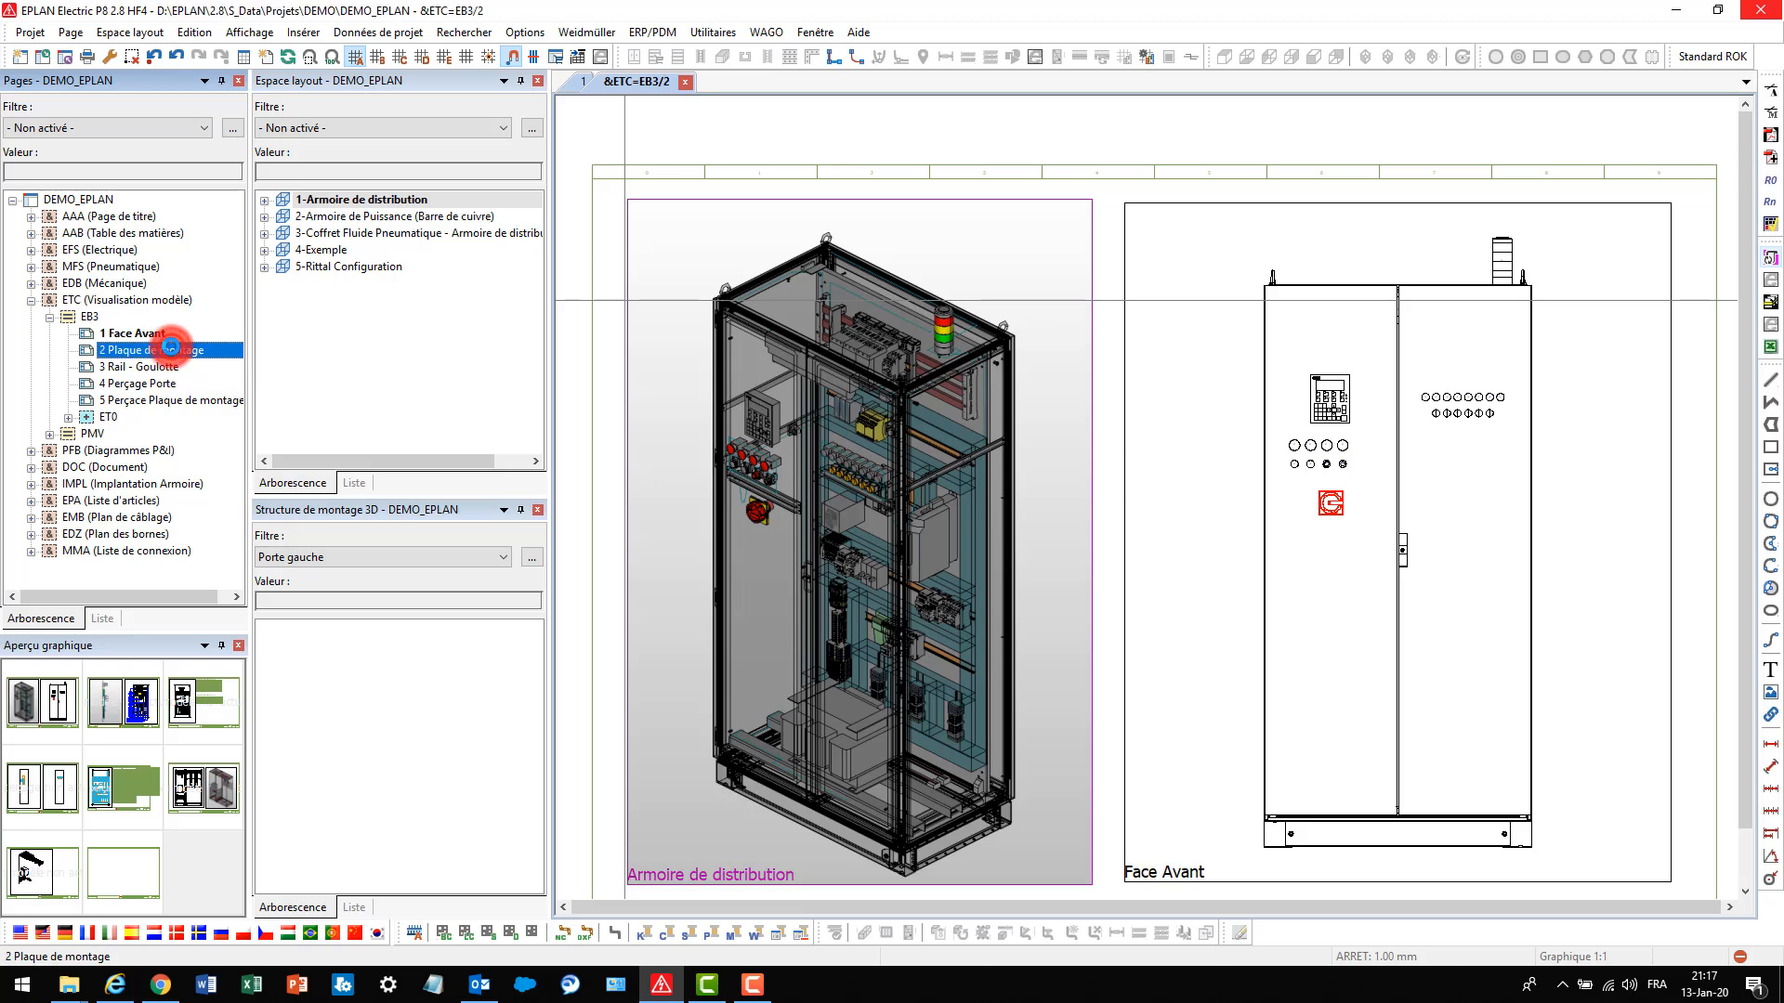
scroll(1050, 431, "down", 2)
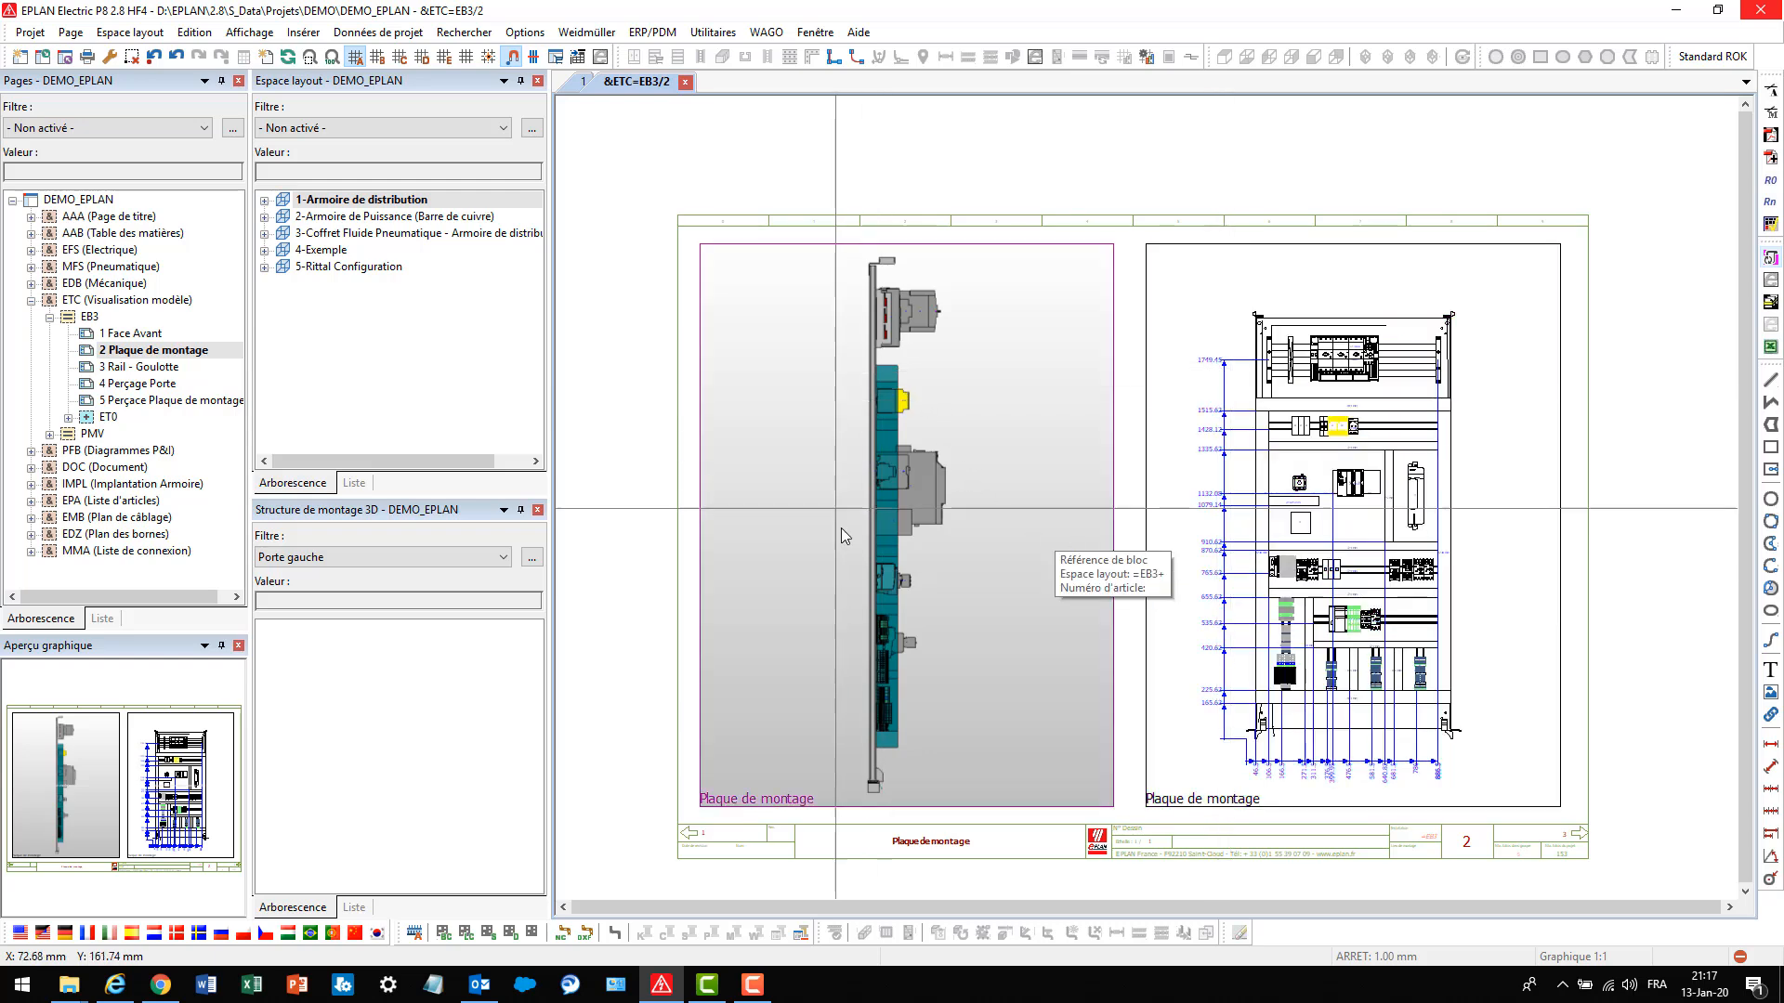
Open page 3 Rail - Goulotte and examine the rail and duct layout with the lengths in both cabinet legends
left_click(154, 368)
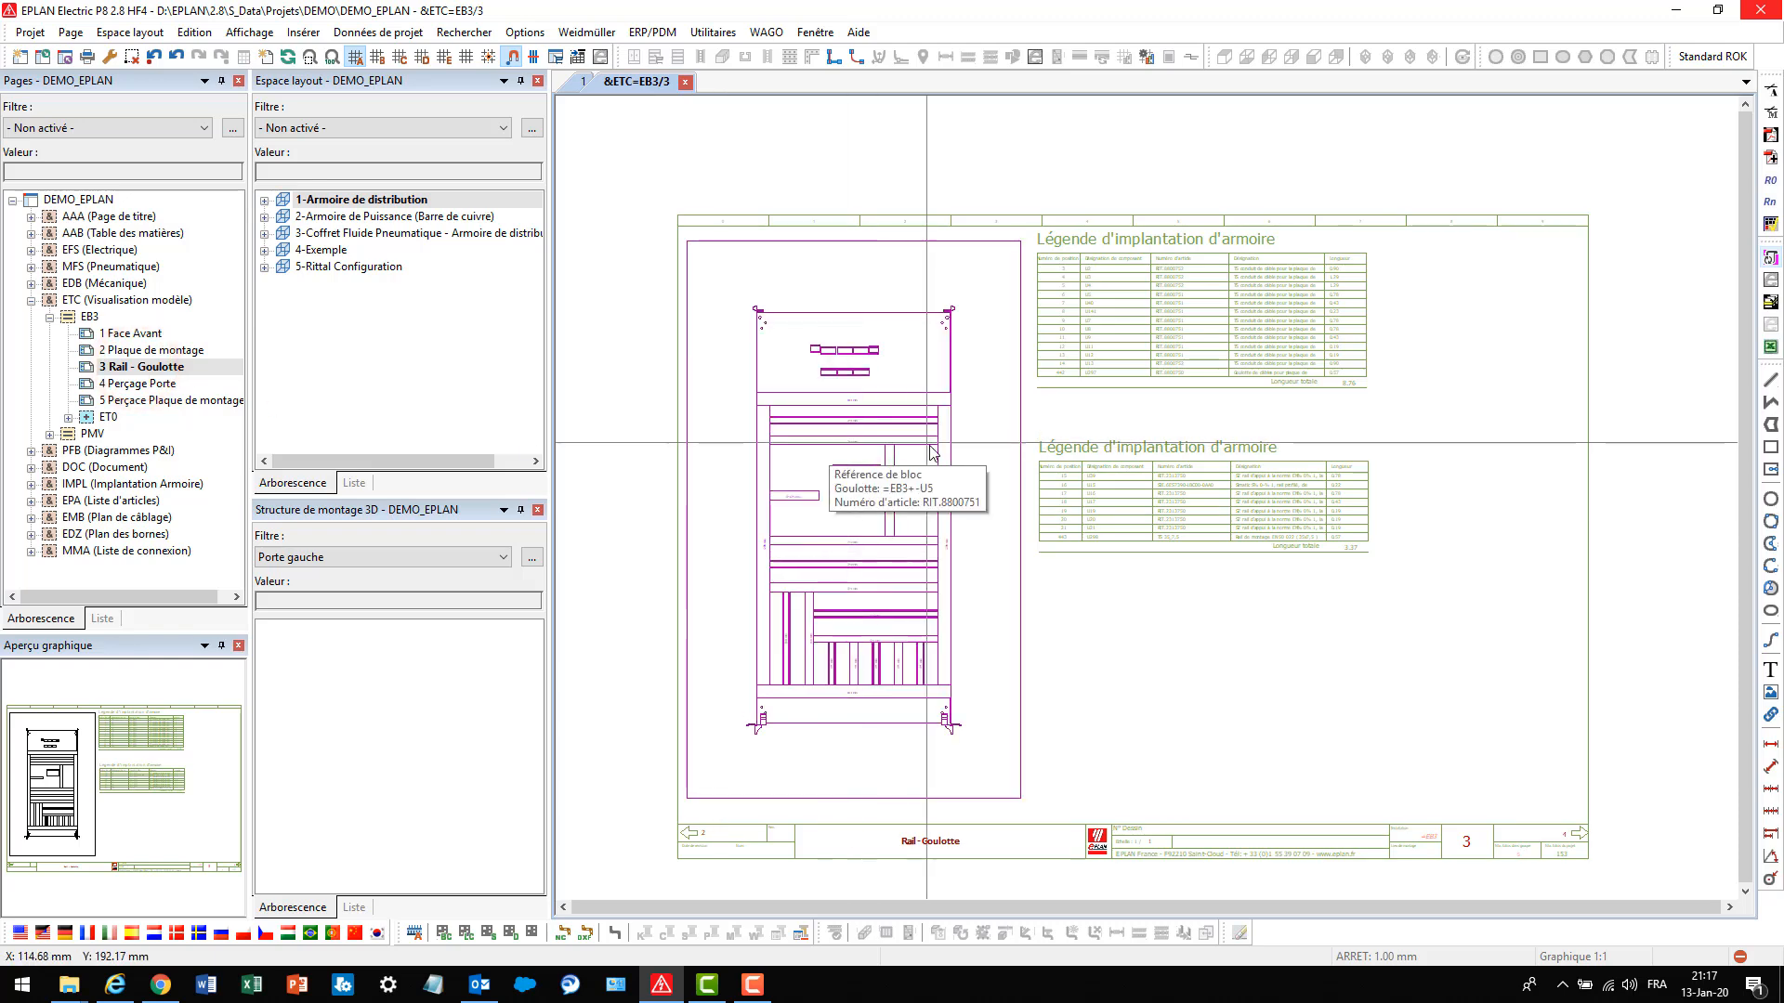
scroll(853, 427, "up", 1)
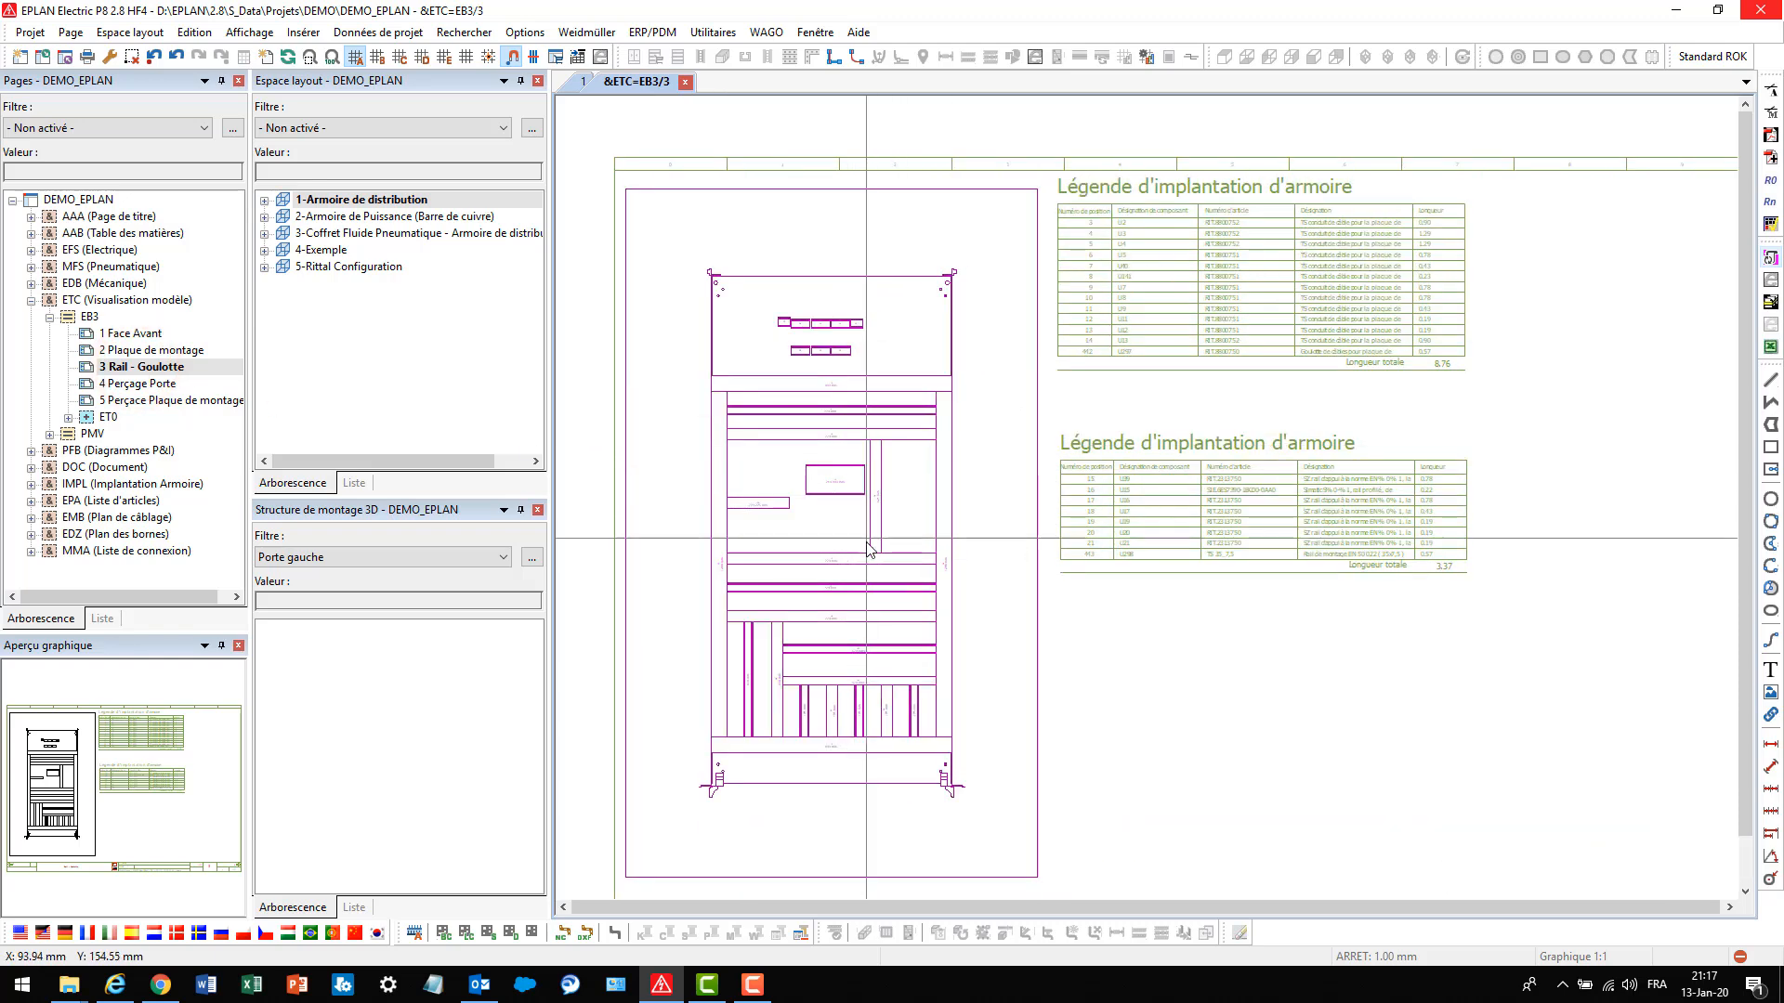
scroll(941, 420, "up", 1)
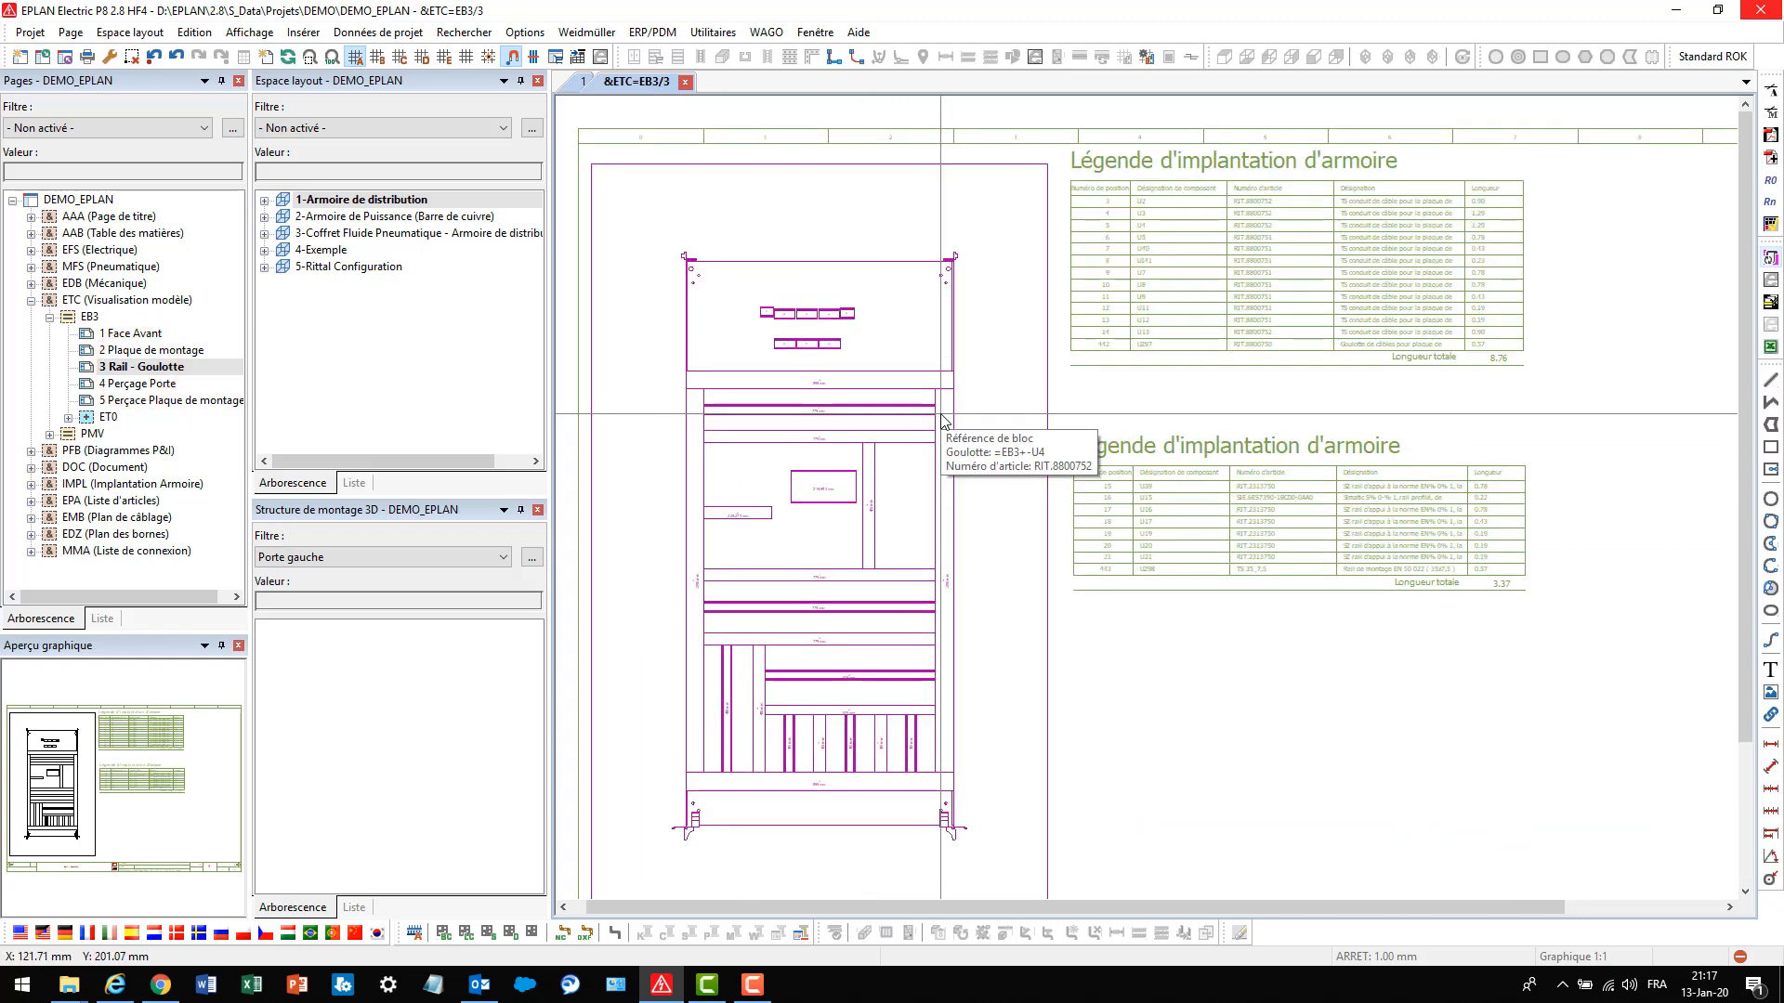
scroll(980, 374, "down", 1)
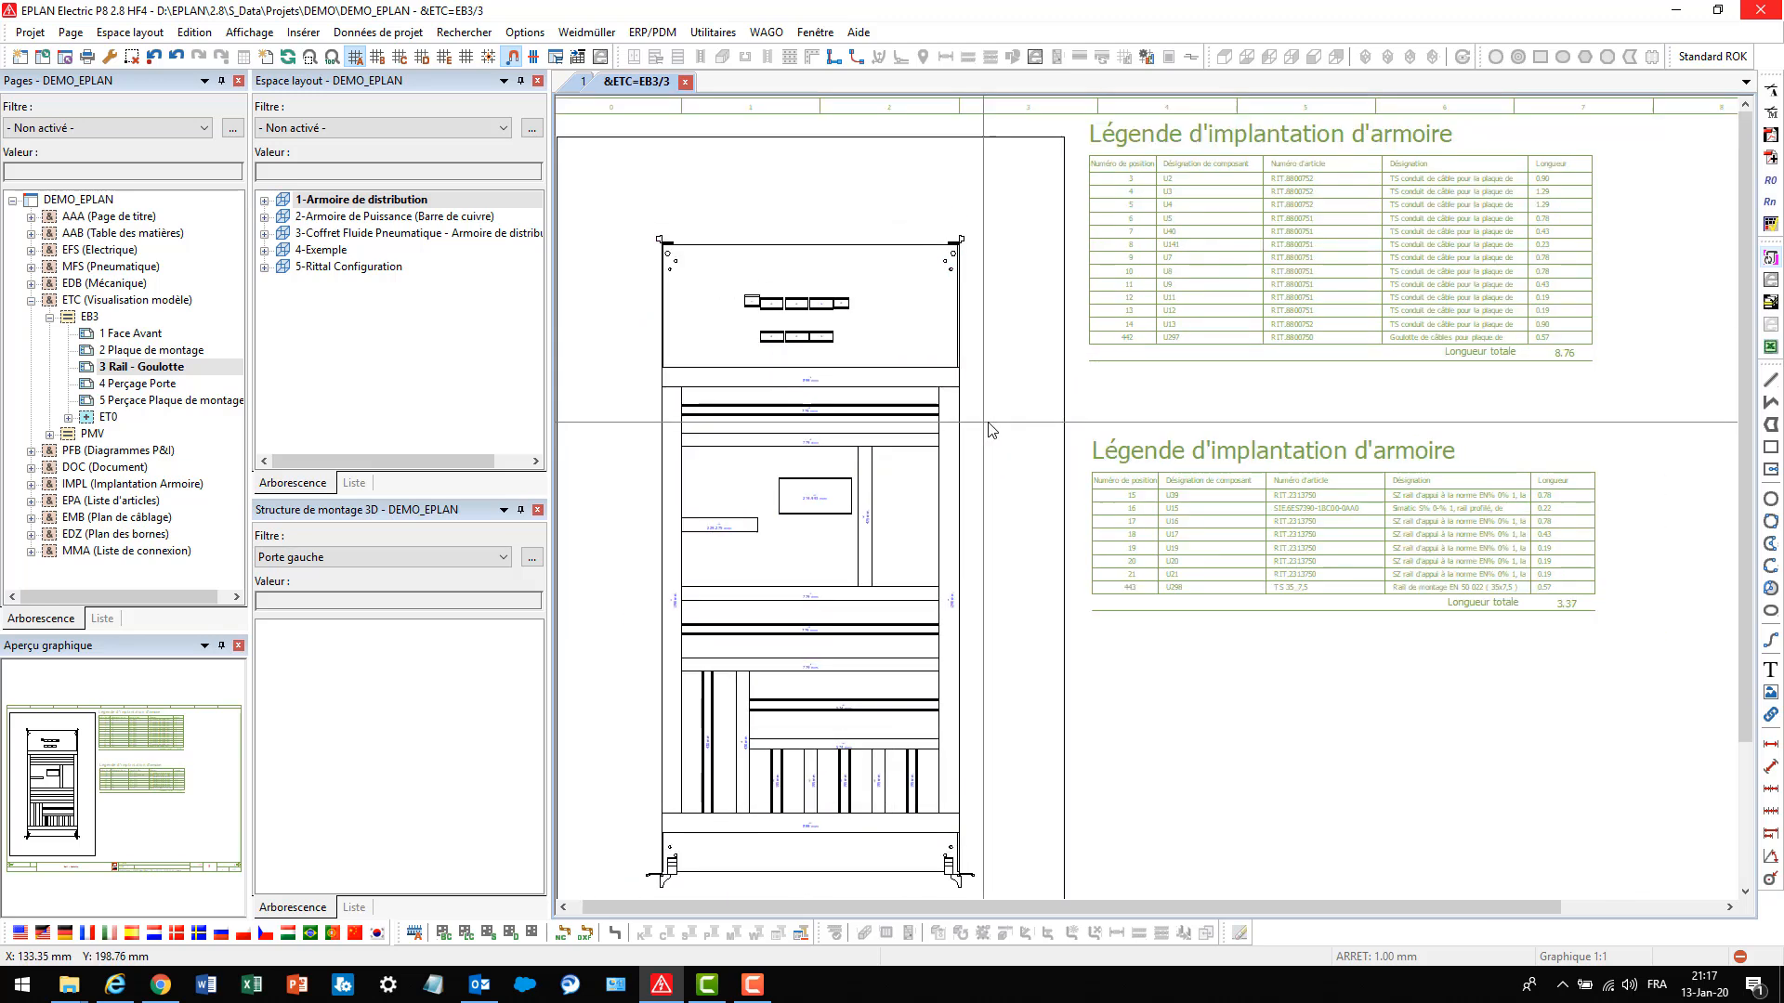
scroll(1564, 183, "up", 1)
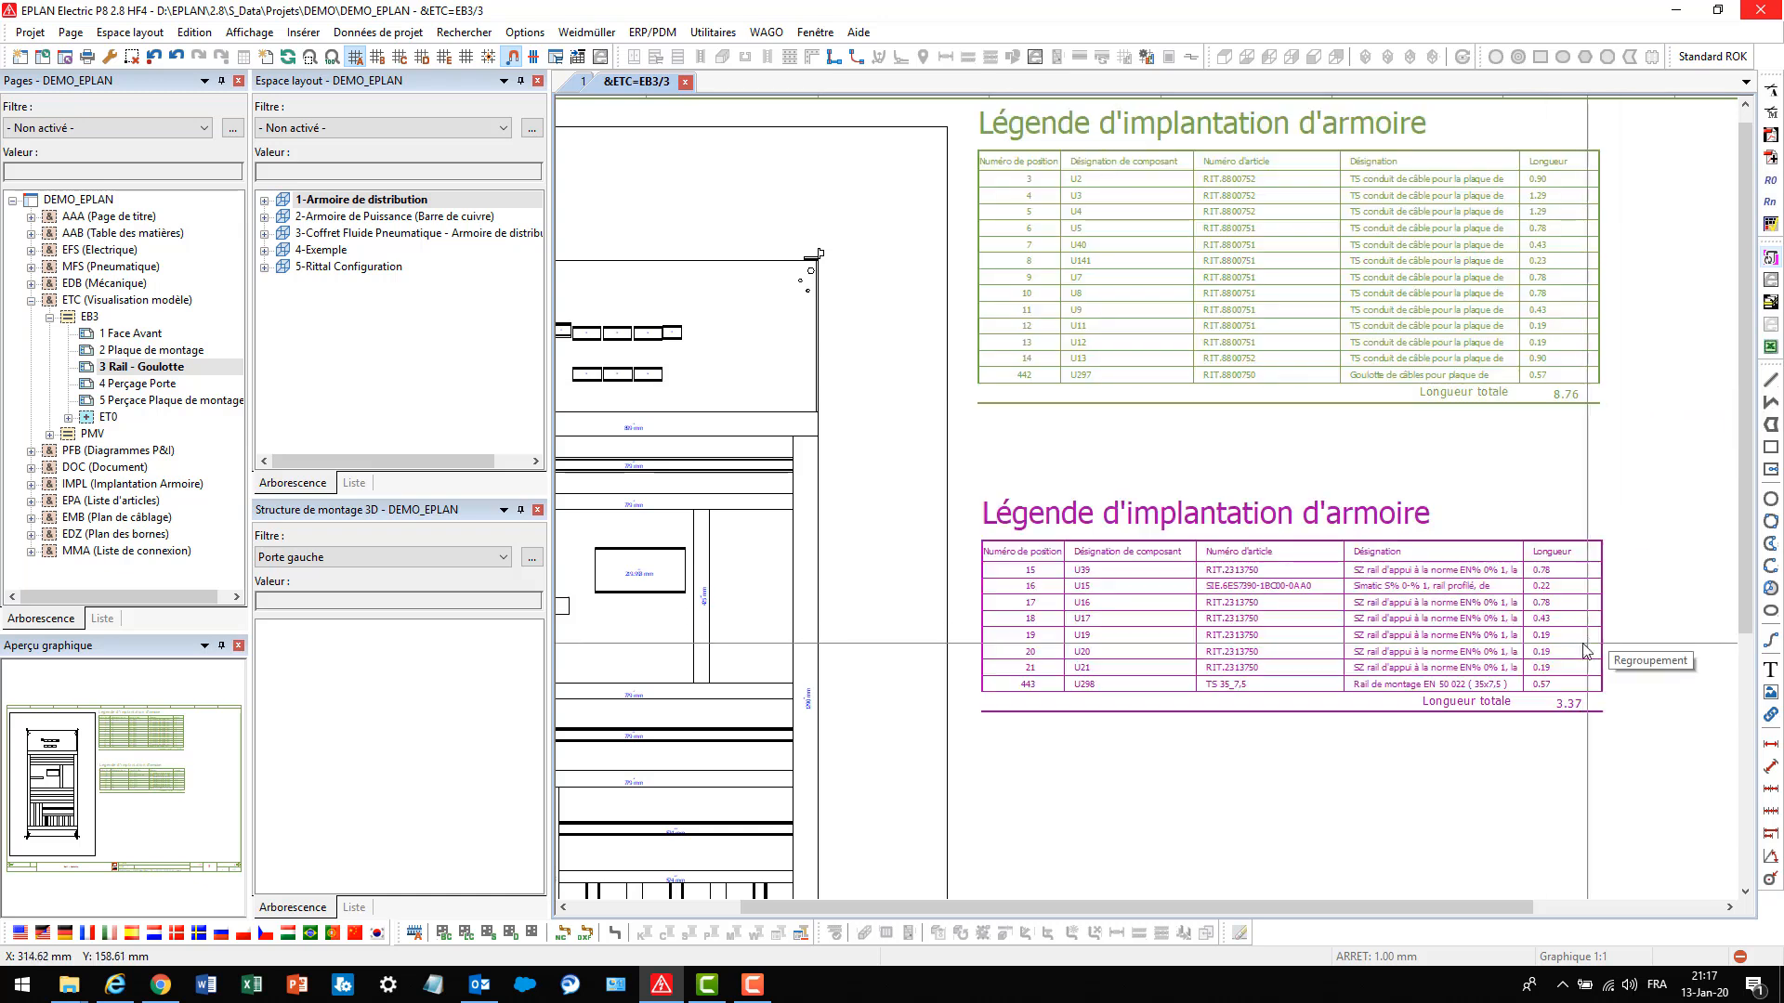
View the door drilling on page 4 Perçage Porte and the mounting plate drilling with its coordinate tables on page 5
left_click(127, 383)
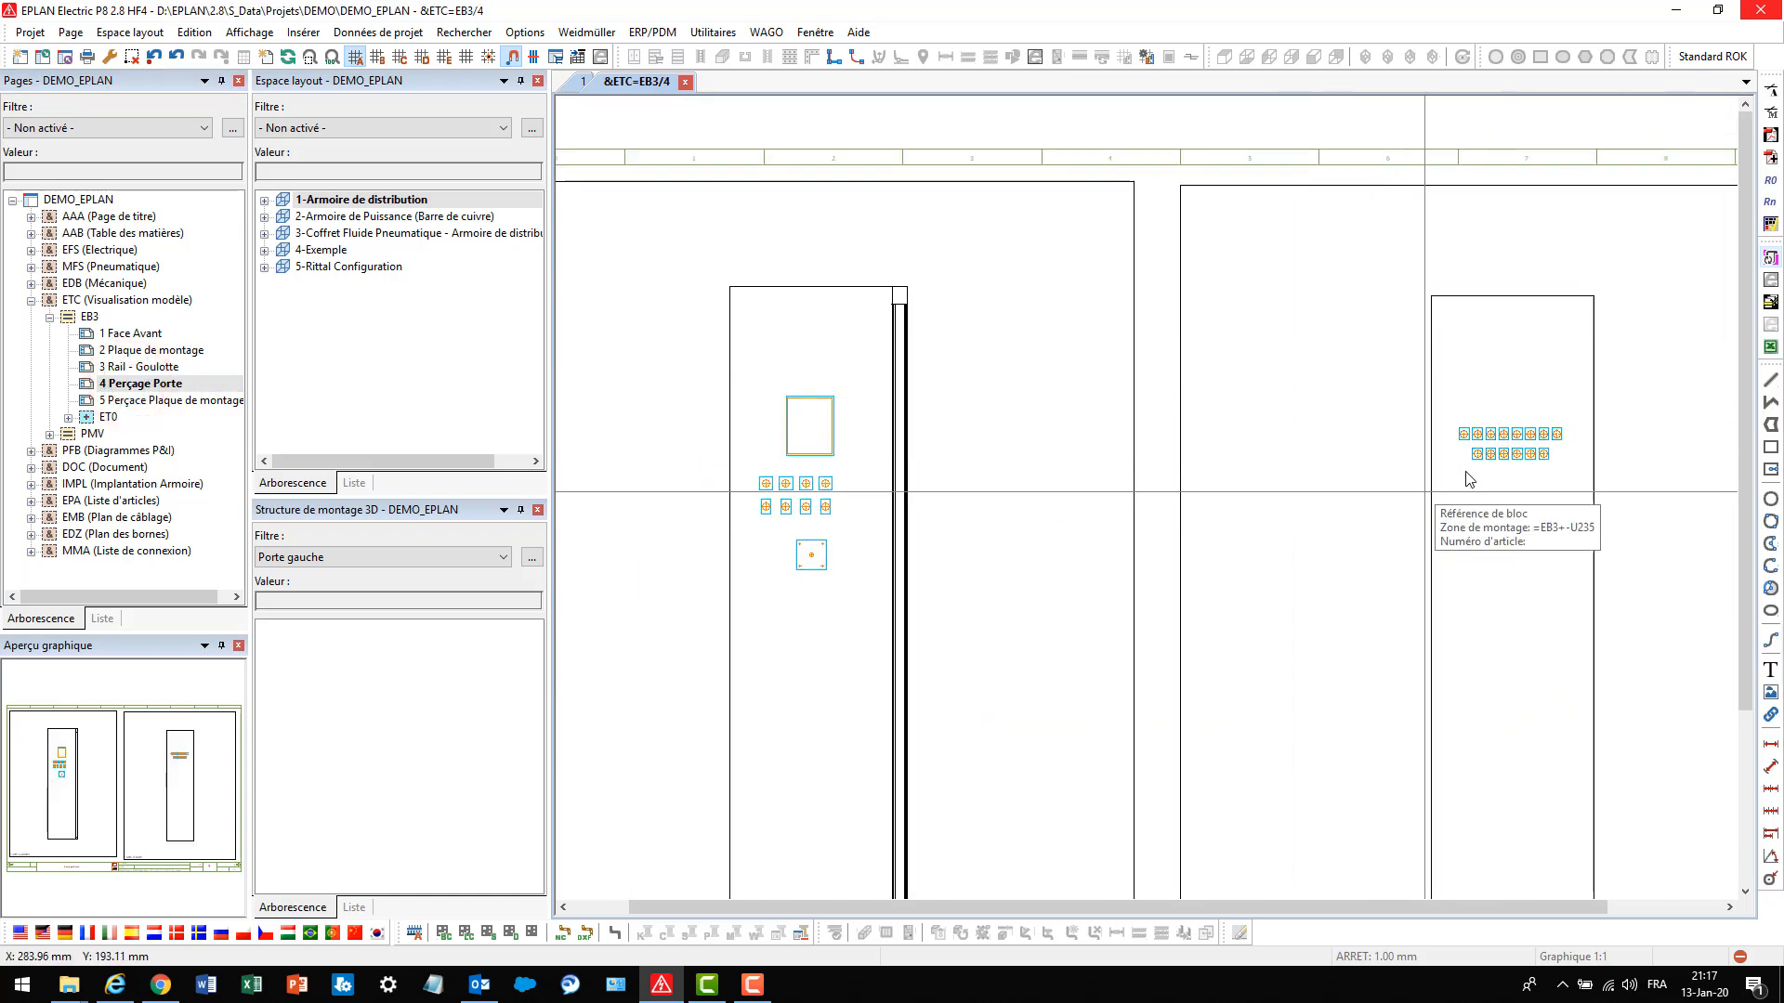
left_click(173, 402)
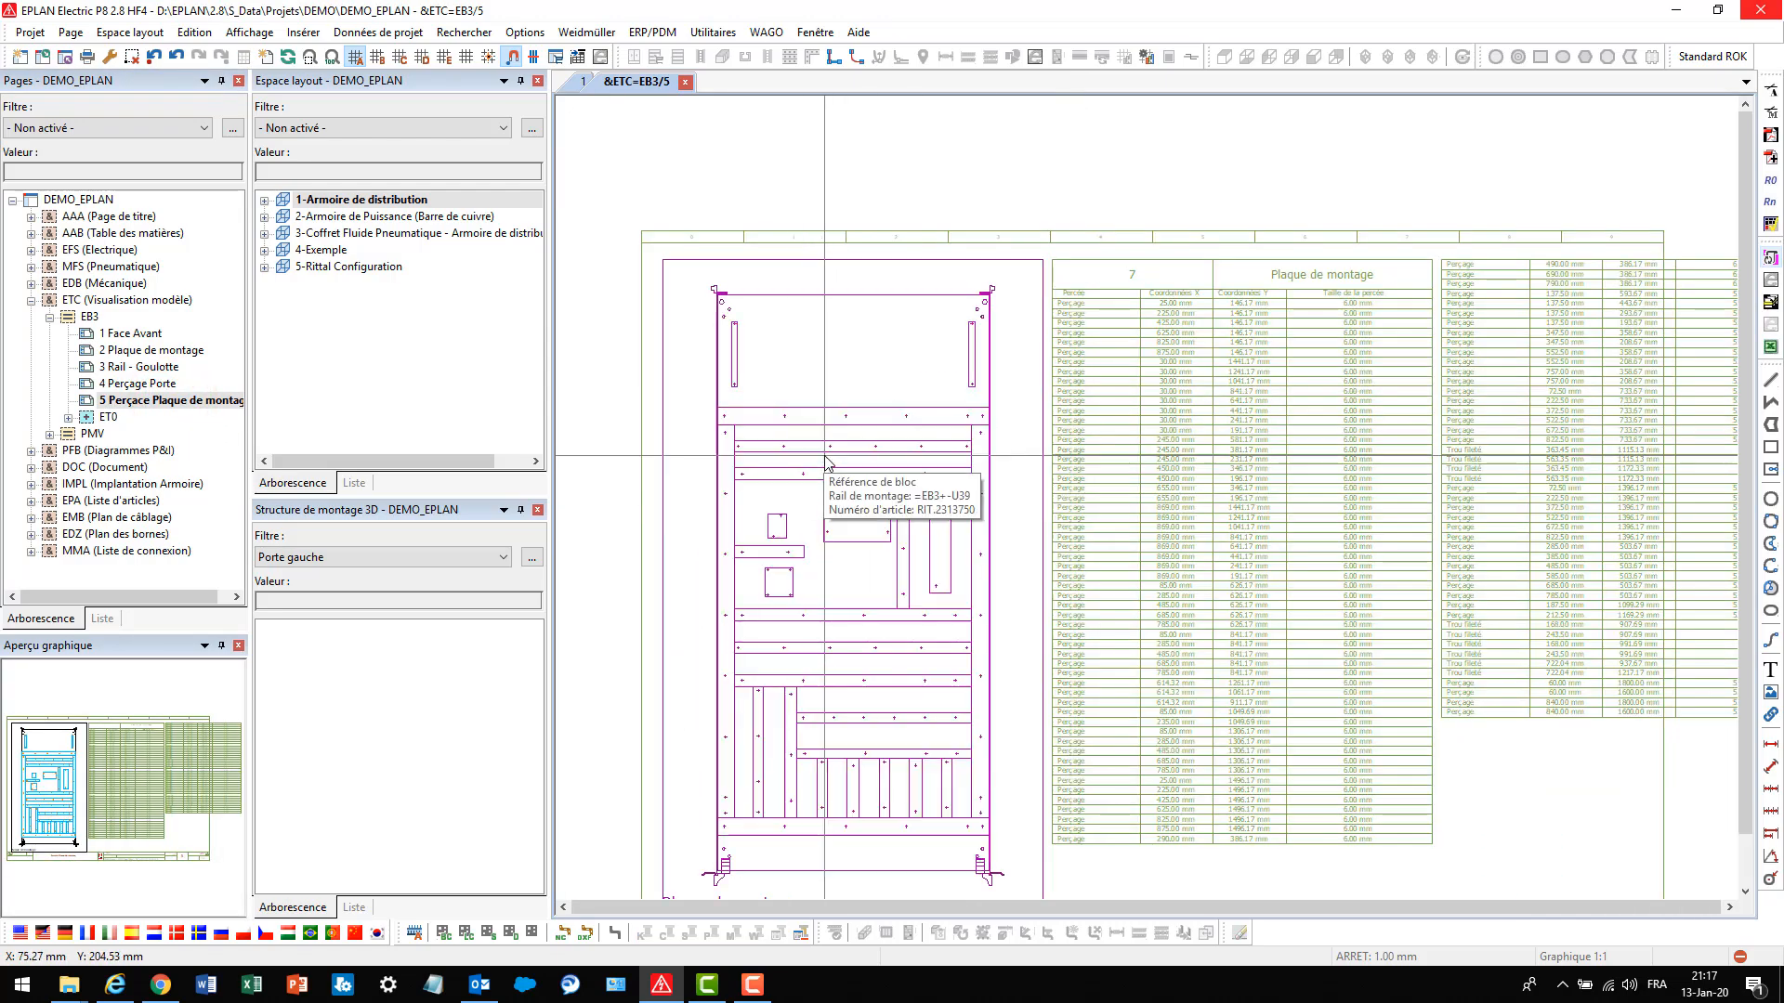
scroll(1070, 439, "down", 1)
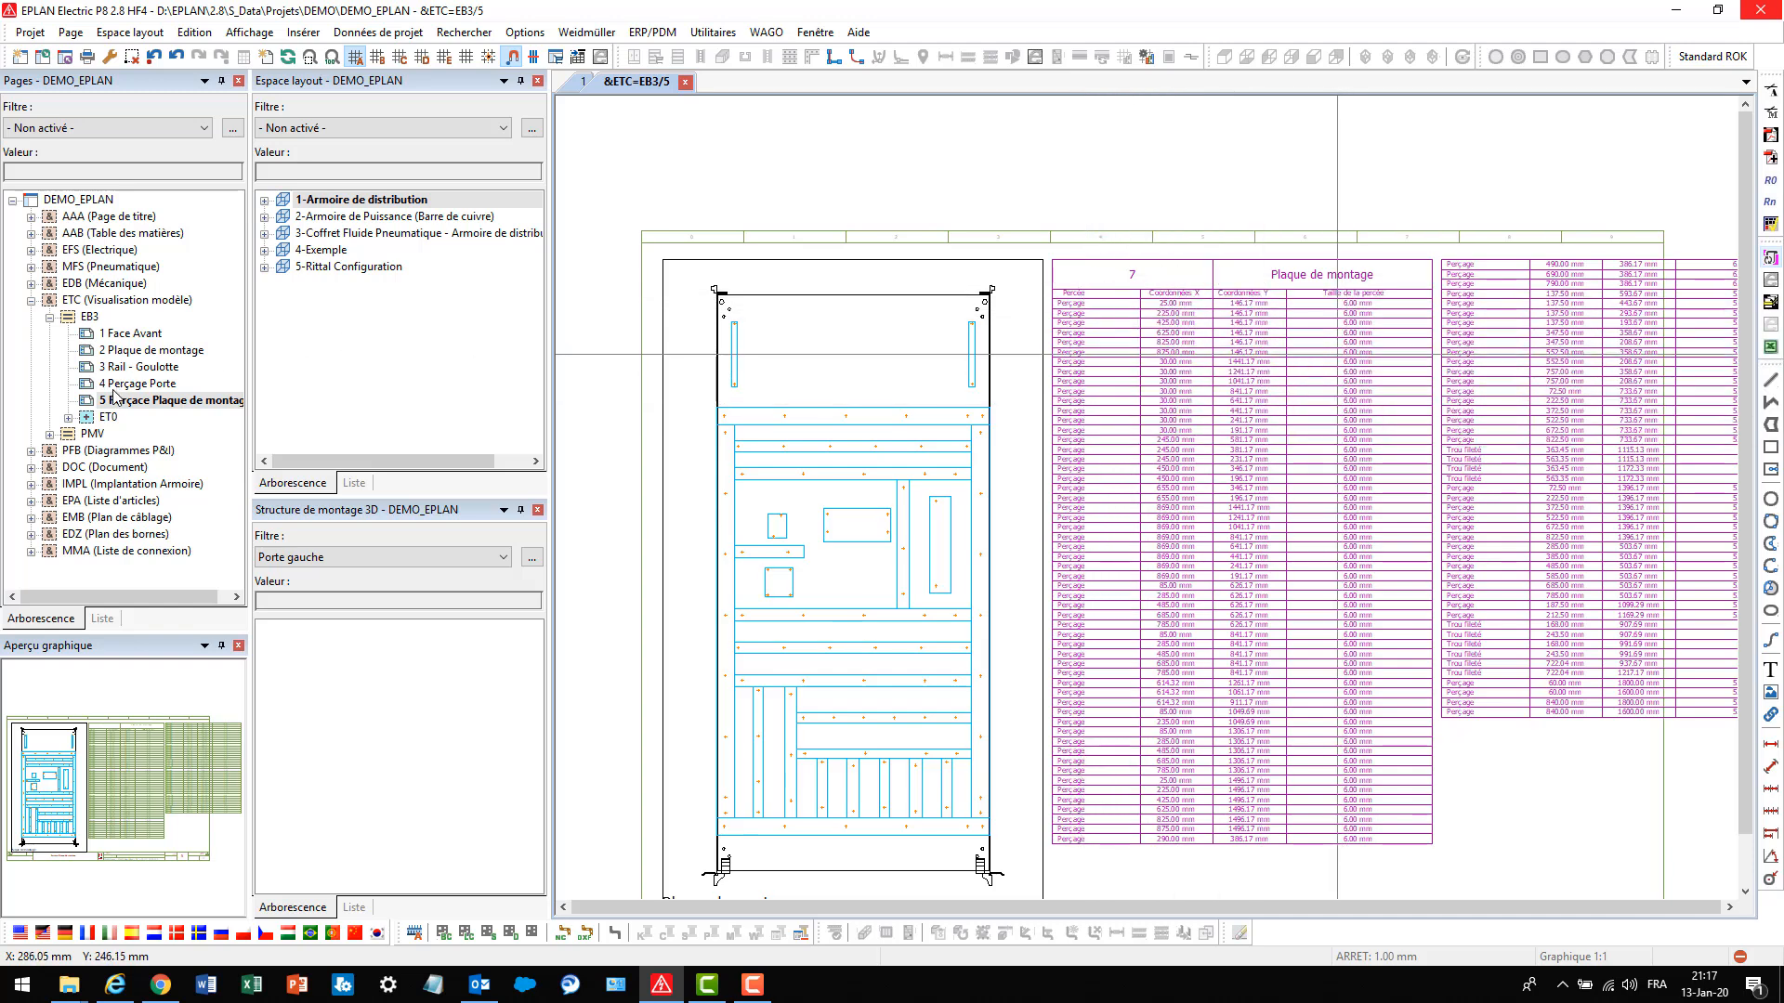
Expand ET0, view copper bar pages 1 and 2, and open page 3 Déplier Cuivre
double_click(109, 421)
double_click(146, 433)
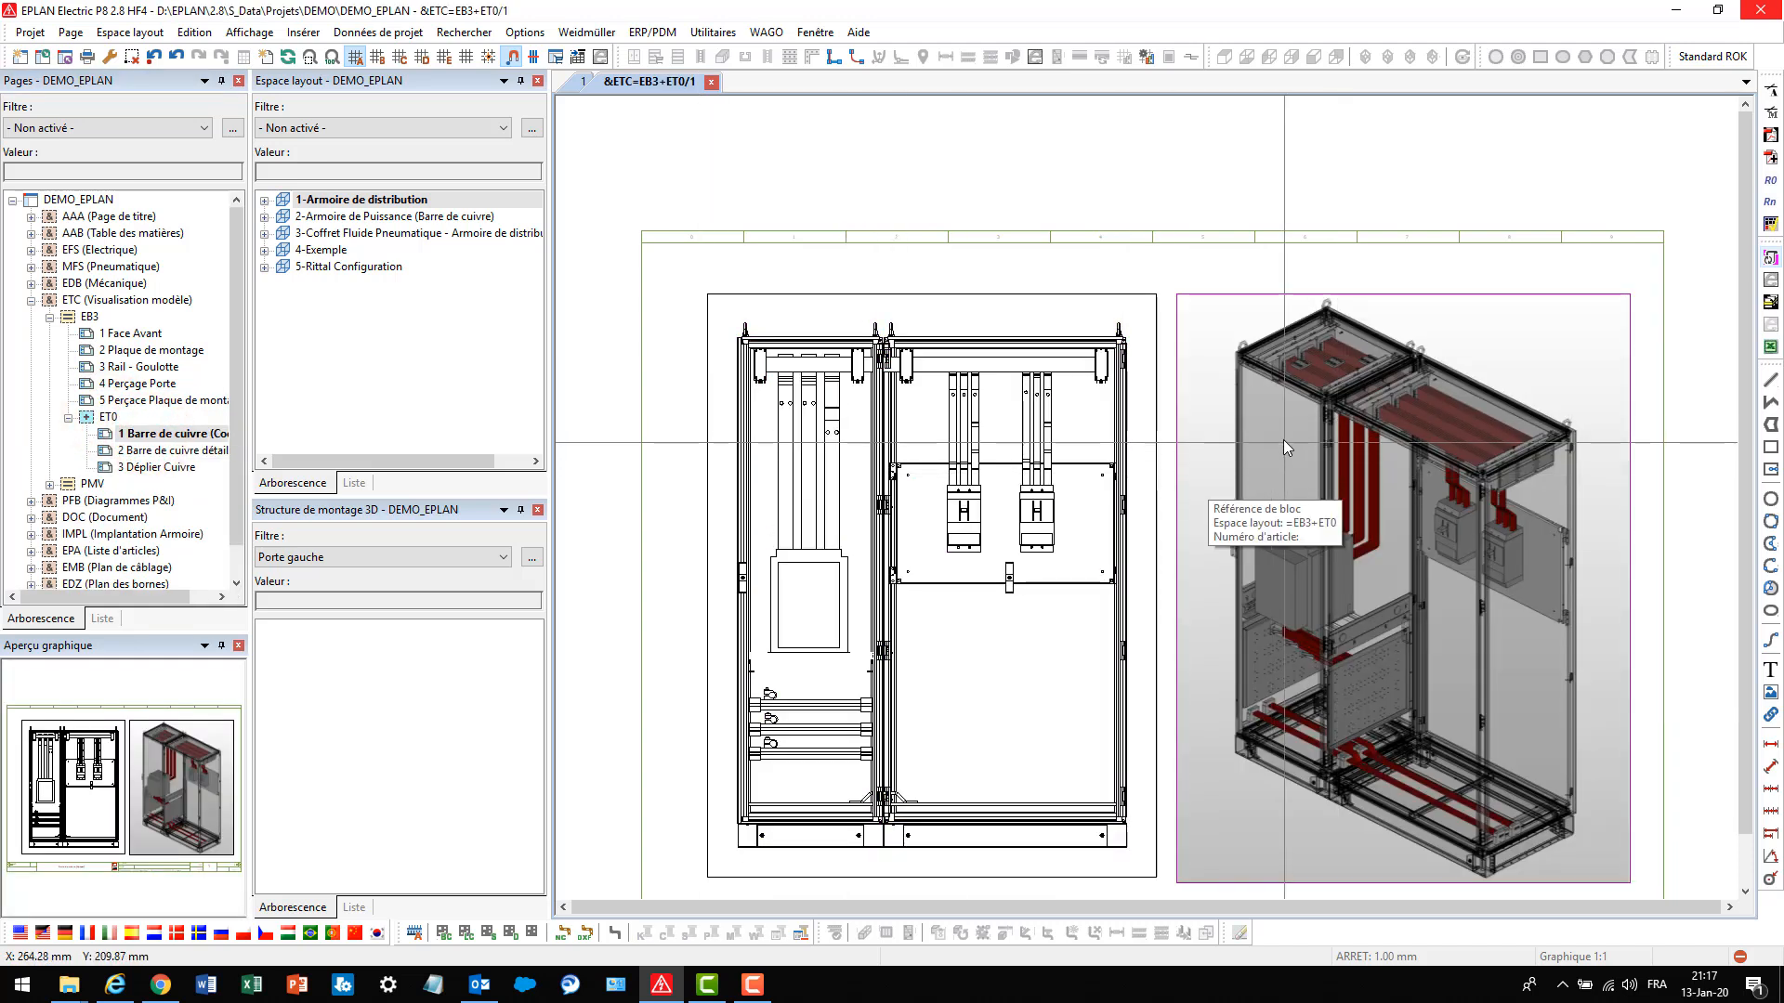
double_click(149, 451)
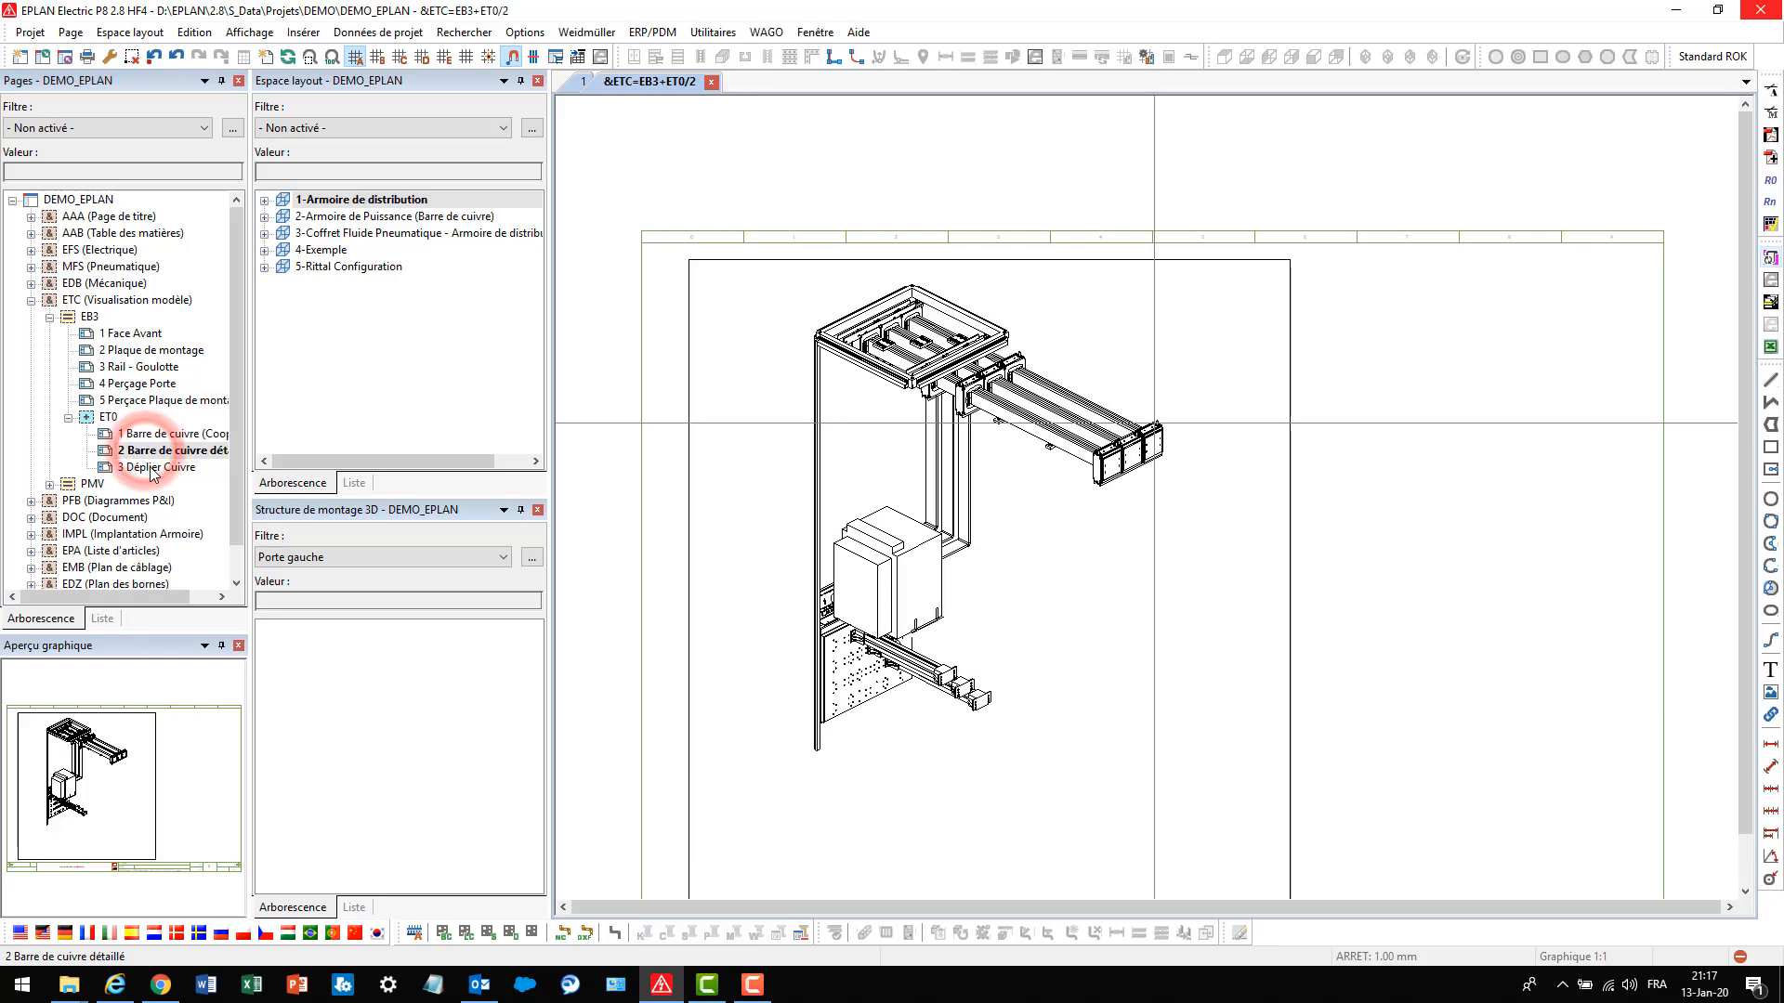
double_click(152, 467)
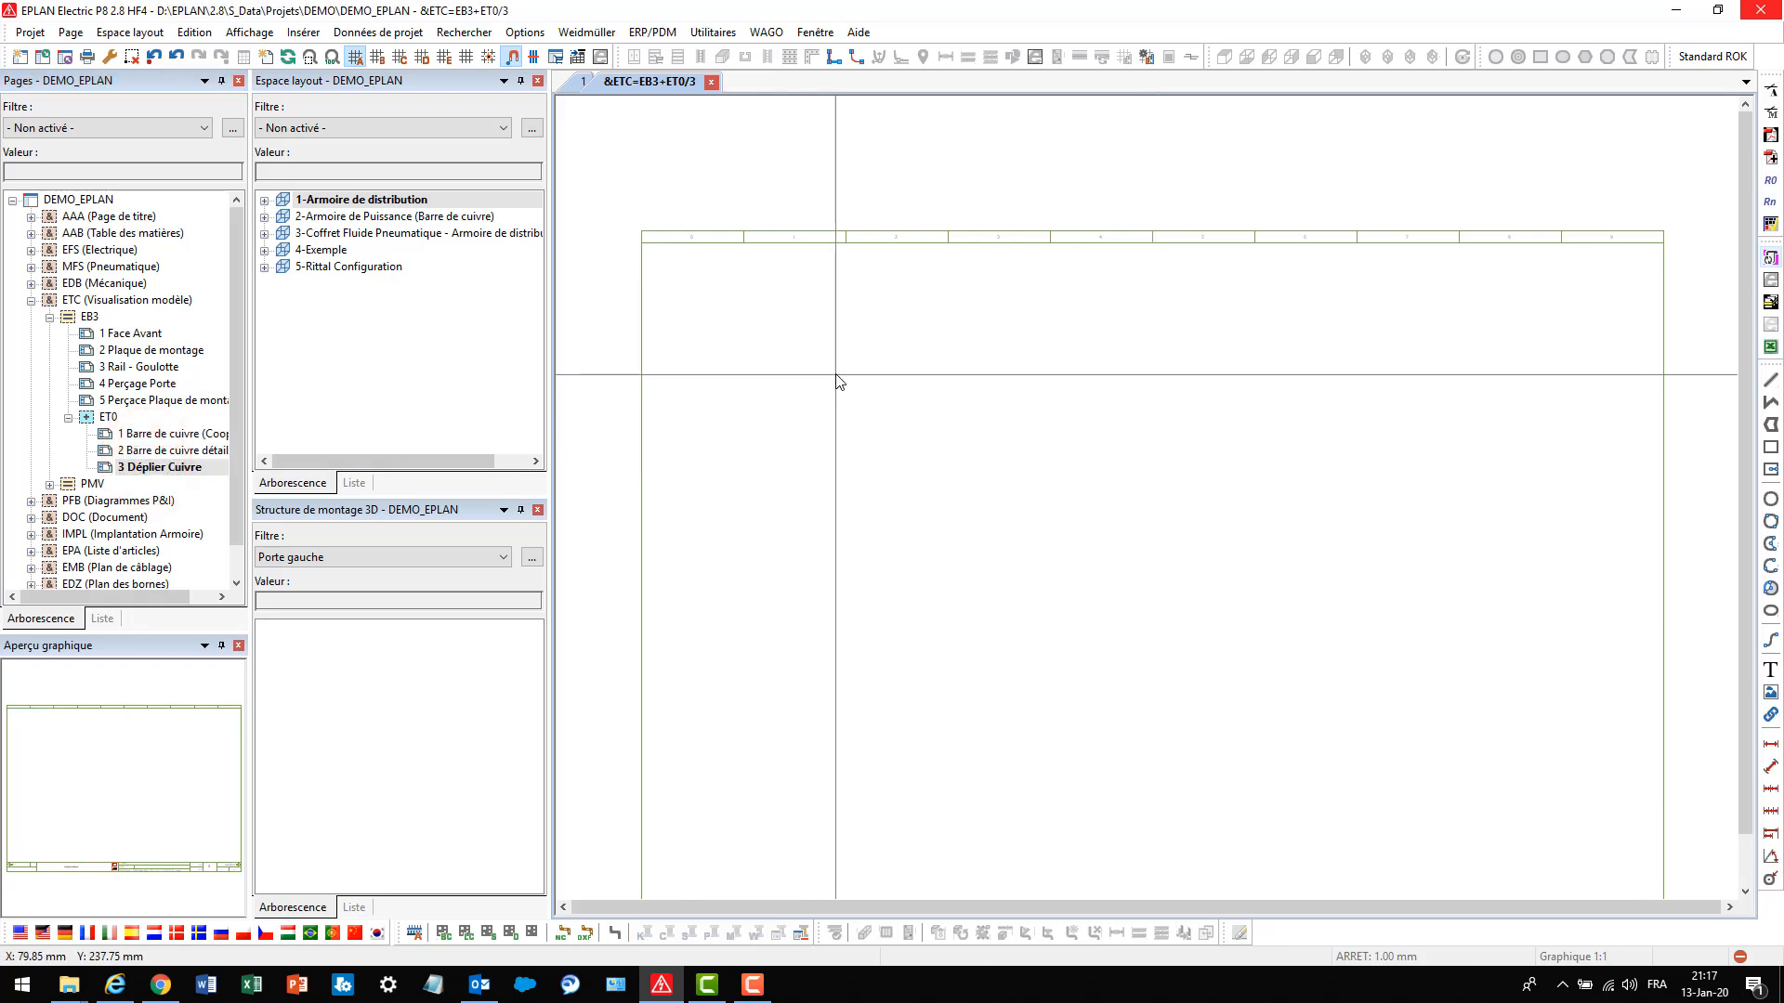
Place a copper unfolding view (Déplier cuivre) about 378 mm wide and 106 mm high on page 3 Déplier Cuivre
left_click(303, 32)
left_click(322, 143)
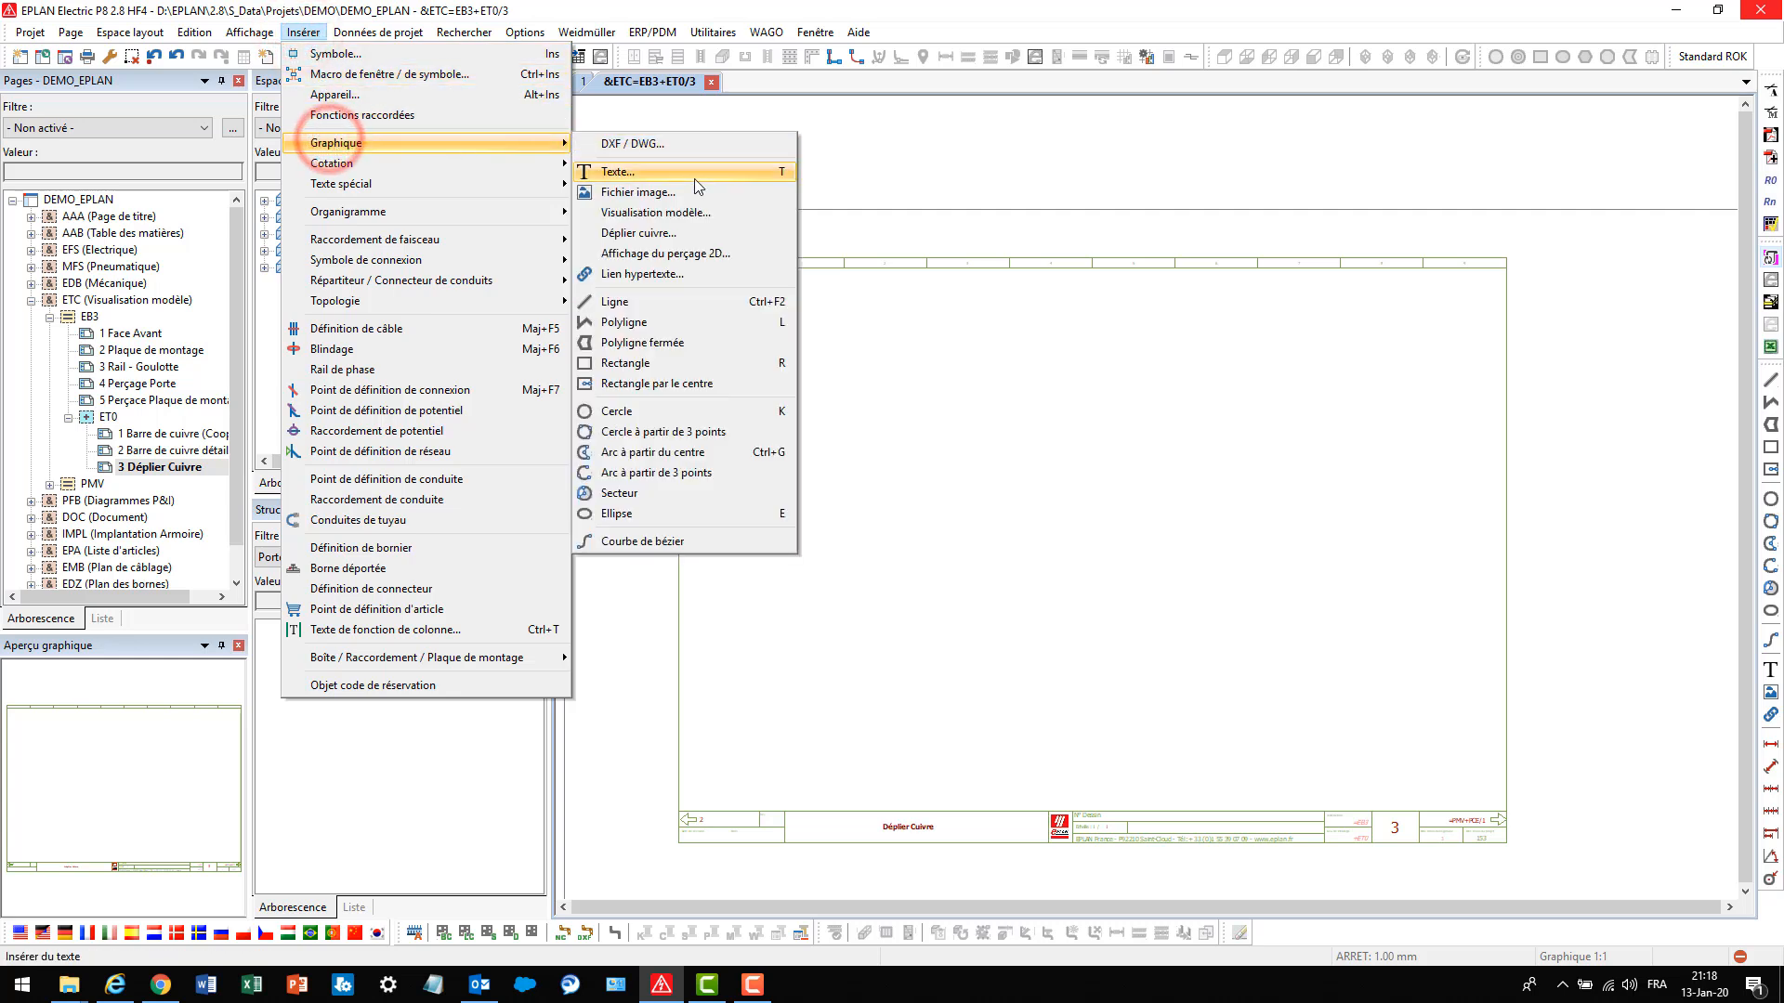
left_click(639, 232)
left_click(717, 296)
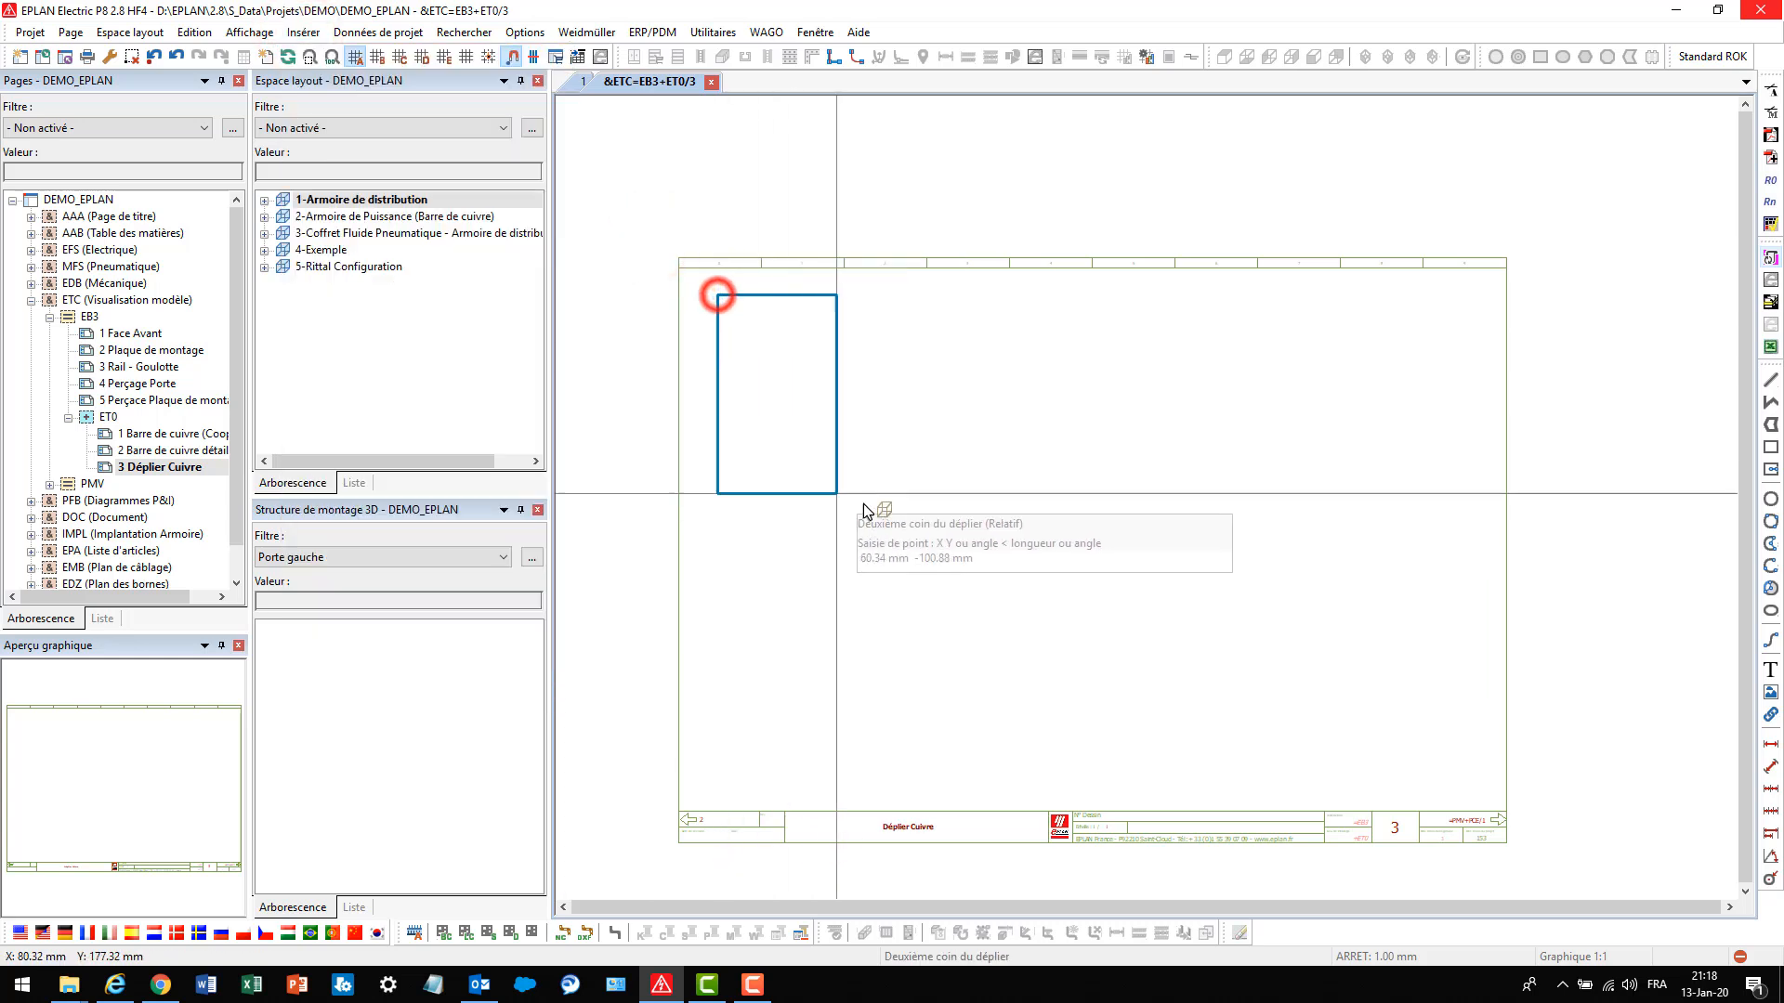
left_click(1463, 503)
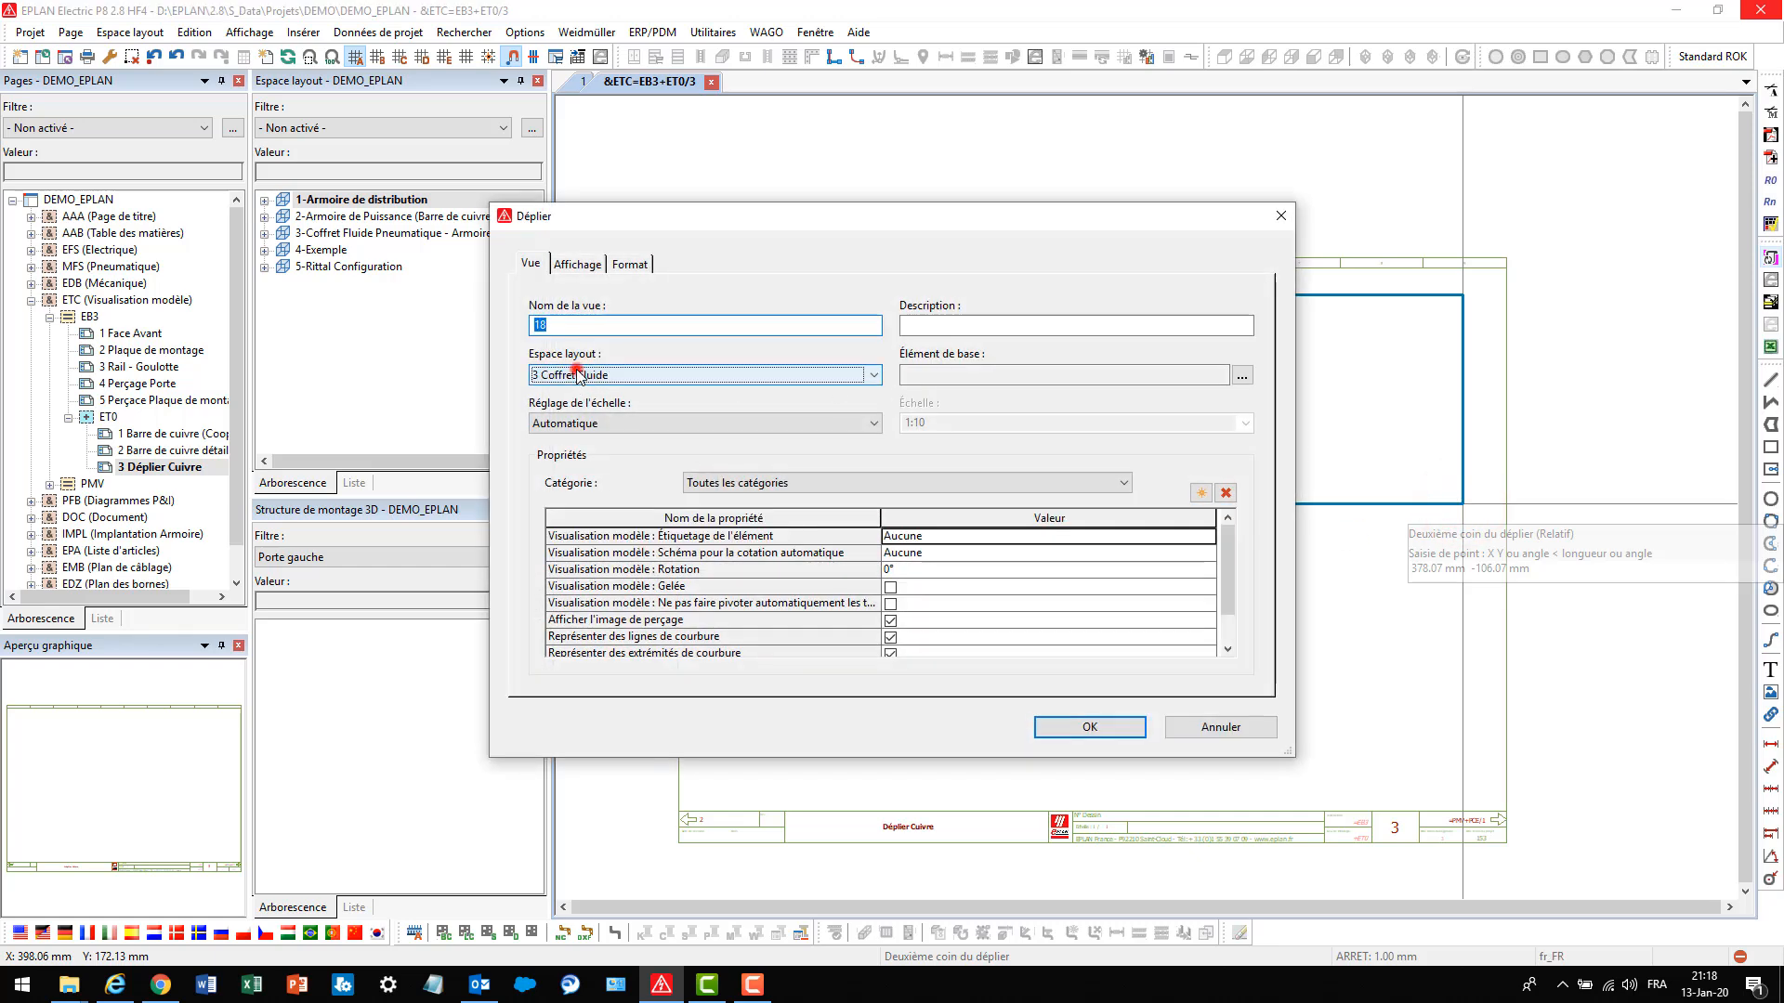
Assign the unfolding view the layout space 2 Armoire de Puissance (Barre de cuivre) and base element S2:Barres de bus - générales under S2:10
left_click(577, 374)
left_click(581, 408)
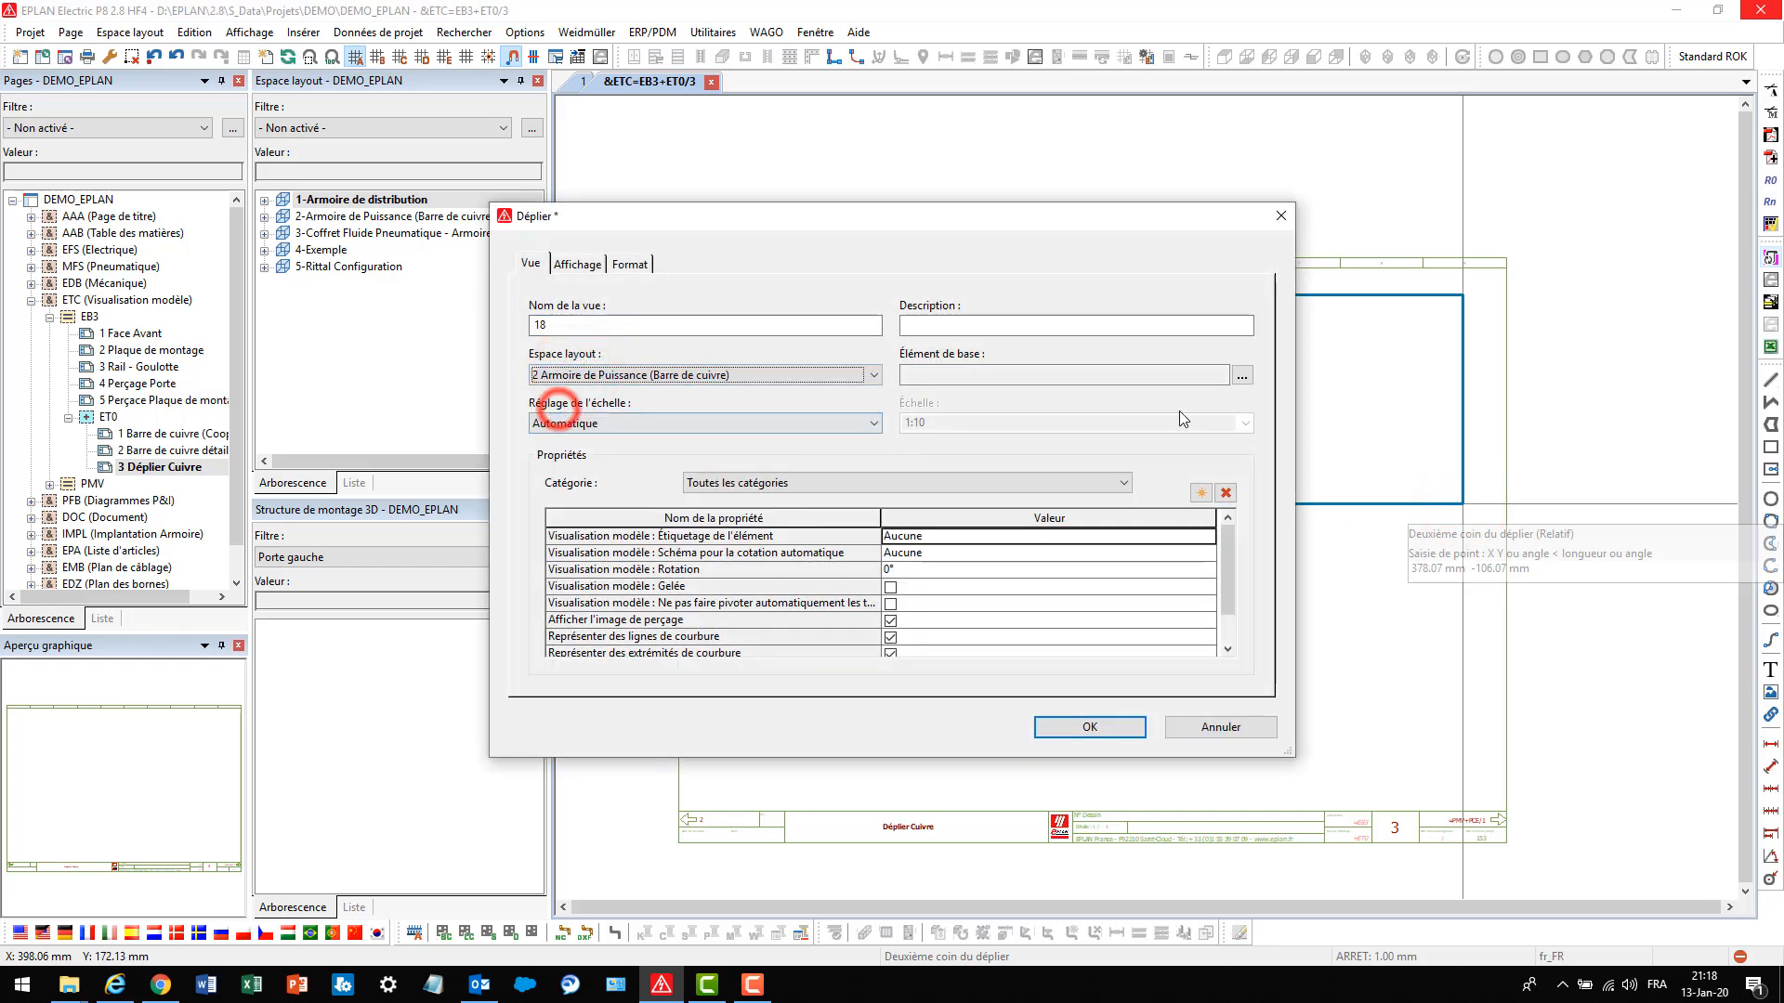
left_click(1242, 375)
left_click(722, 401)
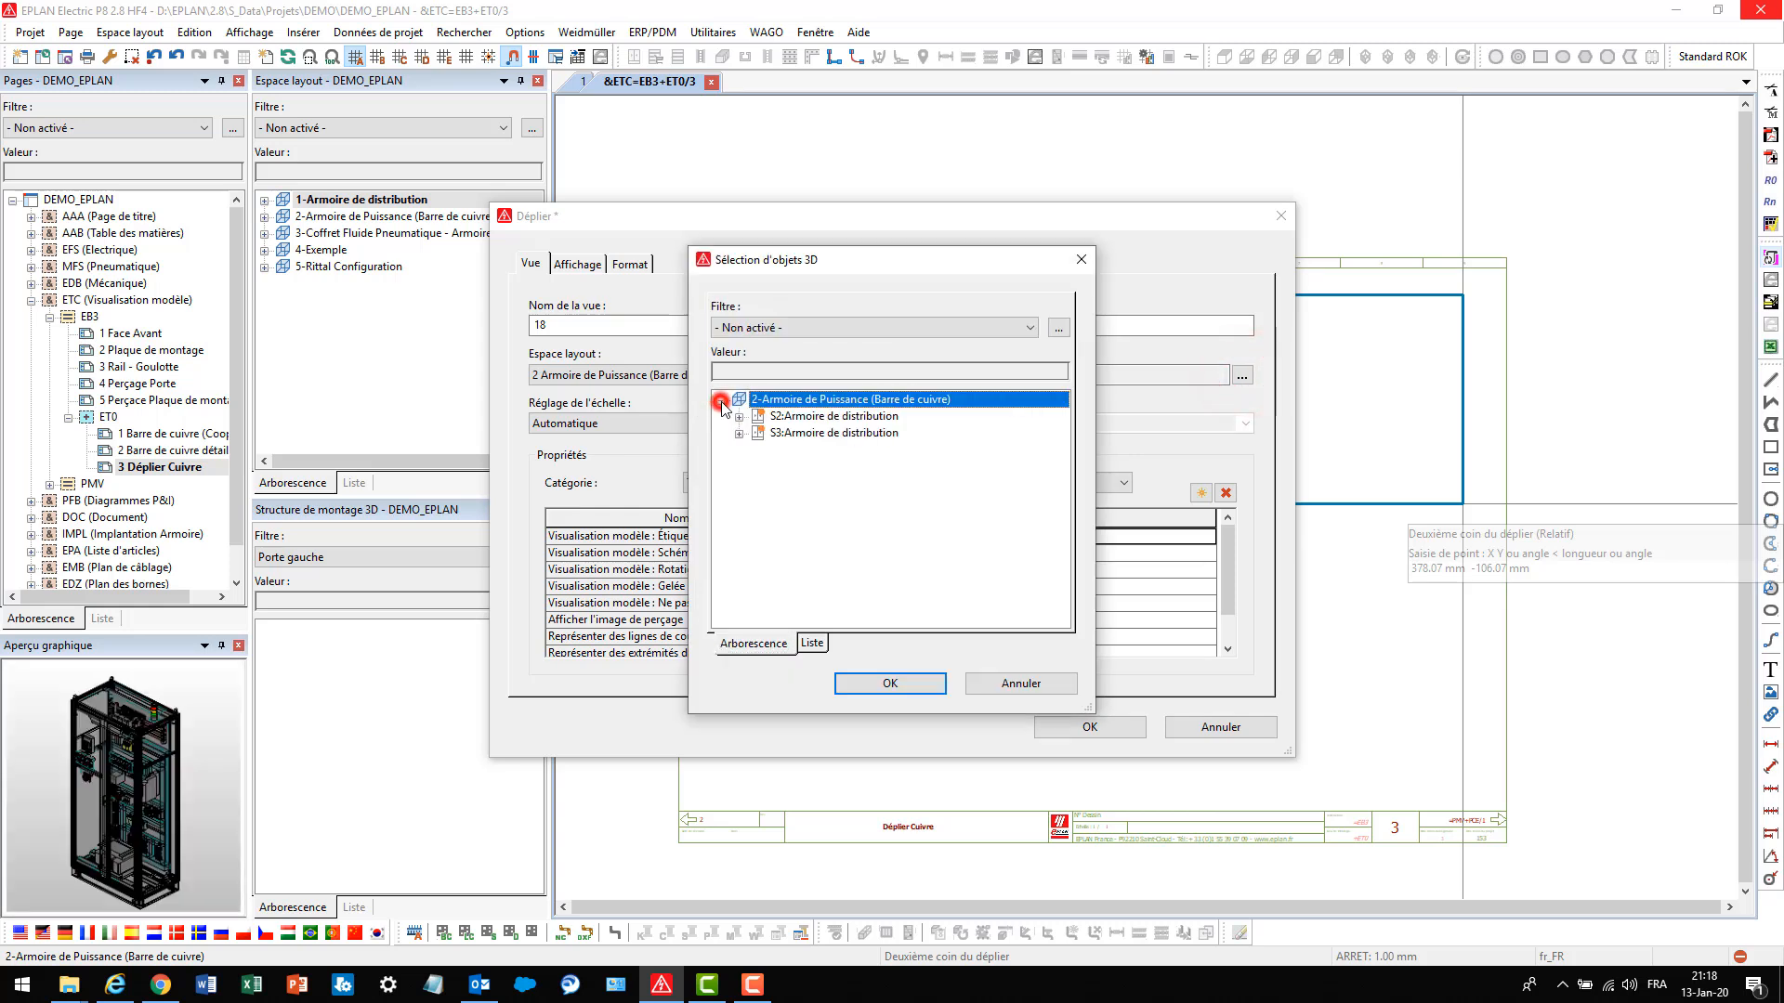
left_click(739, 417)
left_click(757, 434)
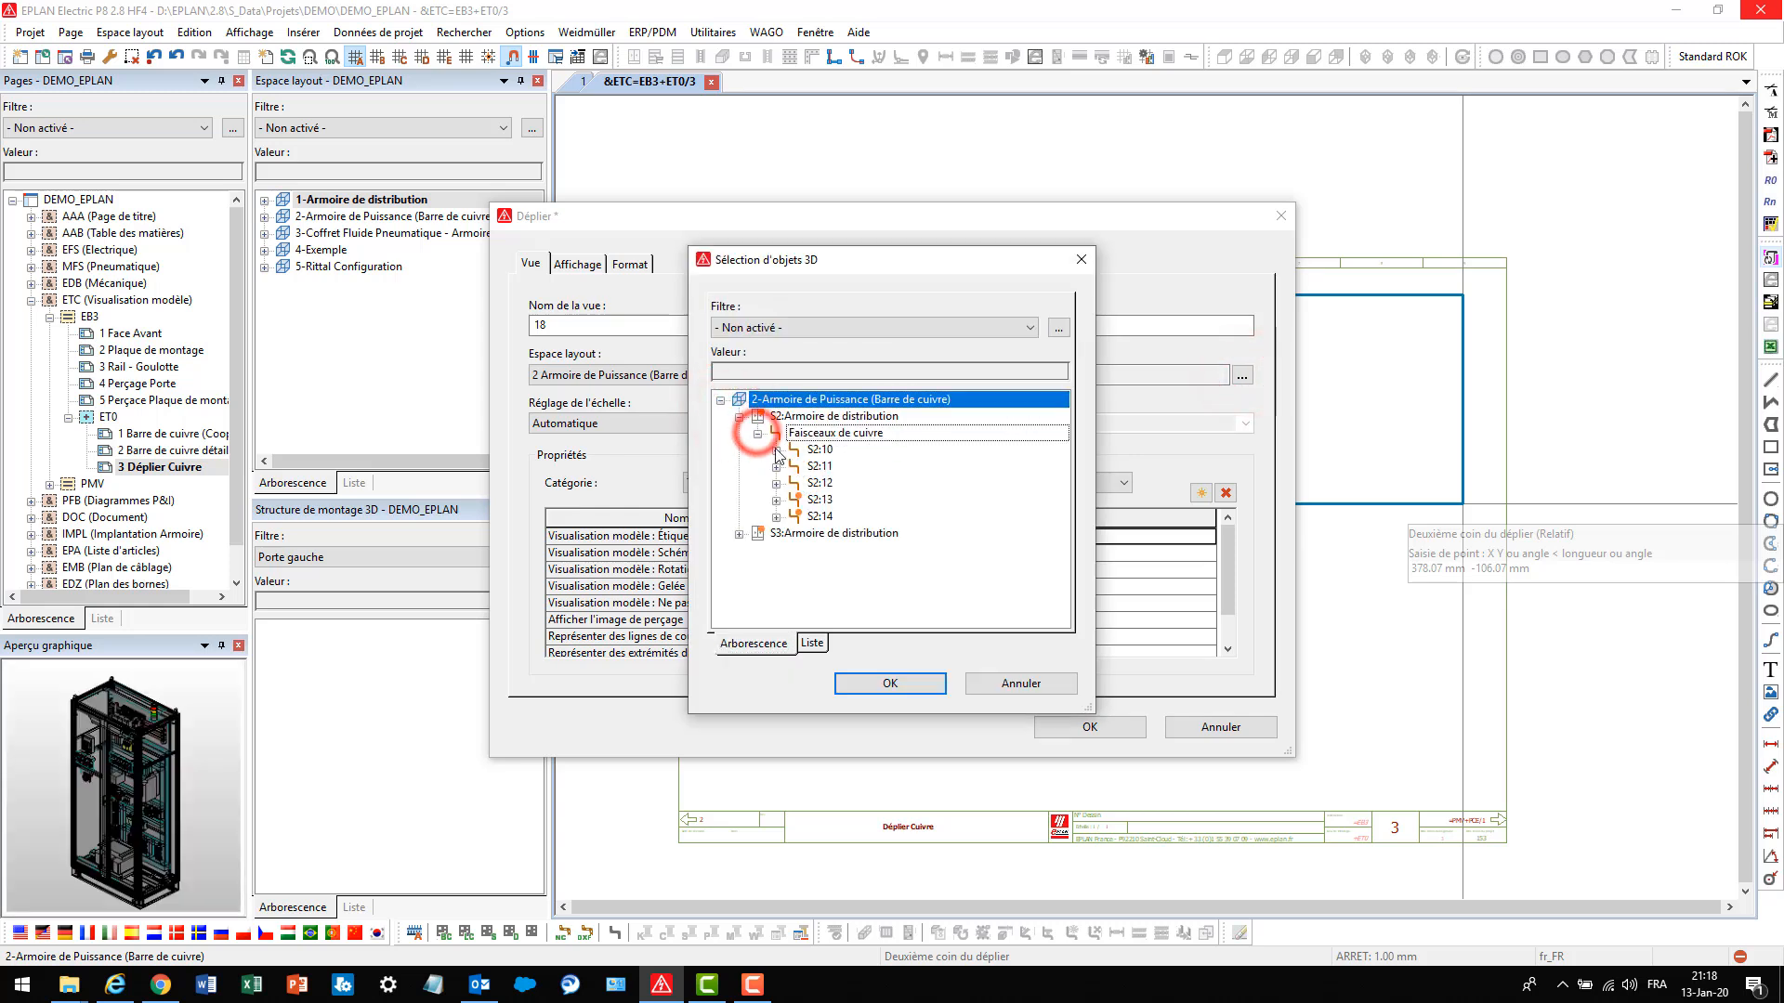
left_click(819, 450)
left_click(775, 449)
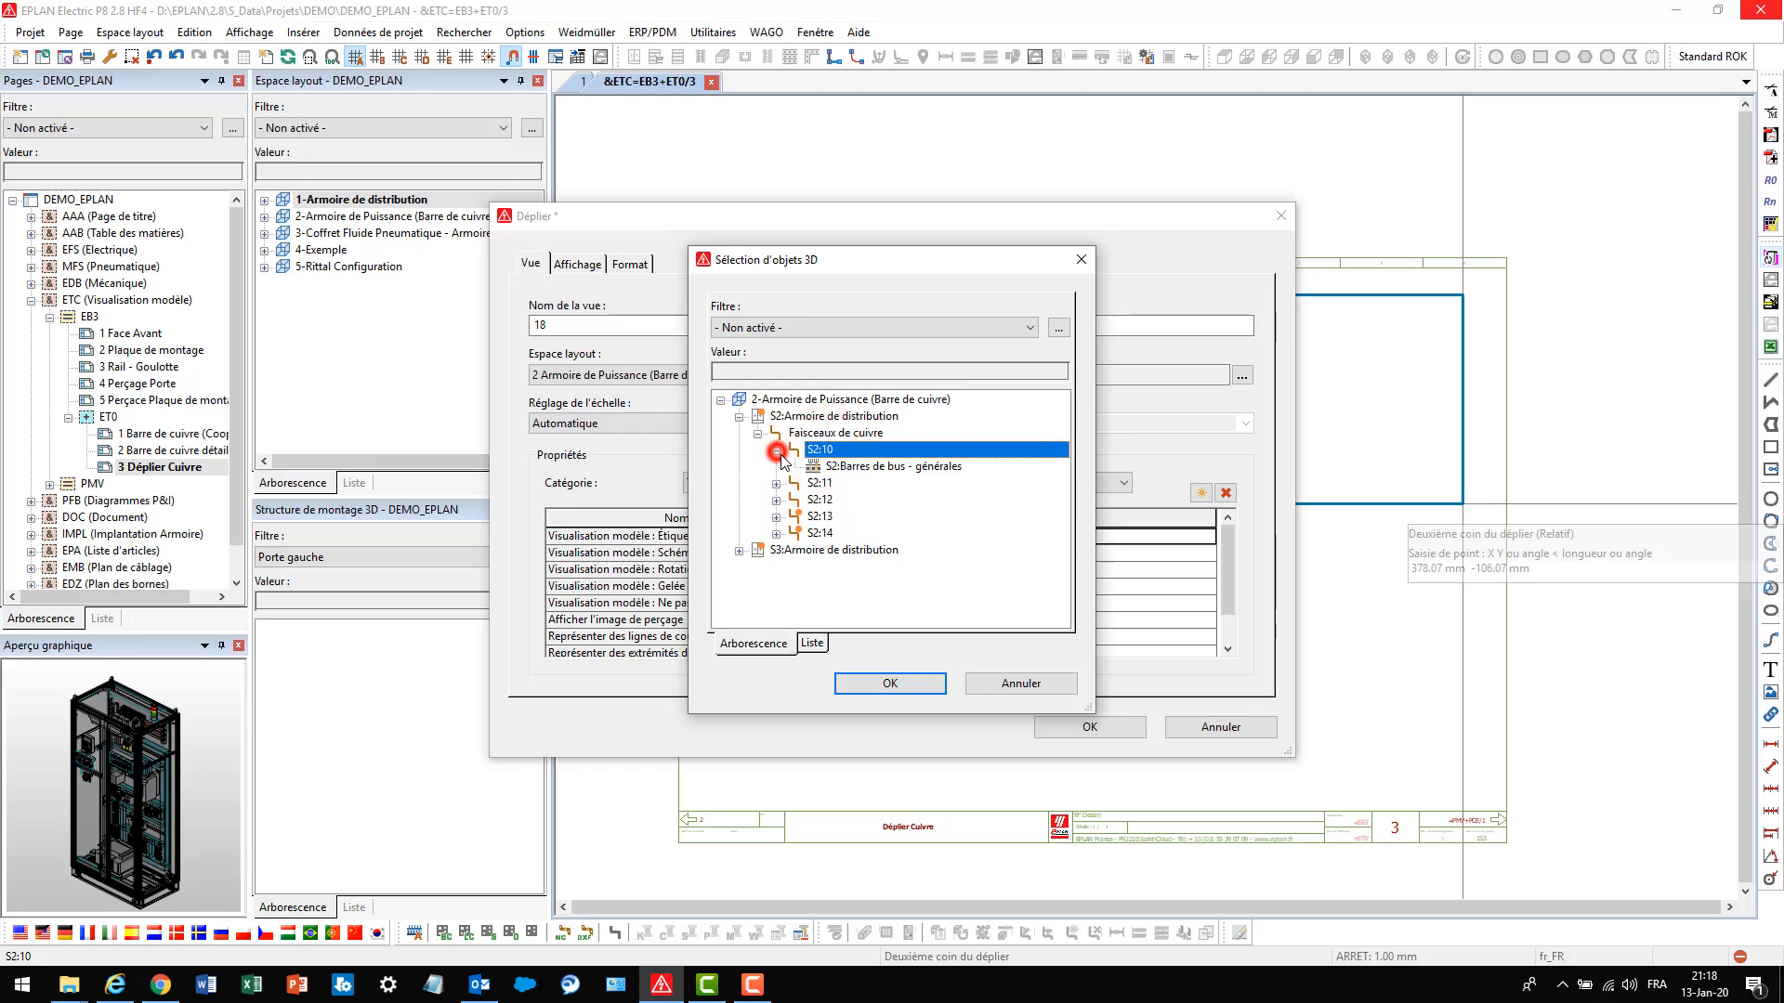
left_click(840, 466)
left_click(890, 683)
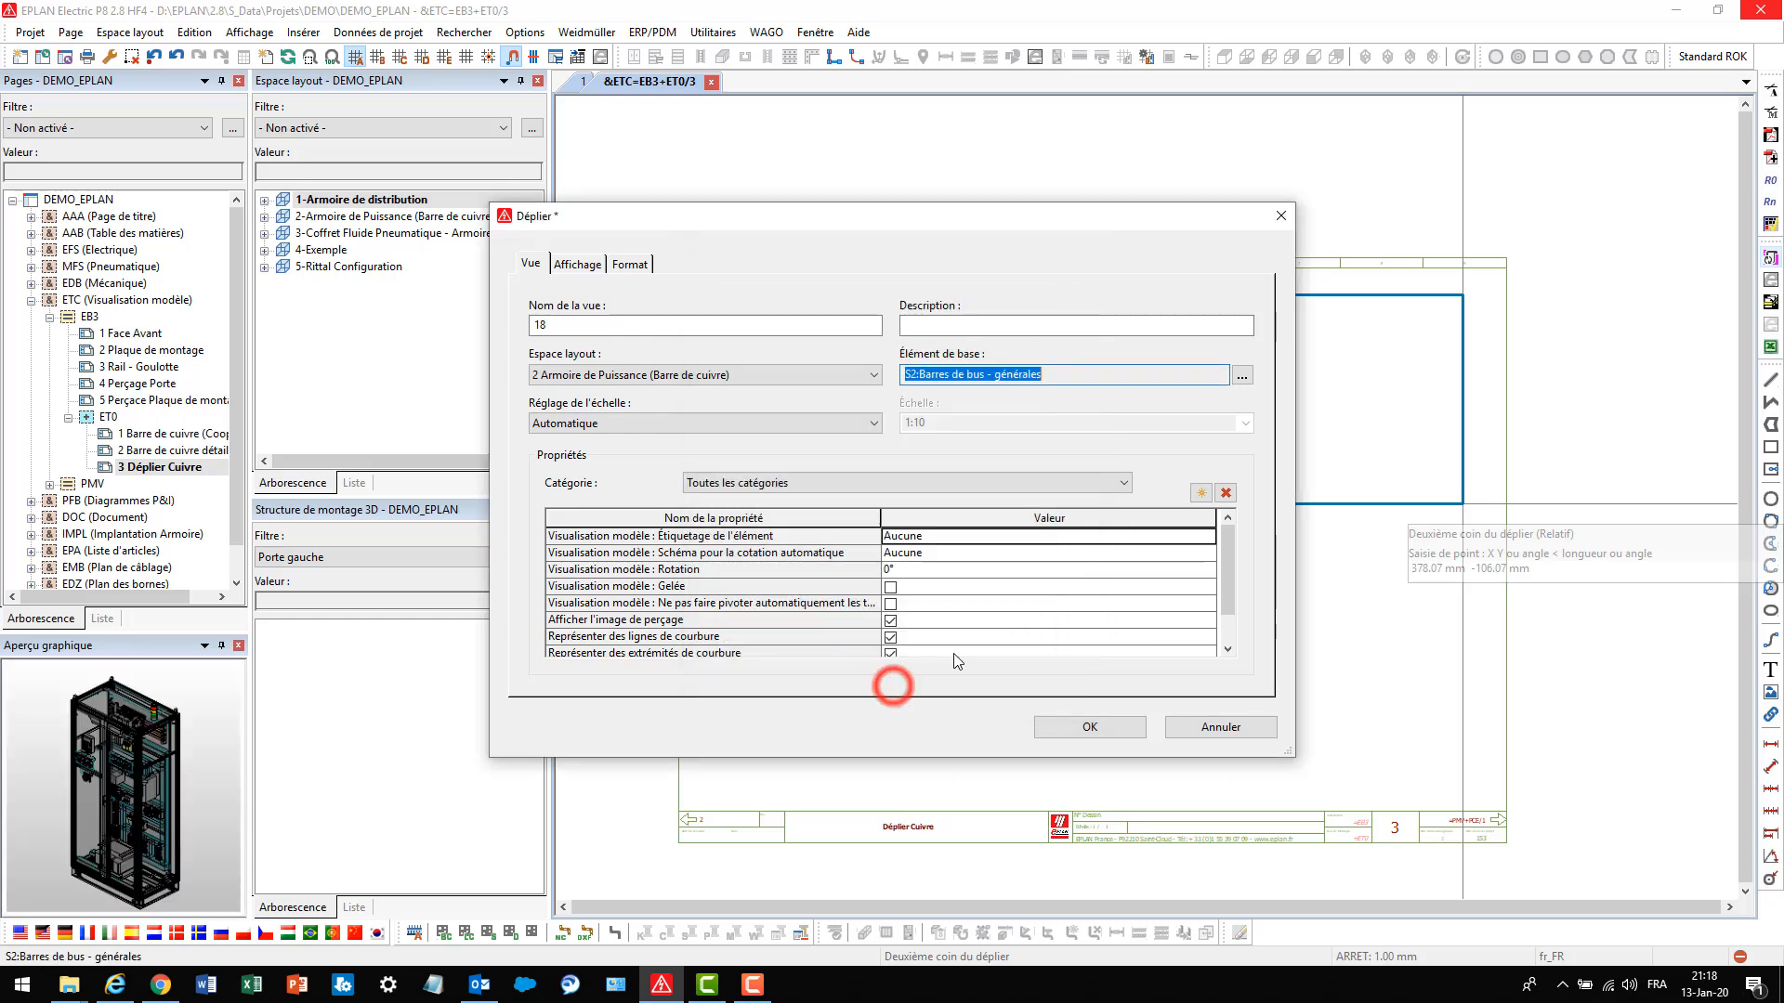
left_click(1061, 727)
Add baseline dimensions below the unfolded bar, from its left end to the bend line and to its right end
scroll(929, 432, "up", 5)
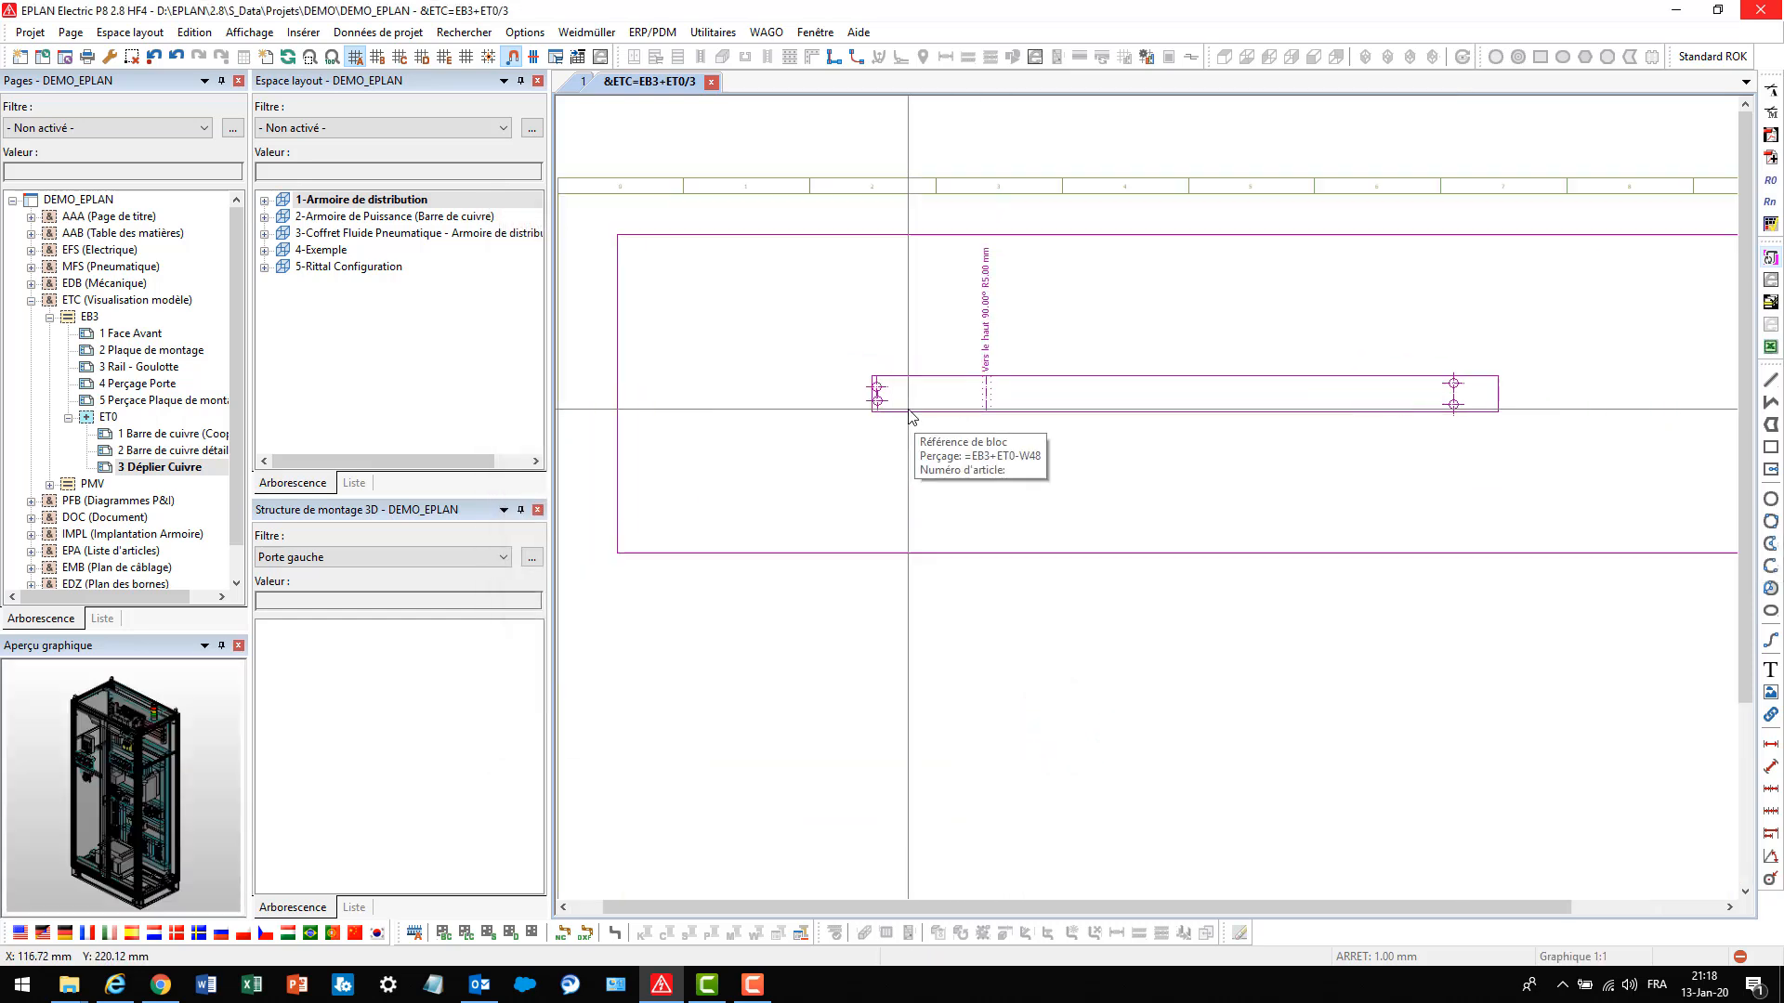
scroll(929, 432, "down", 3)
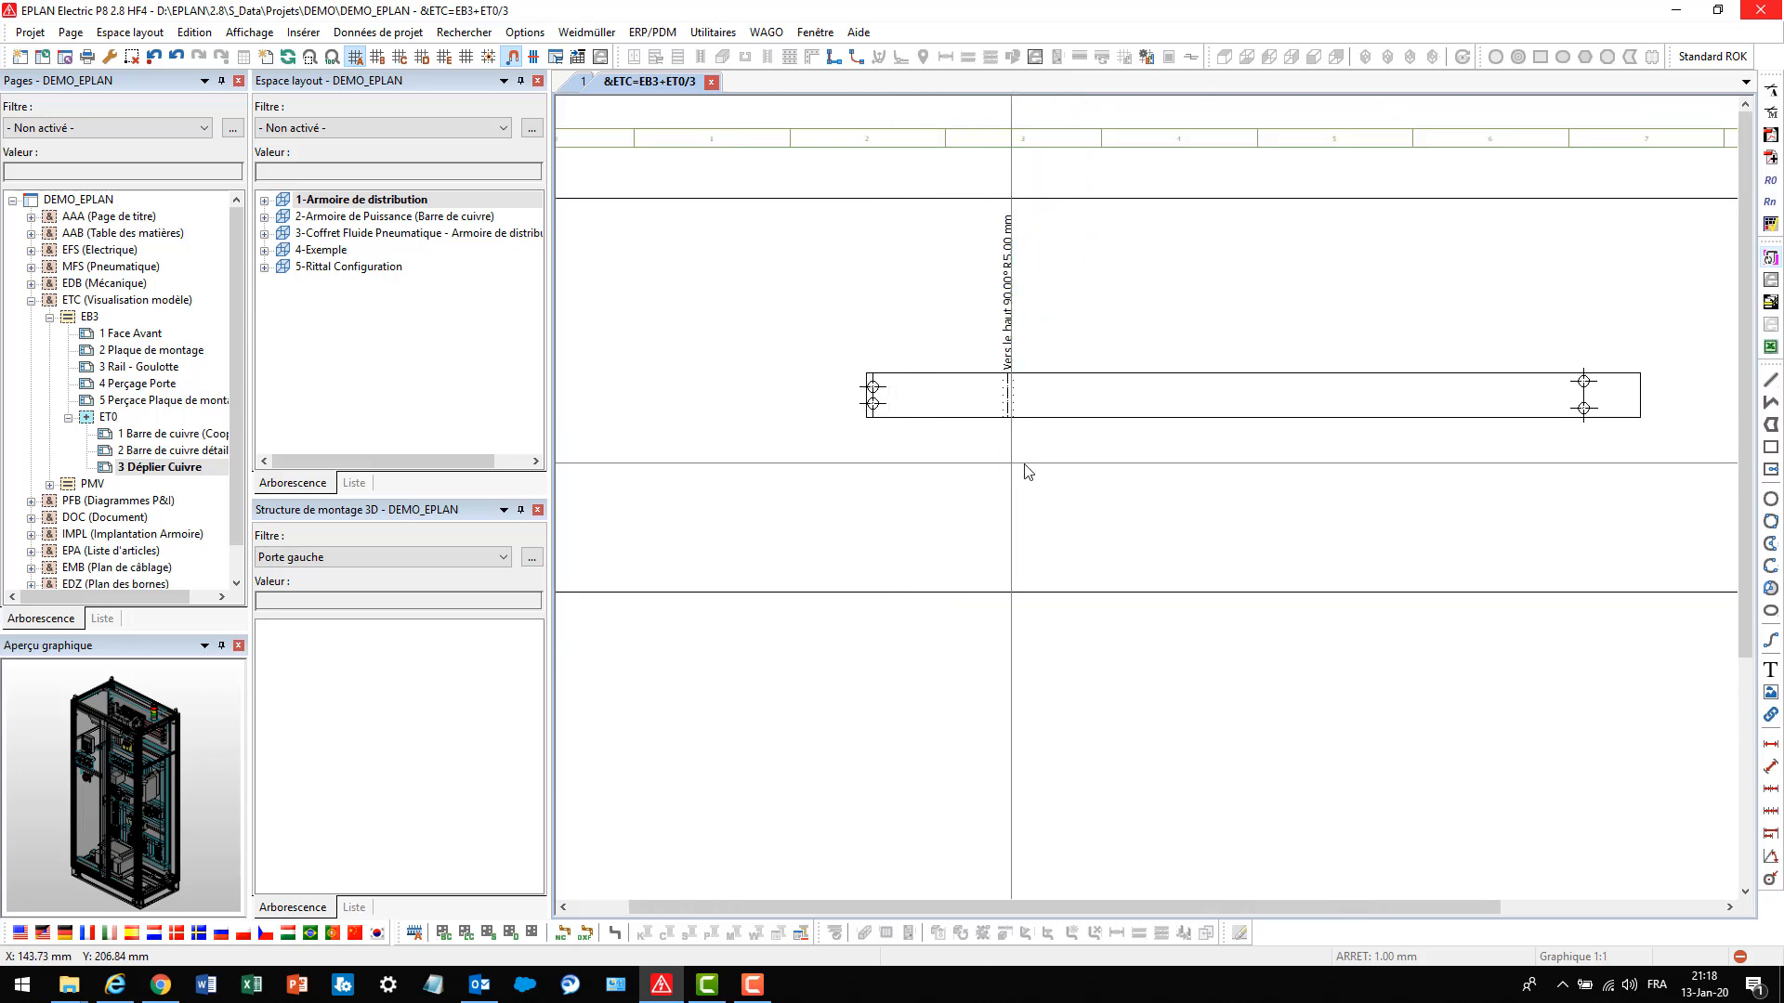
scroll(1027, 470, "up", 2)
middle_click_drag(1007, 485, 890, 462)
key("ctrl+a")
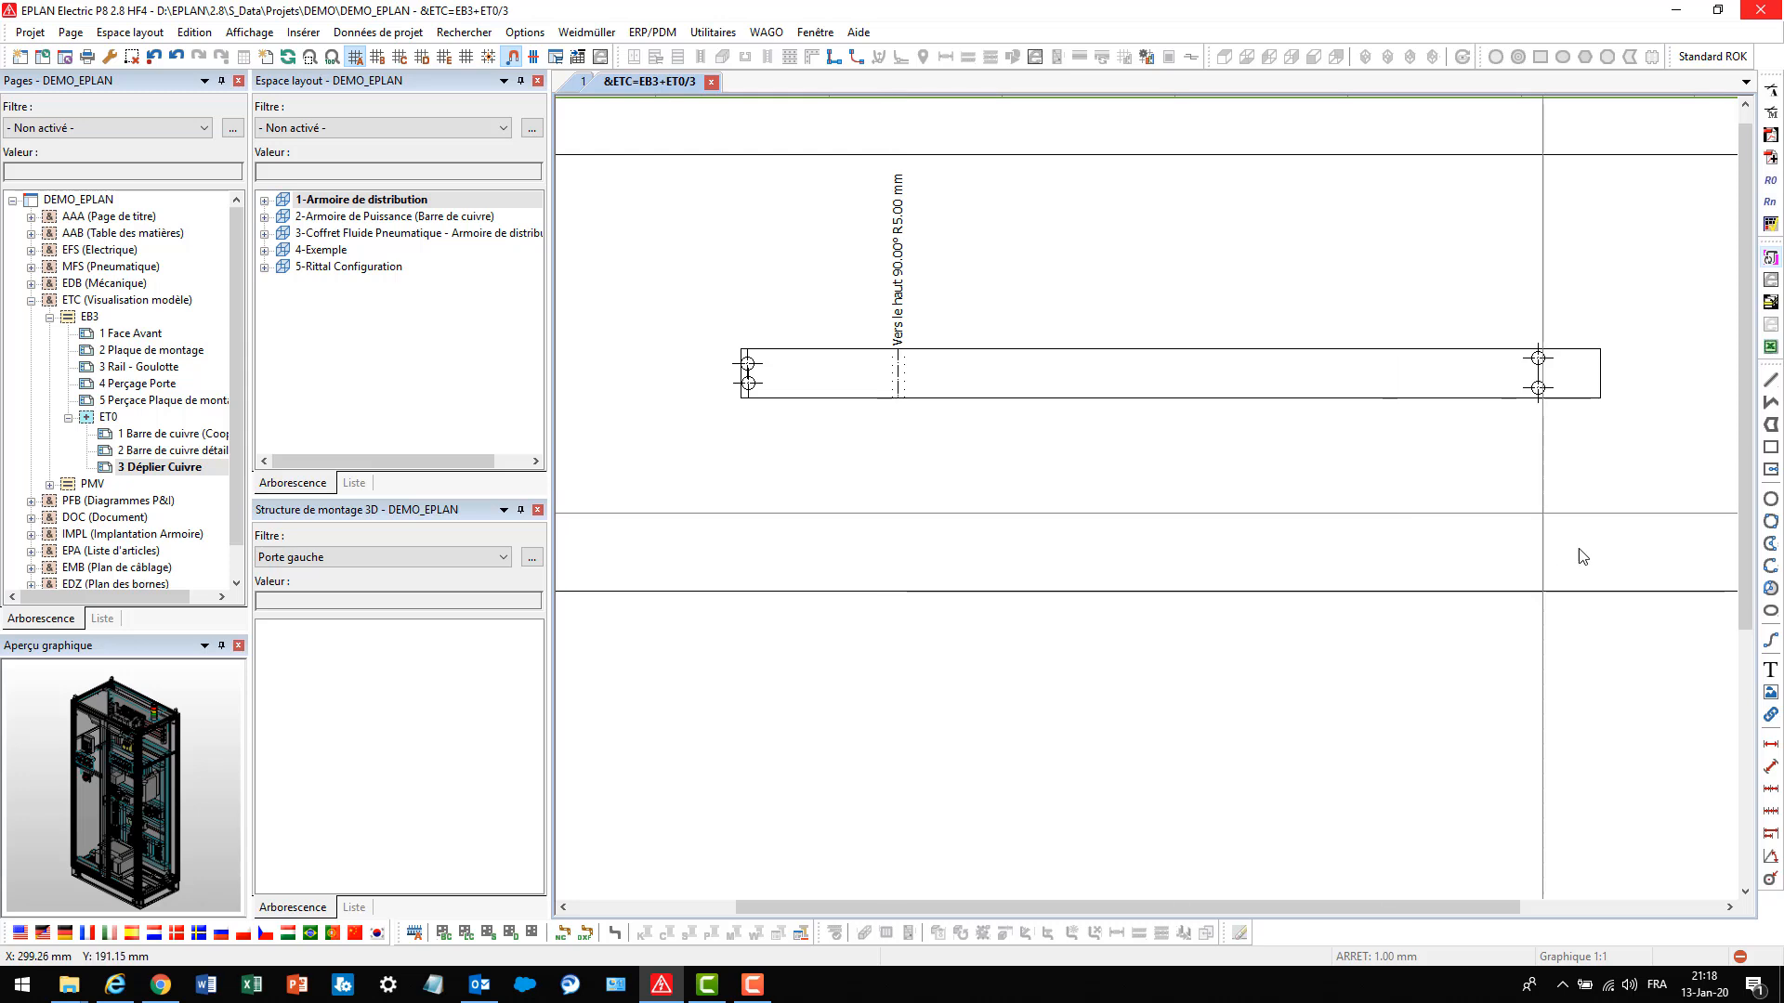
left_click(1770, 834)
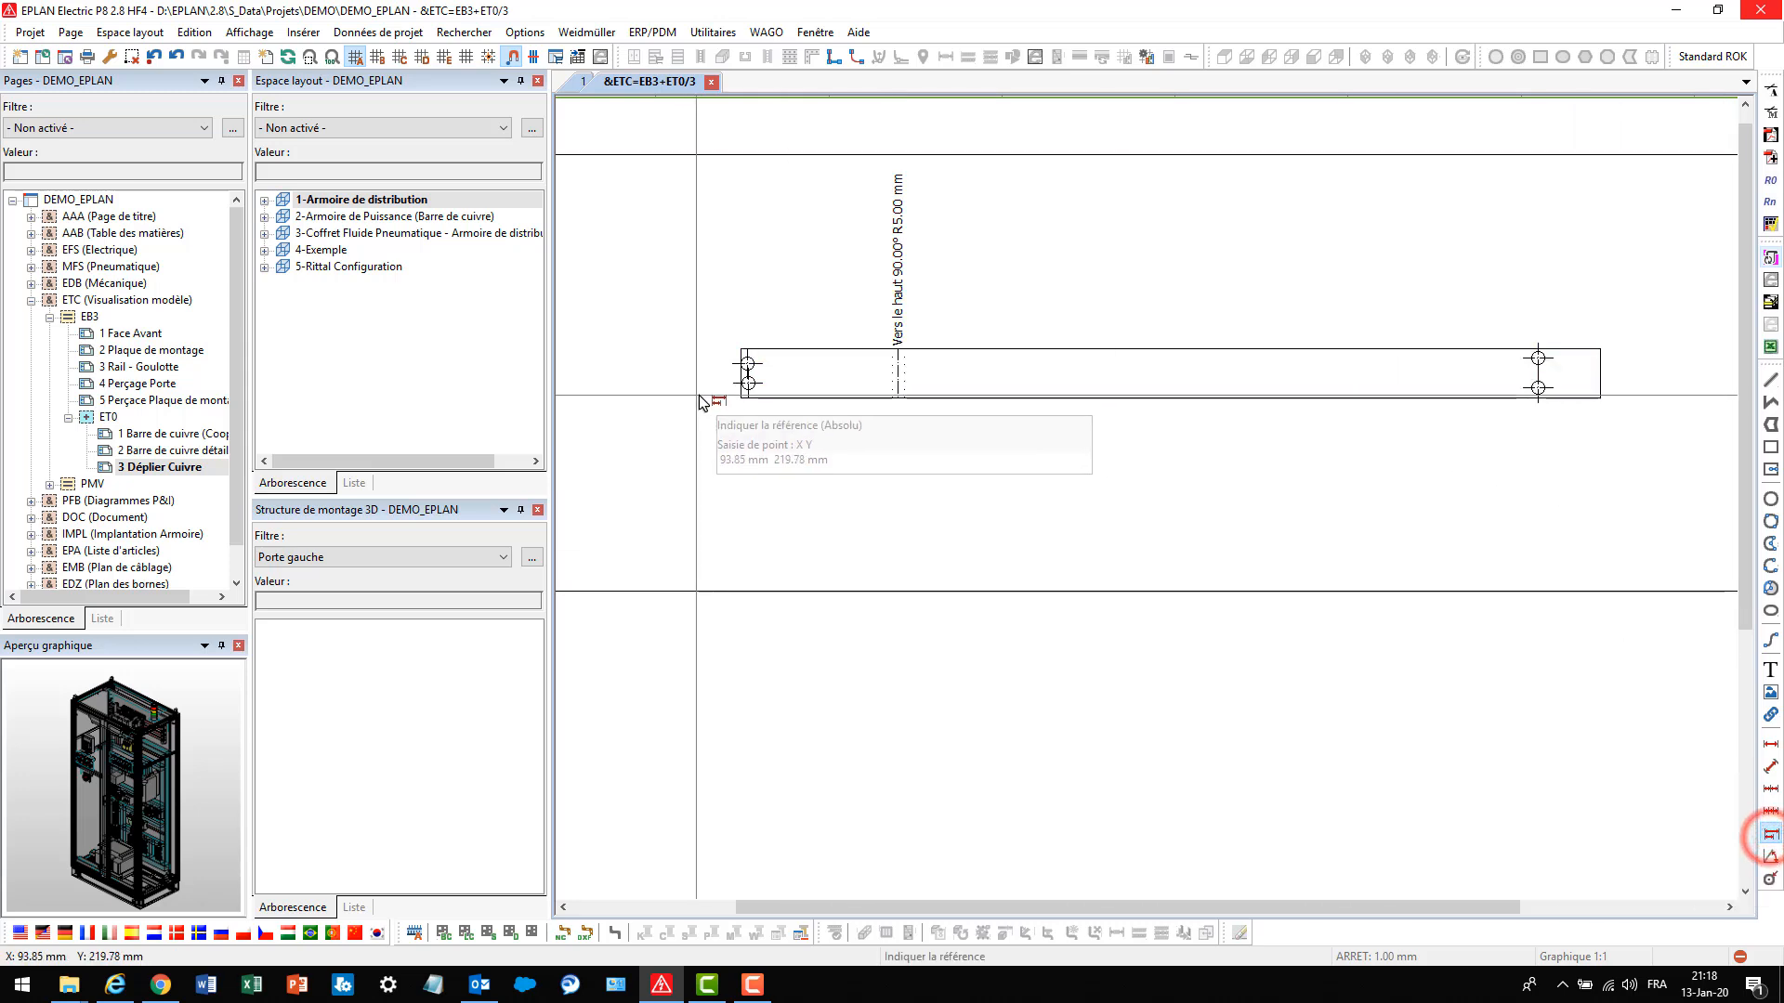
scroll(769, 395, "up", 3)
left_click(768, 397)
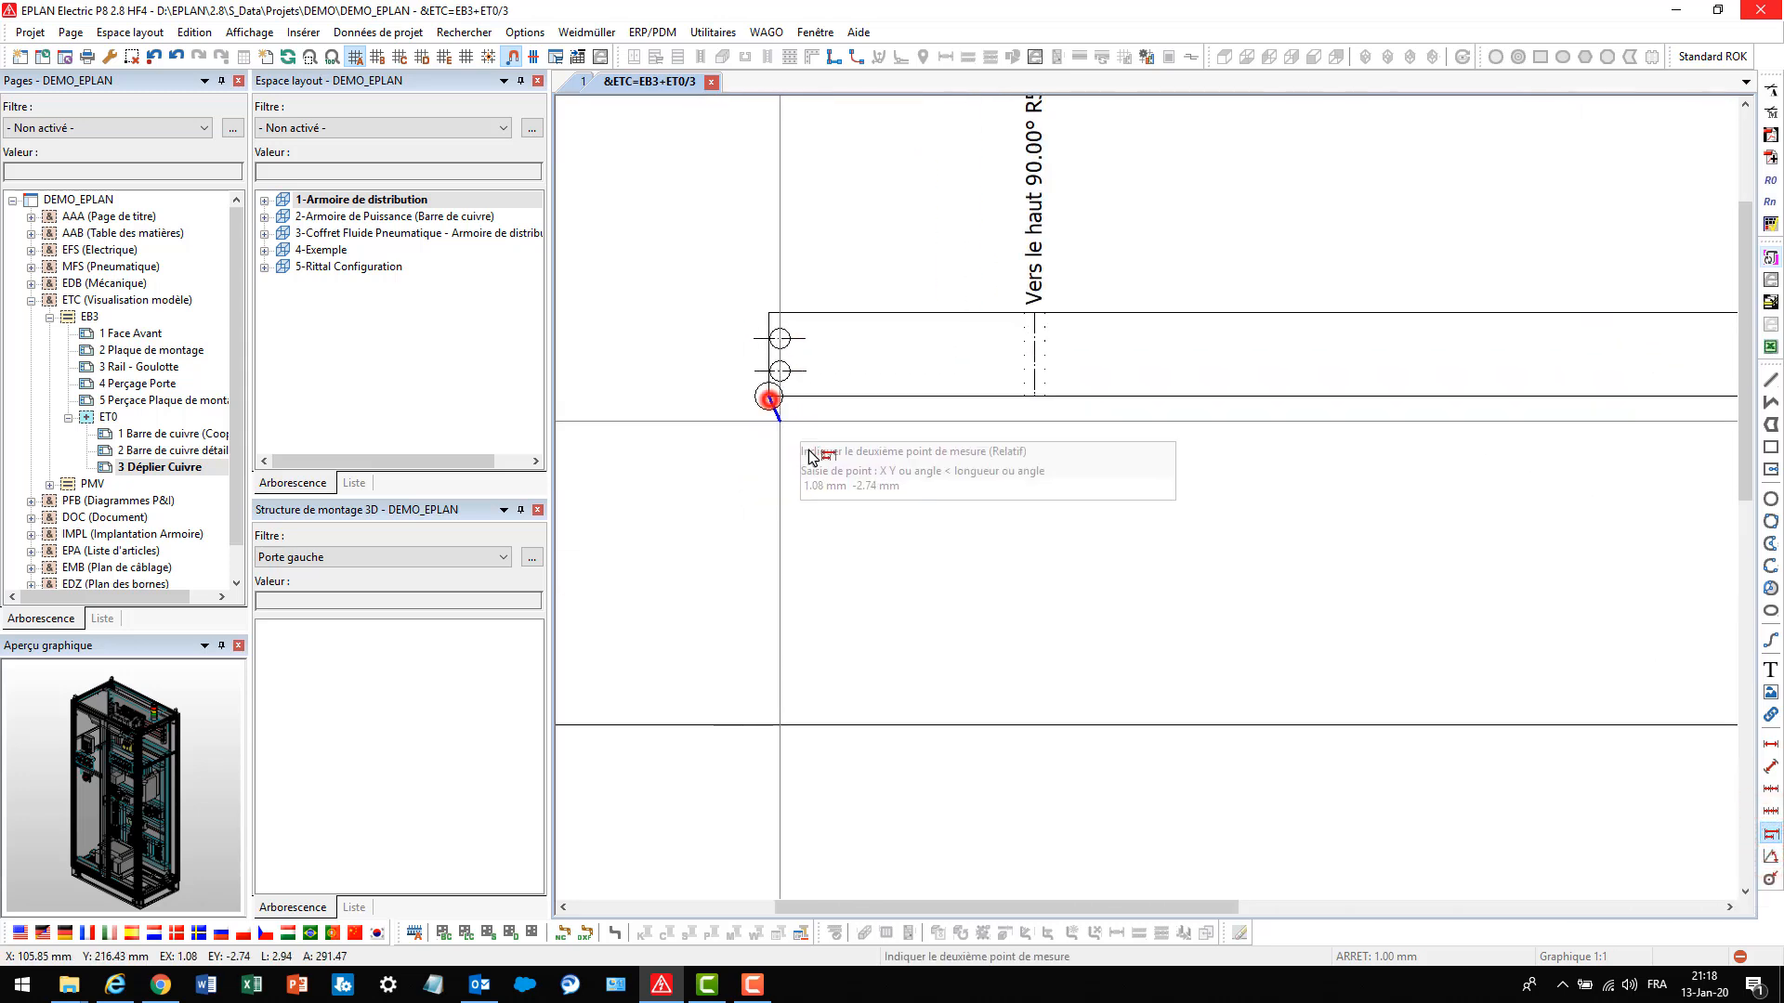
left_click(1033, 399)
left_click(1027, 466)
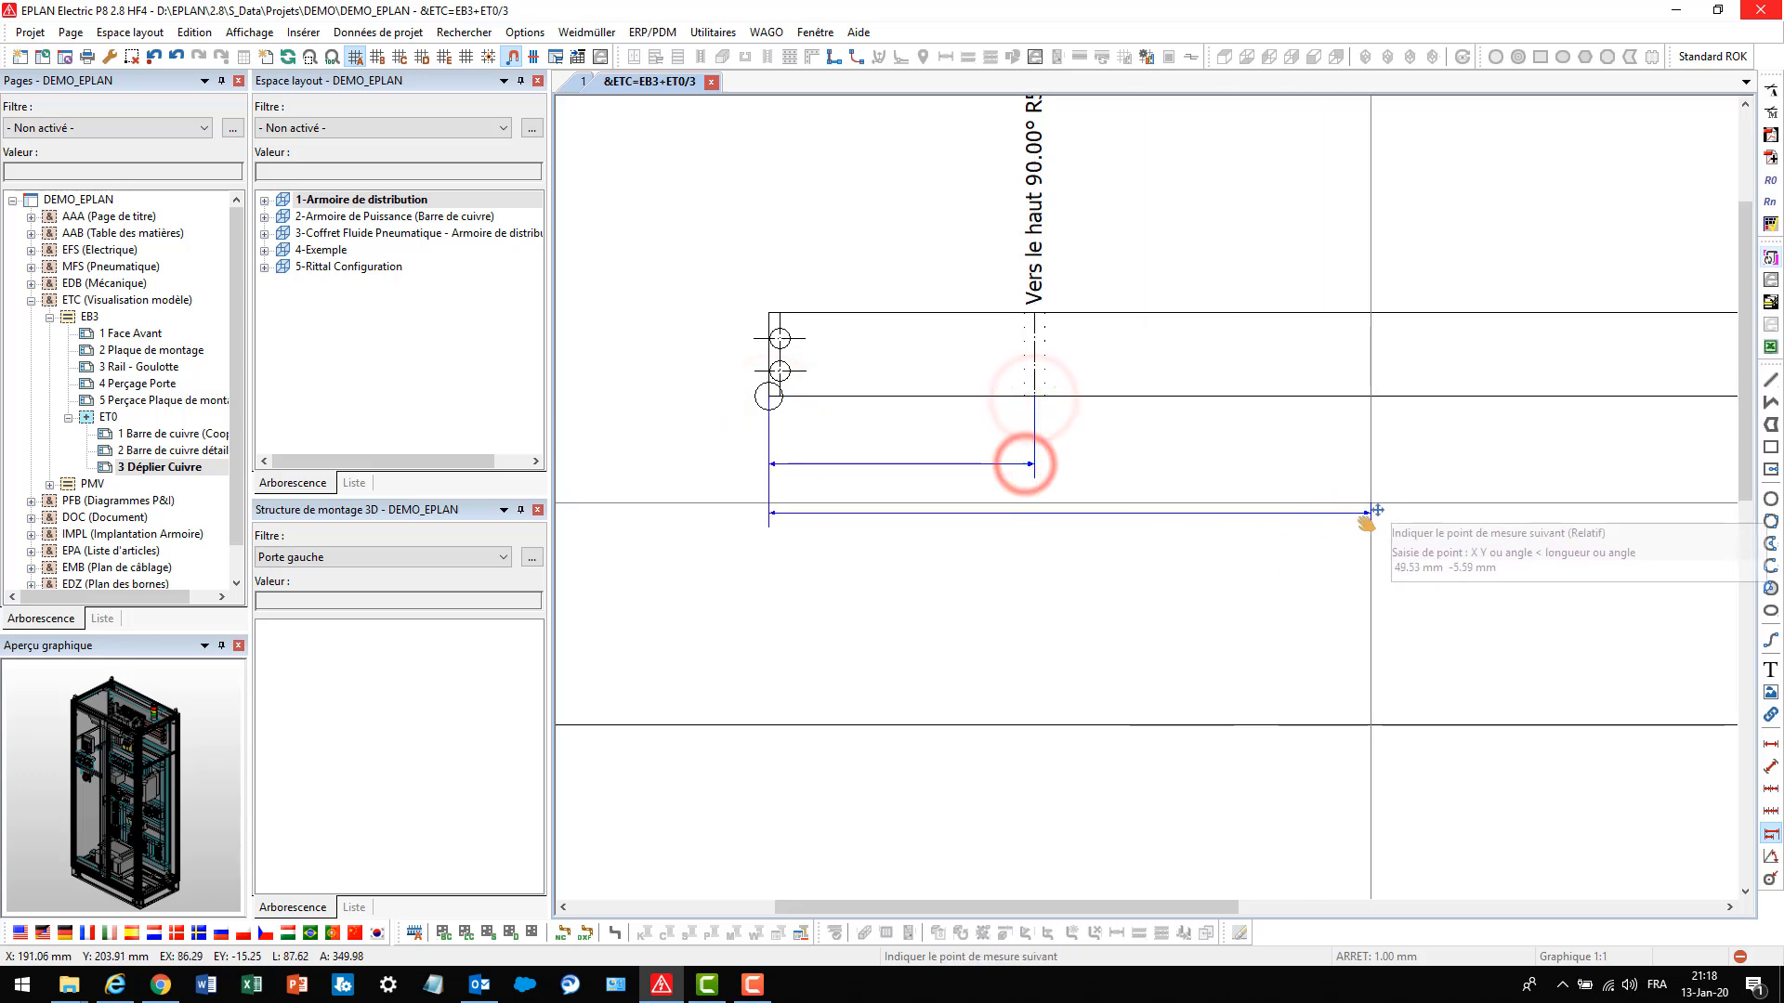
scroll(887, 474, "down", 2)
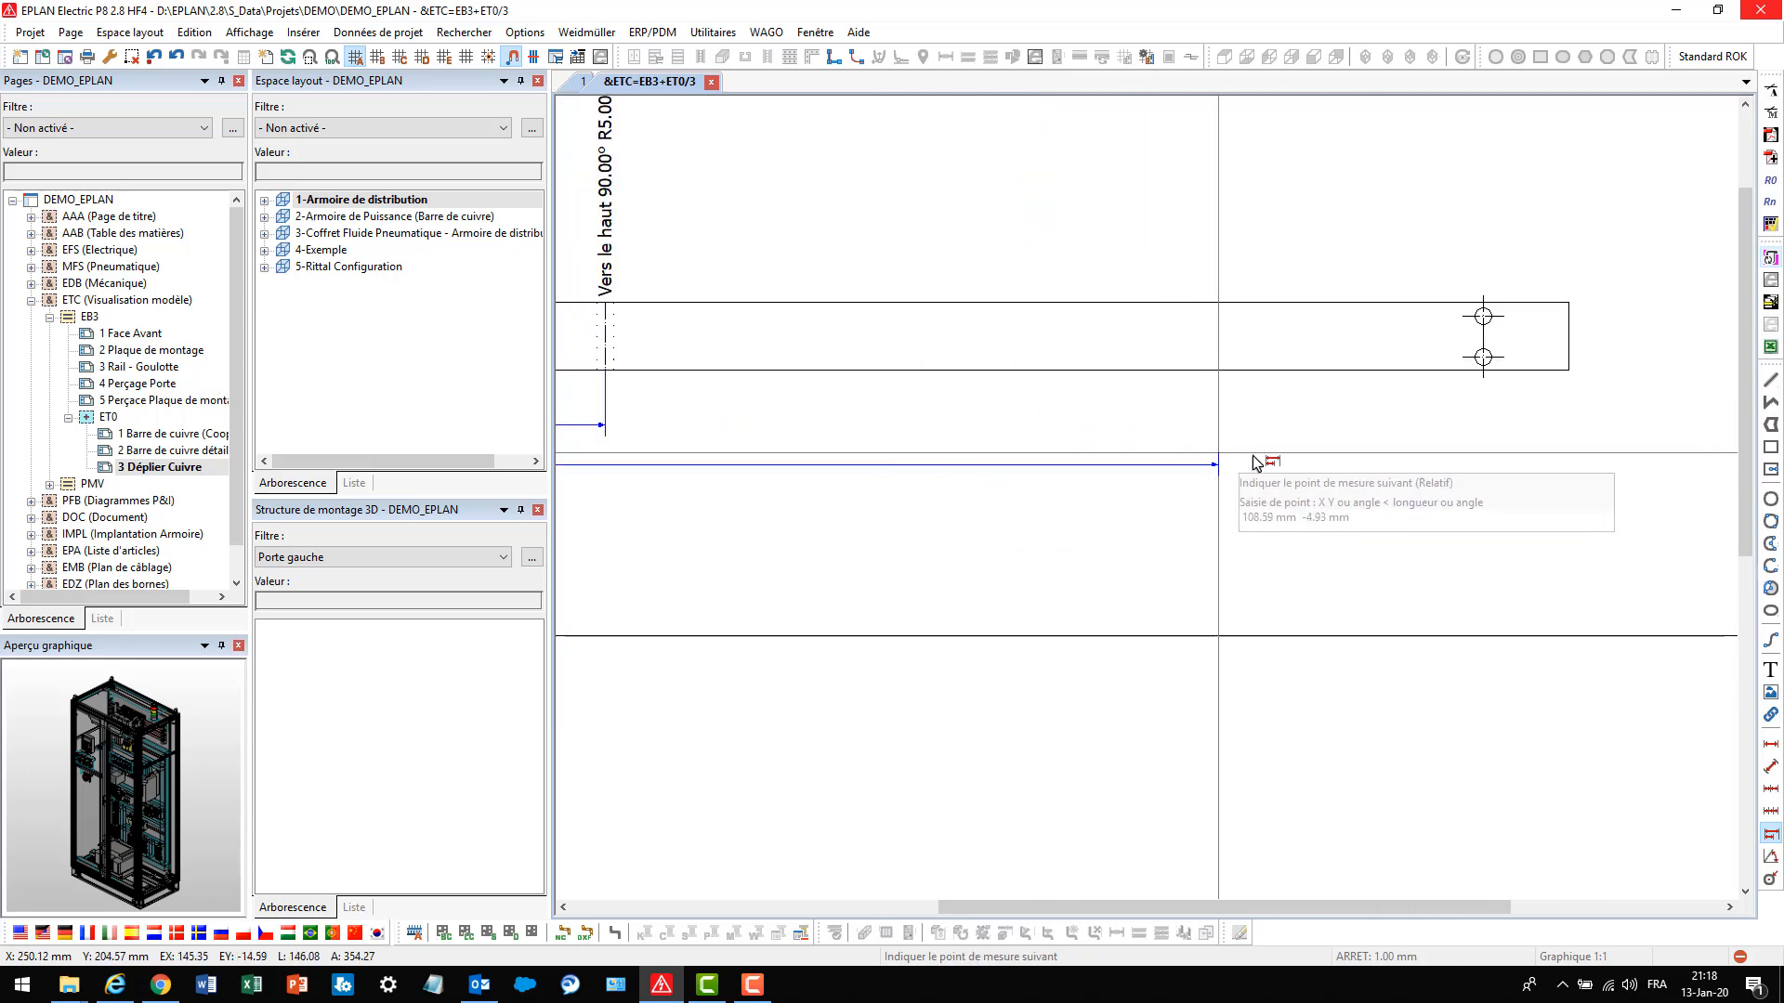
left_click(1565, 369)
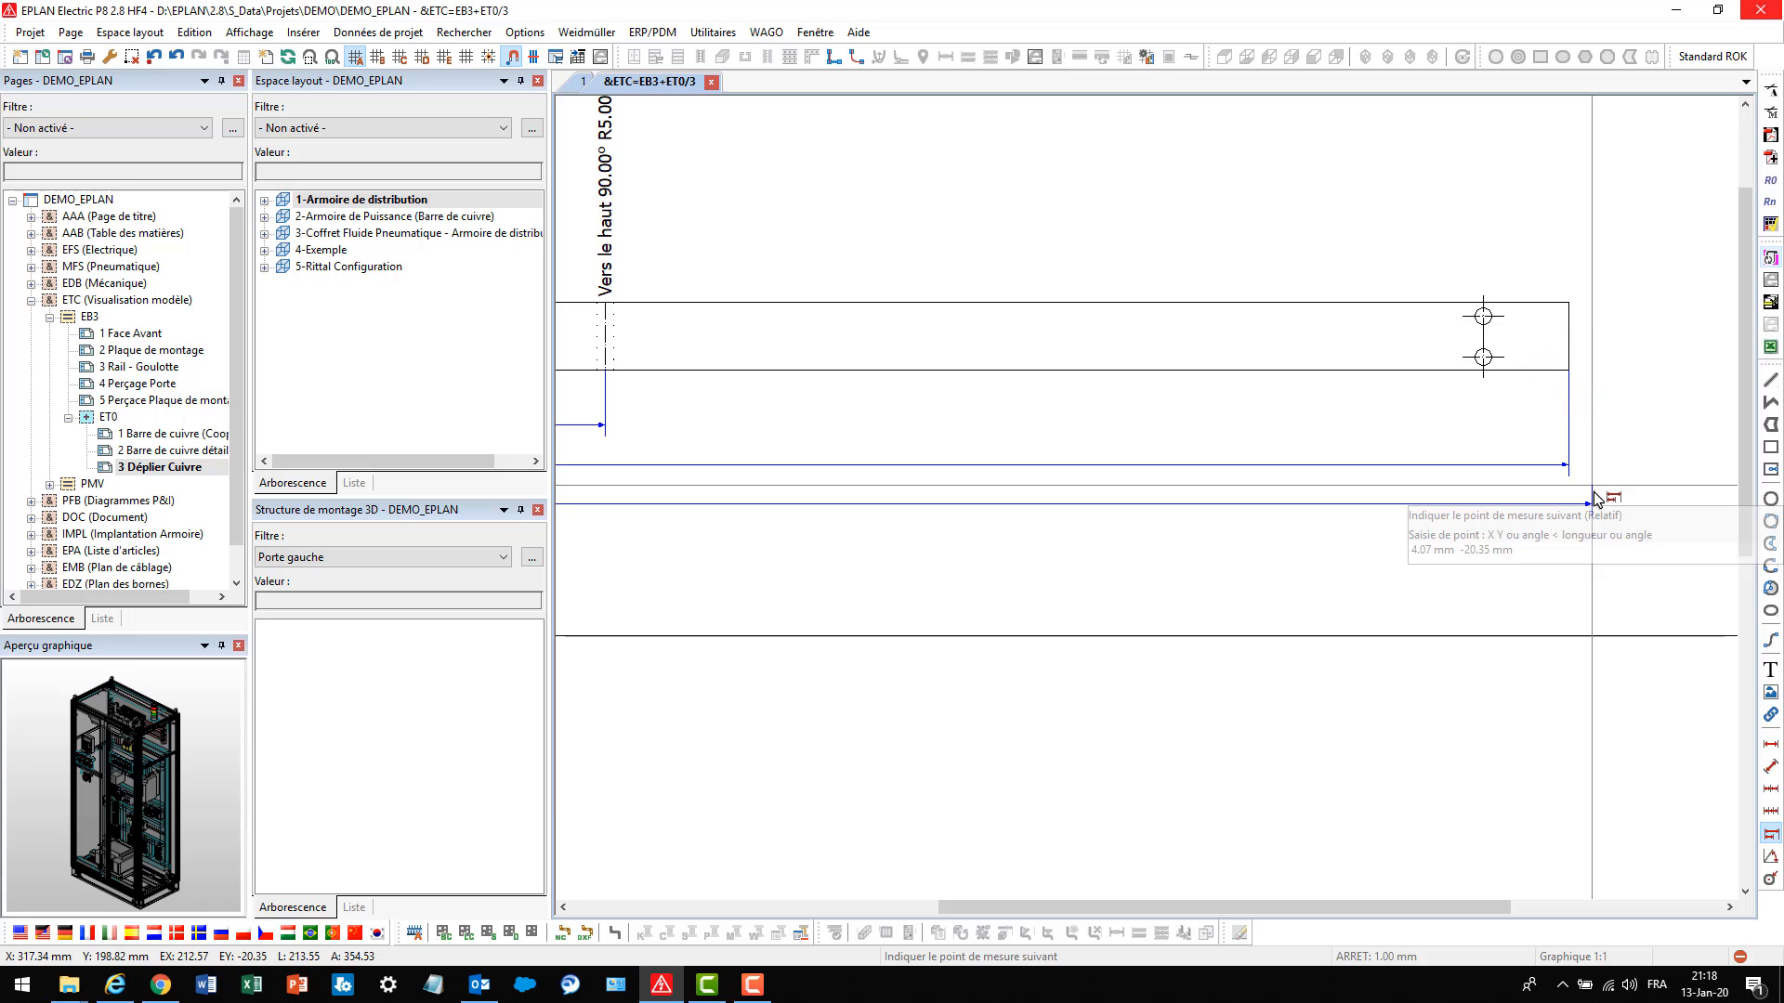
key("Escape")
Add a radius dimension to the upper hole at the bar's left end, with its text outside the bar
scroll(1593, 492, "down", 2)
scroll(766, 406, "up", 2)
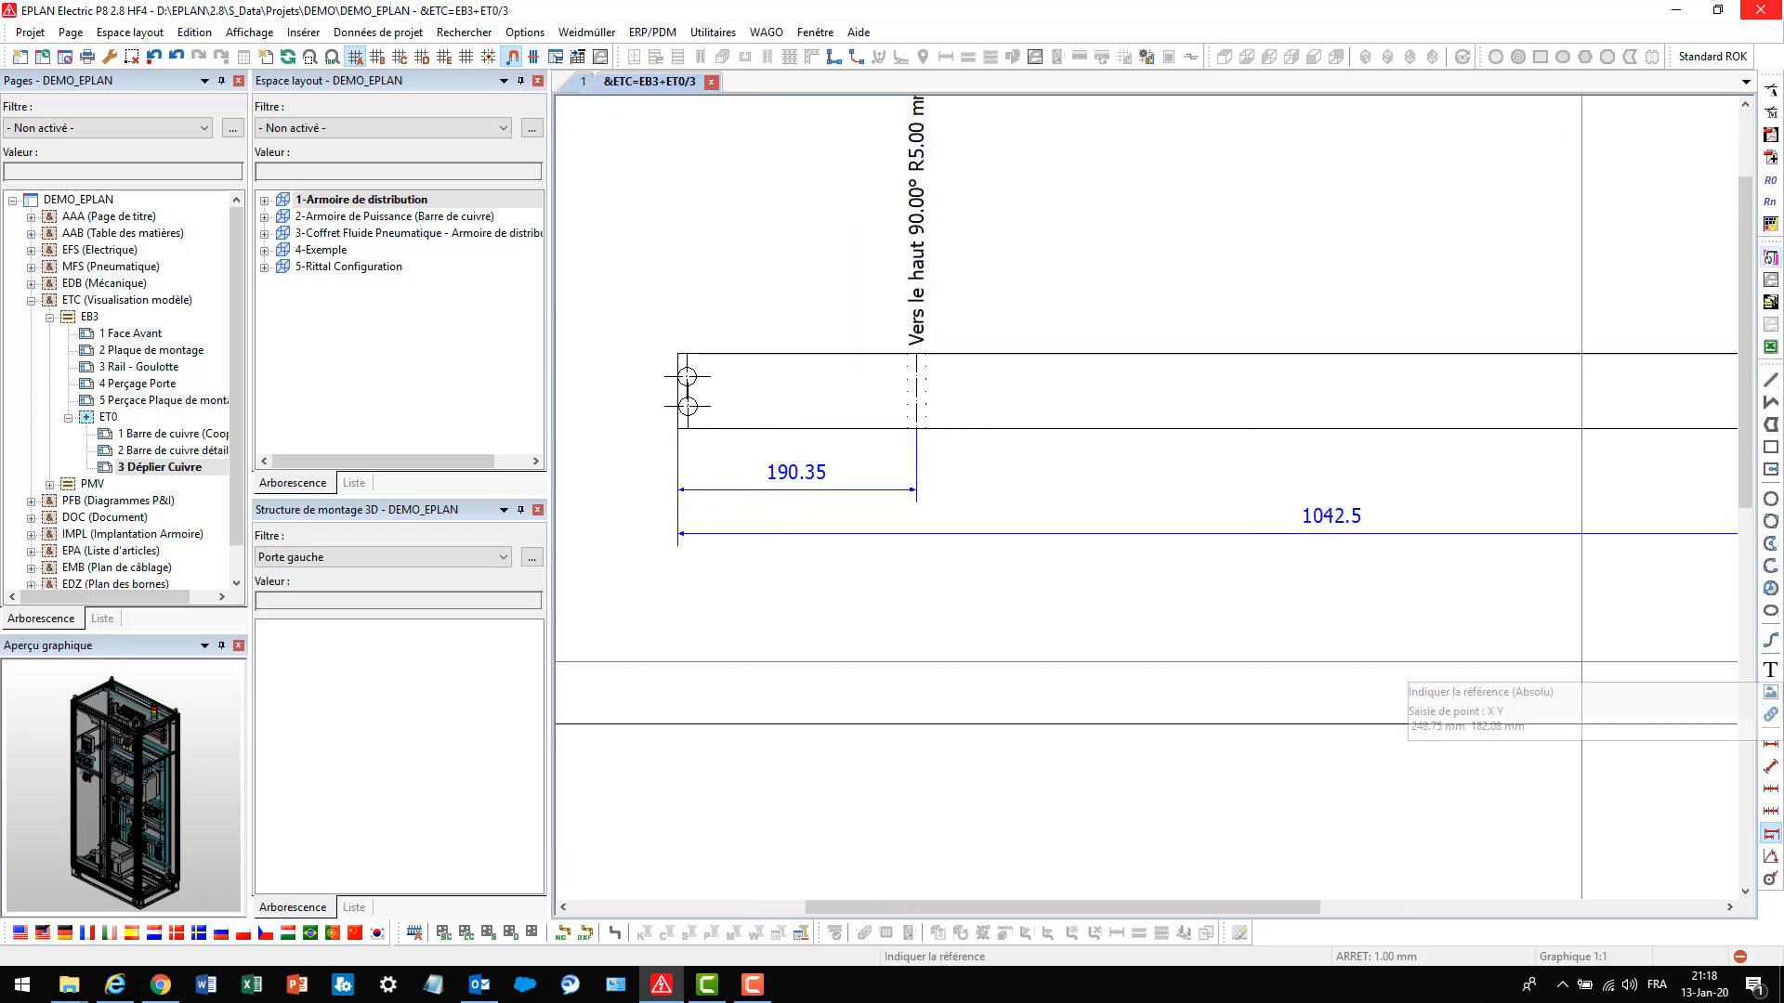
left_click(1772, 881)
scroll(672, 384, "up", 3)
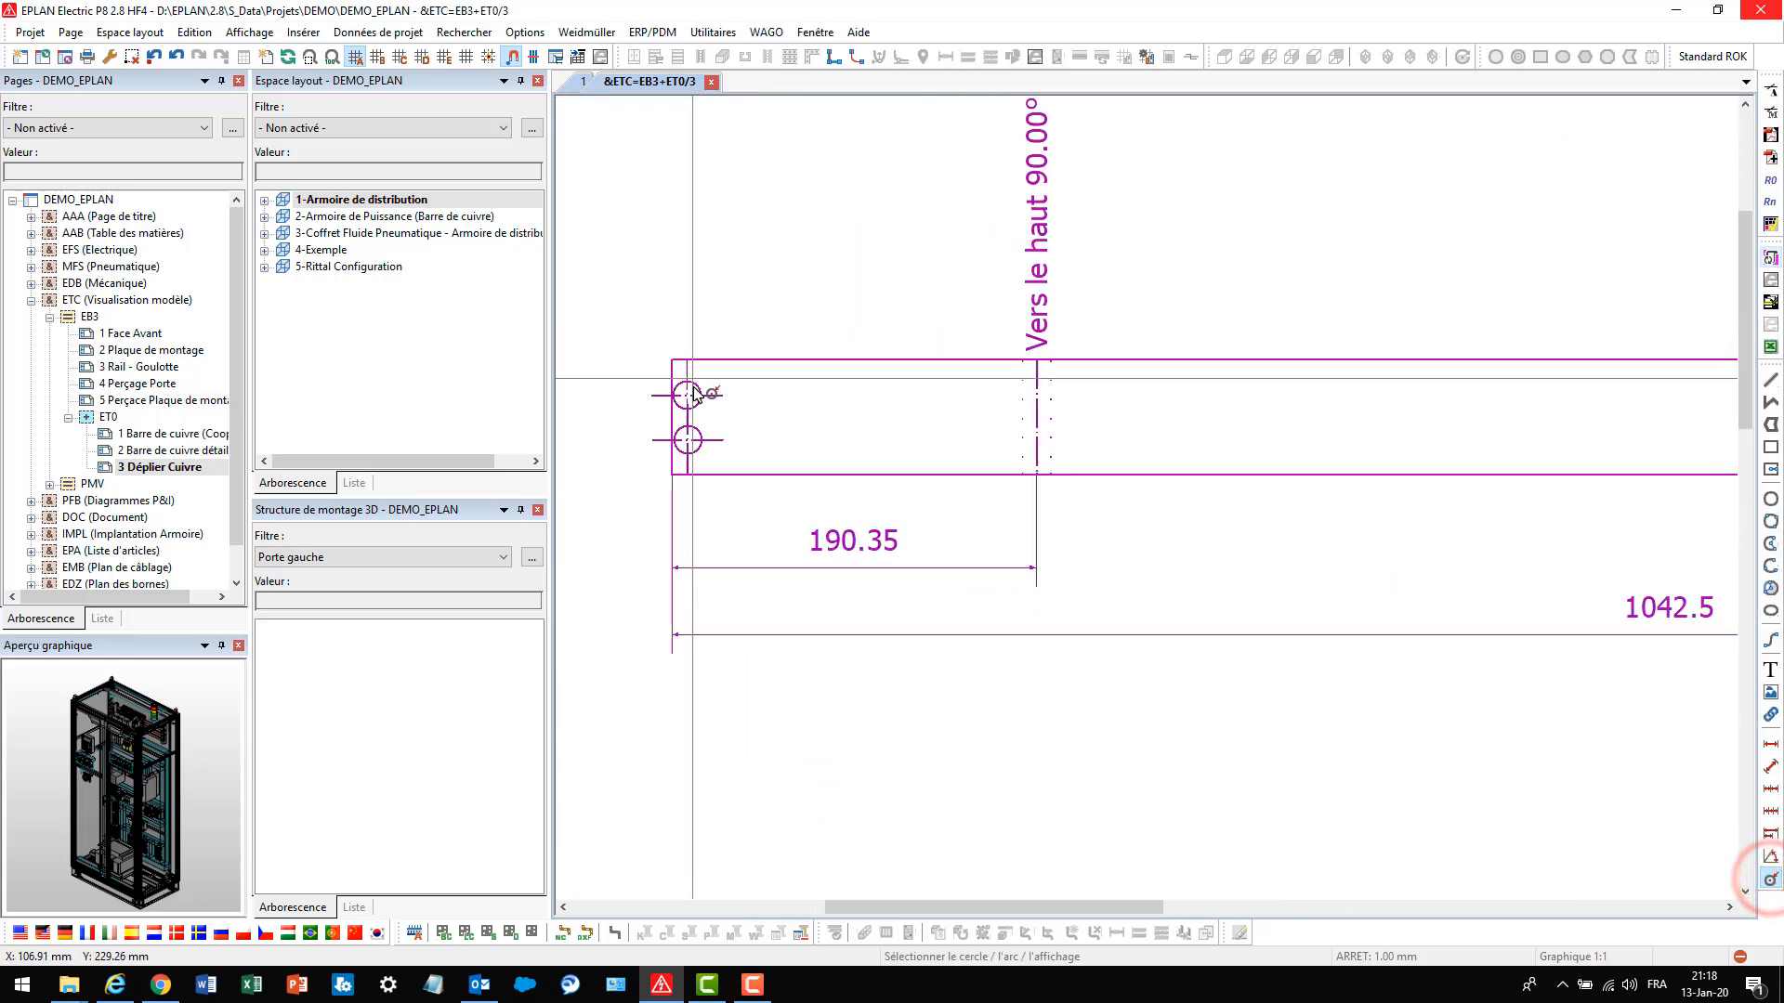
left_click(671, 383)
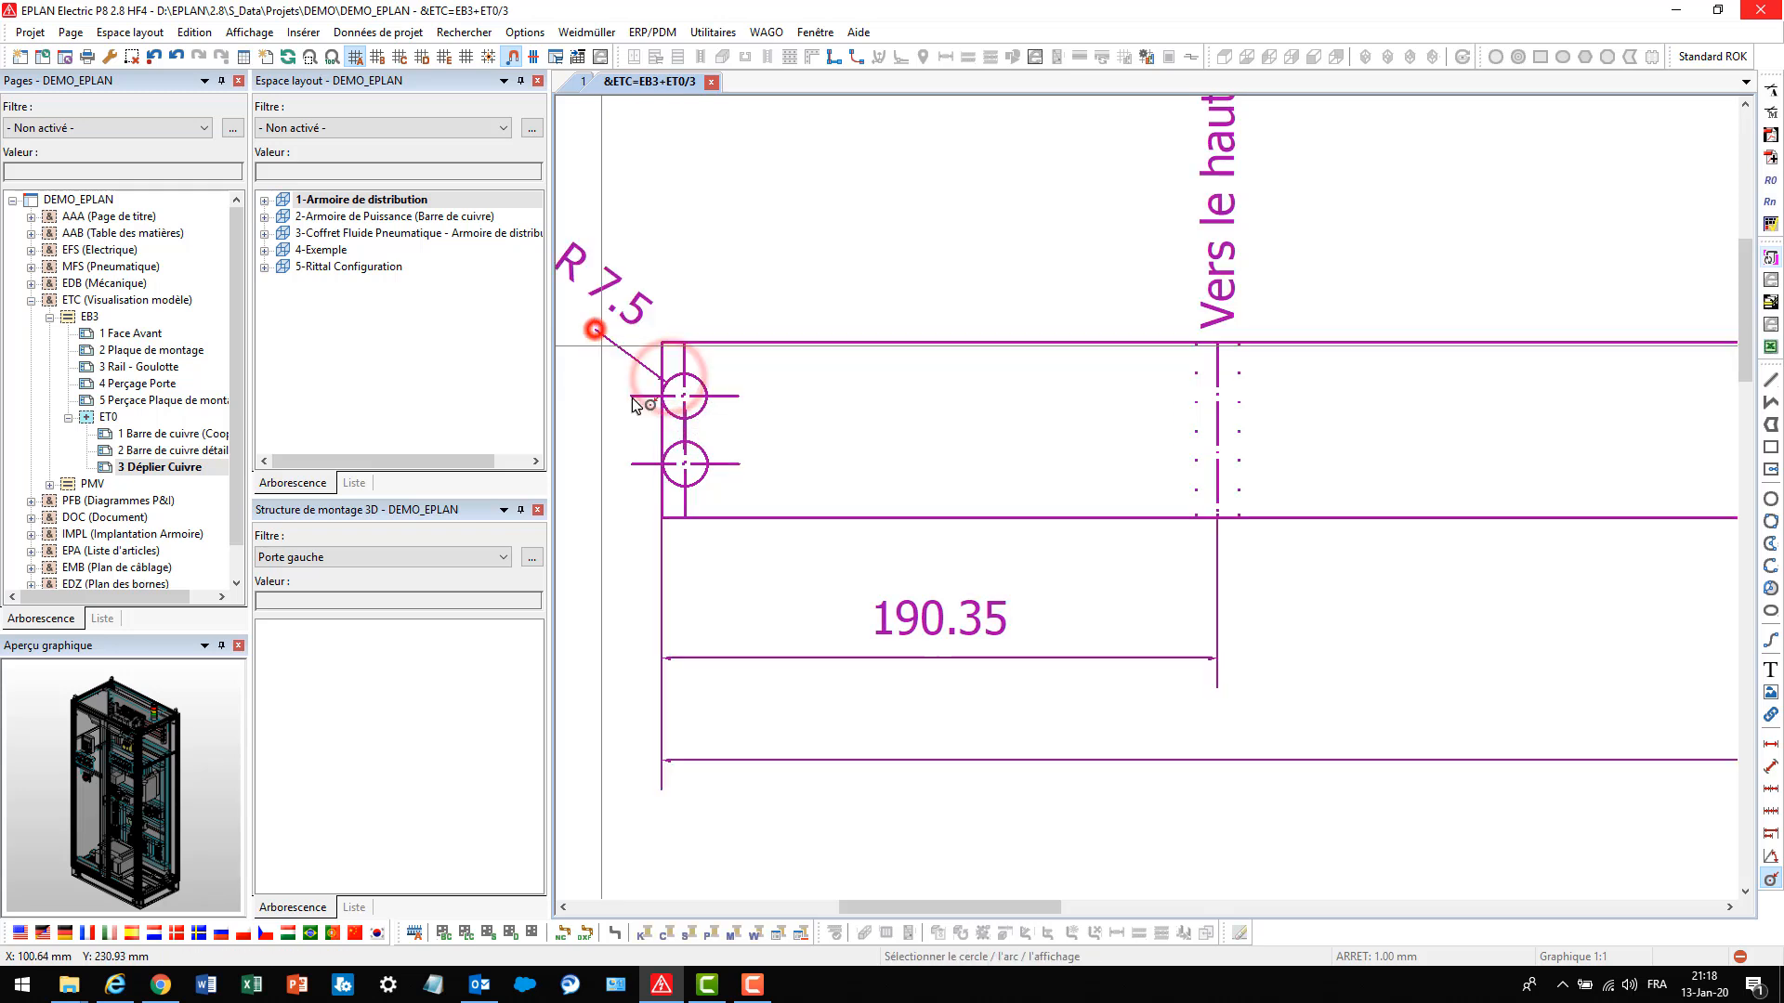
left_click(598, 331)
Add a horizontal dimension above the bar from its right end to the nearest upper hole, and select it for checking
scroll(796, 543, "down", 2)
scroll(796, 543, "down", 2)
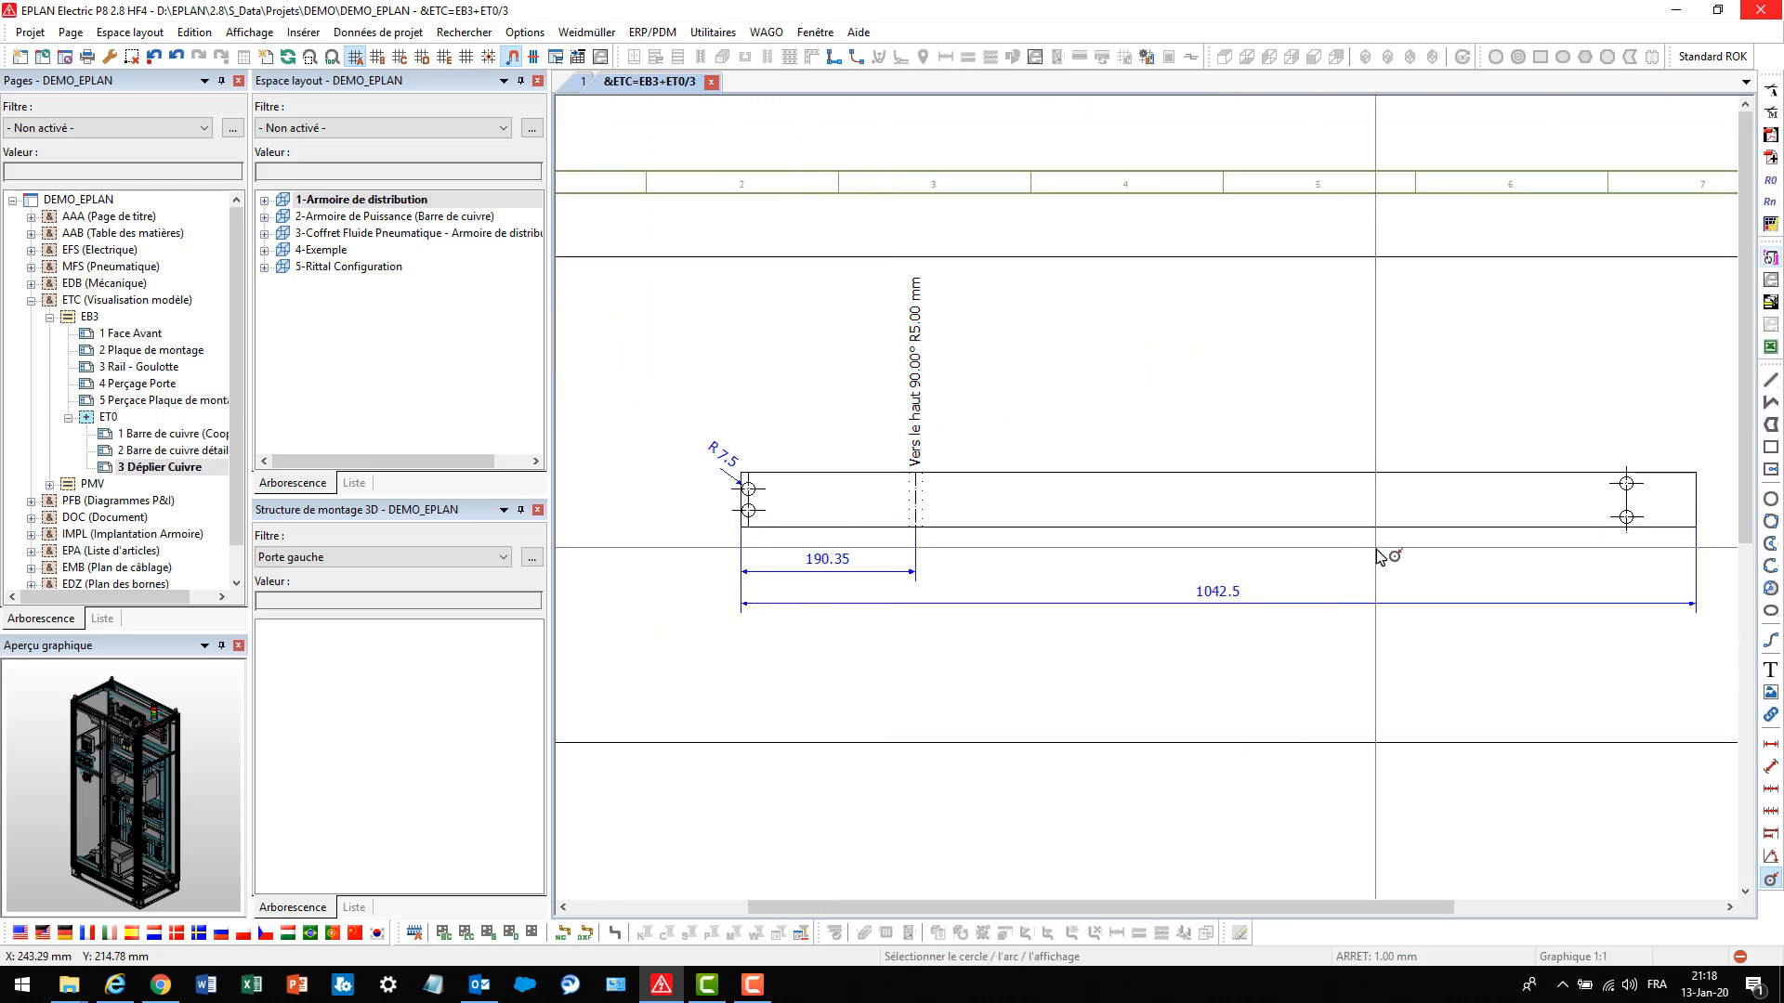
left_click(1771, 744)
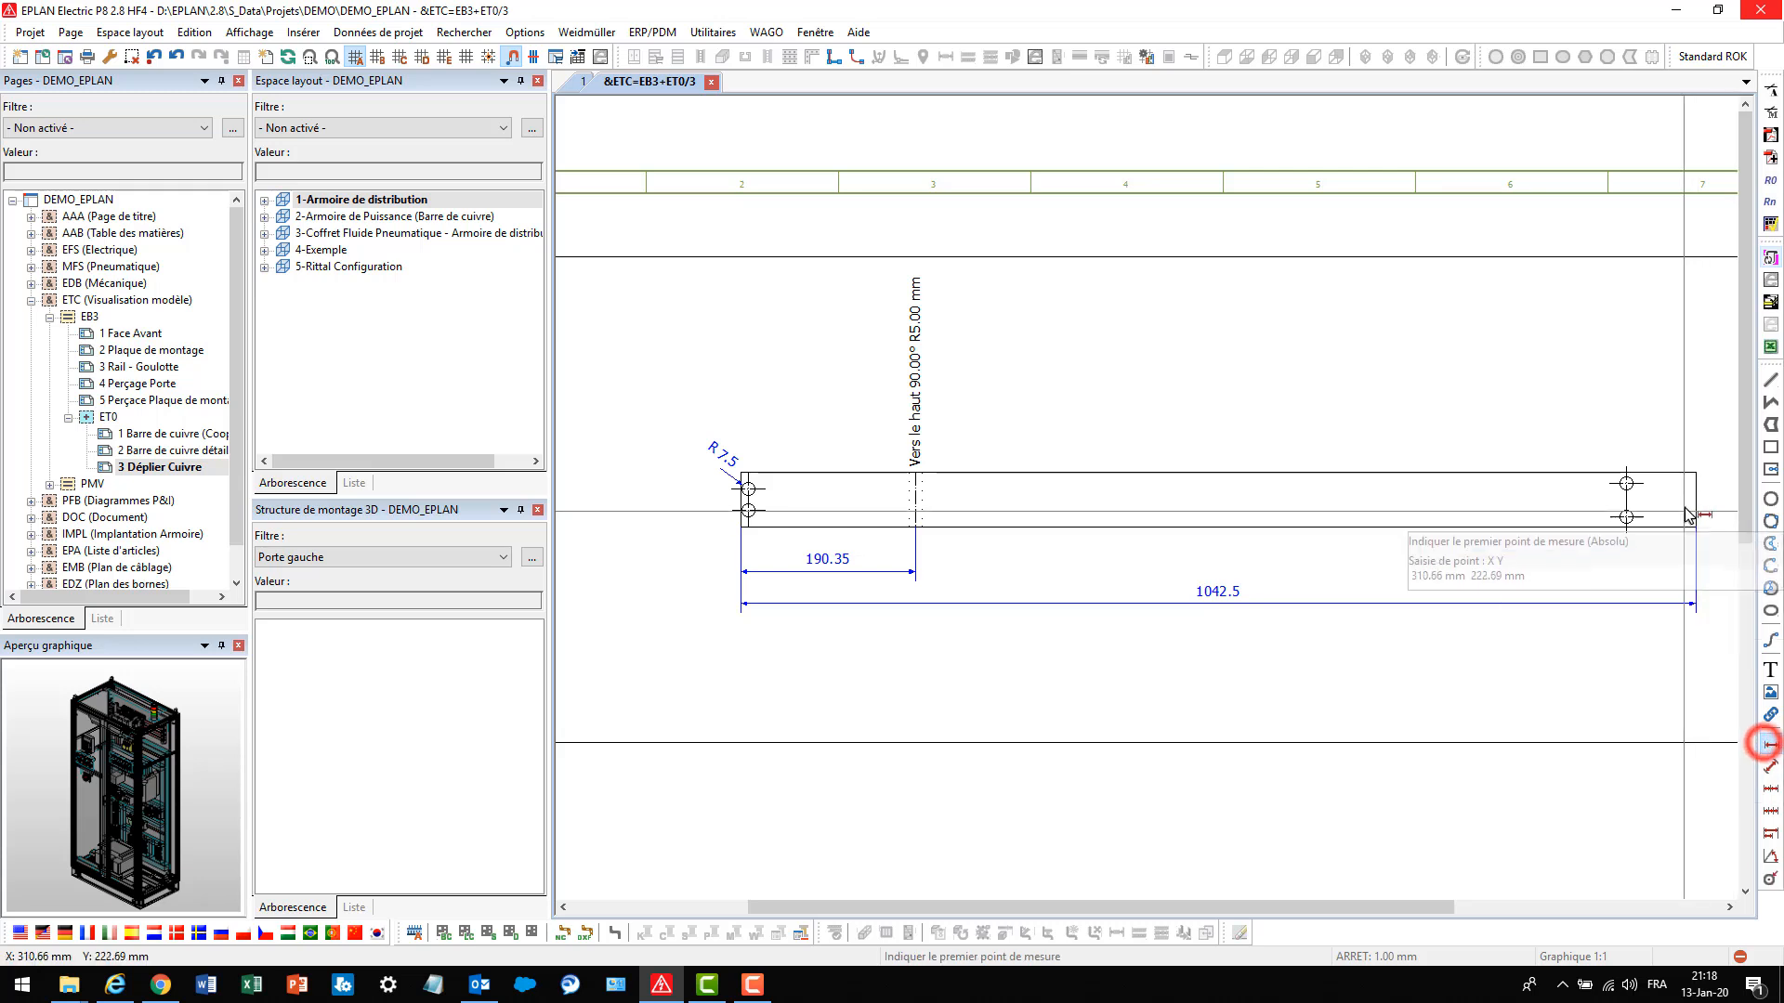
left_click(1695, 473)
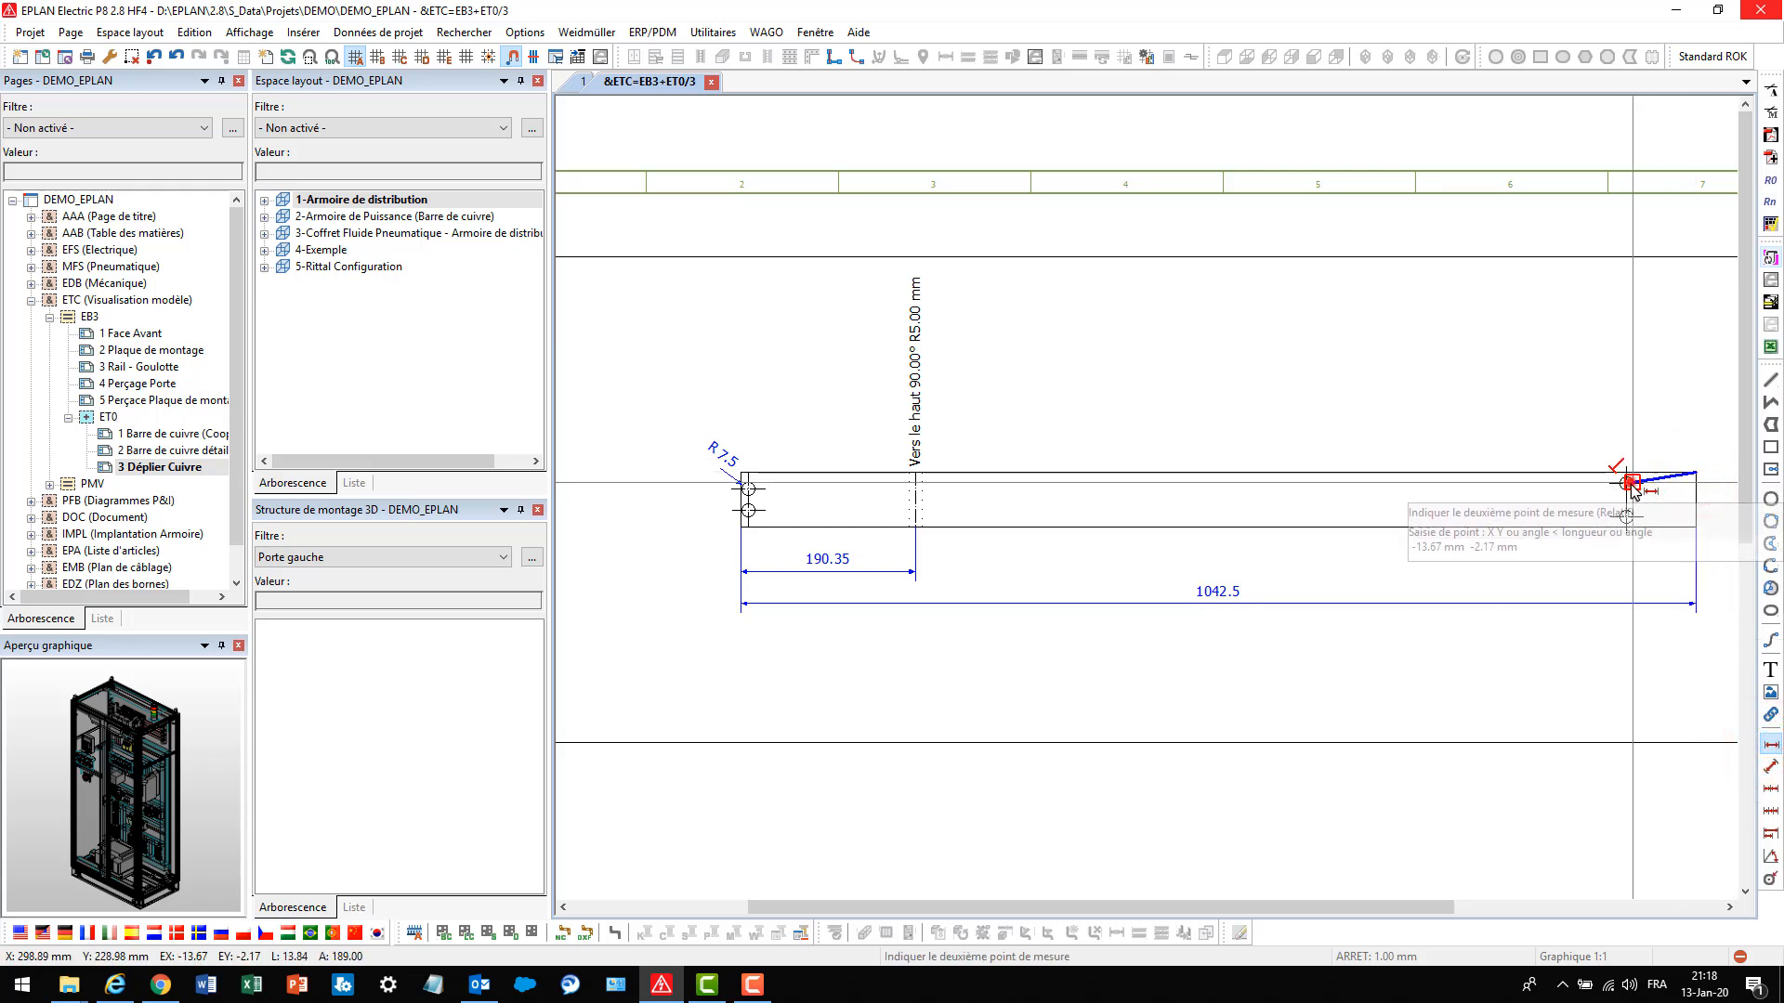
left_click(1626, 483)
left_click(1625, 403)
scroll(1640, 501, "up", 3)
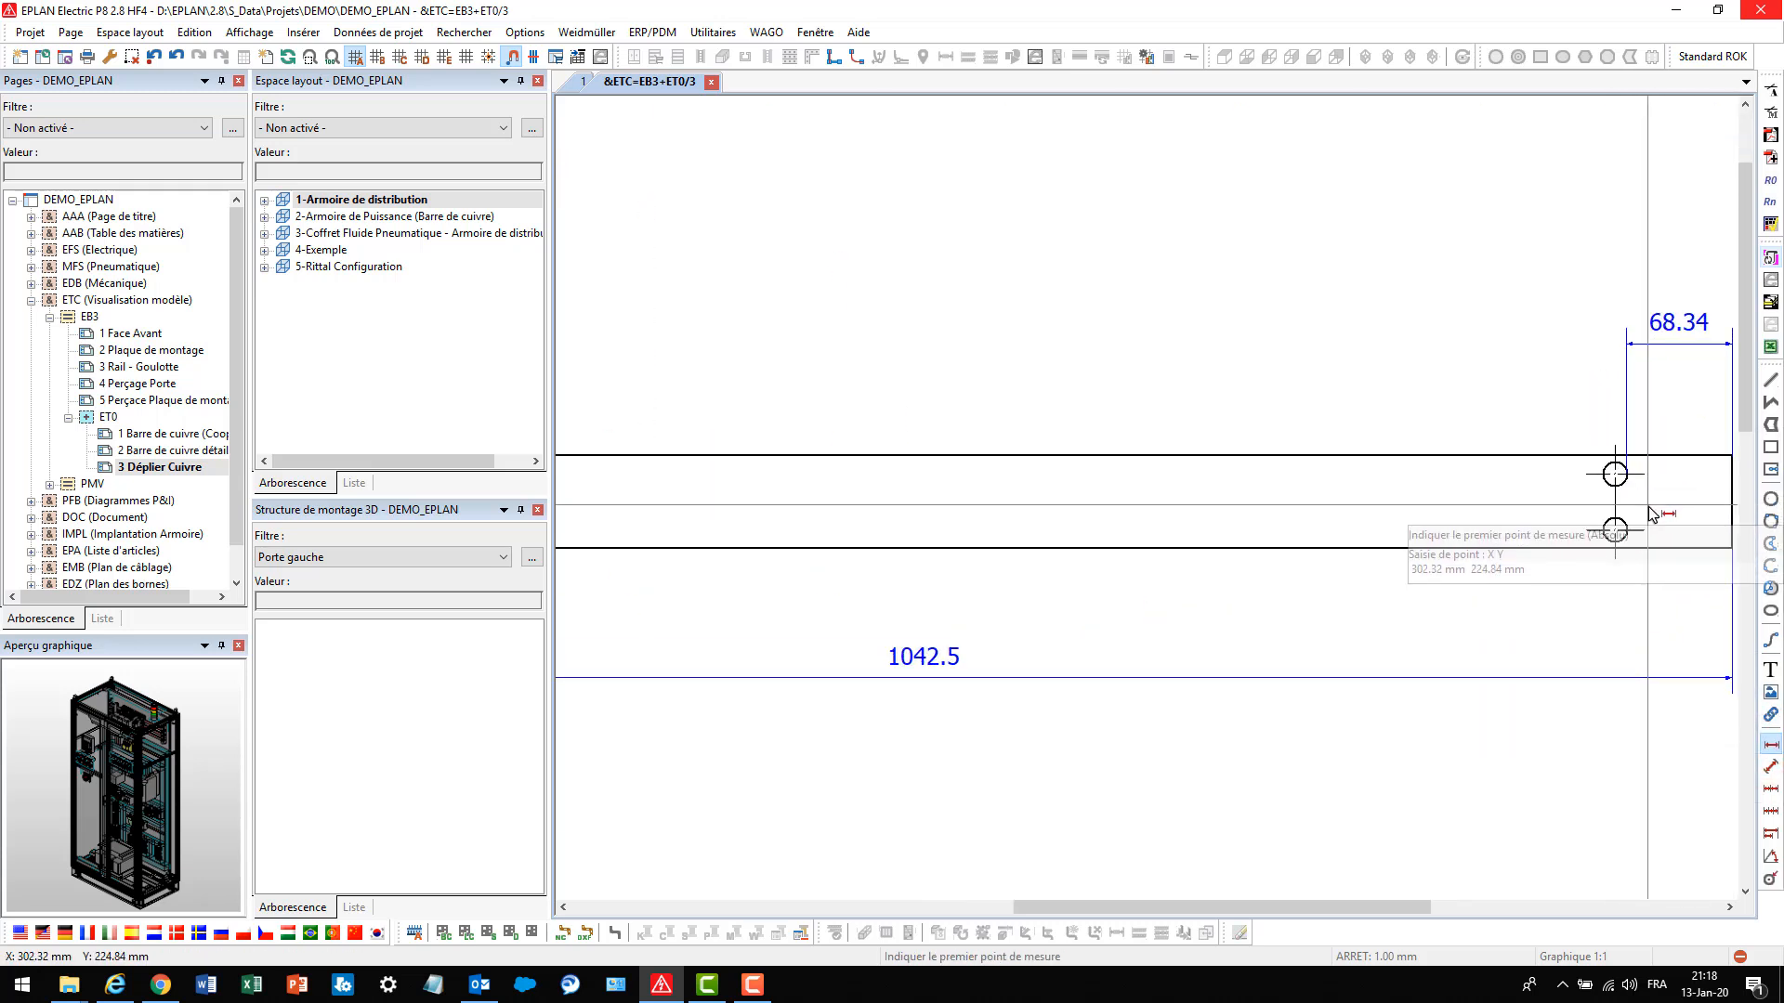
key("Escape")
left_click(1628, 342)
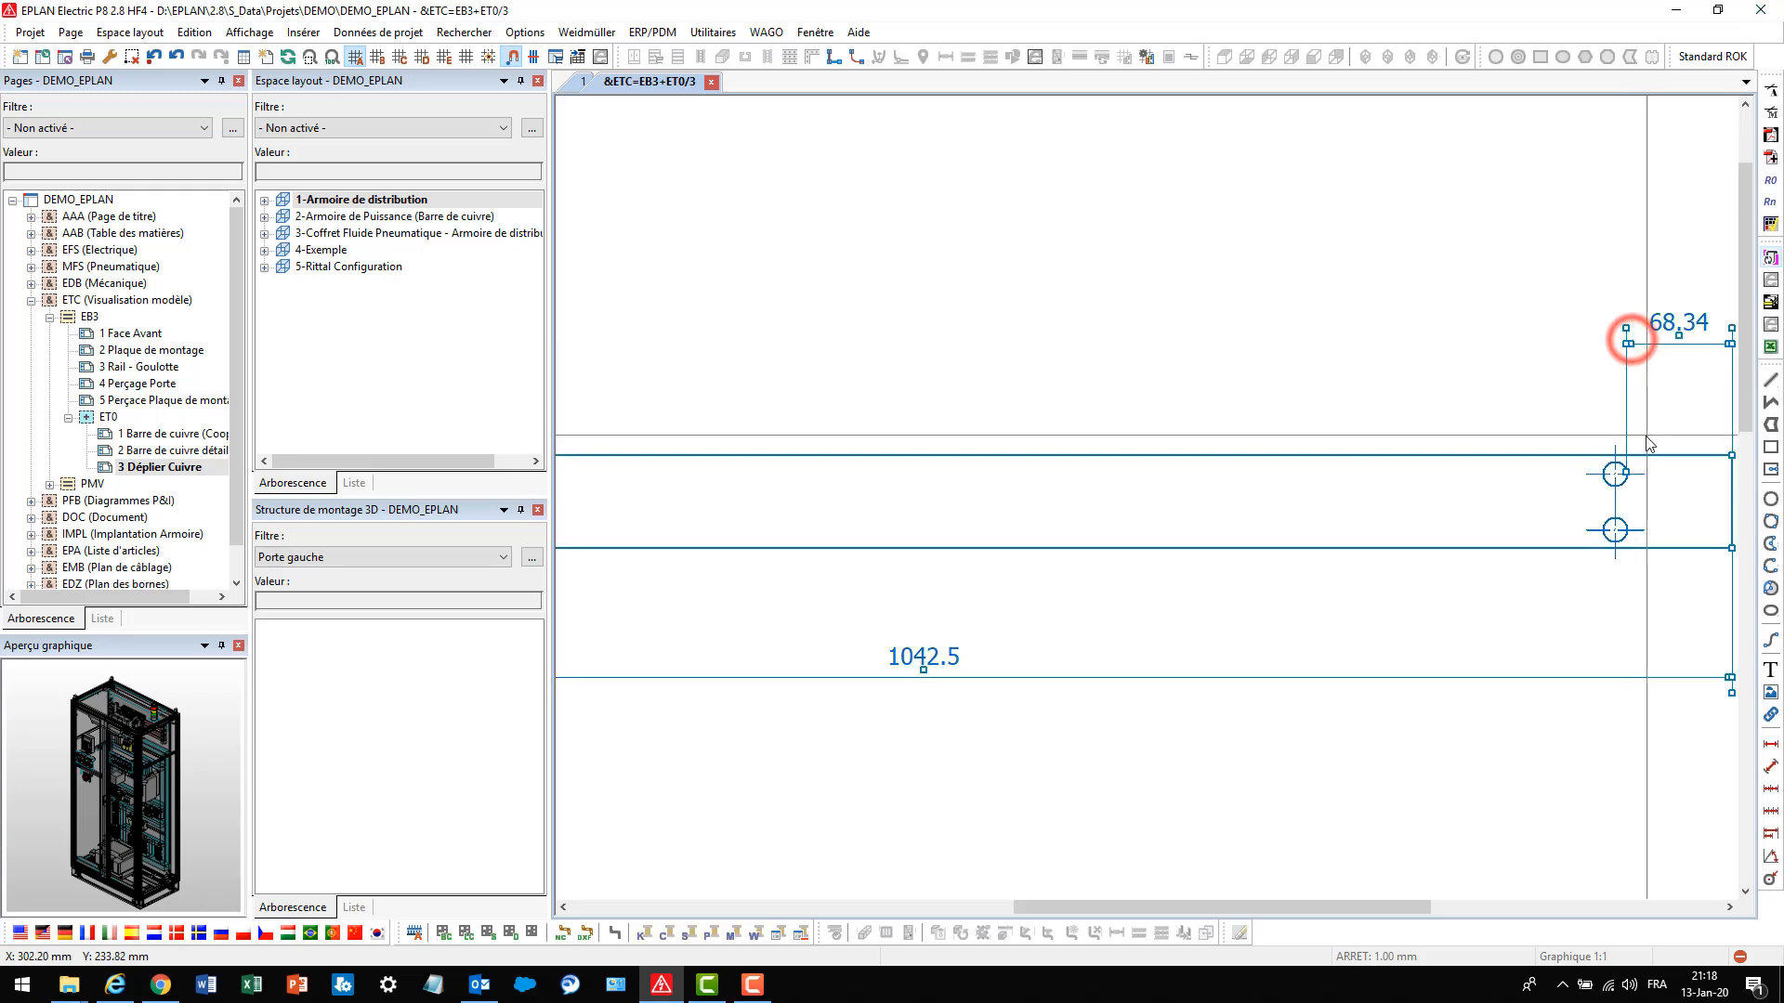
left_click(1628, 462)
scroll(1629, 464, "down", 4)
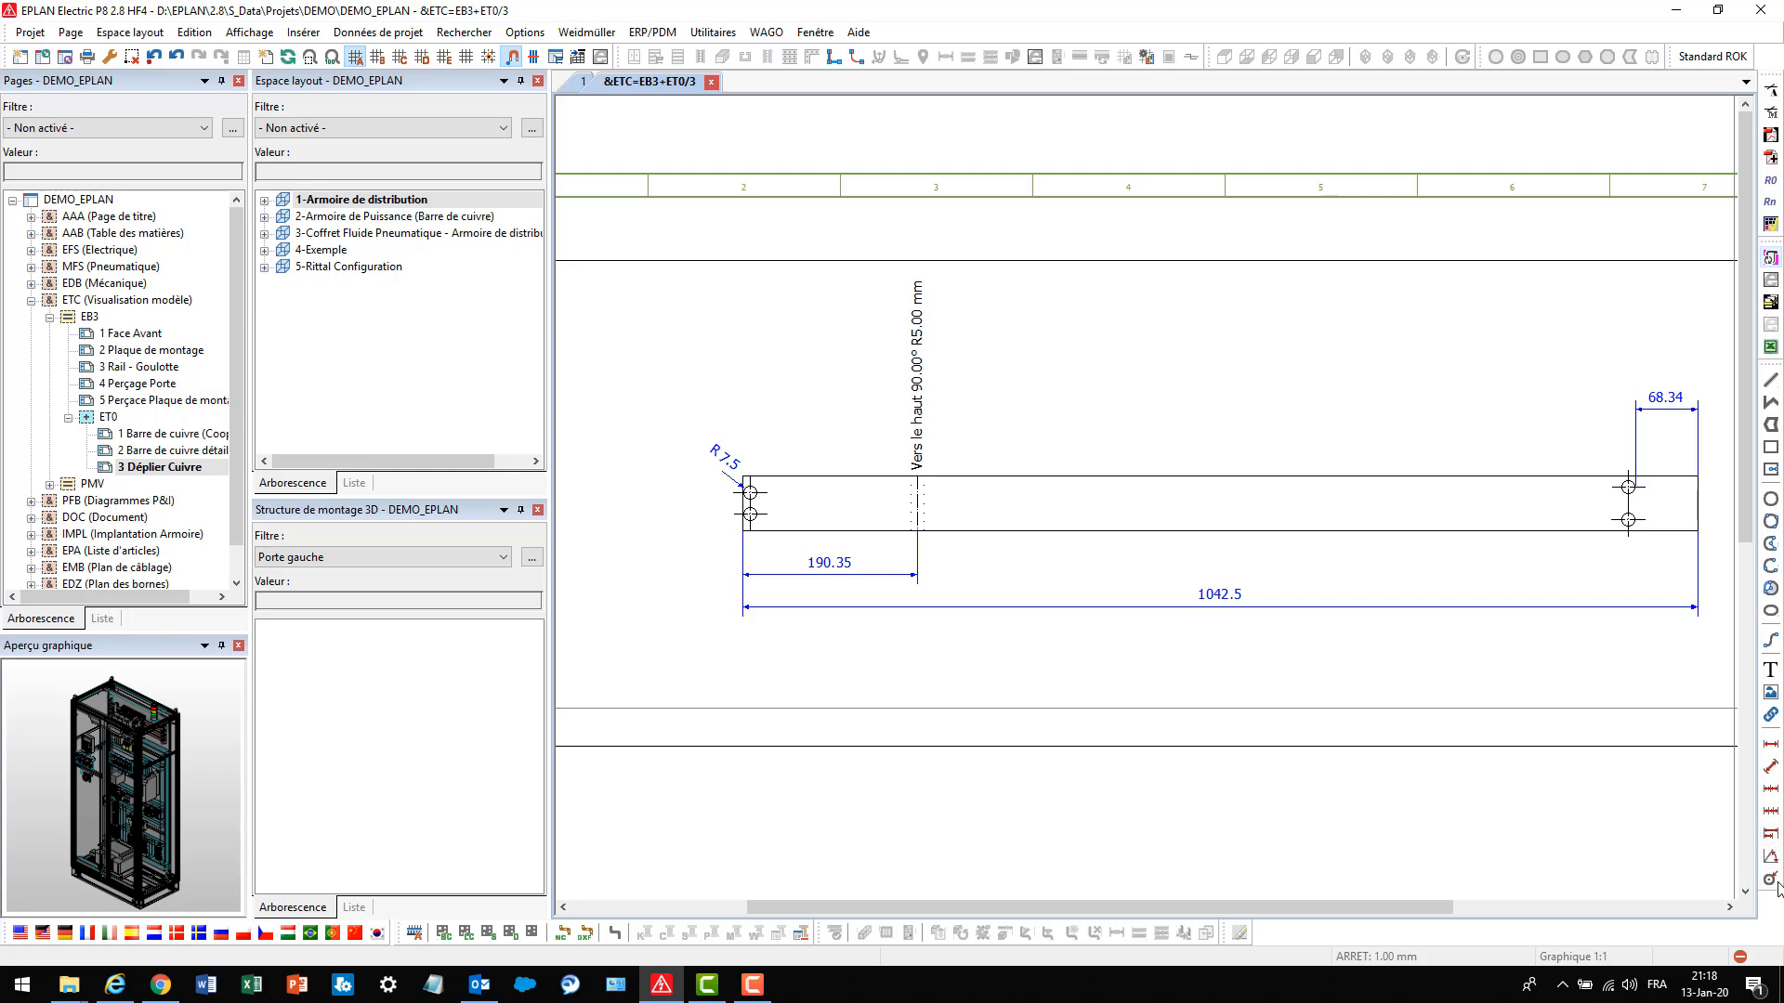
Add a horizontal dimension above the bar across the diameter of the upper hole at its left end
left_click(1772, 746)
scroll(780, 493, "up", 4)
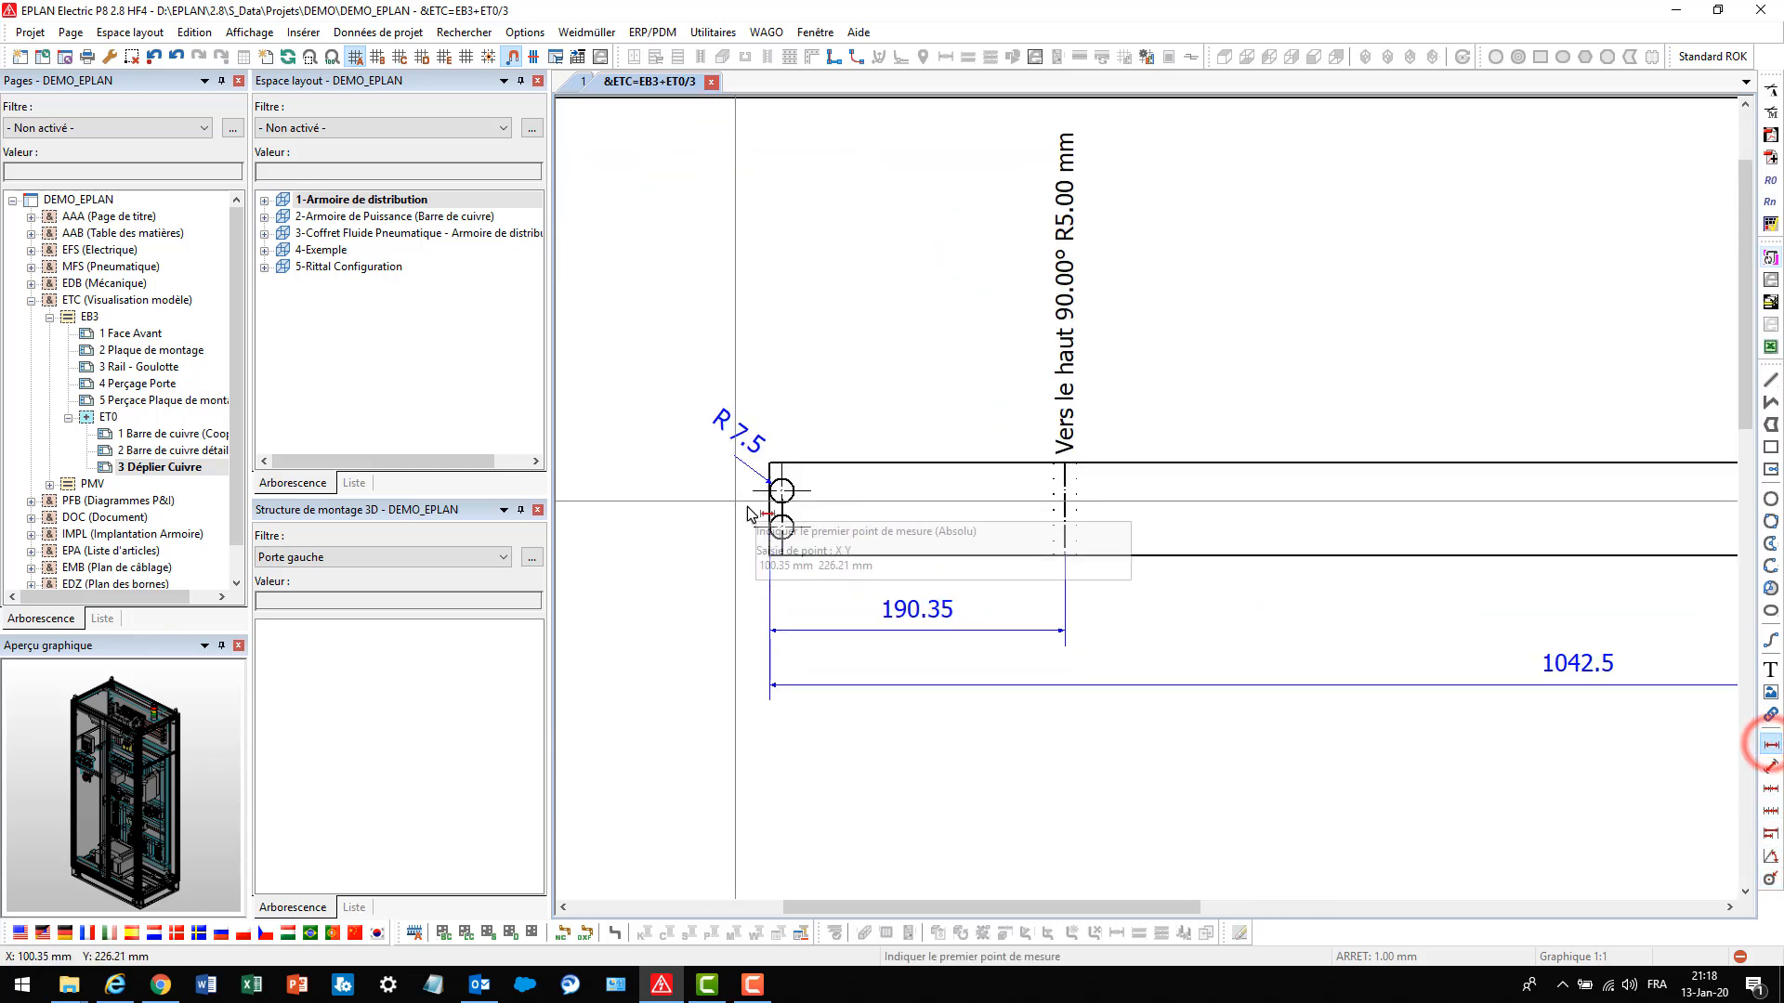
left_click(777, 483)
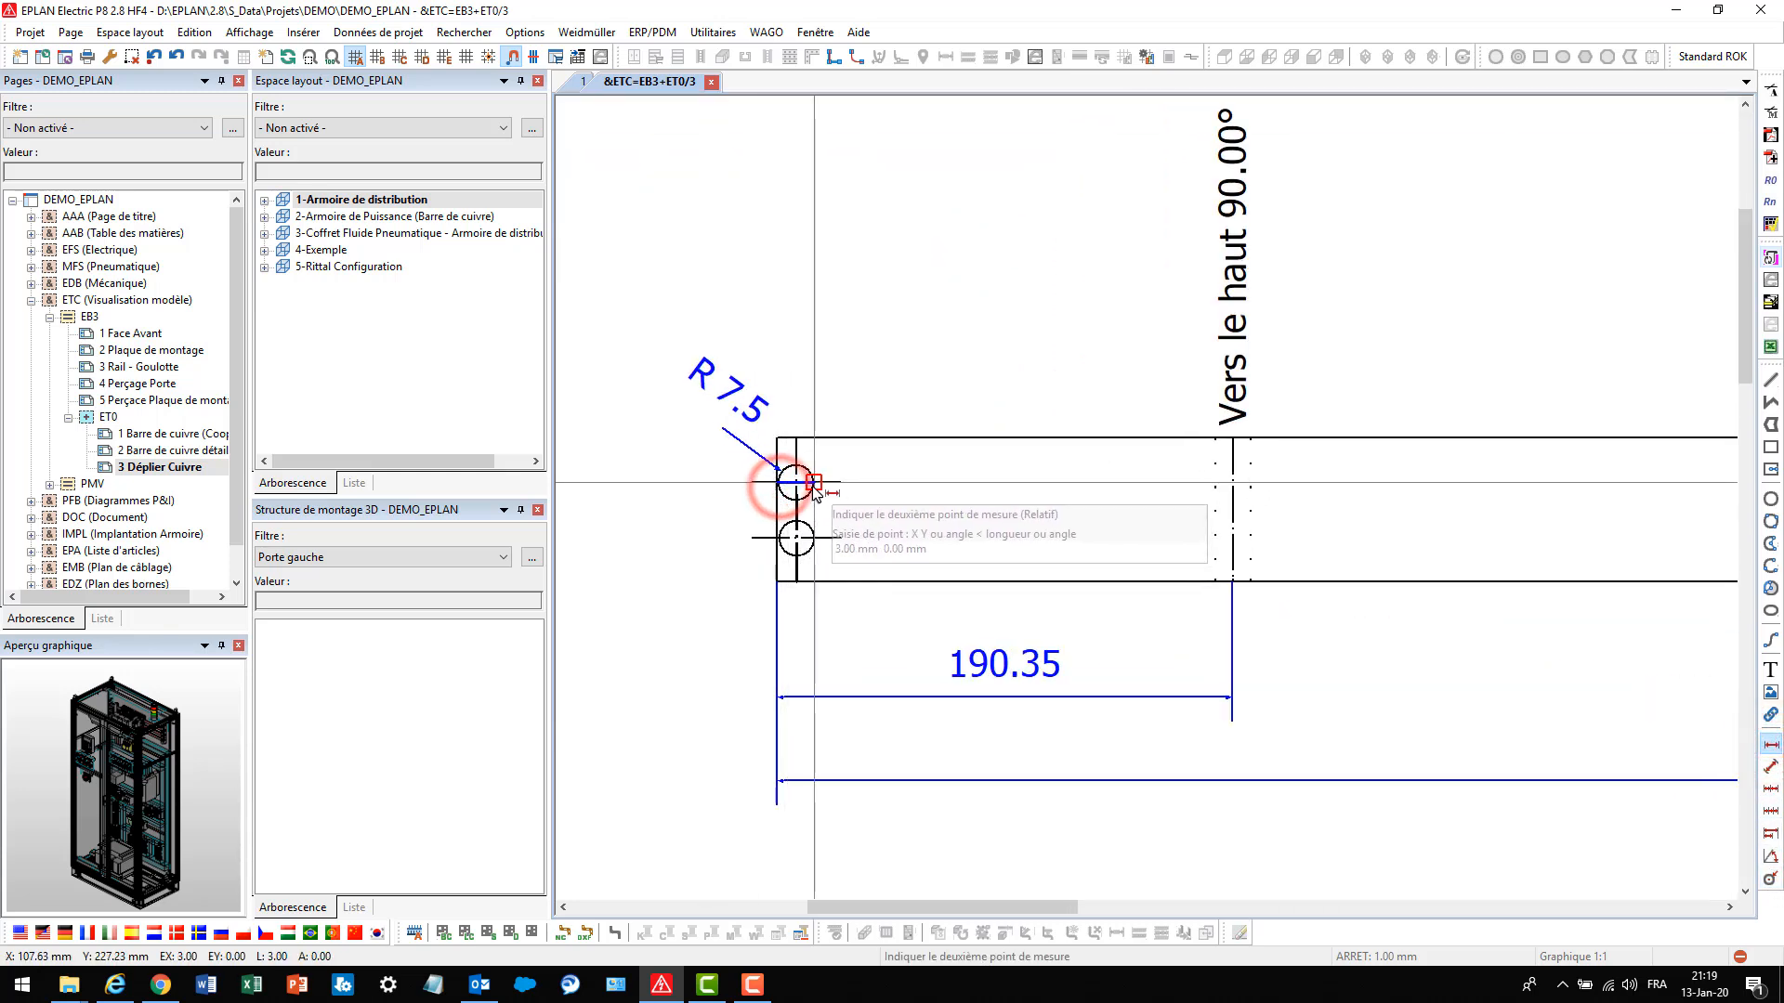
left_click(814, 482)
left_click(825, 306)
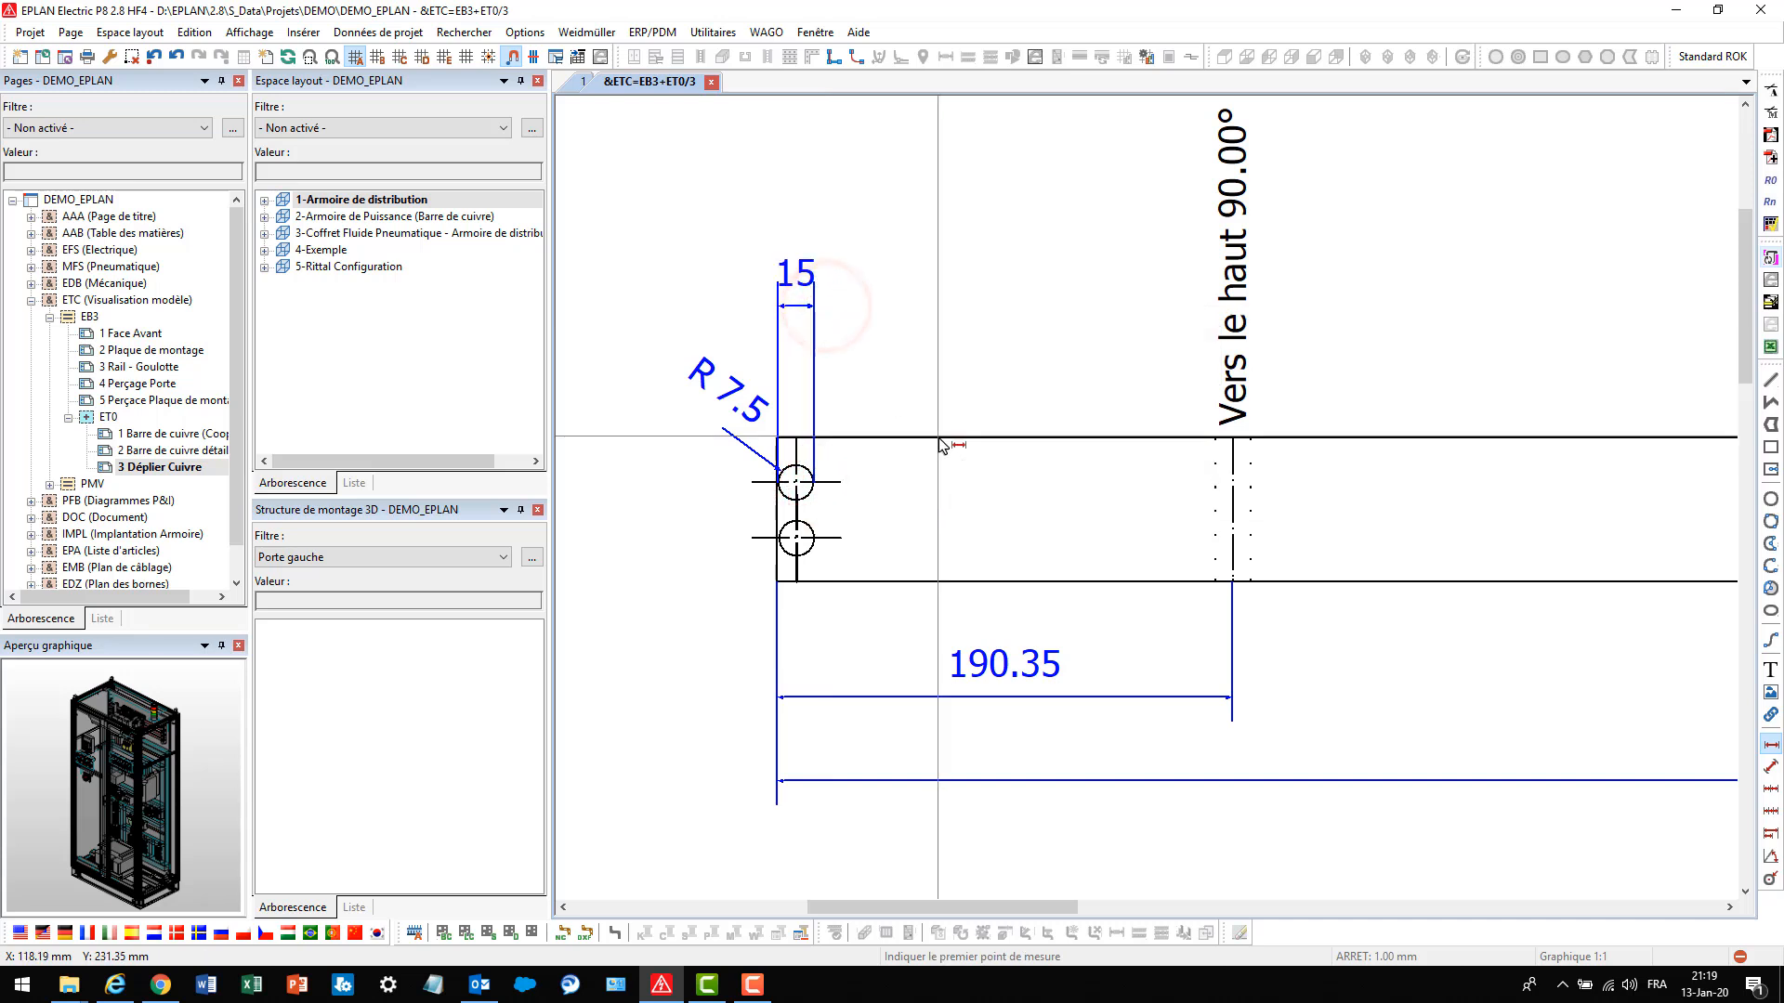
scroll(944, 483, "down", 3)
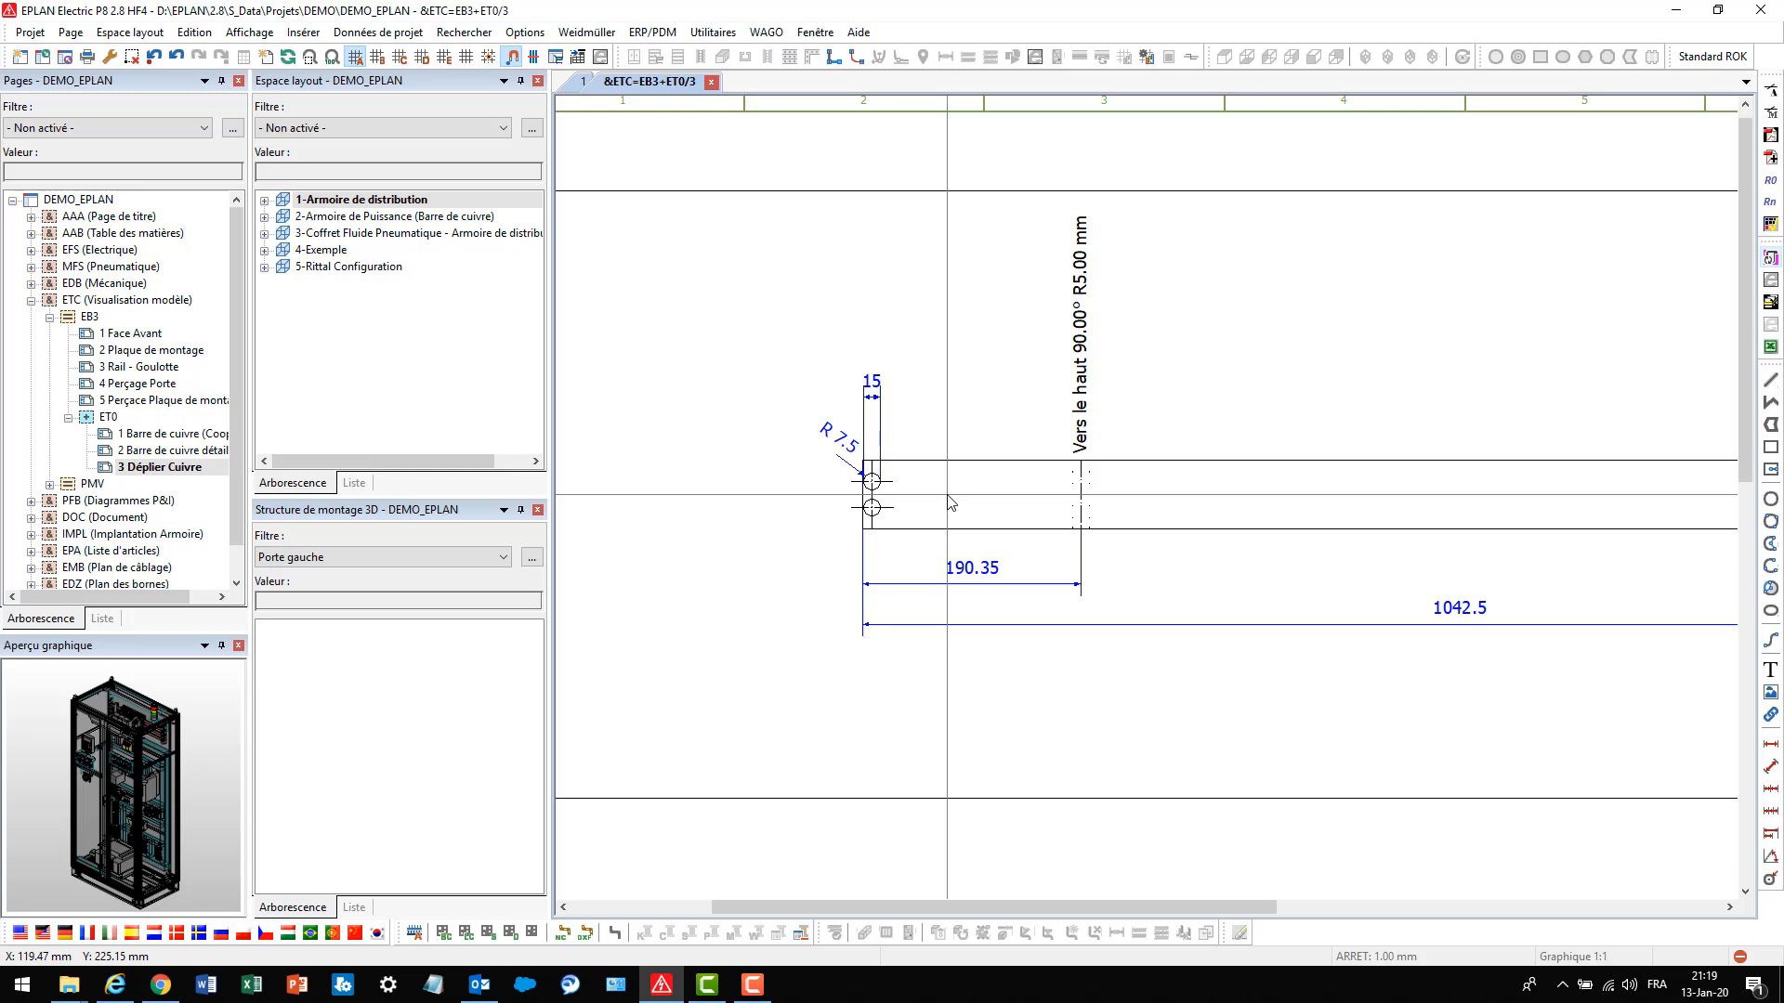
Open the Boitier Face avant page of the PMV pneumatic enclosure and update the evaluations and model views of the PMV pages
double_click(93, 484)
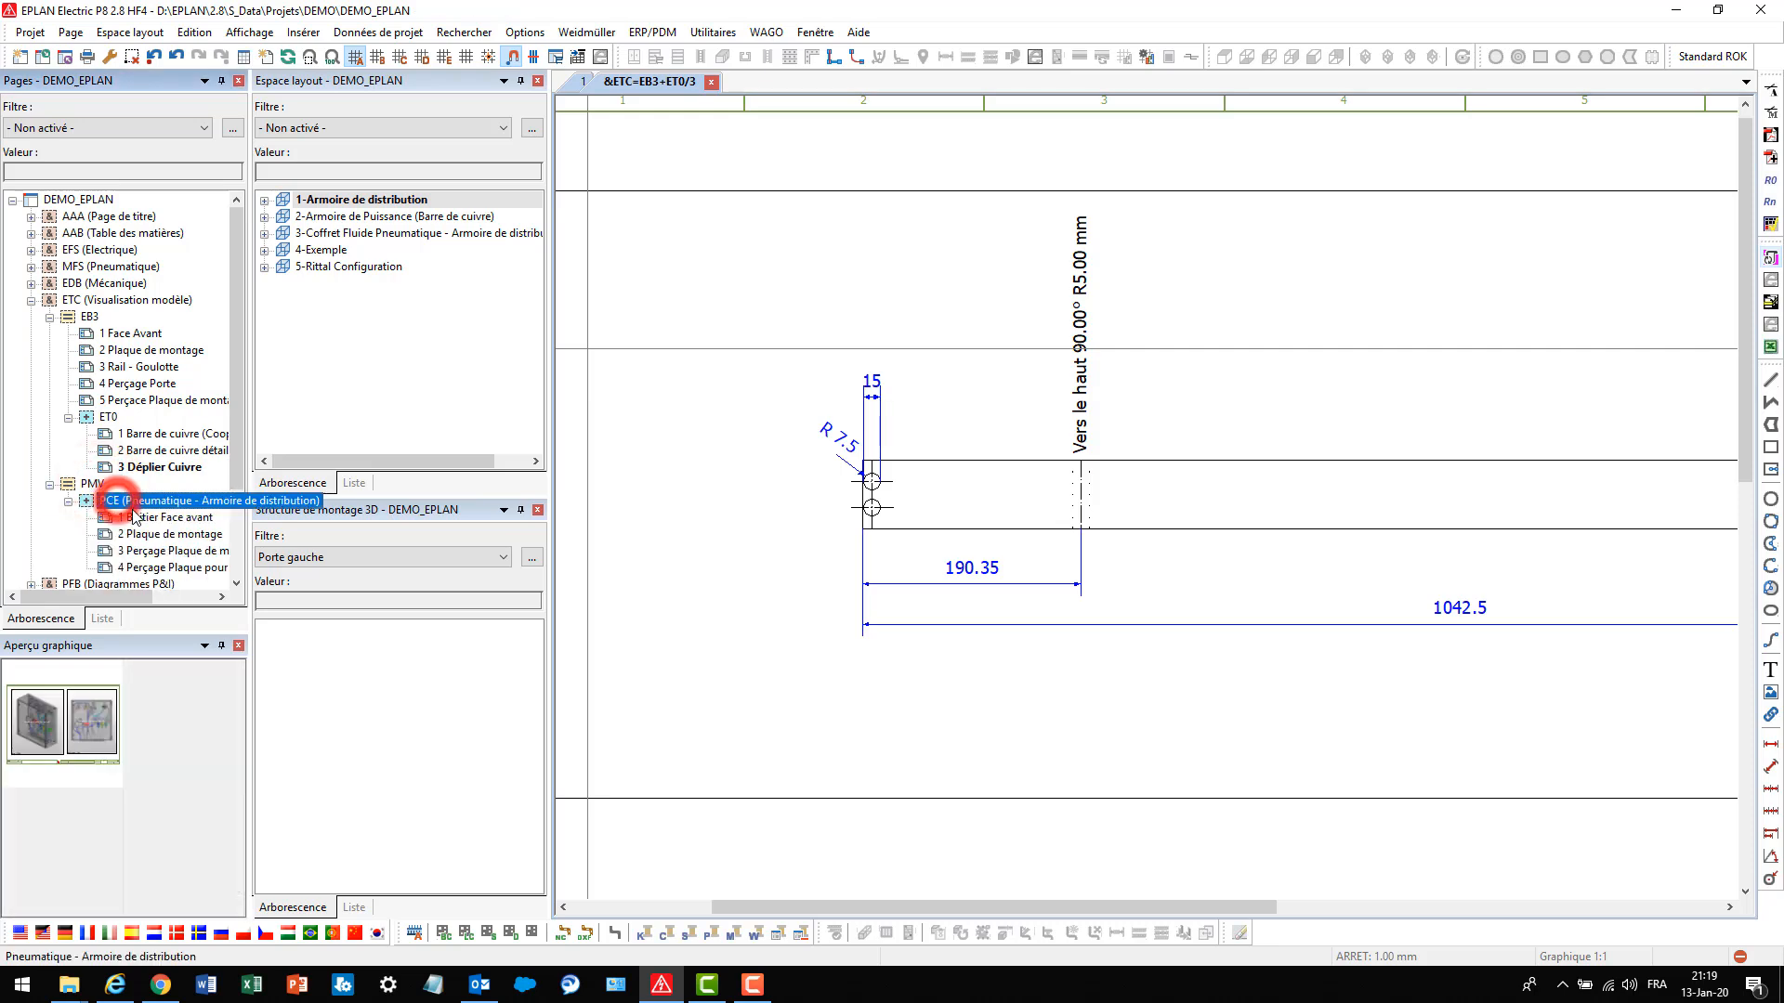
left_click(137, 517)
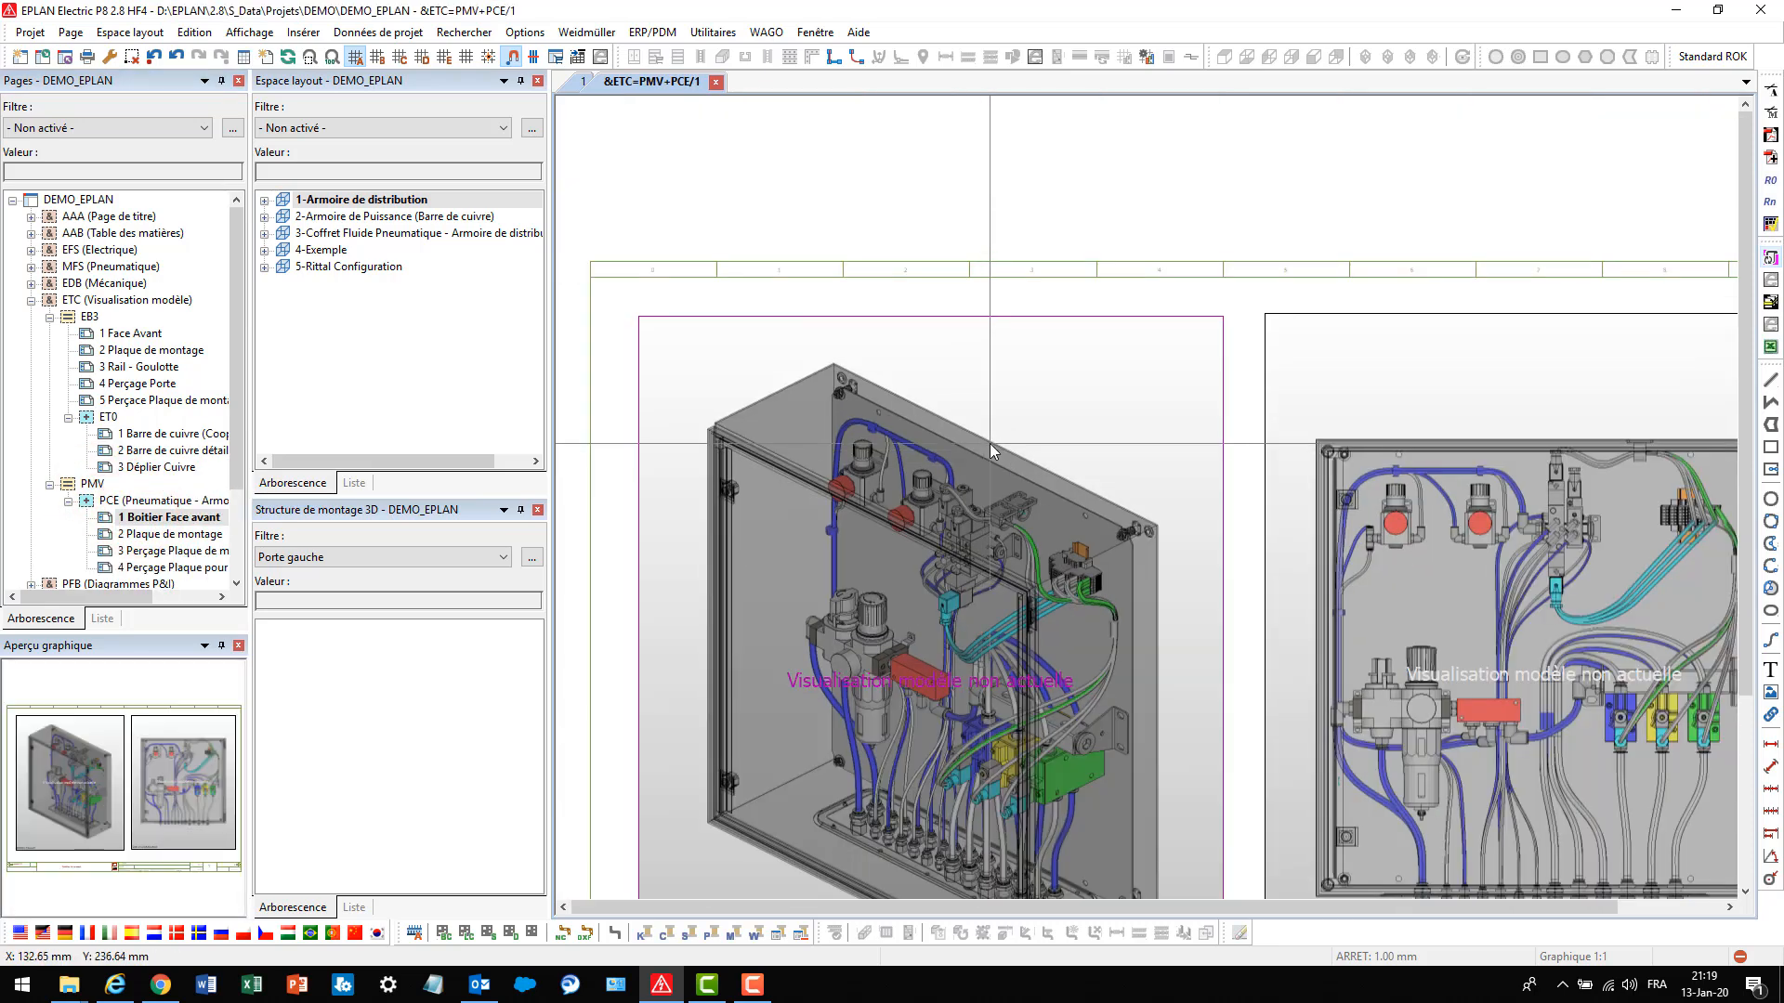
left_click(104, 484)
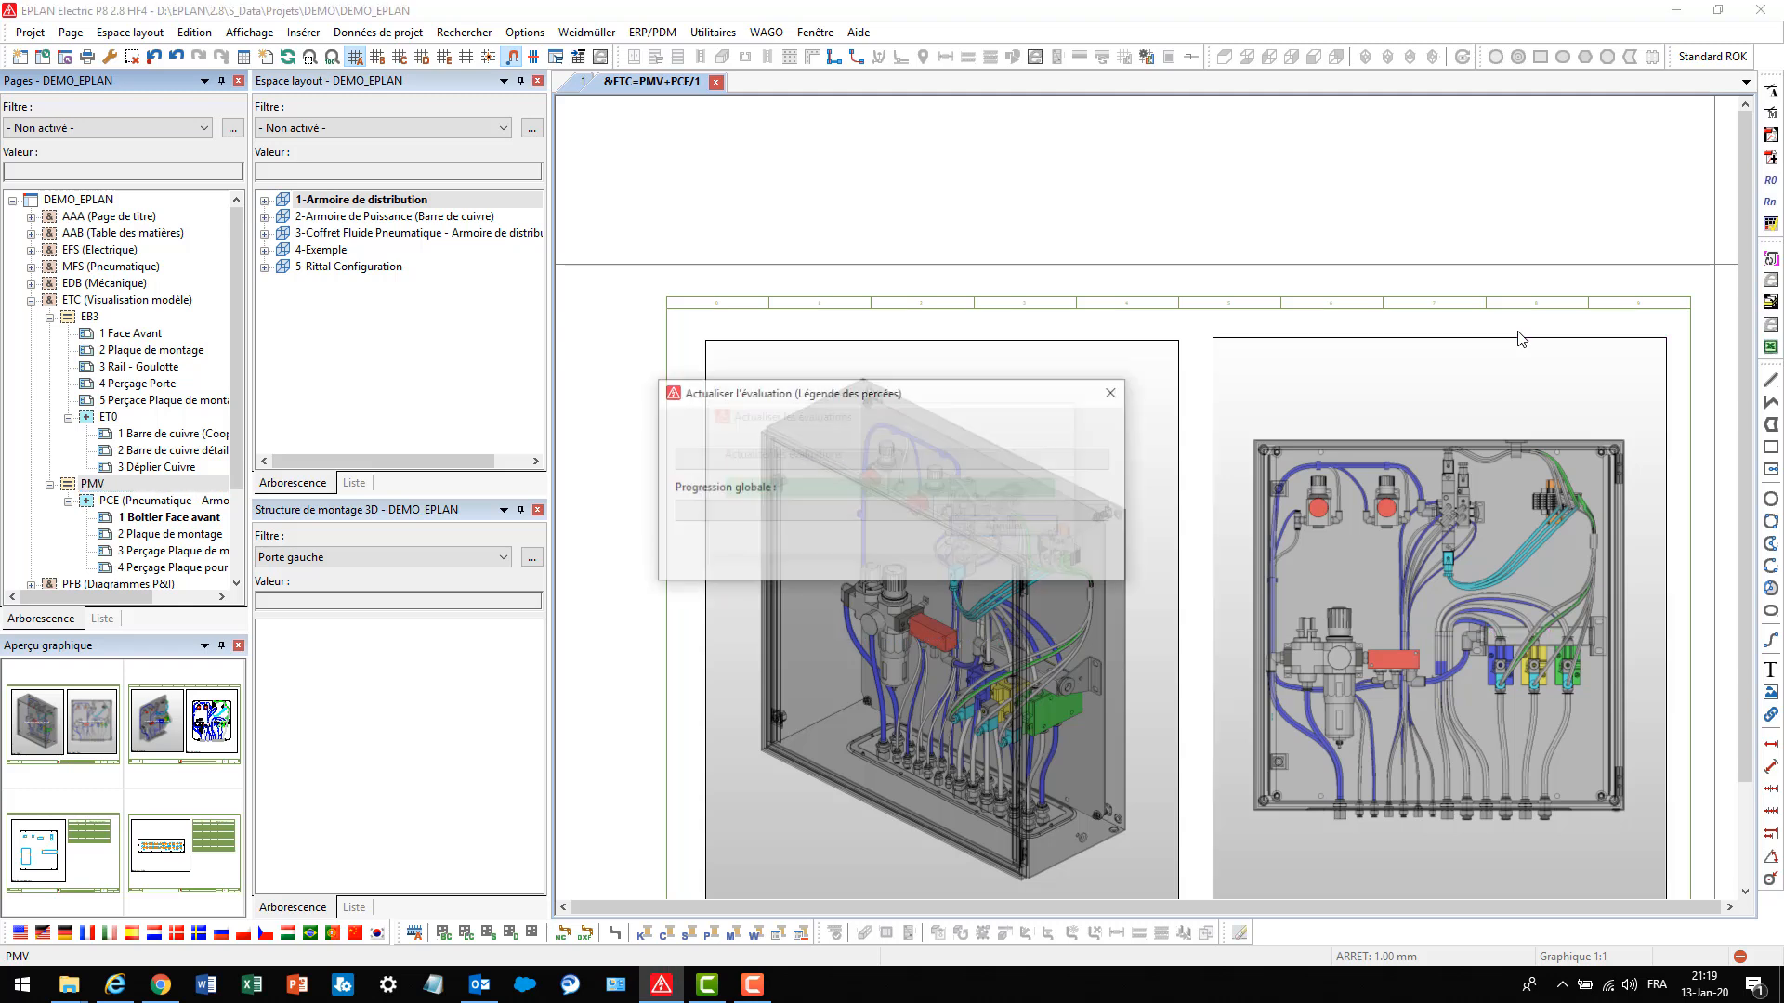
Review the PMV mounting plate page, its drilling page and the drilling page of the flange plate
left_click(114, 536)
double_click(114, 535)
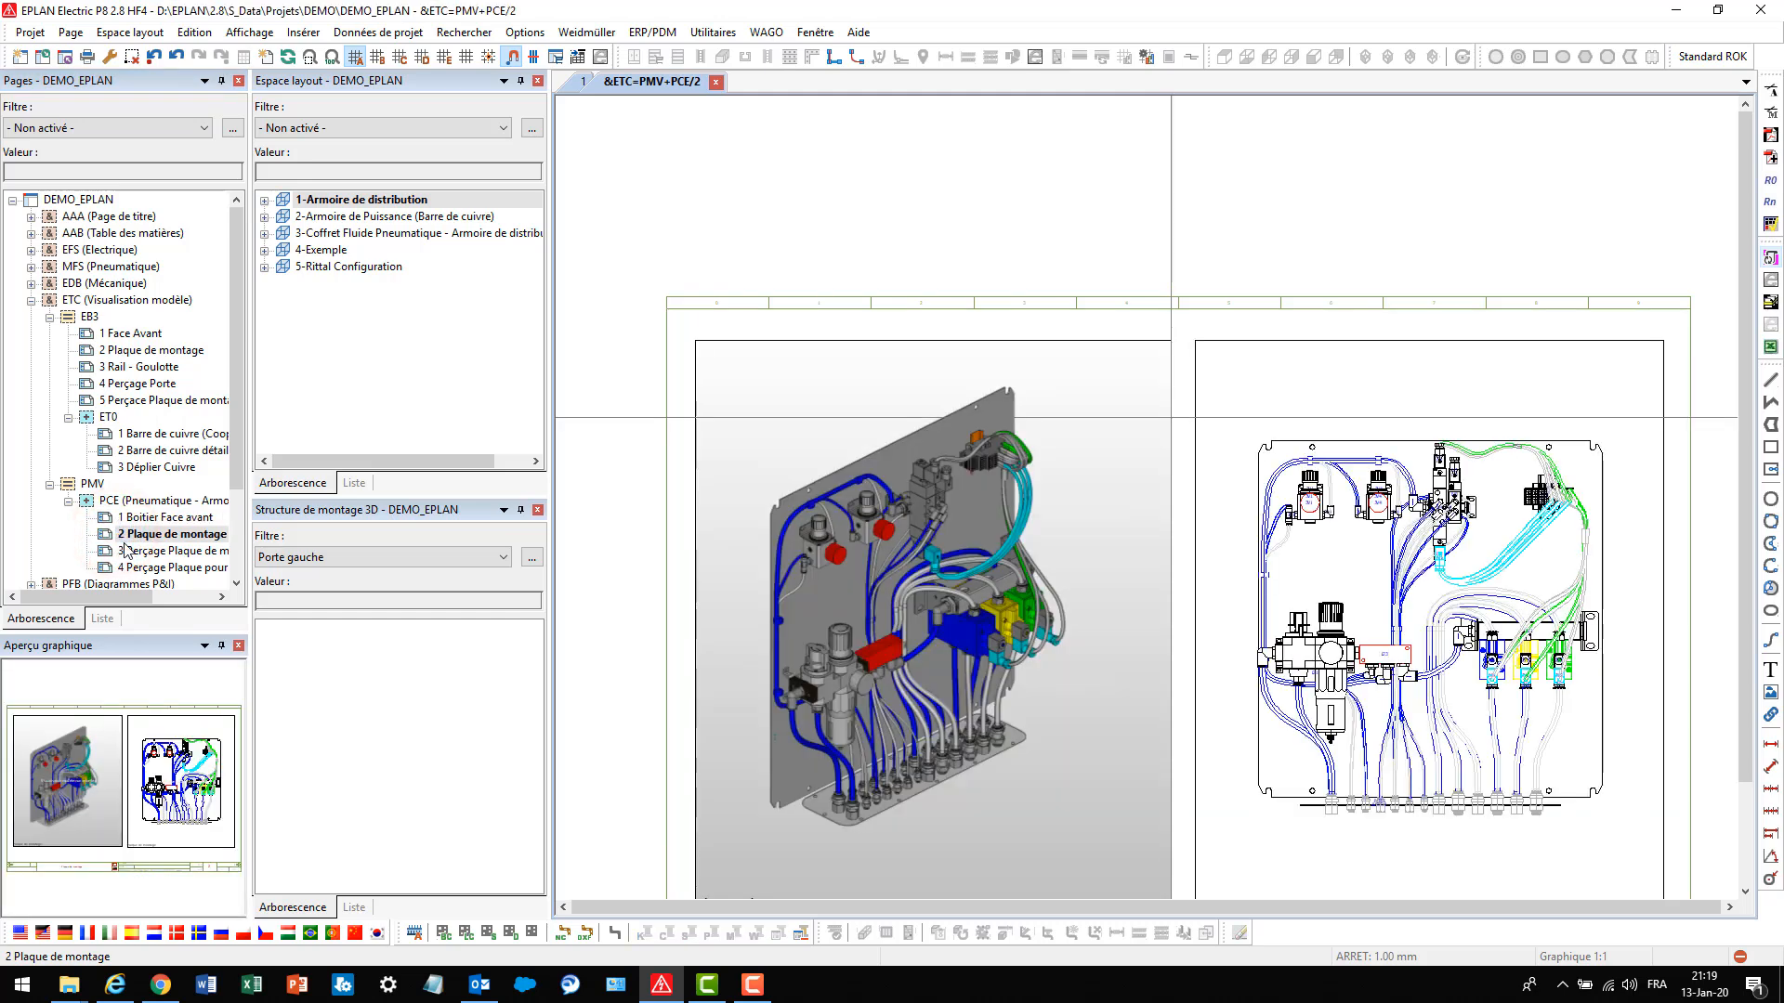
double_click(136, 552)
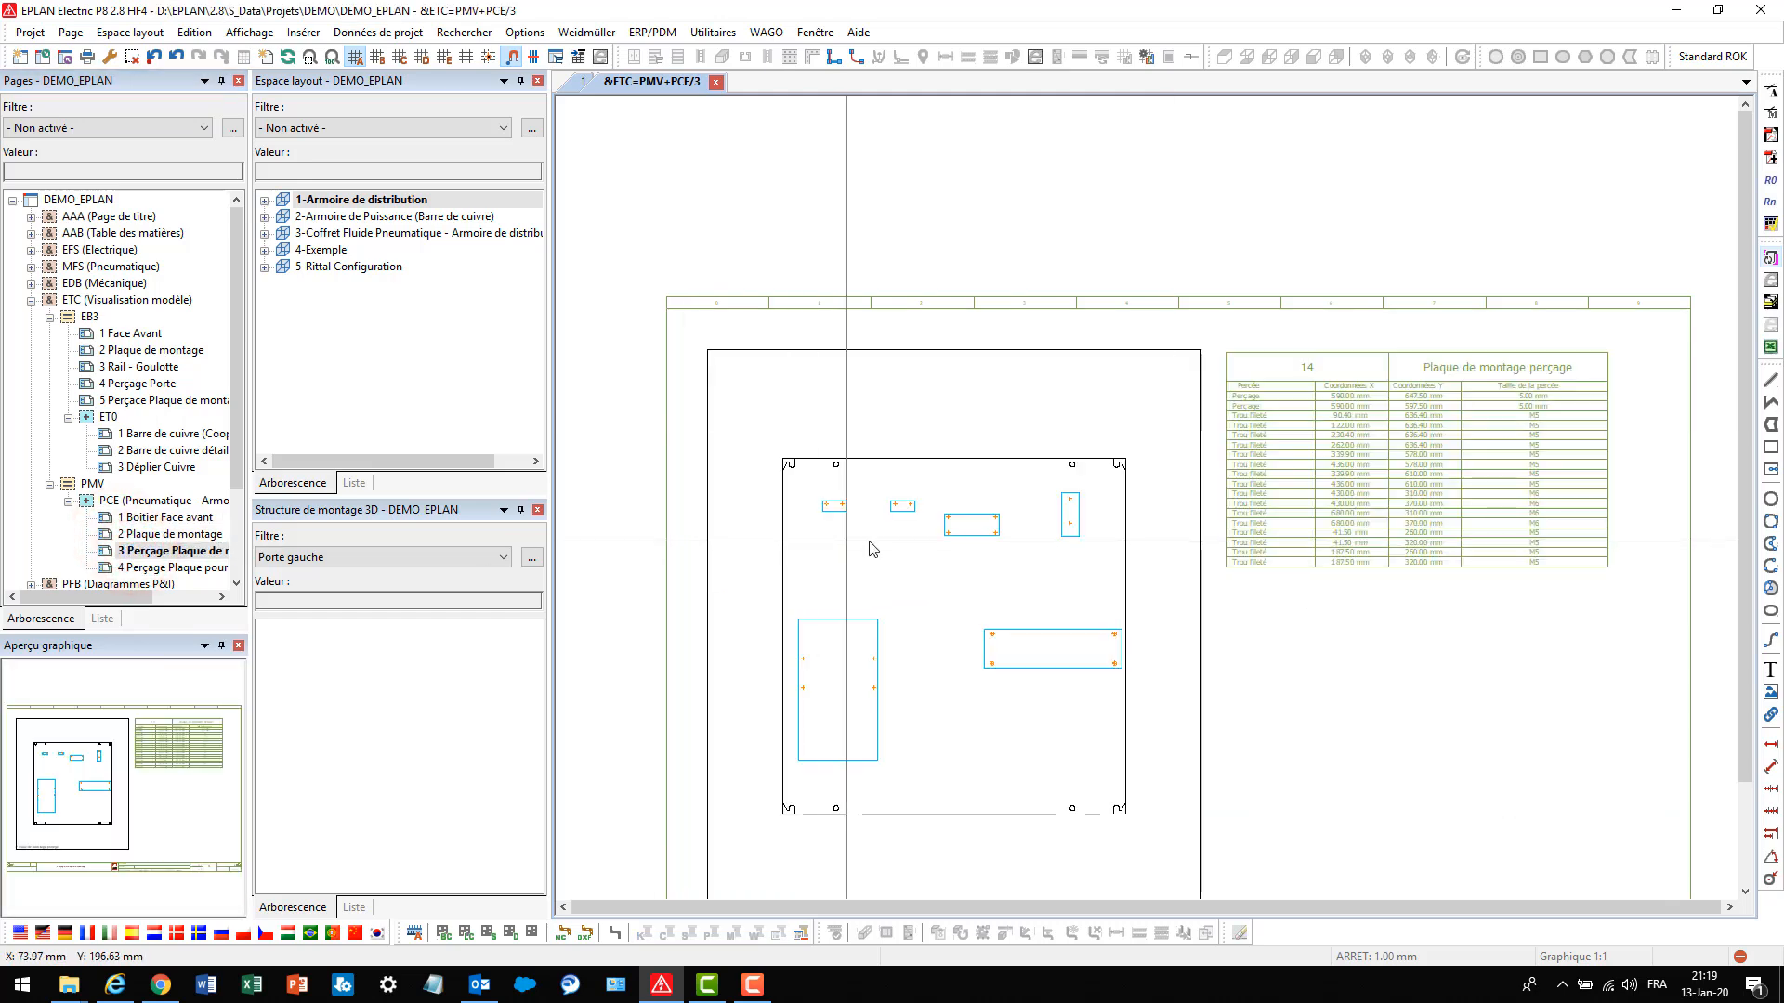
left_click(177, 568)
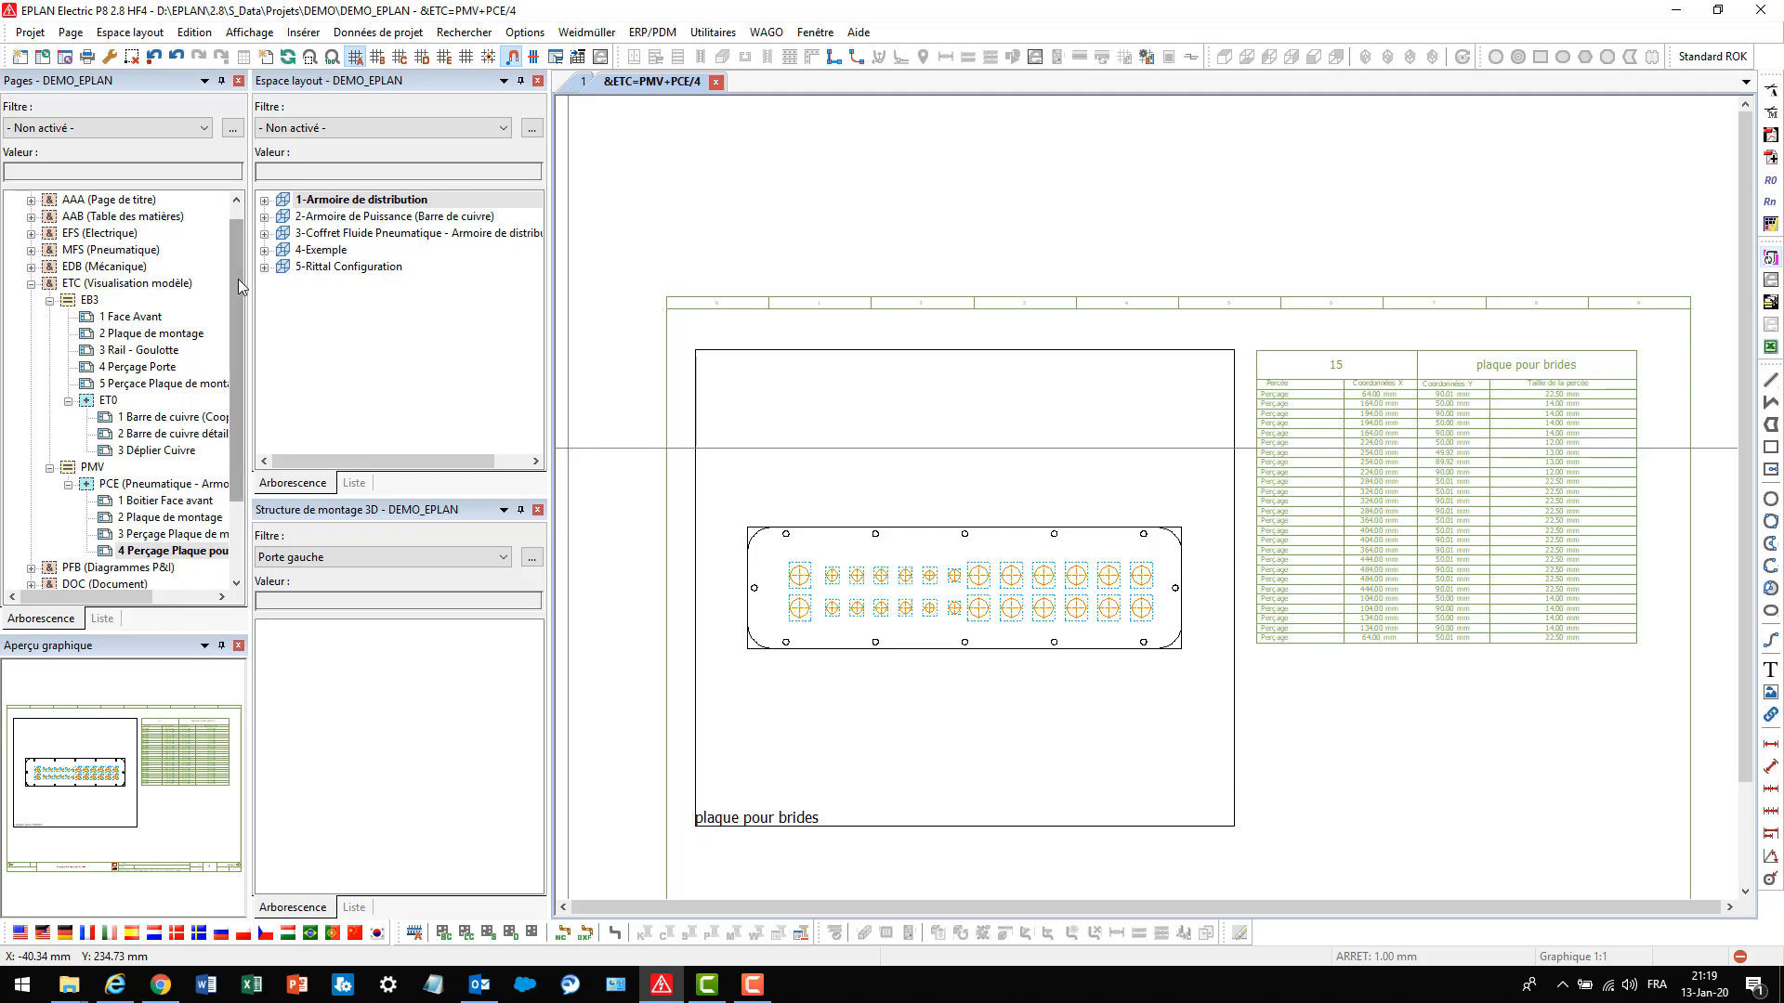
Examine the manufacturing data exports available for the DEMO_EPLAN project, including the machining and wire fabrication formats
left_click_drag(238, 279, 239, 244)
left_click(80, 198)
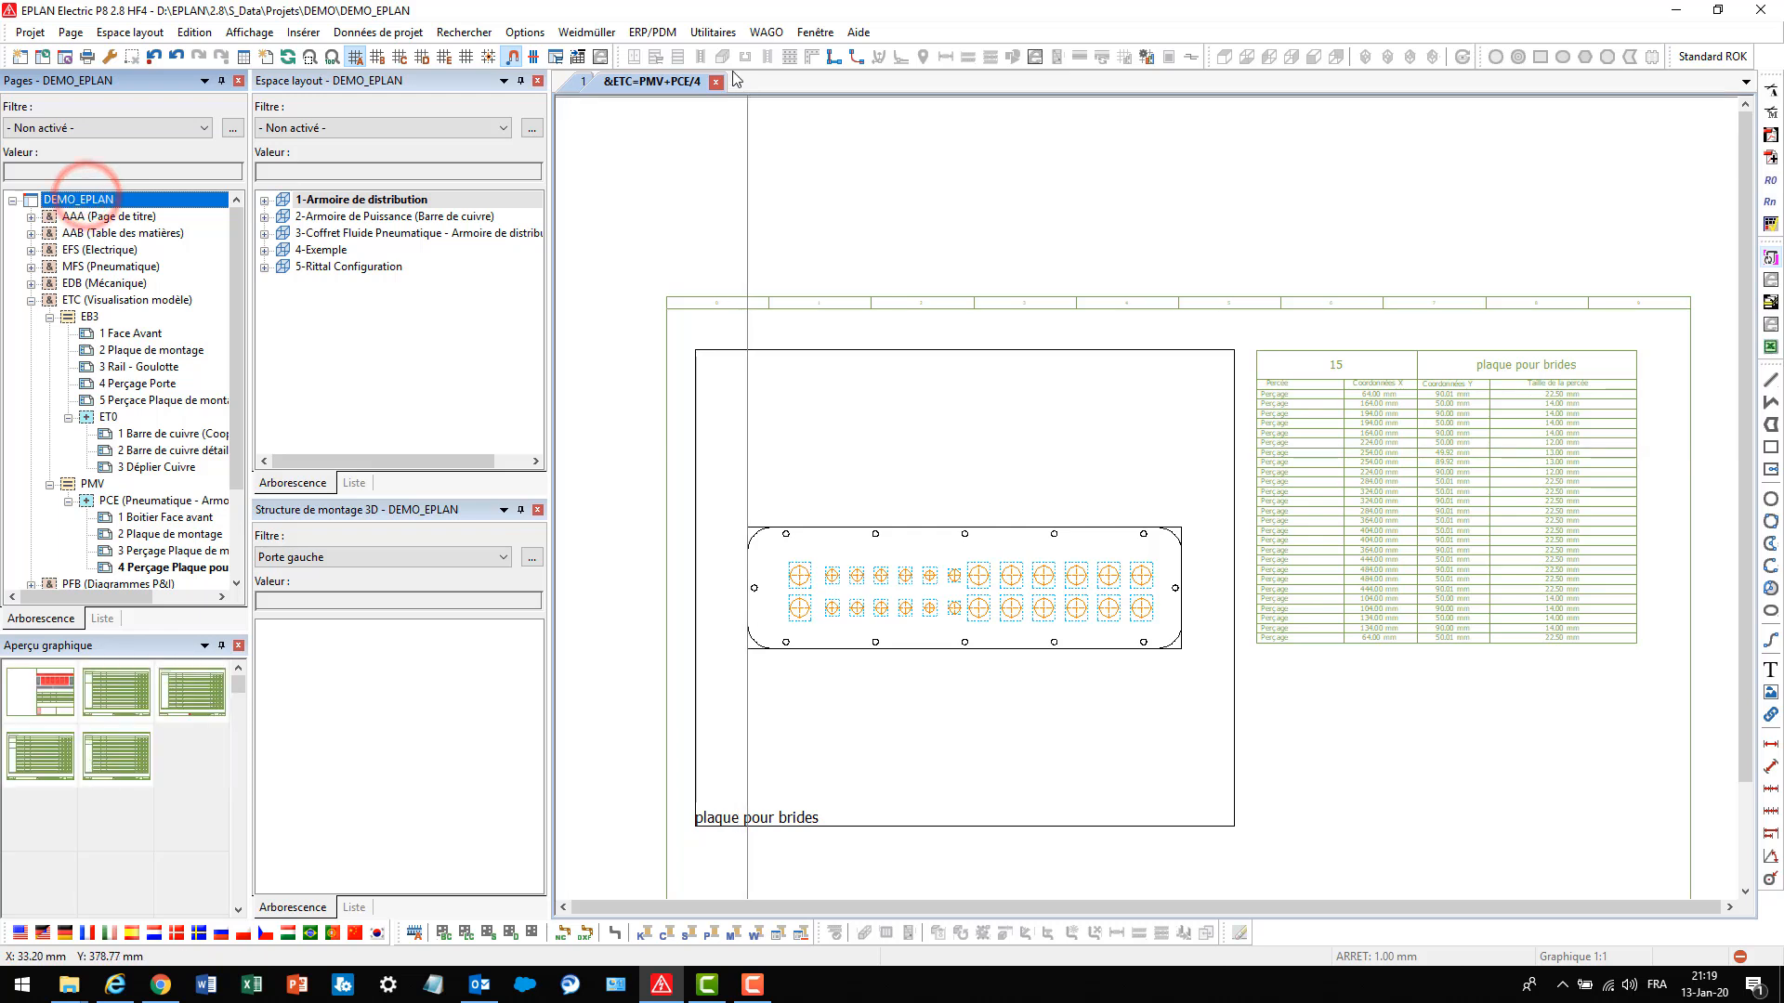
left_click(713, 32)
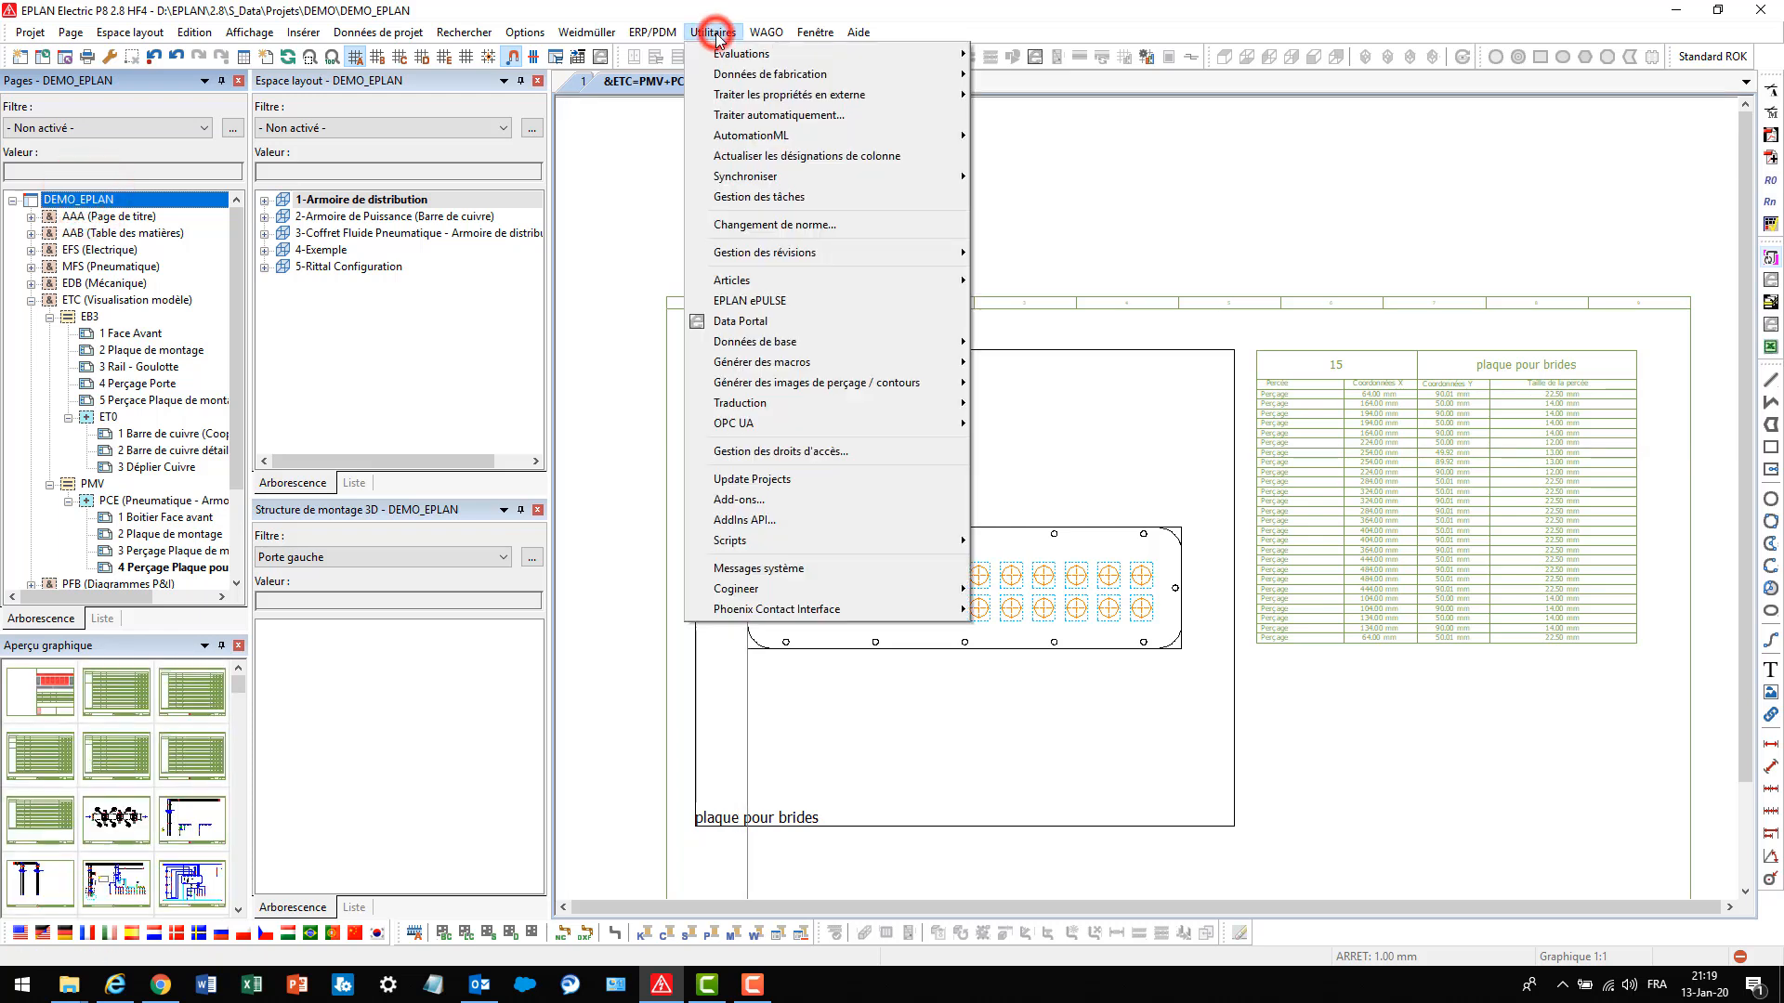
left_click(735, 77)
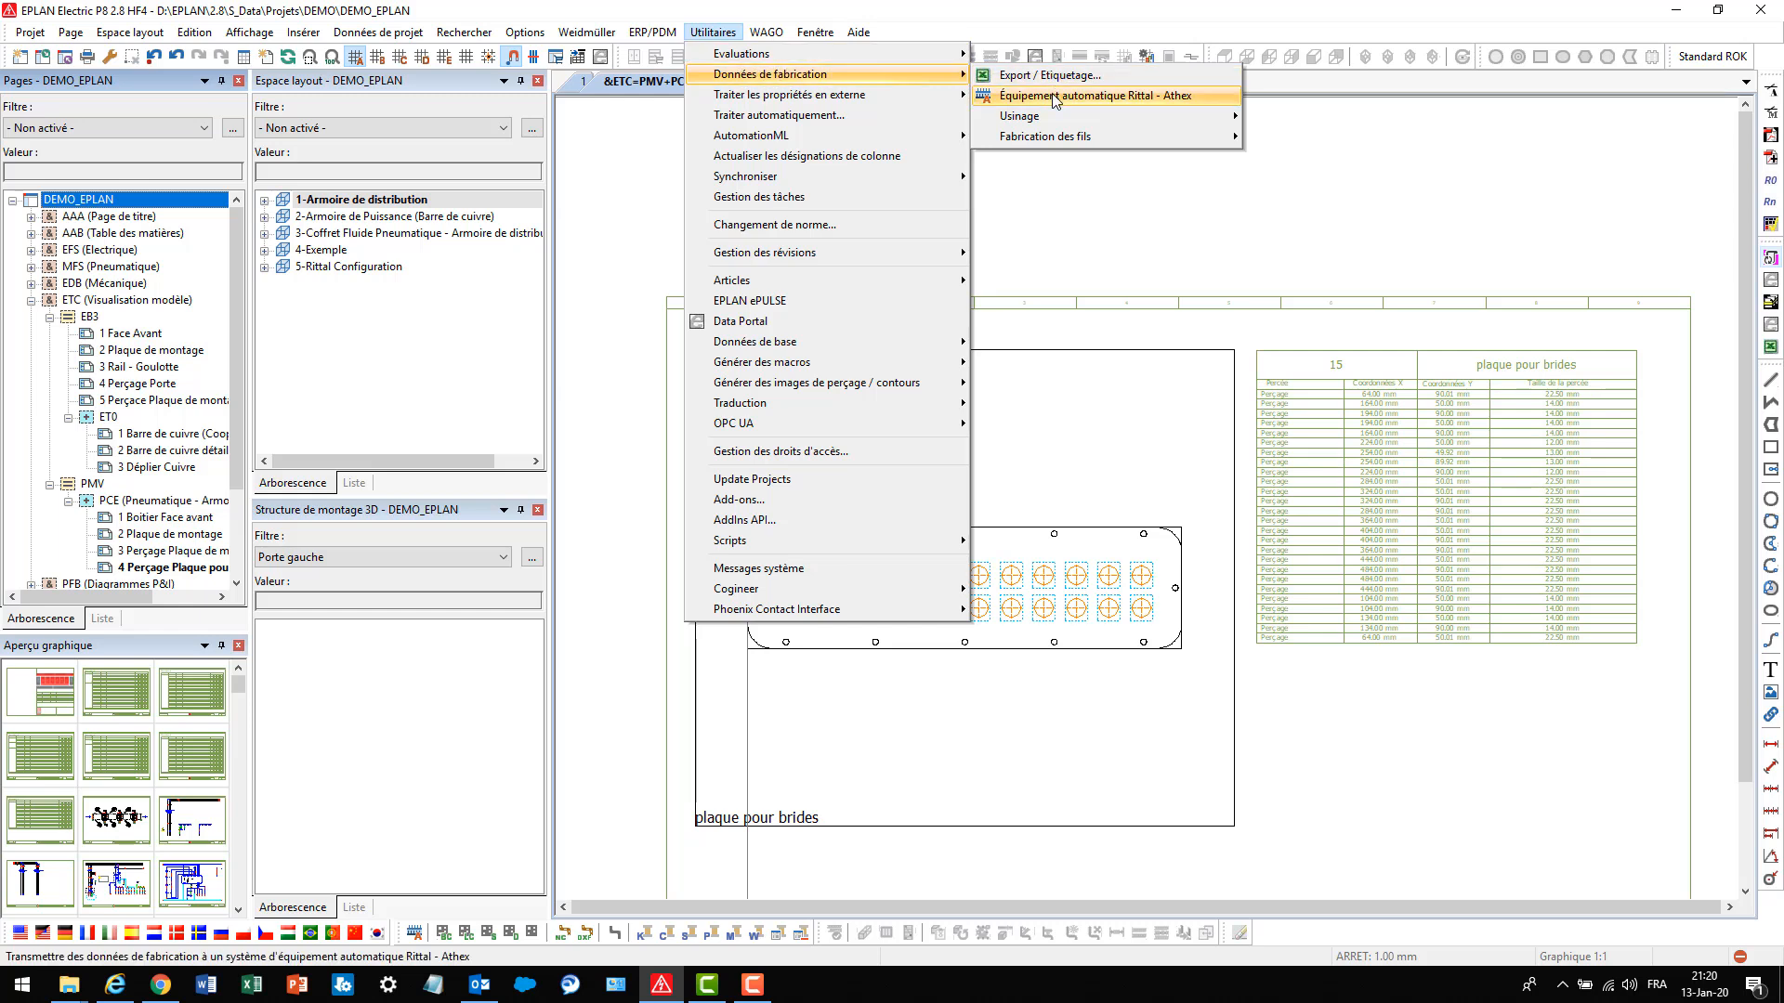
mouse_move(1057, 117)
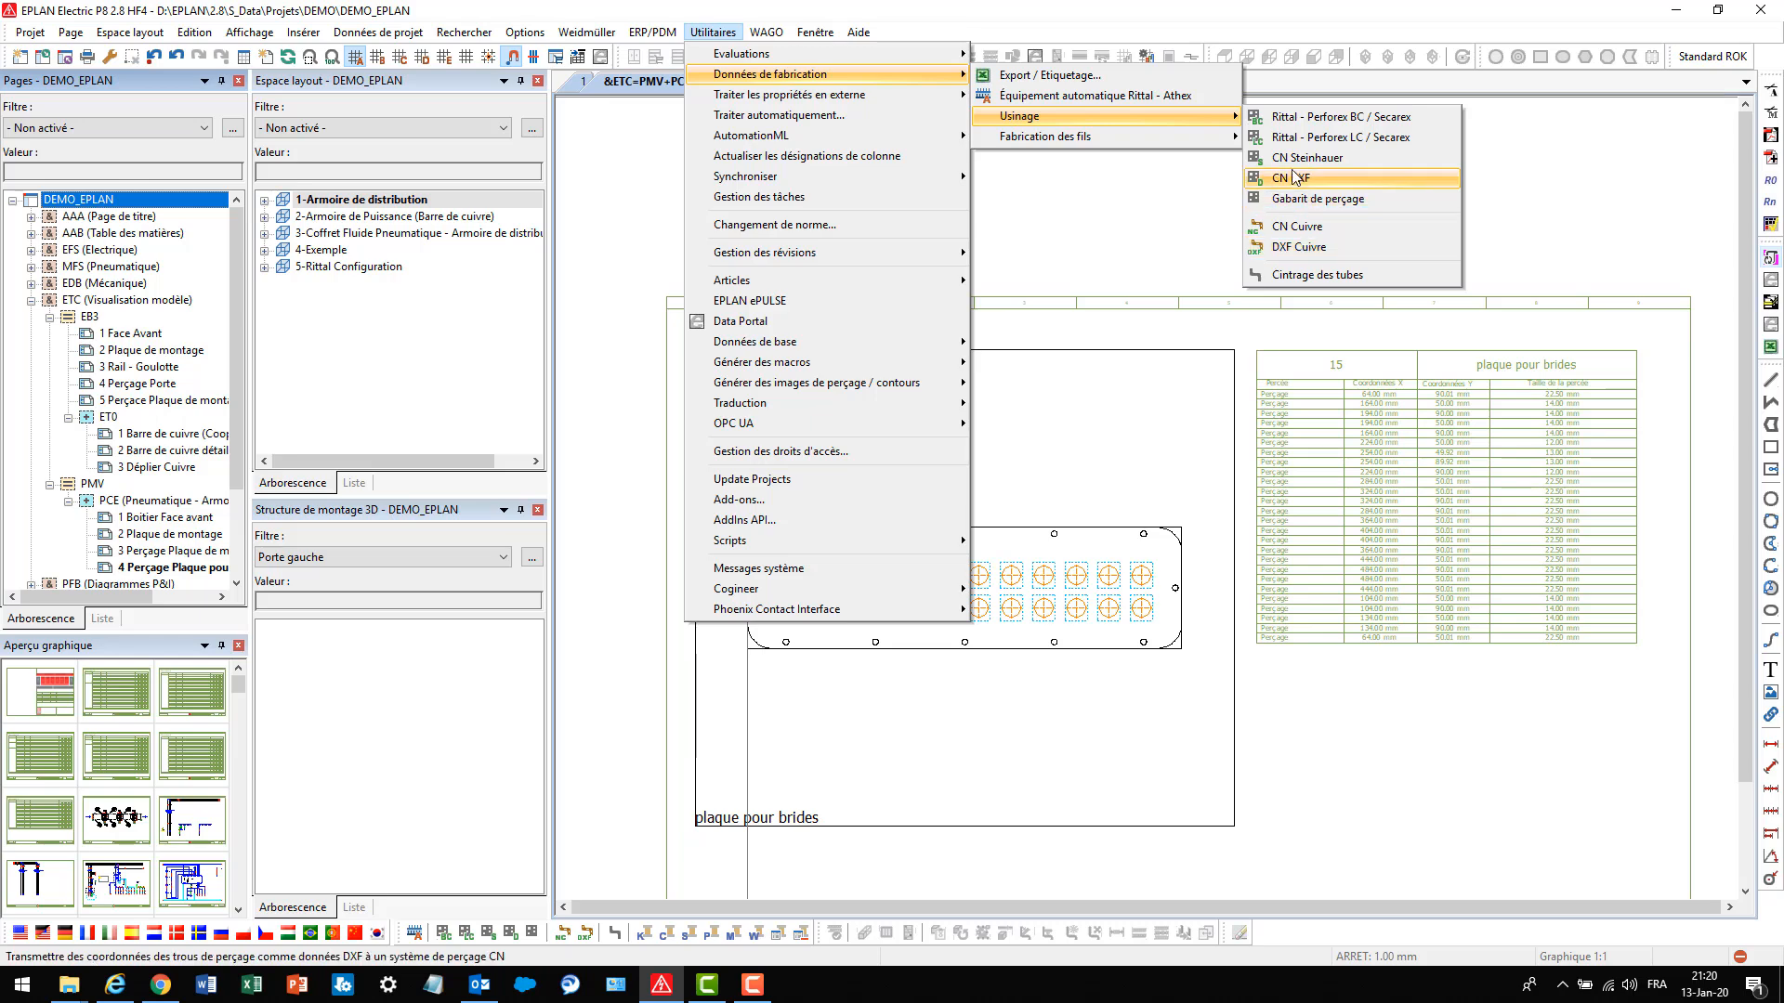
mouse_move(1185, 142)
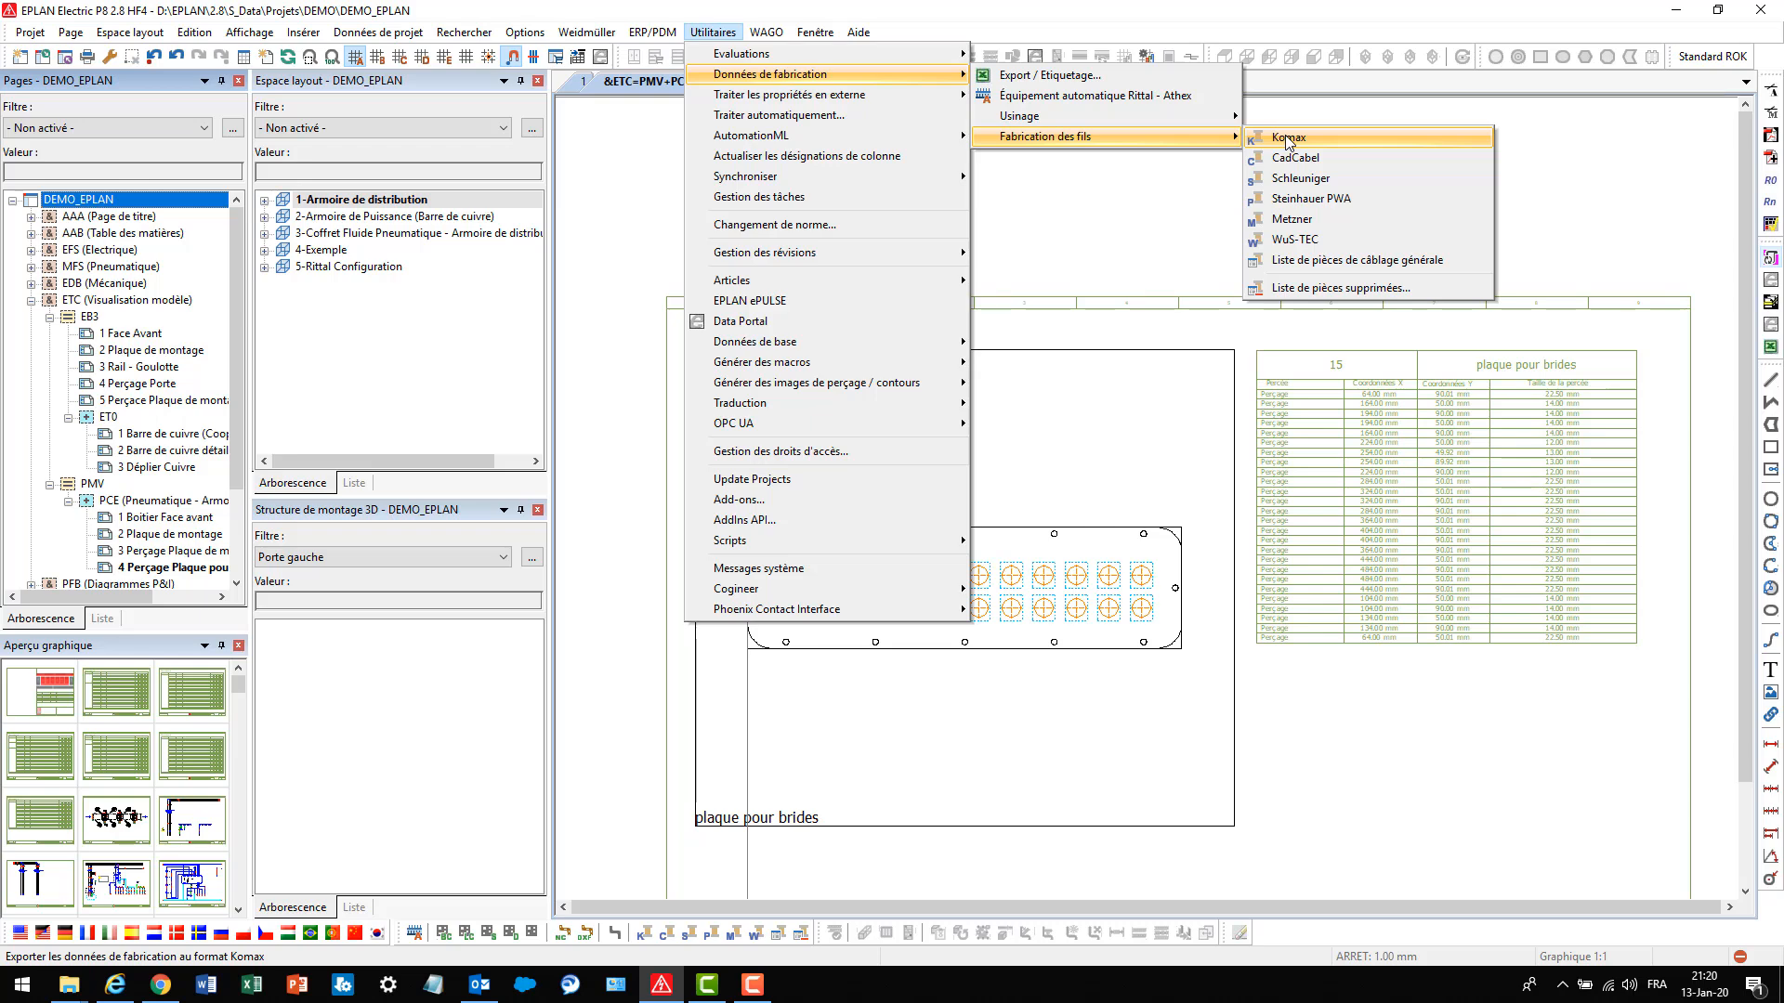
left_click(1138, 216)
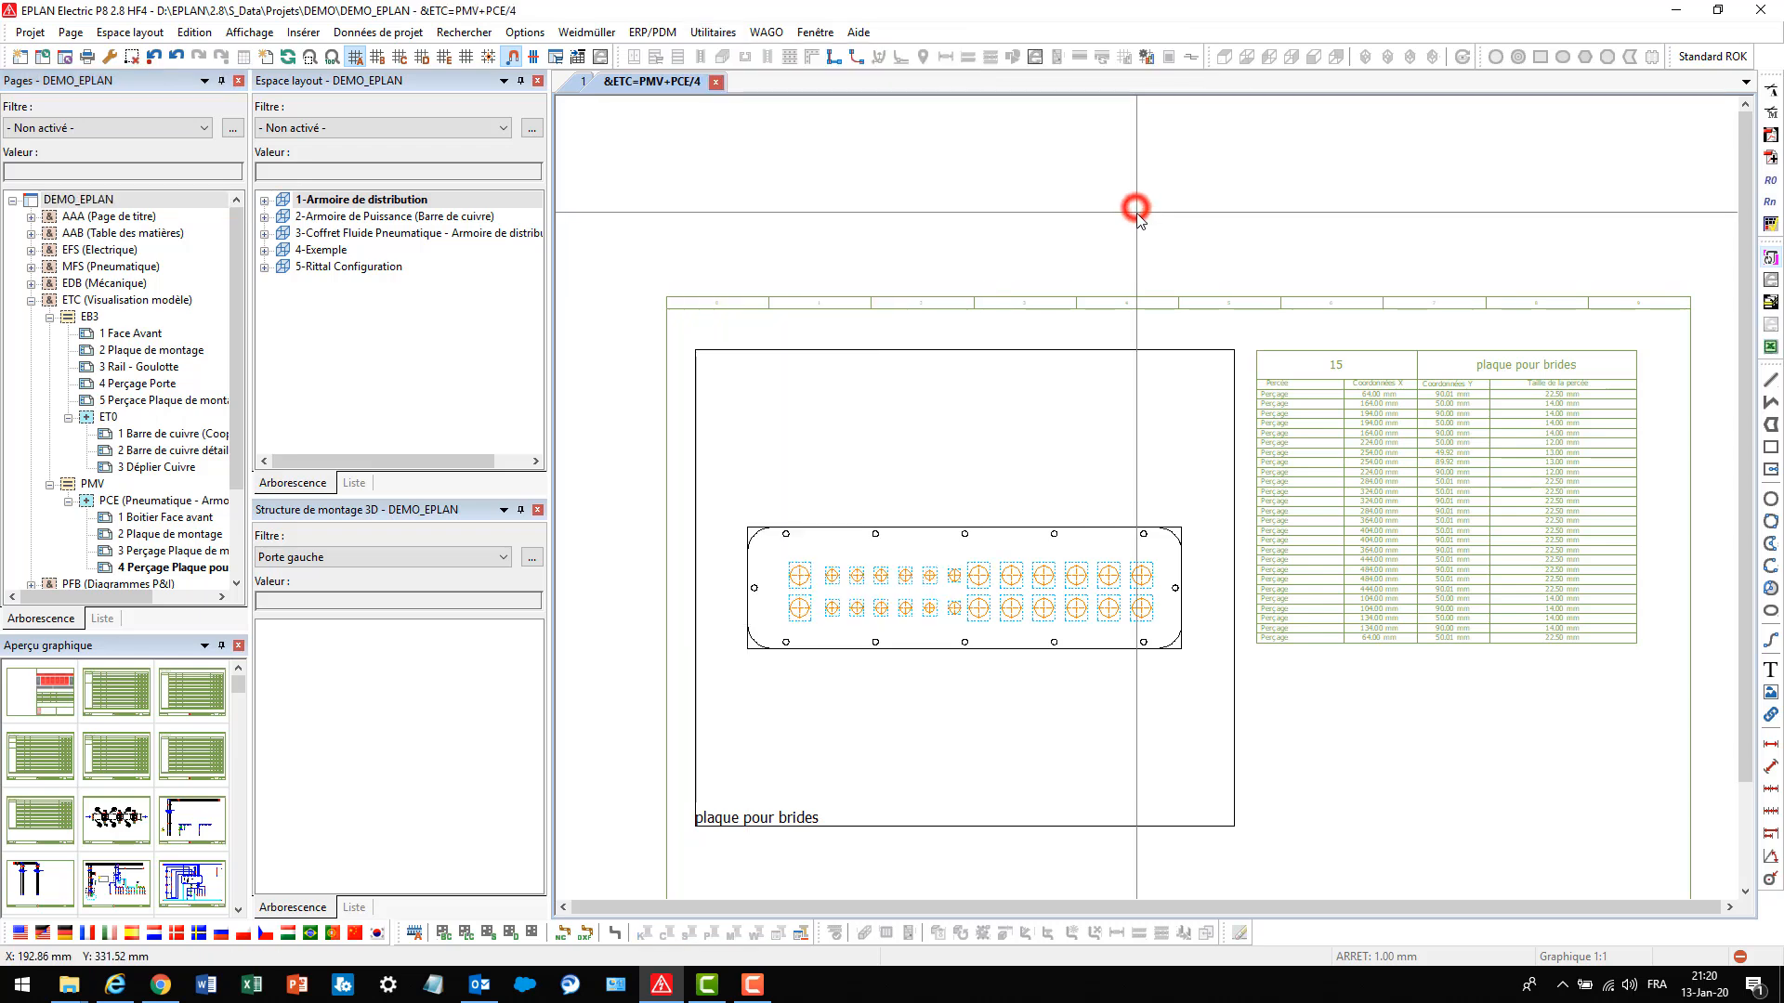
Export the whole DEMO_EPLAN project to DEMO_EPLAN.pdf in colour with the DEMO scheme, including the 3D model
left_click(77, 201)
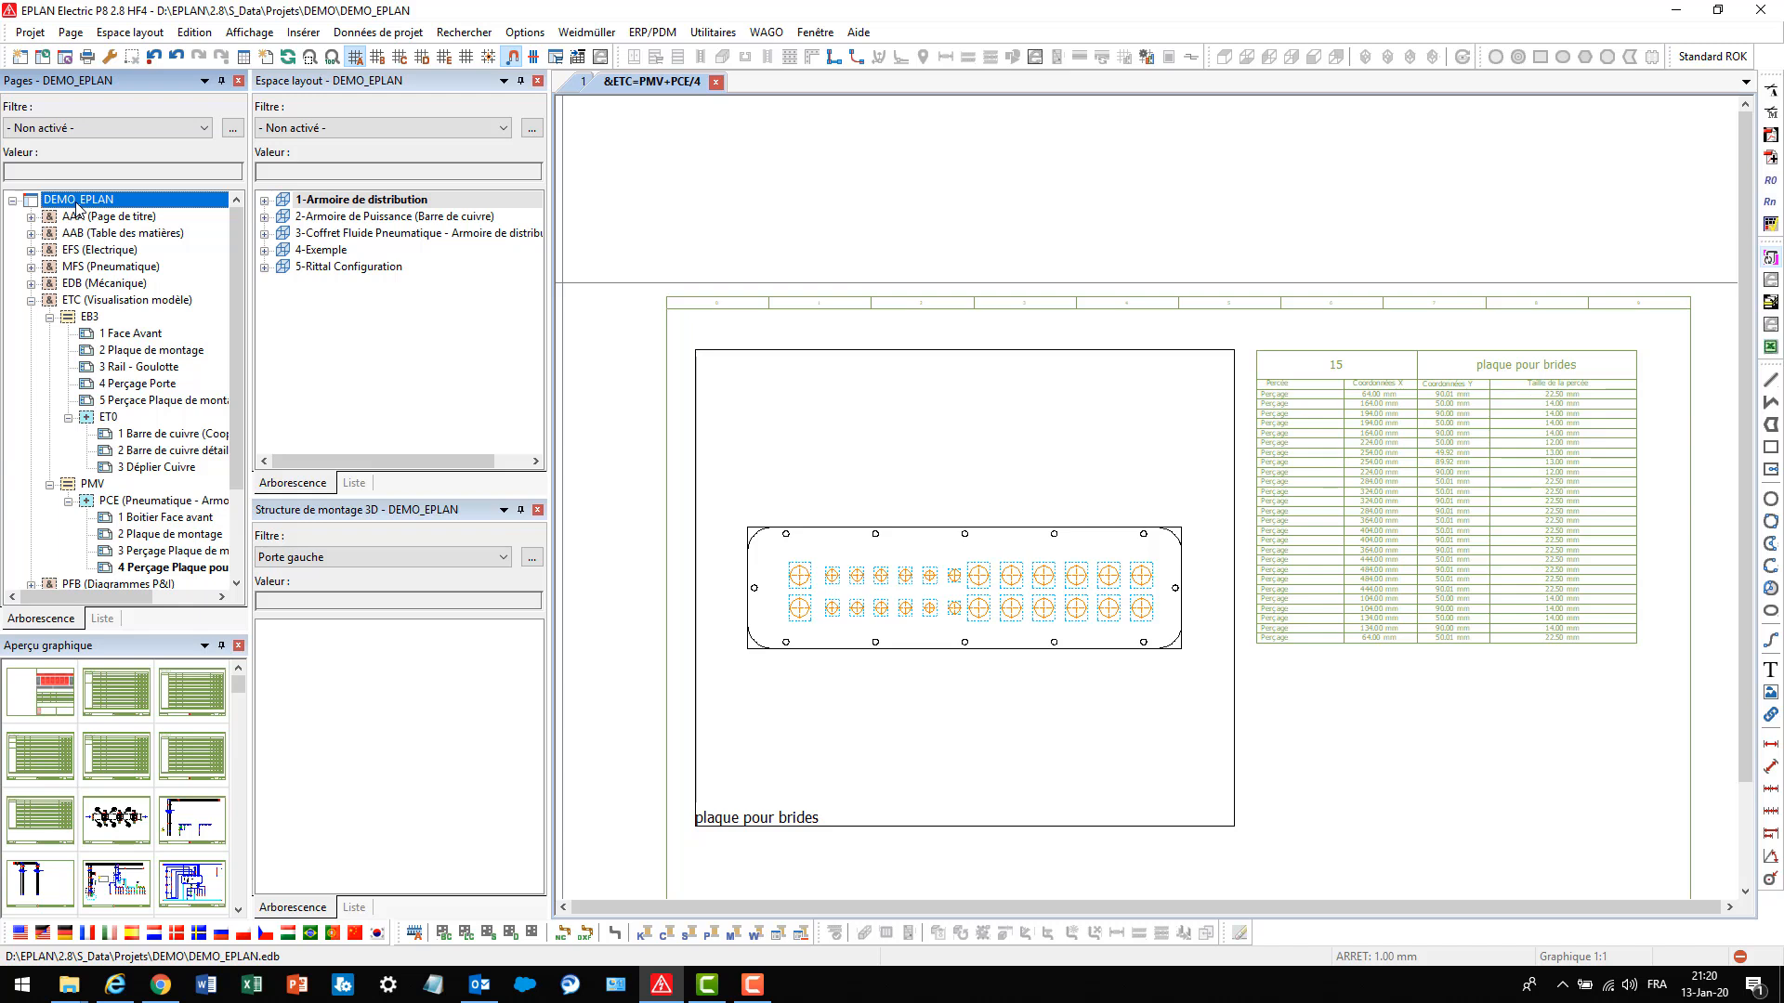
left_click(1770, 135)
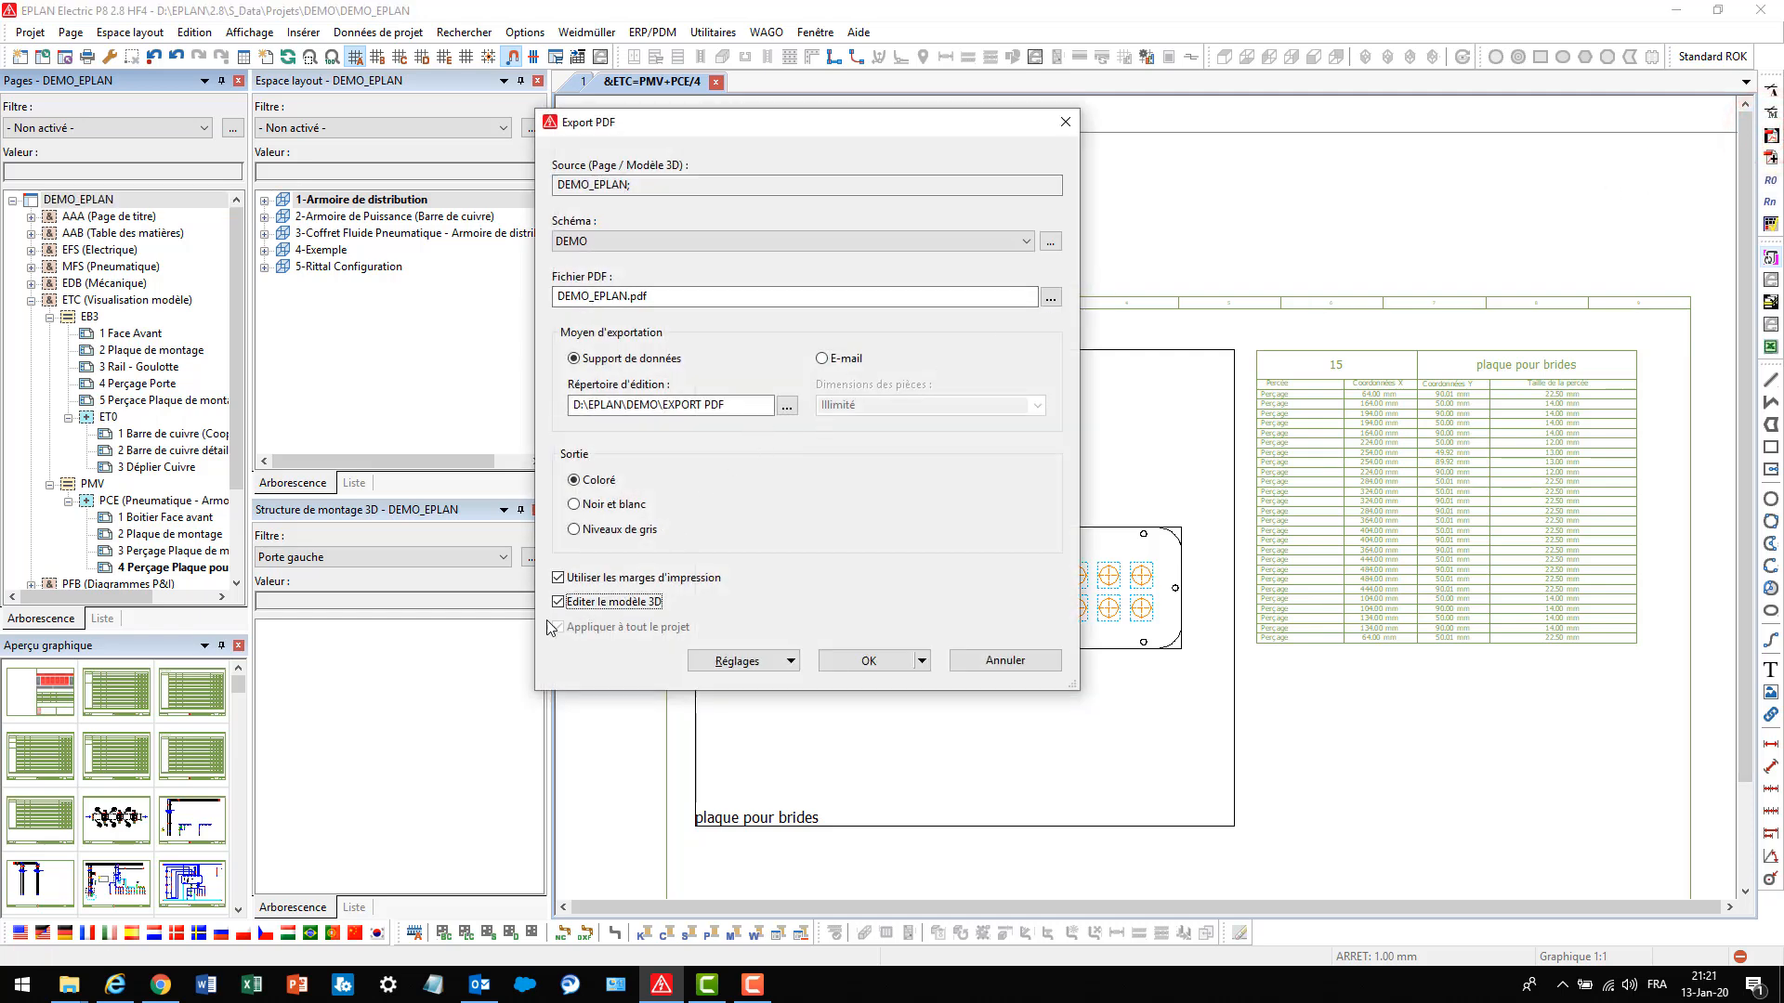
left_click(850, 655)
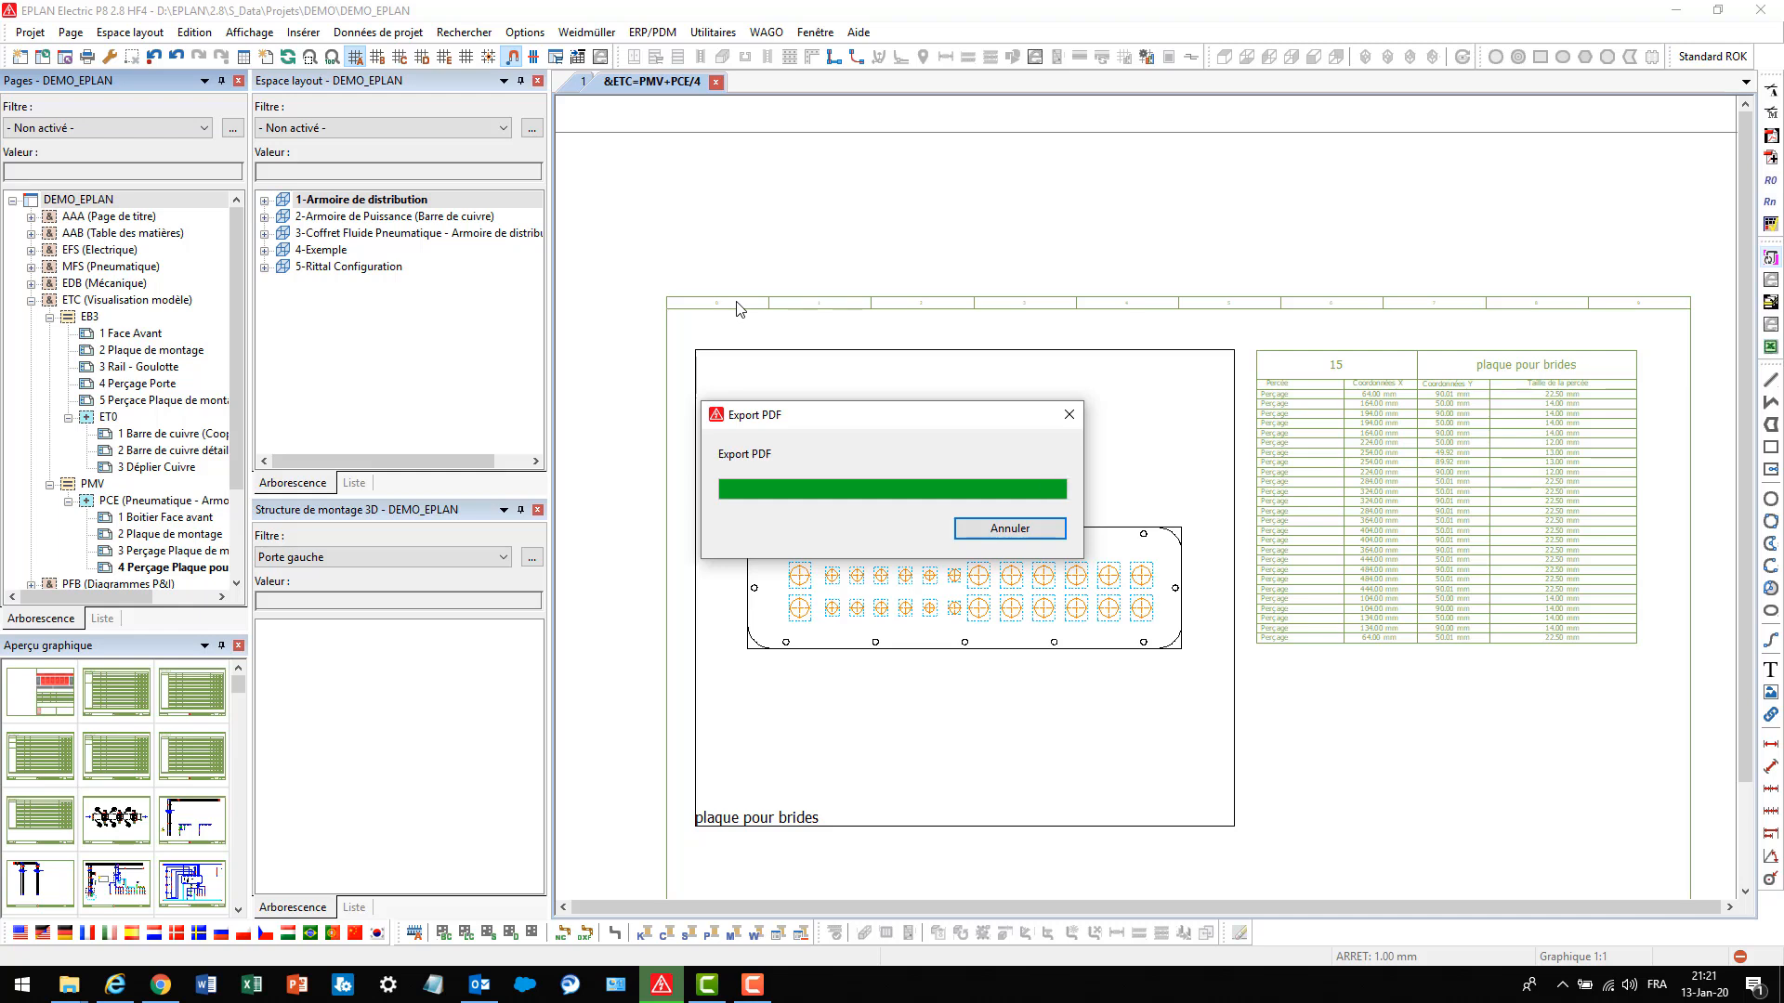
Switch to the EXPORT PDF folder in File Explorer, open DEMO_EPLAN.pdf in Acrobat Reader and hide its tools pane
mouse_move(72, 988)
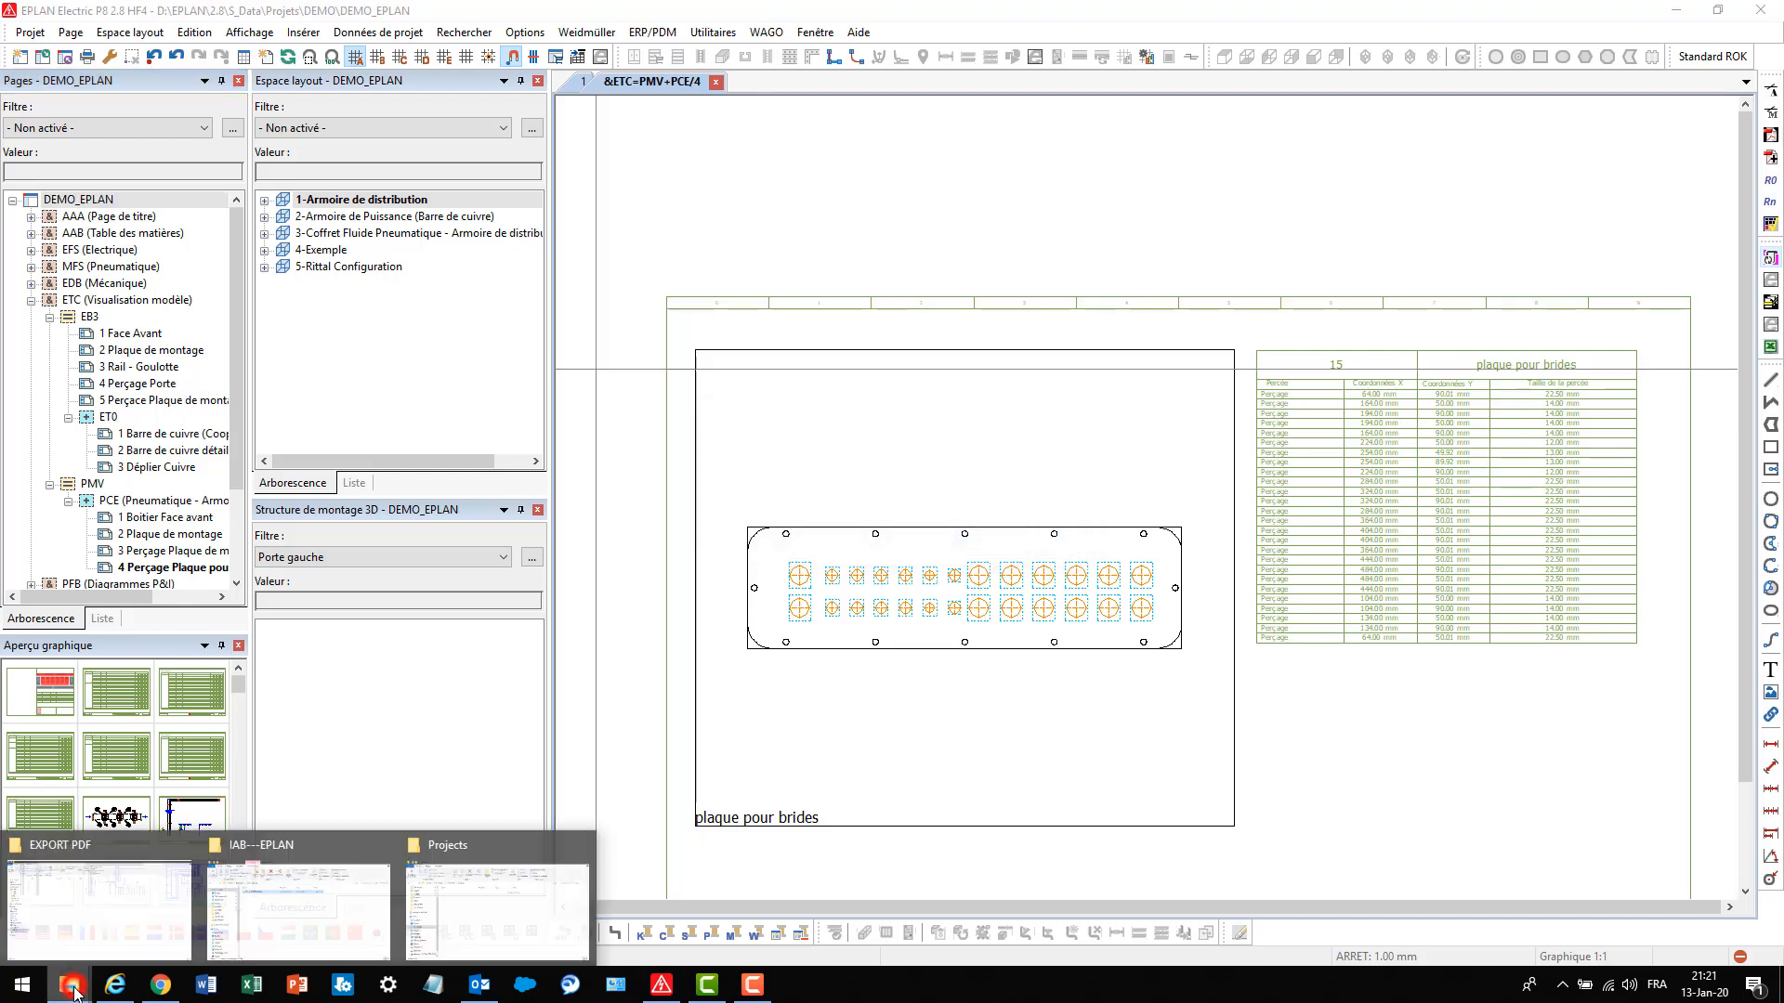
left_click(142, 897)
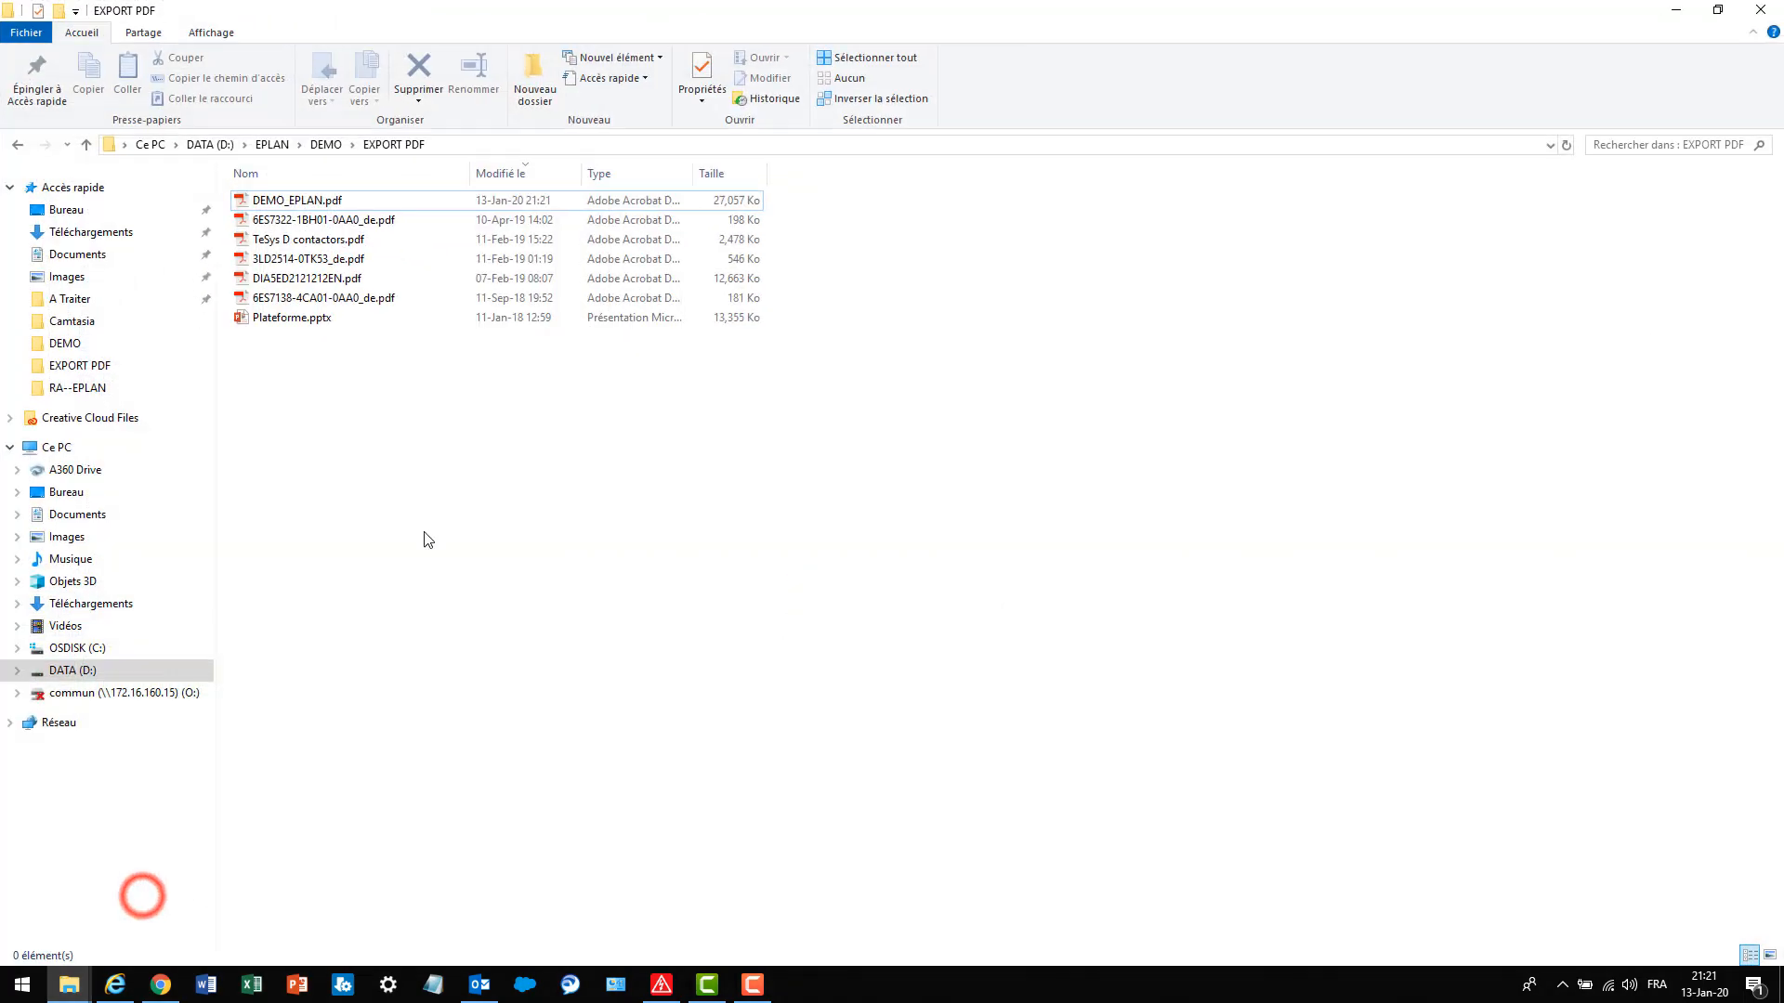
left_click(302, 201)
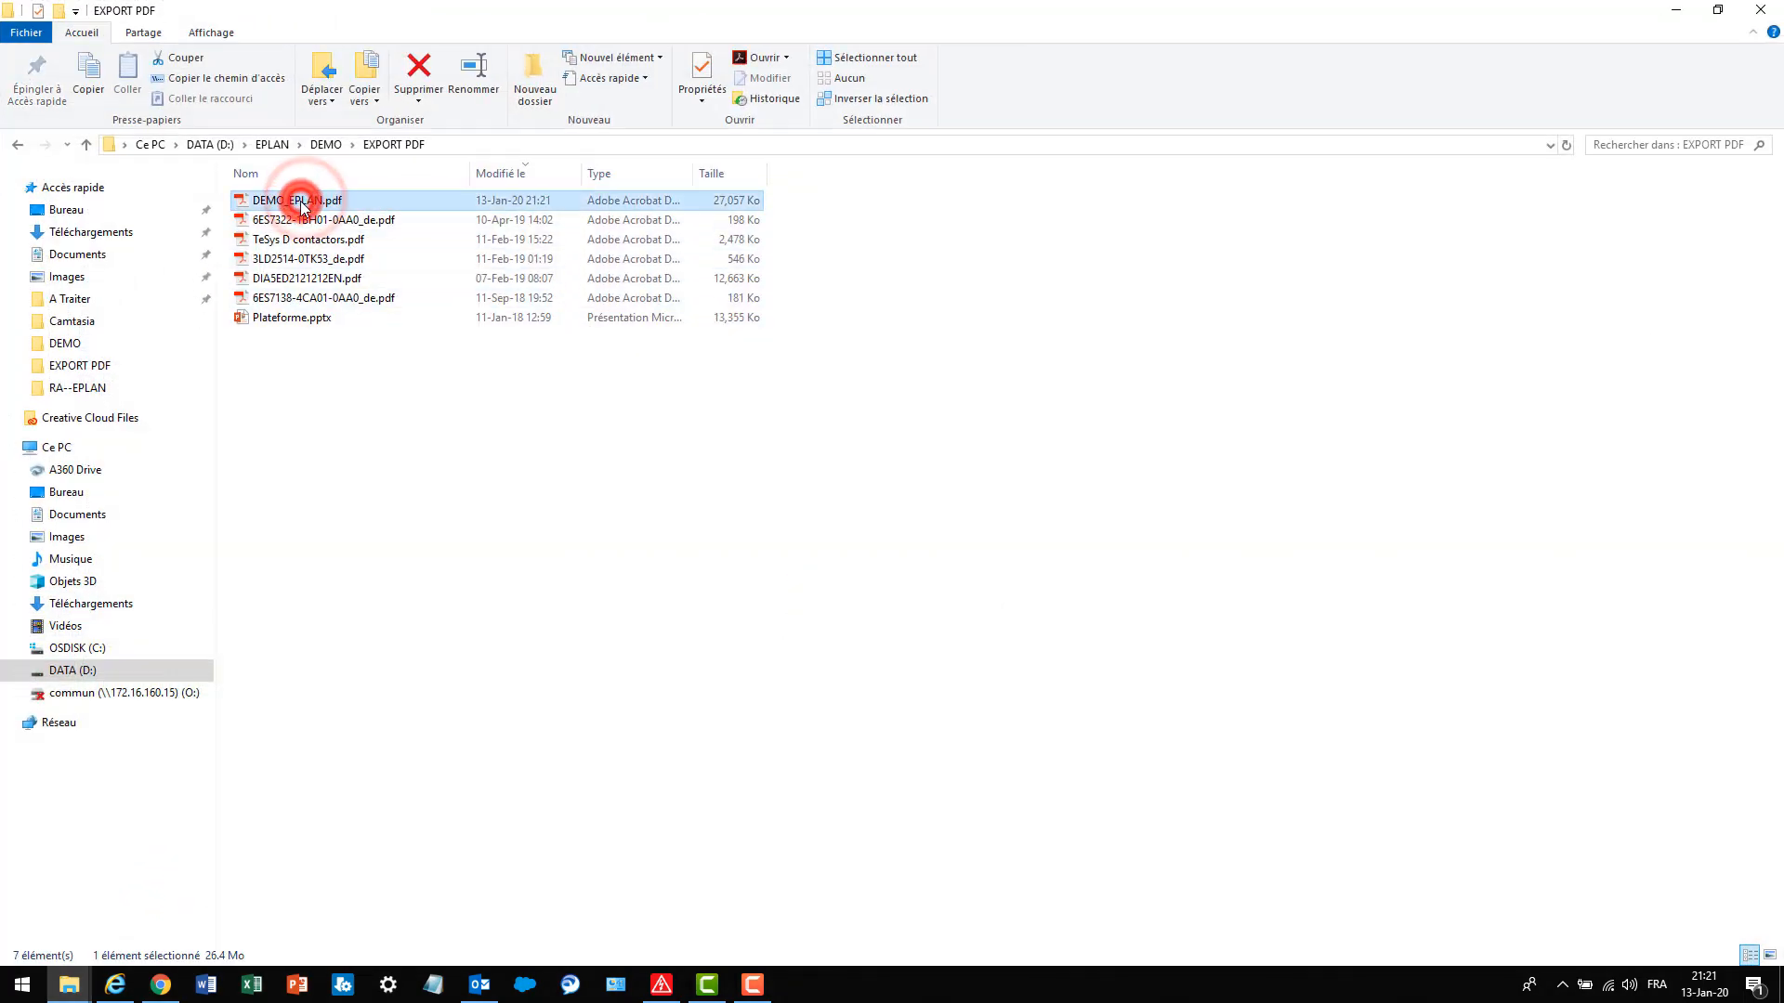
double_click(302, 202)
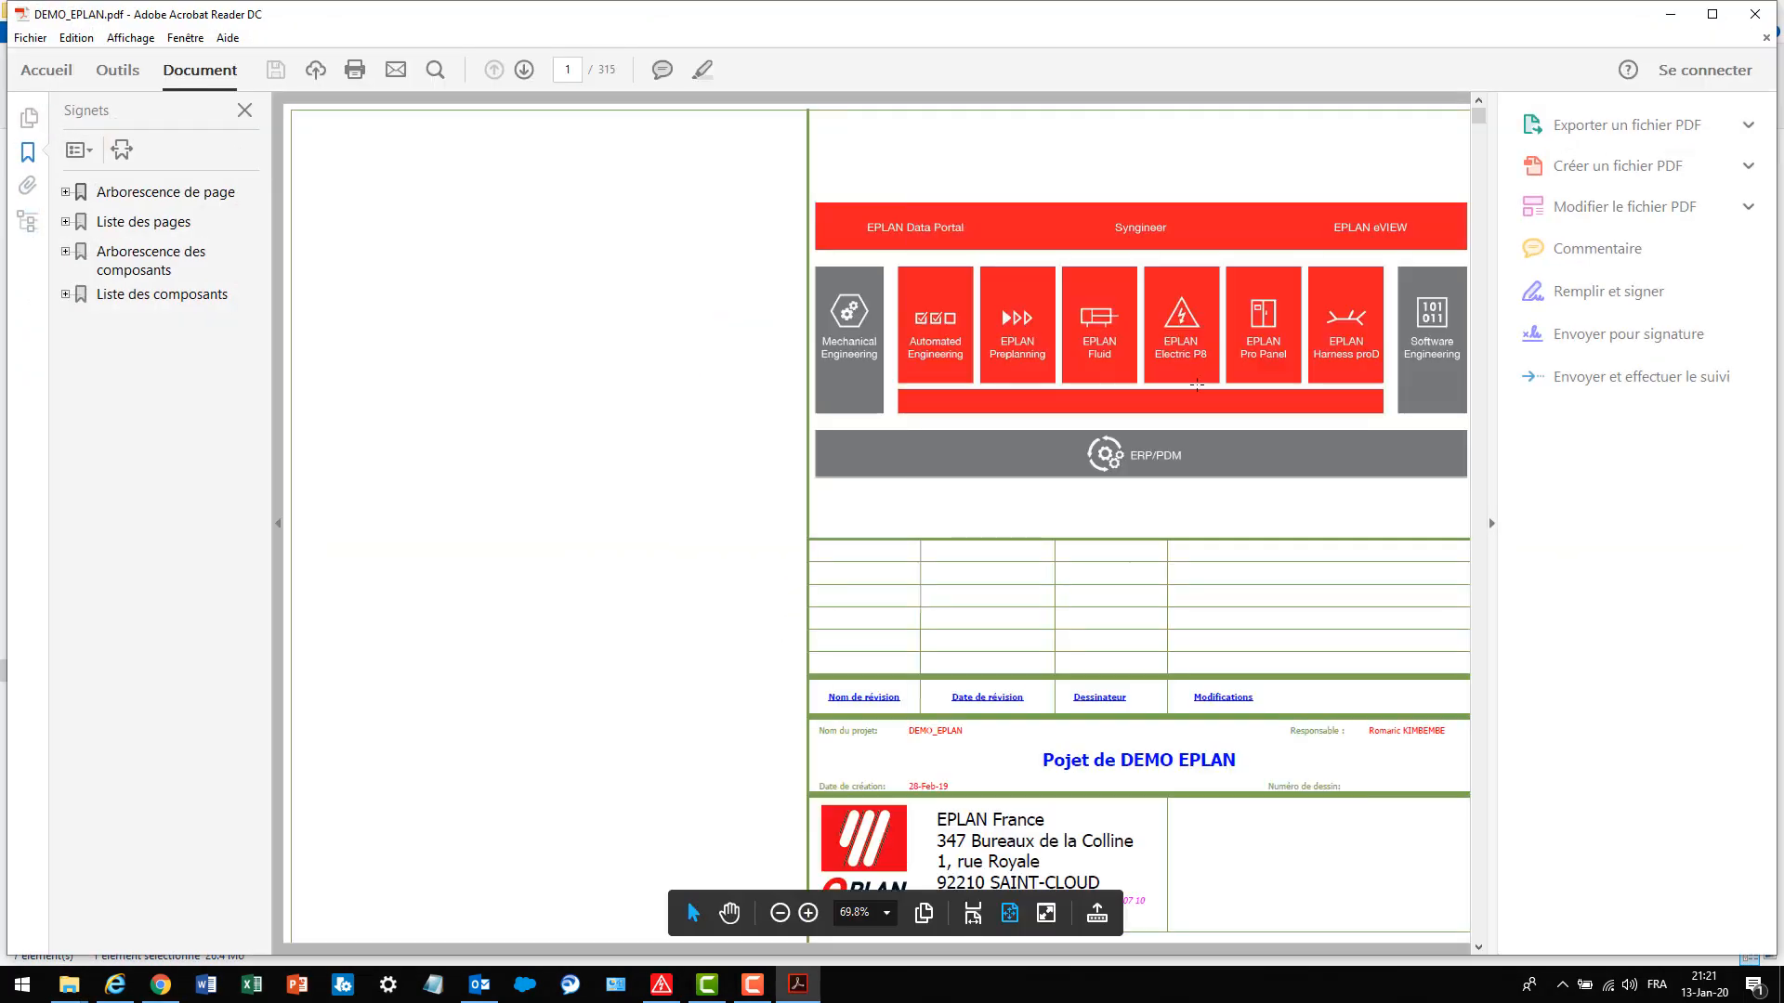
left_click(1491, 524)
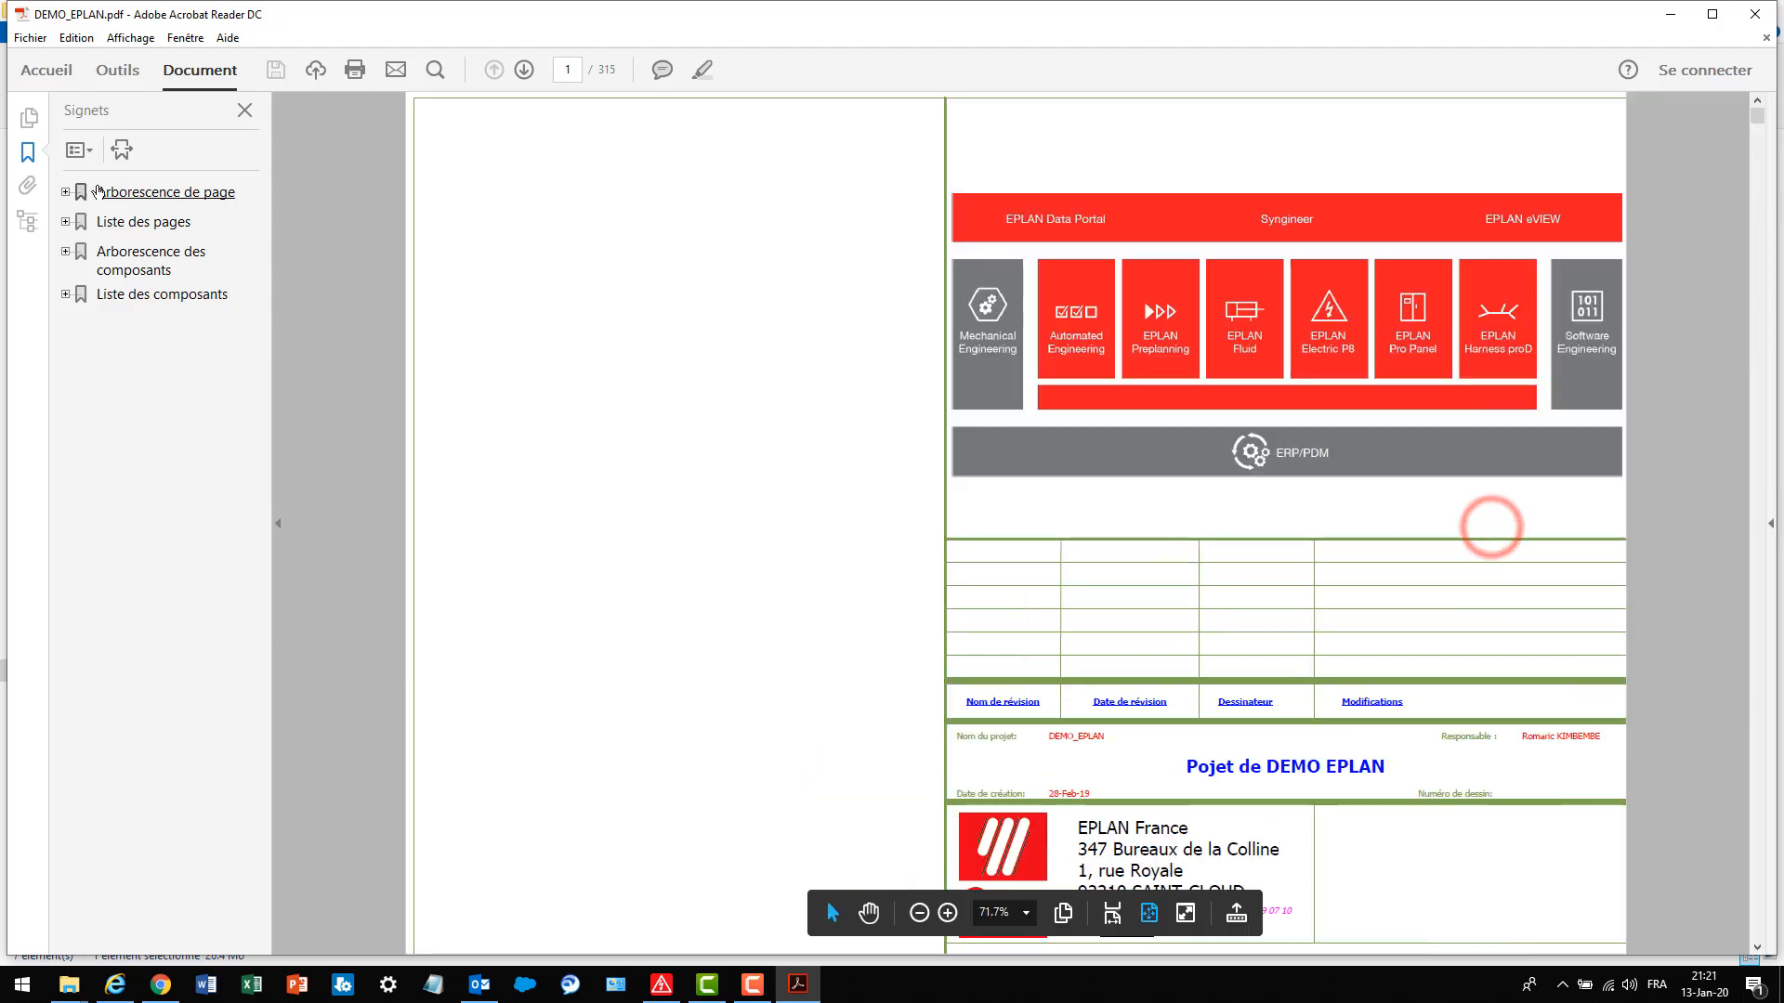
Go to the &EFS Electrique section through the page tree bookmarks and follow the cross-references between station 1's supply and drive pages
left_click(68, 193)
left_click(66, 192)
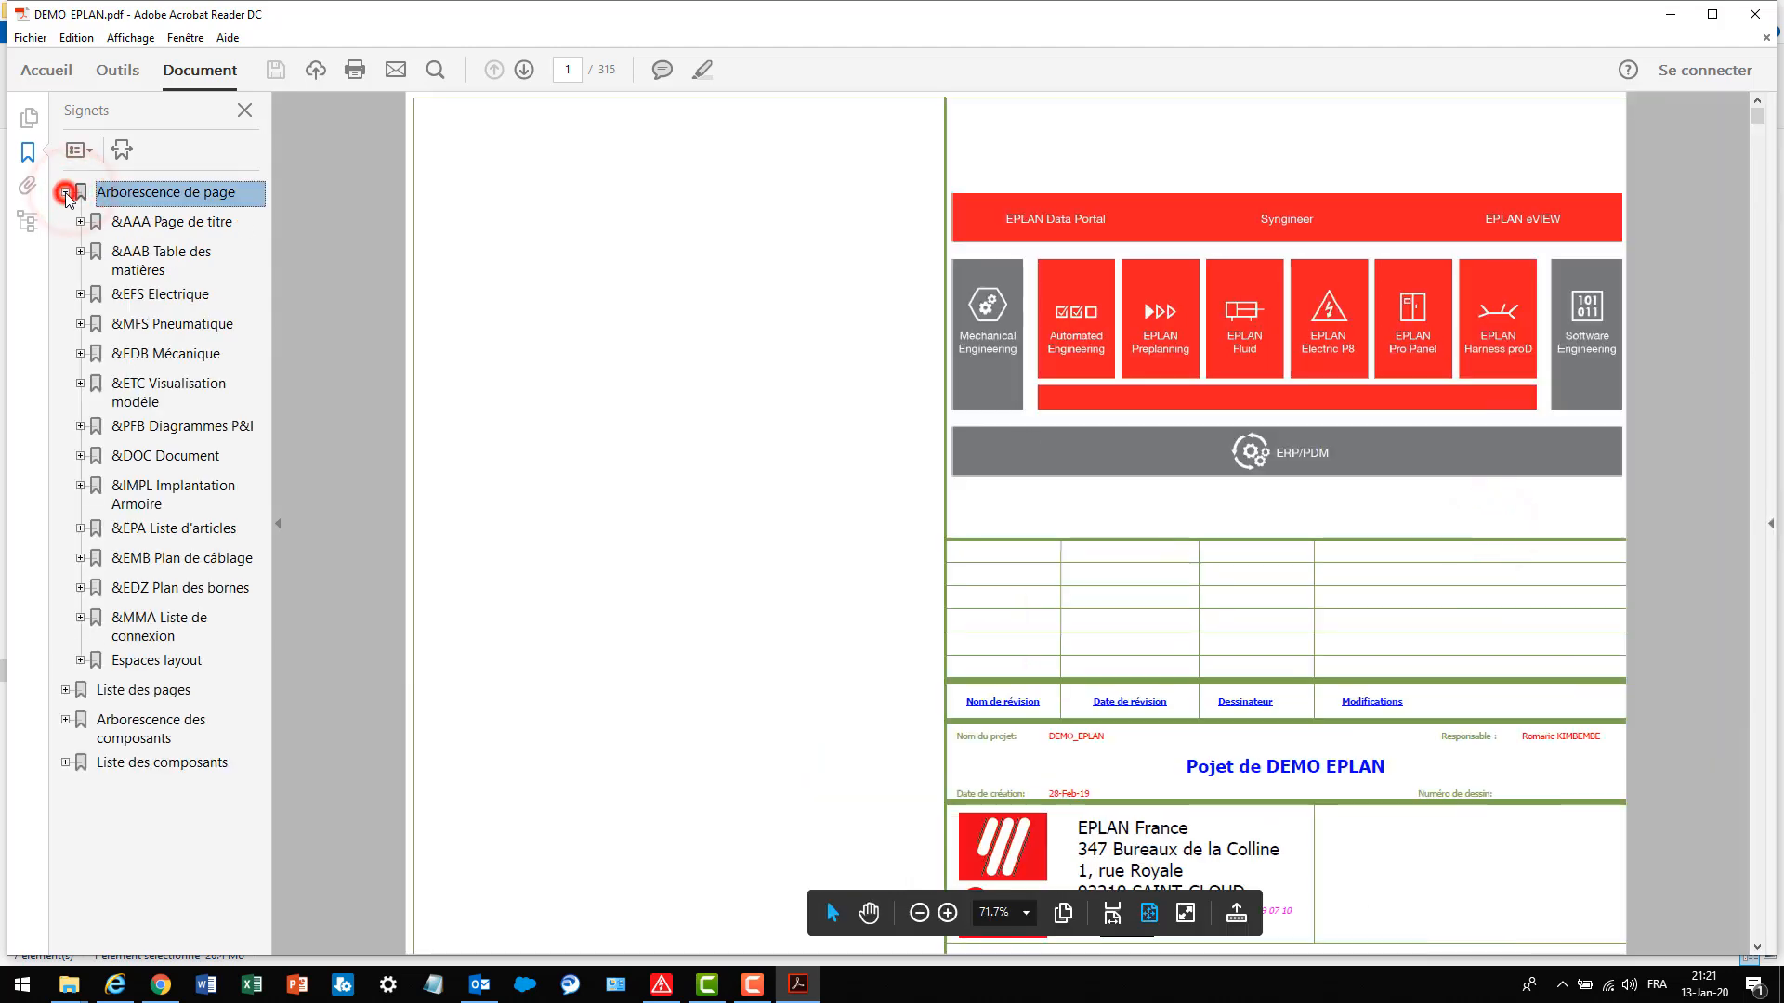
left_click(138, 295)
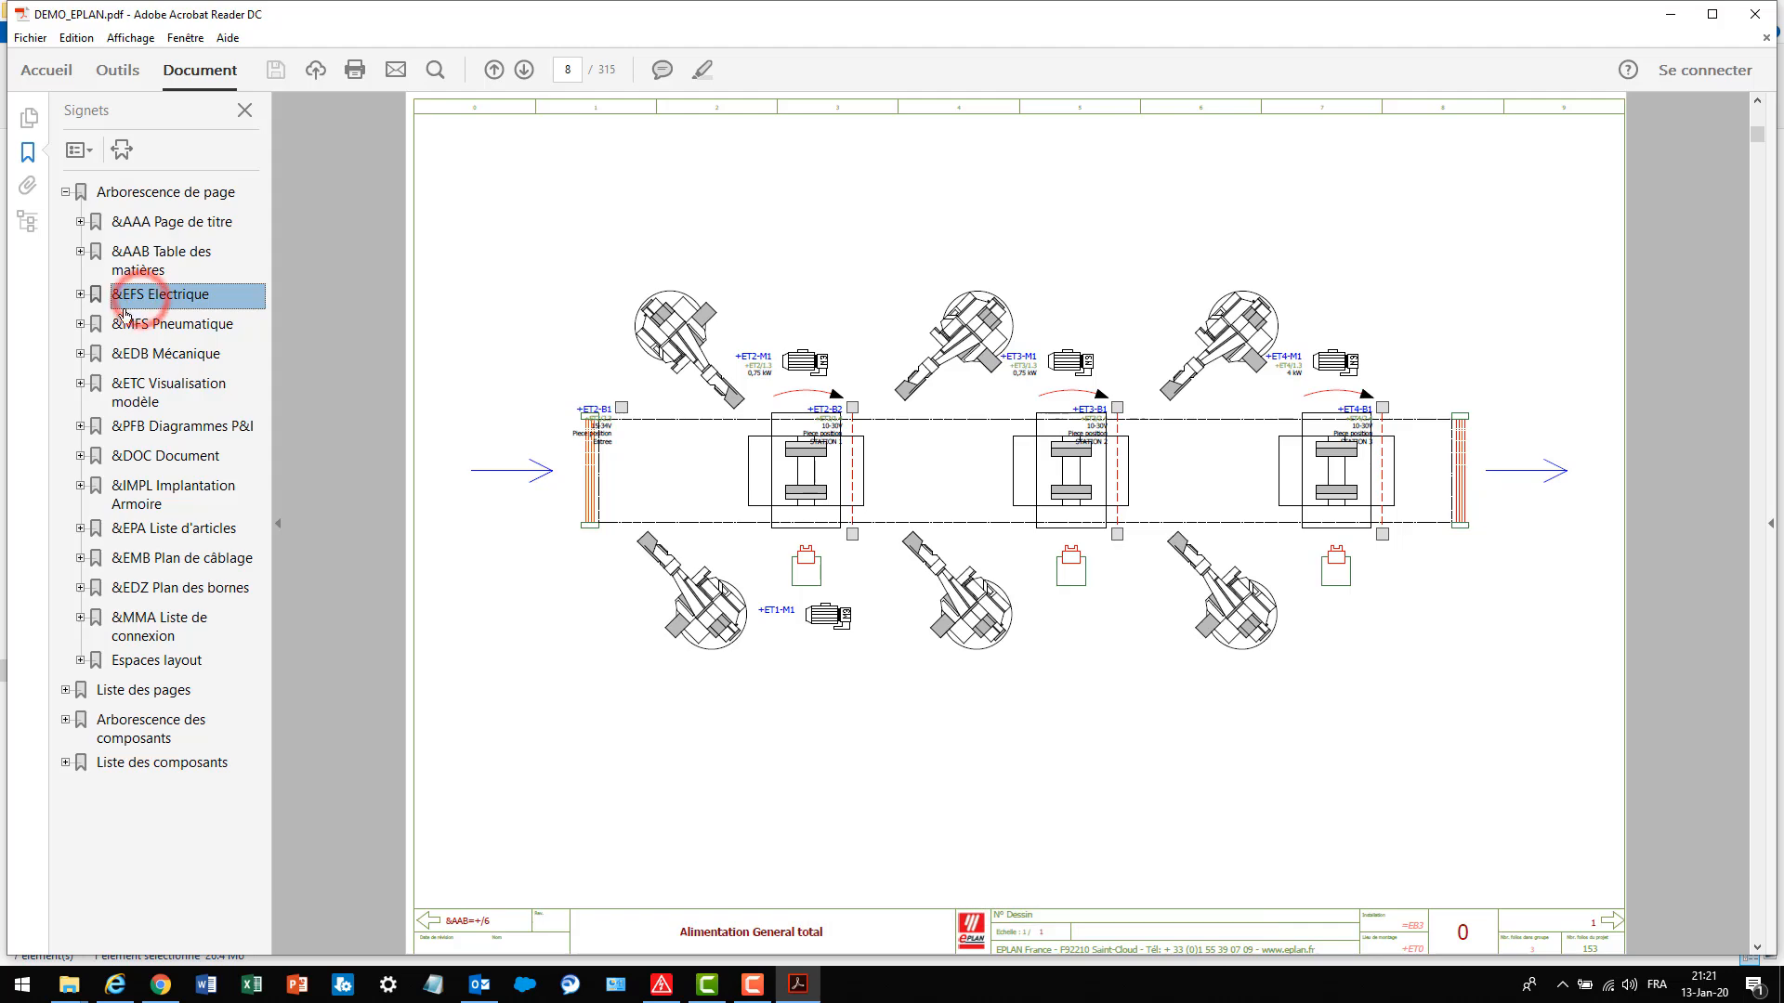
left_click(760, 370)
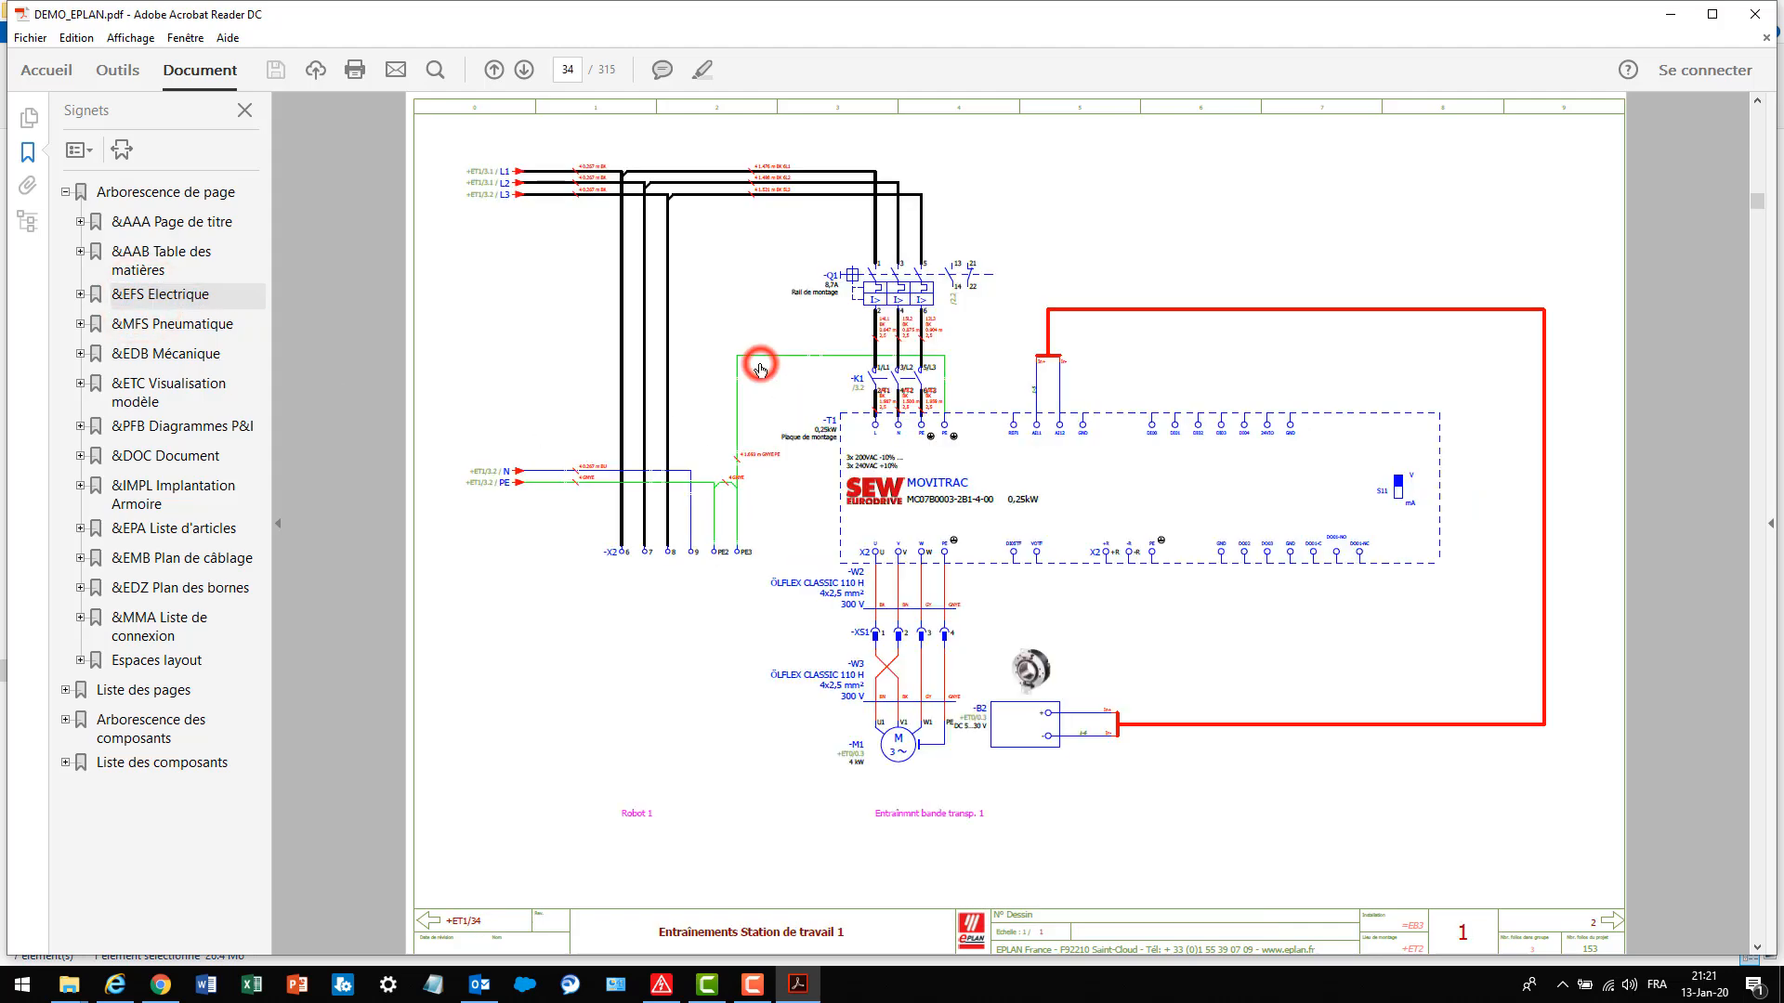
left_click(515, 196)
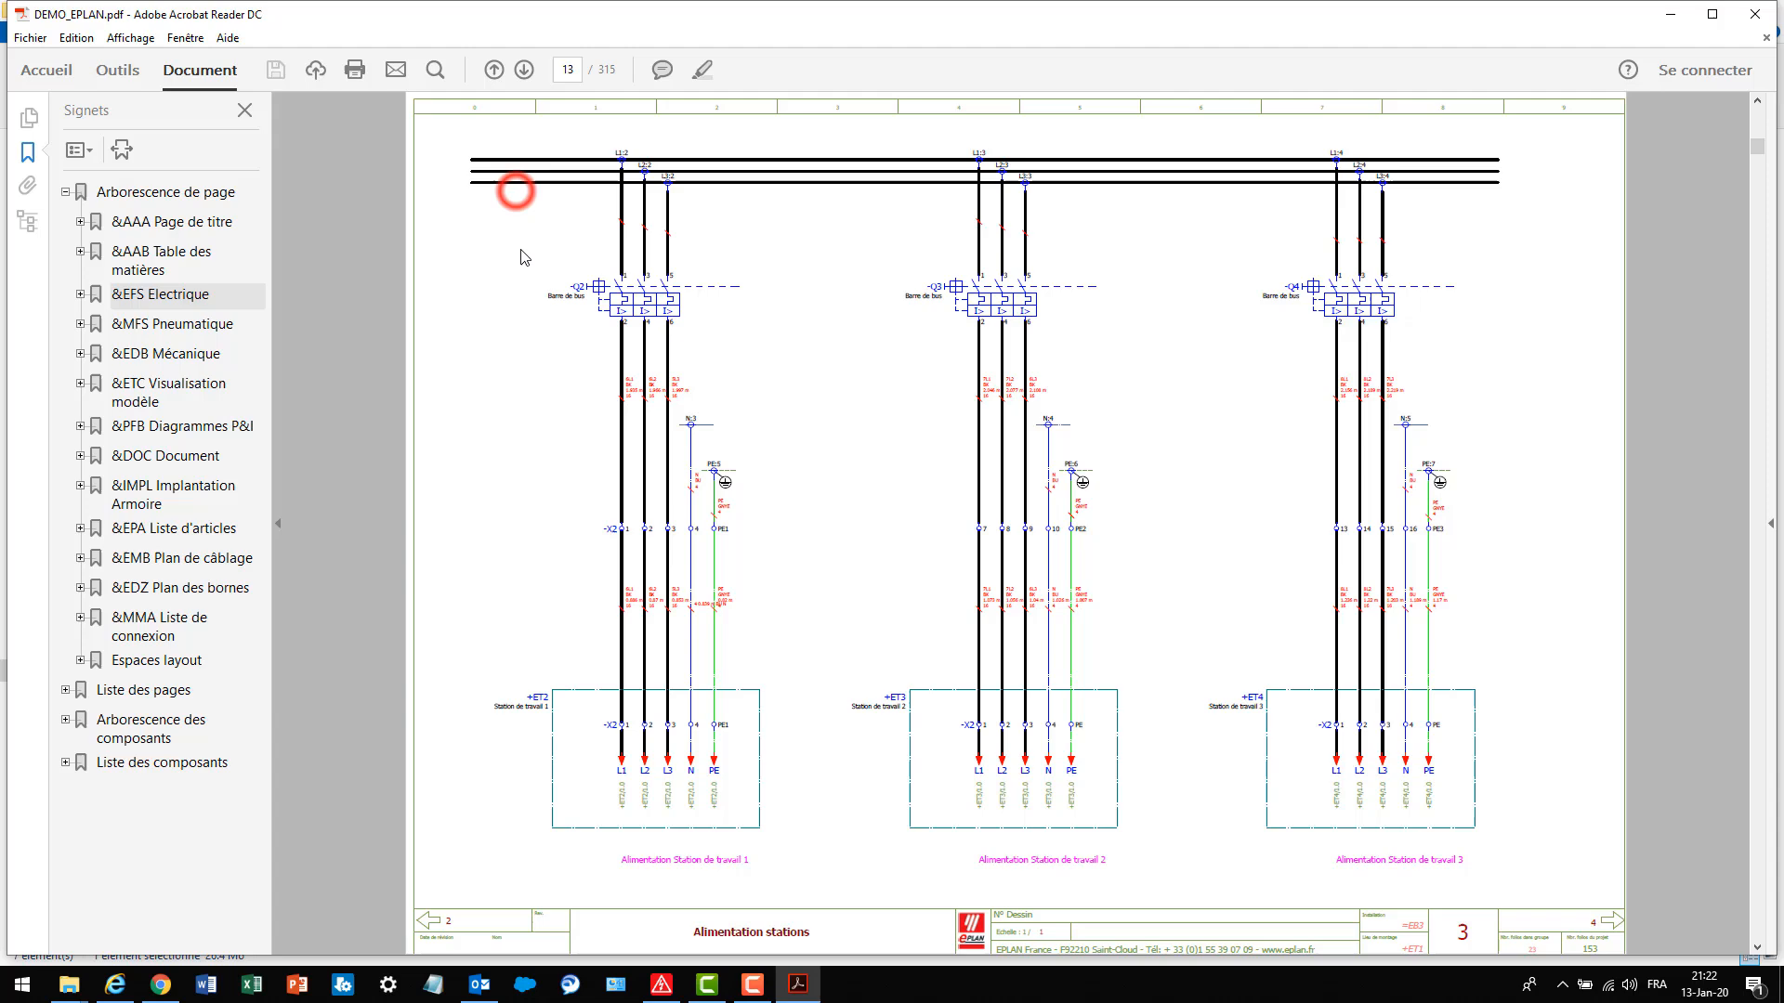
left_click(628, 777)
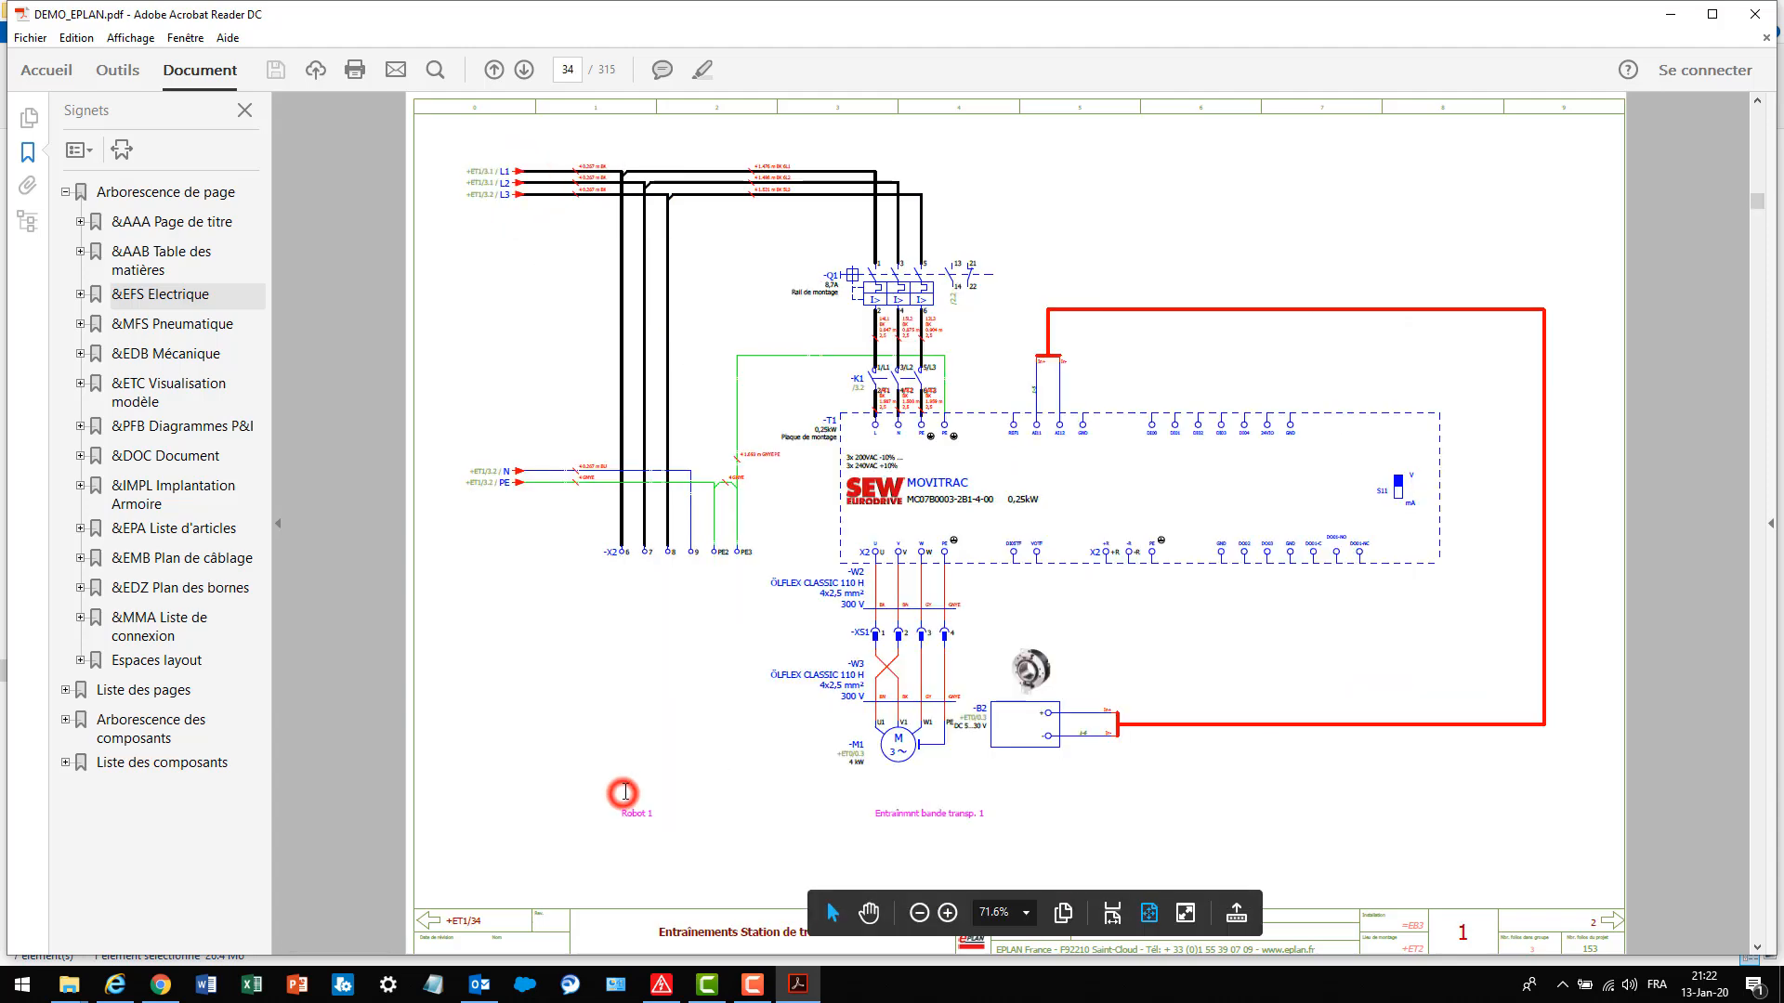
left_click(483, 193)
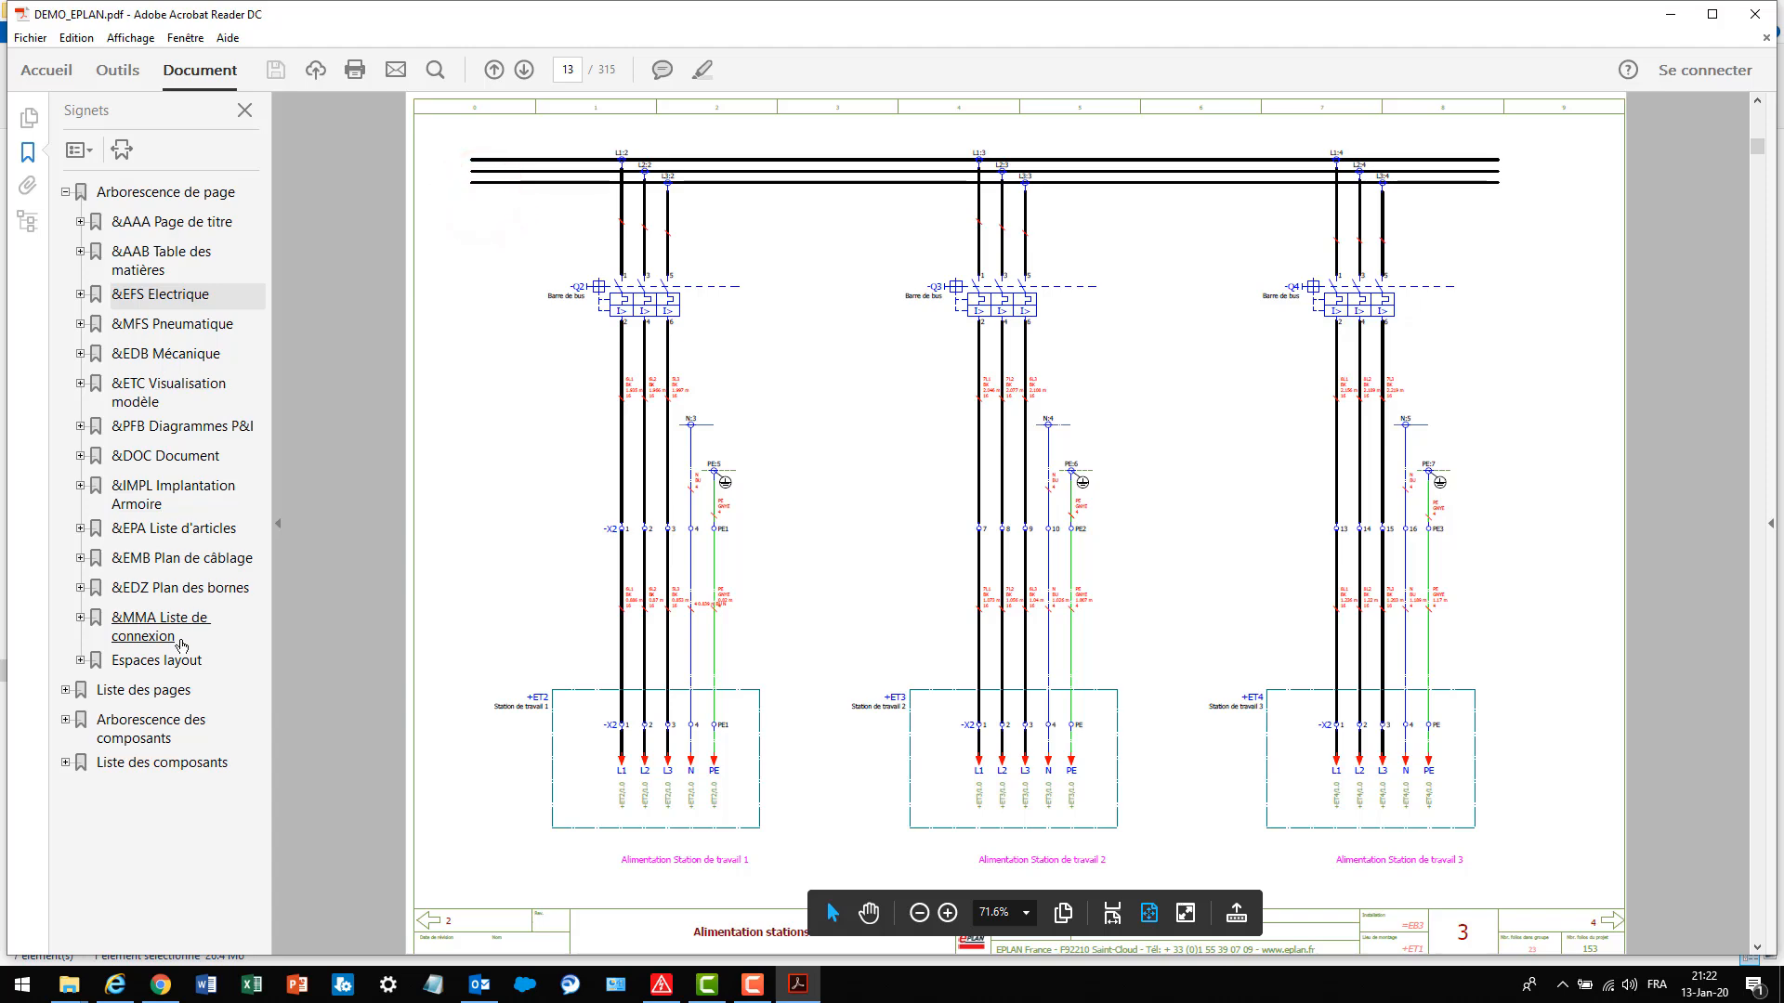
Enable the PDF's 3D content on the Espaces layout page and inspect the cabinet model from another angle
left_click(165, 661)
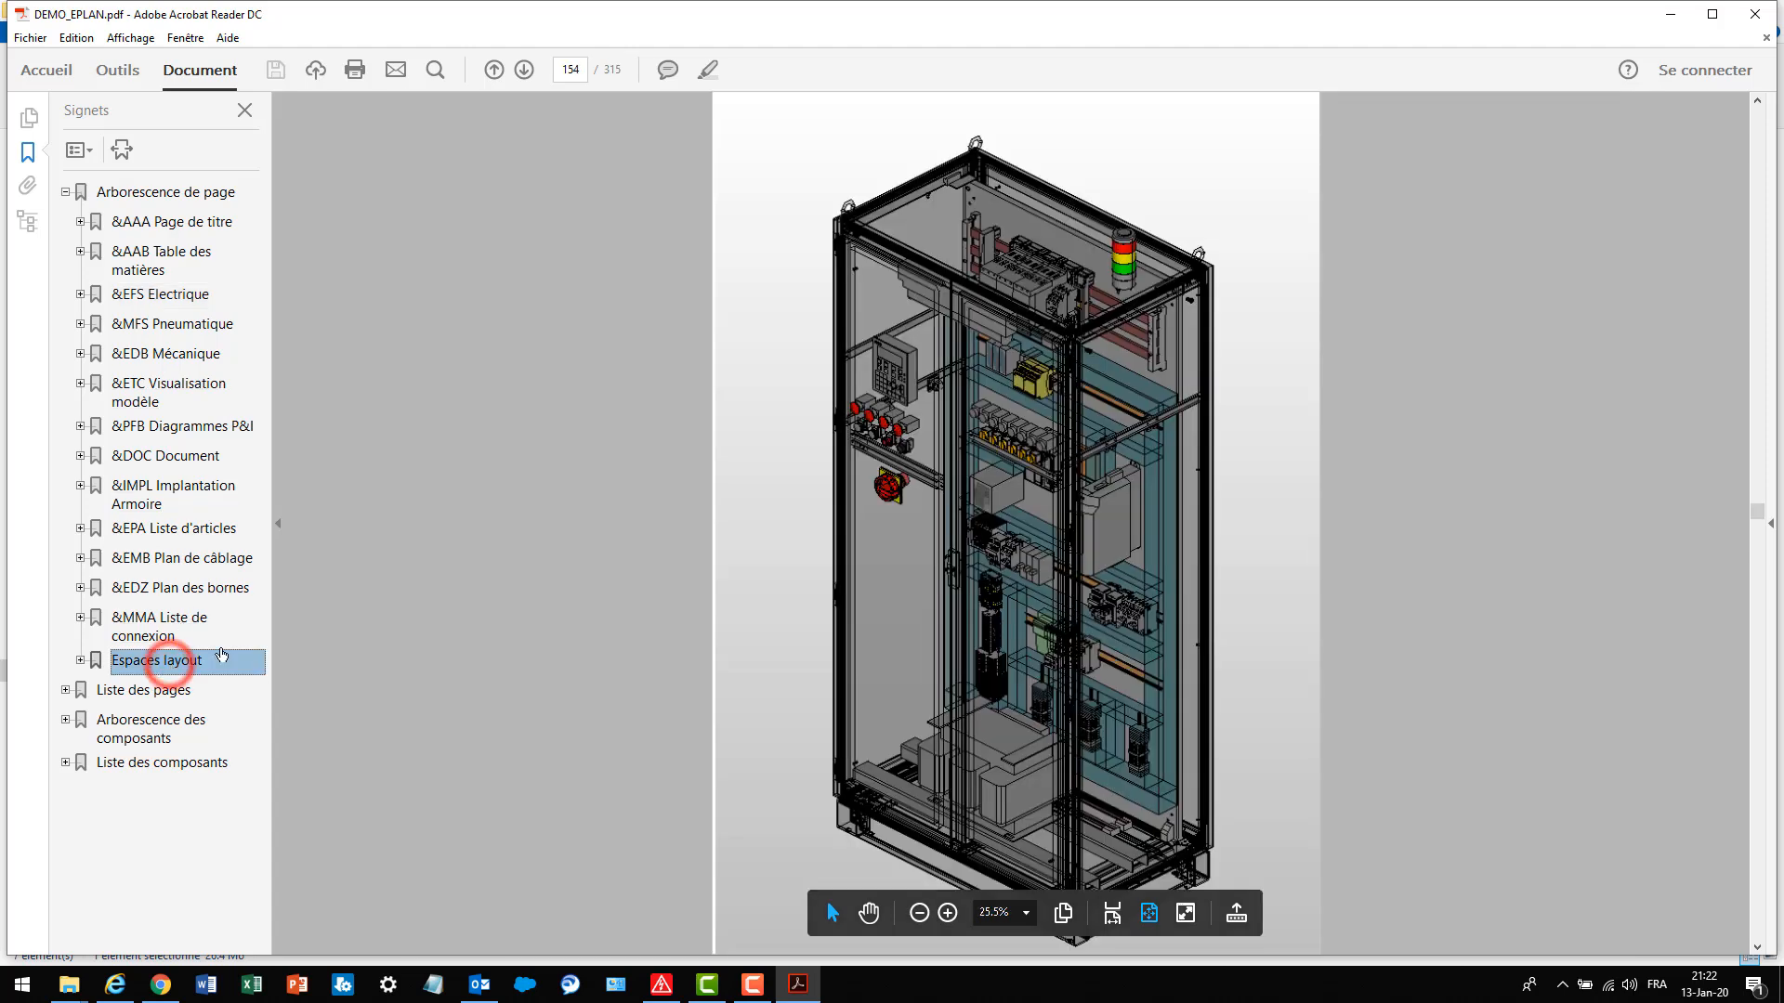
left_click(1210, 177)
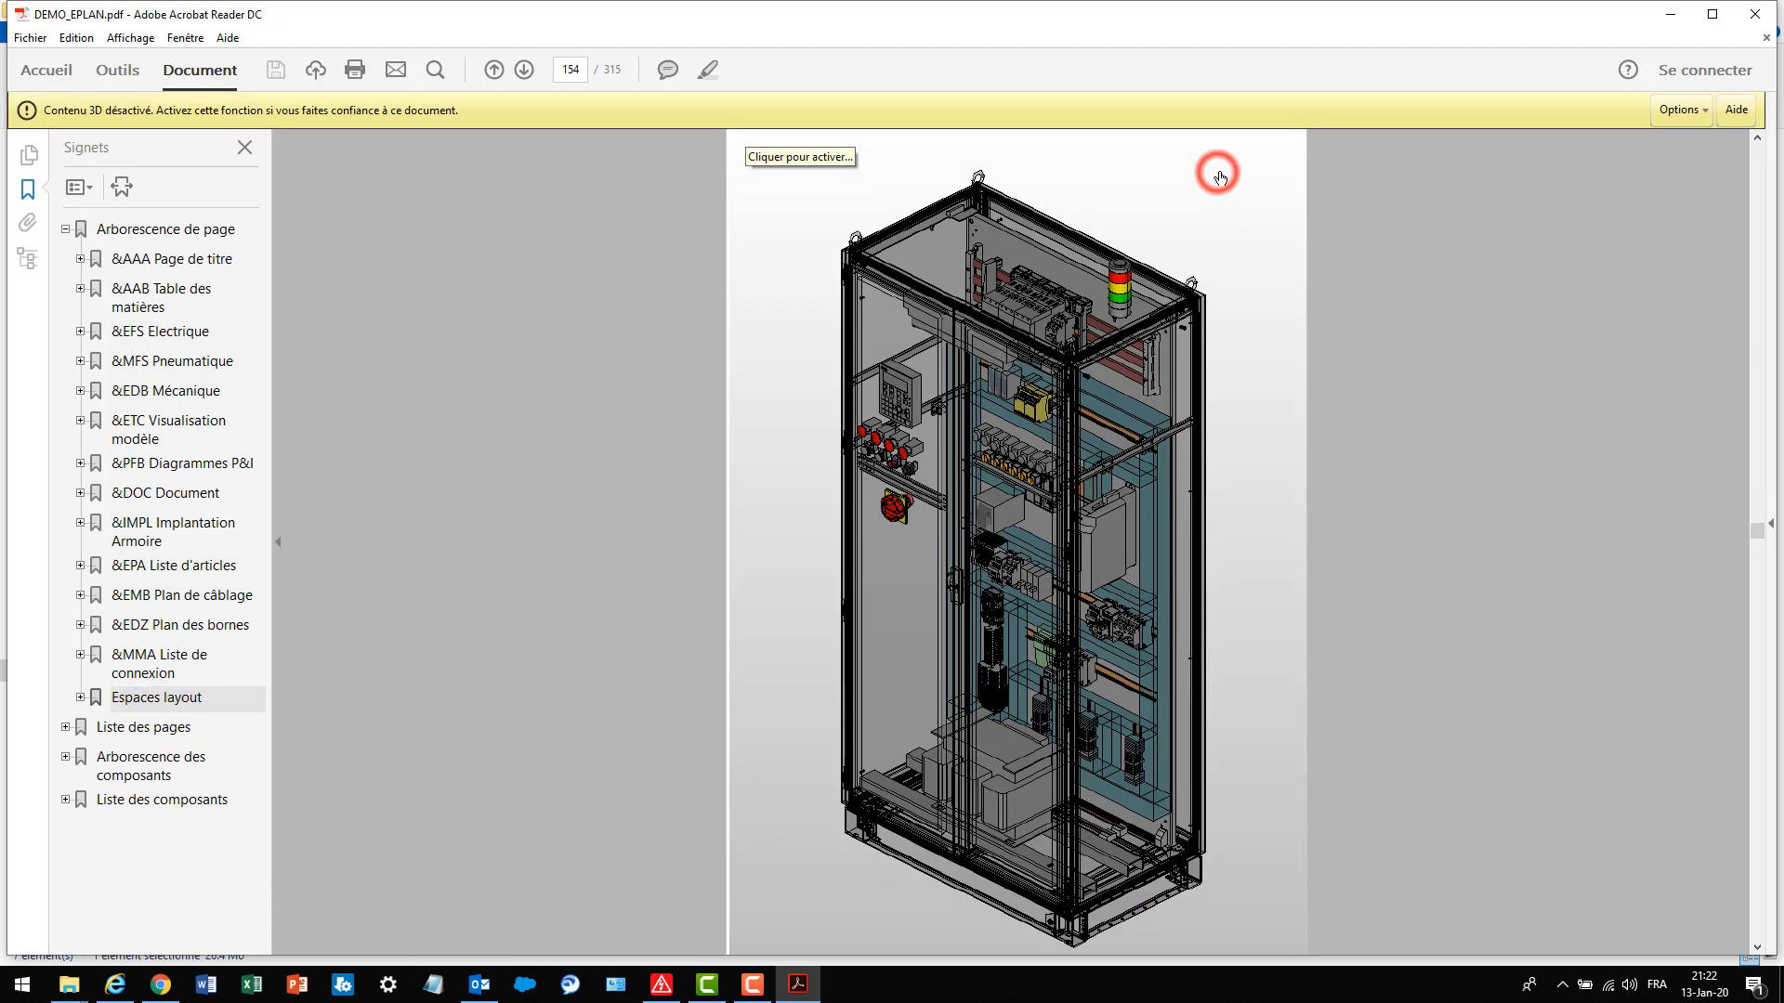
left_click(1692, 112)
left_click(1613, 147)
left_click(1248, 187)
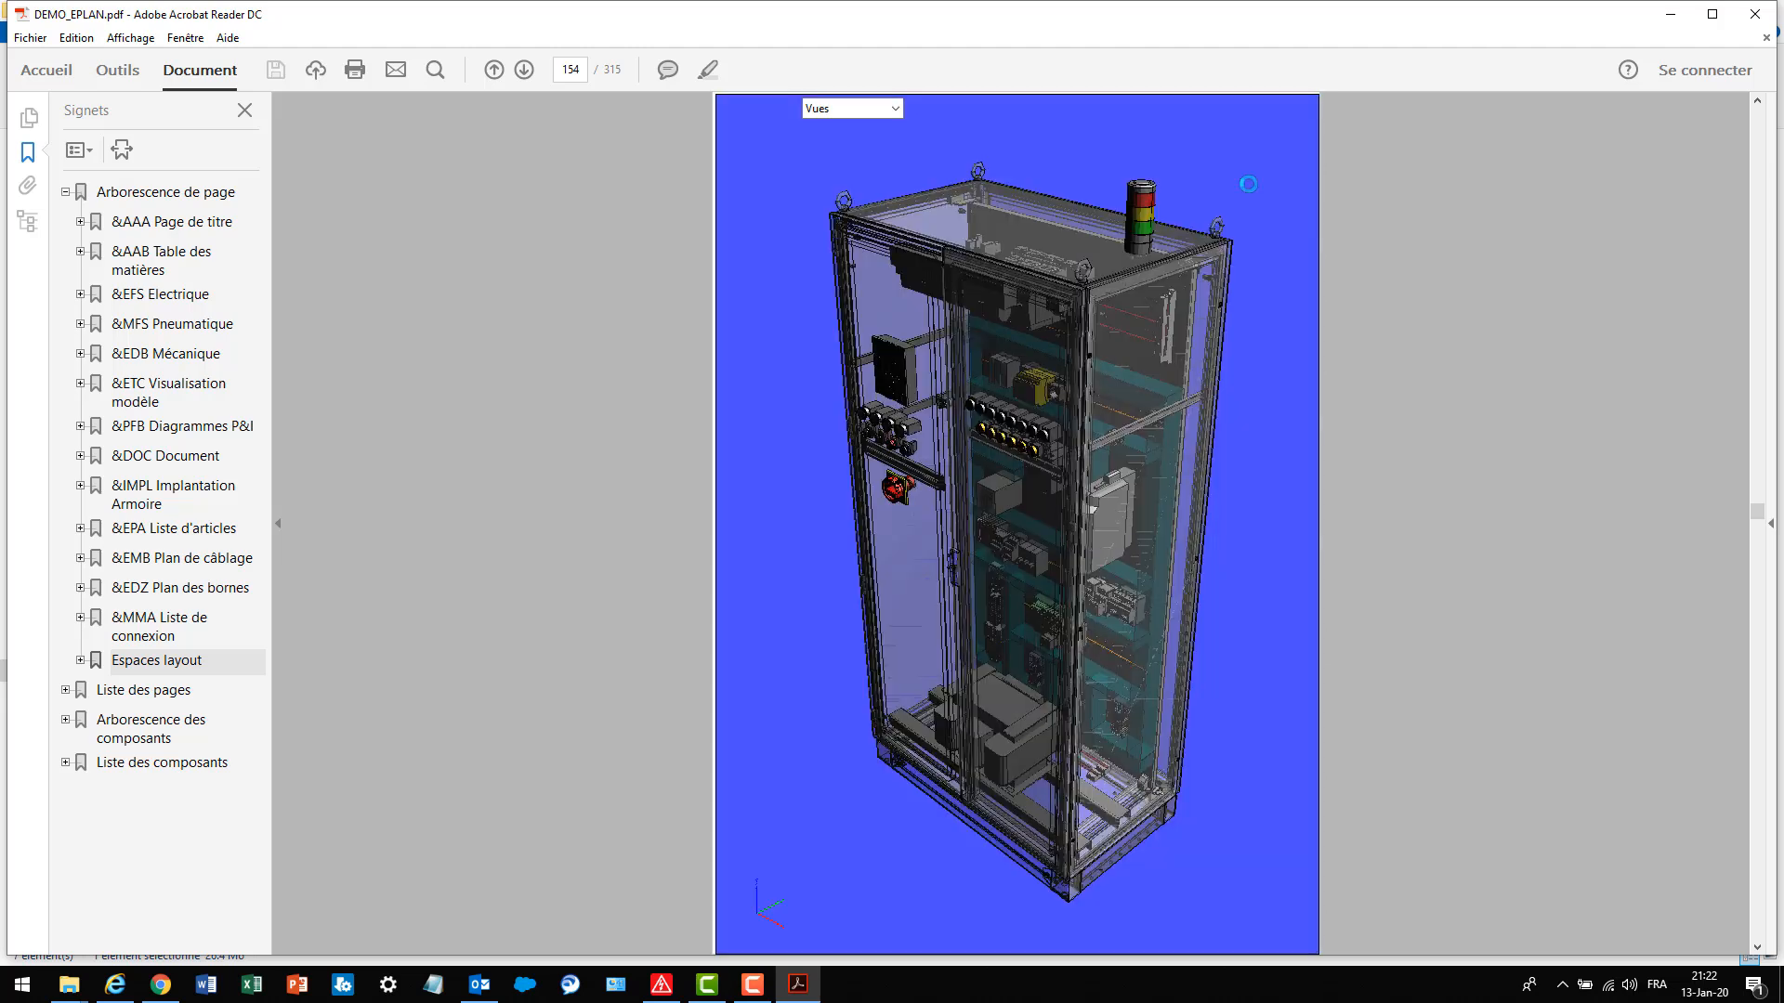
left_click(1076, 480)
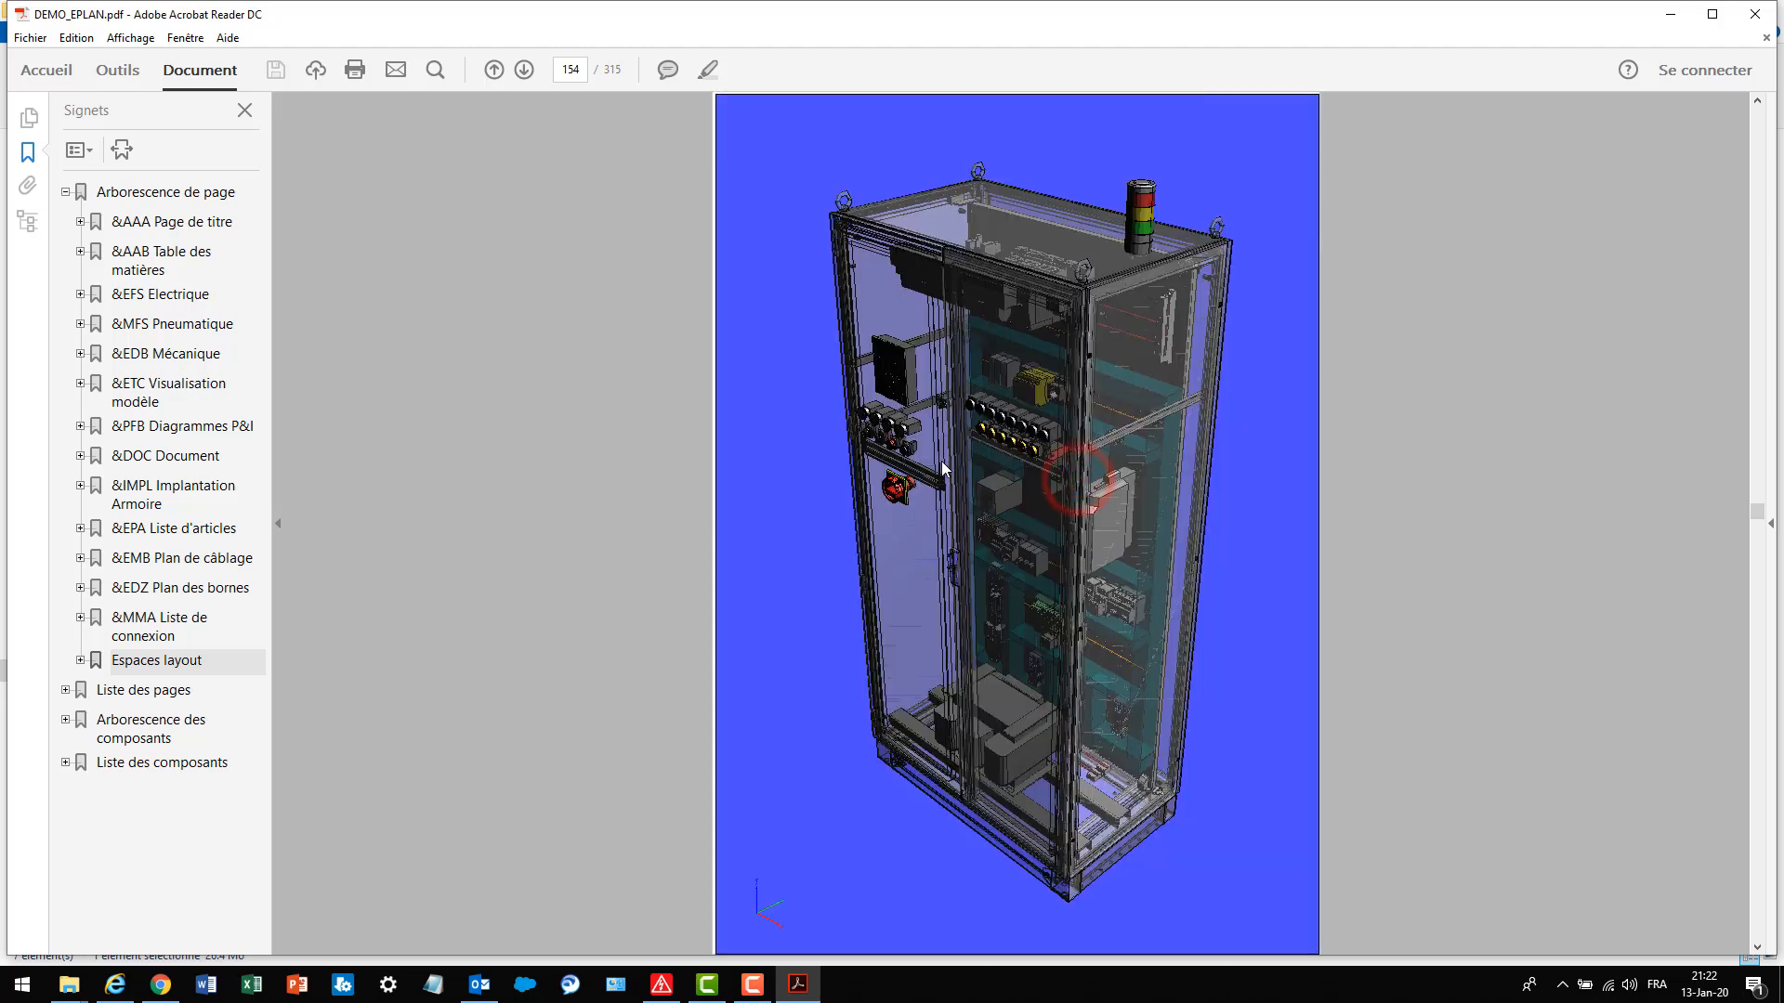
mouse_move(901, 485)
left_mouse_down()
mouse_move(911, 448)
mouse_move(955, 453)
mouse_move(971, 545)
mouse_move(896, 470)
mouse_move(979, 394)
mouse_move(958, 448)
mouse_move(883, 444)
mouse_move(916, 477)
mouse_move(905, 442)
mouse_move(899, 470)
left_mouse_up()
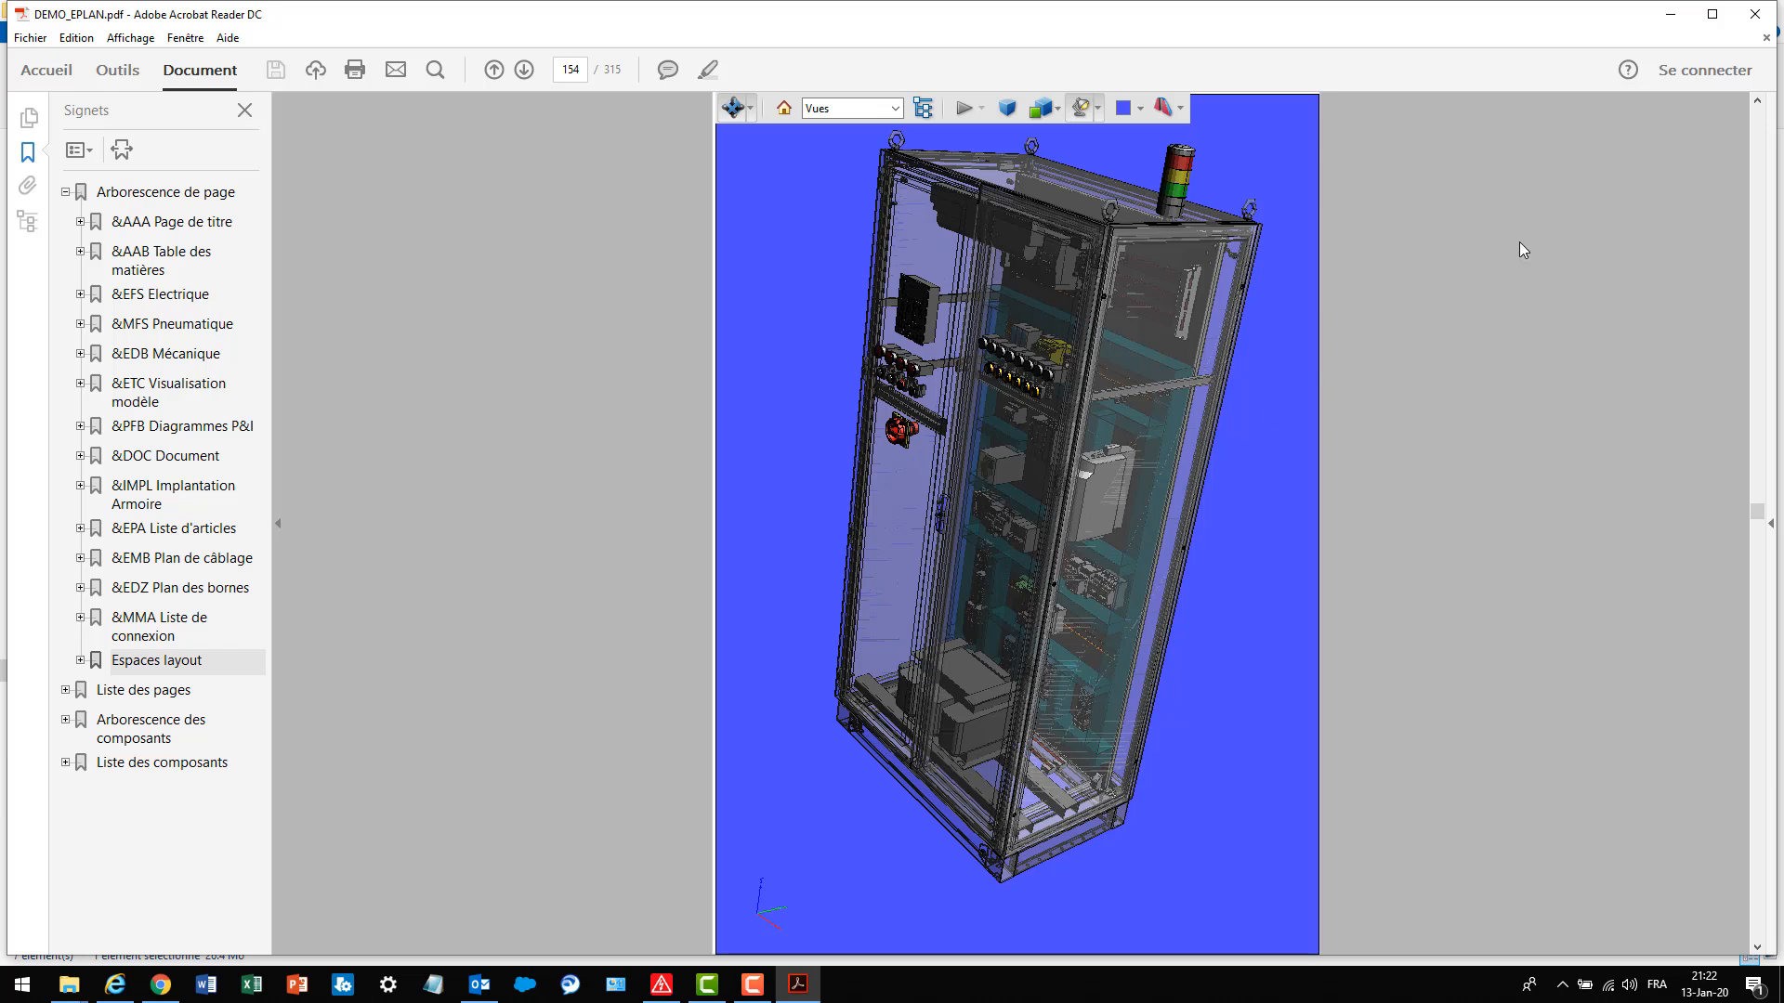
Switch back to EPLAN Electric P8, open layout space 1-Armoire de distribution in 3D and select its S1:Armoire de distribution entry
left_click(1671, 16)
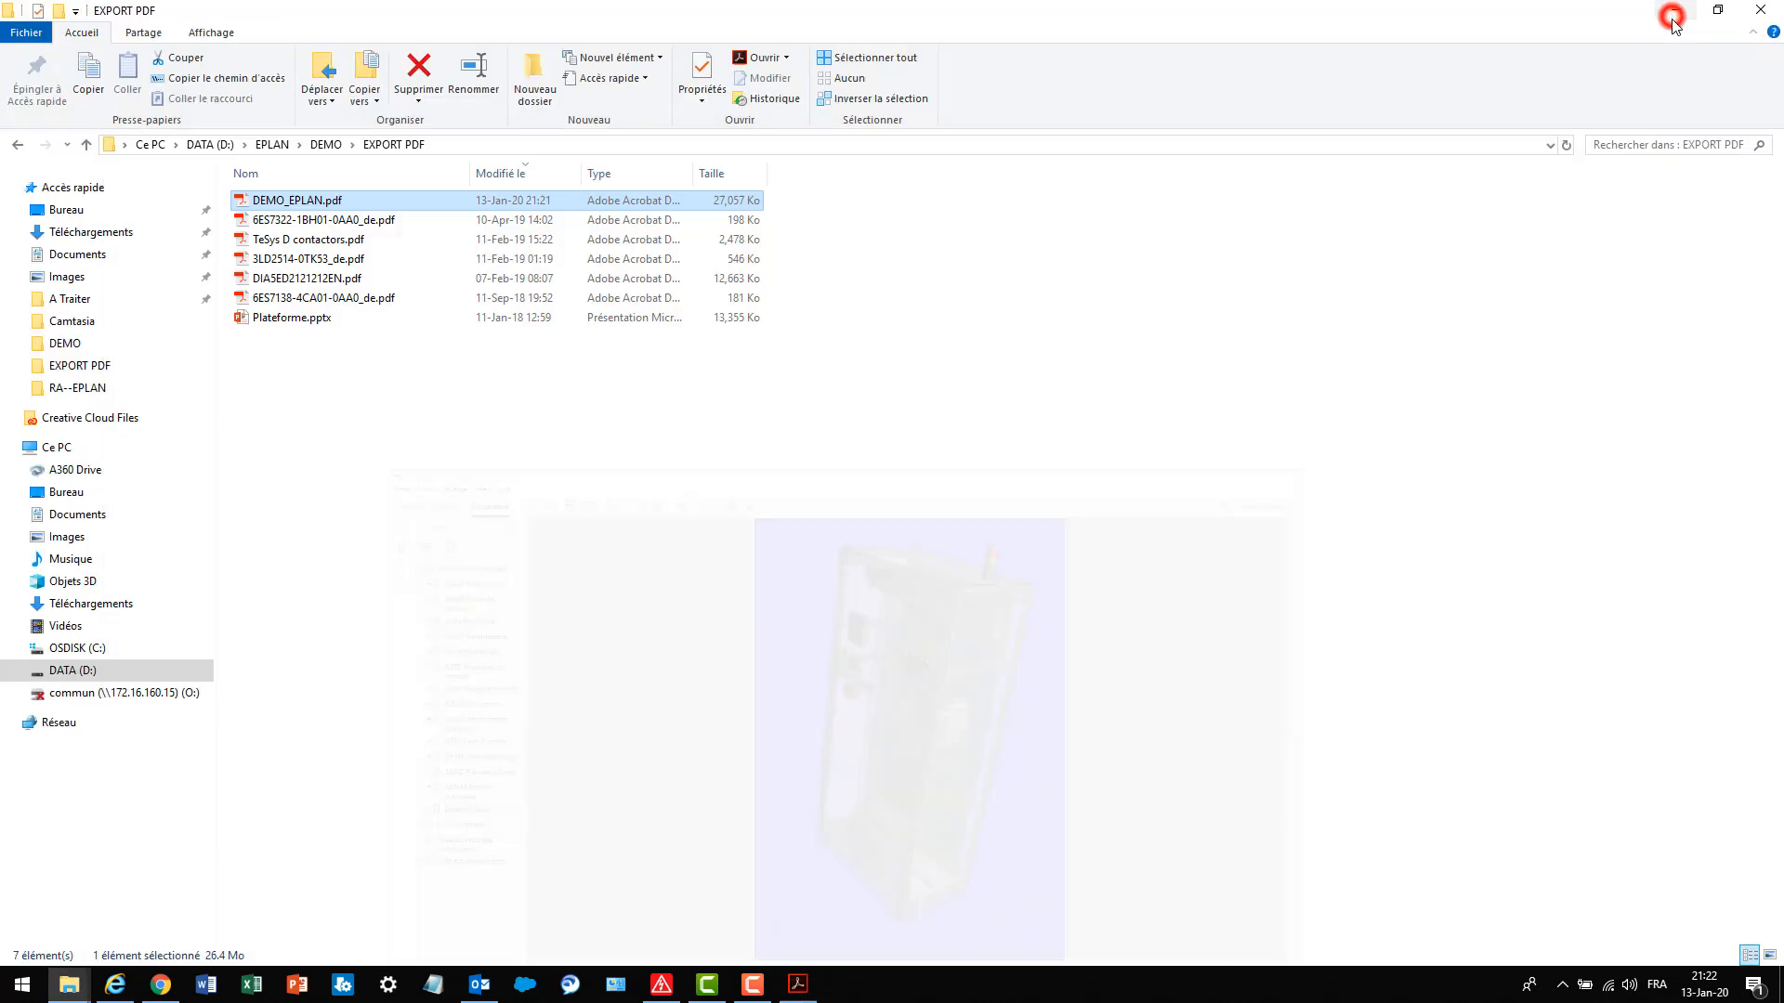
left_click(661, 987)
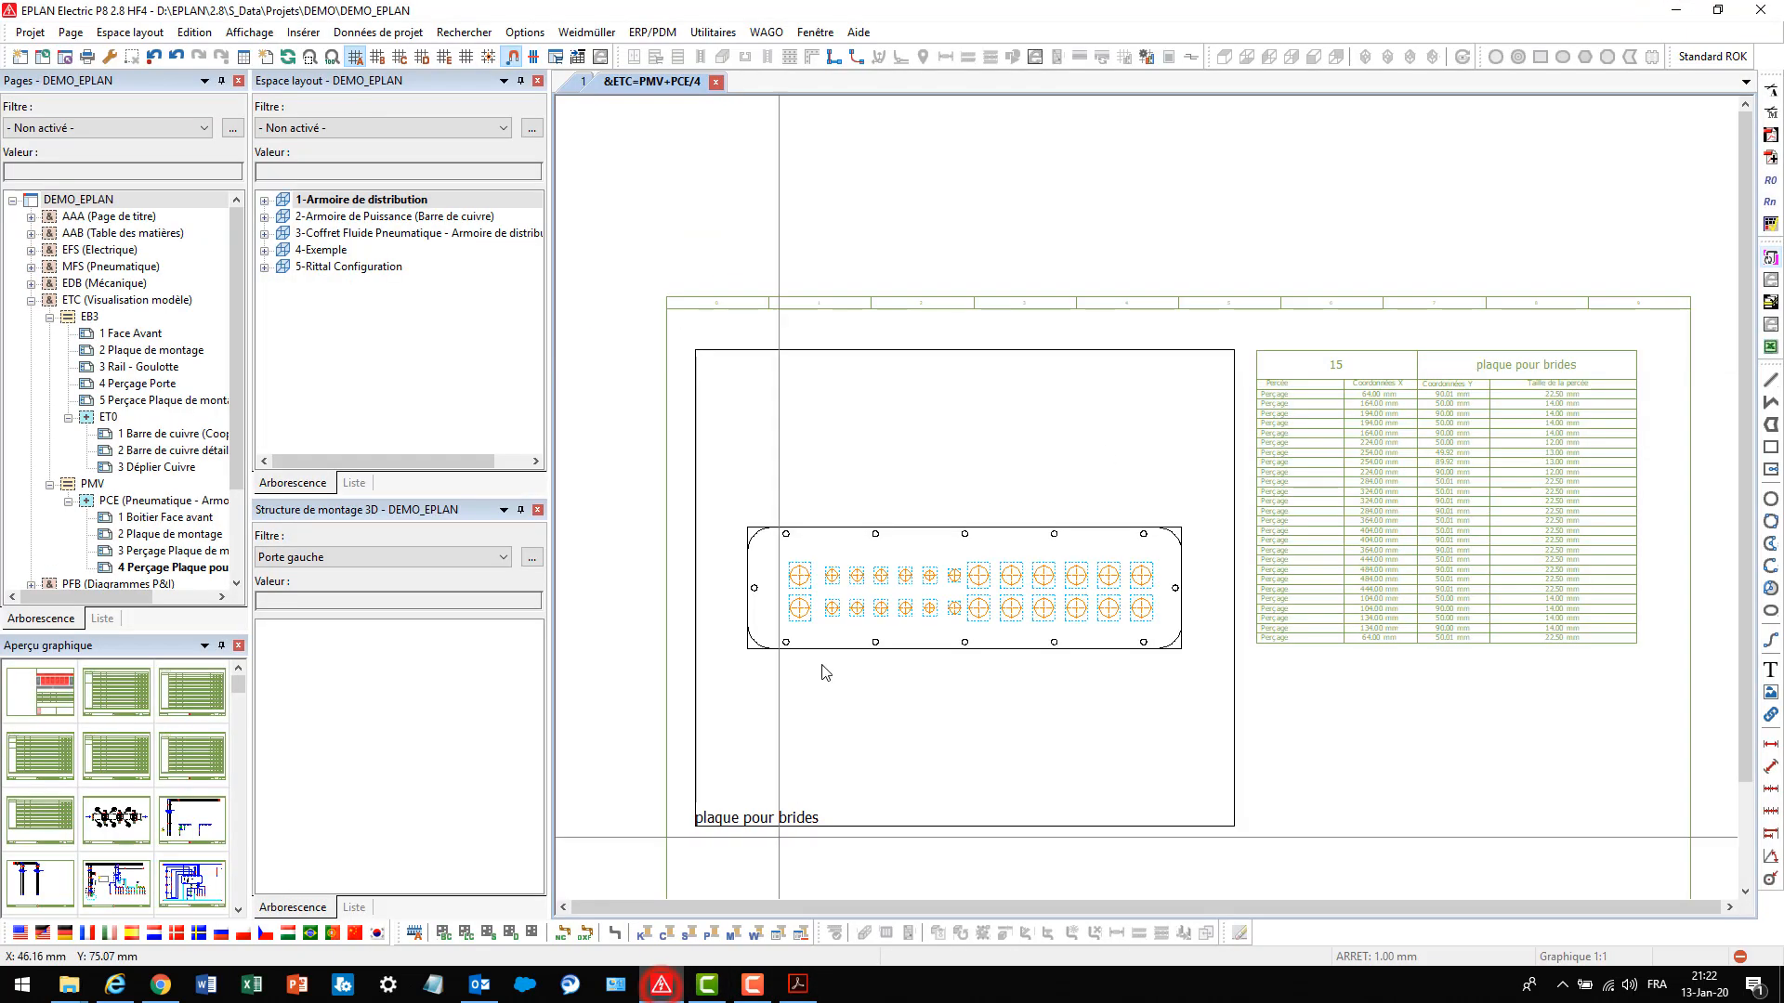
double_click(337, 200)
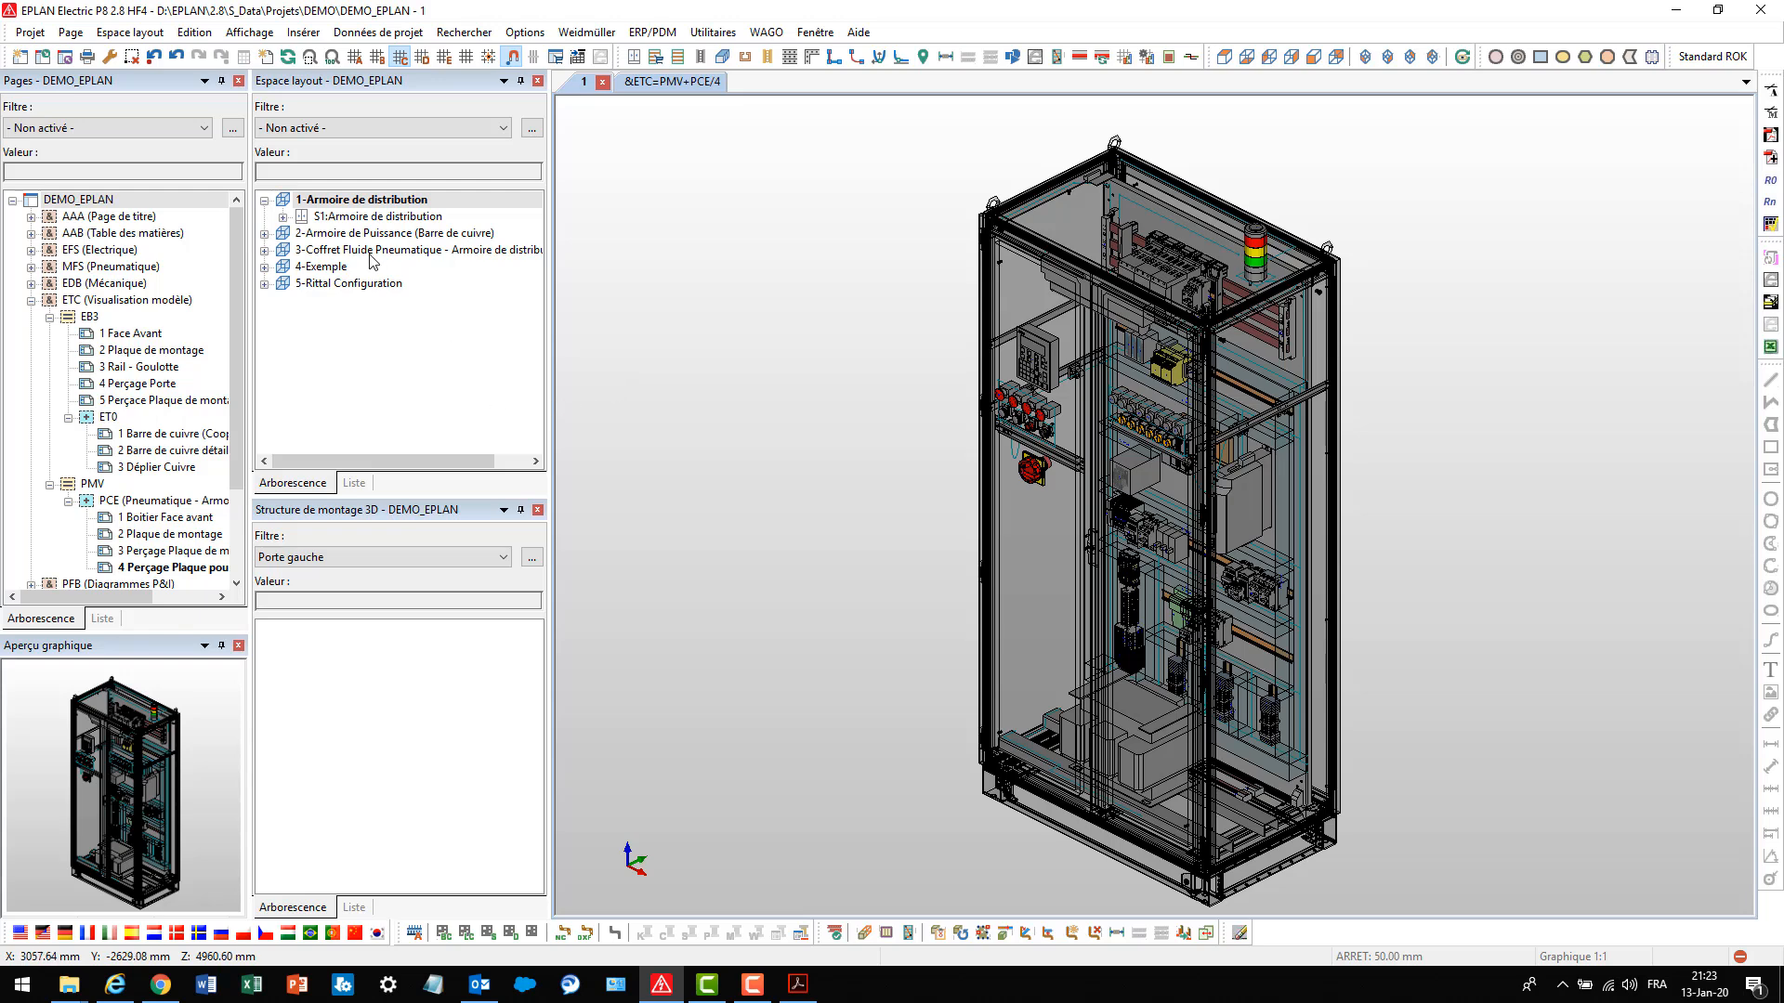
left_click(346, 217)
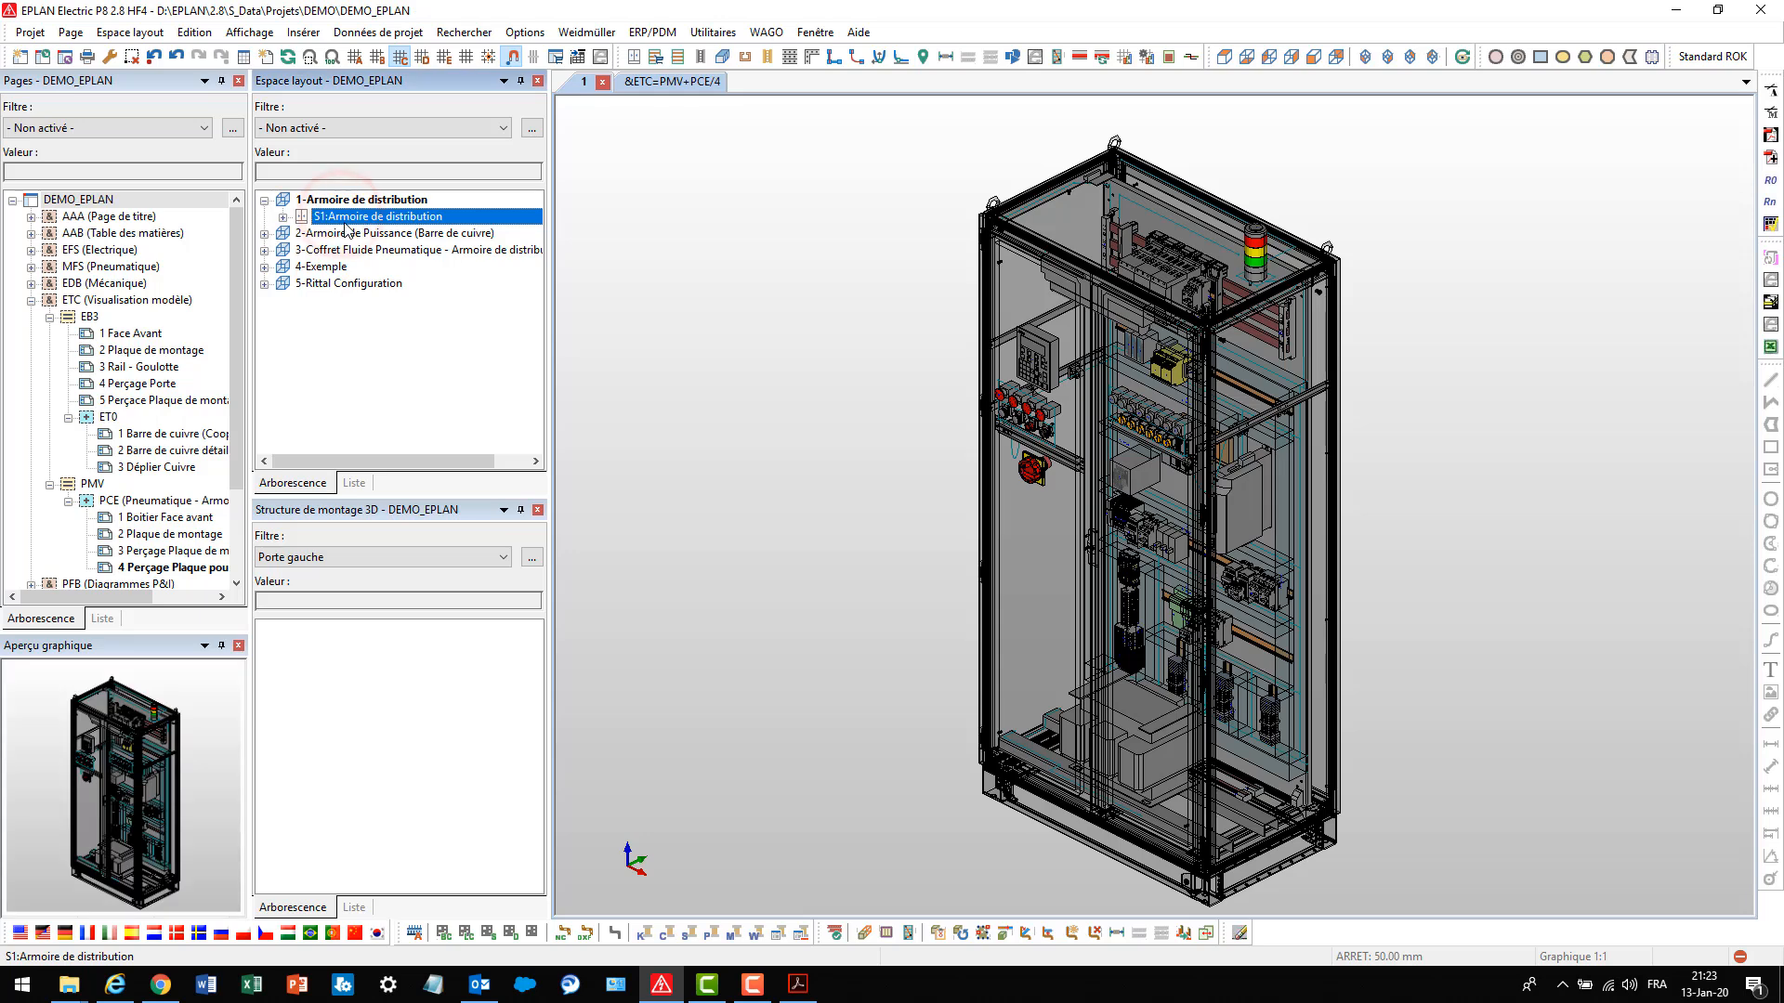
Open the properties of S1:Armoire de distribution, filter them to Conception thermique, and examine the temperature limits and climate zone
right_click(352, 220)
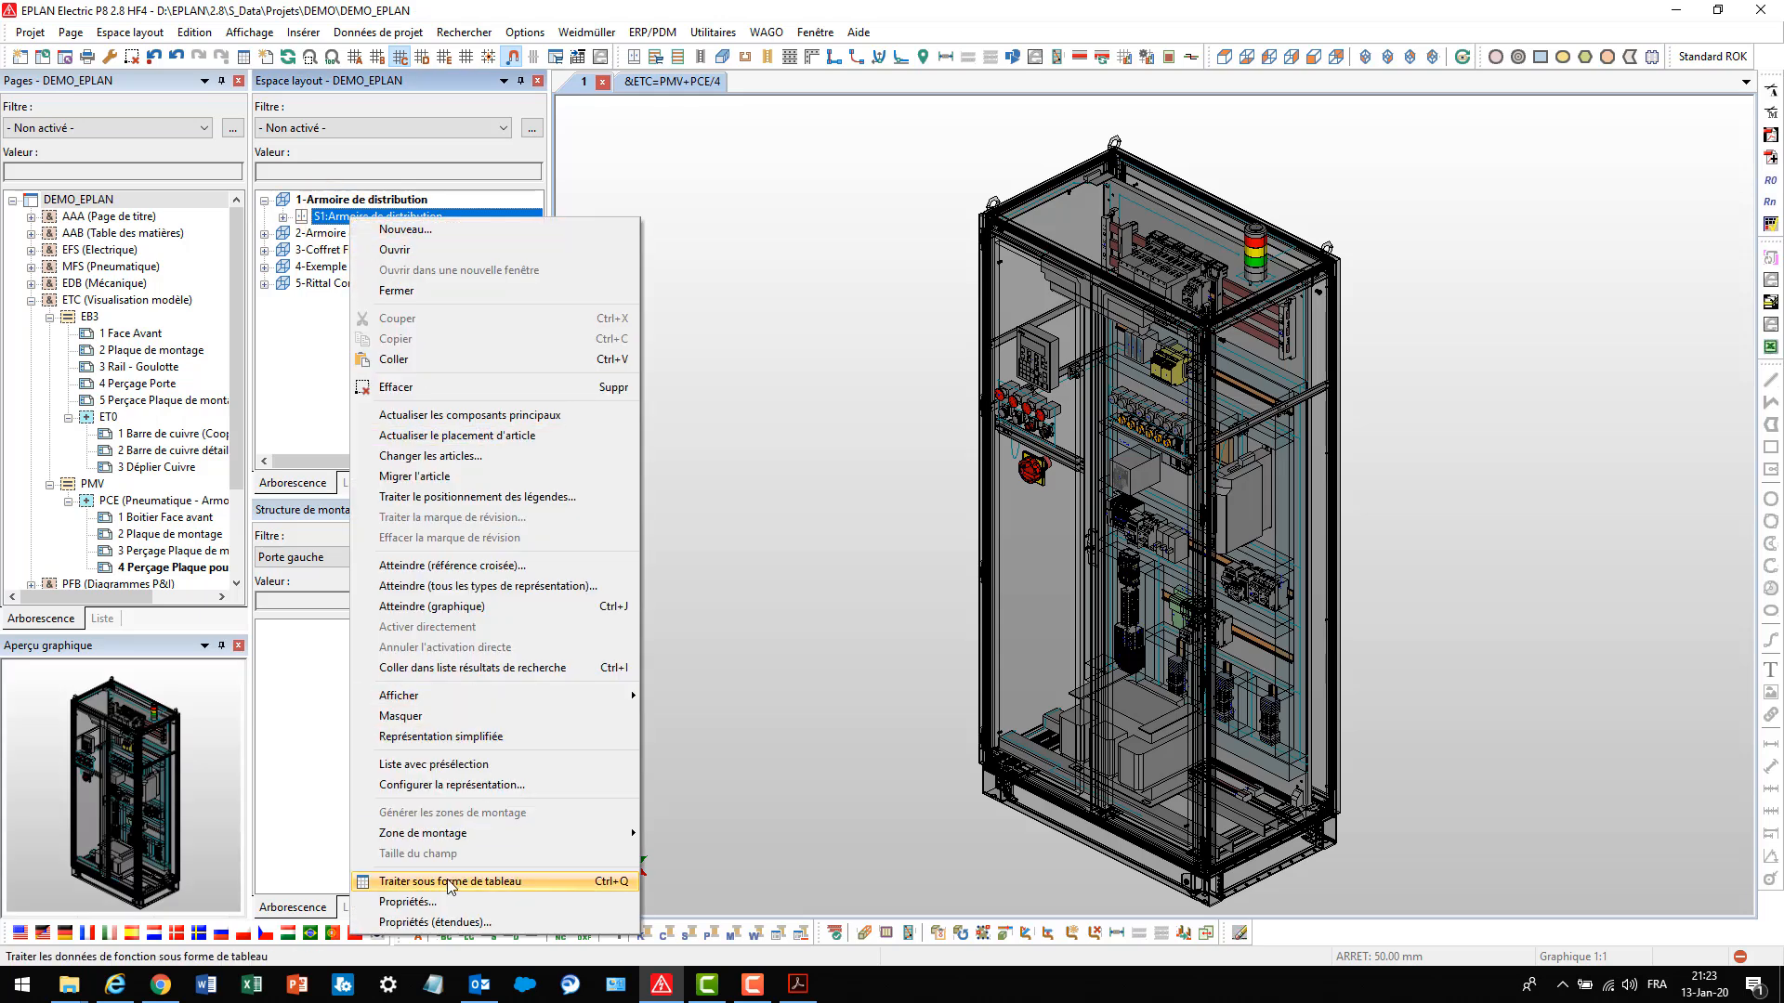
left_click(436, 903)
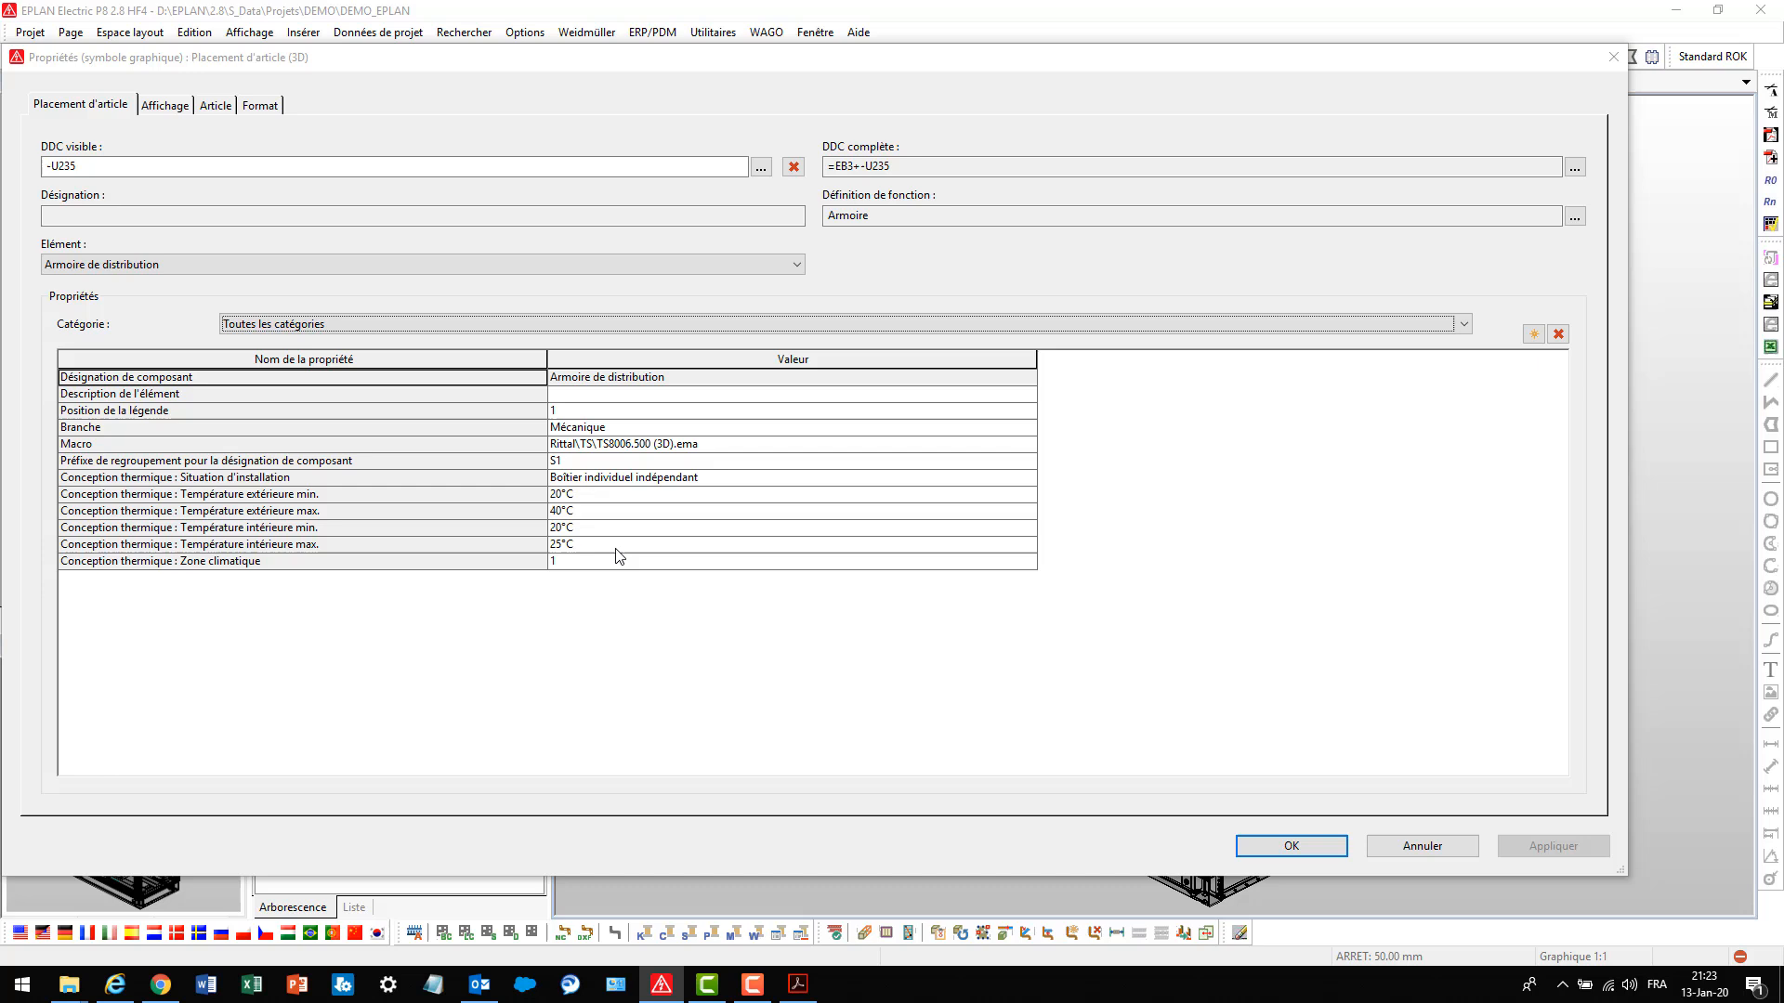
left_click(414, 326)
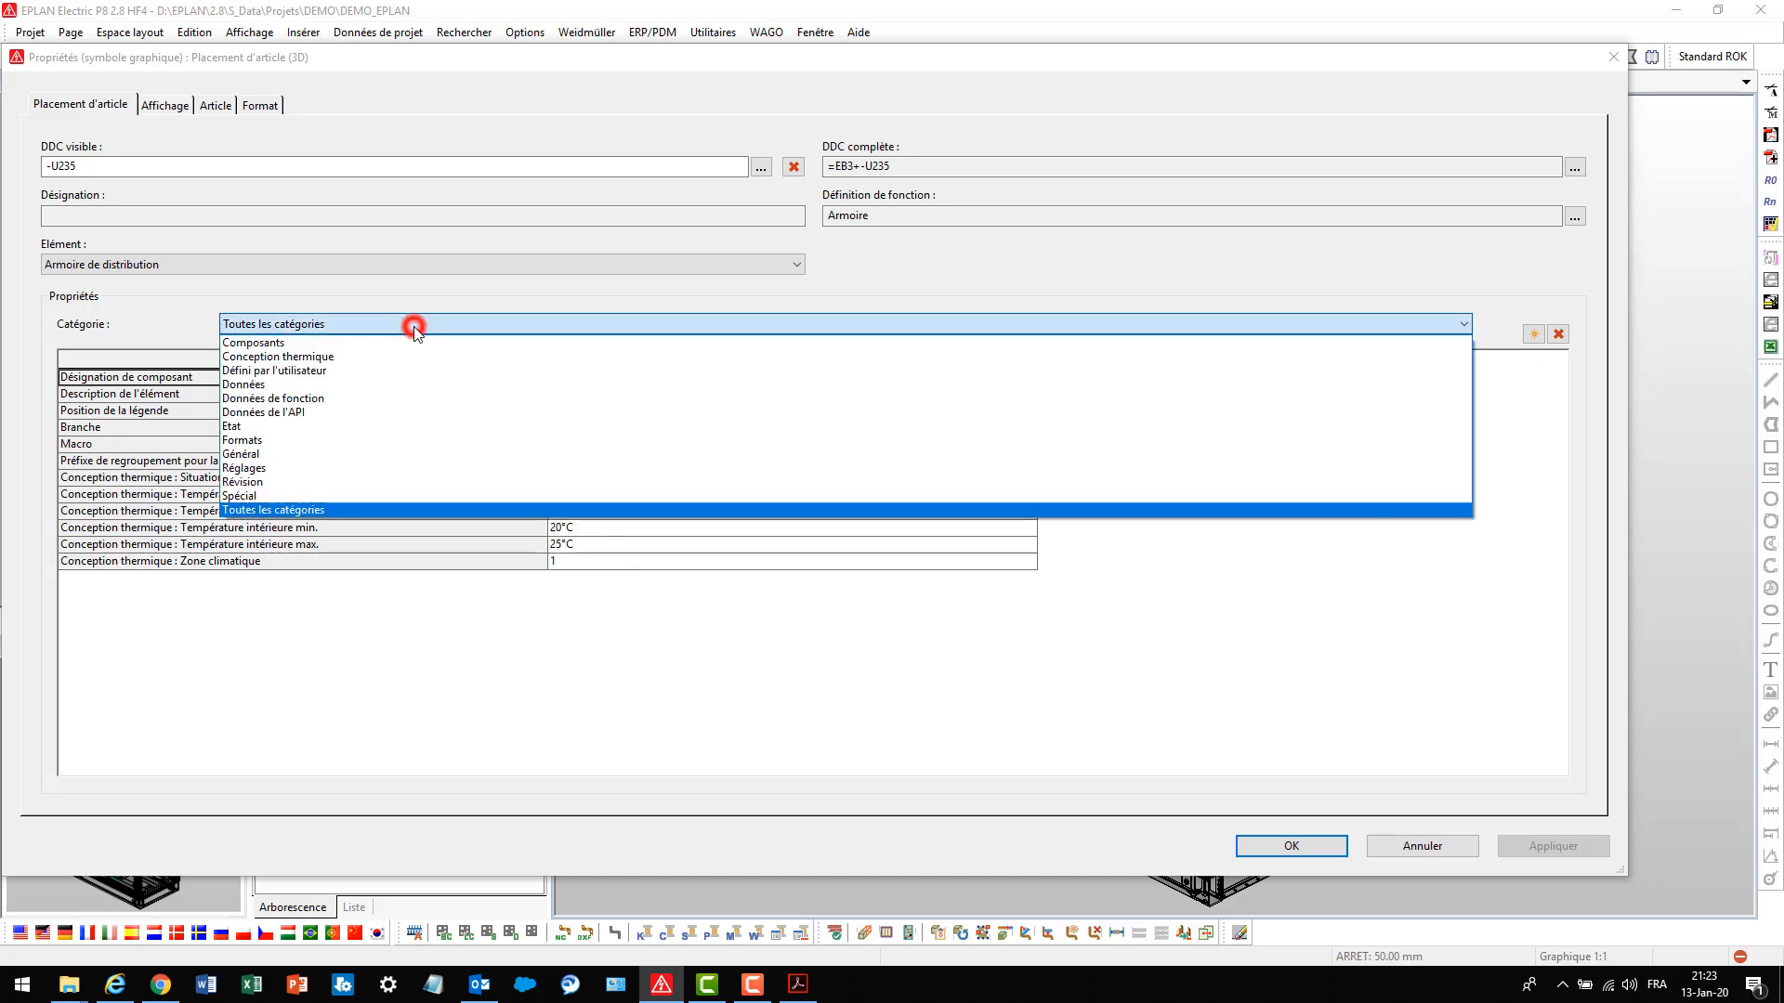
left_click(321, 357)
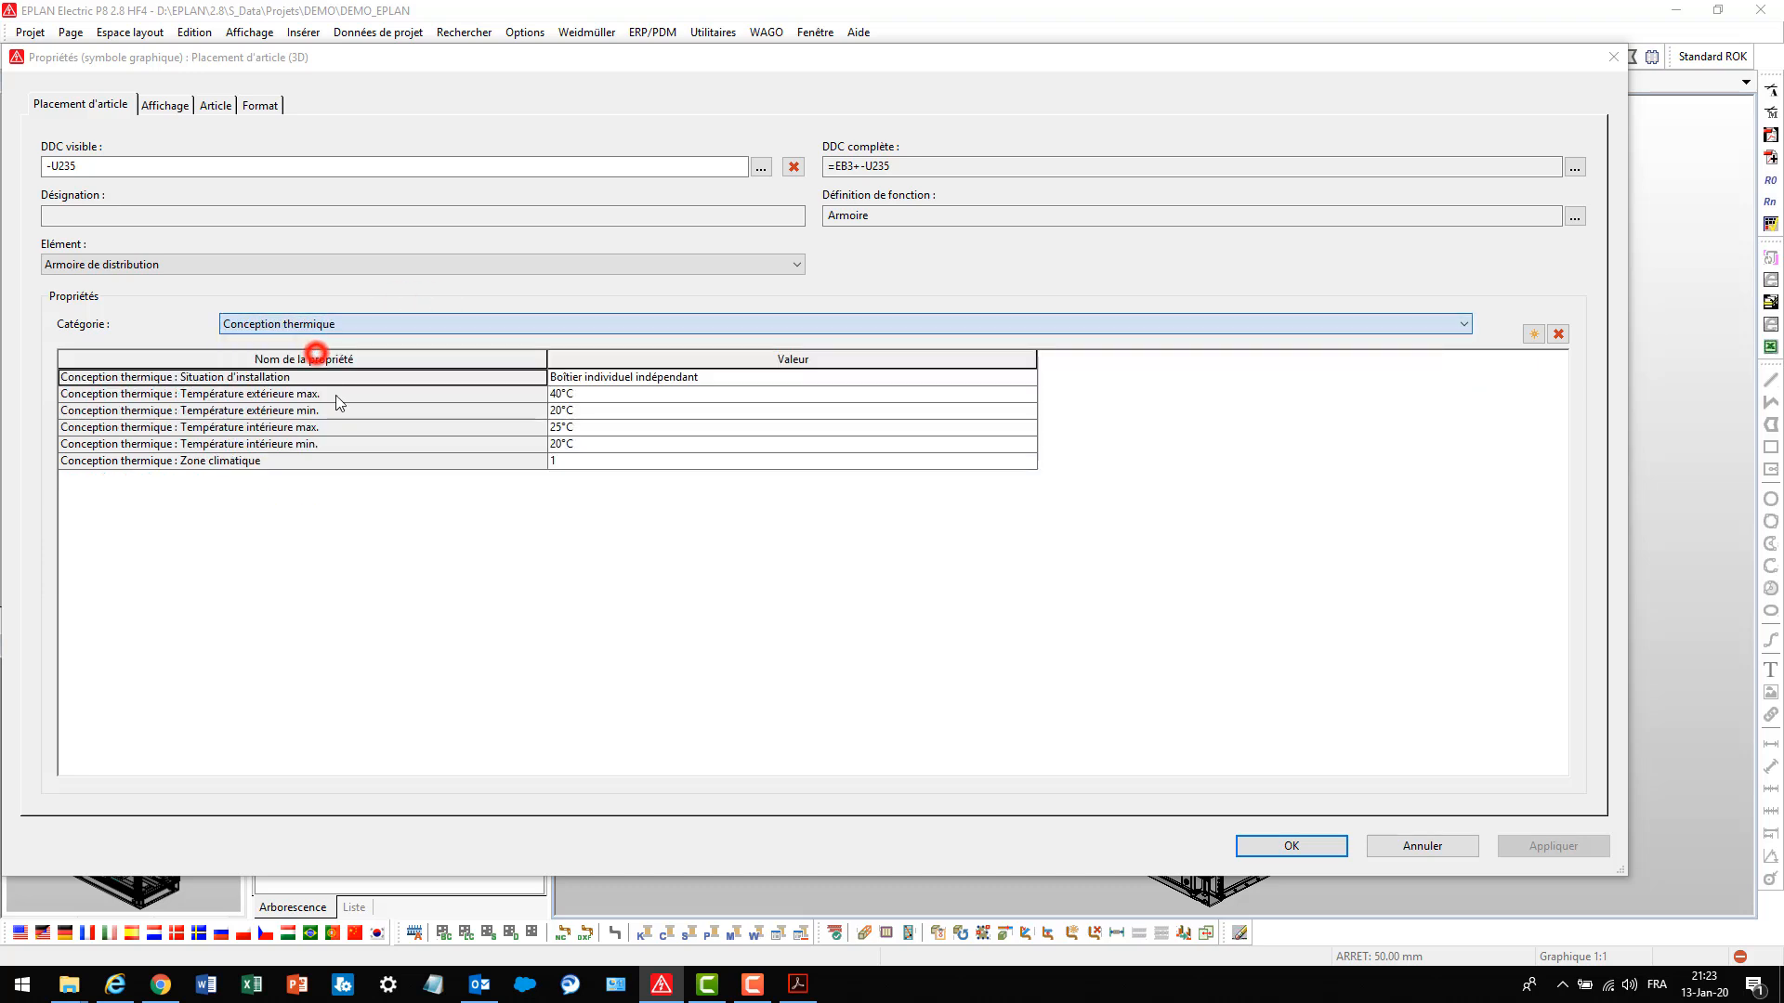
left_click(251, 393)
left_click(274, 412)
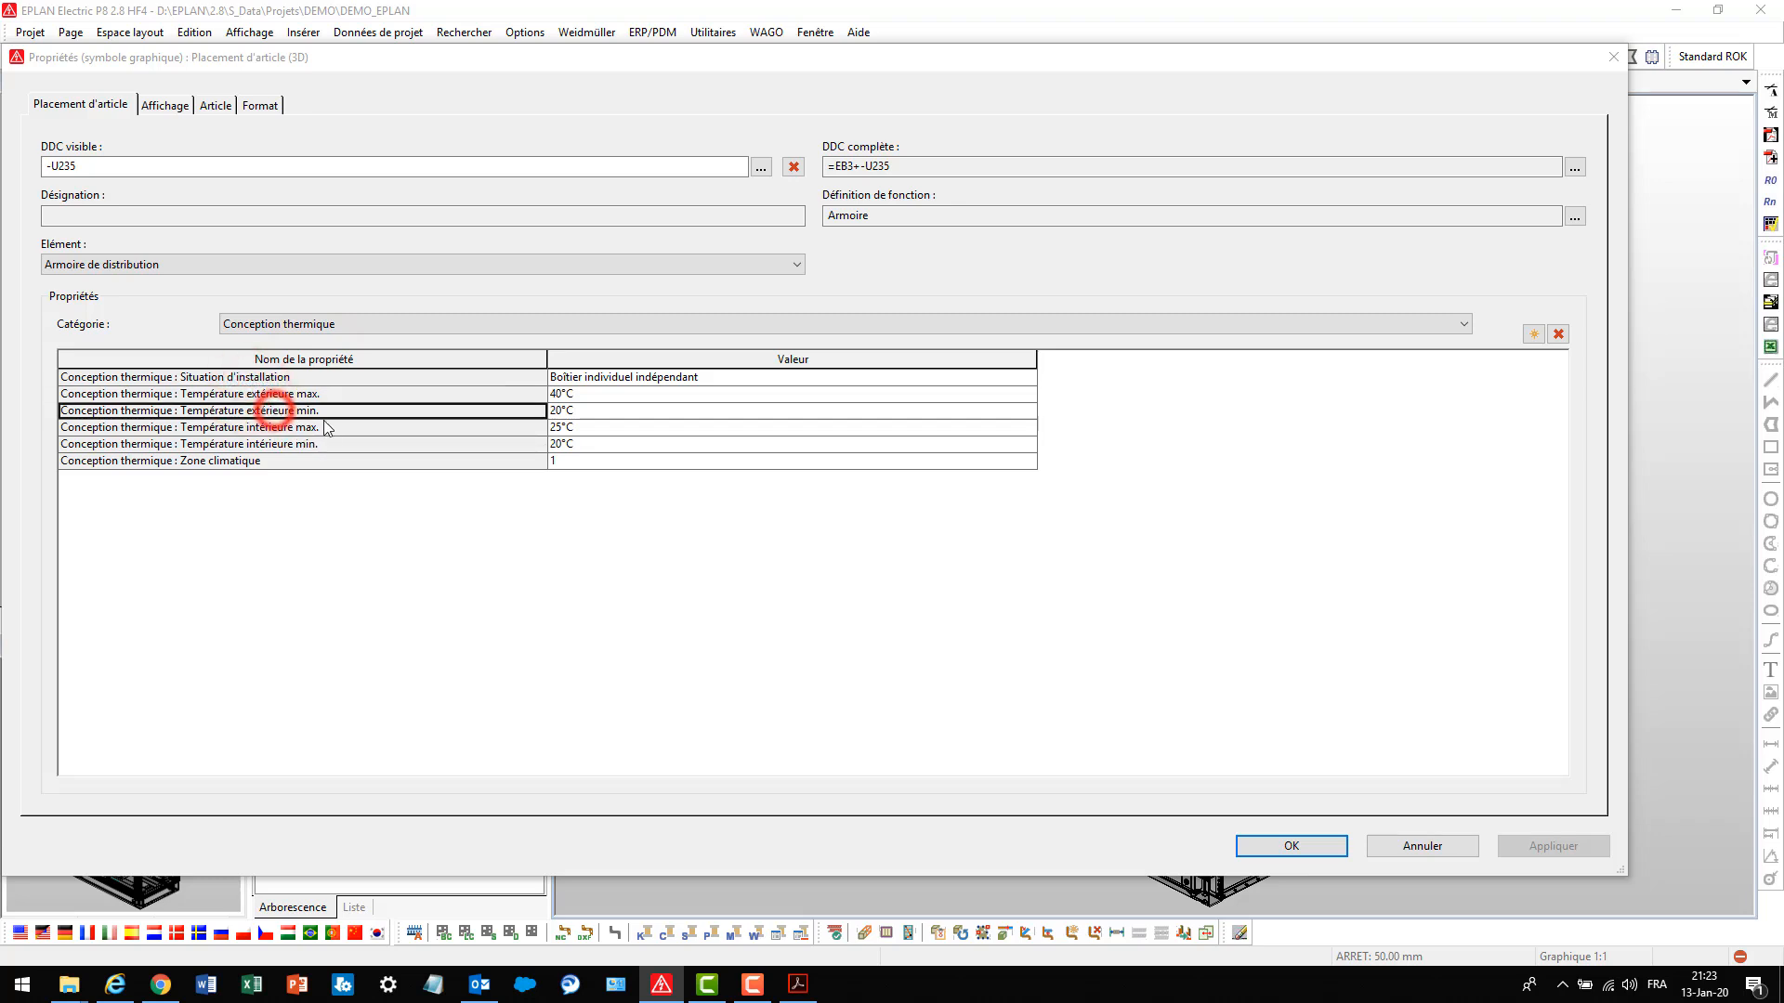
left_click(275, 427)
left_click(295, 444)
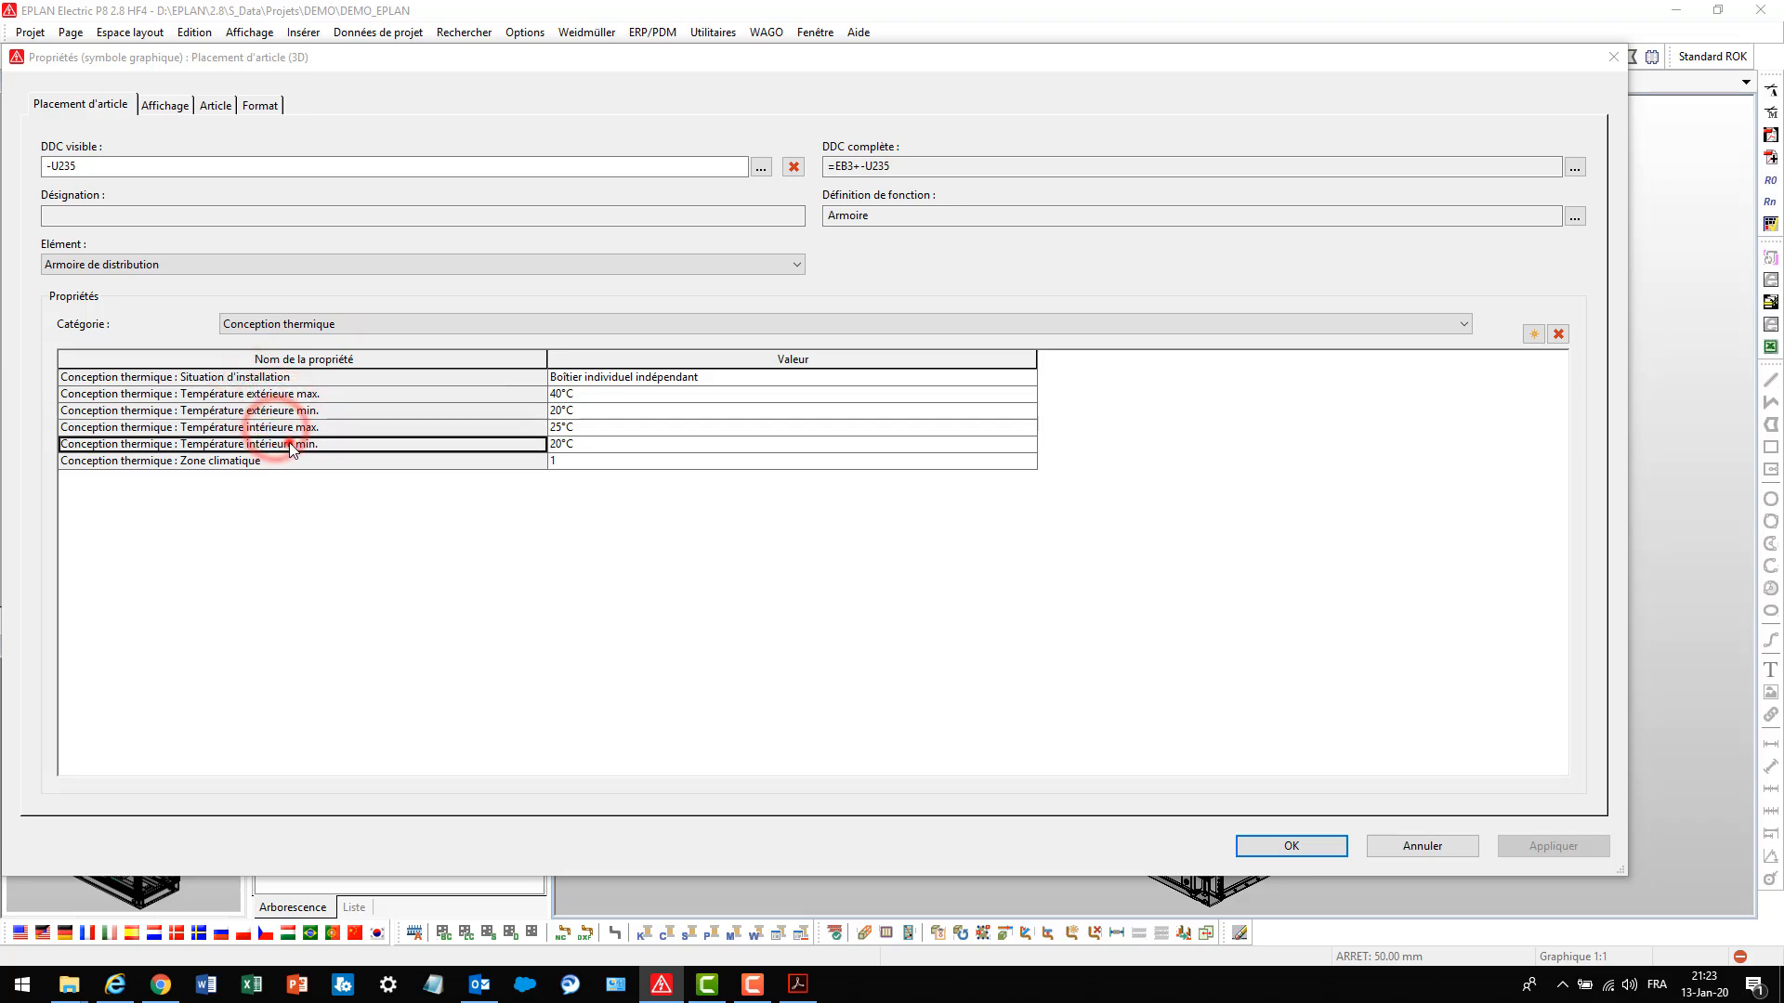
left_click(413, 463)
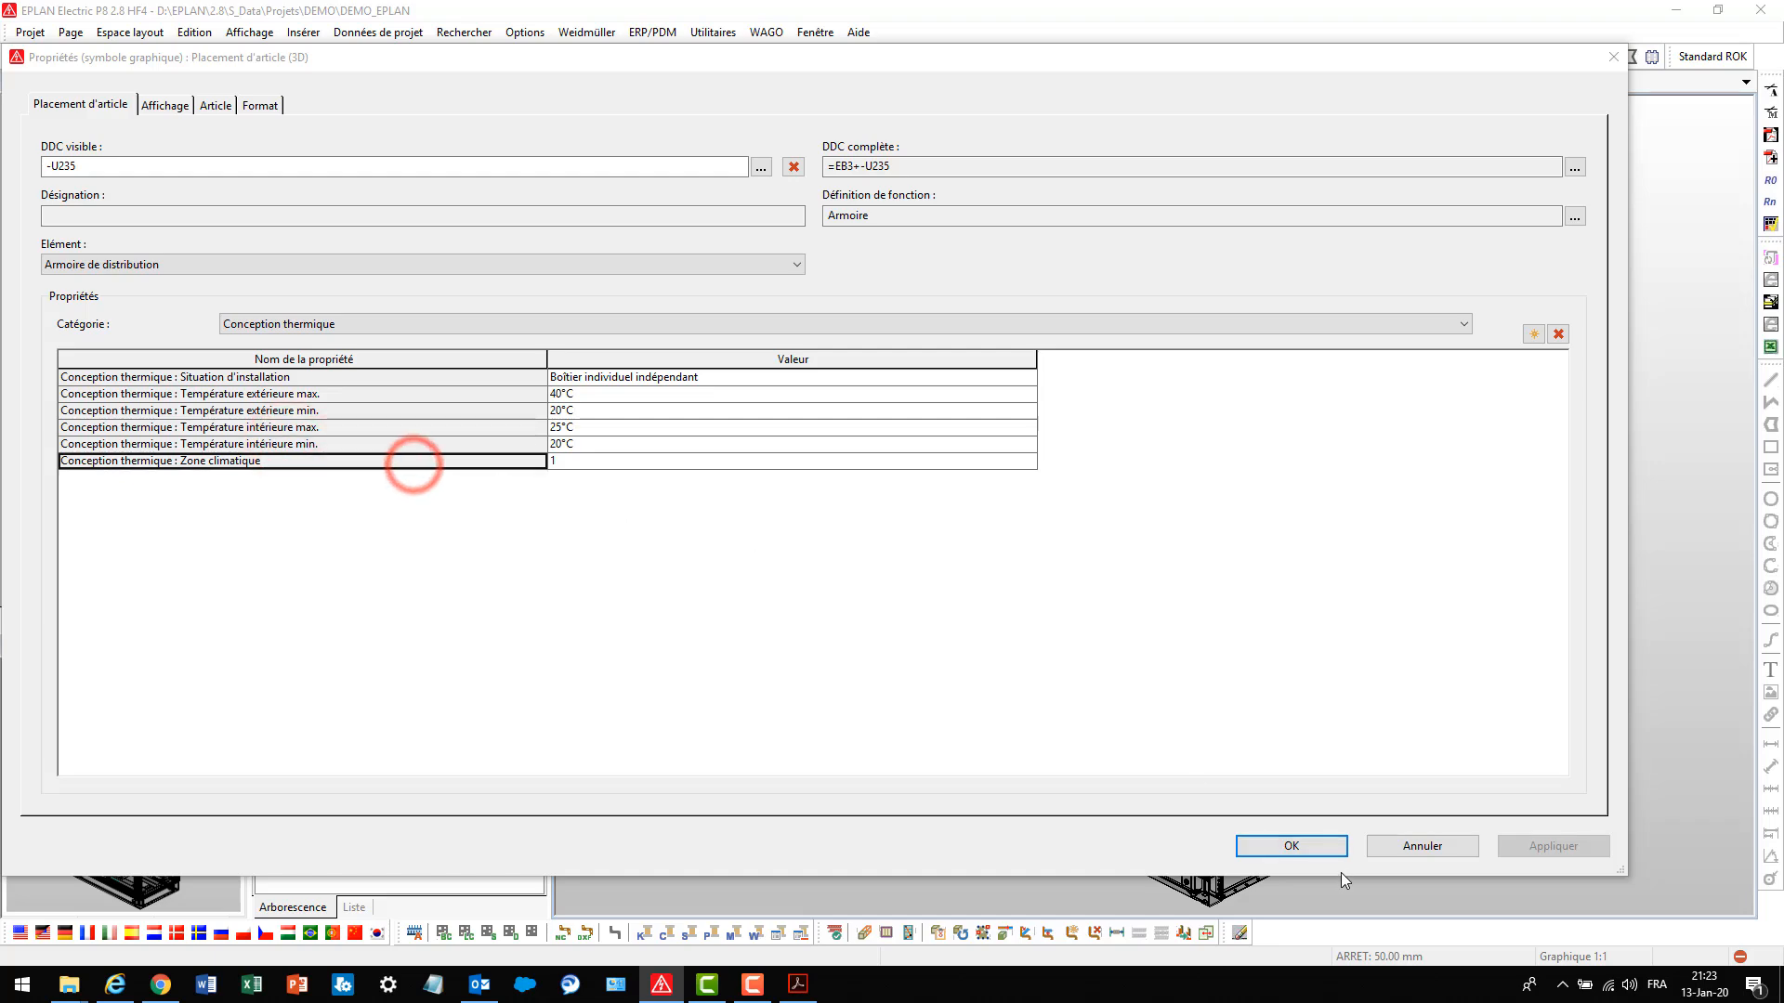
left_click(1305, 846)
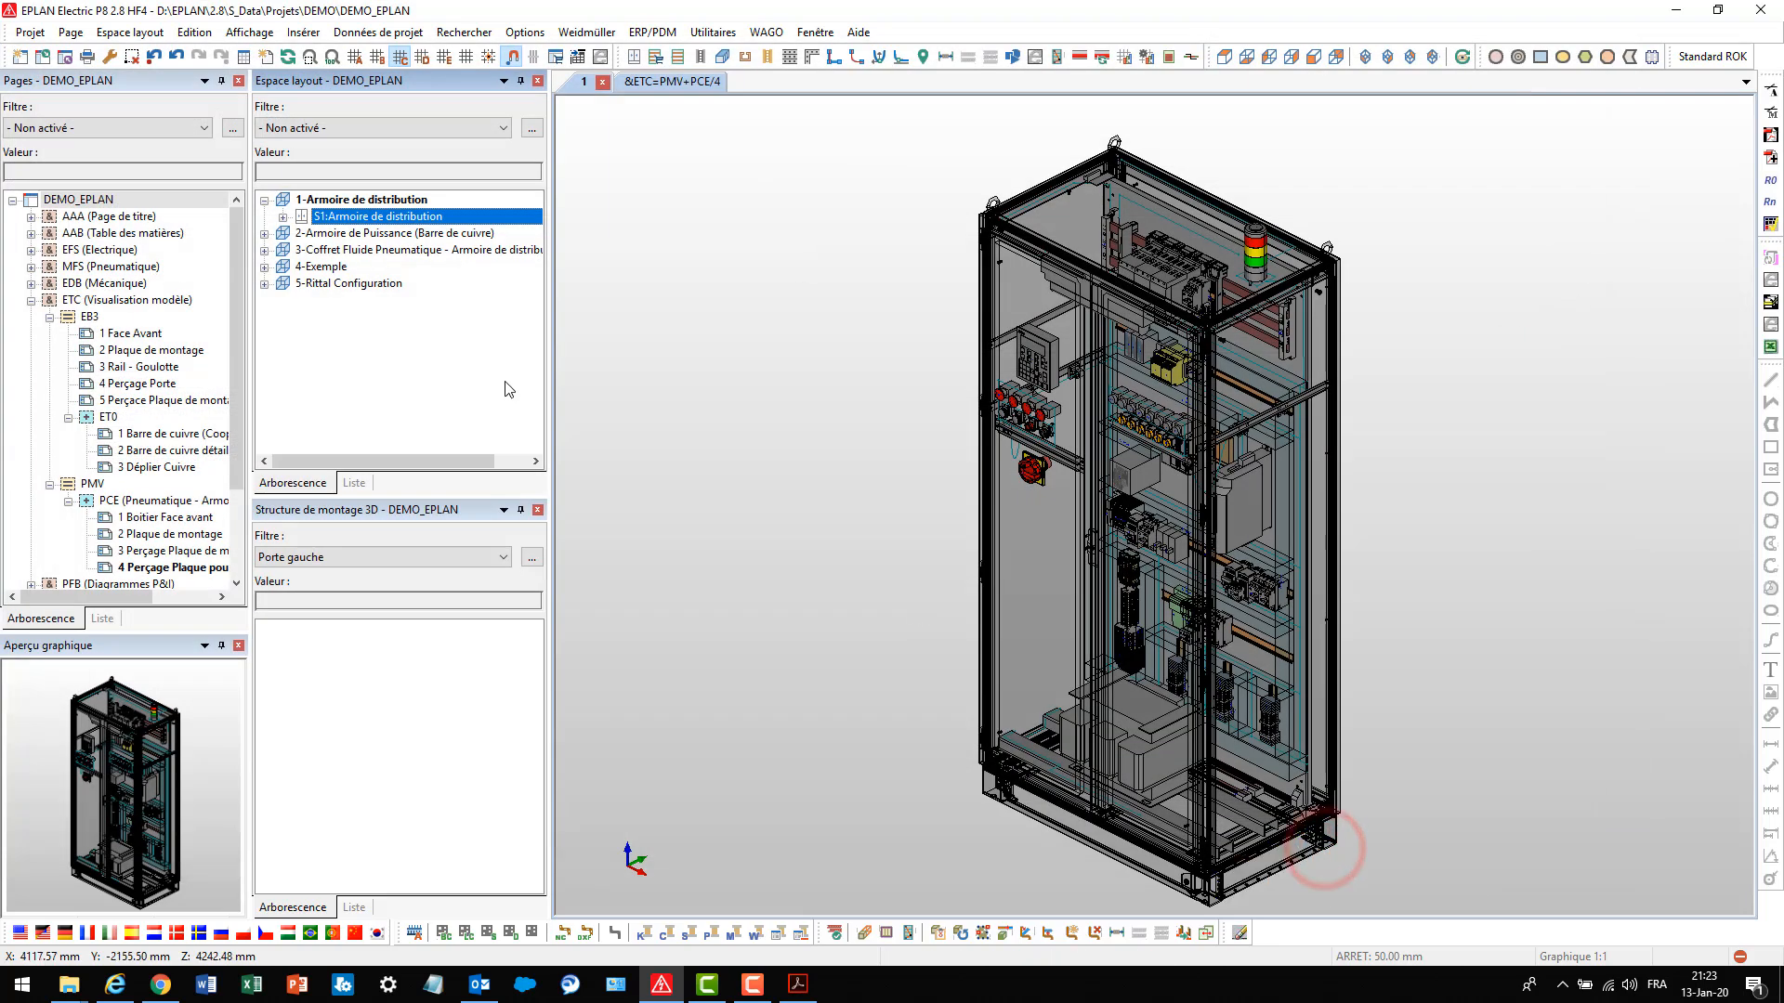
Turn on the Densité des pertes en puissance thermal display and inspect the colored components inside the 3D cabinet
left_click(250, 34)
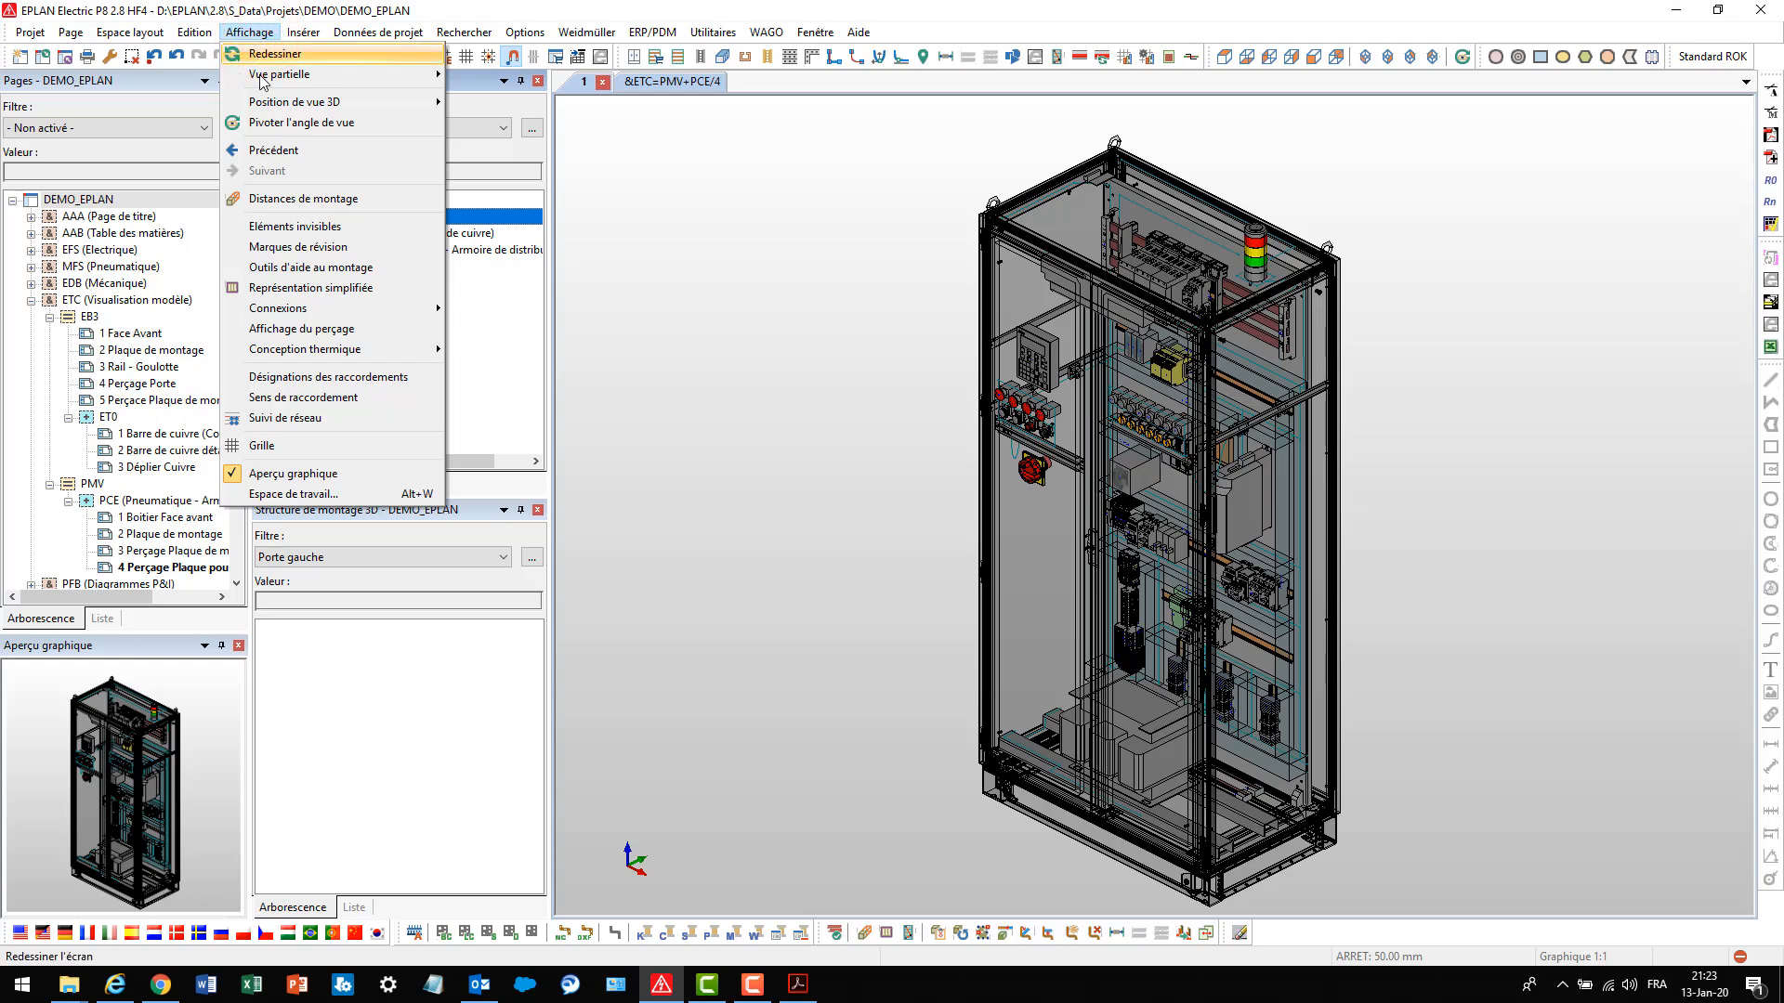
left_click(318, 353)
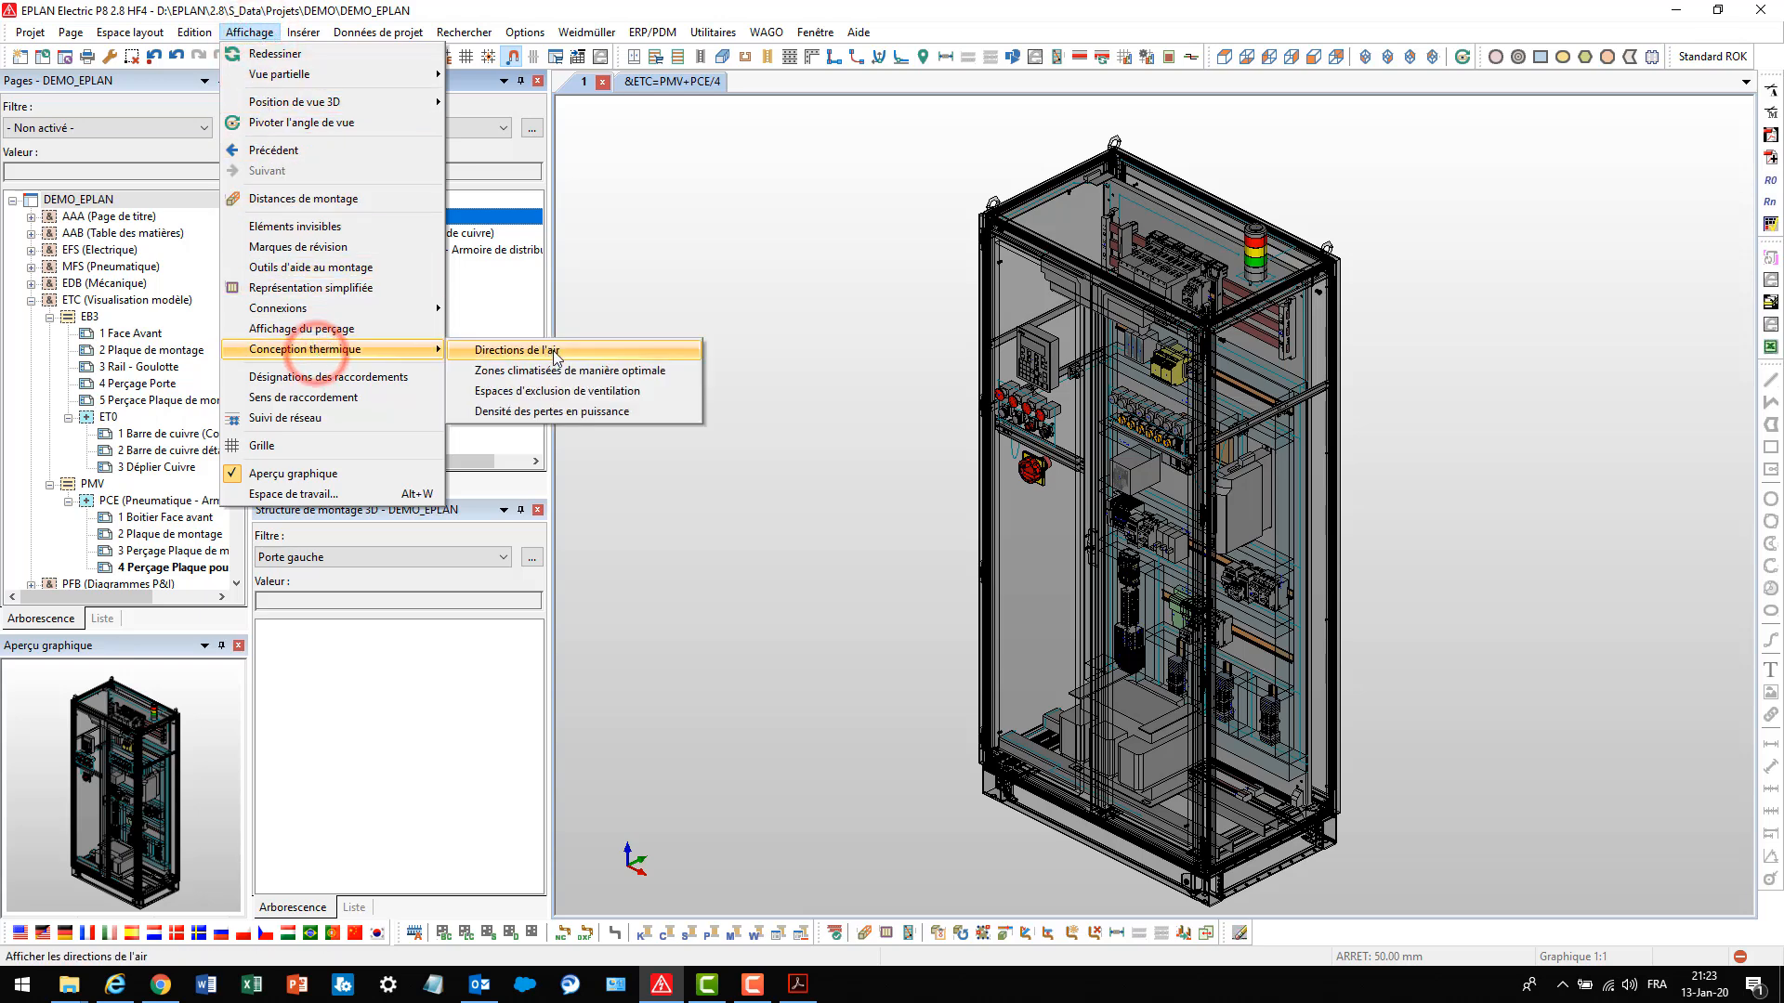
left_click(536, 411)
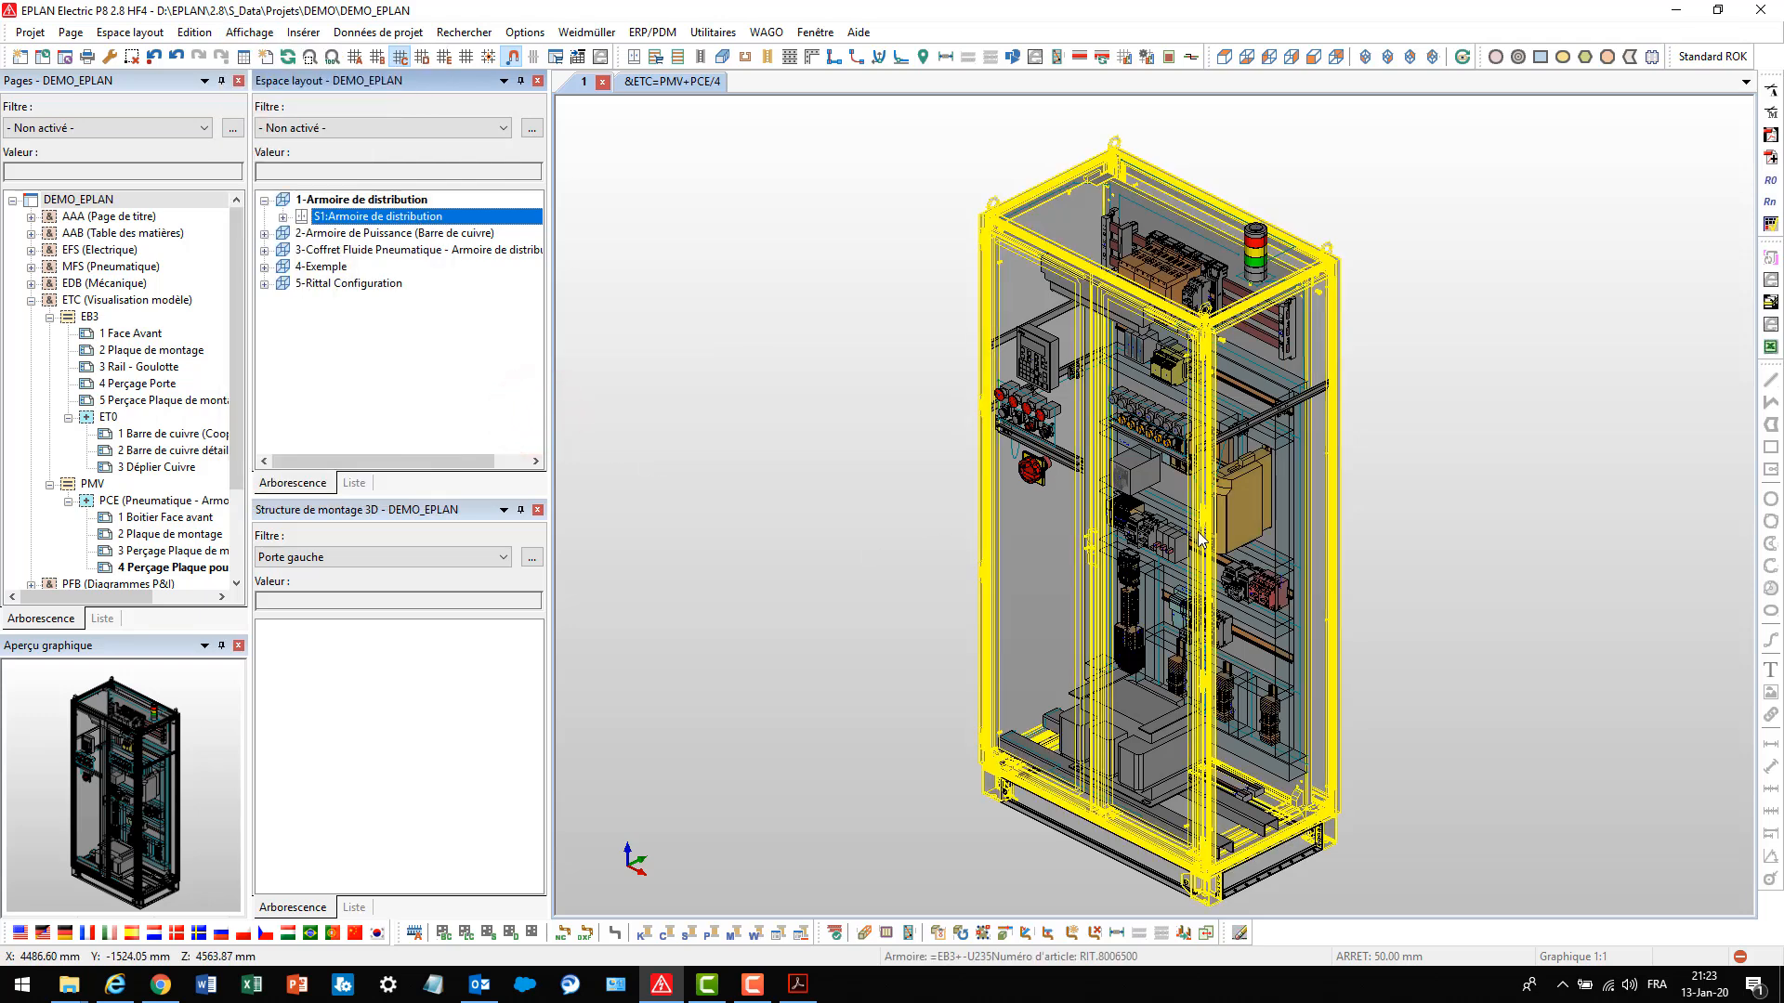
scroll(1198, 539, "up", 3)
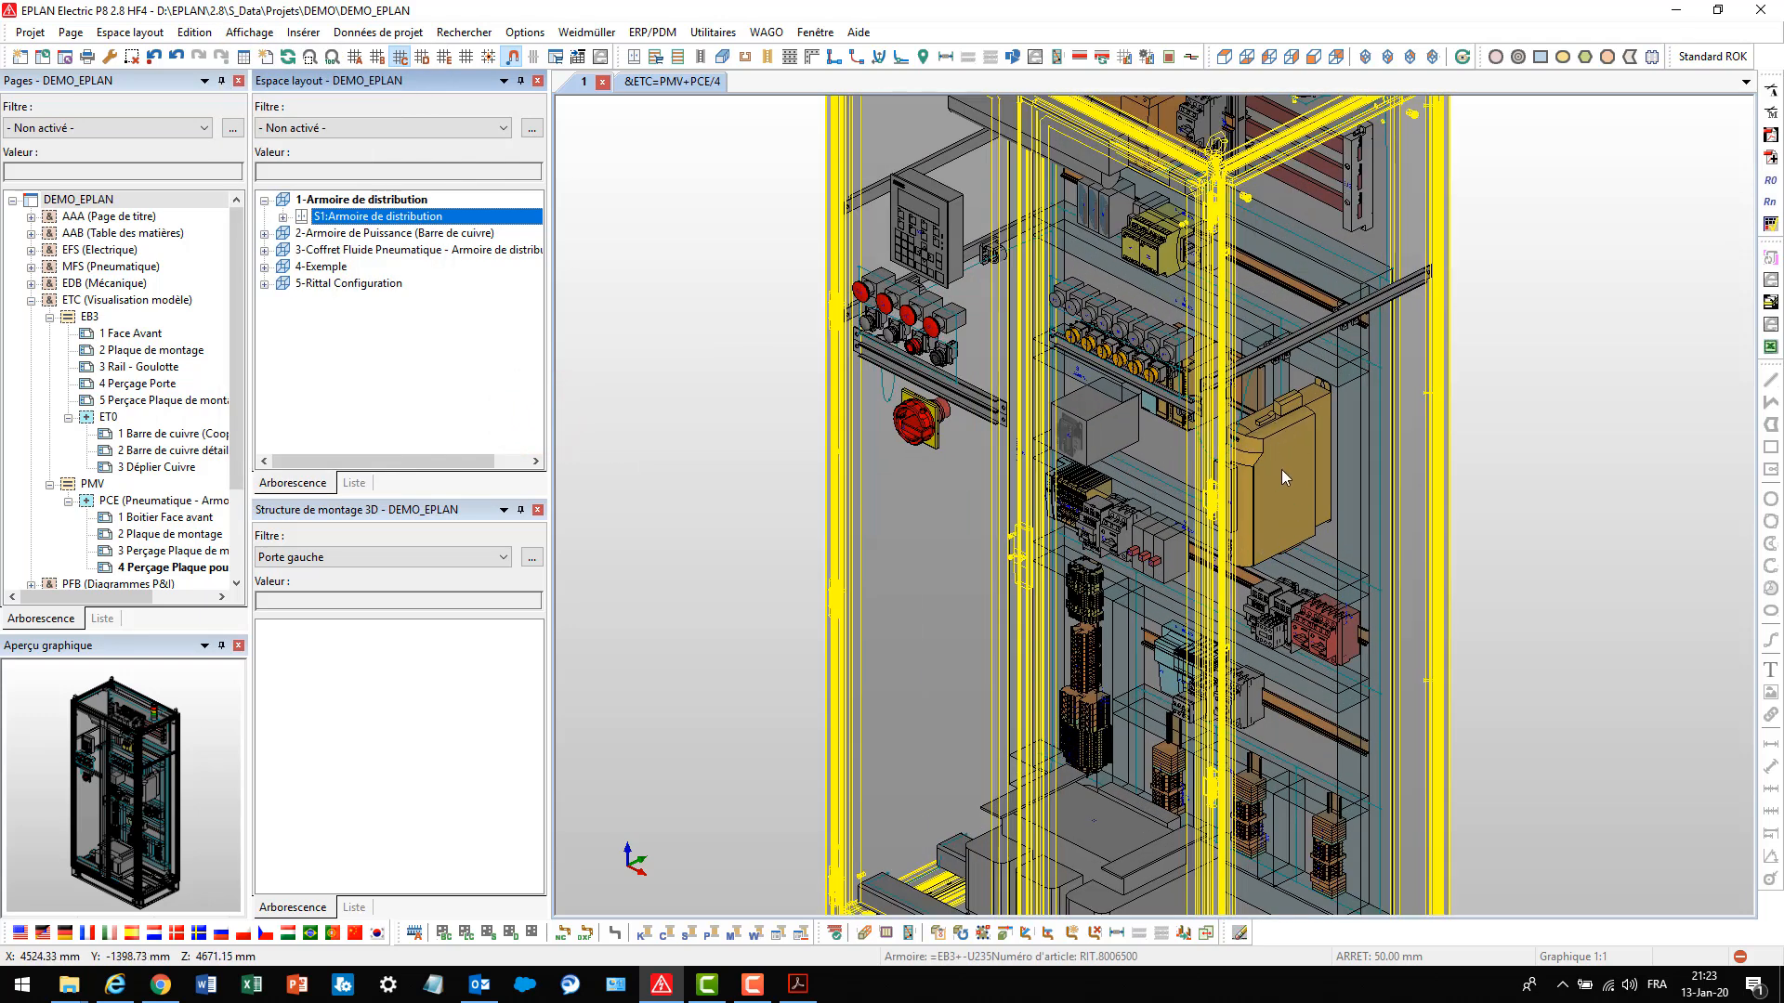
scroll(1235, 554, "down", 3)
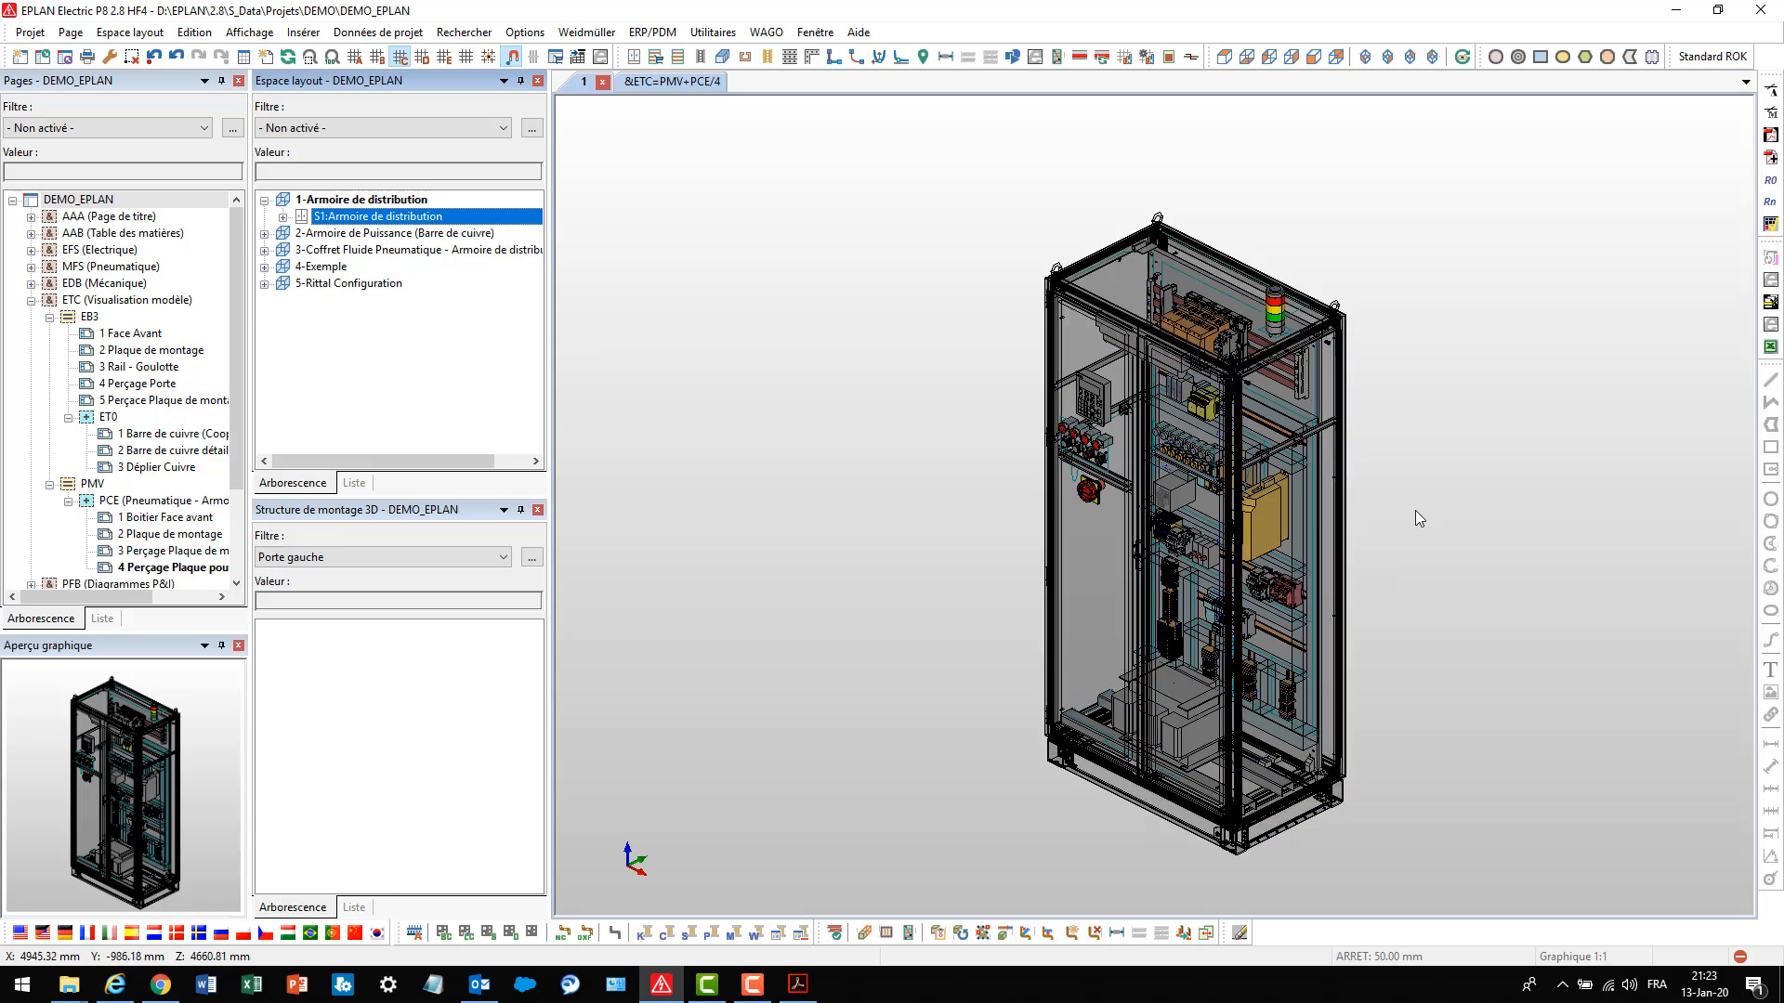
Calculate the total power losses of project DEMO_EPLAN for Zone climatique 1
left_click(124, 197)
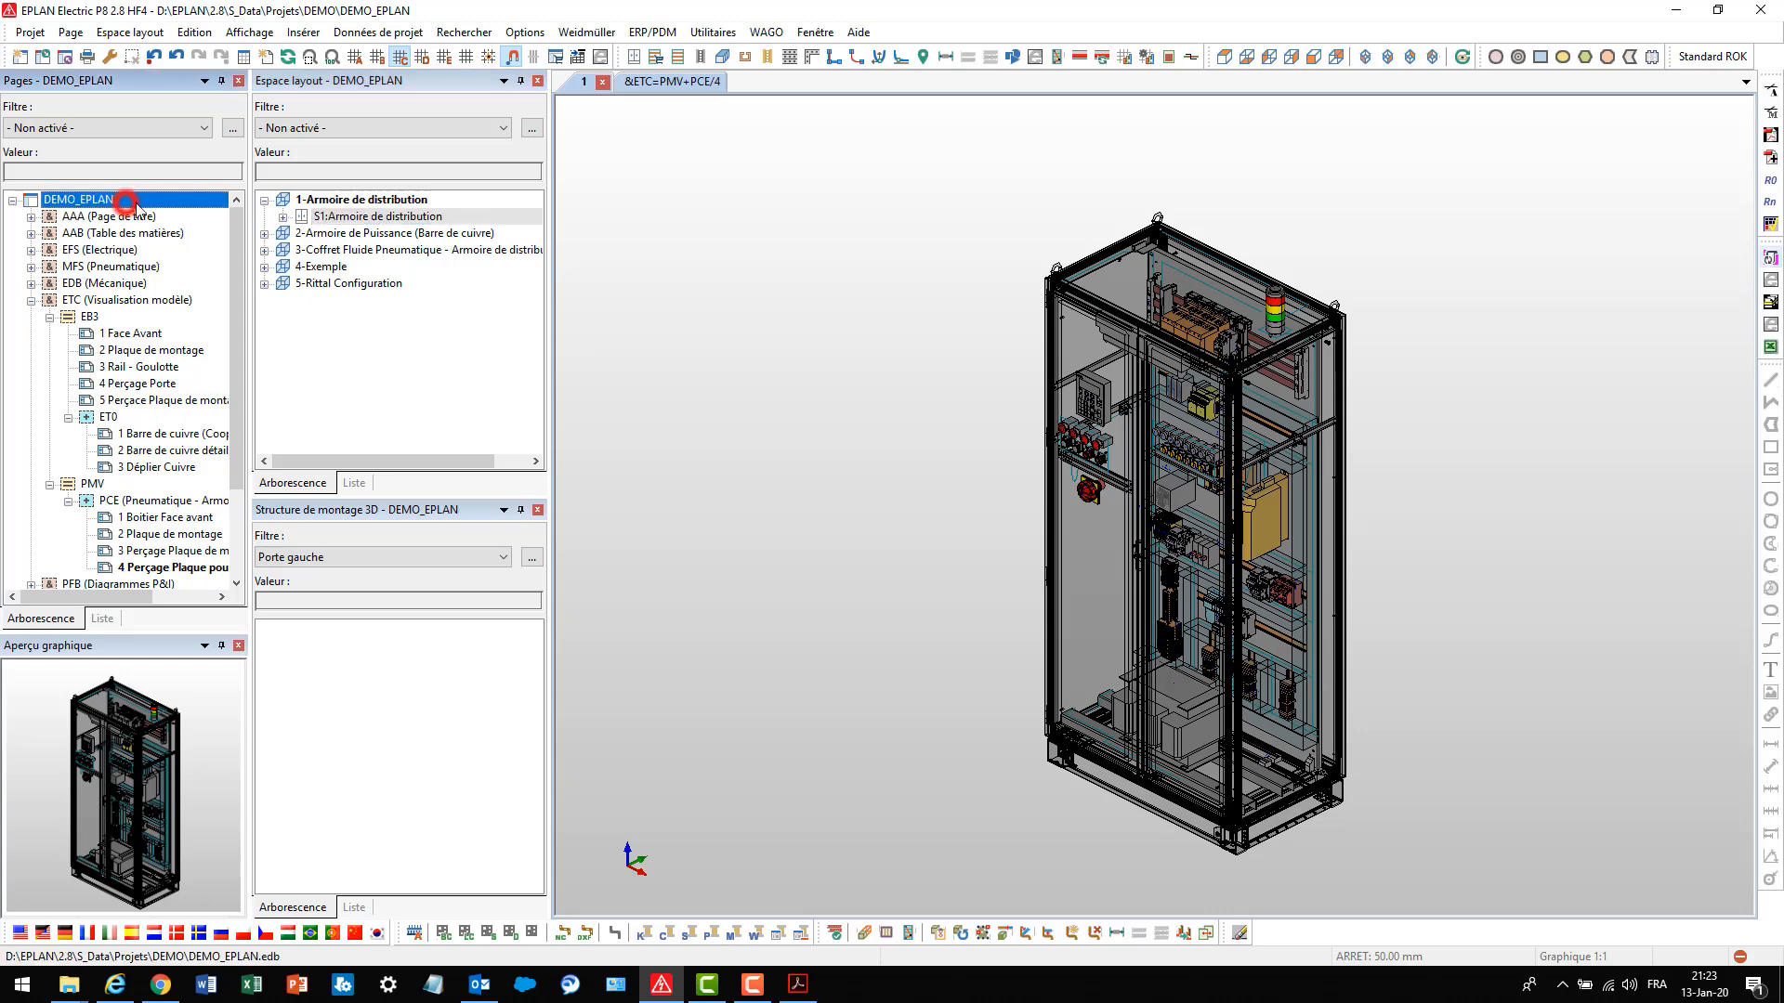
left_click(713, 33)
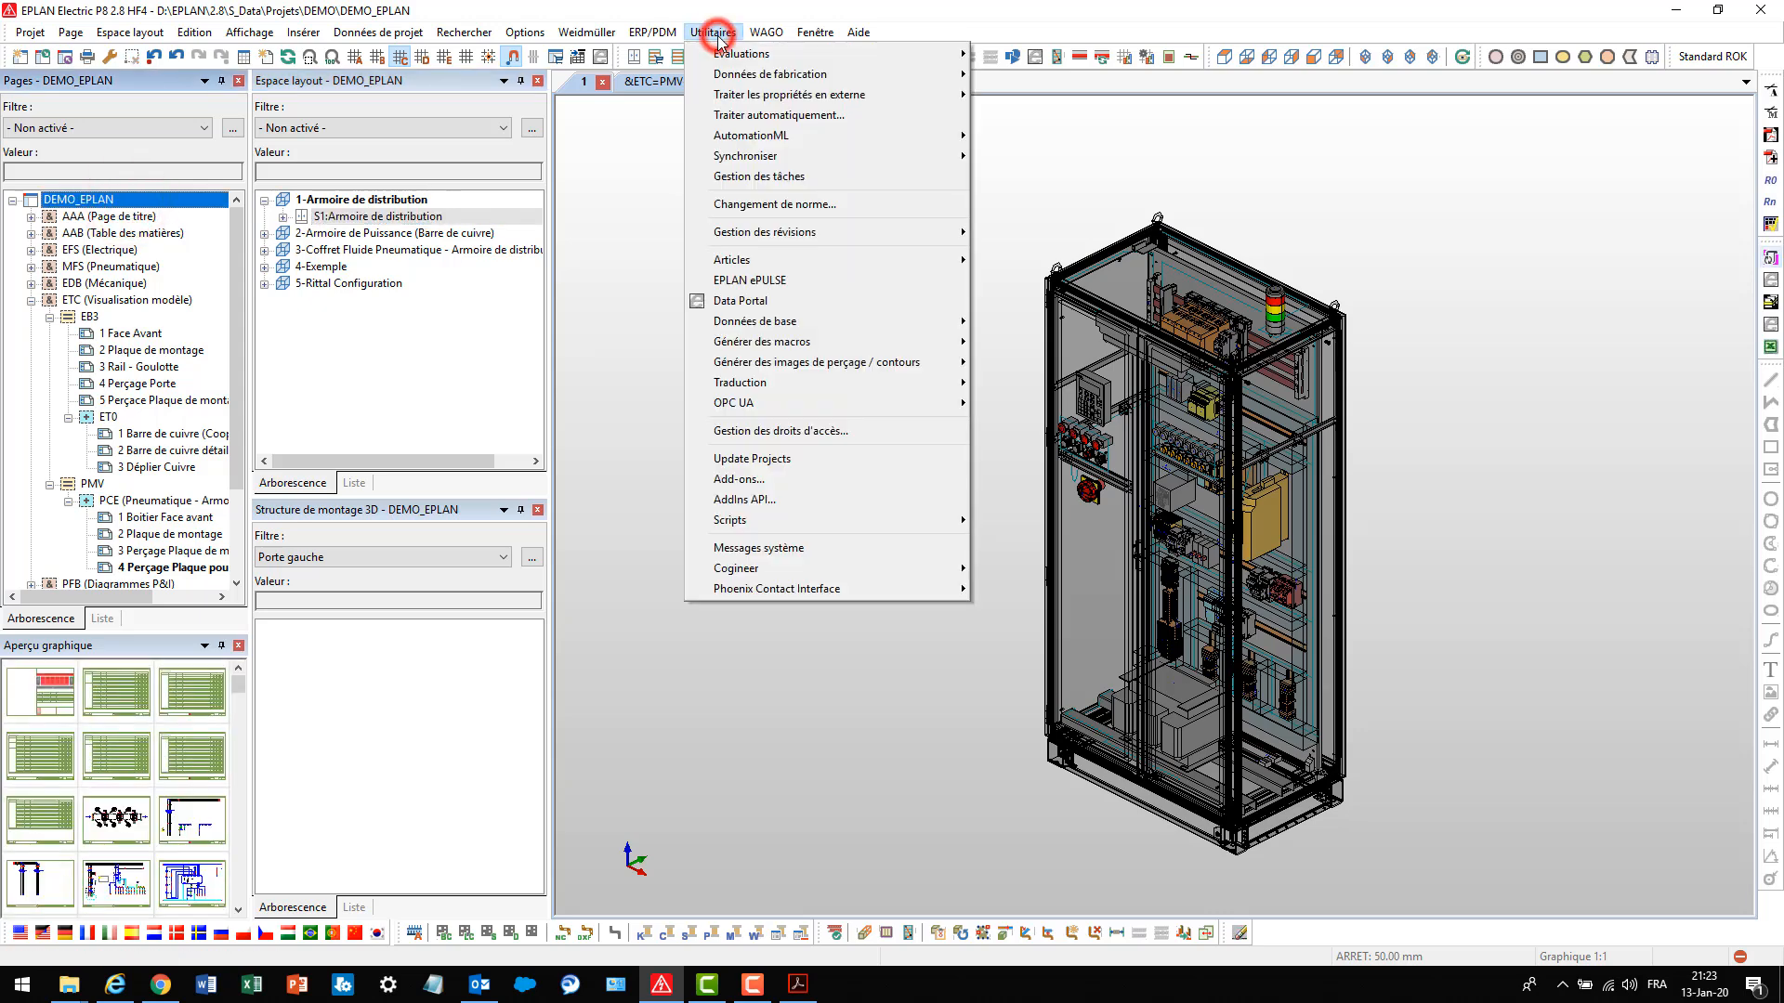
left_click(723, 53)
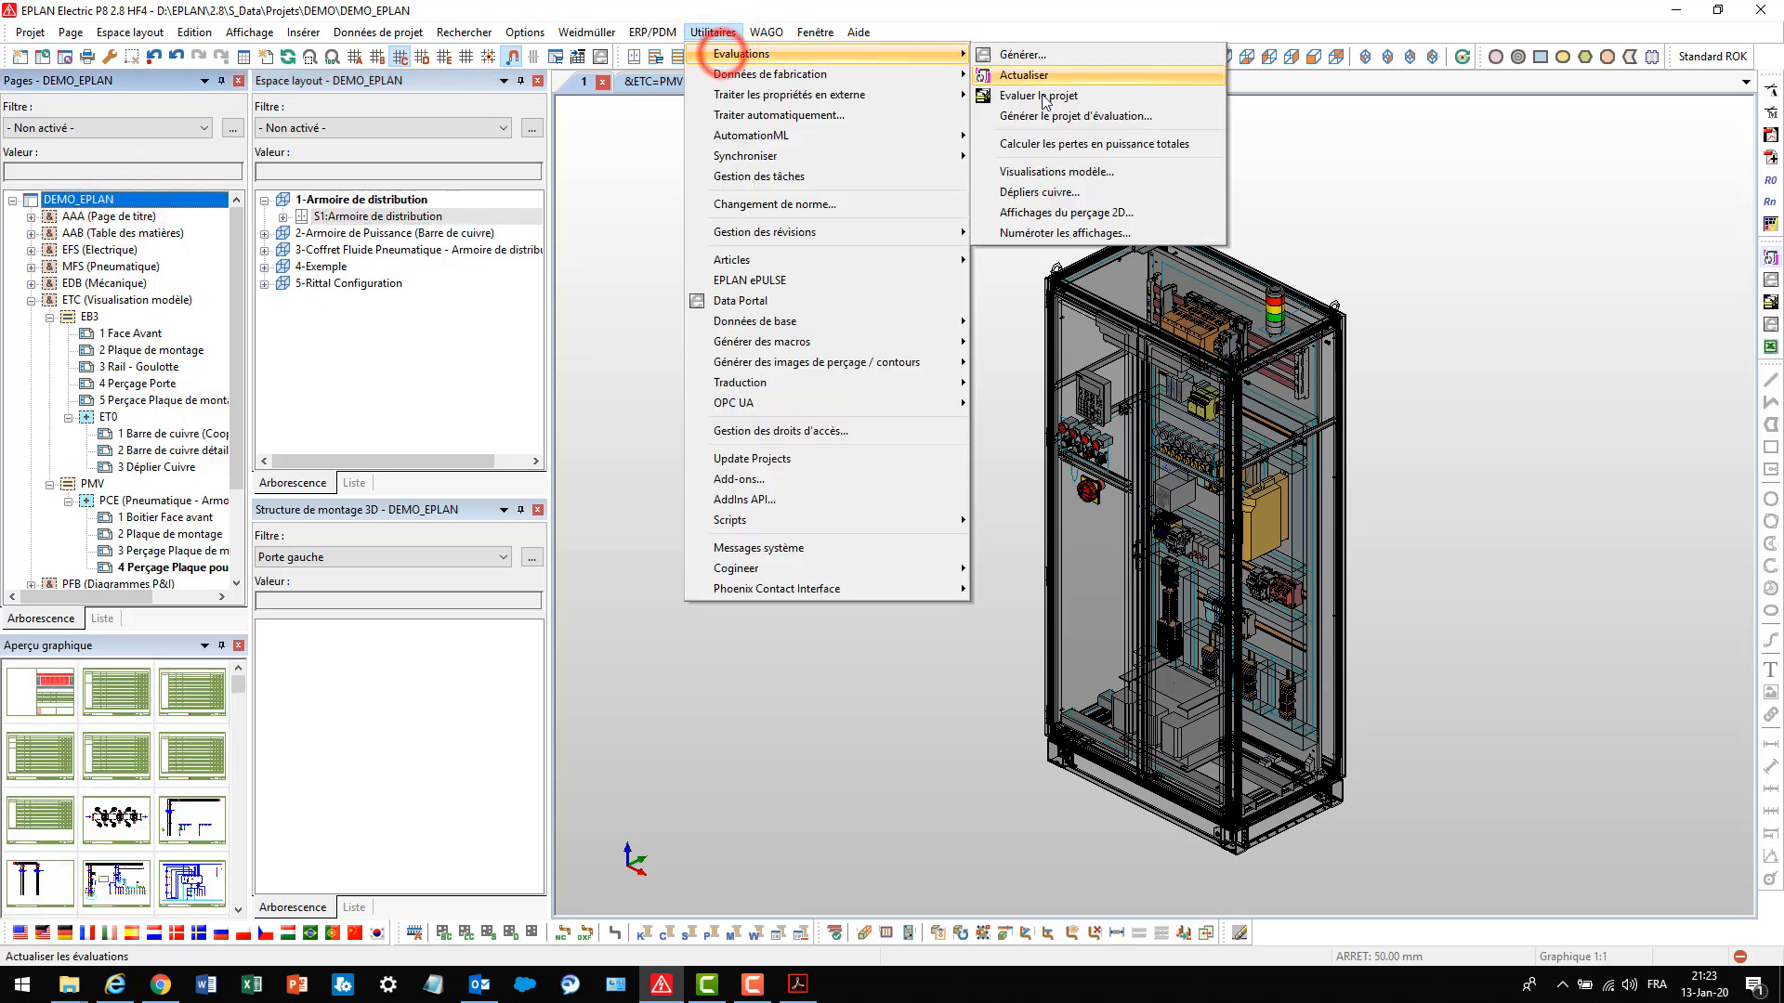
left_click(1078, 146)
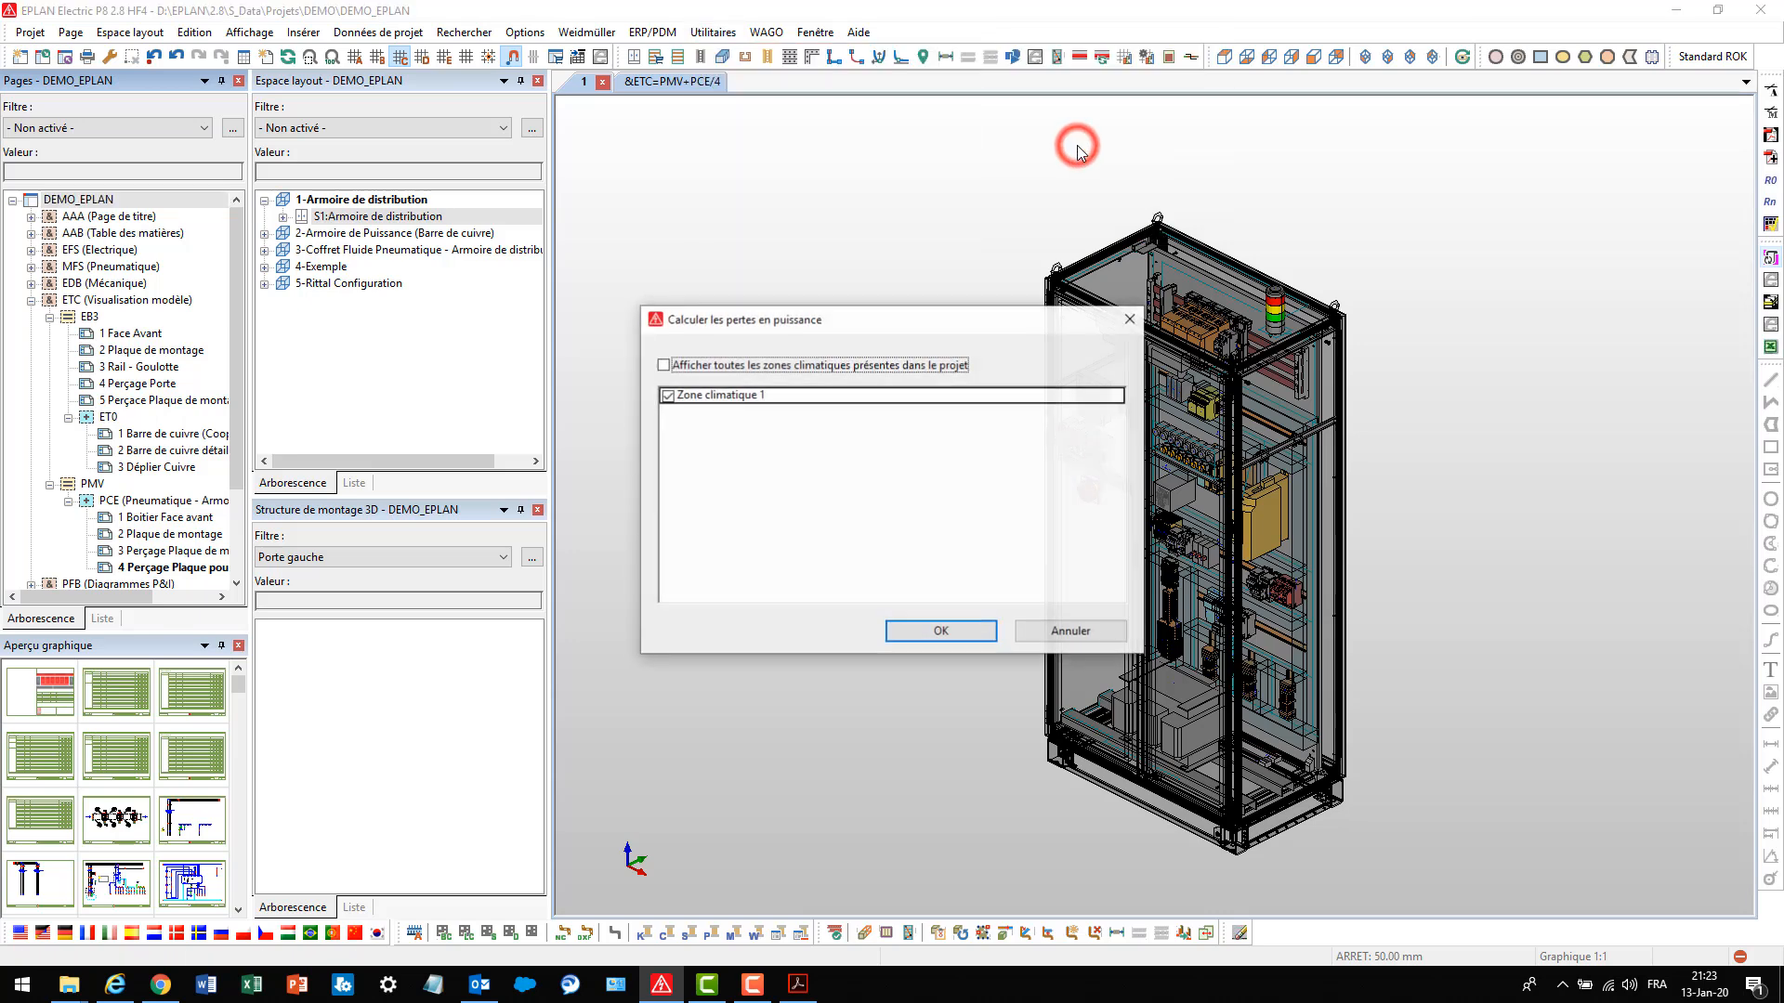
left_click(978, 637)
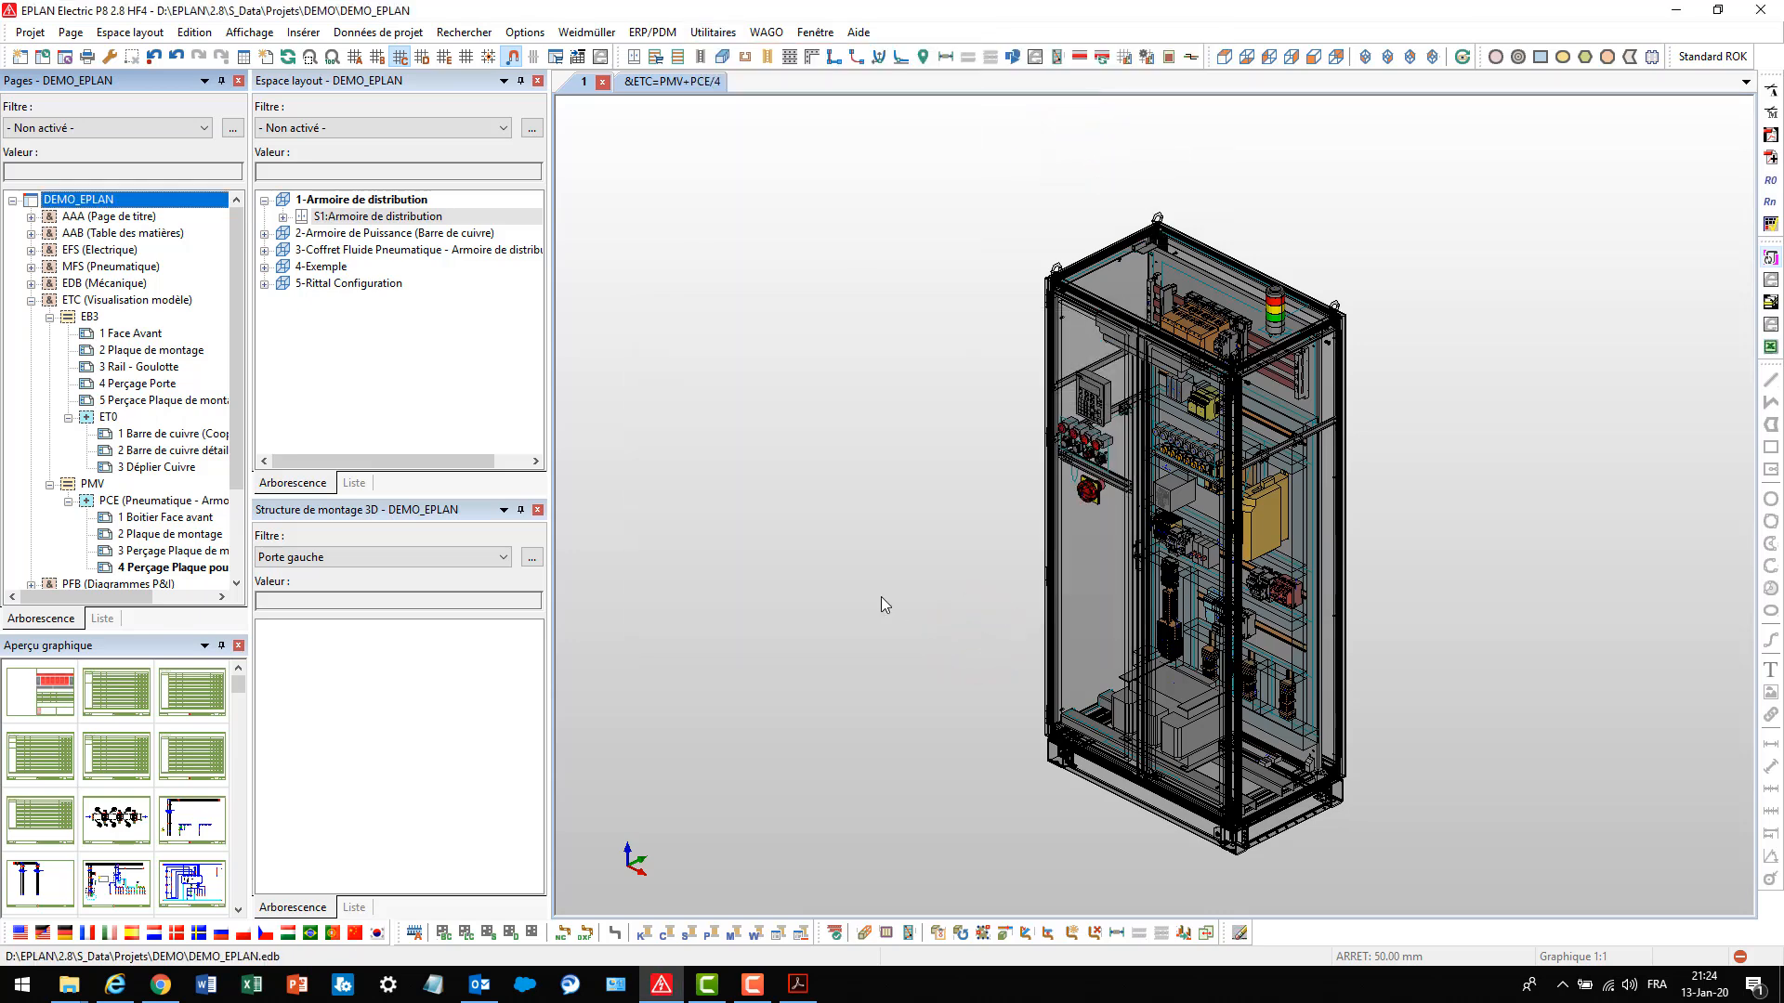
Check the total power loss for climate zone 1 in the project's Conception thermique properties
left_click(32, 33)
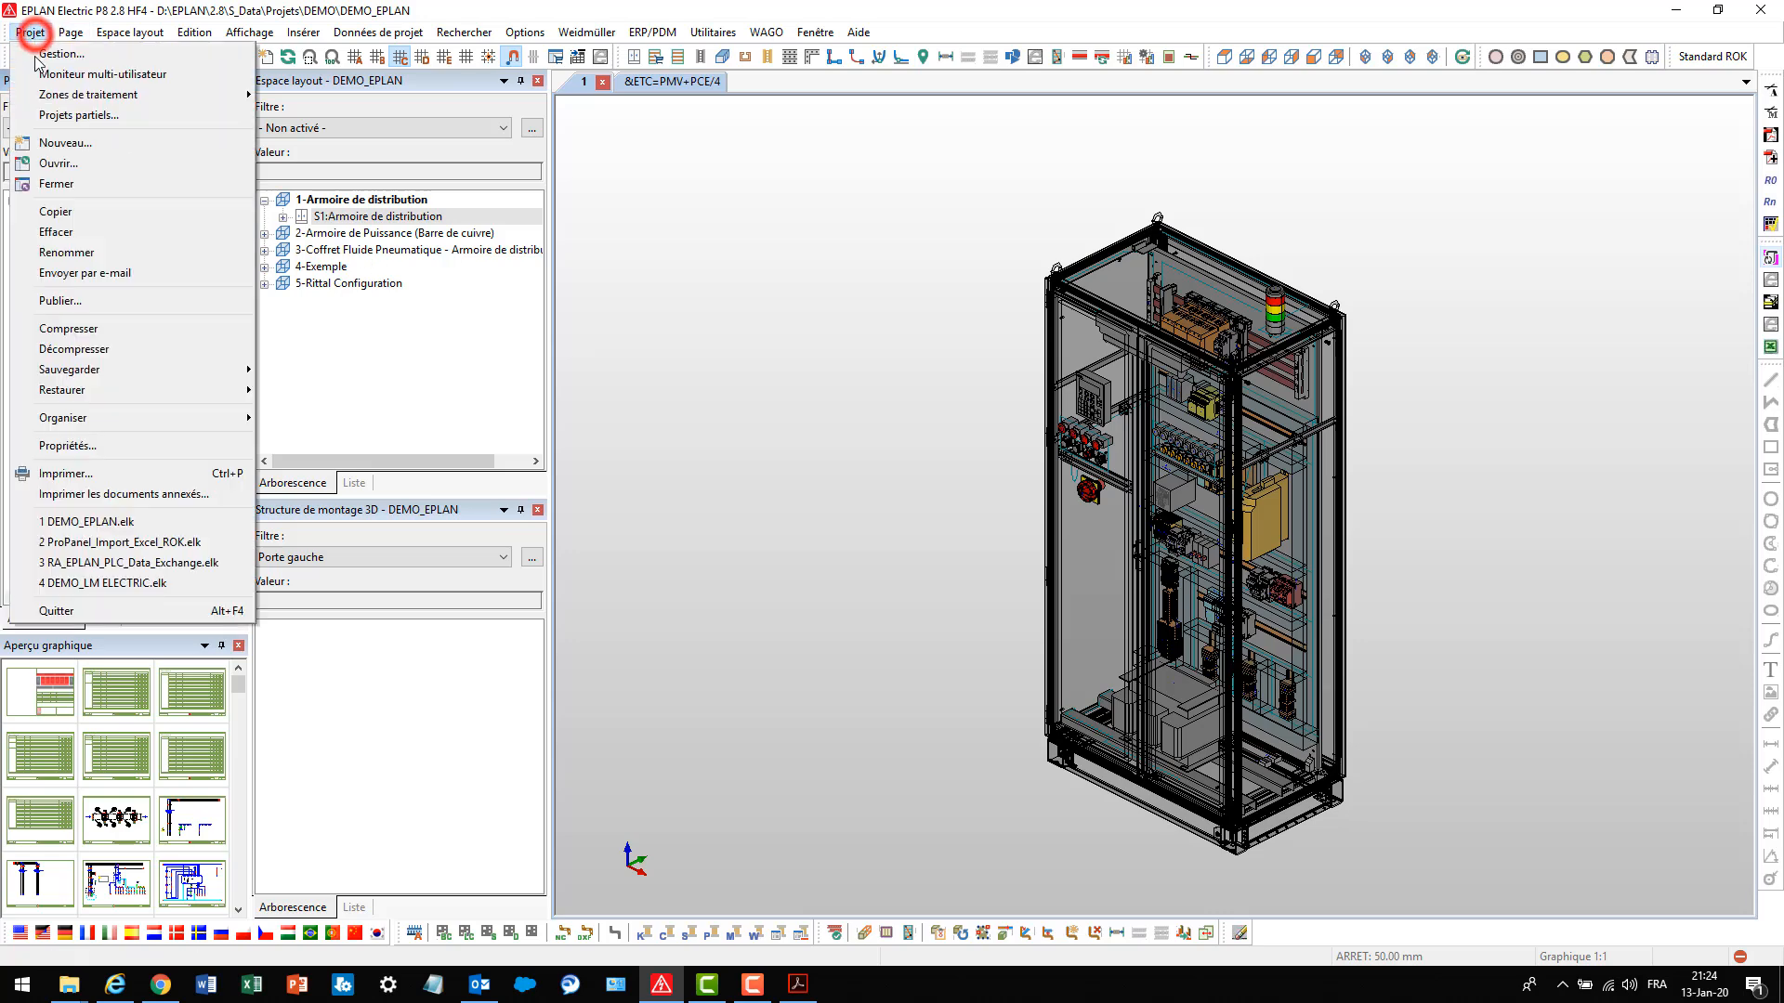
left_click(47, 445)
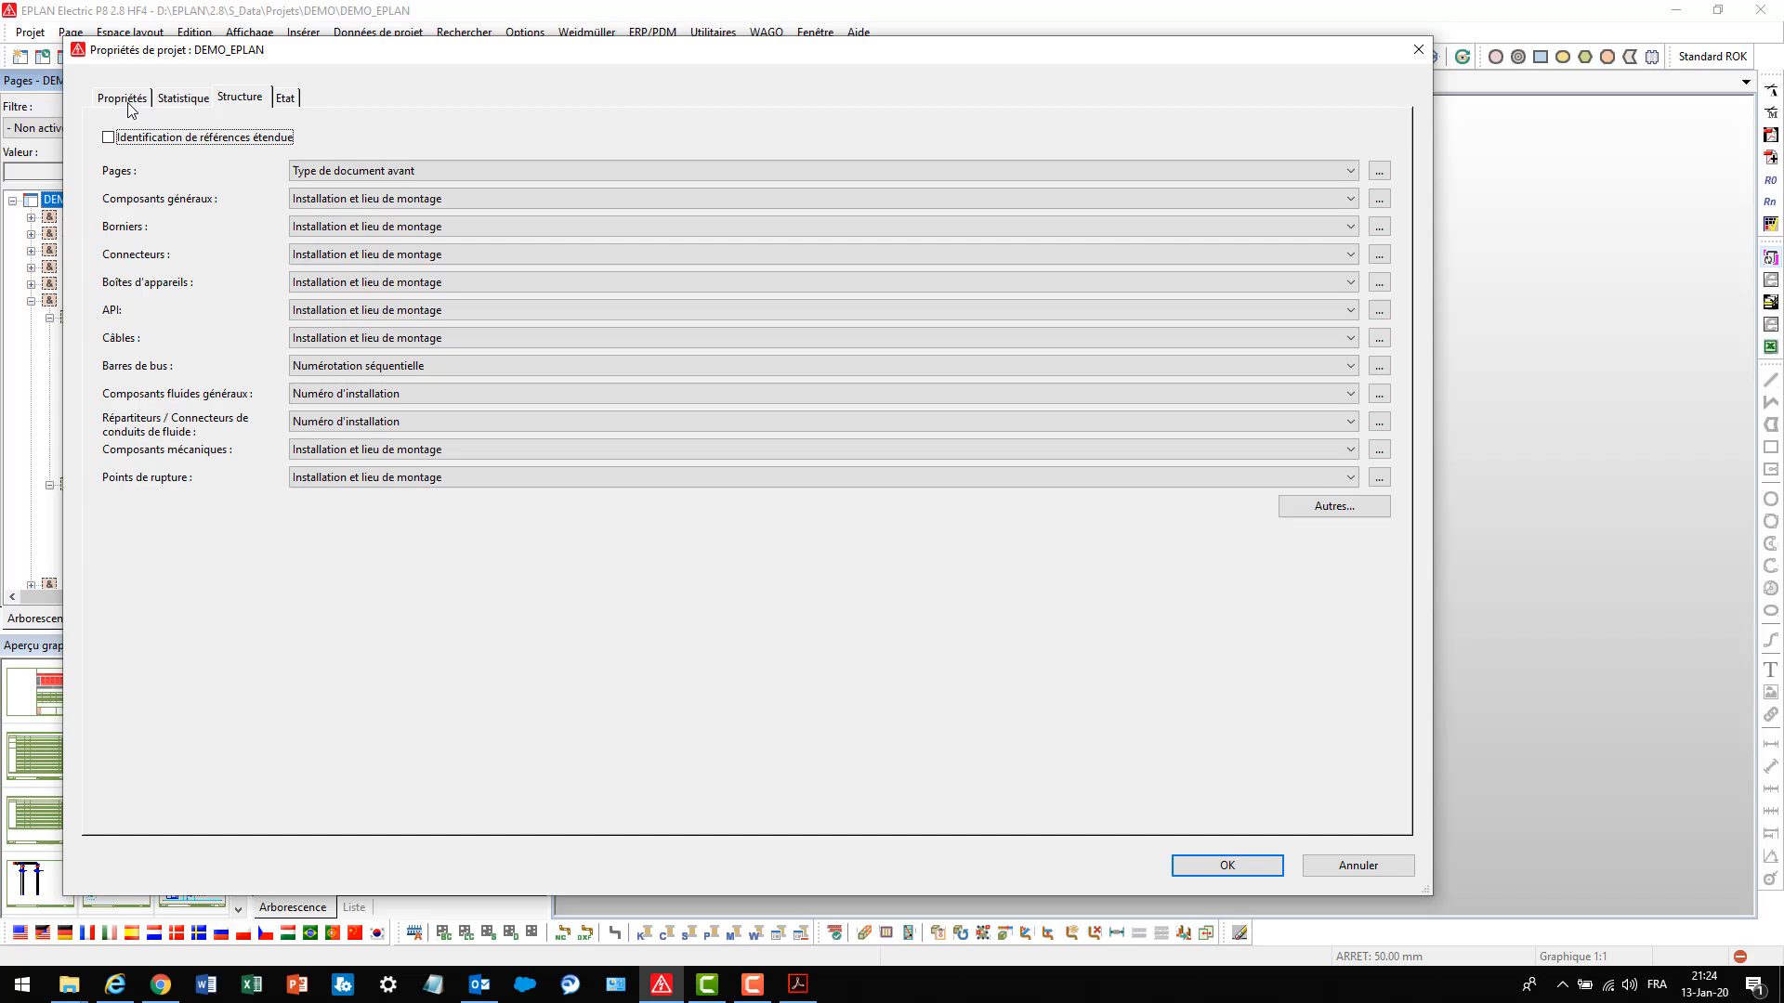
left_click(119, 97)
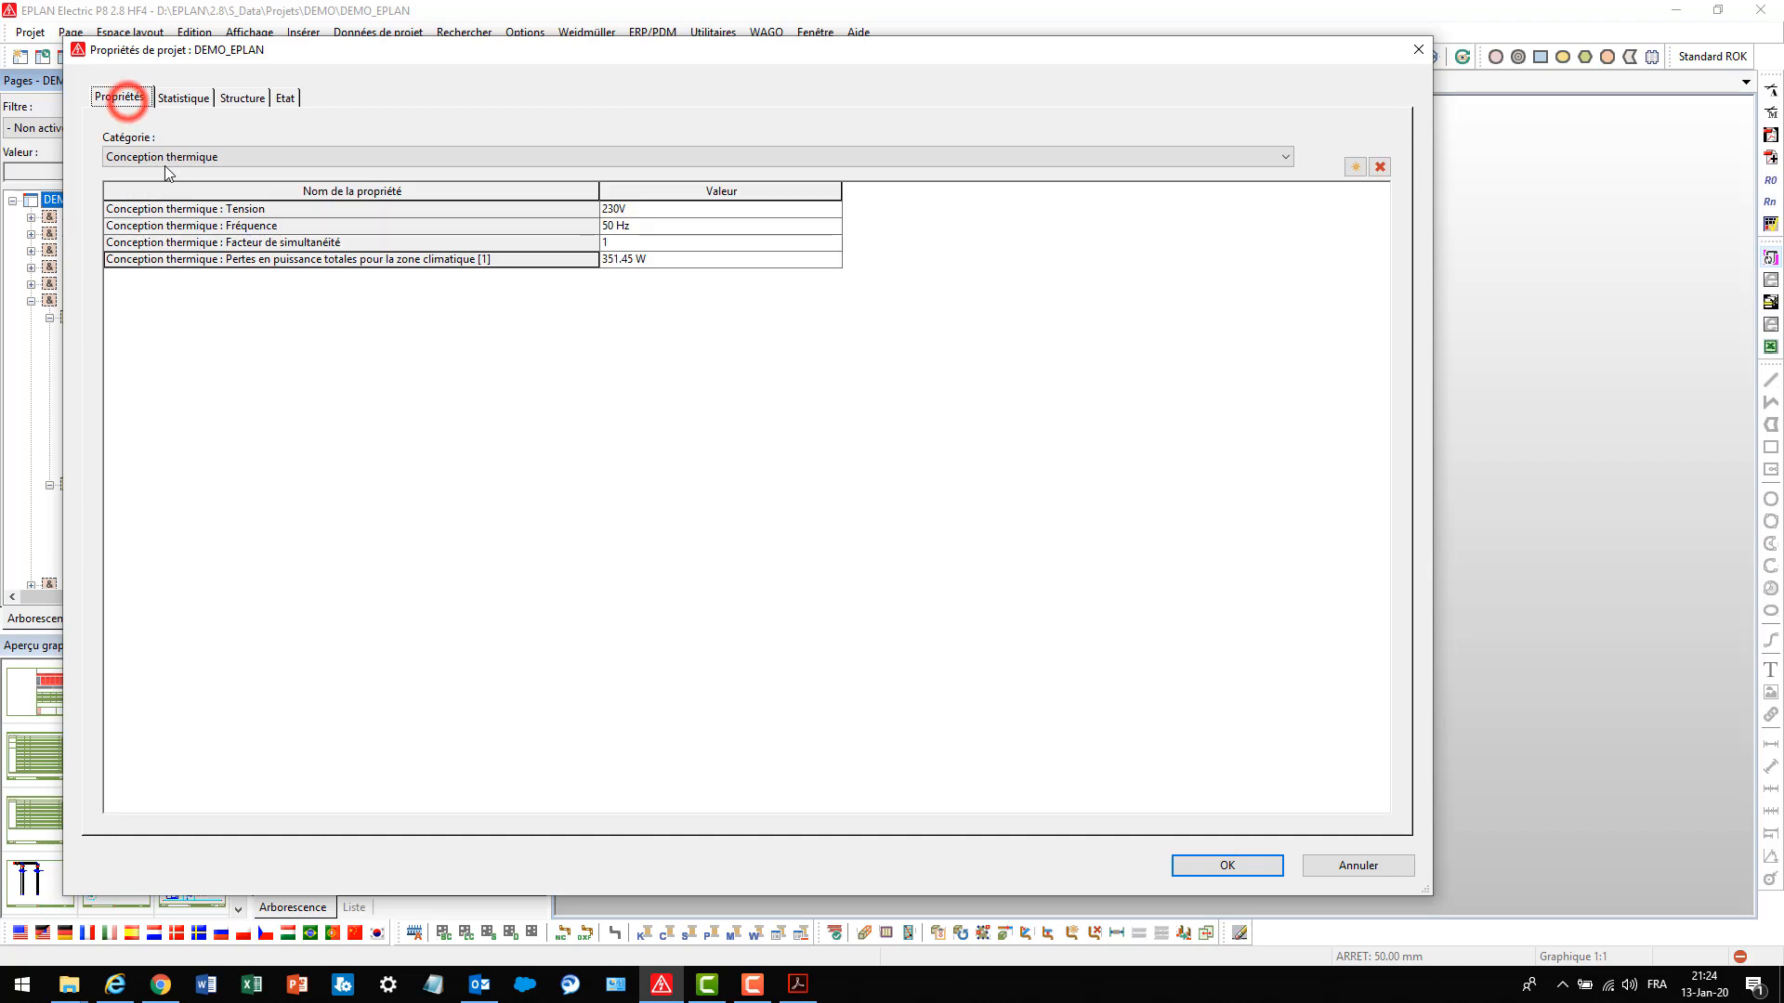
left_click(611, 263)
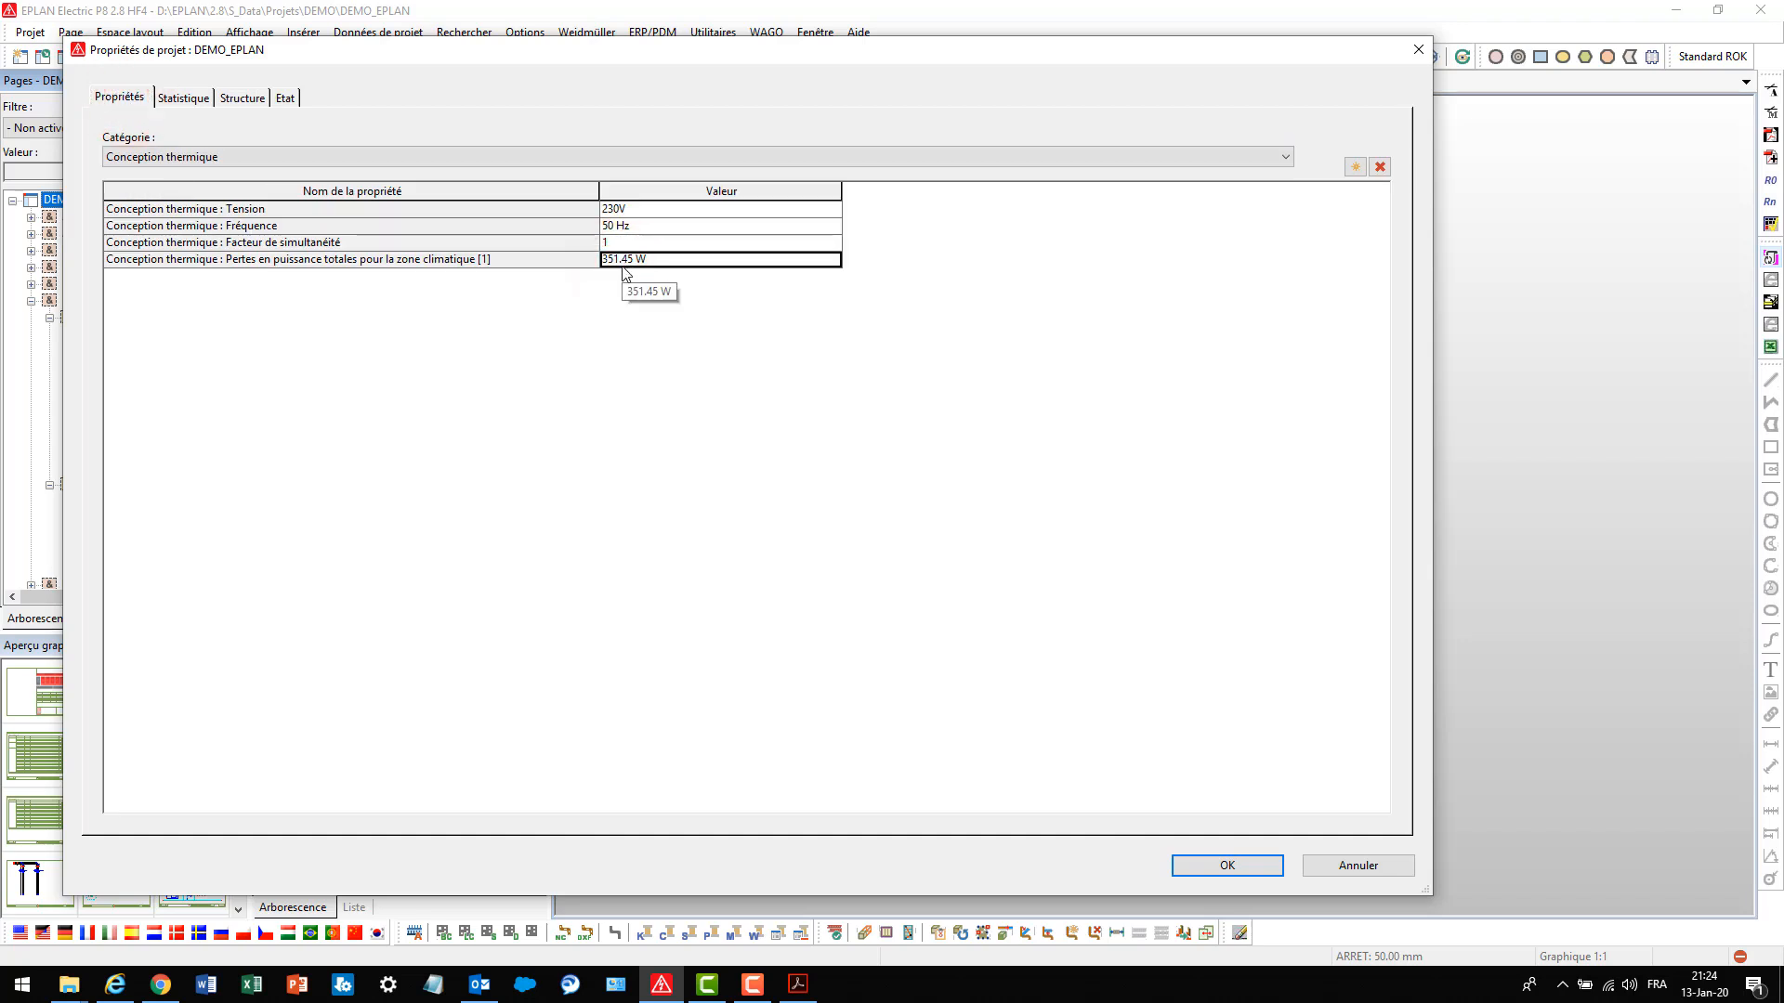
left_click(1226, 865)
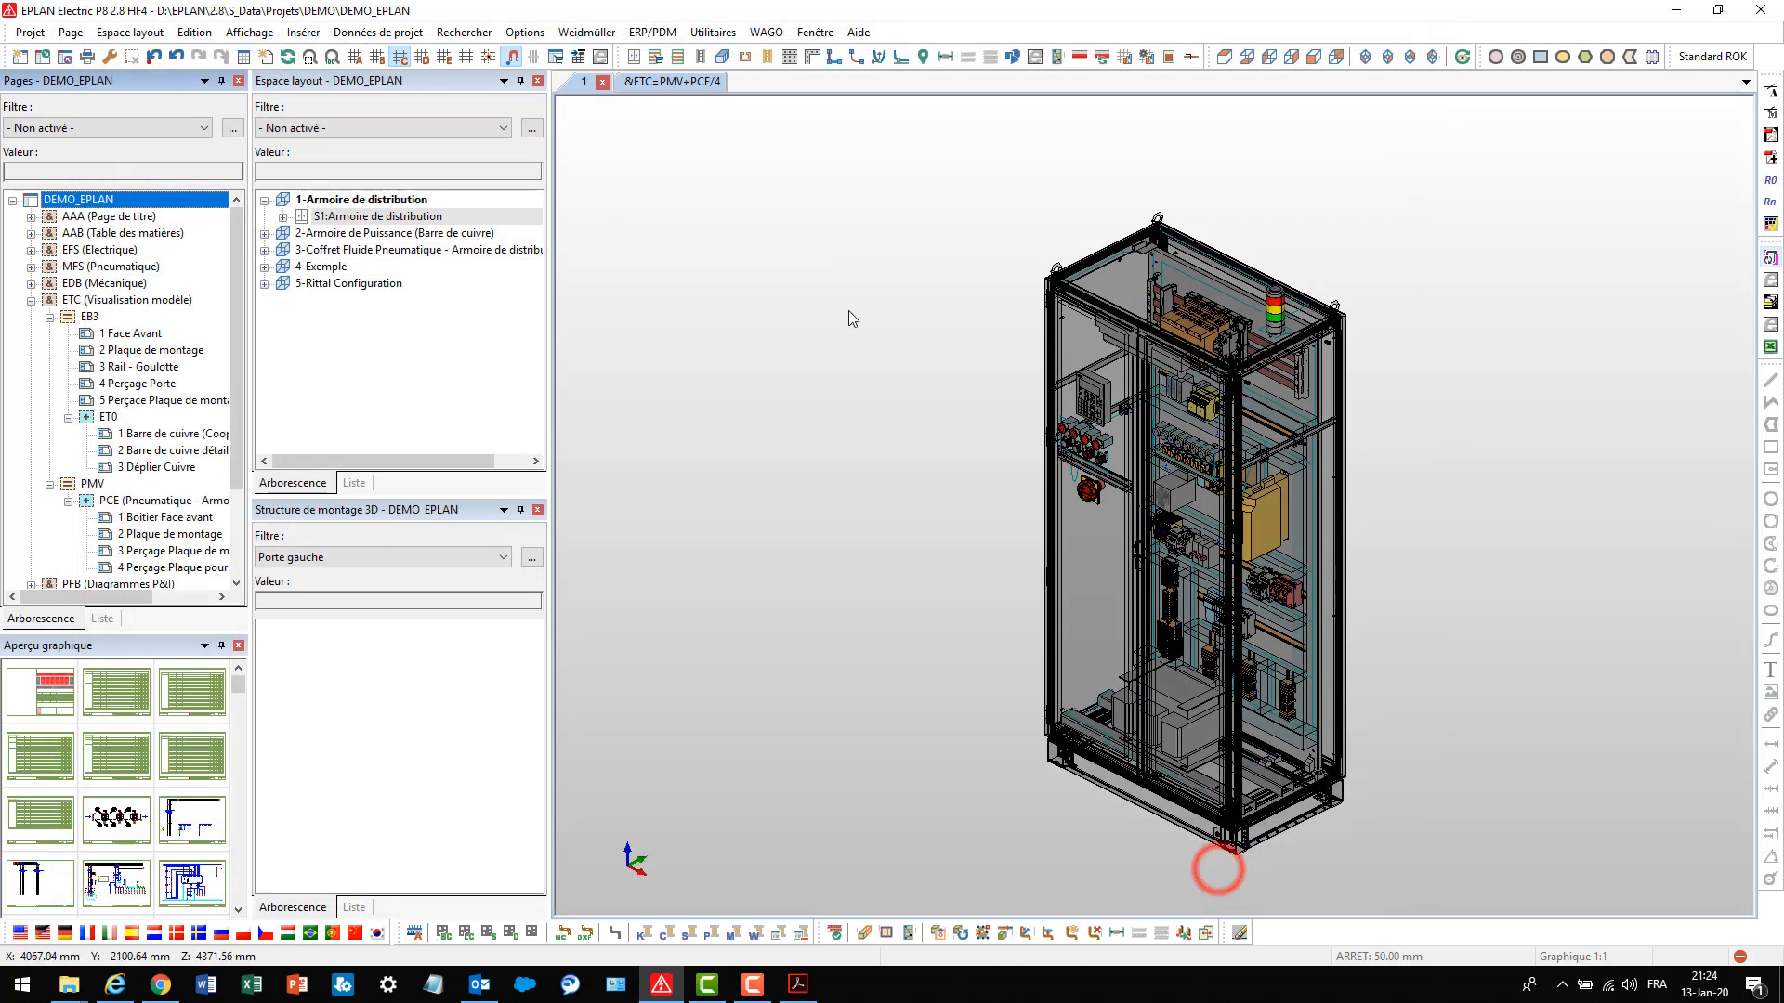
Open the EPLAN Data Portal and browse its list of manufacturers
left_click(712, 32)
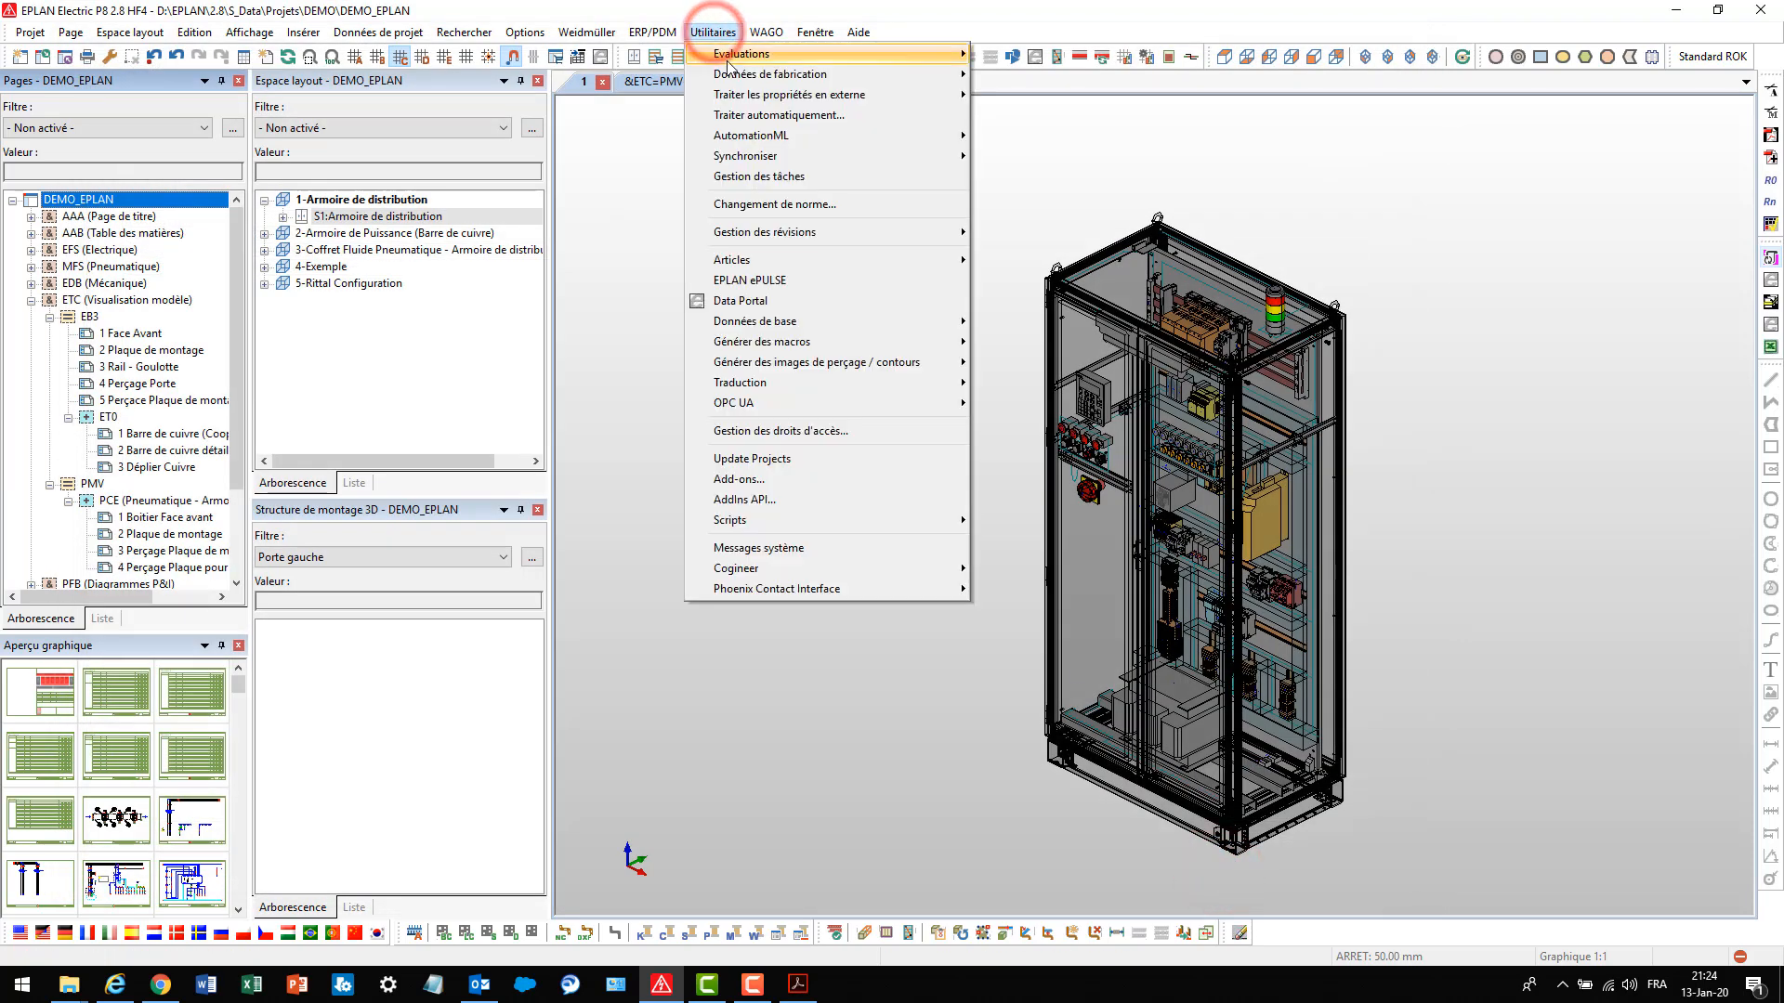
left_click(754, 300)
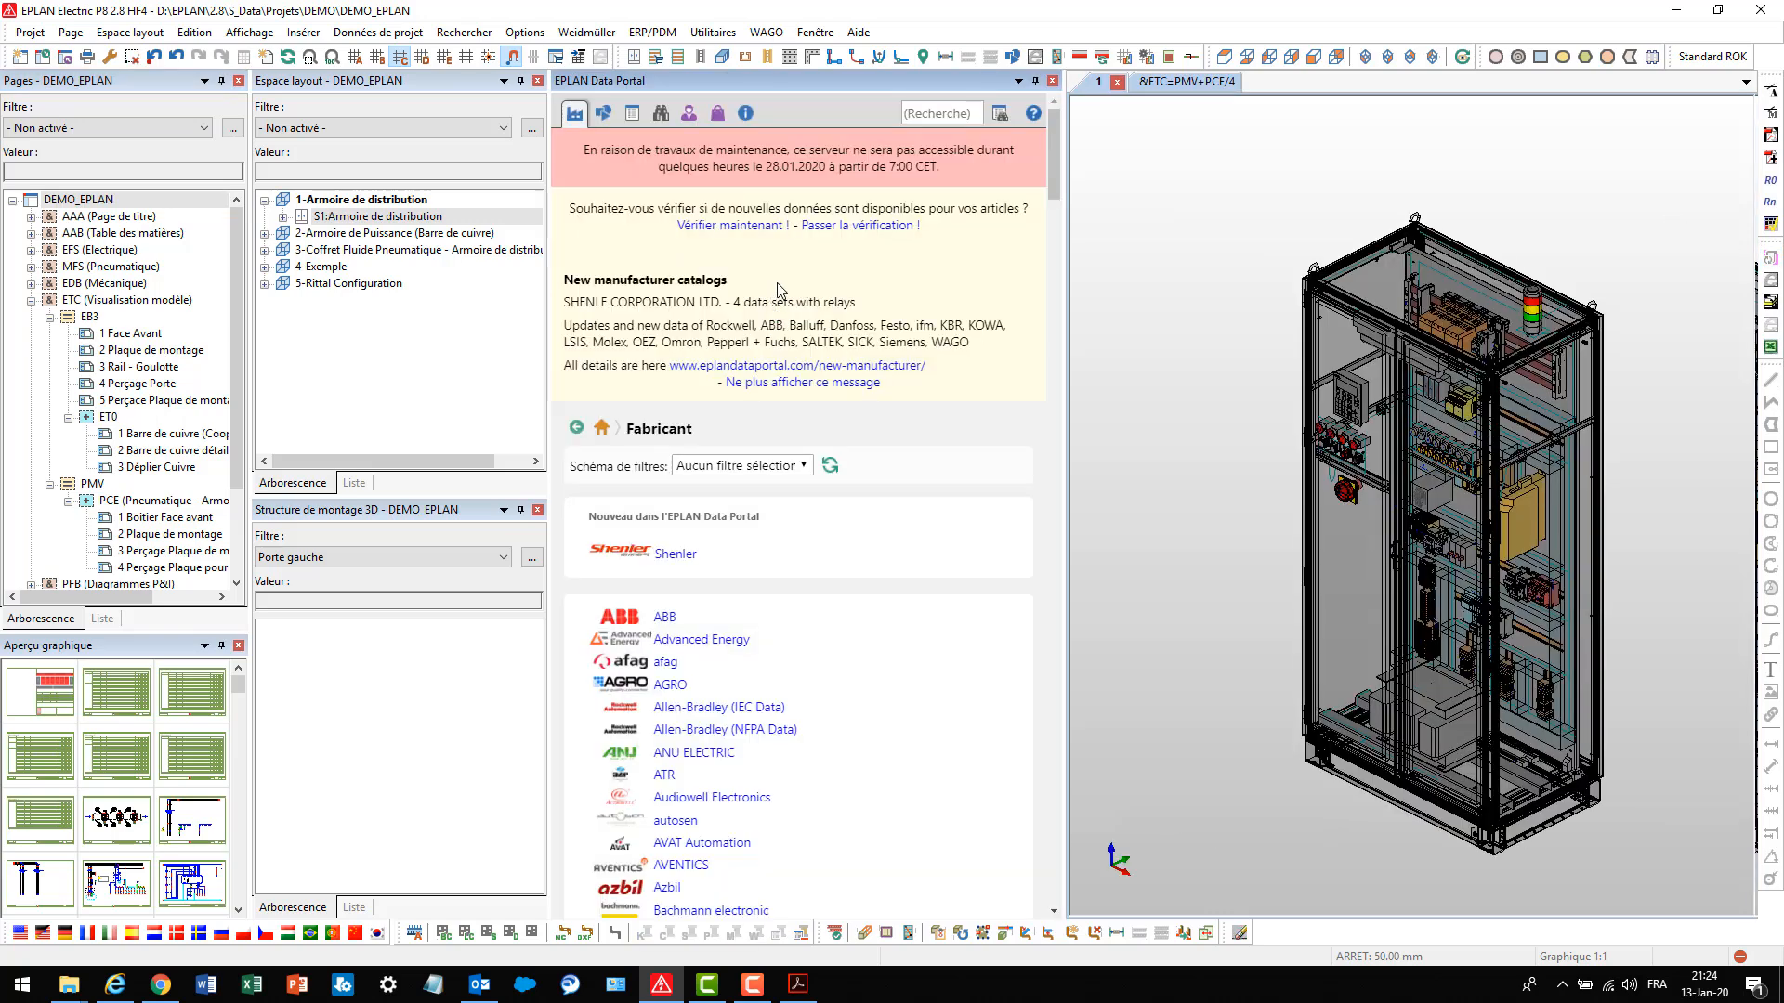
scroll(818, 424, "down", 6)
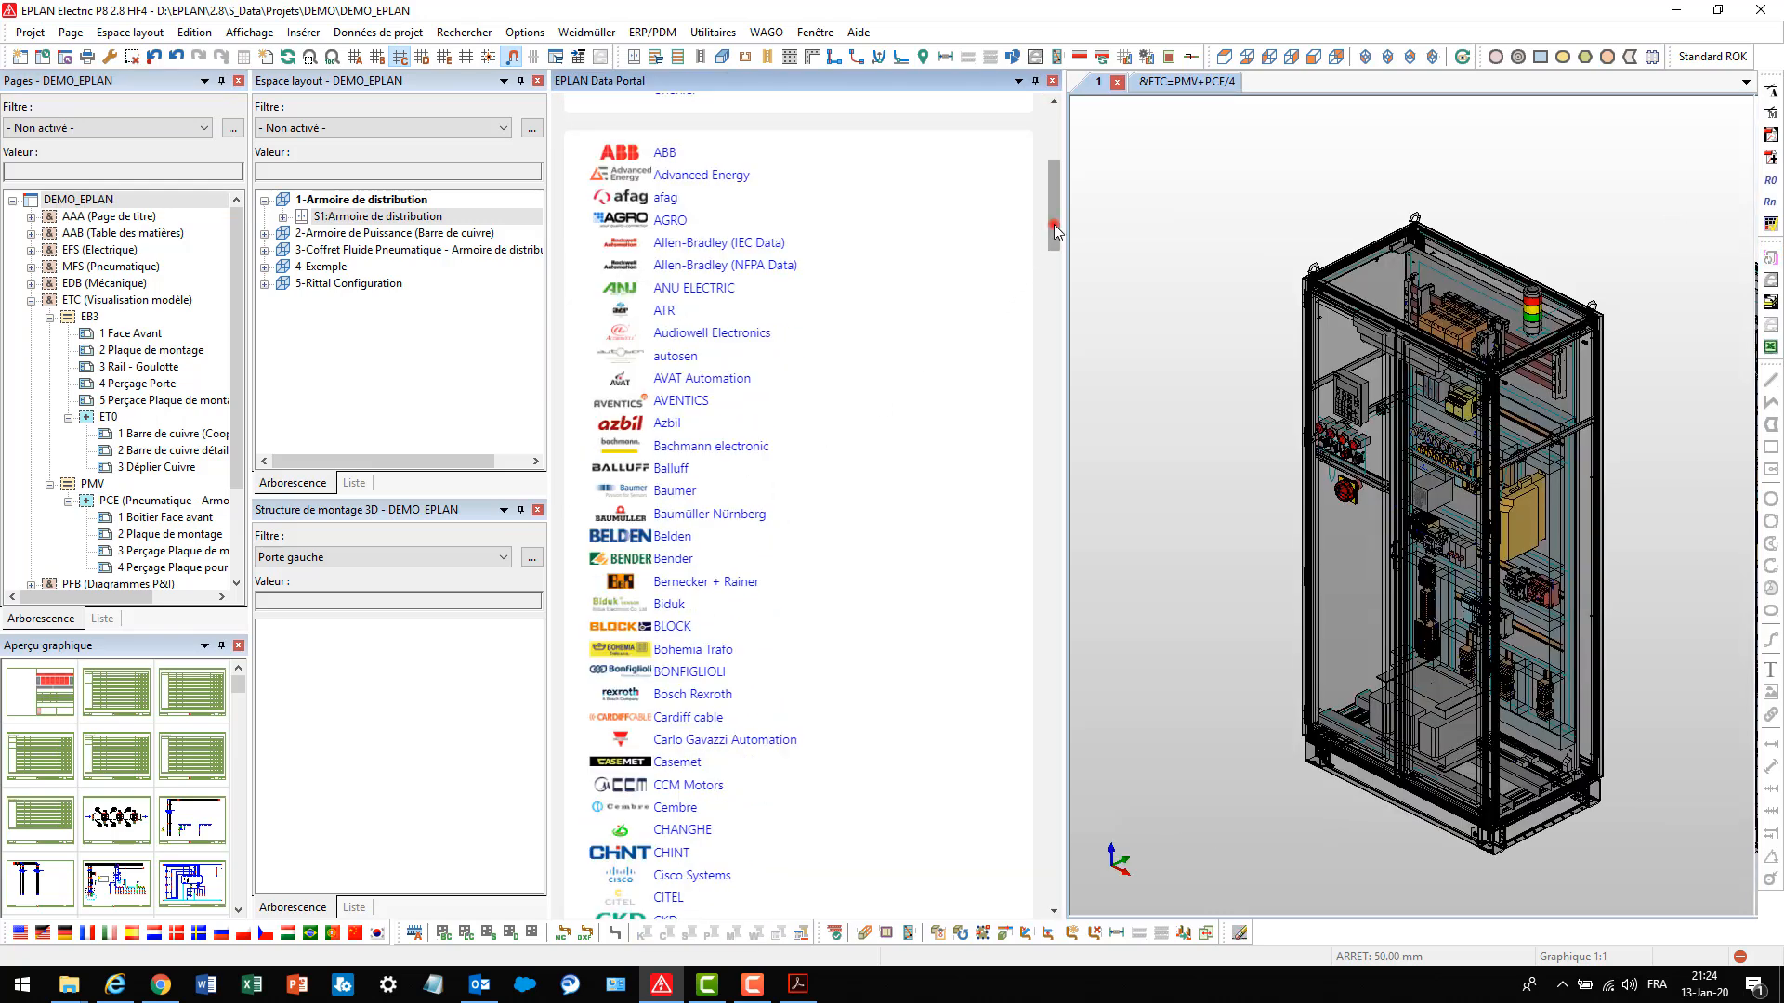
left_click_drag(1053, 225, 969, 717)
Switch the Data Portal to its product catalogue and launch the Rittal Therm Selector
left_click(671, 508)
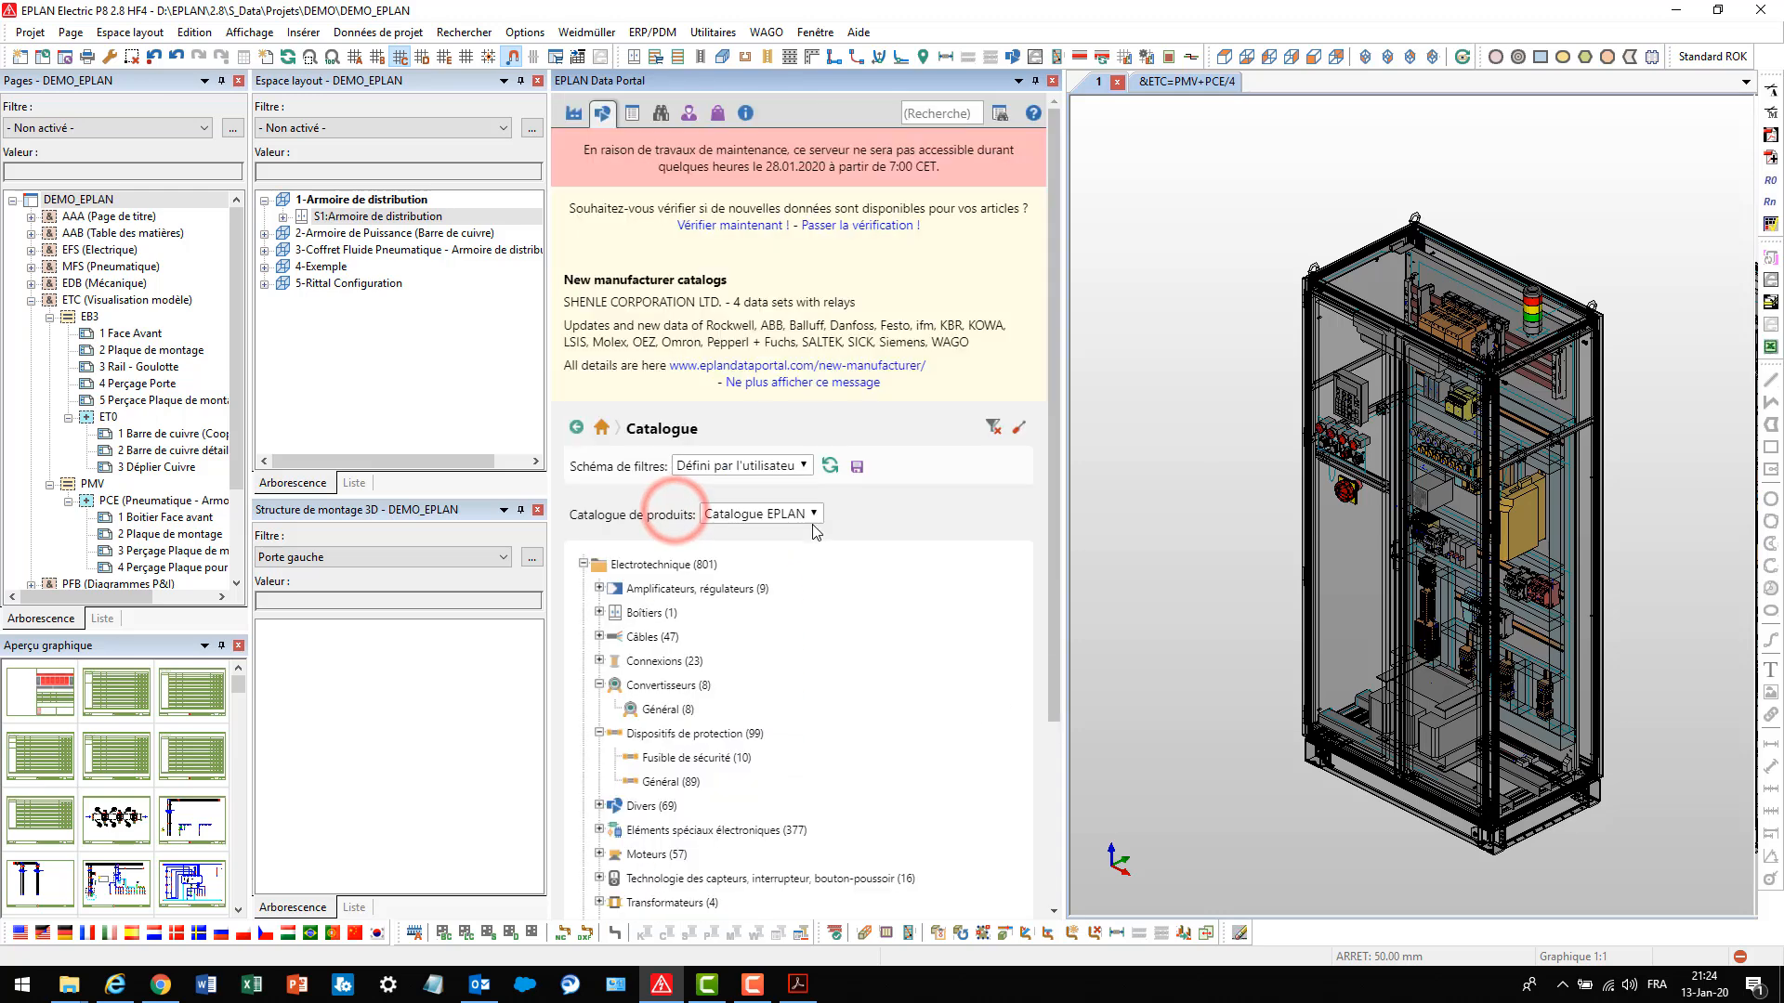
left_click(1019, 428)
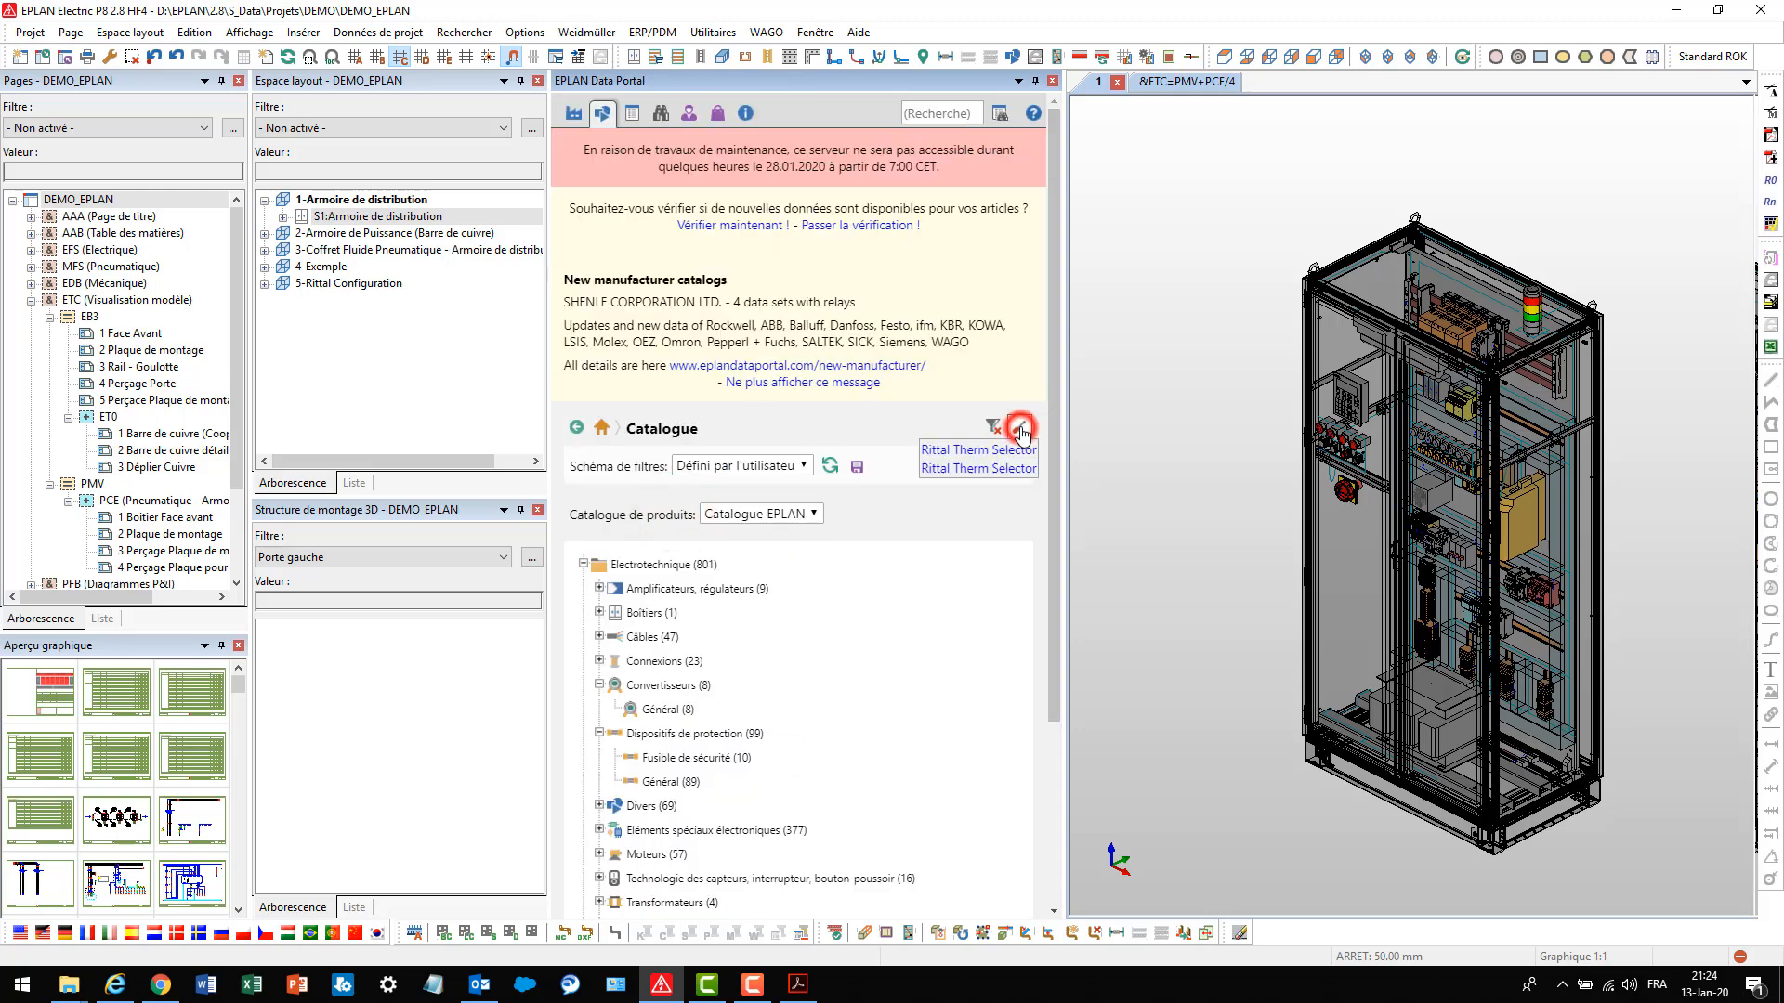
left_click(1012, 446)
Close the Espace layout and Structure de montage 3D navigators and widen the Data Portal to make room for Rittal Therm
left_click_drag(1064, 377, 1344, 377)
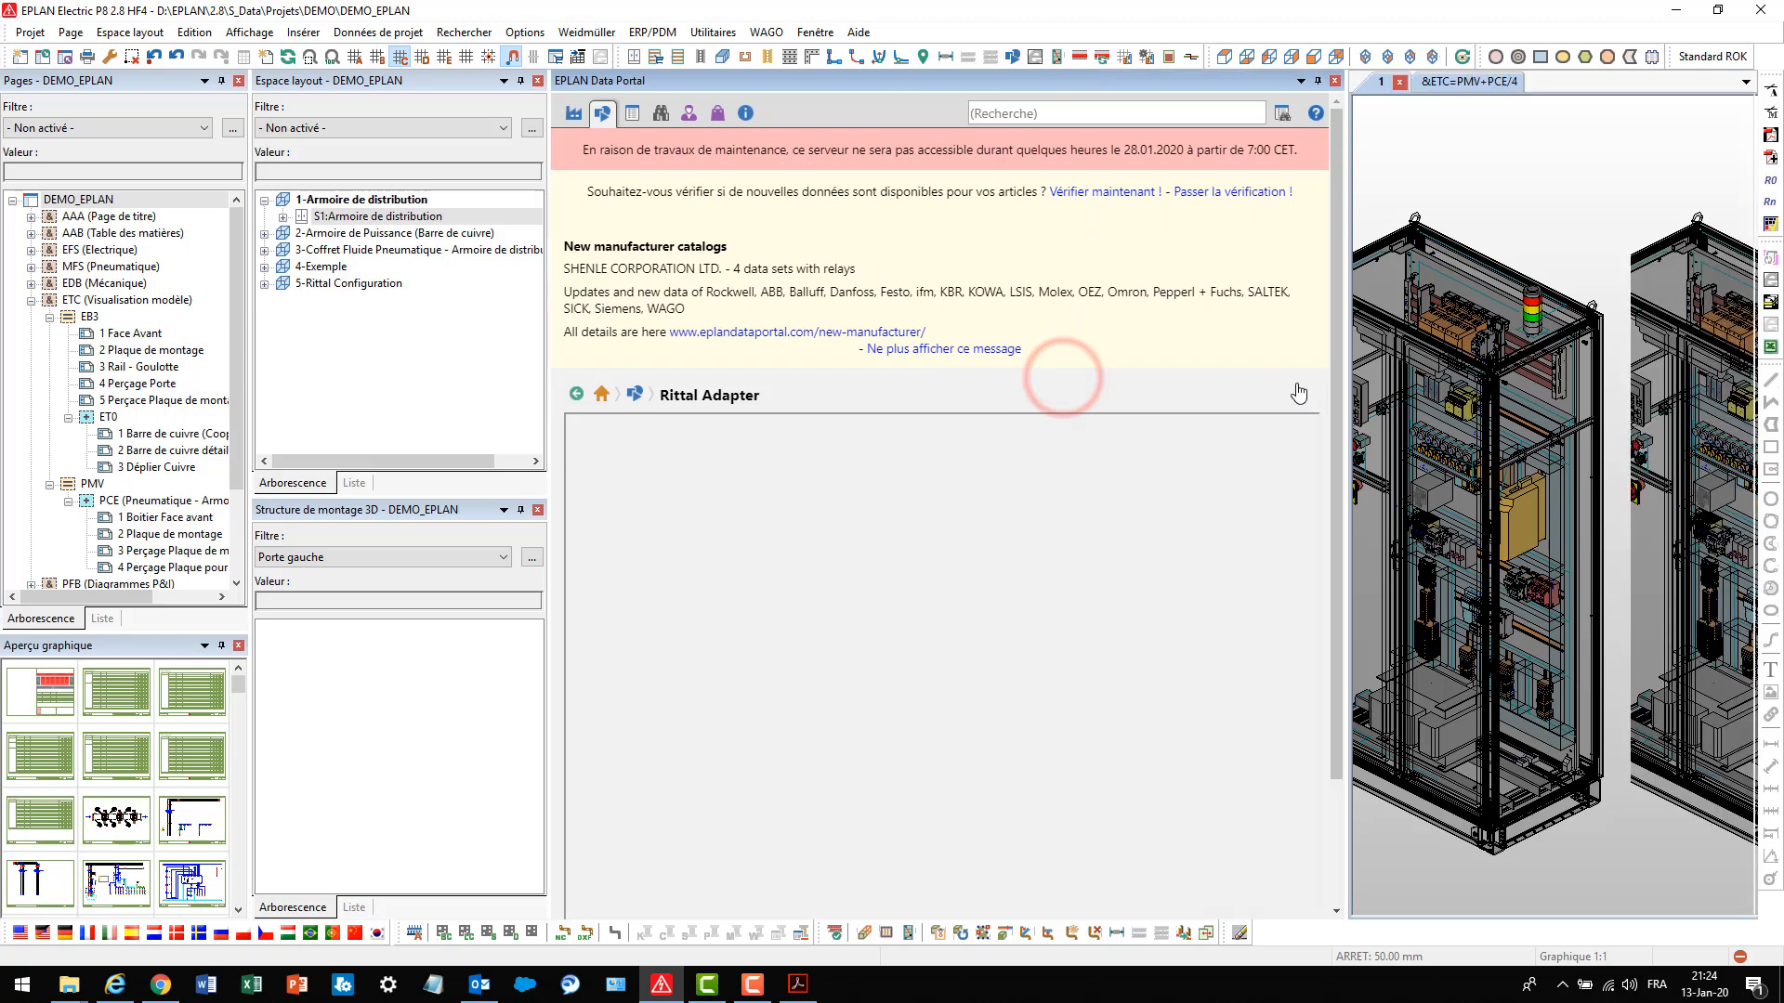
left_click(537, 81)
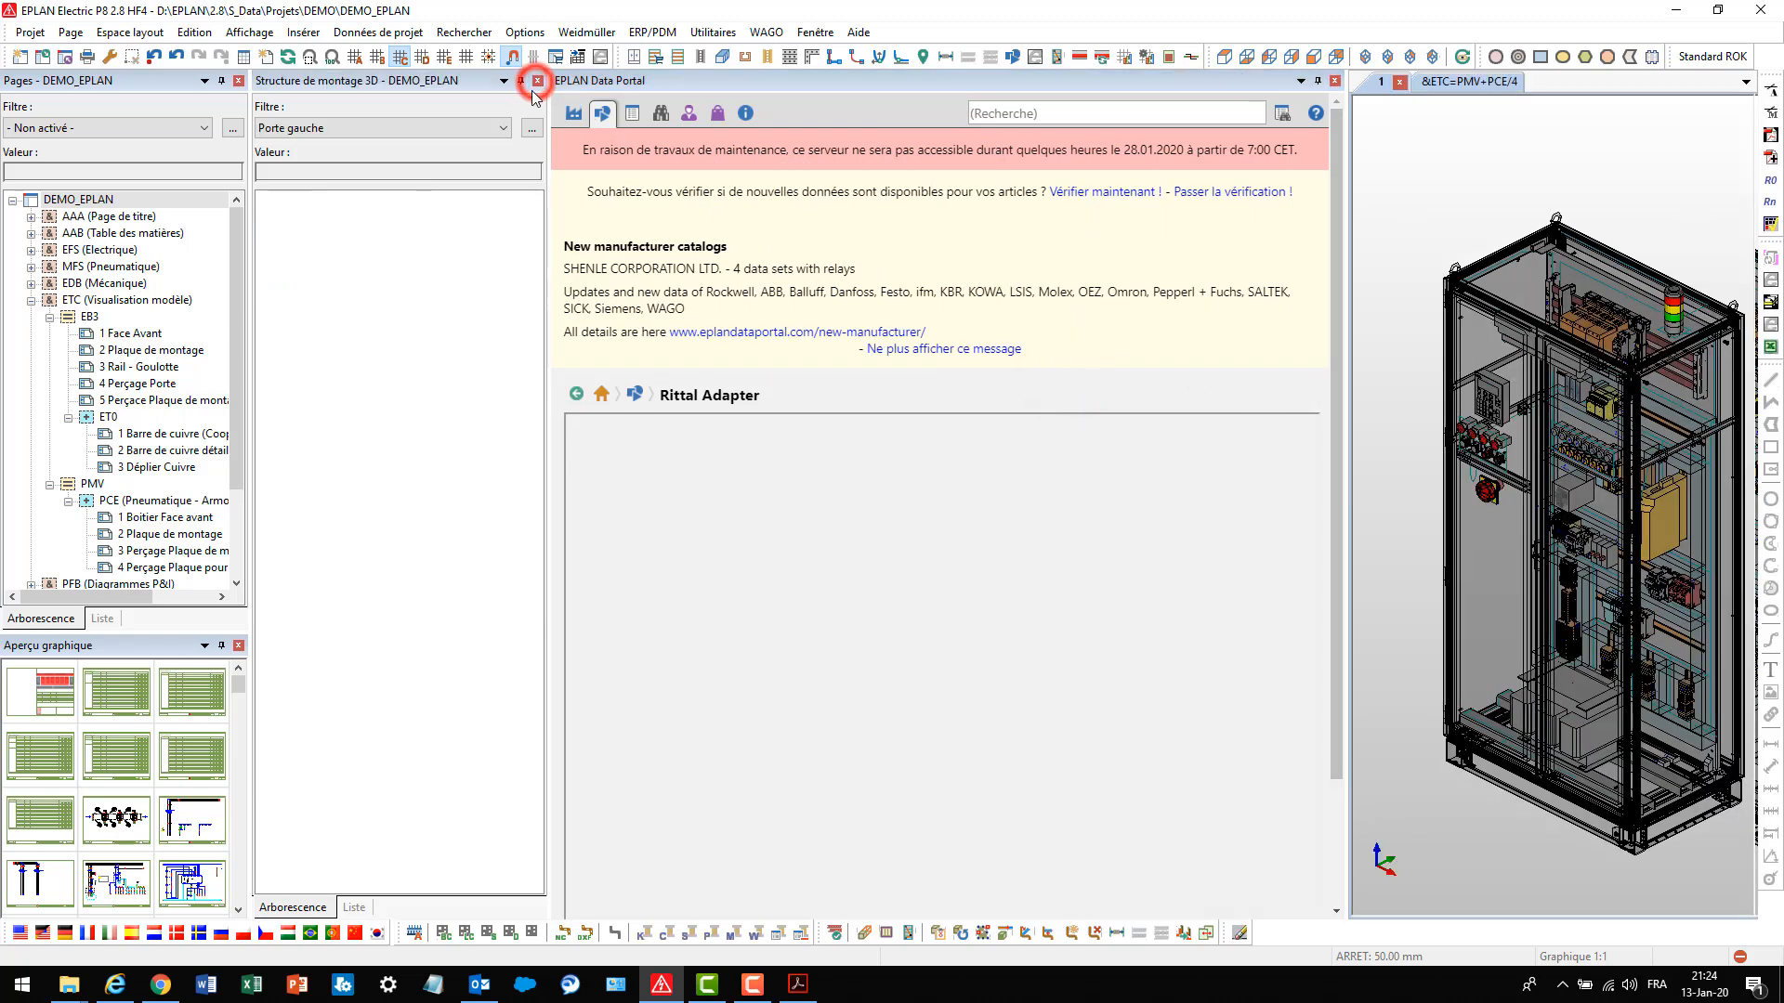
left_click(537, 80)
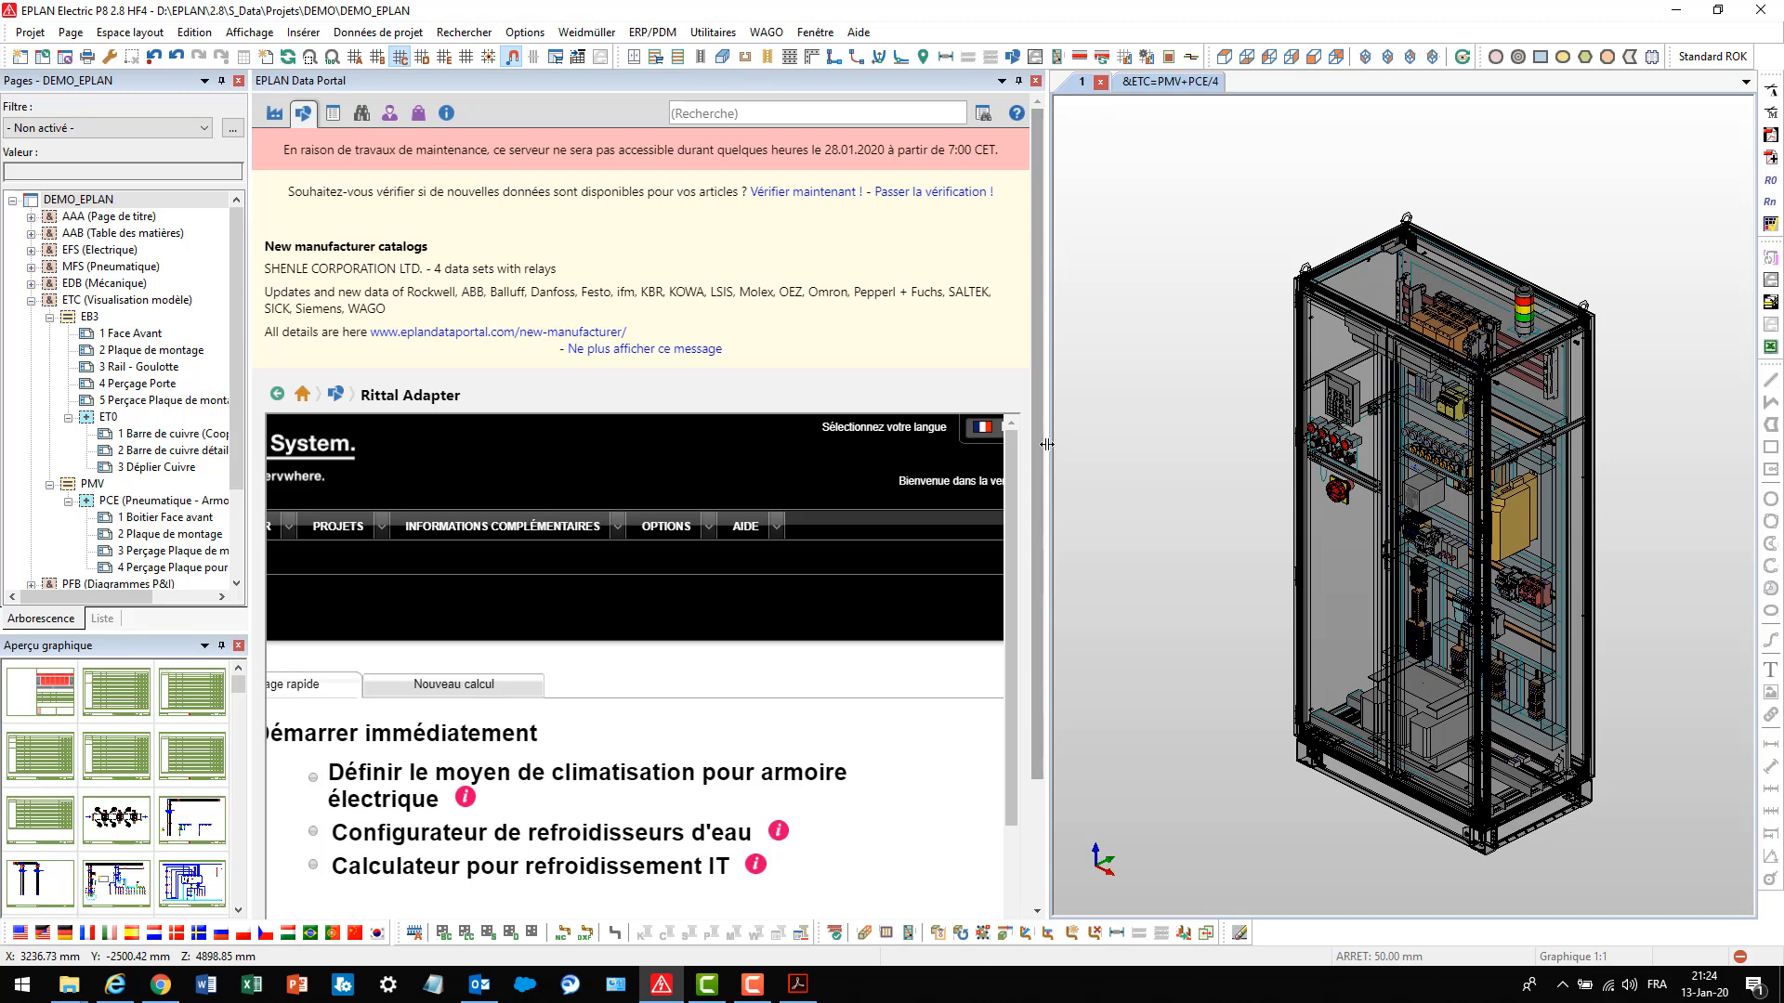
left_click_drag(1047, 444, 1186, 444)
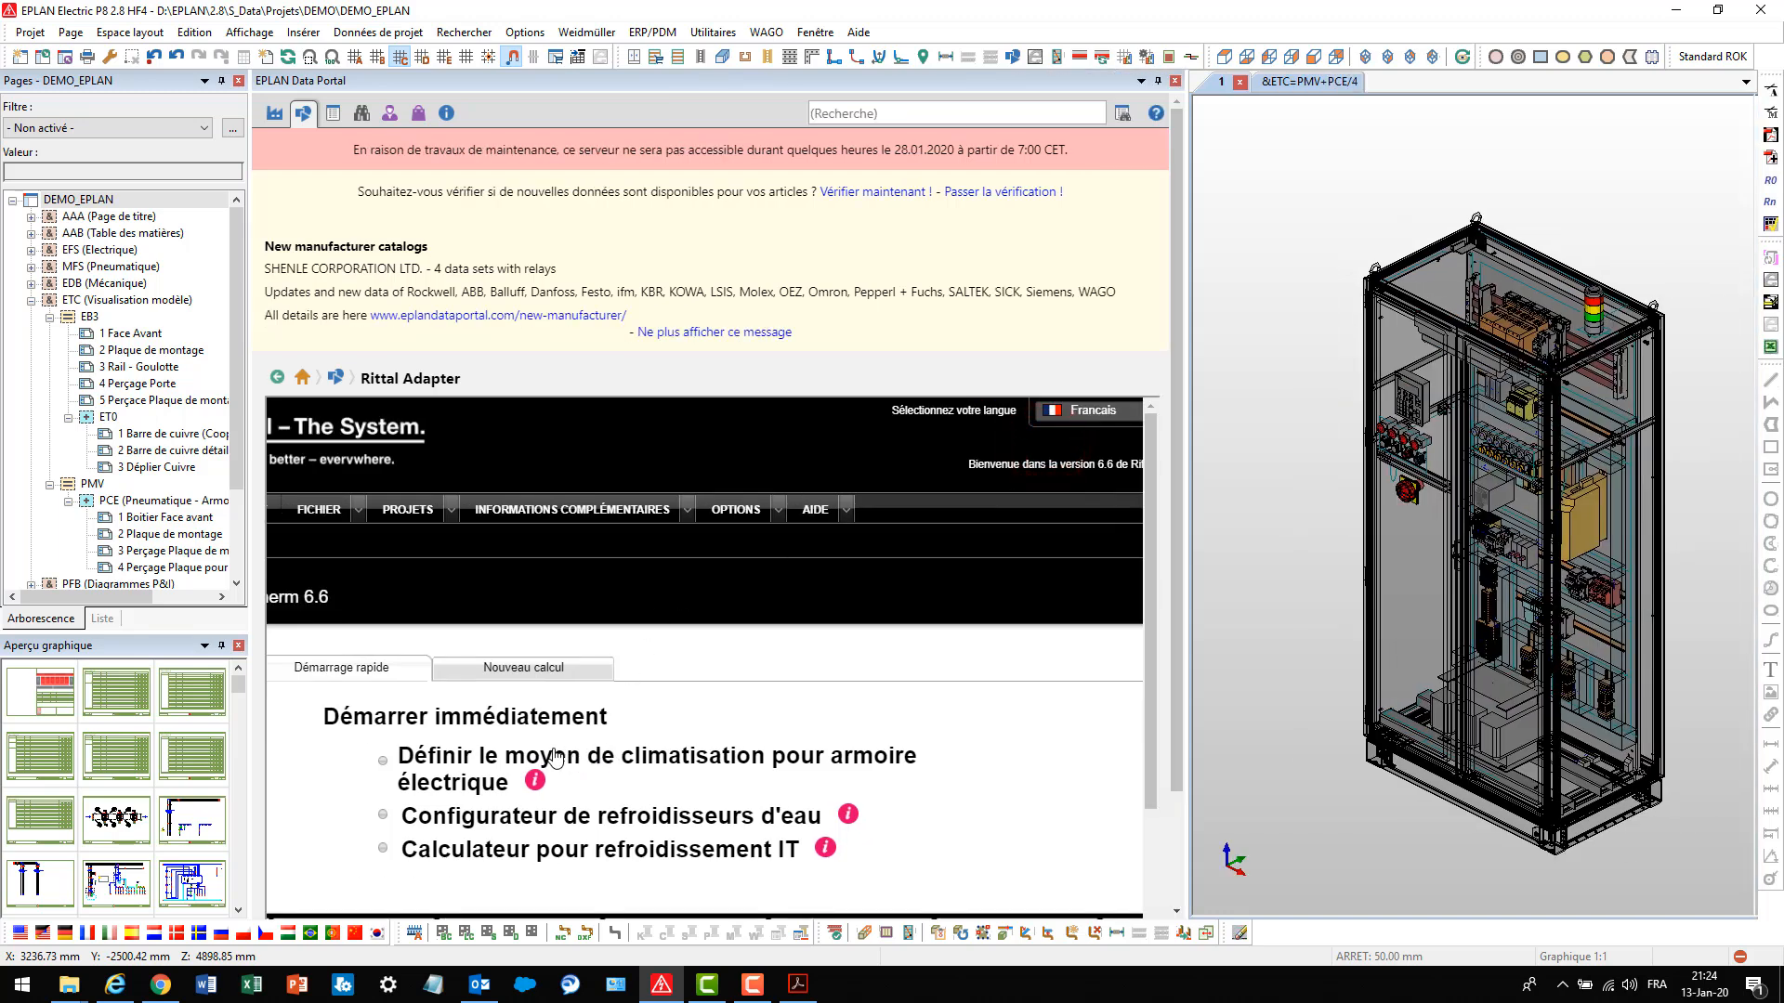
Start an enclosure climate control calculation in Rittal Therm as a new project via EPLAN Pro Panel Professional, using climate zone 1
left_click(443, 756)
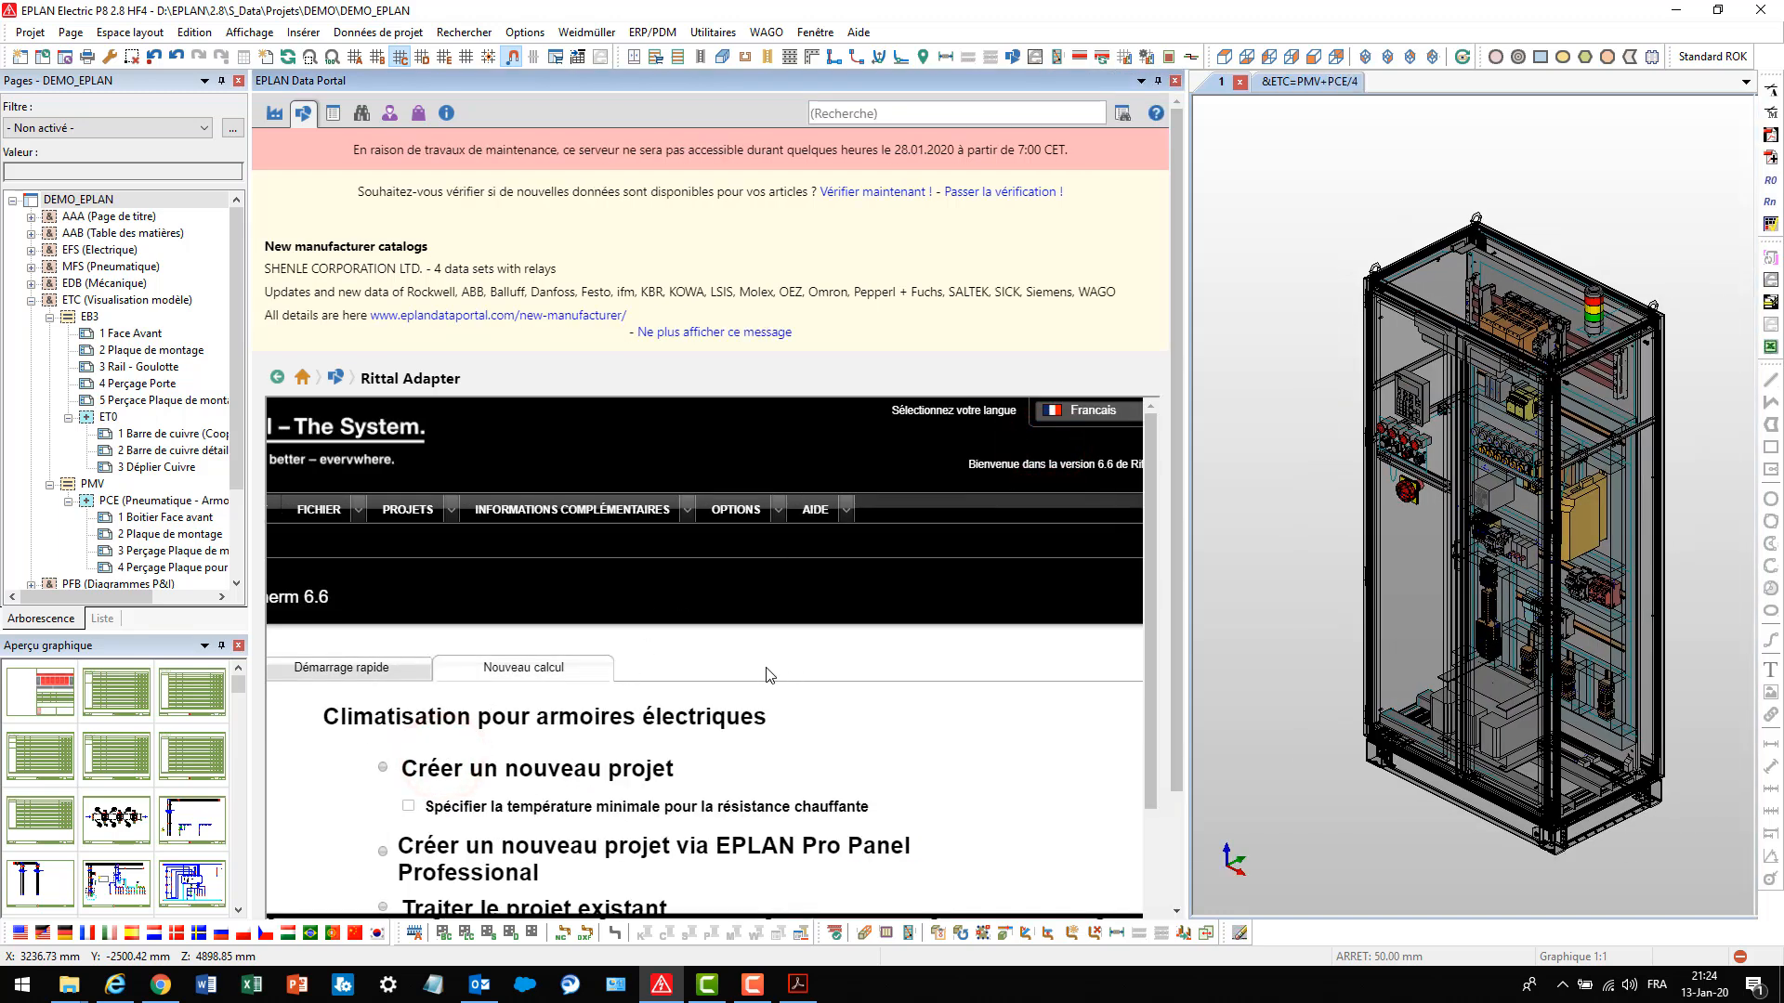
scroll(766, 674, "down", 2)
left_click(590, 663)
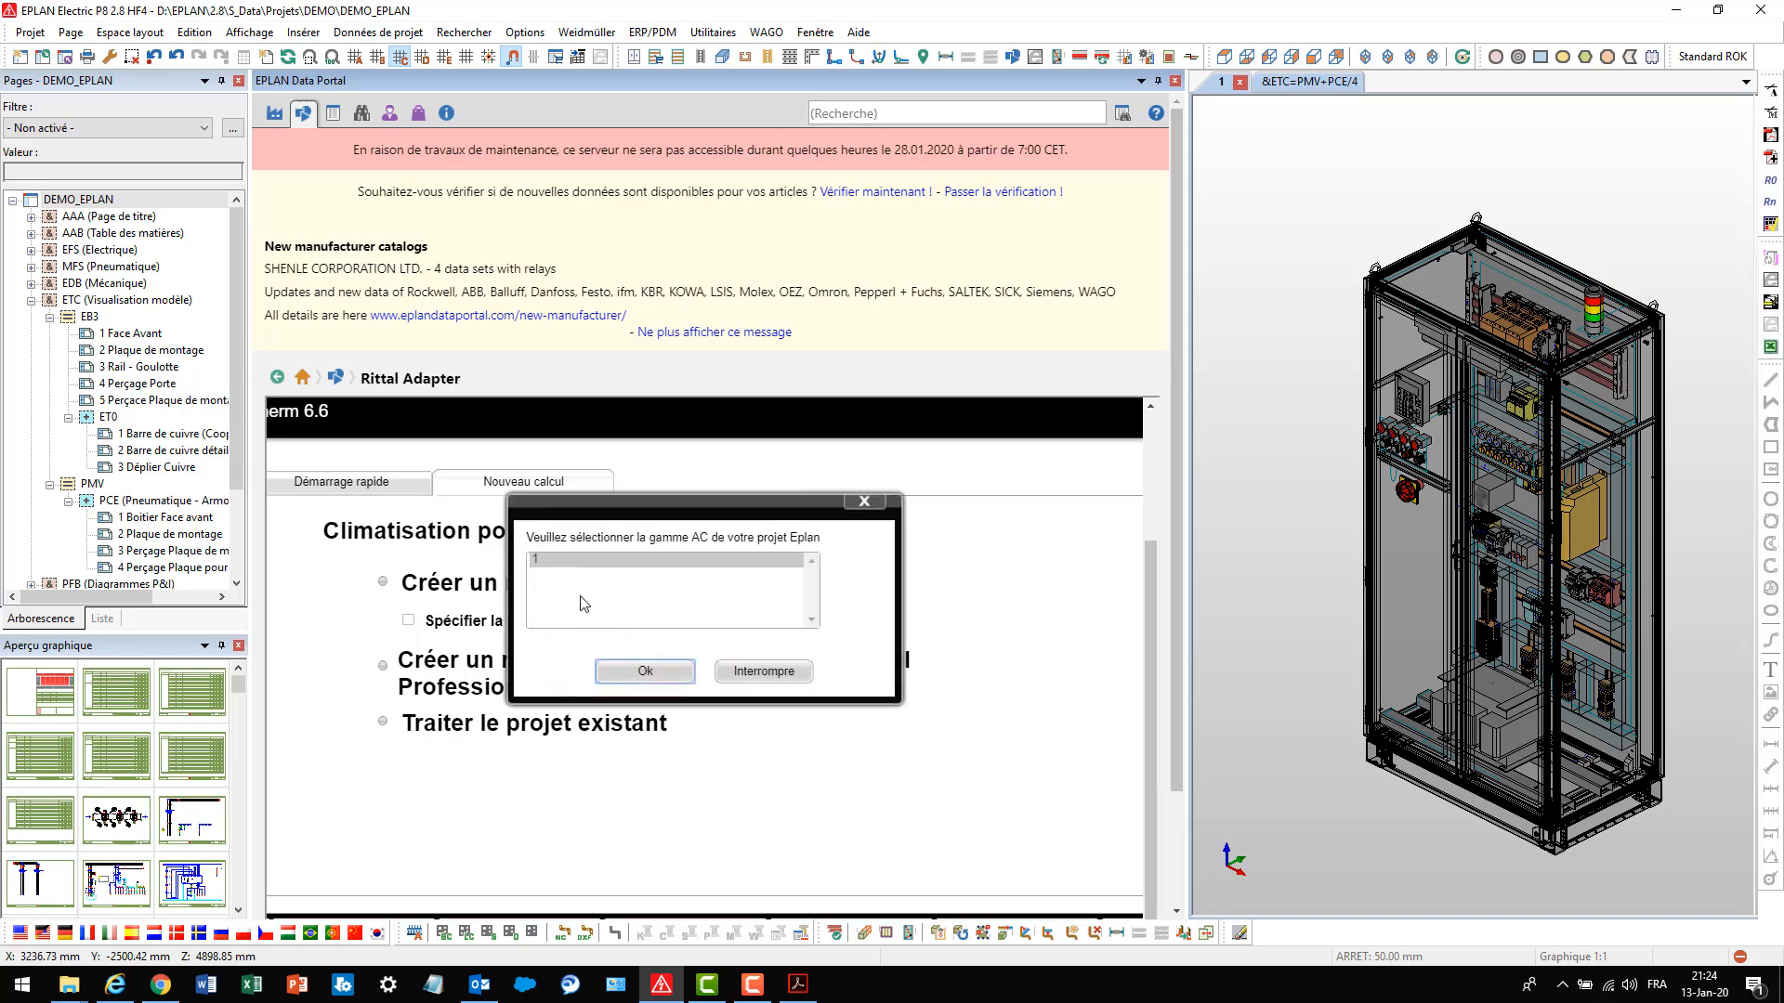
left_click(620, 668)
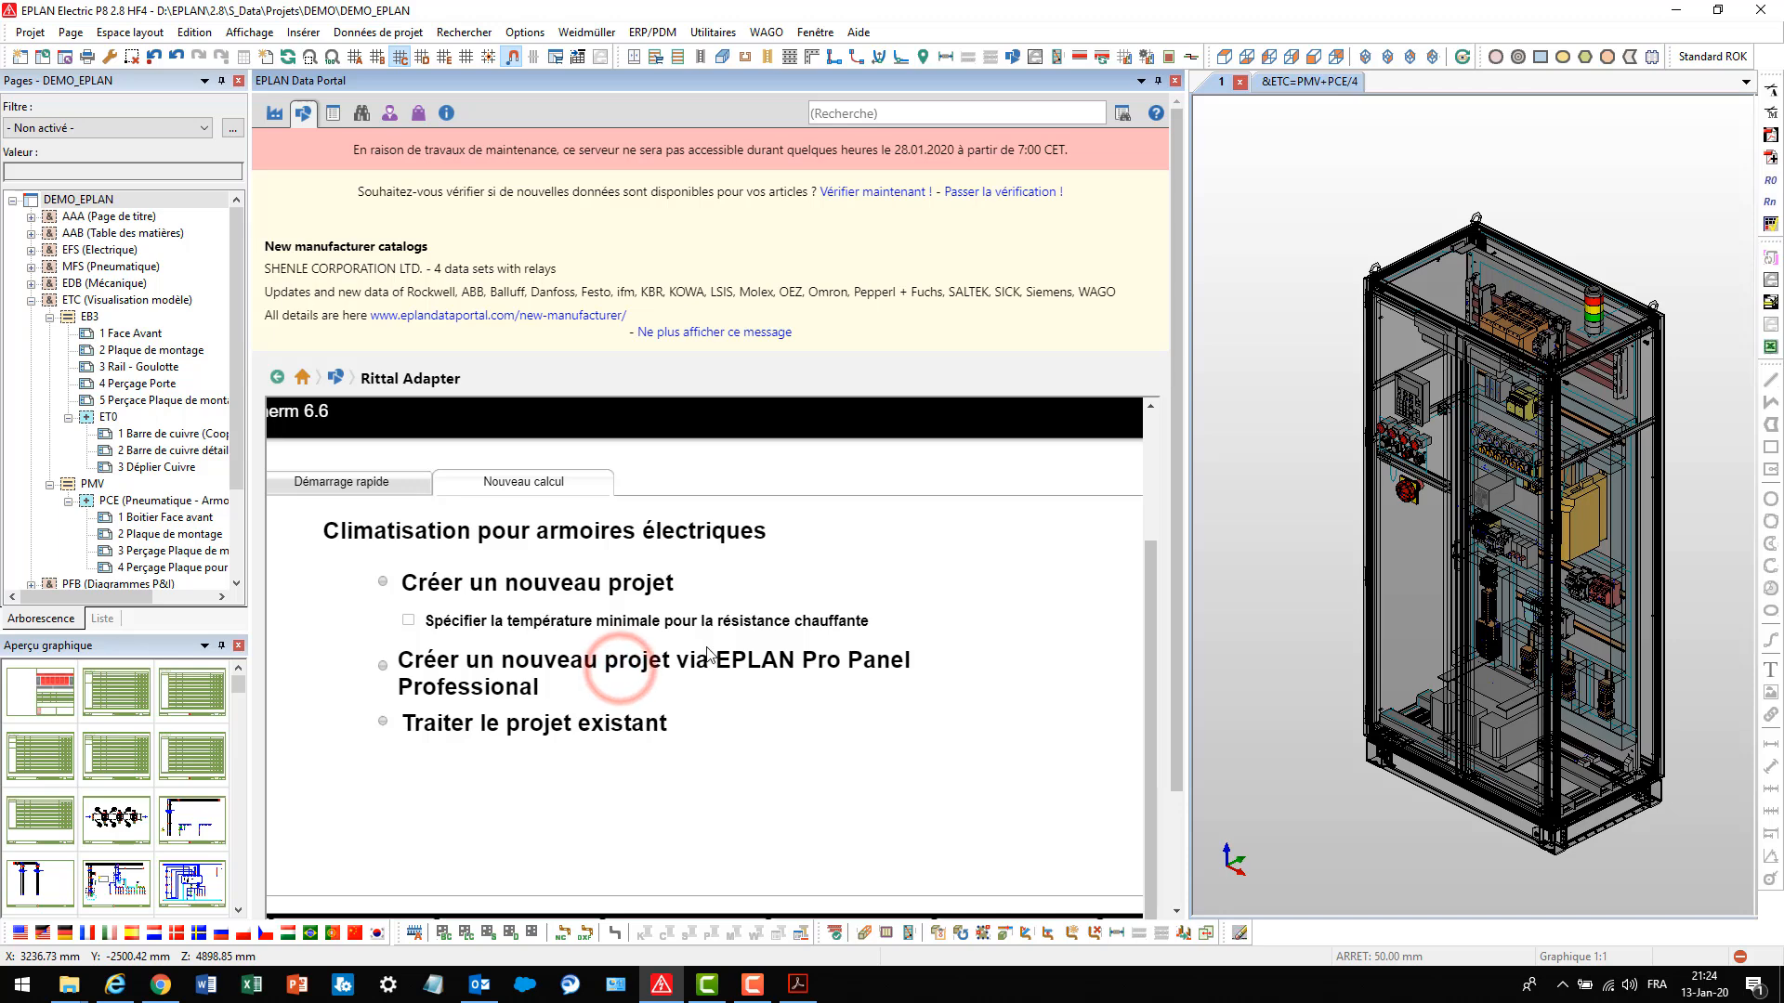
Accept the main project data and set enclosure TS 8006.500's installation type to Armoire isolée contre un mur, saving the enclosure
scroll(604, 614, "down", 2)
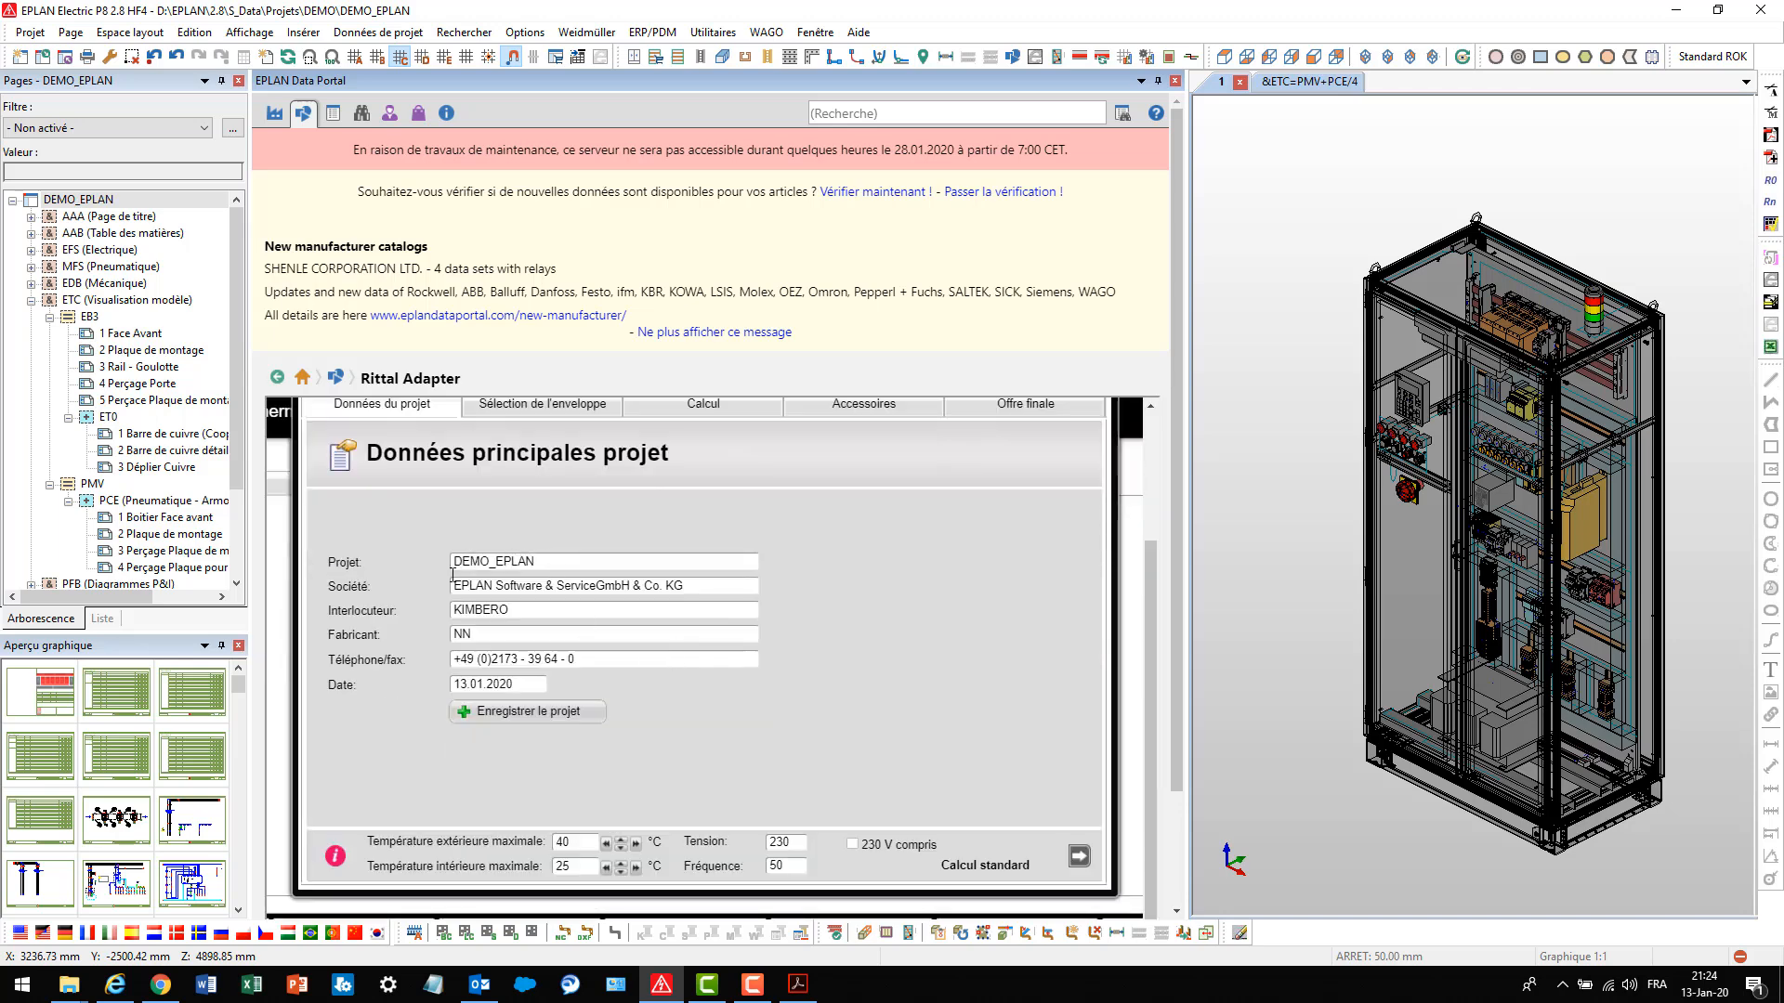
scroll(557, 669, "down", 1)
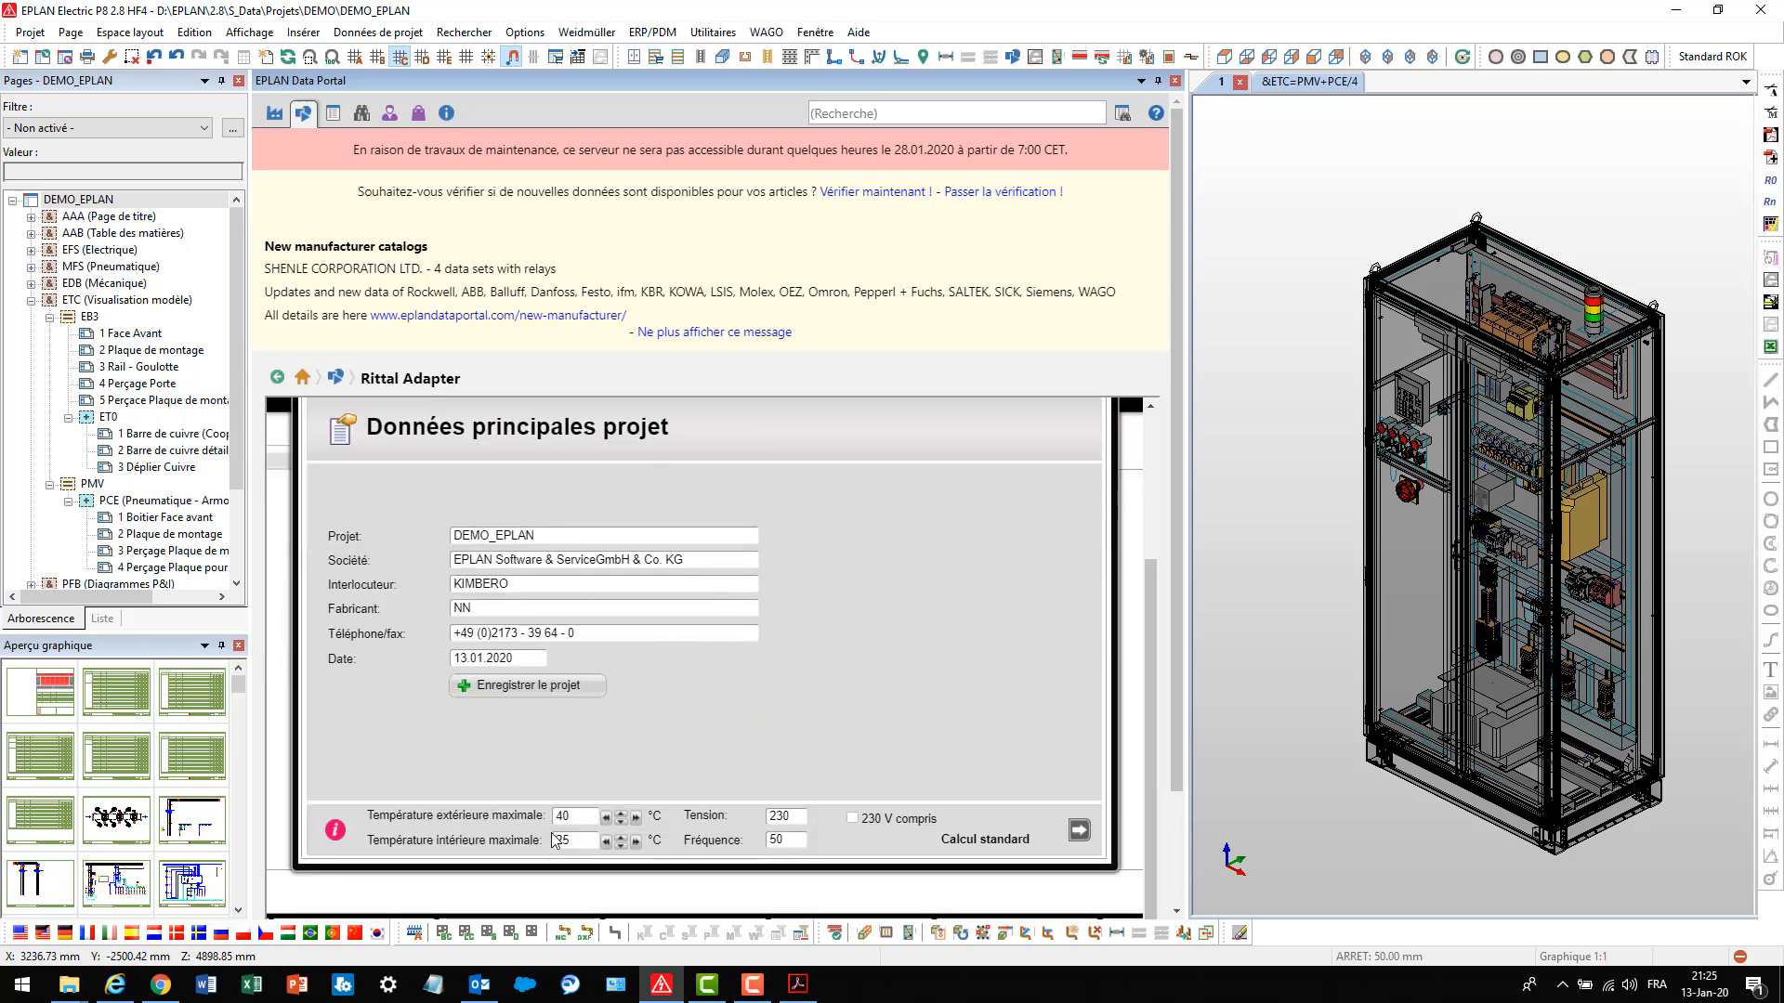
left_click(1078, 829)
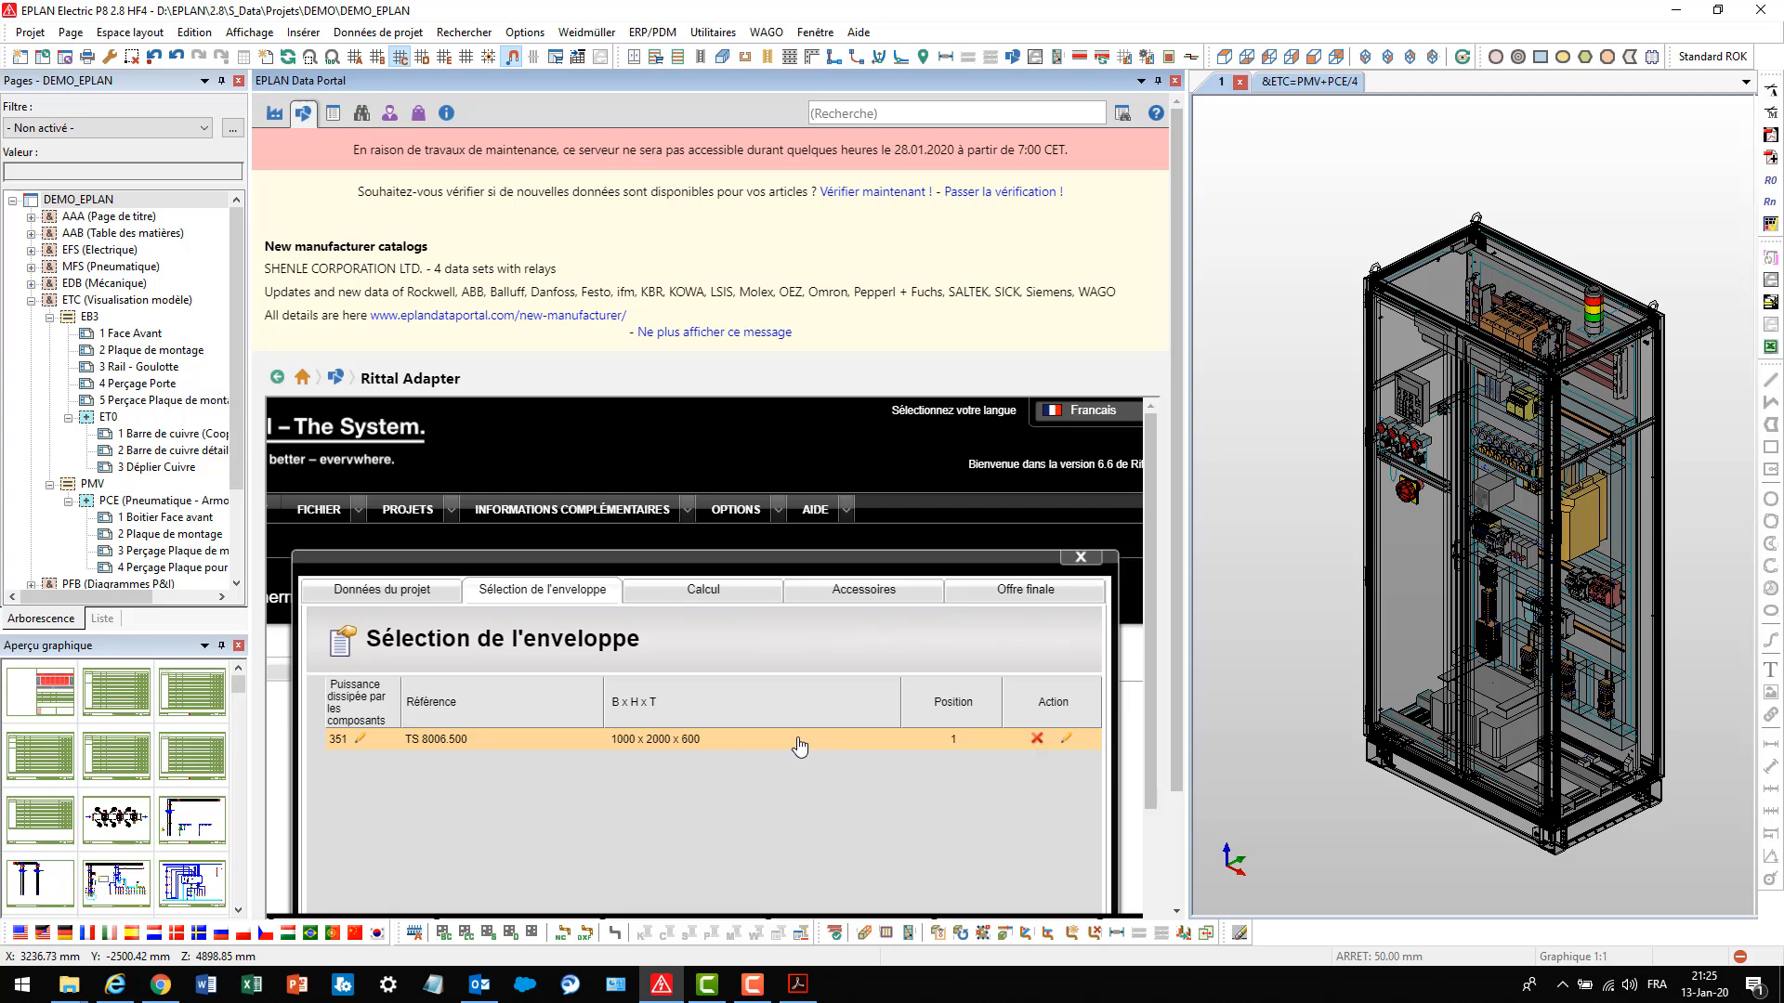
left_click(1068, 741)
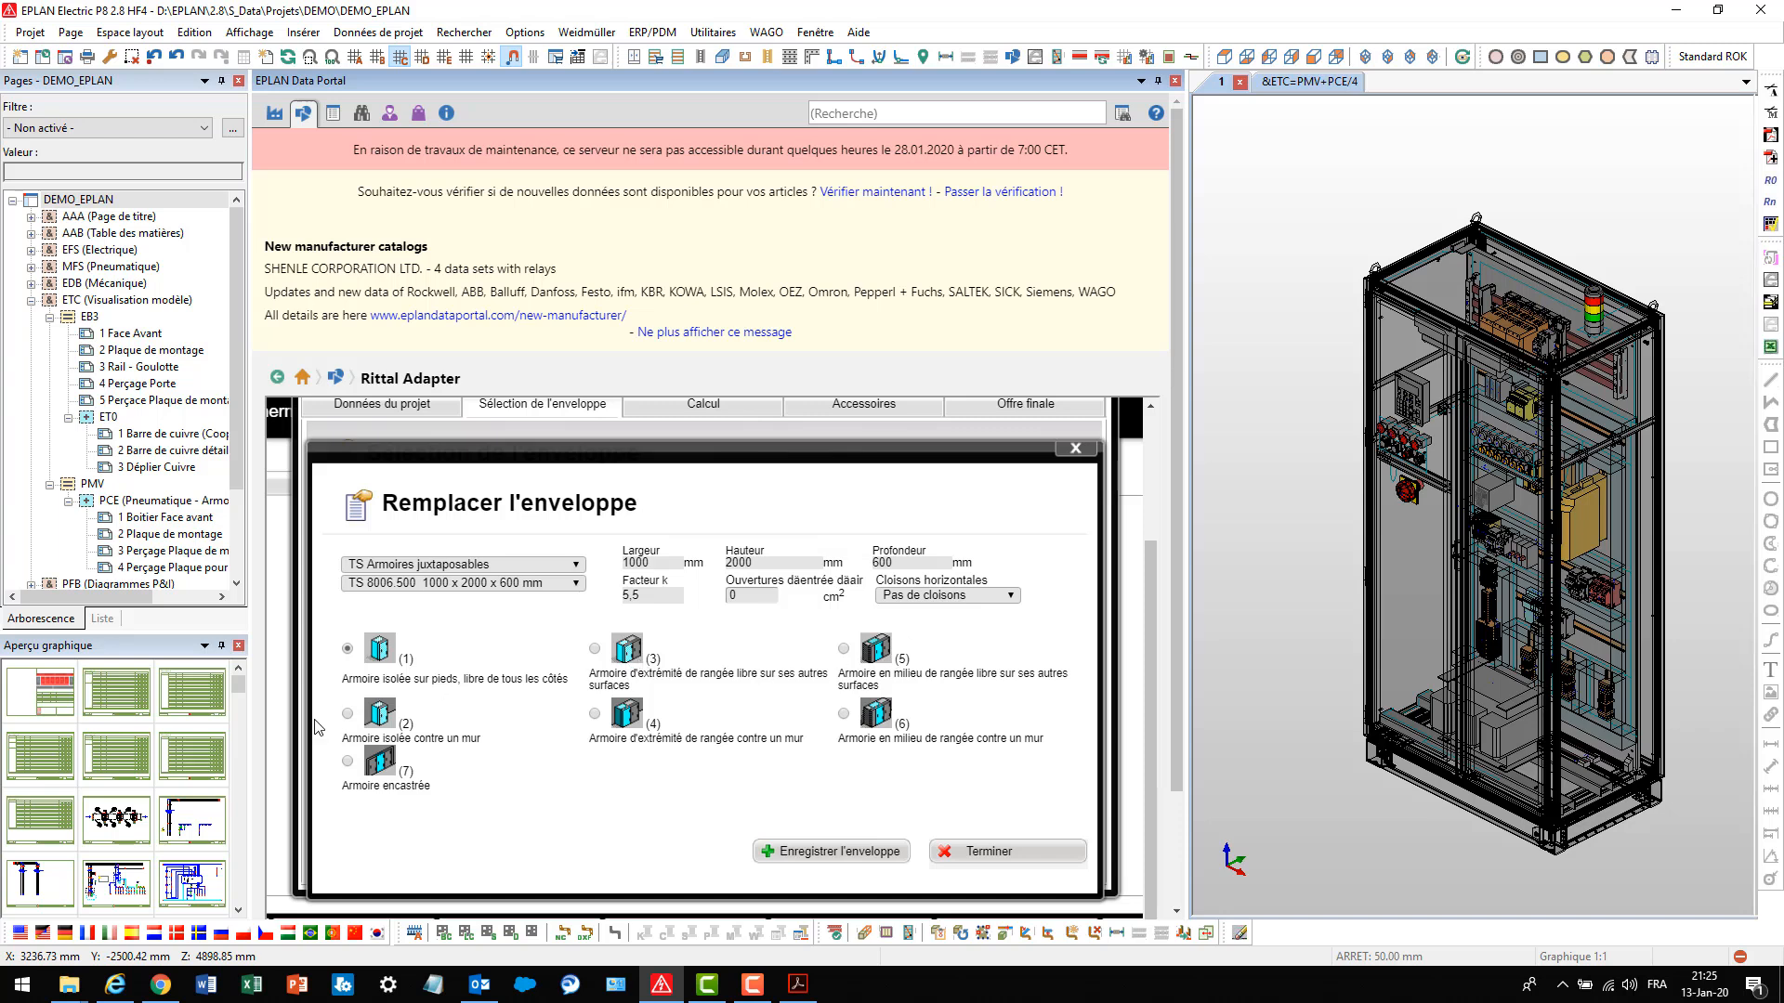
left_click(348, 713)
left_click(785, 850)
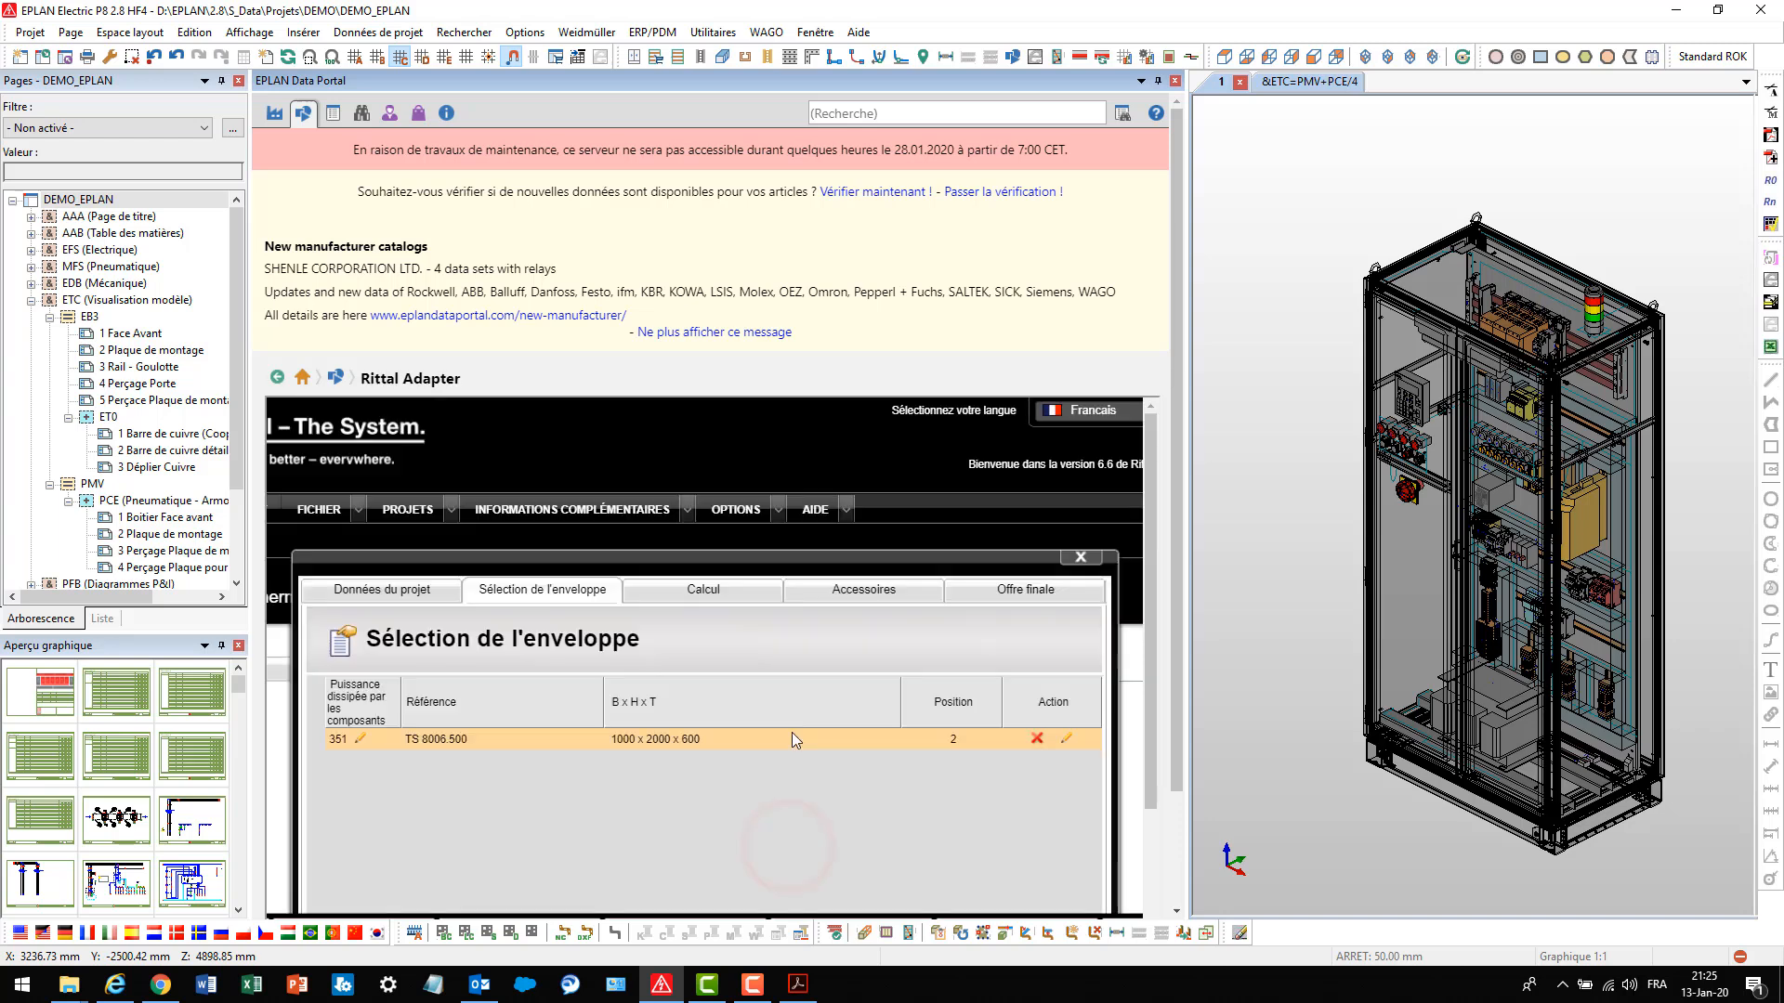
Proceed to the climate calculation and choose the wall-mounted SK3304500 Blue e unit as the Refroidisseur
scroll(793, 704, "down", 3)
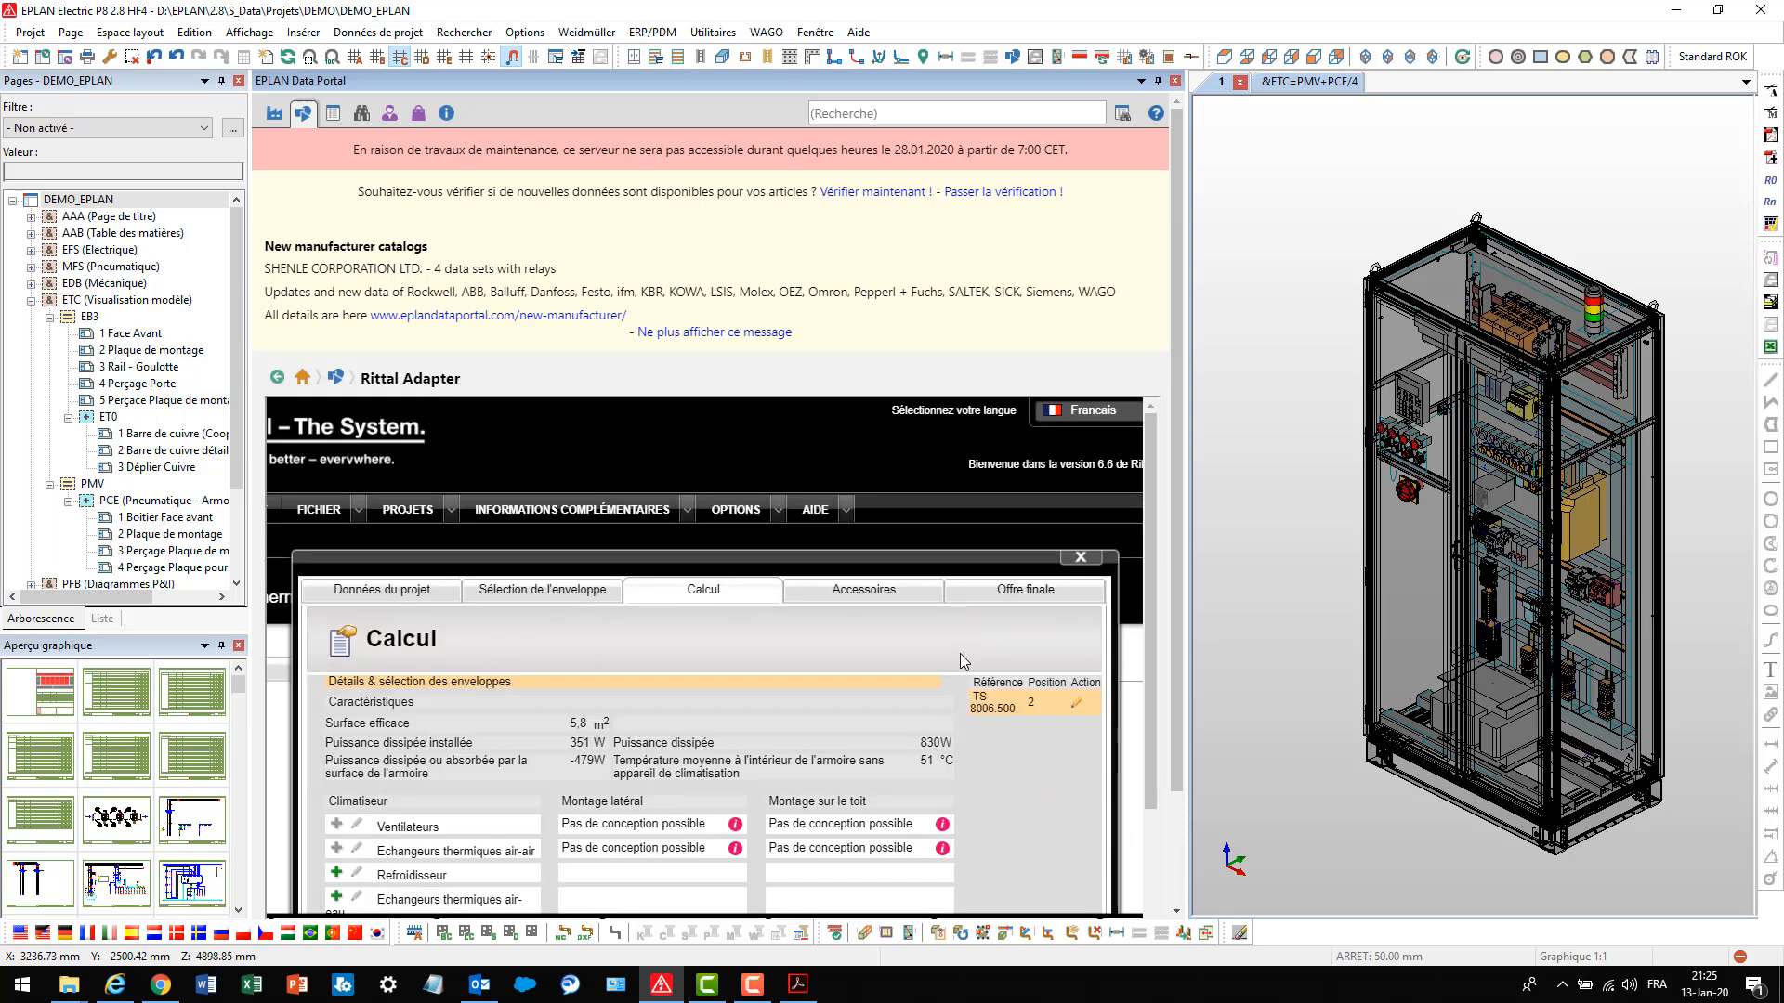
scroll(961, 657, "down", 1)
scroll(861, 684, "up", 1)
scroll(861, 684, "down", 1)
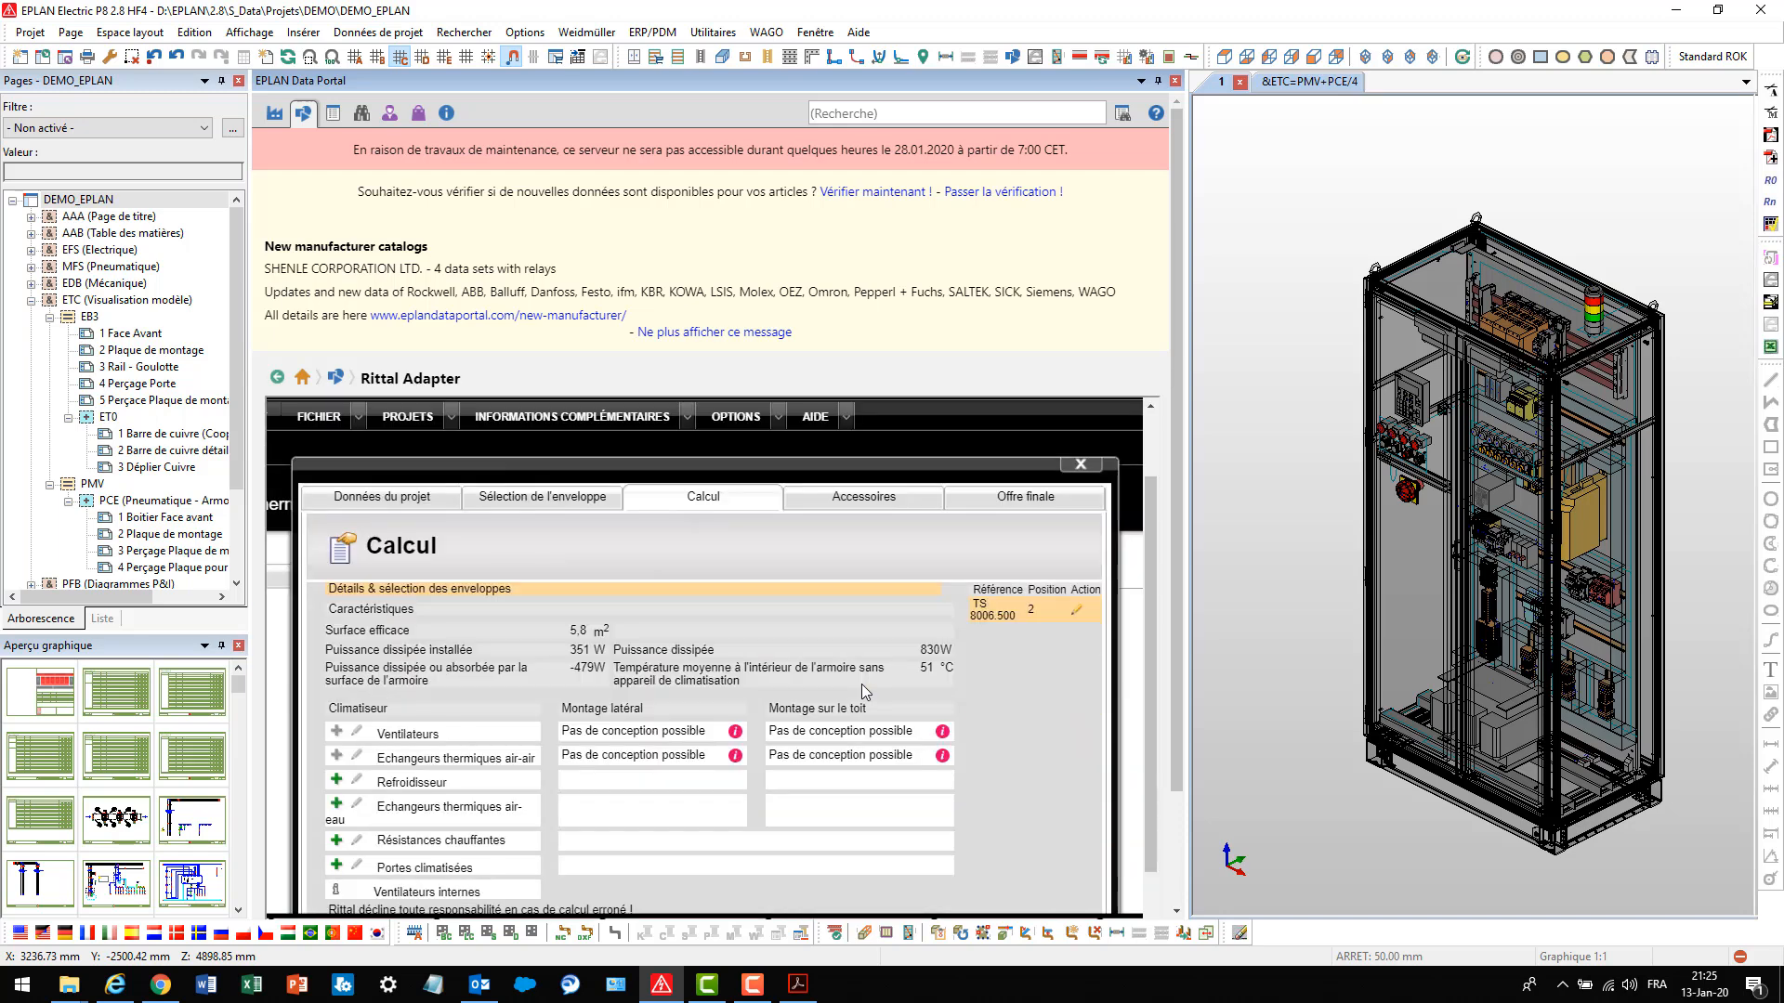
scroll(539, 632, "down", 1)
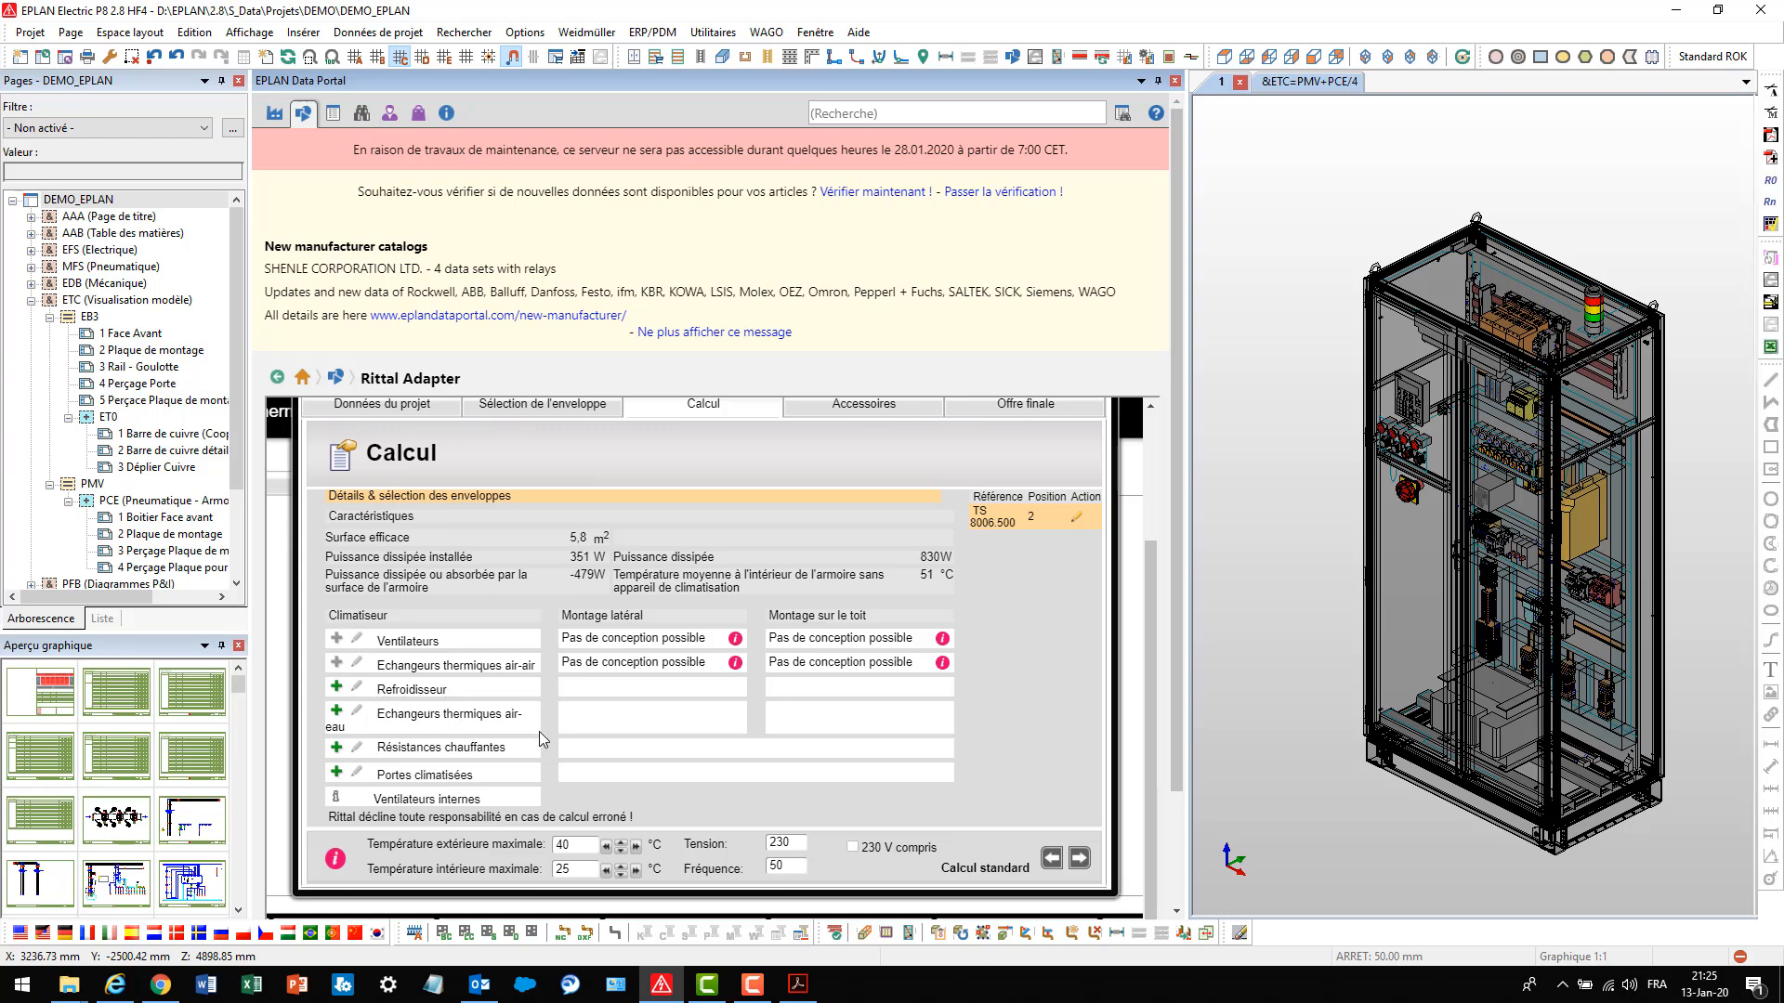
left_click(338, 692)
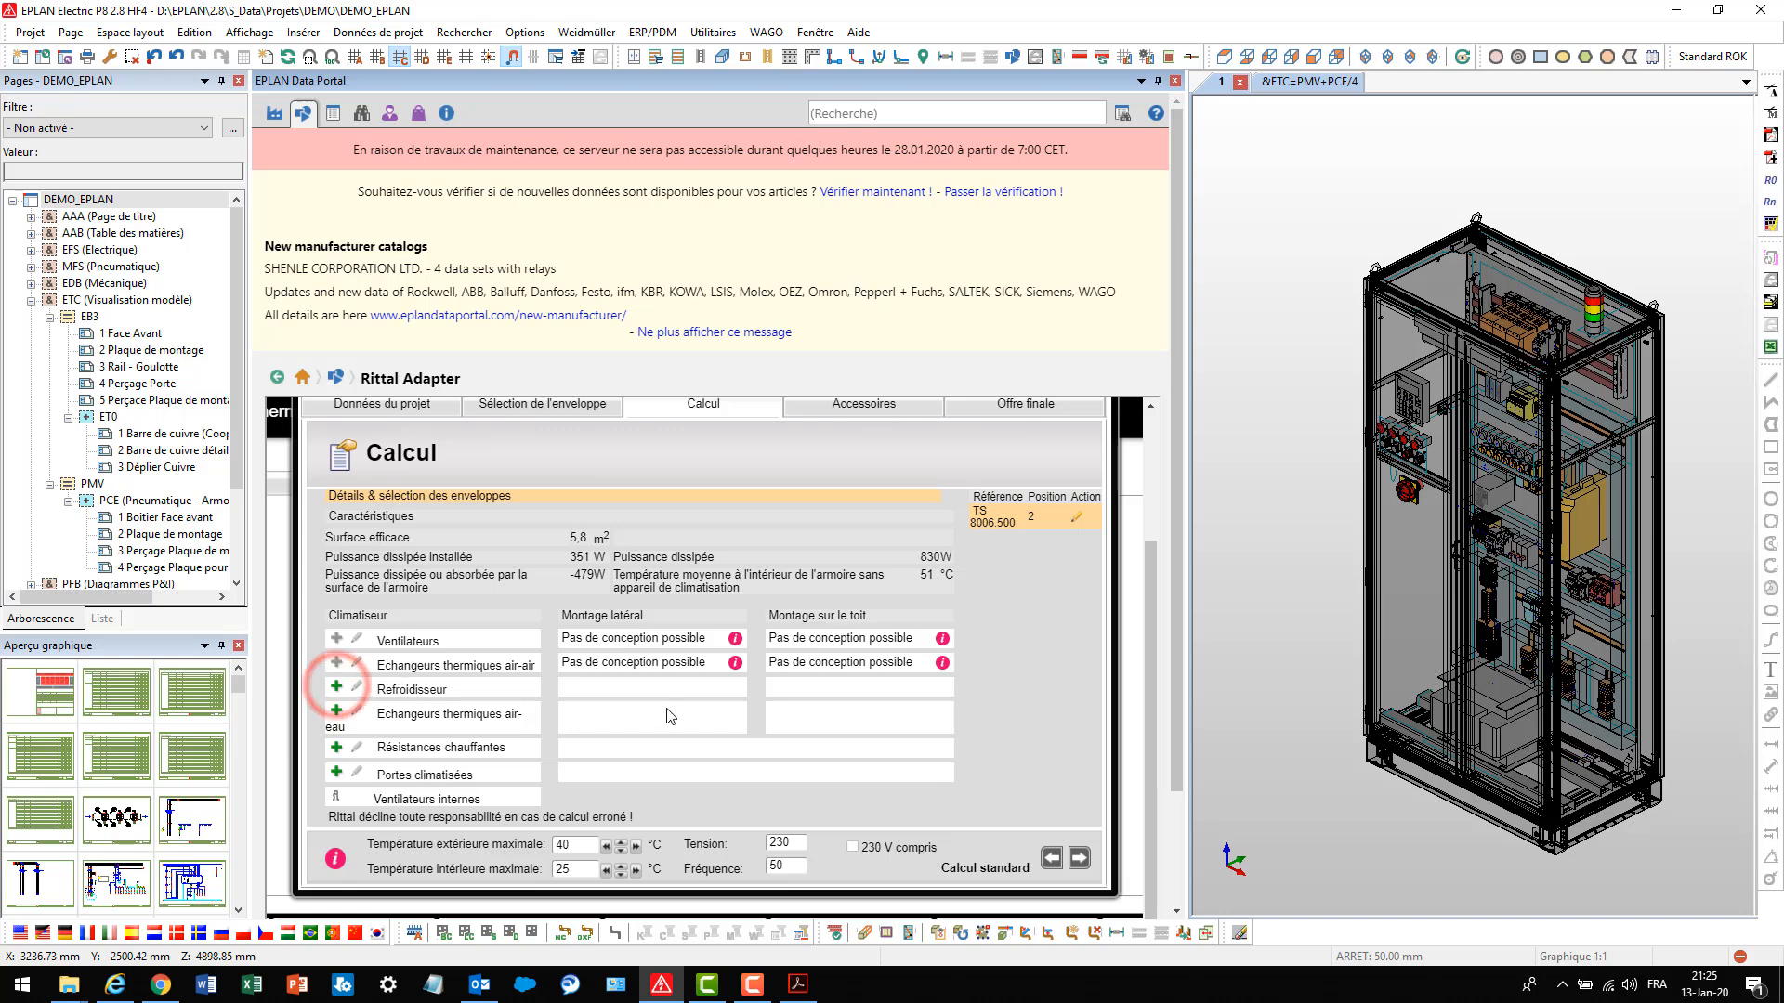
scroll(660, 661, "down", 1)
scroll(660, 662, "down", 1)
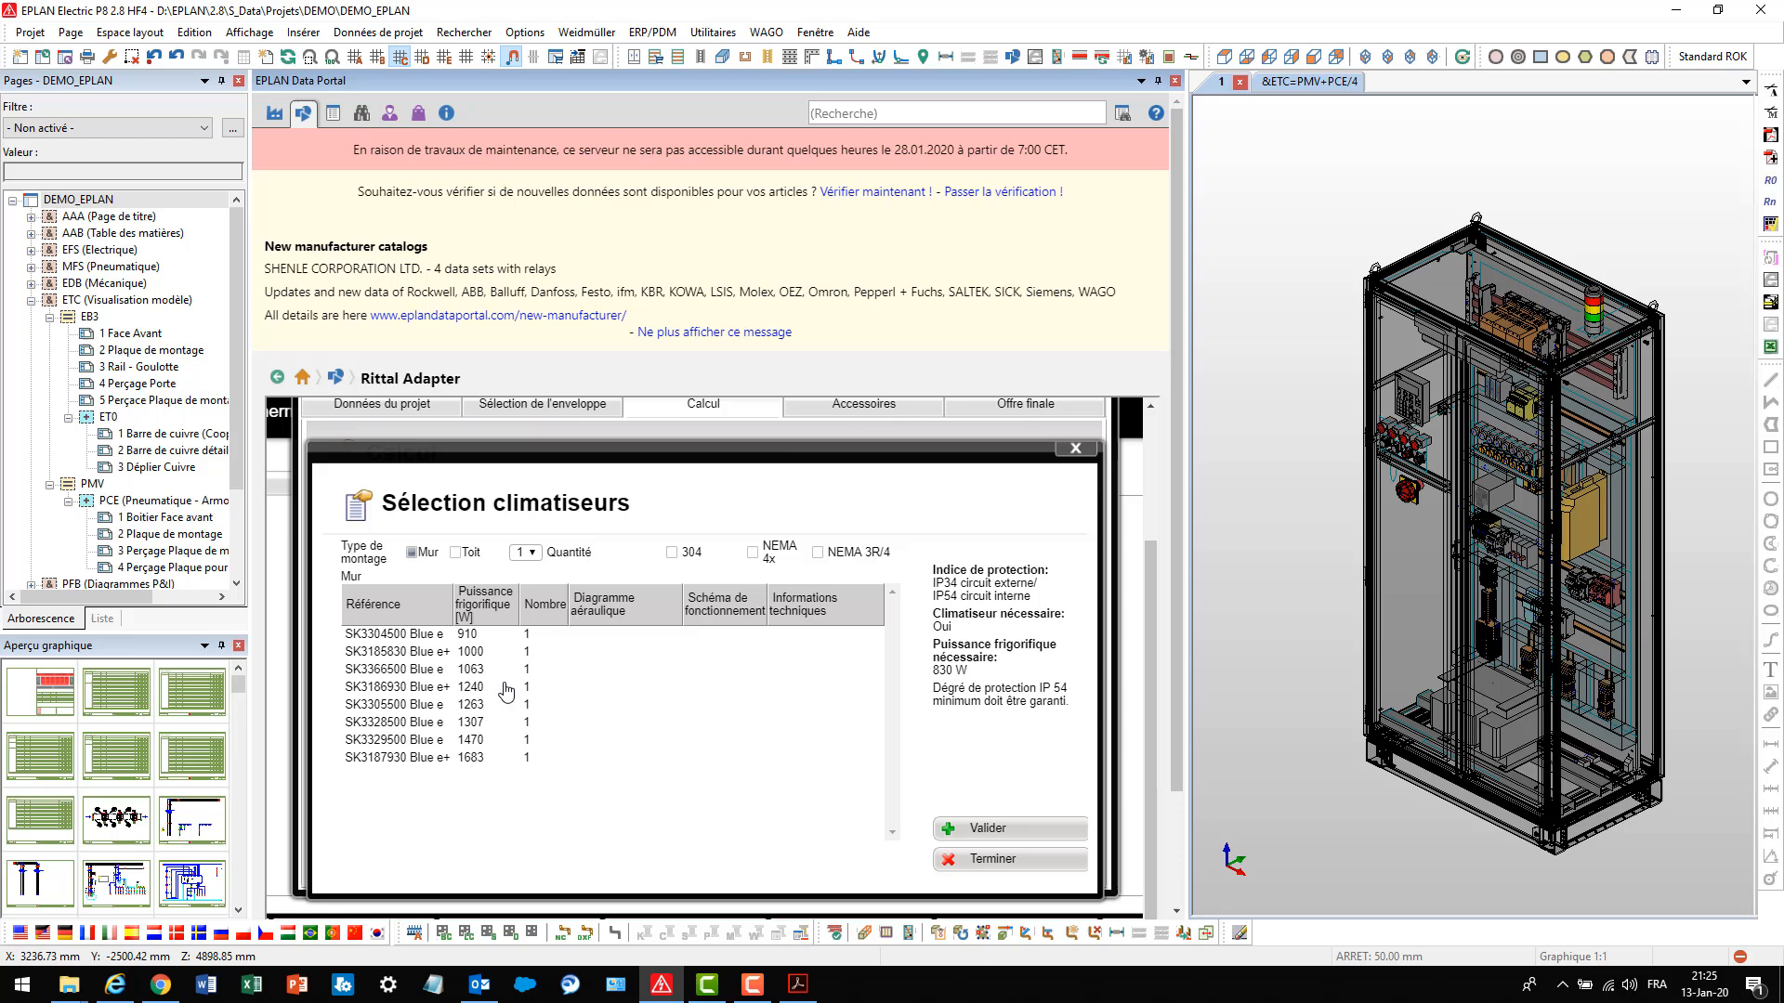
left_click(383, 633)
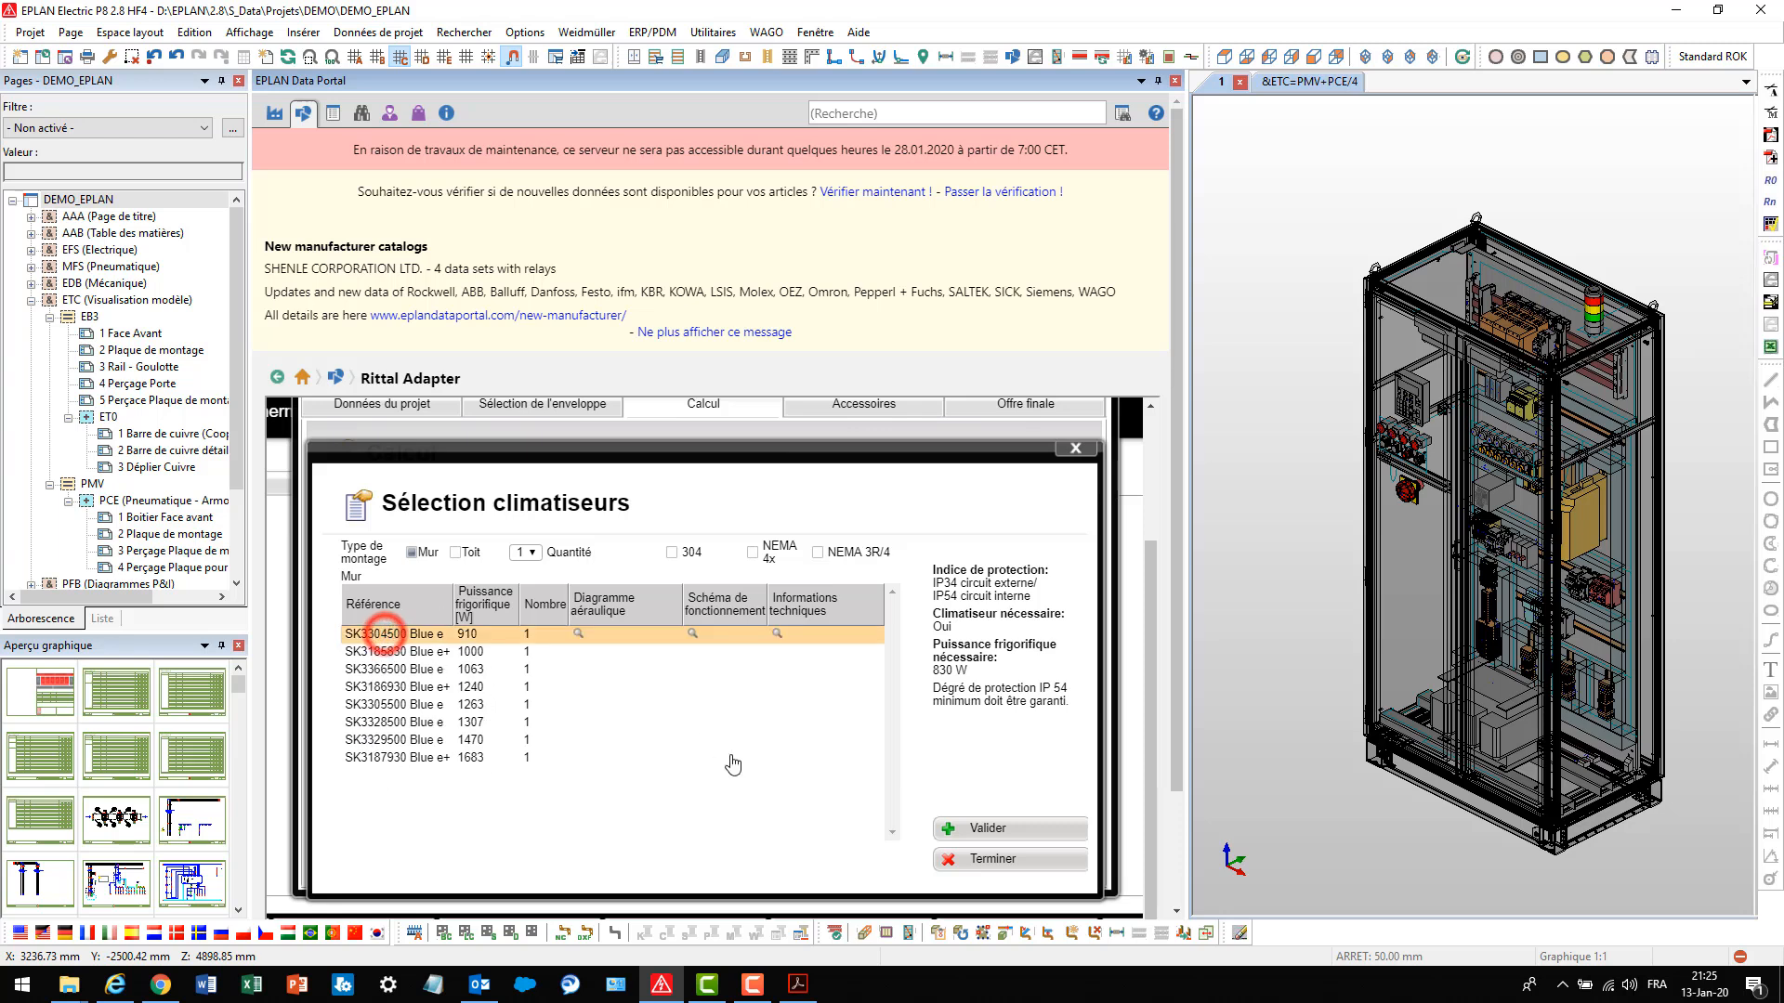
left_click(966, 826)
Add one Contact de porte 4127.010 from the accessories and continue to the final offer
scroll(752, 723, "down", 2)
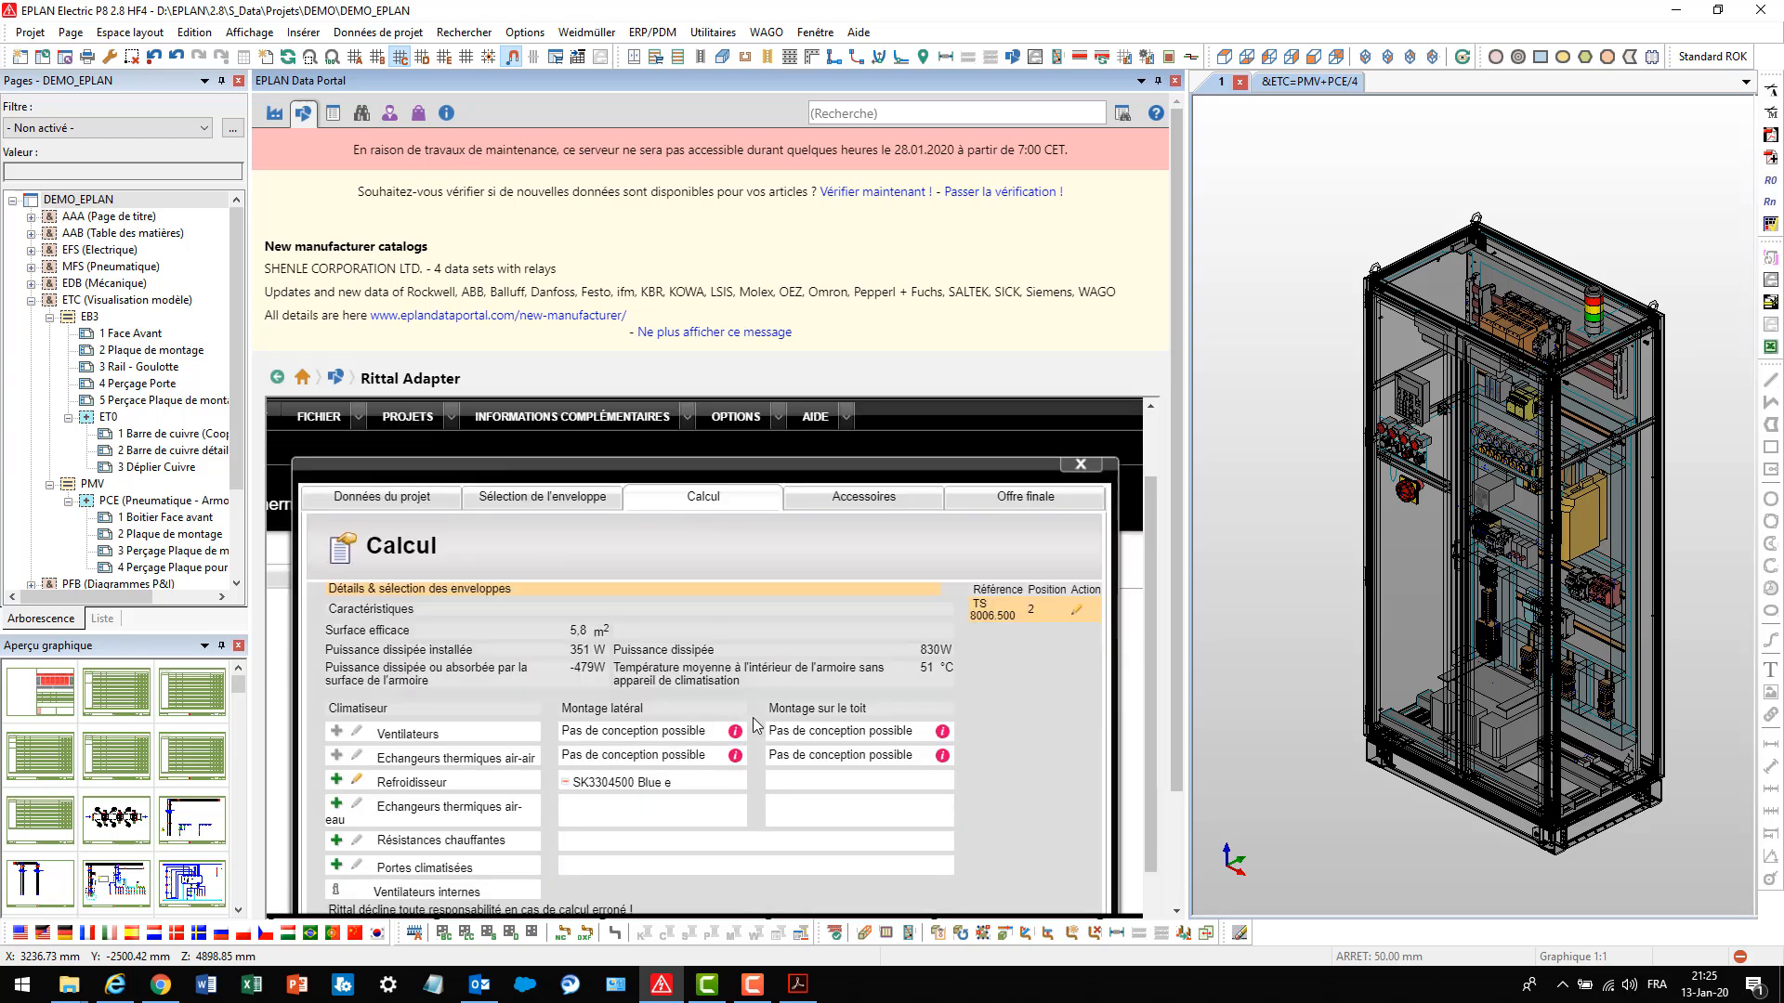
scroll(752, 718, "up", 1)
scroll(752, 717, "down", 1)
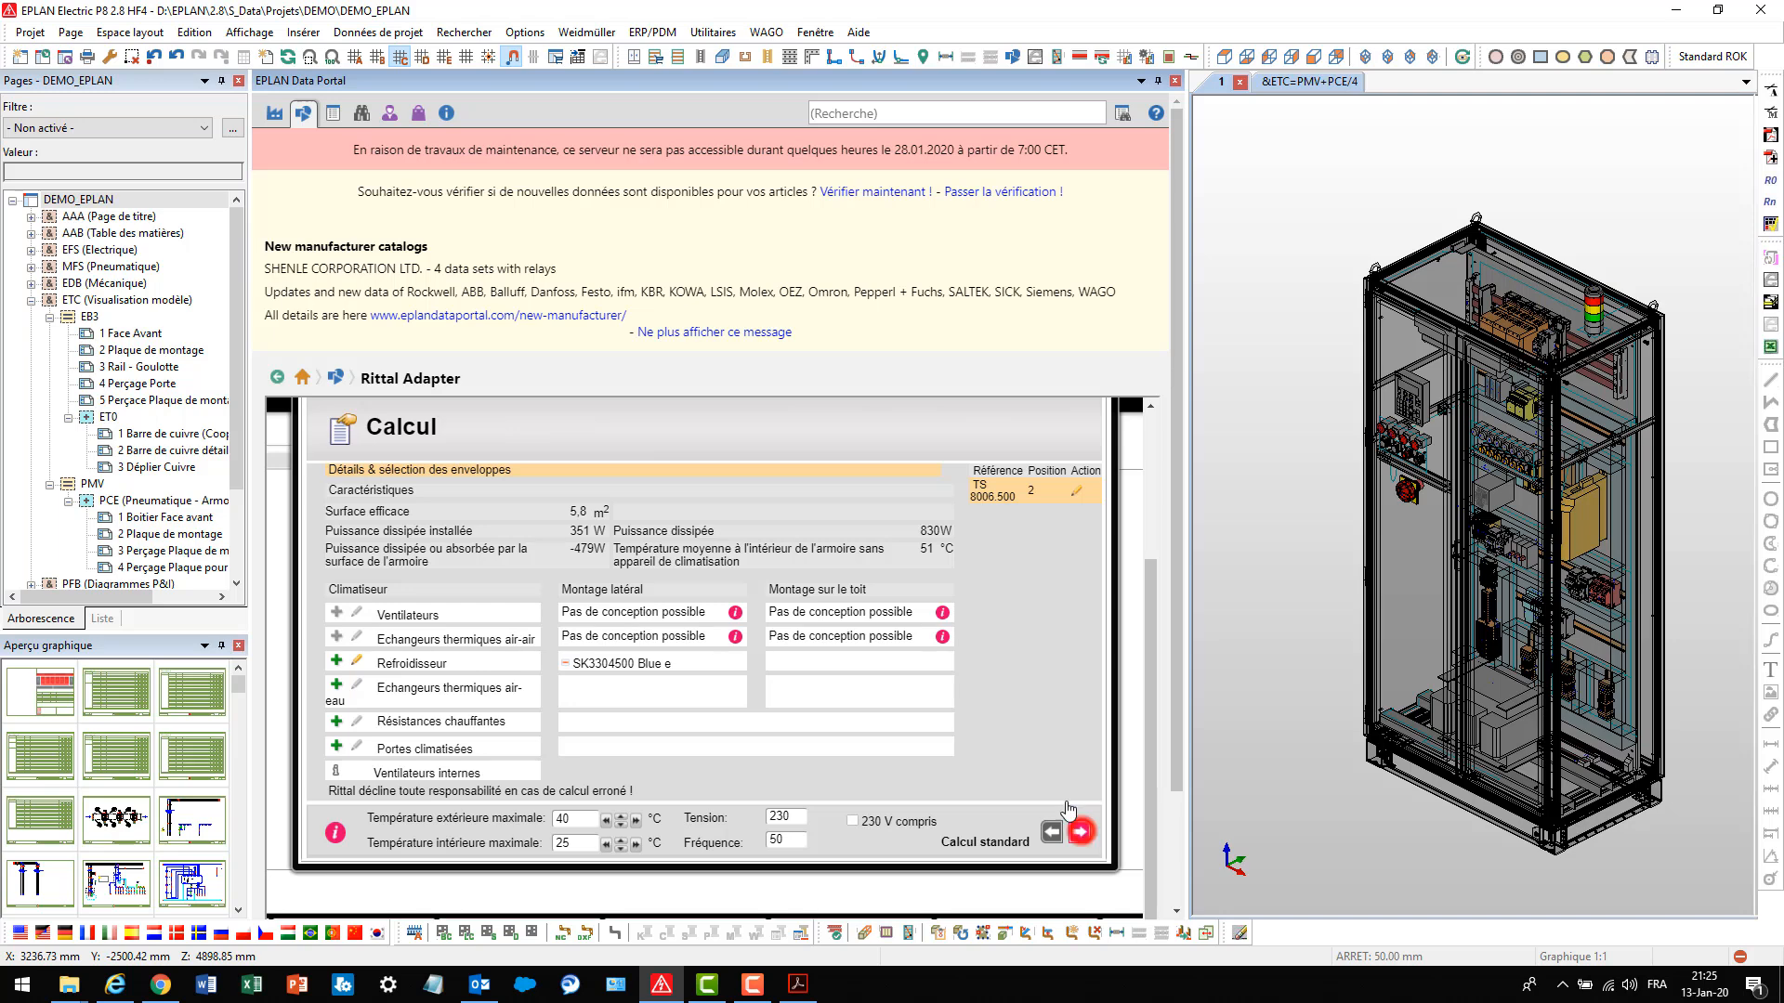
left_click(1079, 834)
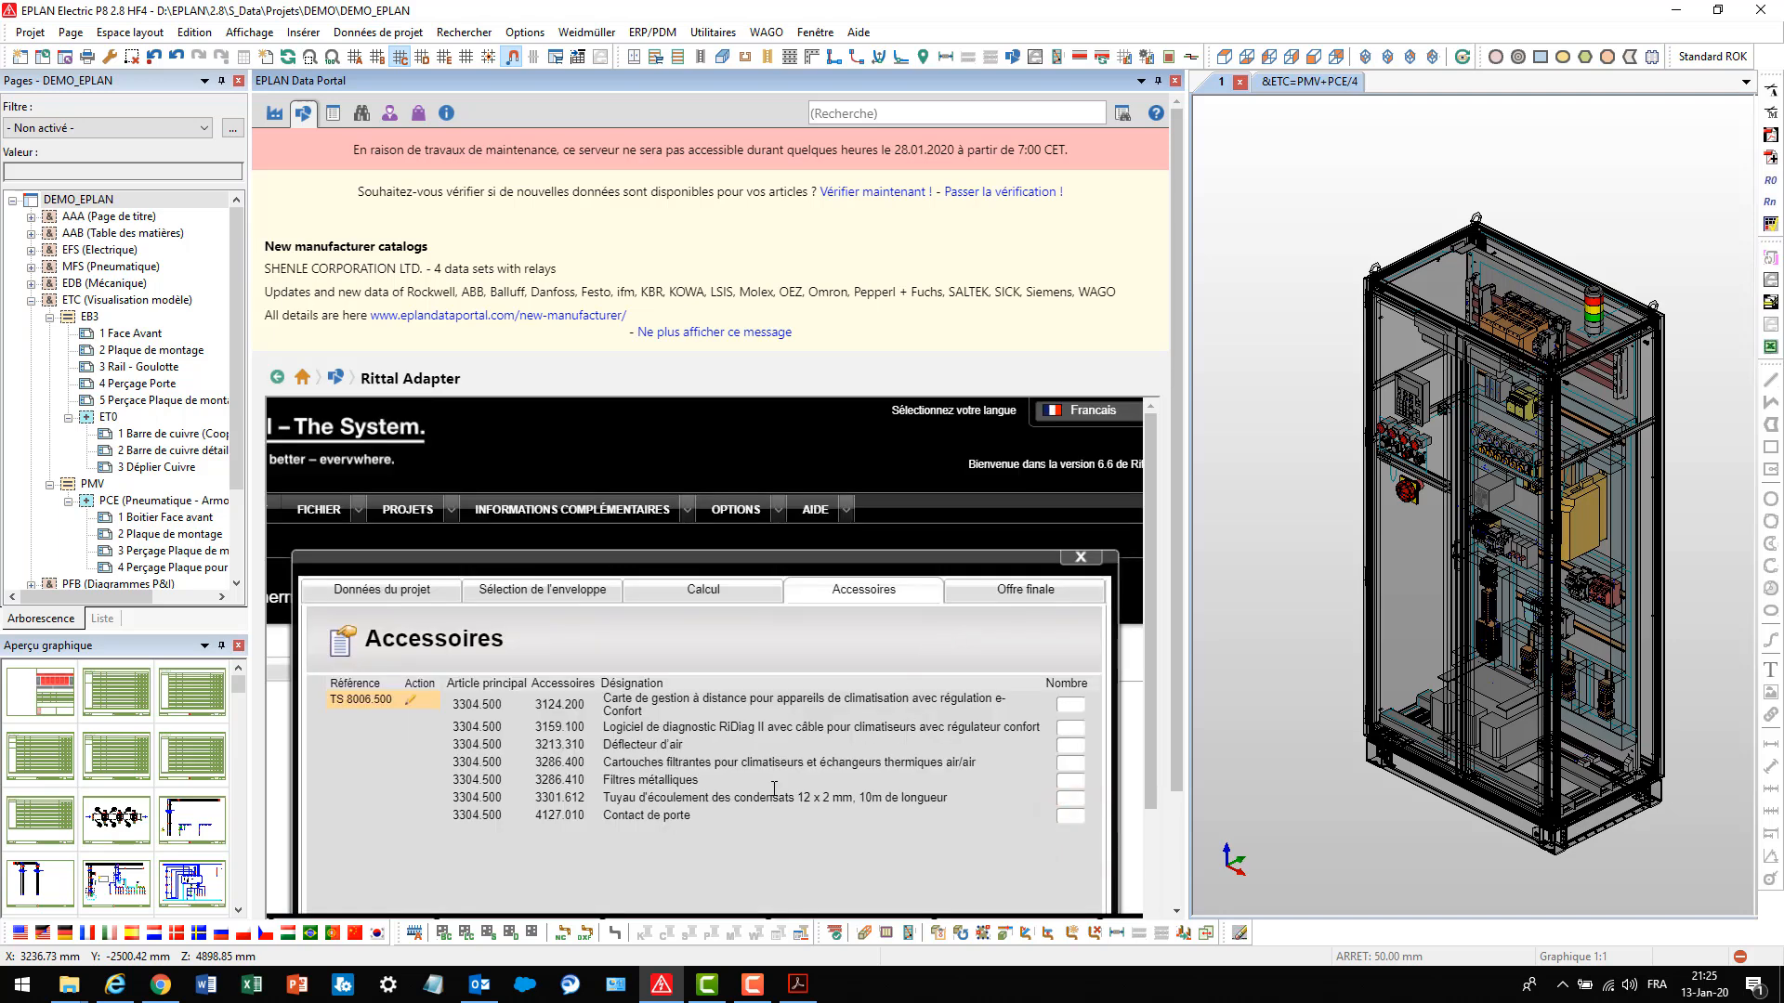
left_click(1071, 817)
type("1")
left_click(1071, 794)
scroll(973, 767, "down", 2)
scroll(973, 766, "down", 1)
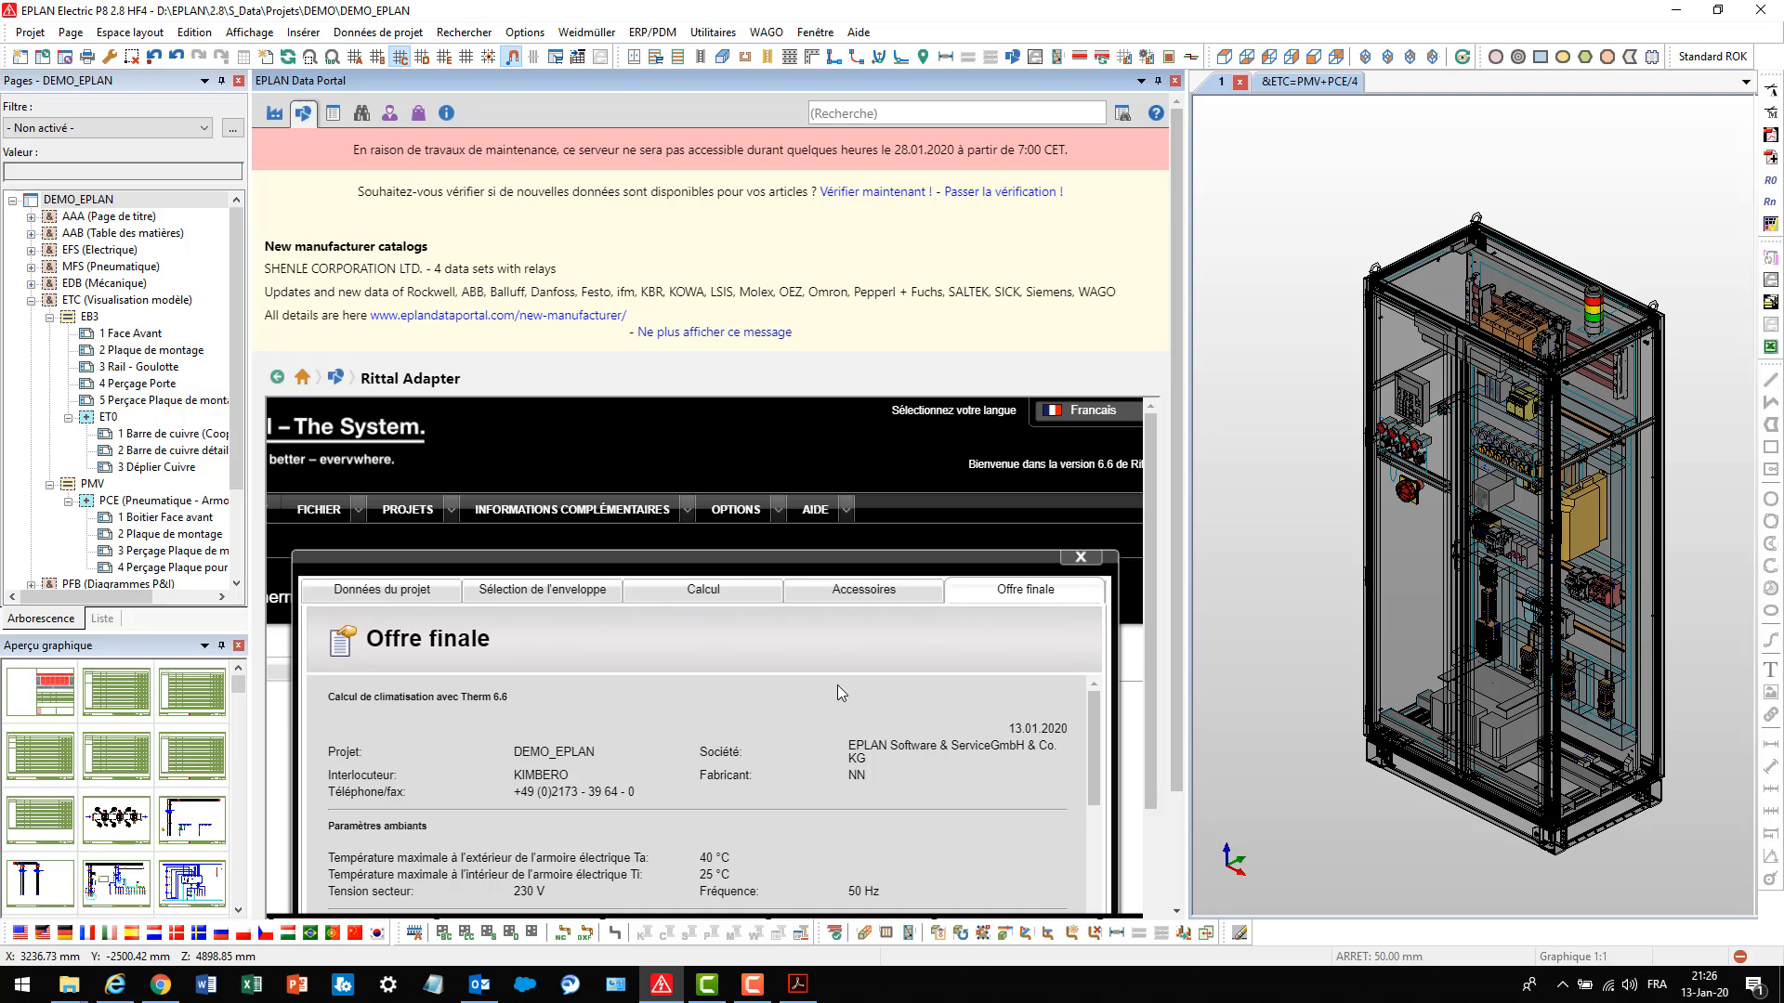
Review the final offer and send the configuration to the EPLAN Data Portal, emptying the existing basket first
scroll(834, 676, "down", 2)
scroll(678, 549, "down", 1)
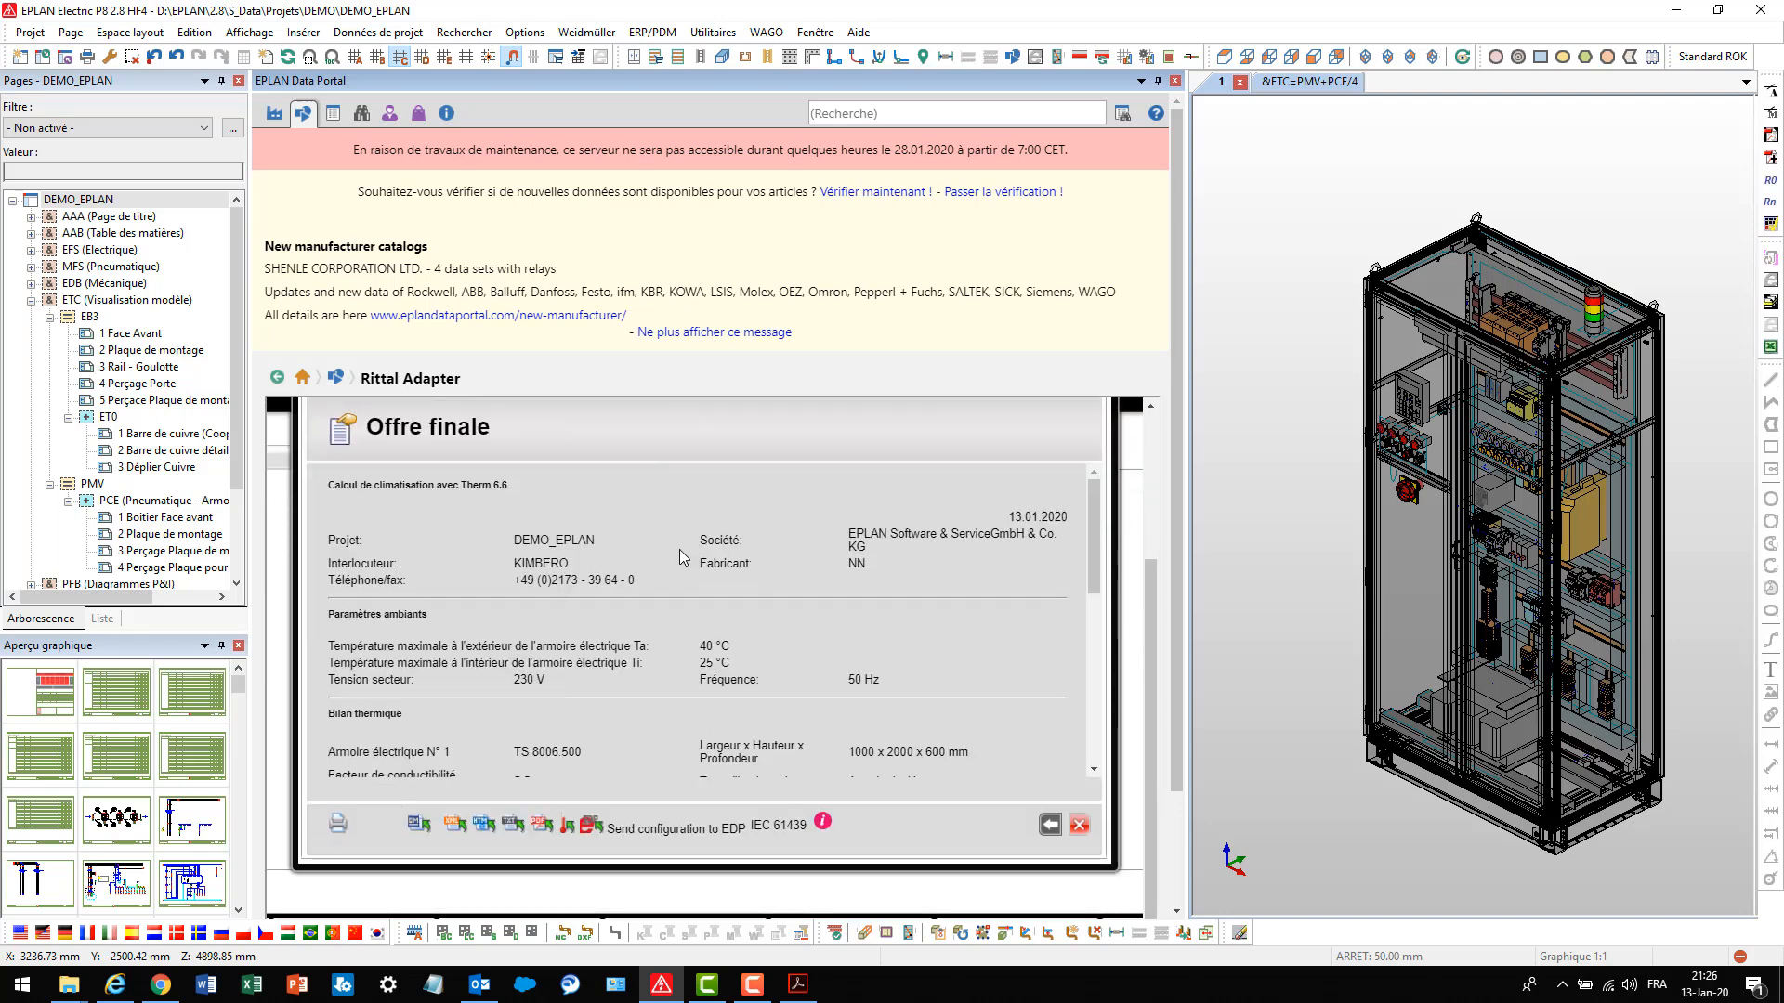
scroll(682, 549, "down", 3)
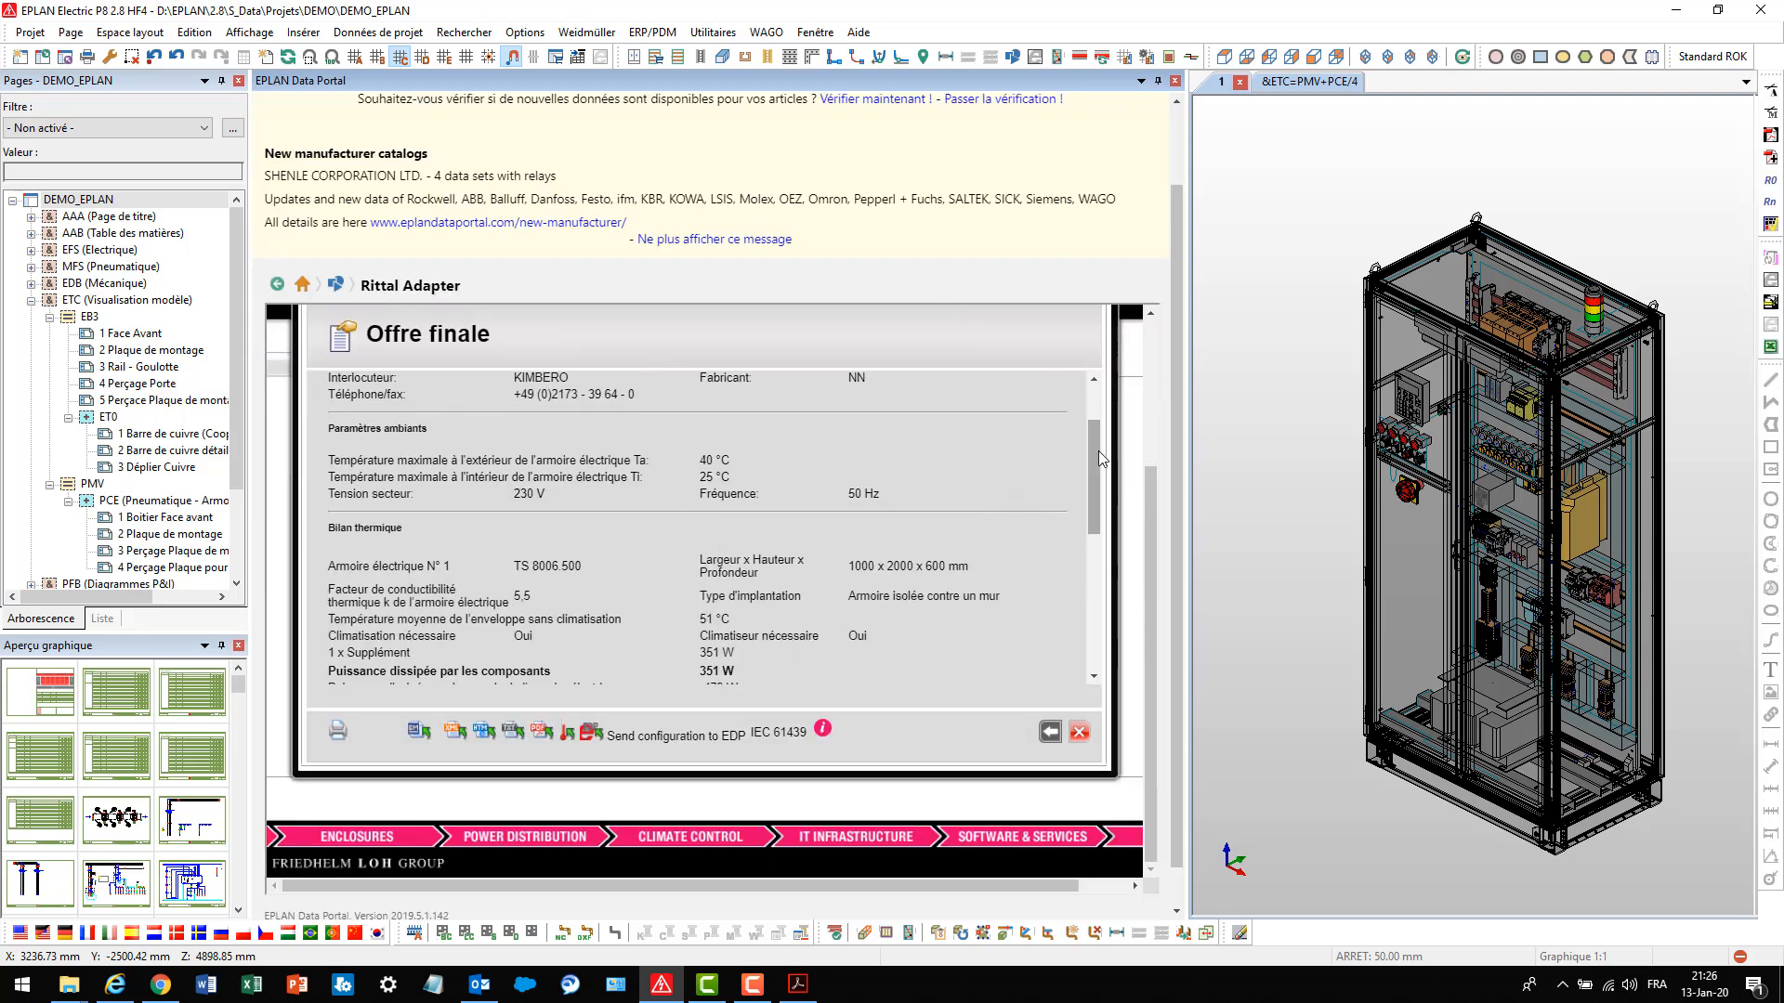
left_click_drag(1098, 453, 1110, 603)
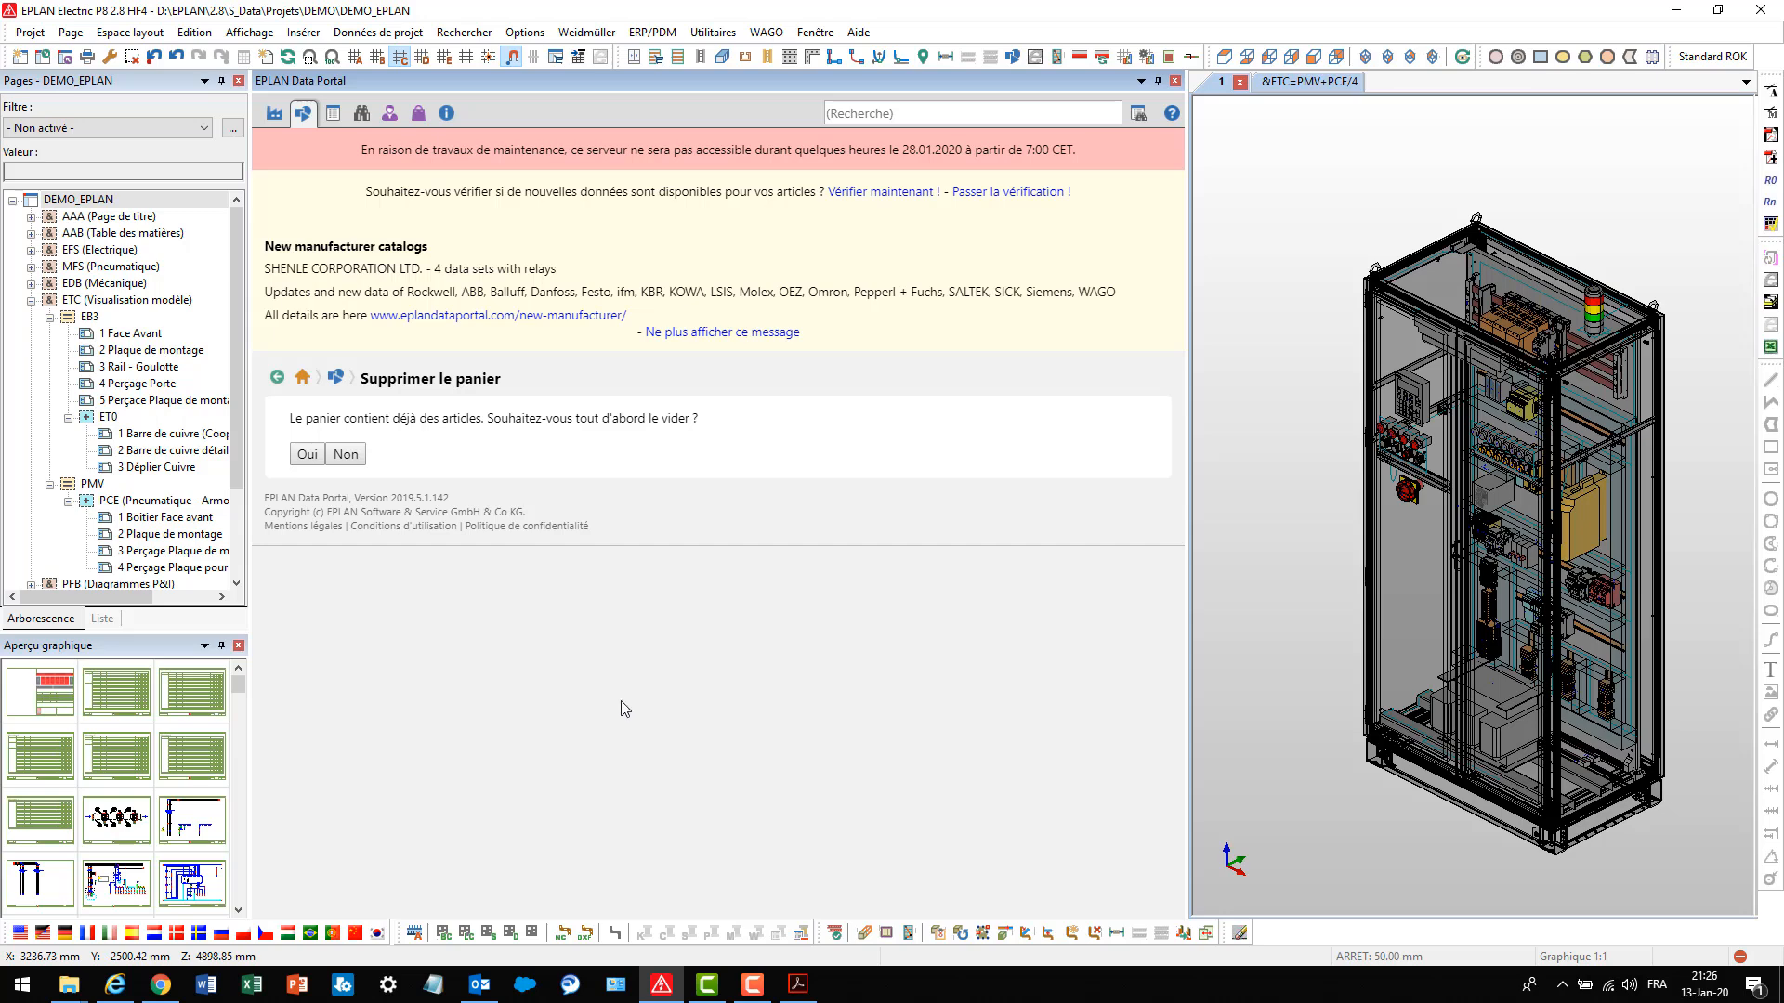
left_click(306, 454)
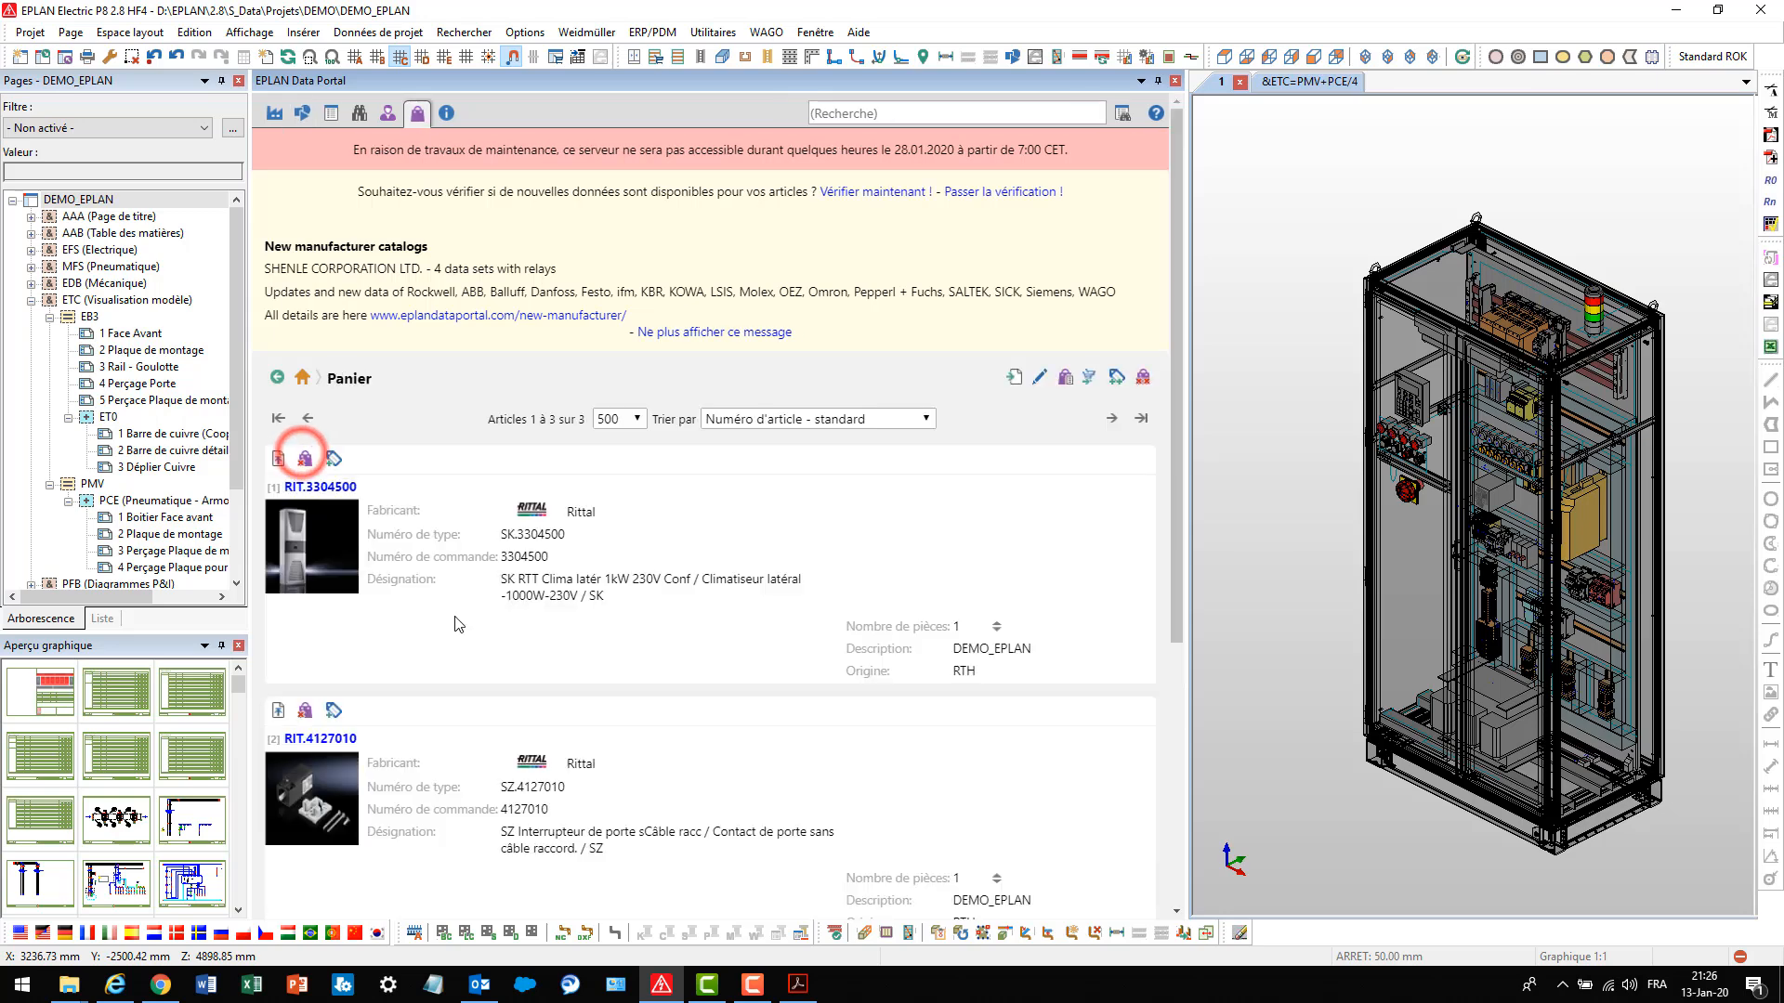
Remove enclosure RIT.8006500 from the basket and narrow the Data Portal to enlarge the 3D view
scroll(394, 573, "down", 1)
scroll(395, 573, "down", 2)
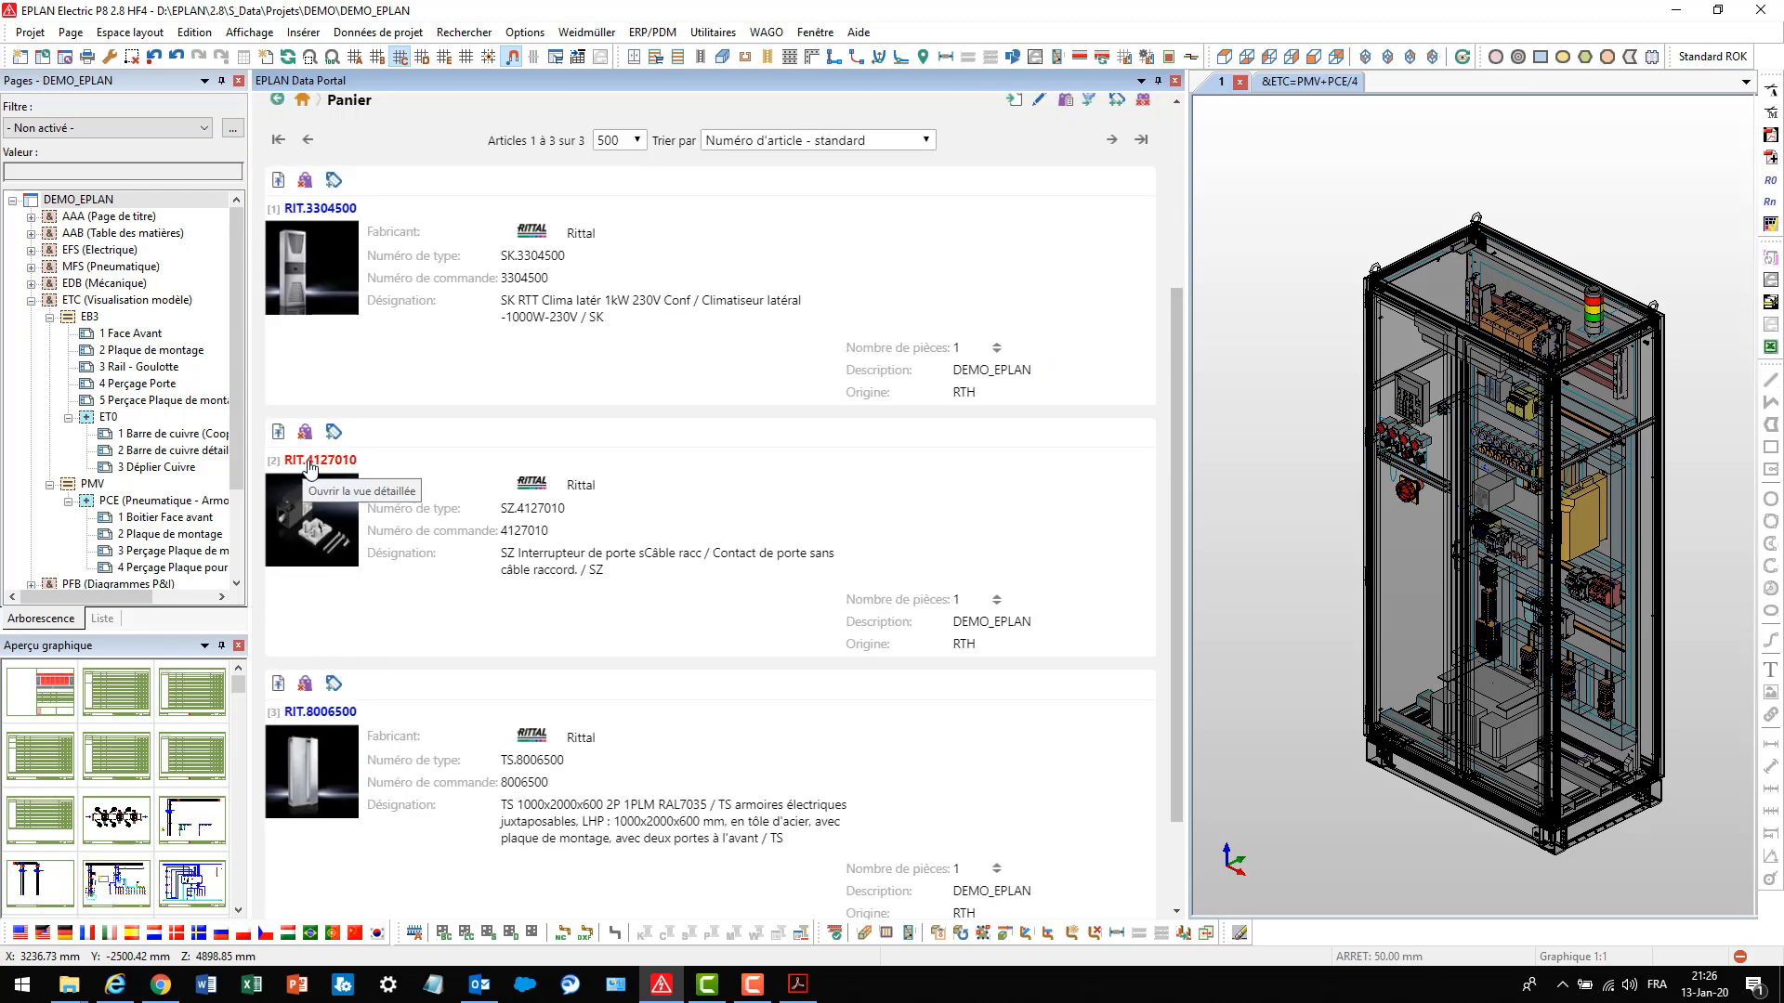
scroll(325, 529, "up", 1)
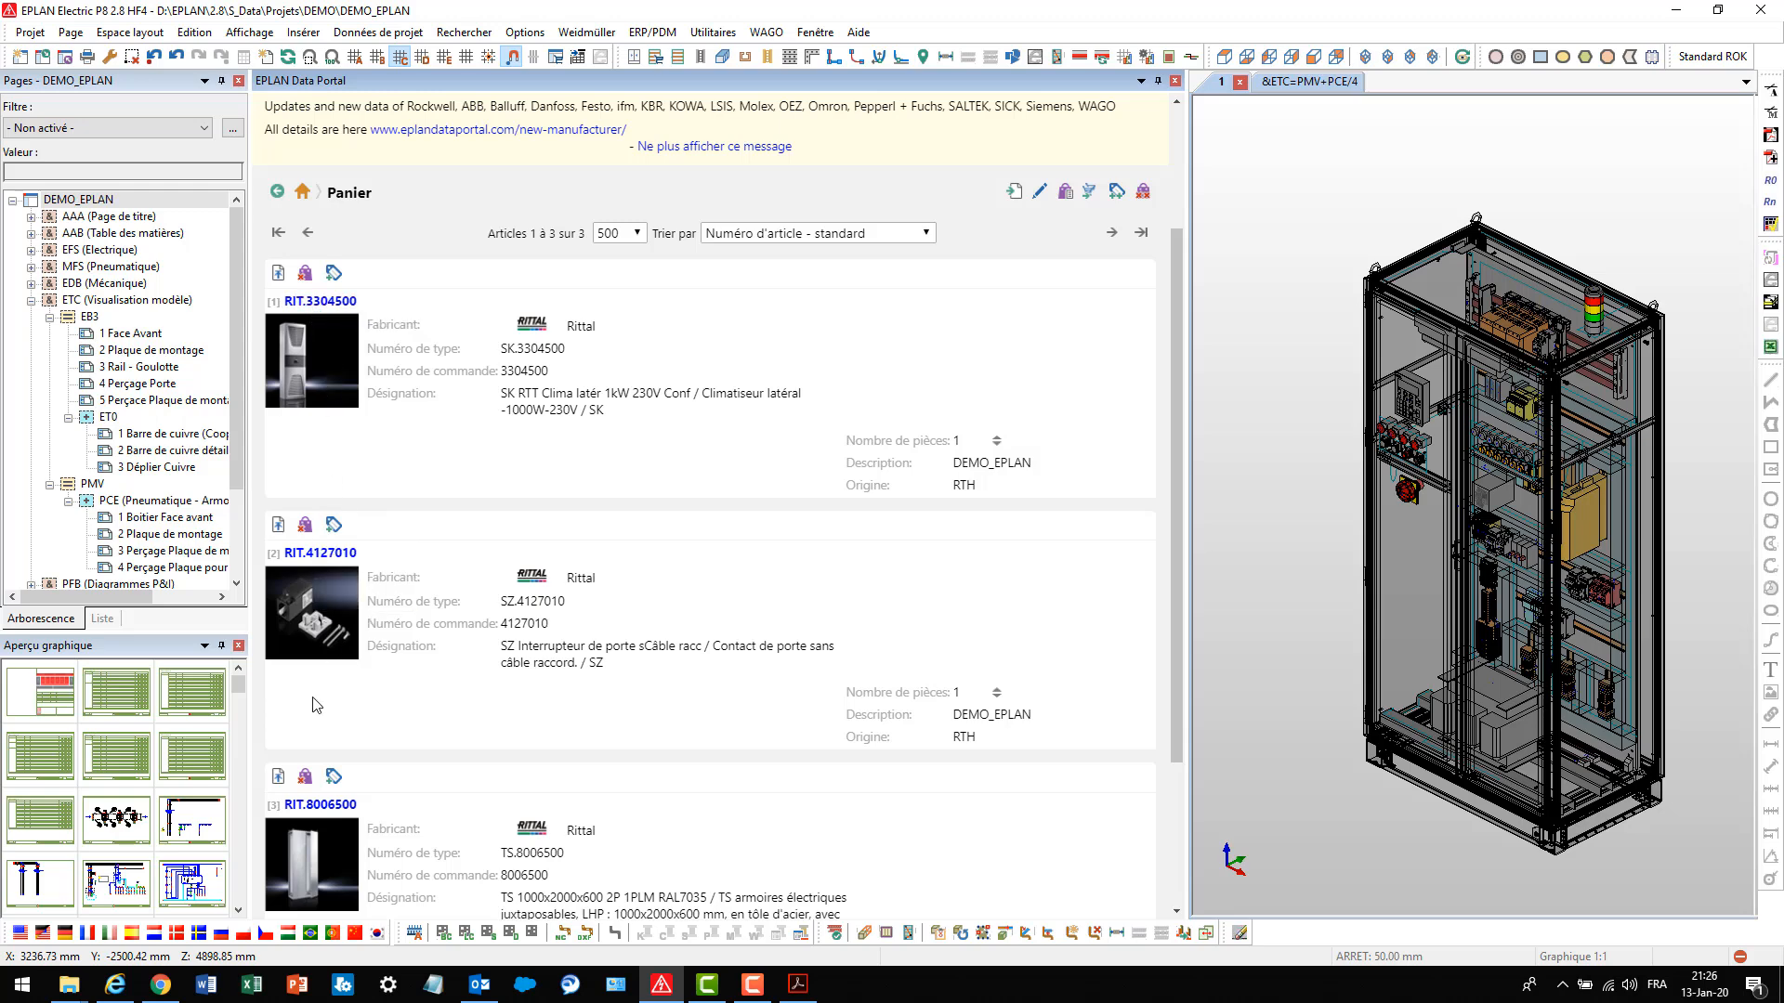
left_click(304, 779)
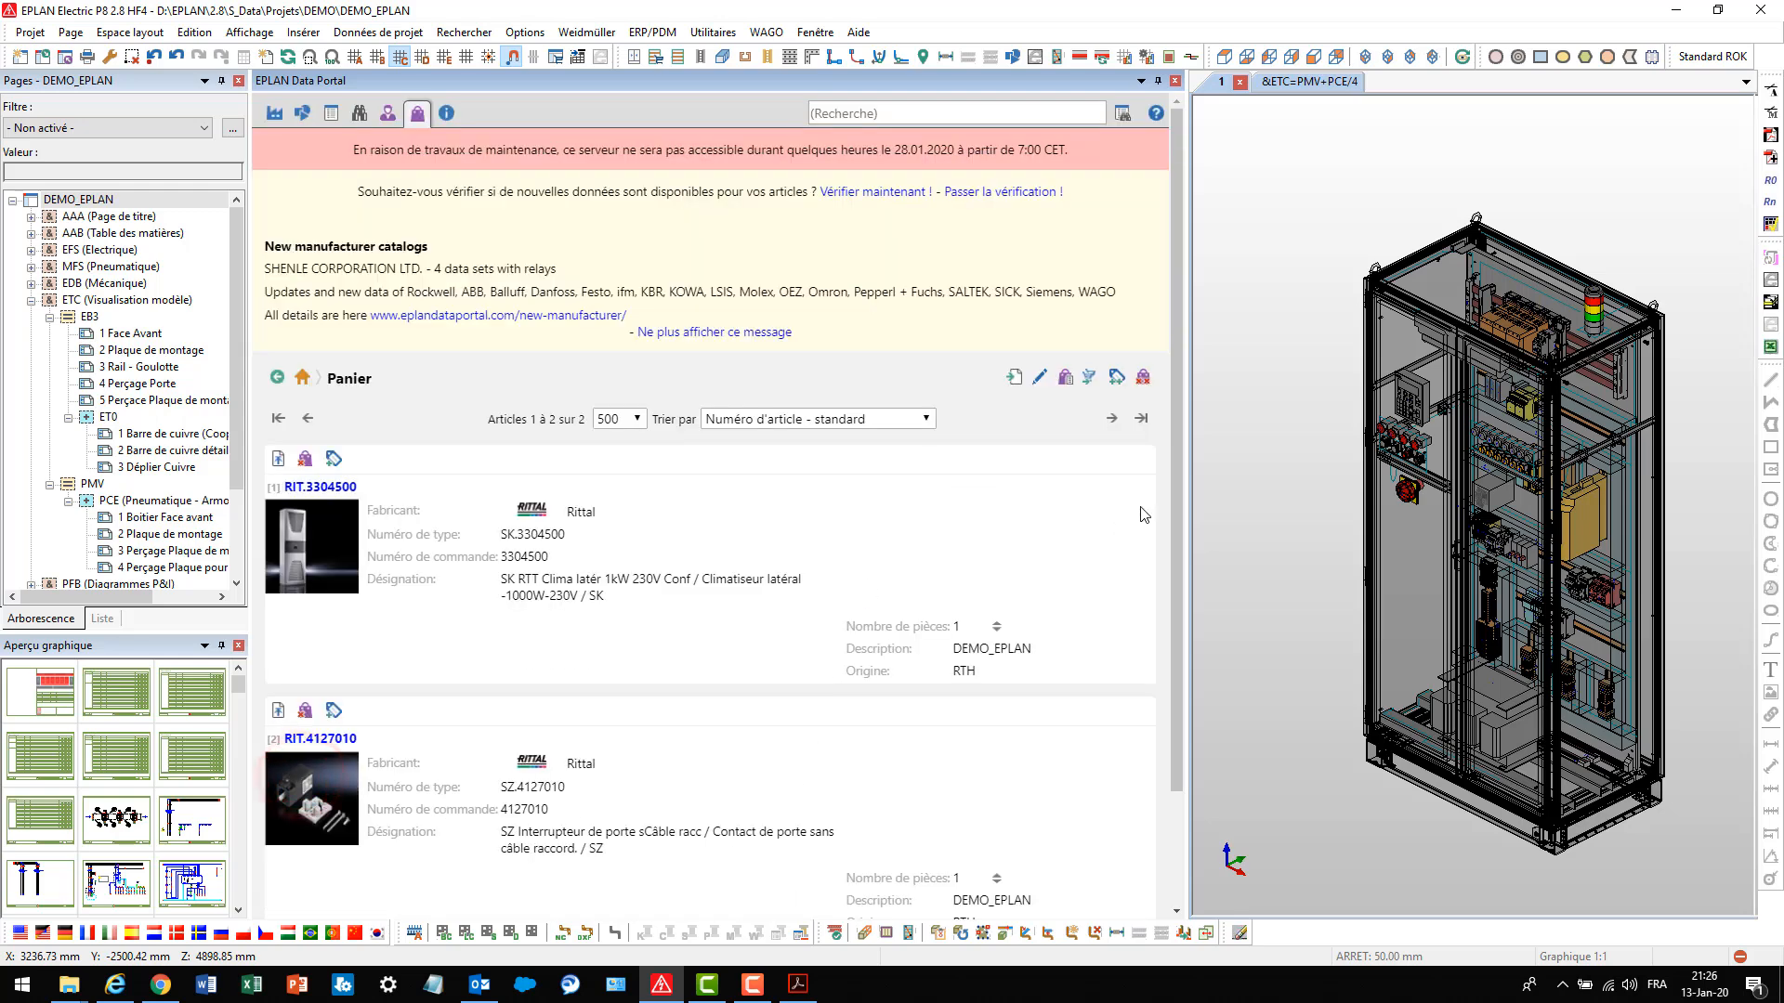
left_click_drag(1187, 497, 861, 521)
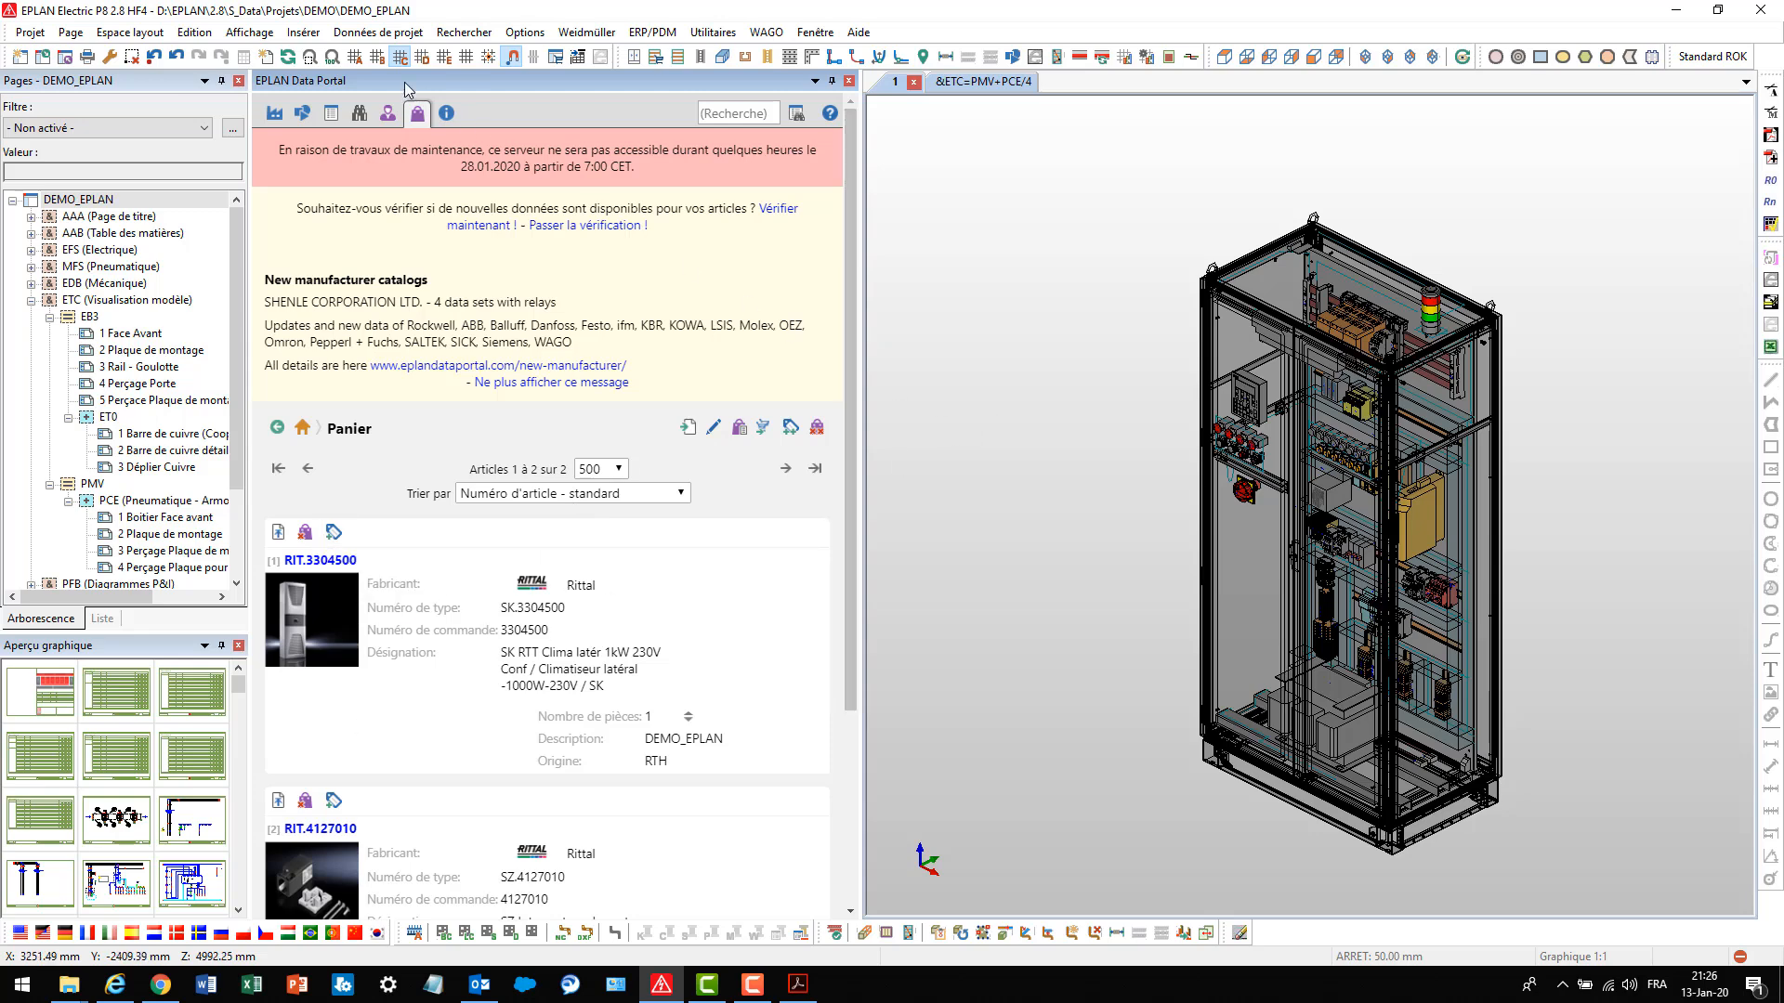
Open the project's device list and delete article RIT.3304500 from it
left_click(356, 33)
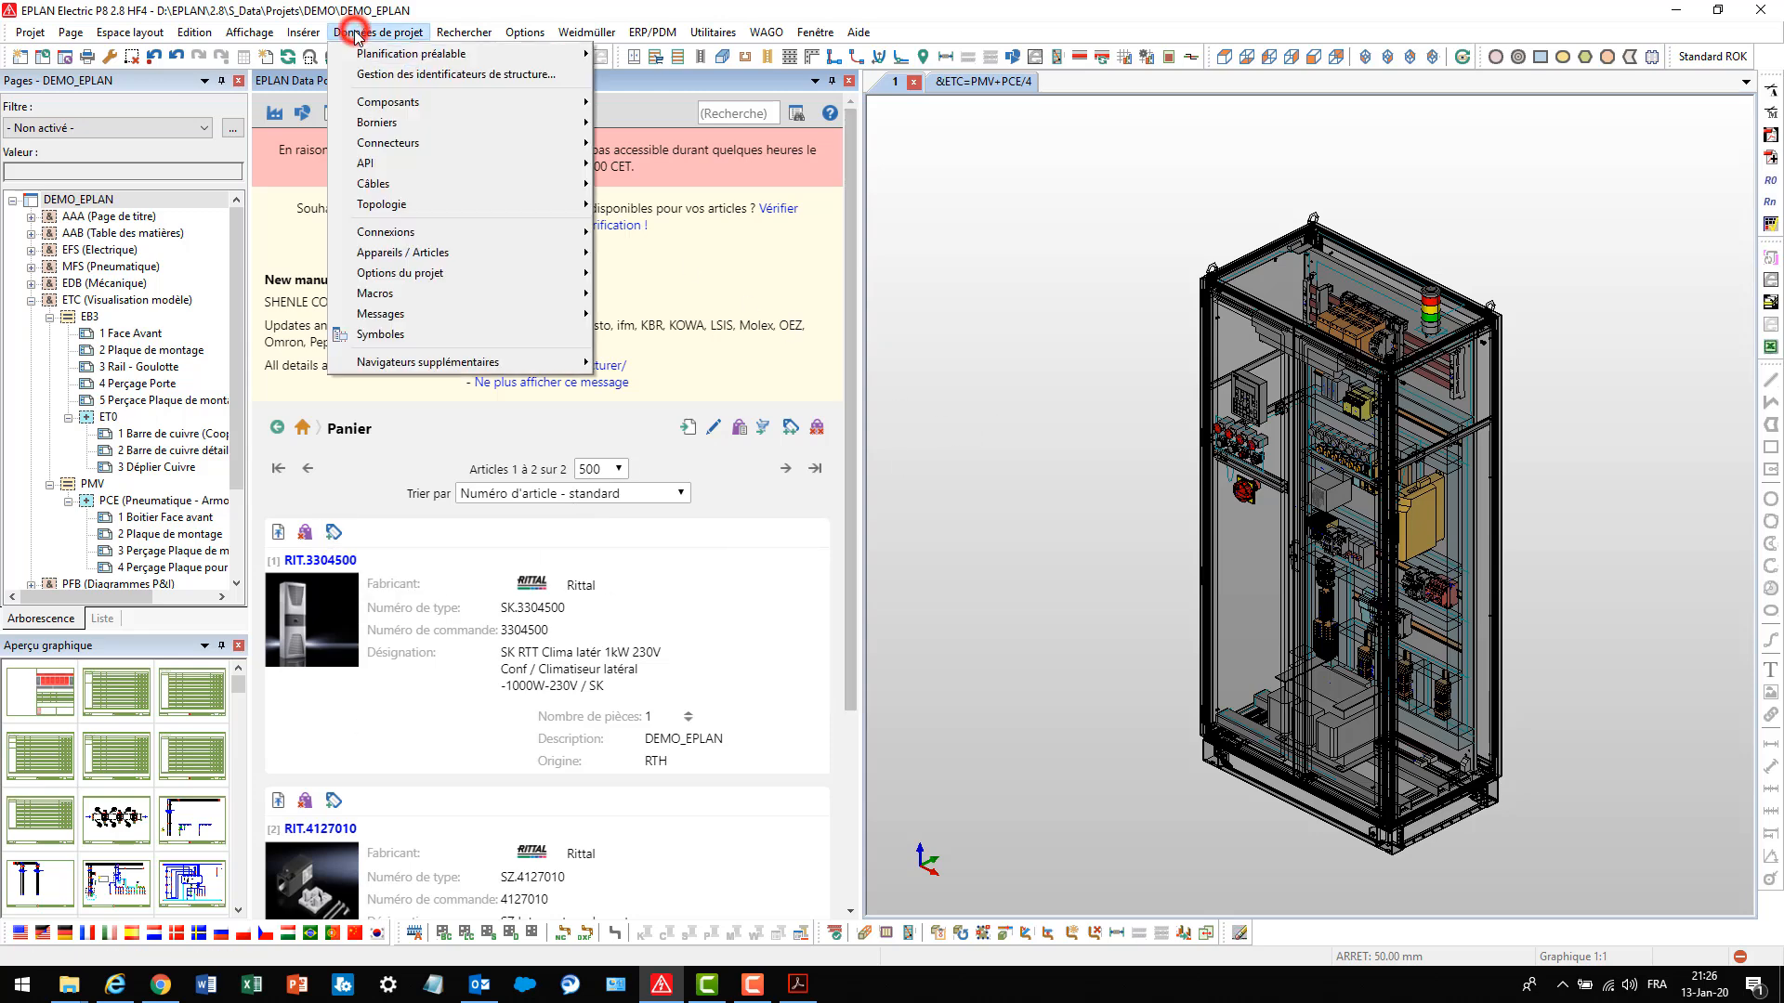
left_click(413, 252)
left_click(662, 315)
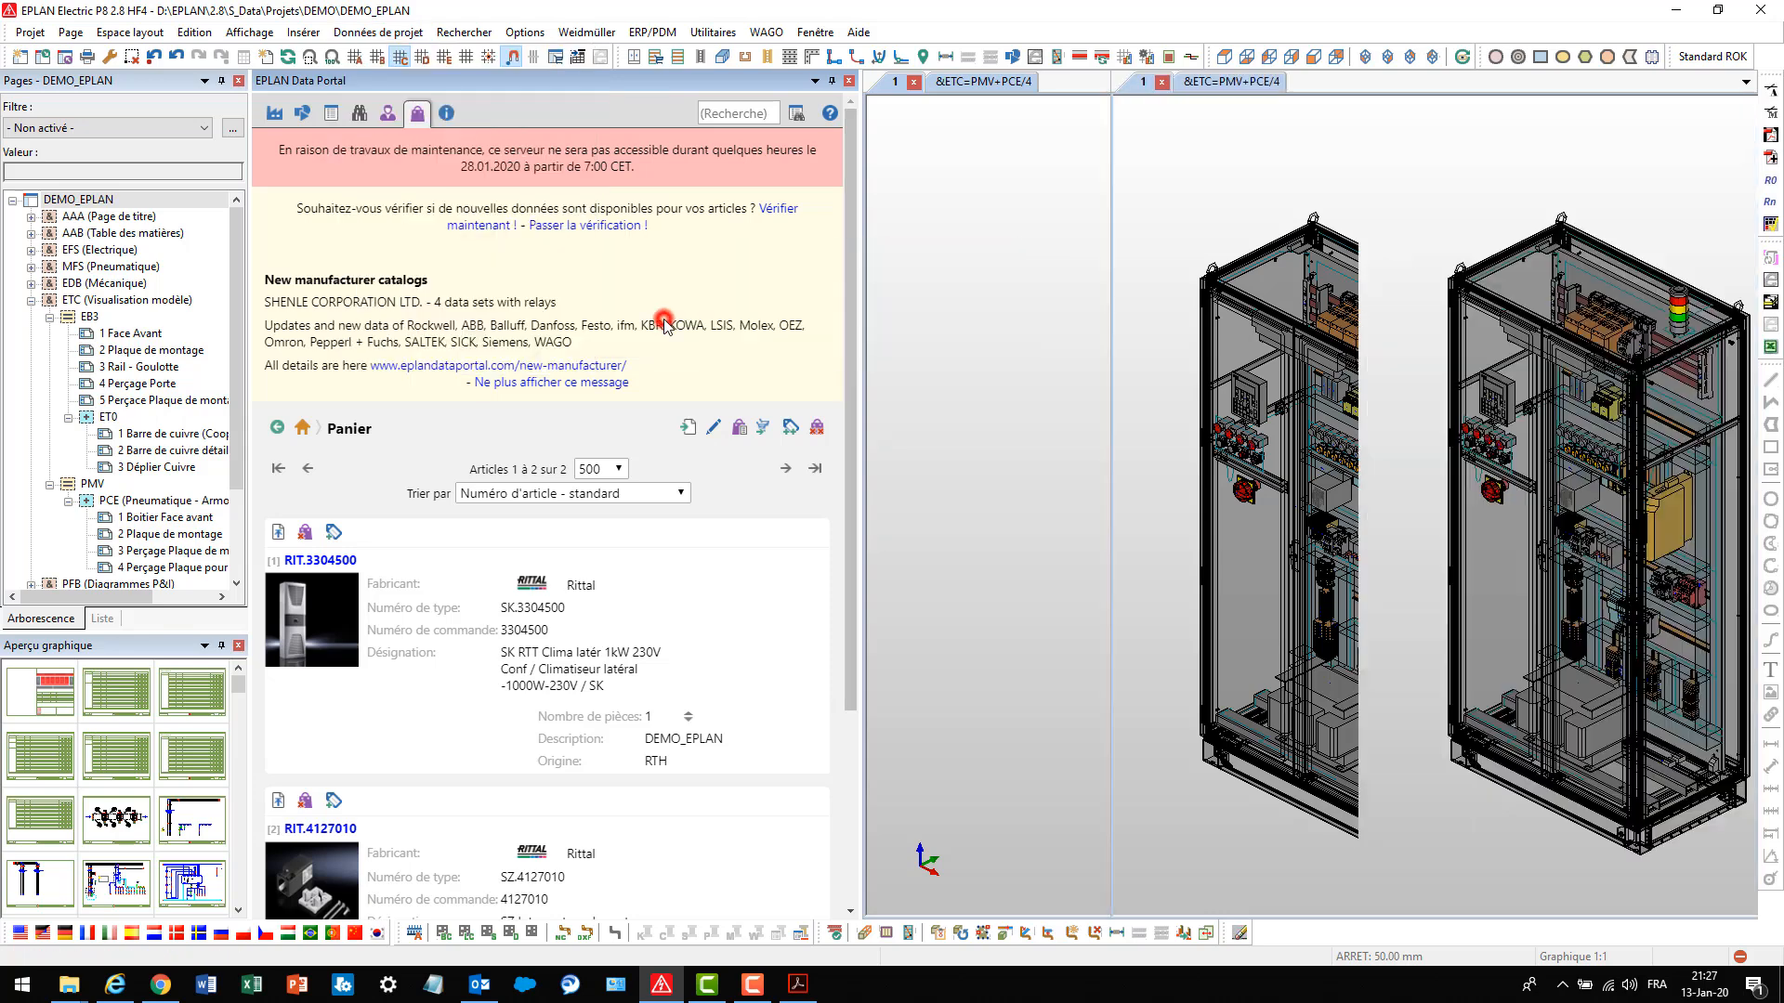
right_click(1013, 221)
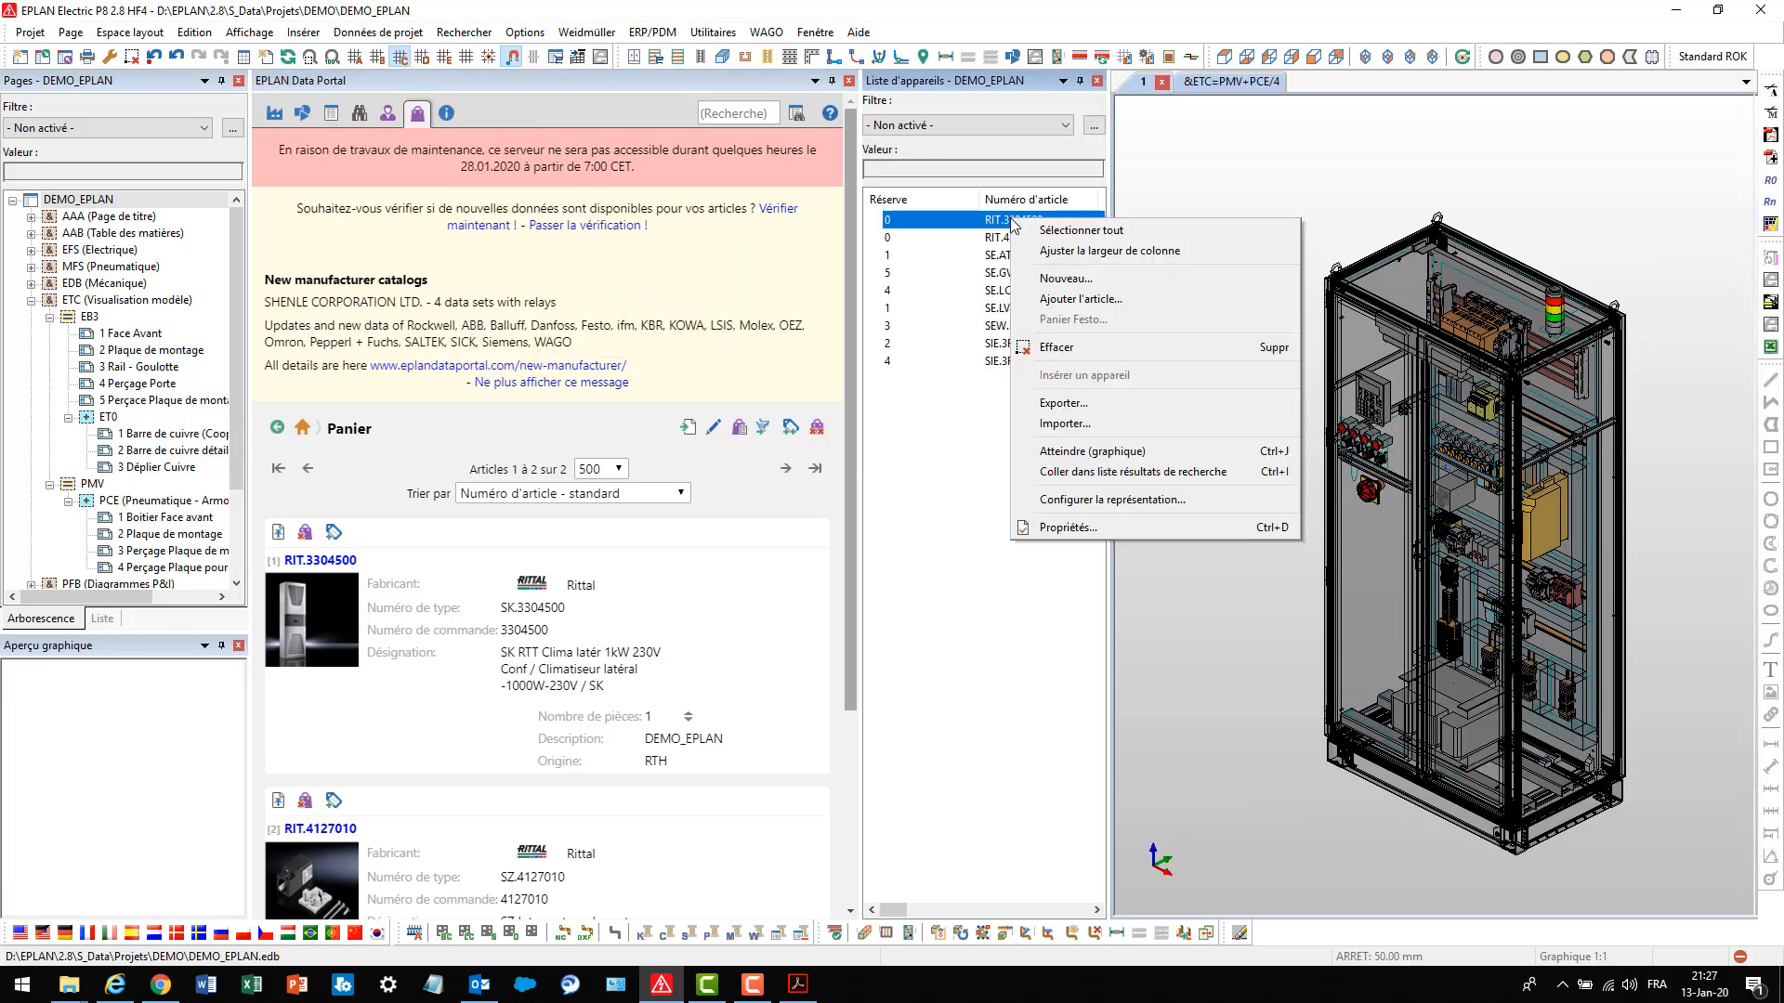
left_click(1056, 348)
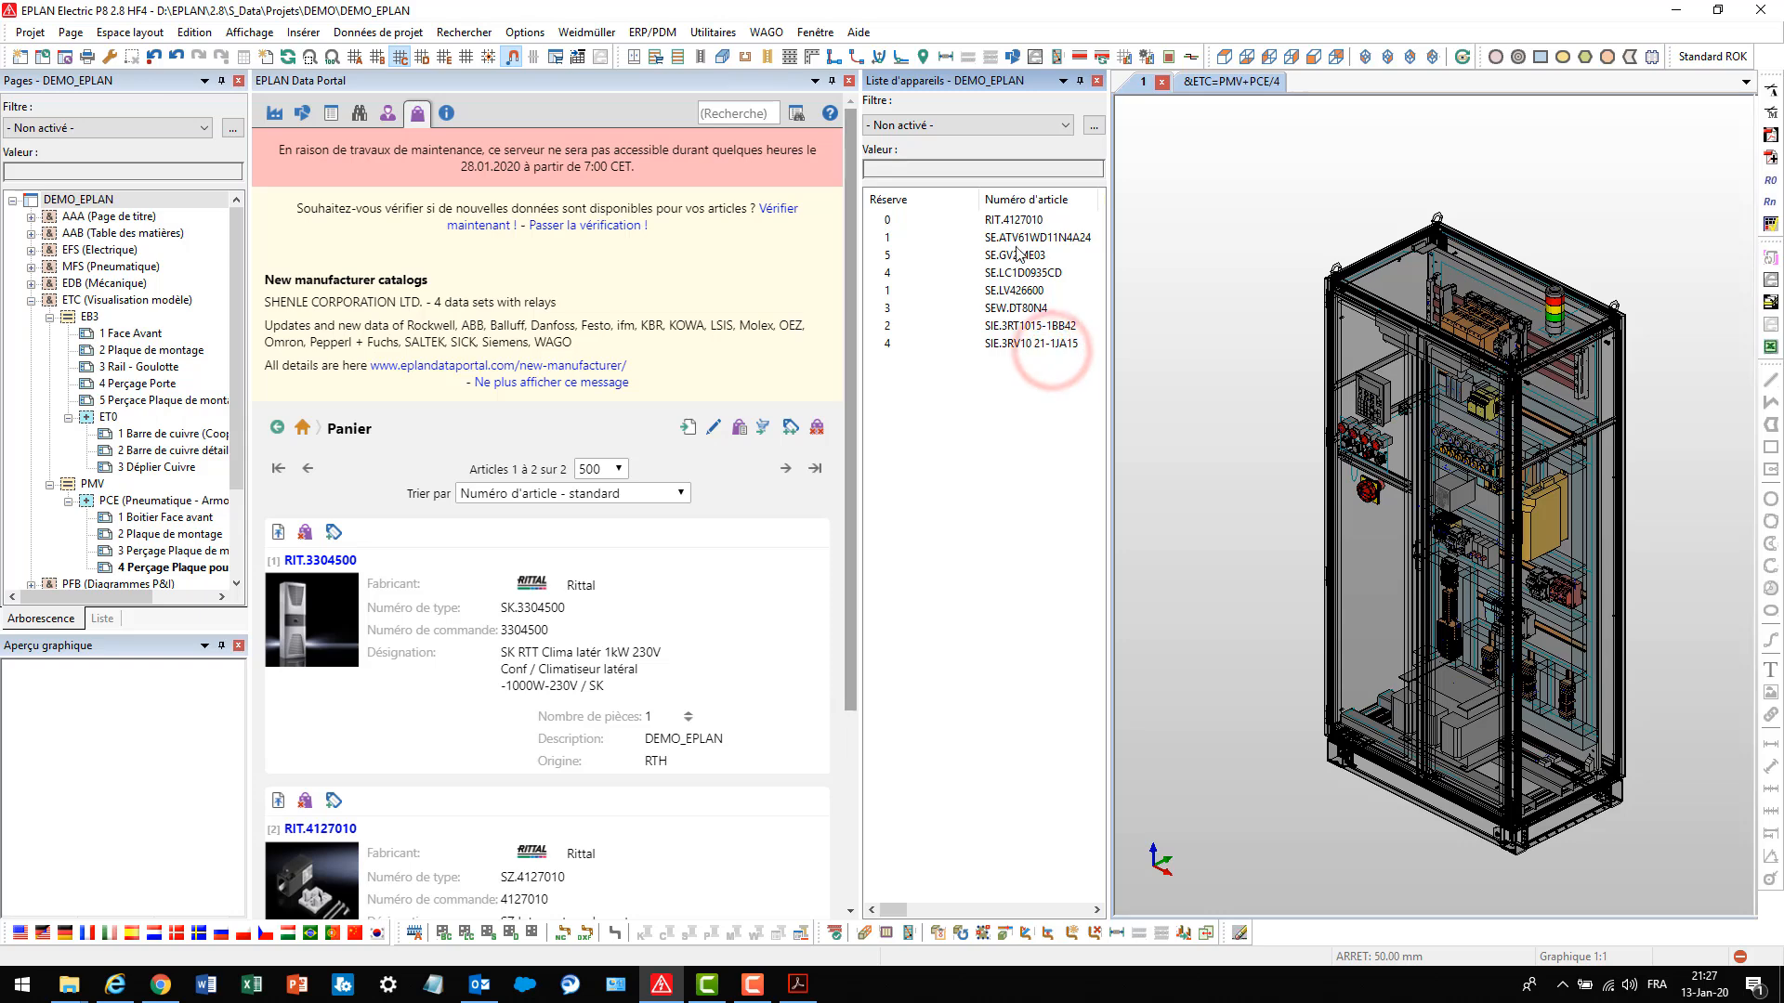
right_click(1012, 219)
left_click(1064, 400)
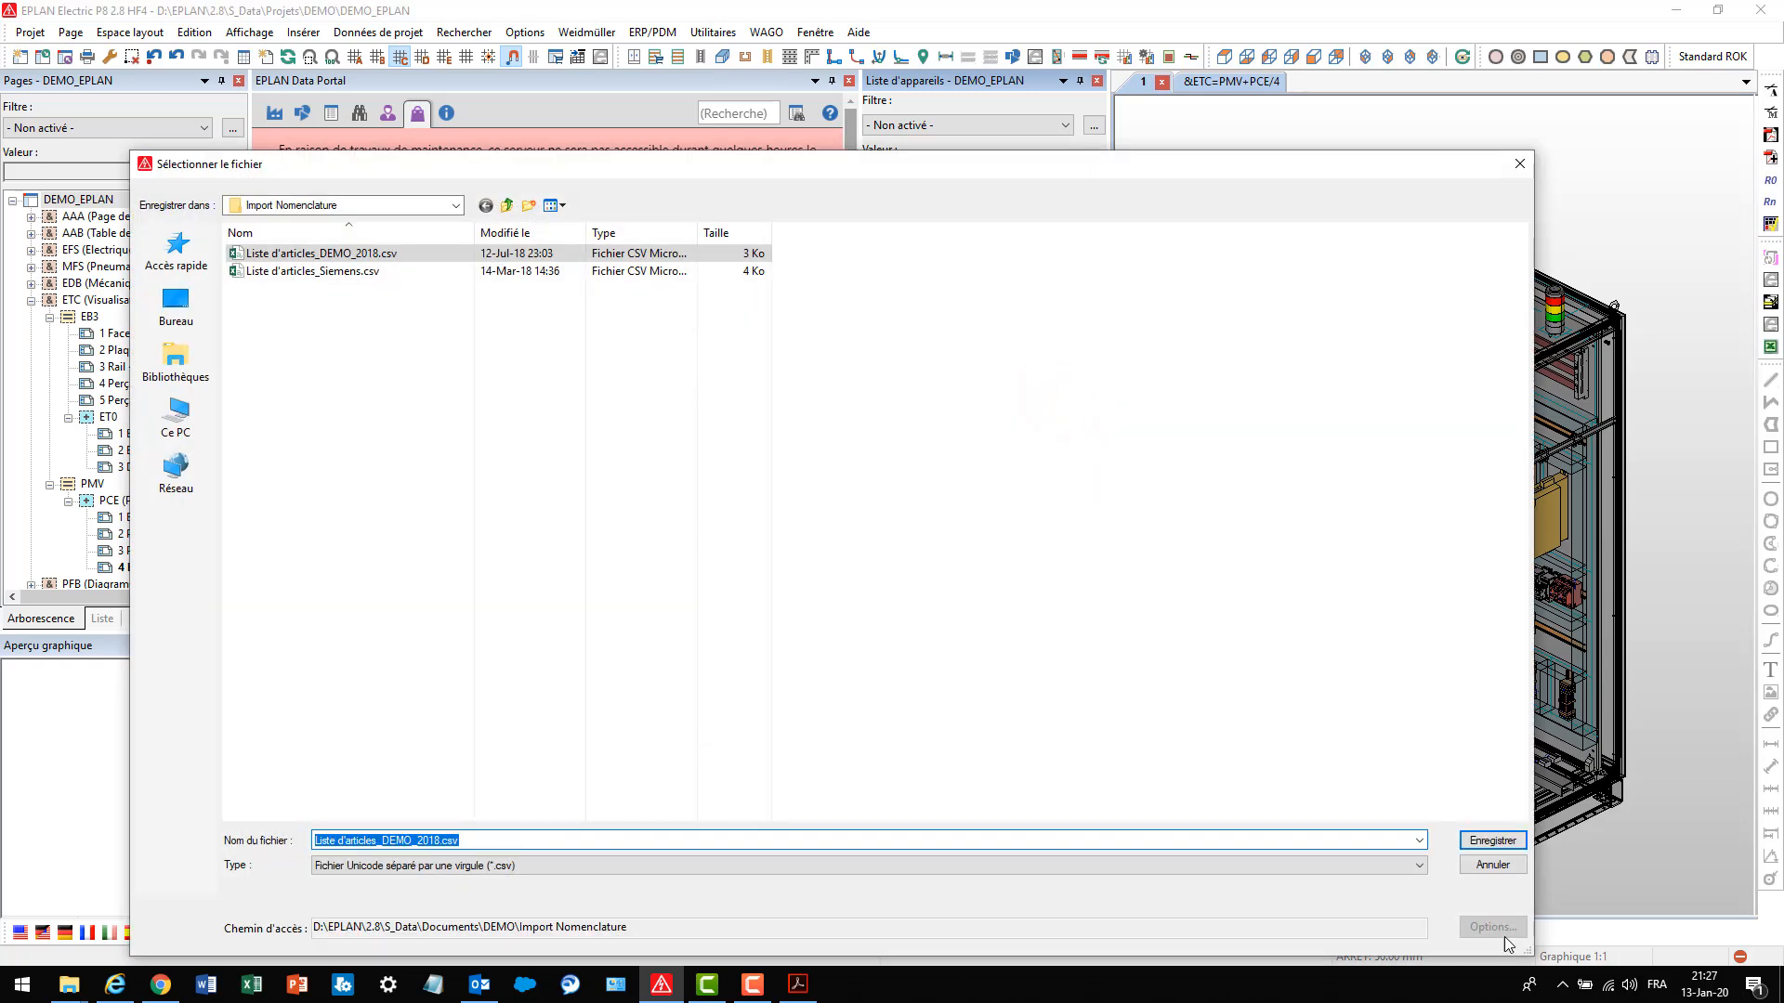
left_click(1493, 864)
Delete RIT.4127010 and all remaining articles from the device list
right_click(1034, 224)
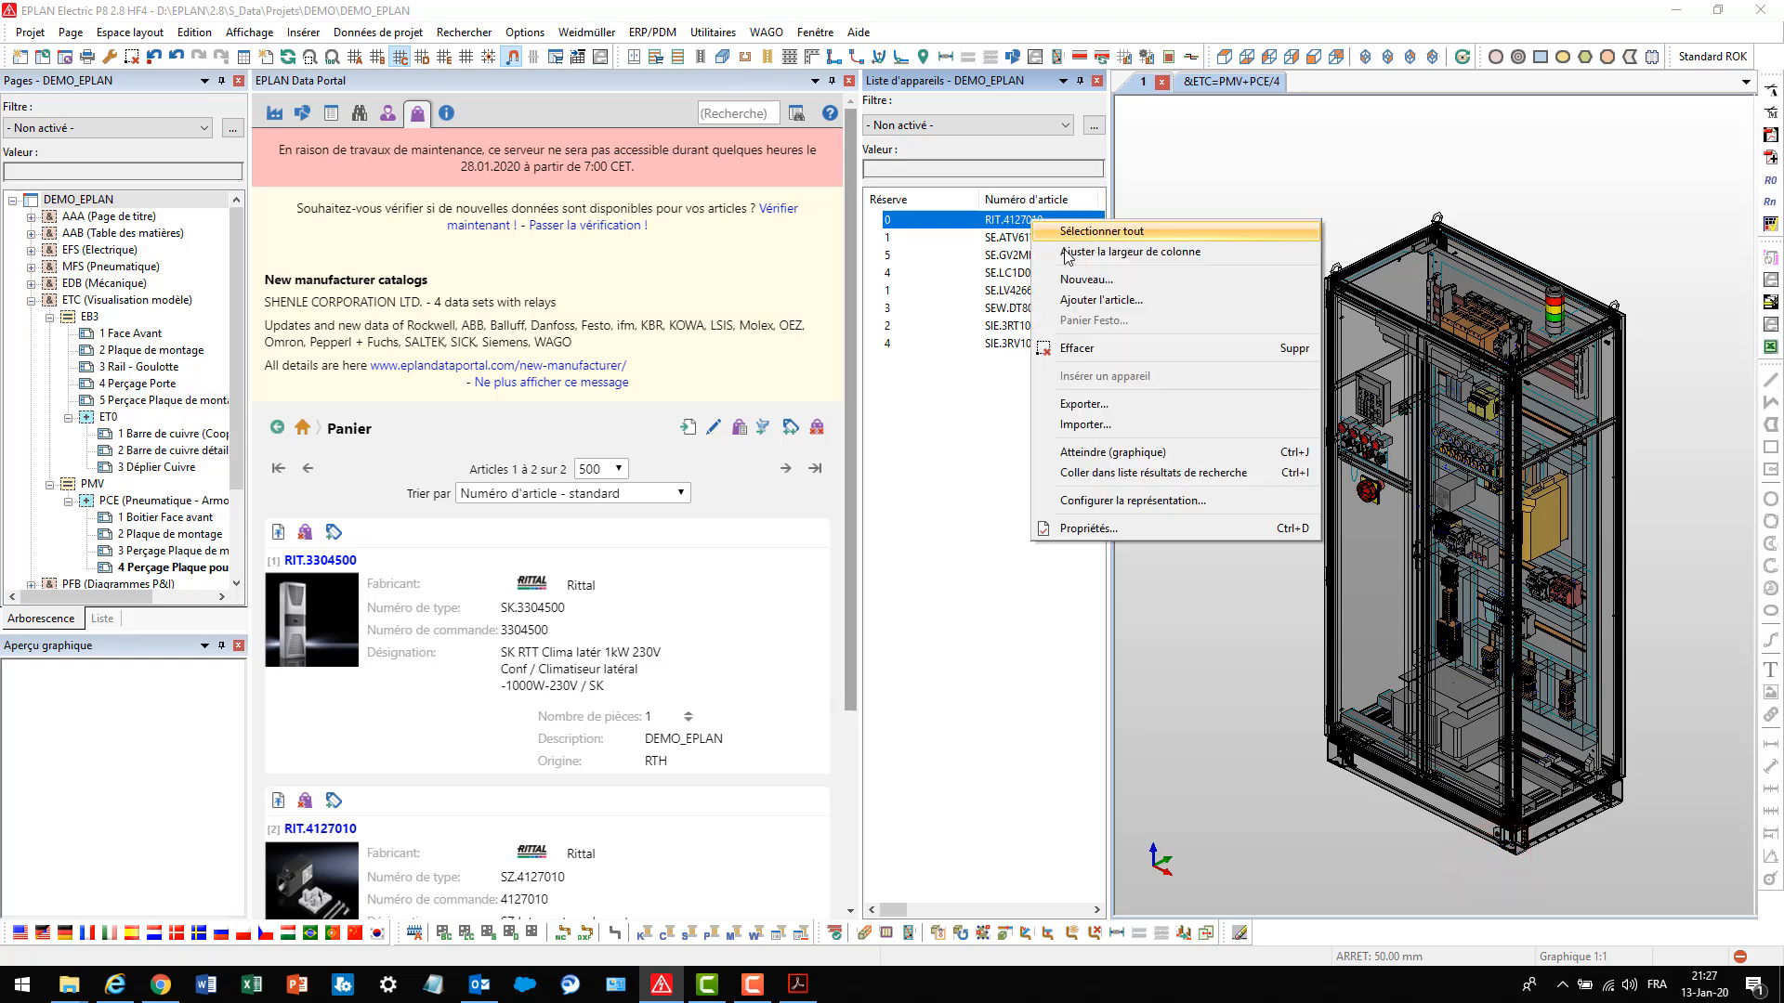
left_click(1075, 346)
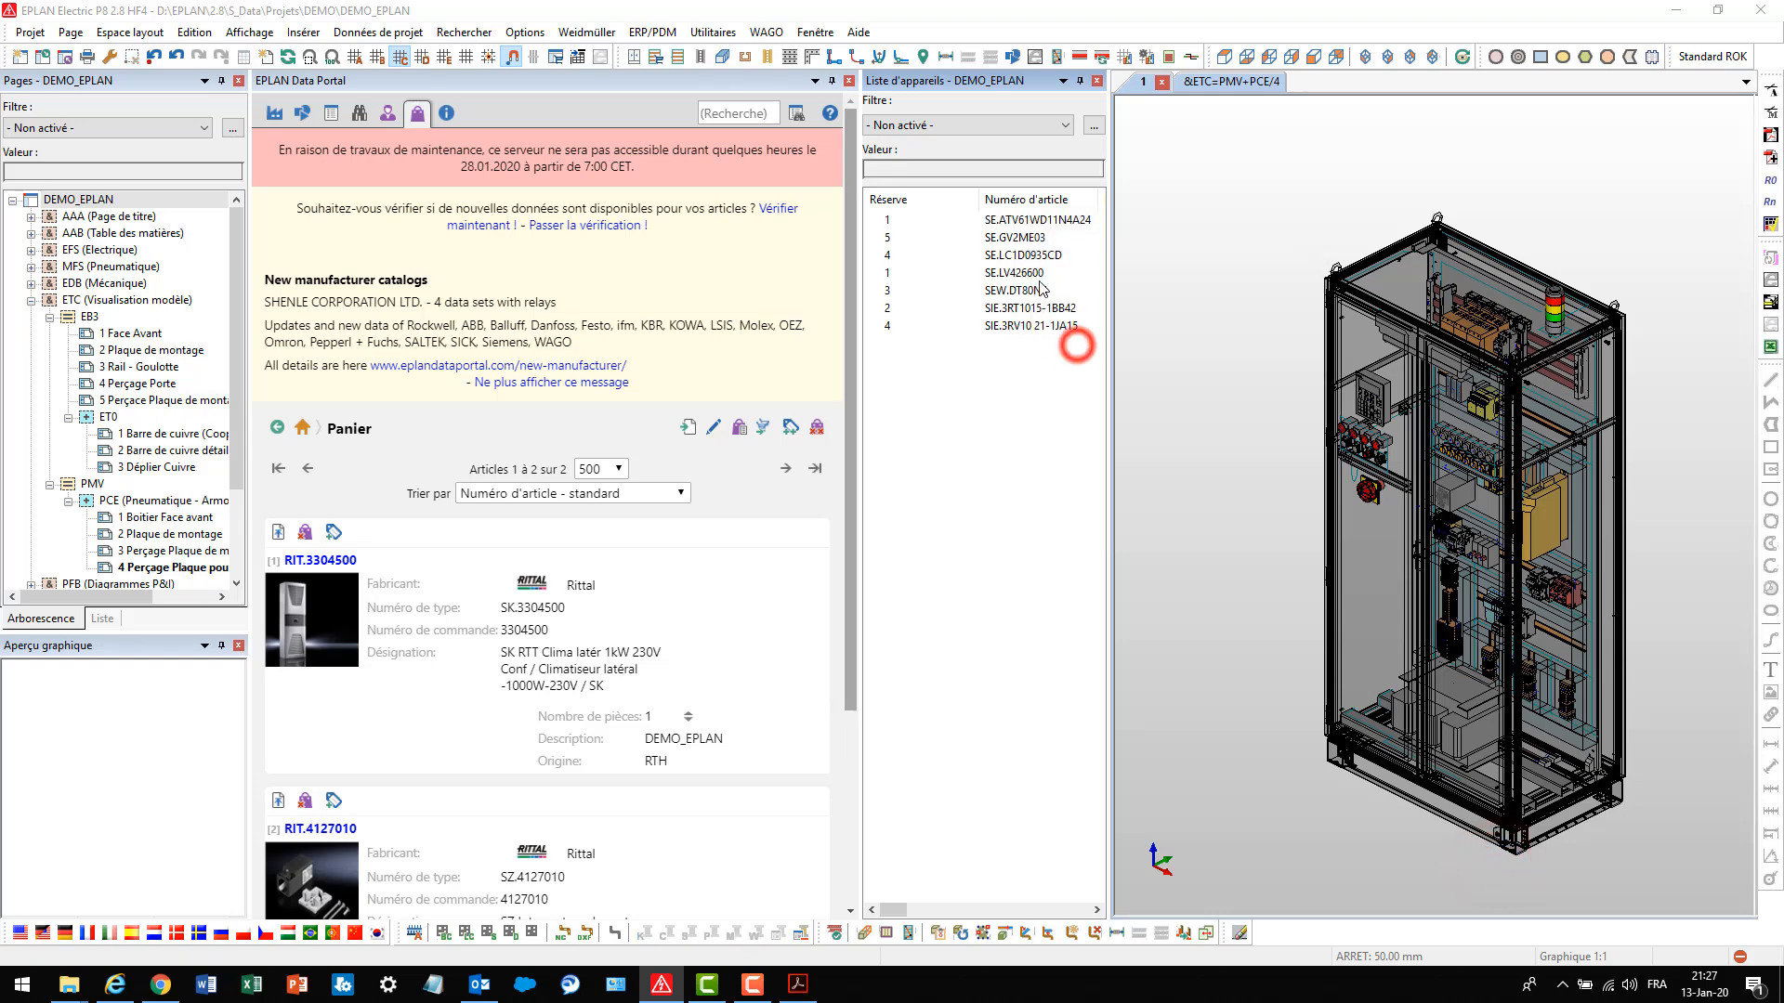
left_click(1014, 219)
left_click(1010, 326, "shift")
right_click(1010, 326)
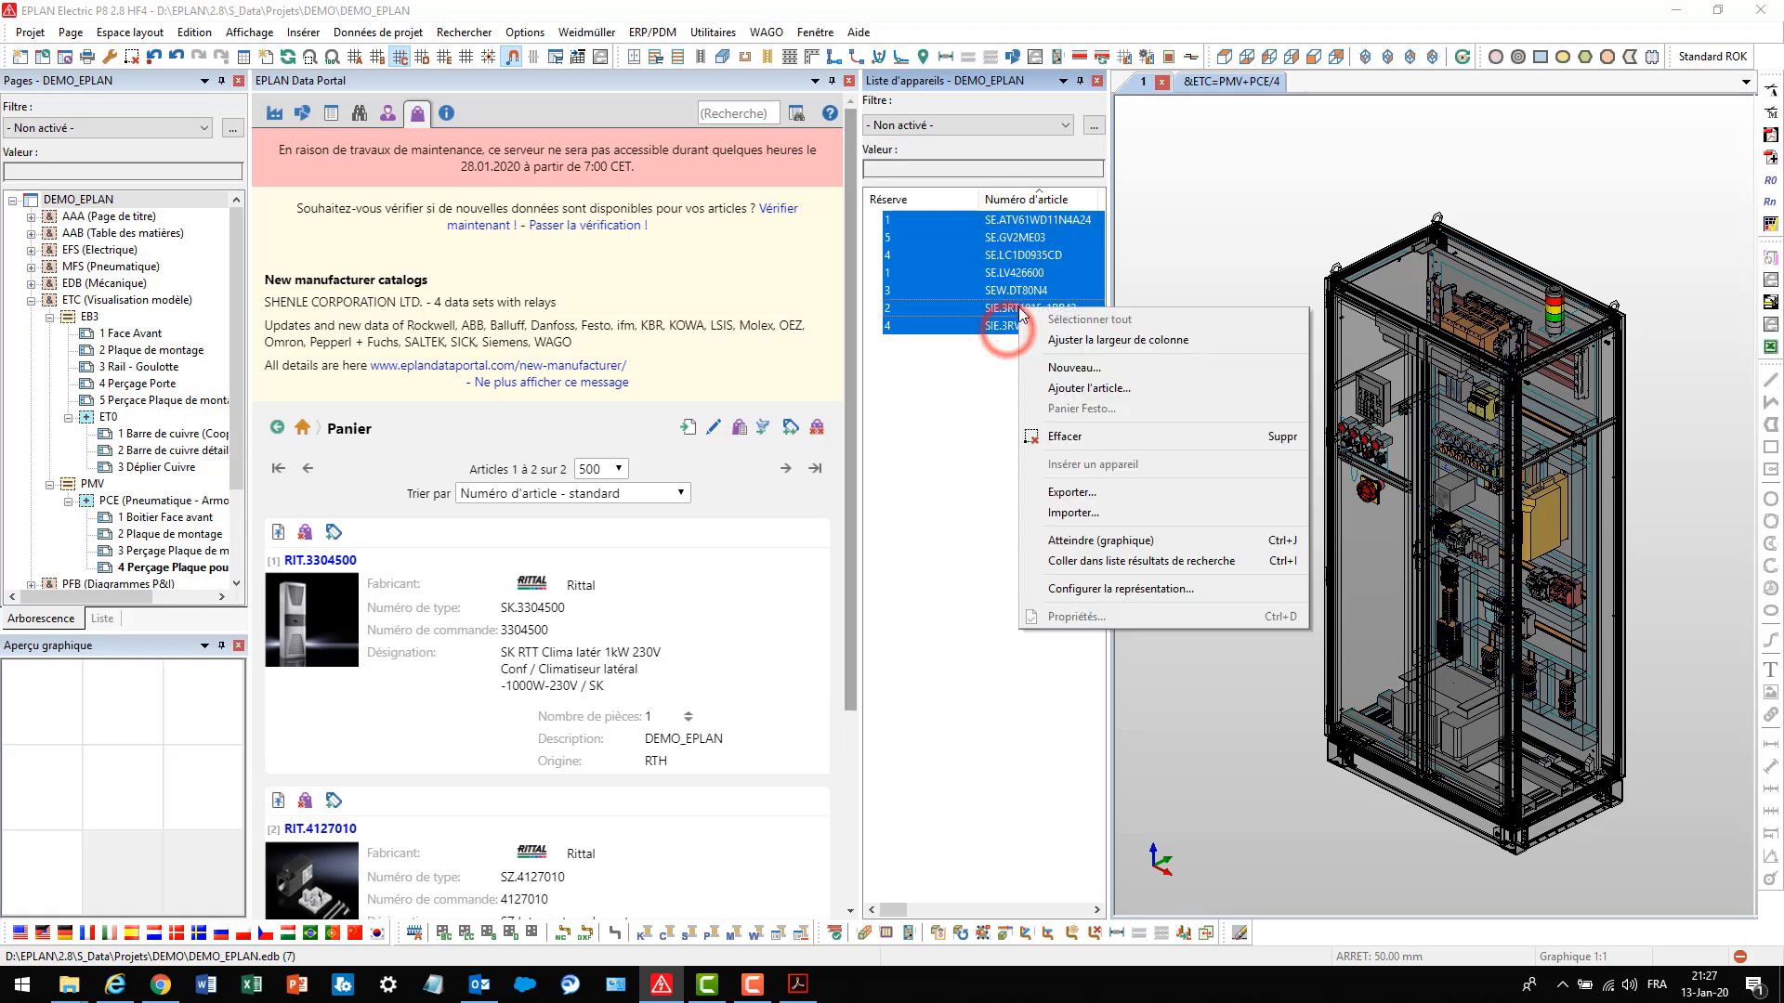
left_click(1064, 439)
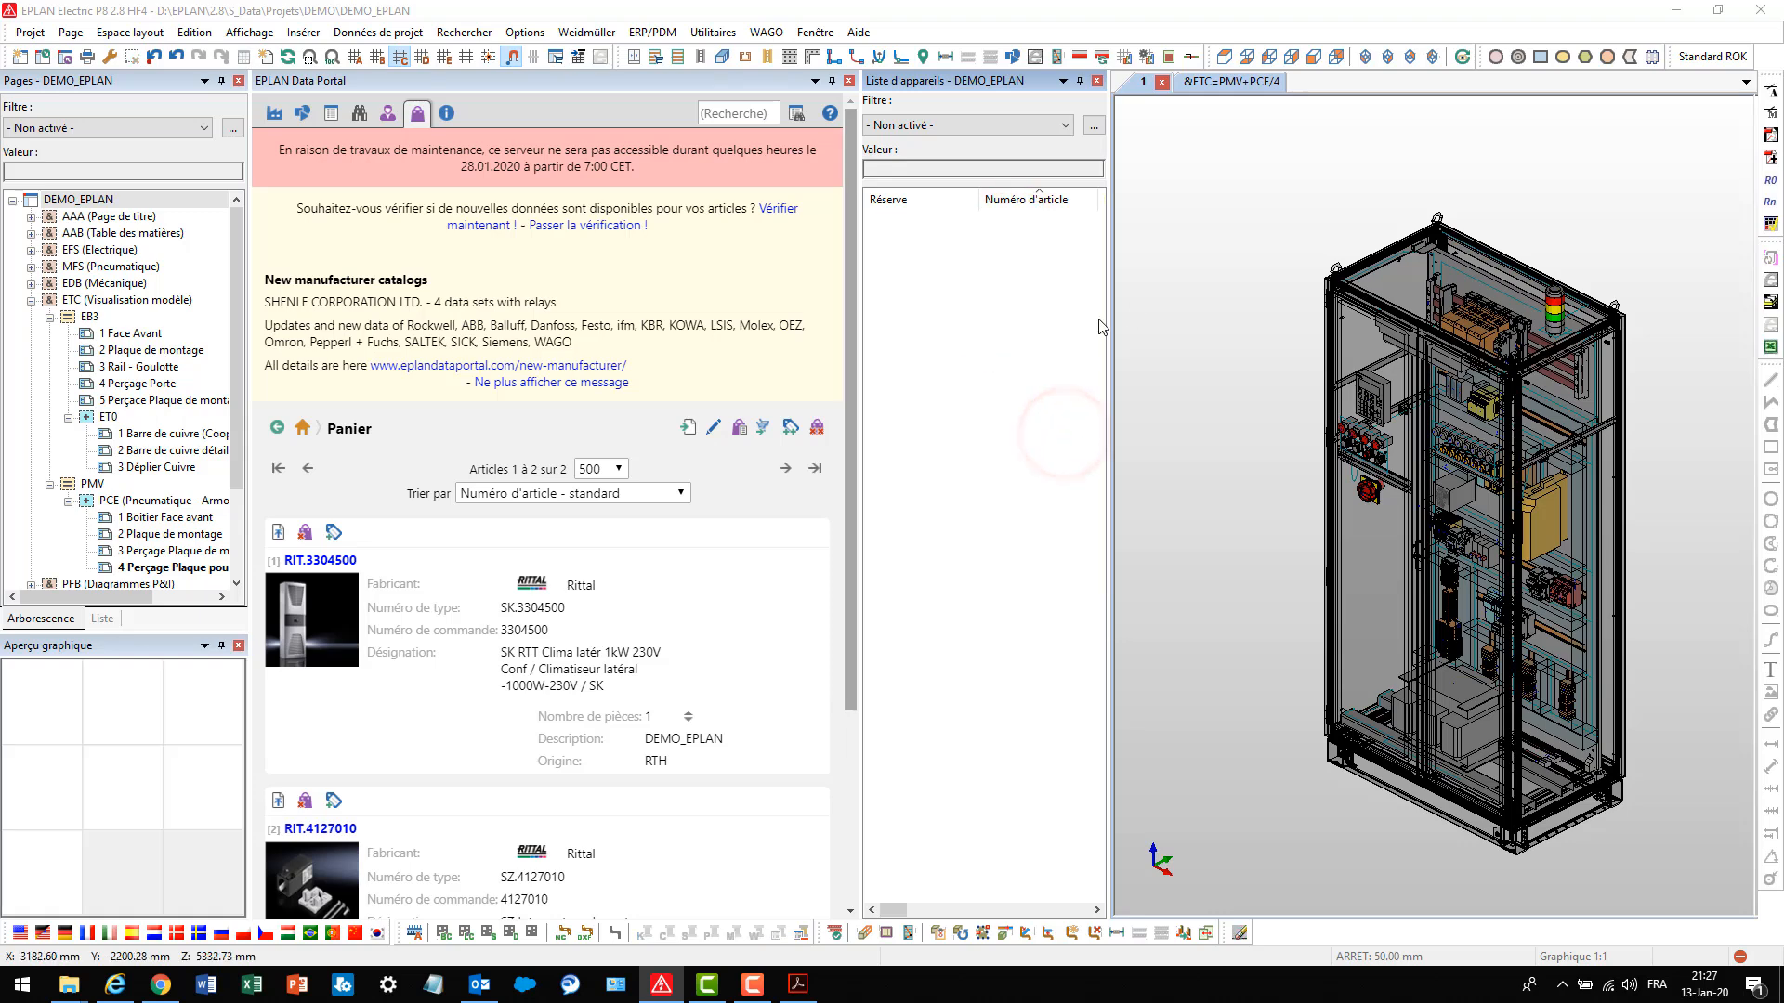
Import the basket into the device list and place RIT.3304500 on the cabinet's right side panel with drilling pattern RIT.SK3304xxx AB
left_click(740, 429)
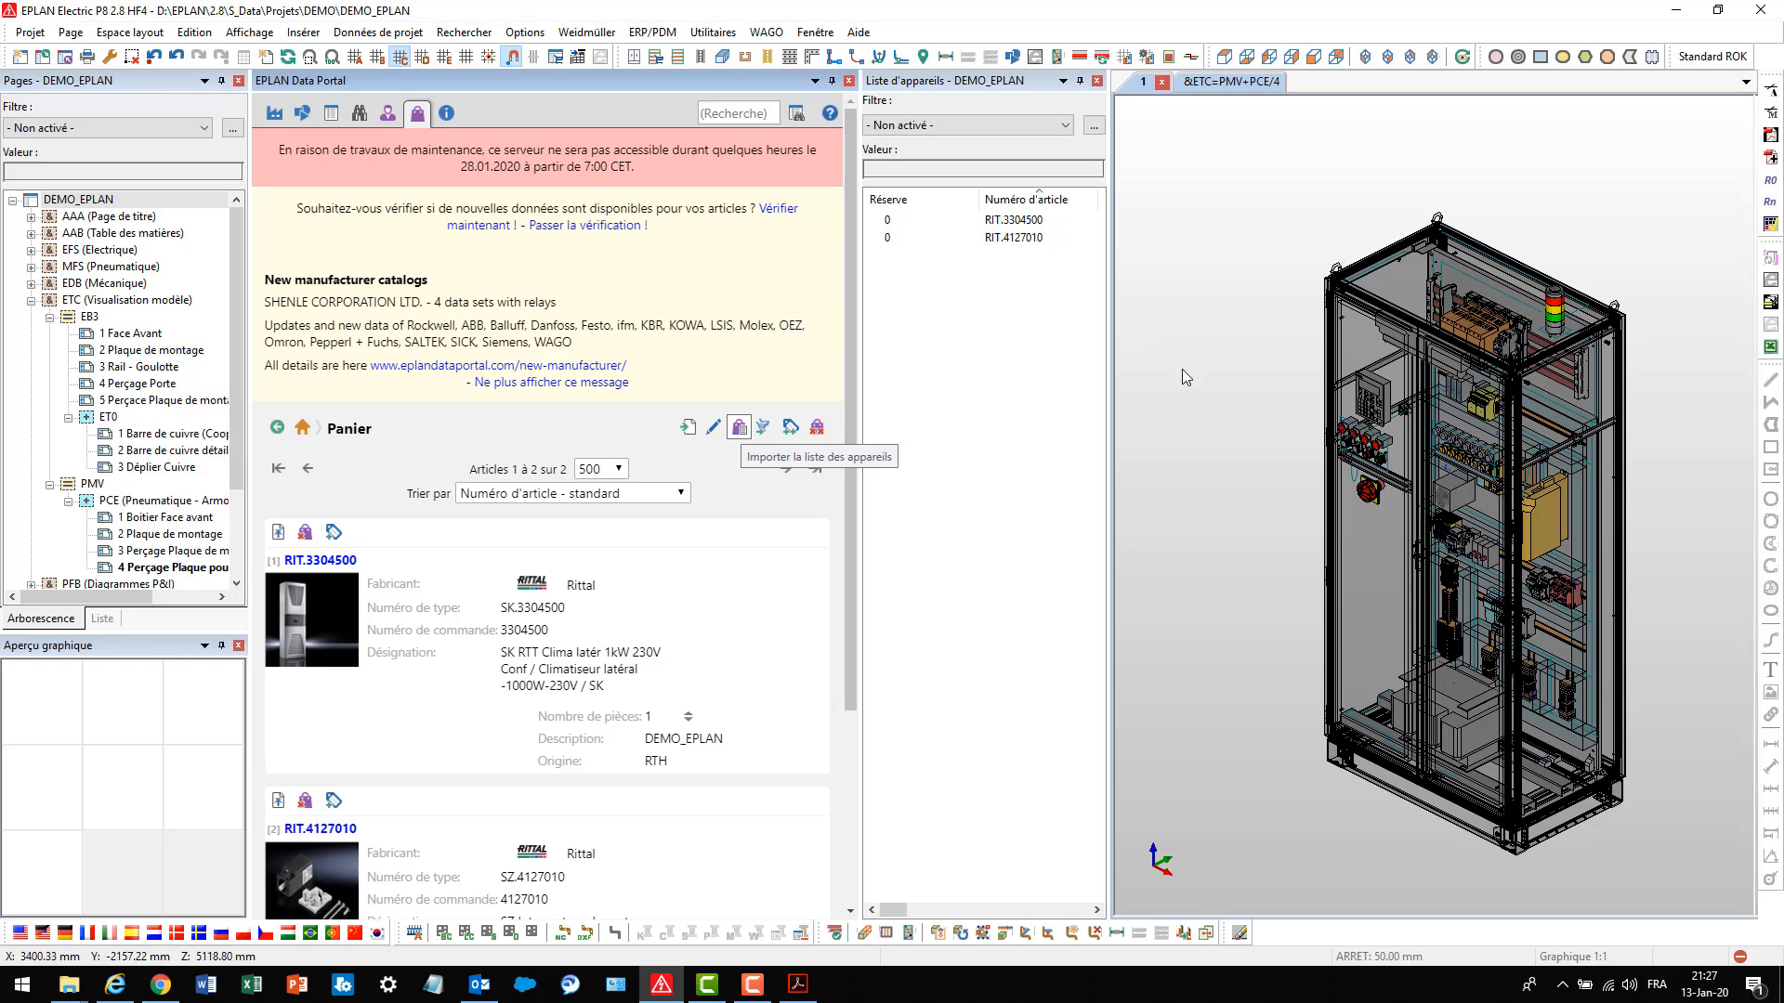
scroll(1181, 370, "down", 1)
left_click(1007, 219)
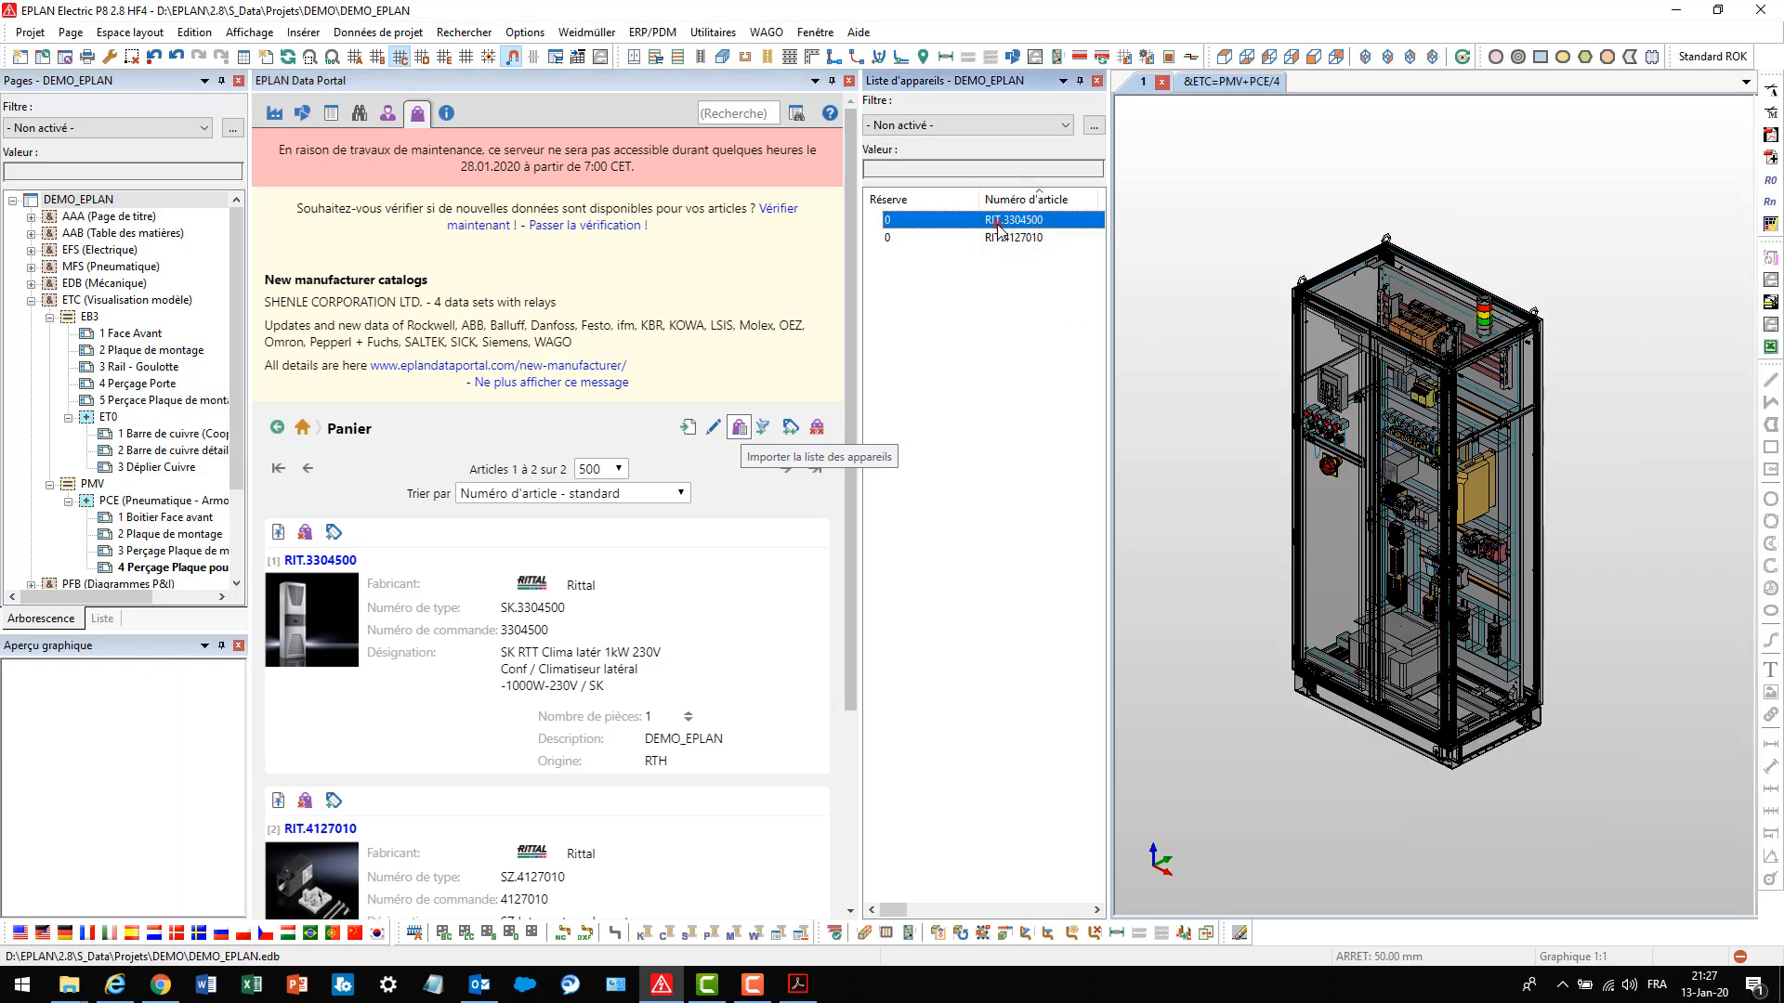
left_click_drag(998, 229, 1570, 483)
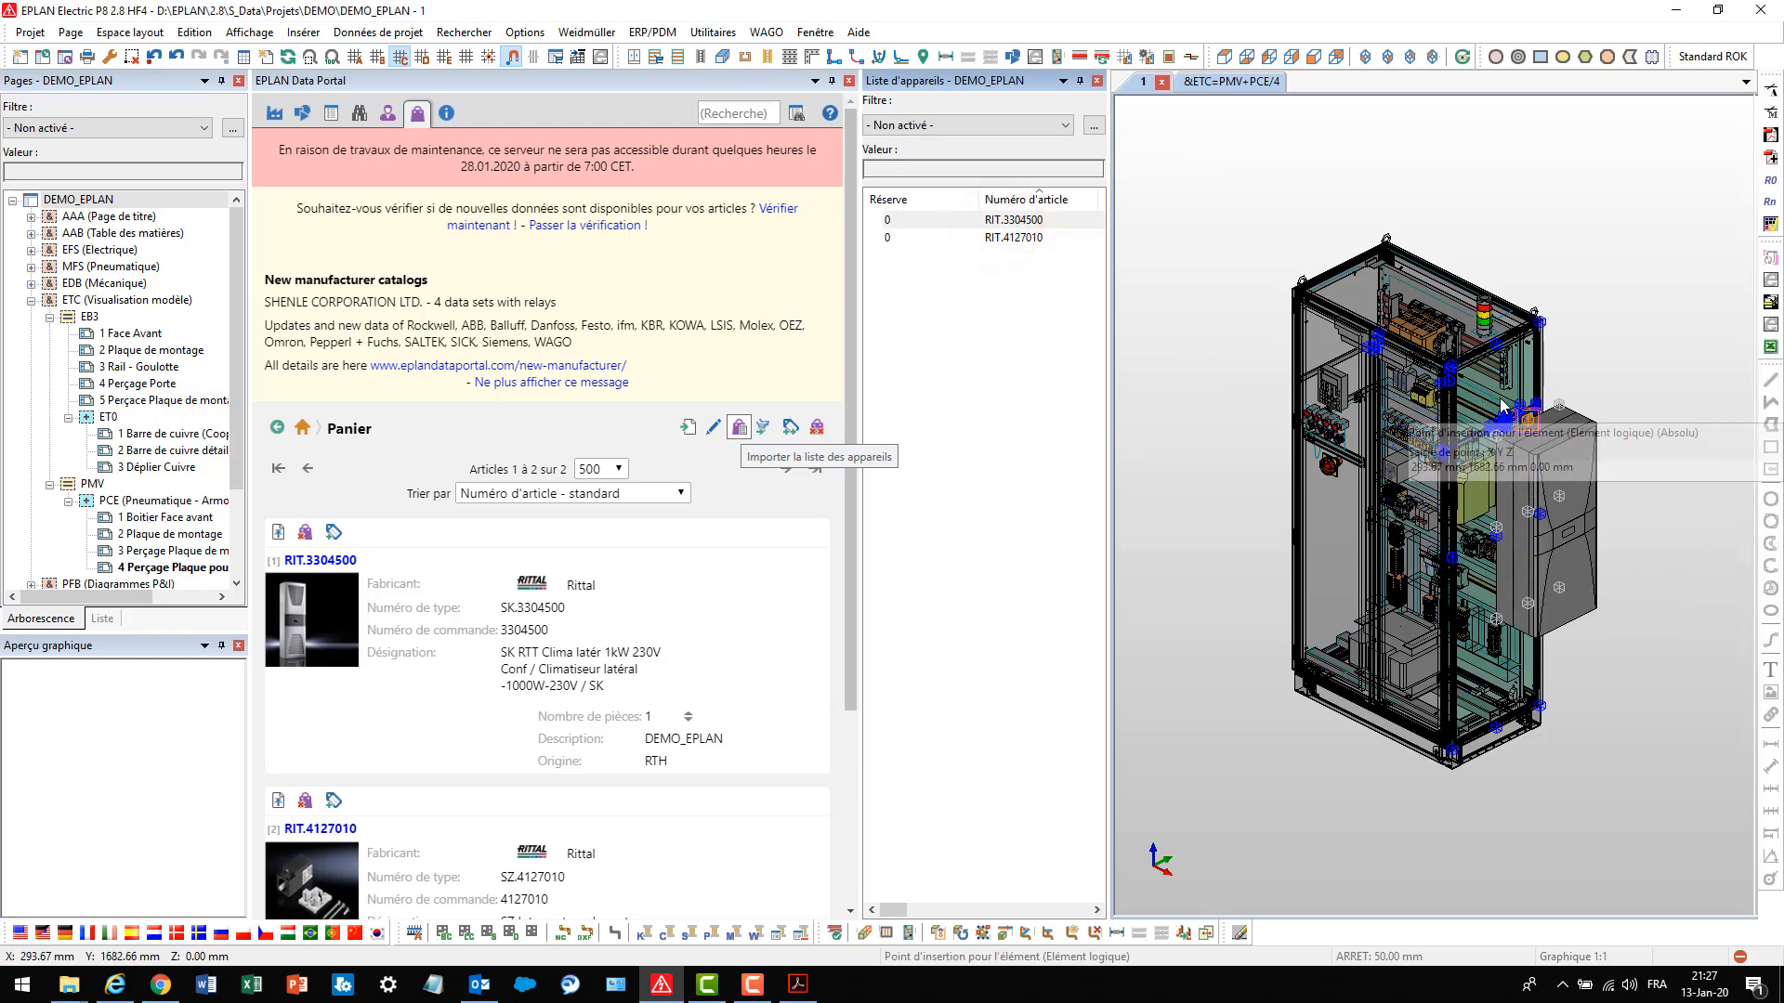
scroll(1504, 400, "up", 2)
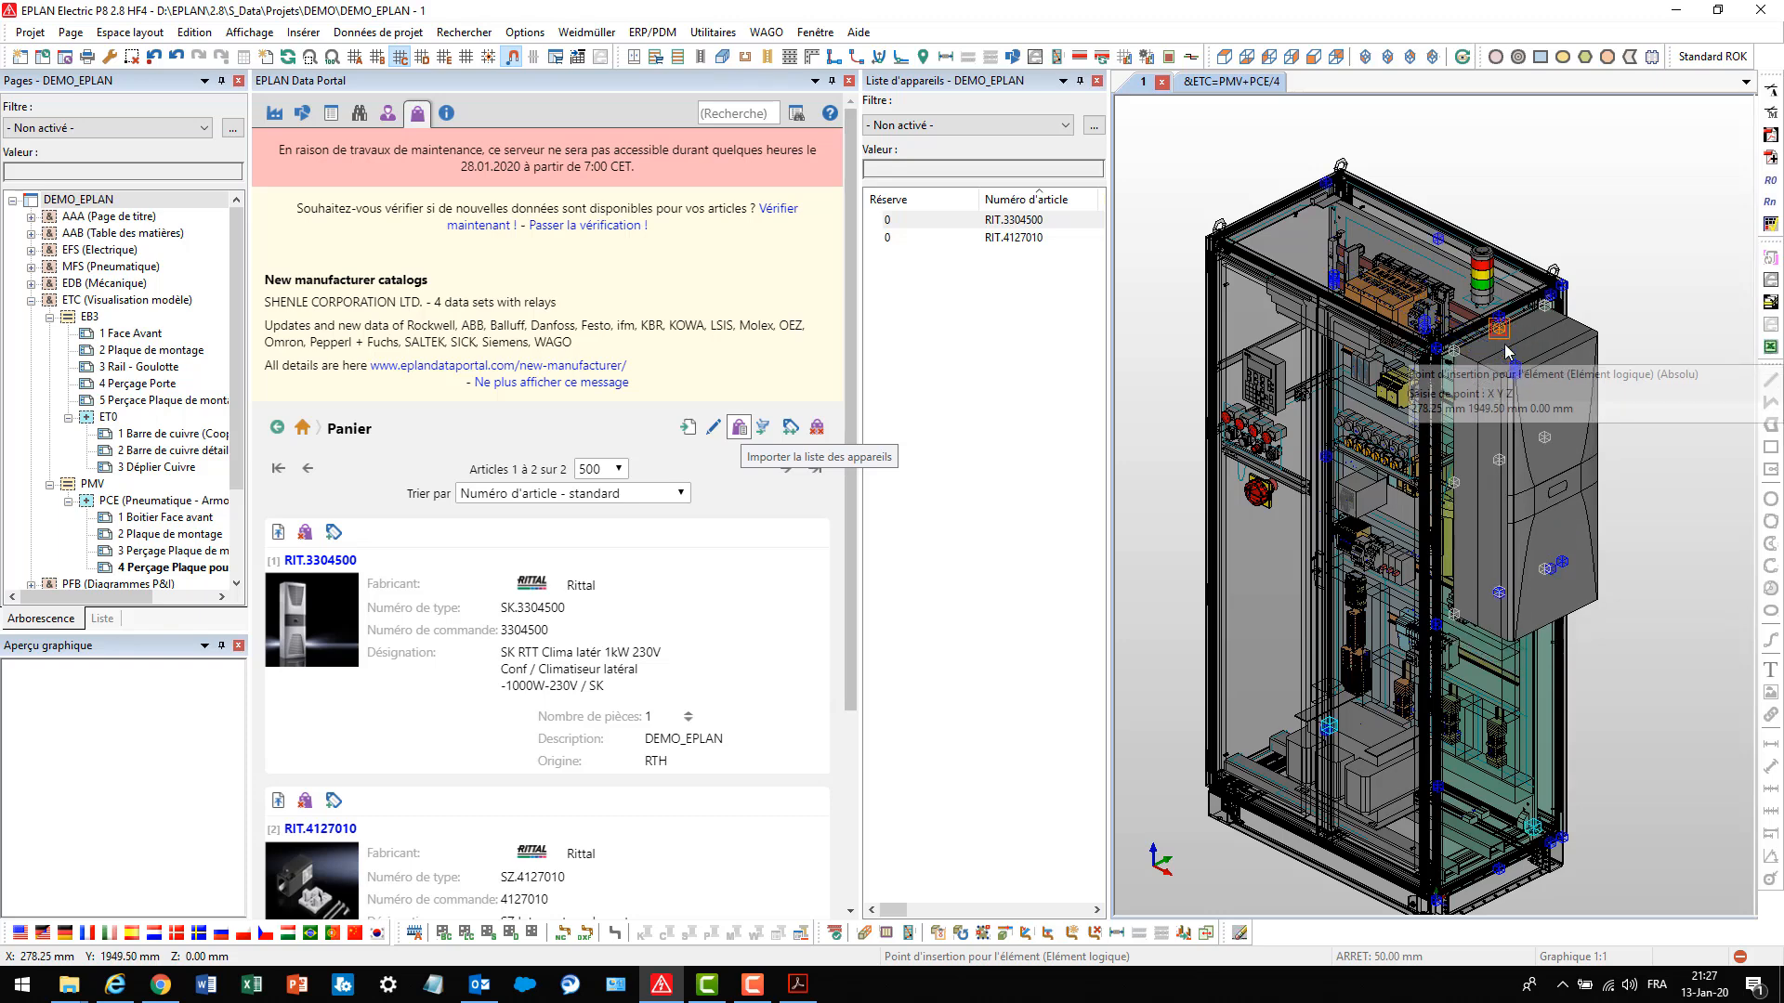
left_click(1507, 351)
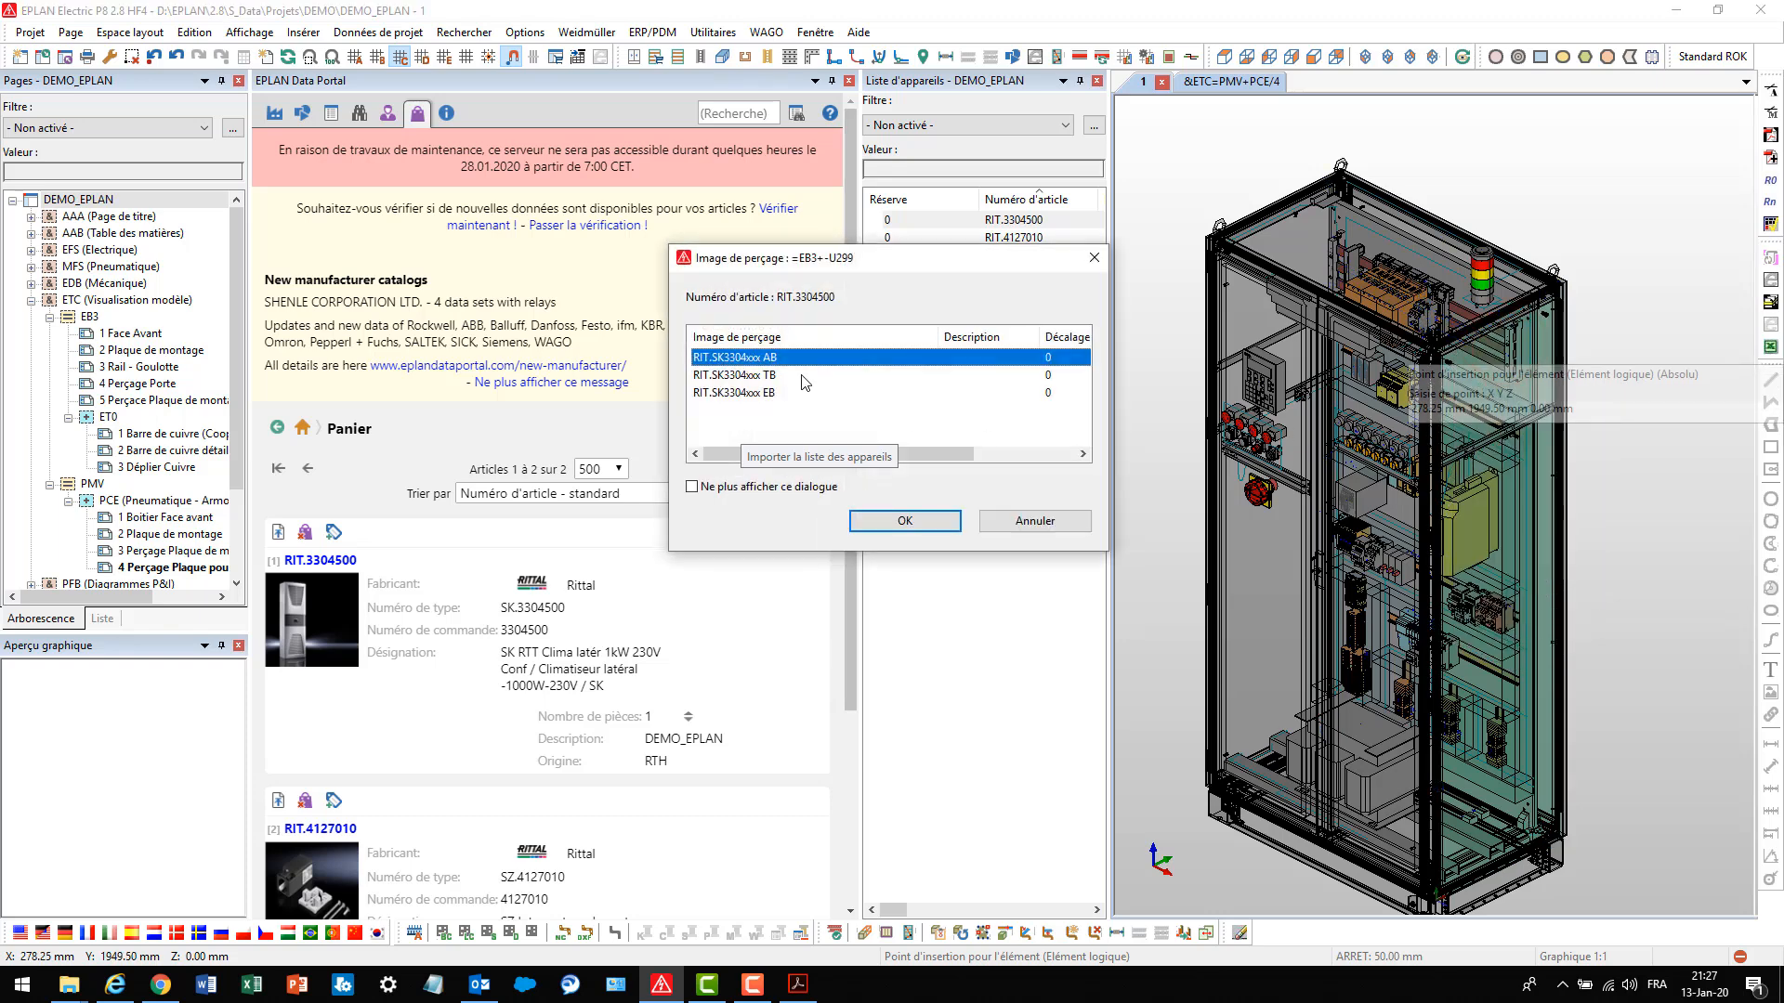
left_click(903, 522)
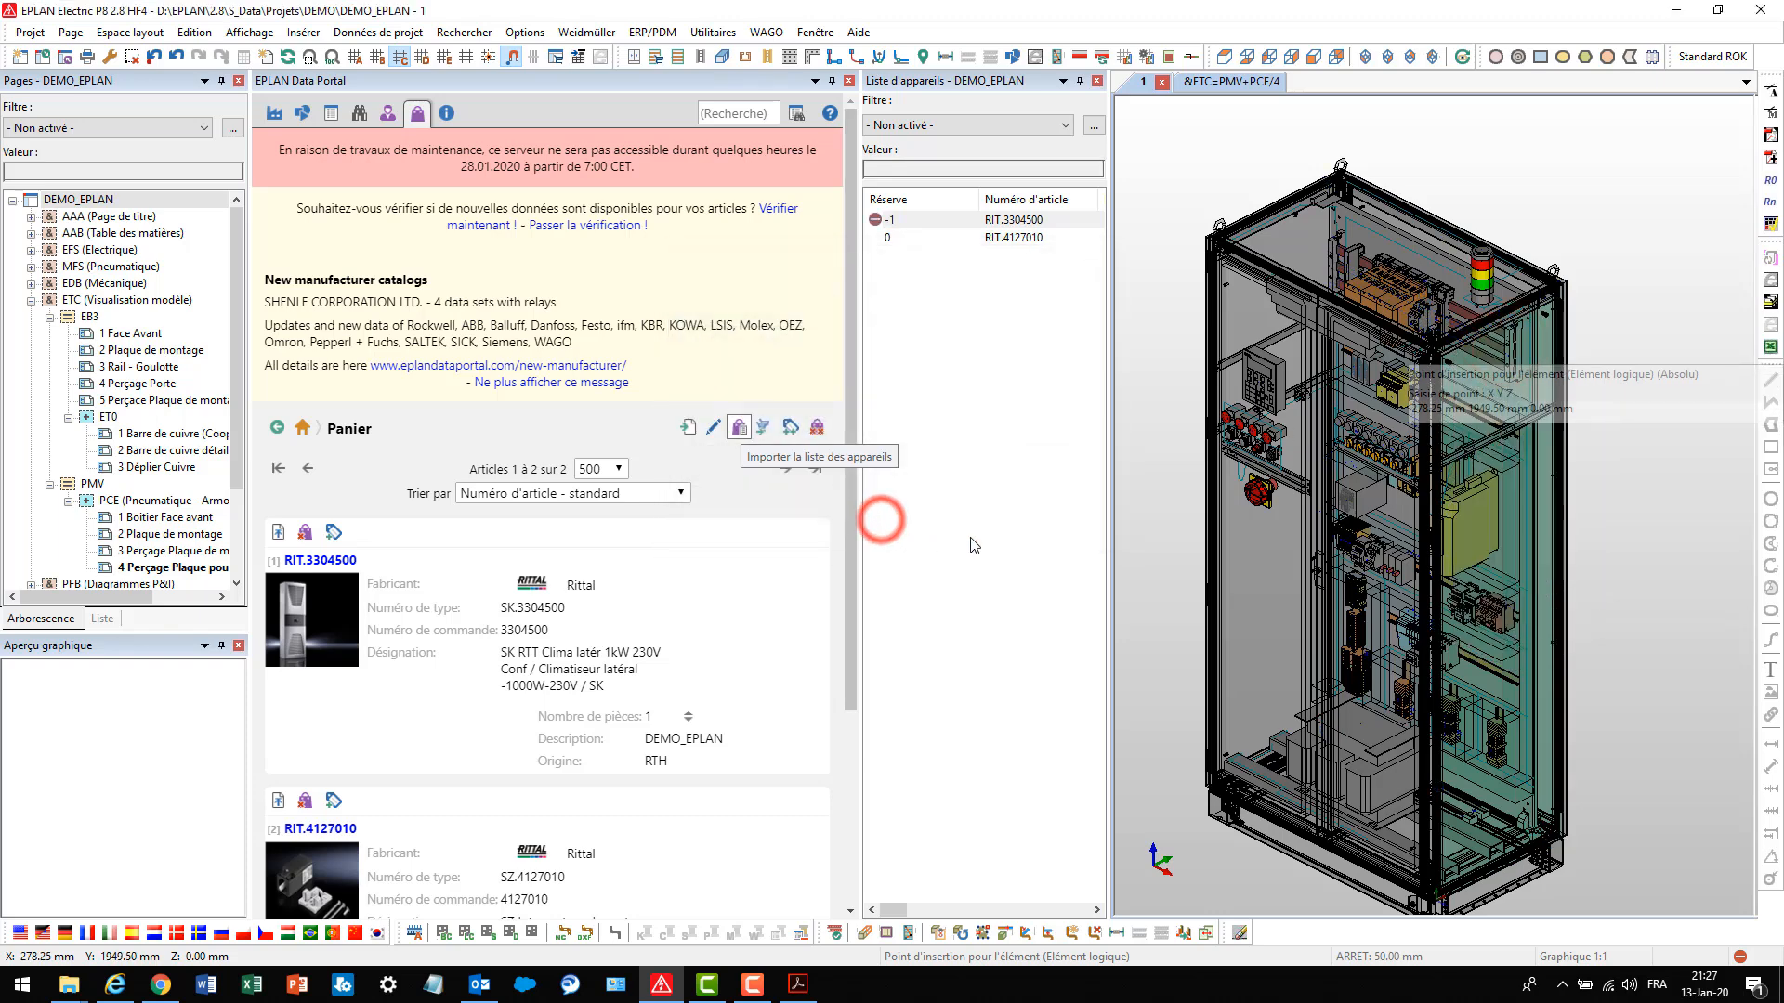
Close the Data Portal and the device list, and display the optimally cooled zones in the cabinet's front view
left_click(849, 82)
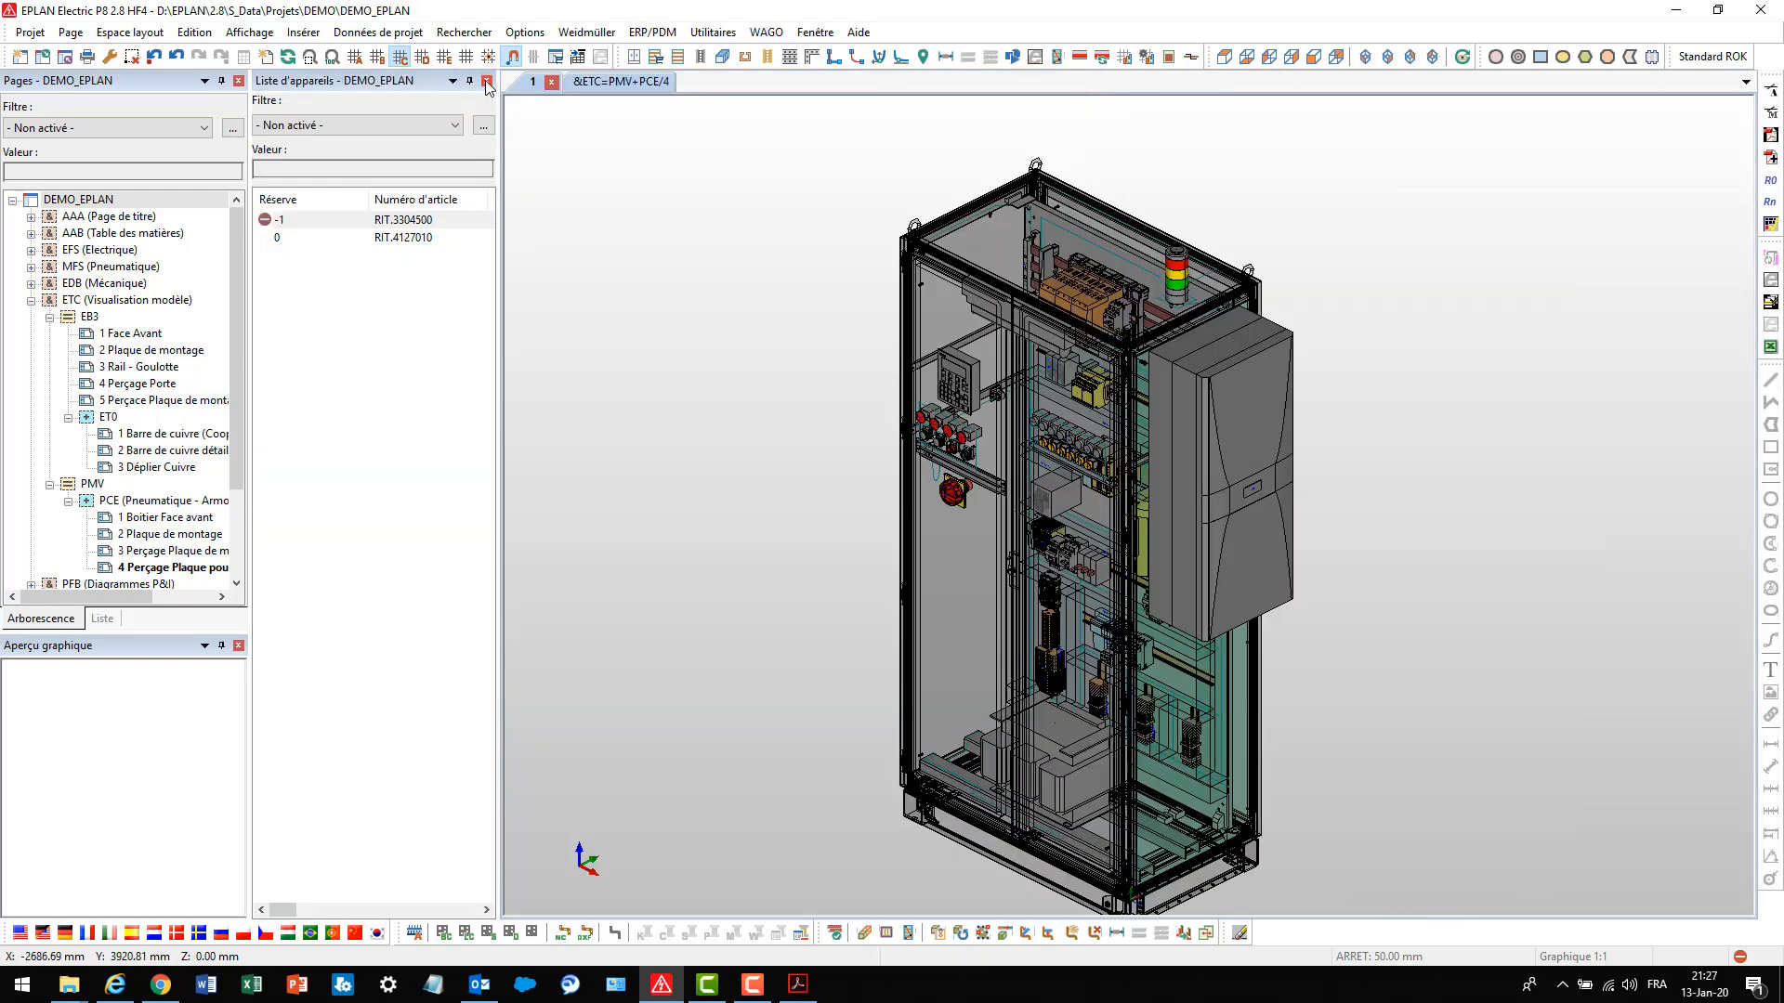
left_click(487, 82)
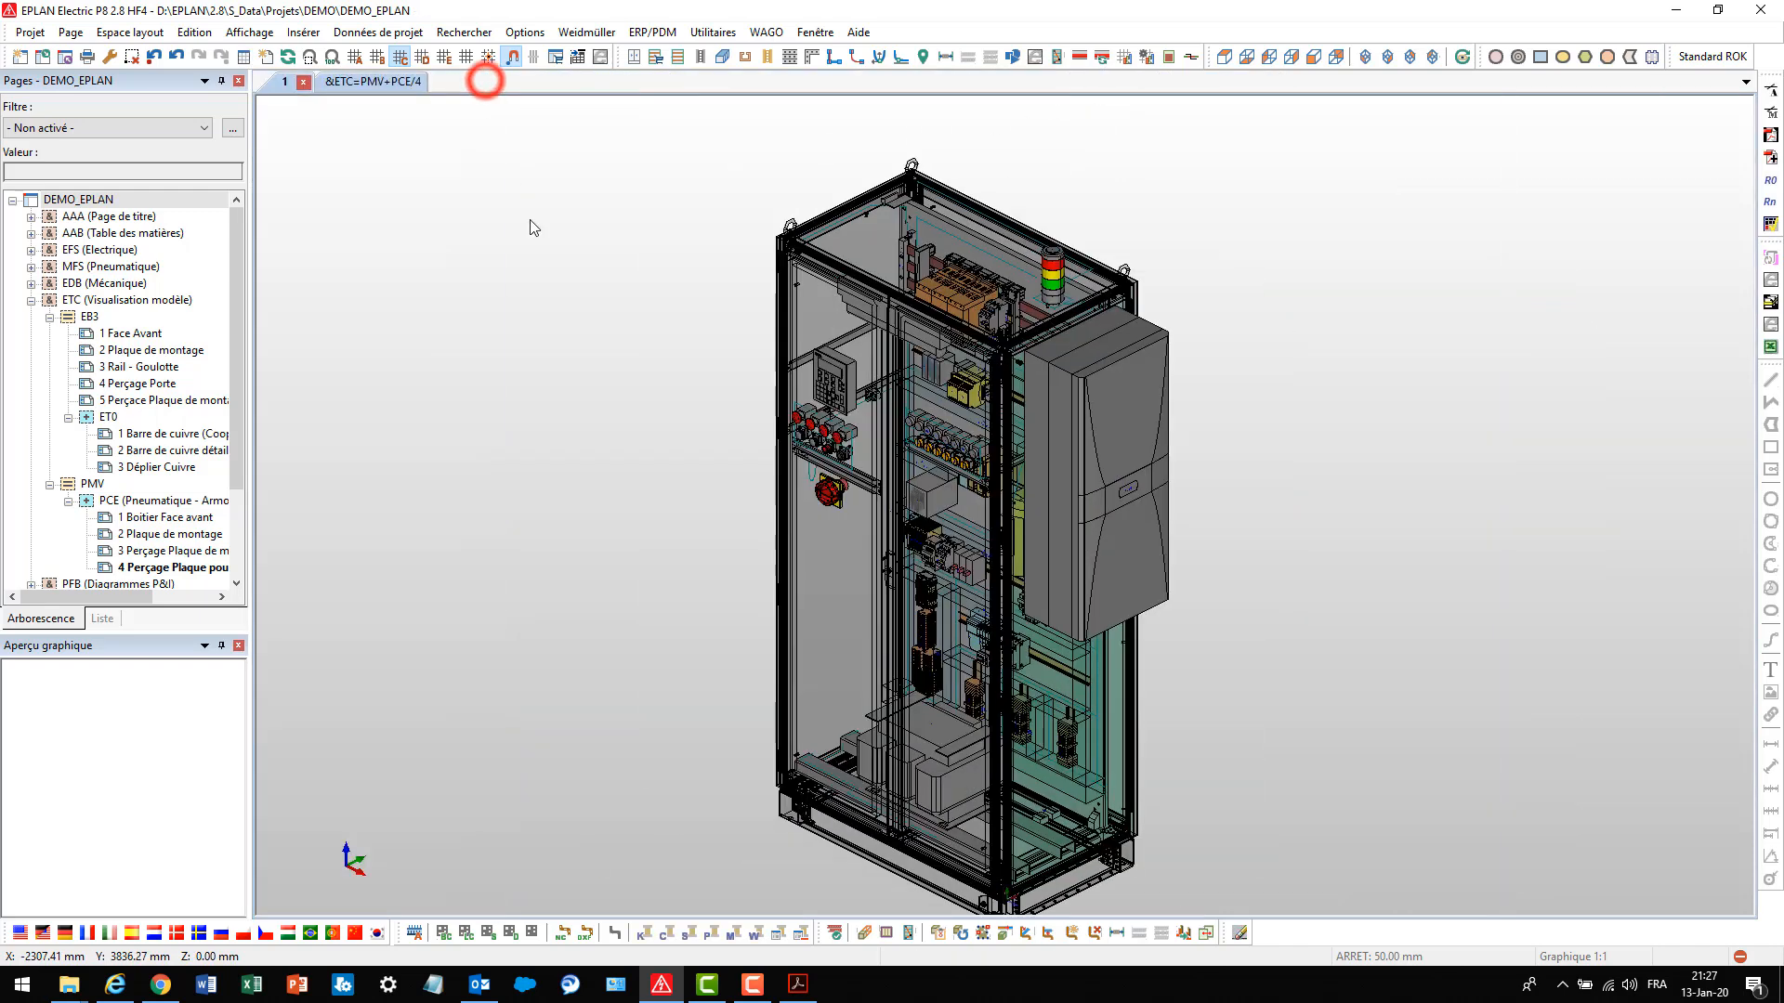
left_click(1314, 57)
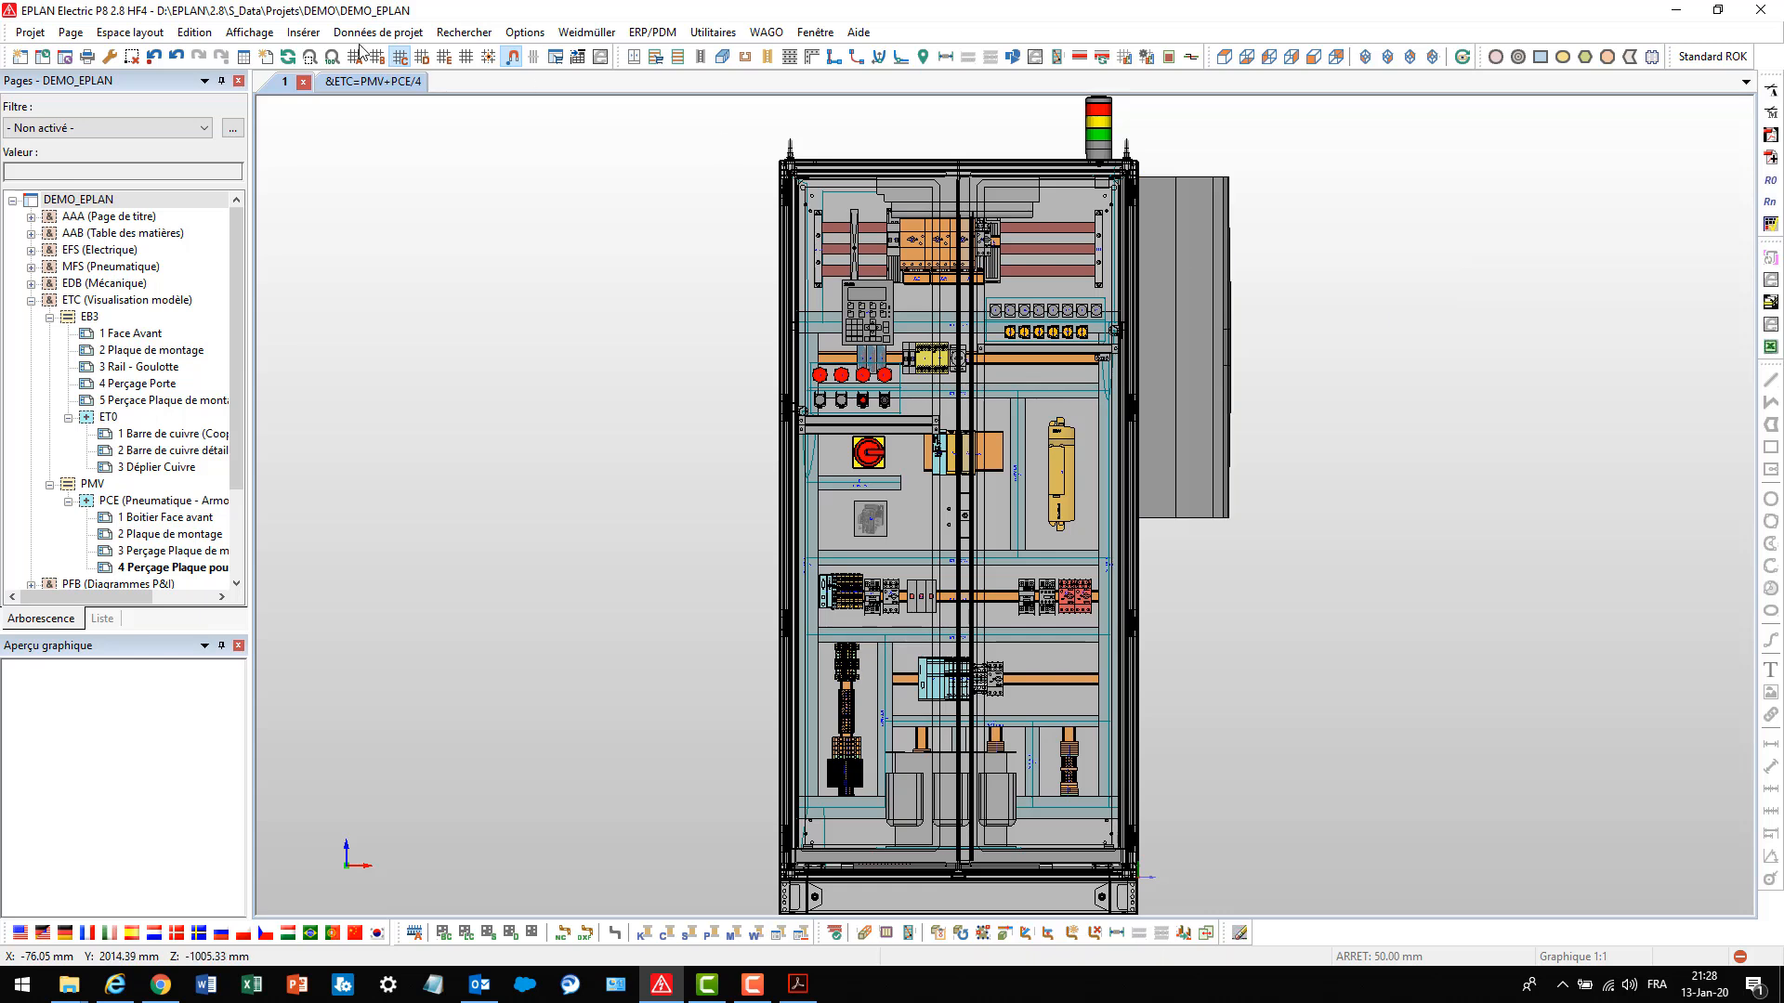
left_click(249, 32)
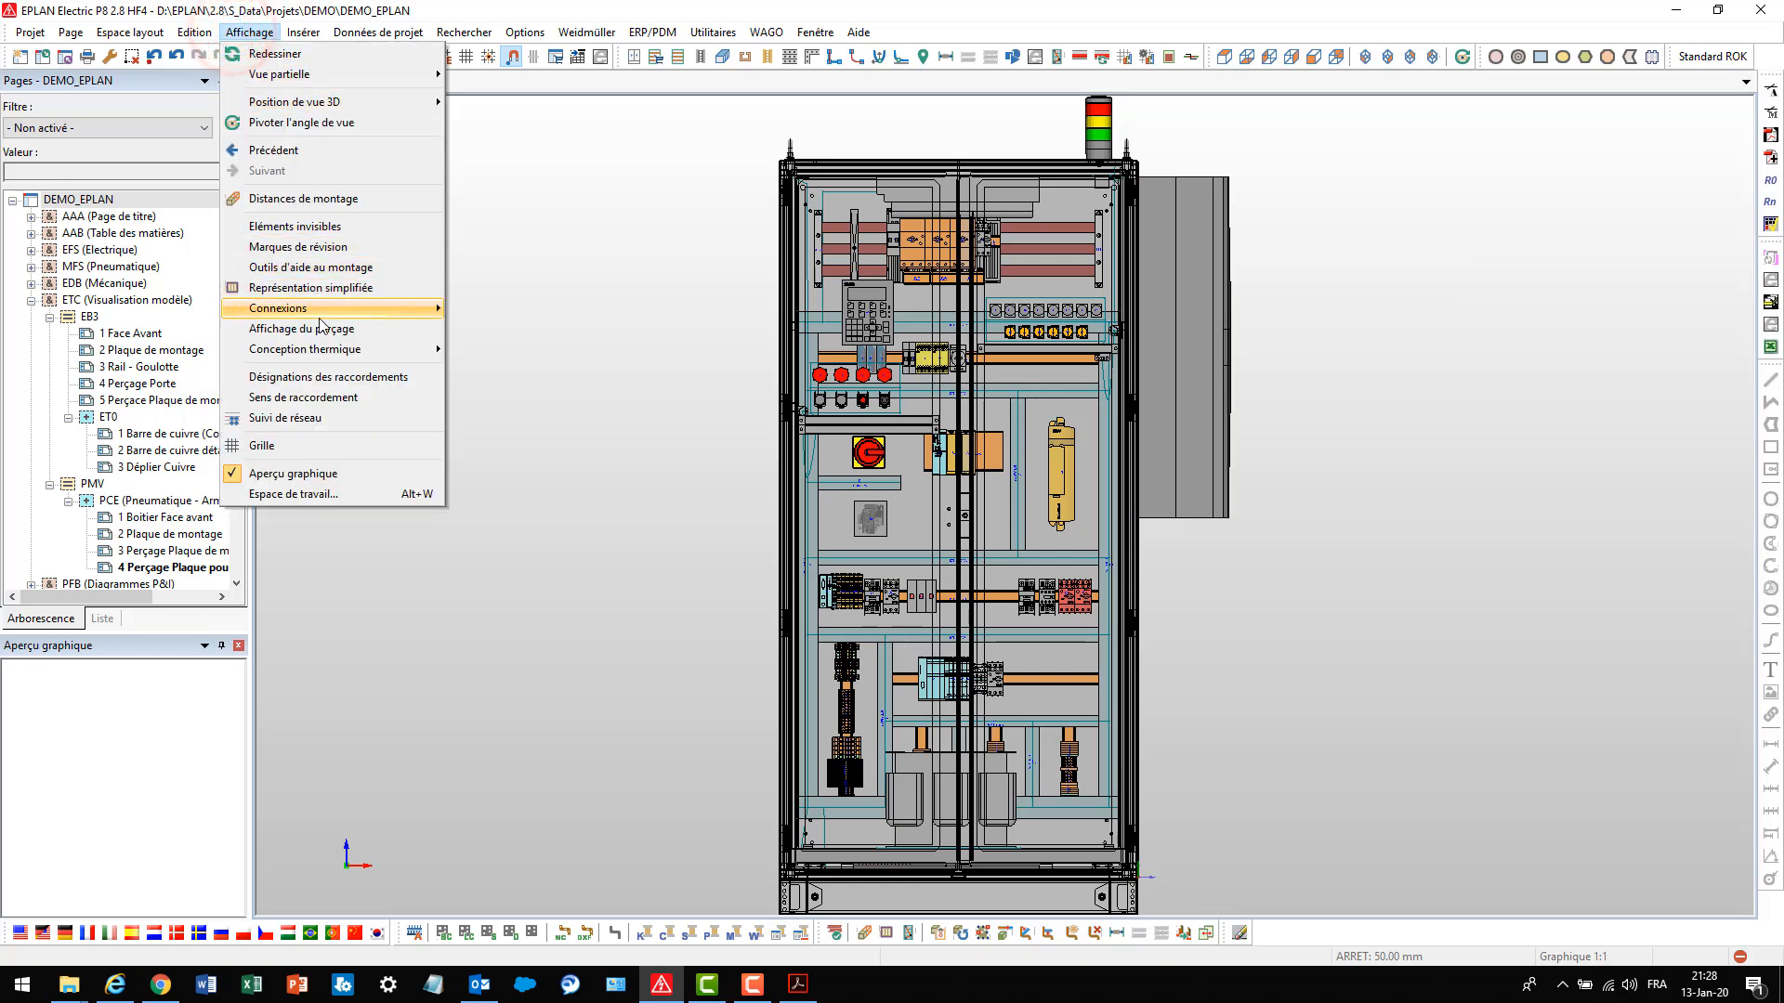
mouse_move(316, 350)
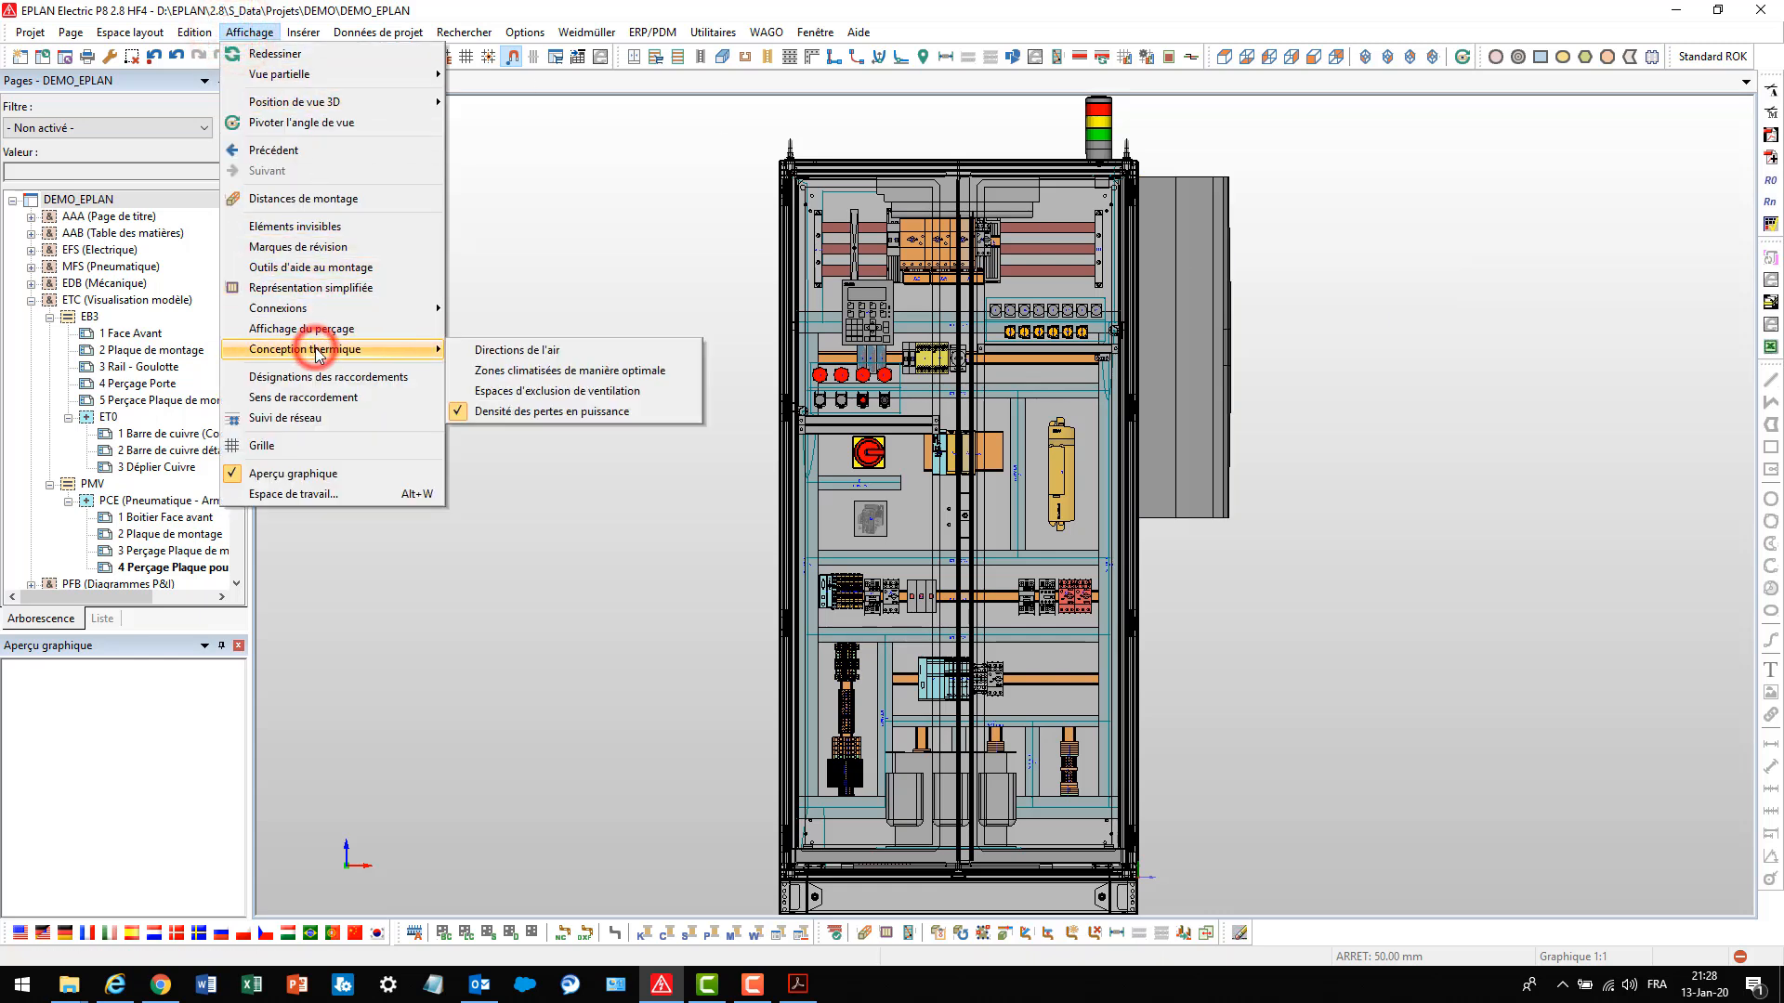
left_click(499, 373)
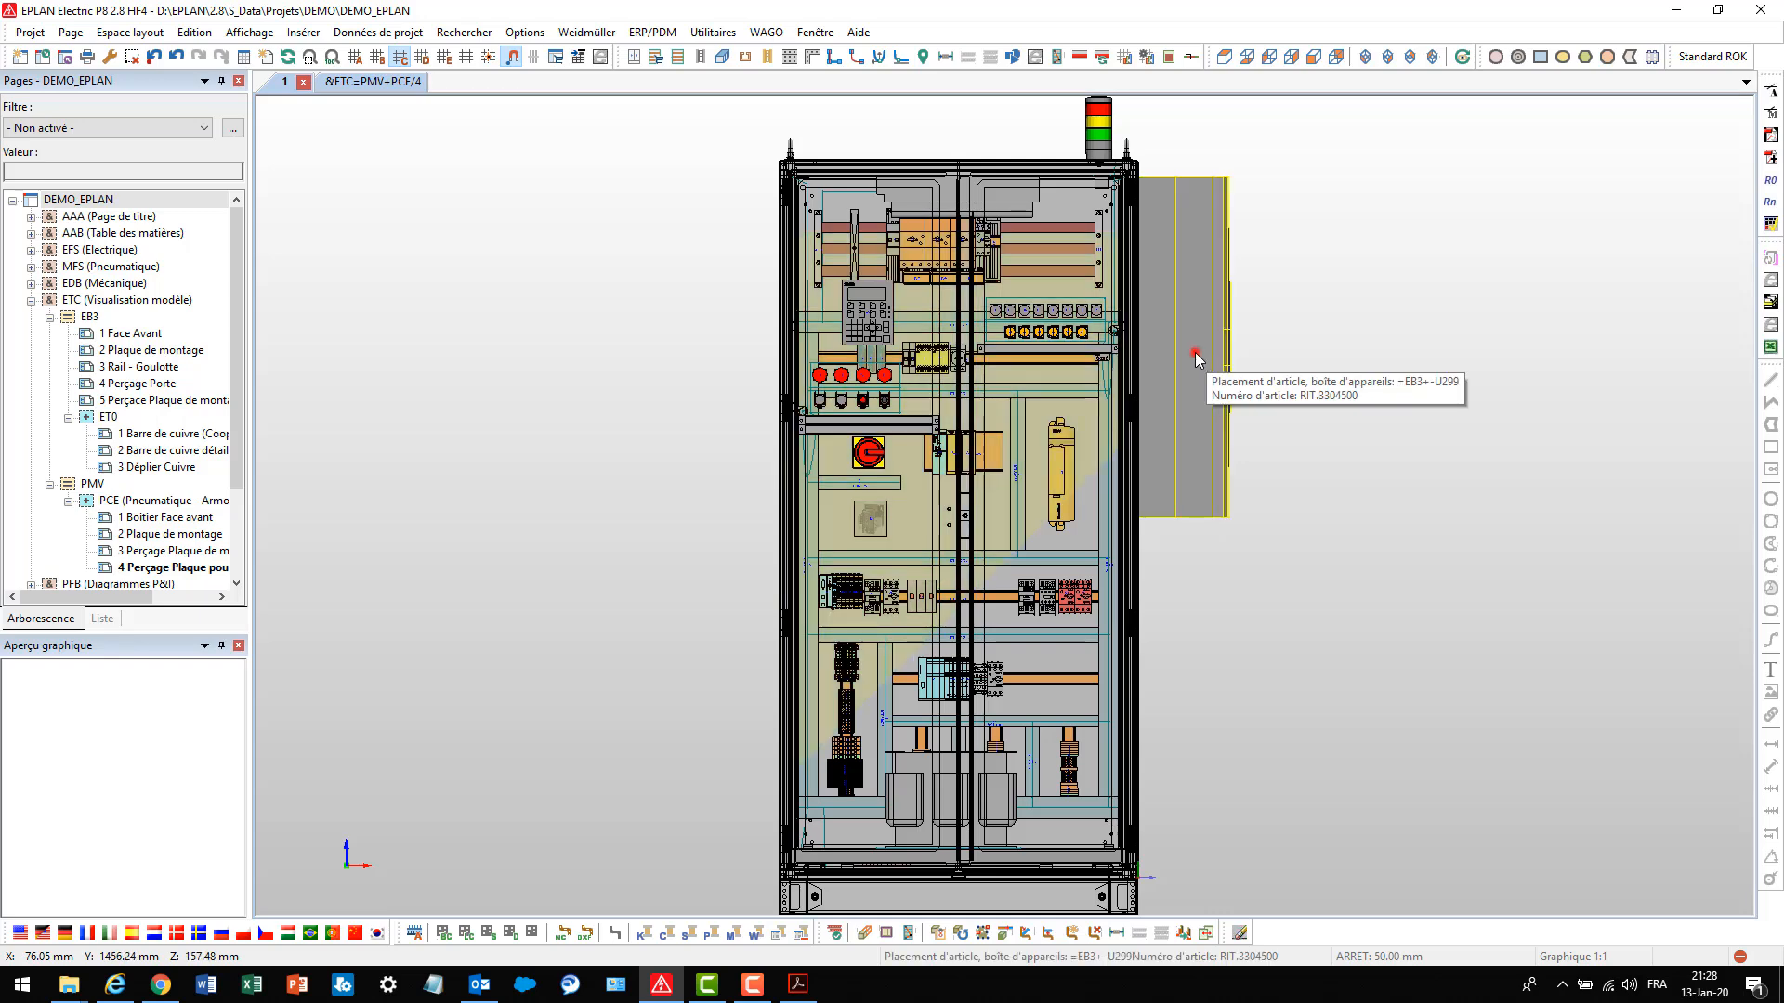
Add air deflector accessory RIT.3213310 to the side cooling unit and place it inside the cabinet at the unit's mounting point
left_click(1195, 358)
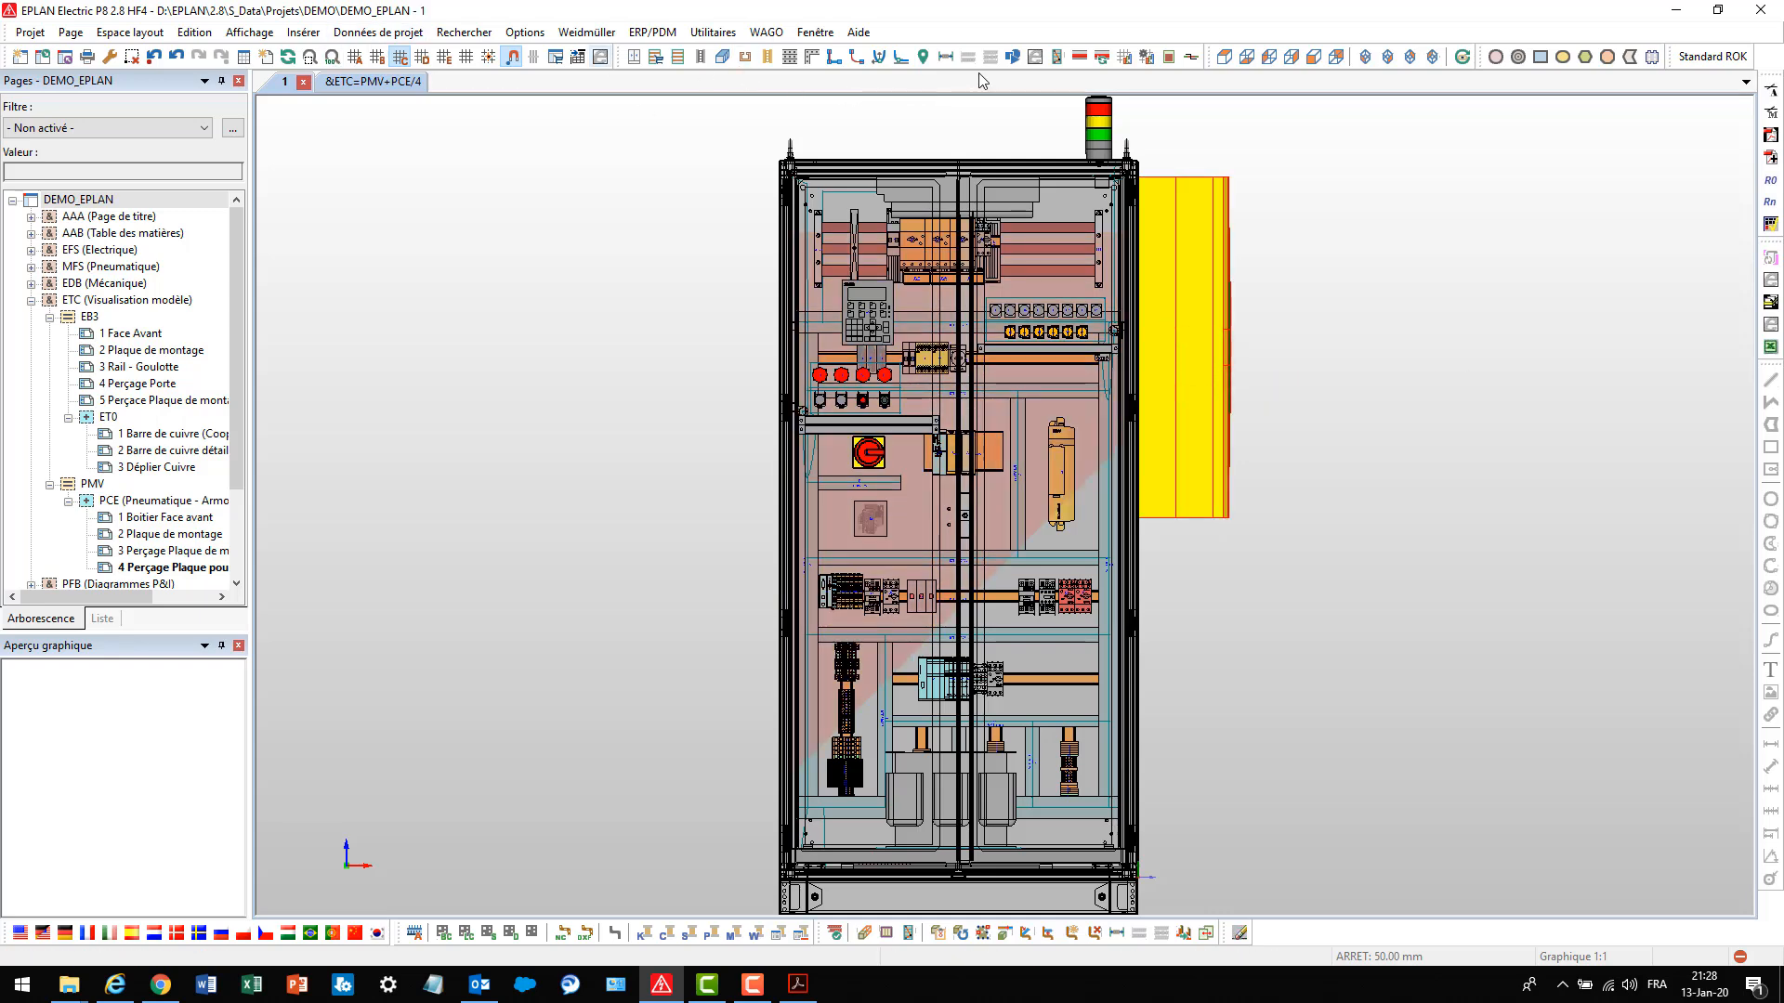
left_click(1013, 57)
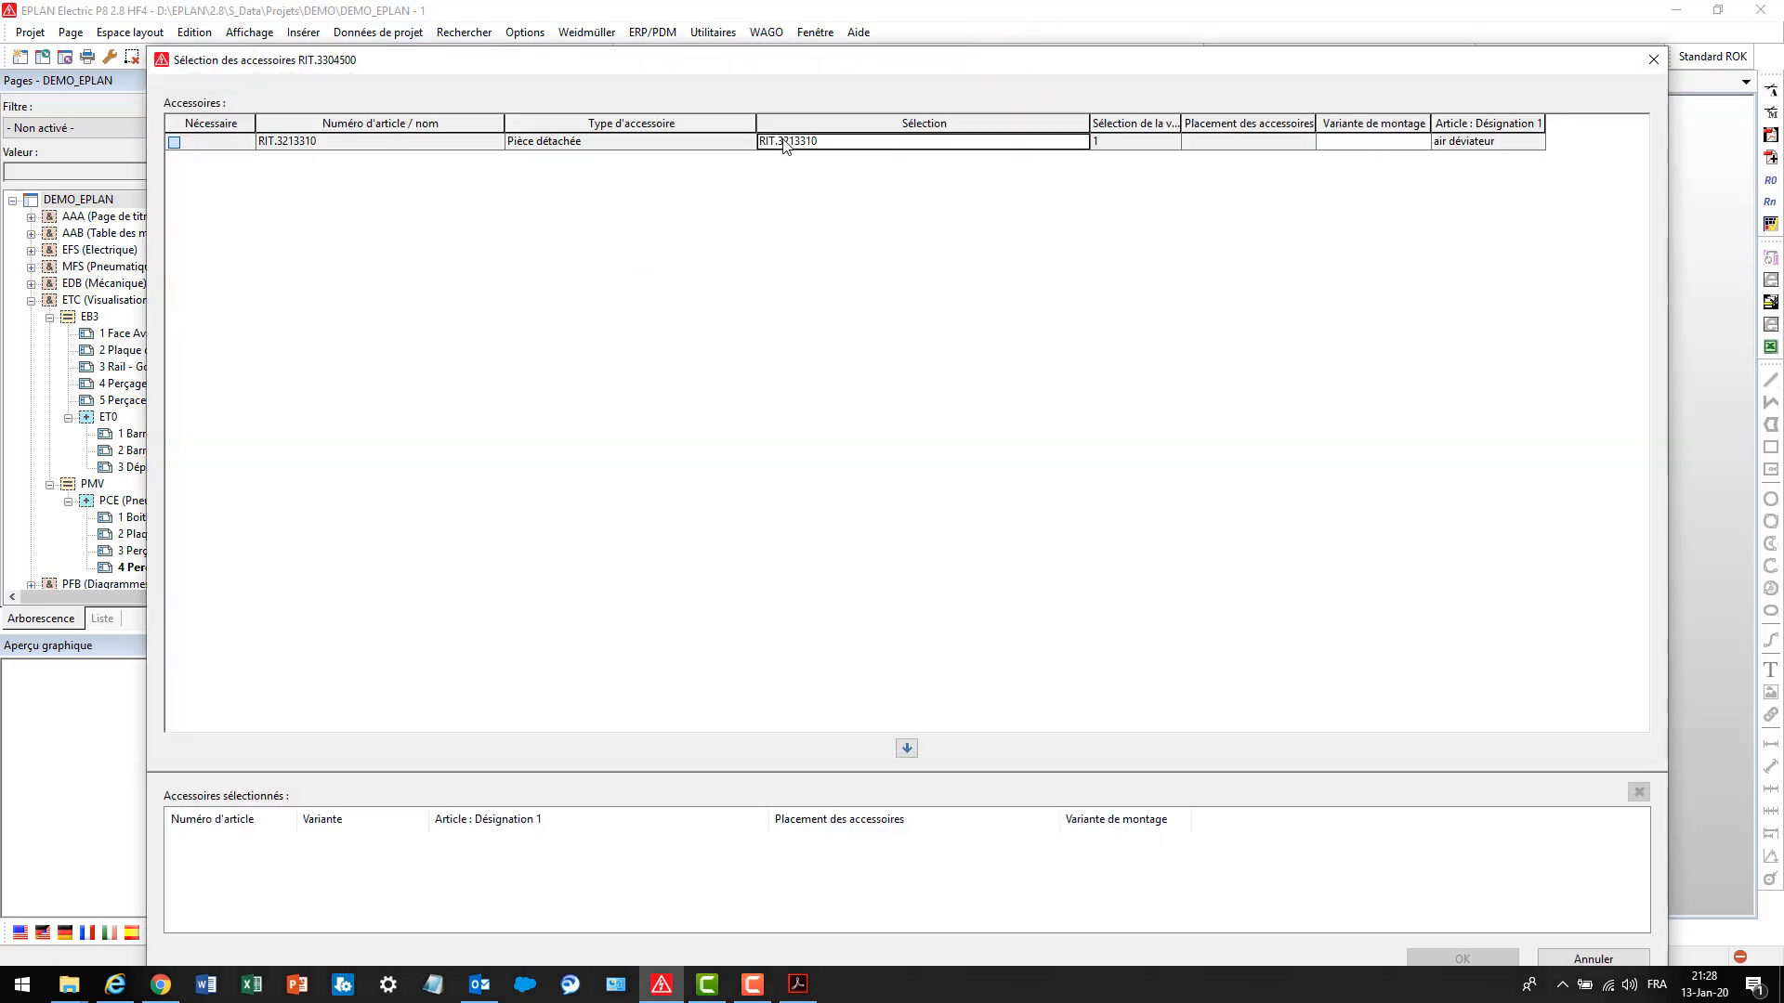
left_click(906, 749)
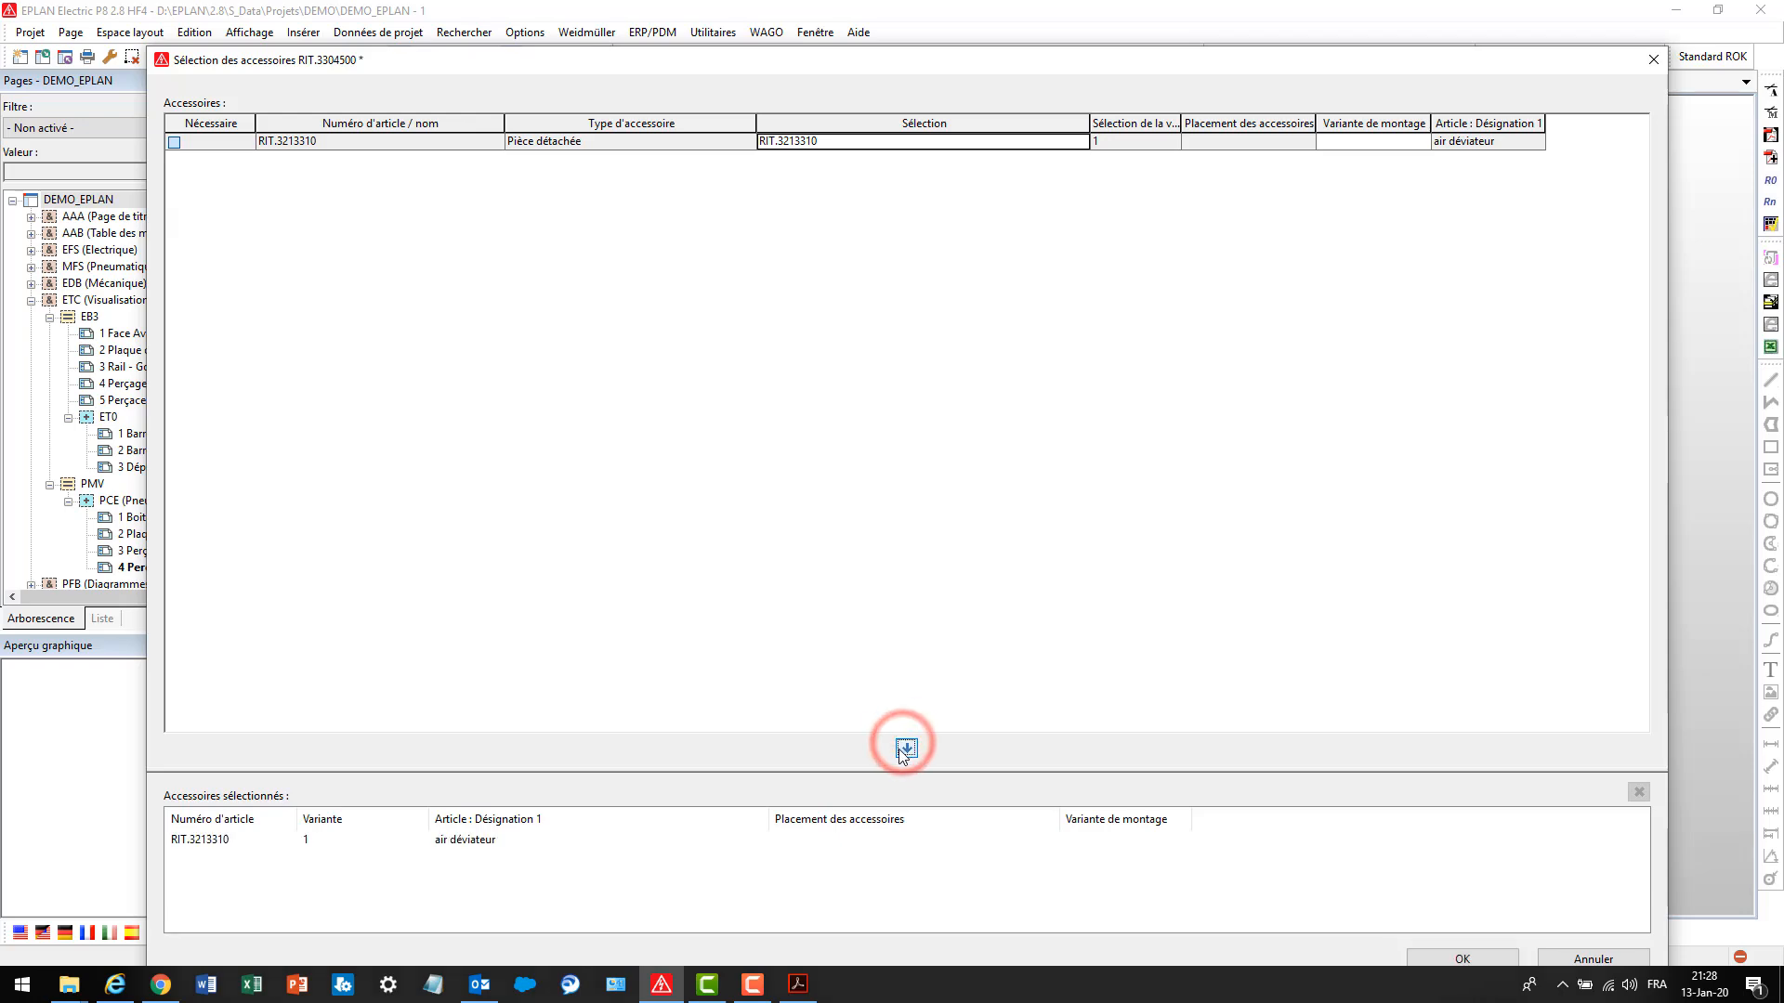
left_click(1461, 958)
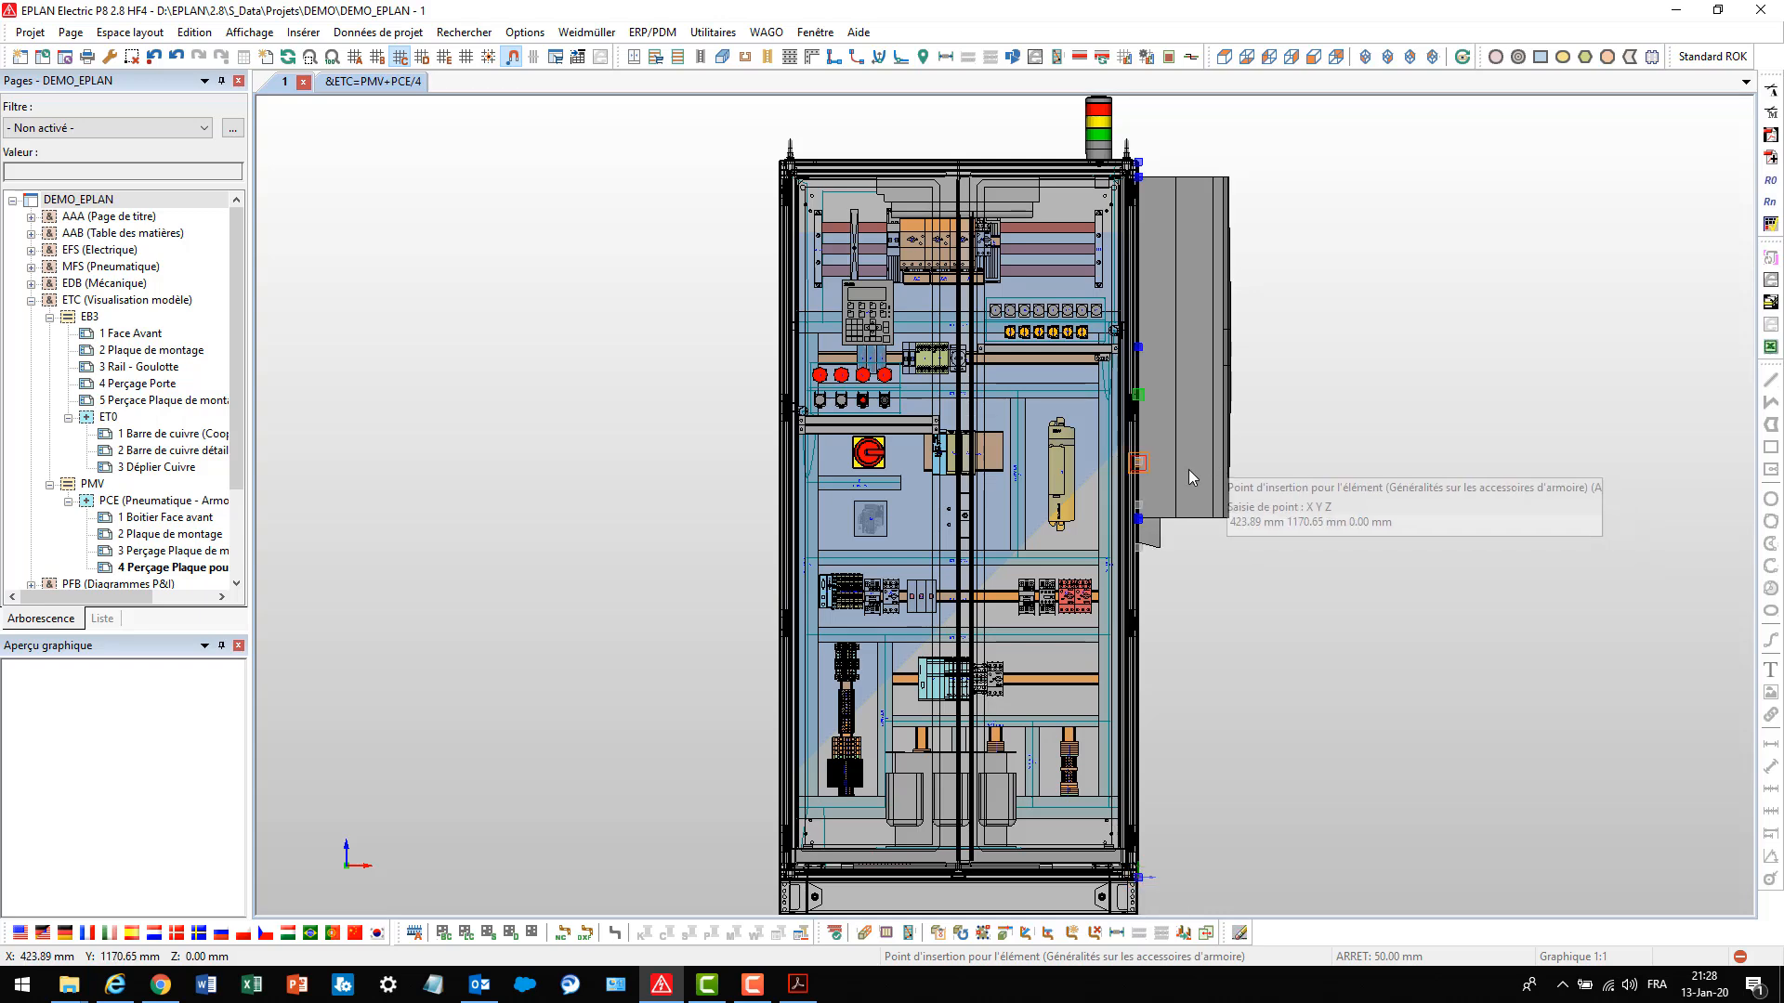
scroll(1184, 433, "up", 1)
scroll(1183, 433, "up", 2)
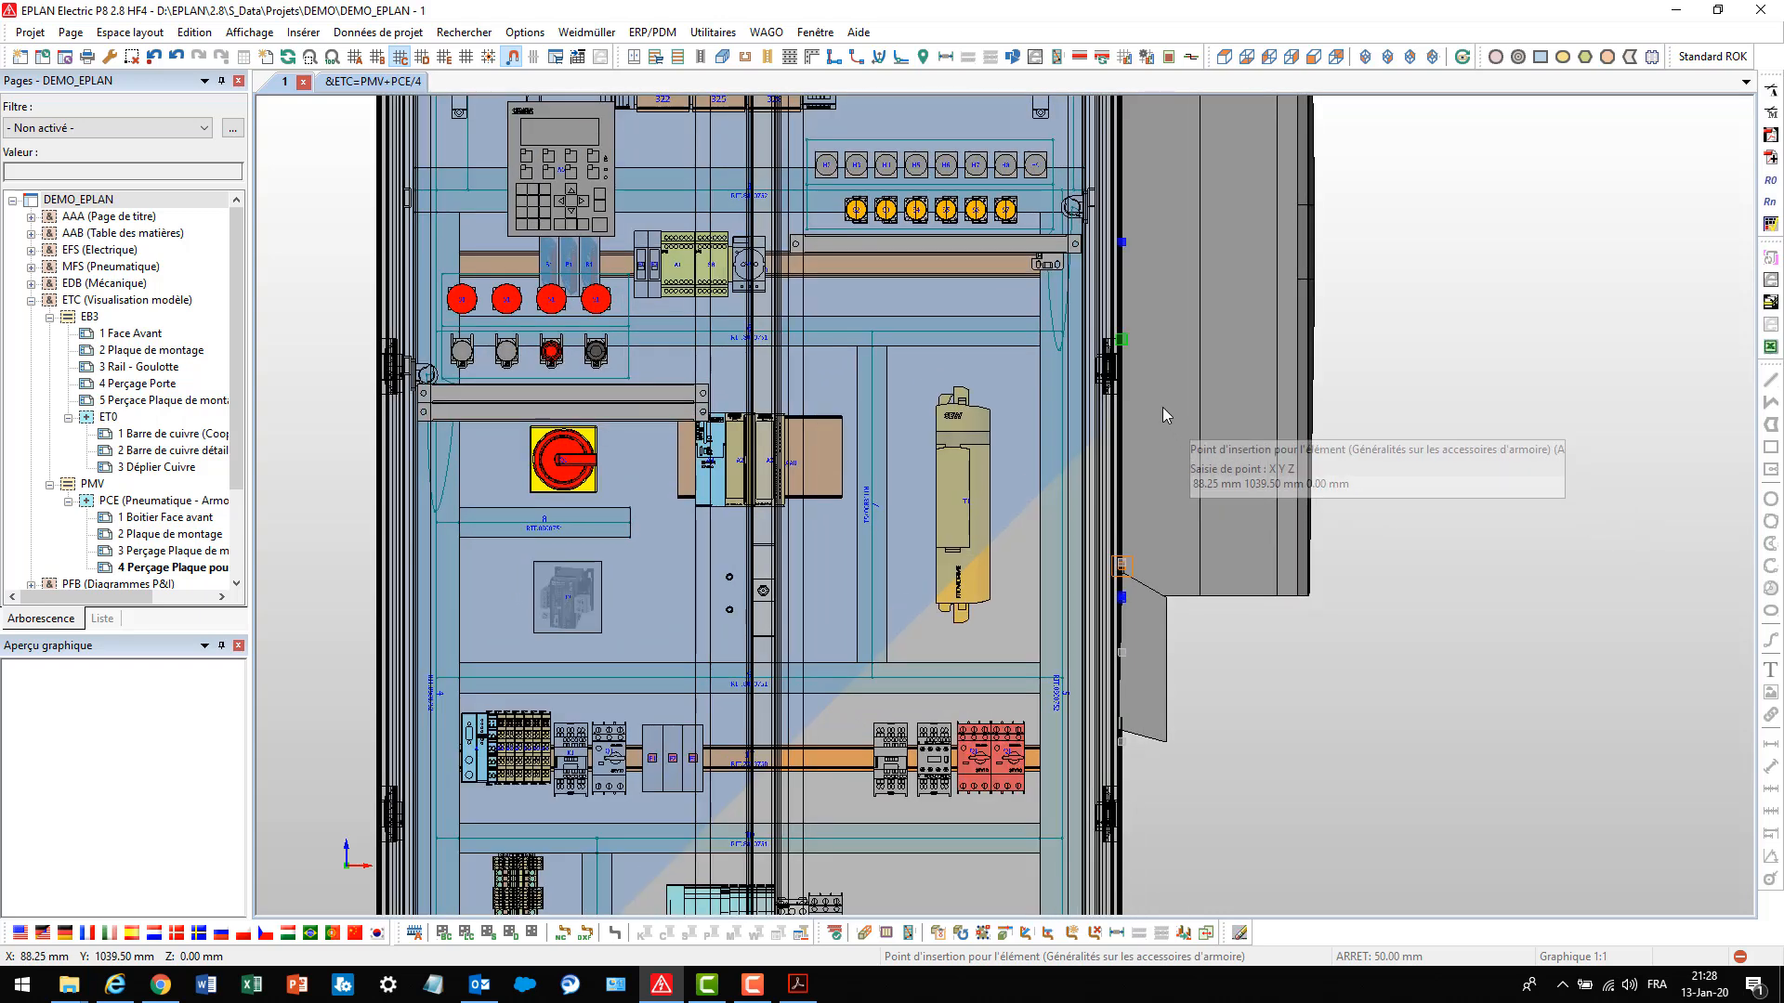
left_click(1123, 344)
left_click(1213, 390)
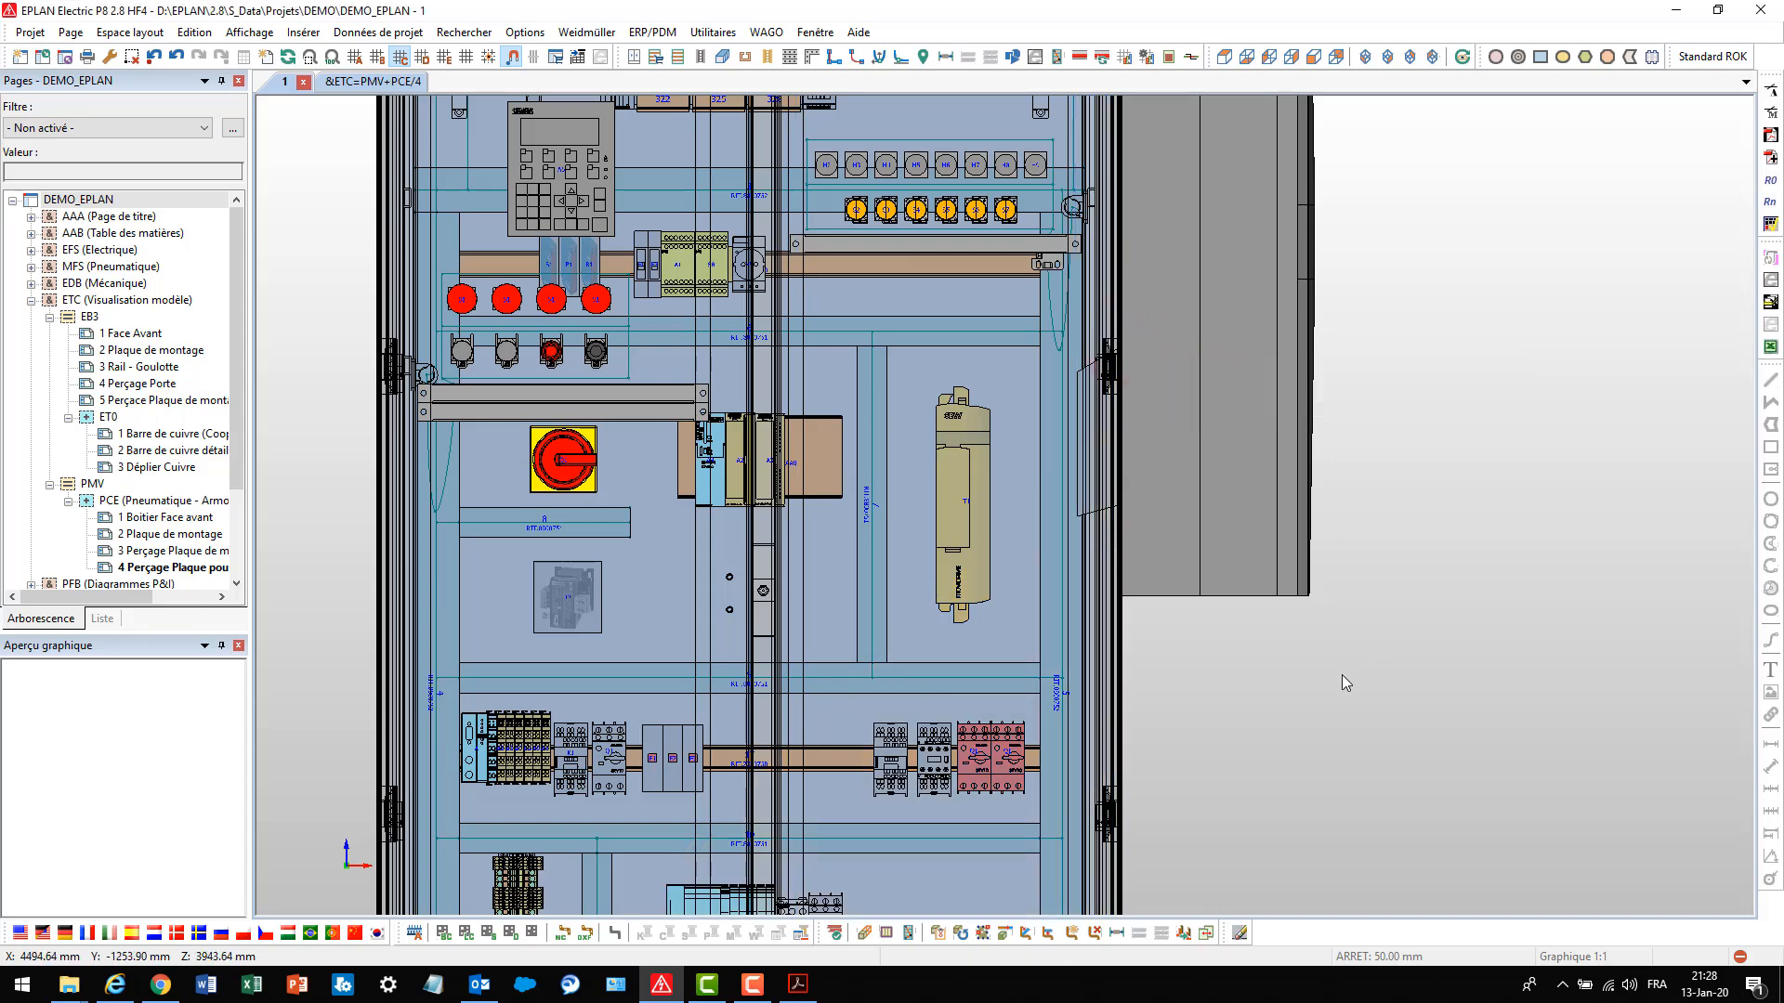
Open page 1 Face Avant of EB3, update its model views and fit the whole page in view
scroll(1342, 674, "down", 5)
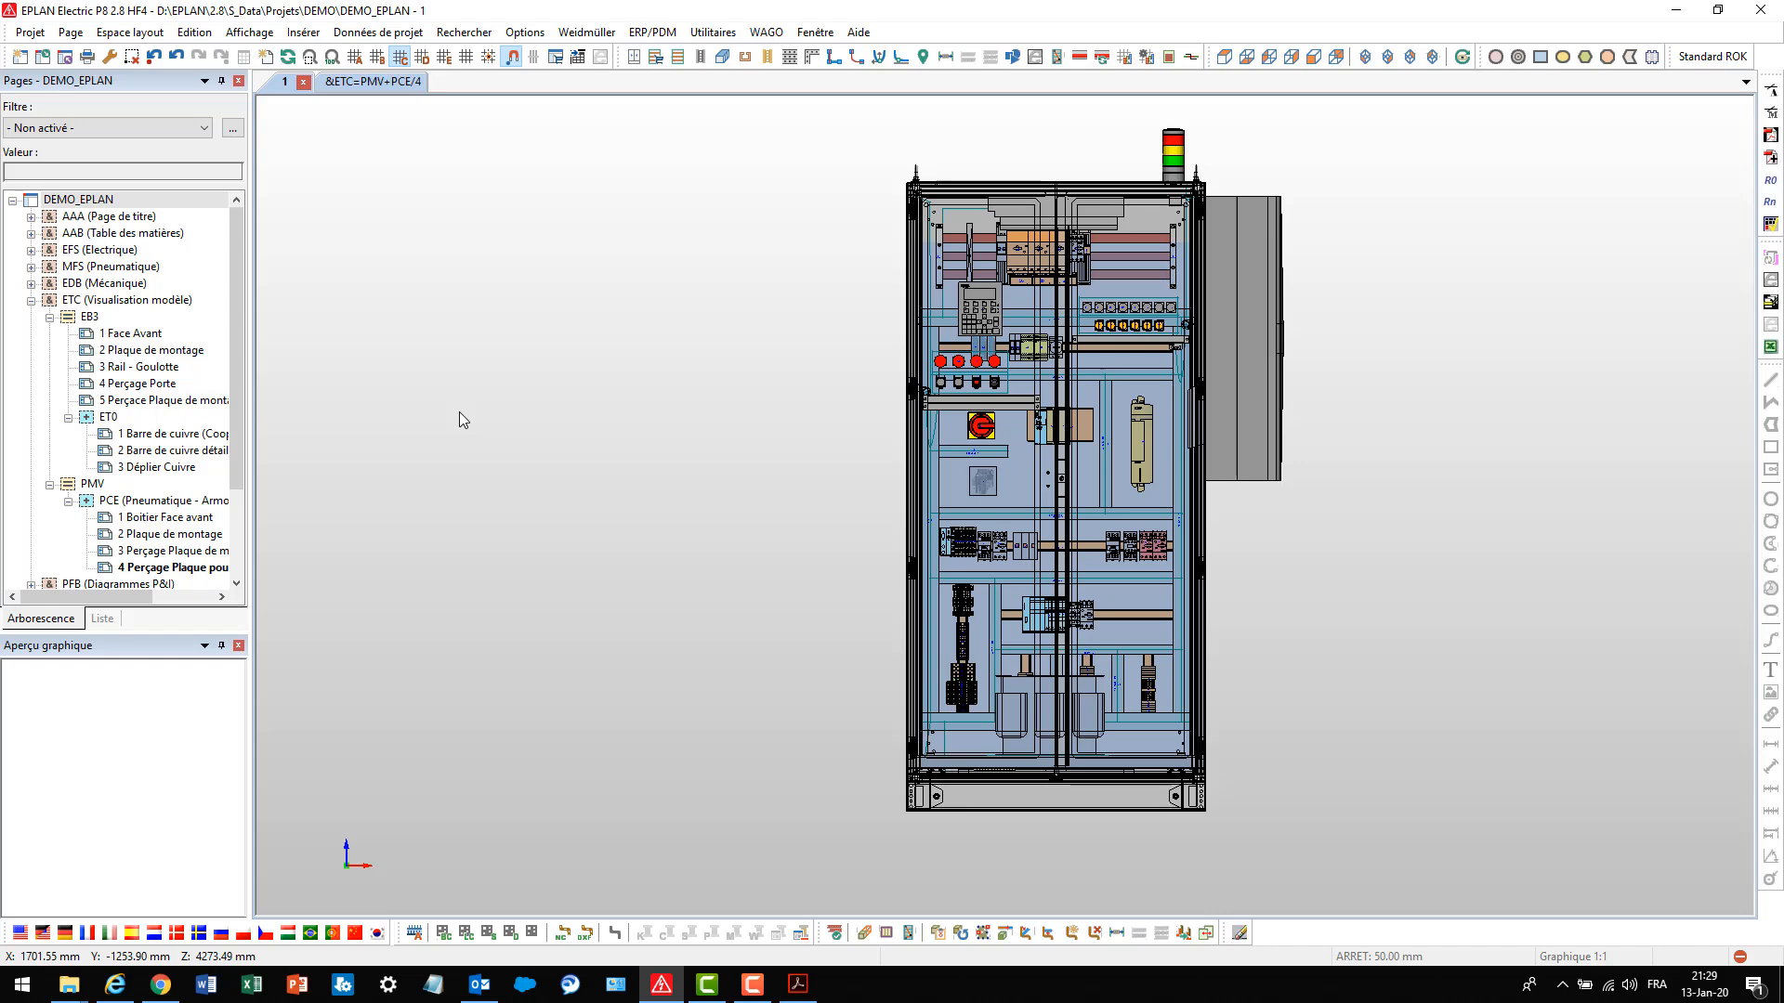
double_click(123, 334)
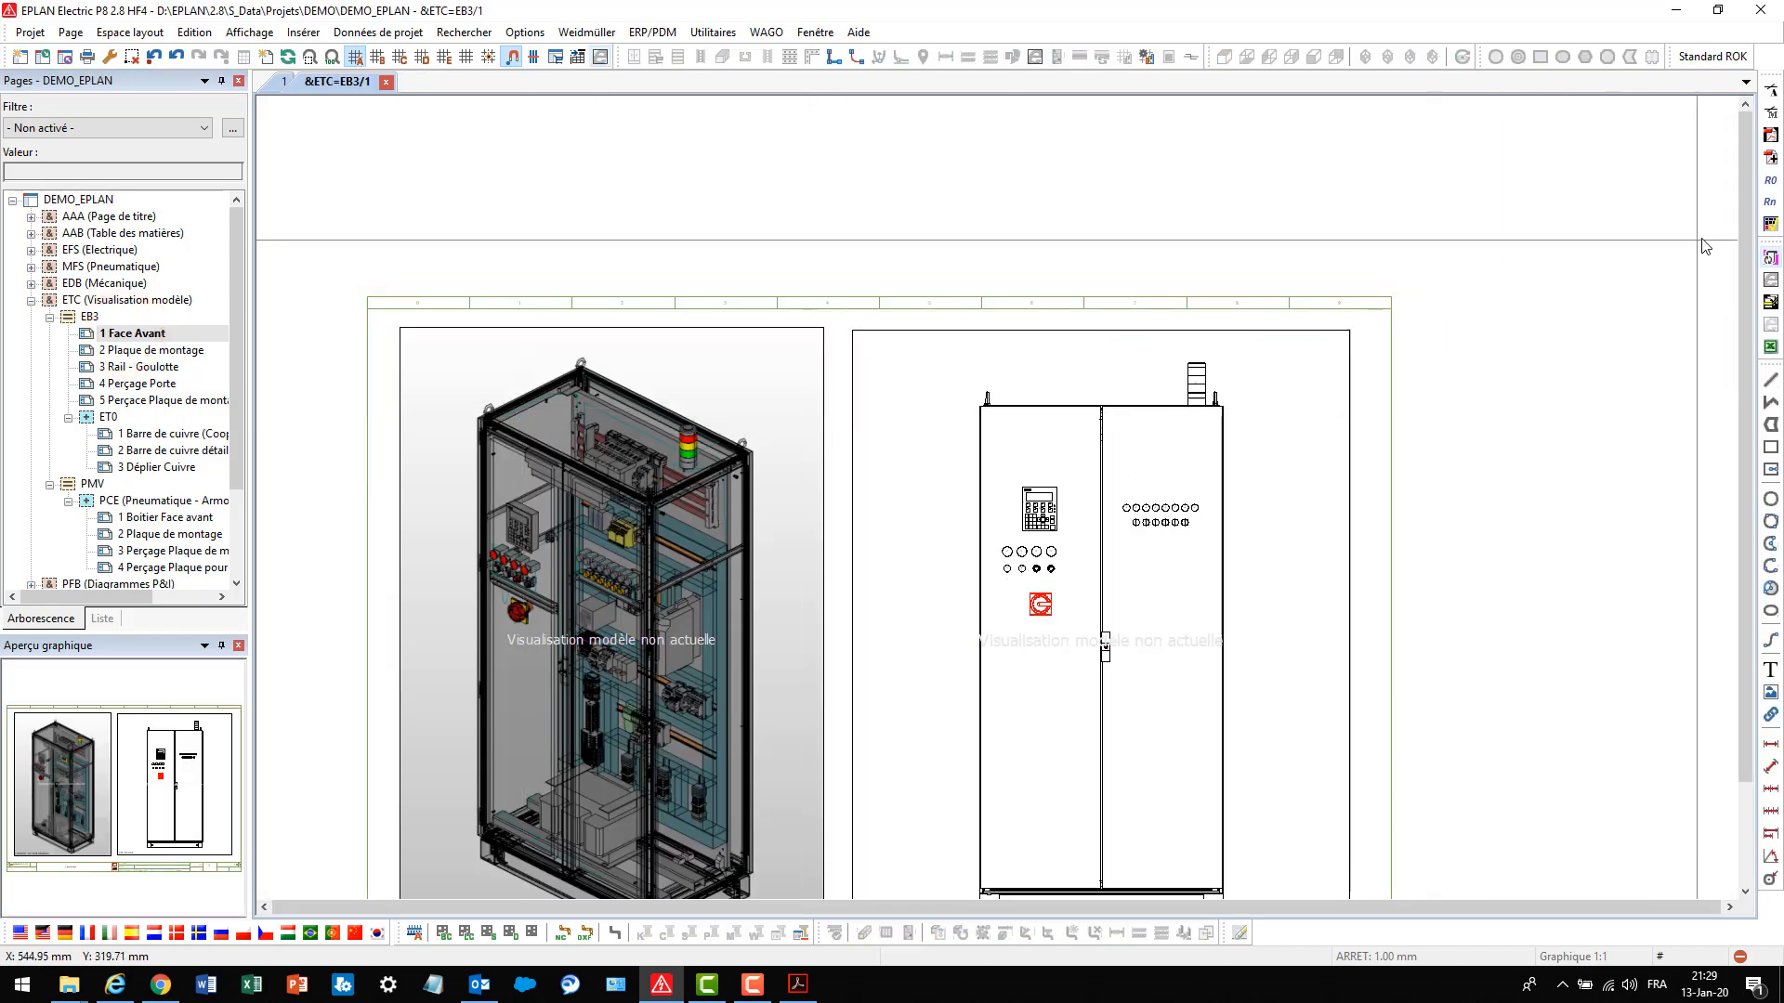
left_click(1769, 257)
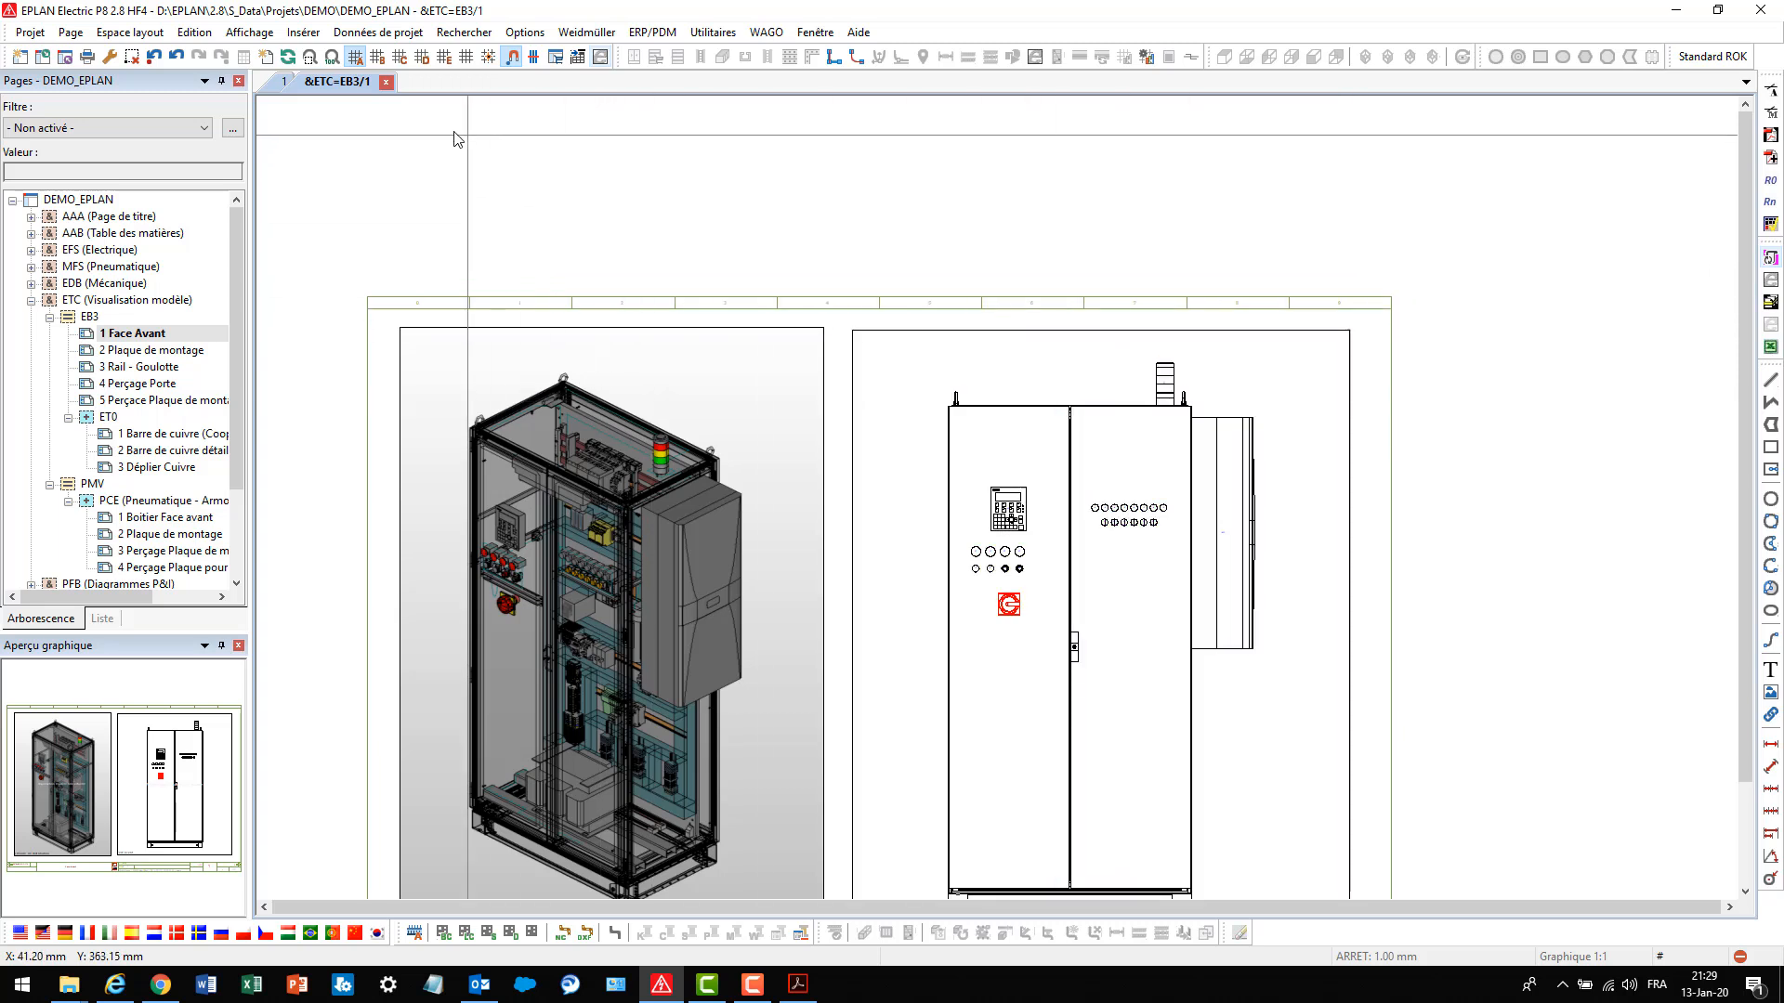
left_click(332, 56)
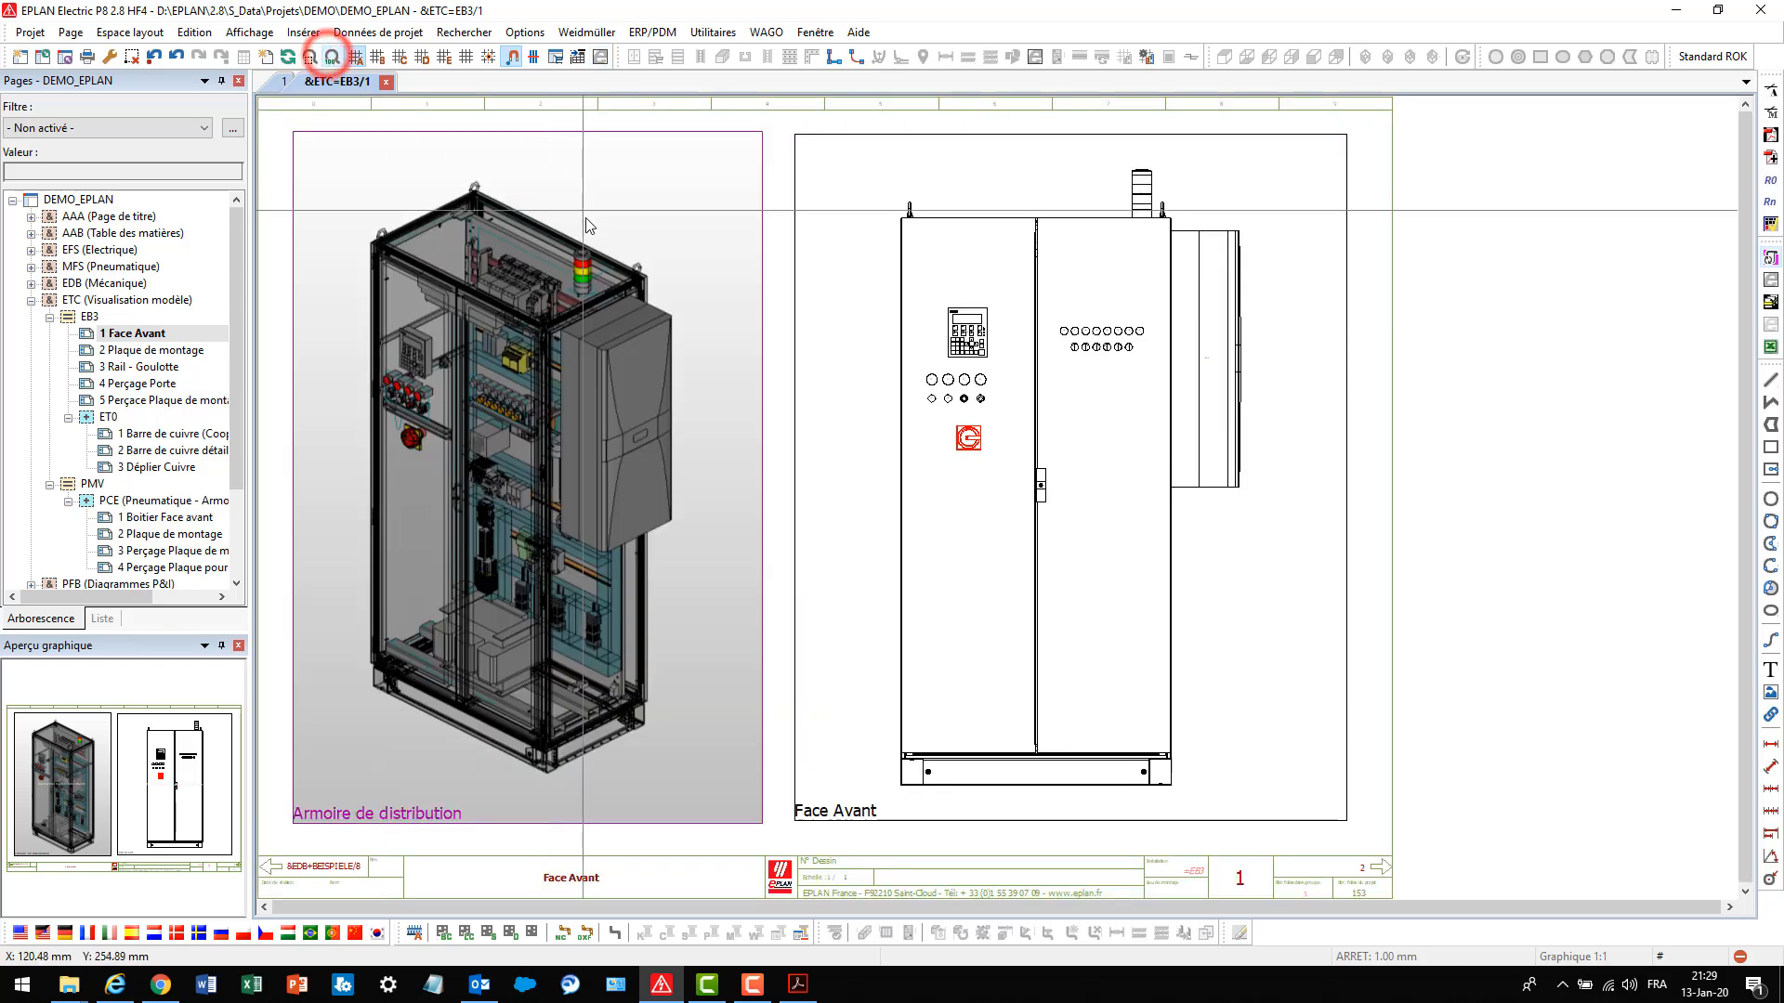